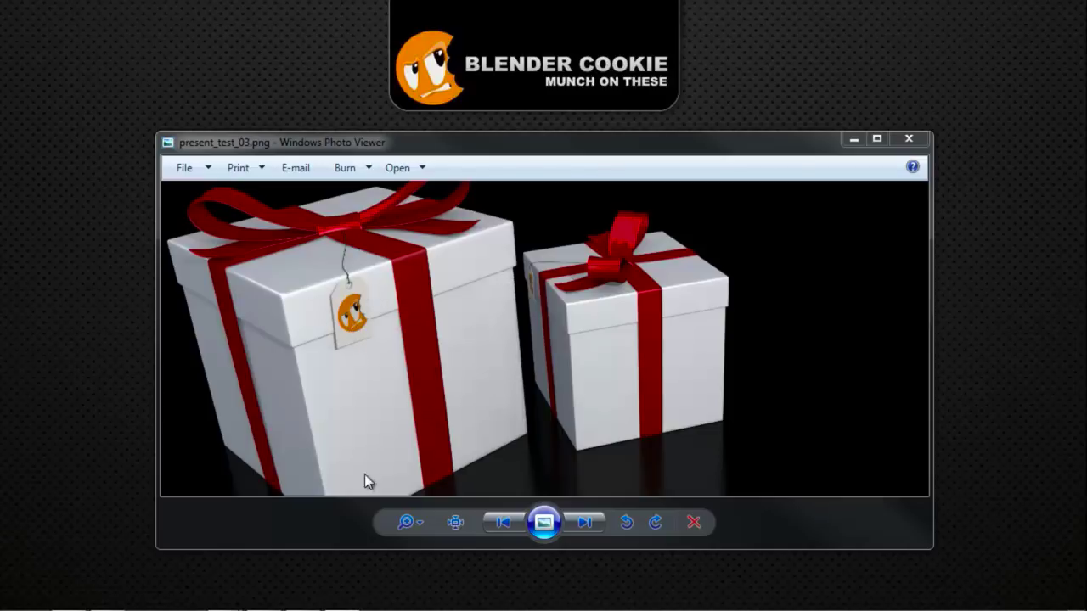
# Switch from the reference render to Blender and make its window full screen
pyautogui.moveTo(223, 597)
pyautogui.click(284, 544)
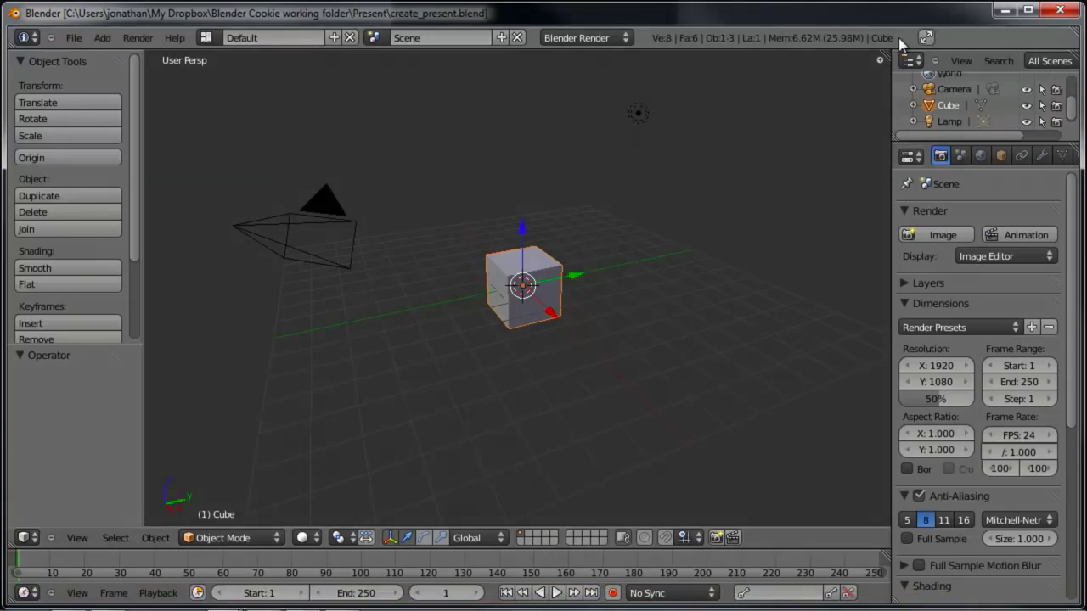
pyautogui.hotkey('alt', 'F11')
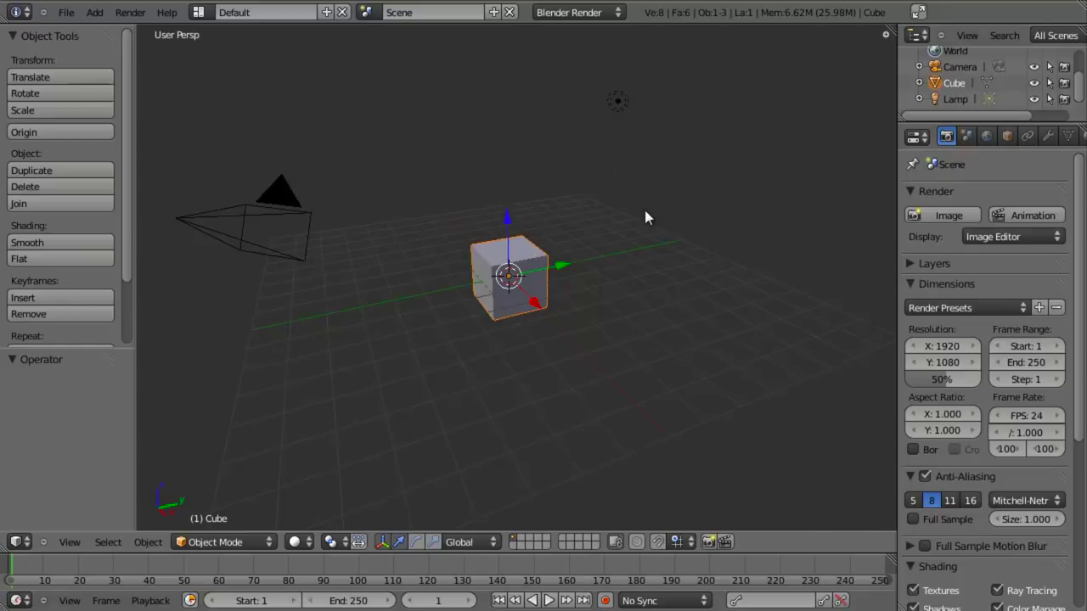
# Move the default cube up 1 unit along Z and frame it in the front orthographic view
pyautogui.write('g')
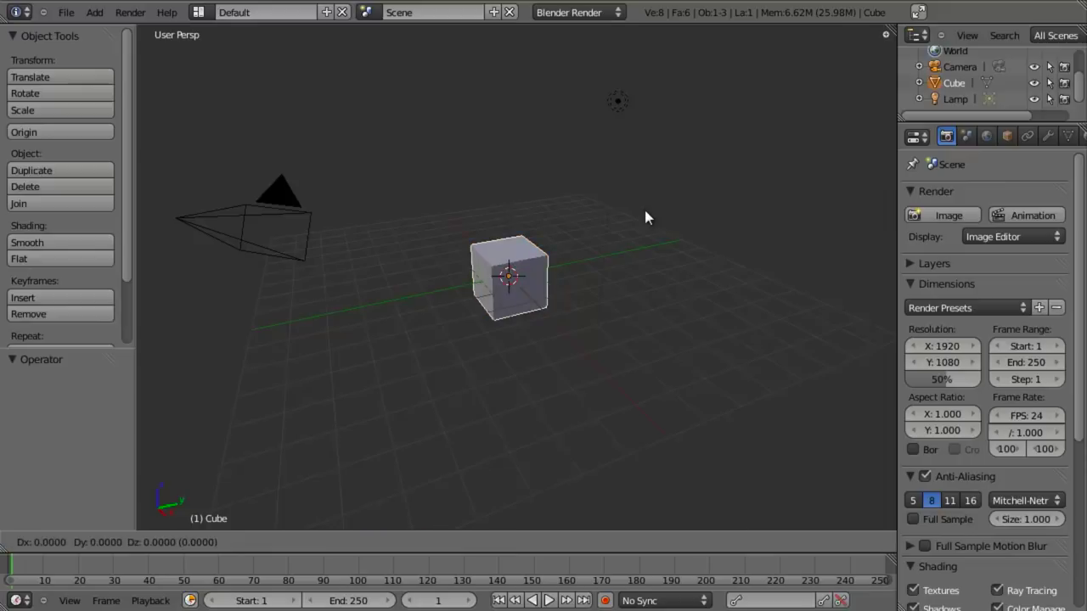
pyautogui.write('z1')
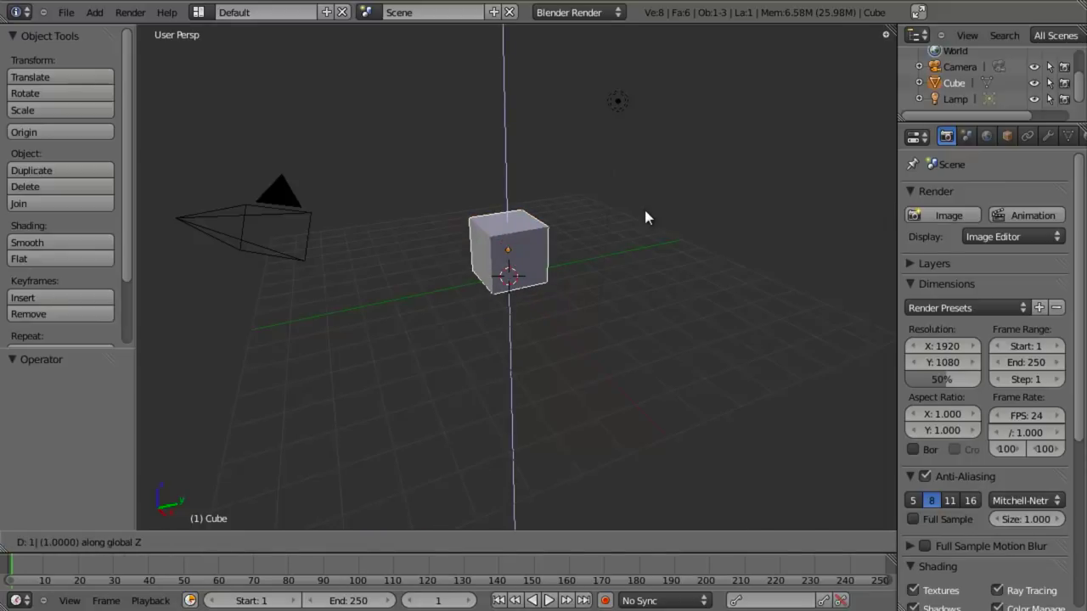
pyautogui.press('Return')
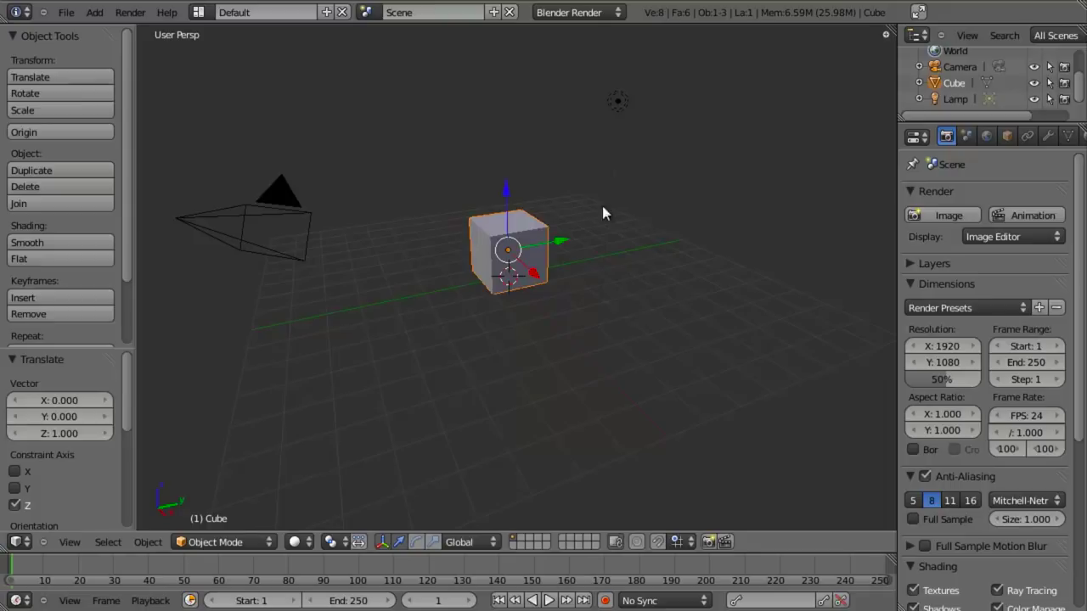
pyautogui.press('KP_1')
pyautogui.press('KP_5')
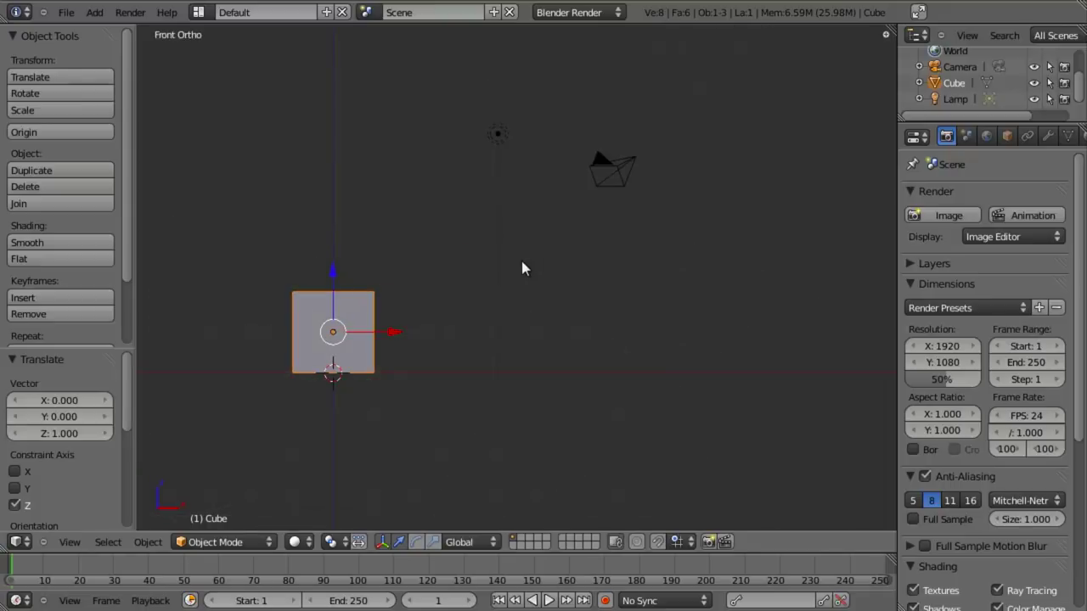
pyautogui.keyDown('shift'); pyautogui.moveTo(176, 347); pyautogui.dragTo(377, 242, button='middle'); pyautogui.keyUp('shift')
pyautogui.scroll(3, 688, 309)
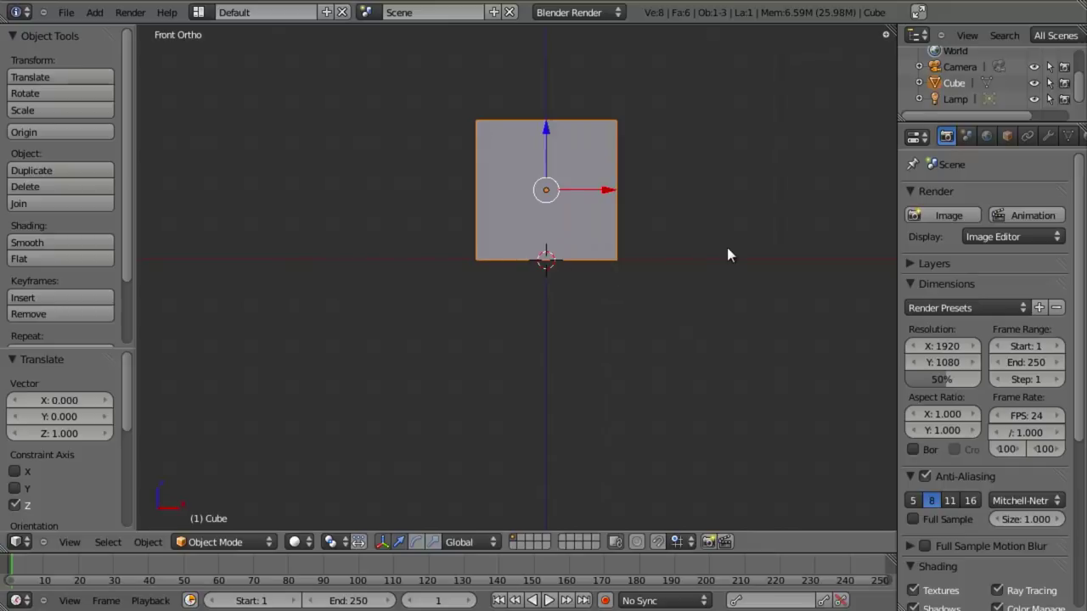
# Add a plane mesh at the scene origin from the top view, with the tool shelf hidden
pyautogui.press('t')
pyautogui.press('KP_7')
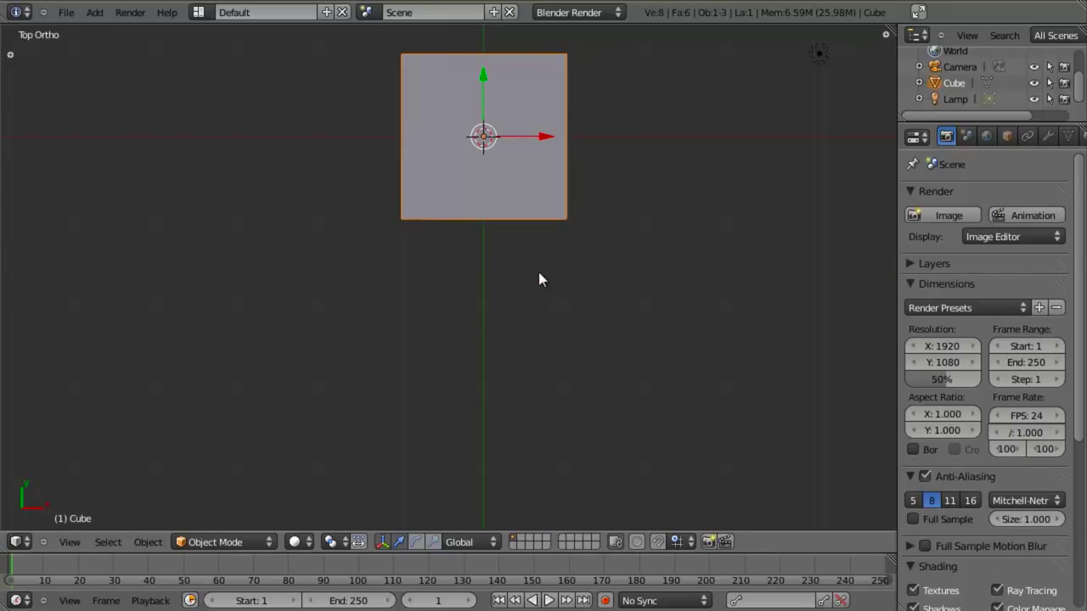
pyautogui.scroll(-6, 538, 272)
pyautogui.hotkey('shift', 'a')
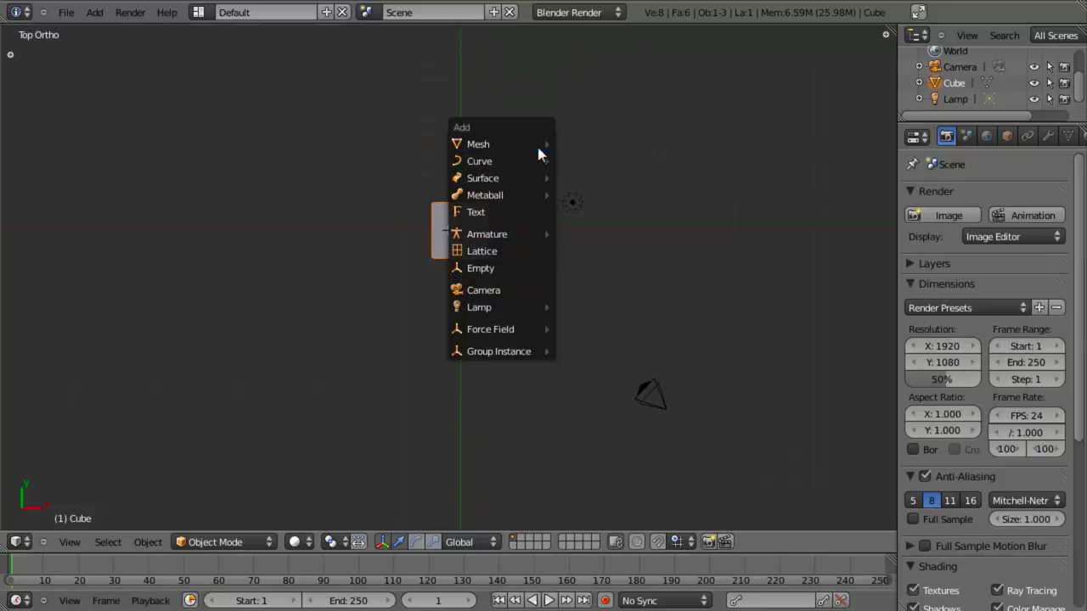
pyautogui.moveTo(535, 143)
pyautogui.click(610, 143)
pyautogui.scroll(-2, 580, 287)
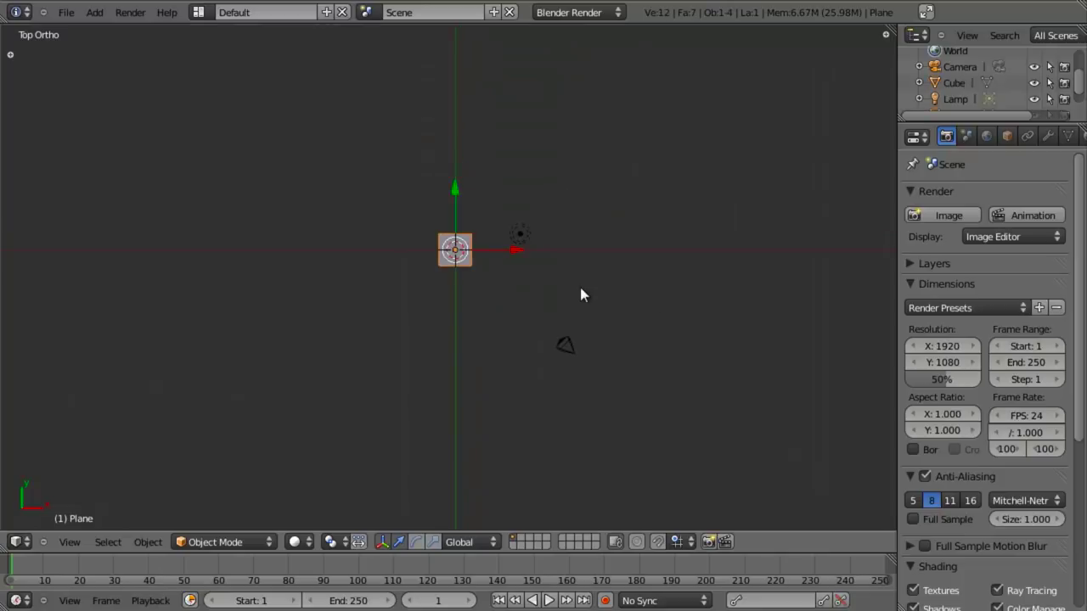
pyautogui.scroll(3, 479, 336)
# Scale the plane's geometry by 20 in Edit Mode to form a large floor beneath the cube
pyautogui.press('Tab')
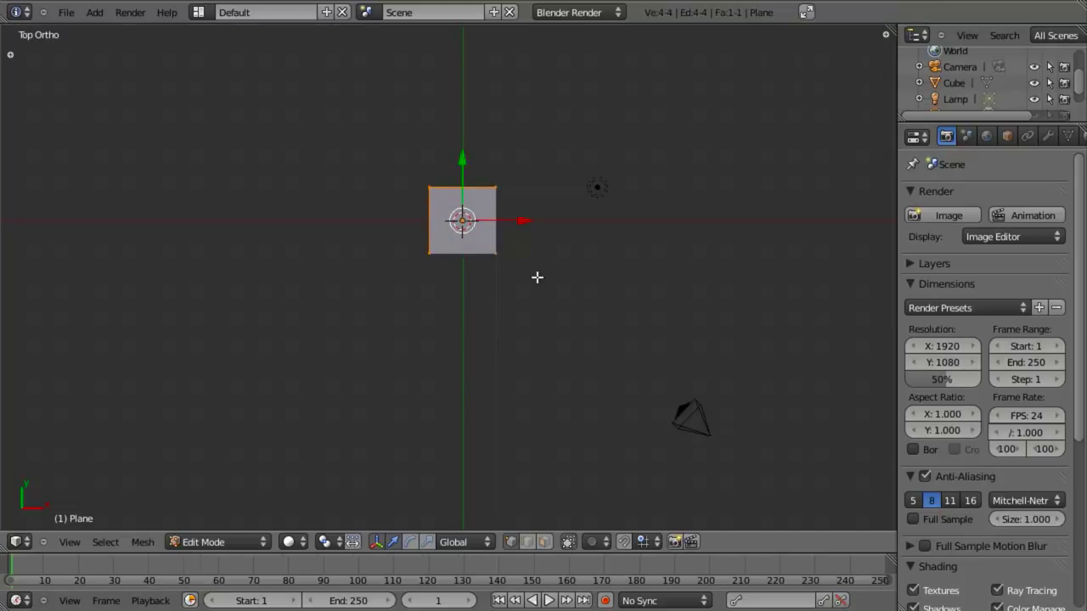
pyautogui.write('s20')
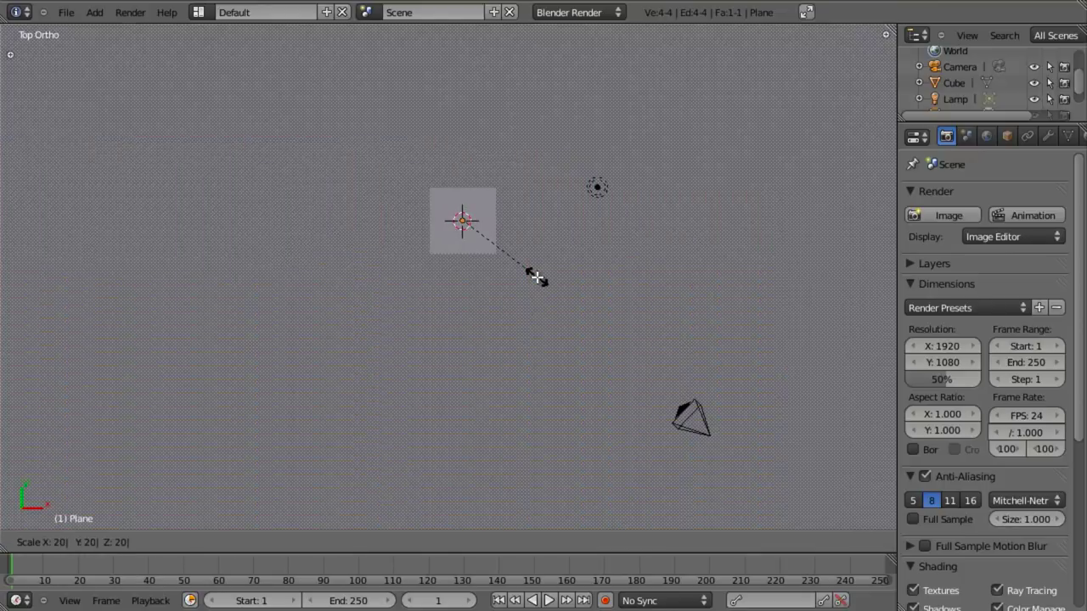
pyautogui.press('Return')
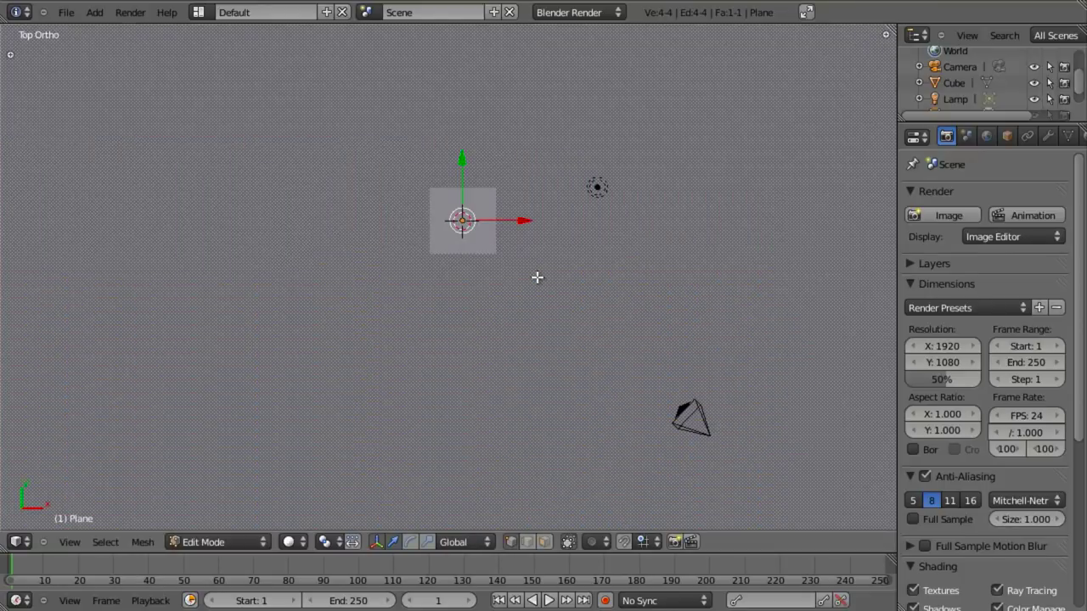
pyautogui.scroll(-3, 528, 289)
pyautogui.moveTo(460, 393); pyautogui.dragTo(437, 327, button='middle')
pyautogui.scroll(1, 512, 234)
pyautogui.scroll(4, 480, 252)
pyautogui.press('Tab')
pyautogui.moveTo(385, 355); pyautogui.dragTo(529, 294, button='middle')
pyautogui.scroll(2, 529, 294)
pyautogui.moveTo(545, 329); pyautogui.dragTo(457, 167, button='middle')
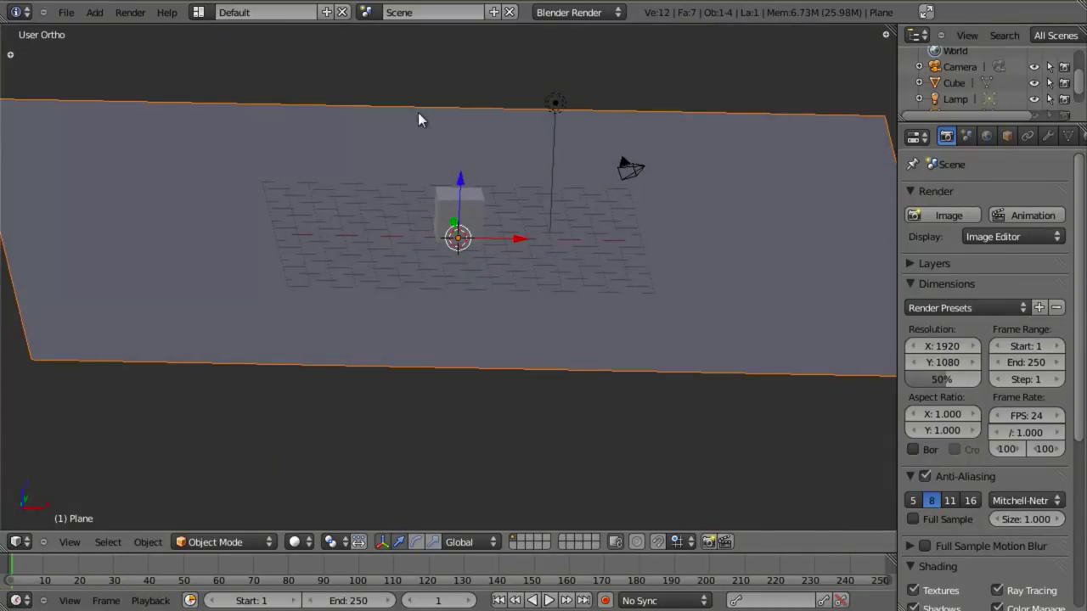
# Look through the camera, select it, and set the render resolution to 848 × 348 at 100%
pyautogui.press('KP_0')
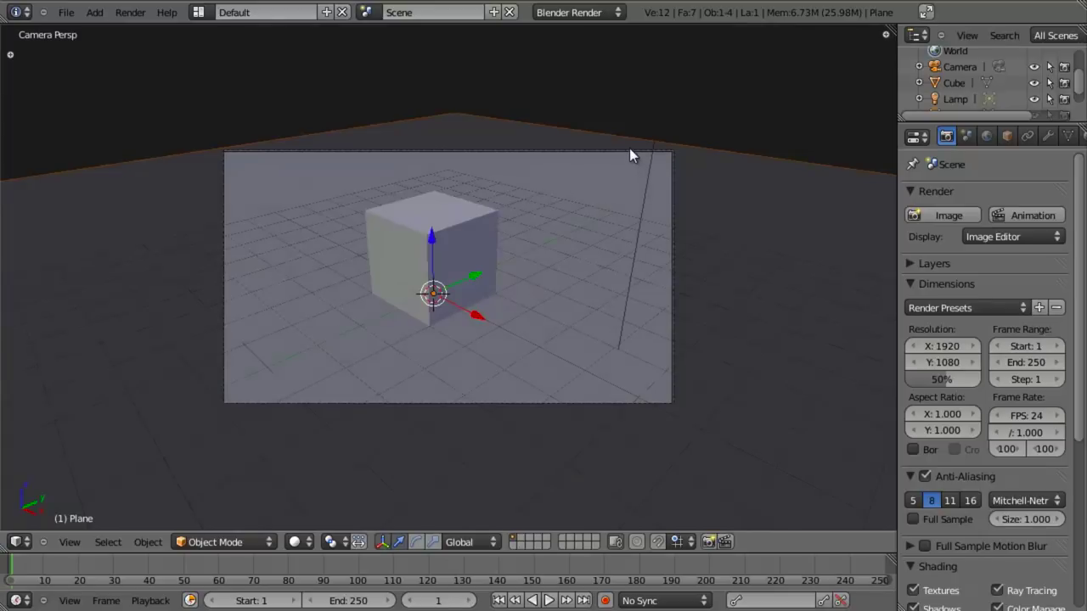
pyautogui.rightClick(629, 150)
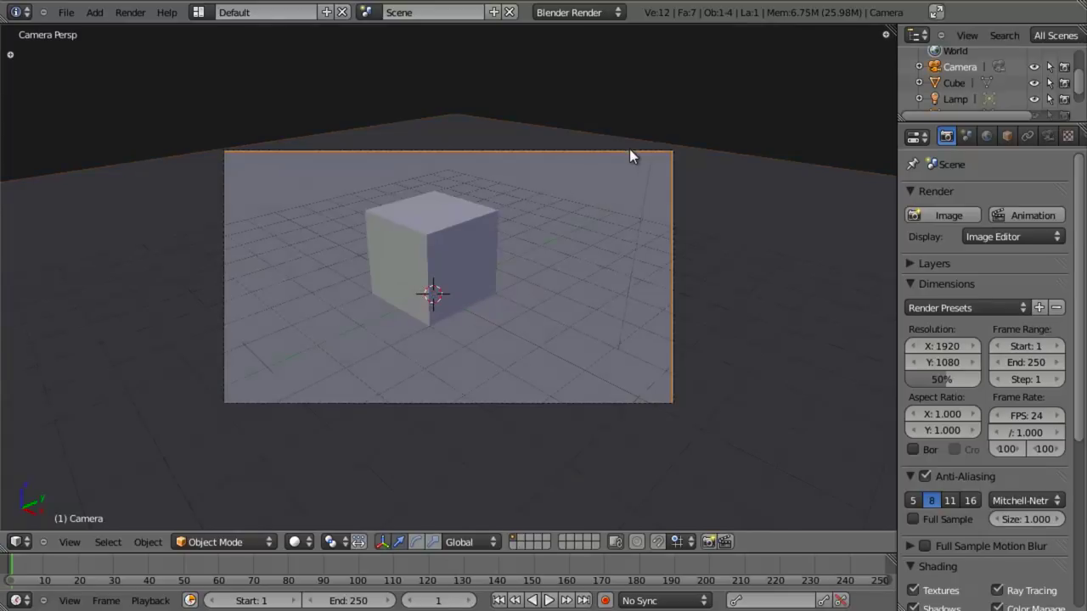
pyautogui.click(951, 345)
pyautogui.write('848')
pyautogui.press('Tab')
pyautogui.write('348')
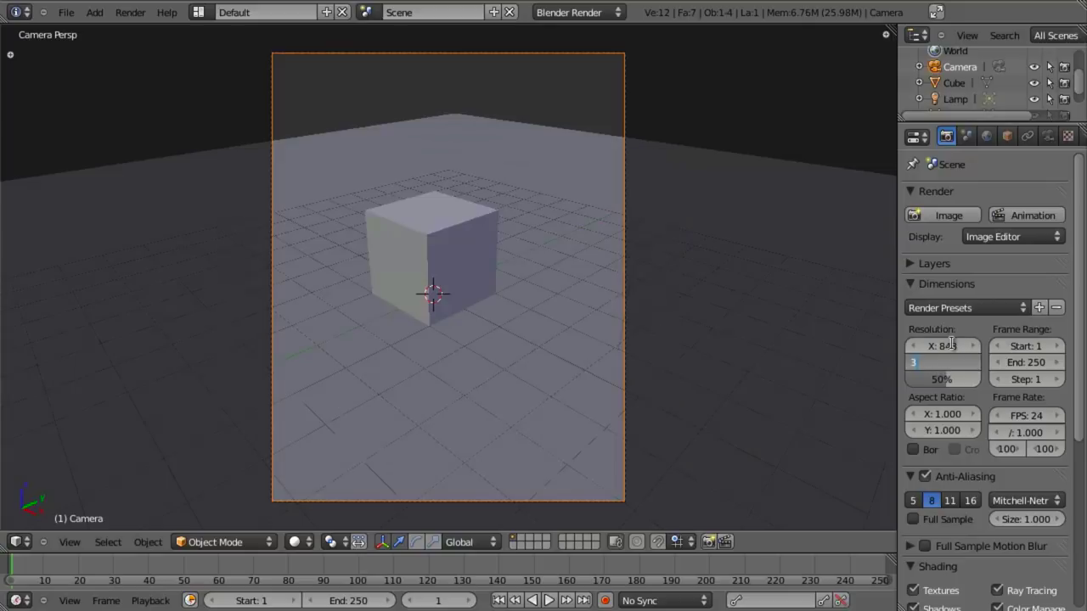
pyautogui.press('Tab')
pyautogui.write('100')
pyautogui.press('Return')
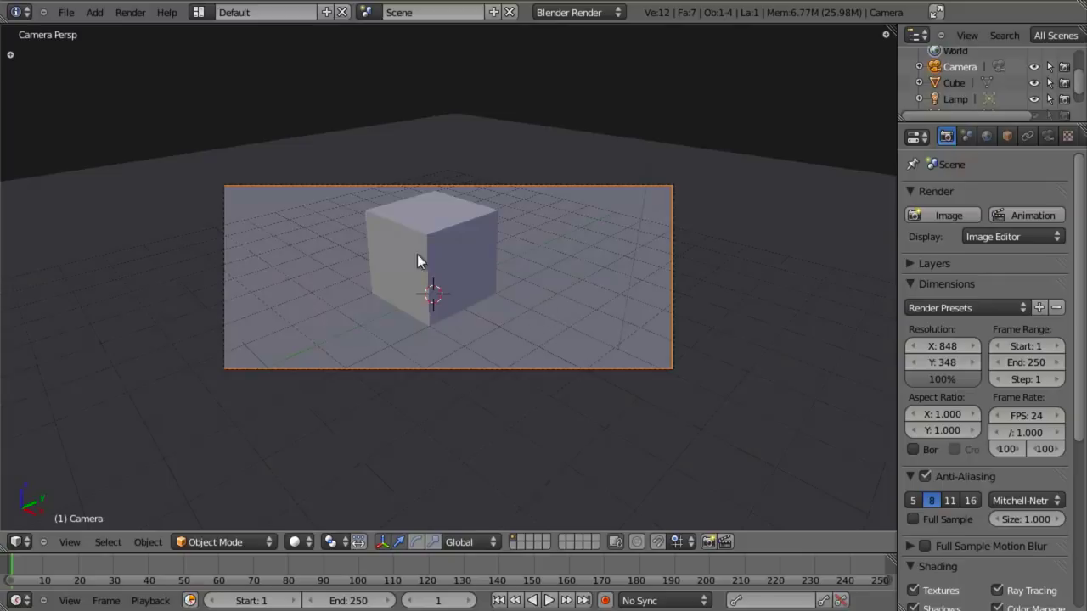
# Move the camera and rotate it slightly so the cube sits in the left half of the frame
pyautogui.press('g')
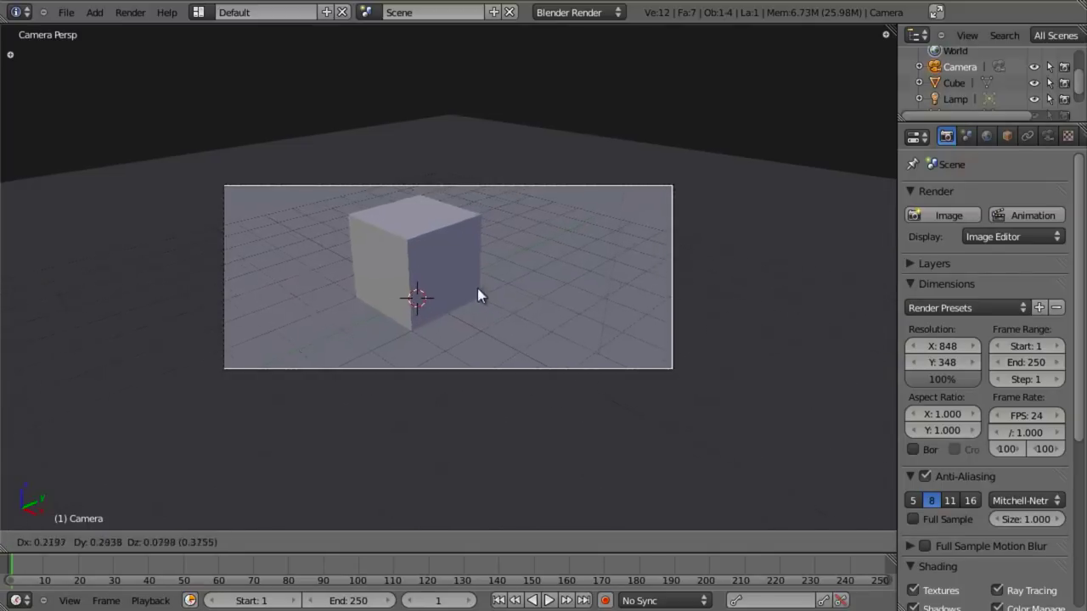
pyautogui.click(502, 263)
pyautogui.press('g')
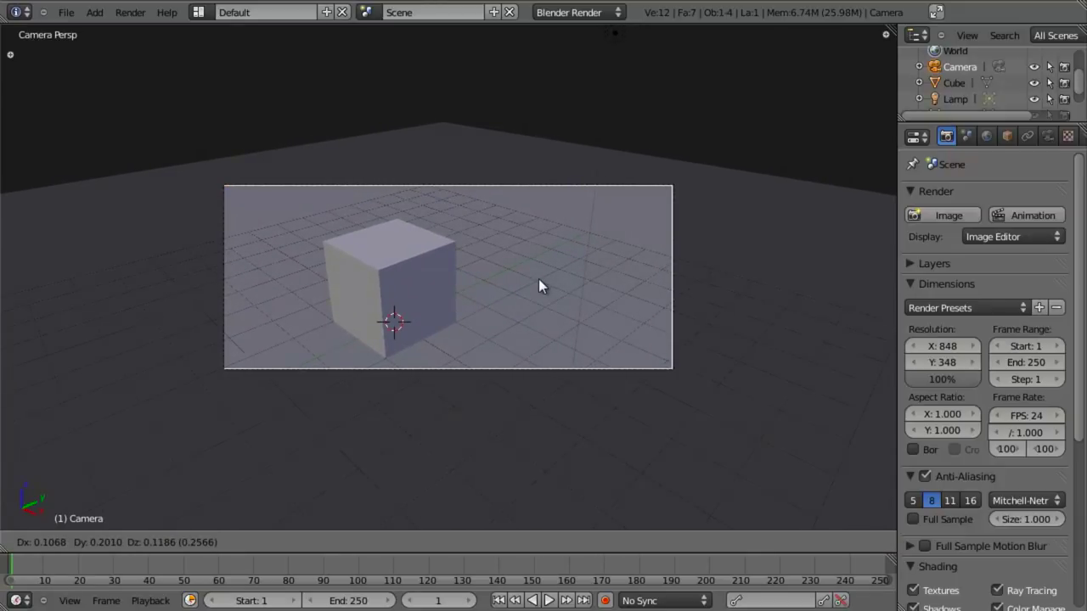
pyautogui.click(538, 279)
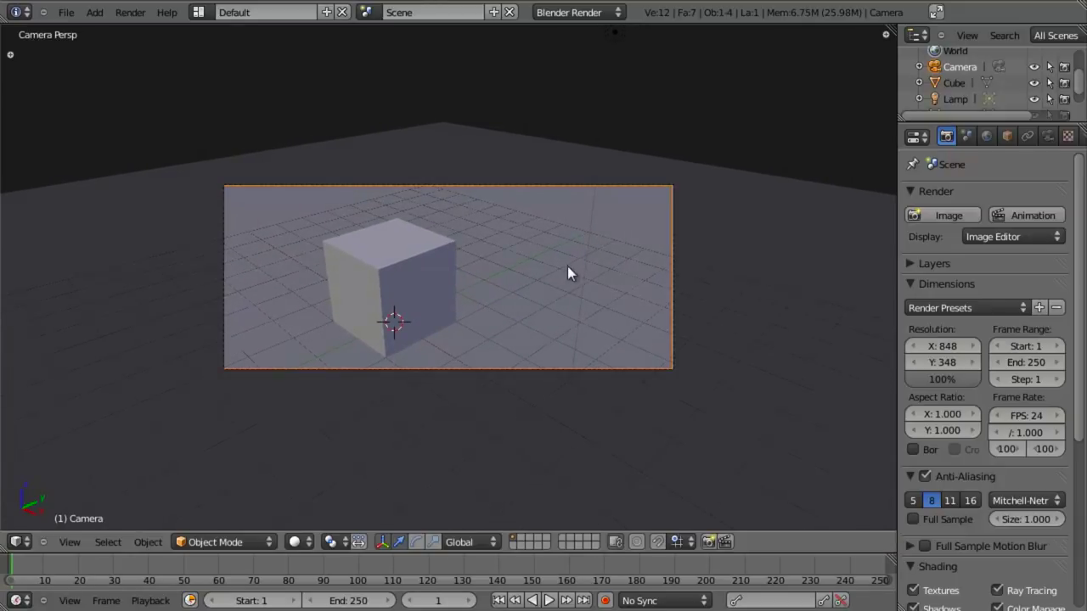
pyautogui.press('g')
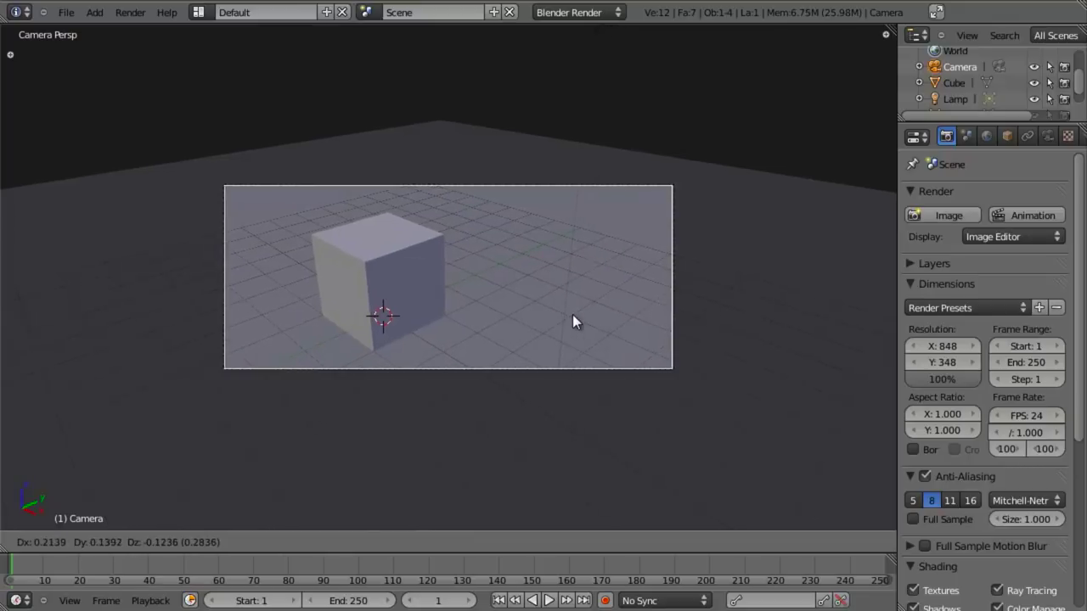
pyautogui.click(628, 301)
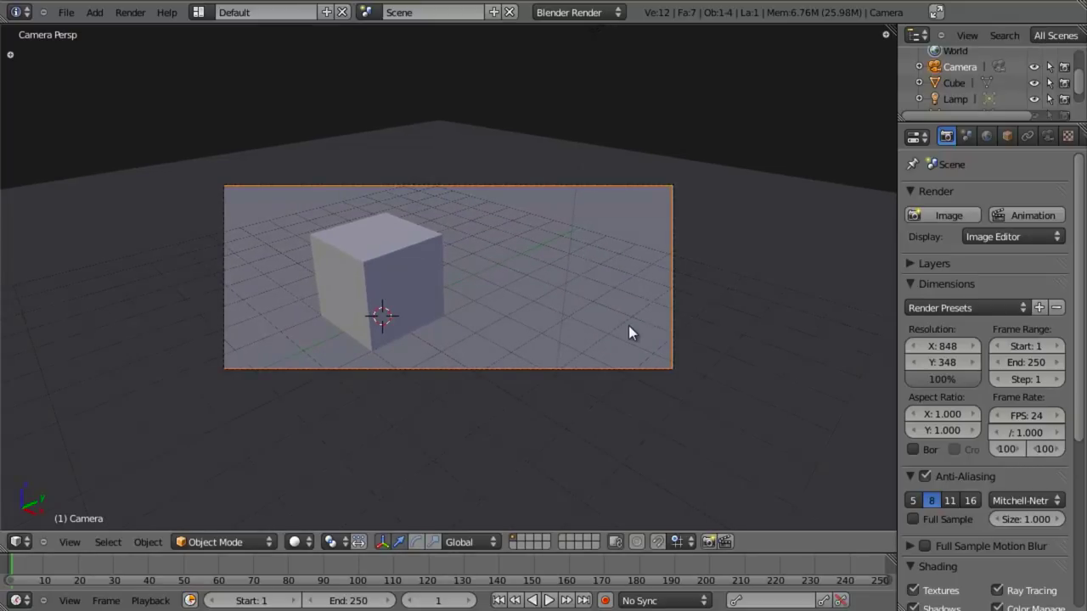
pyautogui.press('r')
pyautogui.click(632, 338)
# Rotate the camera about 9° on its local X axis, using the 3D cursor as the pivot
pyautogui.hotkey('ctrl', 'space')
pyautogui.press('r')
pyautogui.press('x')
pyautogui.press('x')
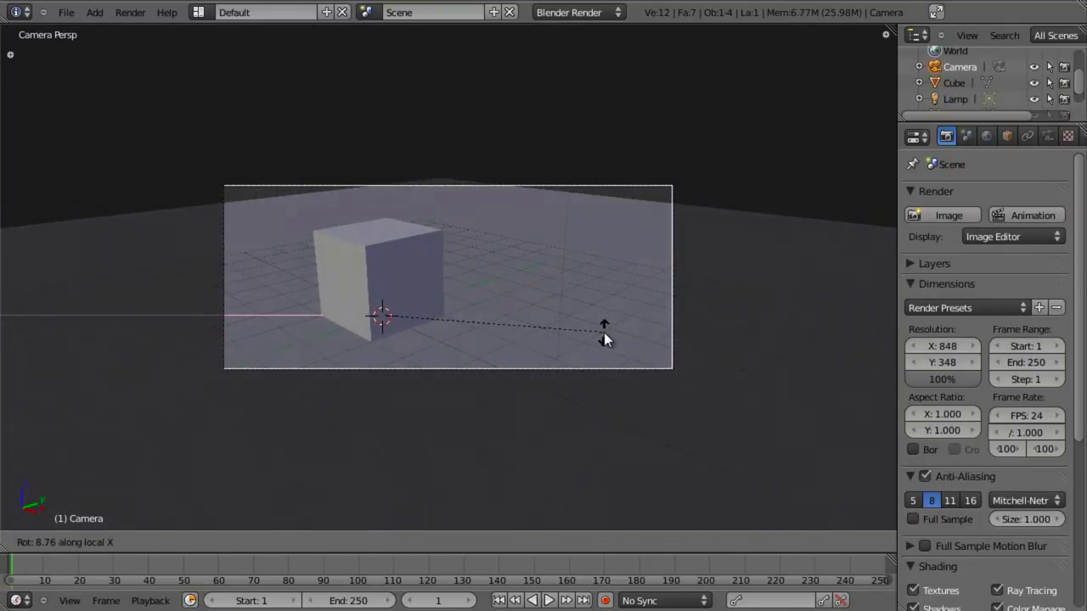
pyautogui.click(604, 334)
# Move the camera about 2.4 units closer to the cube along its local Z axis
pyautogui.press('g')
pyautogui.press('z')
pyautogui.press('z')
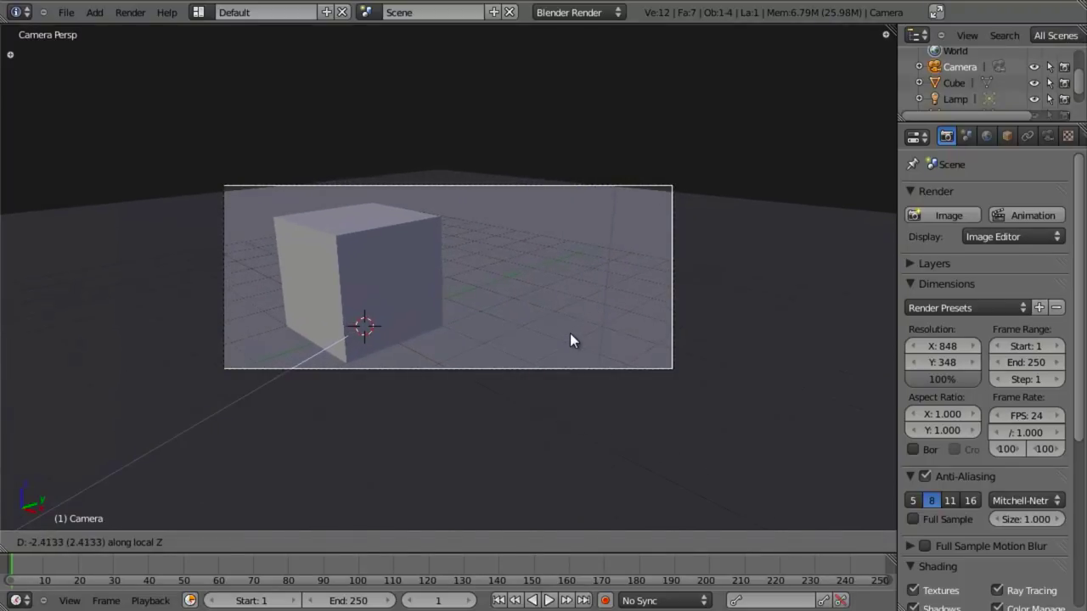
pyautogui.click(572, 332)
# Rotate the camera around global Z, and adjust it with a trackball rotation to look down more on the cube
pyautogui.press('r')
pyautogui.press('z')
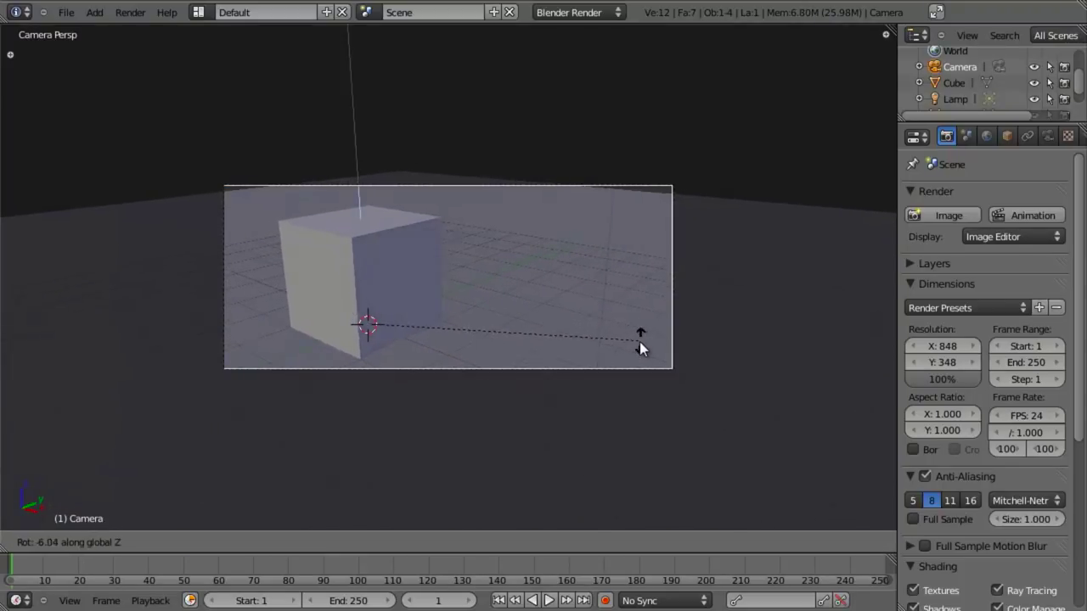
pyautogui.click(596, 319)
pyautogui.press('r')
pyautogui.press('r')
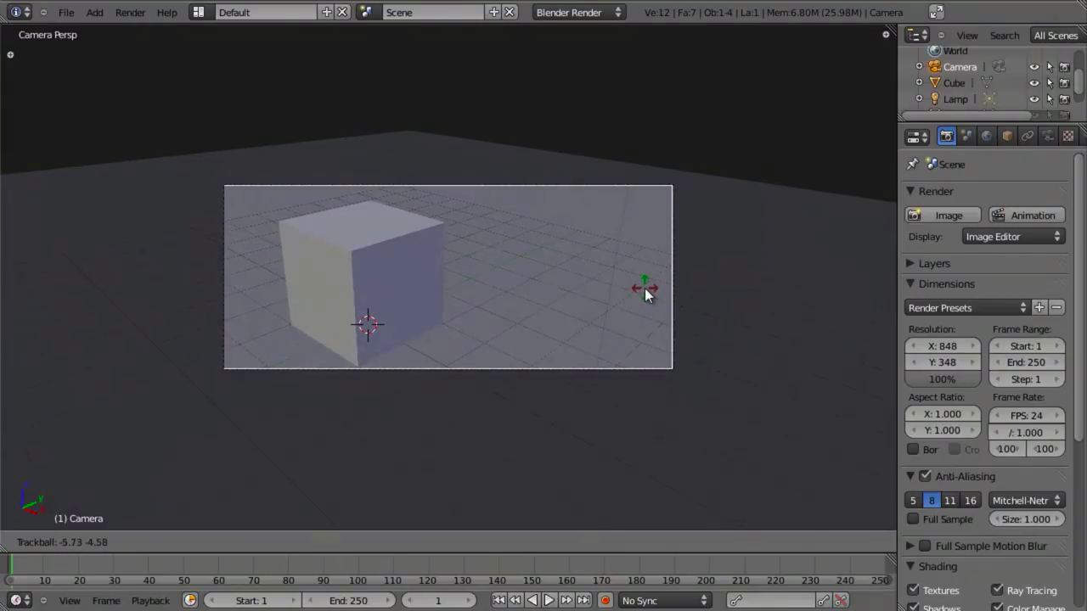
pyautogui.click(644, 287)
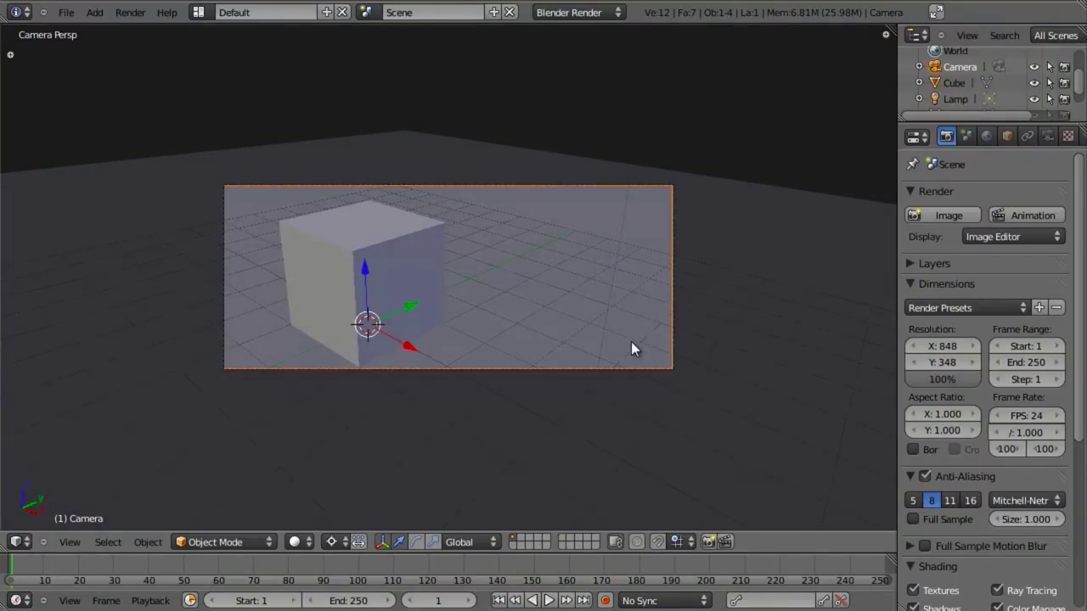
# Fine-tune the camera with small moves and a slight rotation so the cube fills the lower left of the frame
pyautogui.press('g')
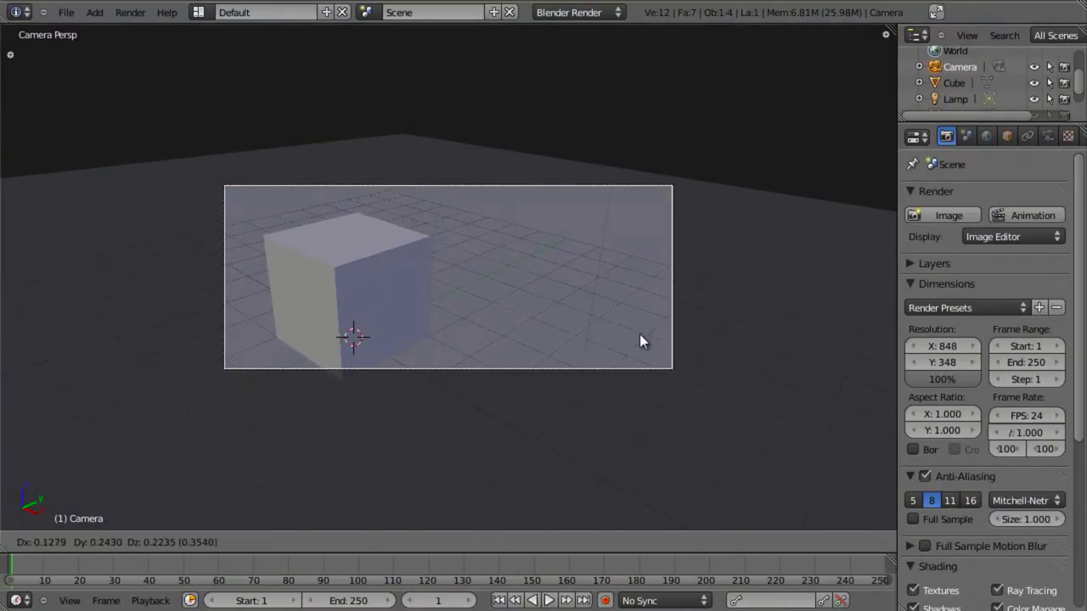
pyautogui.click(640, 334)
pyautogui.press('r')
pyautogui.click(700, 336)
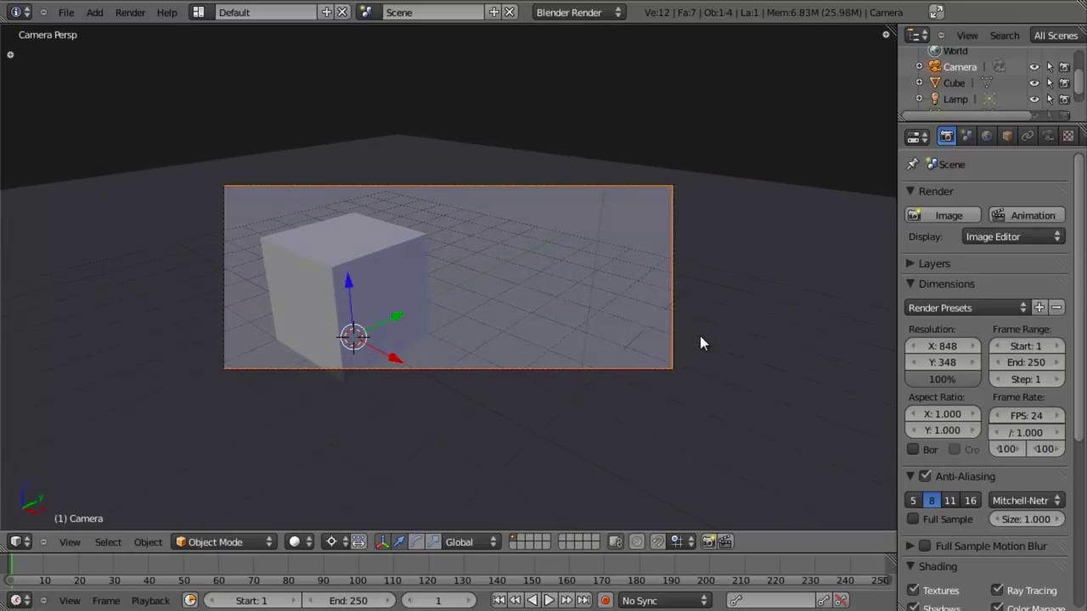
pyautogui.press('g')
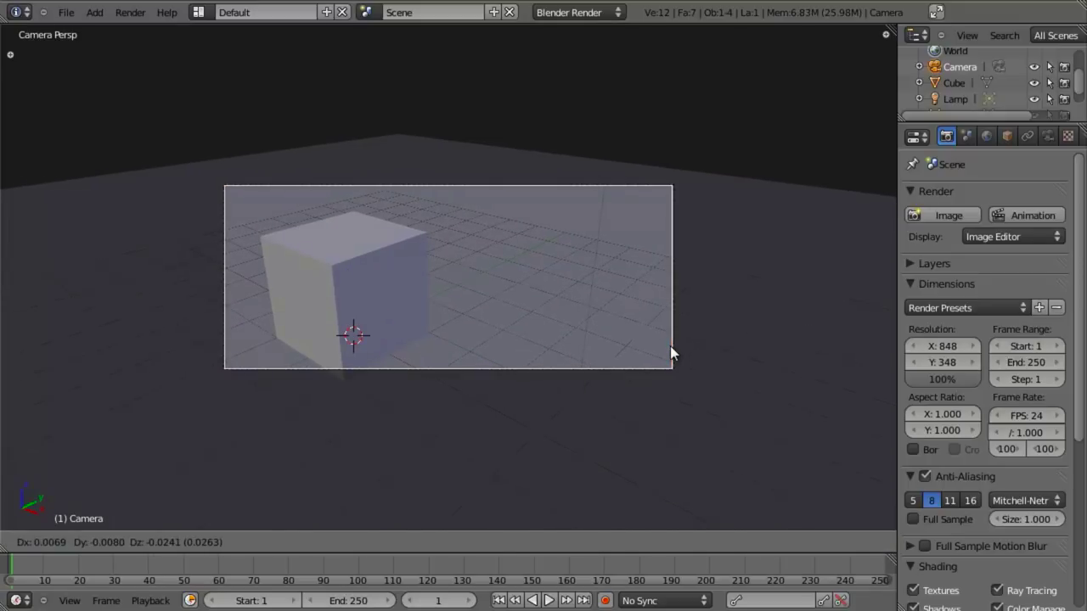
pyautogui.click(670, 346)
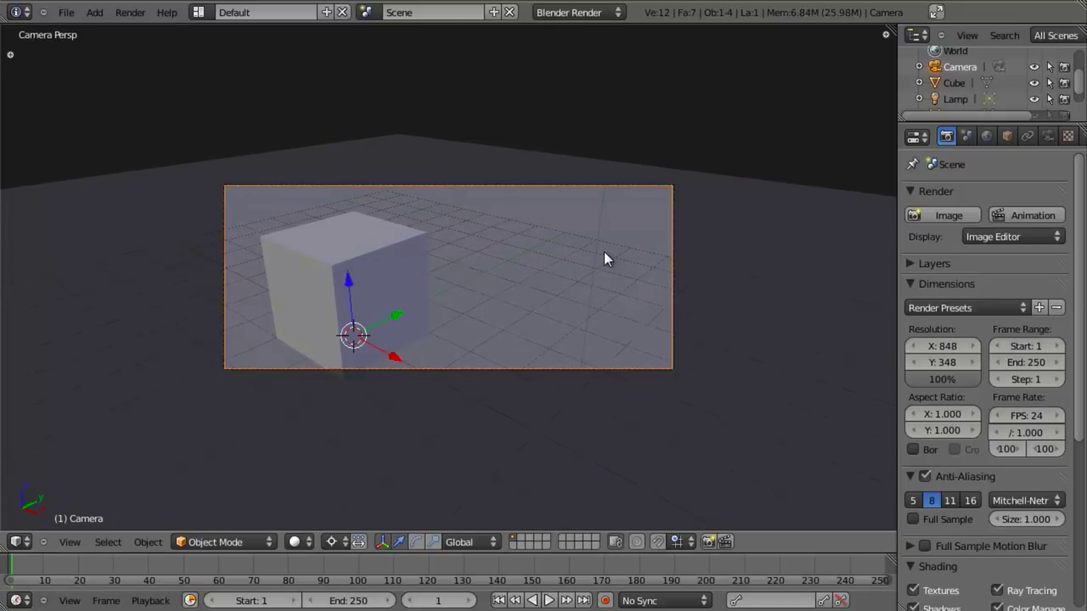
# Render a test image from the camera, close it, and view the whole floor plane from above
pyautogui.press('F12')
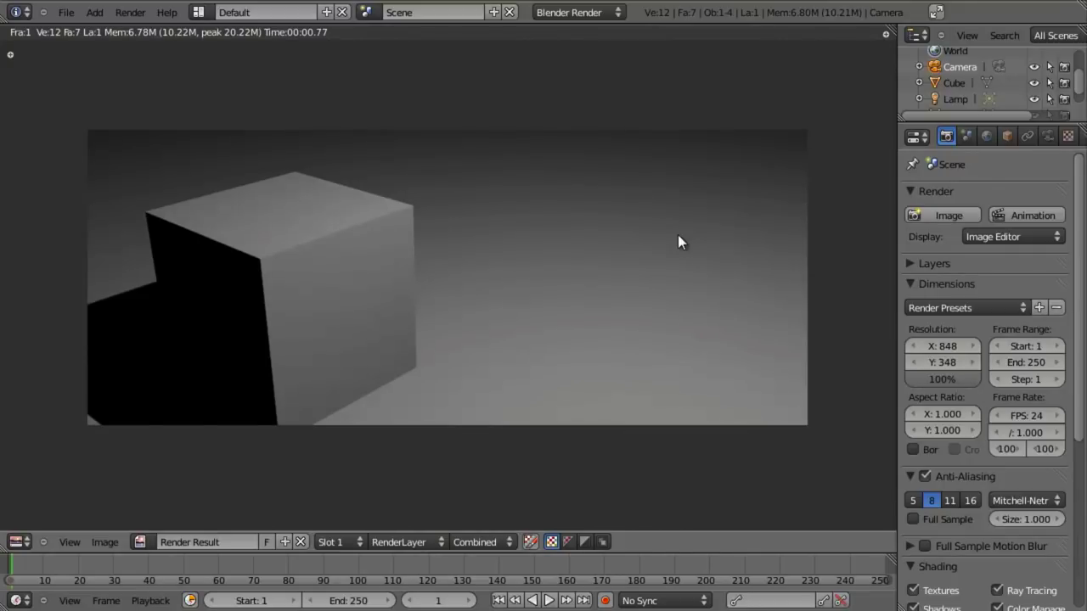
pyautogui.press('Escape')
pyautogui.press('KP_7')
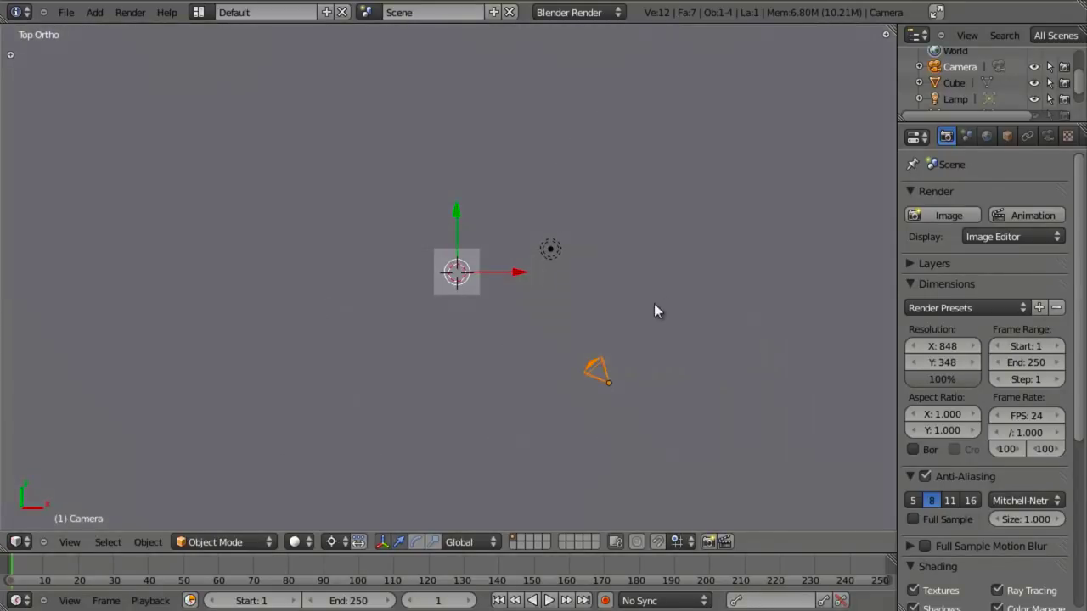
pyautogui.scroll(-4, 704, 201)
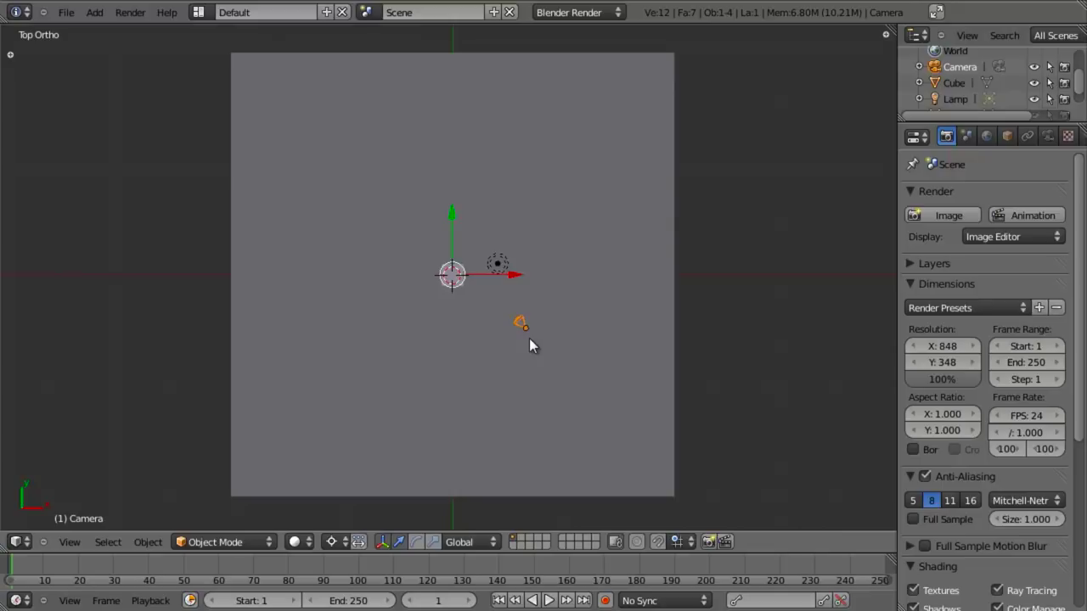
# Select the lamp, set the pivot point to the bounding box center, and change the lamp type to Area
pyautogui.rightClick(498, 268)
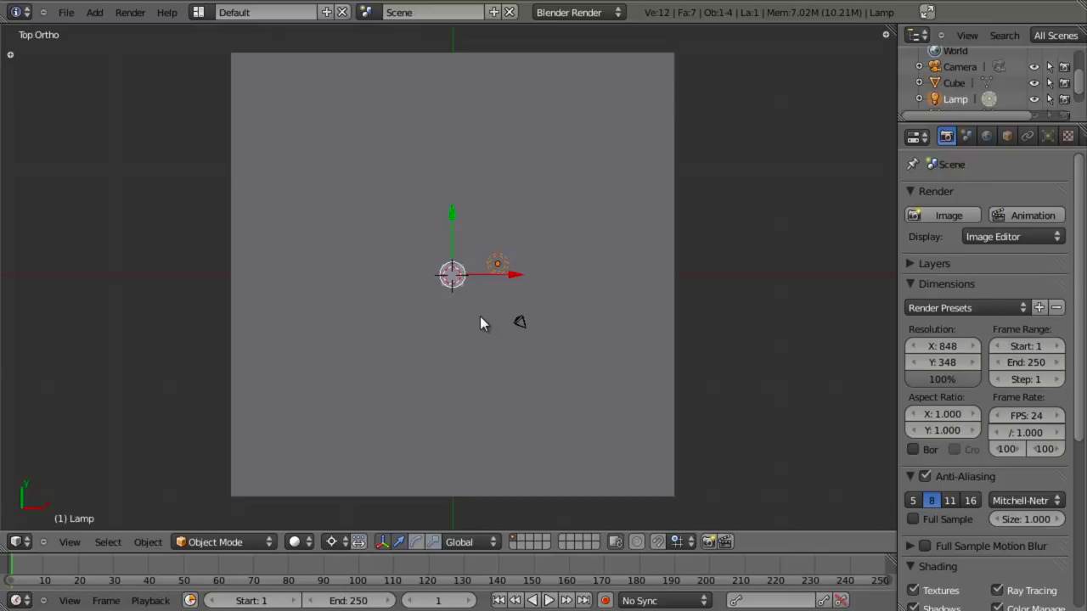
pyautogui.scroll(3, 539, 291)
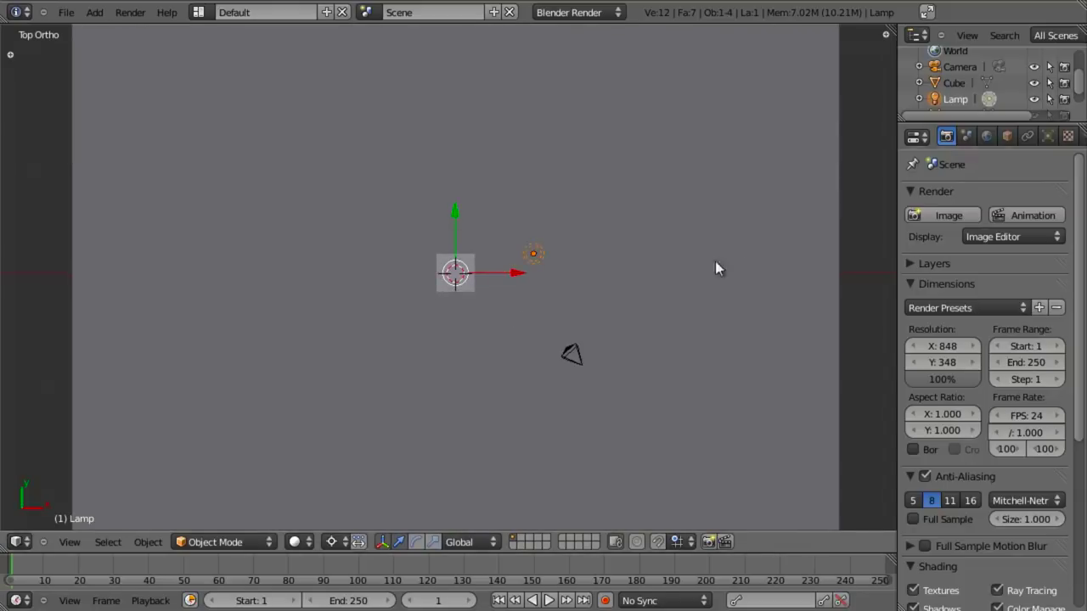
pyautogui.press(',')
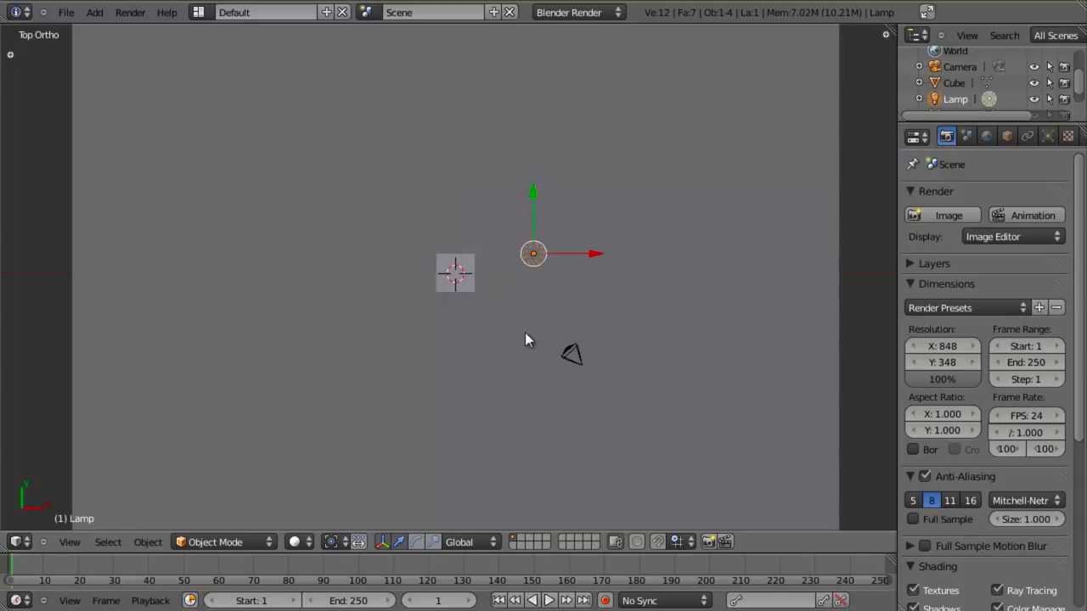
pyautogui.click(331, 542)
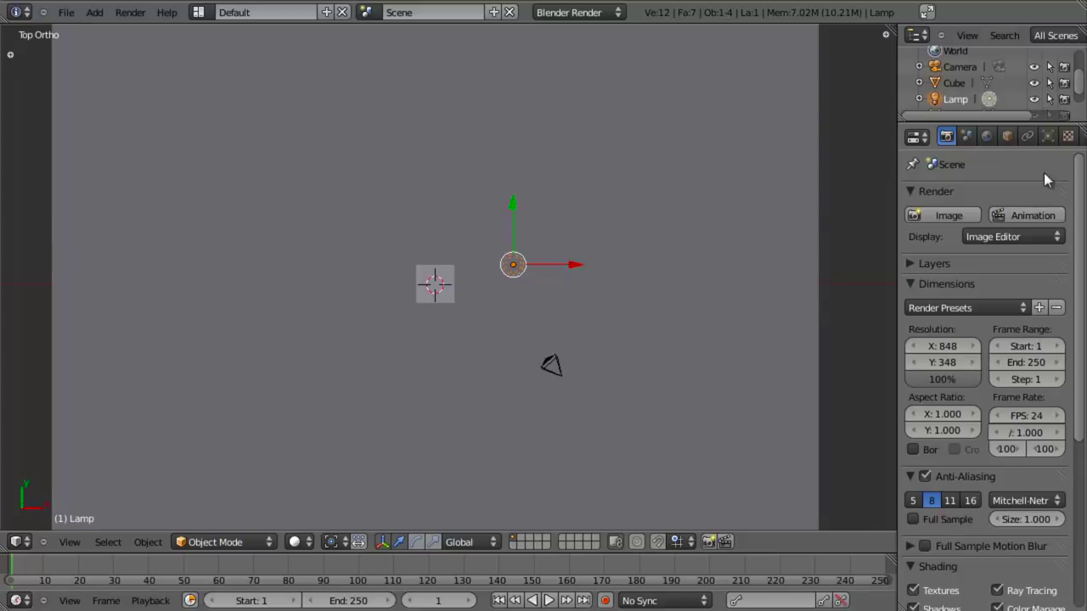
pyautogui.click(1048, 137)
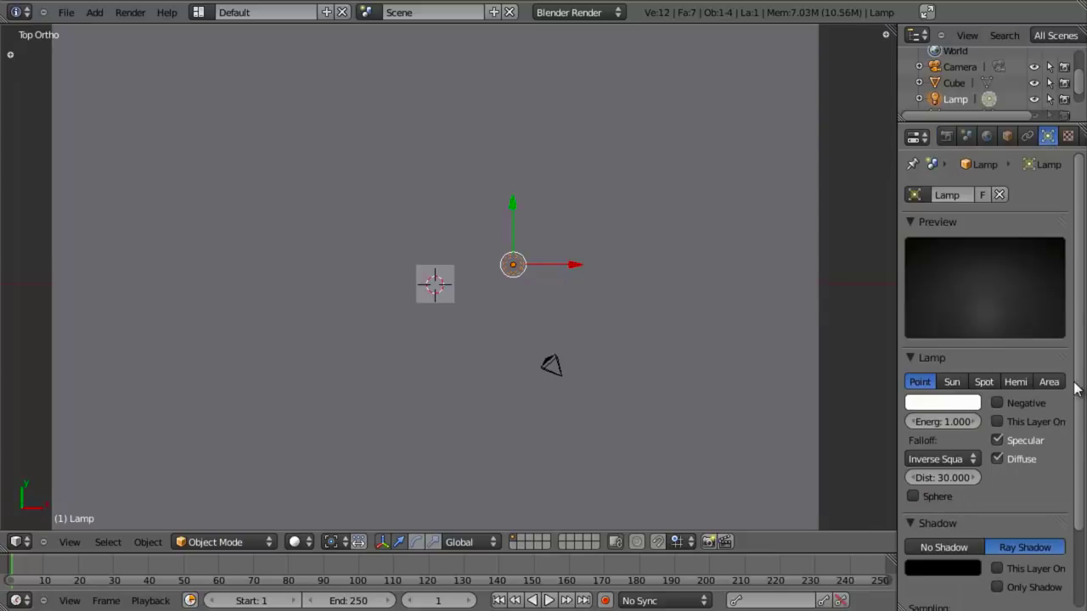
pyautogui.click(1049, 381)
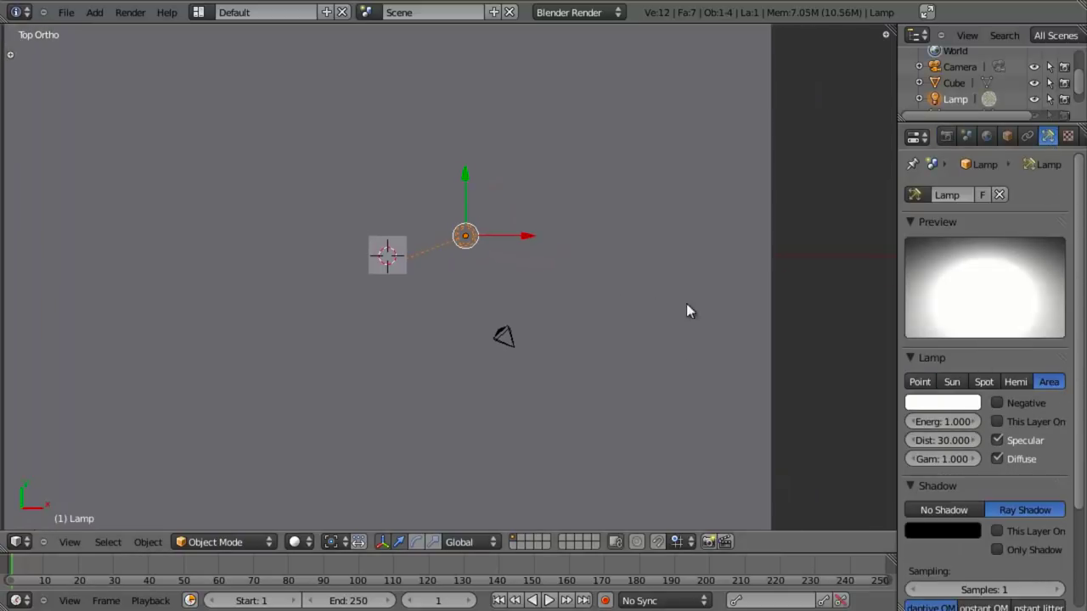
# Rotate the area lamp and move it beside the camera so its beam points across the cube from above
pyautogui.scroll(-2, 1005, 433)
pyautogui.scroll(3, 426, 249)
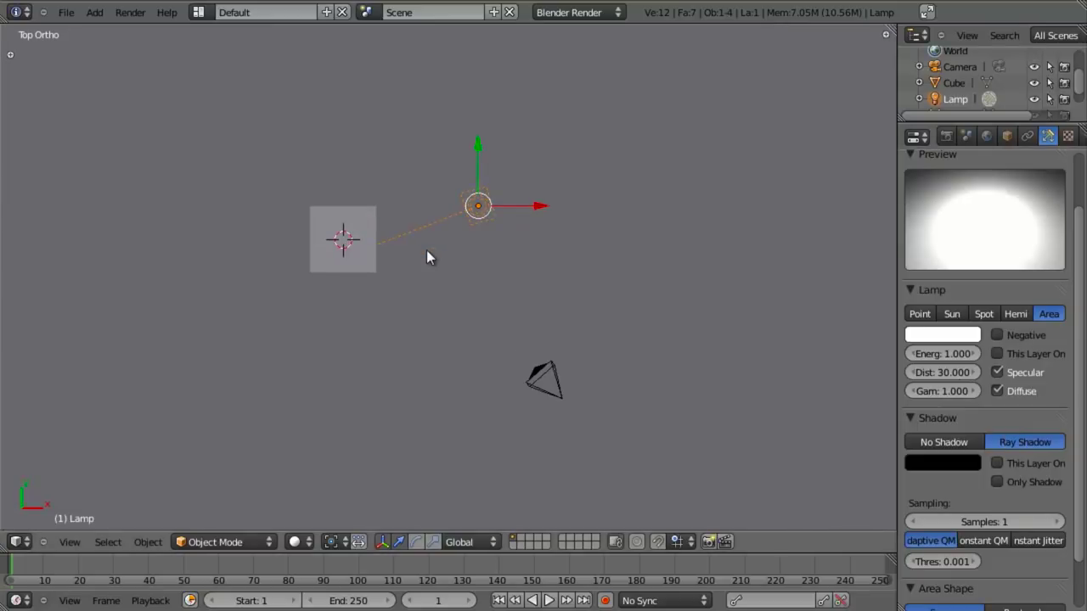
pyautogui.press('g')
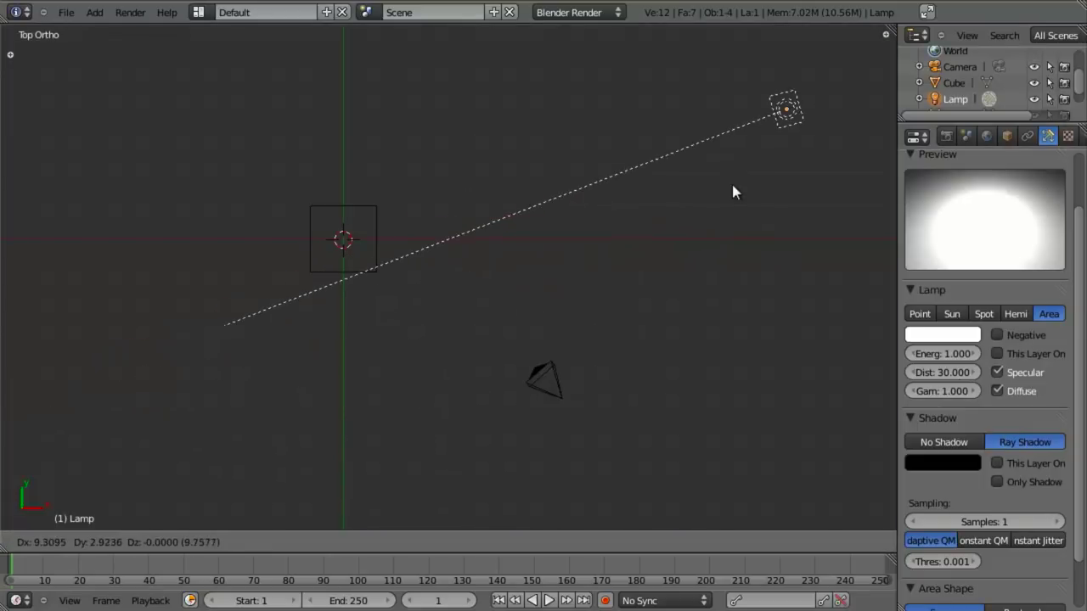
pyautogui.click(646, 245)
pyautogui.press('r')
pyautogui.click(395, 242)
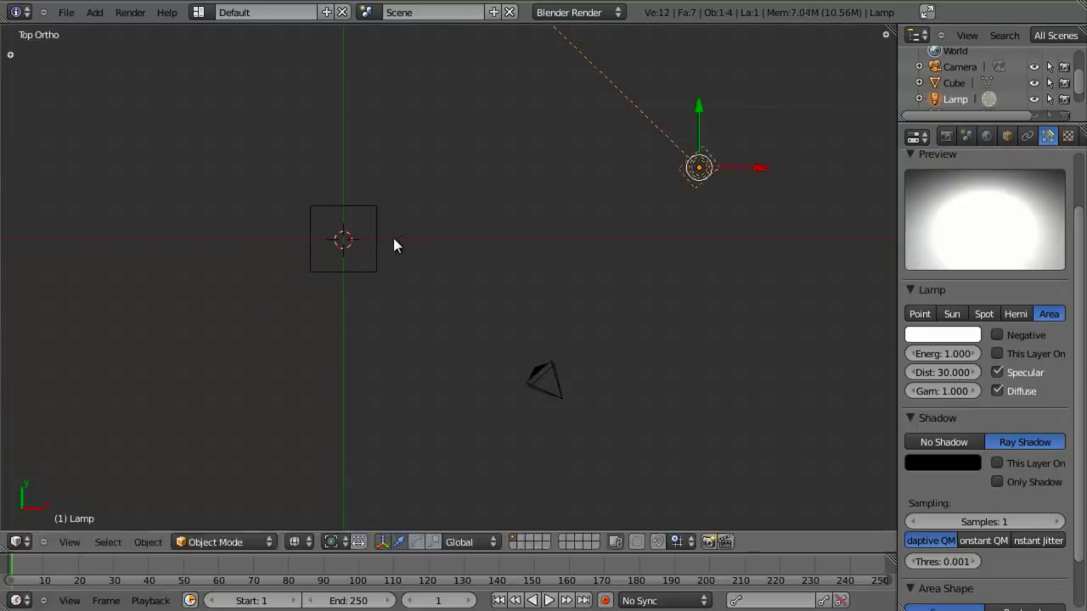
pyautogui.press('g')
pyautogui.click(388, 468)
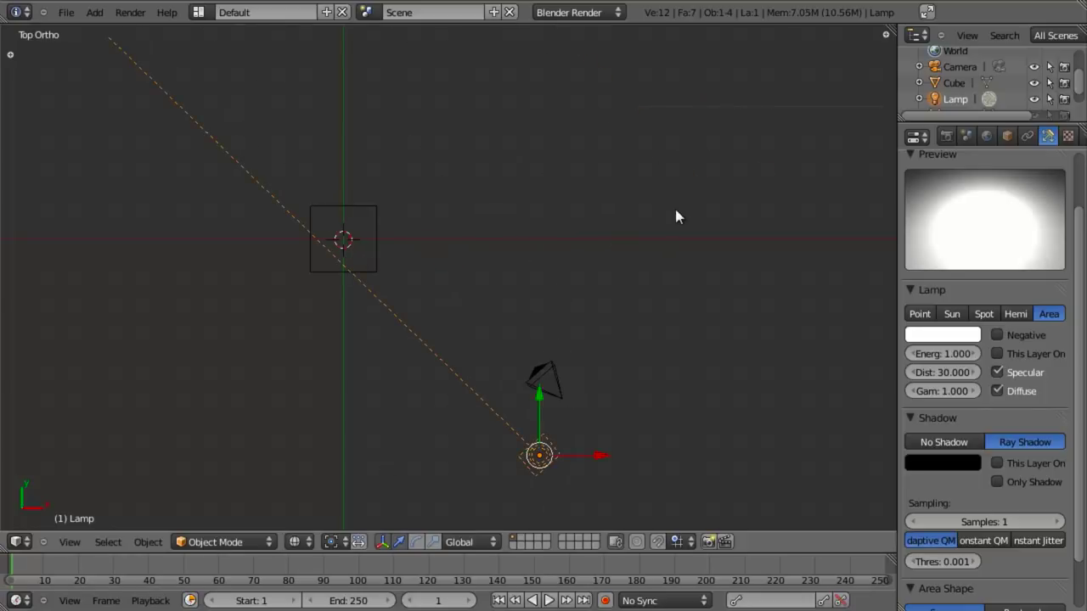
# Shift the lamp toward the cube's front and rotate it in top and right views so its beam aims at the cube
pyautogui.press('g')
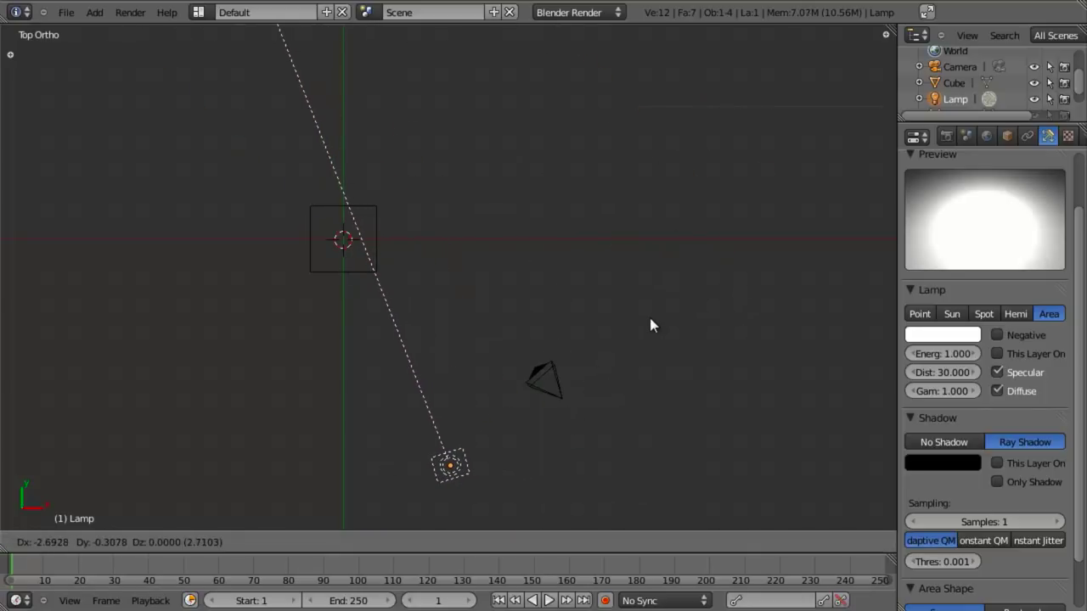
pyautogui.click(635, 337)
pyautogui.press('r')
pyautogui.click(639, 341)
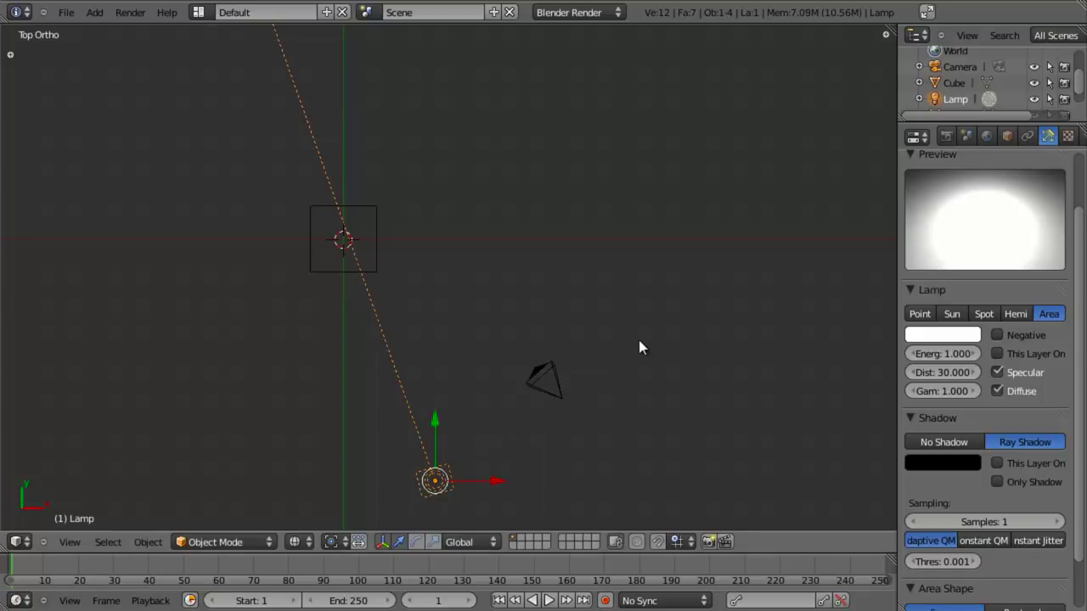
pyautogui.press('KP_3')
pyautogui.press('r')
pyautogui.click(699, 248)
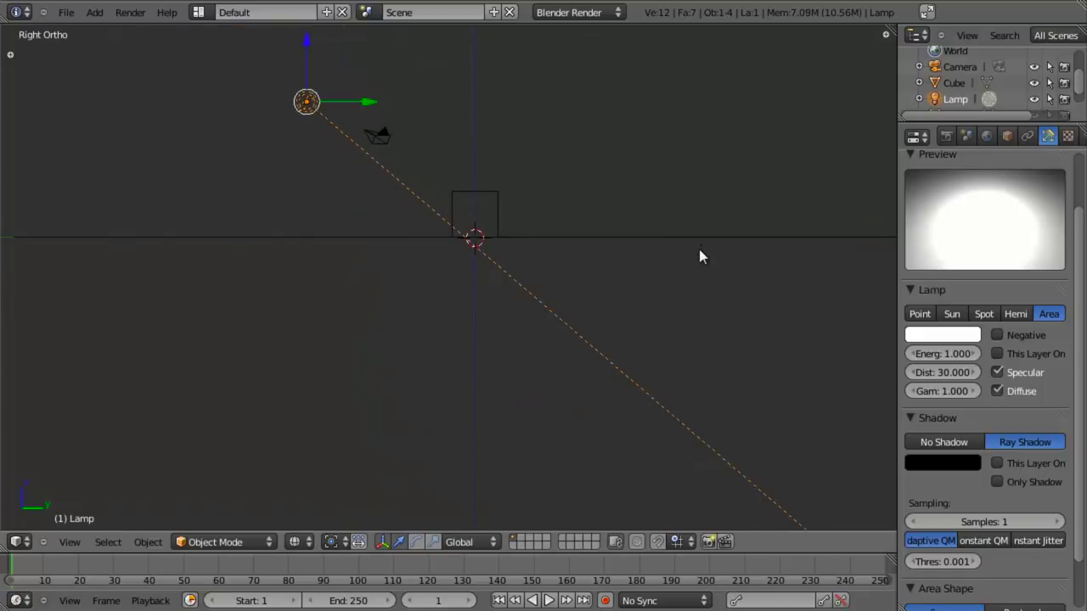
# Render a test image to check the area lamp's lighting, and close it
pyautogui.moveTo(698, 249); pyautogui.dragTo(616, 385, button='middle')
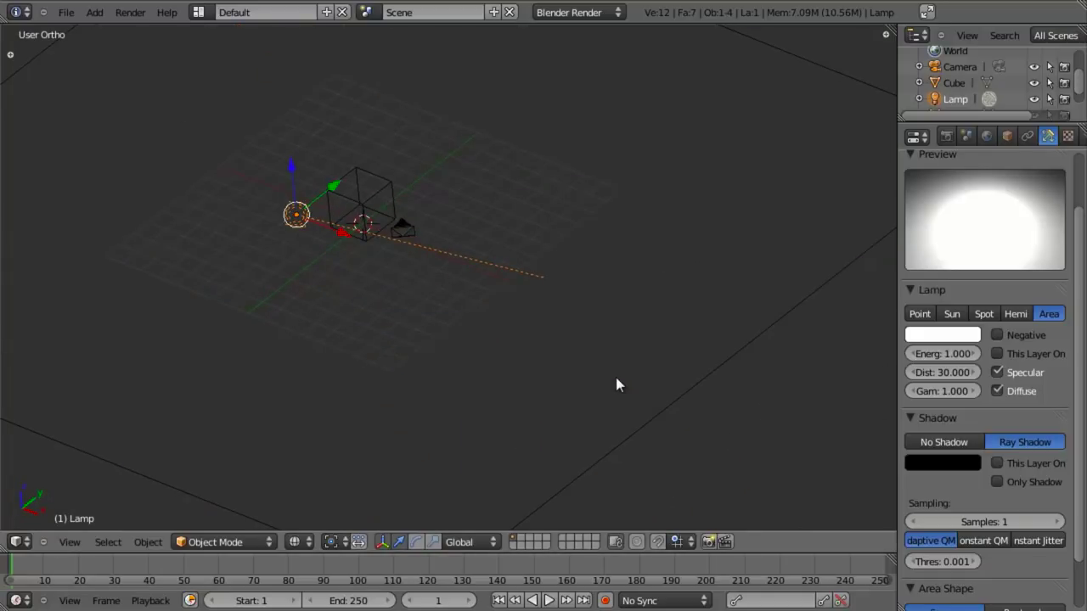
pyautogui.press('F12')
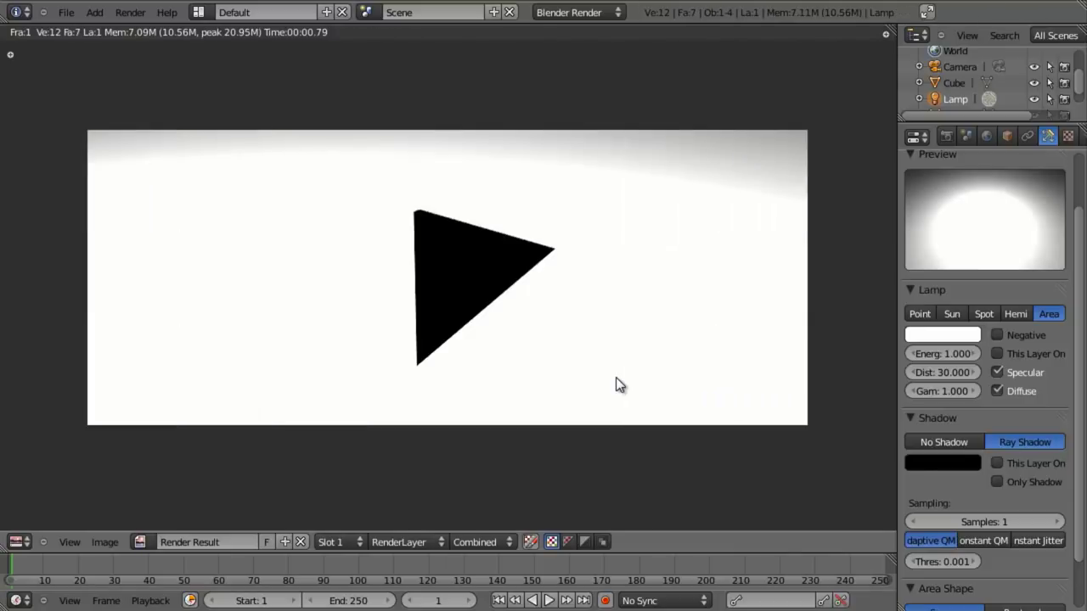
pyautogui.press('Escape')
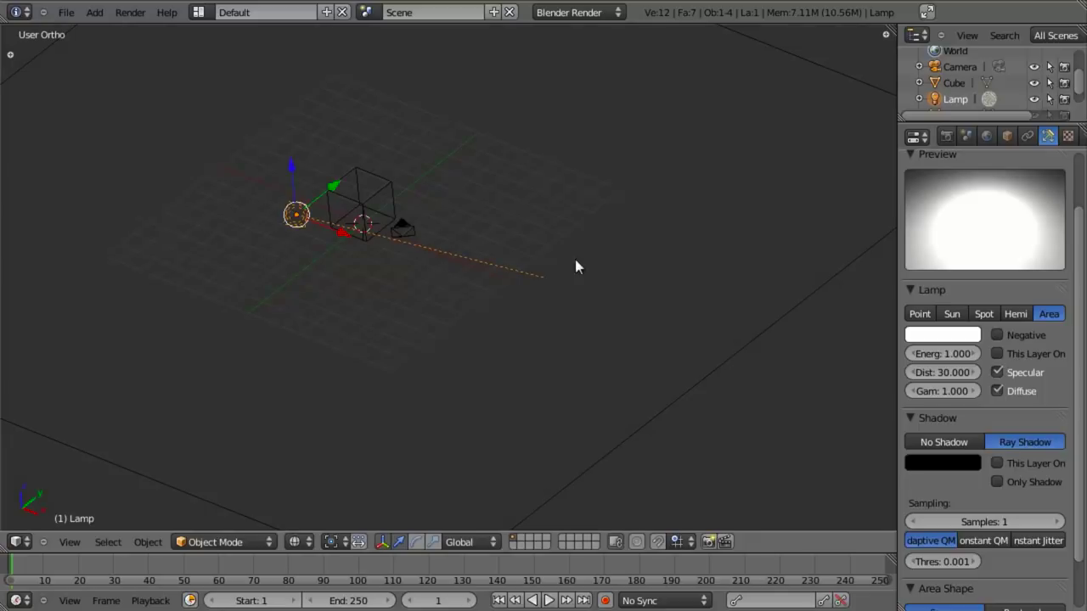
# Set the area lamp's distance to 5, then render a test image of the reduced lighting and close it
pyautogui.moveTo(575, 259); pyautogui.dragTo(607, 283, button='middle')
pyautogui.scroll(3, 488, 292)
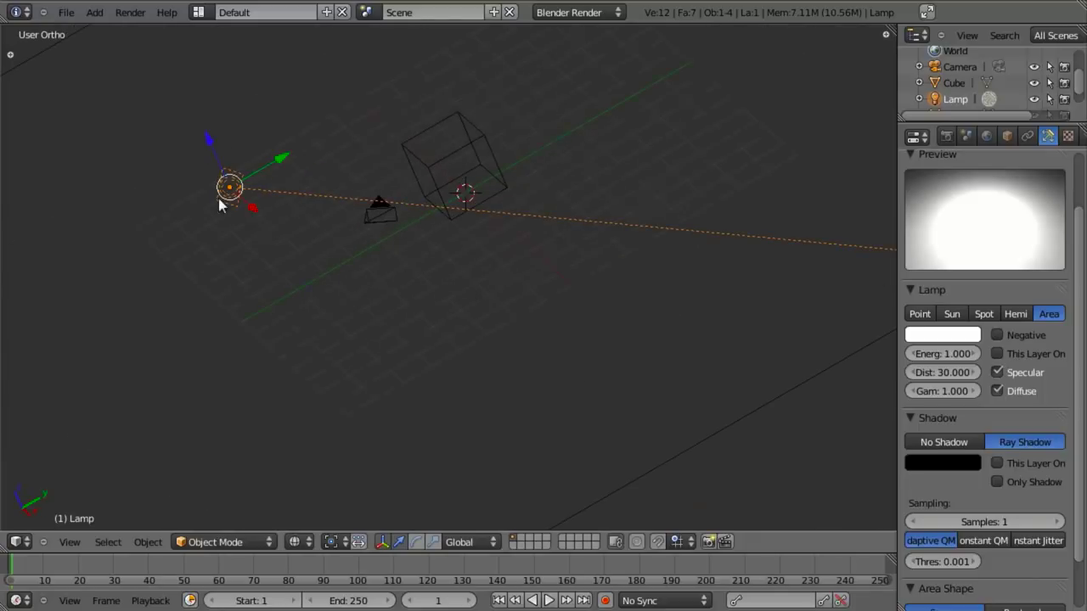
pyautogui.moveTo(396, 204); pyautogui.dragTo(414, 289, button='middle')
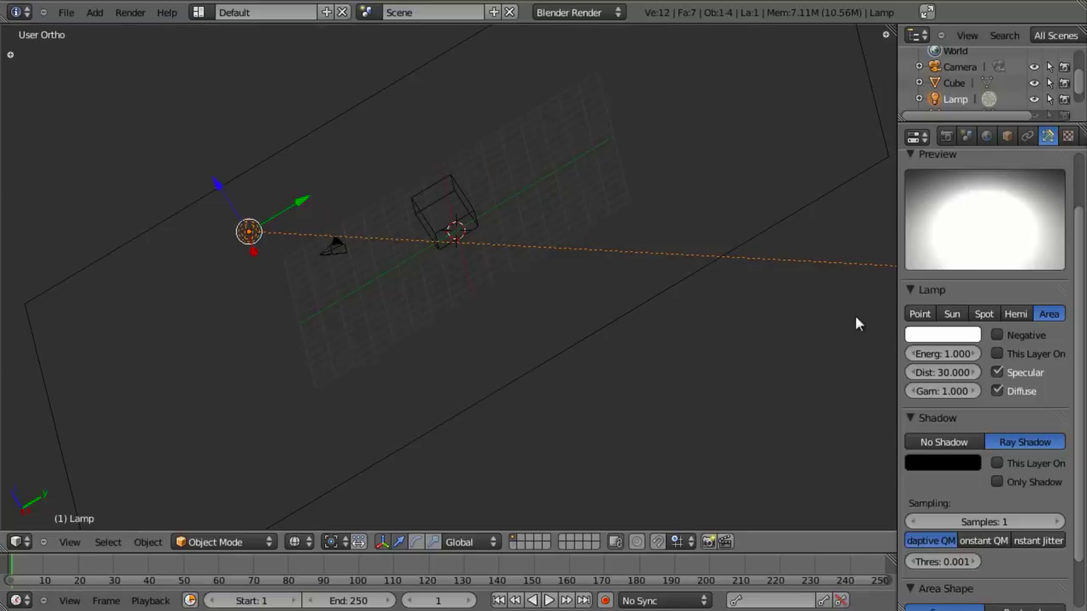
pyautogui.scroll(-3, 806, 348)
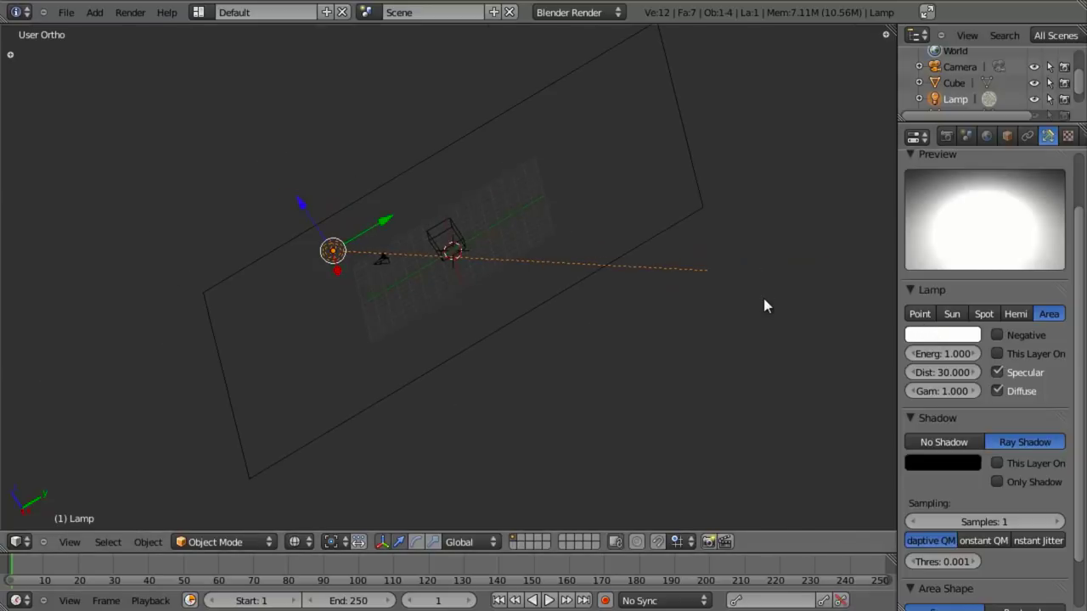
pyautogui.scroll(2, 776, 301)
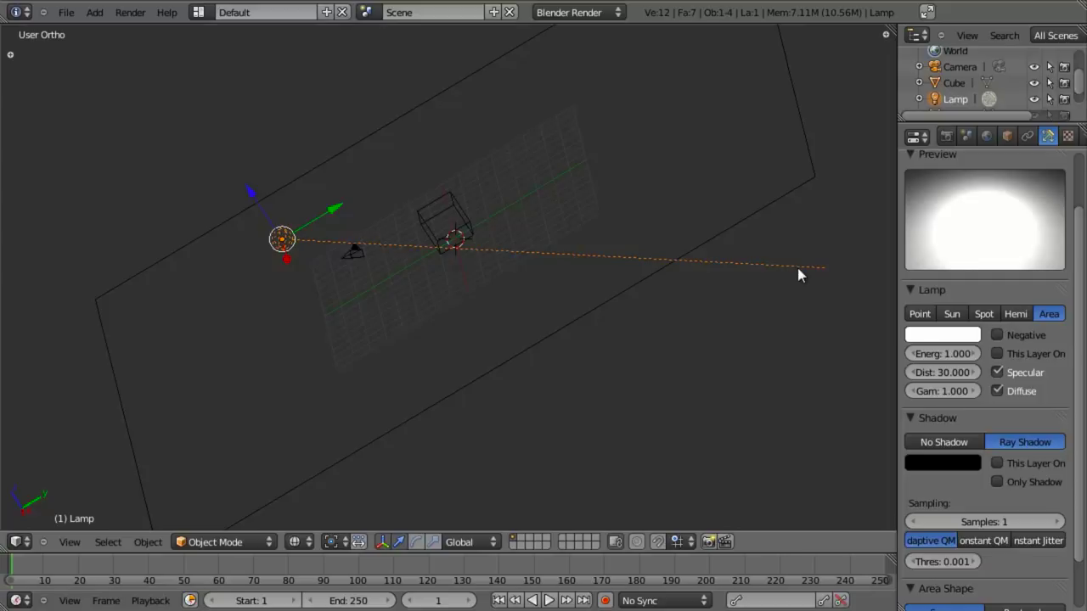
pyautogui.click(930, 371)
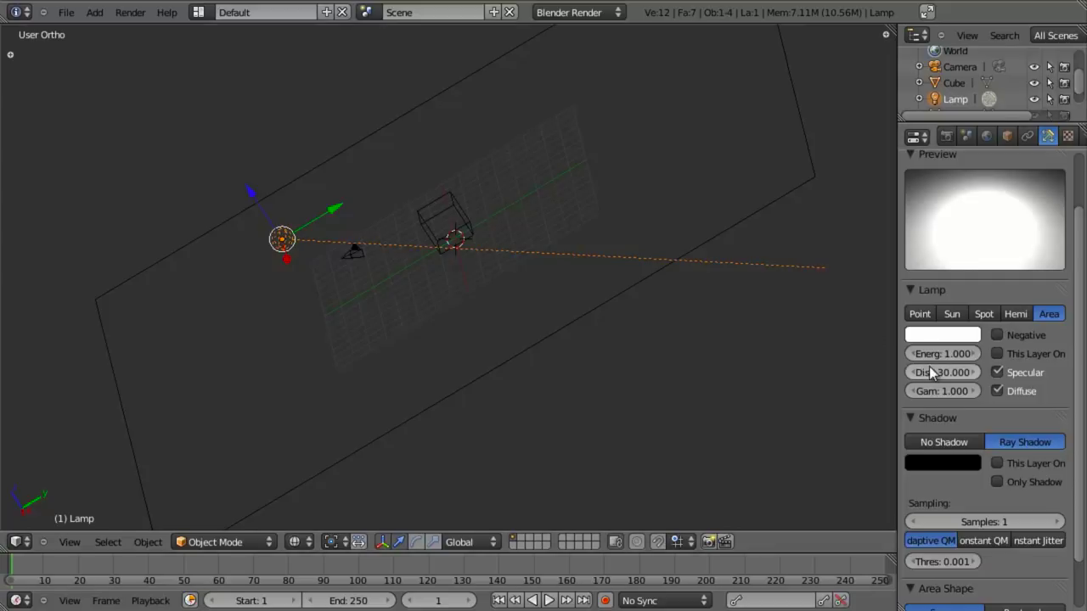
pyautogui.write('5')
pyautogui.press('Return')
pyautogui.scroll(3, 519, 235)
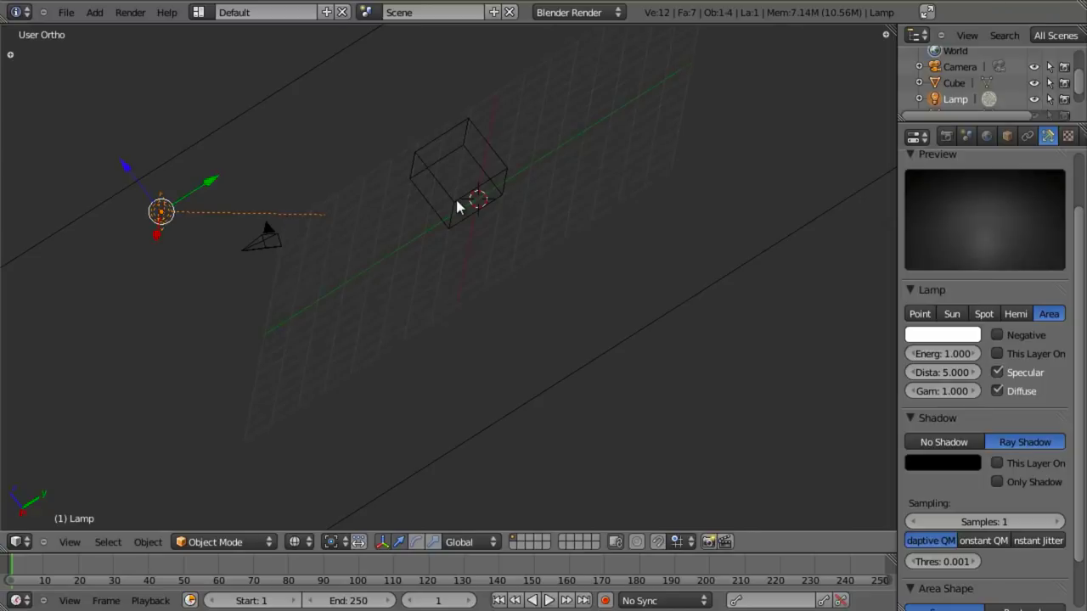
pyautogui.press('F12')
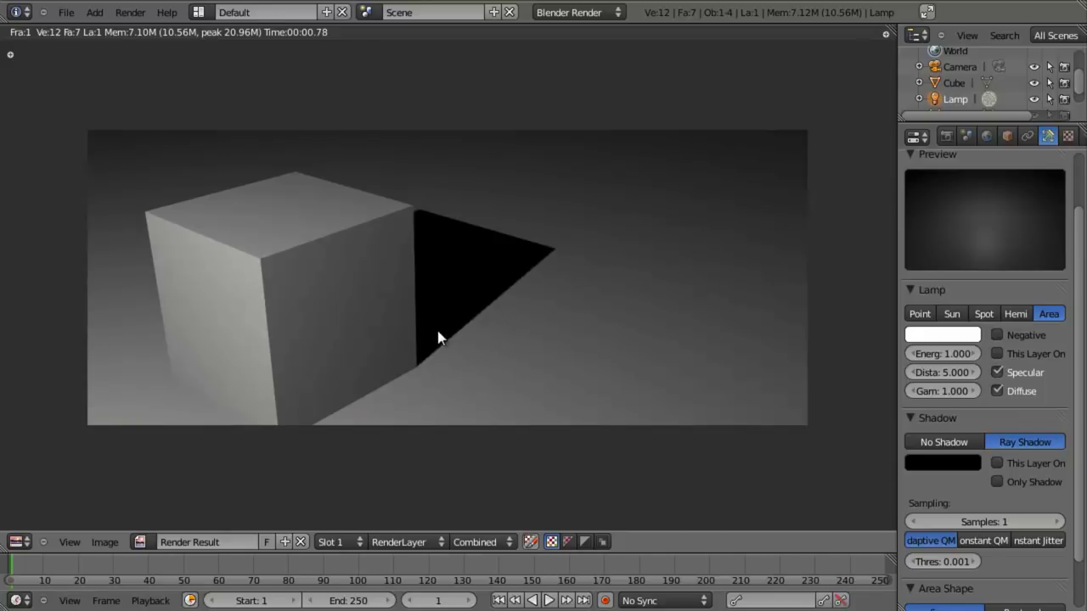
pyautogui.press('Escape')
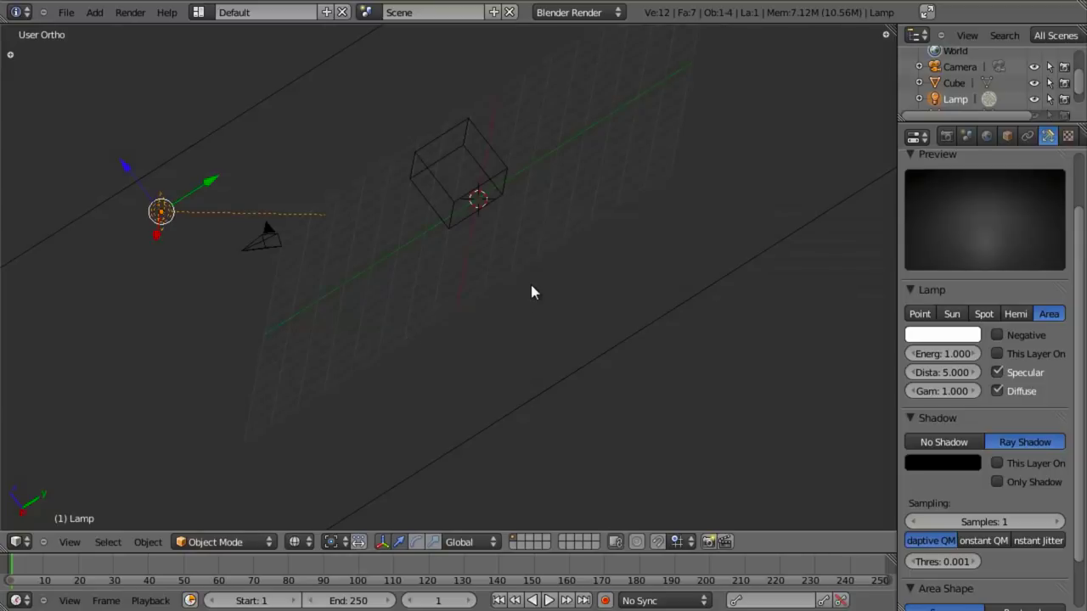
# In top view, move the area lamp slightly toward the camera and rotate it to aim at the cube again
pyautogui.press('KP_7')
pyautogui.keyDown('shift'); pyautogui.moveTo(458, 364); pyautogui.dragTo(460, 340, button='middle'); pyautogui.keyUp('shift')
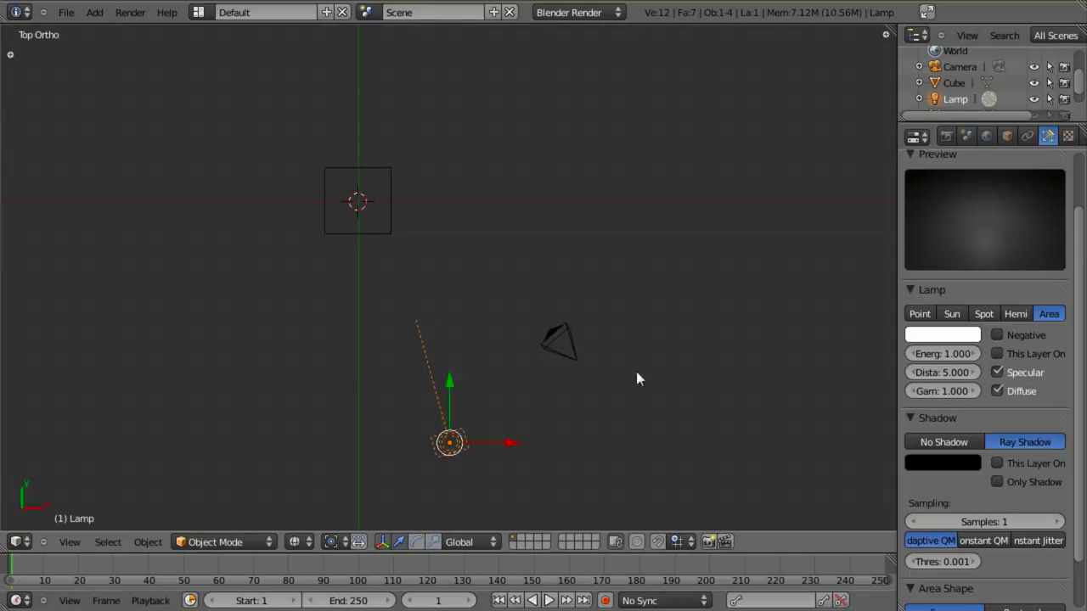
pyautogui.press('g')
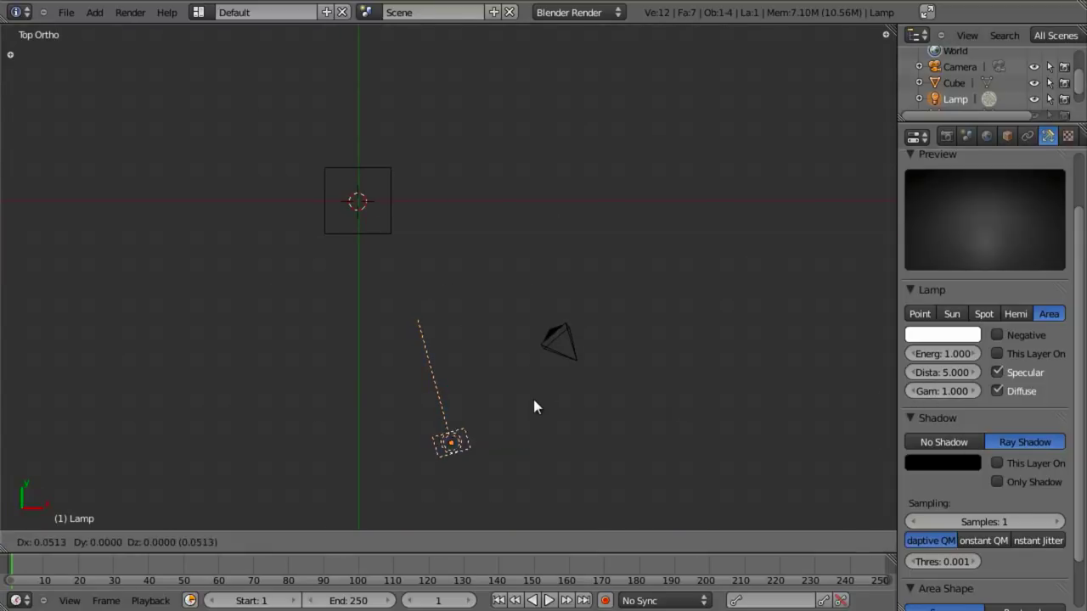
pyautogui.click(548, 391)
pyautogui.press('r')
pyautogui.click(527, 279)
pyautogui.scroll(-2, 530, 305)
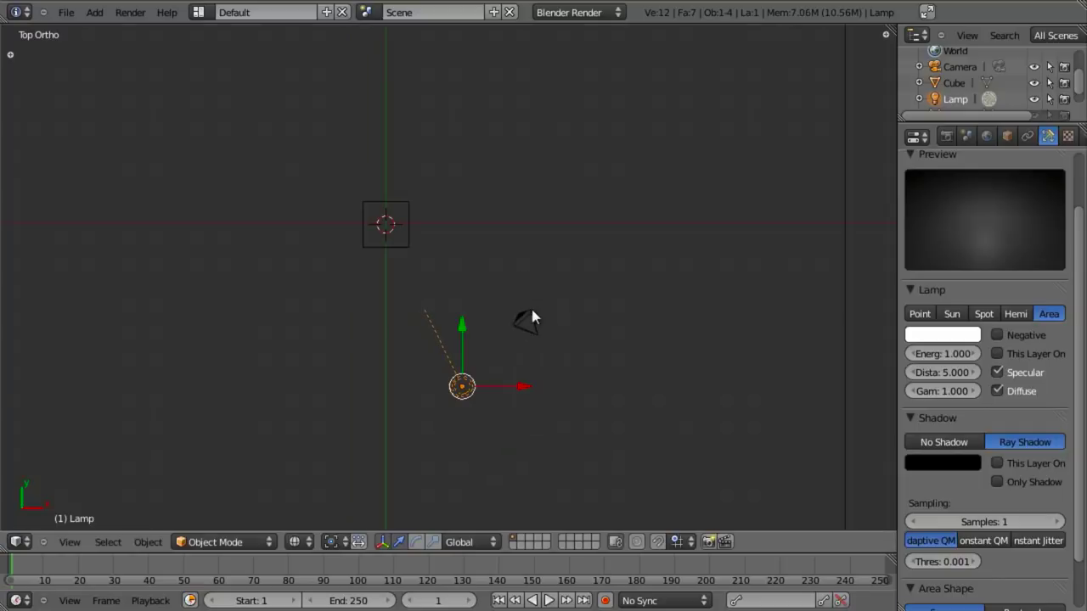
pyautogui.scroll(2, 499, 365)
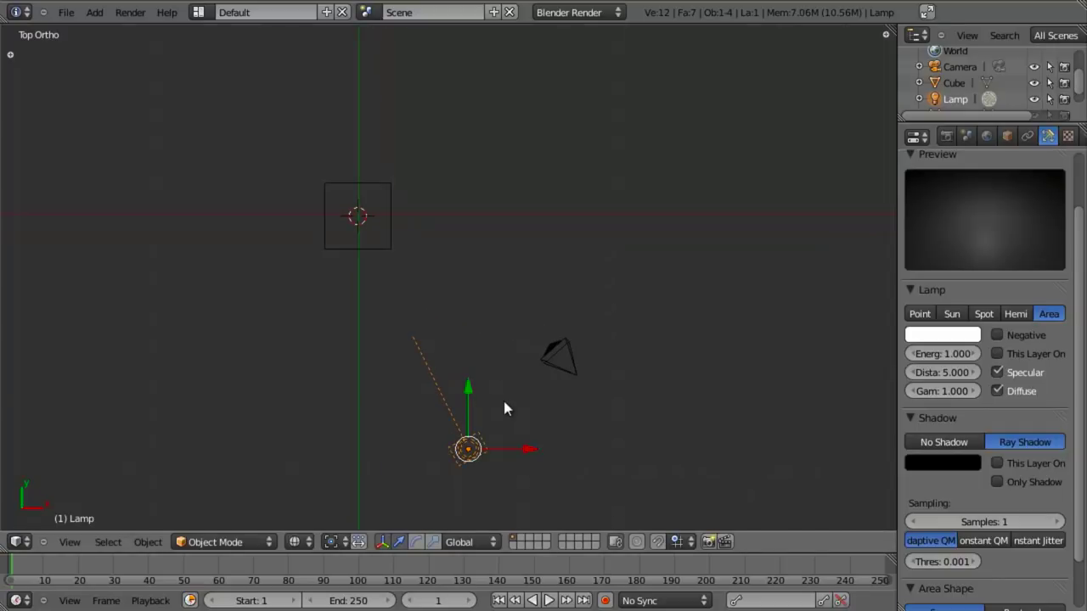
# Duplicate the area lamp in place and rotate the copy around the 3D cursor to the cube's positive X side
pyautogui.hotkey('shift', 'd')
pyautogui.rightClick(502, 423)
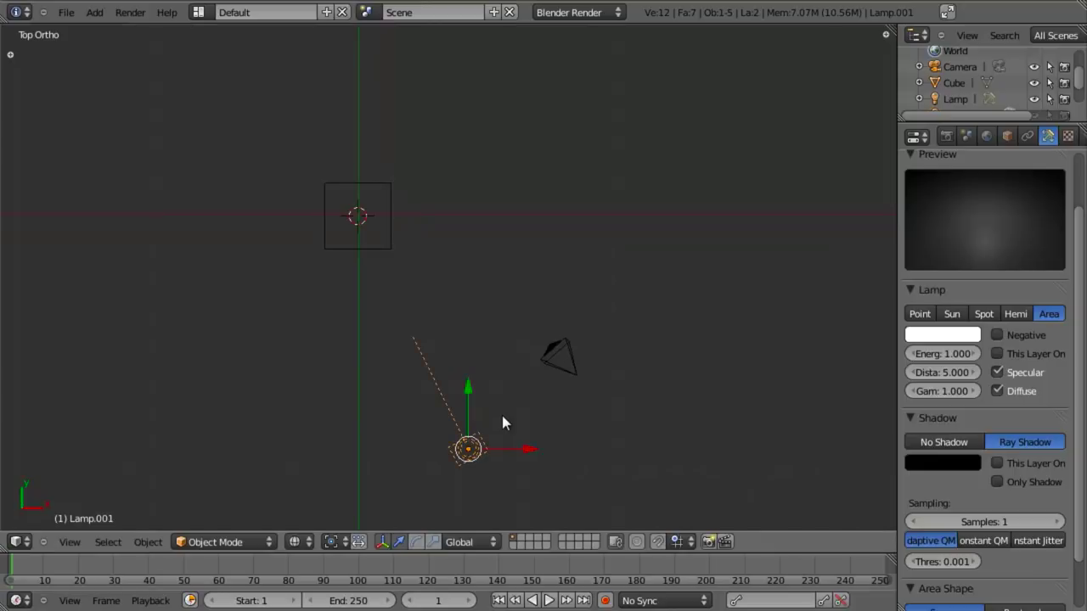
pyautogui.press('.')
pyautogui.press('r')
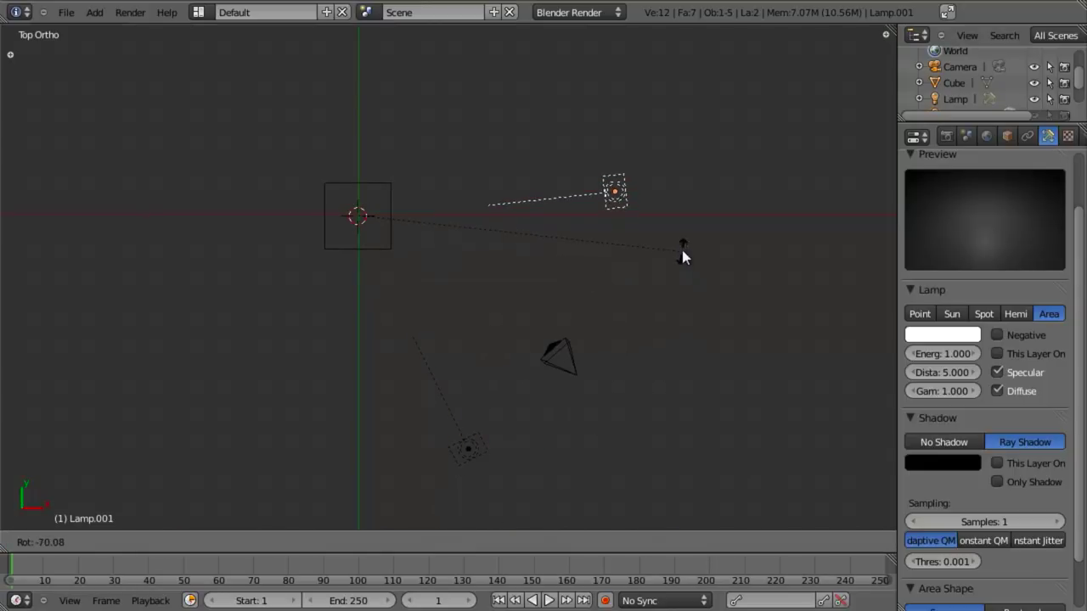
pyautogui.click(679, 192)
# In front view, rotate the duplicated lamp down around the 3D cursor, and fine-tune its height and angle toward the cube
pyautogui.press('KP_1')
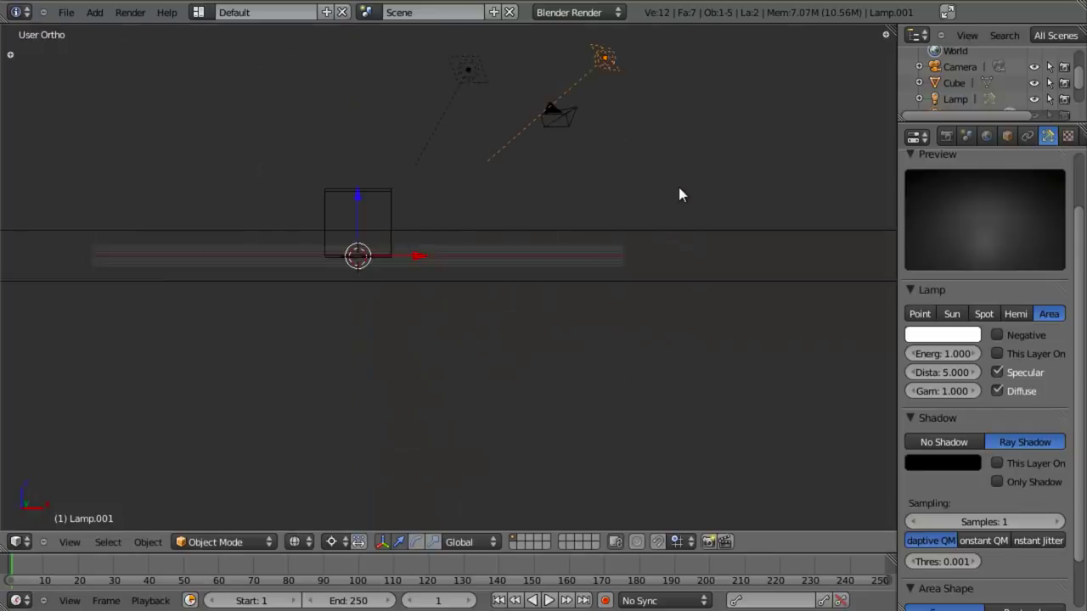
pyautogui.keyDown('shift'); pyautogui.scroll(2, 734, 195); pyautogui.keyUp('shift')
pyautogui.press('r')
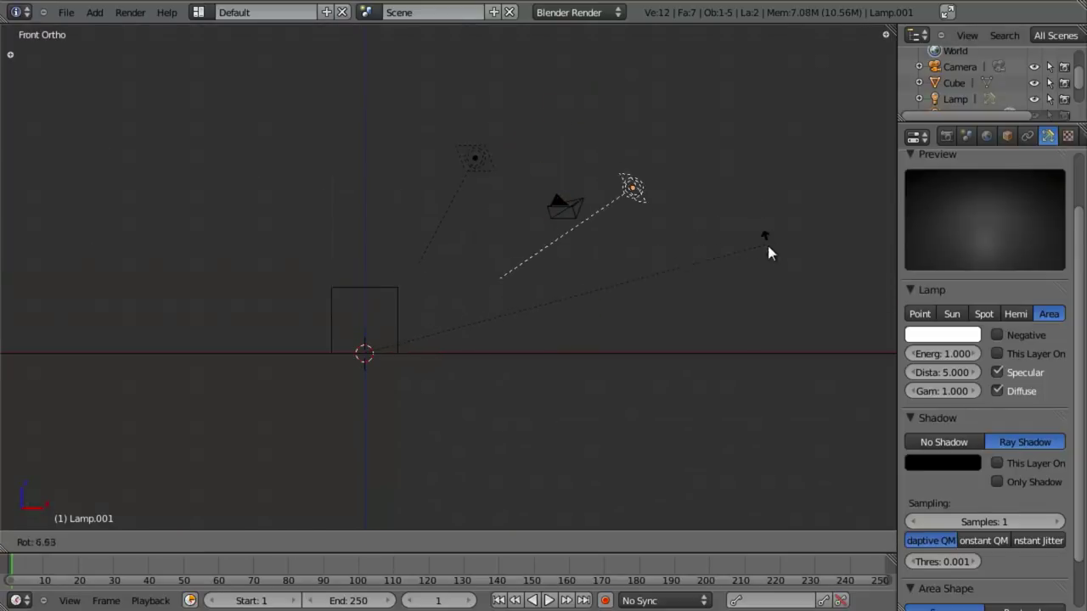
pyautogui.click(790, 373)
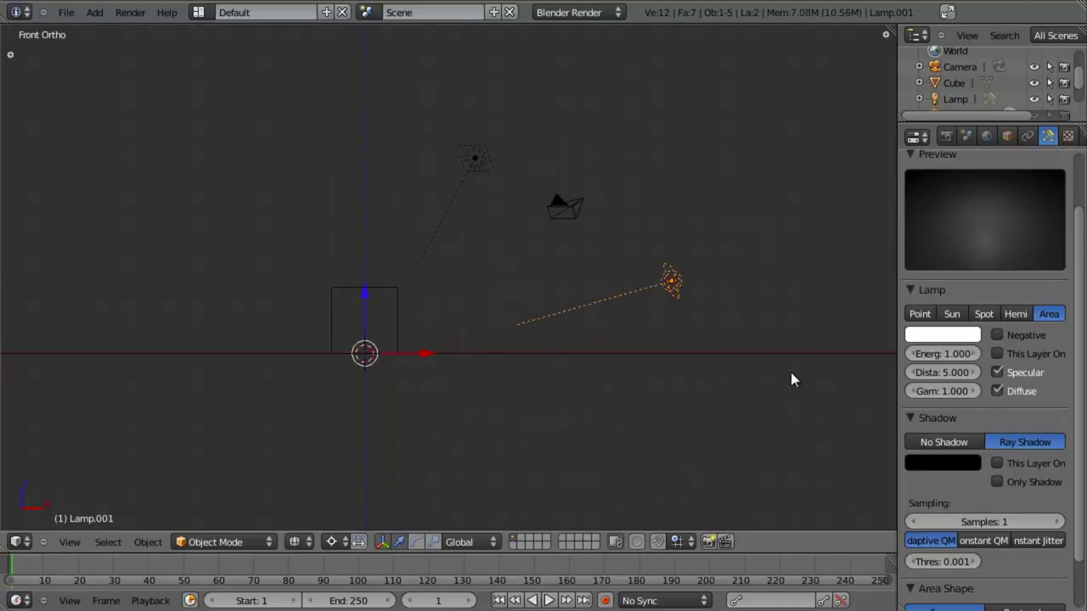
pyautogui.press('g')
pyautogui.click(785, 339)
pyautogui.press('r')
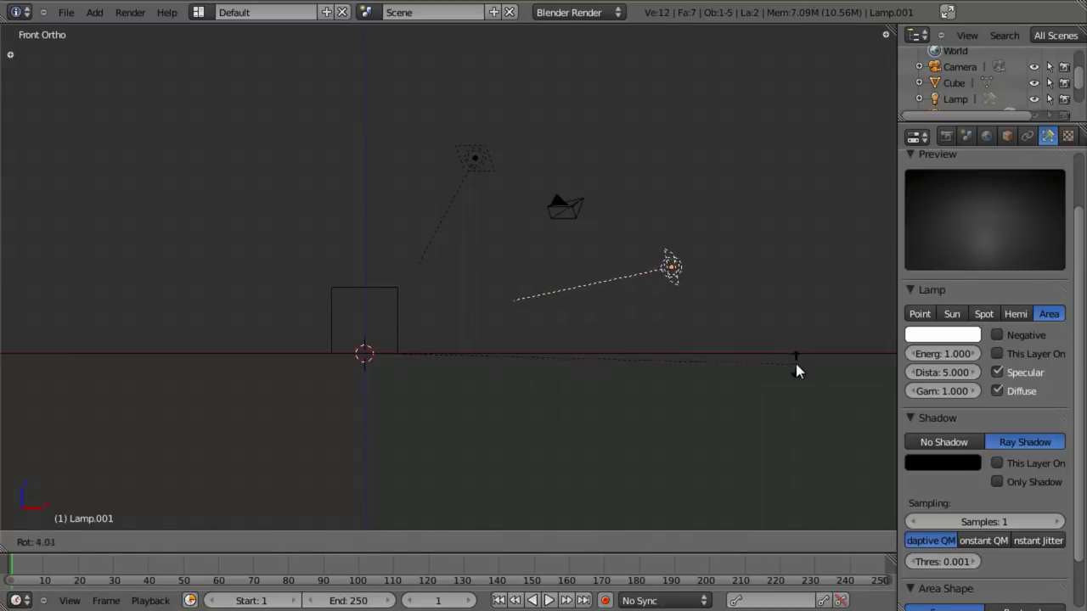
pyautogui.click(796, 358)
pyautogui.scroll(-1, 535, 216)
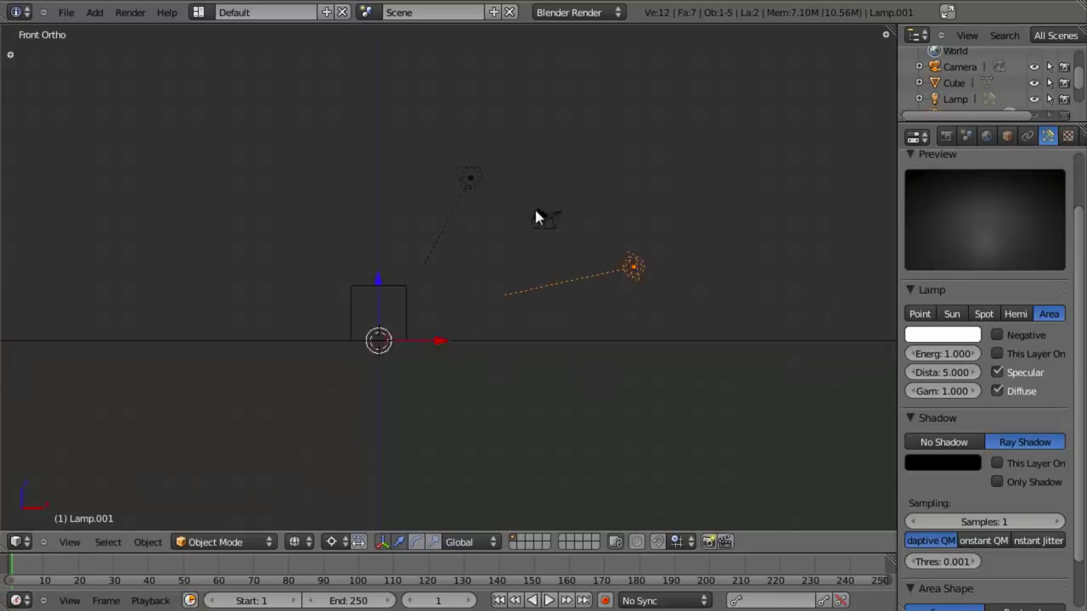
# Render a test image of the cube lit by both area lamps, and close it after checking the shadows
pyautogui.moveTo(535, 216); pyautogui.dragTo(517, 276, button='middle')
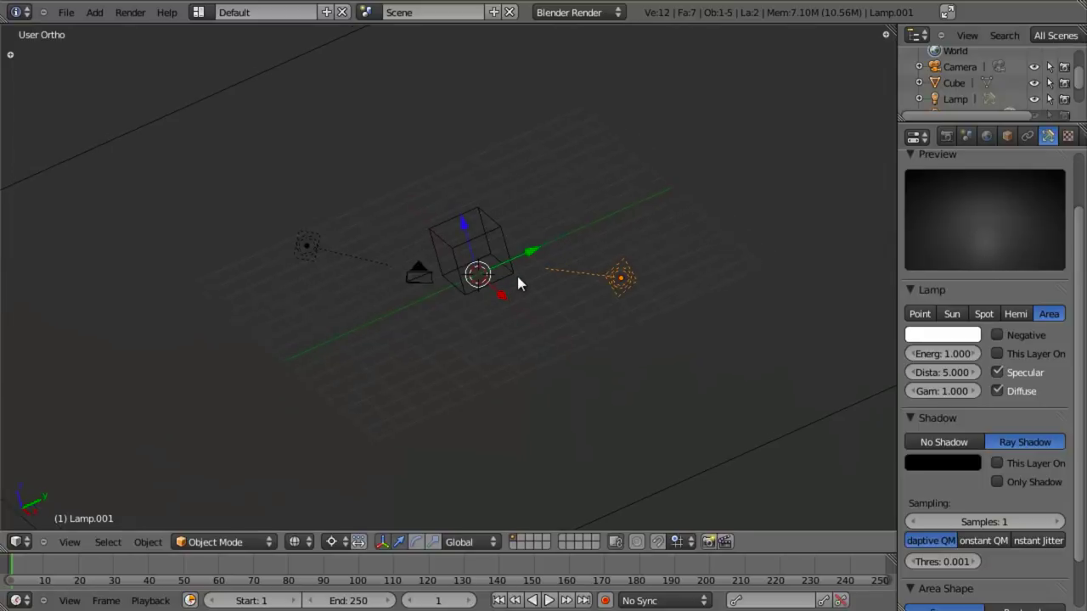
pyautogui.press('F12')
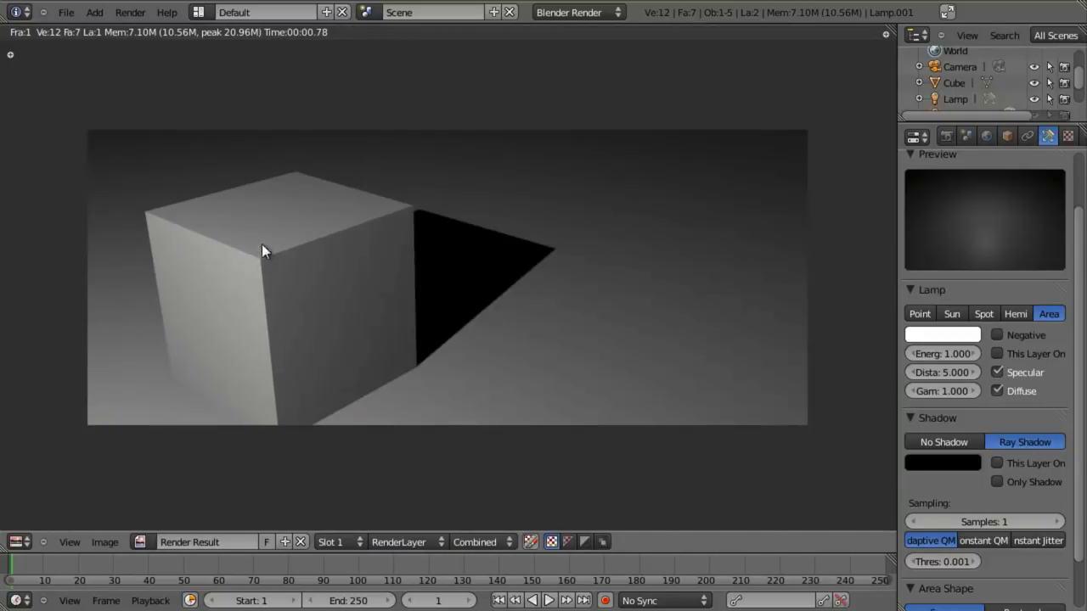
pyautogui.press('Escape')
# Set the duplicated area lamp's square size to 20, then render a test image of the softened lighting
pyautogui.scroll(-2, 969, 509)
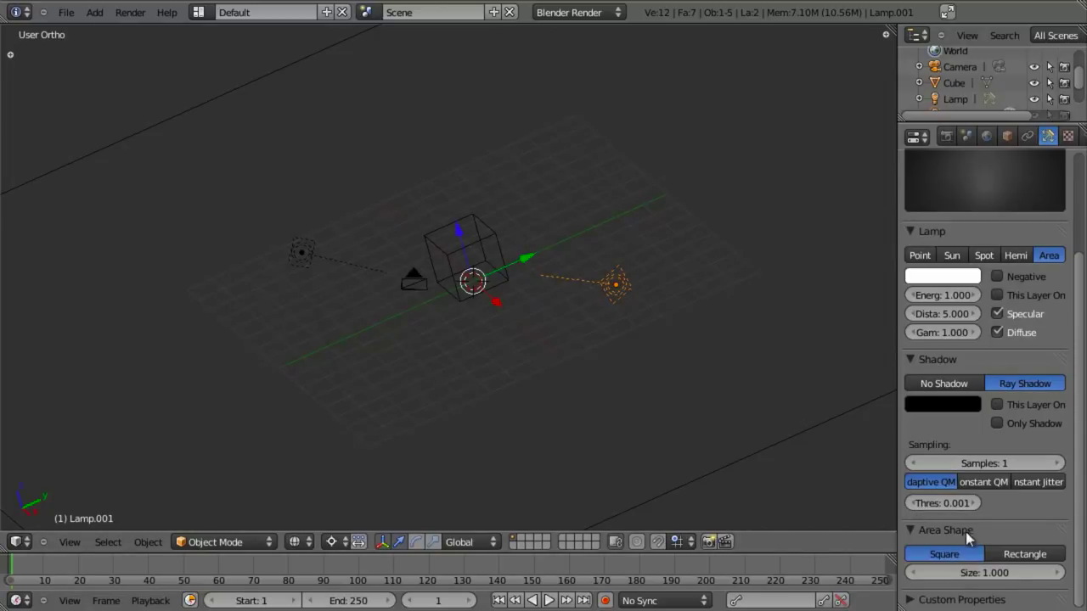
pyautogui.click(1016, 574)
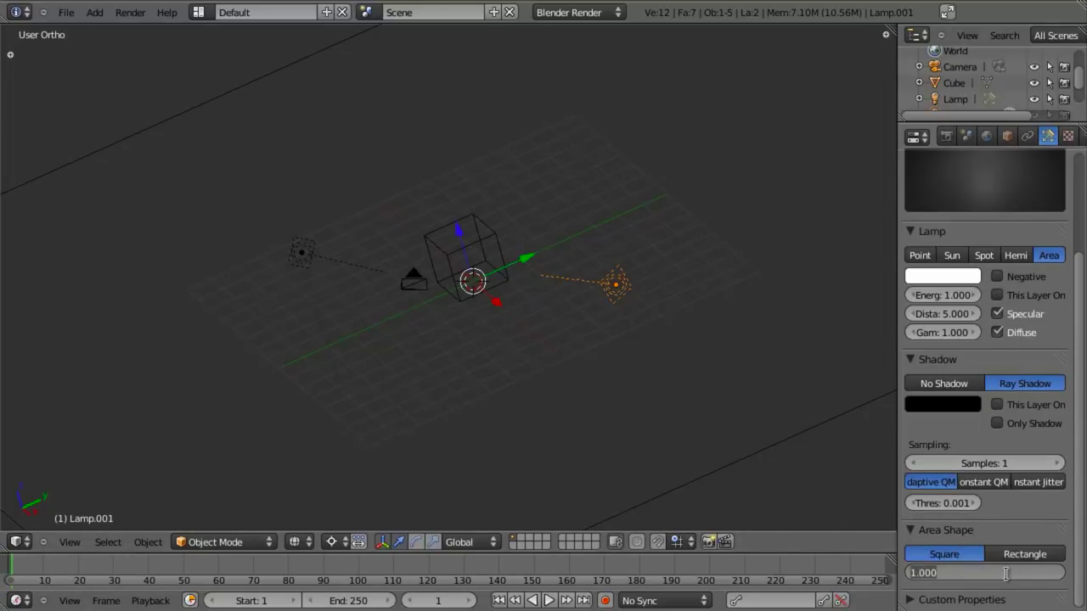
pyautogui.write('20')
pyautogui.press('Return')
pyautogui.scroll(-4, 477, 341)
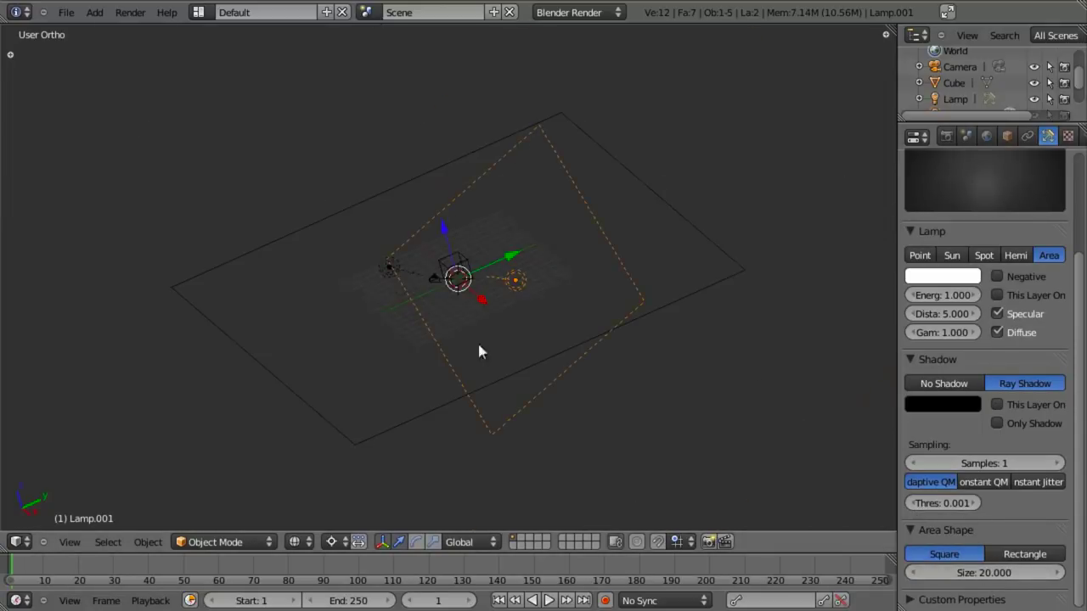
pyautogui.press('F12')
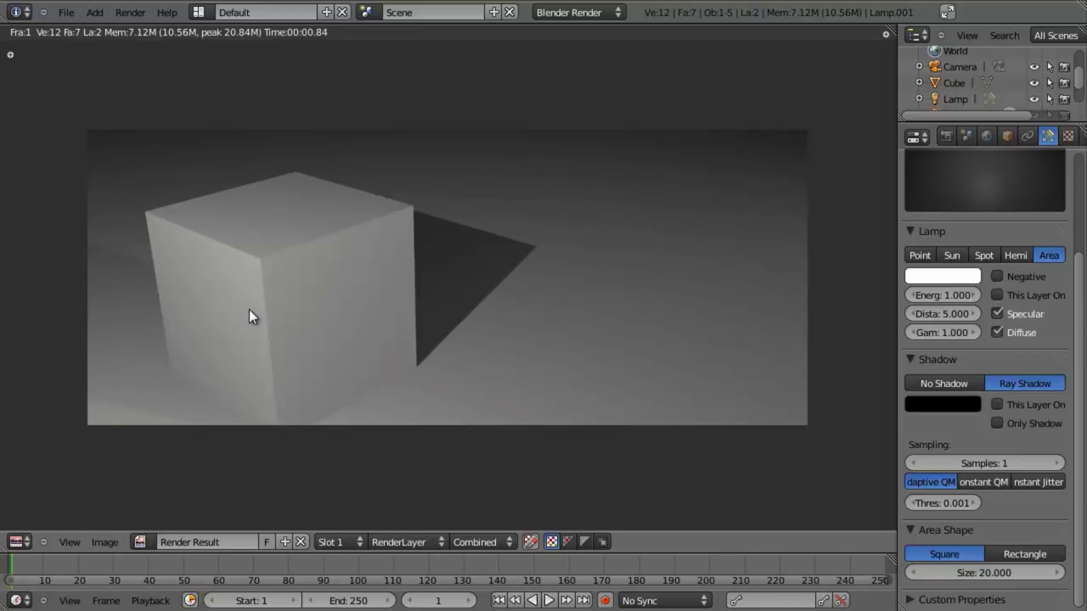
# Set the large area lamp to No Shadow and disable its specular contribution, then render a test image and close it
pyautogui.click(960, 384)
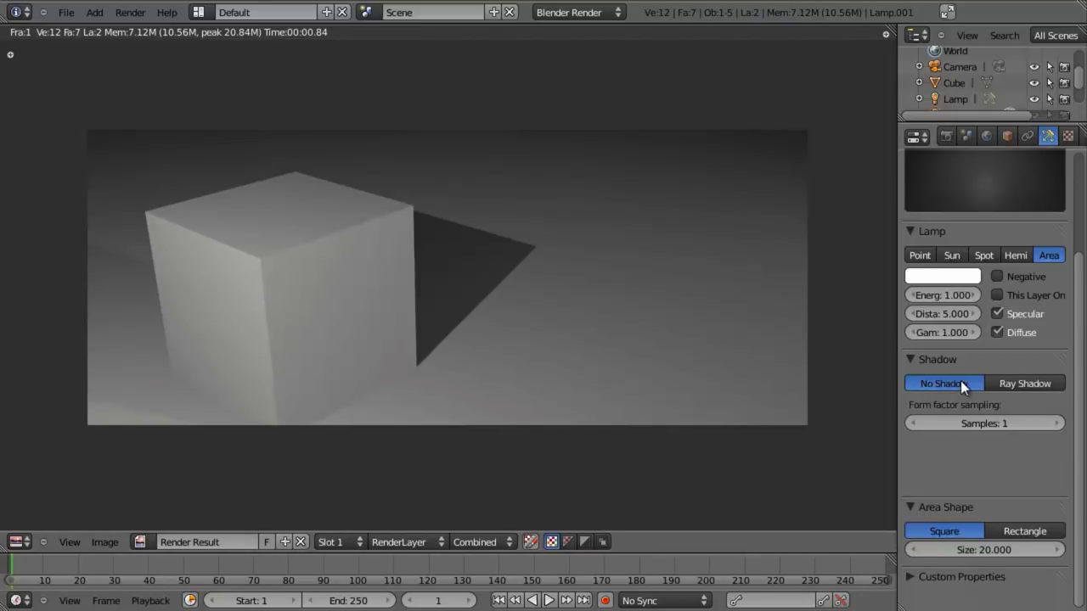
pyautogui.click(1019, 317)
pyautogui.moveTo(599, 339); pyautogui.dragTo(636, 337, button='middle')
pyautogui.press('F12')
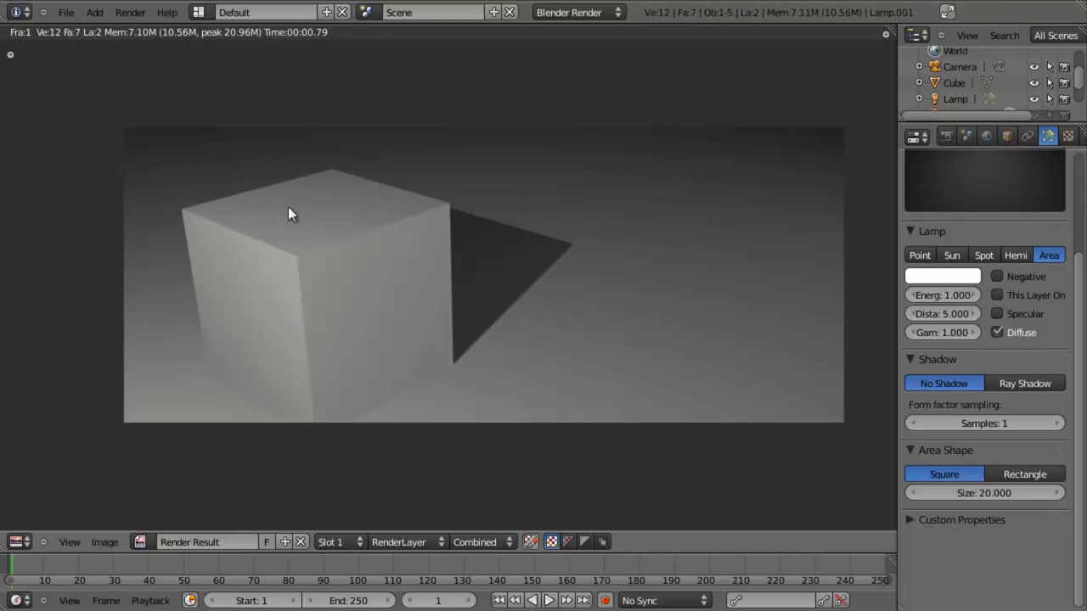
pyautogui.press('Escape')
# Reduce the large area lamp's distance to 2.5, then render a test image of the dimmer fill light and close it
pyautogui.scroll(-2, 509, 307)
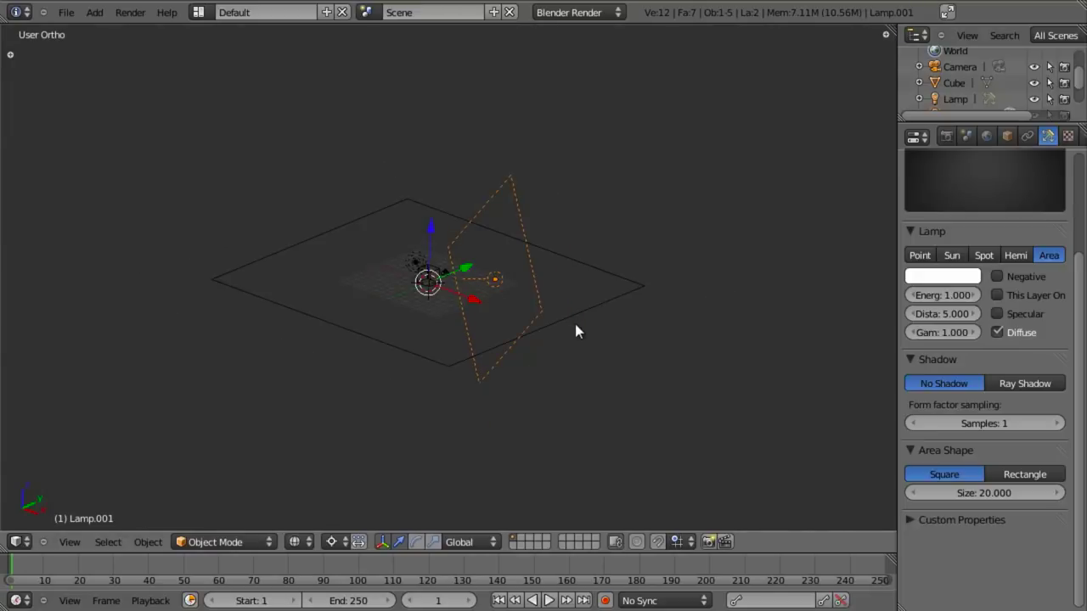
pyautogui.scroll(3, 574, 320)
pyautogui.moveTo(574, 320); pyautogui.dragTo(615, 292, button='middle')
pyautogui.scroll(1, 576, 292)
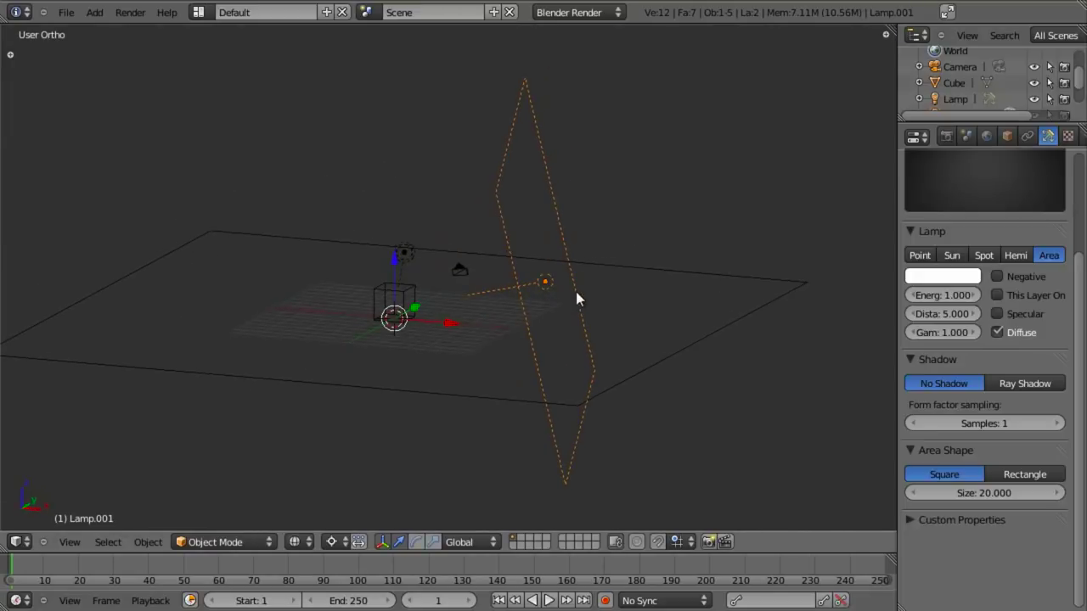
pyautogui.click(943, 313)
pyautogui.write('2.5')
pyautogui.press('Return')
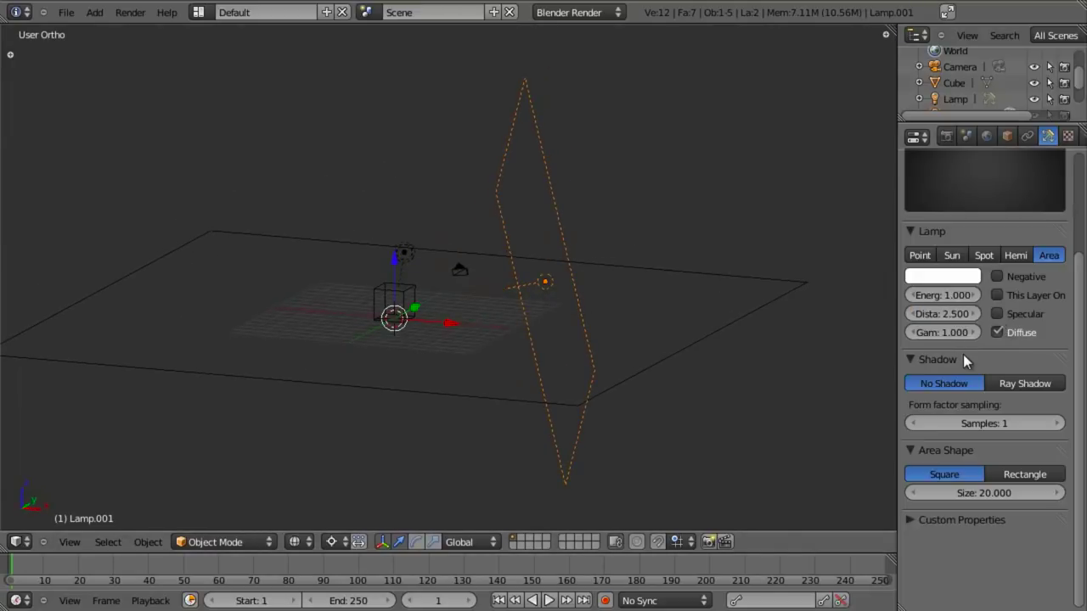
pyautogui.press('F12')
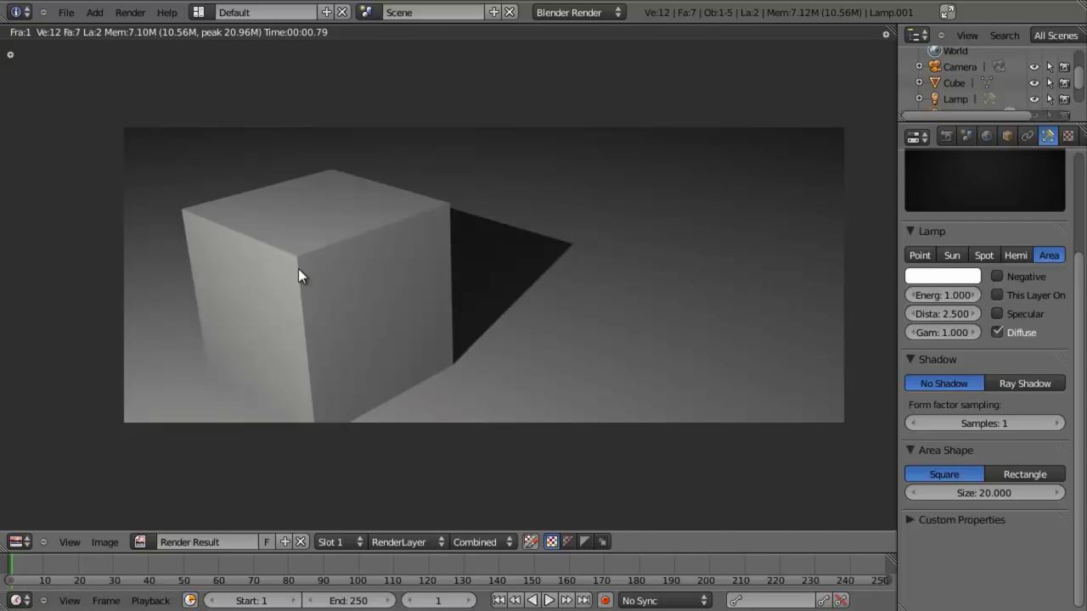
pyautogui.press('Escape')
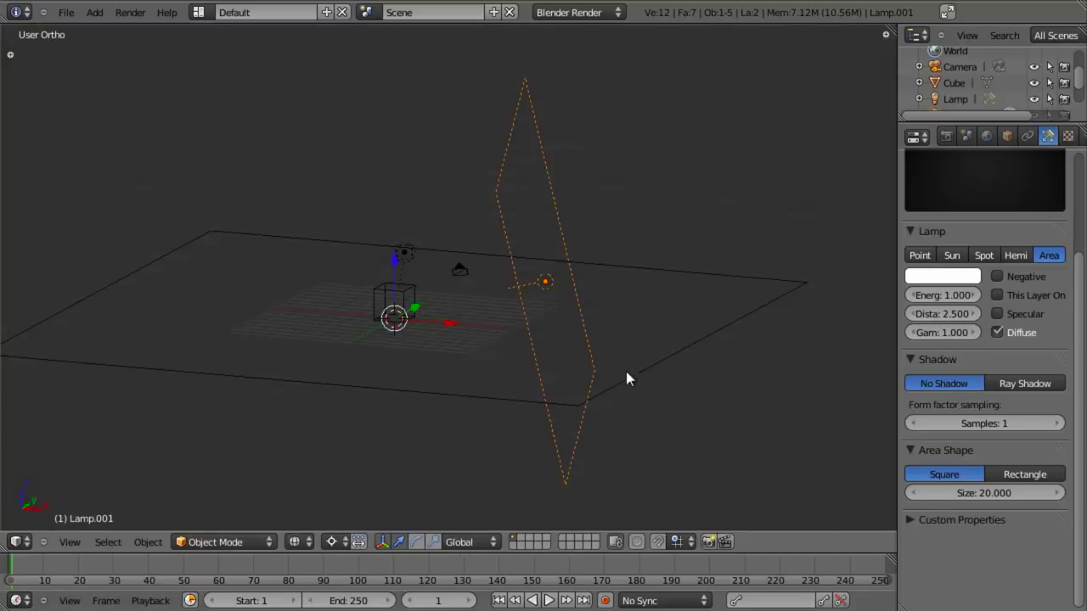
# In top view, duplicate the large area lamp and rotate the copy around the 3D cursor to the cube's negative X, negative Y side
pyautogui.press('KP_7')
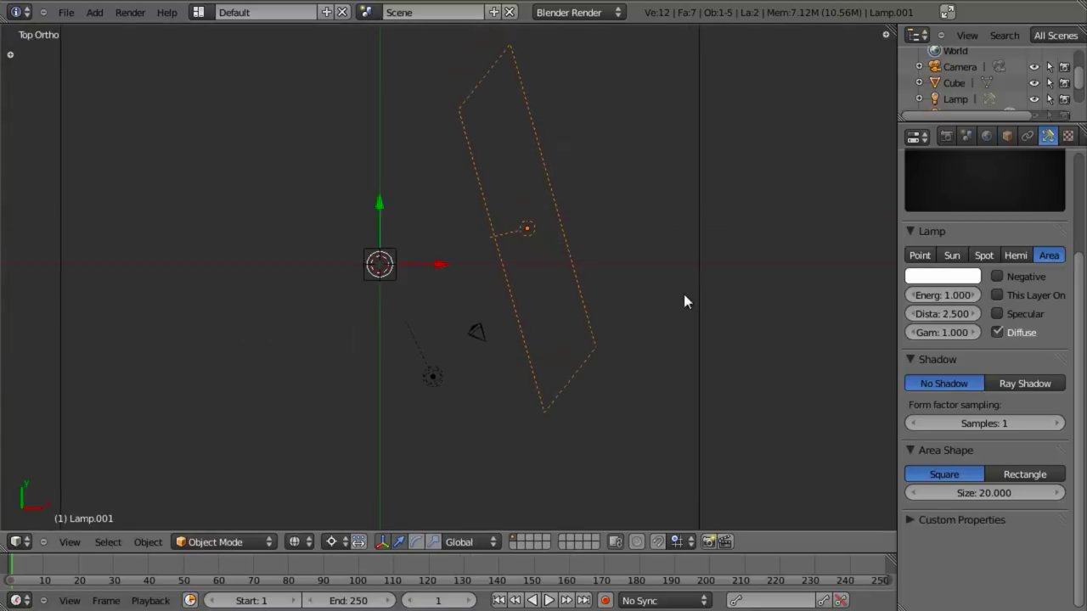
pyautogui.hotkey('shift', 'd')
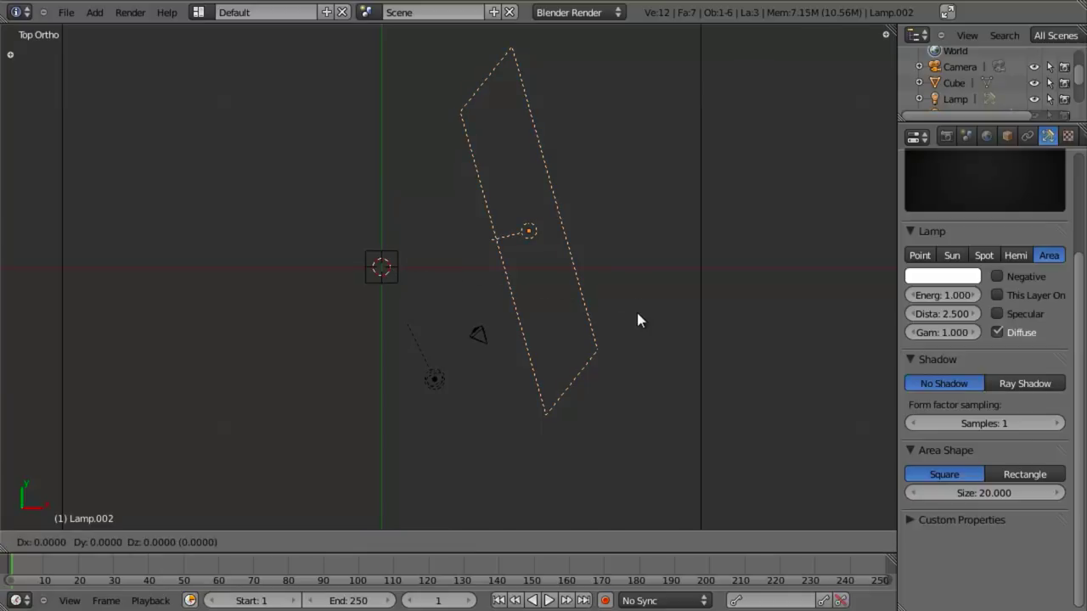
pyautogui.press('r')
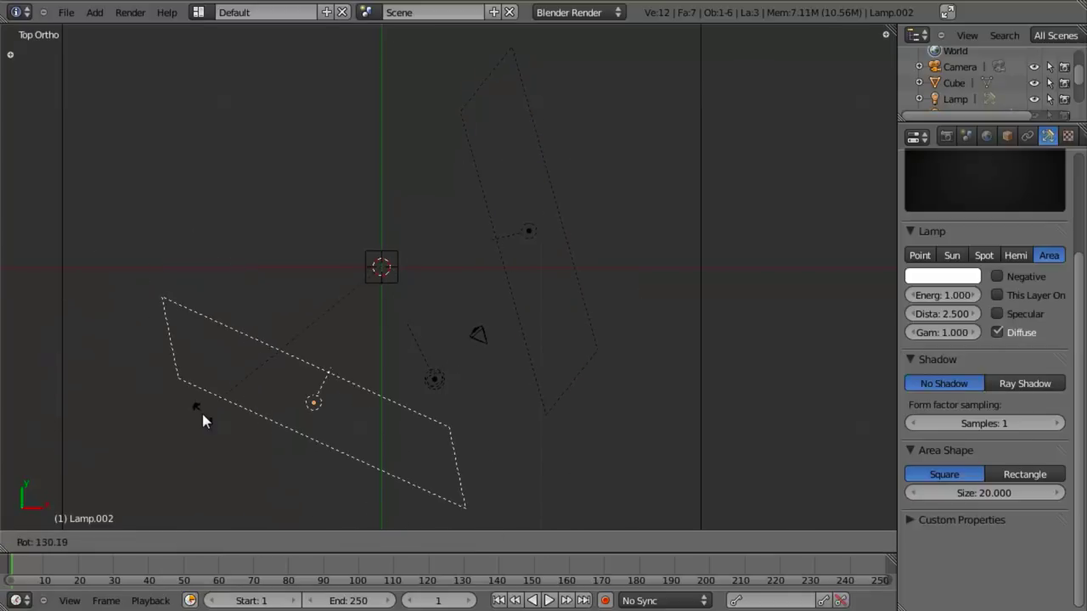
pyautogui.click(290, 424)
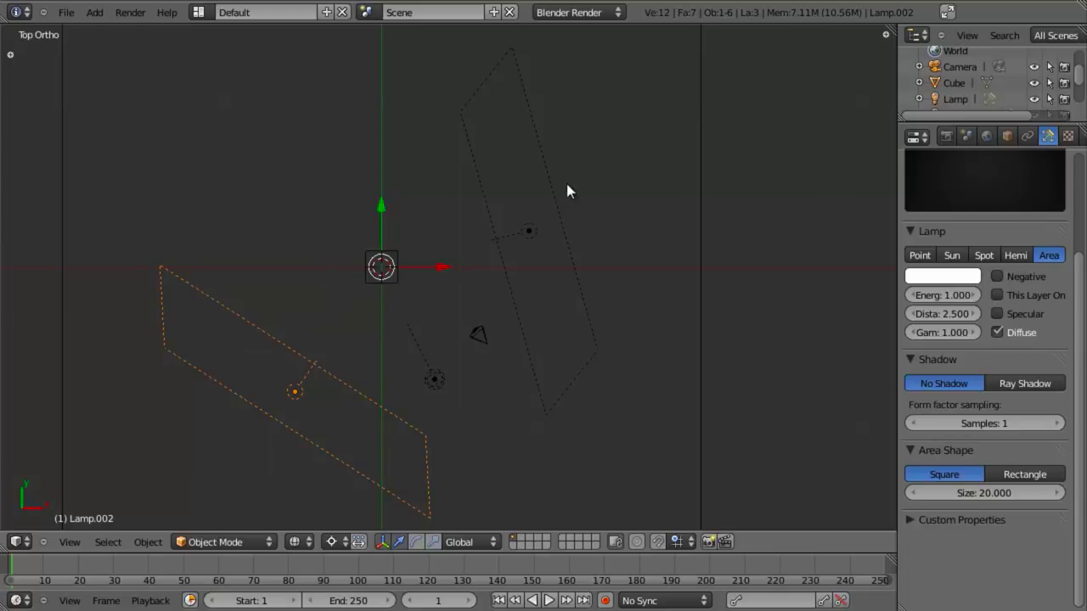
# From the camera view, render and close a test image of the three-lamp lighting, then save over create_present.blend
pyautogui.press('KP_0')
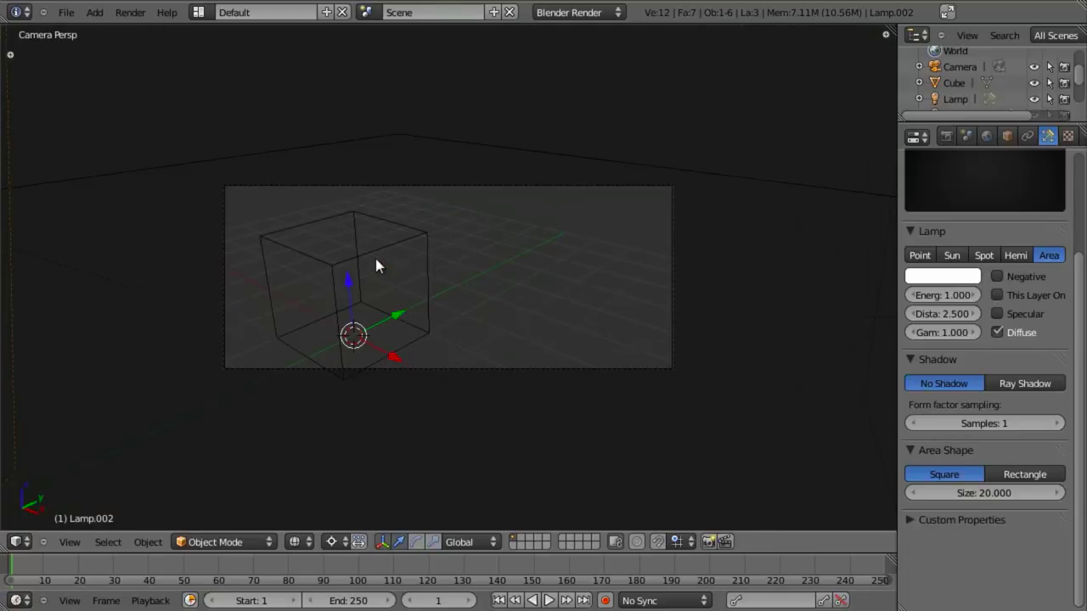
pyautogui.press('F12')
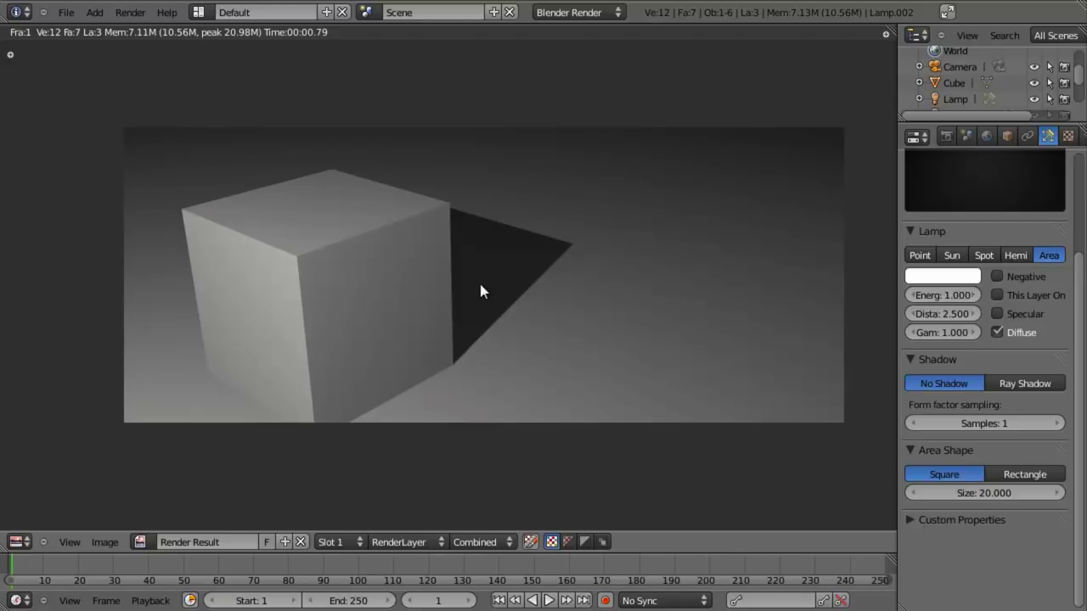
pyautogui.press('Escape')
pyautogui.hotkey('ctrl', 's')
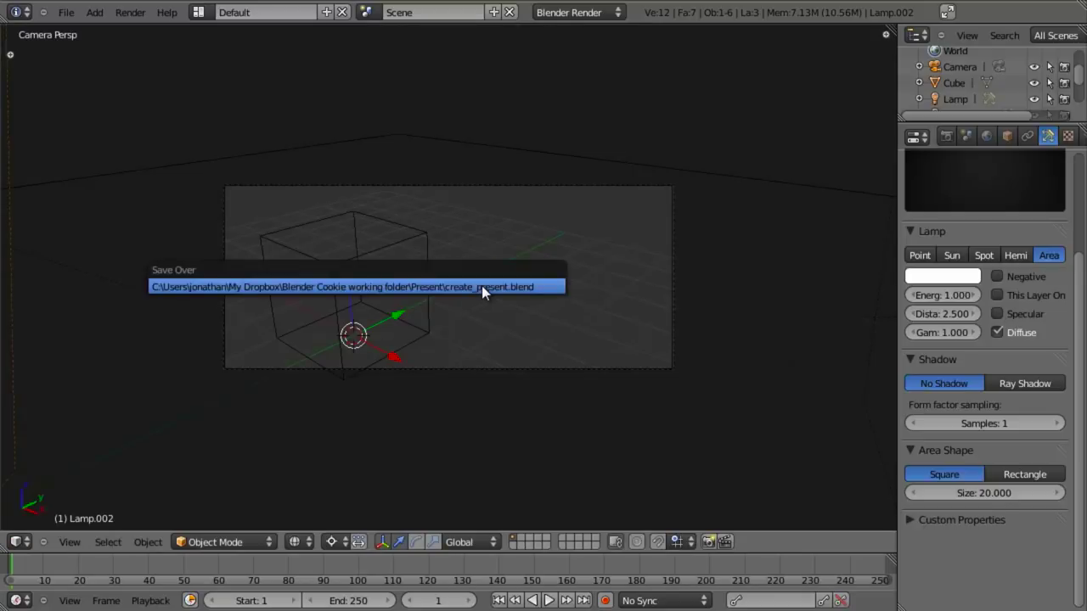
pyautogui.click(482, 286)
# In top view, rotate the small shadow-casting area lamp about 8° counter-clockwise around the 3D cursor, then deselect everything
pyautogui.press('KP_7')
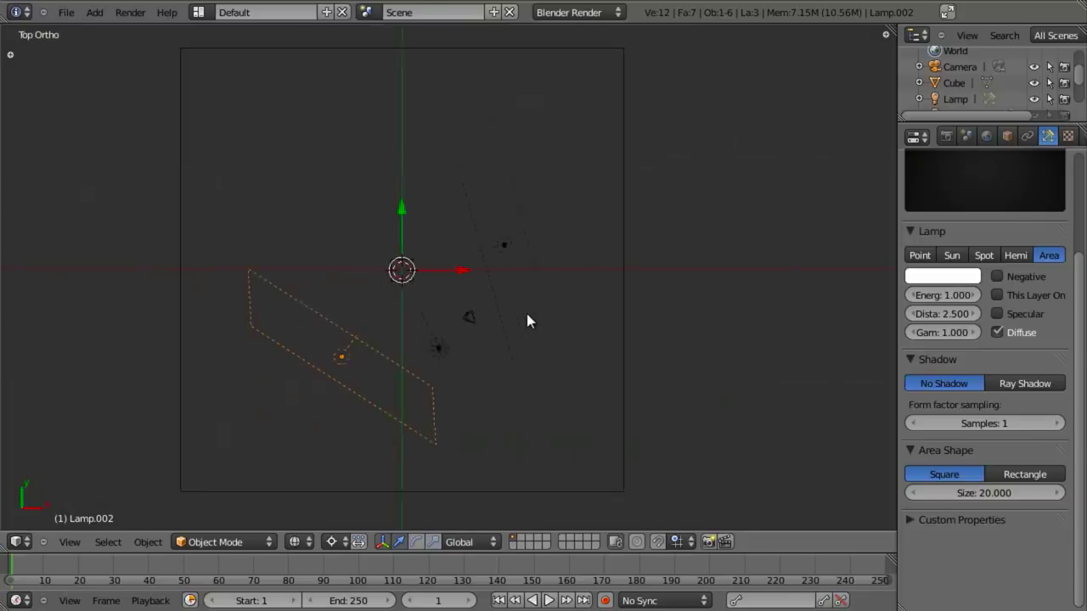
pyautogui.scroll(2, 473, 242)
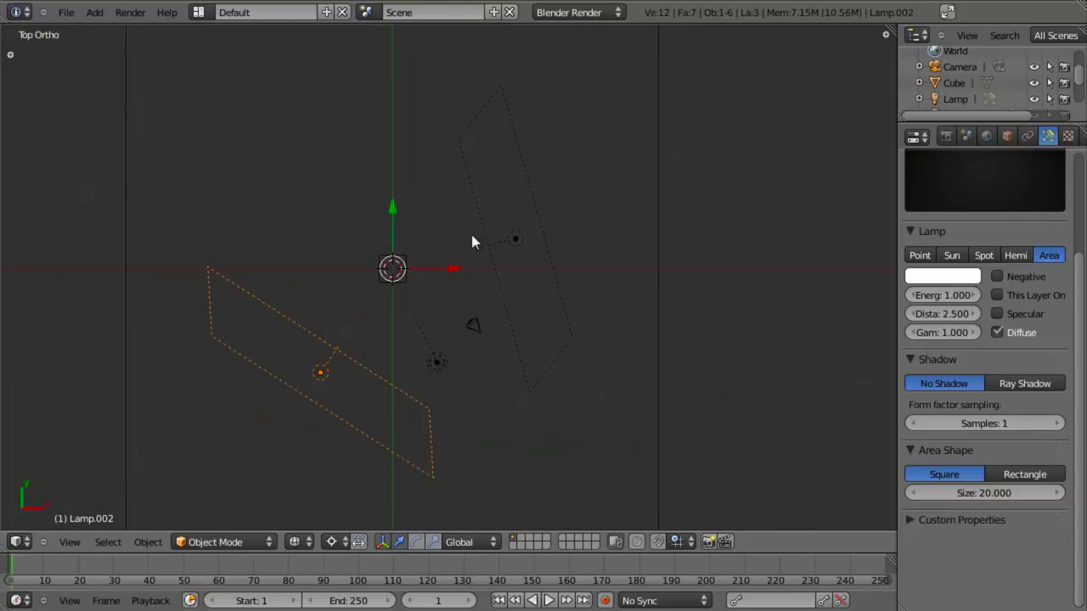
pyautogui.rightClick(449, 371)
pyautogui.press('g')
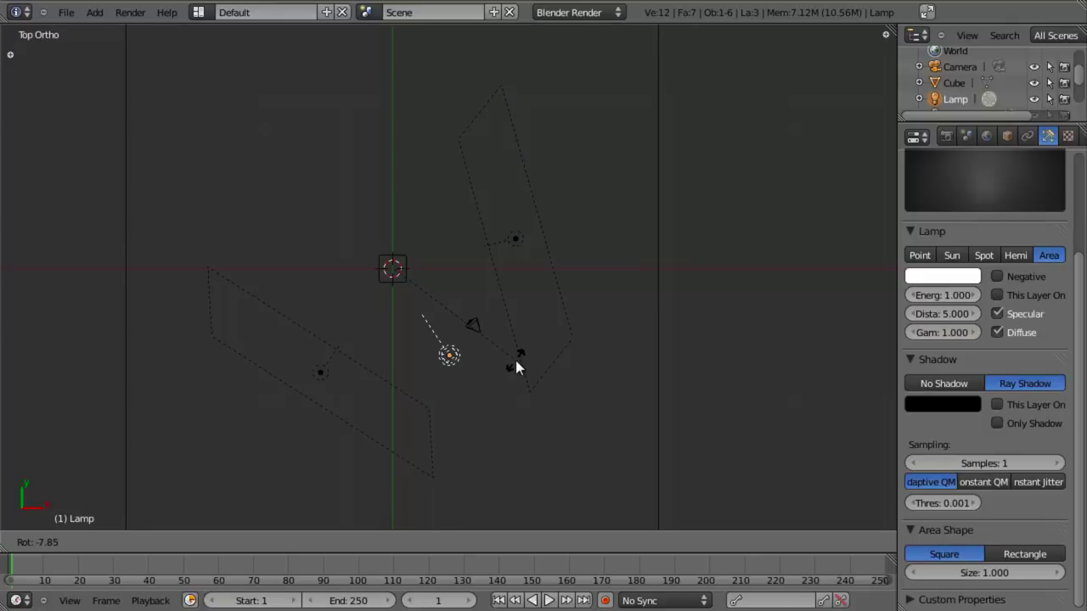
pyautogui.click(515, 360)
pyautogui.press('a')
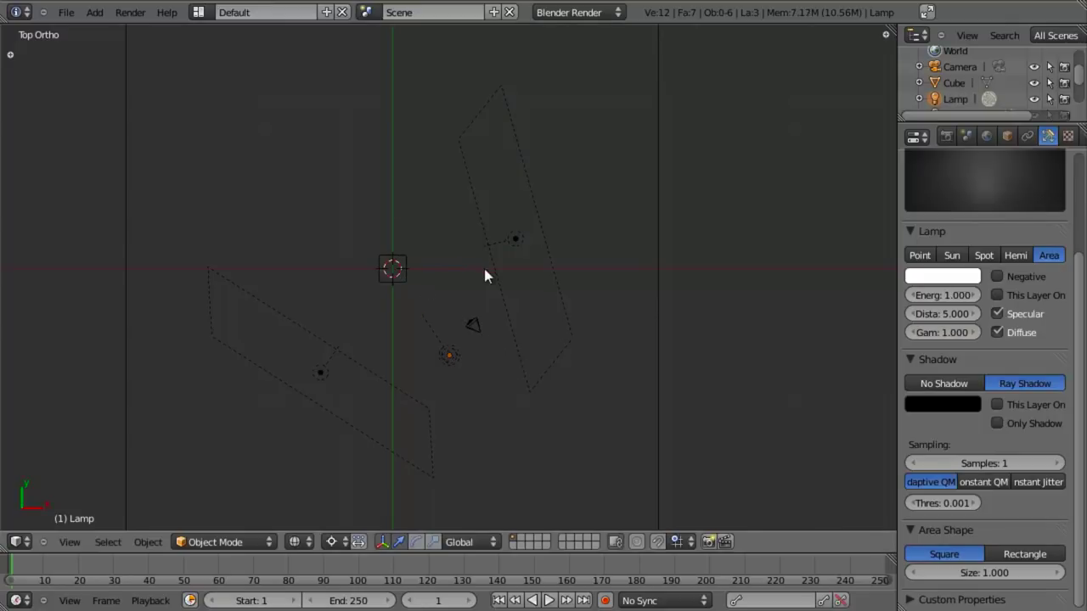
# Render a test image, then tint the large area lamp on the positive X side pale blue (R 0.755, G 0.816, B 1.000)
pyautogui.rightClick(519, 235)
pyautogui.scroll(2, 539, 254)
pyautogui.press('F12')
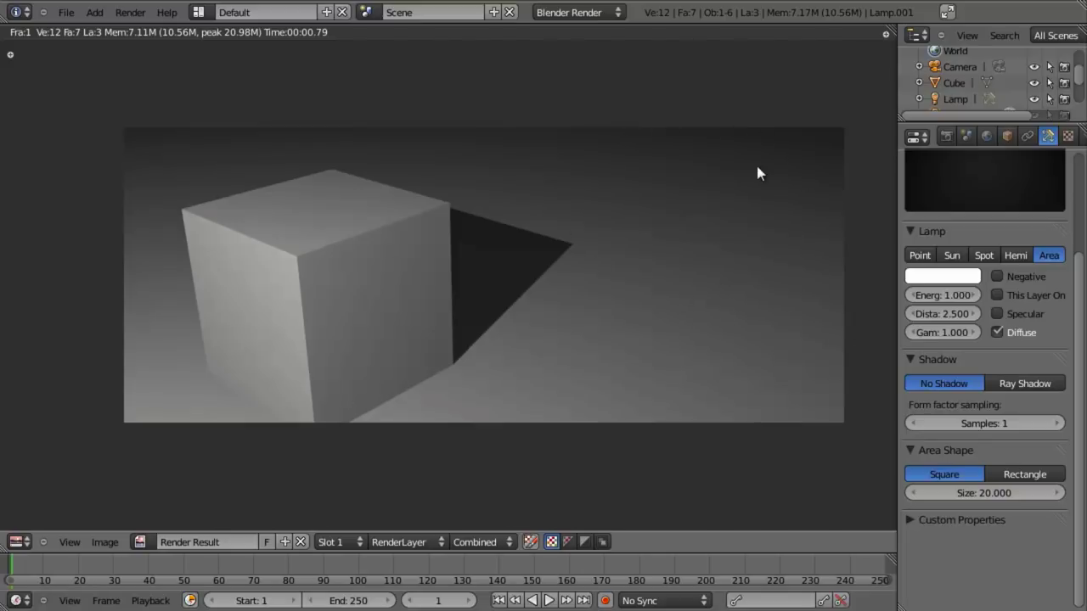
pyautogui.click(959, 276)
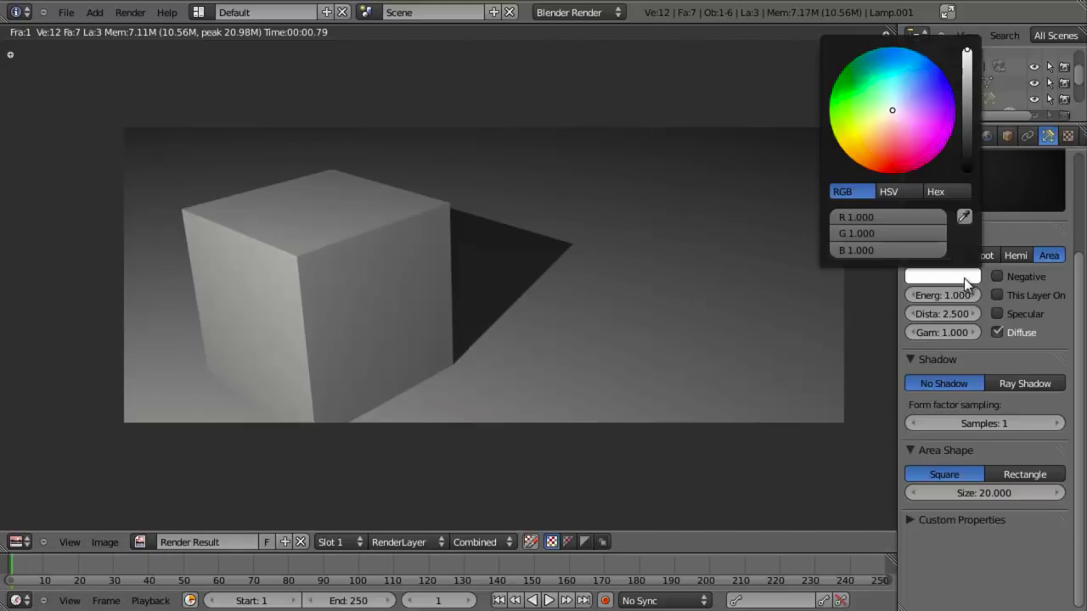
pyautogui.click(901, 103)
pyautogui.moveTo(901, 102); pyautogui.dragTo(904, 98)
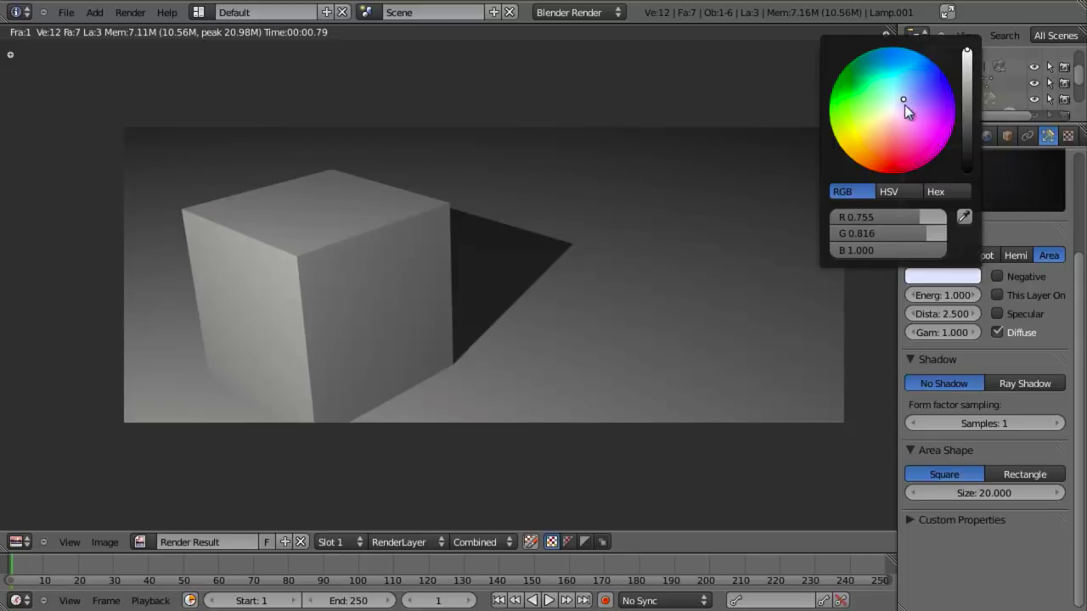
pyautogui.press('Escape')
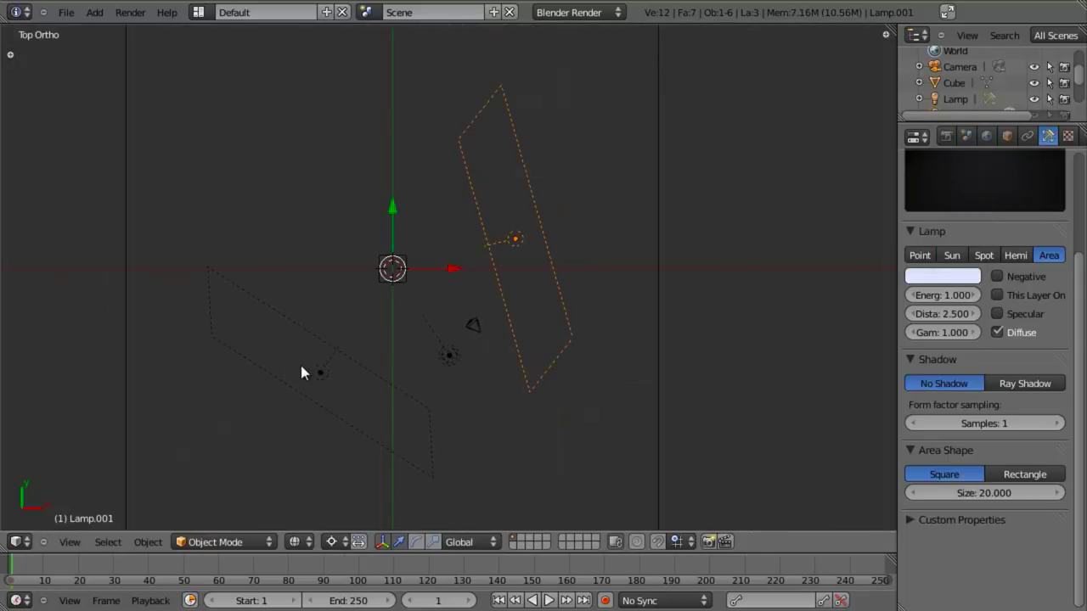
# Tint the large area lamp on the negative X side warm peach (R 1.000, G 0.855, B 0.749), then render and close a test image
pyautogui.rightClick(373, 372)
pyautogui.click(949, 276)
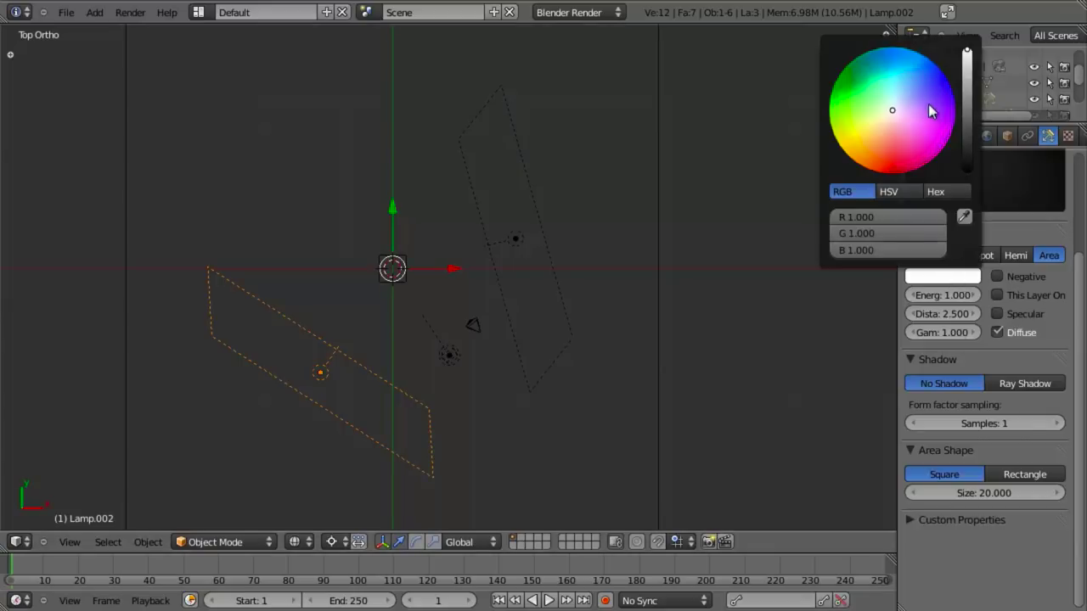
pyautogui.moveTo(894, 113); pyautogui.dragTo(885, 124)
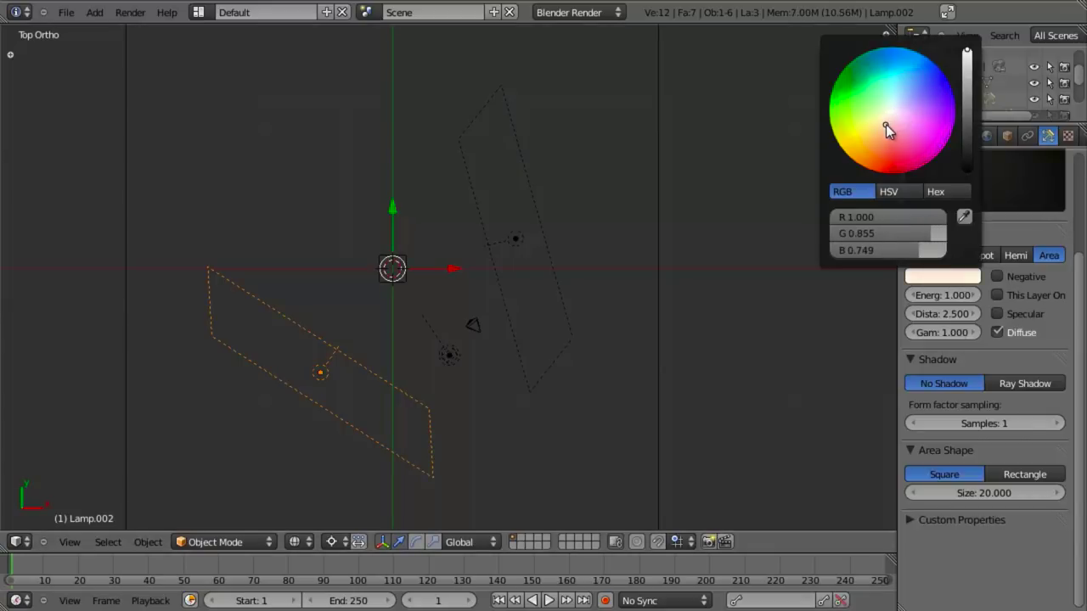
pyautogui.press('F12')
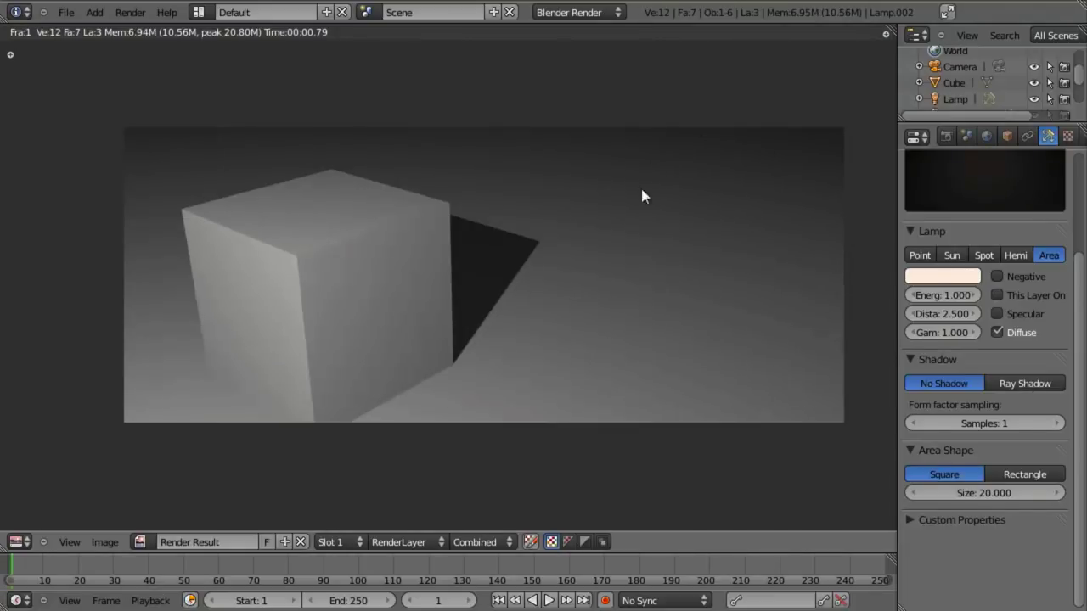
pyautogui.press('Escape')
# Deepen the positive X fill lamp's blue tint to R 0.650, G 0.765, B 1.000, checking the color with test renders
pyautogui.rightClick(517, 237)
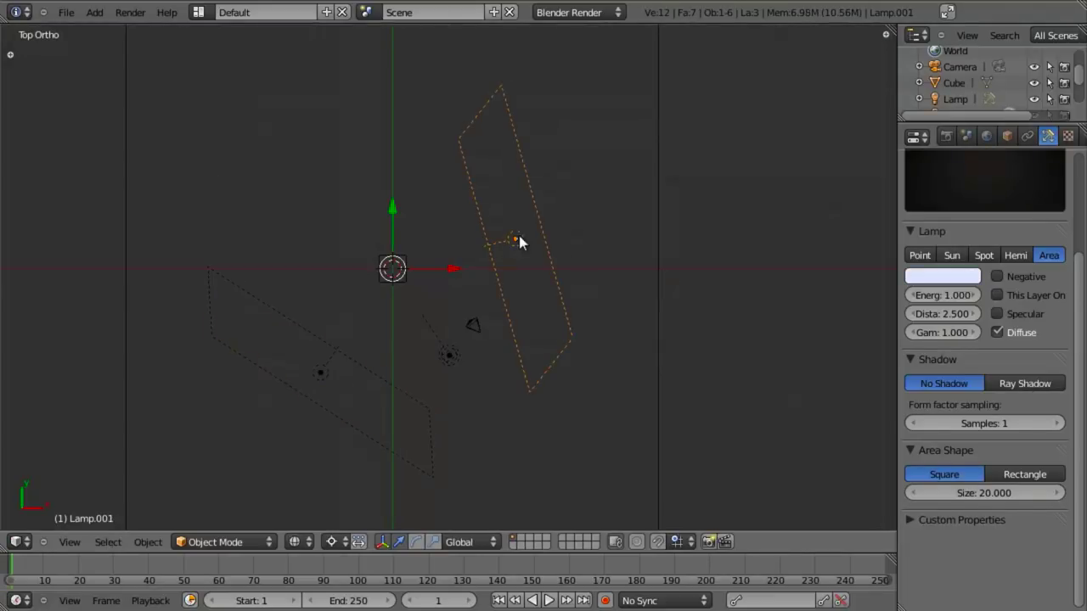
pyautogui.click(943, 276)
pyautogui.moveTo(907, 88); pyautogui.dragTo(913, 90)
pyautogui.press('F12')
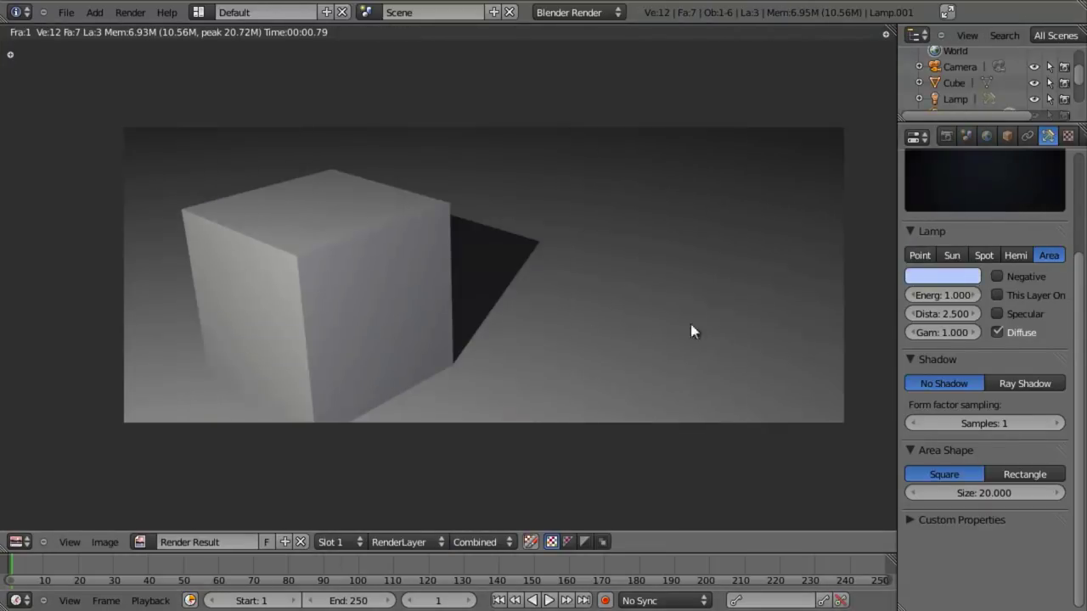
pyautogui.click(965, 276)
pyautogui.moveTo(910, 91); pyautogui.dragTo(908, 95)
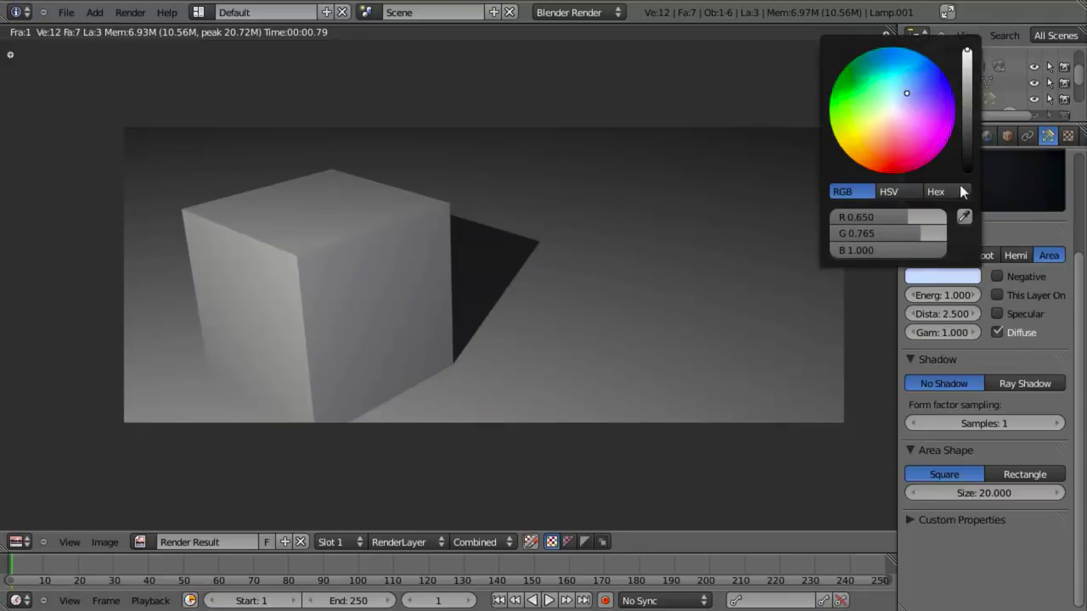
pyautogui.press('F12')
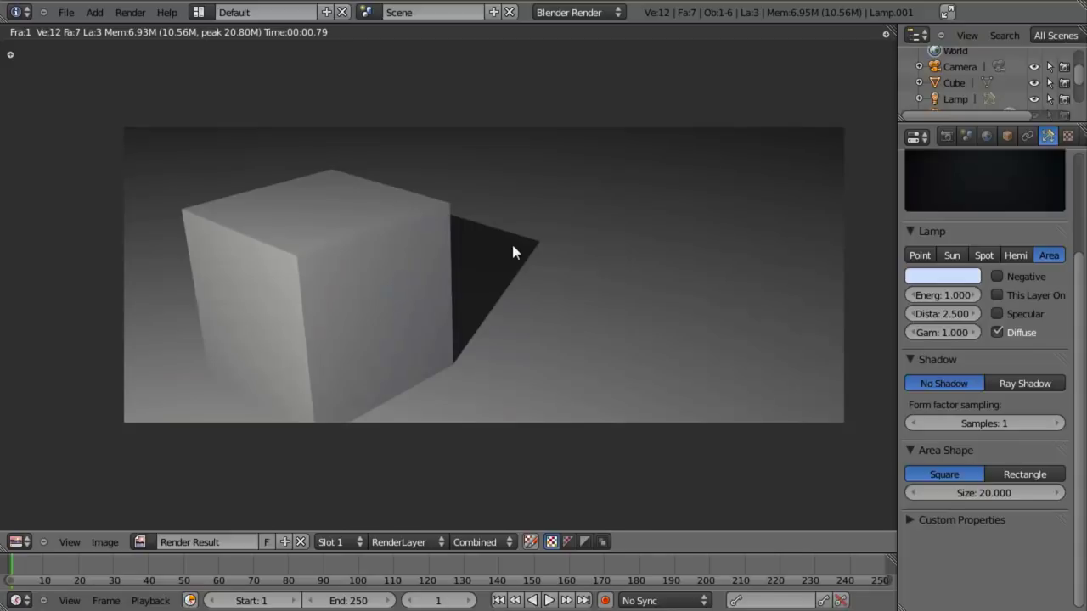
# Deepen the negative X fill lamp's warm tint to R 1.000, G 0.780, B 0.594, then render and close a test image
pyautogui.press('Escape')
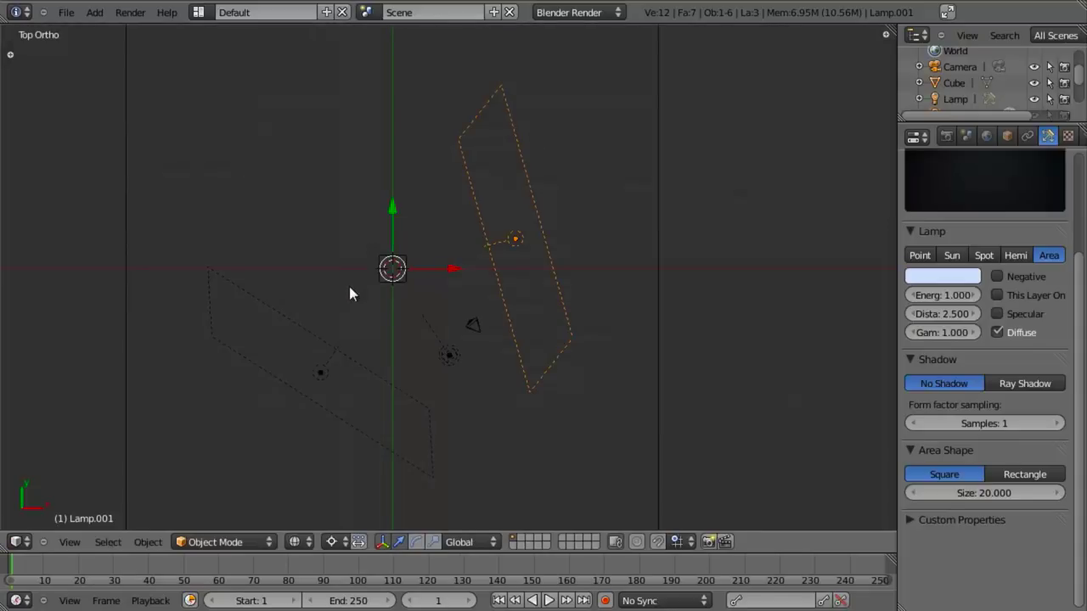
pyautogui.rightClick(316, 366)
pyautogui.click(952, 280)
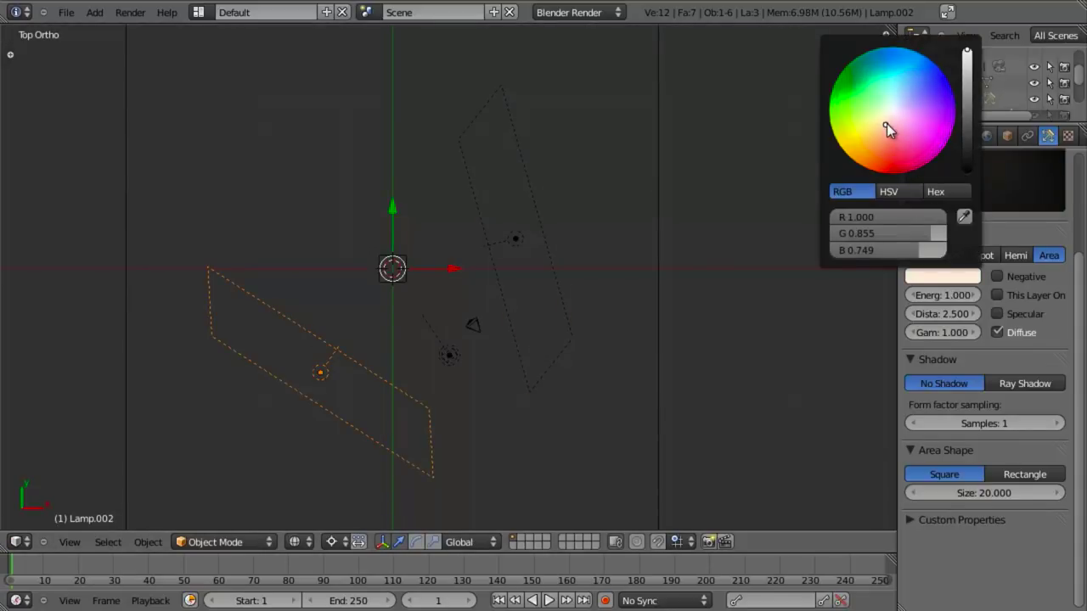
pyautogui.moveTo(887, 123); pyautogui.dragTo(880, 134)
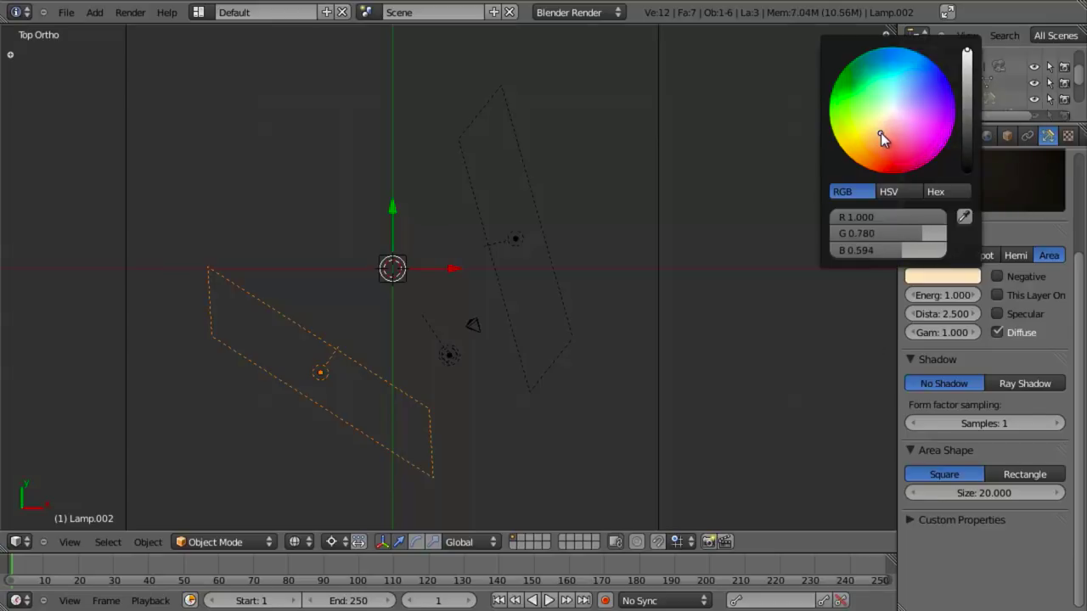
pyautogui.press('F12')
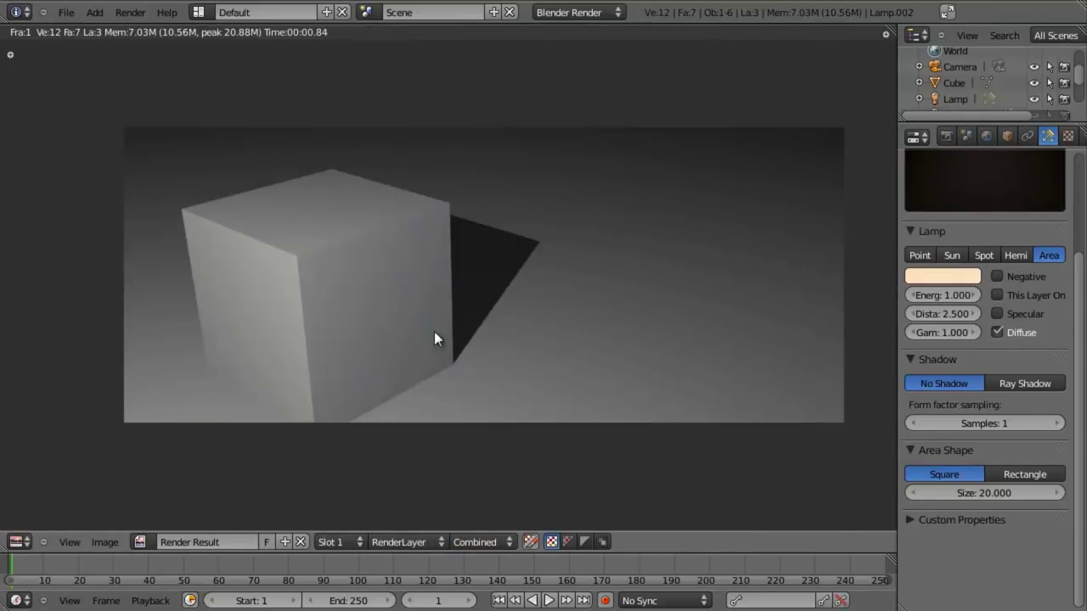
pyautogui.press('Escape')
# Save over create_present.blend, then render a test image of the lighting and close it
pyautogui.hotkey('ctrl', 's')
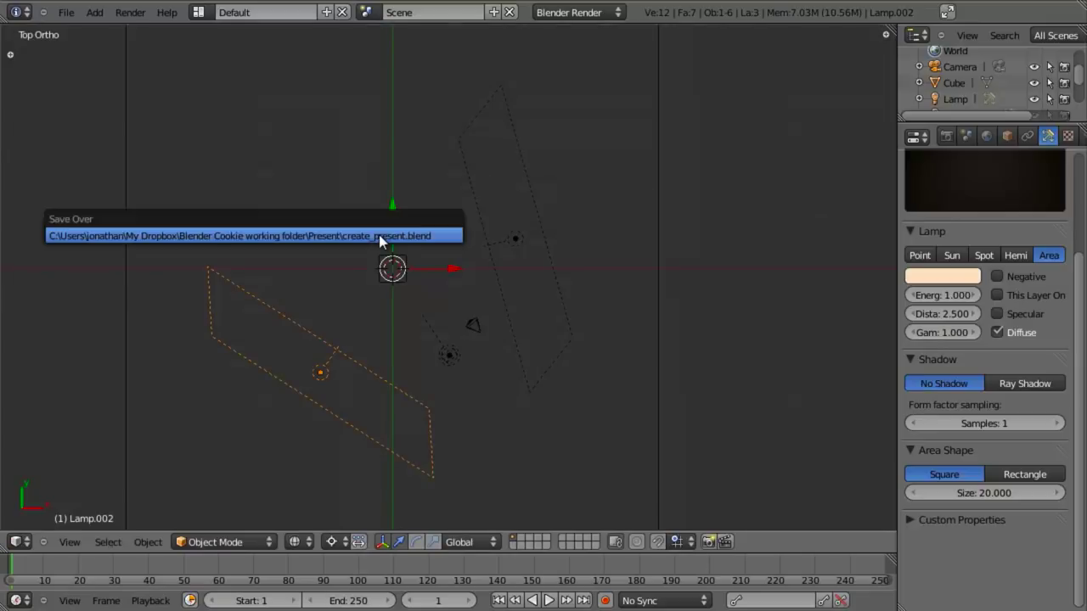
pyautogui.click(379, 235)
pyautogui.keyDown('shift'); pyautogui.moveTo(443, 370); pyautogui.dragTo(470, 335, button='middle'); pyautogui.keyUp('shift')
pyautogui.keyDown('shift'); pyautogui.moveTo(484, 289); pyautogui.dragTo(460, 367, button='middle'); pyautogui.keyUp('shift')
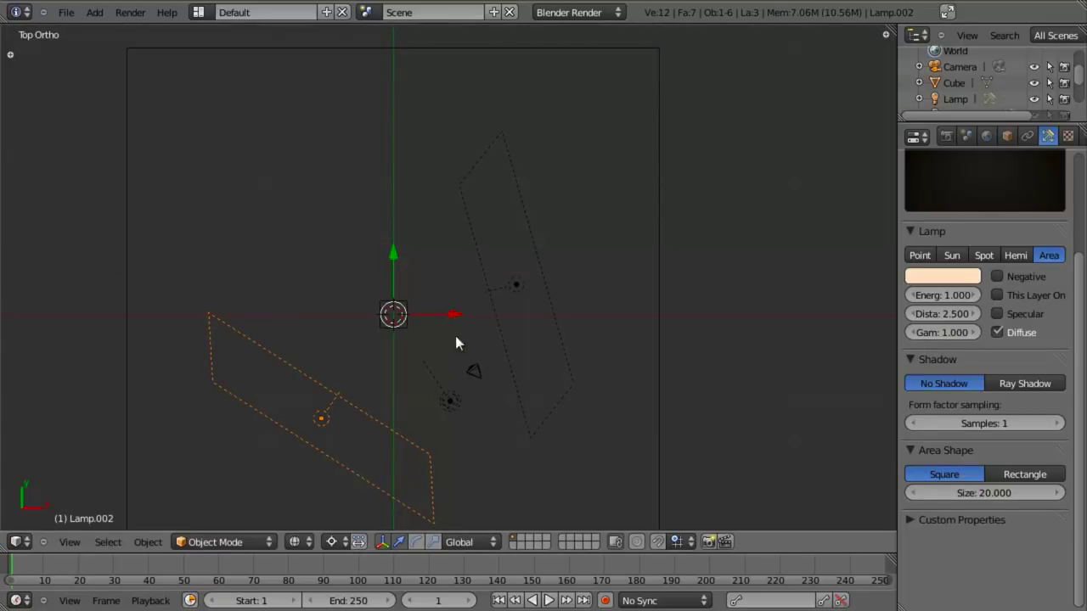
pyautogui.press('F12')
pyautogui.press('Escape')
# Enable Ambient Occlusion for the world with a factor of 0.25 in Add mode, then check it with a test render
pyautogui.click(981, 137)
pyautogui.scroll(-2, 915, 410)
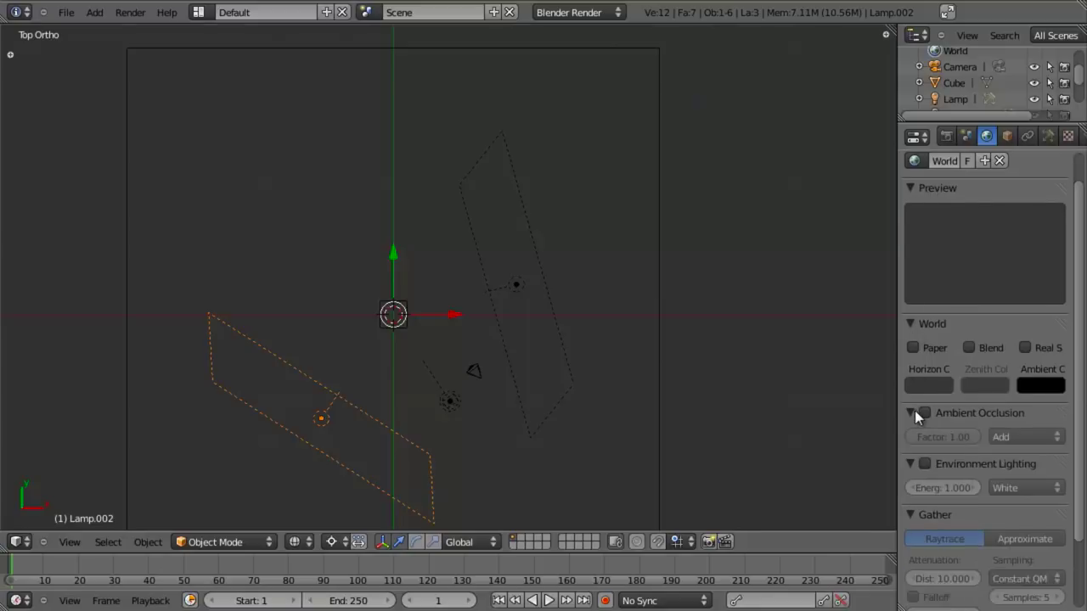
pyautogui.click(924, 379)
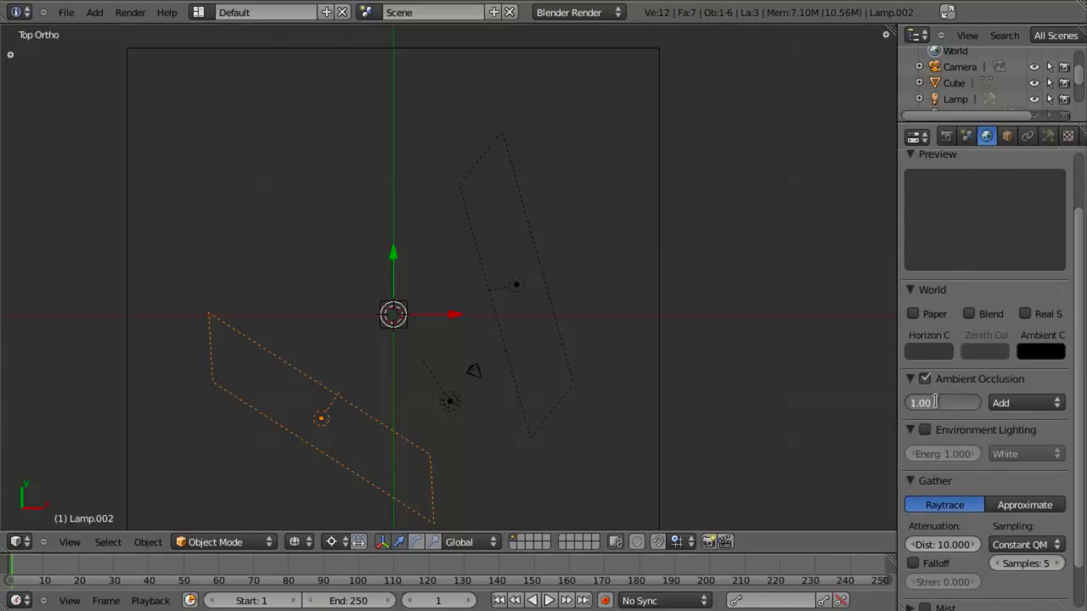
pyautogui.write('0.25')
pyautogui.press('Return')
pyautogui.press('F12')
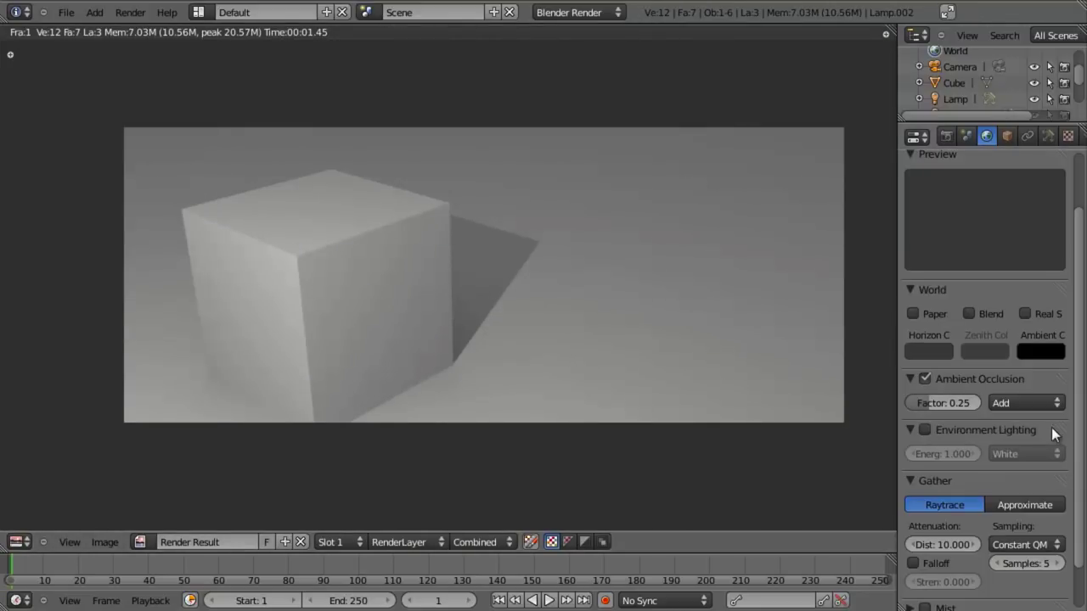
pyautogui.press('Escape')
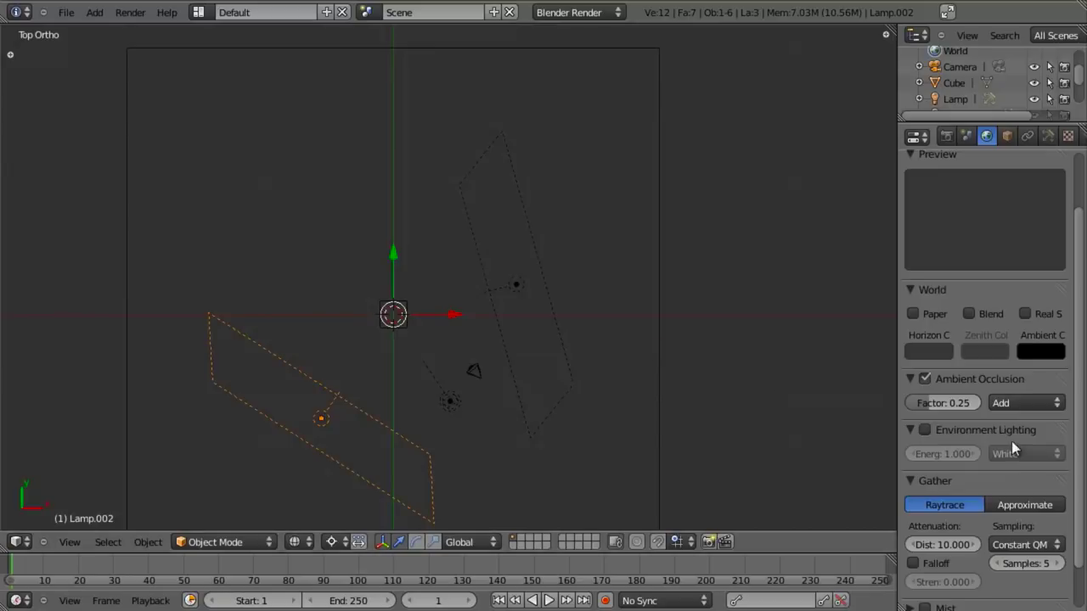
# Enable Environment Lighting with an energy of 0.25, then render and close a test image
pyautogui.click(925, 428)
pyautogui.click(933, 450)
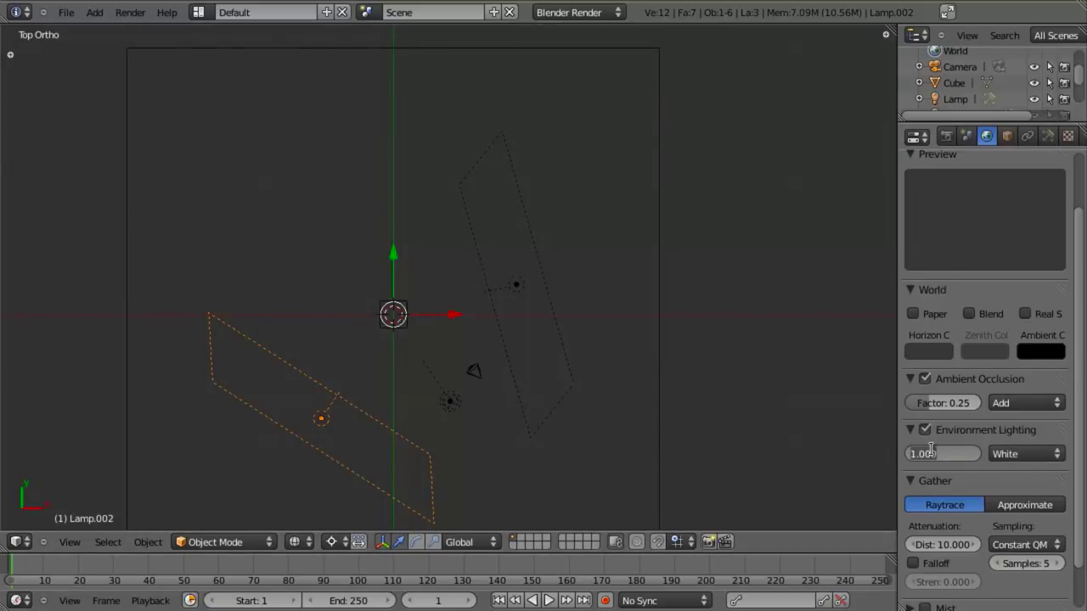
pyautogui.write('.25')
pyautogui.press('Return')
pyautogui.press('F12')
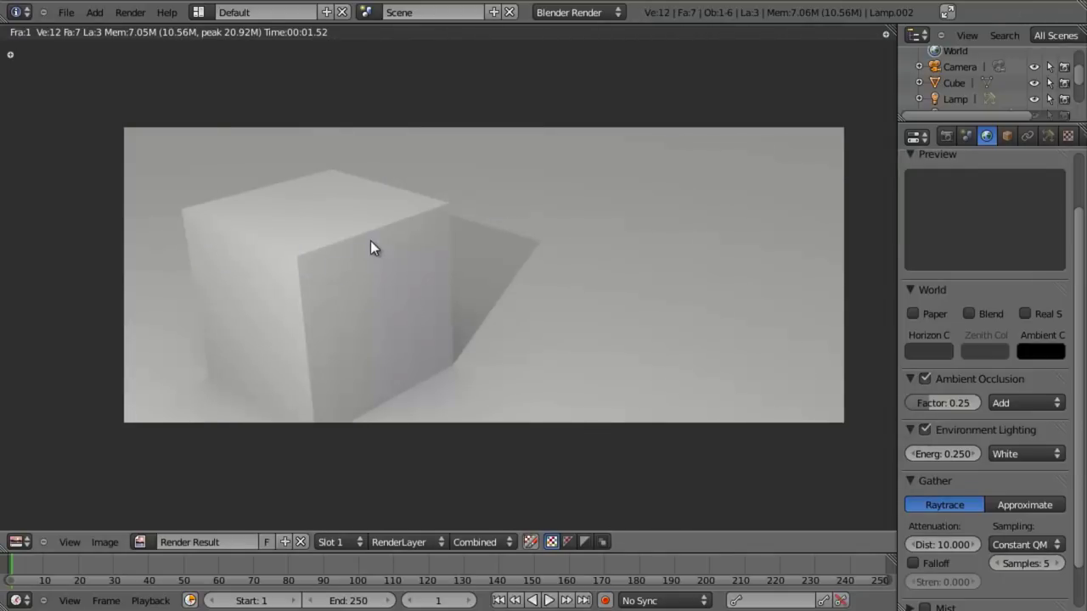
pyautogui.press('Escape')
# Change the environment lighting color source to Sky Color and check it with a test render
pyautogui.click(1018, 454)
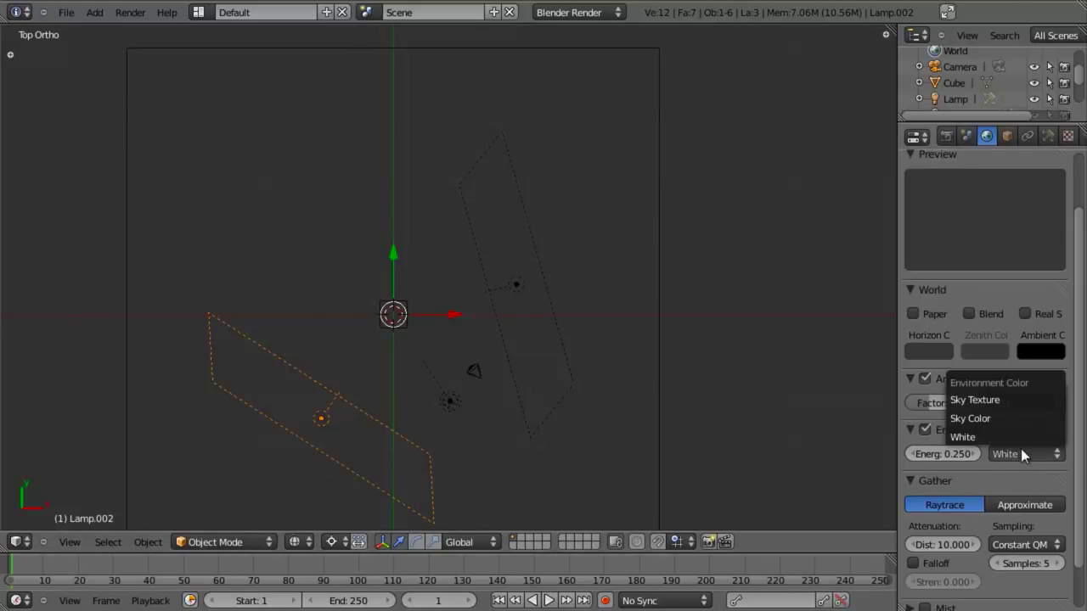
pyautogui.click(1023, 419)
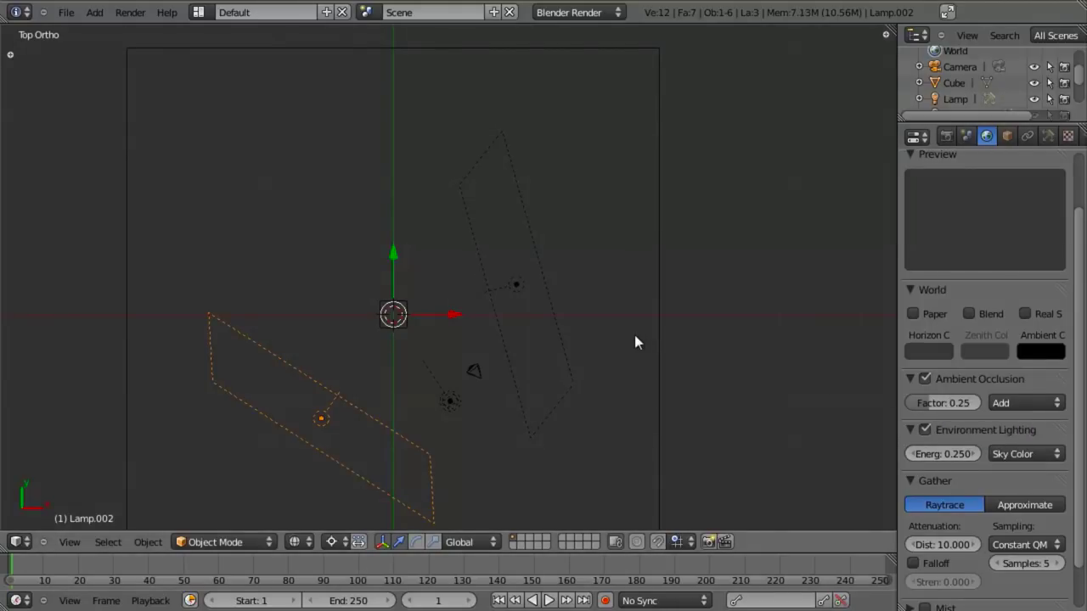
pyautogui.press('F12')
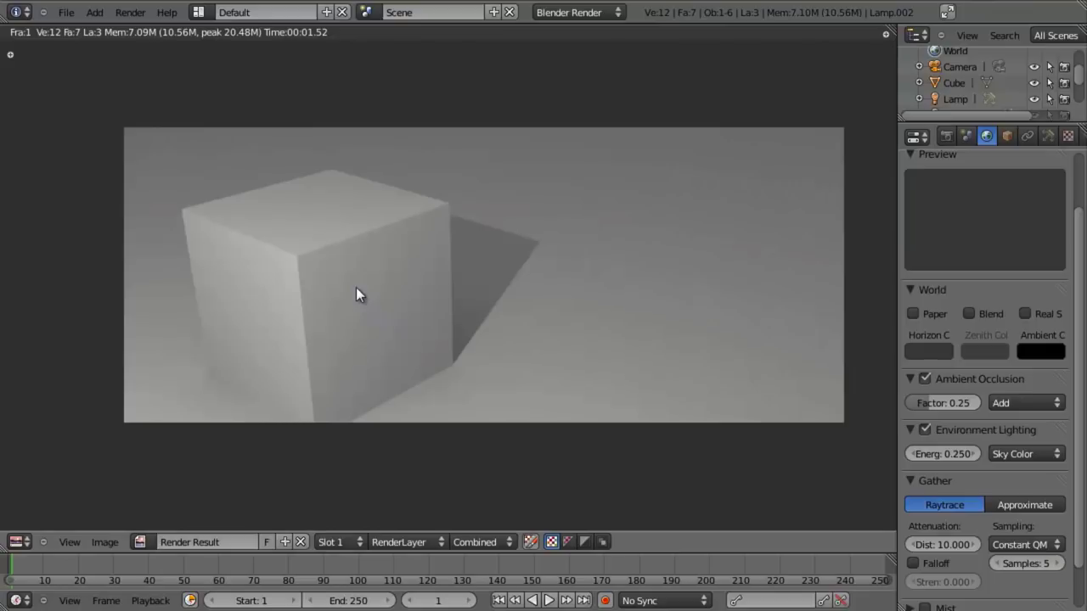
pyautogui.press('Escape')
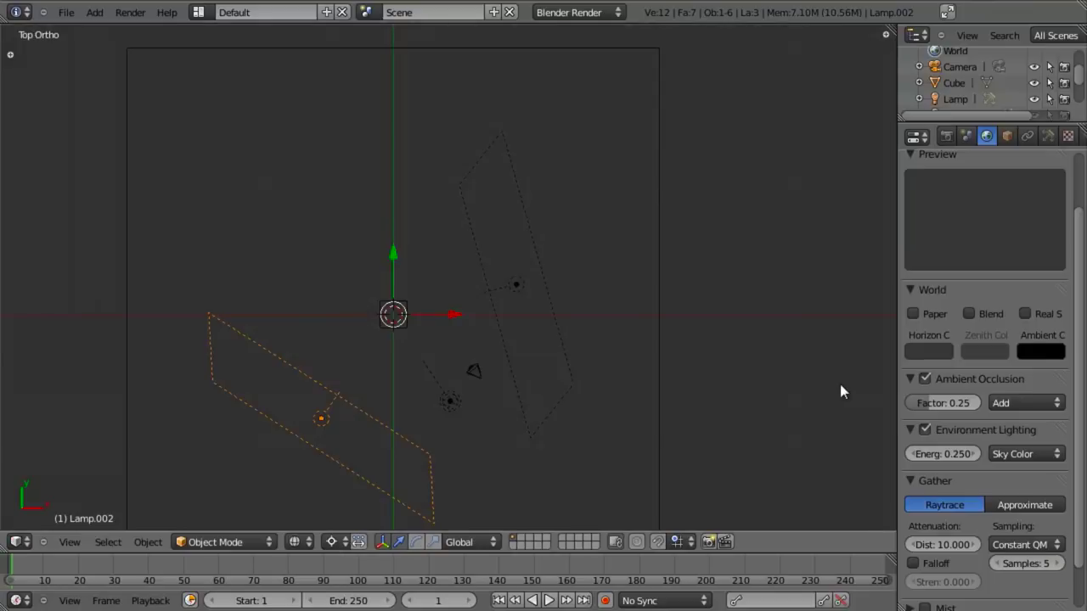
# Turn on Real Sky and Blend Sky for the world and set the horizon color to muted blue (R 0.138, G 0.225, B 0.301)
pyautogui.click(1026, 313)
pyautogui.click(990, 314)
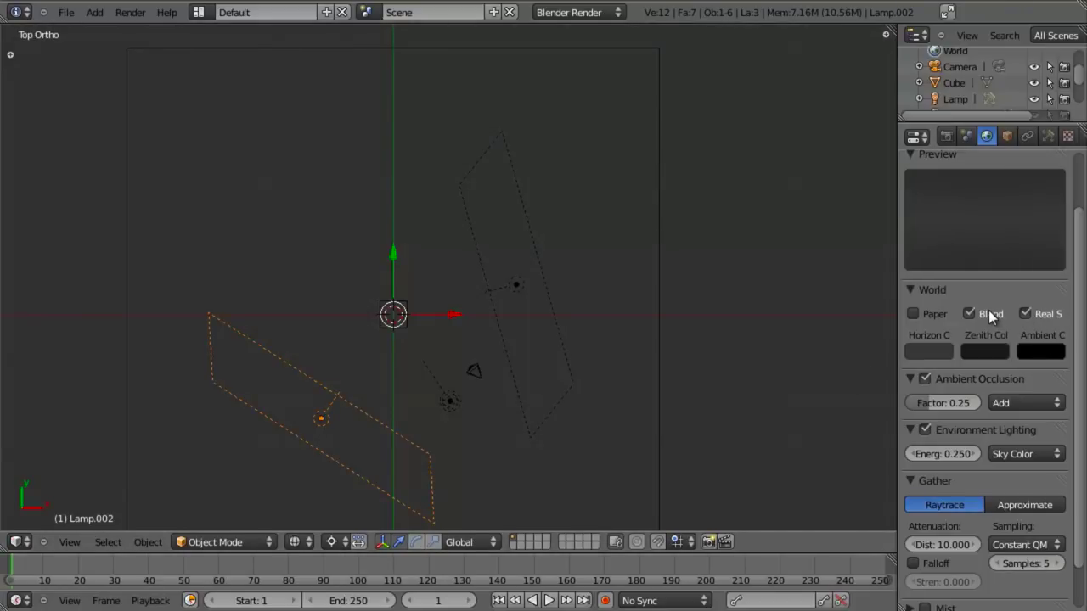
pyautogui.click(933, 349)
pyautogui.moveTo(892, 187); pyautogui.dragTo(879, 177)
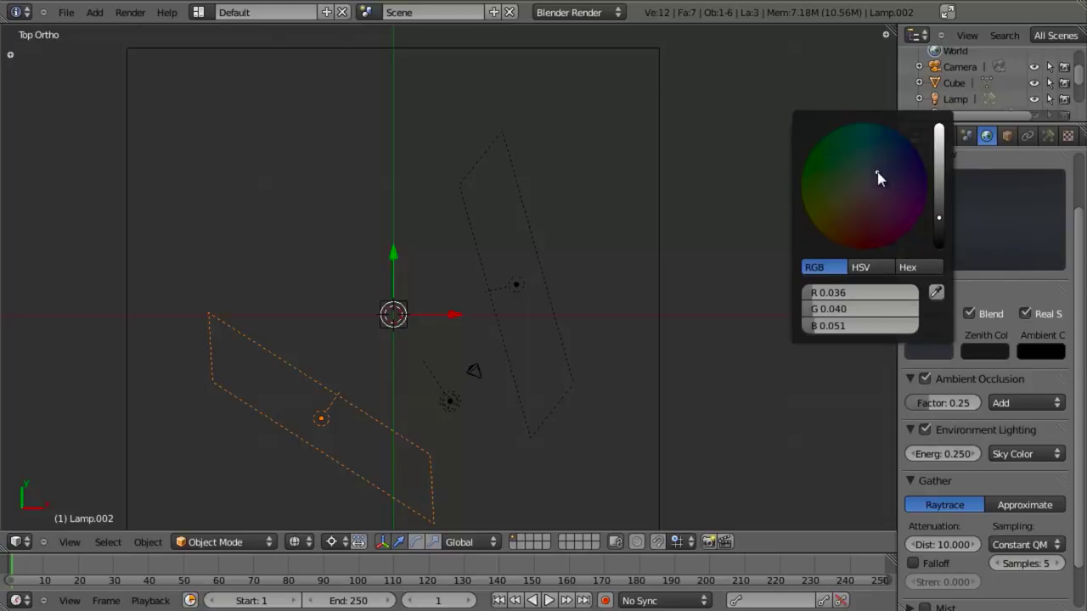
pyautogui.click(921, 350)
pyautogui.moveTo(879, 171)
pyautogui.mouseDown()
pyautogui.moveTo(888, 145)
pyautogui.moveTo(881, 155)
pyautogui.mouseUp()
pyautogui.scroll(2, 882, 175)
pyautogui.scroll(3, 883, 178)
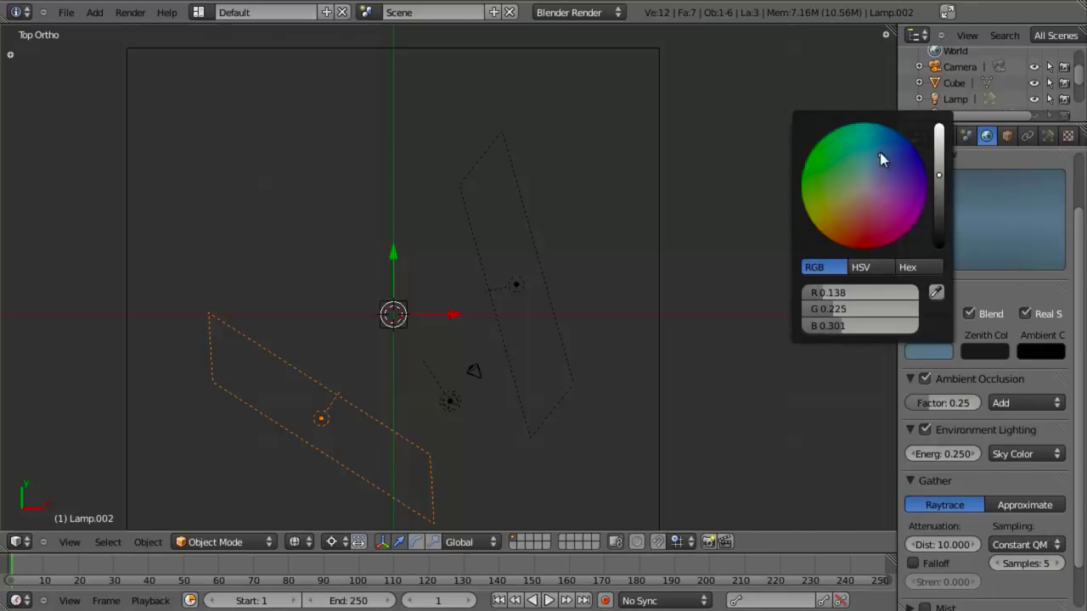
# Brighten the zenith color to a warm tan and copy it onto the horizon color
pyautogui.click(978, 352)
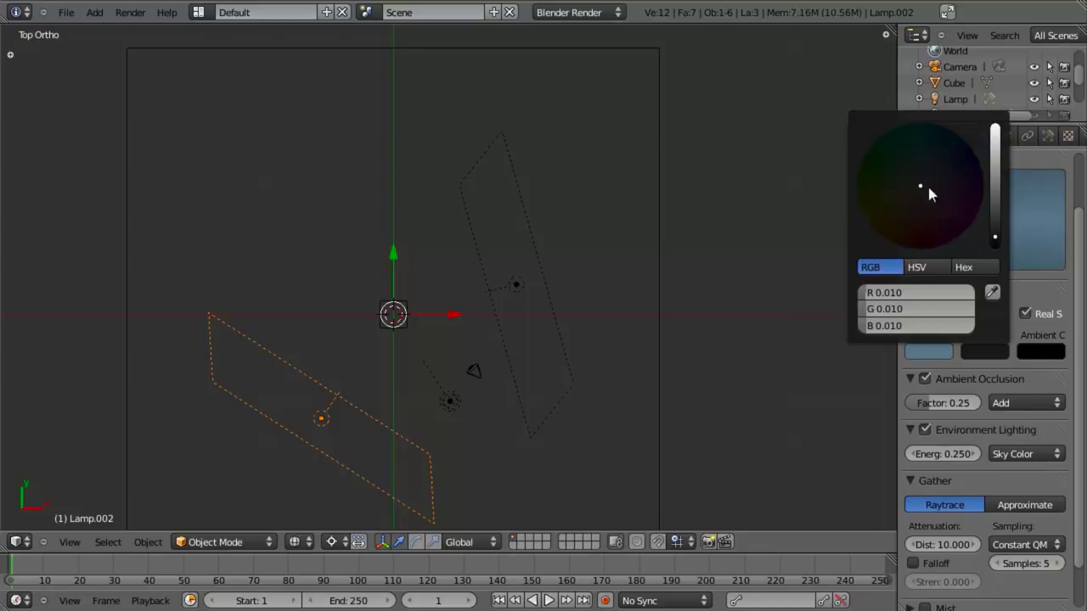
pyautogui.scroll(6, 917, 190)
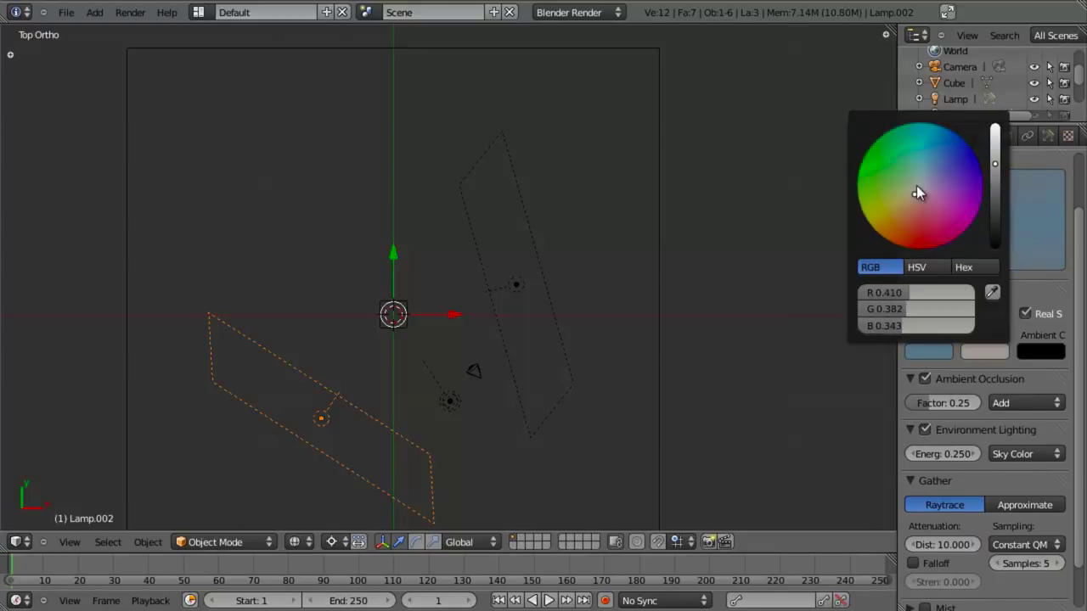
pyautogui.moveTo(917, 188); pyautogui.dragTo(904, 199)
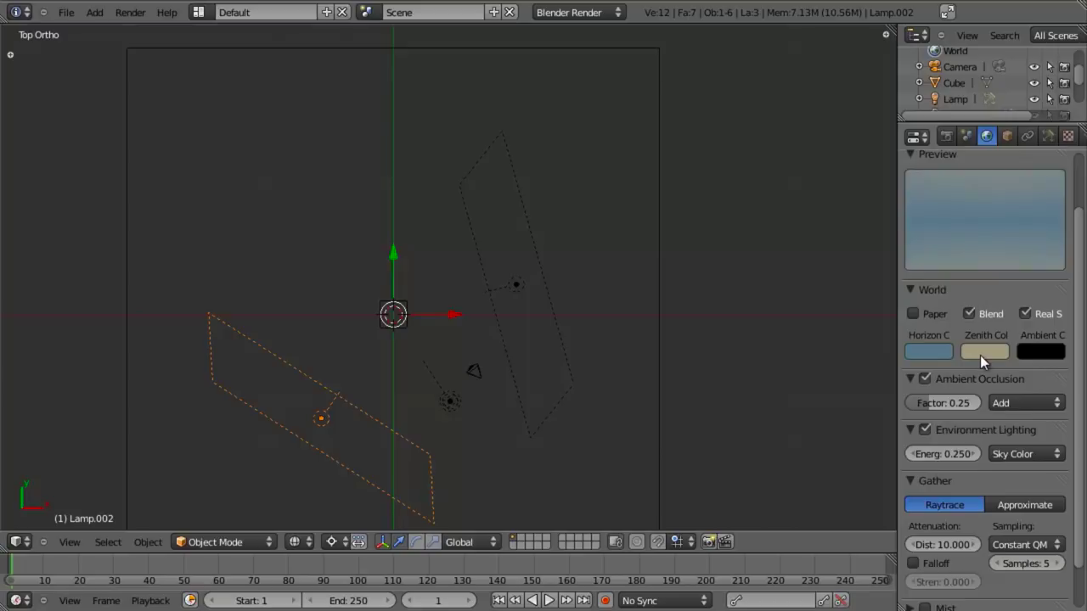
pyautogui.moveTo(980, 355); pyautogui.dragTo(921, 352)
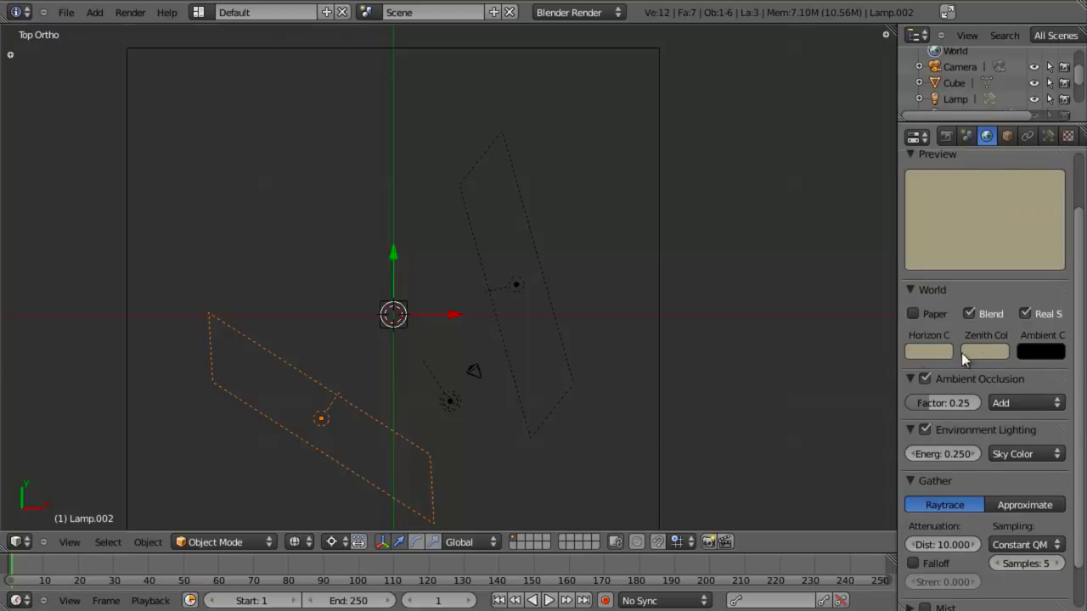
# Change the world's zenith color to a saturated teal blue
pyautogui.click(1002, 352)
pyautogui.moveTo(901, 185); pyautogui.dragTo(929, 151)
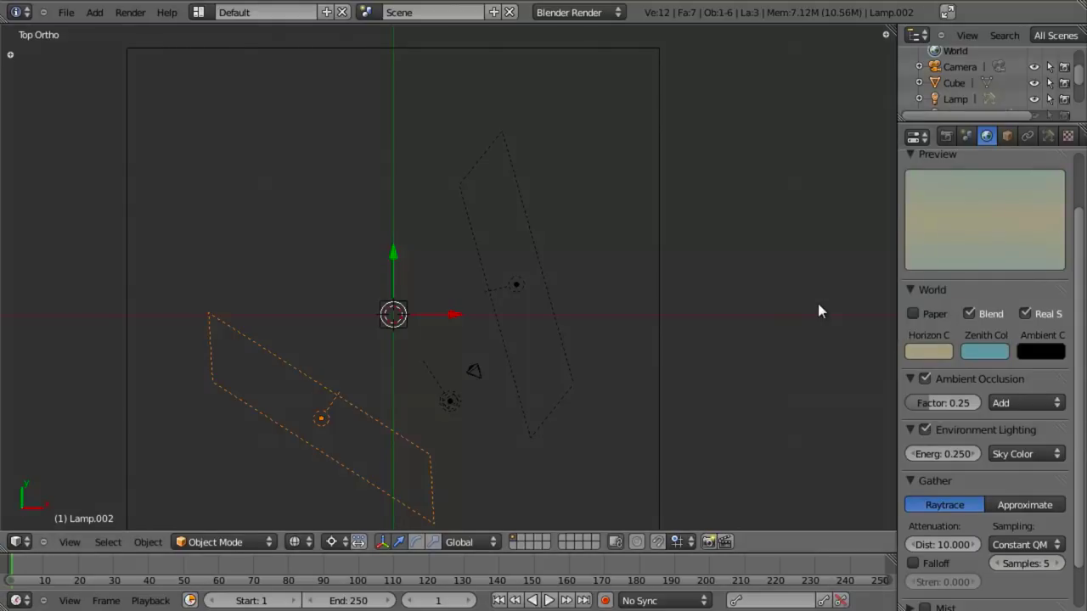
pyautogui.click(989, 352)
pyautogui.moveTo(929, 154); pyautogui.dragTo(935, 140)
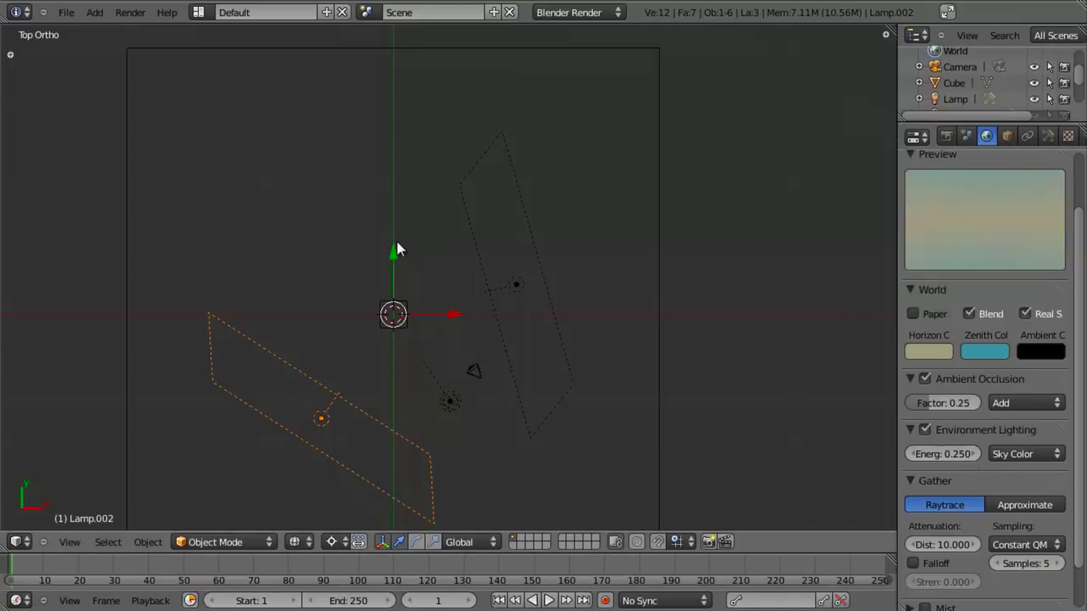
# Render a test image with the blended sky colors, close it, and save over the current file
pyautogui.press('F12')
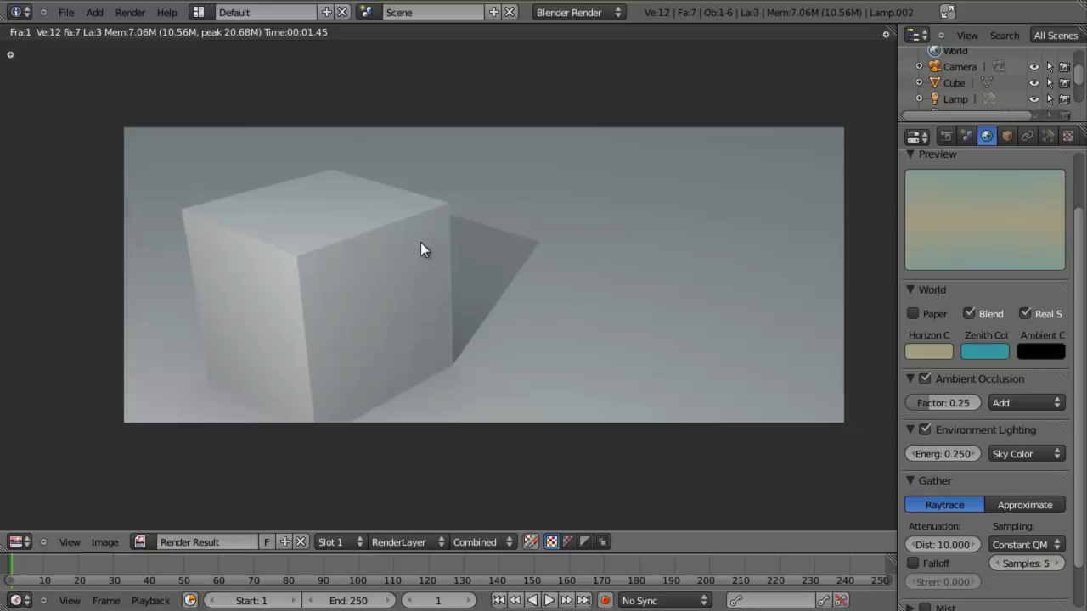
pyautogui.press('Escape')
pyautogui.hotkey('ctrl', 's')
pyautogui.press('Return')
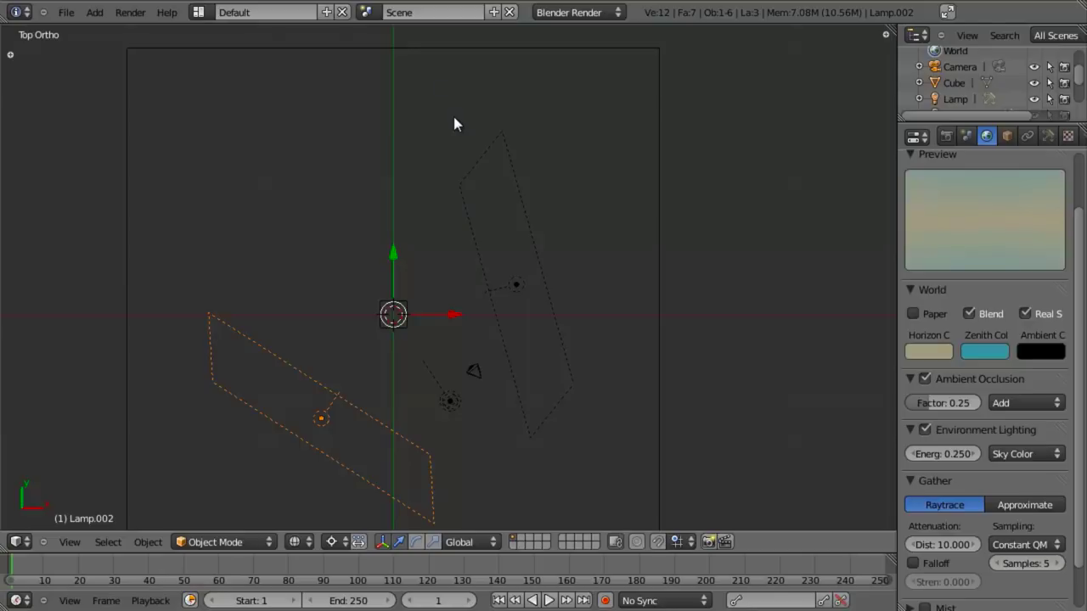
# Switch to Windows Photo Viewer to examine the reference render present_test_03.png, then return to Blender
pyautogui.hotkey('alt', 'Tab')
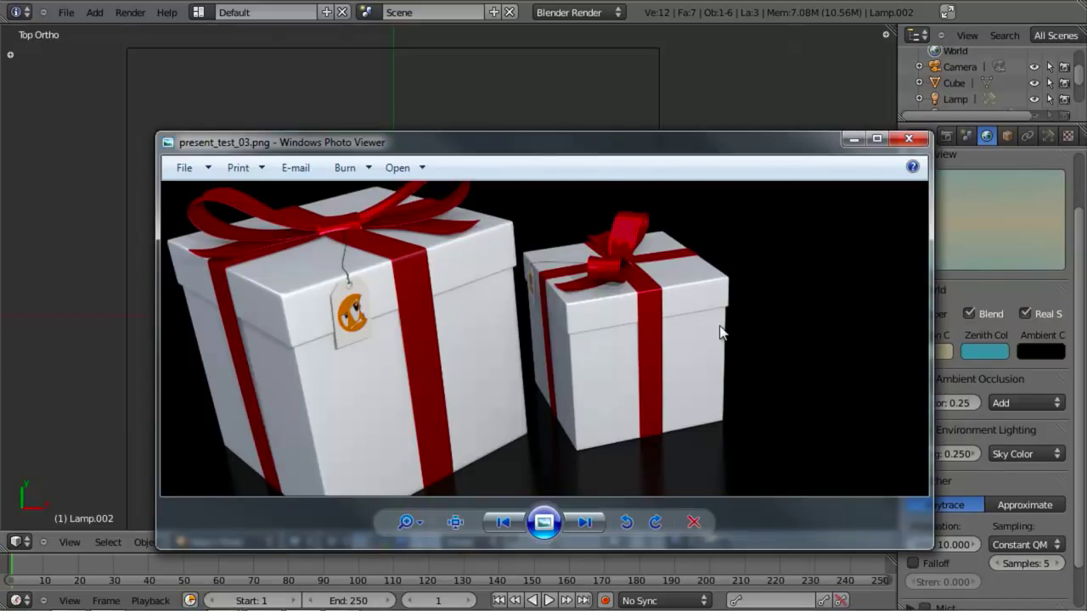
pyautogui.click(806, 16)
pyautogui.scroll(1, 544, 297)
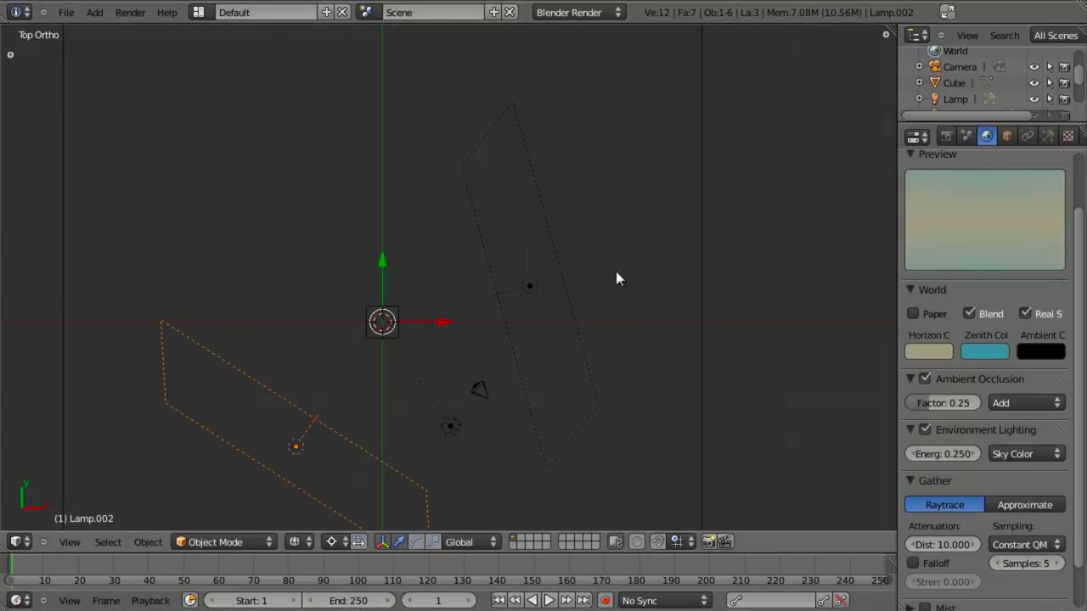
# Select the large plane under the cube and rename its material "ground plane"
pyautogui.click(704, 302)
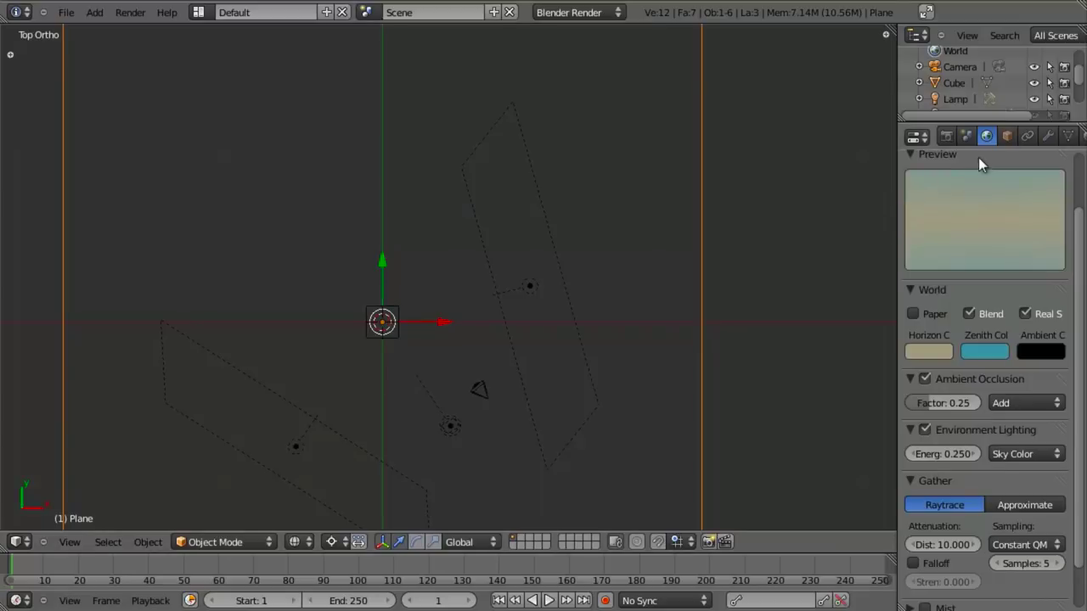
pyautogui.moveTo(1065, 137); pyautogui.dragTo(937, 137, button='middle')
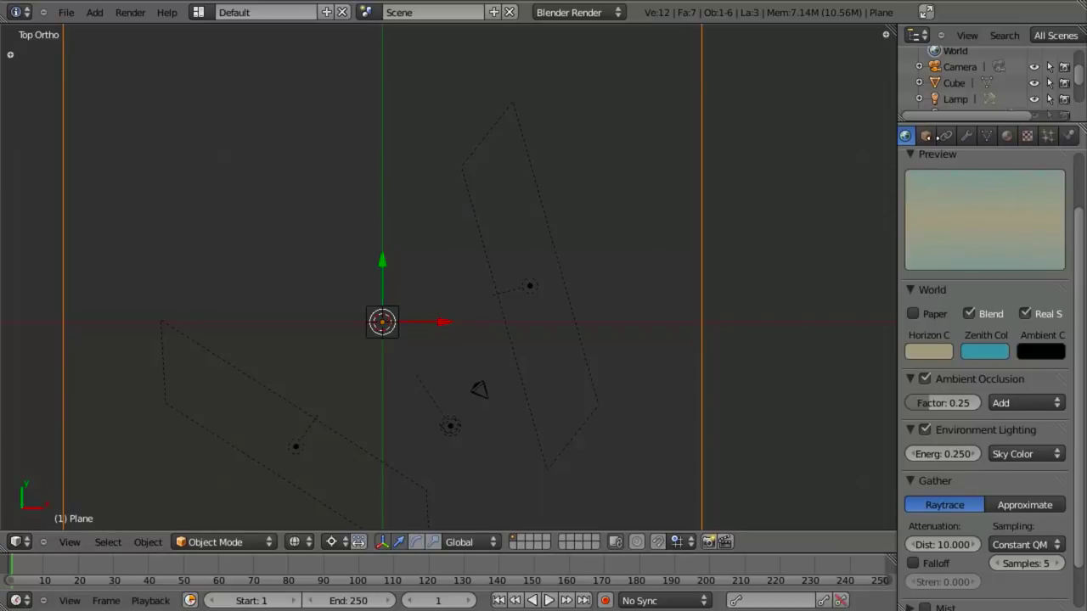
pyautogui.click(1008, 136)
pyautogui.click(963, 254)
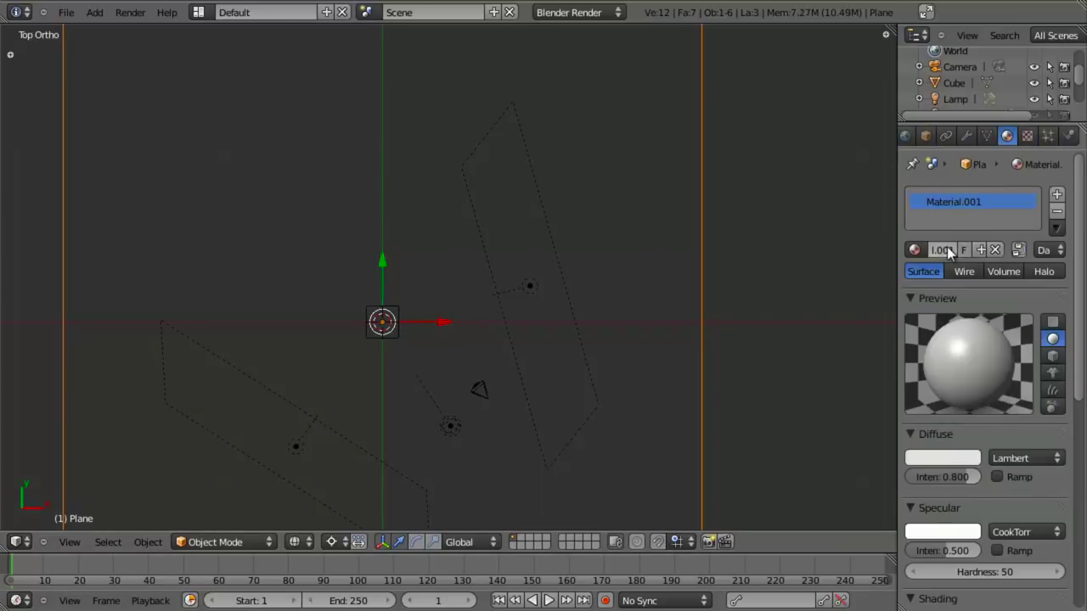
pyautogui.write('ground plane')
pyautogui.press('Return')
# Widen the properties editor and save over the current file
pyautogui.moveTo(898, 219); pyautogui.dragTo(766, 231)
pyautogui.hotkey('ctrl', 's')
pyautogui.click(640, 240)
# Set the ground plane material's diffuse color to black and its specular intensity to 0
pyautogui.click(883, 459)
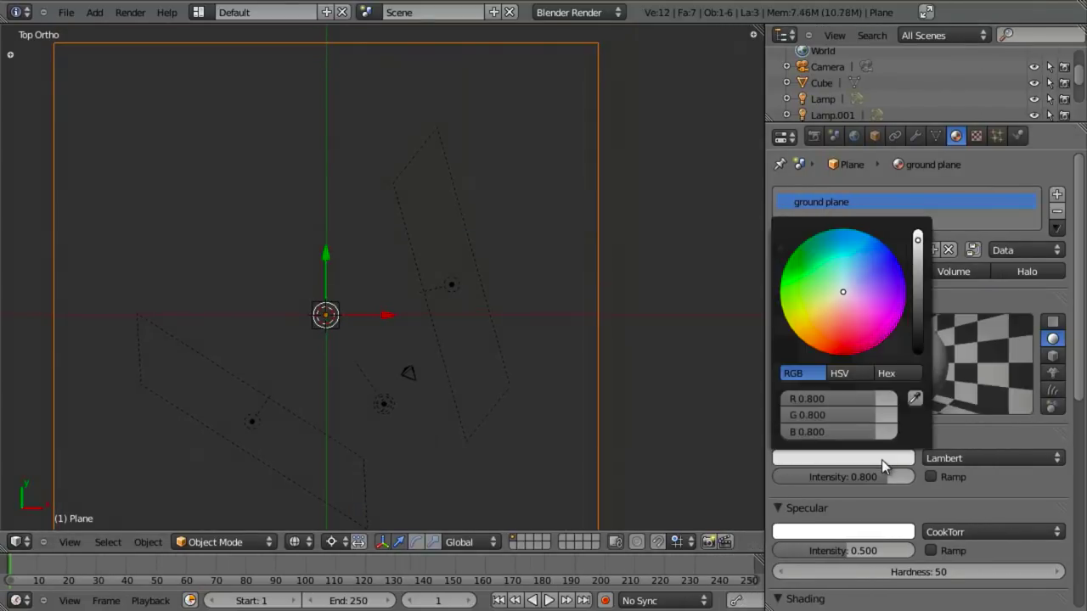
pyautogui.moveTo(917, 266); pyautogui.dragTo(914, 357)
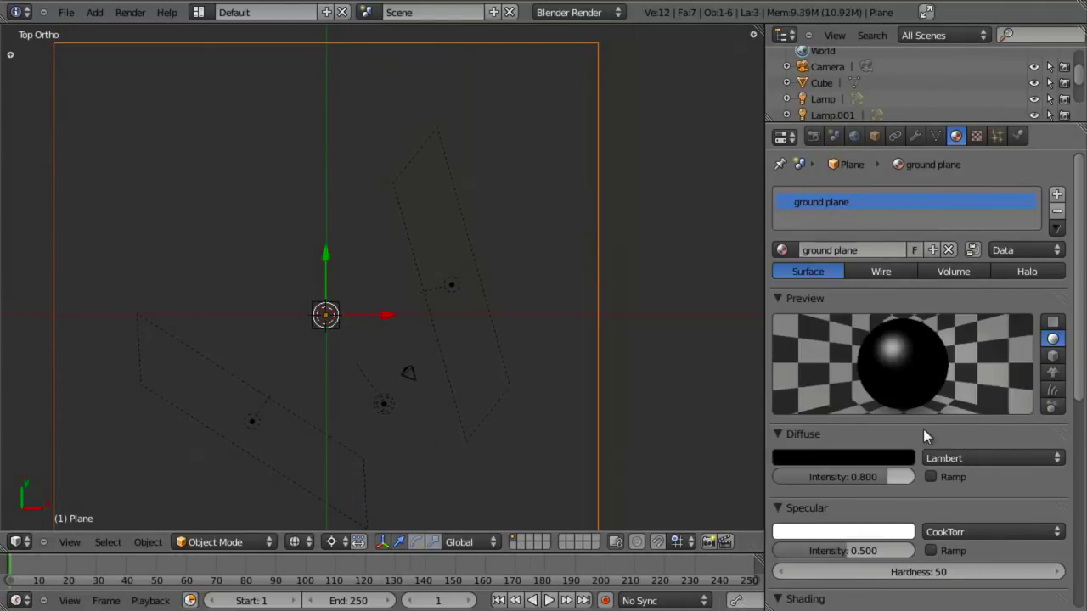
pyautogui.moveTo(884, 551); pyautogui.dragTo(840, 551)
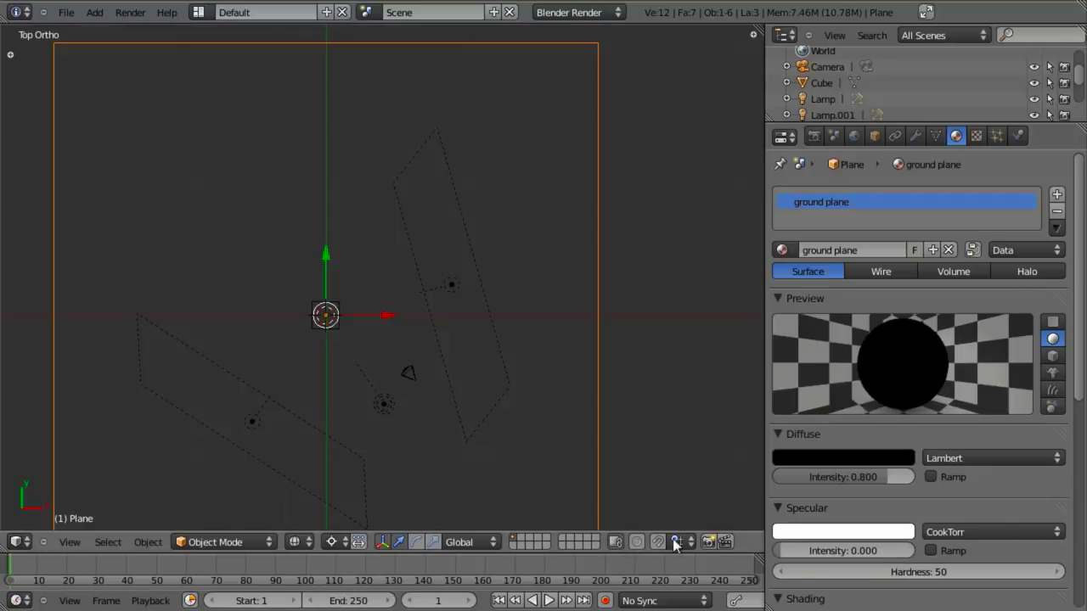
# Enable Mirror on the ground plane material with a reflectivity of 0.25 and render the scene
pyautogui.scroll(-1, 917, 476)
pyautogui.scroll(-4, 917, 475)
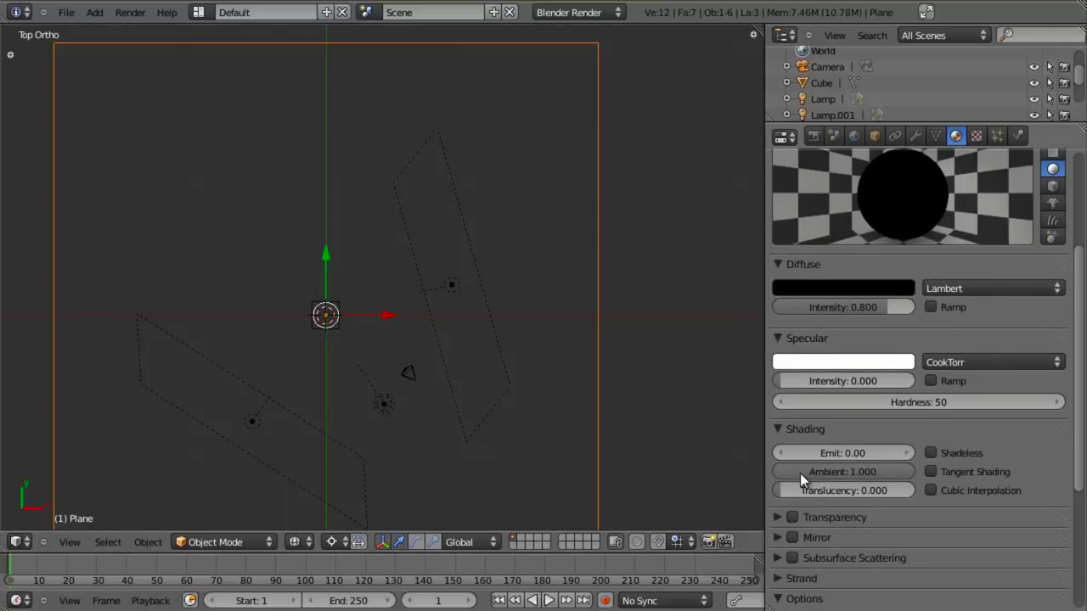
pyautogui.click(779, 431)
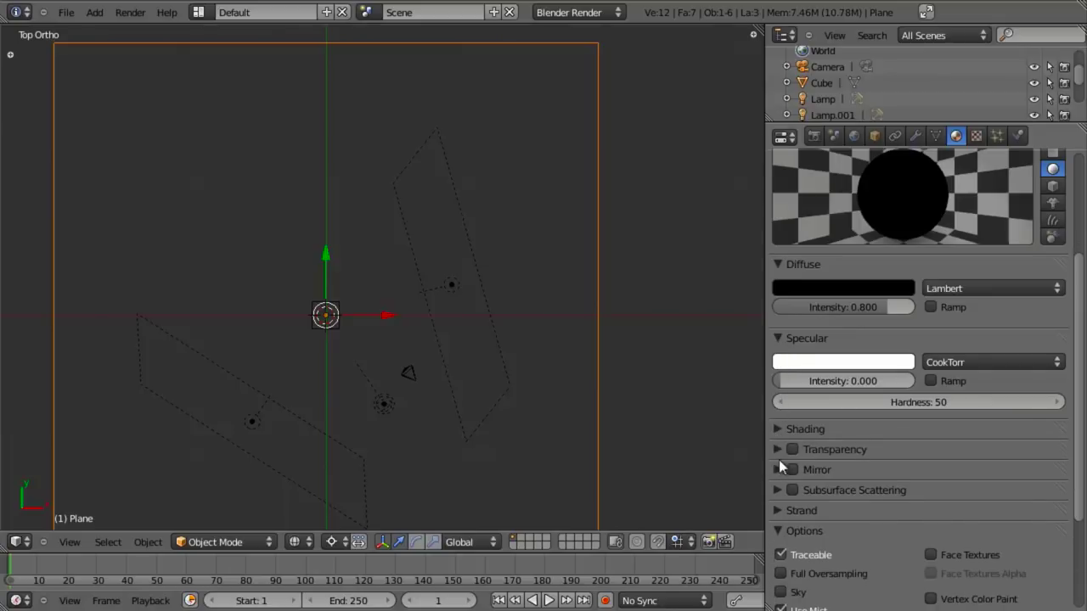
pyautogui.click(776, 336)
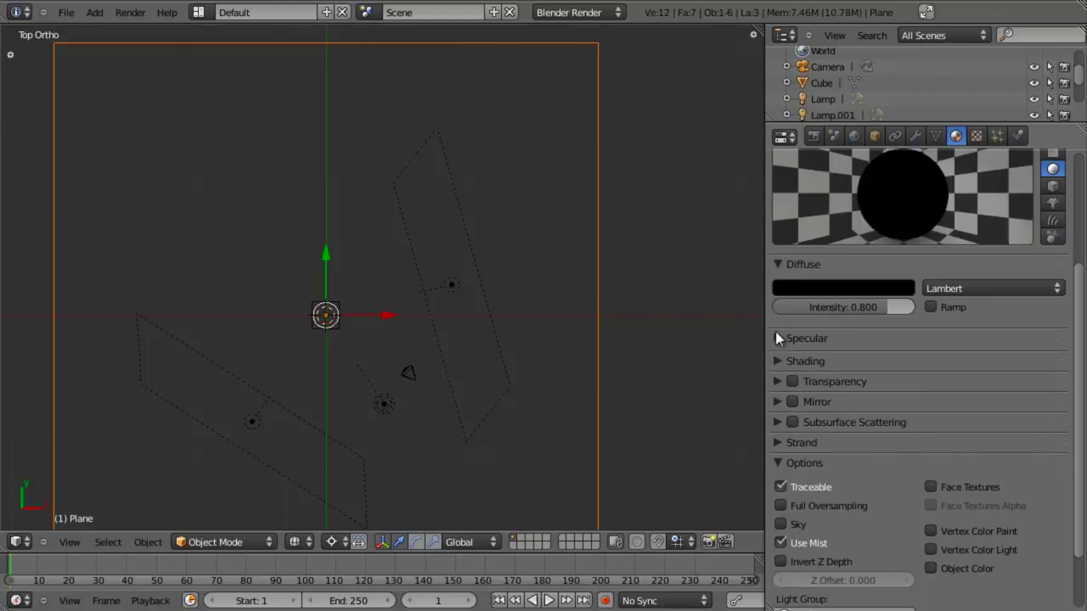
pyautogui.click(792, 399)
pyautogui.click(776, 399)
pyautogui.click(792, 416)
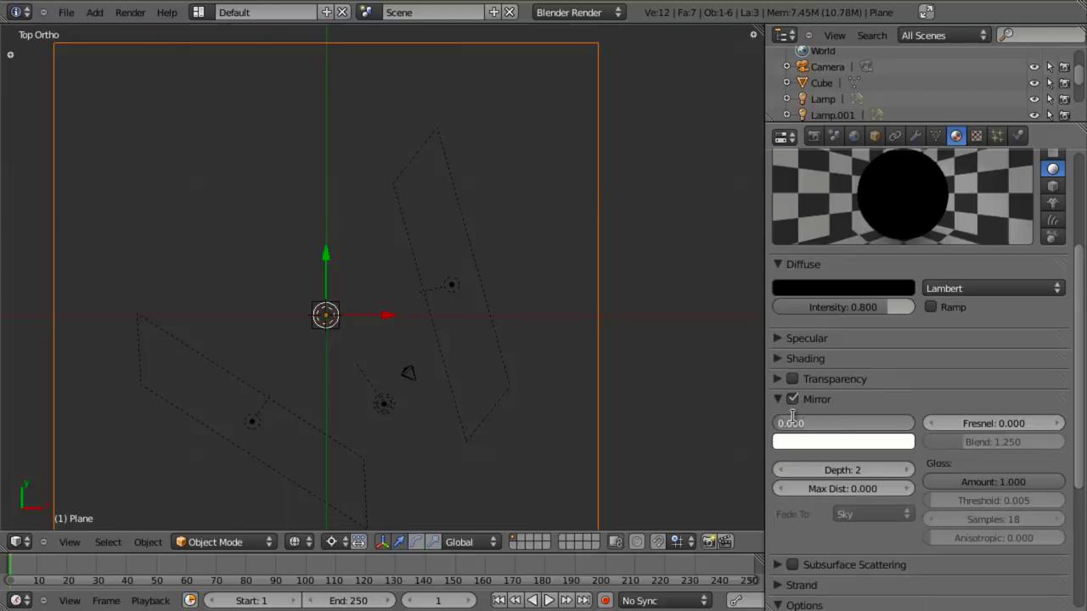
pyautogui.write('0.25')
pyautogui.press('Return')
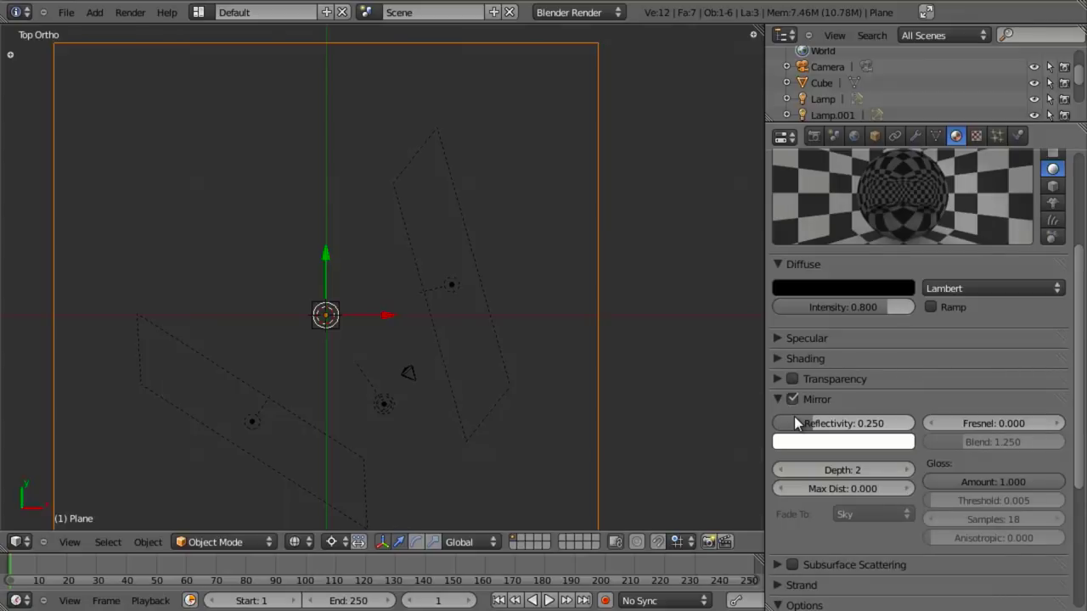
pyautogui.press('F12')
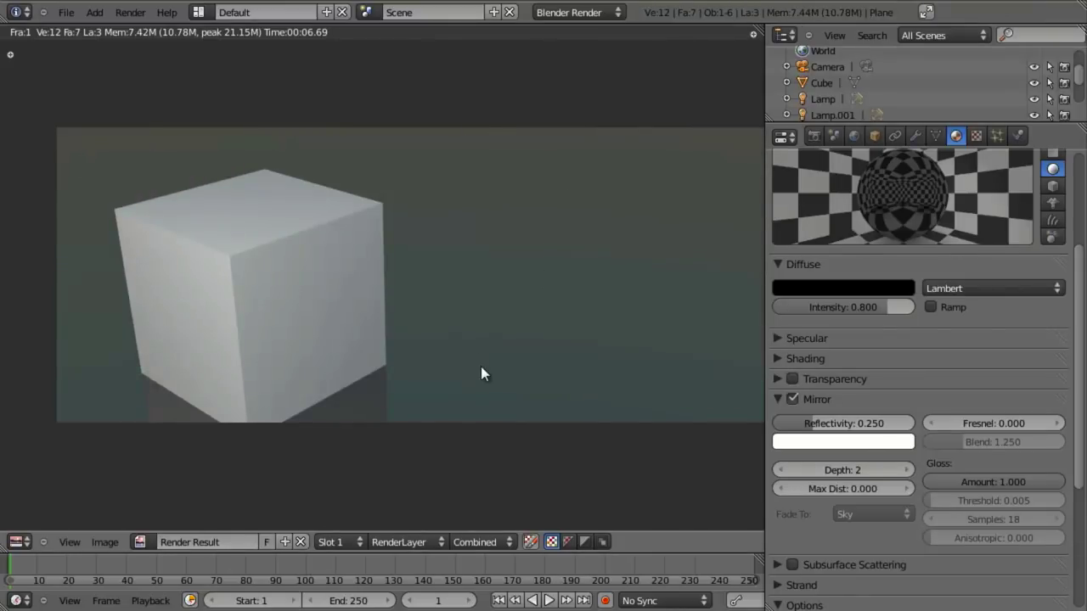
# Set the mirror's Max Dist to 1 and its Fade To option to Material, and render the scene
pyautogui.click(900, 491)
pyautogui.write('1')
pyautogui.press('Return')
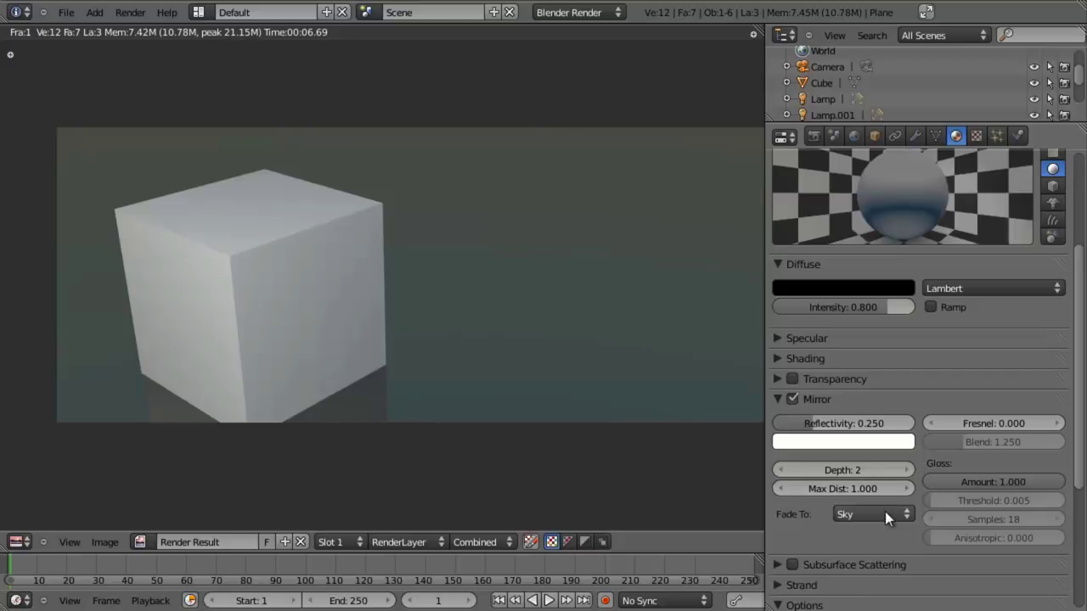
pyautogui.click(884, 512)
pyautogui.click(885, 482)
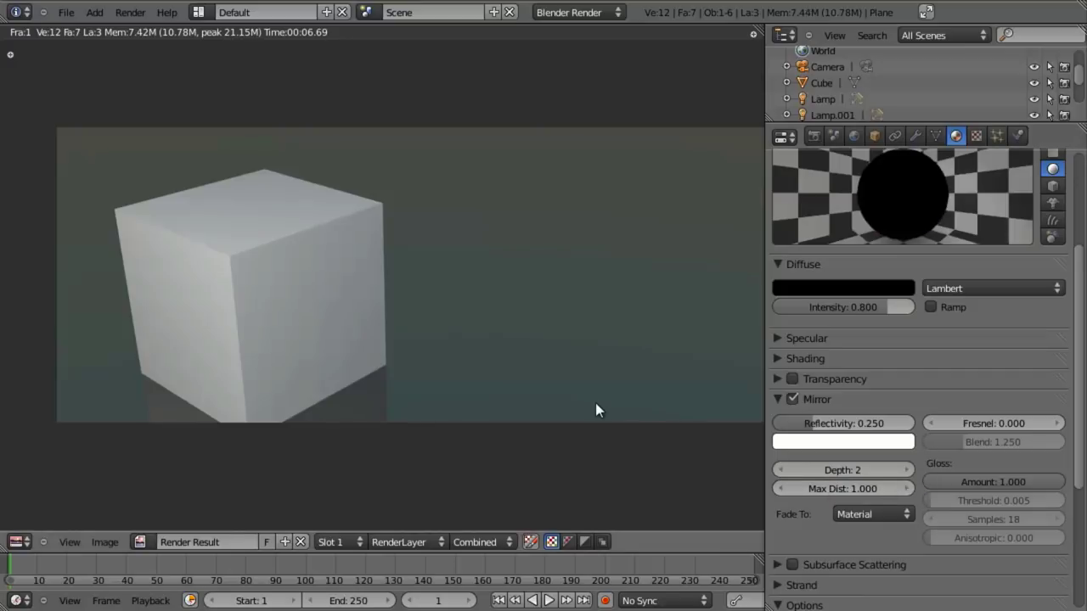
pyautogui.press('F12')
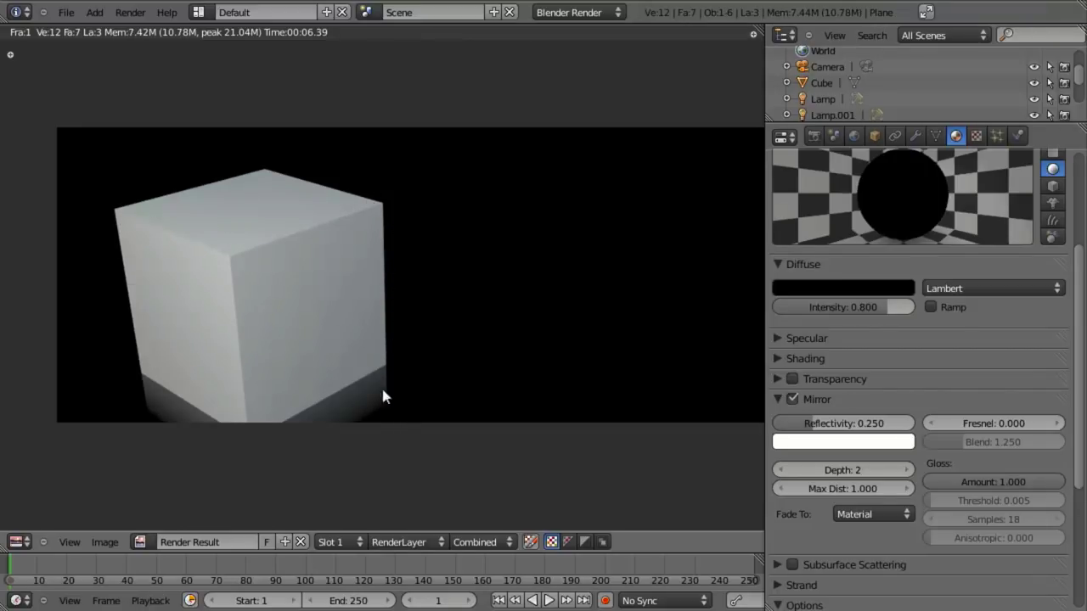
# Set the mirror's Max Dist to 2.5 and its reflectivity to 0.1, rendering after each change
pyautogui.click(831, 488)
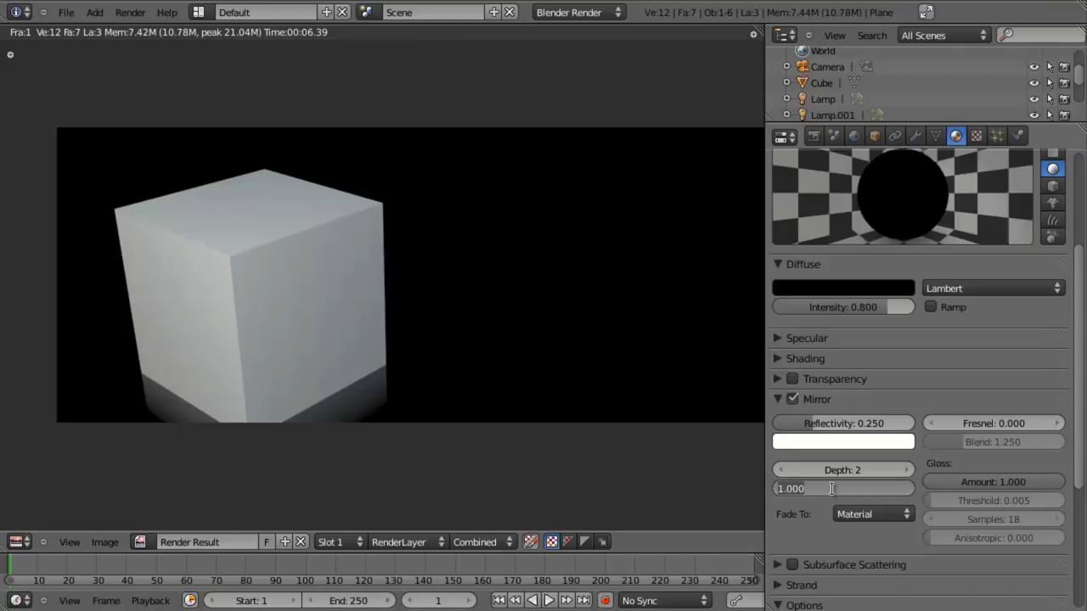
pyautogui.write('2.5')
pyautogui.press('Return')
pyautogui.press('F12')
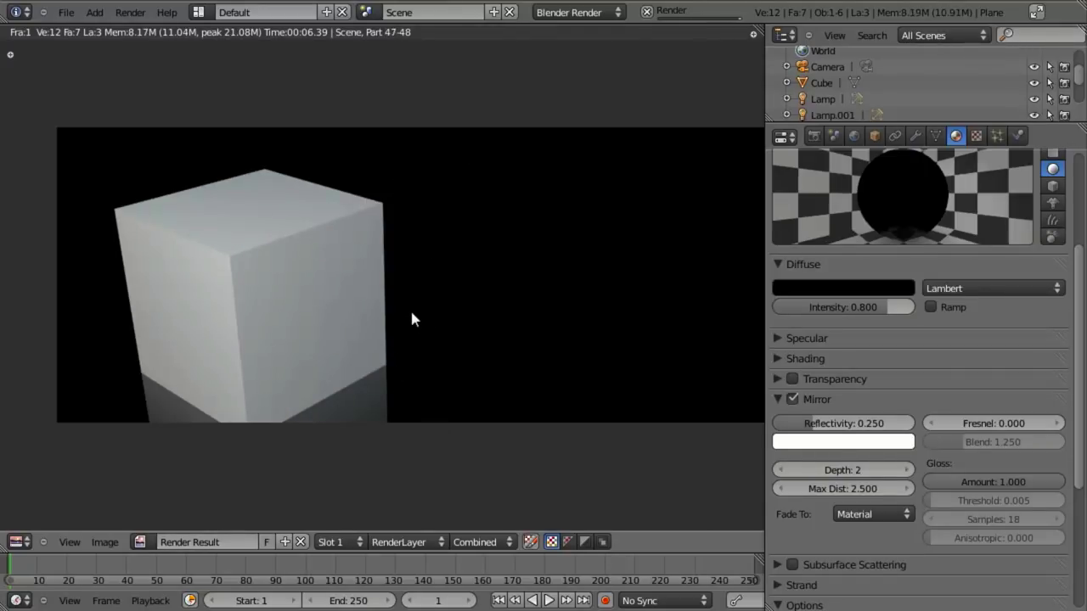
pyautogui.click(883, 423)
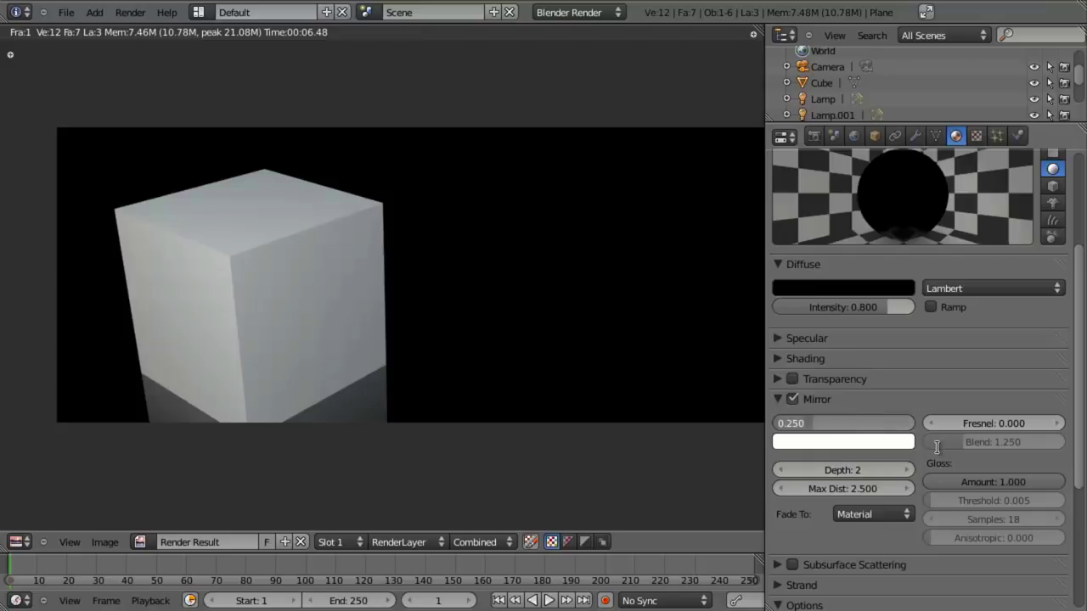
pyautogui.write('0.1')
pyautogui.press('Return')
pyautogui.press('F12')
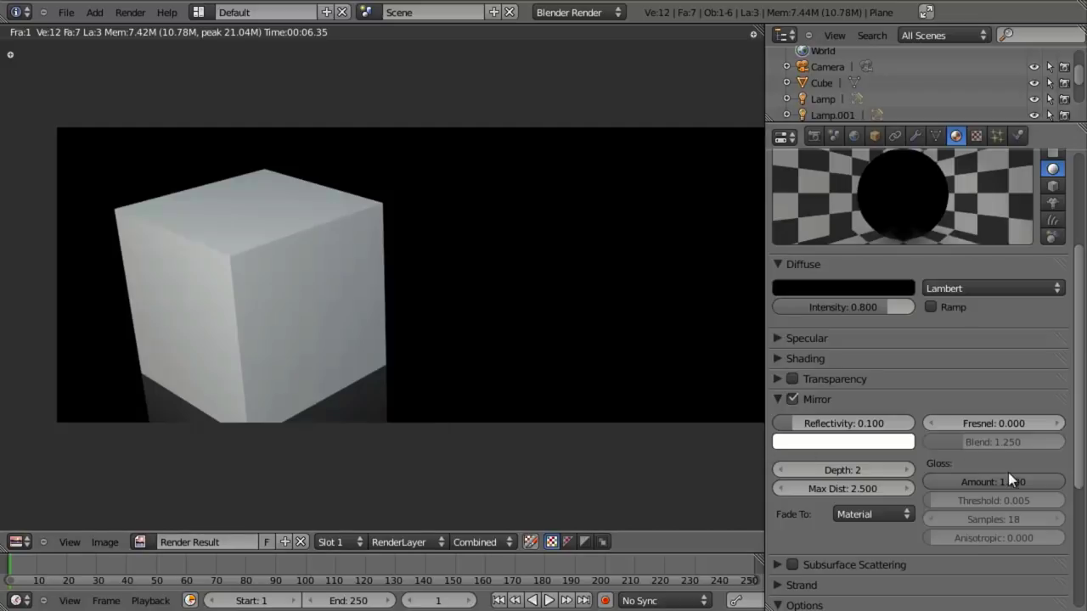
# Set the mirror's gloss amount to 0.9 and its gloss samples to 128, rendering after each change
pyautogui.click(1050, 484)
pyautogui.write('.9')
pyautogui.press('Return')
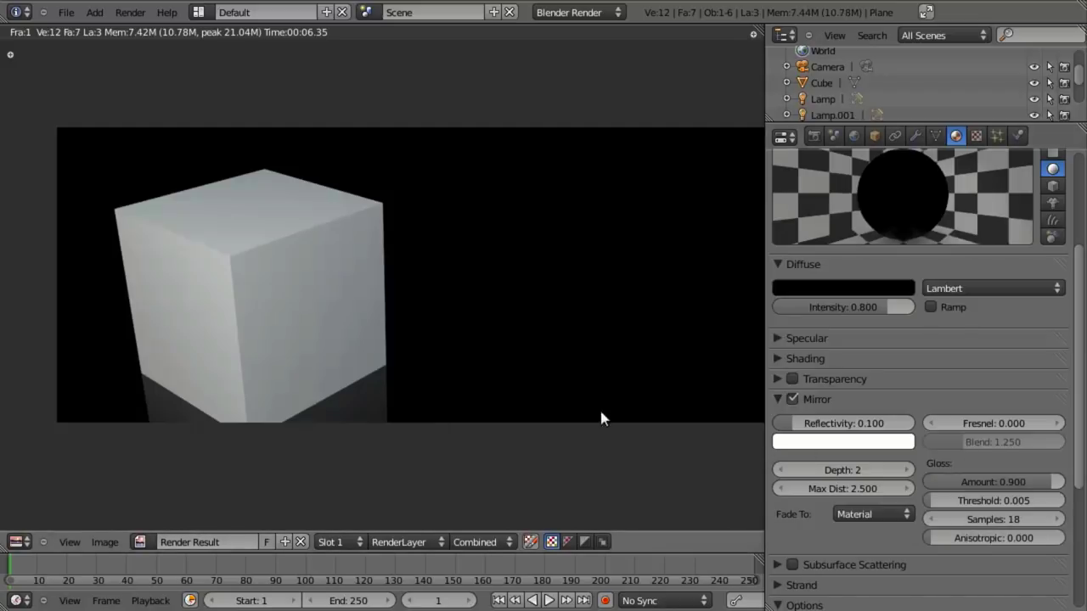
pyautogui.press('F12')
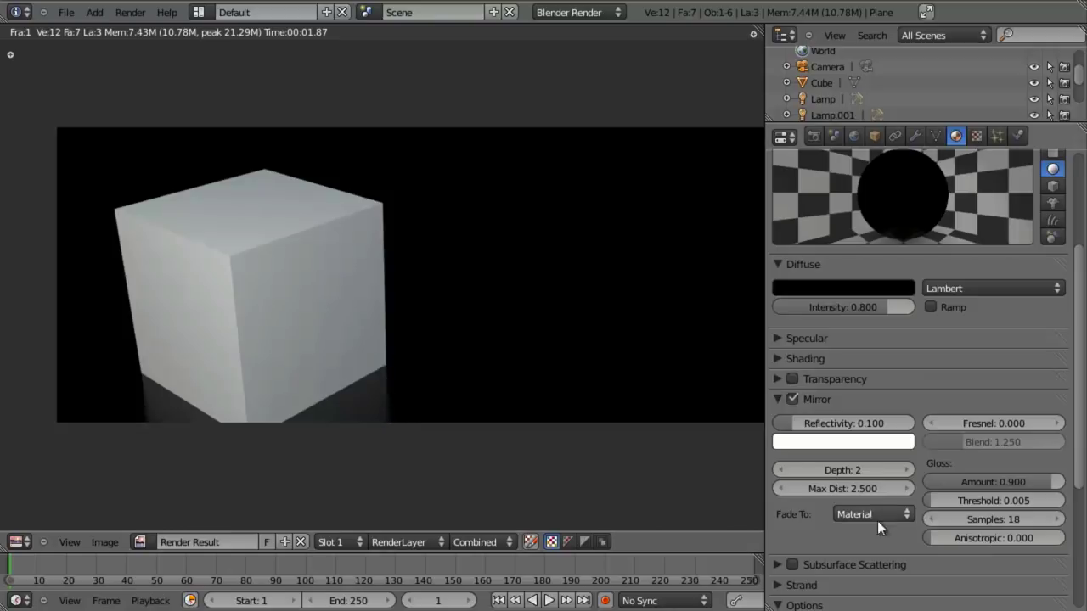
pyautogui.click(966, 520)
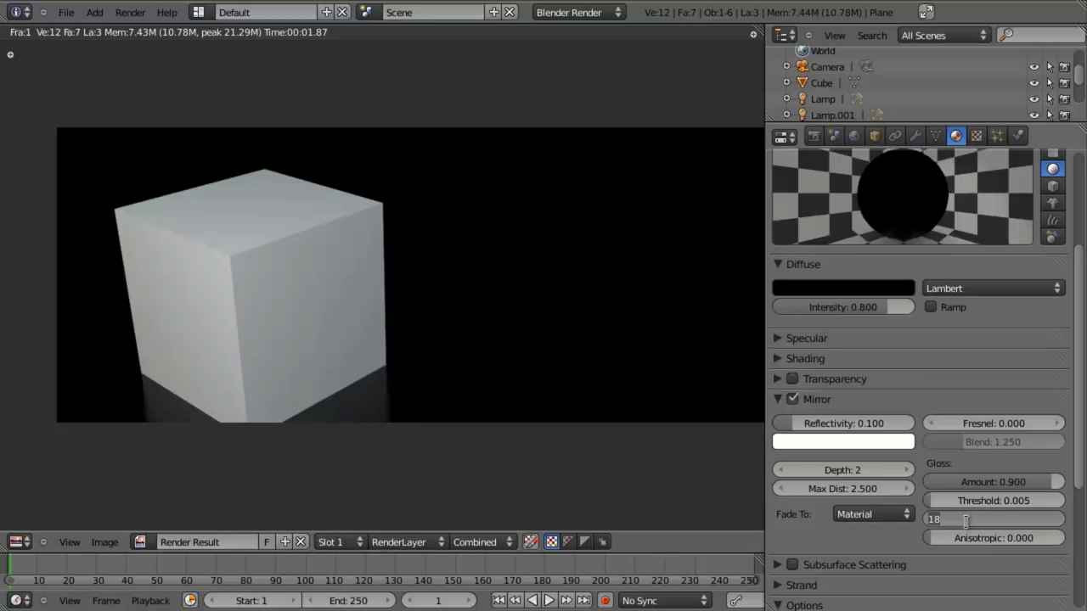
pyautogui.write('128')
pyautogui.press('Return')
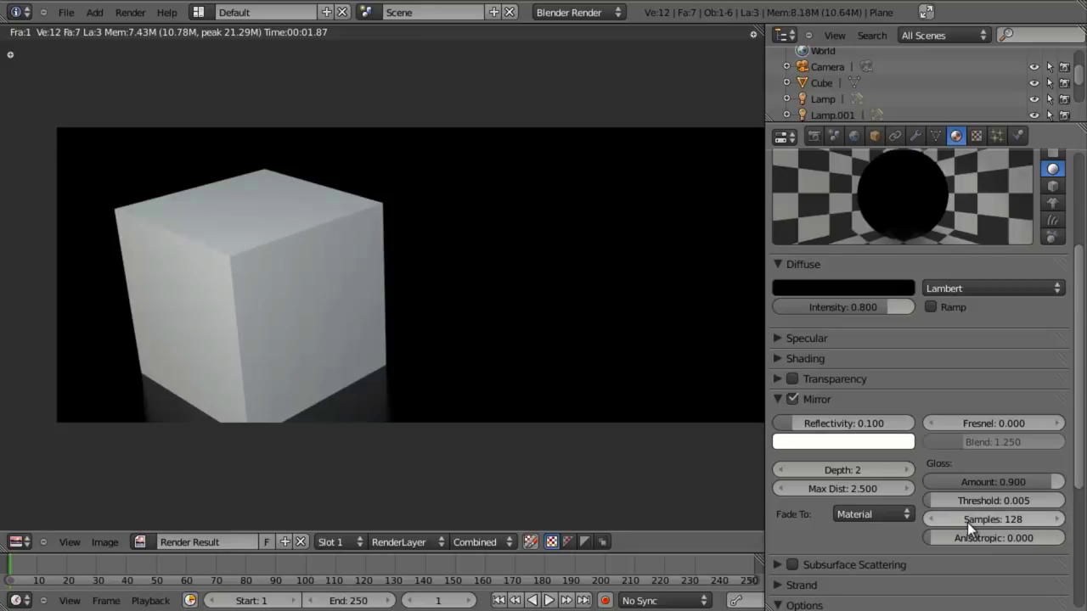
pyautogui.press('F12')
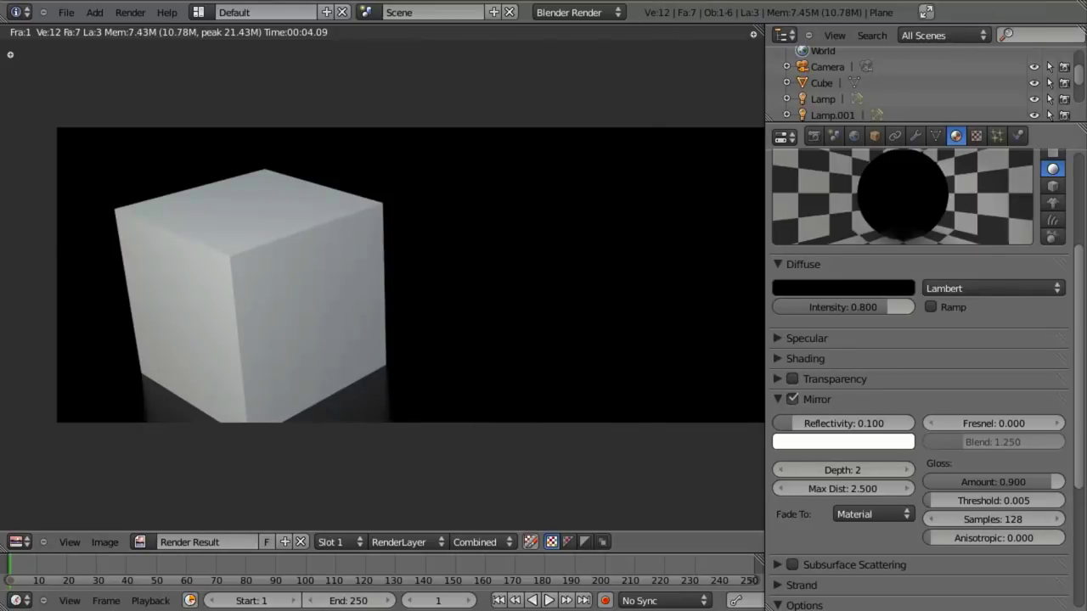
# Try a mirror gloss amount of 0.1 and render the scene
pyautogui.click(1024, 478)
pyautogui.write('0.1')
pyautogui.press('Return')
pyautogui.press('F12')
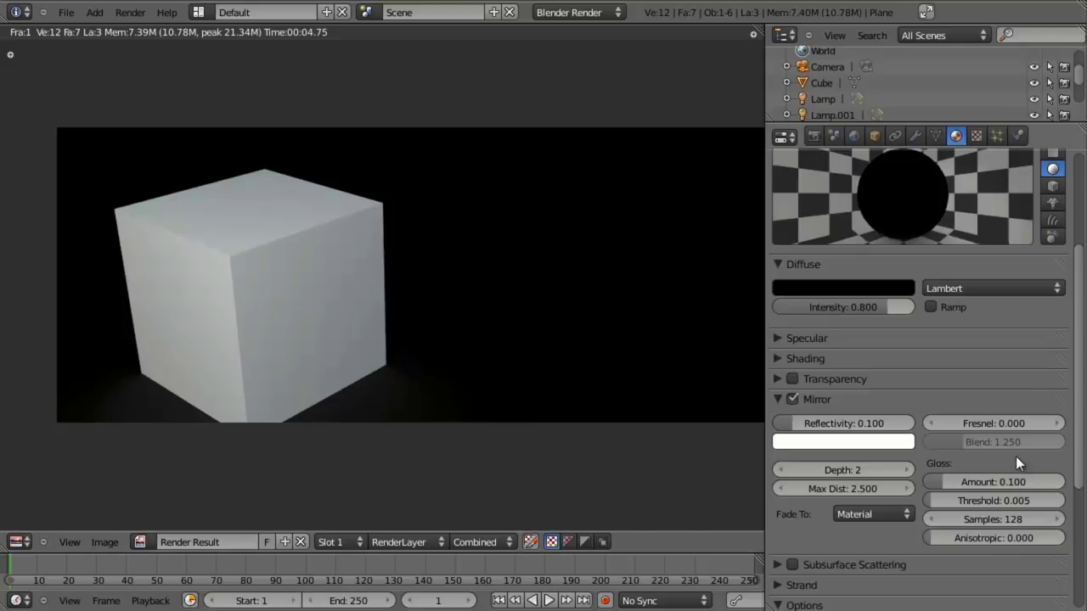
# Set the mirror's gloss amount to 0.8 and render the scene
pyautogui.click(1006, 479)
pyautogui.write('0.8')
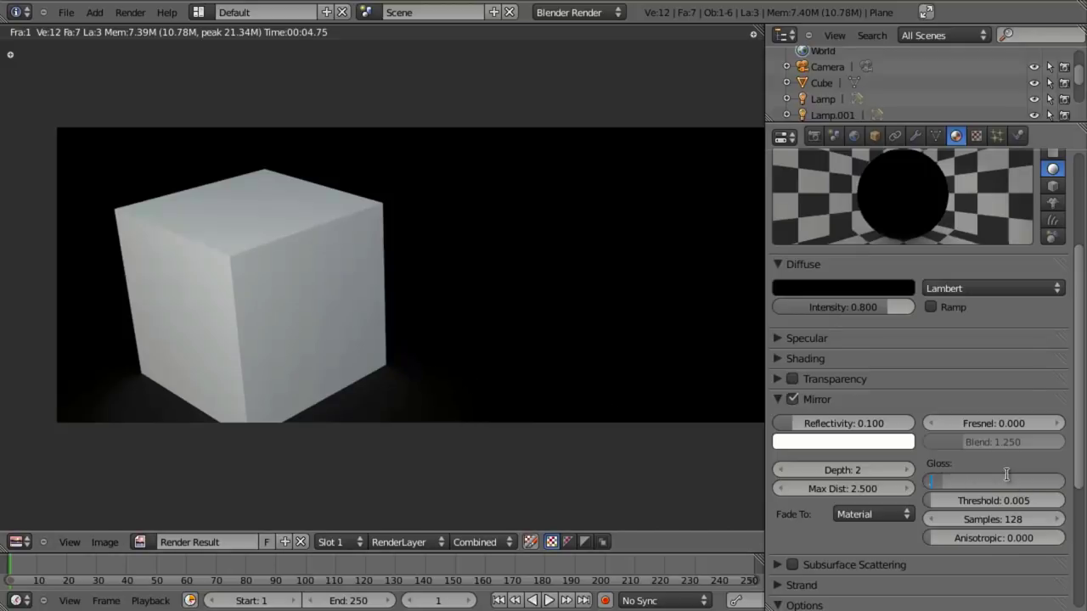
pyautogui.press('Return')
pyautogui.press('F12')
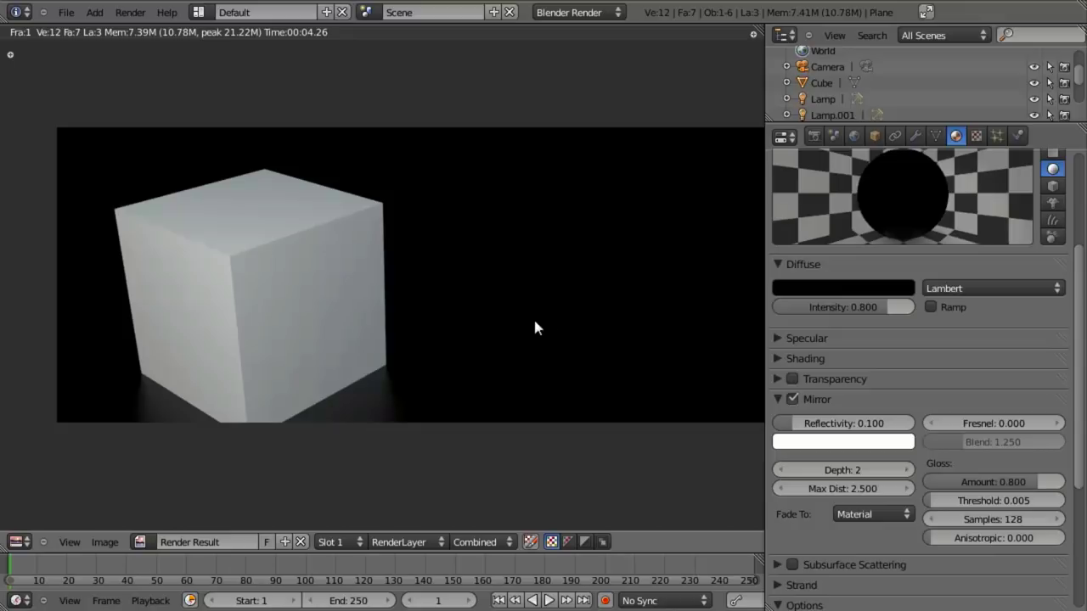
# Check present_test_03.png in Windows Photo Viewer, return to Blender, and save over create_present.blend
pyautogui.hotkey('alt', 'Tab')
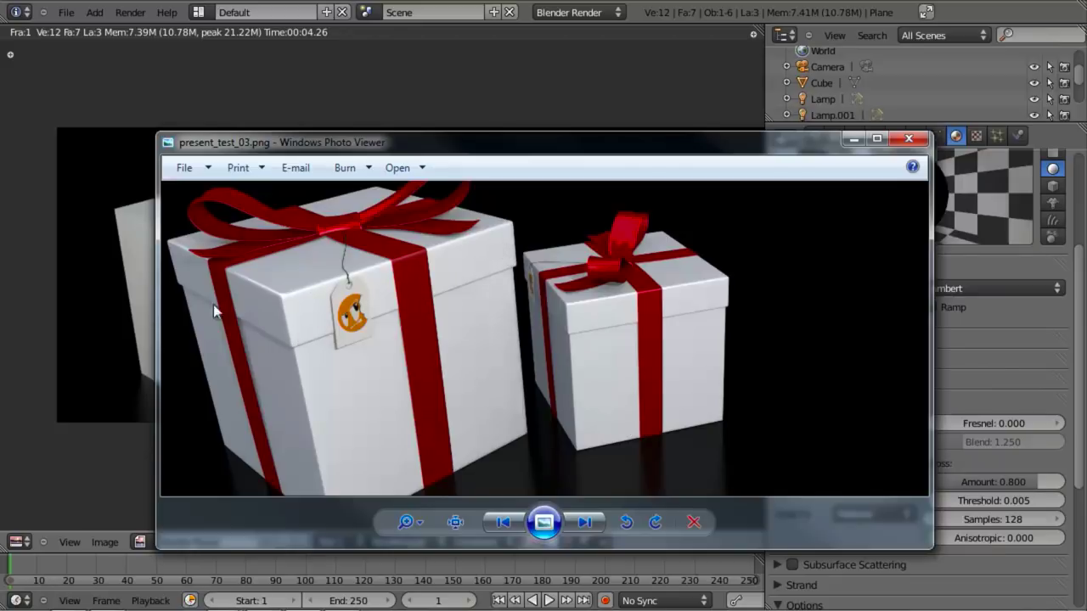
pyautogui.click(680, 12)
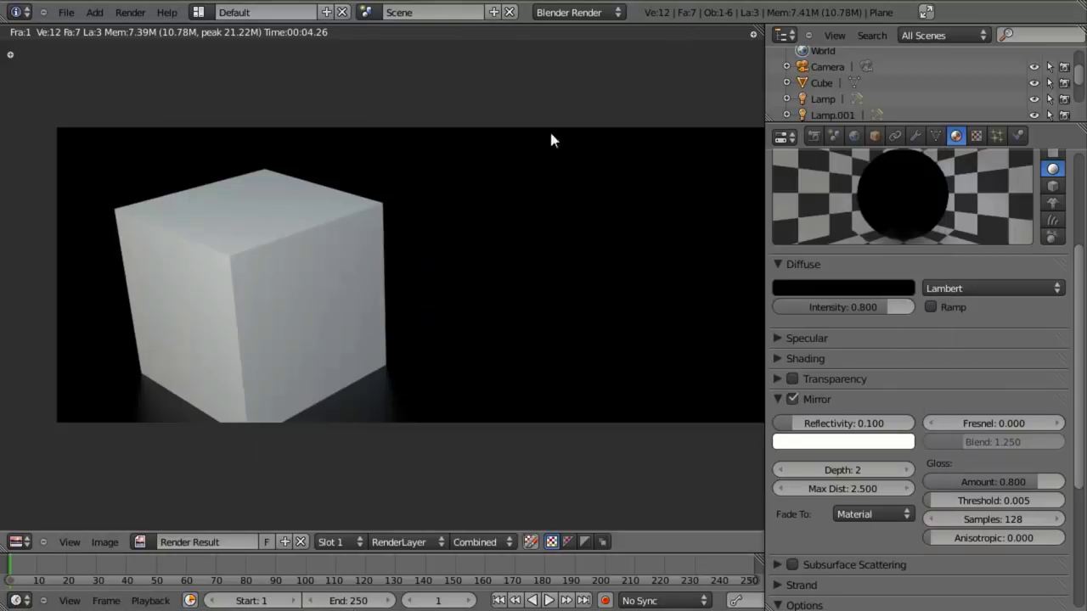
pyautogui.press('Escape')
pyautogui.hotkey('ctrl', 's')
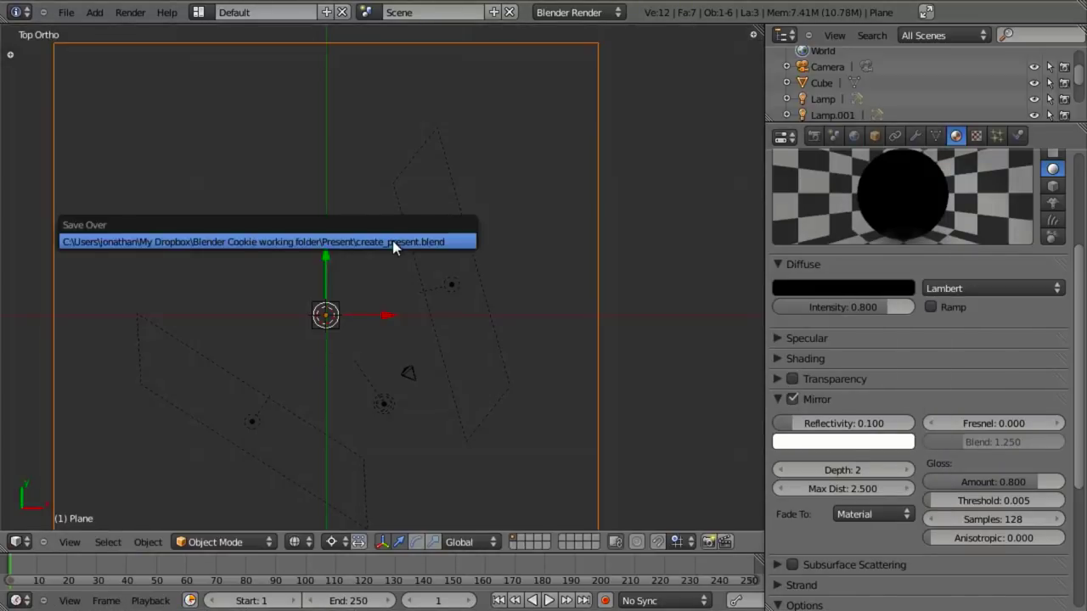
pyautogui.click(393, 241)
# Select every object except the cube in front view and move them to layer 2
pyautogui.press('KP_1')
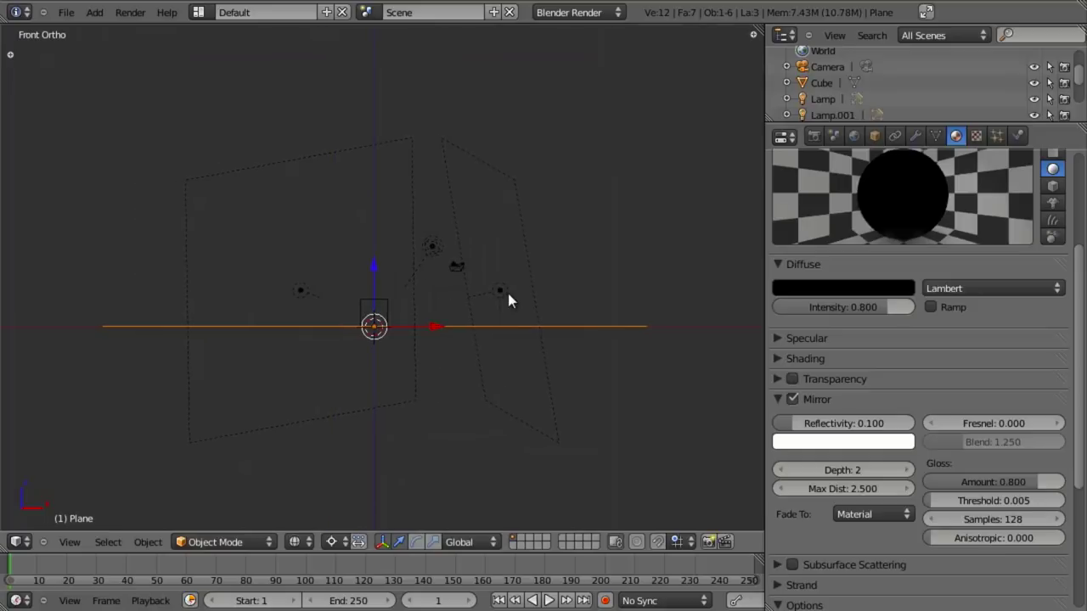
pyautogui.press('a')
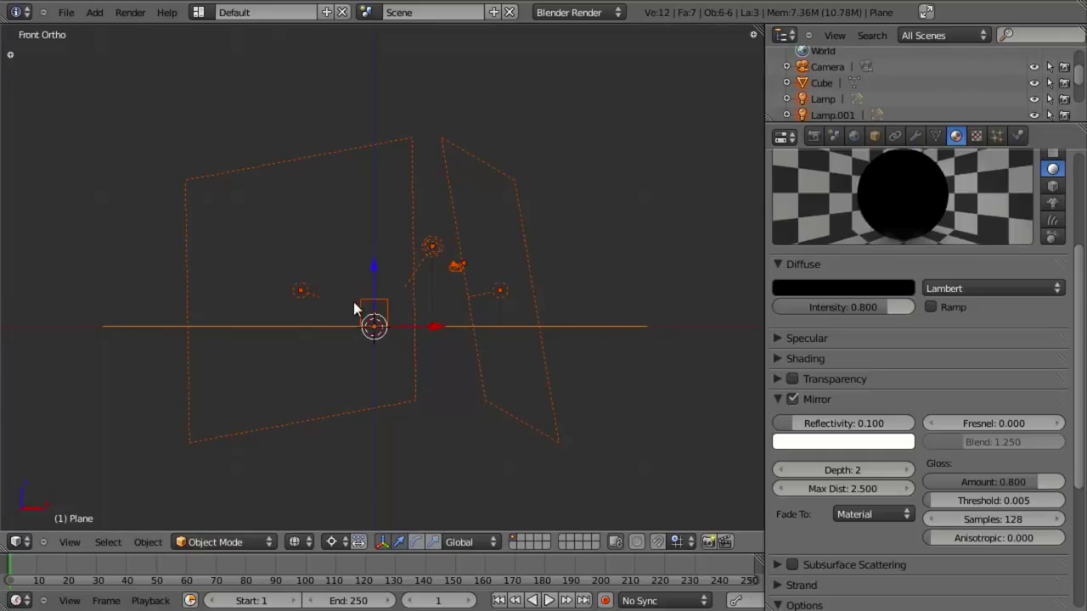
pyautogui.press('b')
pyautogui.moveTo(354, 295); pyautogui.dragTo(373, 316)
pyautogui.scroll(2, 408, 361)
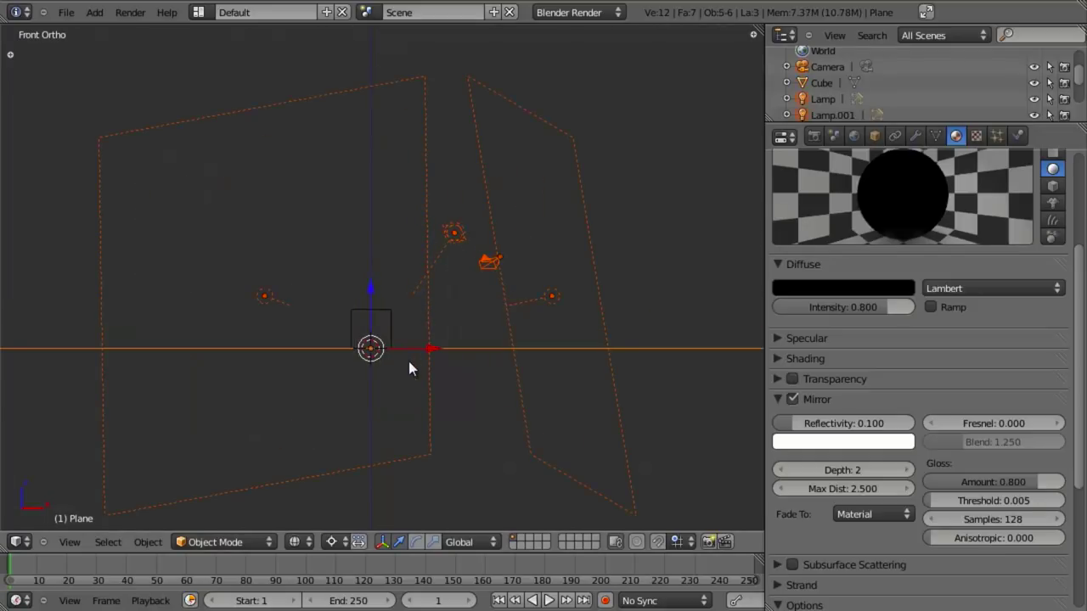
pyautogui.press('m')
pyautogui.press('2')
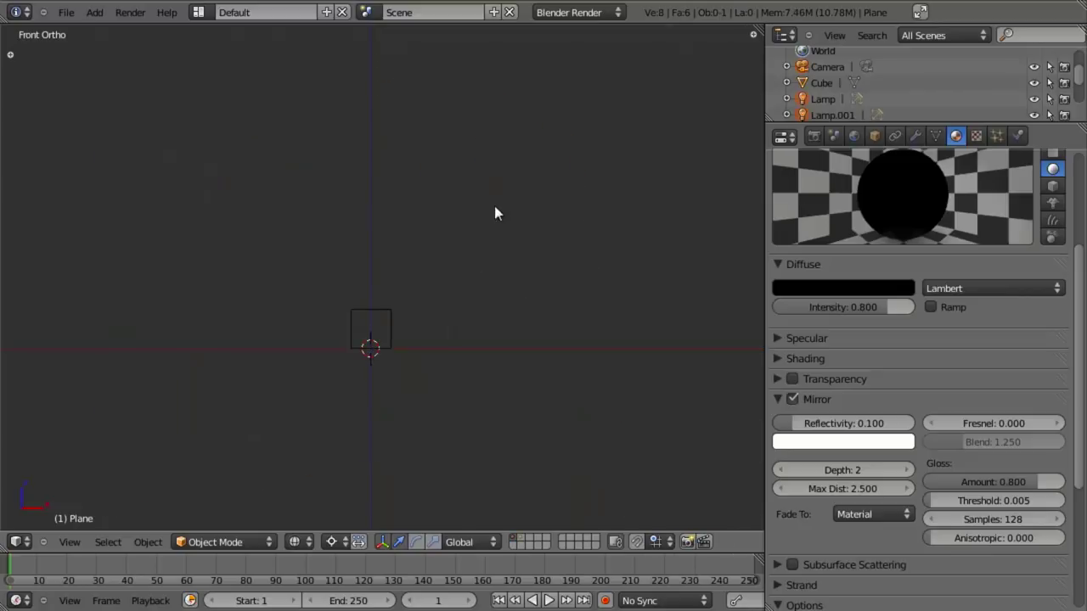
# Select the cube and rename it "present_box"
pyautogui.scroll(3, 371, 338)
pyautogui.rightClick(374, 394)
pyautogui.keyDown('shift'); pyautogui.moveTo(374, 395); pyautogui.dragTo(438, 329, button='middle'); pyautogui.keyUp('shift')
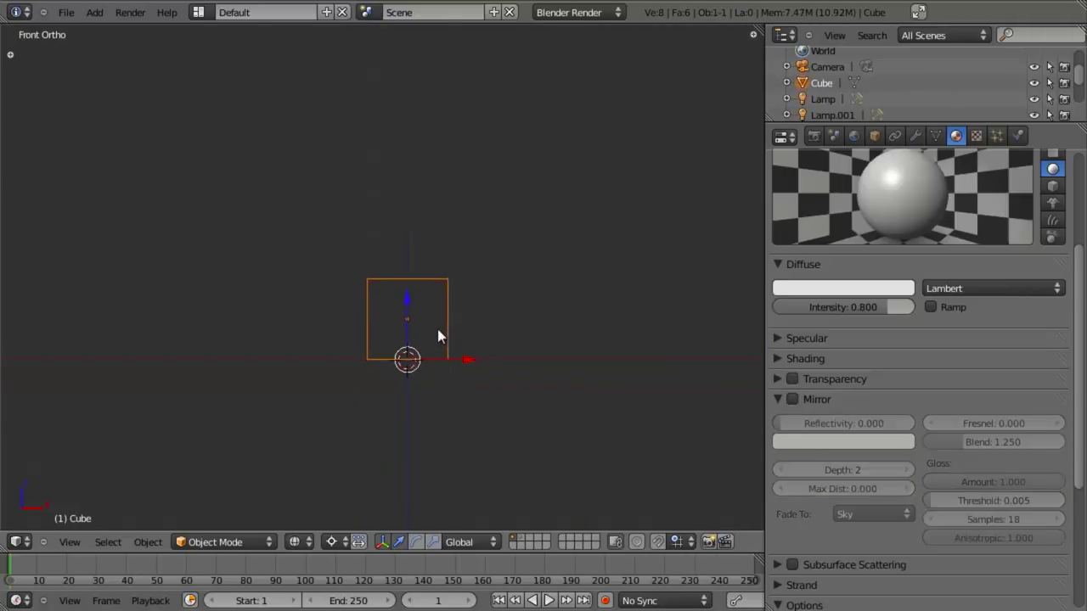
pyautogui.scroll(3, 458, 305)
pyautogui.moveTo(475, 290)
pyautogui.mouseDown(button='middle')
pyautogui.moveTo(516, 374)
pyautogui.moveTo(473, 309)
pyautogui.mouseUp(button='middle')
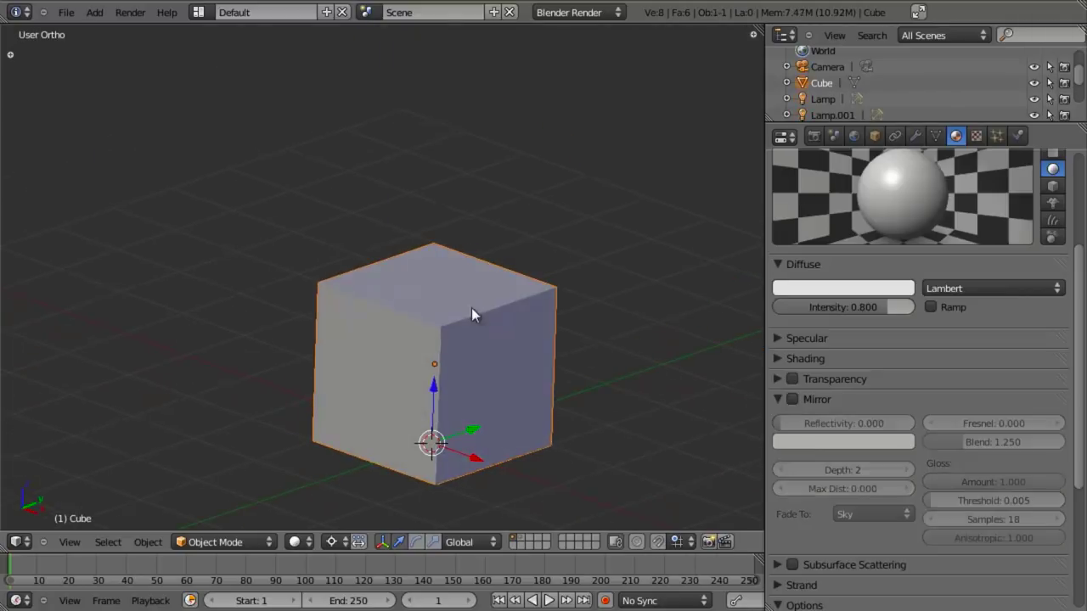
pyautogui.doubleClick(818, 82)
pyautogui.click(810, 83)
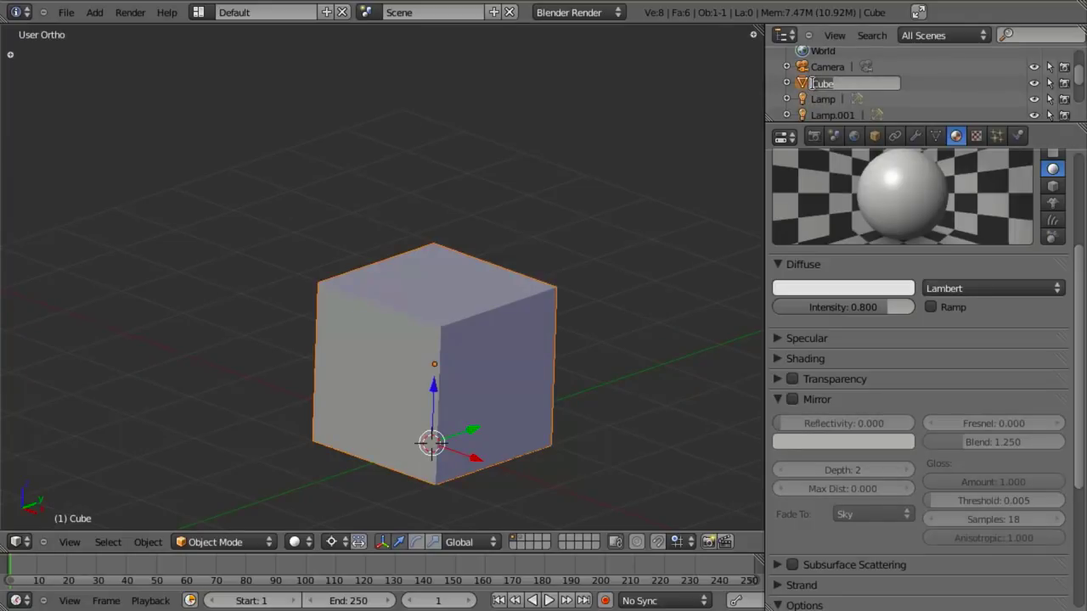
pyautogui.press('Delete')
pyautogui.press('Delete')
pyautogui.press('Delete')
pyautogui.press('Delete')
pyautogui.write('present_box')
pyautogui.press('Return')
# Rename the Plane object "ground_plane"
pyautogui.scroll(-3, 857, 80)
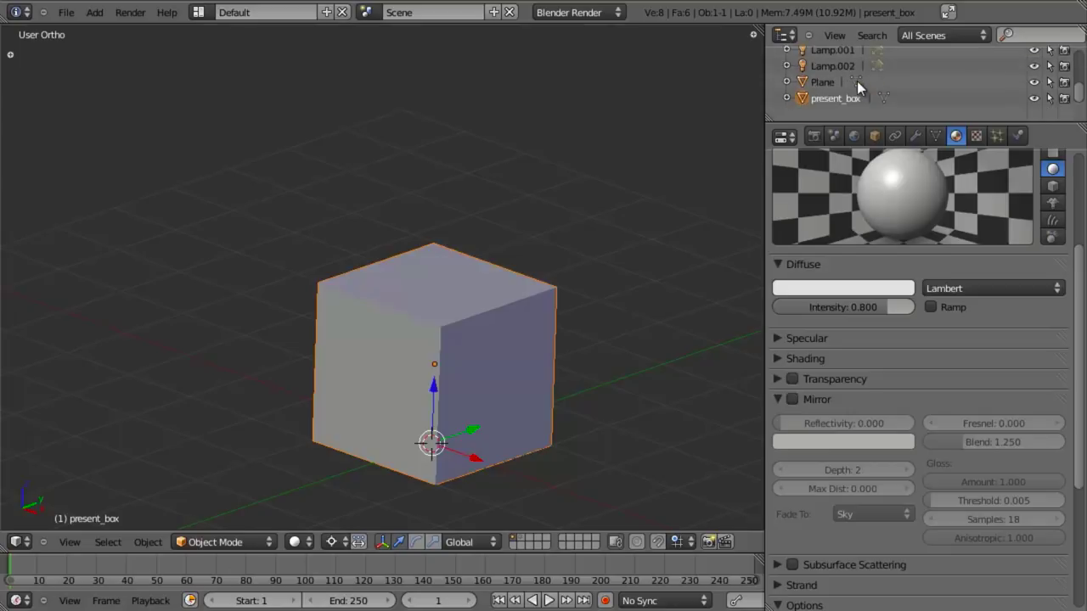
pyautogui.doubleClick(816, 83)
pyautogui.write('grground_plane')
pyautogui.press('Return')
# Edit the present_box mesh in a maximized front view and add a horizontal edge loop about a quarter of the way below its top
pyautogui.scroll(2, 450, 365)
pyautogui.press('Tab')
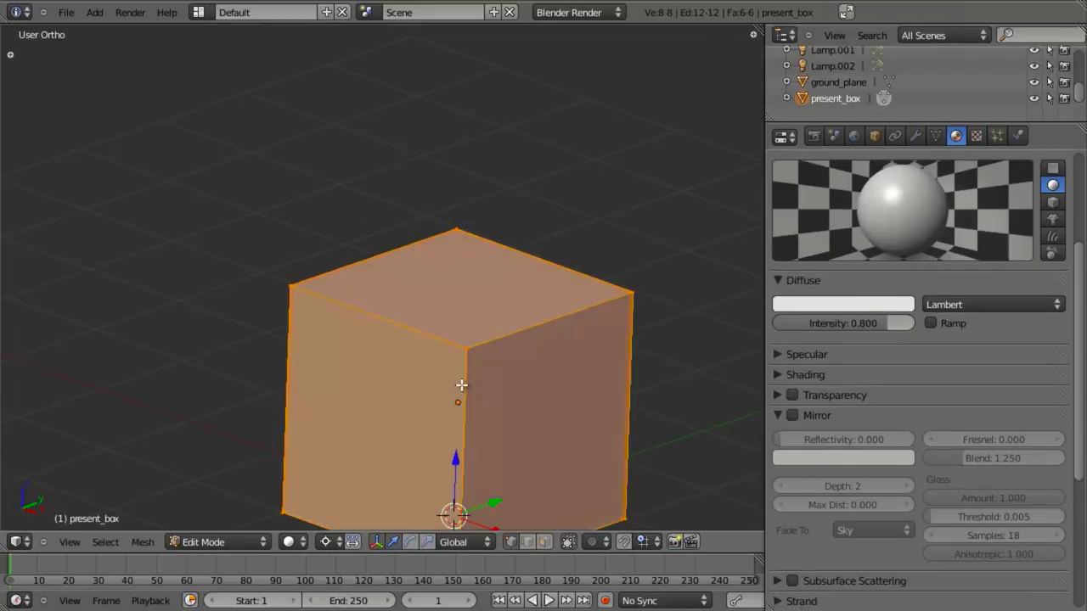
pyautogui.press('KP_1')
pyautogui.scroll(-3, 476, 382)
pyautogui.keyDown('shift'); pyautogui.moveTo(484, 369); pyautogui.dragTo(374, 389, button='middle'); pyautogui.keyUp('shift')
pyautogui.scroll(2, 416, 387)
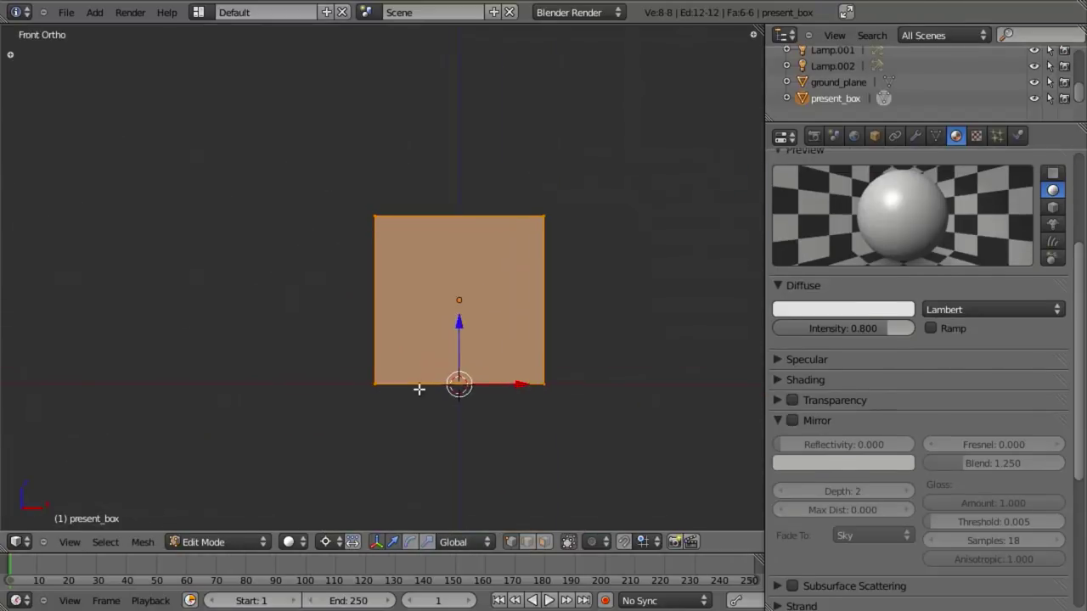
pyautogui.moveTo(764, 290); pyautogui.dragTo(789, 290)
pyautogui.press('a')
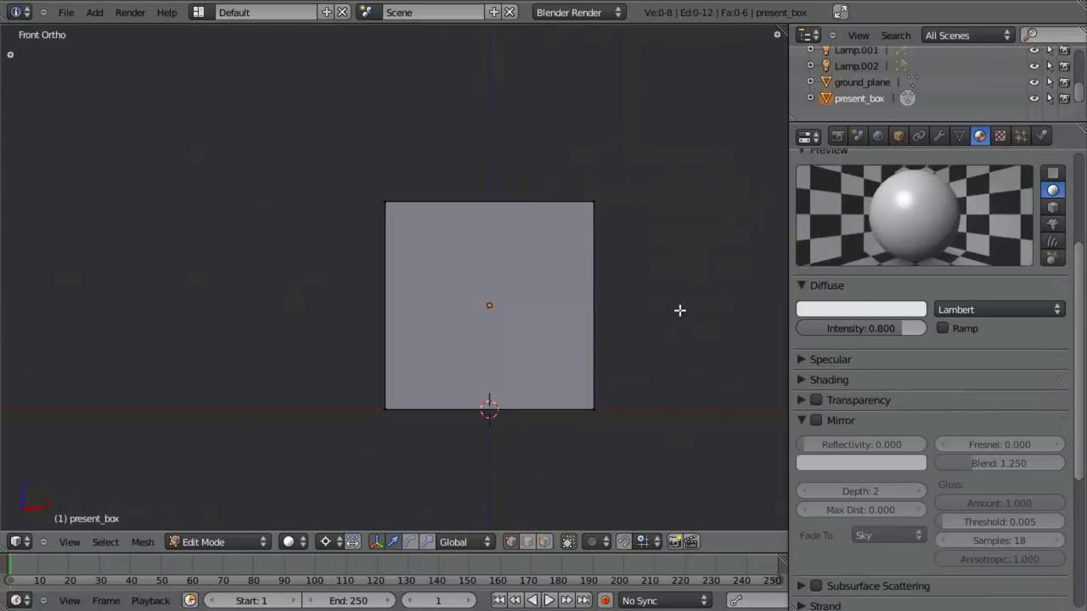
pyautogui.hotkey('ctrl', 'Up')
pyautogui.keyDown('shift'); pyautogui.moveTo(761, 308); pyautogui.dragTo(566, 255, button='middle'); pyautogui.keyUp('shift')
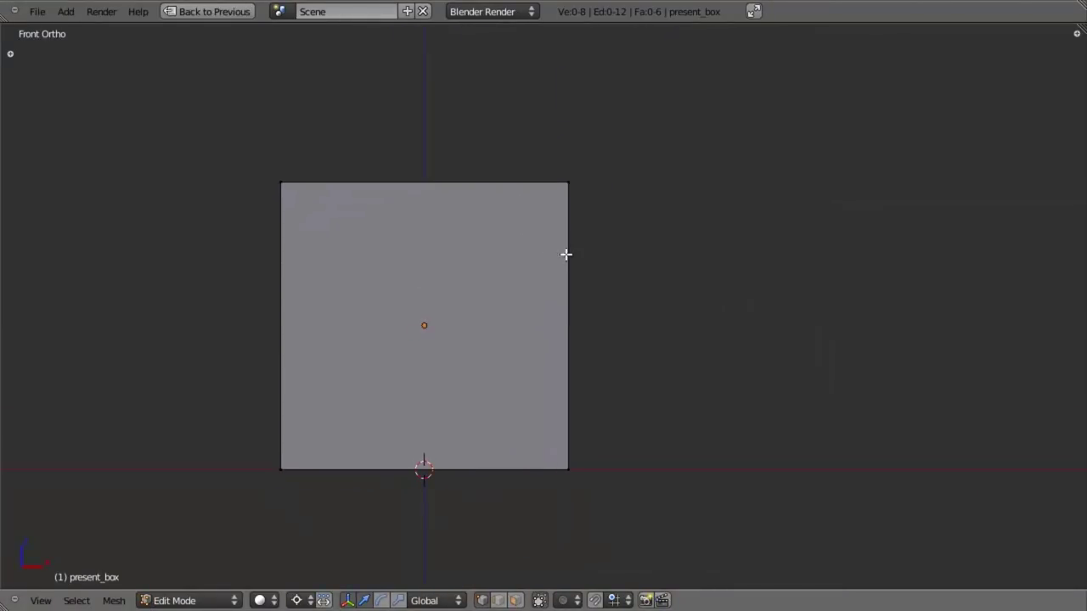
pyautogui.hotkey('ctrl', 'r')
pyautogui.click(572, 375)
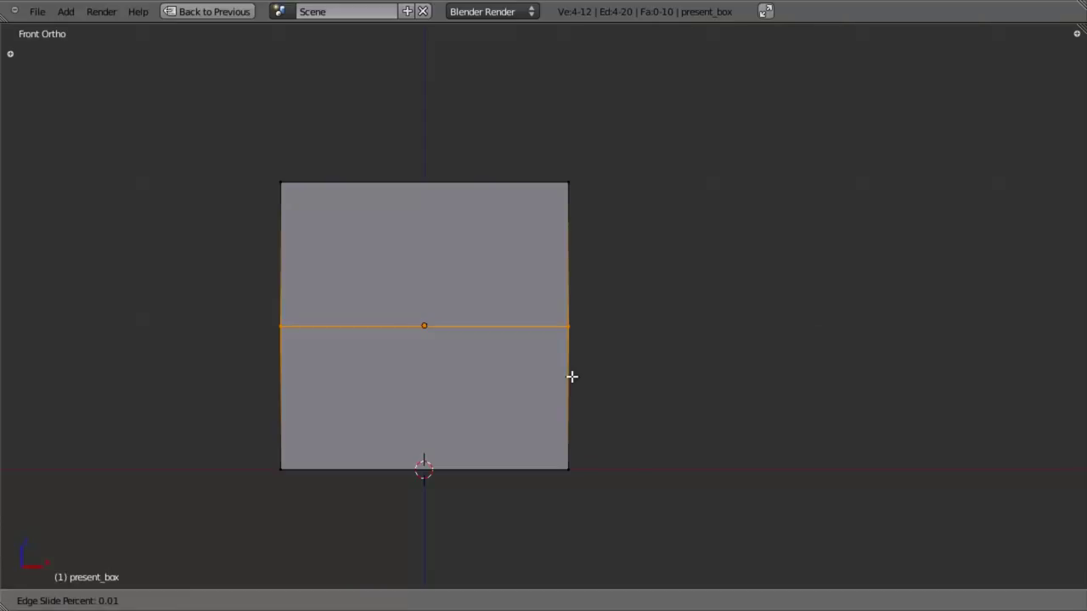
pyautogui.click(579, 298)
pyautogui.scroll(2, 560, 310)
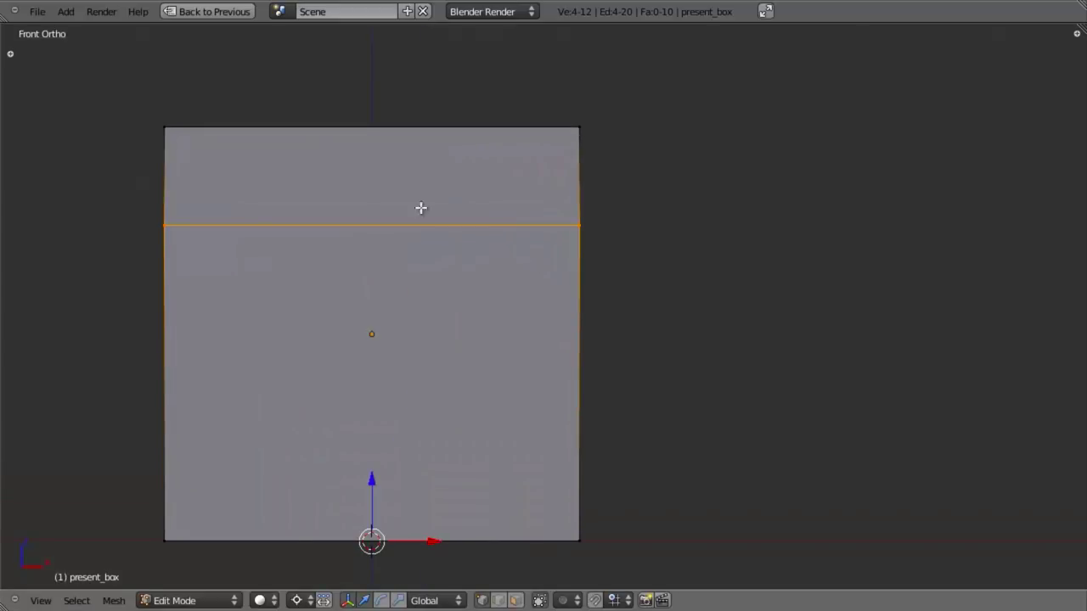
# Select the whole section of the box above the new edge loop and extrude it in place to form the lid
pyautogui.press('z')
pyautogui.keyDown('shift'); pyautogui.moveTo(242, 150); pyautogui.dragTo(266, 191, button='middle'); pyautogui.keyUp('shift')
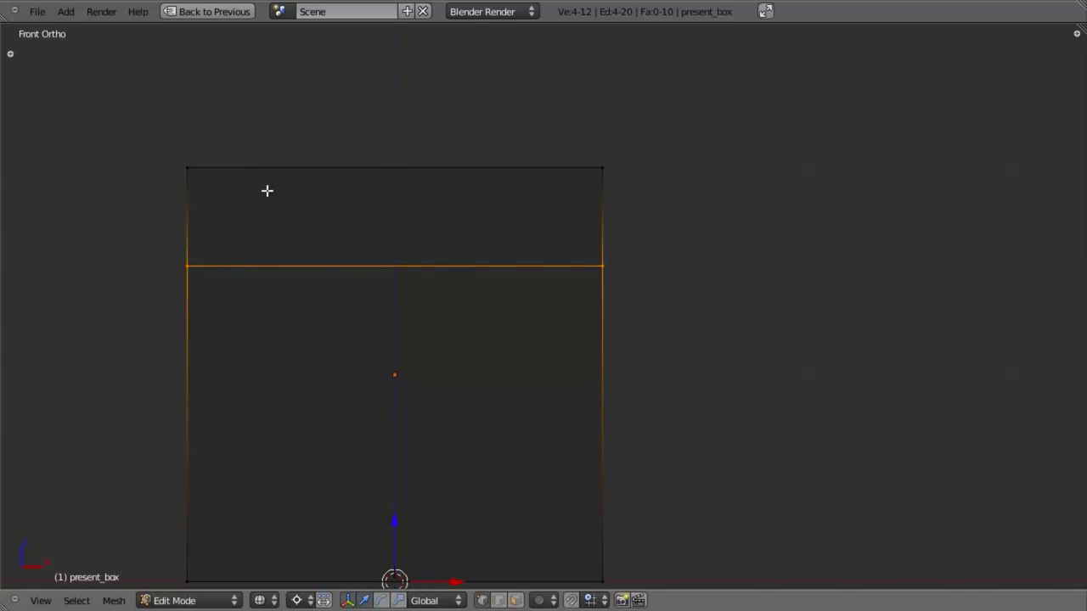
pyautogui.moveTo(782, 114)
pyautogui.keyDown('ctrl'); pyautogui.mouseDown()
pyautogui.moveTo(511, 328)
pyautogui.moveTo(109, 77)
pyautogui.moveTo(649, 83)
pyautogui.mouseUp(); pyautogui.keyUp('ctrl')
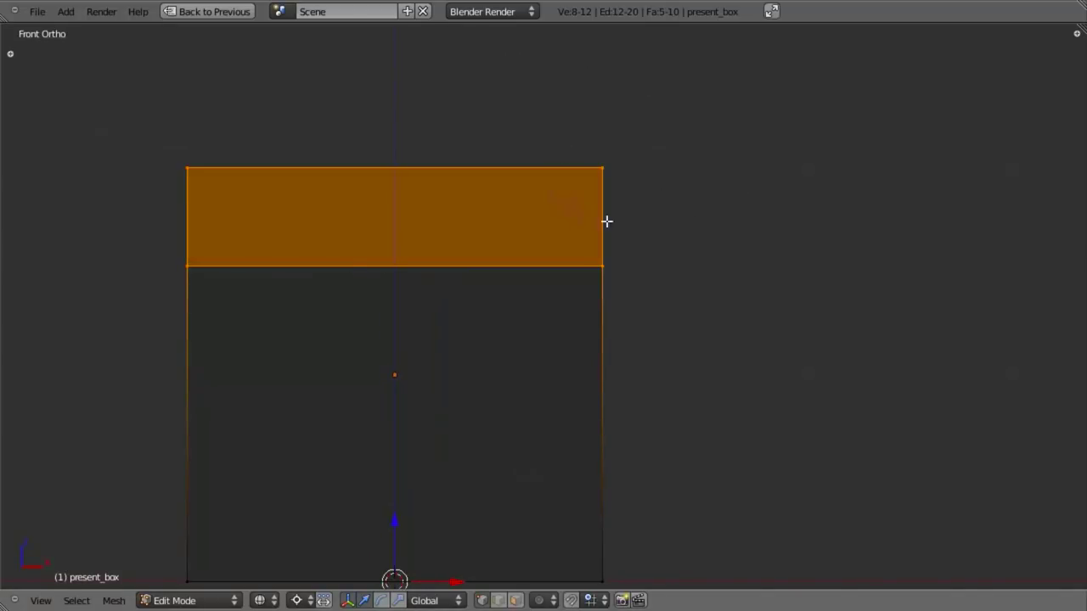
pyautogui.keyDown('shift'); pyautogui.moveTo(701, 221); pyautogui.dragTo(746, 237, button='middle'); pyautogui.keyUp('shift')
pyautogui.press('e')
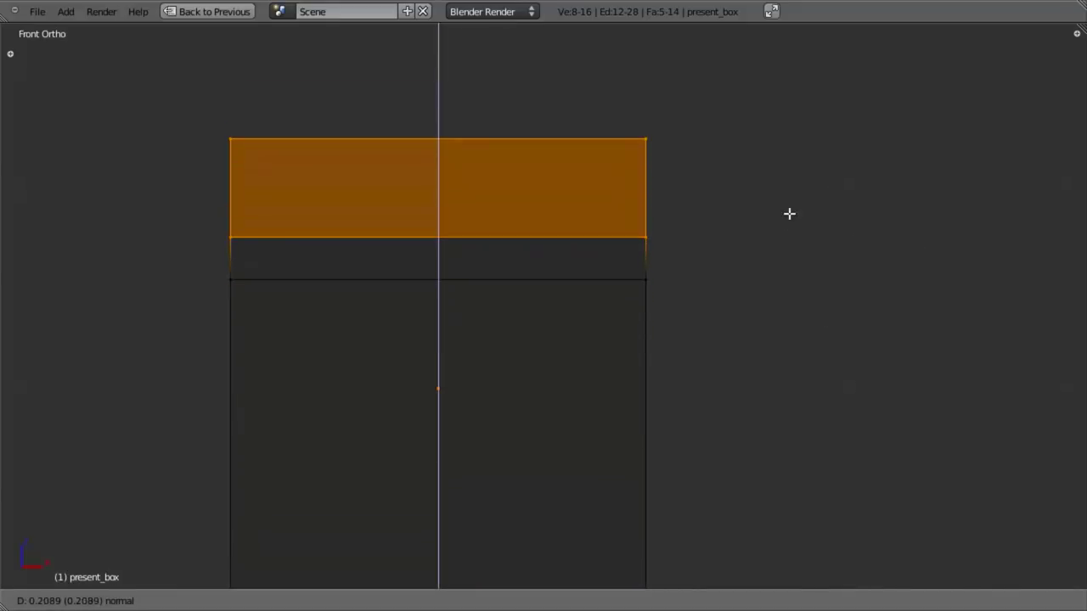
pyautogui.click(704, 246)
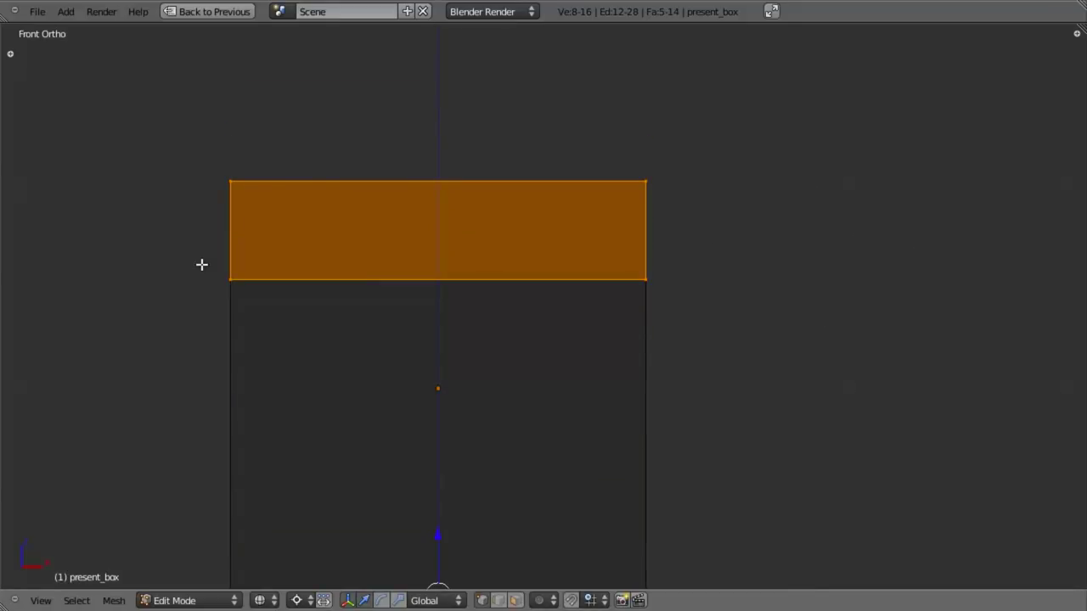
pyautogui.press('g')
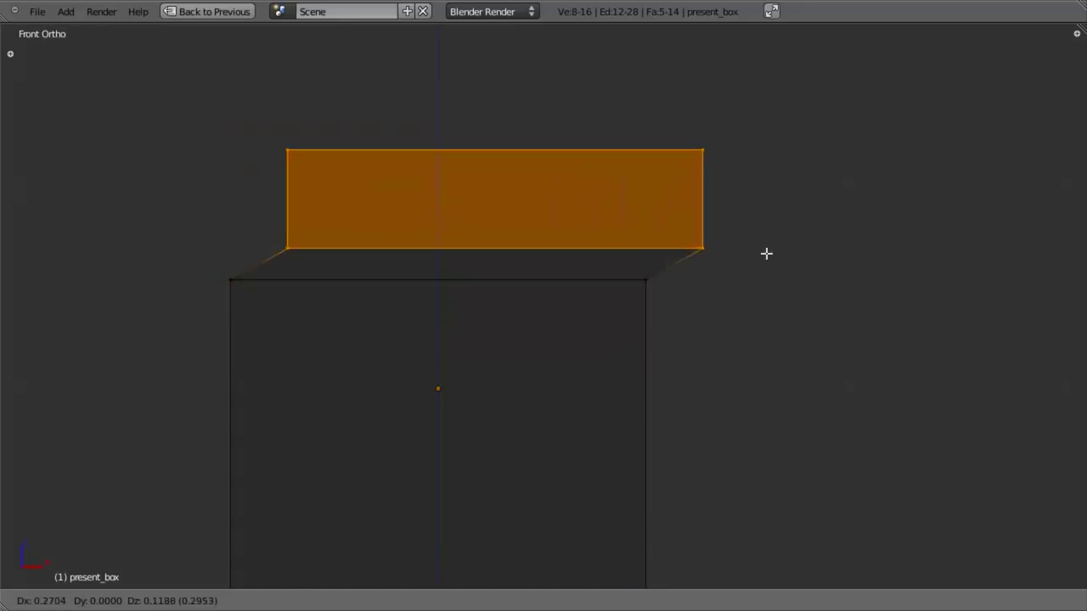
pyautogui.rightClick(710, 240)
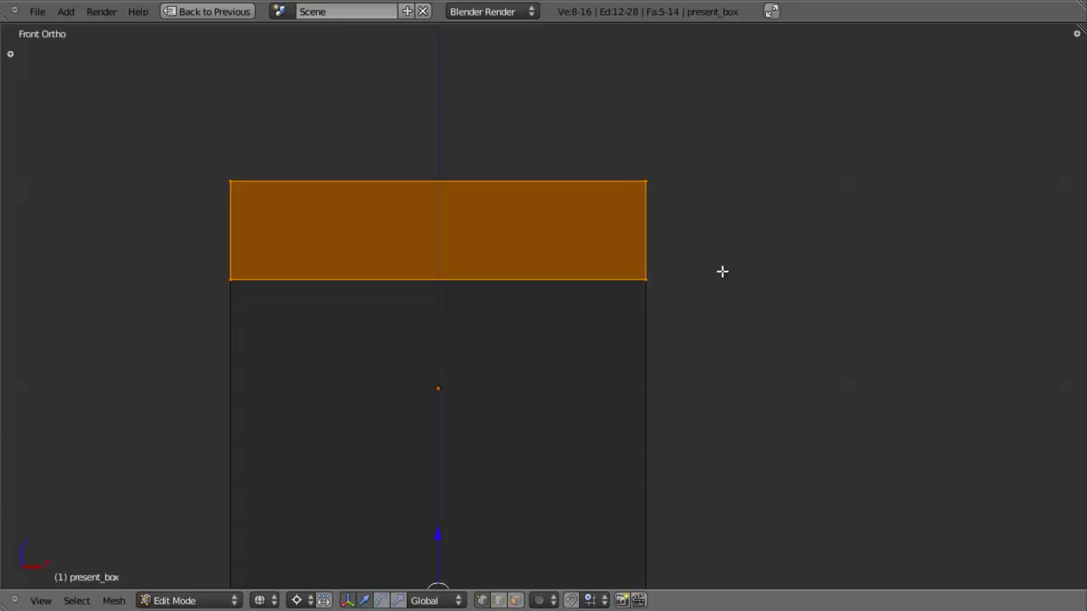
# Scale the lid section outward in X and Y only, excluding Z, to about 2.11 units wide
pyautogui.press('s')
pyautogui.hotkey('shift', 'z')
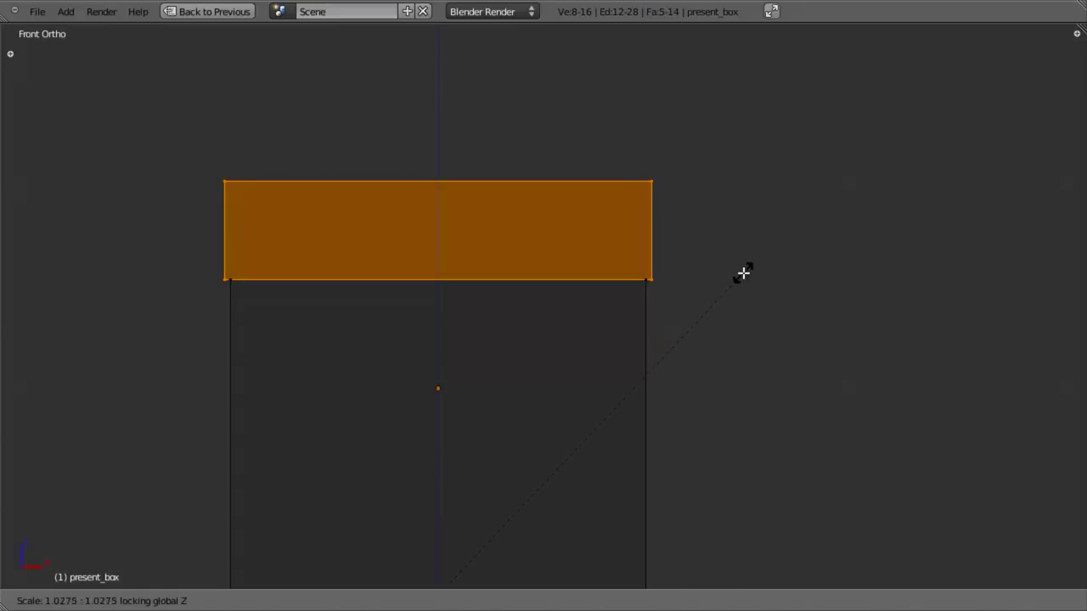
pyautogui.click(754, 269)
pyautogui.scroll(-5, 467, 289)
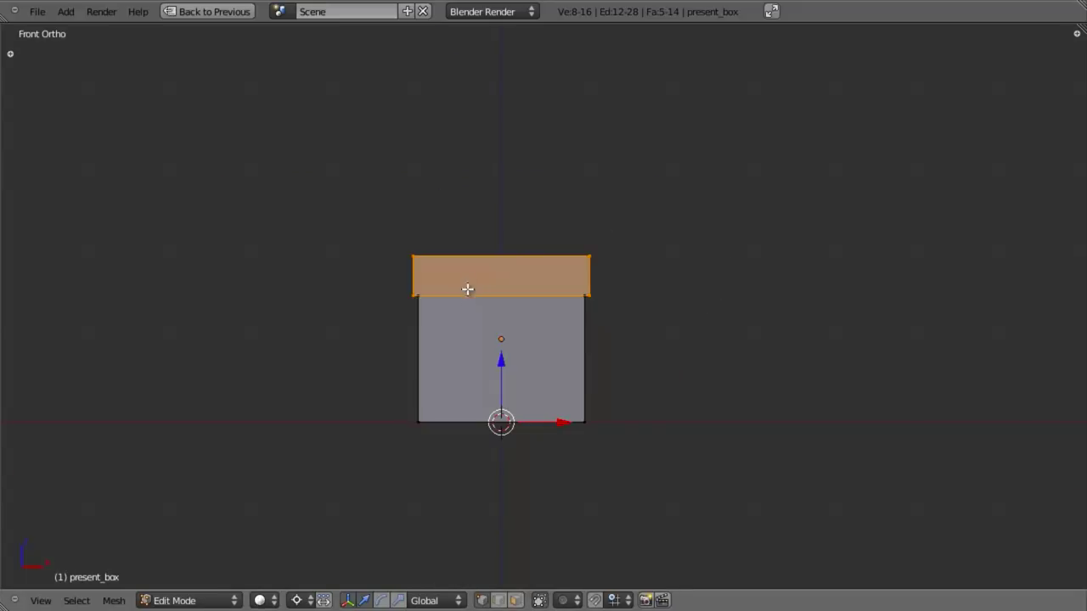
# Return present_box to Object Mode and turn off the grid floor in the 3D view's display settings
pyautogui.moveTo(467, 289); pyautogui.dragTo(538, 229, button='middle')
pyautogui.press('Tab')
pyautogui.press('n')
pyautogui.scroll(-5, 993, 442)
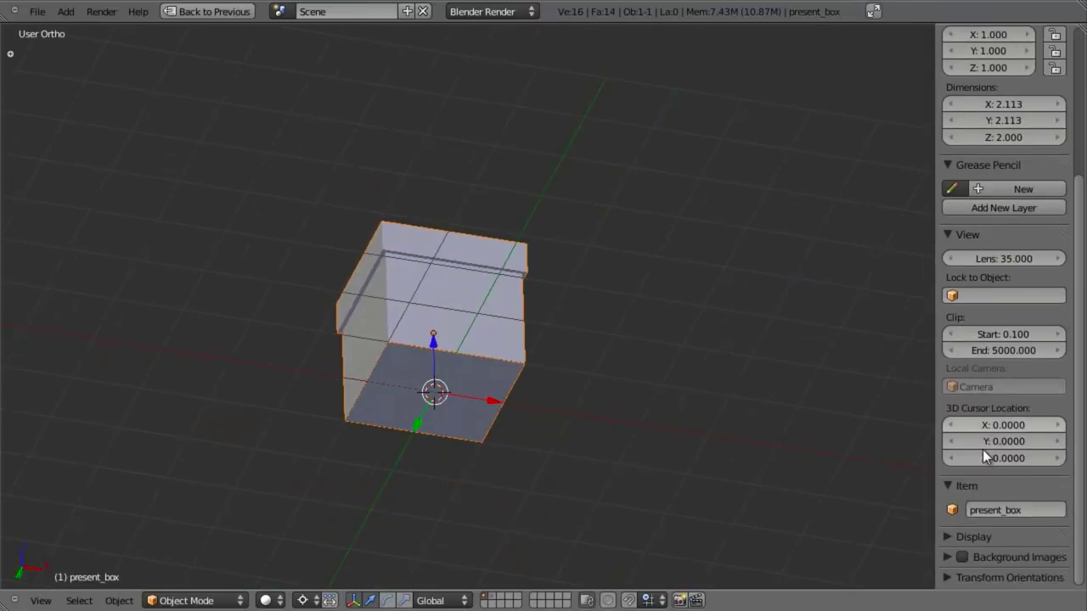
pyautogui.click(946, 537)
pyautogui.scroll(-6, 946, 537)
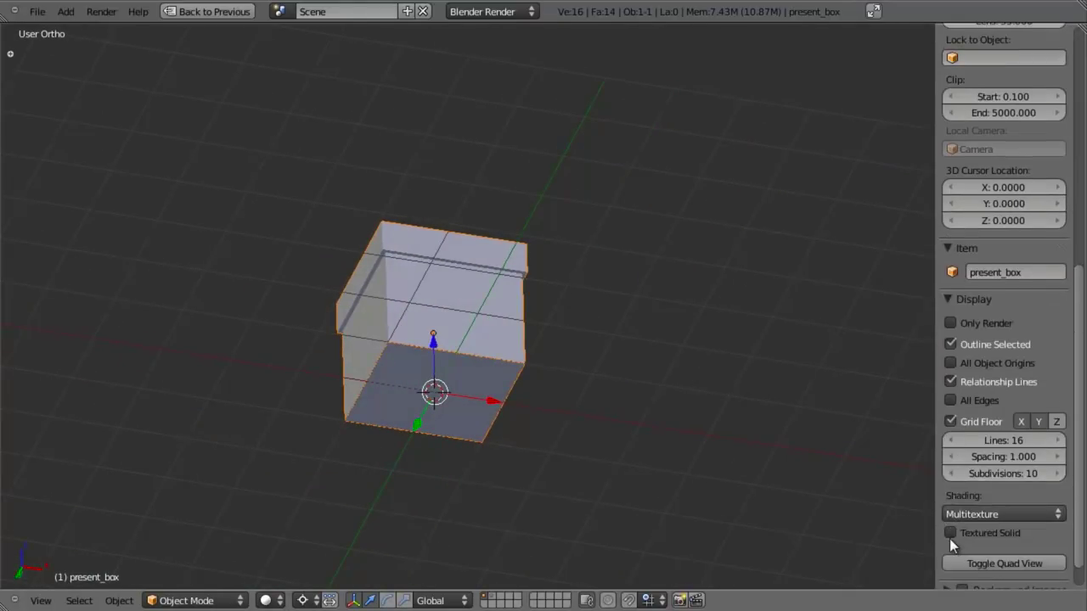
pyautogui.click(950, 421)
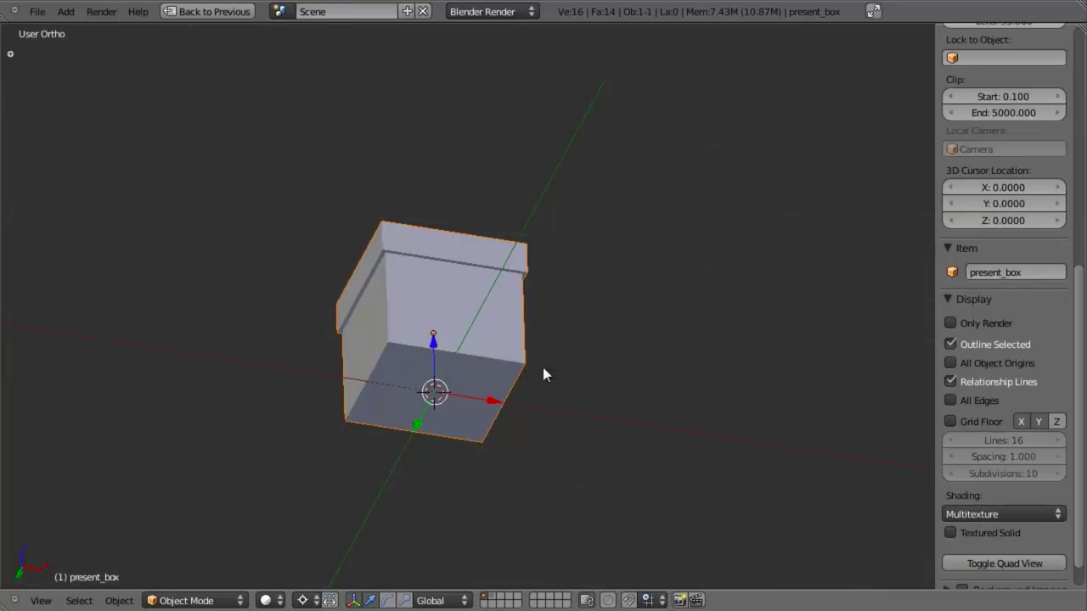
pyautogui.press('n')
# Check the box's underside and lid overhang, and save over the current blend file
pyautogui.moveTo(542, 363); pyautogui.dragTo(498, 376, button='middle')
pyautogui.scroll(3, 561, 366)
pyautogui.moveTo(561, 365); pyautogui.dragTo(612, 281, button='middle')
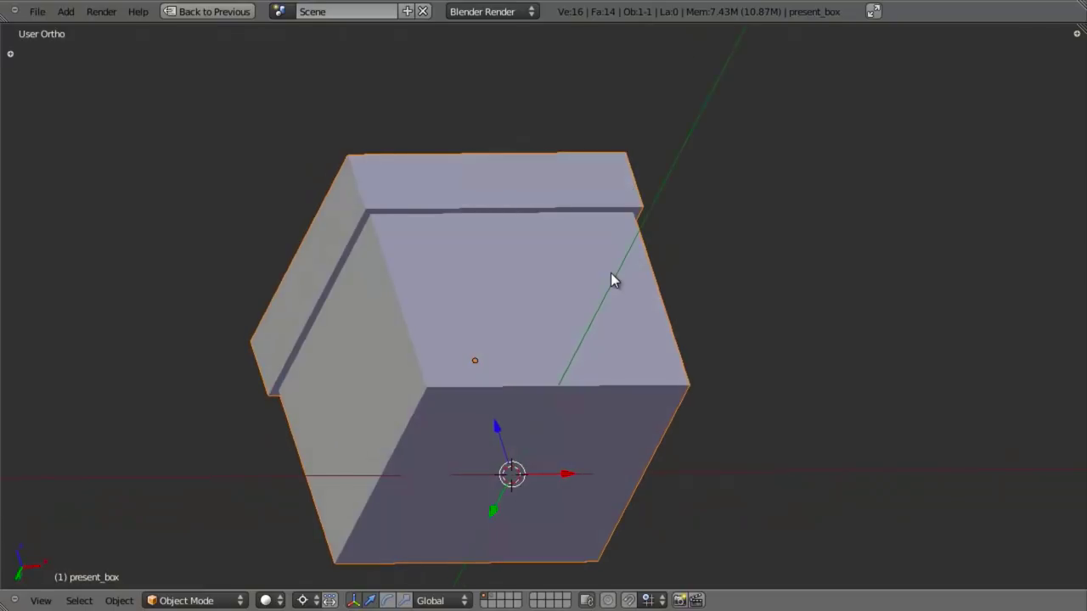
pyautogui.hotkey('ctrl', 's')
pyautogui.click(611, 273)
# Add a Subdivision Surface modifier to present_box with View subdivisions of 2, and deselect all of its mesh
pyautogui.press('KP_1')
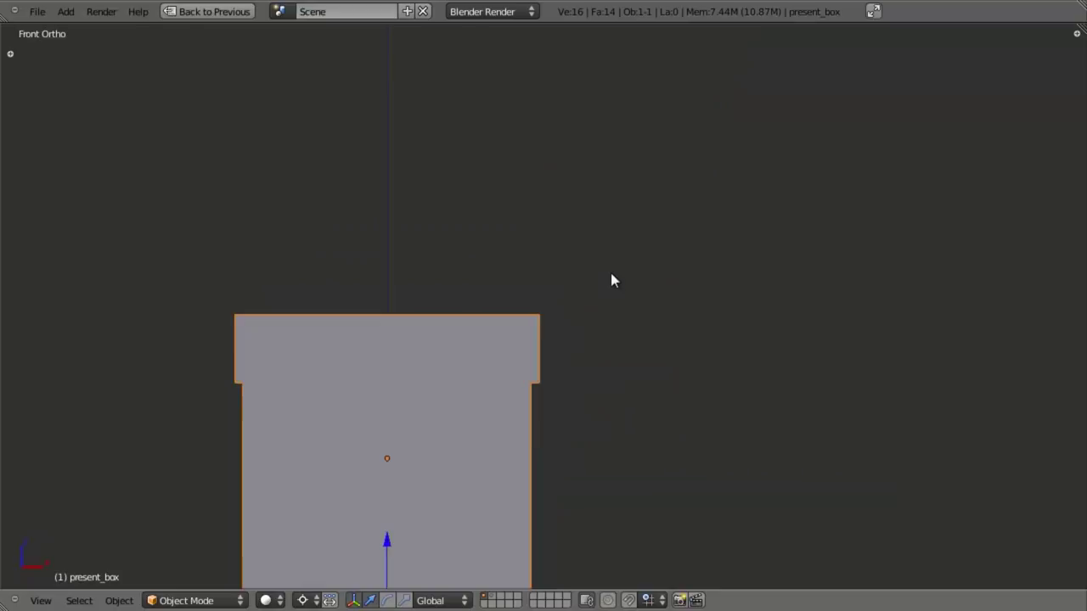
pyautogui.press('Tab')
pyautogui.keyDown('shift'); pyautogui.scroll(-3, 607, 264); pyautogui.keyUp('shift')
pyautogui.hotkey('ctrl', 'Up')
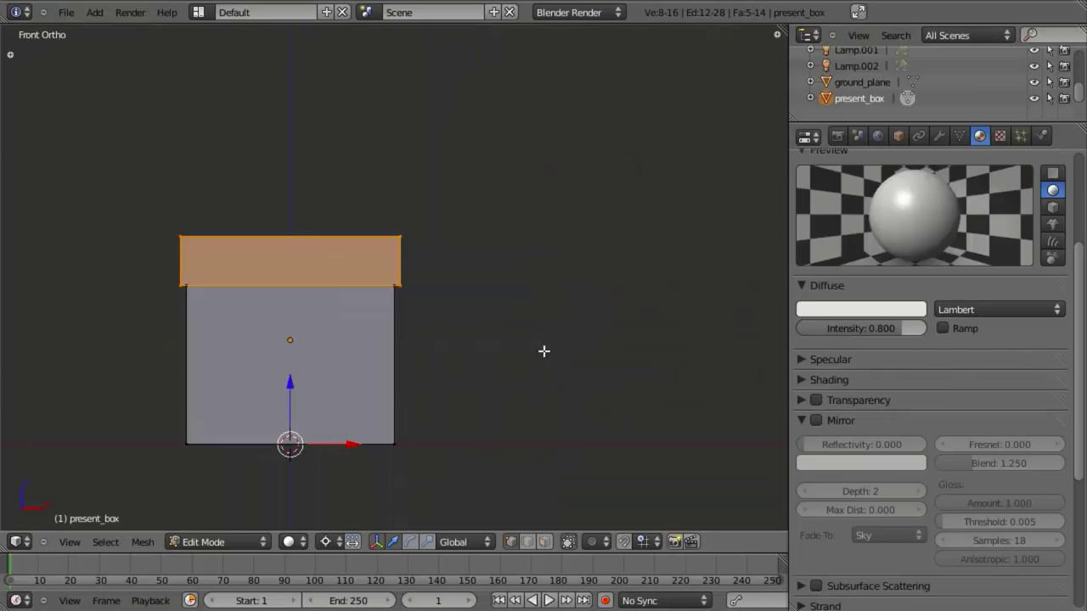
pyautogui.keyDown('shift'); pyautogui.moveTo(544, 351); pyautogui.dragTo(611, 360, button='middle'); pyautogui.keyUp('shift')
pyautogui.click(939, 136)
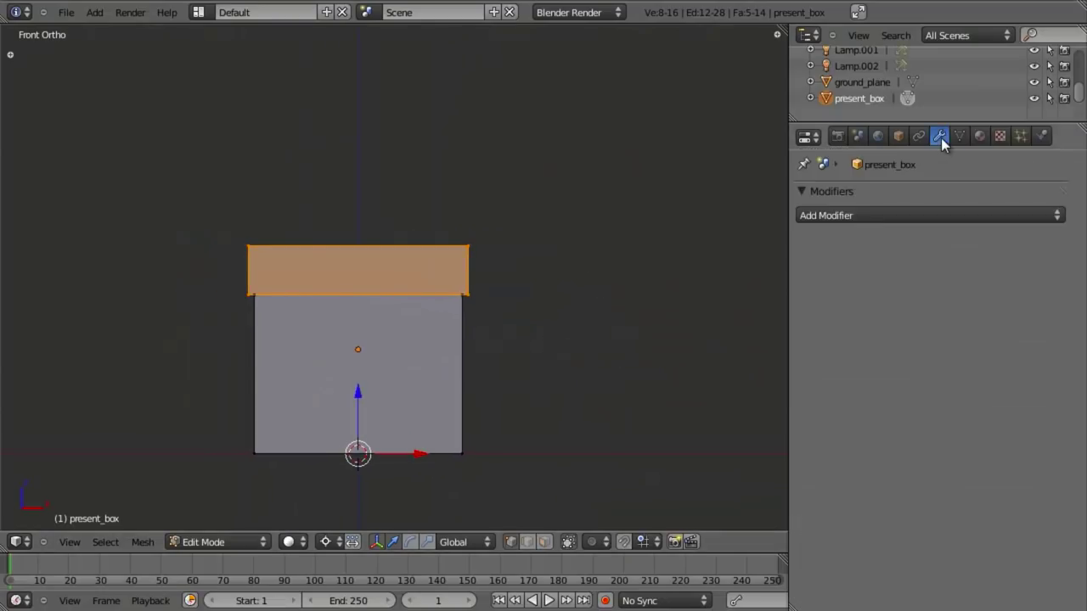
pyautogui.click(850, 215)
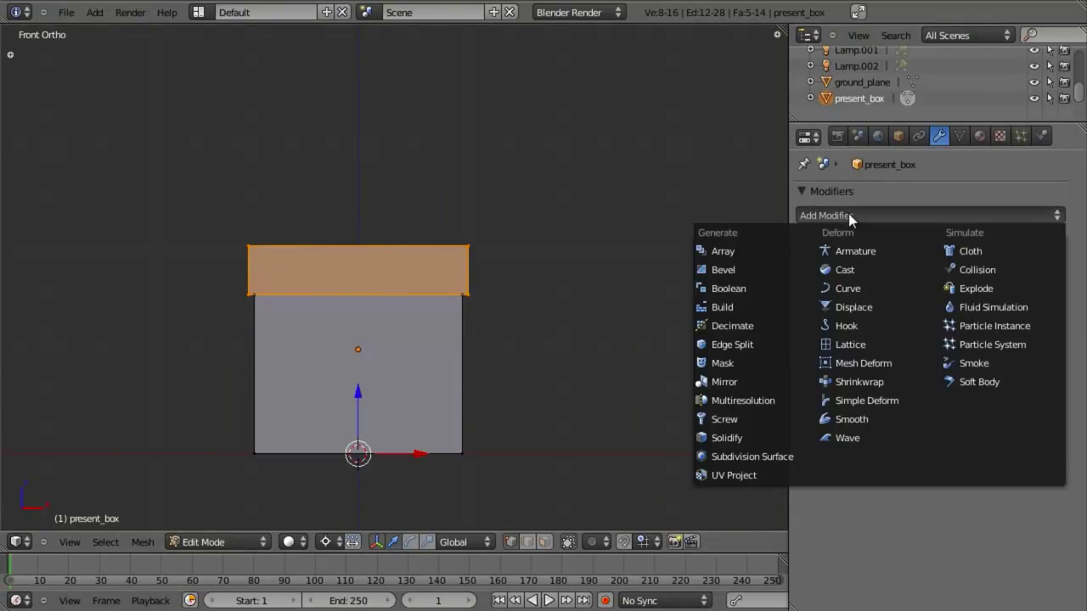
pyautogui.click(794, 457)
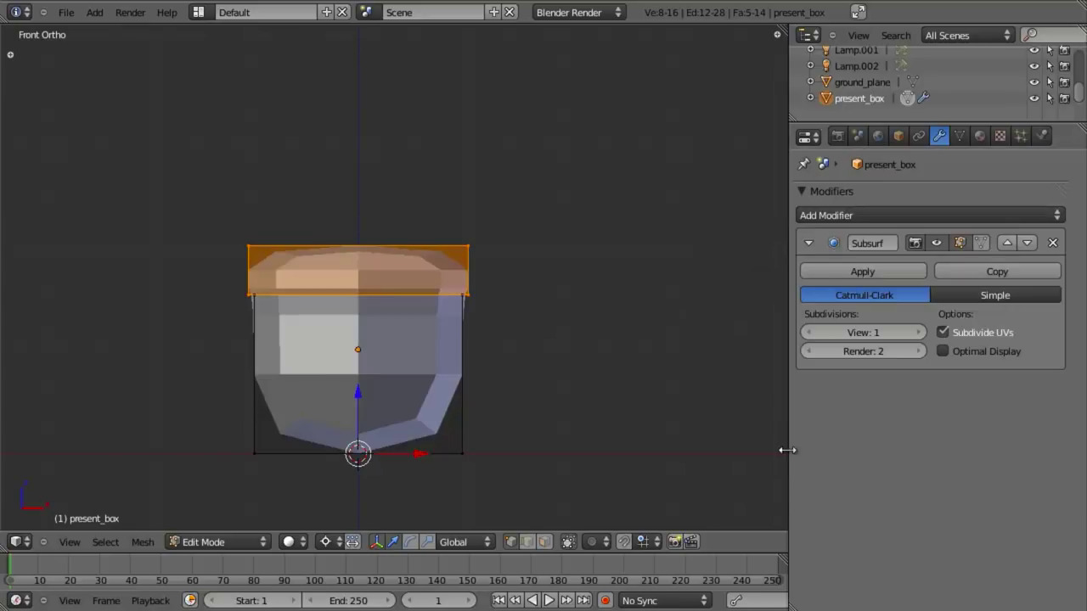
pyautogui.click(920, 332)
pyautogui.press('a')
pyautogui.scroll(3, 302, 337)
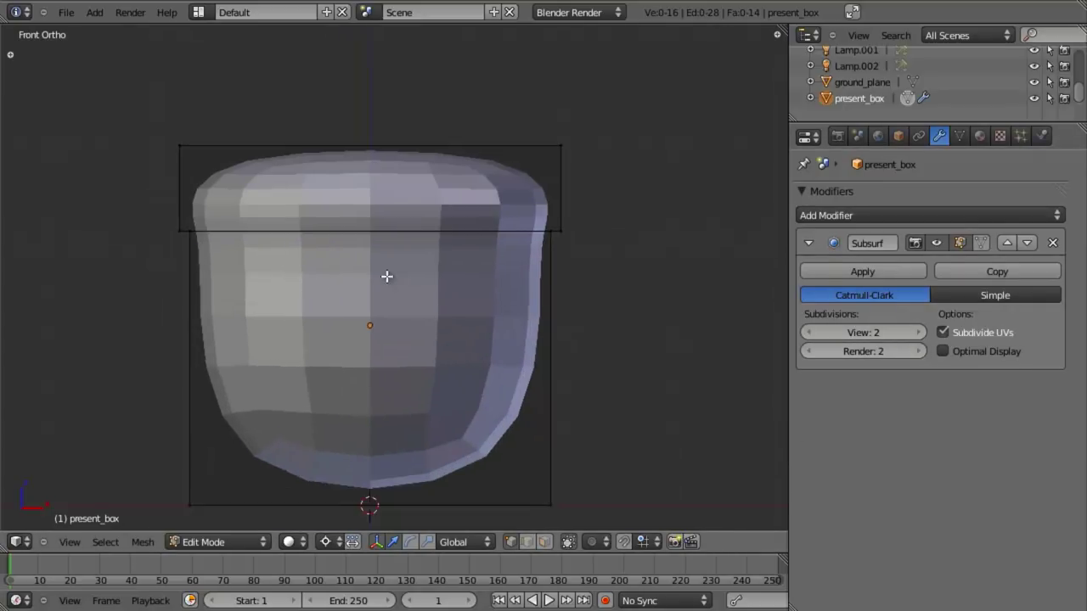
# Add a horizontal edge loop around the box body and slide it up to just below the lid
pyautogui.moveTo(386, 276); pyautogui.dragTo(314, 283, button='middle')
pyautogui.press('Tab')
pyautogui.press('KP_1')
pyautogui.hotkey('ctrl', 'Up')
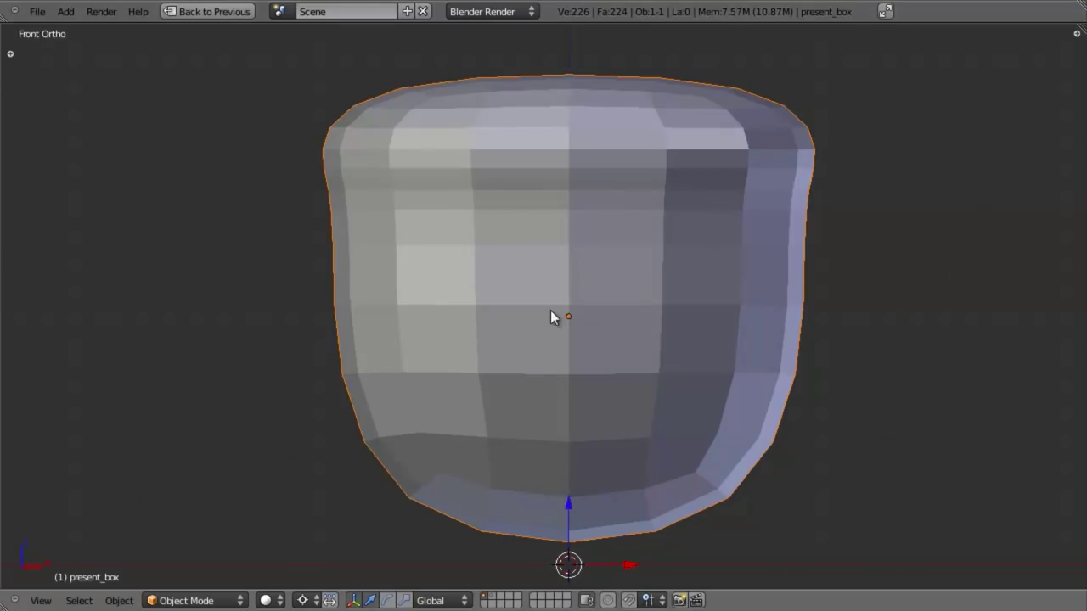
pyautogui.press('Tab')
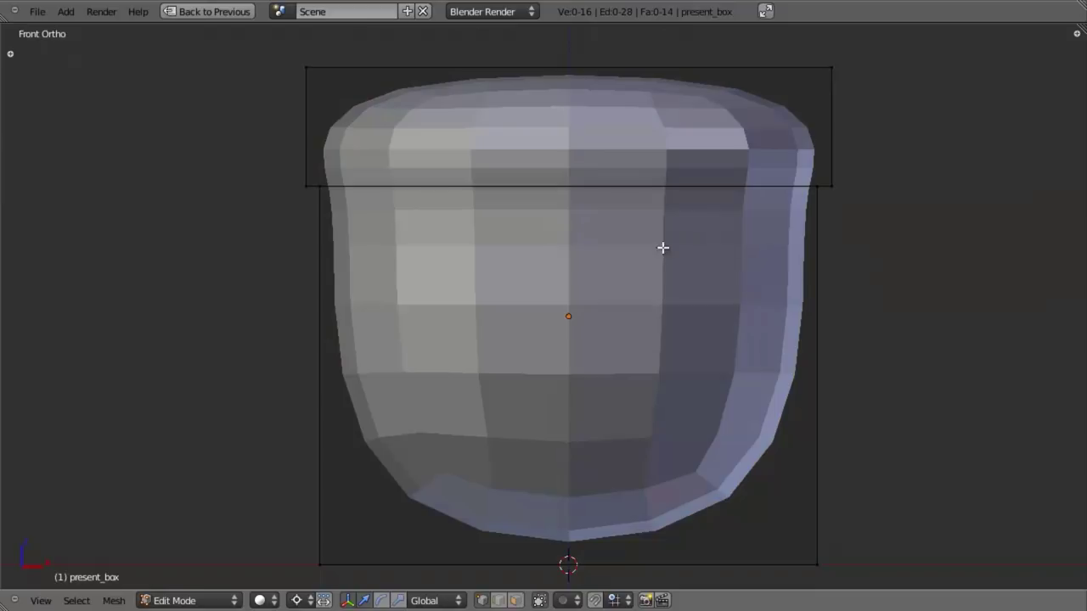
pyautogui.moveTo(519, 323); pyautogui.dragTo(530, 275, button='middle')
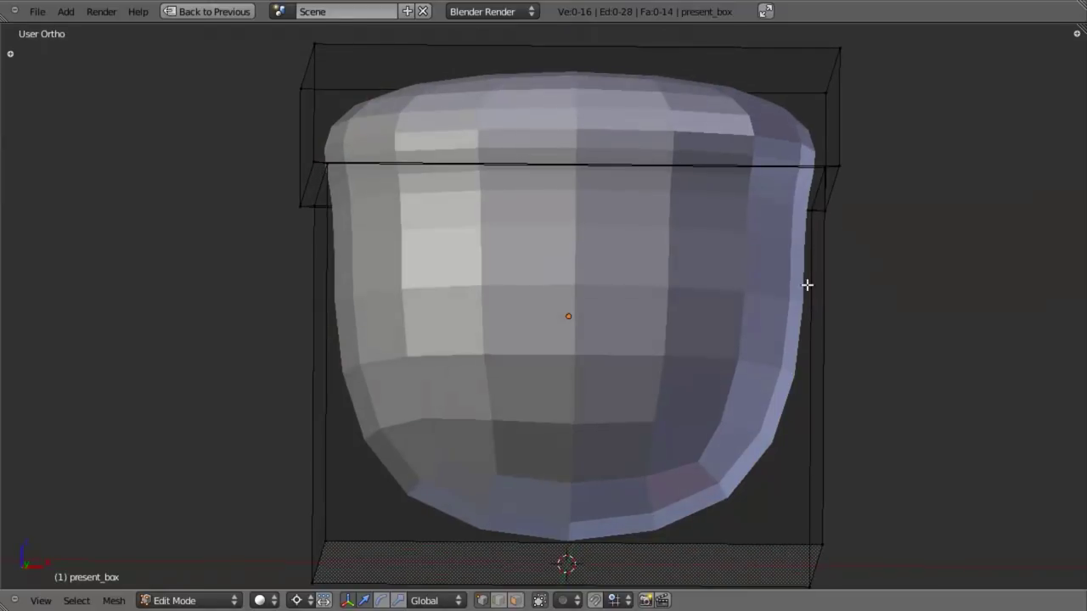
pyautogui.hotkey('ctrl', 'r')
pyautogui.click(837, 419)
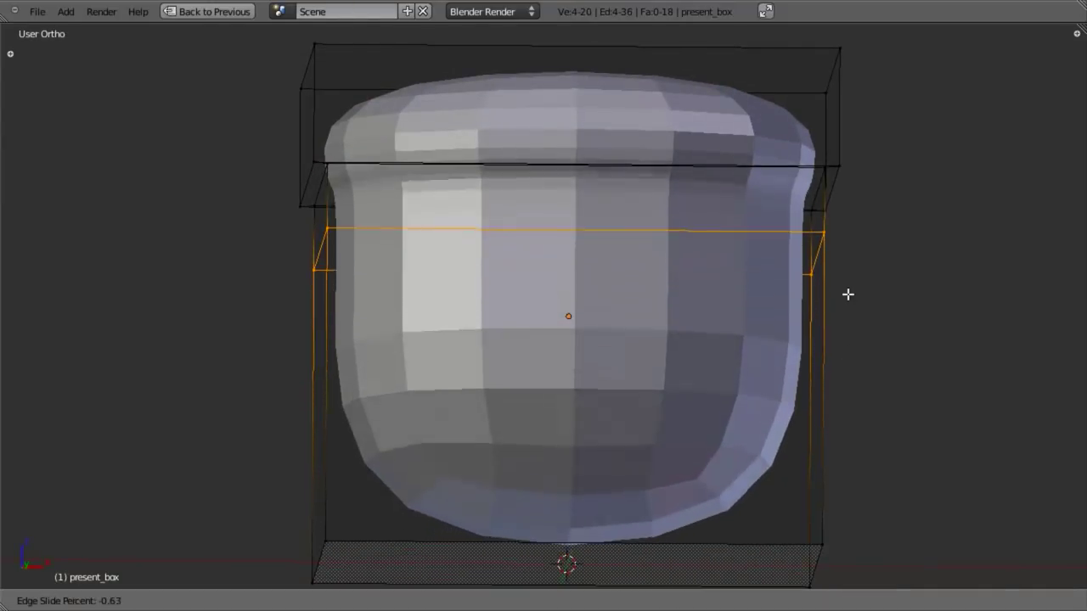
pyautogui.click(853, 243)
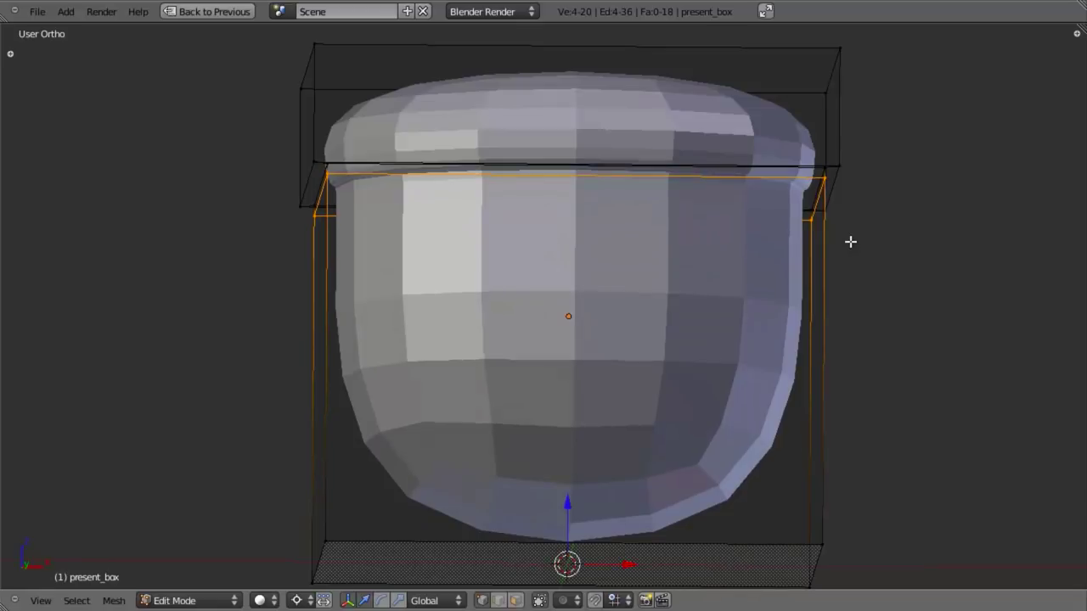
# Select the edge loop where the body meets the lid, extrude it in place, and scale it to about 1.004
pyautogui.press('a')
pyautogui.keyDown('alt'); pyautogui.rightClick(348, 167); pyautogui.keyUp('alt')
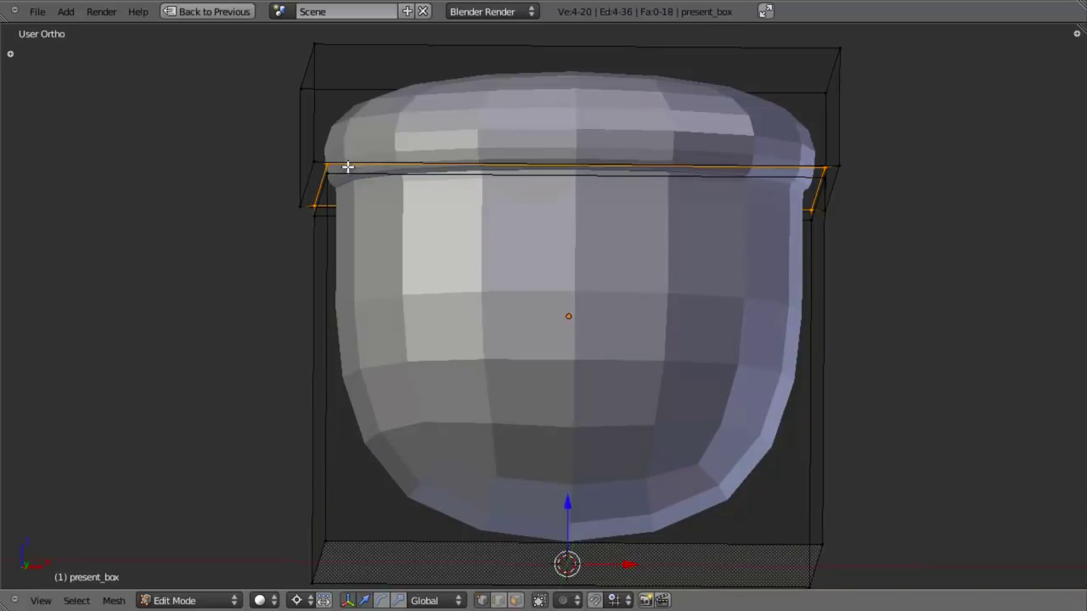
pyautogui.press('e')
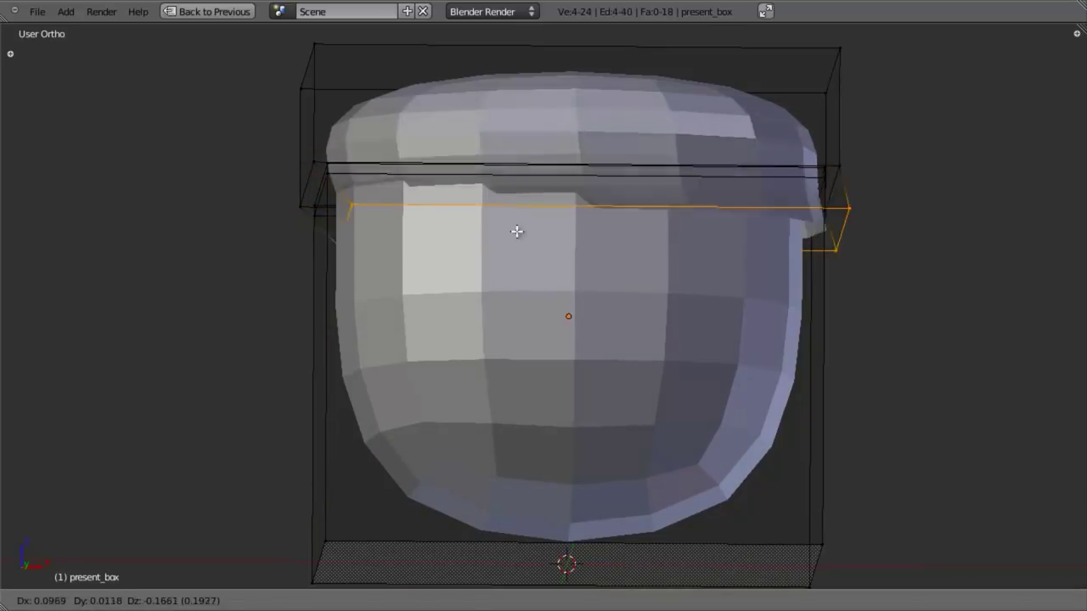
pyautogui.rightClick(510, 223)
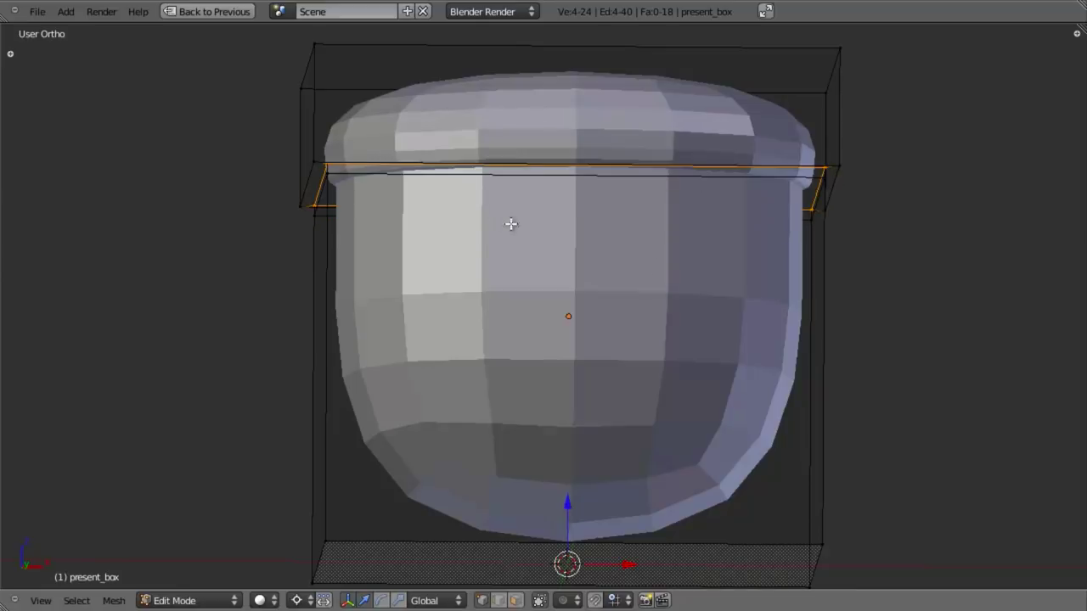
pyautogui.press('s')
pyautogui.rightClick(747, 300)
pyautogui.press('s')
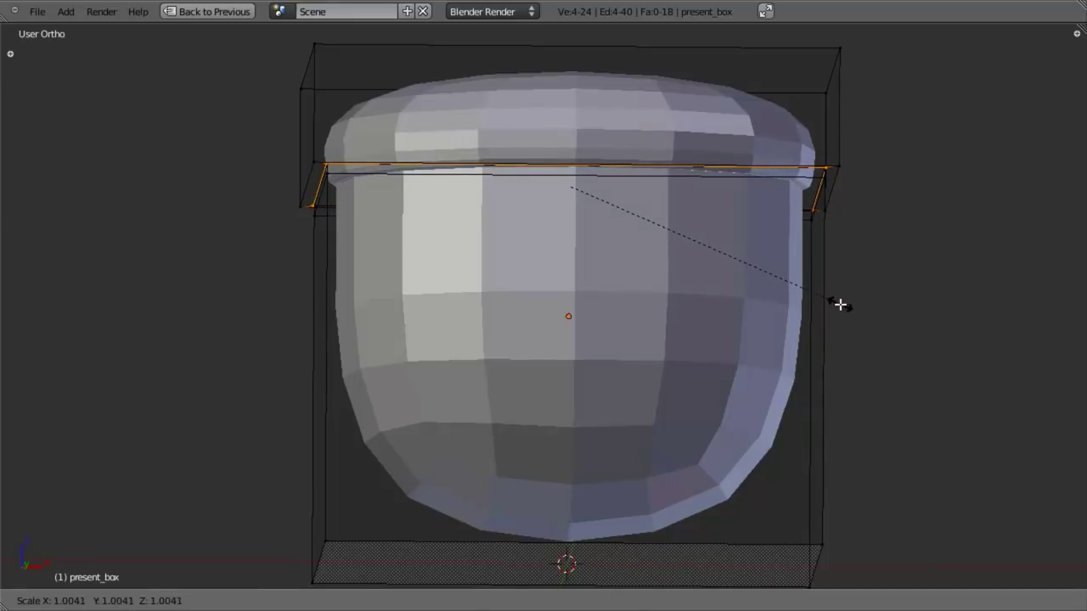
pyautogui.click(840, 306)
# Examine the smoothed box and its lid joint from several angles, both in Object Mode and Edit Mode
pyautogui.moveTo(581, 305); pyautogui.dragTo(565, 401, button='middle')
pyautogui.press('Tab')
pyautogui.scroll(-6, 640, 261)
pyautogui.scroll(6, 560, 374)
pyautogui.moveTo(556, 361); pyautogui.dragTo(514, 293, button='middle')
pyautogui.press('Tab')
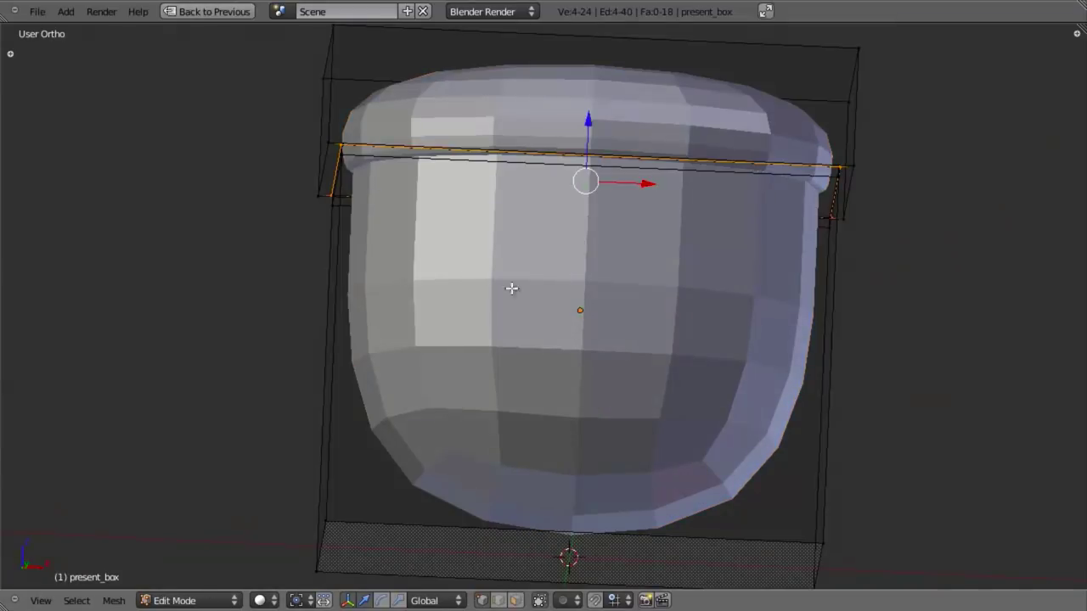
pyautogui.scroll(-3, 512, 331)
pyautogui.scroll(3, 522, 297)
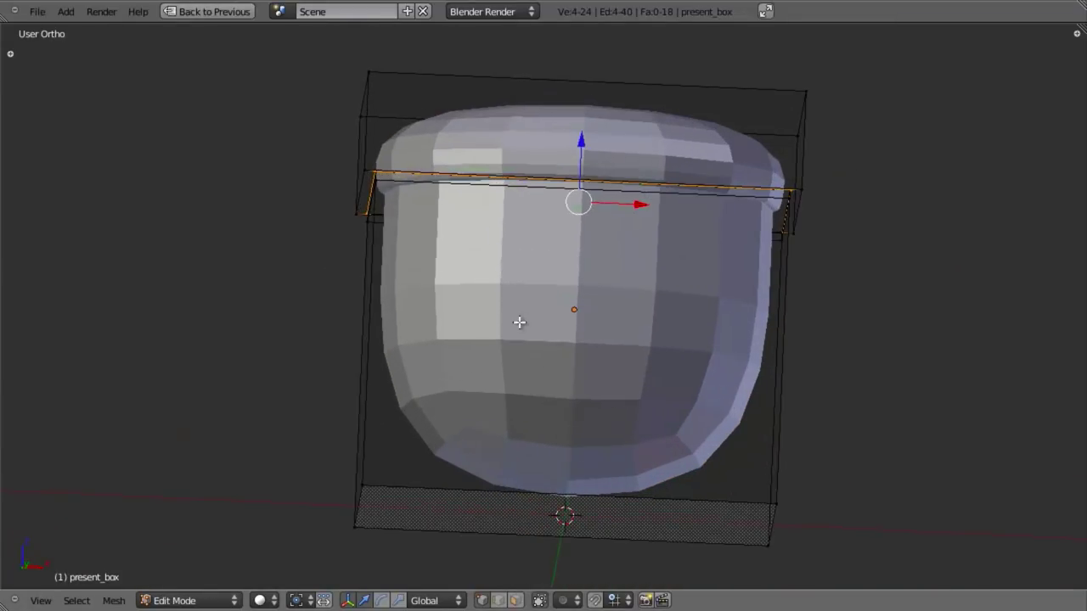
# Add a horizontal edge loop around the box body and slide it down close to the bottom edge
pyautogui.moveTo(520, 323); pyautogui.dragTo(501, 339, button='middle')
pyautogui.press('a')
pyautogui.hotkey('ctrl', 'r')
pyautogui.click(377, 246)
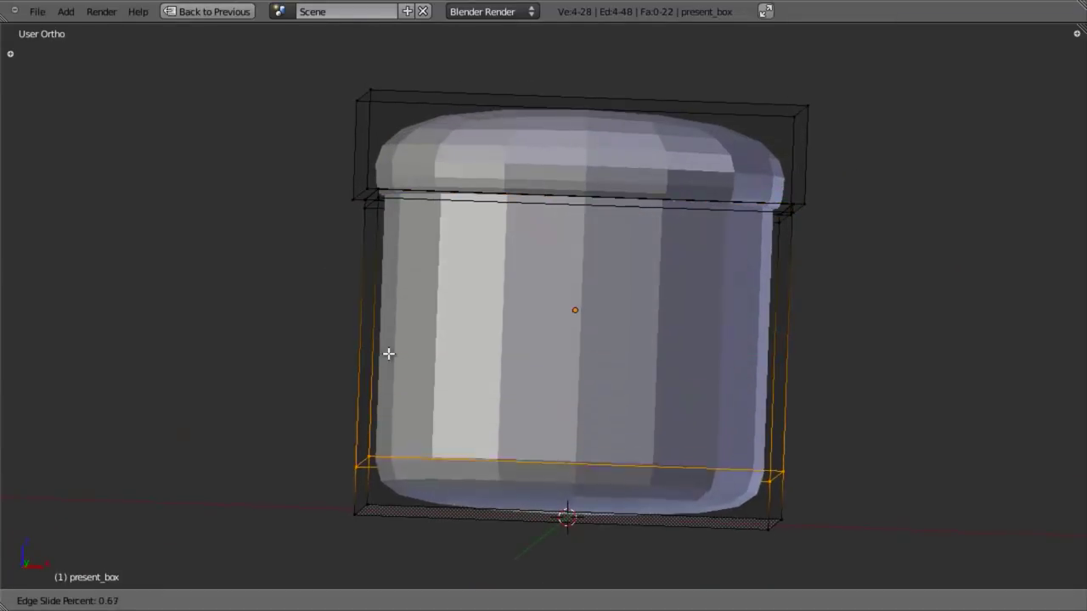
pyautogui.click(389, 397)
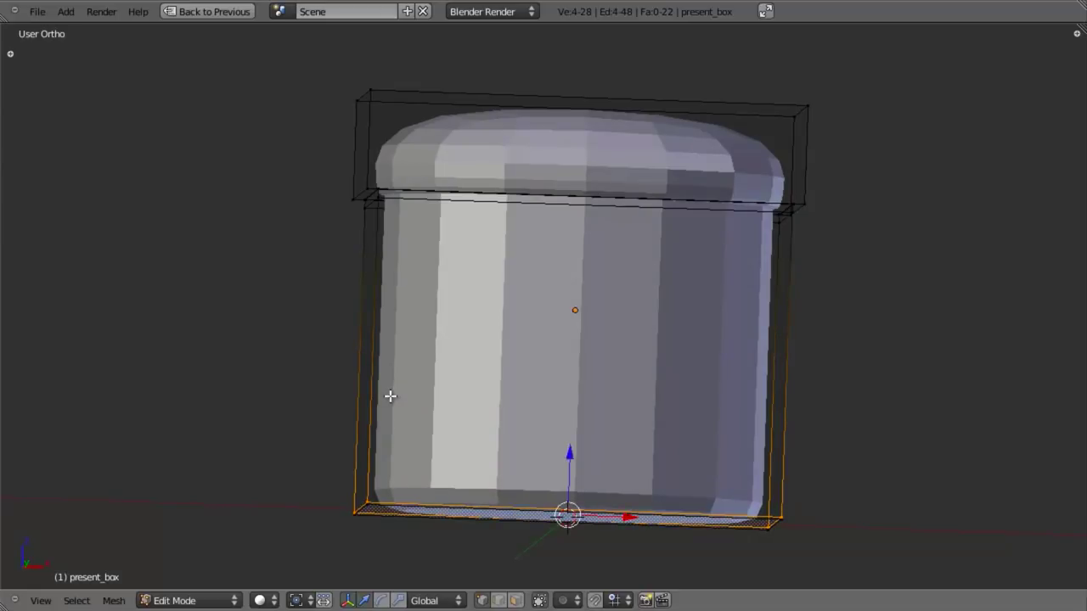
# Add a horizontal edge loop around the lid and slide it up to about -0.95, close to the lid's top edge
pyautogui.press('a')
pyautogui.hotkey('ctrl', 'r')
pyautogui.click(378, 129)
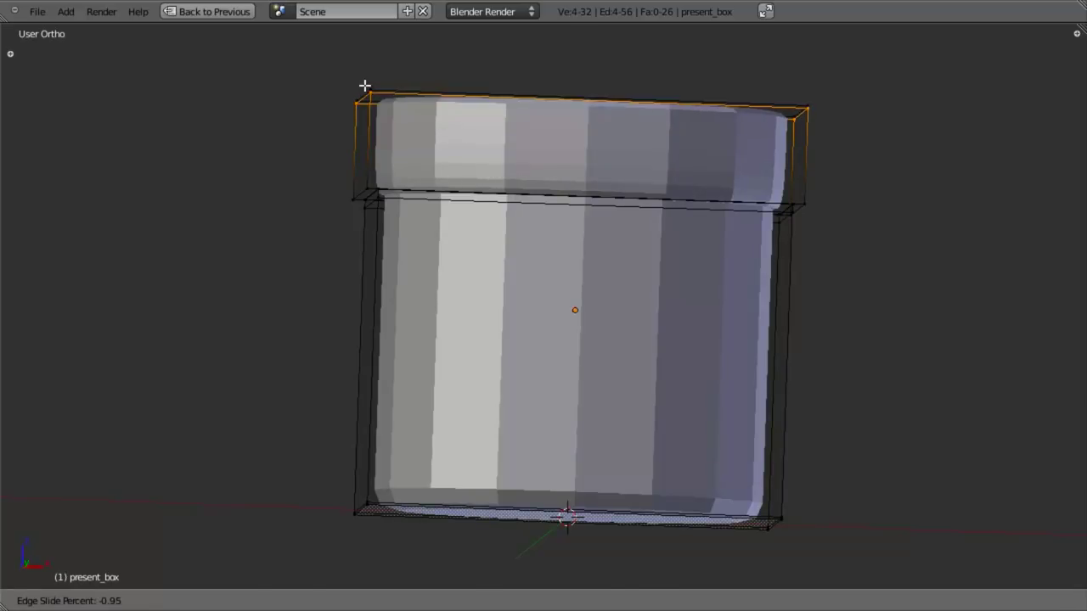
pyautogui.click(365, 85)
pyautogui.press('a')
pyautogui.moveTo(495, 121); pyautogui.dragTo(331, 180, button='middle')
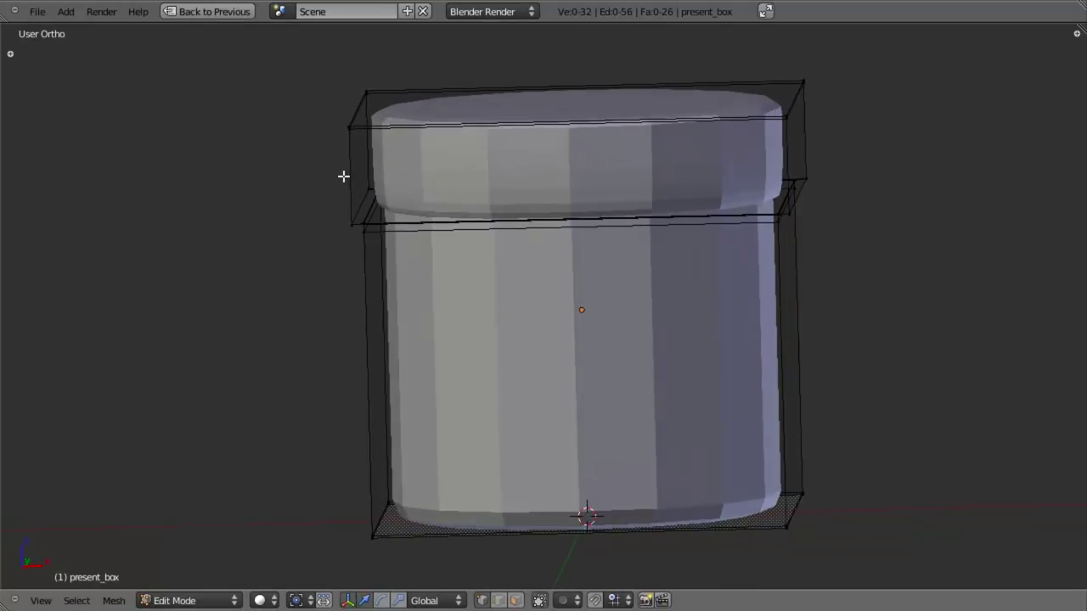
# Add another edge loop around the lid, slide it down close to the lid's lower rim, and deselect everything
pyautogui.hotkey('ctrl', 'r')
pyautogui.click(350, 175)
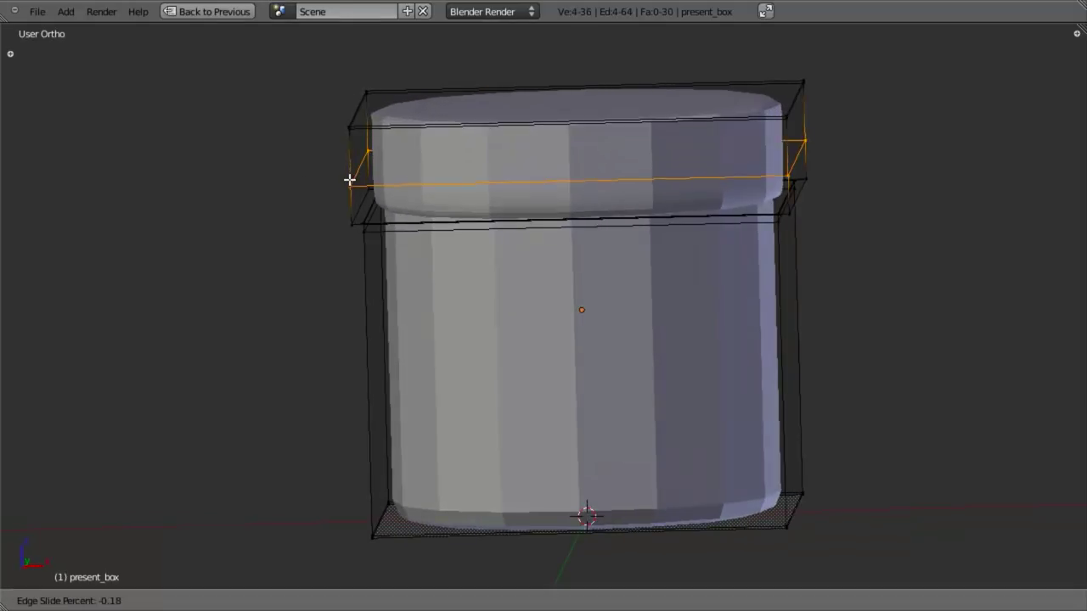
pyautogui.click(384, 212)
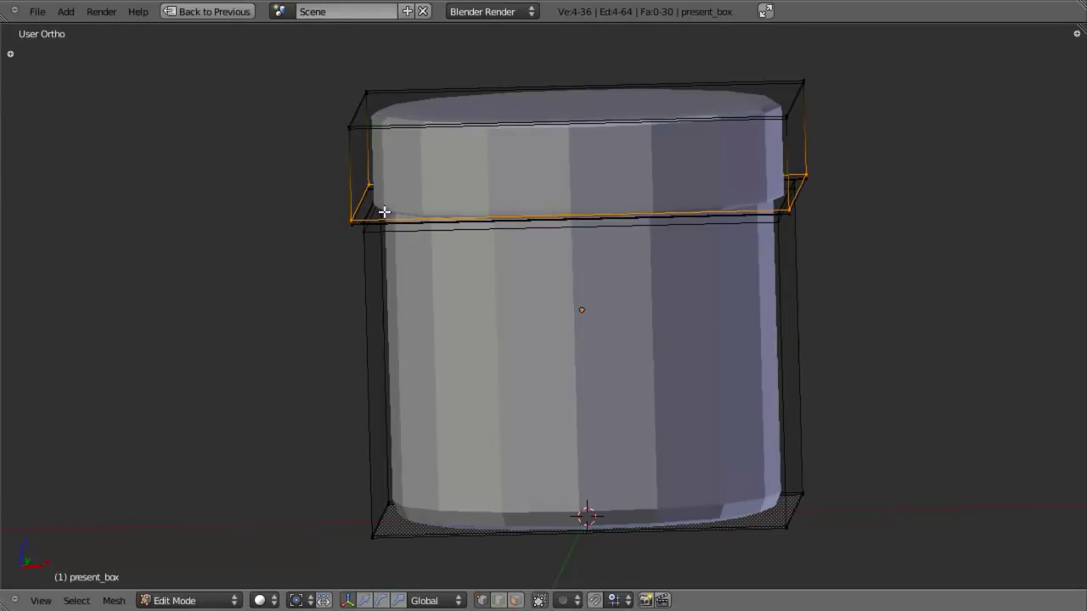
pyautogui.moveTo(384, 212); pyautogui.dragTo(625, 216, button='middle')
pyautogui.press('a')
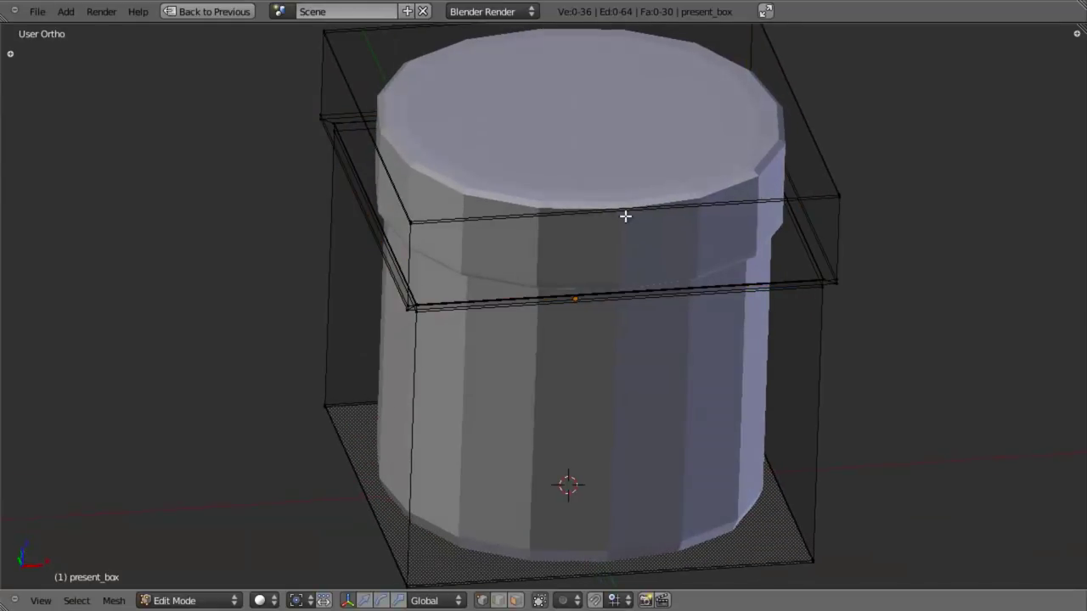
# In top view, add two loop cuts across the lid and scale them by about 2.94 along X towards its sides
pyautogui.press('KP_7')
pyautogui.keyDown('shift'); pyautogui.moveTo(650, 271); pyautogui.dragTo(637, 152, button='middle'); pyautogui.keyUp('shift')
pyautogui.hotkey('ctrl', 'r')
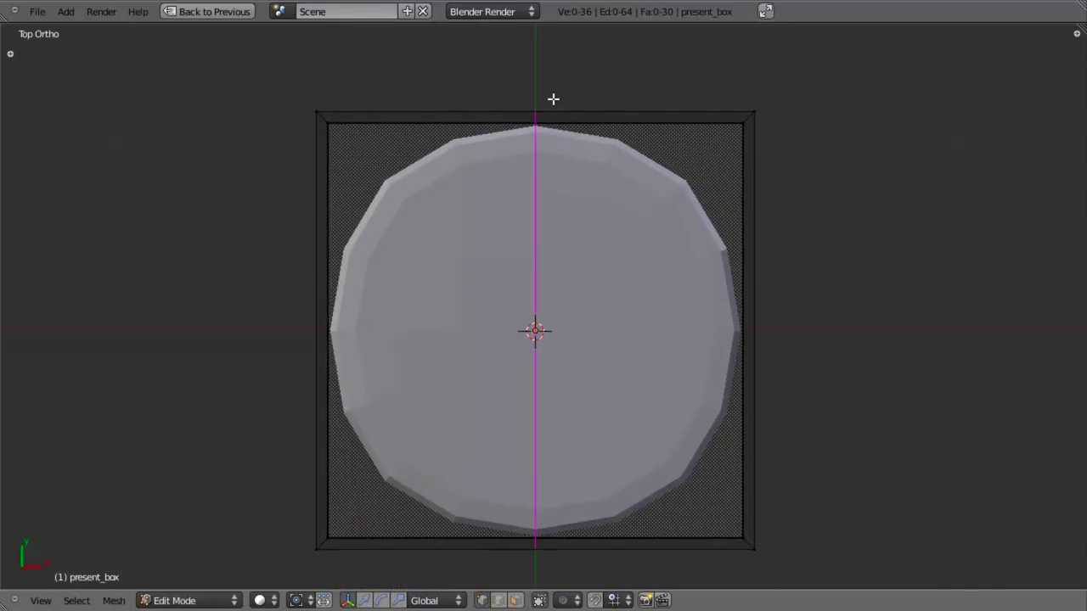
pyautogui.scroll(1, 554, 101)
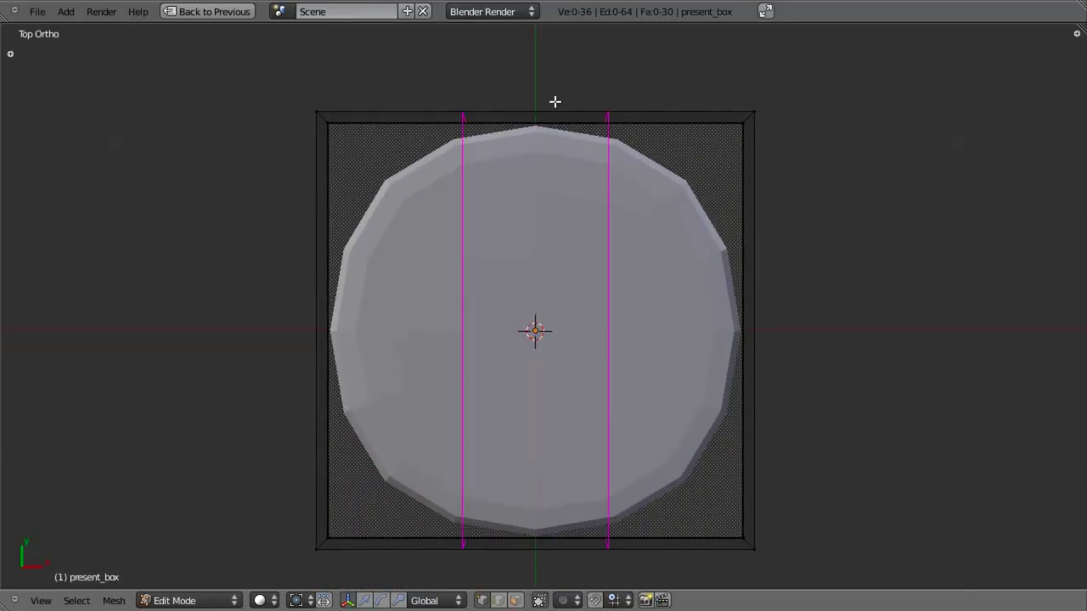
pyautogui.click(555, 101)
pyautogui.rightClick(555, 102)
pyautogui.press('s')
pyautogui.press('x')
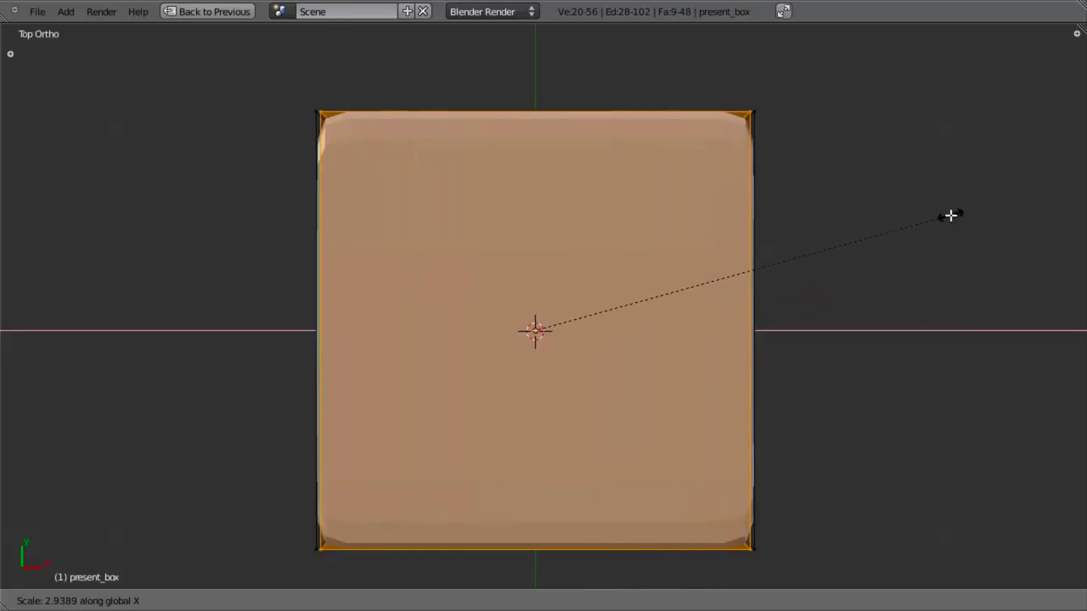
pyautogui.click(949, 216)
# Add two perpendicular loop cuts across the lid and scale them along Y out to its front and back edges
pyautogui.press('Tab')
pyautogui.hotkey('ctrl', 'r')
pyautogui.click(755, 297)
pyautogui.press('s')
pyautogui.press('y')
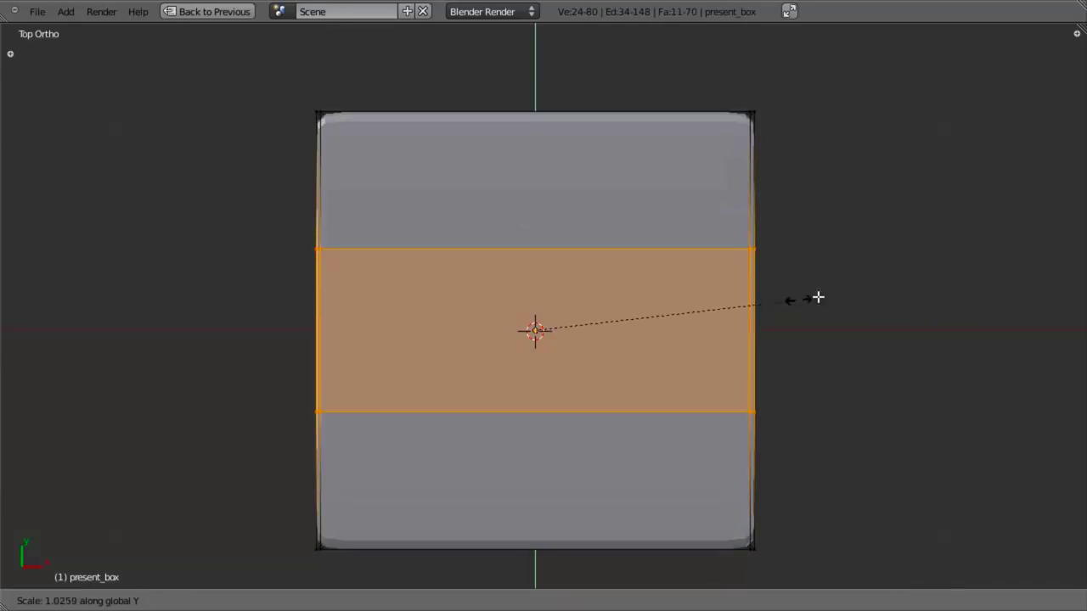
pyautogui.click(136, 204)
pyautogui.moveTo(825, 366); pyautogui.dragTo(686, 302, button='middle')
pyautogui.press('a')
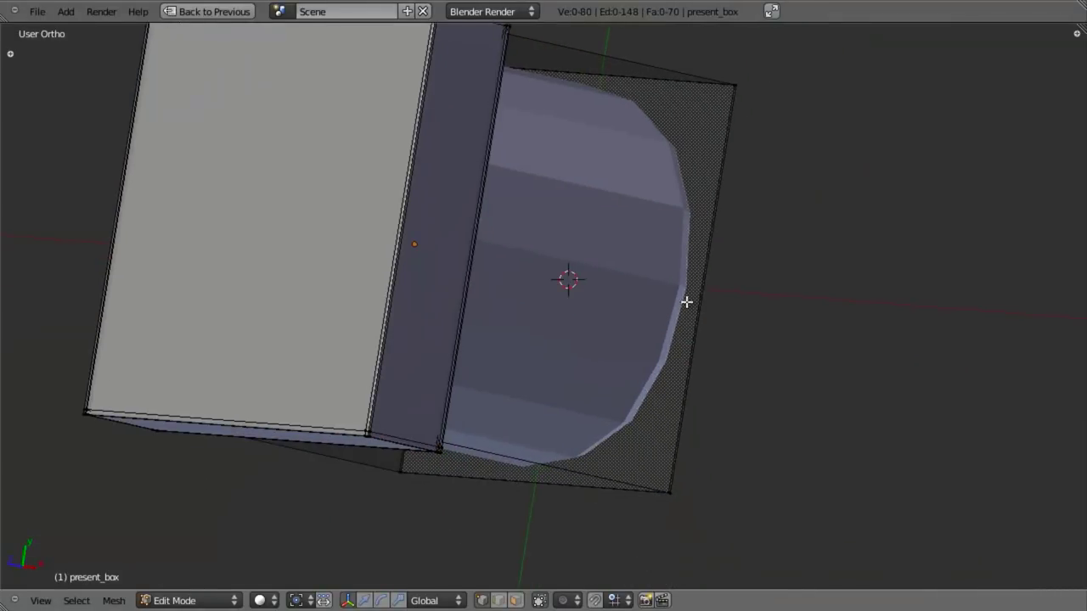
# Add two vertical loop cuts around the box body and scale them along Y towards its front and back edges
pyautogui.hotkey('ctrl', 'r')
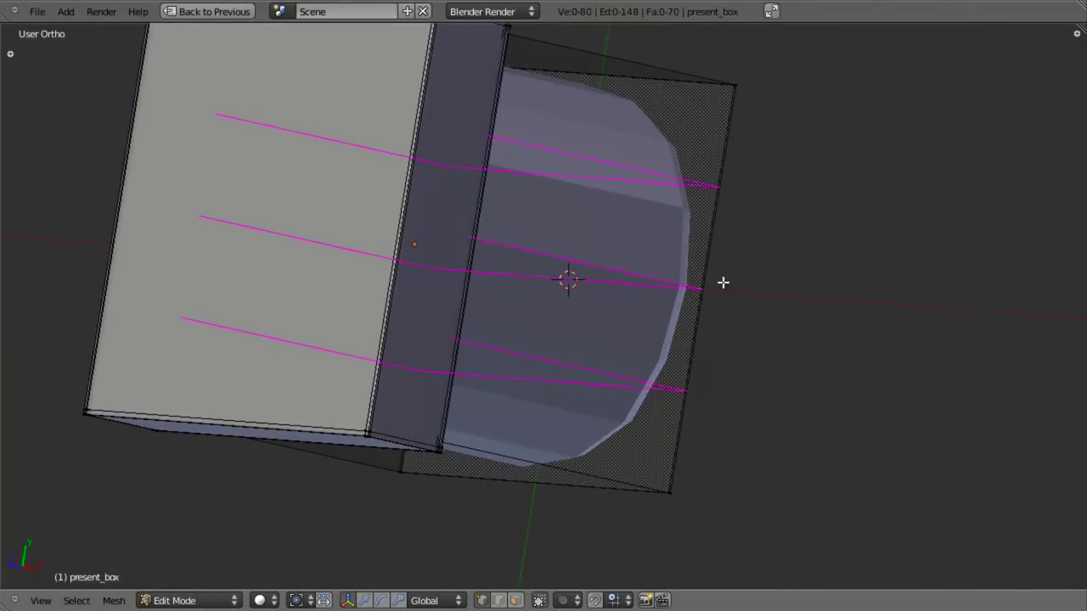
pyautogui.scroll(-1, 722, 282)
pyautogui.scroll(1, 723, 282)
pyautogui.scroll(-1, 722, 282)
pyautogui.click(723, 282)
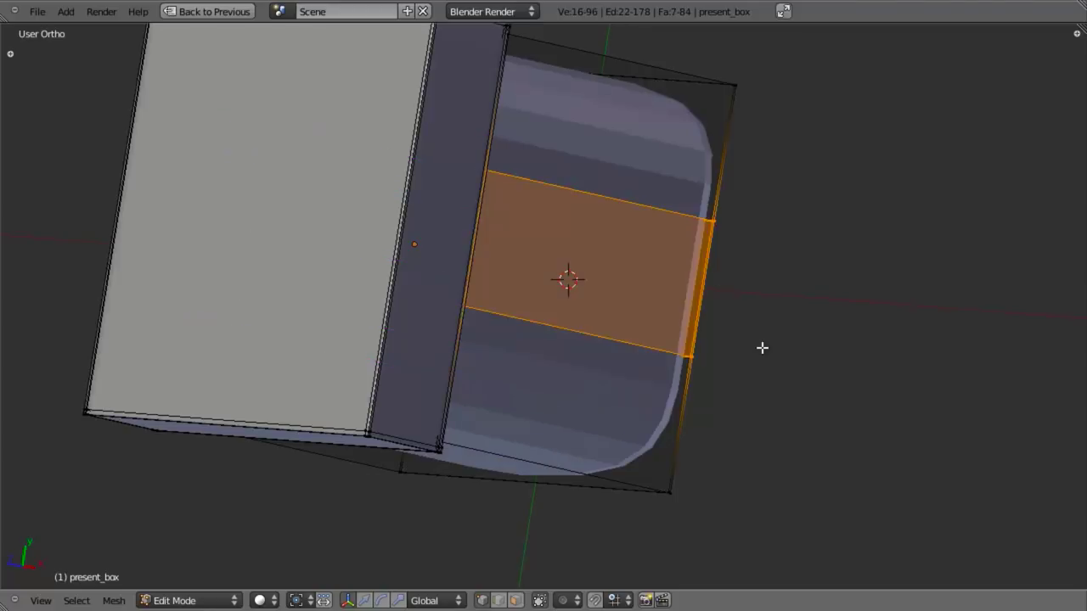
pyautogui.press('s')
pyautogui.press('y')
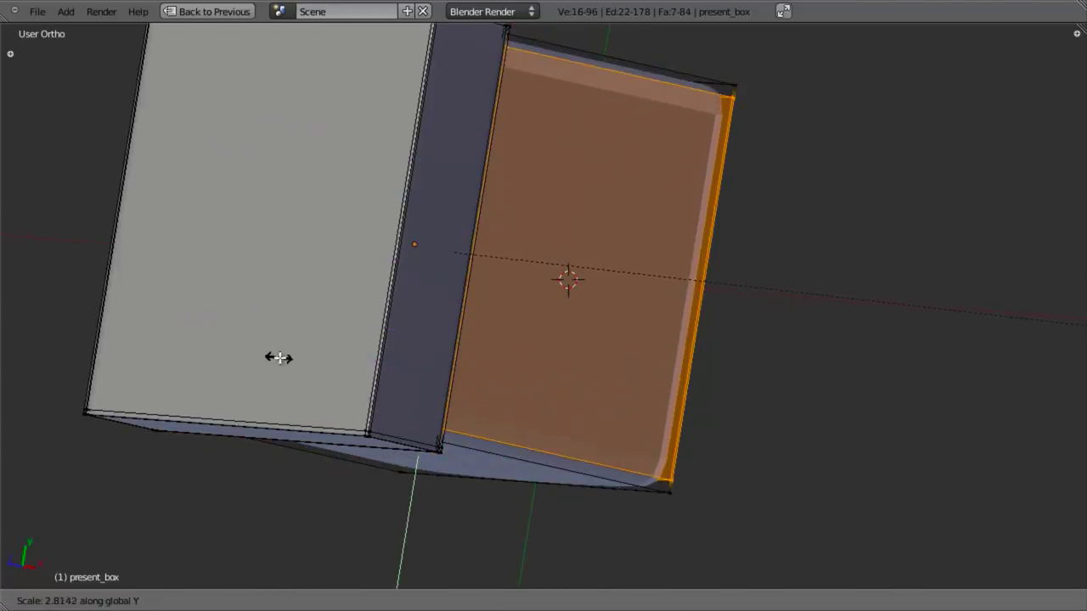
pyautogui.click(313, 368)
pyautogui.moveTo(335, 548); pyautogui.dragTo(487, 337, button='middle')
pyautogui.press('a')
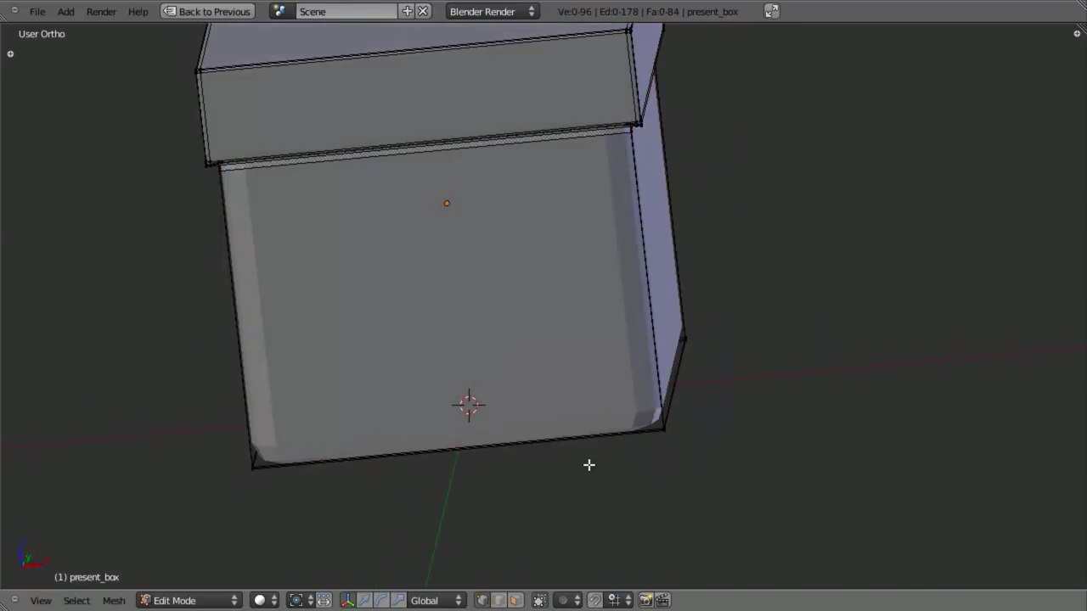
# Add two vertical loop cuts through the front and back of the body and scale them by about 3 along X
pyautogui.click(583, 451)
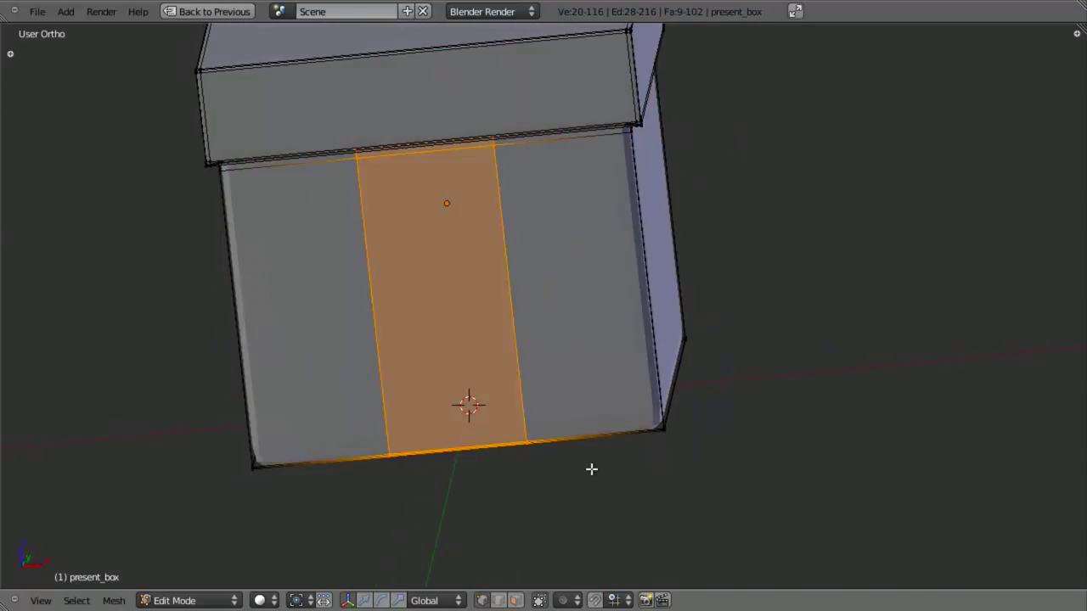
pyautogui.press('s')
pyautogui.press('x')
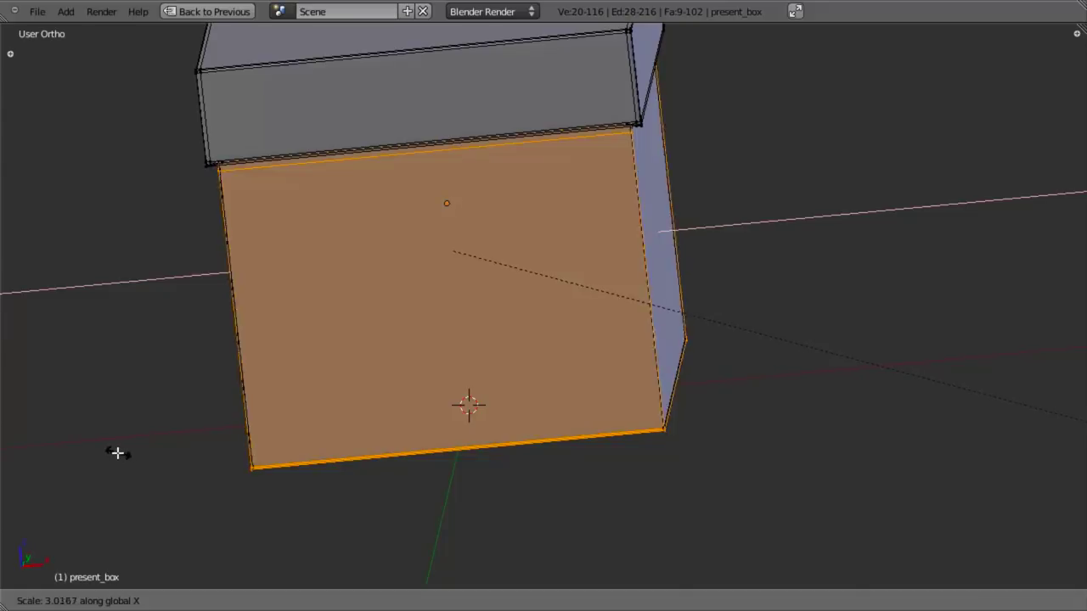
pyautogui.click(108, 440)
# Select the whole box mesh, apply Shade Smooth, and return to Object Mode
pyautogui.press('a')
pyautogui.press('a')
pyautogui.press('w')
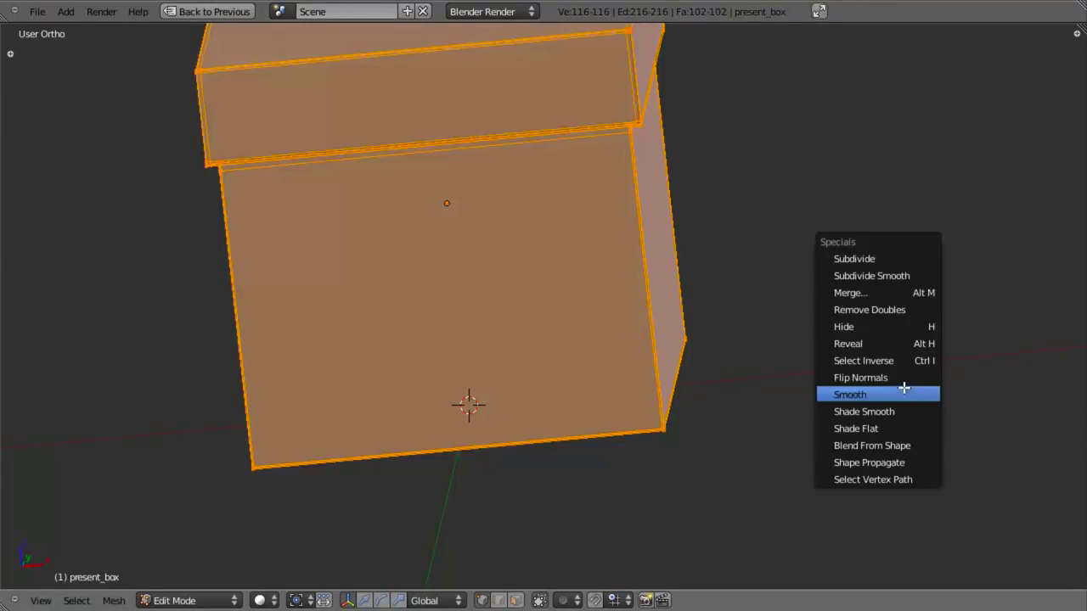
pyautogui.press('w')
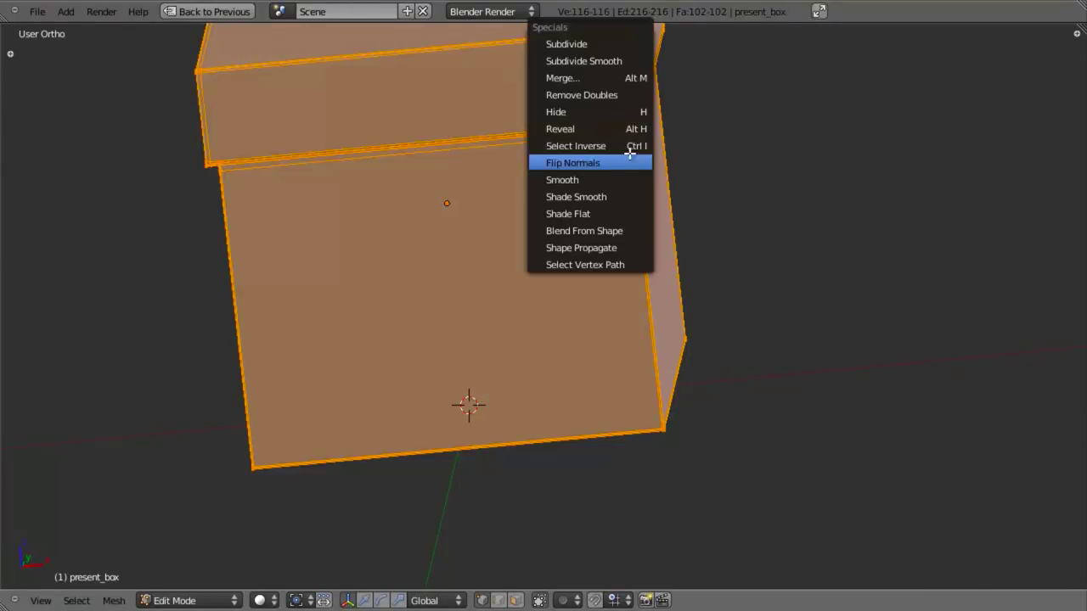
pyautogui.click(620, 198)
pyautogui.press('Tab')
pyautogui.scroll(-3, 616, 242)
pyautogui.moveTo(606, 259); pyautogui.dragTo(566, 342, button='middle')
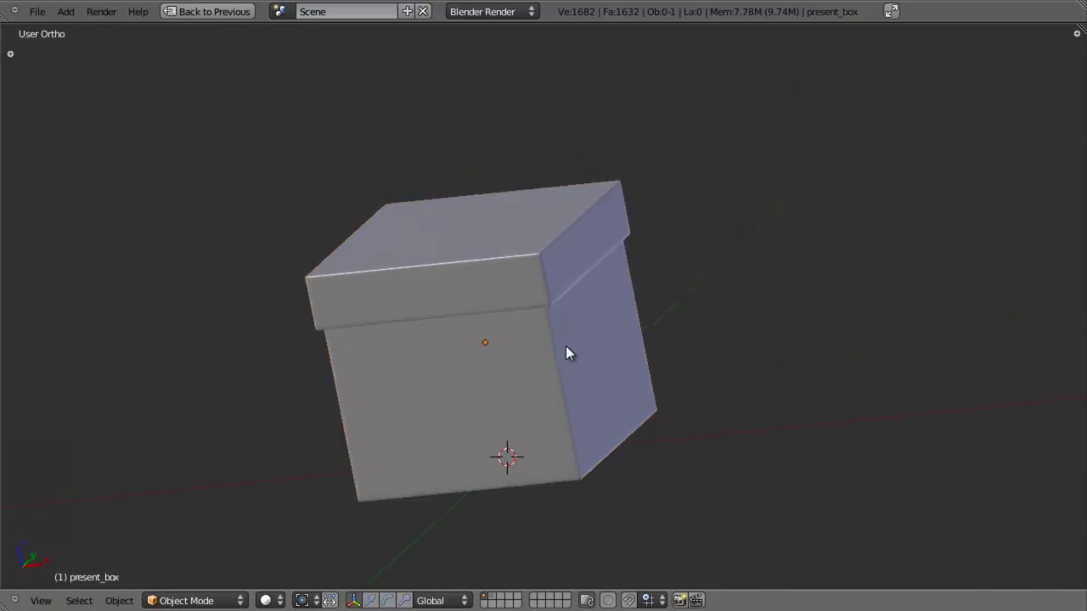
# Inspect the box's corner edge loops up close in Edit Mode, and its overall shape from the front in Object Mode
pyautogui.scroll(8, 515, 334)
pyautogui.press('Tab')
pyautogui.press('a')
pyautogui.scroll(-2, 680, 224)
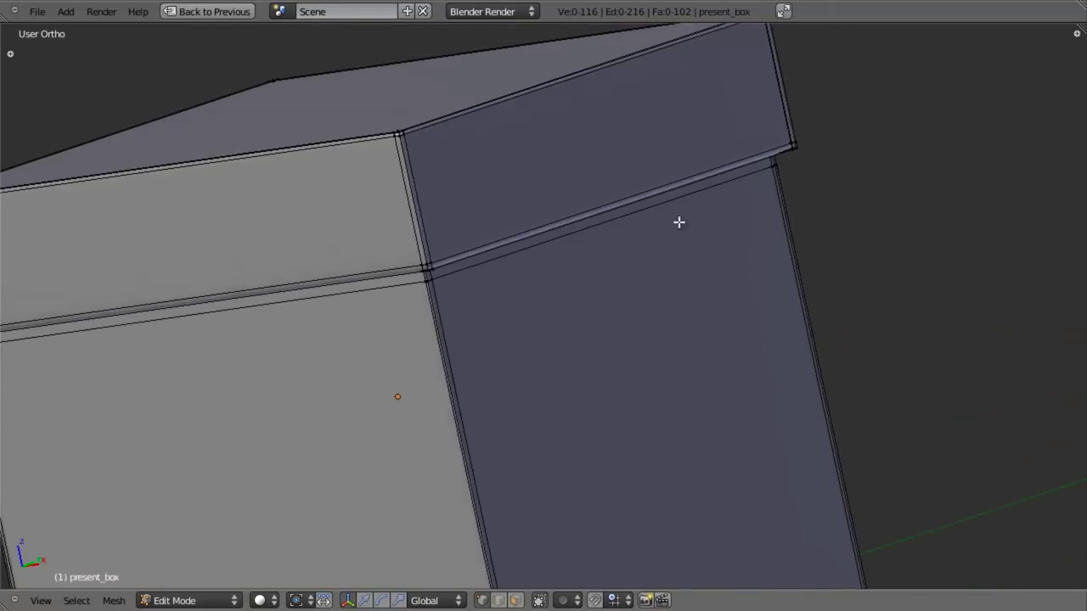
pyautogui.press('Tab')
pyautogui.scroll(-7, 646, 263)
pyautogui.press('KP_1')
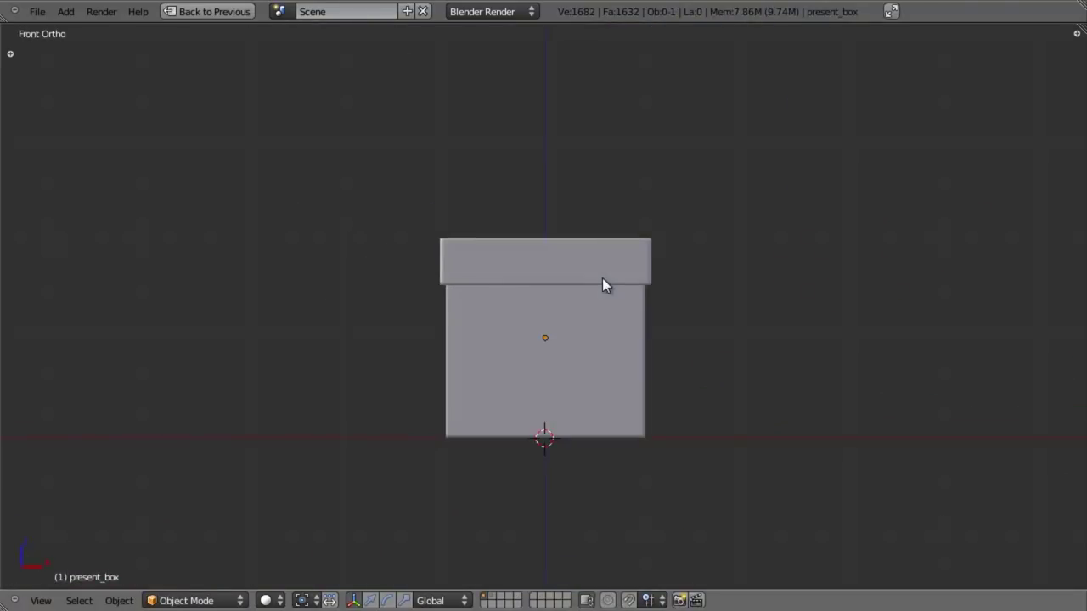
pyautogui.press('z')
pyautogui.scroll(3, 655, 349)
pyautogui.press('z')
pyautogui.keyDown('shift'); pyautogui.moveTo(466, 324); pyautogui.dragTo(445, 353, button='middle'); pyautogui.keyUp('shift')
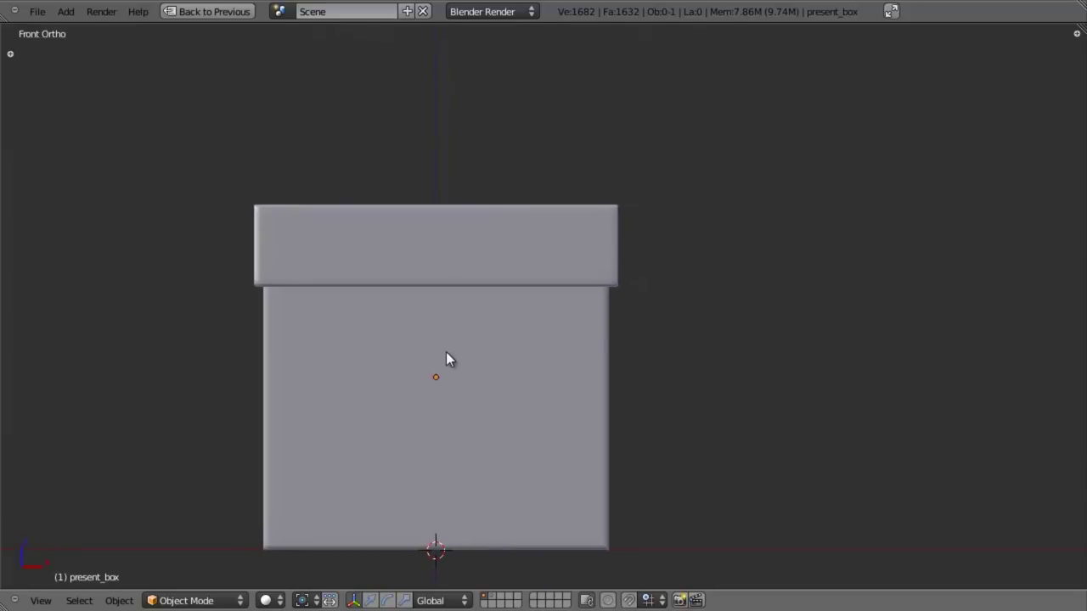
pyautogui.scroll(-3, 513, 403)
# Leave local view, save over create_present.blend, and render the box from the camera view
pyautogui.press('KP_Divide')
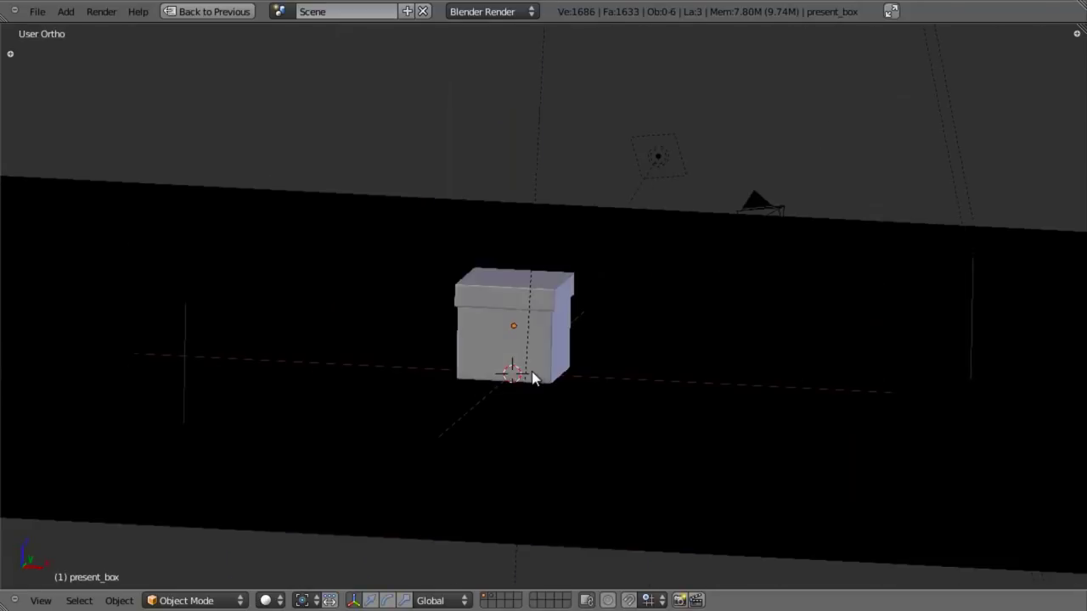
pyautogui.moveTo(430, 380); pyautogui.dragTo(488, 317, button='middle')
pyautogui.press('KP_0')
pyautogui.hotkey('ctrl', 's')
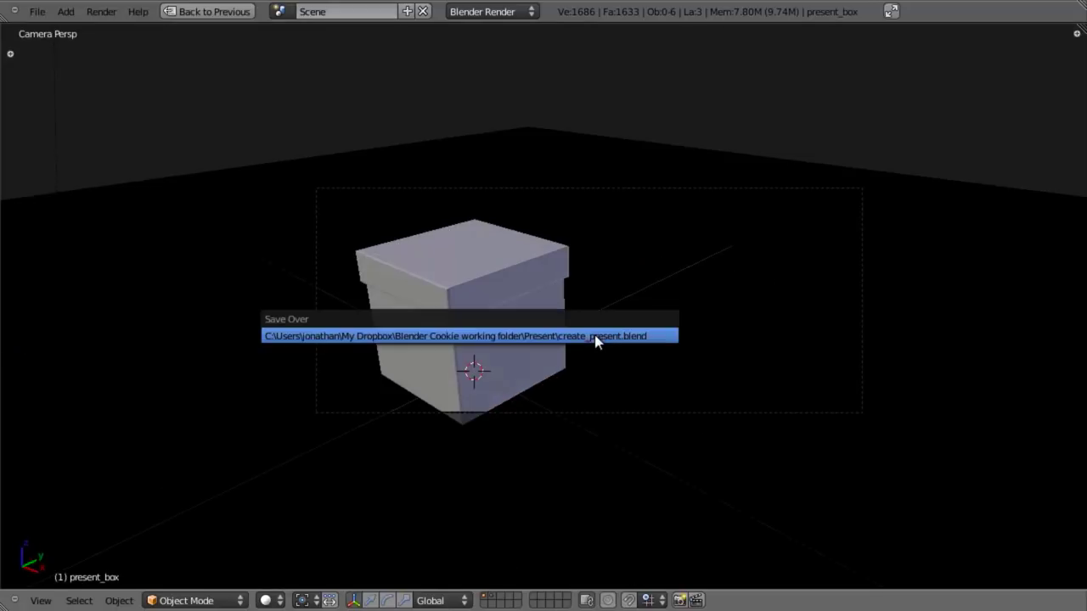
pyautogui.click(592, 332)
pyautogui.press('F12')
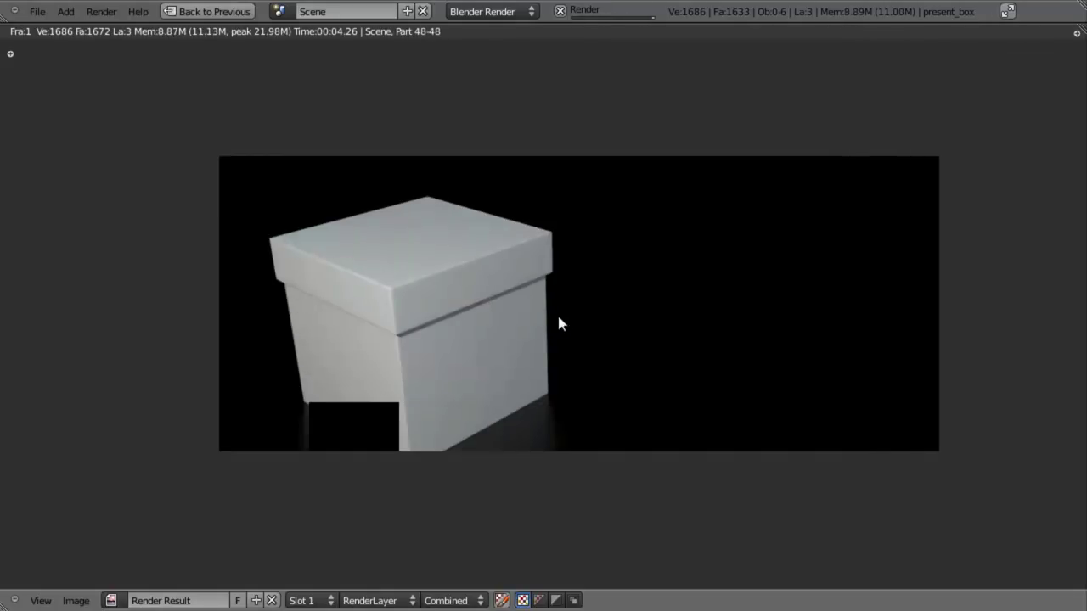
# Return from the render to a front wireframe view and enable Optimal Display on present_box's Subsurf modifier
pyautogui.press('Escape')
pyautogui.press('KP_1')
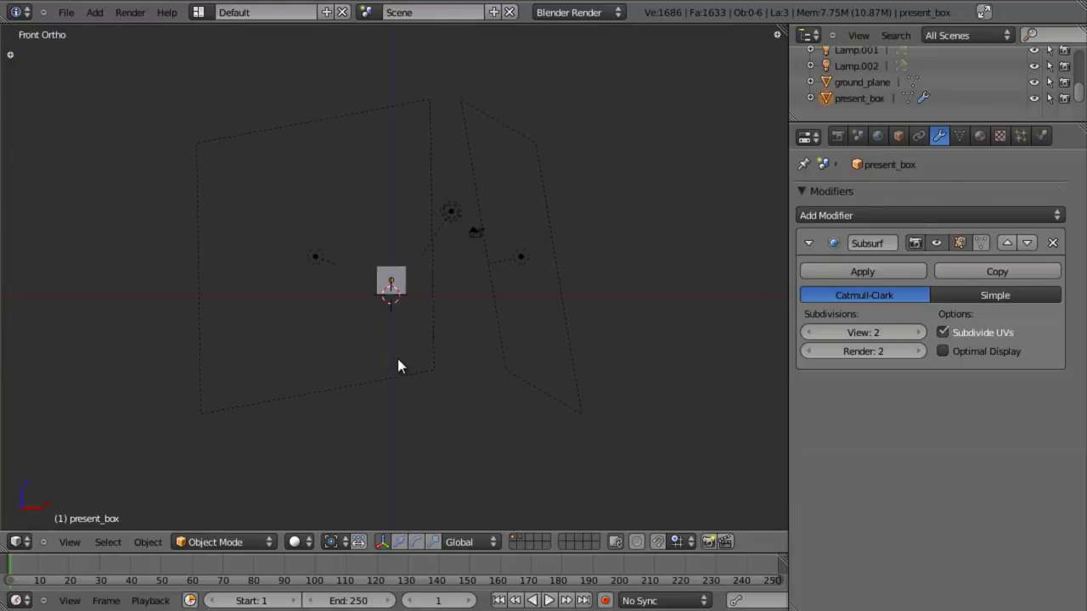
pyautogui.scroll(4, 426, 282)
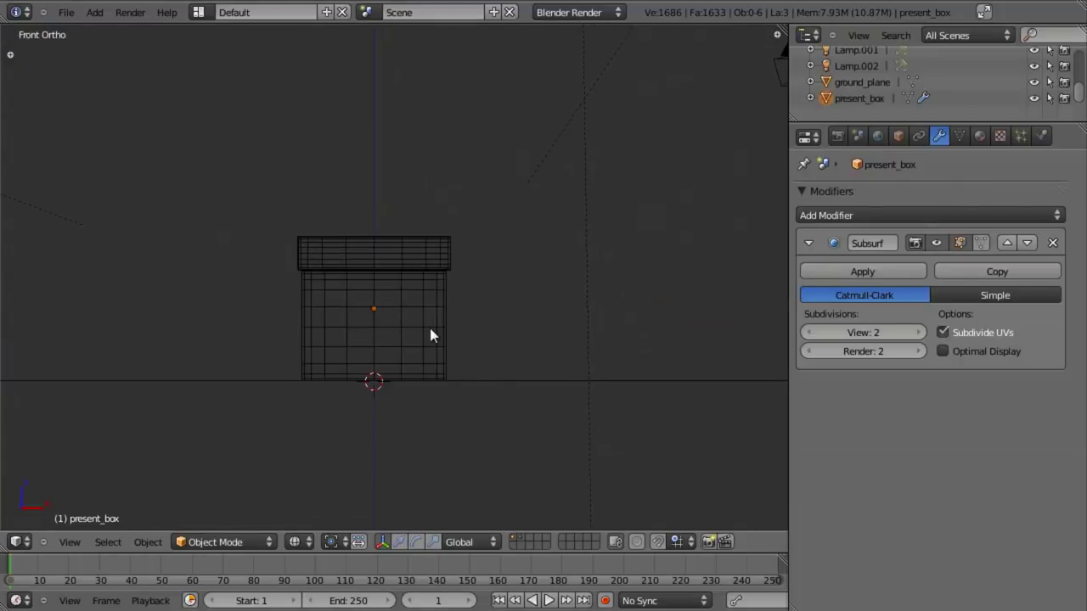
pyautogui.rightClick(430, 332)
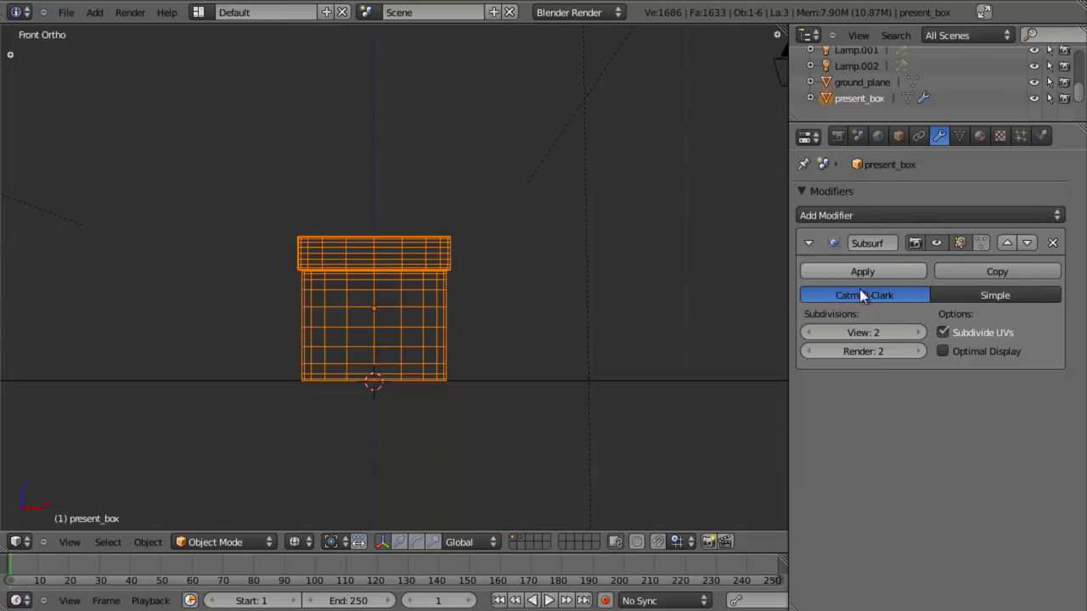
pyautogui.click(942, 351)
pyautogui.scroll(3, 434, 352)
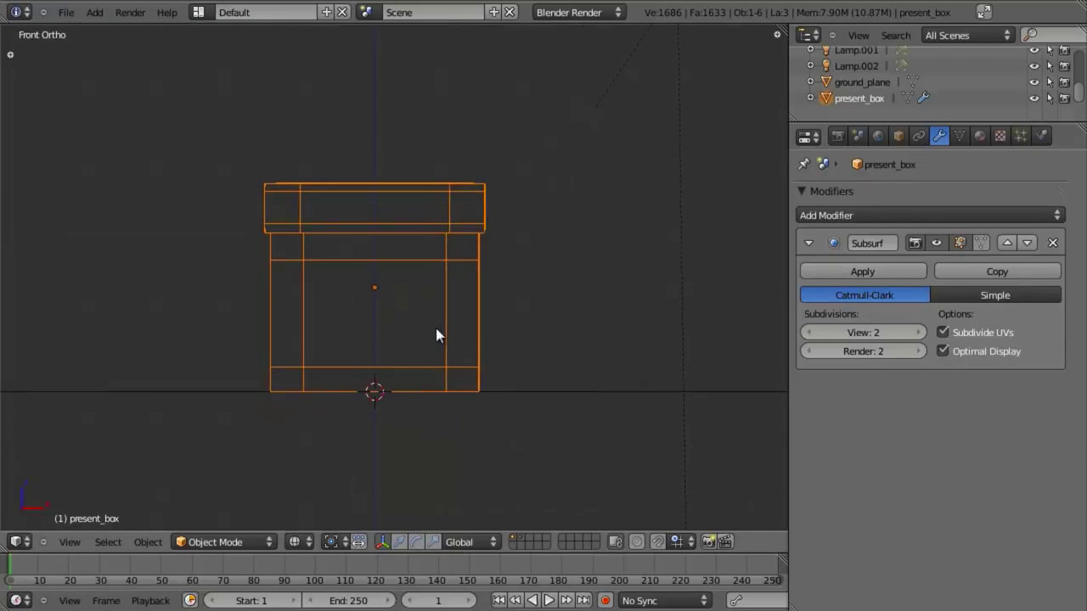
# Add a new cube mesh at the 3D cursor and move it up 1 unit along Z
pyautogui.press('a')
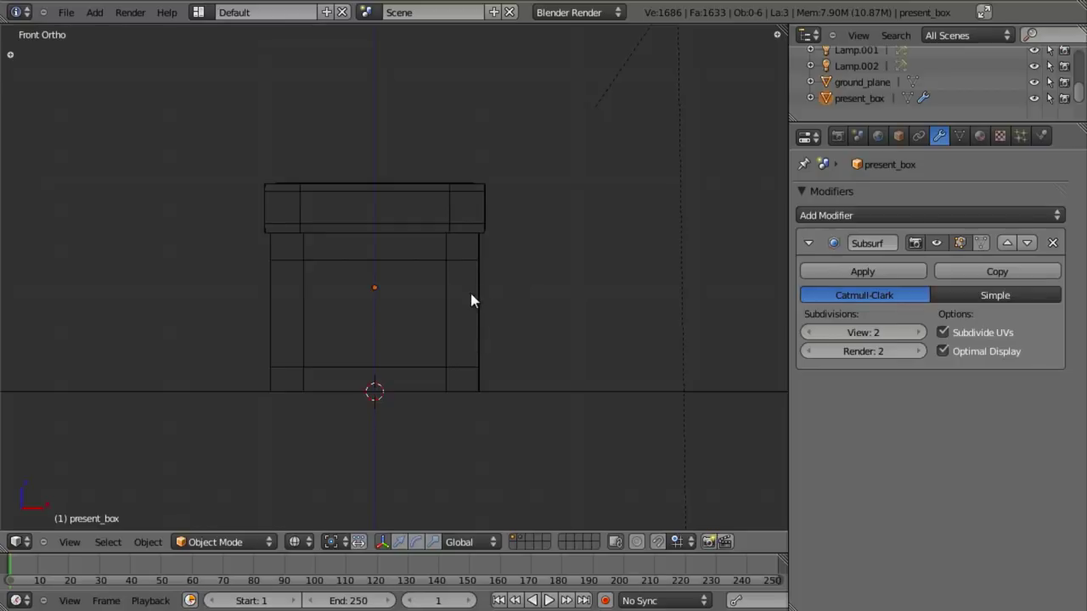
pyautogui.hotkey('shift', 'a')
pyautogui.click(543, 314)
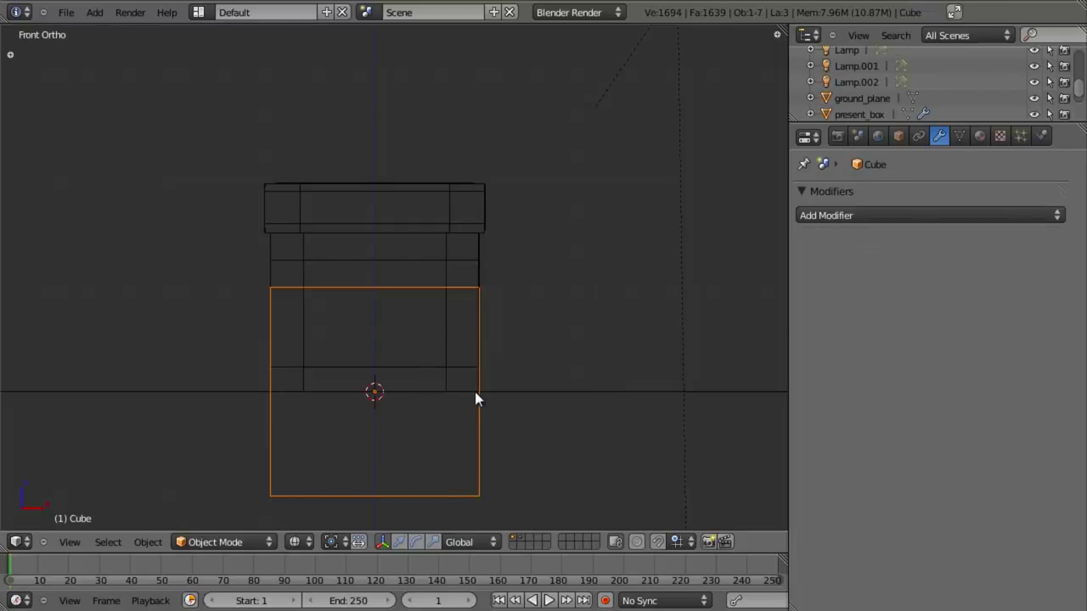
pyautogui.press('g')
pyautogui.press('z')
pyautogui.press('1')
pyautogui.press('Return')
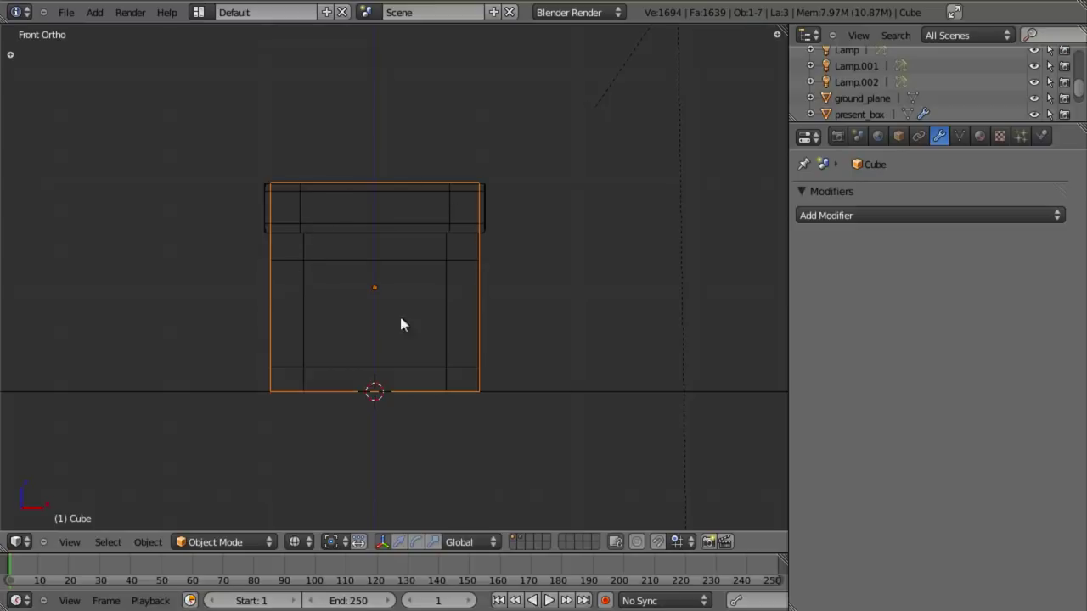
# Delete the cube's two opposite faces on the Y sides, leaving an open four-faced band
pyautogui.press('Tab')
pyautogui.moveTo(434, 281); pyautogui.dragTo(334, 332, button='middle')
pyautogui.hotkey('ctrl', 'Tab')
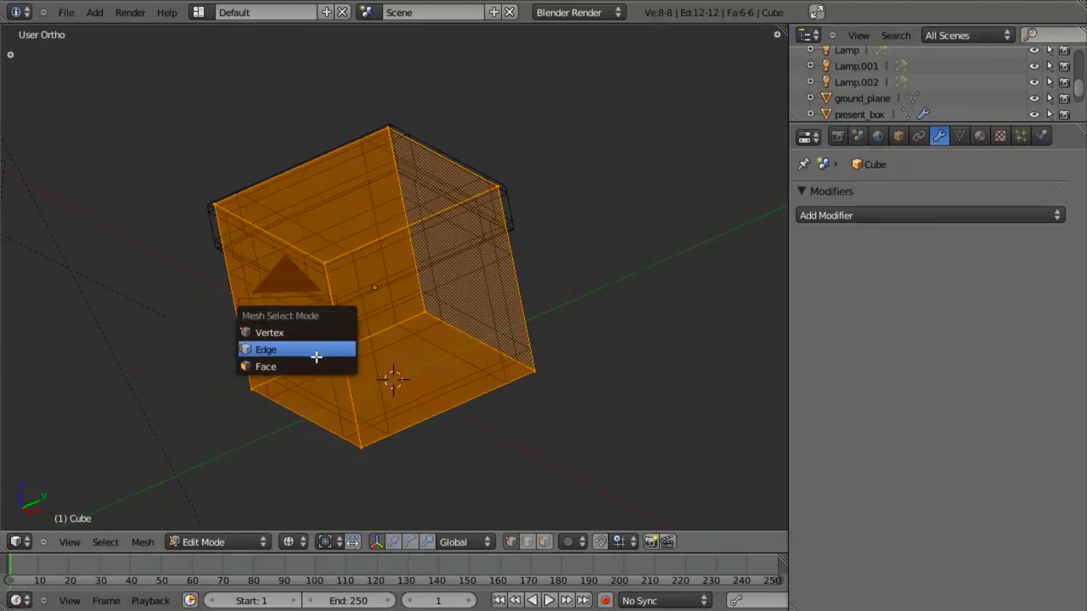
pyautogui.click(298, 367)
pyautogui.rightClick(283, 329)
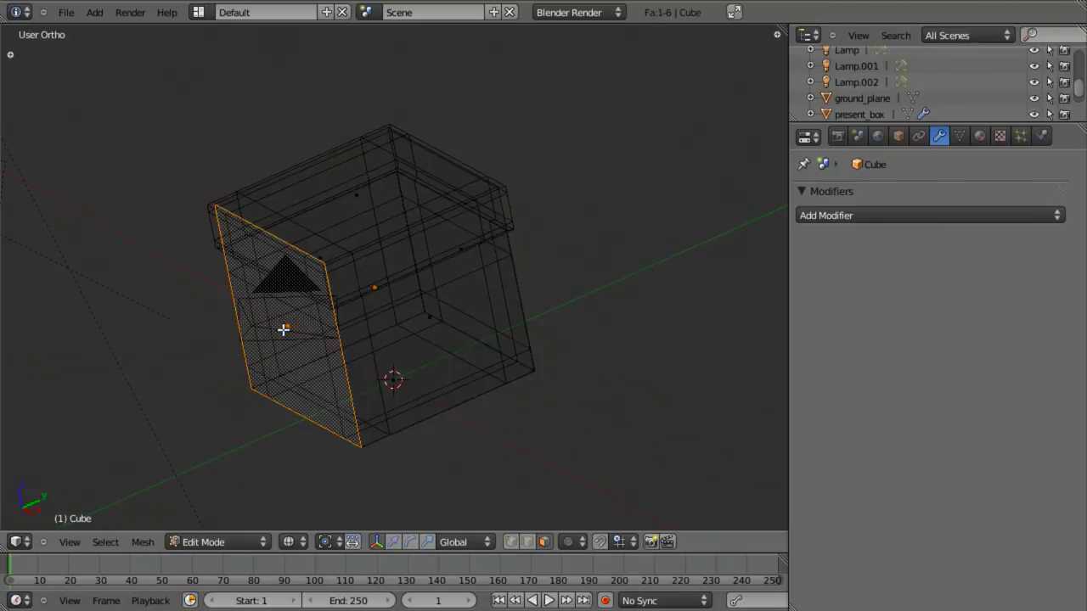
pyautogui.keyDown('shift'); pyautogui.rightClick(466, 254); pyautogui.keyUp('shift')
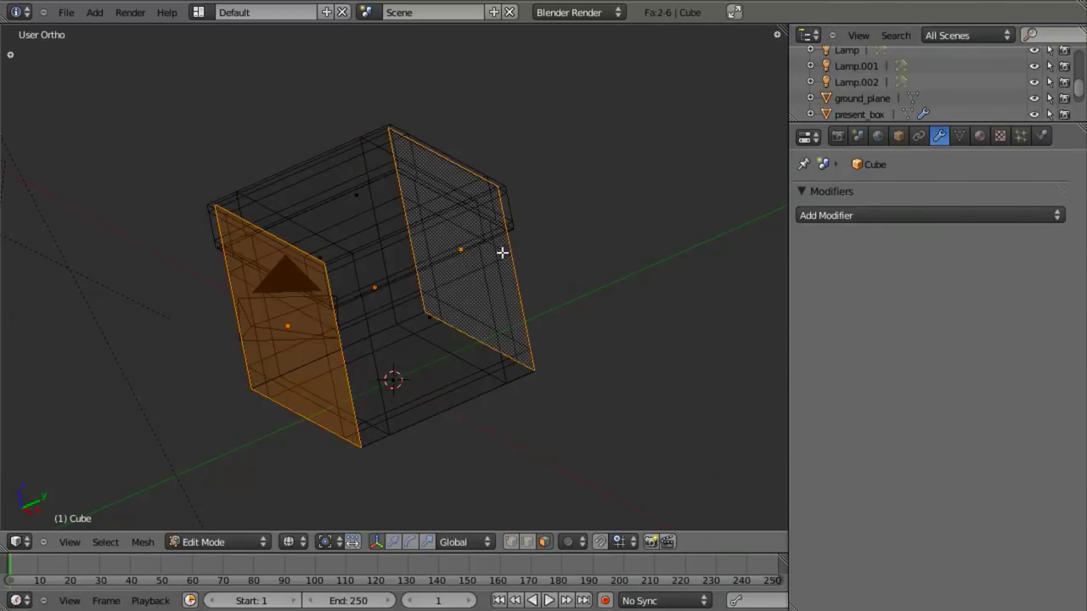
pyautogui.moveTo(502, 250); pyautogui.dragTo(405, 298, button='middle')
pyautogui.press('x')
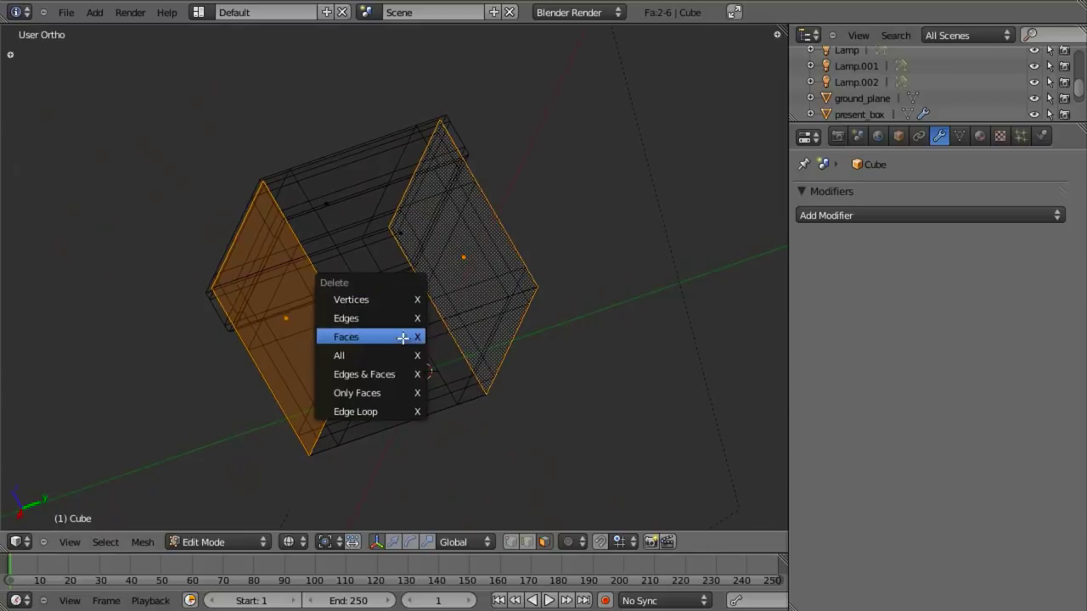
pyautogui.click(399, 336)
# Select the whole band and scale it to 0.2 along Y from the top view, making a narrow ribbon strip
pyautogui.hotkey('shift', 'z')
pyautogui.press('a')
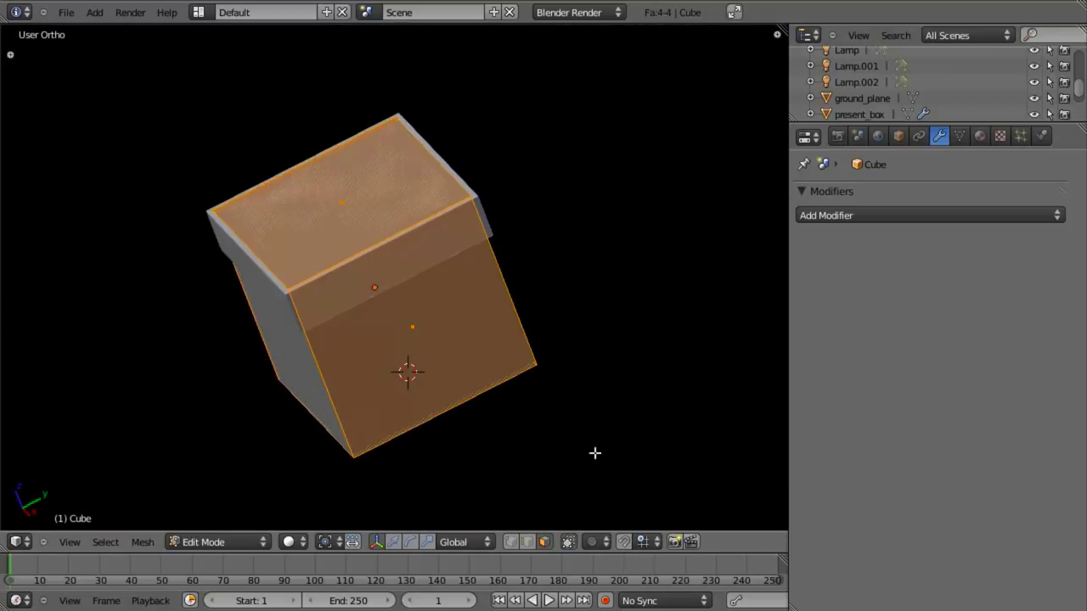
pyautogui.press('KP_7')
pyautogui.hotkey('shift', 'z')
pyautogui.press('s')
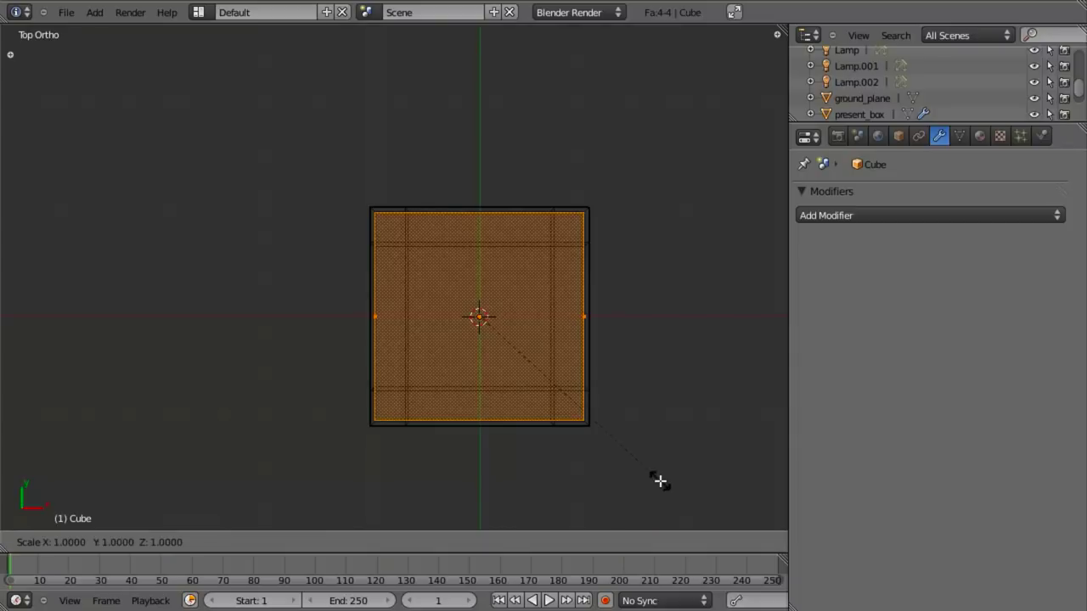
pyautogui.press('y')
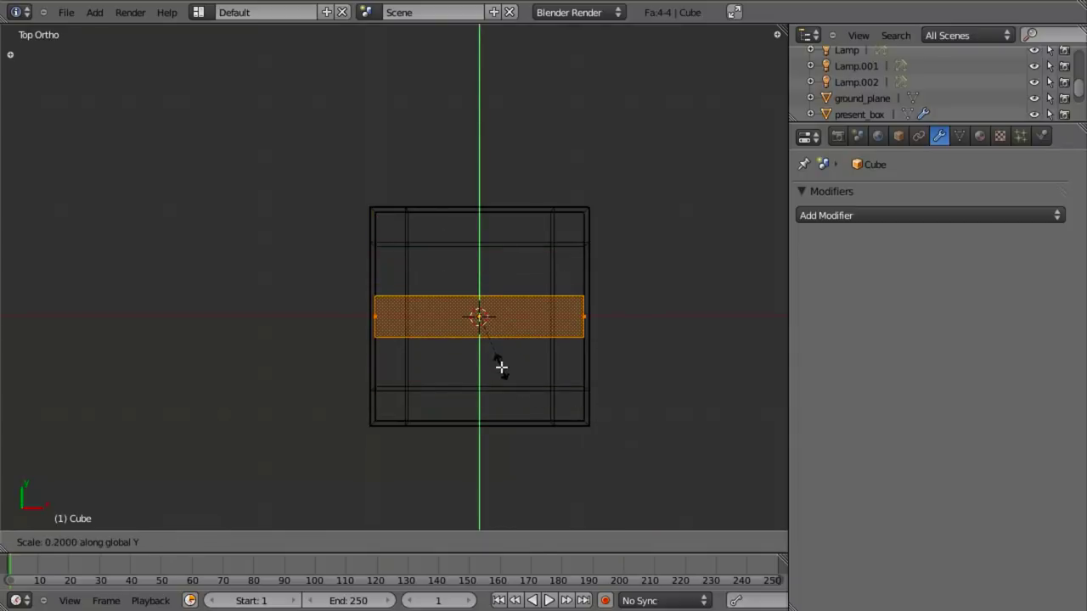
pyautogui.click(501, 366)
# Examine from several angles how the ribbon strip wraps around the present box
pyautogui.hotkey('shift', 'z')
pyautogui.moveTo(587, 403)
pyautogui.mouseDown(button='middle')
pyautogui.moveTo(456, 368)
pyautogui.moveTo(376, 323)
pyautogui.moveTo(400, 295)
pyautogui.mouseUp(button='middle')
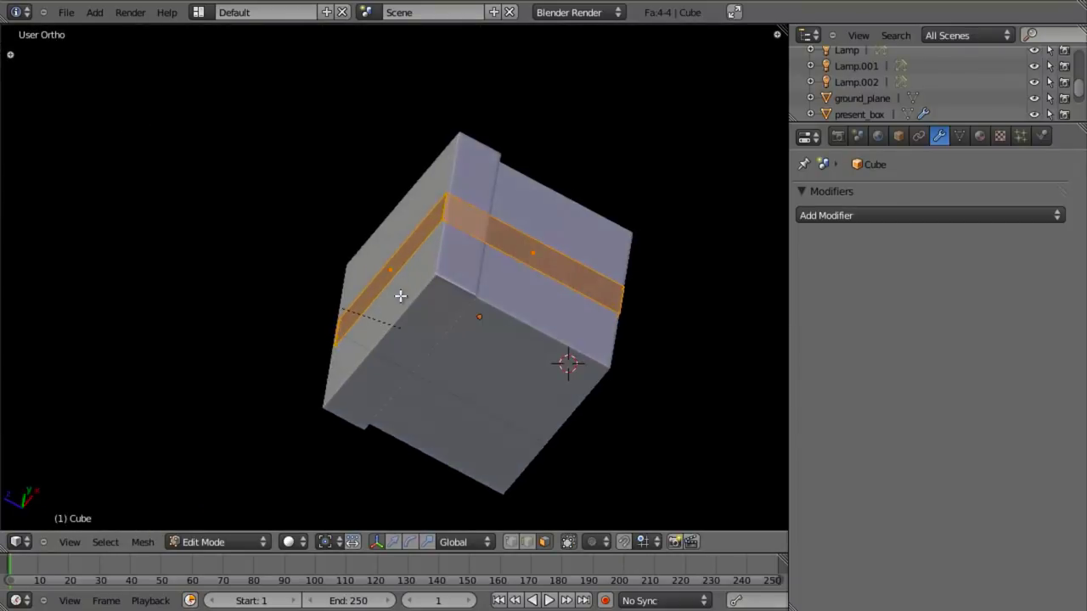
pyautogui.scroll(-5, 297, 285)
pyautogui.press('Tab')
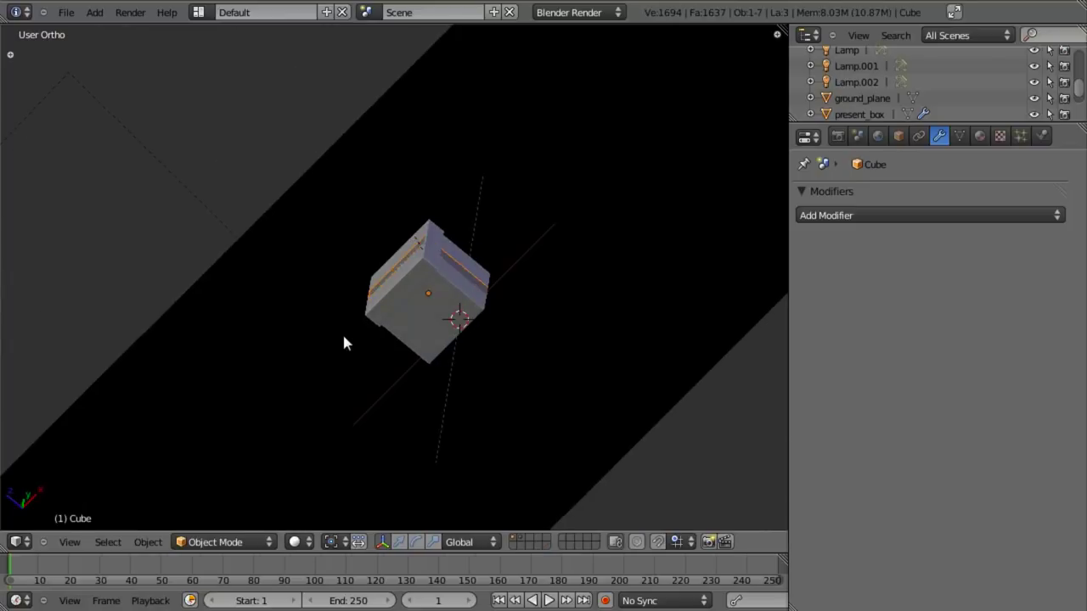
pyautogui.moveTo(345, 332); pyautogui.dragTo(381, 387, button='middle')
pyautogui.scroll(4, 380, 388)
pyautogui.keyDown('shift'); pyautogui.moveTo(526, 325); pyautogui.dragTo(437, 281, button='middle'); pyautogui.keyUp('shift')
pyautogui.moveTo(340, 281); pyautogui.dragTo(523, 329, button='middle')
# Add a centred edge loop across the ribbon's top and bottom faces, dividing the strip into two halves along X
pyautogui.press('Tab')
pyautogui.press('z')
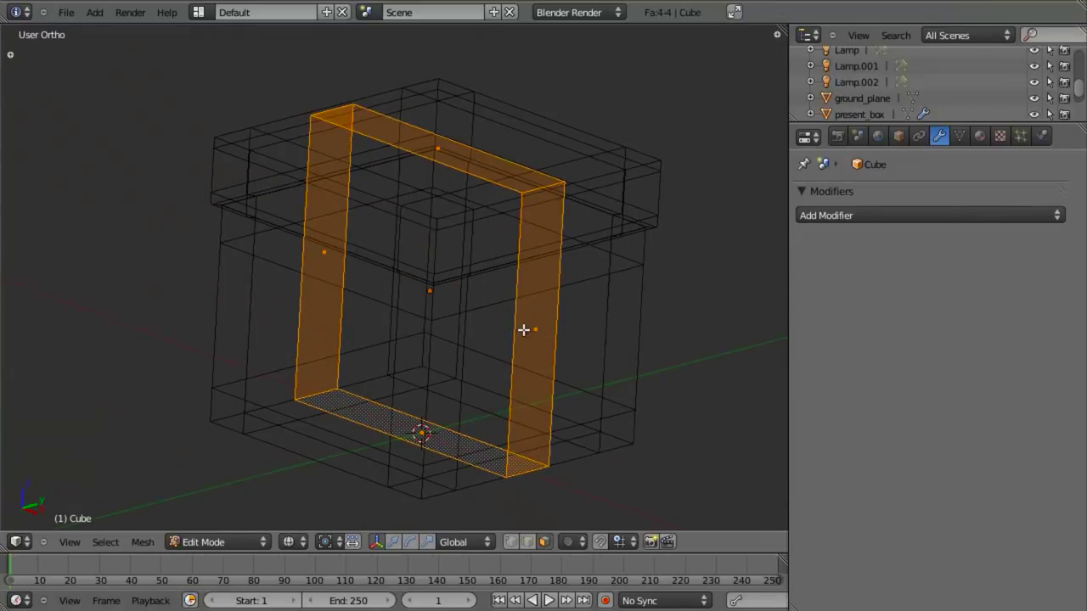
pyautogui.press('a')
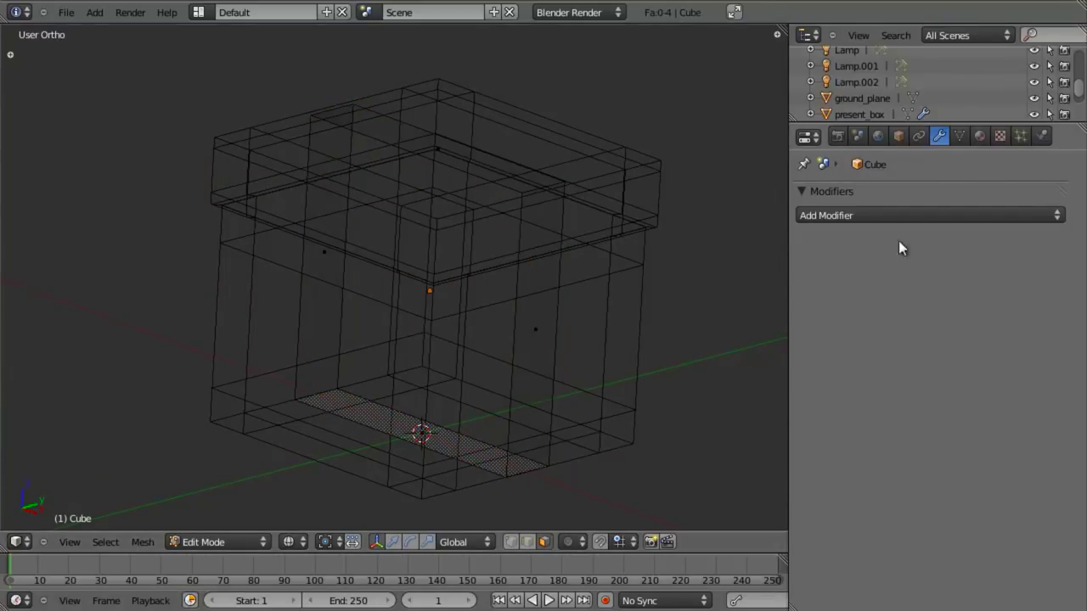
pyautogui.click(443, 141)
pyautogui.click(388, 435)
pyautogui.rightClick(388, 433)
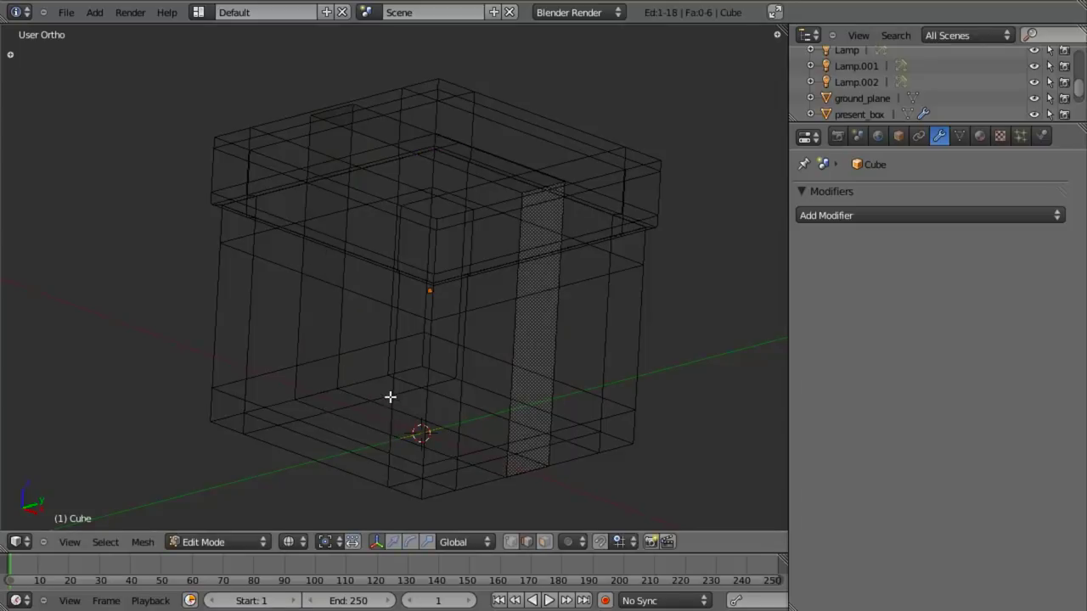
# Box-select the ribbon's half on the negative X side and delete it
pyautogui.moveTo(391, 396); pyautogui.dragTo(415, 435, button='middle')
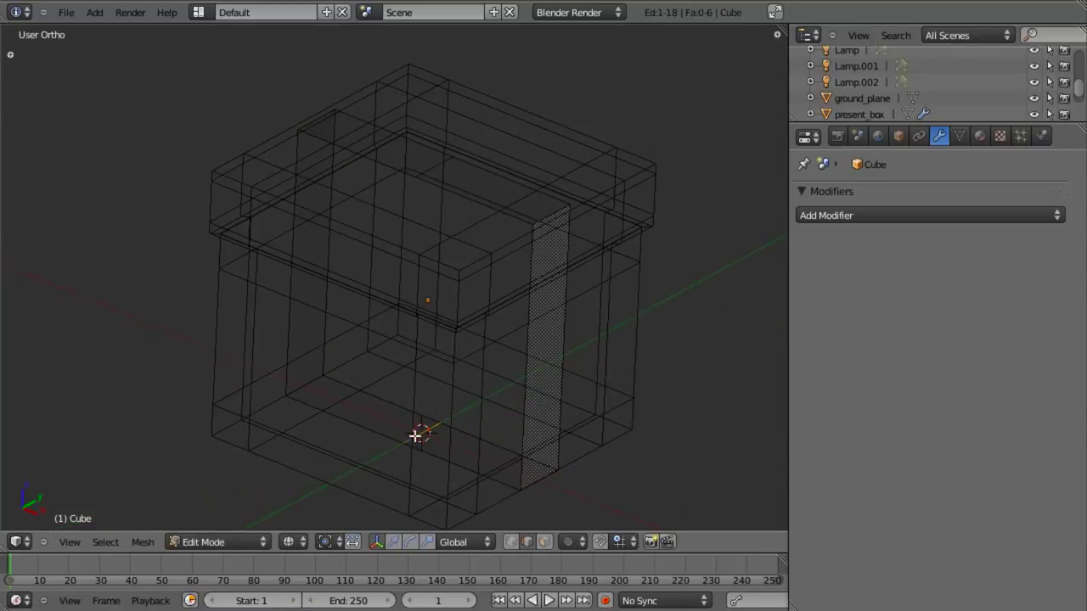
pyautogui.press('b')
pyautogui.moveTo(187, 85); pyautogui.dragTo(372, 407)
pyautogui.moveTo(355, 353); pyautogui.dragTo(459, 256, button='middle')
pyautogui.press('x')
pyautogui.click(452, 197)
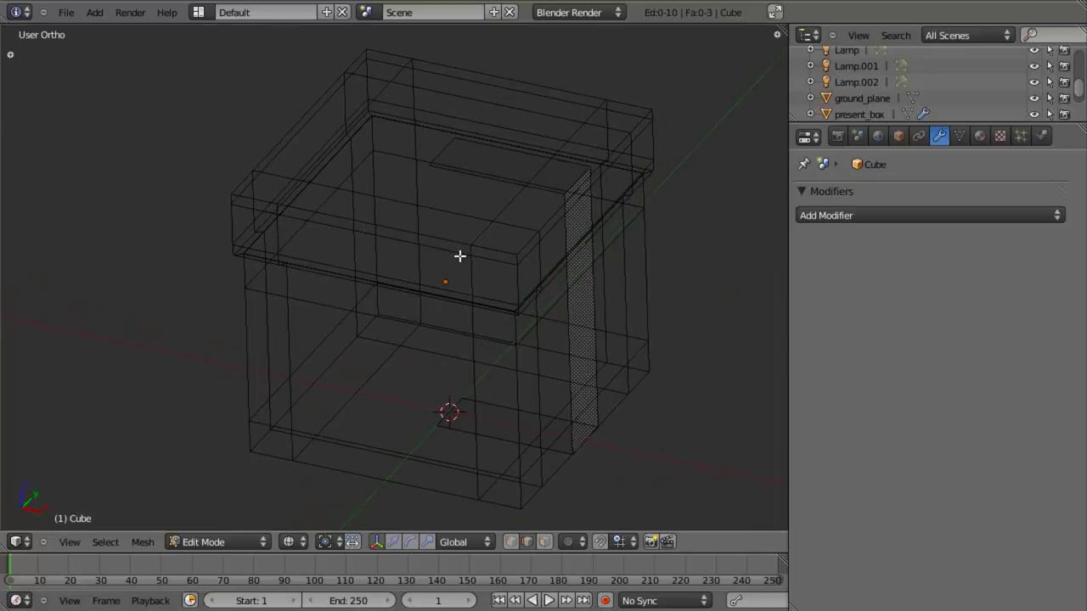
# Add a Mirror modifier on the X axis to the half ribbon and check it from the side and front
pyautogui.click(1015, 214)
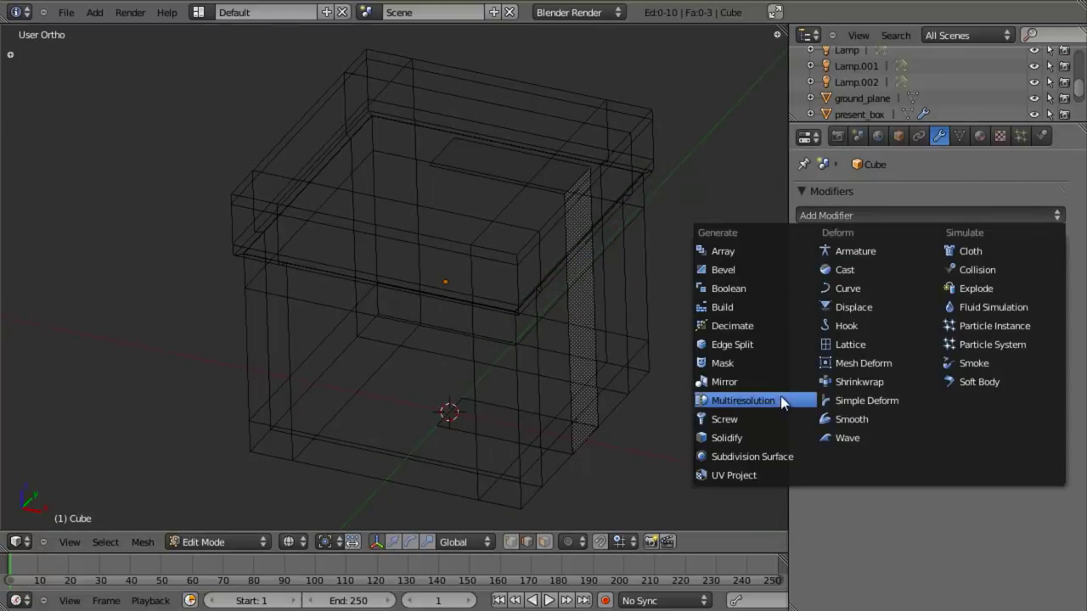
pyautogui.click(724, 381)
pyautogui.moveTo(513, 346)
pyautogui.mouseDown(button='middle')
pyautogui.moveTo(427, 372)
pyautogui.moveTo(405, 405)
pyautogui.moveTo(413, 327)
pyautogui.mouseUp(button='middle')
pyautogui.press('z')
pyautogui.press('KP_3')
pyautogui.press('z')
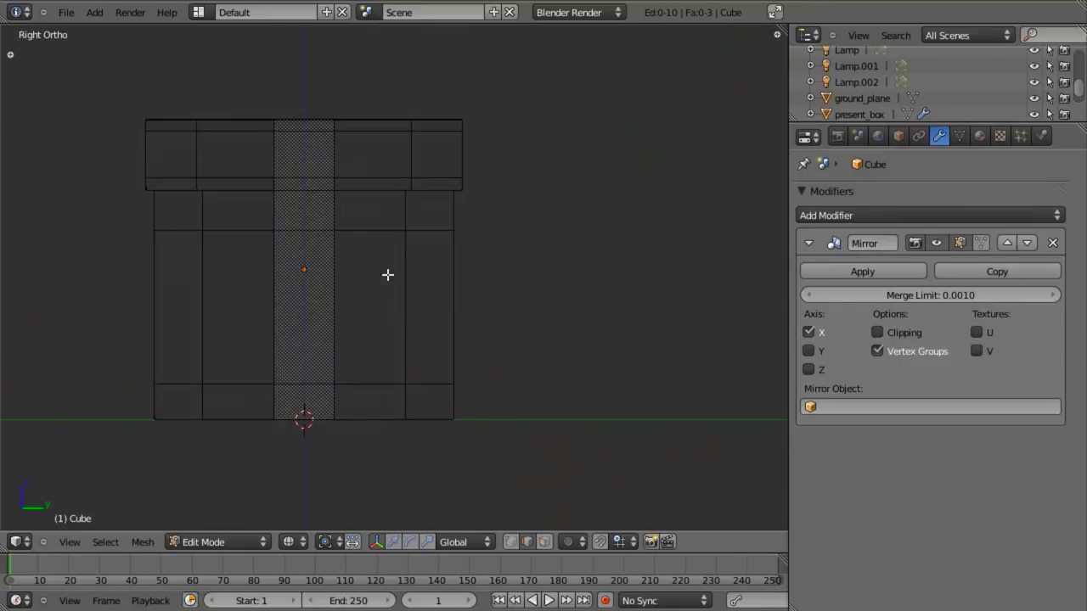
pyautogui.press('KP_1')
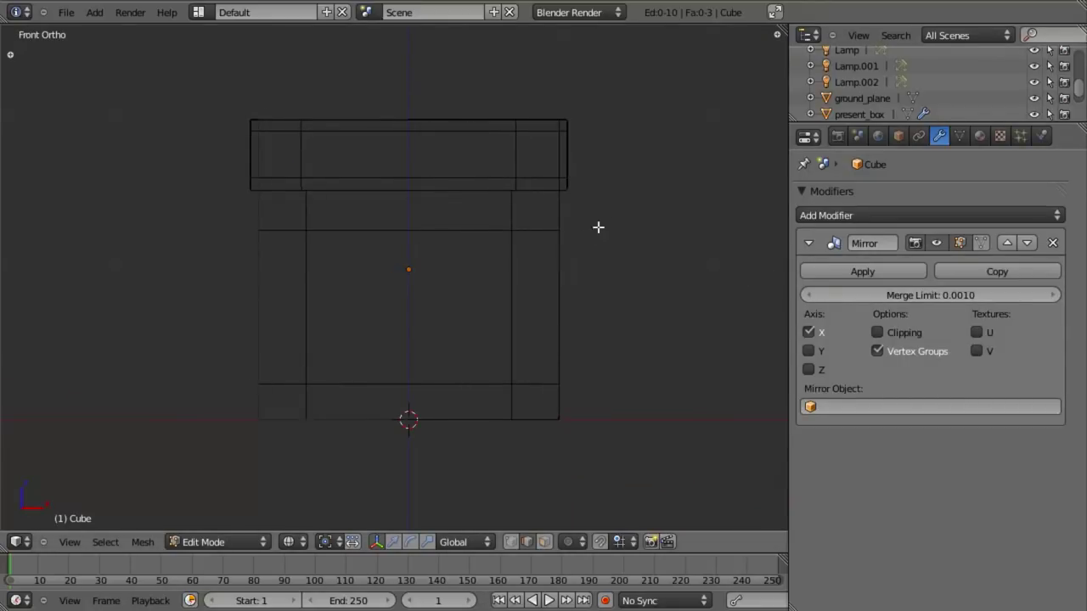
# Add a Solidify modifier to the ribbon with a thickness of -0.005
pyautogui.keyDown('shift'); pyautogui.moveTo(598, 227); pyautogui.dragTo(484, 272, button='middle'); pyautogui.keyUp('shift')
pyautogui.scroll(5, 473, 275)
pyautogui.keyDown('shift'); pyautogui.moveTo(515, 208); pyautogui.dragTo(419, 312, button='middle'); pyautogui.keyUp('shift')
pyautogui.scroll(2, 416, 318)
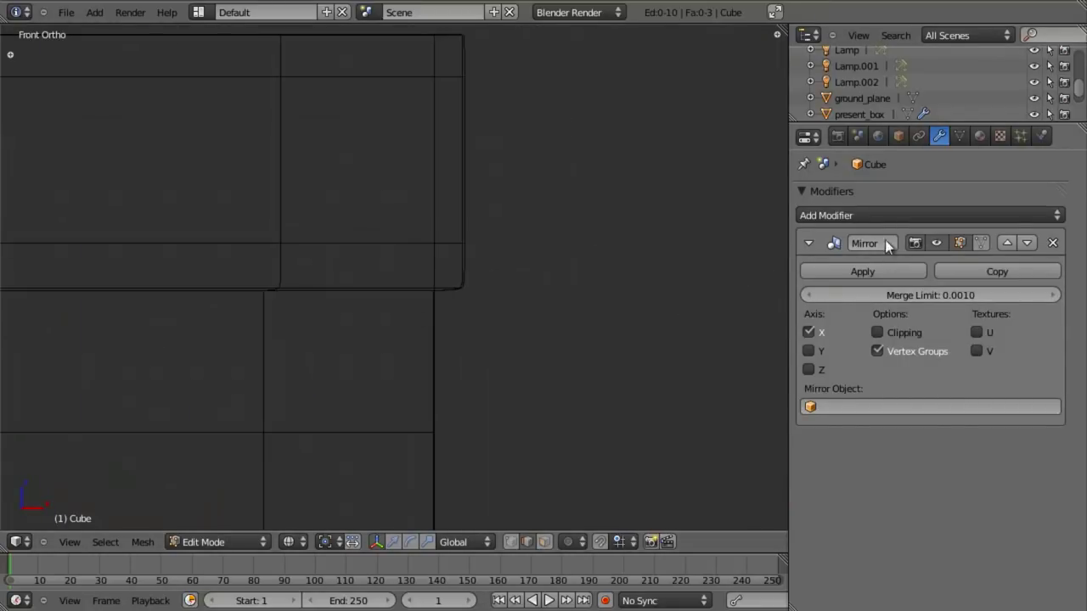
pyautogui.click(869, 216)
pyautogui.click(755, 441)
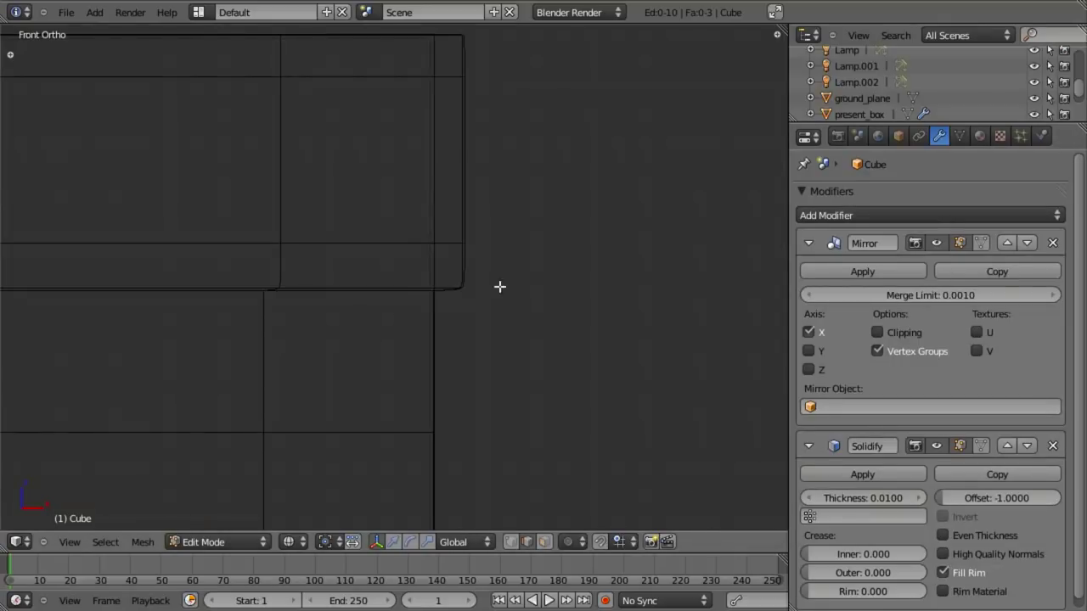
pyautogui.keyDown('shift'); pyautogui.moveTo(459, 229); pyautogui.dragTo(512, 359, button='middle'); pyautogui.keyUp('shift')
pyautogui.keyDown('shift'); pyautogui.moveTo(514, 308); pyautogui.dragTo(573, 347, button='middle'); pyautogui.keyUp('shift')
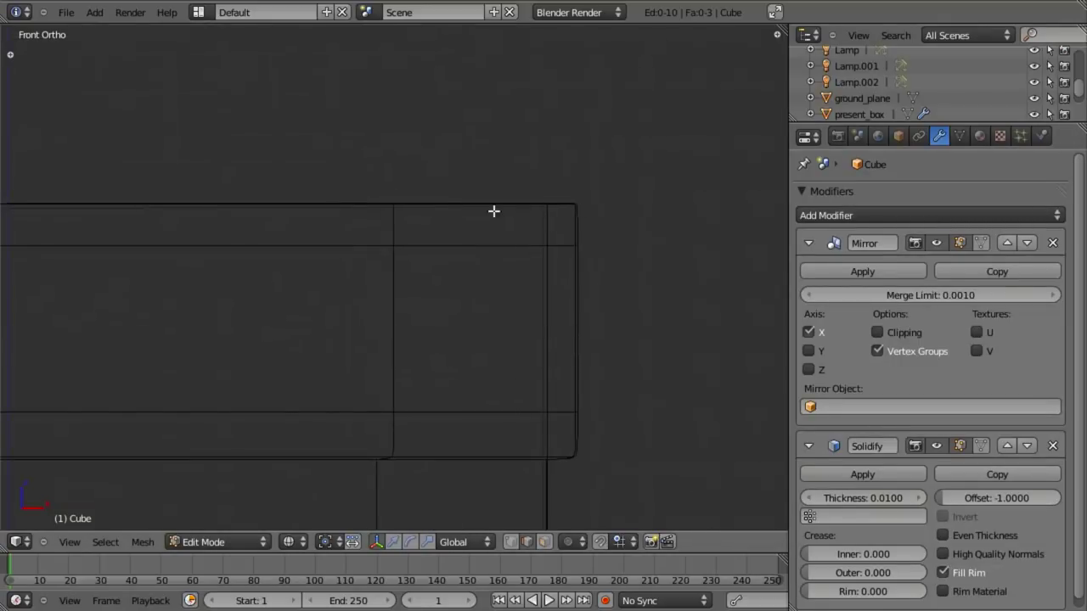
pyautogui.click(911, 496)
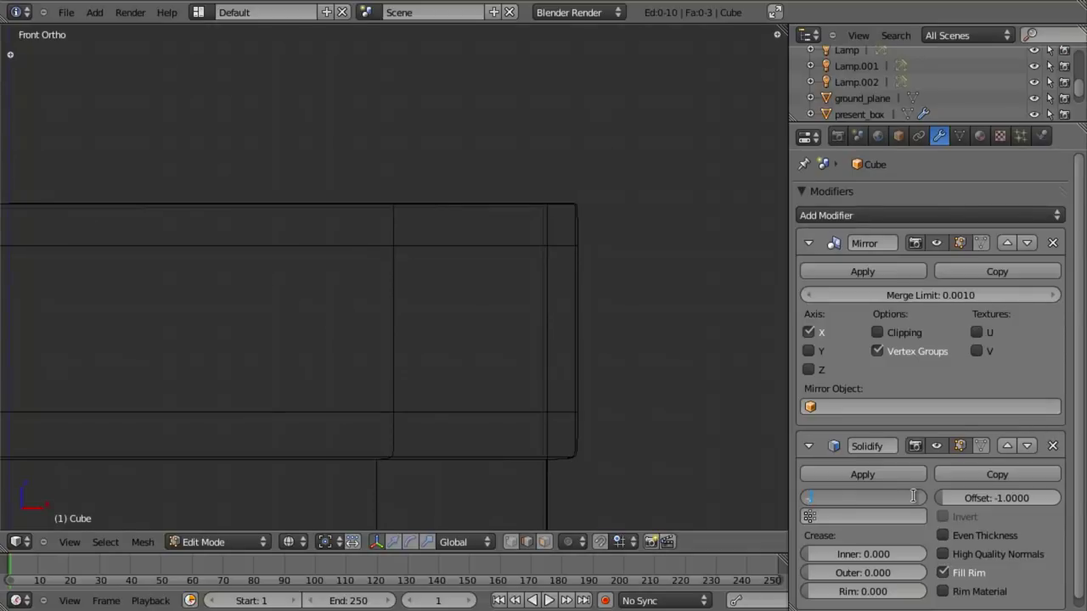
pyautogui.write('-0.005')
pyautogui.press('Return')
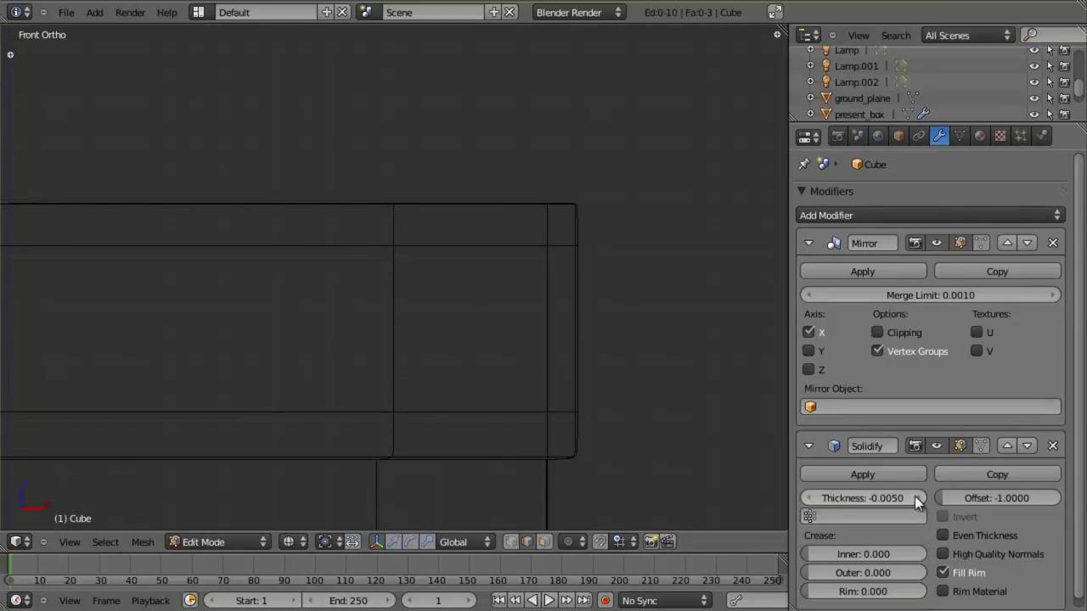
# Examine in solid and wireframe views how the thickened ribbon sits against the box lid
pyautogui.press('z')
pyautogui.moveTo(509, 221)
pyautogui.mouseDown(button='middle')
pyautogui.moveTo(496, 281)
pyautogui.moveTo(432, 300)
pyautogui.moveTo(343, 253)
pyautogui.mouseUp(button='middle')
pyautogui.scroll(-3, 492, 293)
pyautogui.press('Tab')
pyautogui.press('KP_1')
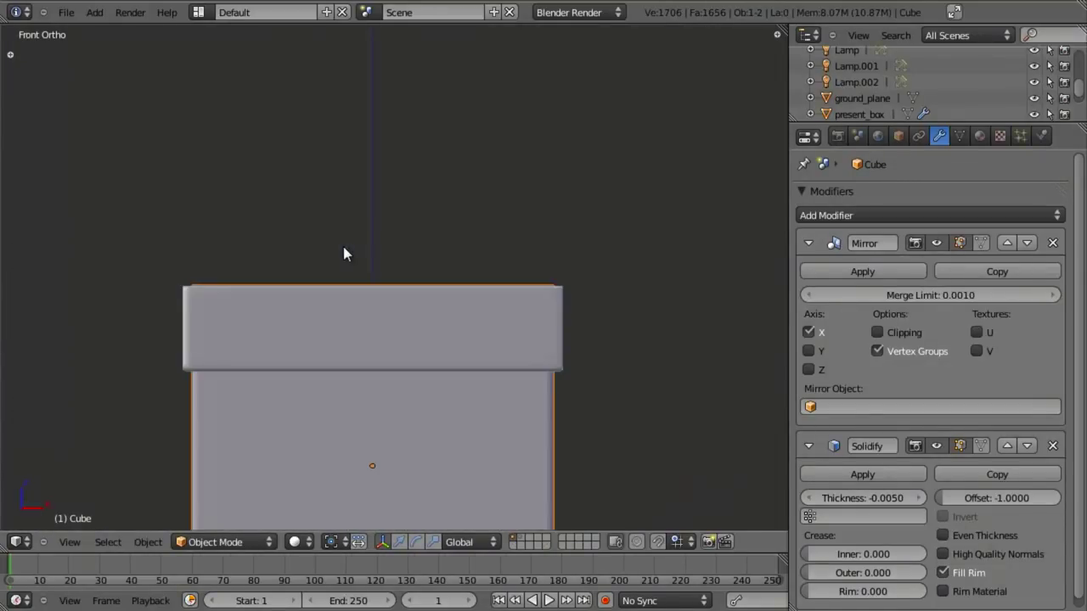
pyautogui.press('Tab')
pyautogui.press('z')
pyautogui.scroll(3, 509, 357)
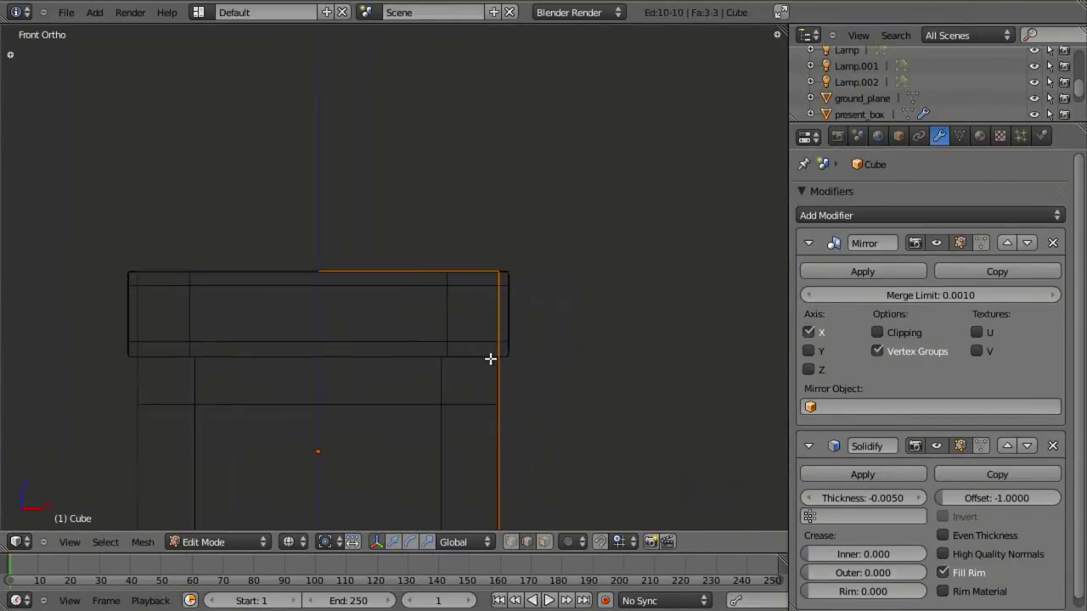
pyautogui.press('Tab')
pyautogui.press('Tab')
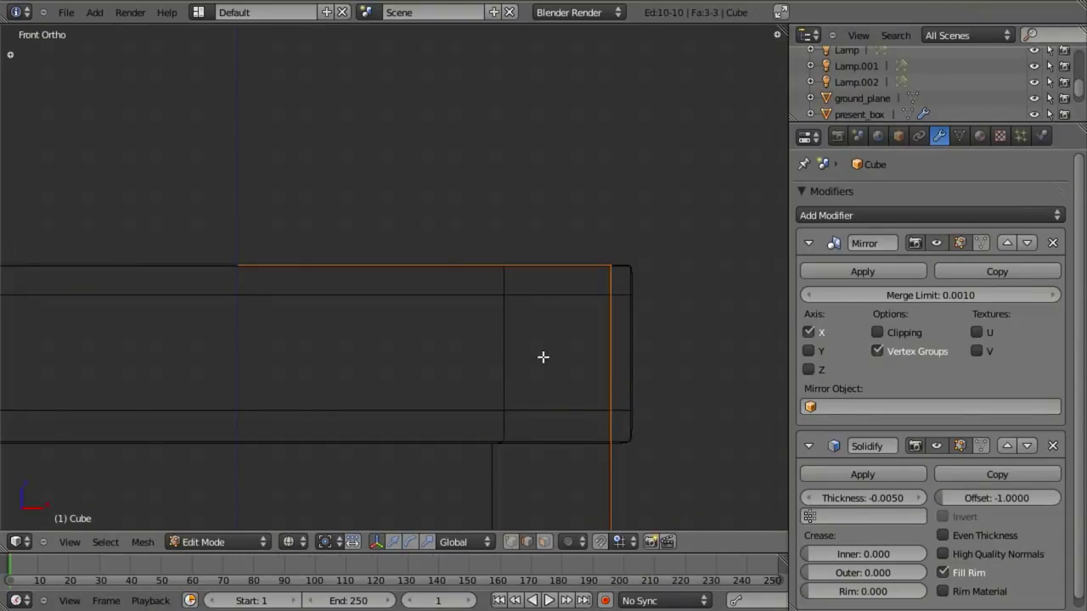
# Select the ribbon's upper corner vertices and move them 0.06 outward along X, just beyond the lid's side
pyautogui.hotkey('ctrl', 'Tab')
pyautogui.click(544, 323)
pyautogui.keyDown('shift'); pyautogui.moveTo(615, 313); pyautogui.dragTo(401, 315, button='middle'); pyautogui.keyUp('shift')
pyautogui.scroll(5, 405, 318)
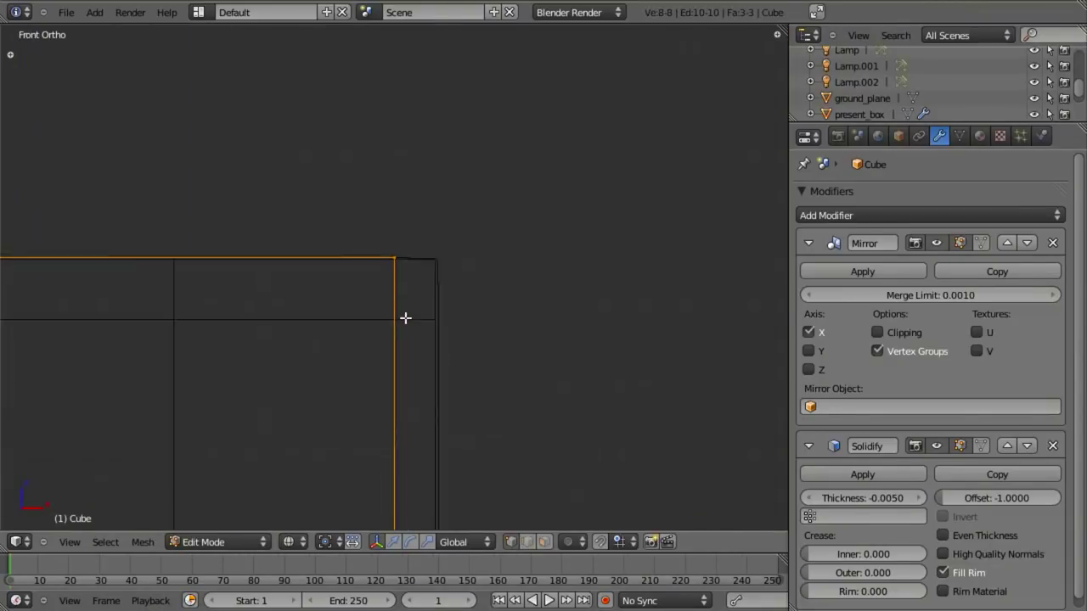
pyautogui.press('a')
pyautogui.keyDown('ctrl'); pyautogui.moveTo(379, 177); pyautogui.dragTo(453, 405); pyautogui.keyUp('ctrl')
pyautogui.scroll(5, 457, 274)
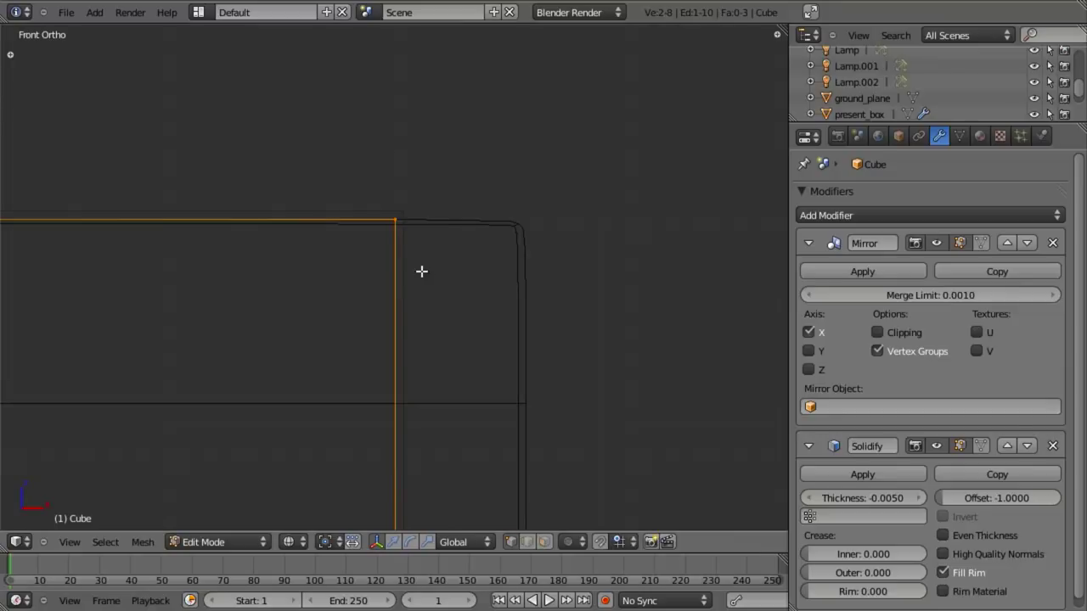
pyautogui.press('g')
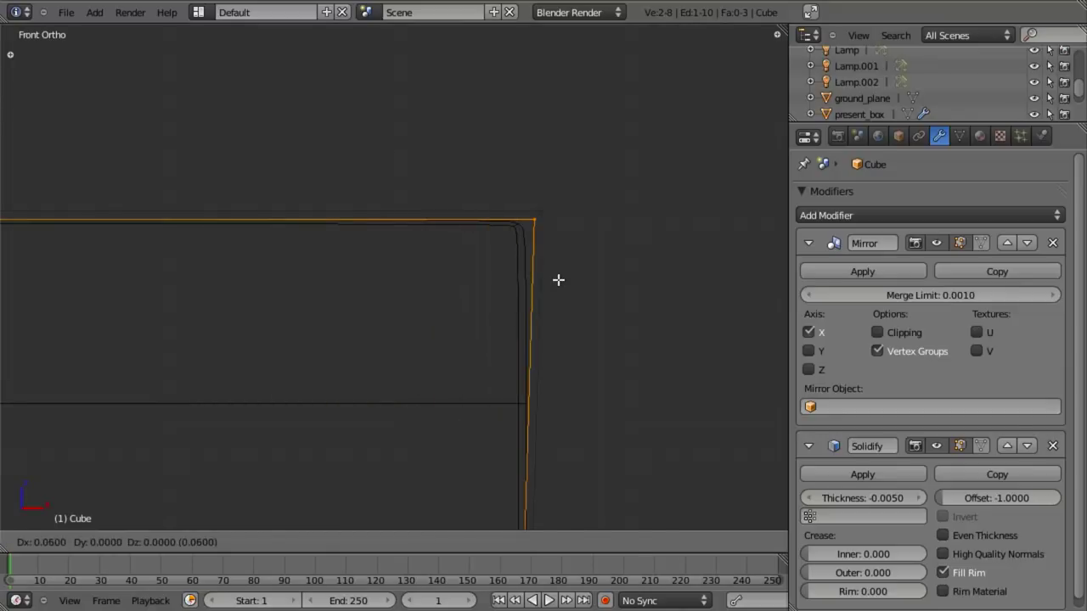
pyautogui.click(559, 280)
# Cut a horizontal edge loop into the ribbon's vertical side and slide it all the way up to the top corner
pyautogui.scroll(-7, 561, 284)
pyautogui.press('z')
pyautogui.moveTo(526, 386)
pyautogui.keyDown('shift'); pyautogui.mouseDown(button='middle')
pyautogui.moveTo(517, 252)
pyautogui.moveTo(494, 286)
pyautogui.mouseUp(button='middle'); pyautogui.keyUp('shift')
pyautogui.press('z')
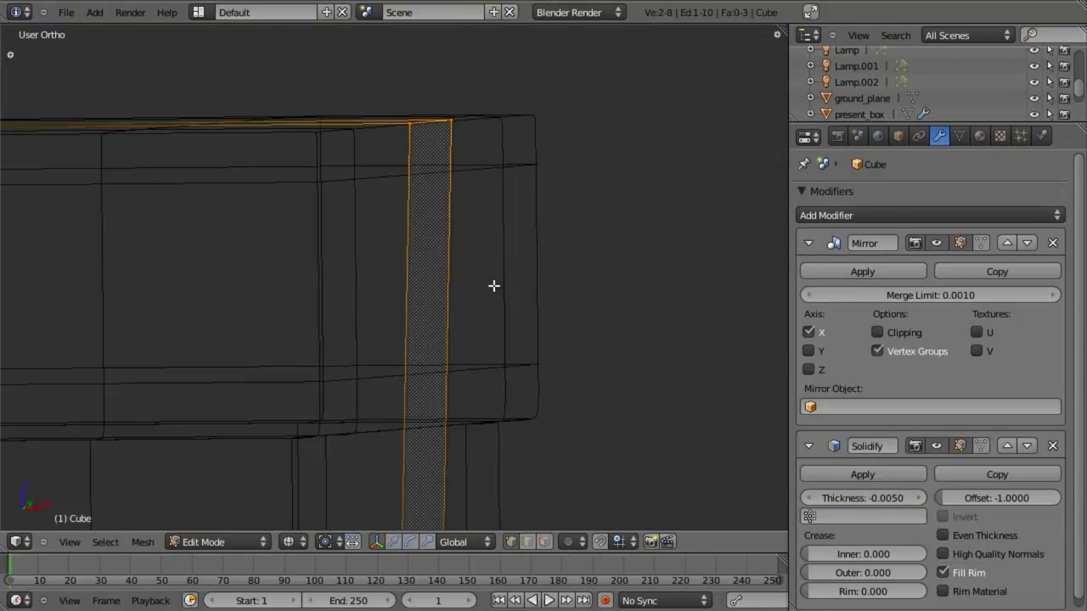
pyautogui.press('KP_3')
pyautogui.scroll(-5, 369, 297)
pyautogui.press('a')
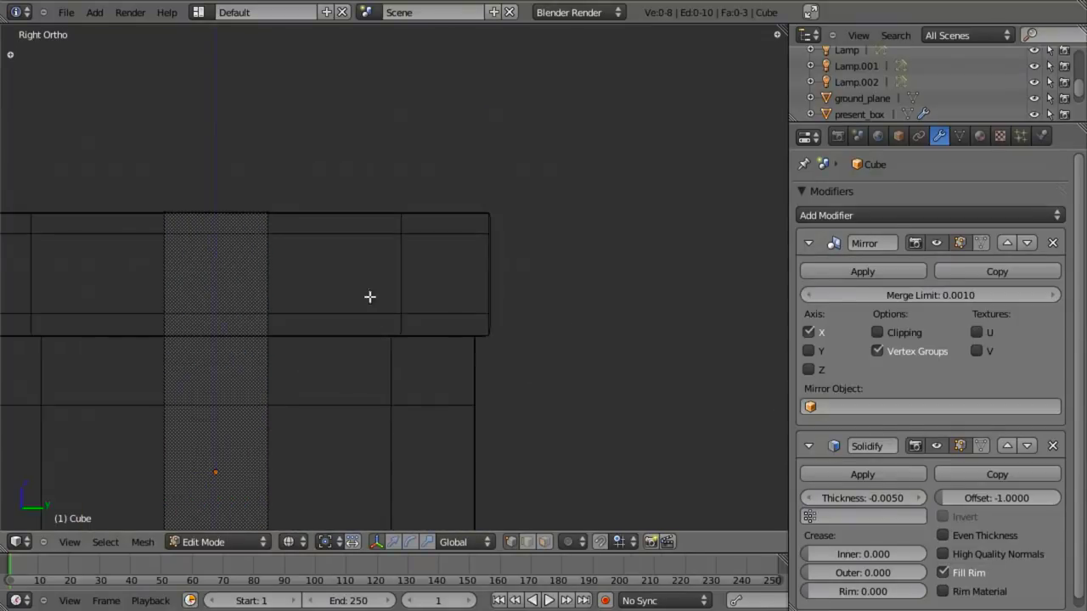
pyautogui.click(274, 464)
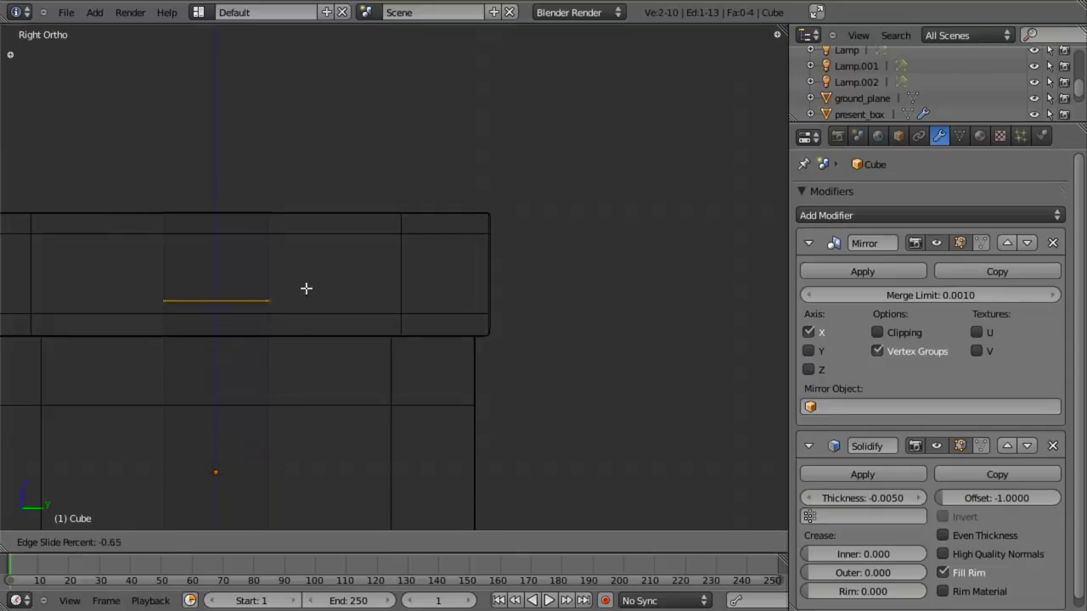
pyautogui.click(330, 151)
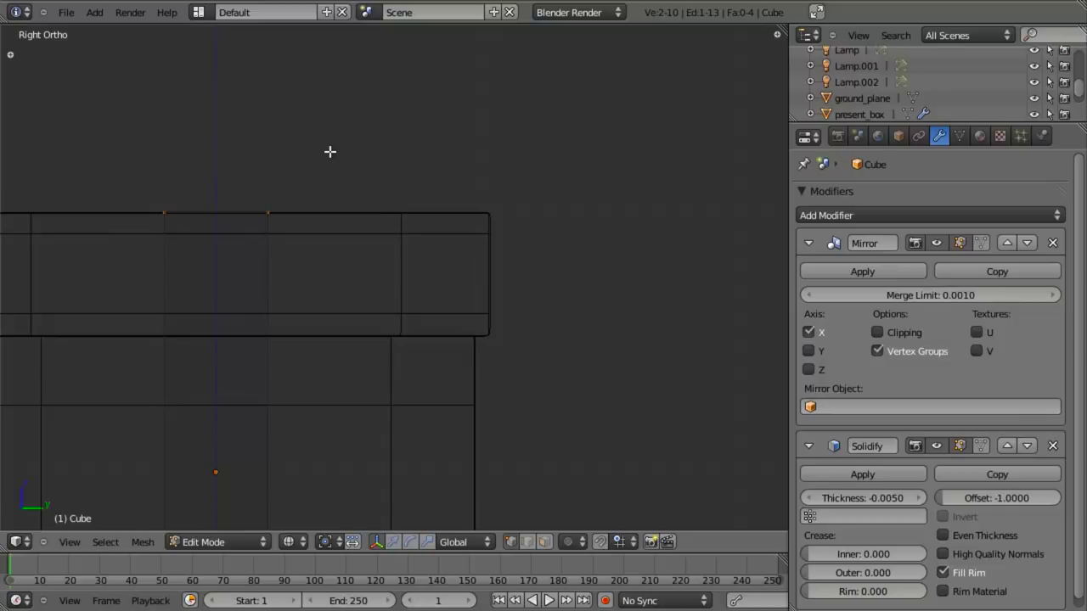
# Move the ribbon's new edge loop straight down along Z to the lid's lower edge and check the fit up close
pyautogui.press('KP_1')
pyautogui.scroll(4, 541, 286)
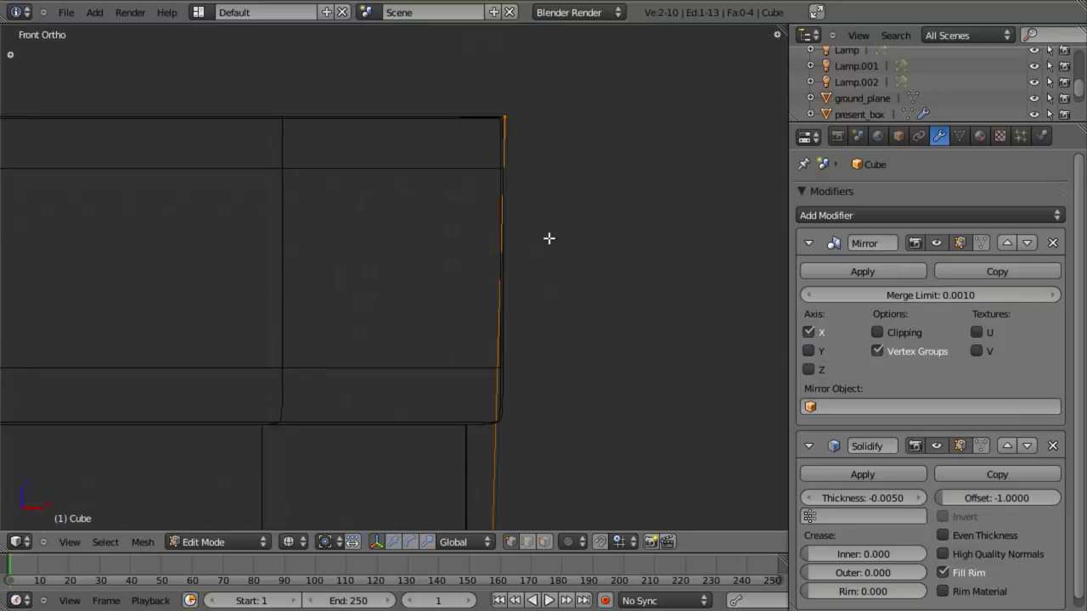
pyautogui.press('g')
pyautogui.press('z')
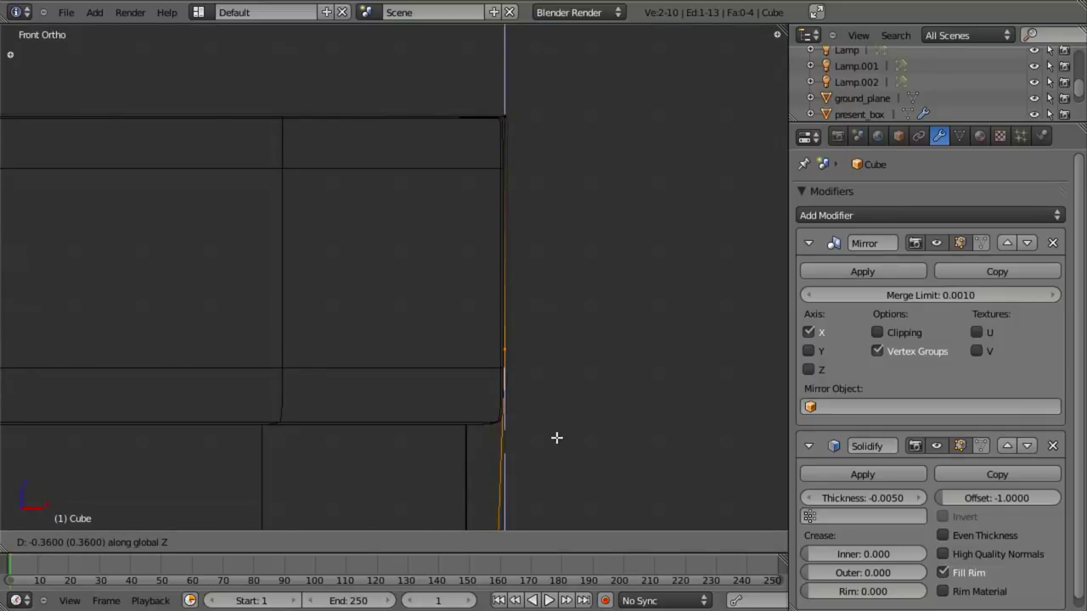
pyautogui.click(553, 505)
pyautogui.press('z')
pyautogui.moveTo(555, 444)
pyautogui.keyDown('shift'); pyautogui.mouseDown(button='middle')
pyautogui.moveTo(551, 383)
pyautogui.moveTo(500, 319)
pyautogui.mouseUp(button='middle'); pyautogui.keyUp('shift')
pyautogui.scroll(4, 551, 340)
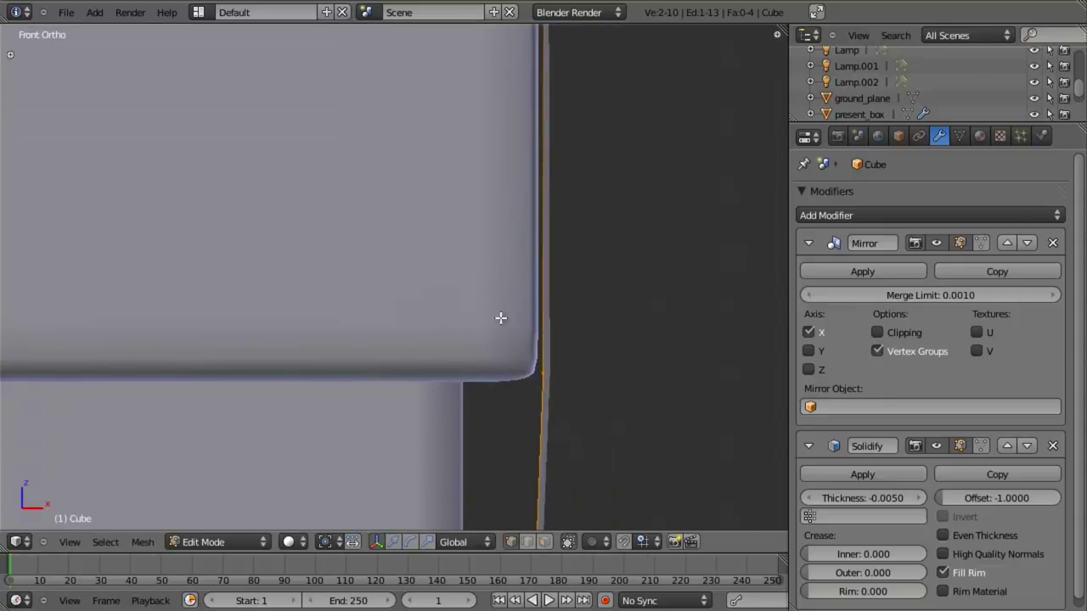
# Add the ribbon's upper corner vertices to the selected lid-edge vertices and move them inward along X until they sit against the lid's side
pyautogui.press('z')
pyautogui.scroll(-3, 599, 340)
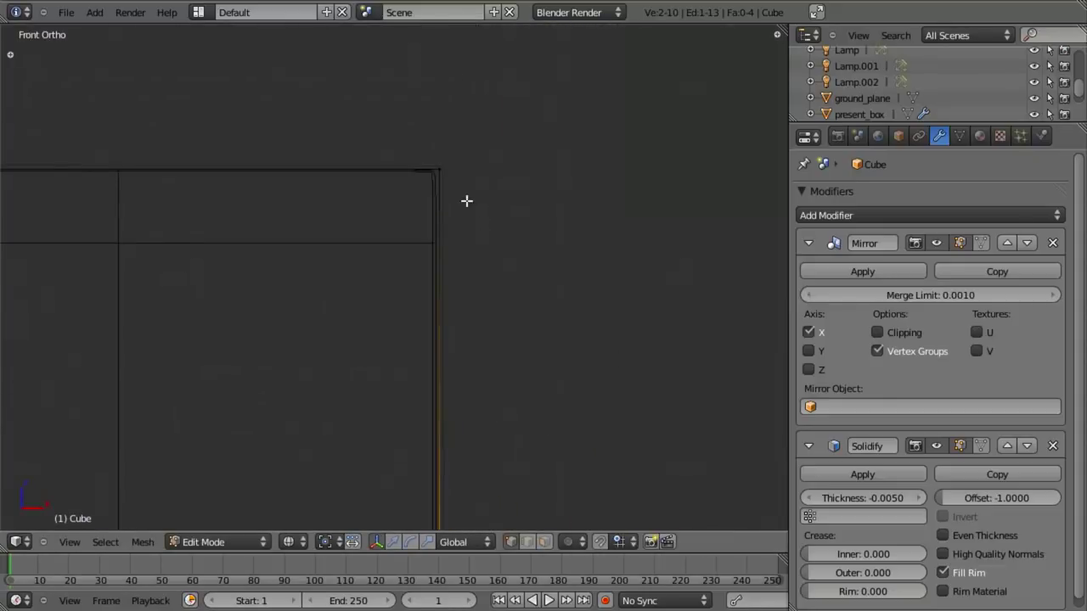
pyautogui.press('b')
pyautogui.moveTo(389, 117); pyautogui.dragTo(515, 283)
pyautogui.keyDown('shift'); pyautogui.moveTo(494, 255); pyautogui.dragTo(470, 350, button='middle'); pyautogui.keyUp('shift')
pyautogui.scroll(10, 492, 348)
pyautogui.press('g')
pyautogui.press('x')
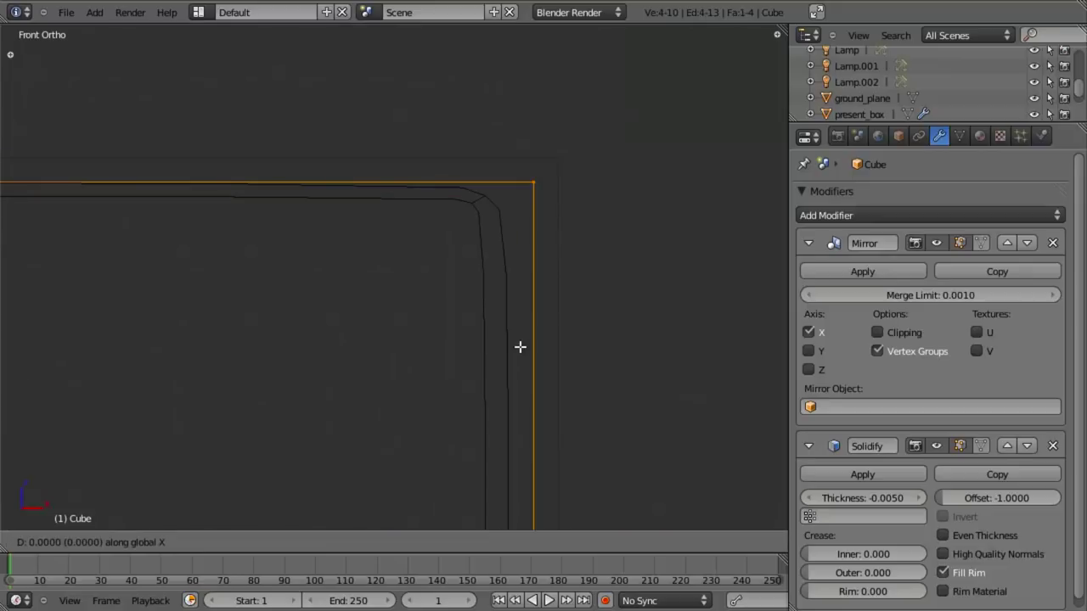
pyautogui.click(491, 337)
pyautogui.press('z')
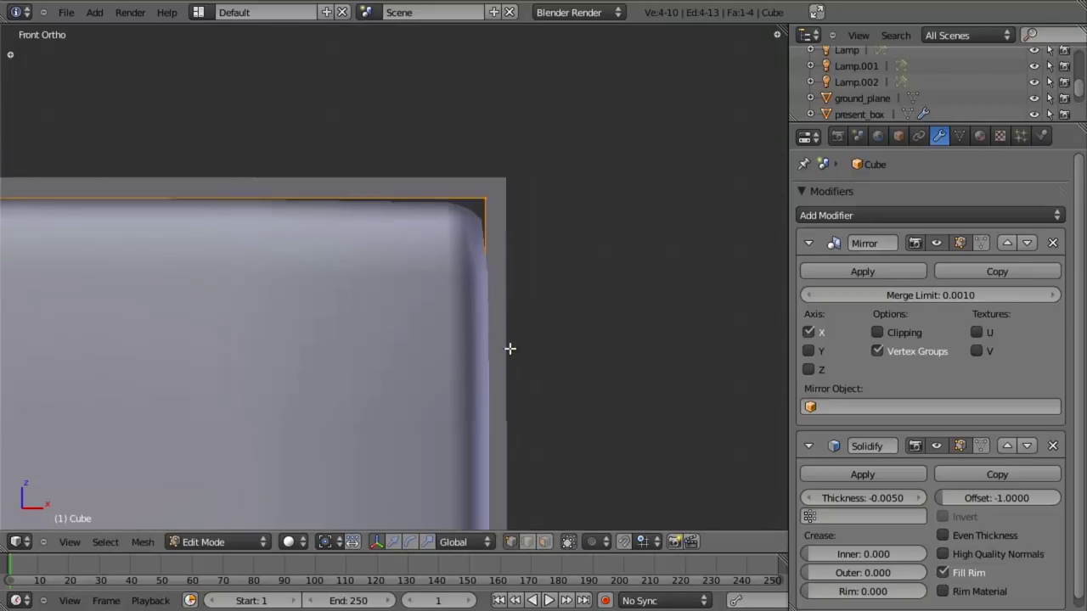
# Examine how the ribbon fits along the lid and box, then deselect everything and leave mesh editing
pyautogui.scroll(-2, 510, 349)
pyautogui.keyDown('shift'); pyautogui.moveTo(498, 392); pyautogui.dragTo(538, 338, button='middle'); pyautogui.keyUp('shift')
pyautogui.scroll(-5, 535, 328)
pyautogui.keyDown('shift'); pyautogui.moveTo(462, 367); pyautogui.dragTo(443, 285, button='middle'); pyautogui.keyUp('shift')
pyautogui.scroll(-5, 480, 262)
pyautogui.press('a')
pyautogui.press('Tab')
pyautogui.scroll(-5, 442, 306)
# Add a Subdivision Surface modifier to the ribbon
pyautogui.scroll(7, 417, 361)
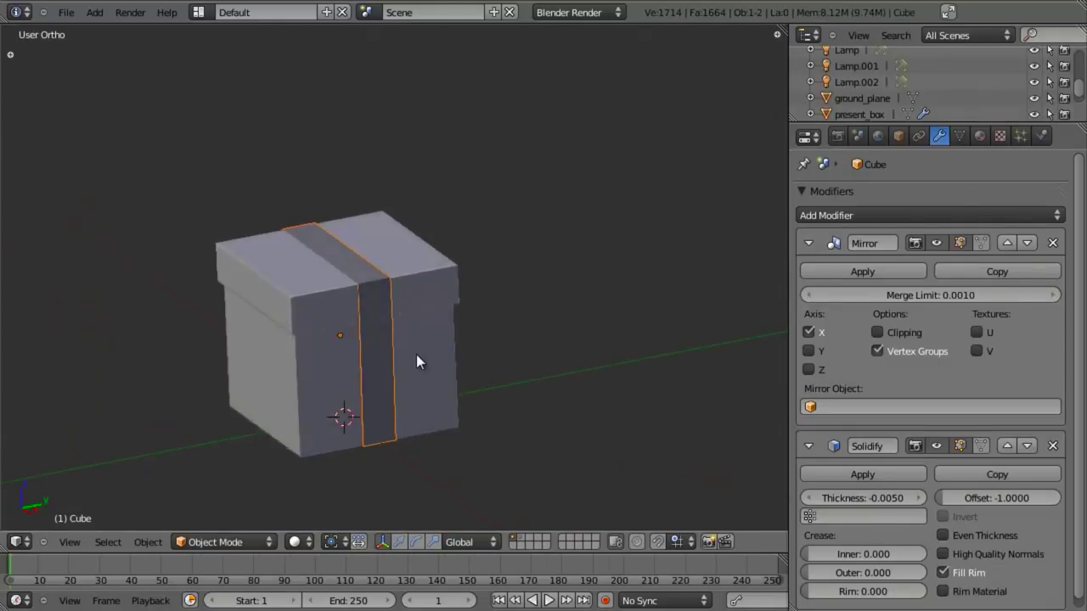
pyautogui.scroll(2, 417, 362)
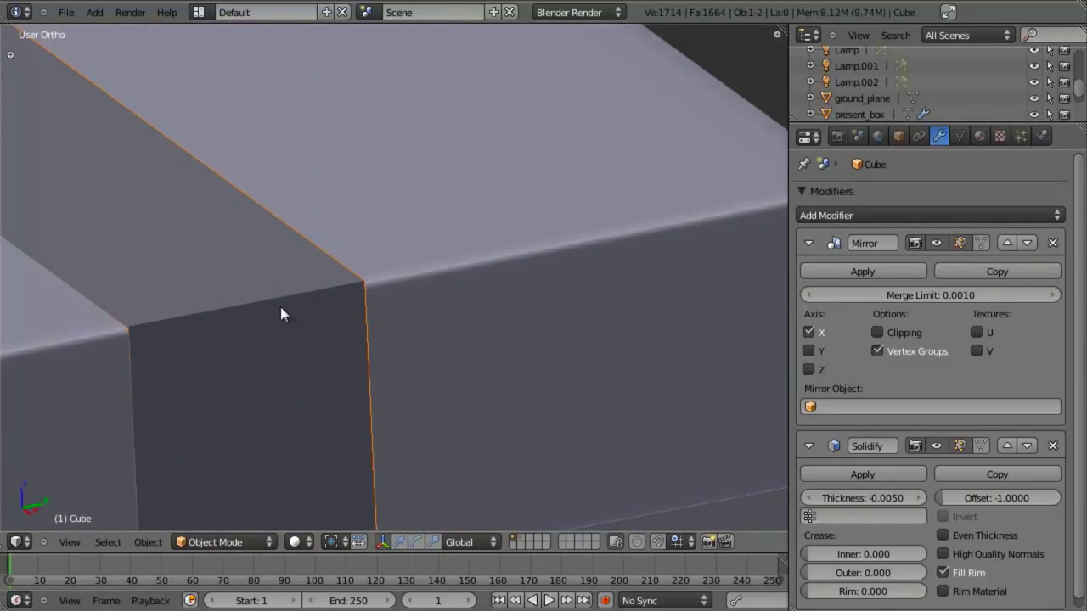
pyautogui.click(907, 214)
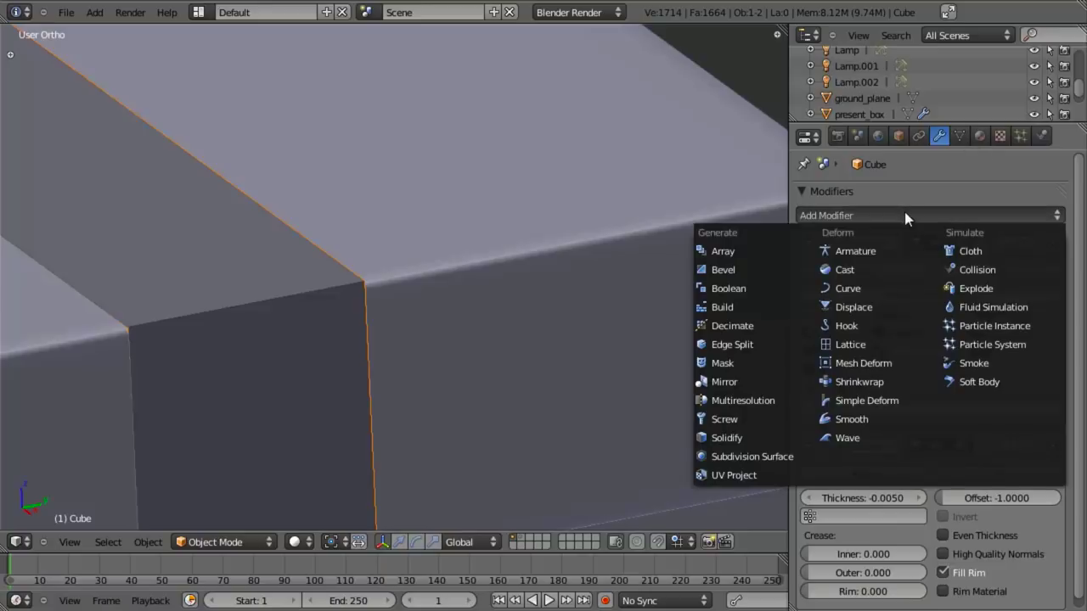
pyautogui.click(781, 456)
pyautogui.scroll(-5, 968, 455)
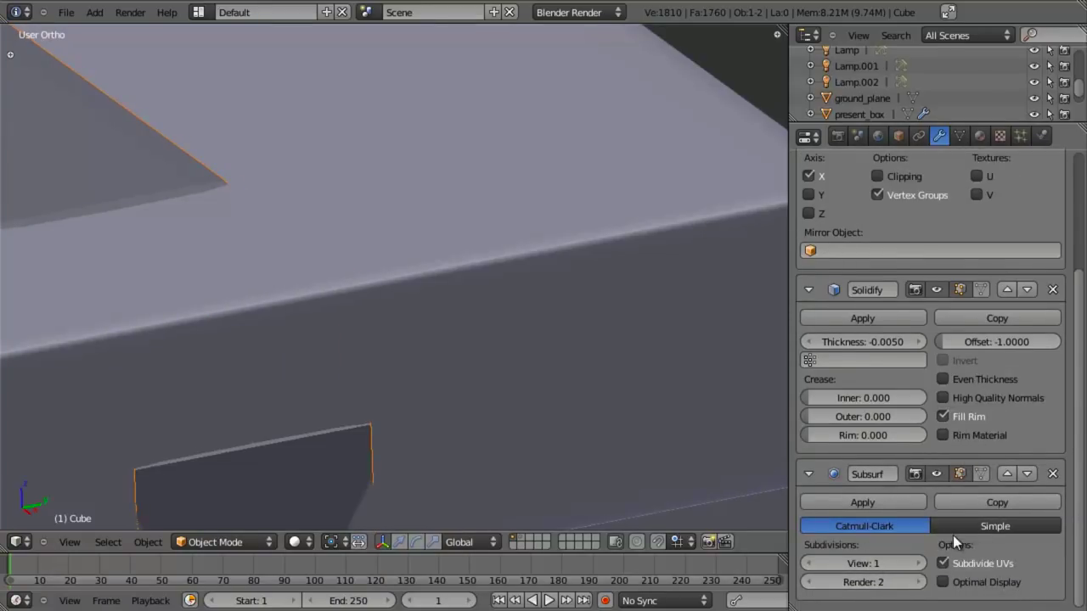
# Try the Subdivision Surface modifier above Solidify in the ribbon's stack, and return it to below Solidify
pyautogui.click(1007, 473)
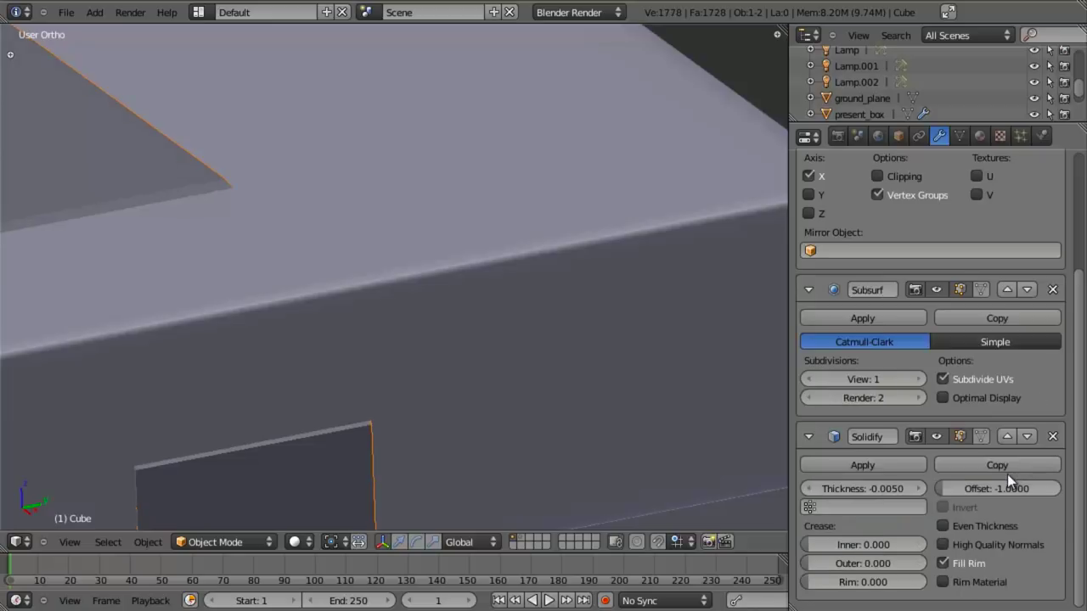
pyautogui.scroll(5, 882, 200)
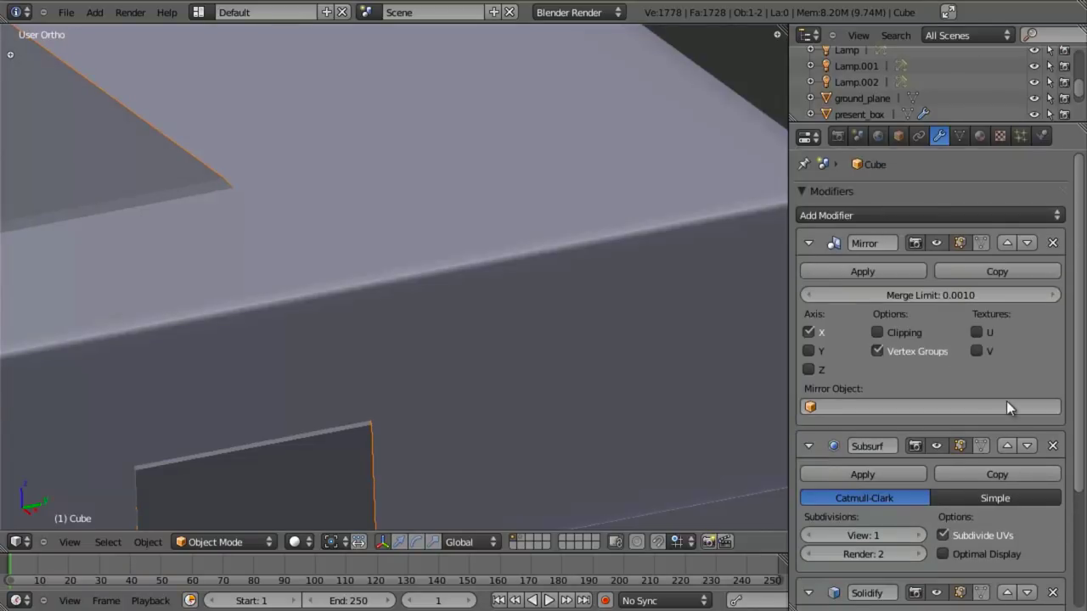
pyautogui.click(1027, 445)
pyautogui.scroll(-5, 962, 462)
pyautogui.scroll(-6, 432, 381)
pyautogui.moveTo(358, 365); pyautogui.dragTo(370, 356, button='middle')
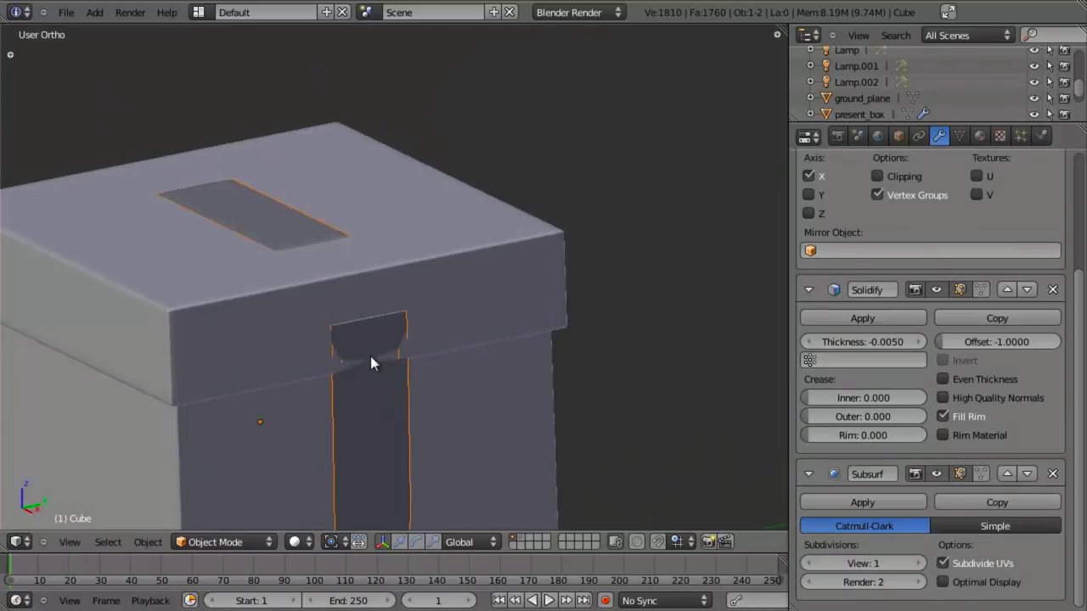
# Cut a horizontal edge loop into the ribbon's side over the lid and slide it up close to the top corner
pyautogui.press('Tab')
pyautogui.scroll(4, 381, 354)
pyautogui.press('a')
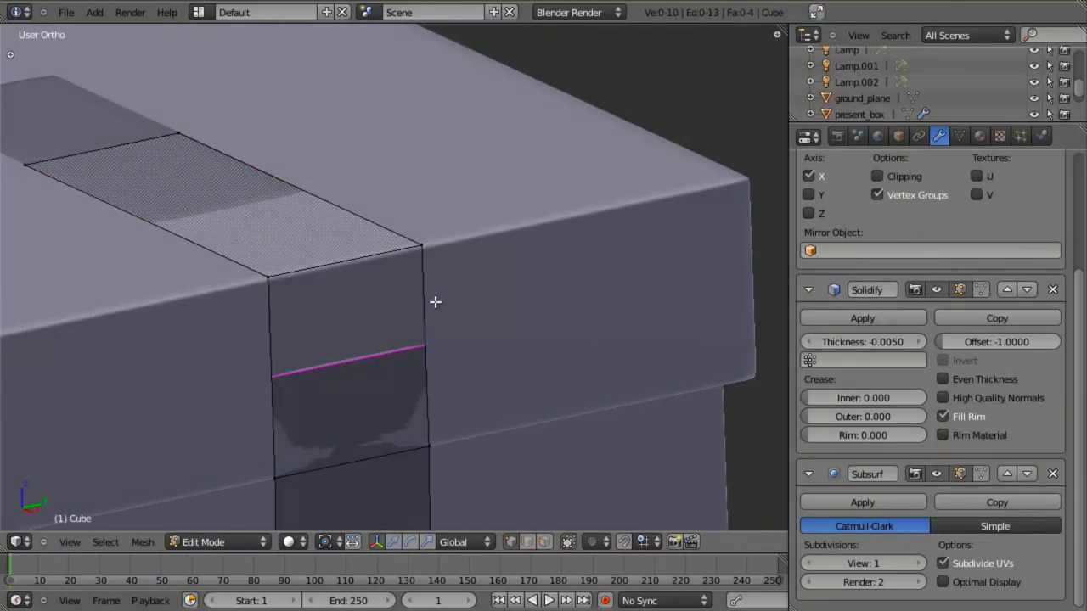
pyautogui.click(434, 301)
pyautogui.click(439, 220)
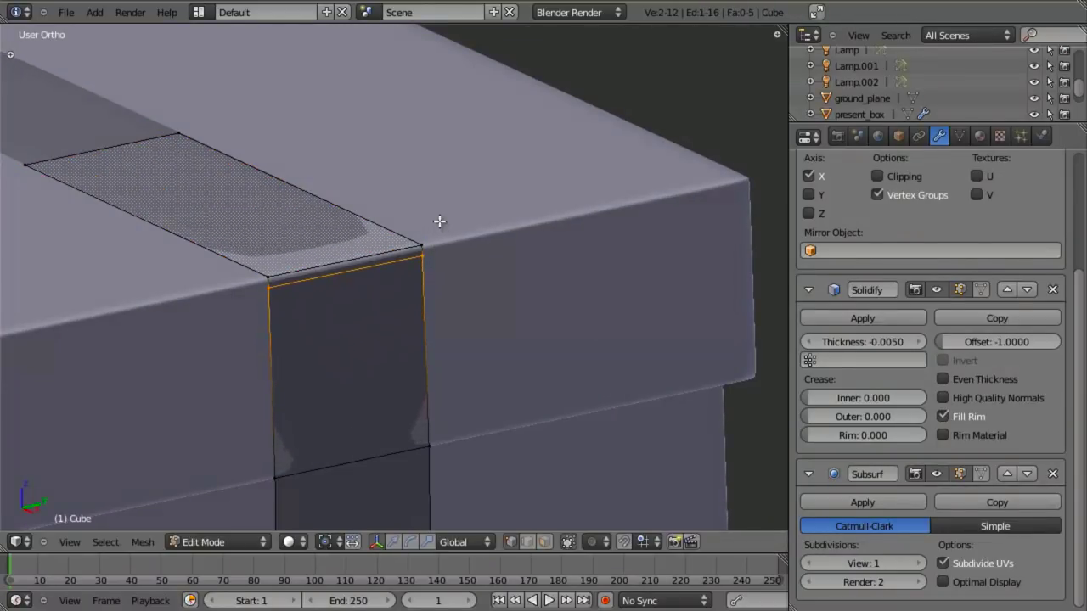
# Cut an edge loop across the ribbon's top and move it outward along X close to the corner
pyautogui.hotkey('ctrl', 'r')
pyautogui.click(360, 214)
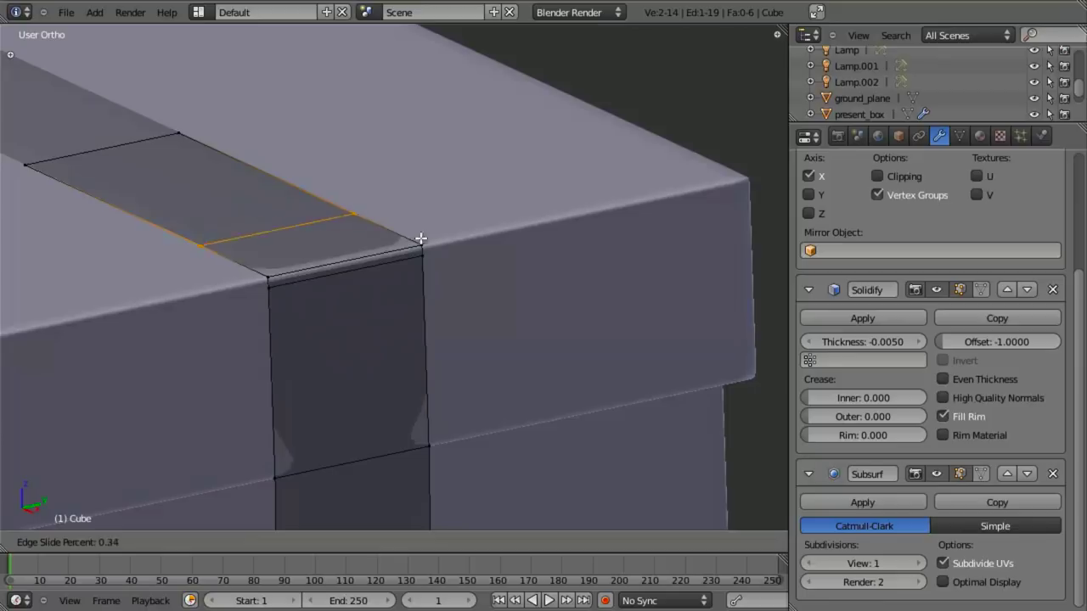
pyautogui.click(488, 253)
pyautogui.press('KP_1')
pyautogui.press('z')
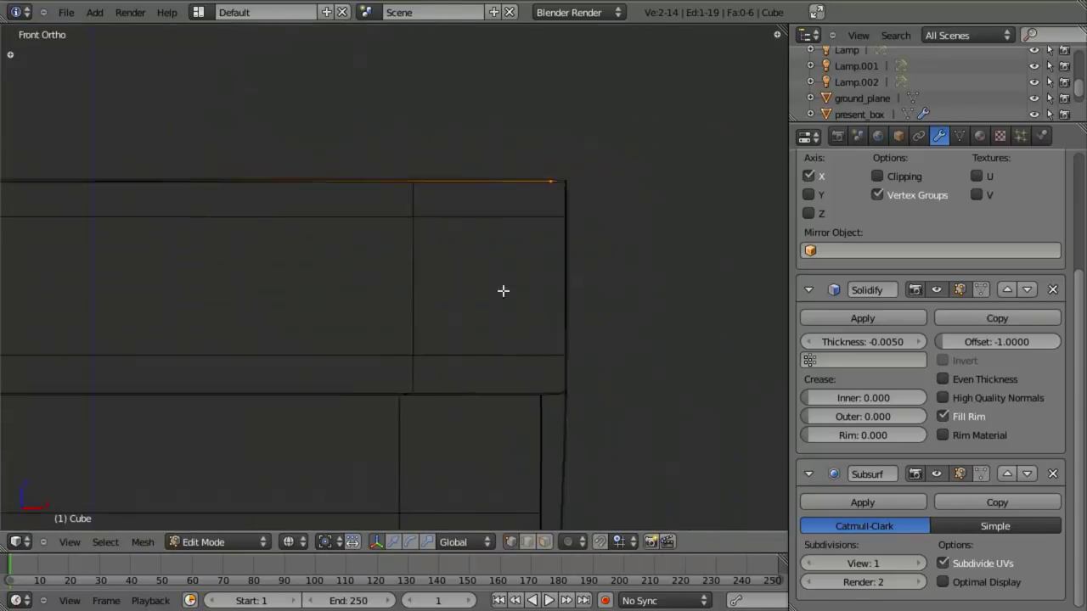
pyautogui.scroll(5, 503, 292)
pyautogui.keyDown('shift'); pyautogui.moveTo(503, 291); pyautogui.dragTo(386, 360, button='middle'); pyautogui.keyUp('shift')
pyautogui.scroll(5, 444, 296)
pyautogui.press('g')
pyautogui.press('x')
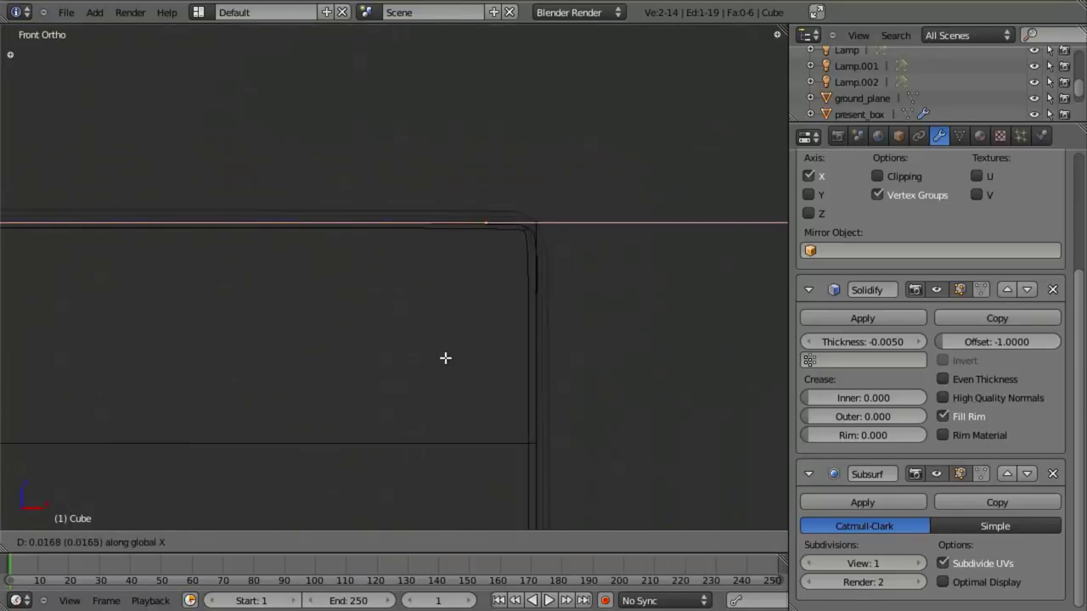
pyautogui.click(446, 358)
# Select the side edge loop just below the top corner and move it along Z closer to the corner
pyautogui.rightClick(525, 279)
pyautogui.press('g')
pyautogui.press('z')
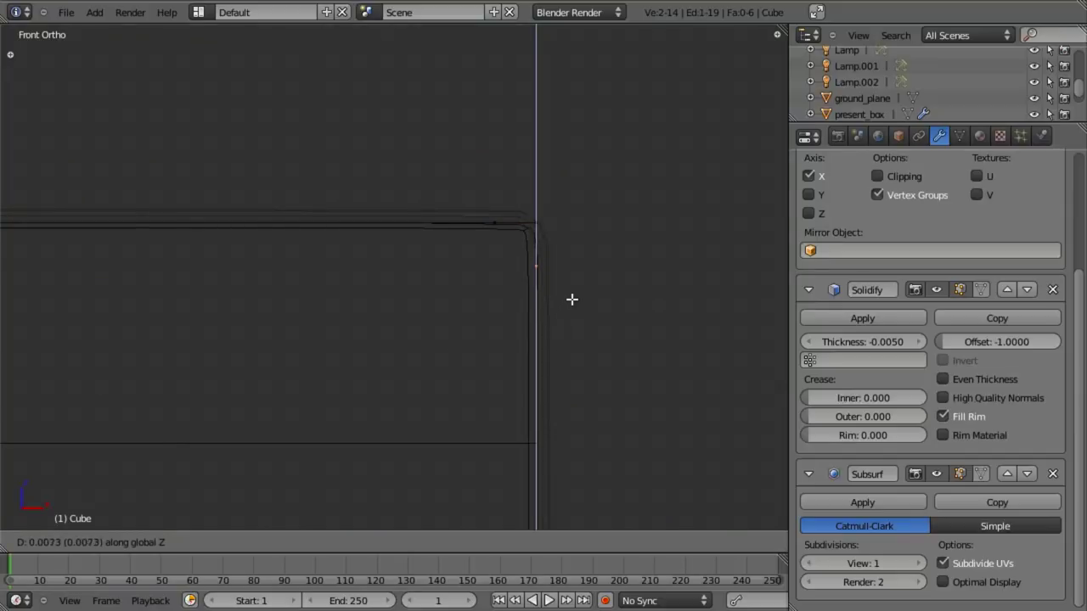
pyautogui.click(552, 279)
# Select the entire ribbon mesh and set its faces to smooth shading
pyautogui.press('z')
pyautogui.scroll(2, 450, 258)
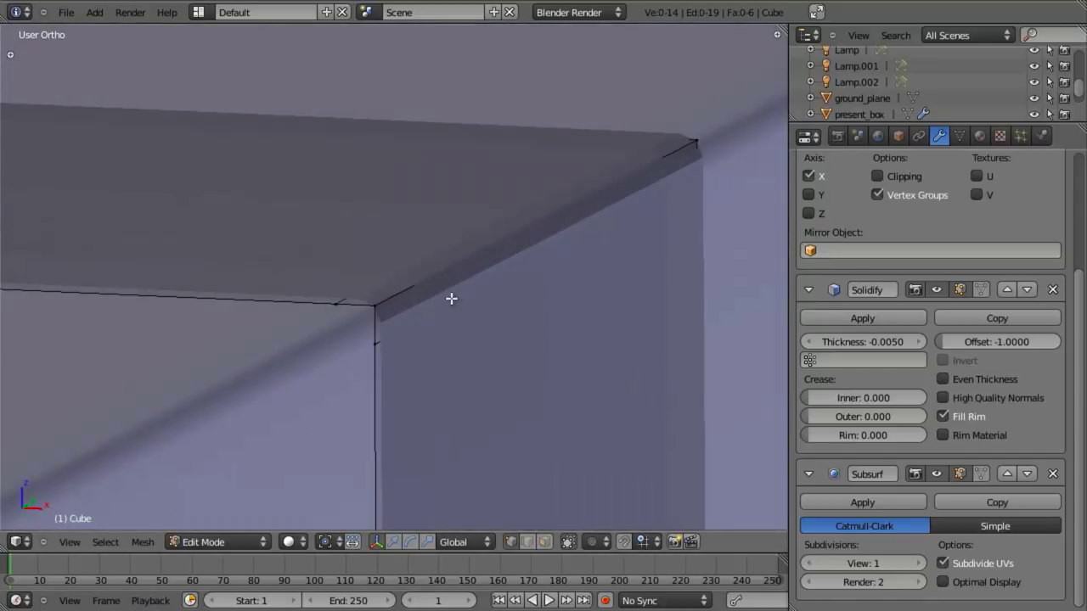
pyautogui.press('a')
pyautogui.press('w')
pyautogui.click(456, 299)
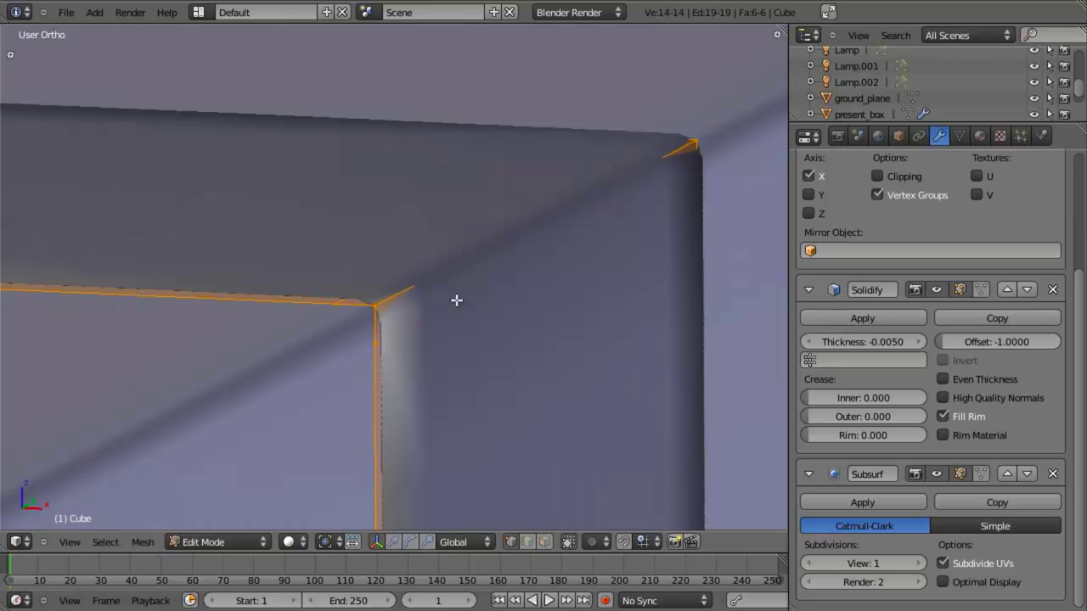
# Cut an edge loop into the ribbon's side over the lid and slide it down near the lid's lower edge
pyautogui.scroll(-9, 472, 383)
pyautogui.moveTo(471, 383); pyautogui.dragTo(480, 356, button='middle')
pyautogui.keyDown('shift'); pyautogui.moveTo(480, 357); pyautogui.dragTo(528, 219, button='middle'); pyautogui.keyUp('shift')
pyautogui.press('a')
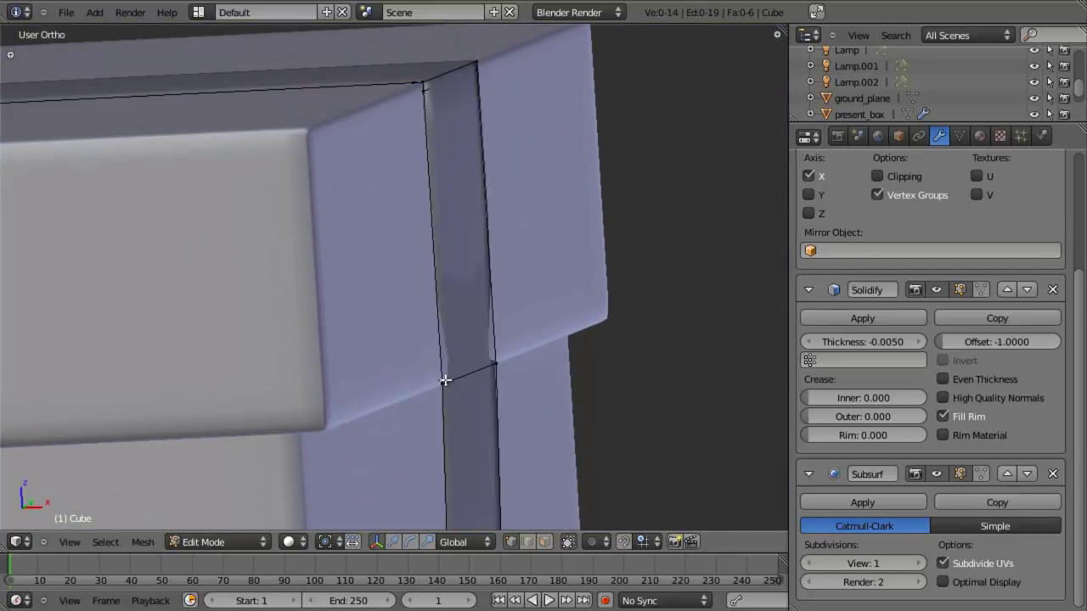
pyautogui.hotkey('ctrl', 'r')
pyautogui.click(438, 263)
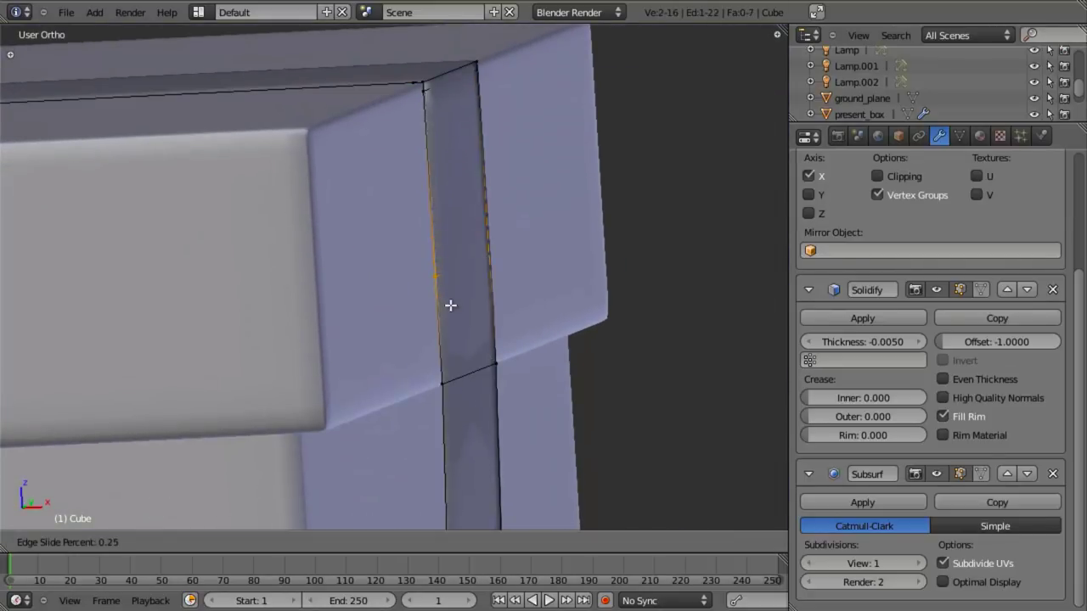
pyautogui.click(480, 393)
# Select the ribbon's edge loop at the lid's lower edge and move it down about 0.005 along Z
pyautogui.press('KP_1')
pyautogui.press('z')
pyautogui.scroll(3, 660, 316)
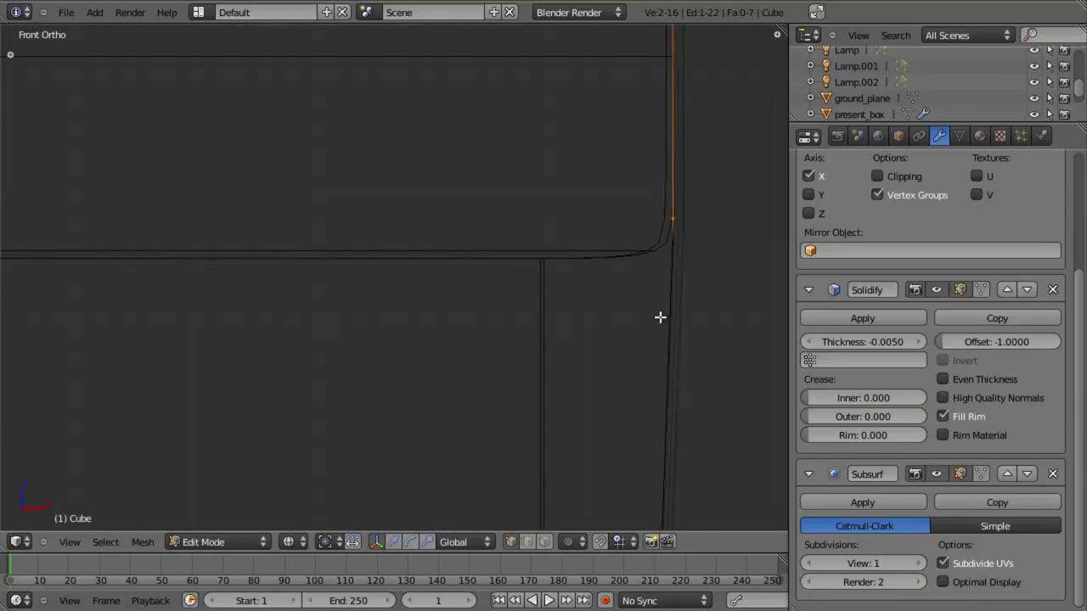
pyautogui.press('g')
pyautogui.press('z')
pyautogui.rightClick(664, 298)
pyautogui.press('a')
pyautogui.press('b')
pyautogui.moveTo(663, 236); pyautogui.dragTo(724, 299)
pyautogui.press('g')
pyautogui.press('z')
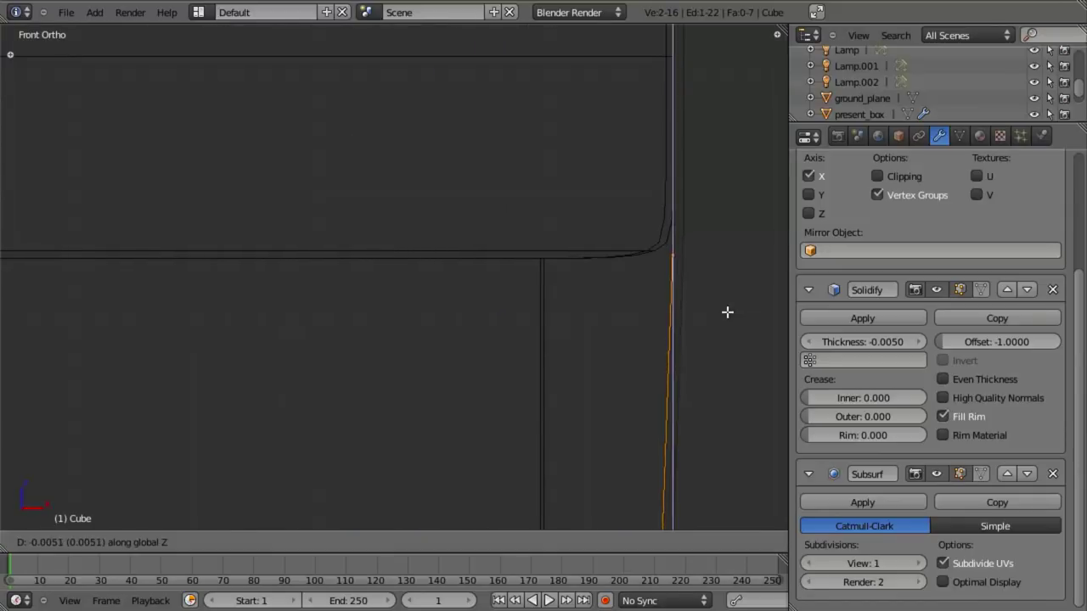
pyautogui.click(726, 311)
# Cut an edge loop into the ribbon's side below the lid and slide it down near the bottom corner
pyautogui.scroll(-15, 691, 345)
pyautogui.scroll(6, 450, 271)
pyautogui.keyDown('shift'); pyautogui.moveTo(495, 388); pyautogui.dragTo(522, 389, button='middle'); pyautogui.keyUp('shift')
pyautogui.press('a')
pyautogui.scroll(-4, 522, 388)
pyautogui.moveTo(492, 342); pyautogui.dragTo(419, 315, button='middle')
pyautogui.scroll(3, 420, 315)
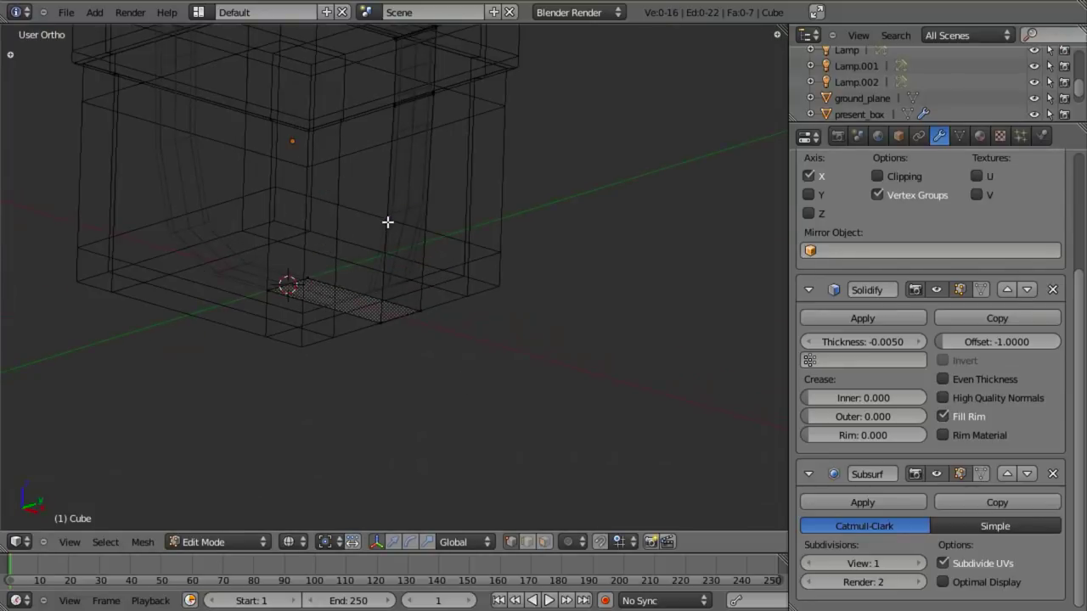
pyautogui.hotkey('ctrl', 'r')
pyautogui.click(389, 249)
pyautogui.click(393, 316)
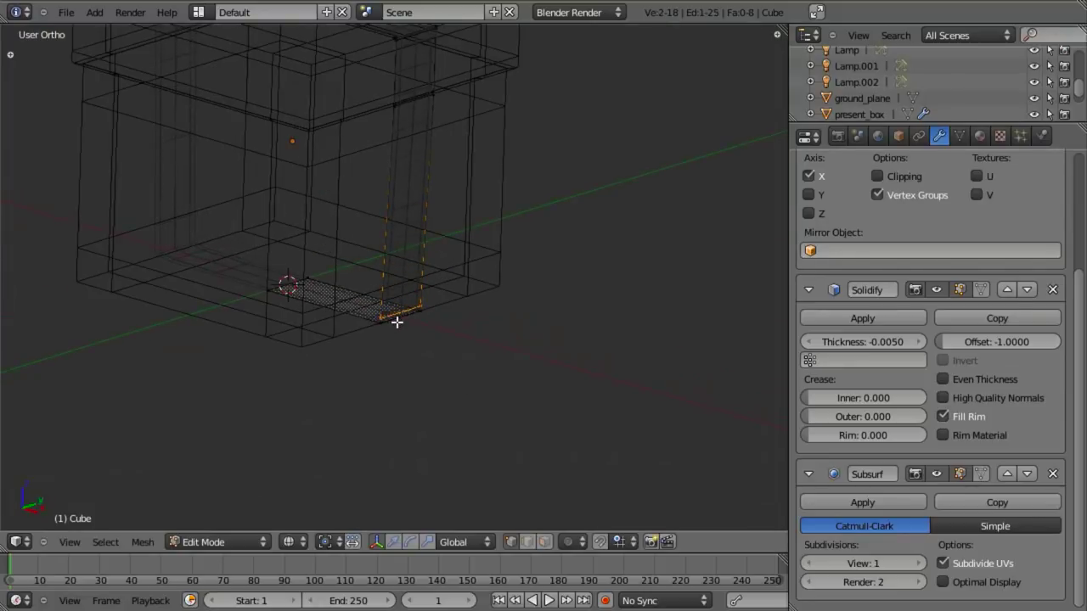
# Move the new lower edge loop down along Z to just above the bottom corner and nudge it about 0.001 inward
pyautogui.press('KP_1')
pyautogui.scroll(6, 377, 300)
pyautogui.keyDown('shift'); pyautogui.moveTo(570, 376); pyautogui.dragTo(570, 258, button='middle'); pyautogui.keyUp('shift')
pyautogui.scroll(10, 535, 316)
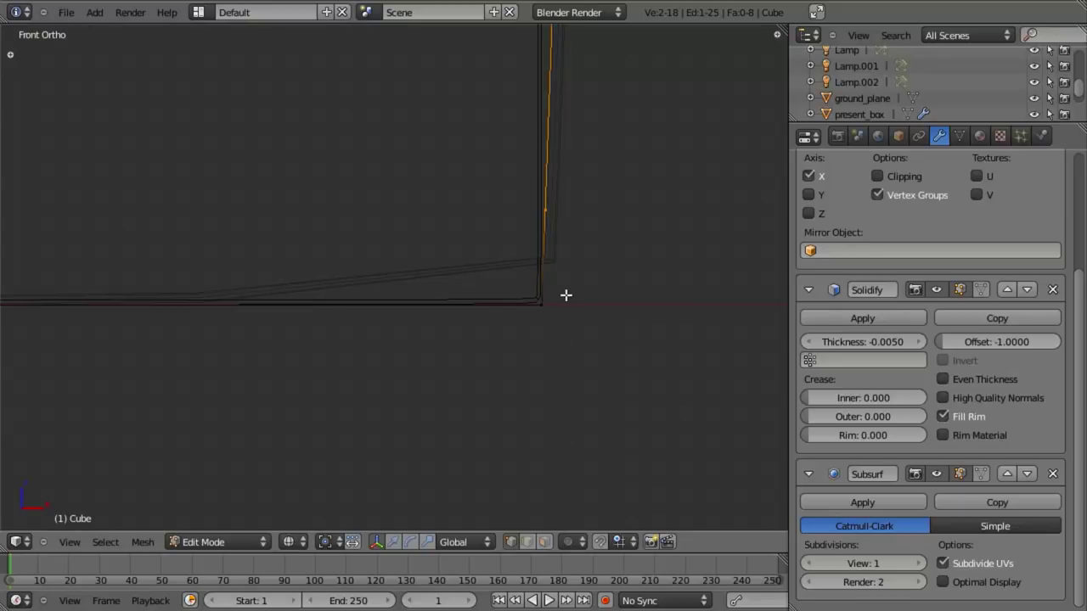
pyautogui.press('g')
pyautogui.press('z')
pyautogui.click(566, 382)
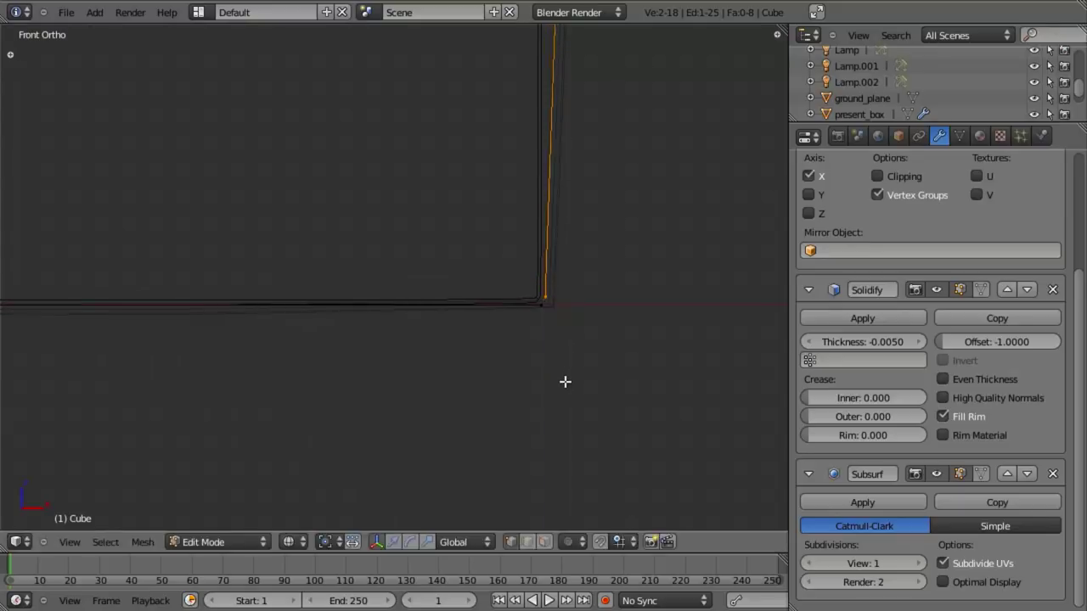
pyautogui.press('g')
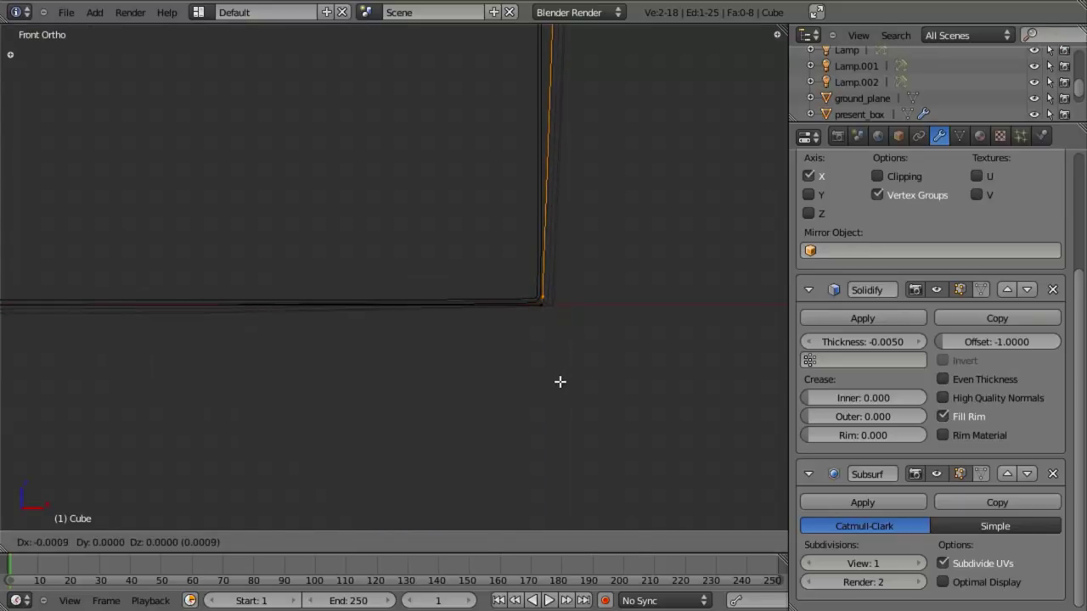
pyautogui.click(561, 382)
# Cut an edge loop across the ribbon's underside and slide it close to the bottom corner
pyautogui.press('a')
pyautogui.hotkey('ctrl', 'r')
pyautogui.click(502, 303)
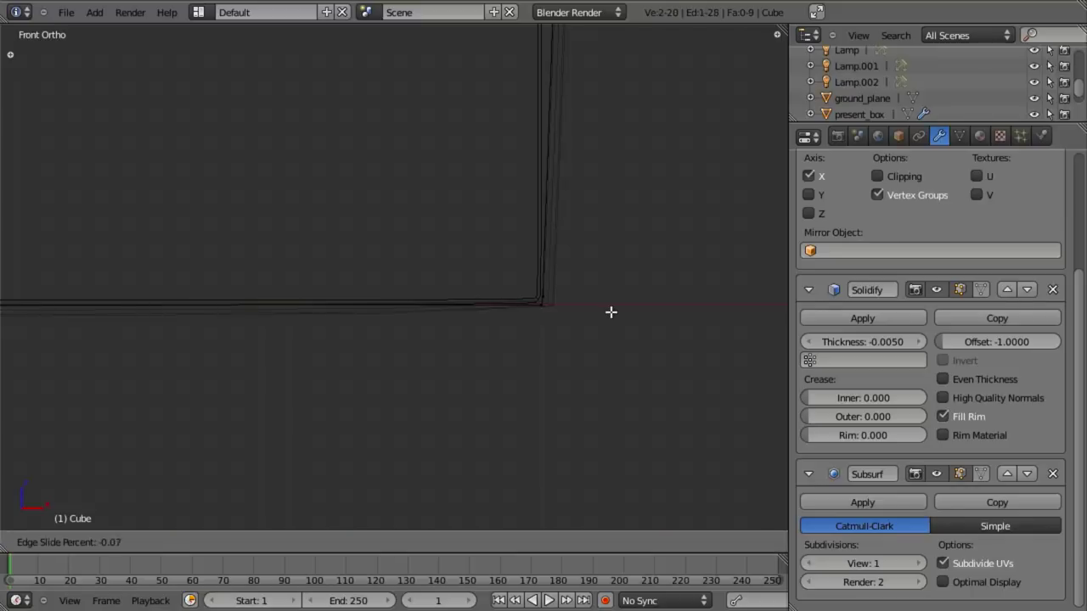
pyautogui.click(300, 407)
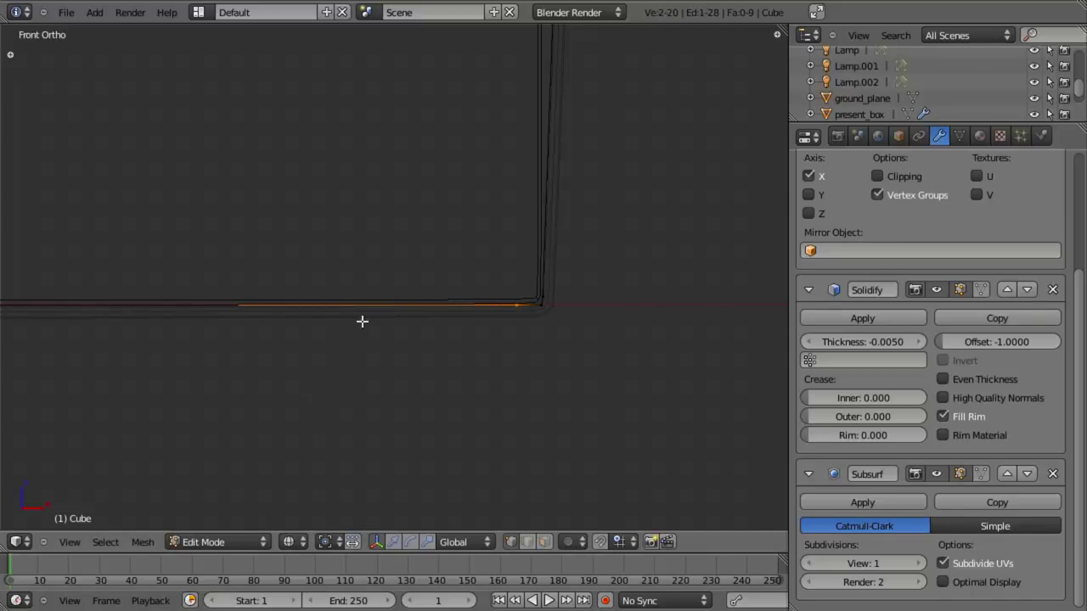
# Add the ribbon's bottom corner vertices to the selection and move them slightly inward along X against the box
pyautogui.press('b')
pyautogui.moveTo(475, 263); pyautogui.dragTo(714, 473)
pyautogui.press('g')
pyautogui.press('x')
pyautogui.click(710, 472)
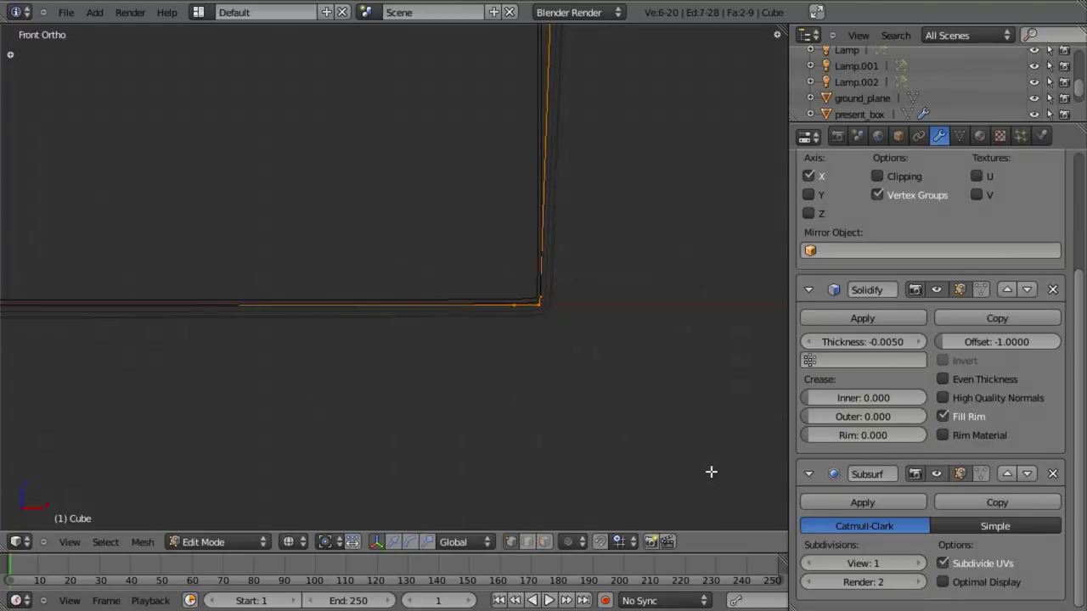
# Deselect everything and examine the smoothed ribbon's fit in solid view from its bottom corner to the lid
pyautogui.press('a')
pyautogui.press('b')
pyautogui.press('Escape')
pyautogui.press('z')
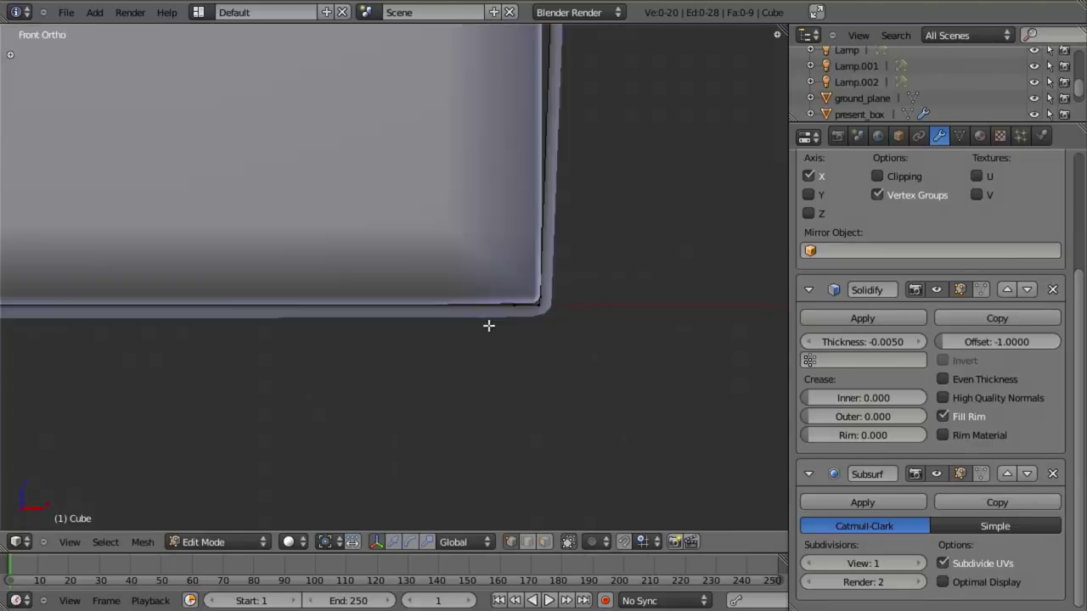
pyautogui.moveTo(487, 325); pyautogui.dragTo(521, 243, button='middle')
pyautogui.press('Tab')
pyautogui.scroll(-4, 509, 290)
pyautogui.moveTo(510, 289); pyautogui.dragTo(432, 297, button='middle')
pyautogui.scroll(-4, 440, 311)
pyautogui.scroll(6, 422, 415)
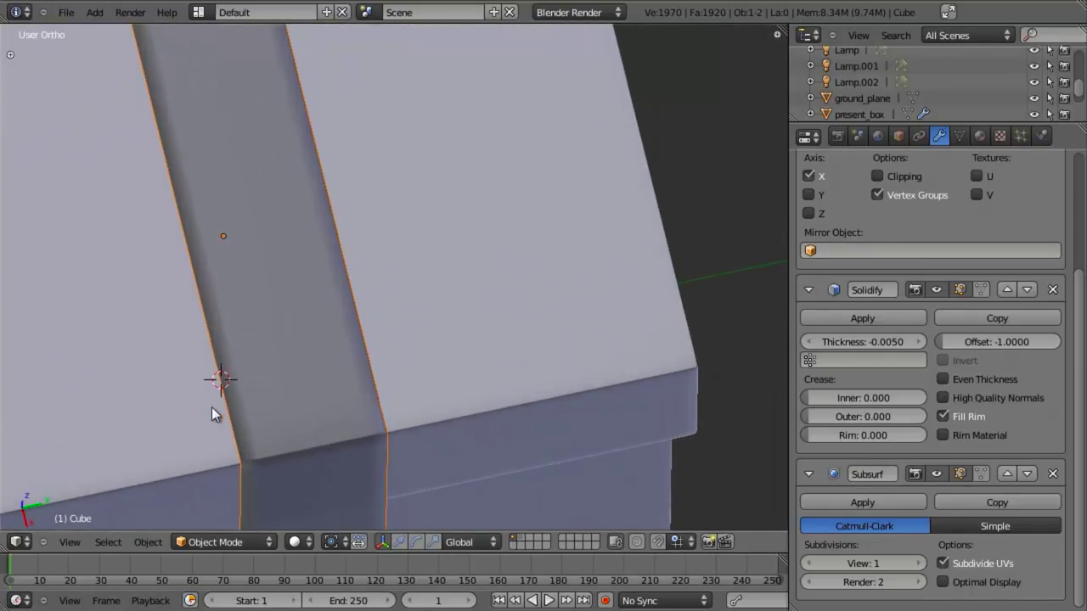
# Cut two lengthwise edge loops along the ribbon and scale them apart along Y toward the ribbon's side edges
pyautogui.press('Tab')
pyautogui.moveTo(262, 457); pyautogui.dragTo(429, 371, button='middle')
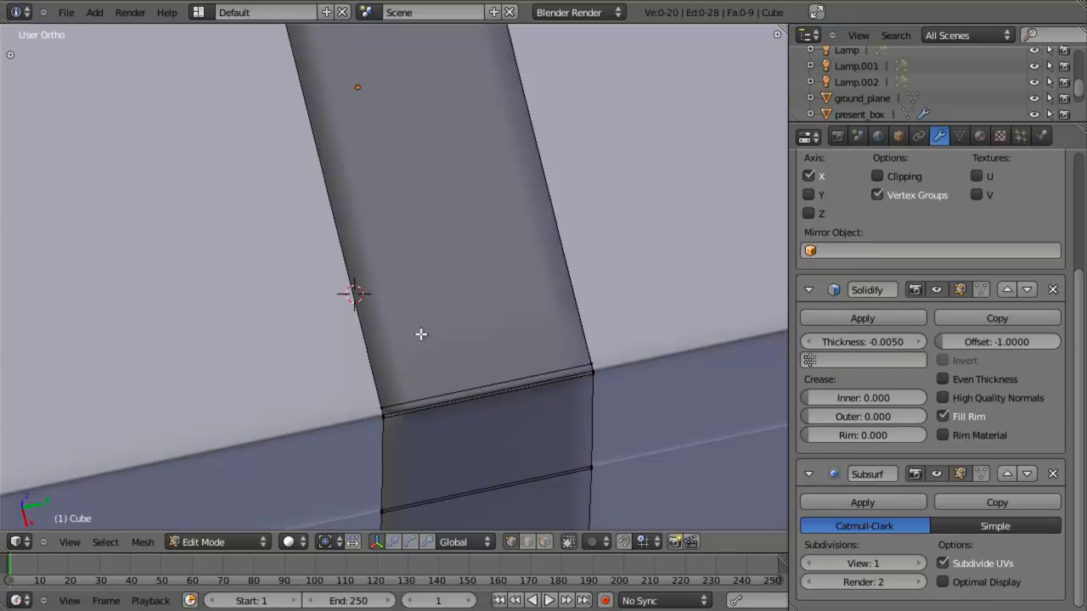
pyautogui.hotkey('ctrl', 'r')
pyautogui.scroll(1, 456, 320)
pyautogui.click(464, 323)
pyautogui.rightClick(463, 322)
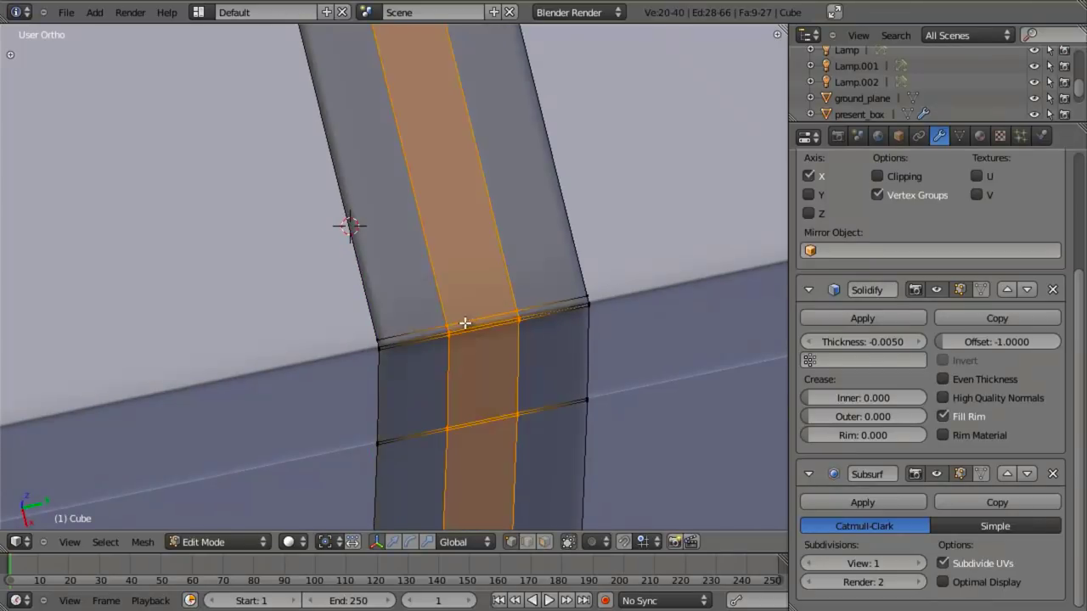
pyautogui.press('s')
pyautogui.press('y')
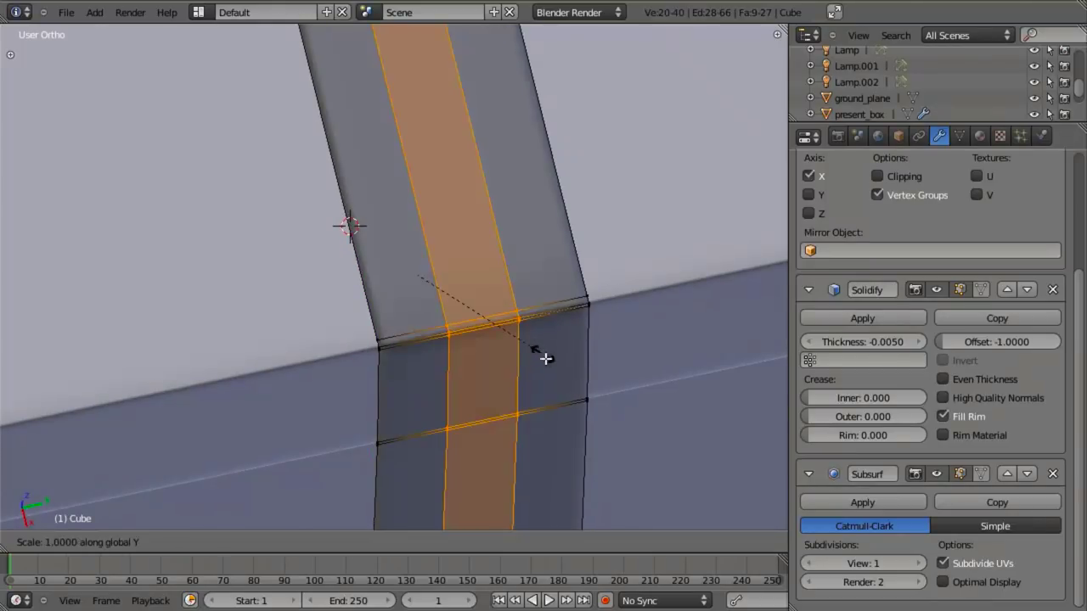
pyautogui.click(730, 489)
pyautogui.press('Tab')
# Deselect the ribbon and save the scene over create_present.blend
pyautogui.scroll(-6, 510, 416)
pyautogui.moveTo(463, 407); pyautogui.dragTo(435, 366, button='middle')
pyautogui.press('a')
pyautogui.scroll(-1, 408, 373)
pyautogui.moveTo(331, 388); pyautogui.dragTo(451, 386, button='middle')
pyautogui.hotkey('ctrl', 's')
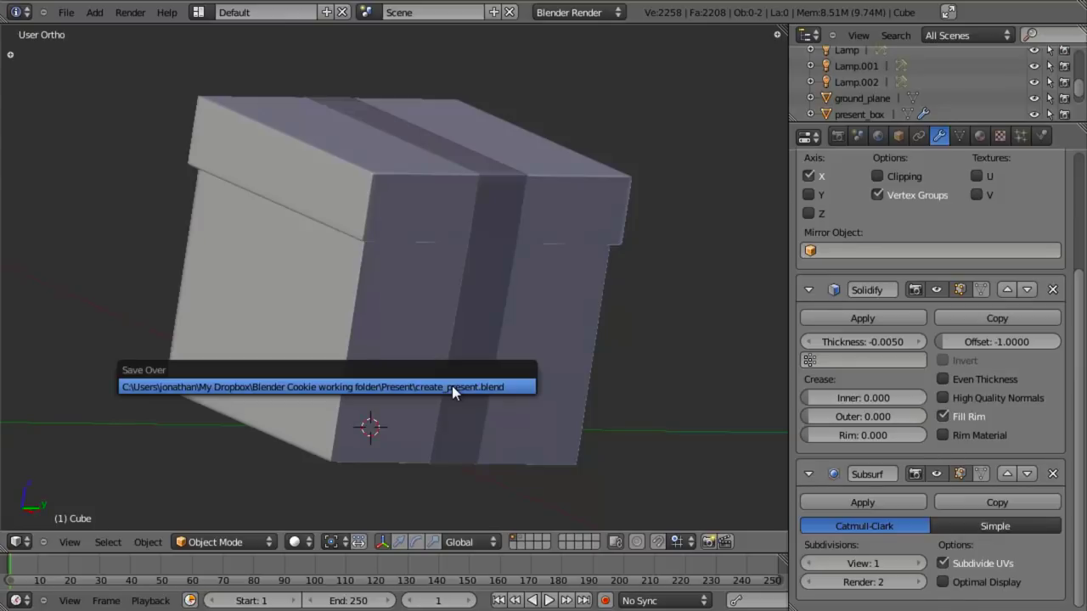
pyautogui.click(452, 386)
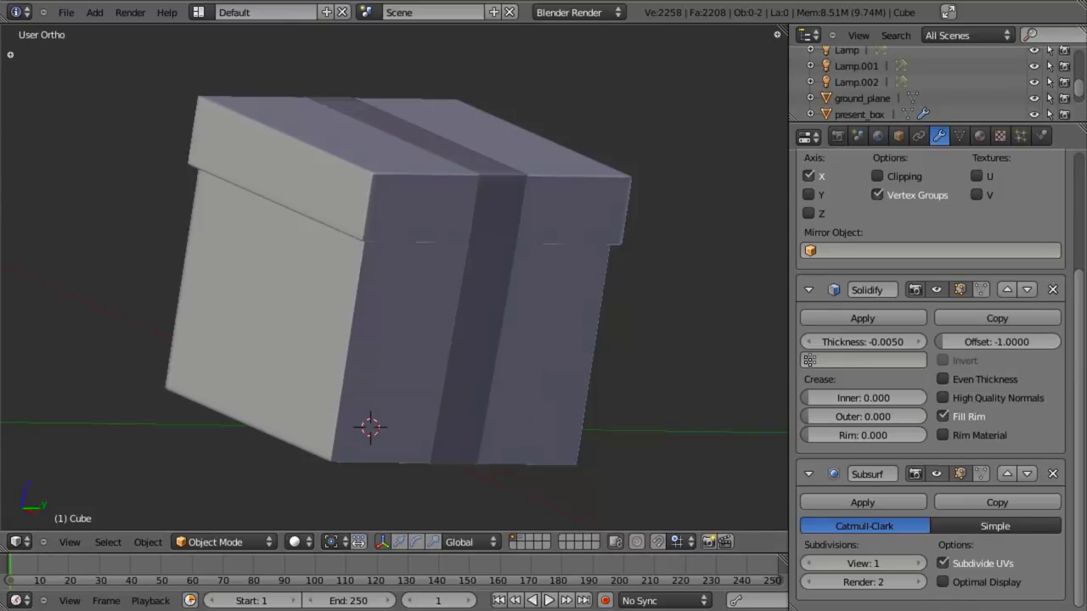
# Duplicate the ribbon in place and rotate the copy 90 degrees around Z to cross the original
pyautogui.scroll(-3, 668, 40)
pyautogui.moveTo(668, 40); pyautogui.dragTo(463, 373, button='middle')
pyautogui.scroll(4, 390, 416)
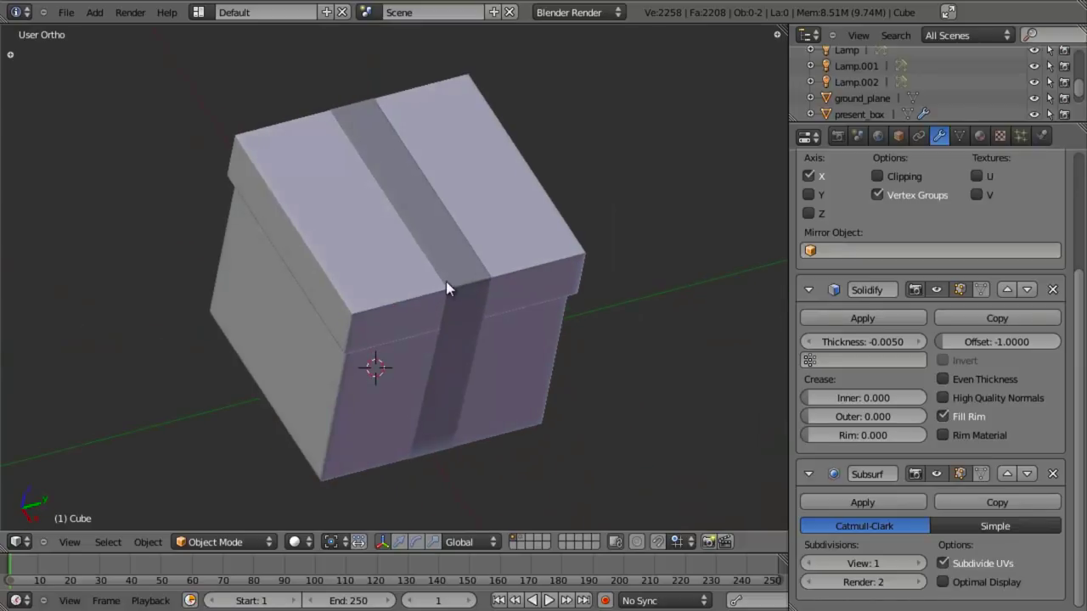
pyautogui.rightClick(473, 340)
pyautogui.press('z')
pyautogui.press('KP_7')
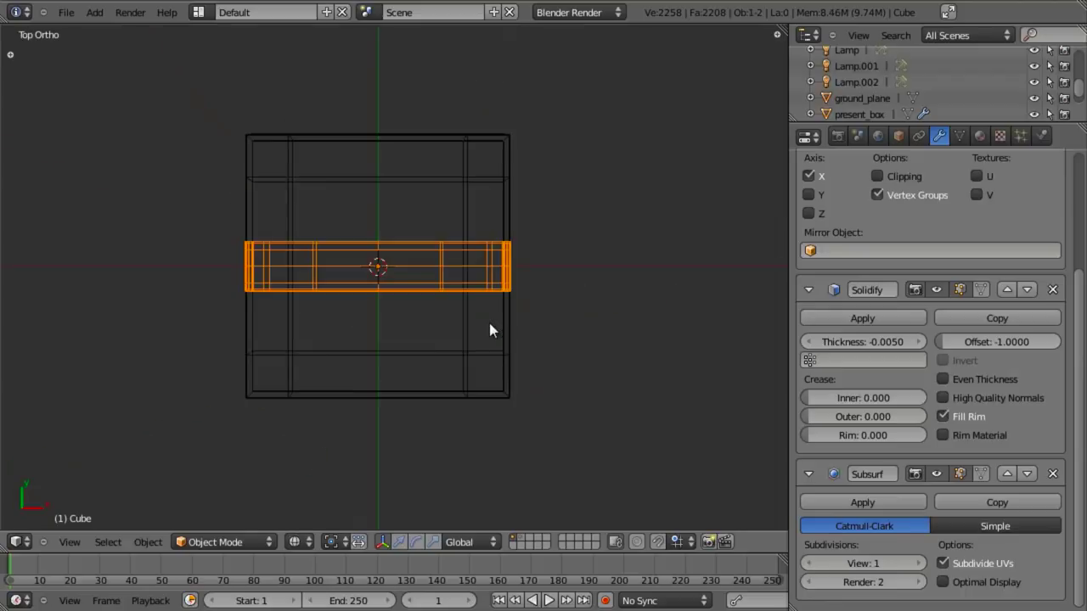
pyautogui.hotkey('shift', 'd')
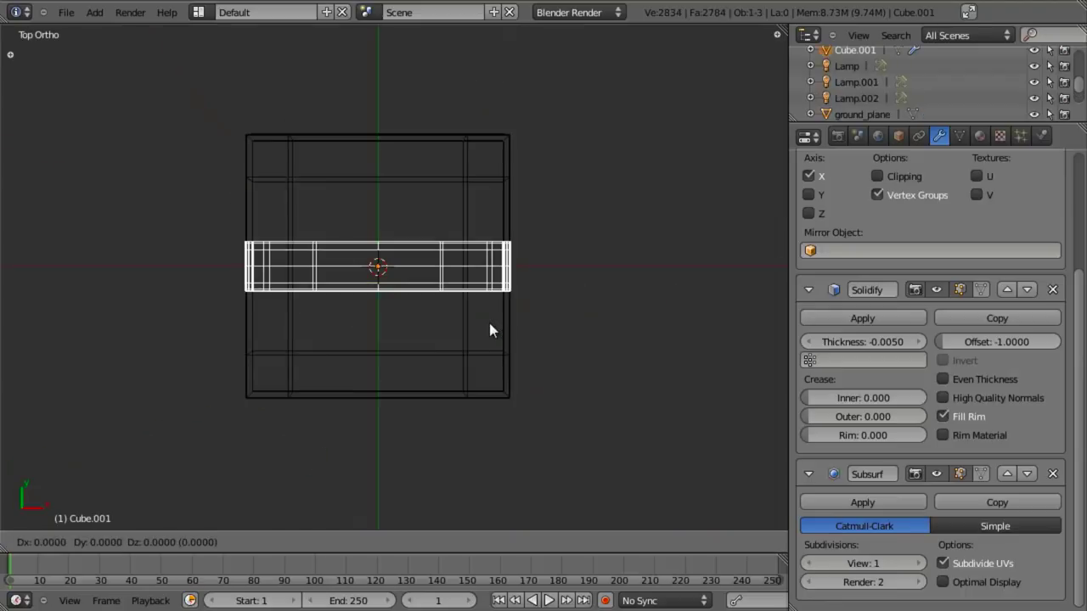
pyautogui.rightClick(490, 326)
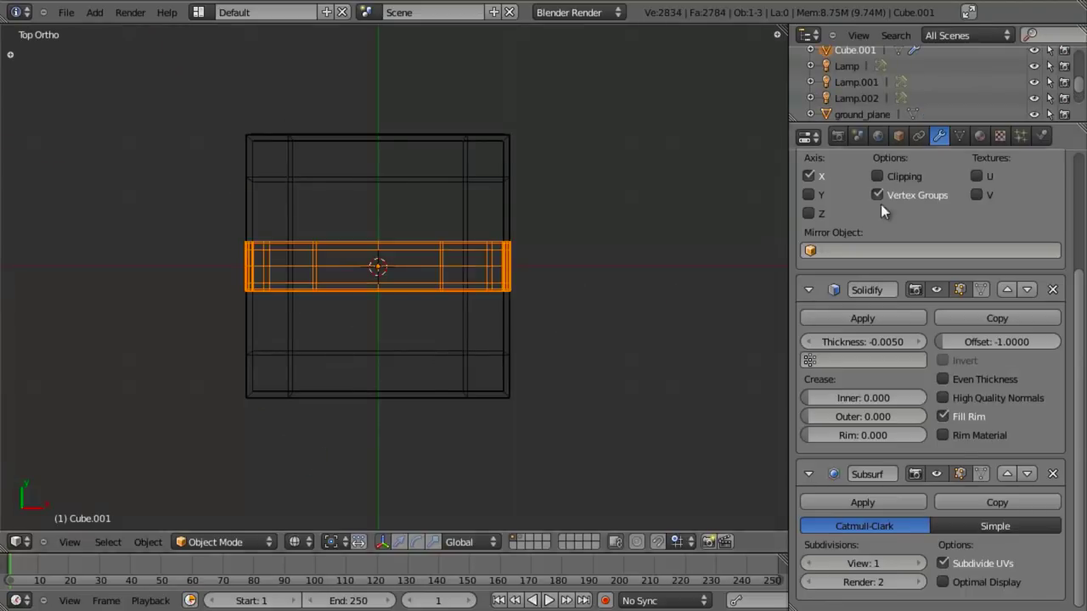
pyautogui.scroll(5, 922, 377)
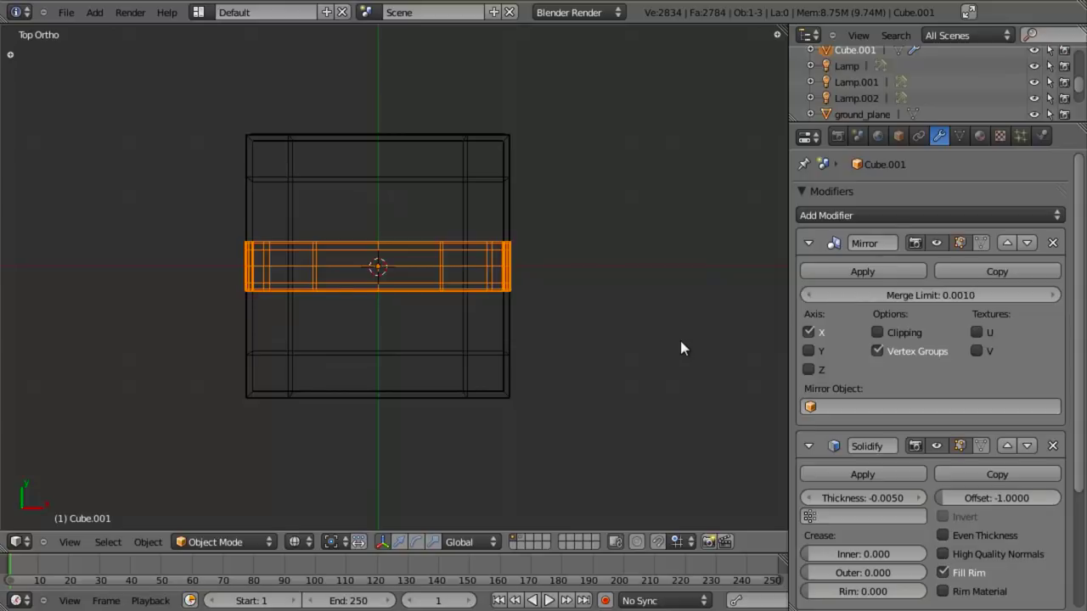
pyautogui.write('rz')
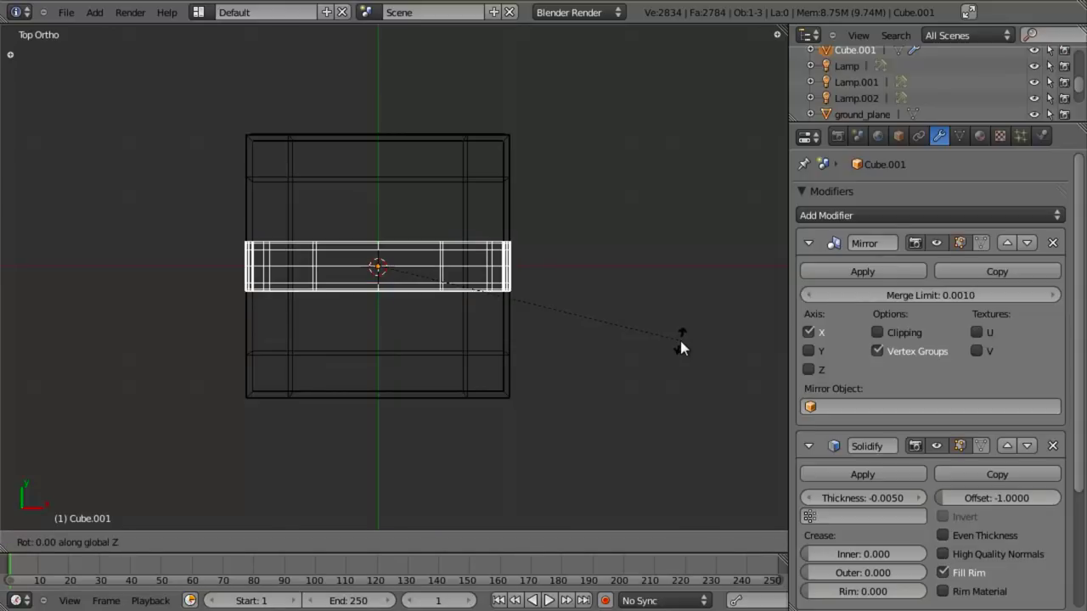
pyautogui.write('90')
pyautogui.press('Return')
# Check the crossed ribbons in solid view with nothing selected and save the scene over create_present.blend
pyautogui.press('z')
pyautogui.moveTo(459, 466)
pyautogui.mouseDown(button='middle')
pyautogui.moveTo(442, 470)
pyautogui.moveTo(368, 282)
pyautogui.moveTo(496, 333)
pyautogui.moveTo(455, 242)
pyautogui.moveTo(409, 290)
pyautogui.moveTo(362, 410)
pyautogui.mouseUp(button='middle')
pyautogui.scroll(-4, 455, 236)
pyautogui.scroll(3, 360, 227)
pyautogui.moveTo(360, 227); pyautogui.dragTo(450, 258, button='middle')
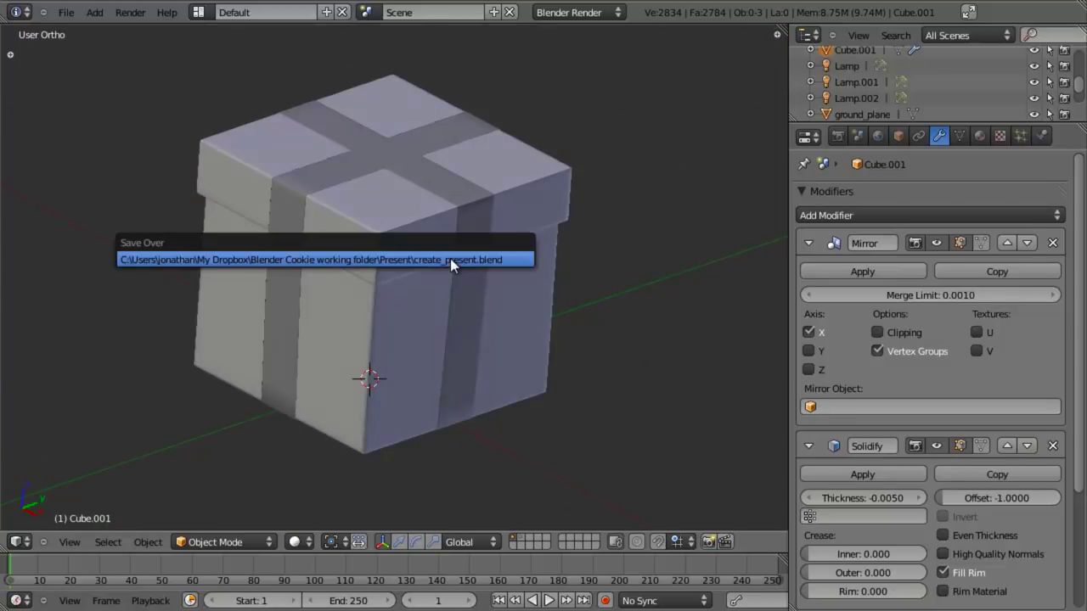
# Show all layers, render the wrapped box through the camera, and return to the 3D view
pyautogui.press('KP_5')
pyautogui.press('KP_0')
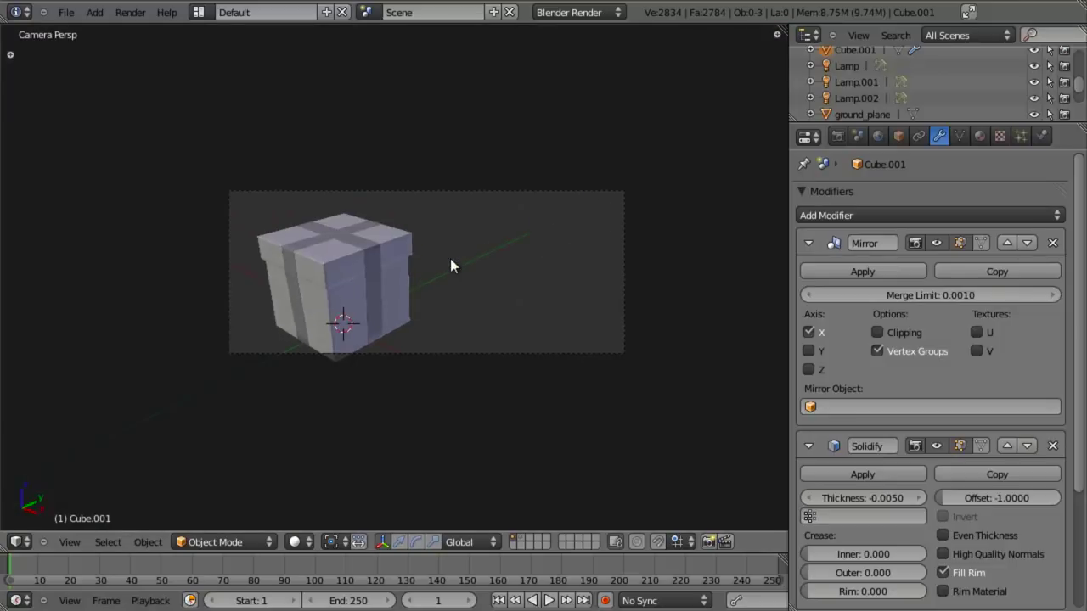
pyautogui.press('`')
pyautogui.press('F12')
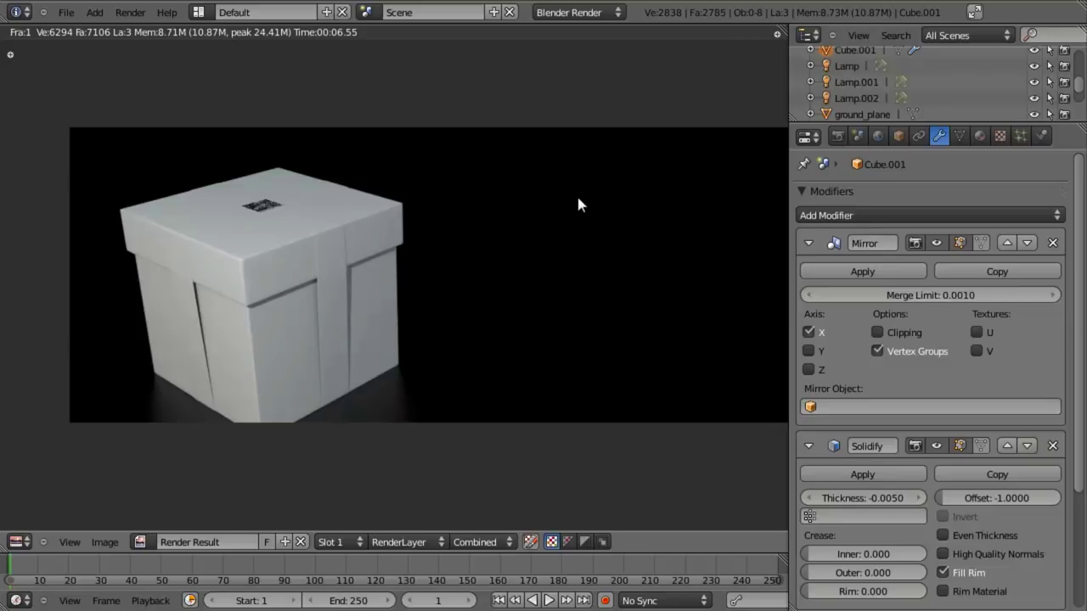
pyautogui.press('Escape')
# Duplicate the original ribbon running along X and leave the copy in place
pyautogui.scroll(2, 442, 314)
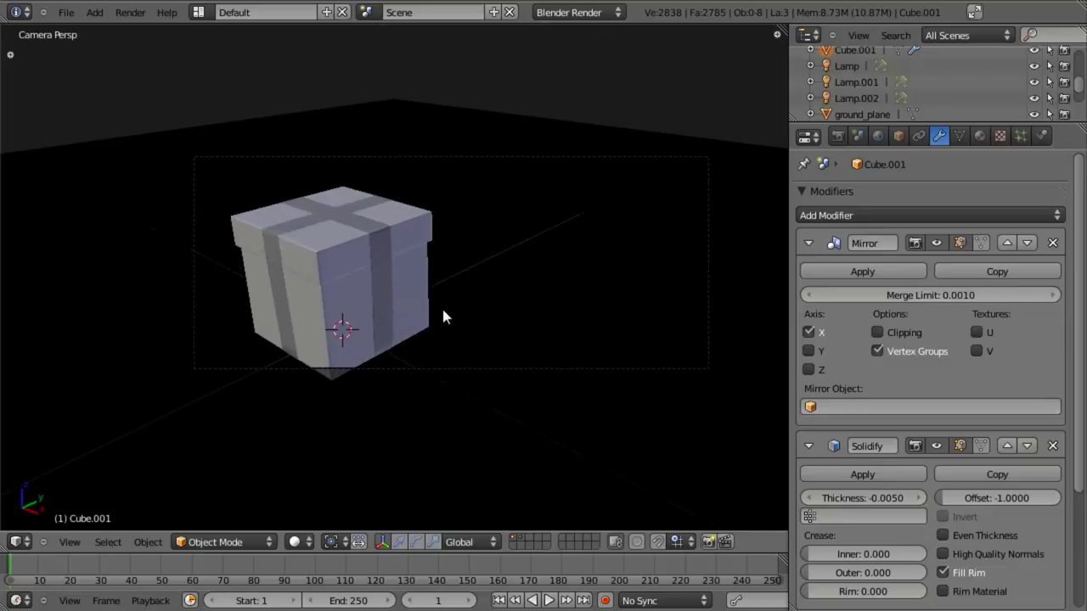
pyautogui.press('KP_7')
pyautogui.press('z')
pyautogui.scroll(2, 442, 314)
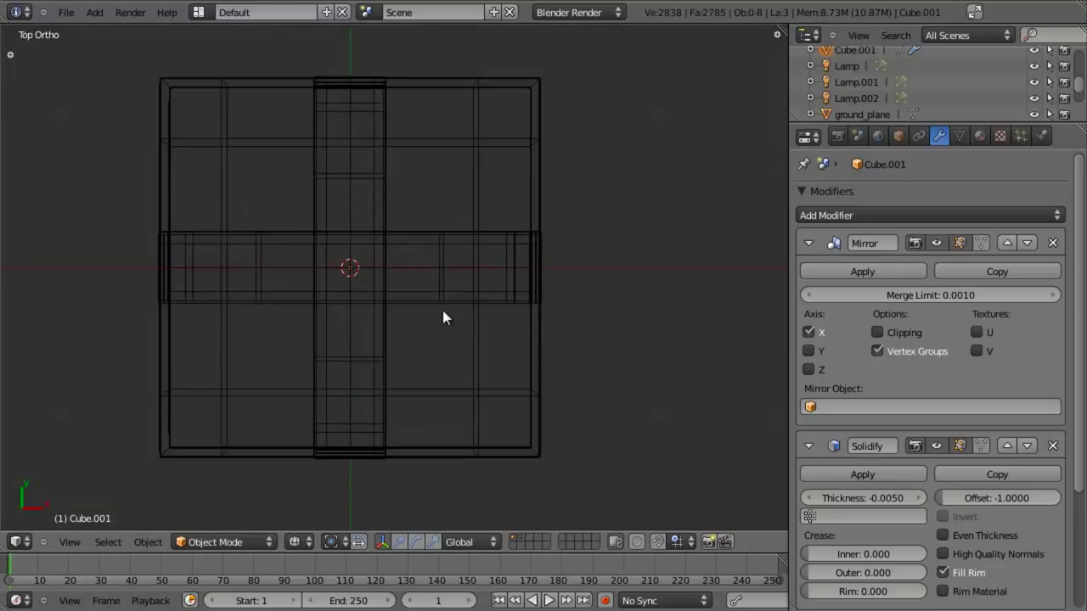
pyautogui.press('z')
pyautogui.press('KP_1')
pyautogui.scroll(-4, 434, 321)
pyautogui.press('z')
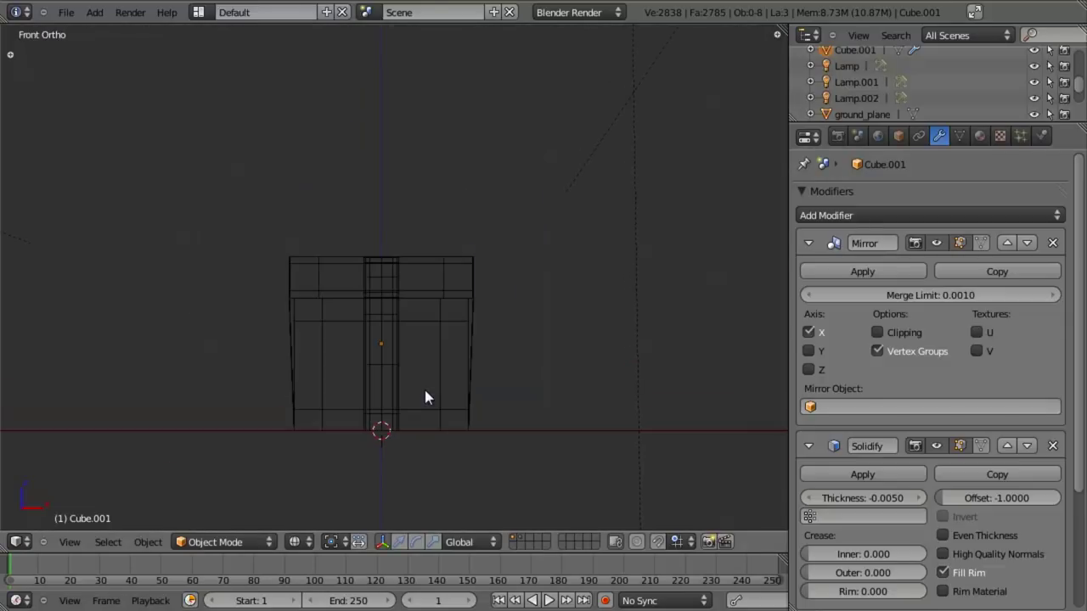
pyautogui.scroll(4, 468, 318)
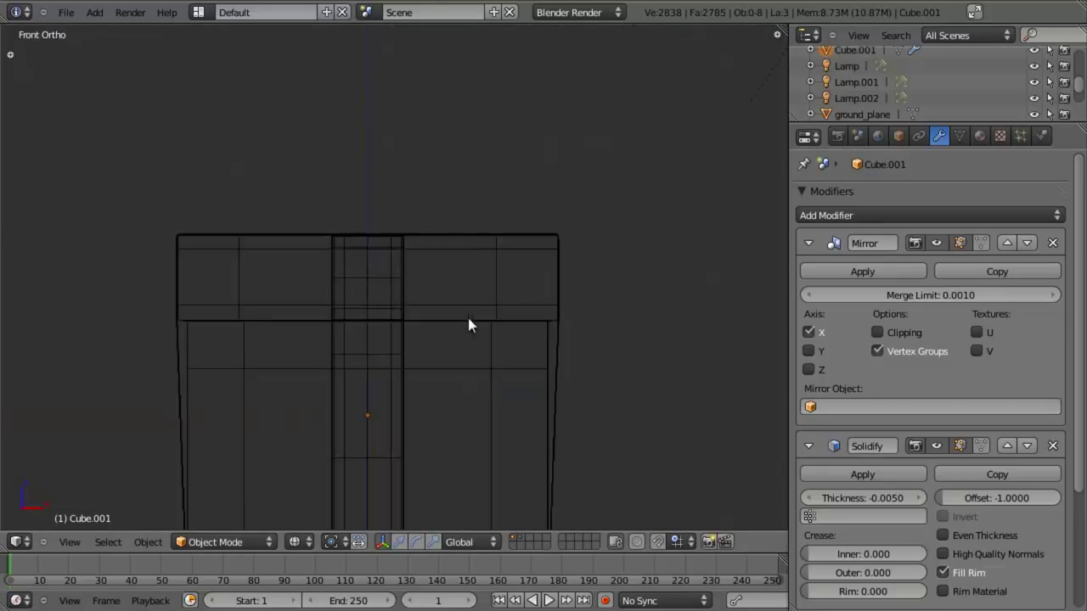
pyautogui.rightClick(430, 236)
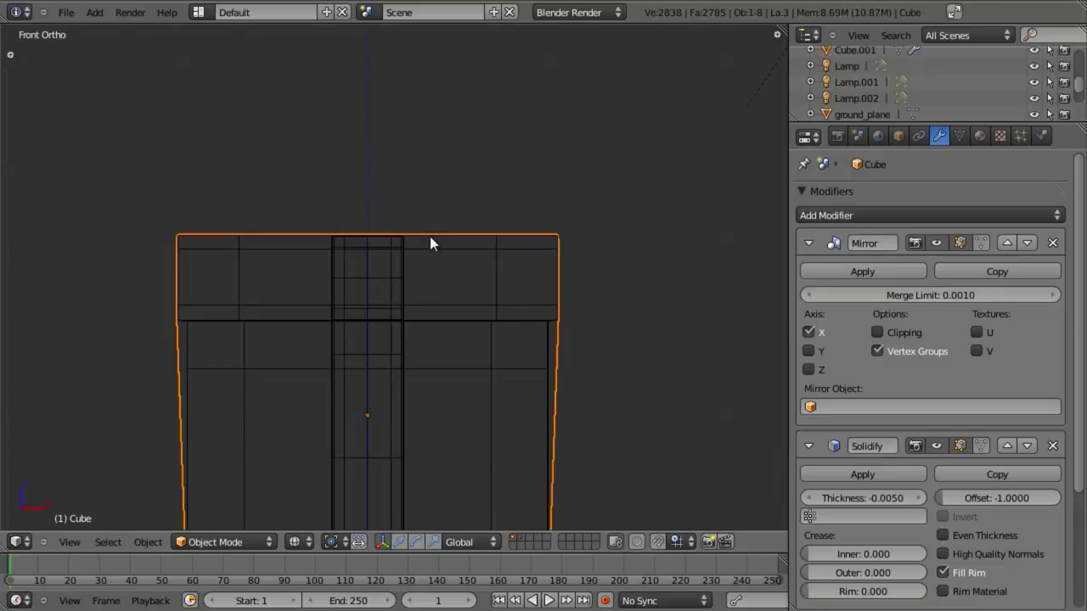
pyautogui.hotkey('shift', 'd')
pyautogui.rightClick(470, 293)
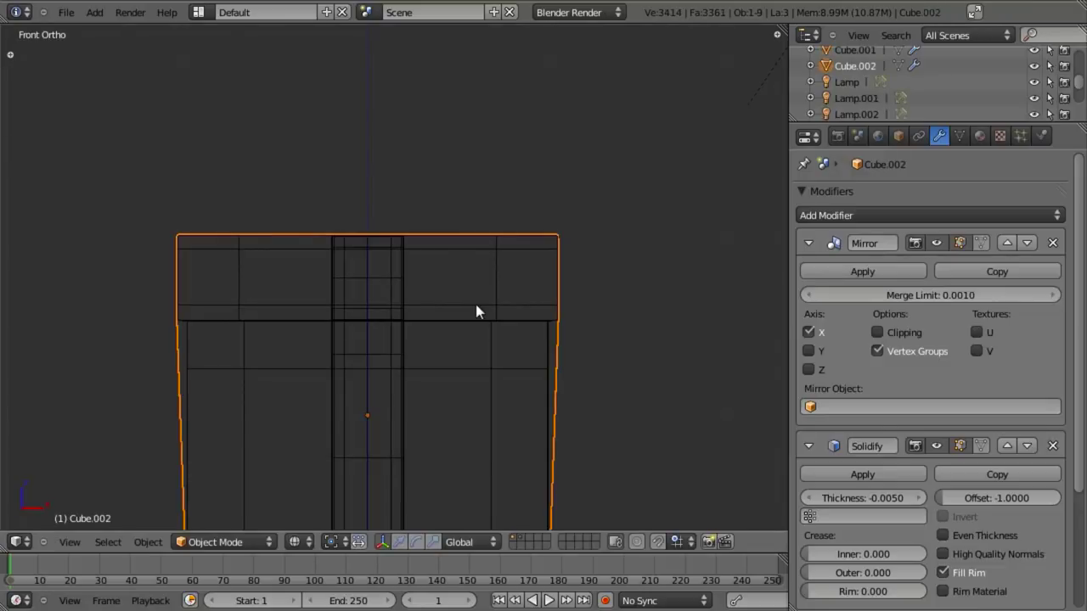
# Delete the new ribbon copy's side and bottom vertices, keeping only its flat strip on top of the lid
pyautogui.scroll(-2, 475, 301)
pyautogui.press('Tab')
pyautogui.press('a')
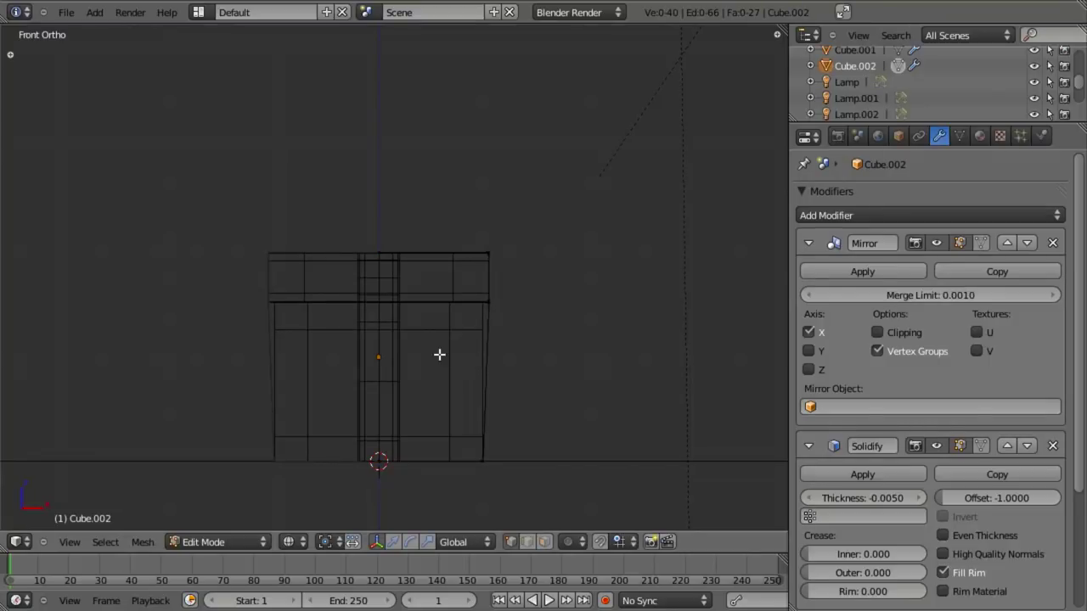
pyautogui.press('b')
pyautogui.moveTo(214, 281); pyautogui.dragTo(740, 527)
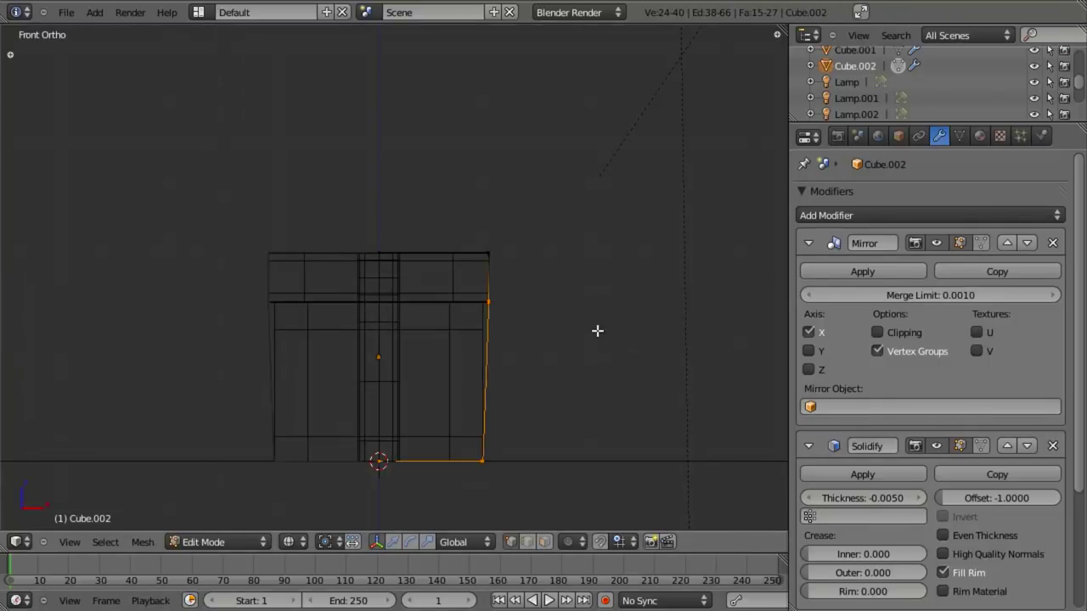
pyautogui.scroll(4, 425, 325)
pyautogui.press('b')
pyautogui.moveTo(333, 222); pyautogui.dragTo(357, 247)
pyautogui.press('x')
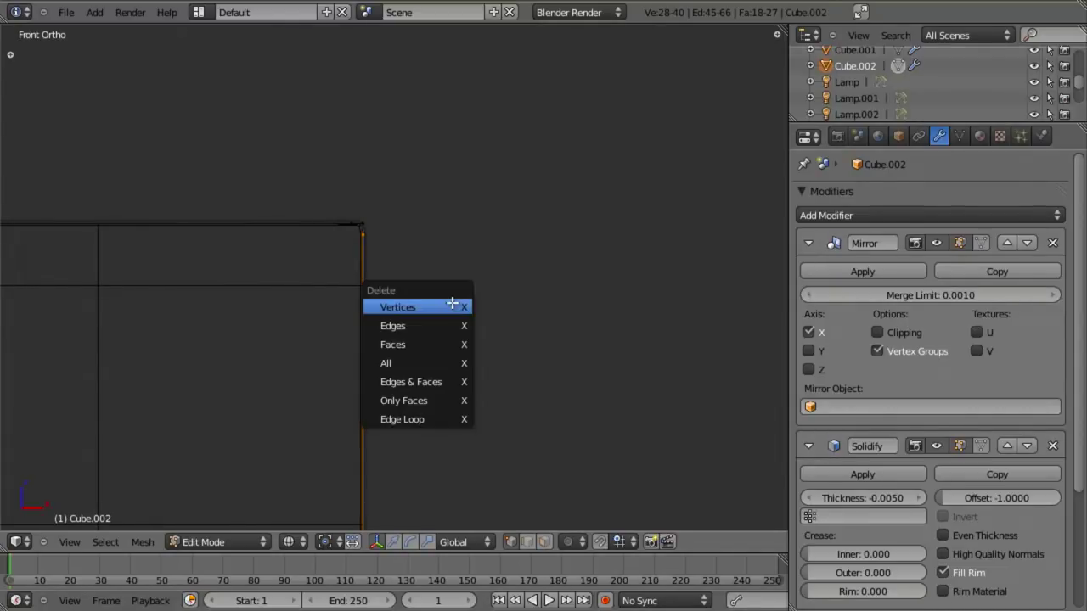
pyautogui.click(452, 303)
# Move the whole remaining strip up about 0.0057 along Z, just above the lid
pyautogui.moveTo(232, 313); pyautogui.dragTo(485, 339, button='middle')
pyautogui.press('KP_1')
pyautogui.press('z')
pyautogui.press('a')
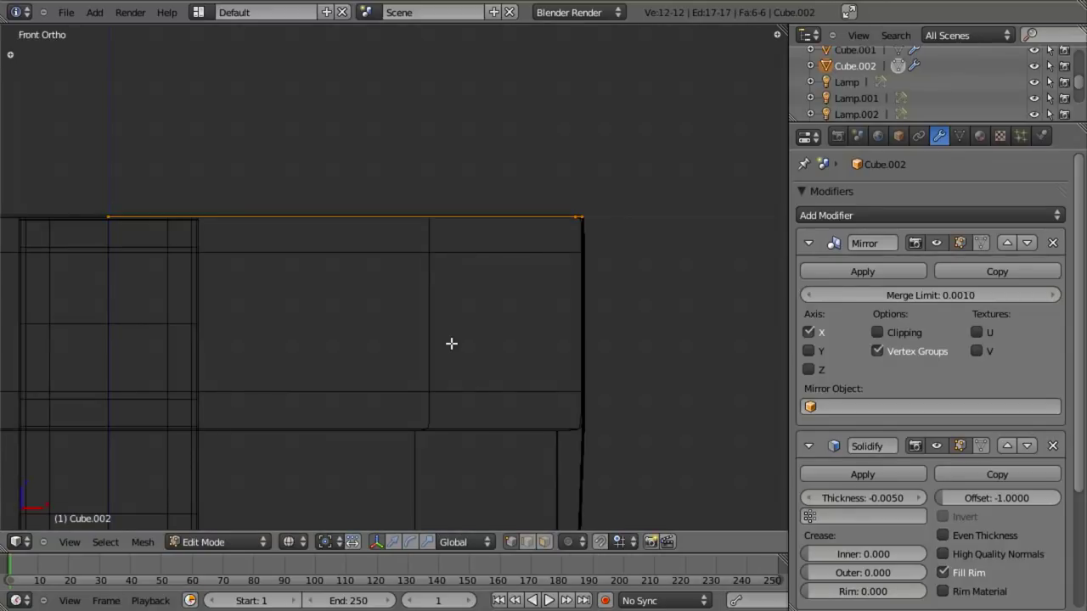
pyautogui.press('g')
pyautogui.press('z')
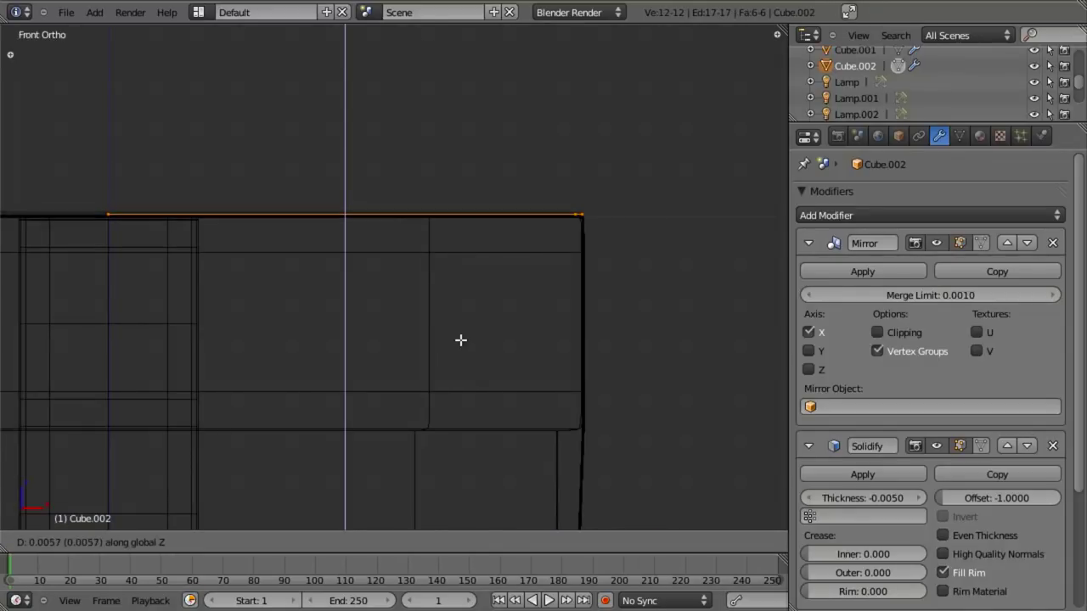
pyautogui.click(461, 339)
# Select the strip's outer end vertices and move them outward along X, well past the lid's edge
pyautogui.press('a')
pyautogui.press('b')
pyautogui.moveTo(523, 166); pyautogui.dragTo(656, 340)
pyautogui.scroll(-4, 478, 312)
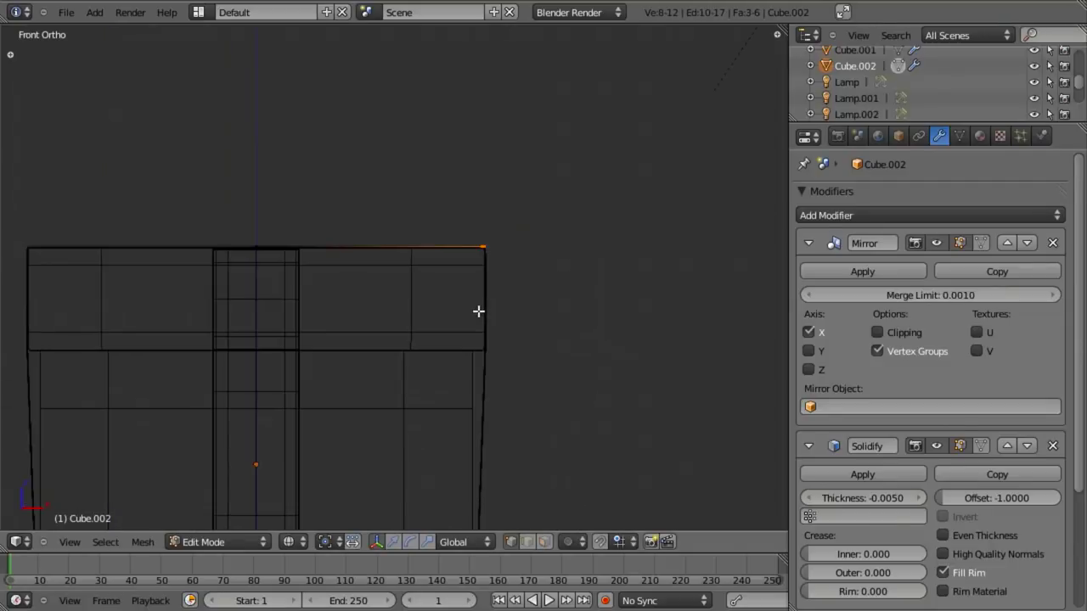
pyautogui.press('g')
pyautogui.press('x')
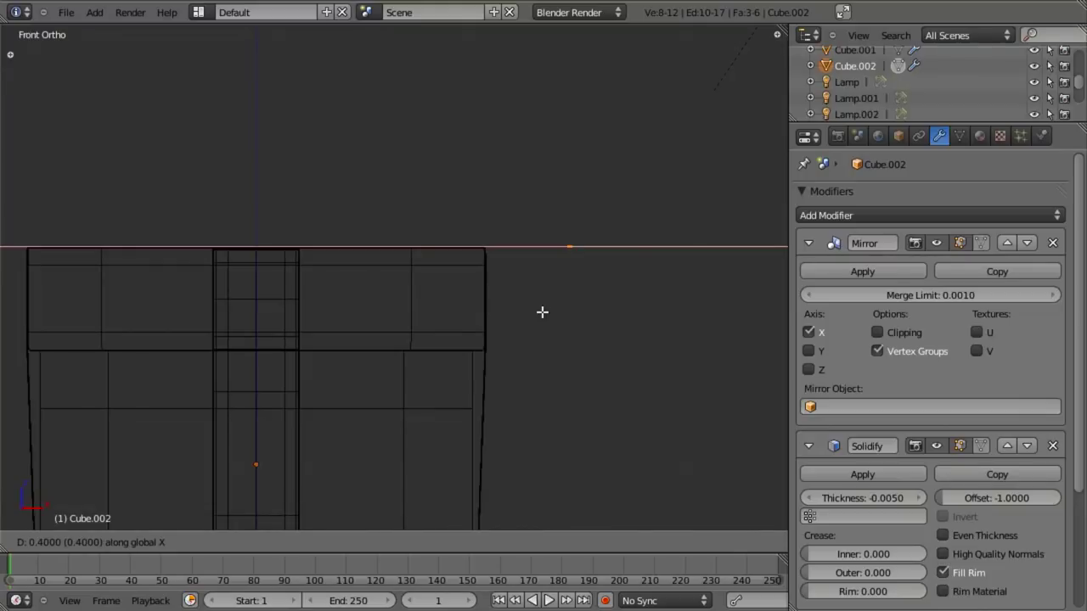
pyautogui.click(647, 316)
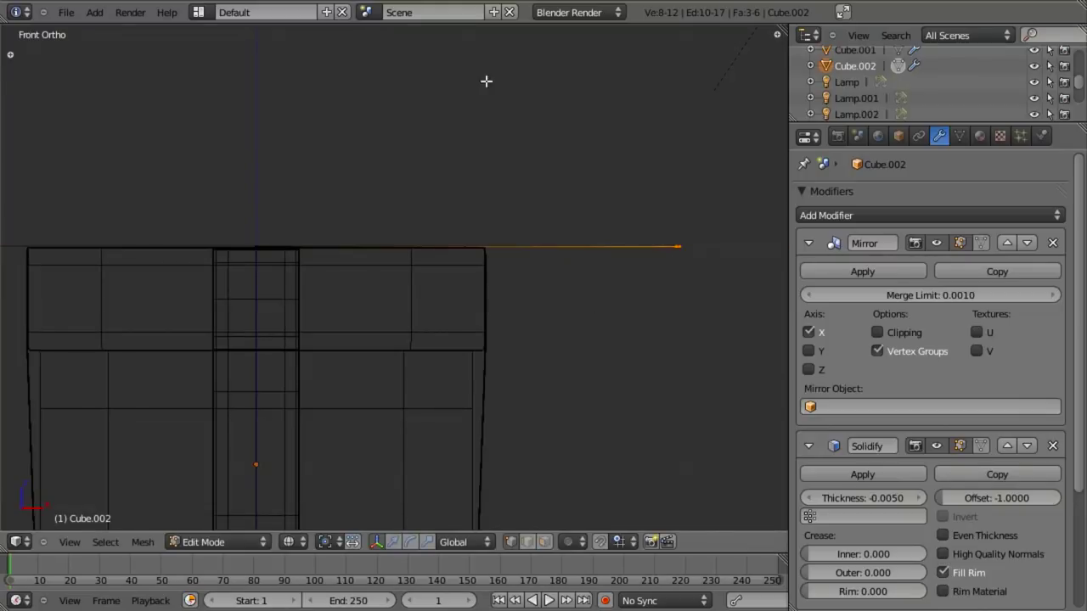
# Cut six evenly spaced edge loops across the lengthened strip and deselect everything
pyautogui.press('z')
pyautogui.moveTo(376, 201)
pyautogui.mouseDown(button='middle')
pyautogui.moveTo(461, 249)
pyautogui.moveTo(502, 300)
pyautogui.mouseUp(button='middle')
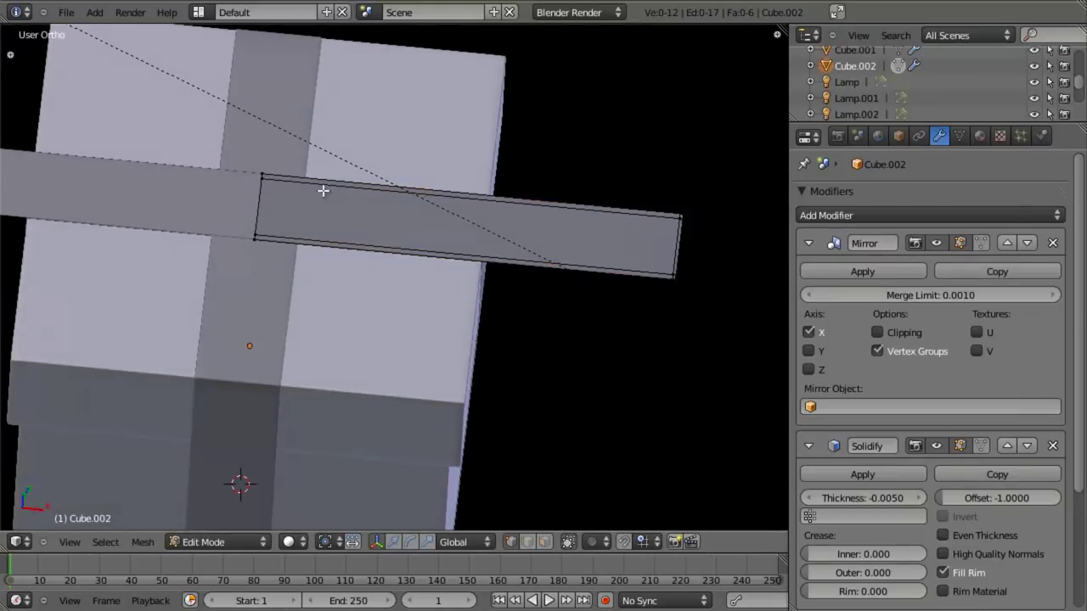
pyautogui.hotkey('ctrl', 'r')
pyautogui.scroll(1, 537, 209)
pyautogui.click(536, 209)
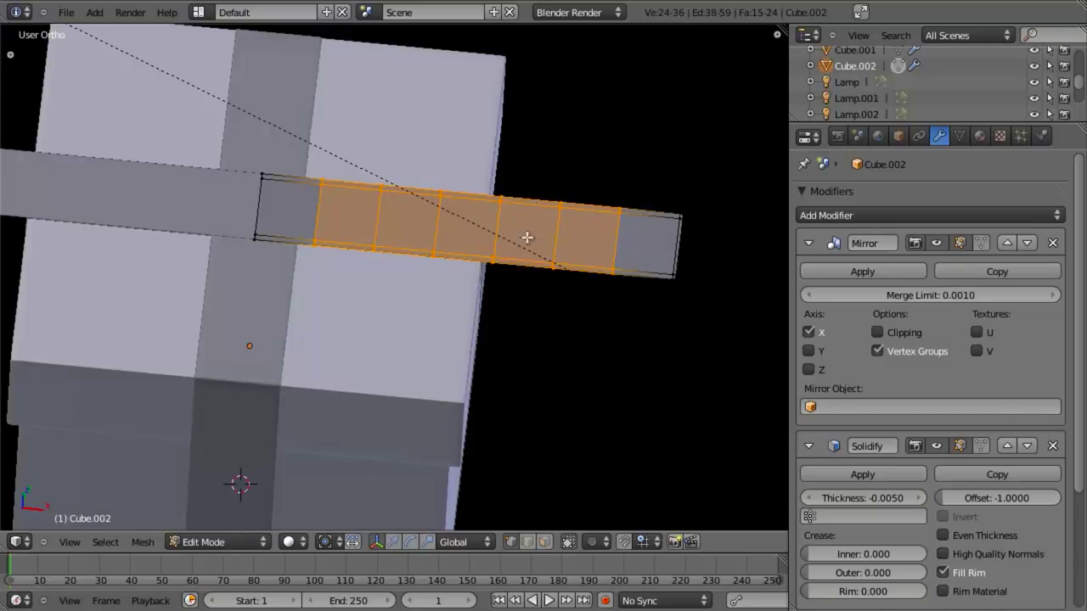
pyautogui.press('a')
pyautogui.moveTo(612, 337); pyautogui.dragTo(308, 199, button='middle')
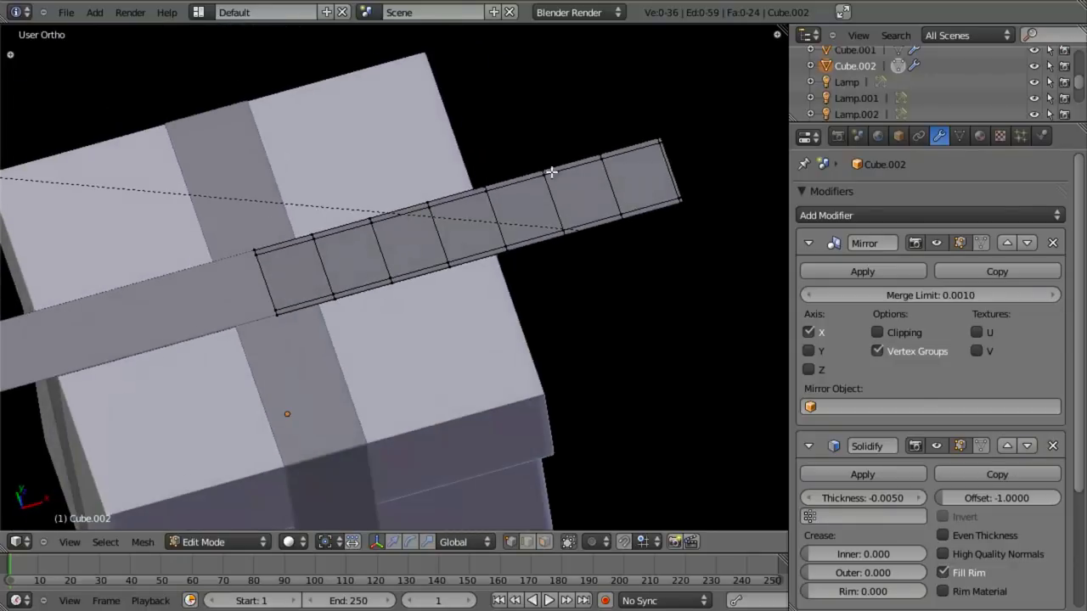
# Snap the 3D cursor to the strip's inner end vertices at the centre of the lid and leave Edit Mode
pyautogui.press('Tab')
pyautogui.press('KP_1')
pyautogui.press('z')
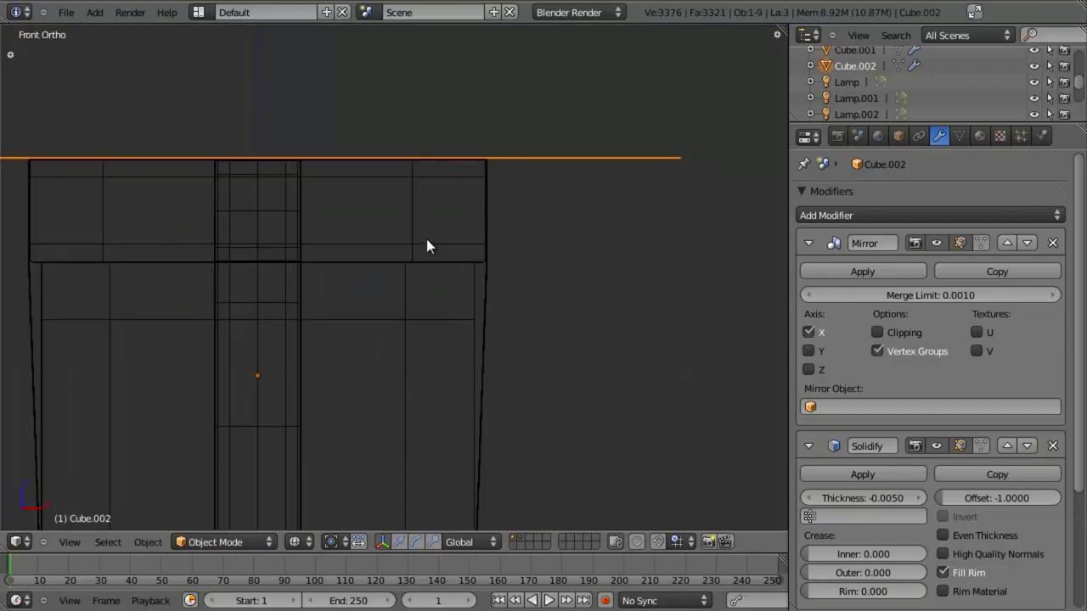
pyautogui.keyDown('shift'); pyautogui.moveTo(426, 239); pyautogui.dragTo(473, 291, button='middle'); pyautogui.keyUp('shift')
pyautogui.hotkey('shift', 's')
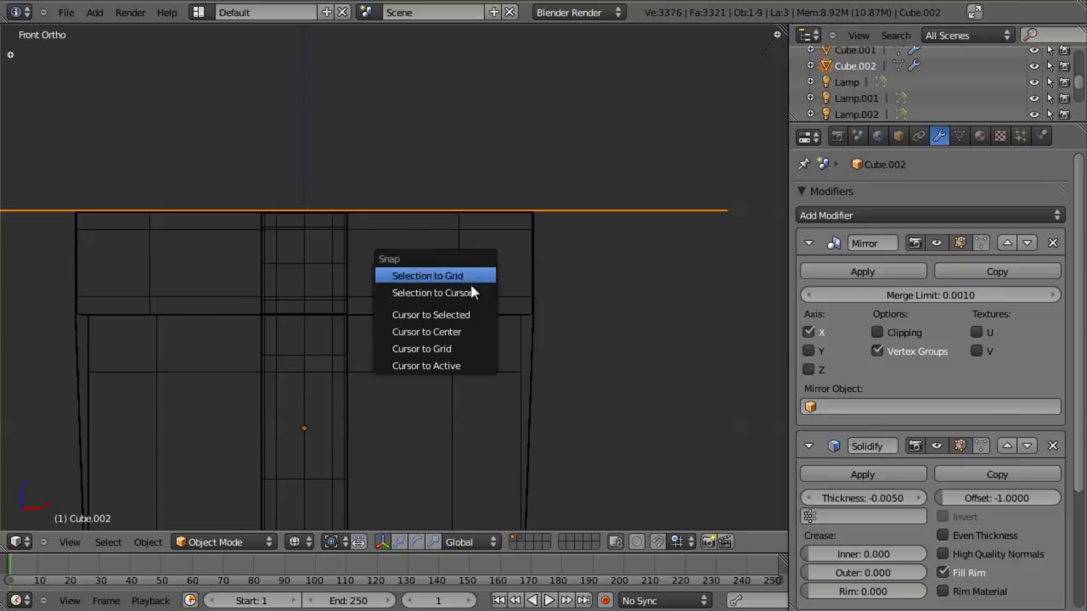
pyautogui.press('Tab')
pyautogui.moveTo(362, 213); pyautogui.dragTo(373, 250, button='middle')
pyautogui.press('b')
pyautogui.moveTo(242, 141); pyautogui.dragTo(347, 331)
pyautogui.hotkey('shift', 's')
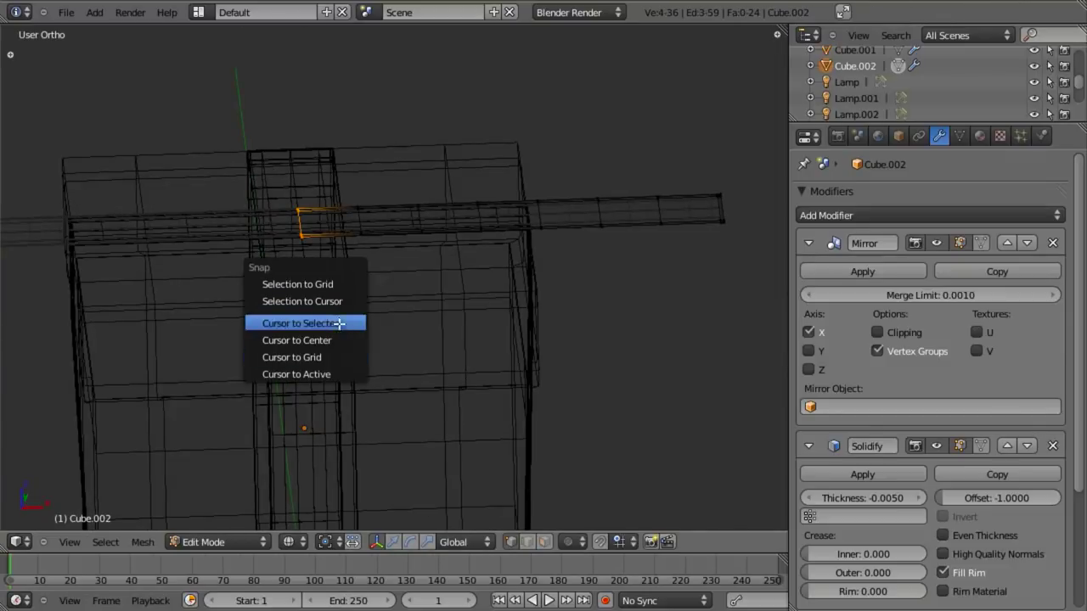
pyautogui.click(364, 324)
pyautogui.press('Tab')
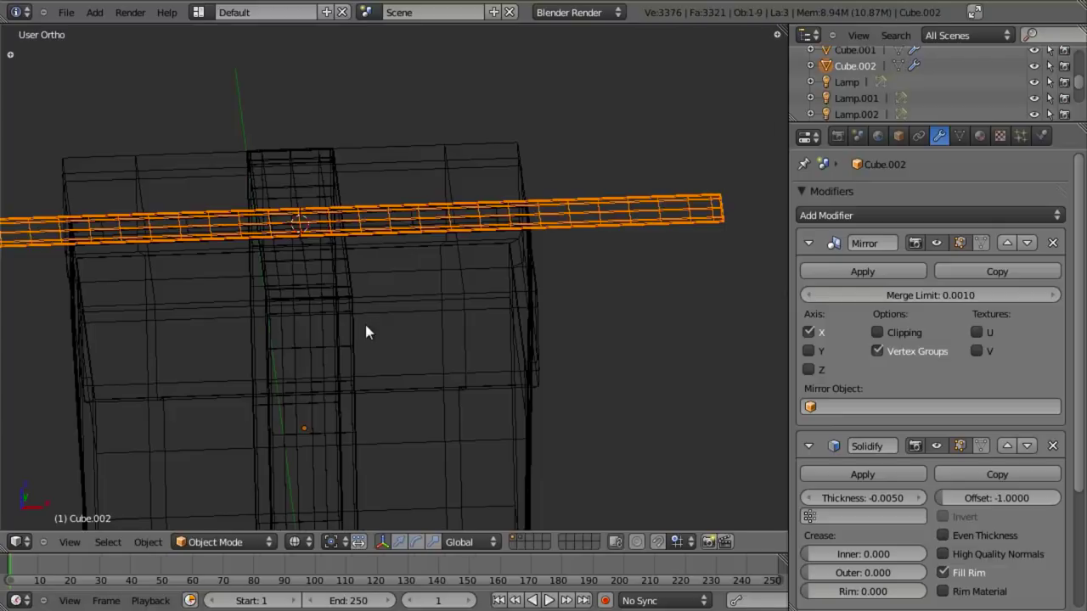
# Set the top strip's origin to the 3D cursor at the centre of the lid
pyautogui.hotkey('ctrl', 'alt', 'shift', 'c')
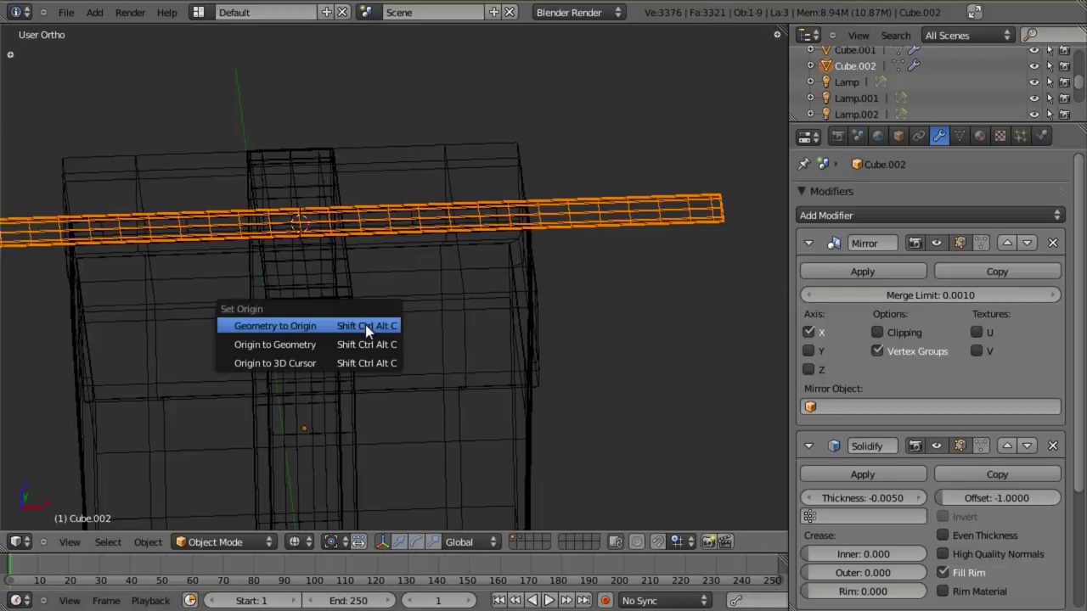
pyautogui.click(333, 363)
pyautogui.moveTo(342, 359); pyautogui.dragTo(393, 299, button='middle')
# Add a Bezier circle curve at the 3D cursor on top of the lid
pyautogui.press('KP_1')
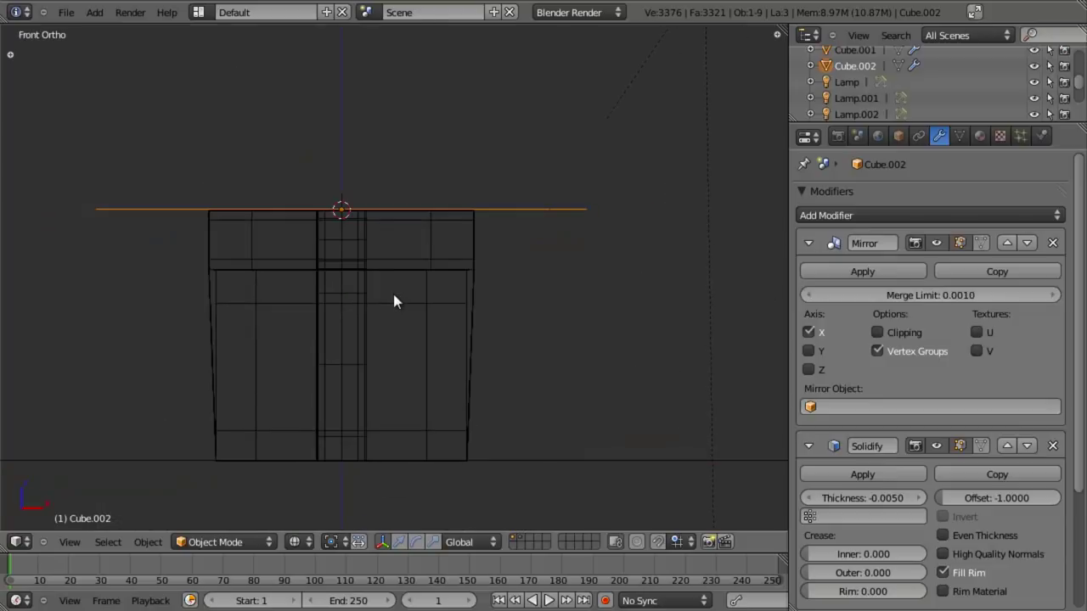
pyautogui.hotkey('shift', 'a')
pyautogui.moveTo(394, 293)
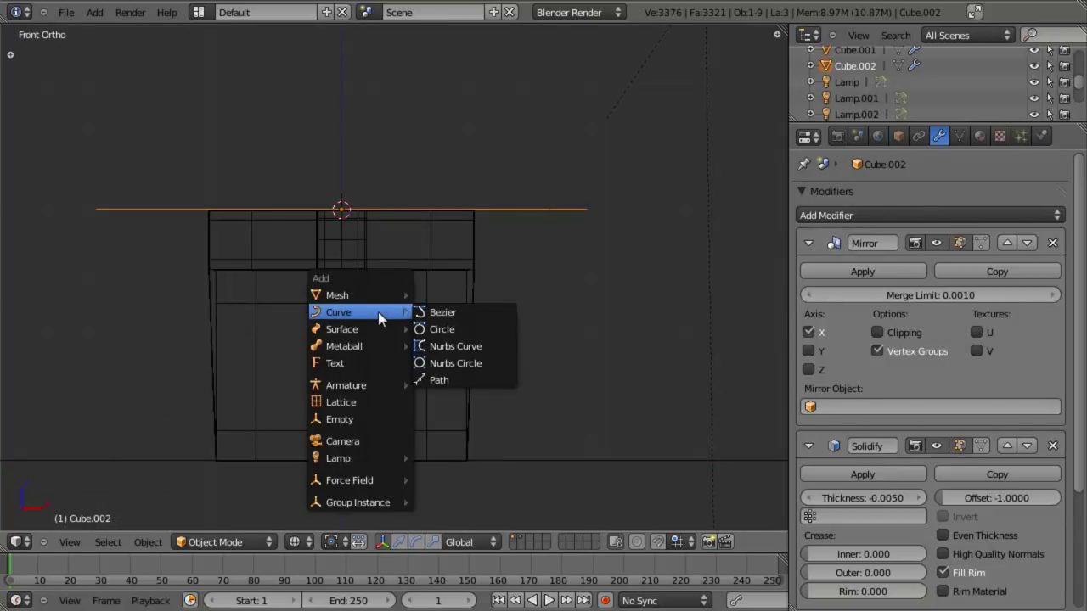
pyautogui.click(481, 335)
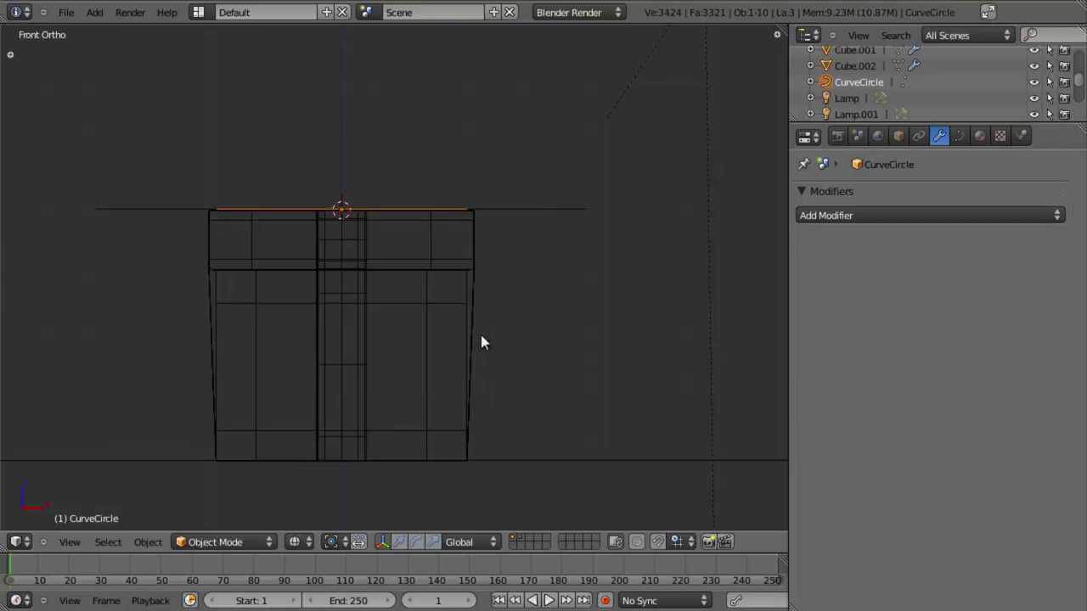
pyautogui.moveTo(481, 336); pyautogui.dragTo(382, 322, button='middle')
# In Edit Mode, rotate the whole circle 90 degrees about X so it stands upright
pyautogui.press('Tab')
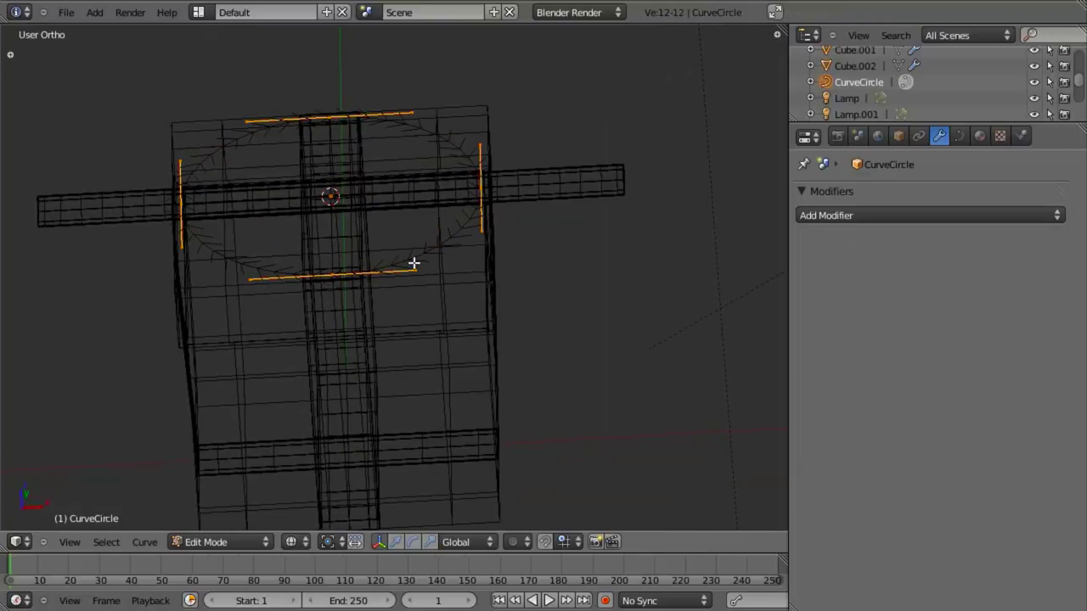
pyautogui.moveTo(415, 262); pyautogui.dragTo(418, 314, button='middle')
pyautogui.write('rx')
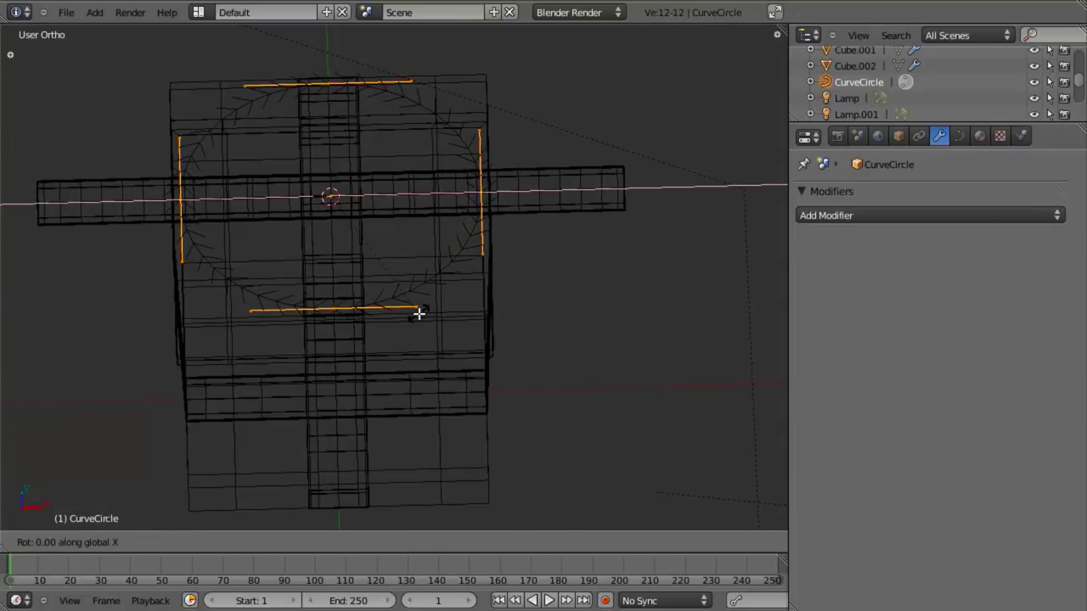
pyautogui.write('90')
pyautogui.press('Return')
pyautogui.press('KP_3')
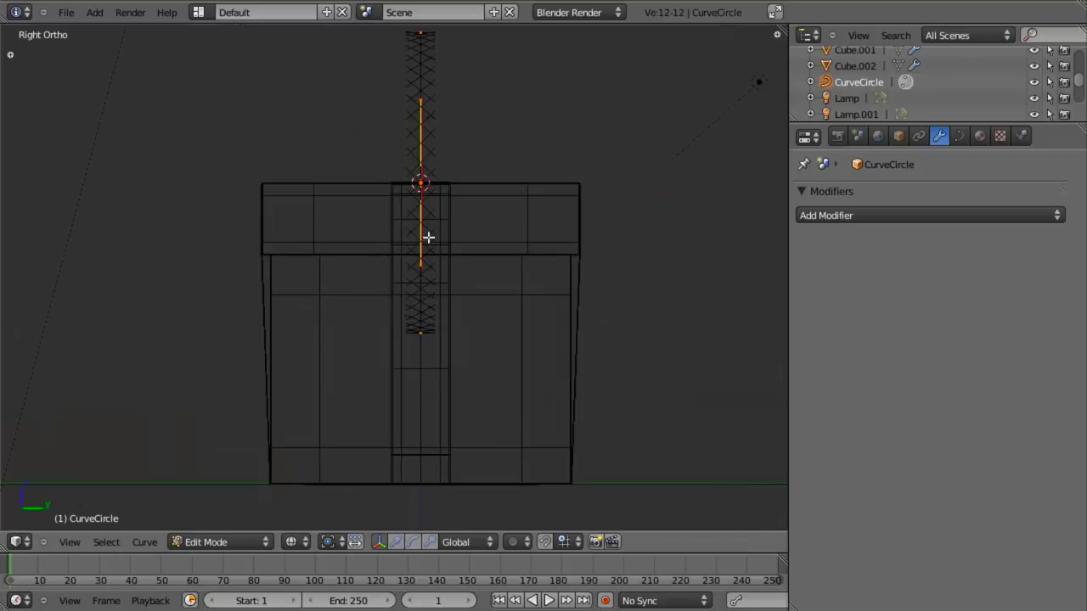
pyautogui.keyDown('shift'); pyautogui.moveTo(441, 176); pyautogui.dragTo(441, 224, button='middle'); pyautogui.keyUp('shift')
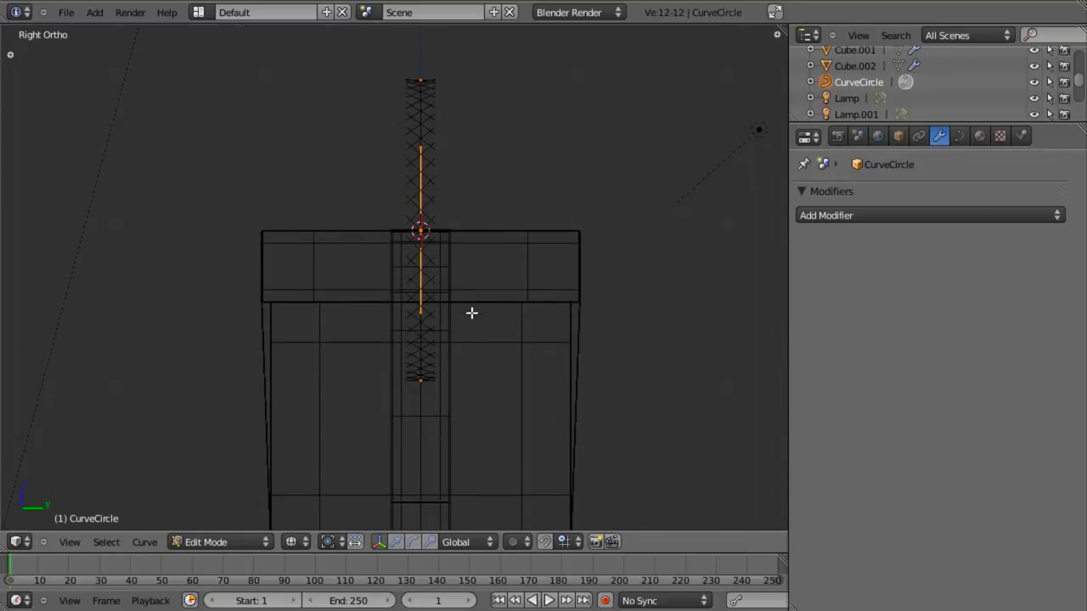
pyautogui.press('KP_1')
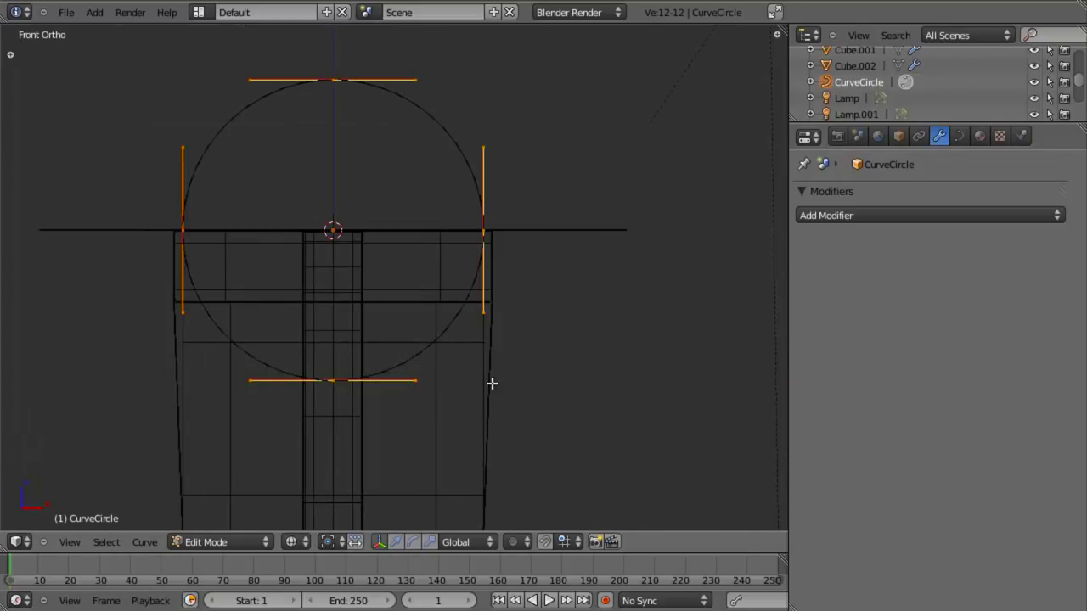
# Scale the circle down to slightly narrower than the lid and flatten it along Z to under half its height
pyautogui.press('s')
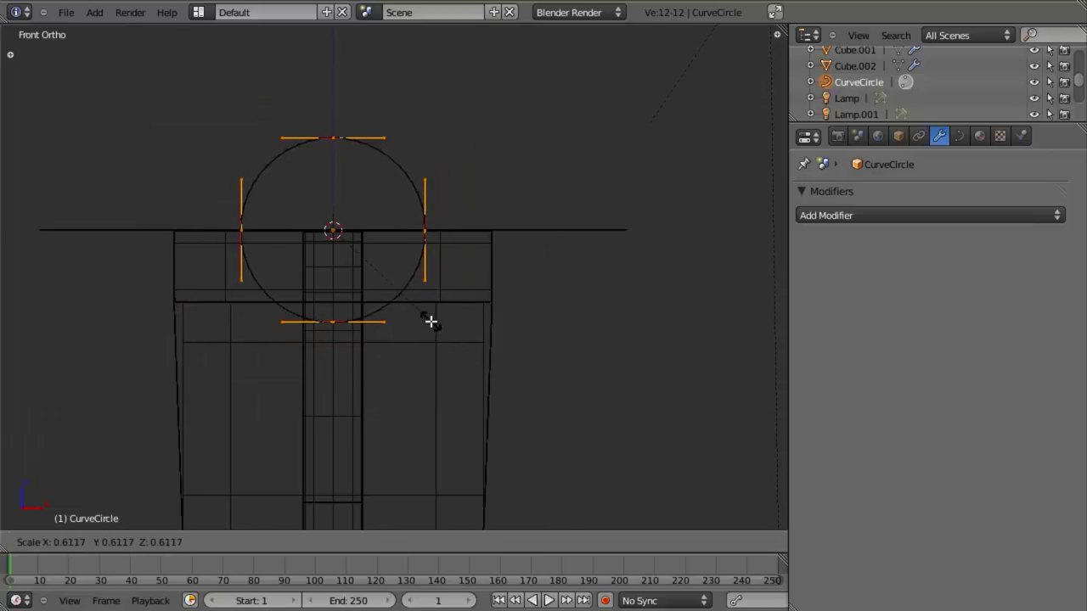
pyautogui.click(467, 356)
pyautogui.press('s')
pyautogui.press('z')
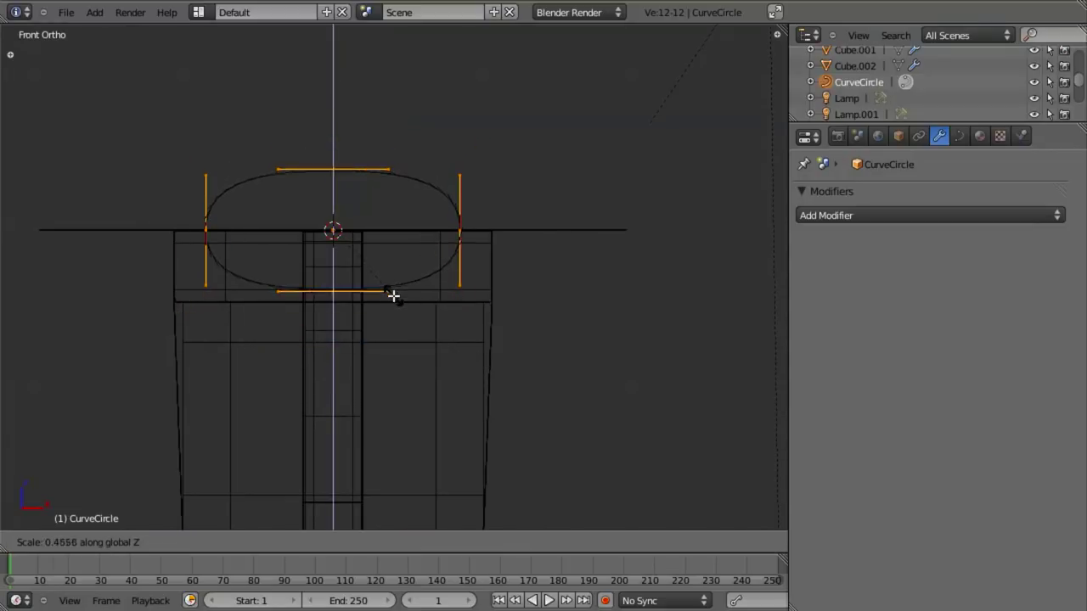
pyautogui.click(390, 281)
pyautogui.scroll(2, 416, 324)
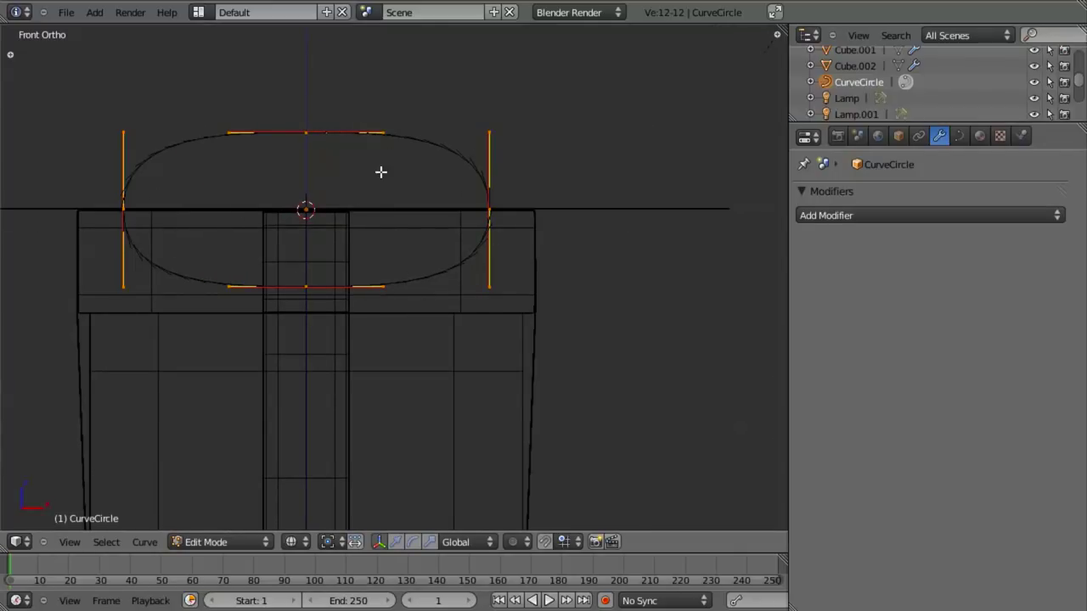
# Open the closed curve, move it up and along positive X above the lid, and leave Edit Mode
pyautogui.hotkey('alt', 'c')
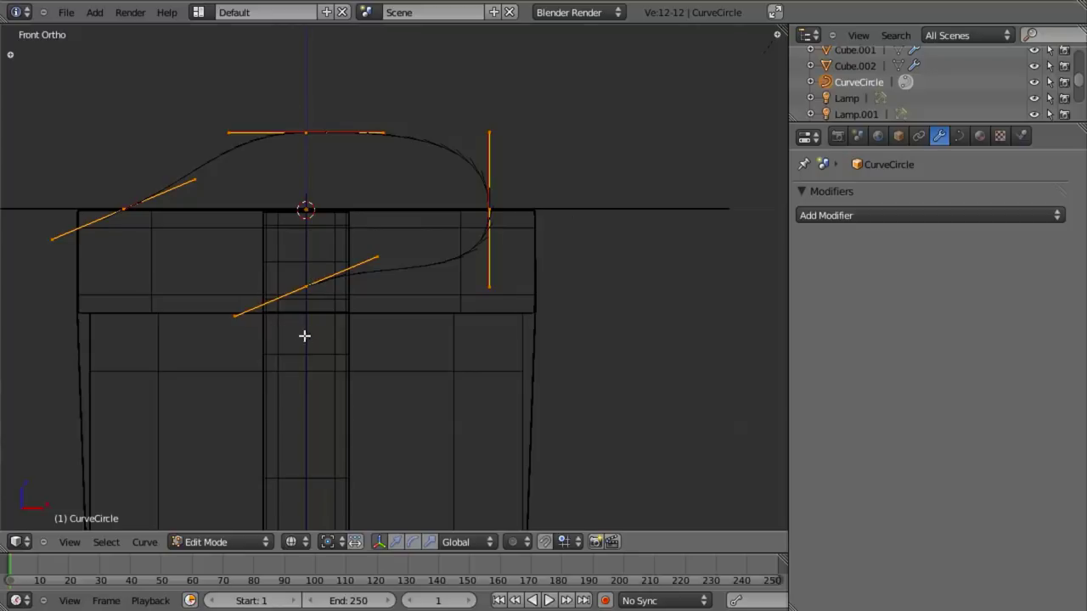
pyautogui.press('g')
pyautogui.scroll(-3, 435, 246)
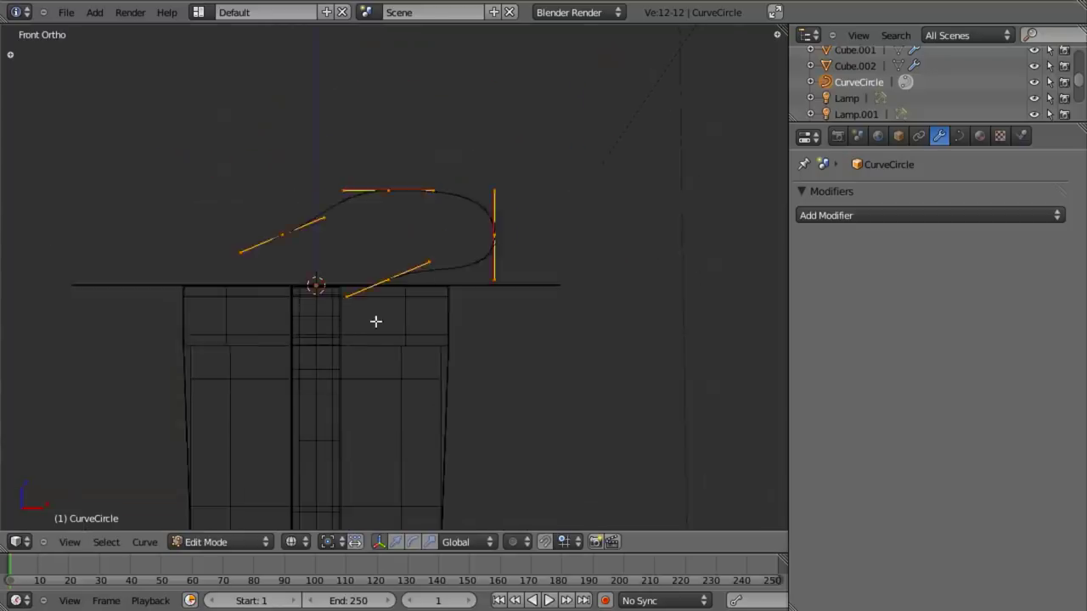
pyautogui.press('Tab')
pyautogui.moveTo(347, 317); pyautogui.dragTo(429, 380, button='middle')
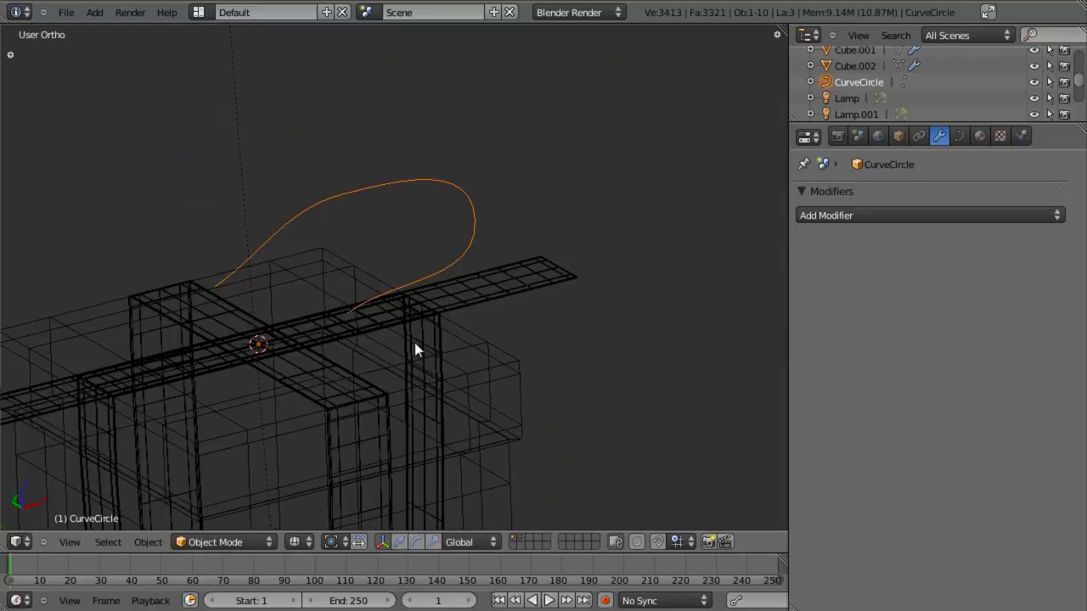
# Add a Curve modifier to the top strip with CurveCircle as its object, keeping X as the deformation axis
pyautogui.rightClick(521, 289)
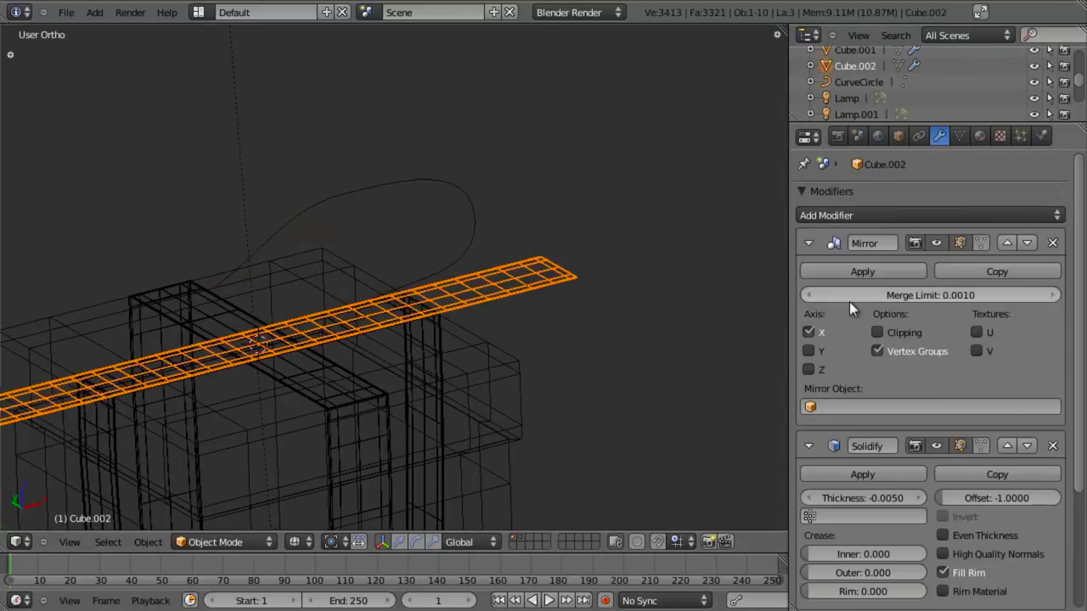
pyautogui.click(920, 215)
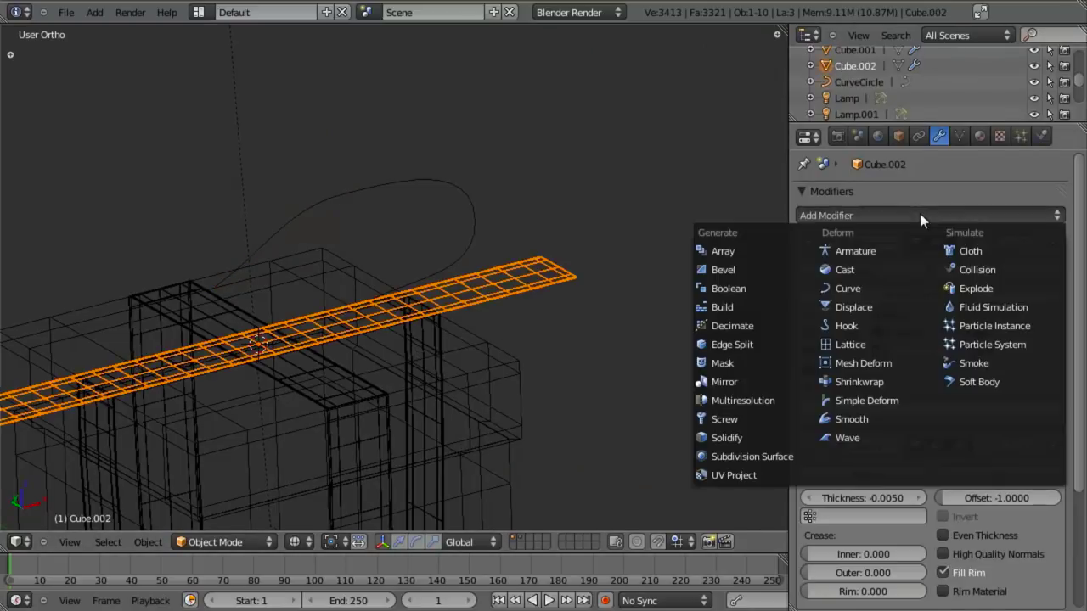
pyautogui.press('Escape')
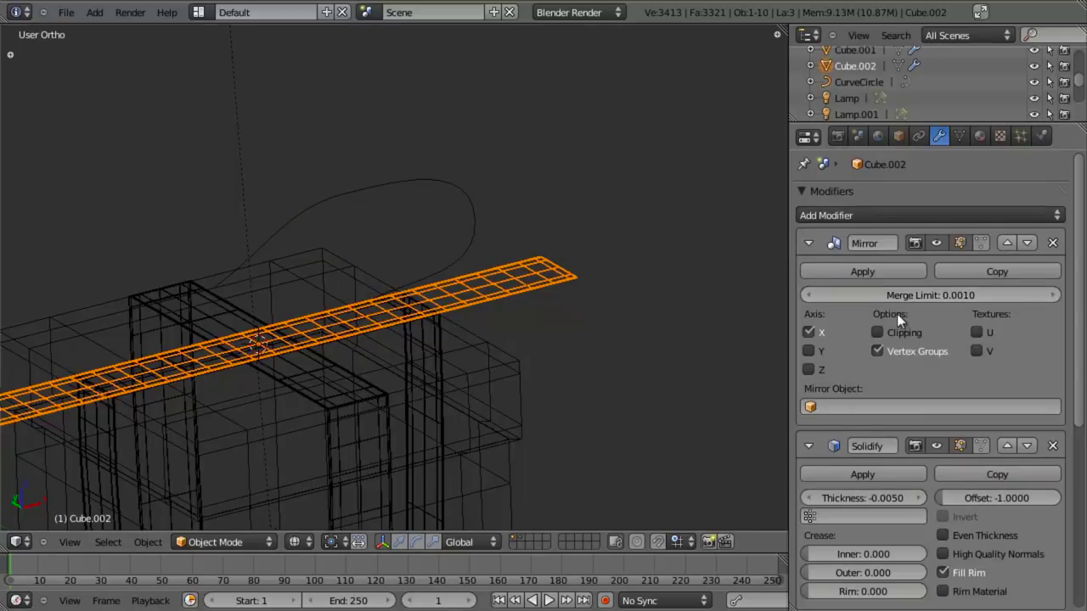
pyautogui.click(806, 447)
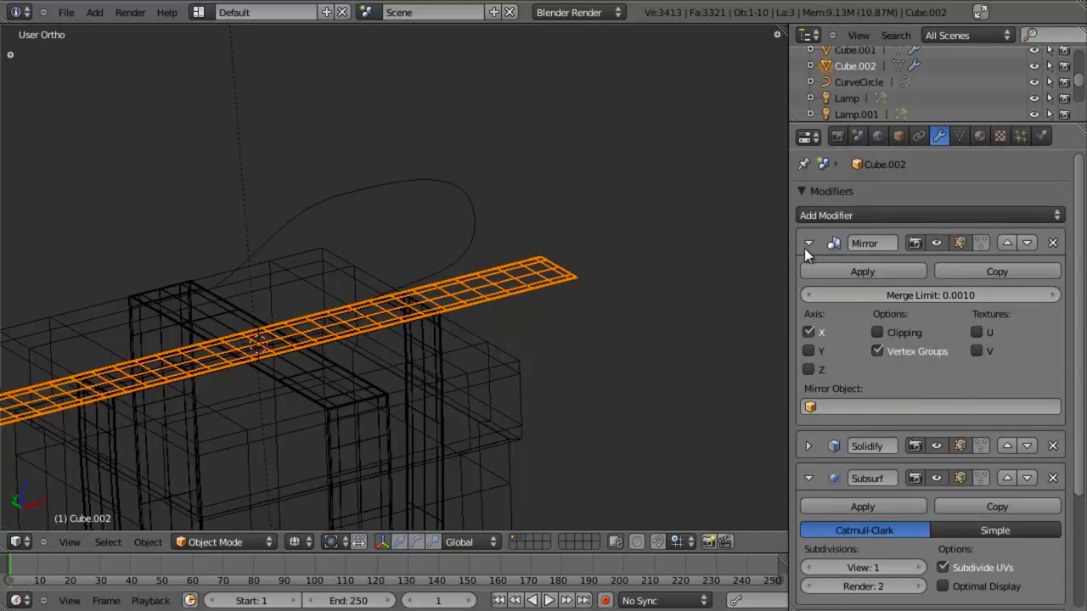
pyautogui.click(808, 243)
pyautogui.click(840, 524)
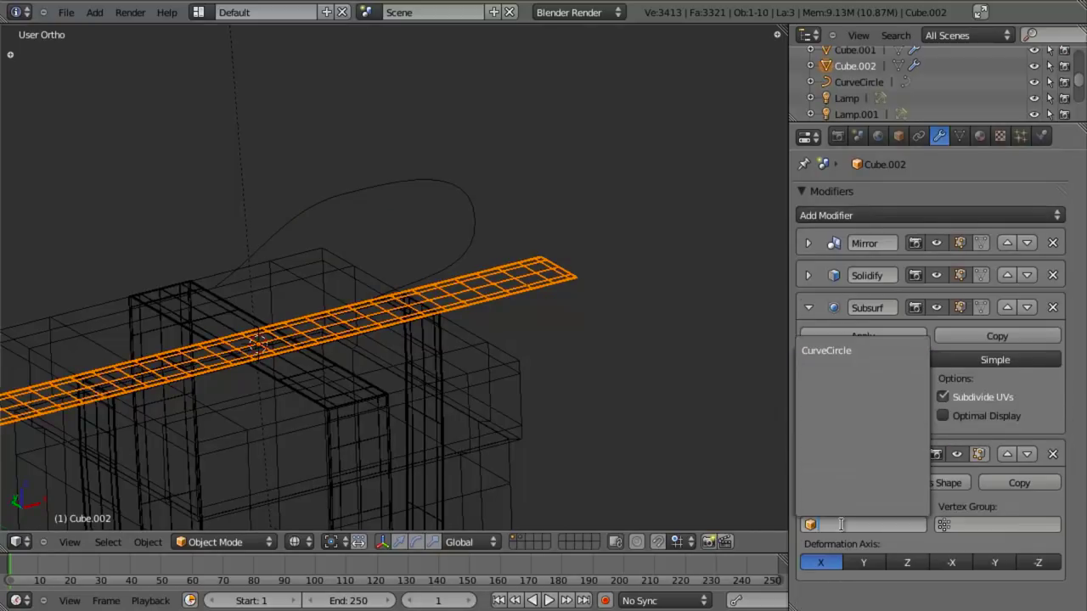
pyautogui.click(841, 351)
pyautogui.moveTo(594, 374); pyautogui.dragTo(659, 340, button='middle')
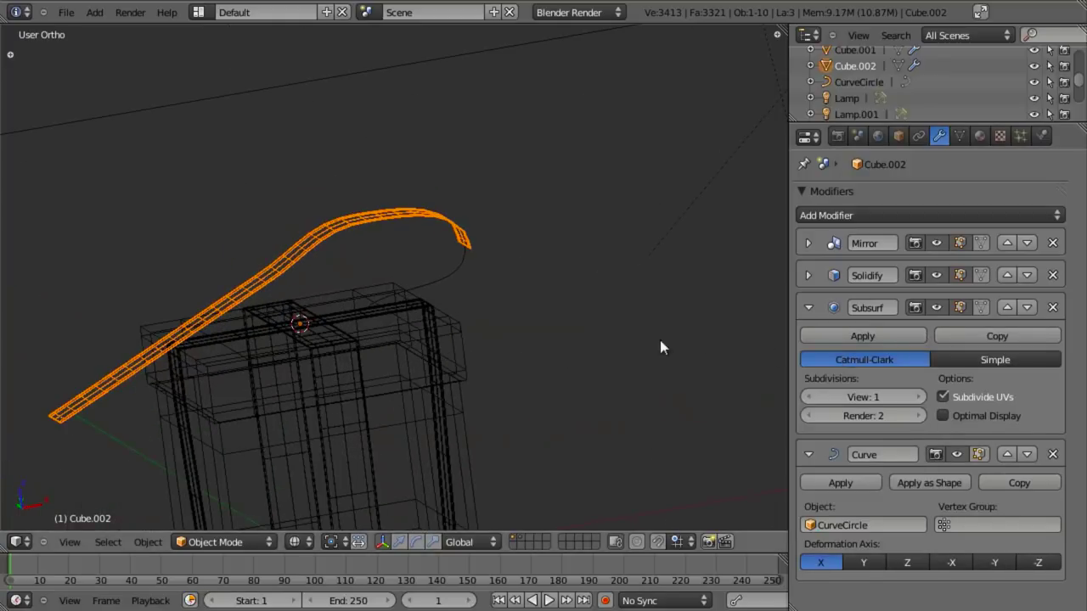
# Move the strip's Curve modifier up to directly below Mirror and remove the Mirror modifier
pyautogui.click(1006, 454)
pyautogui.click(1007, 308)
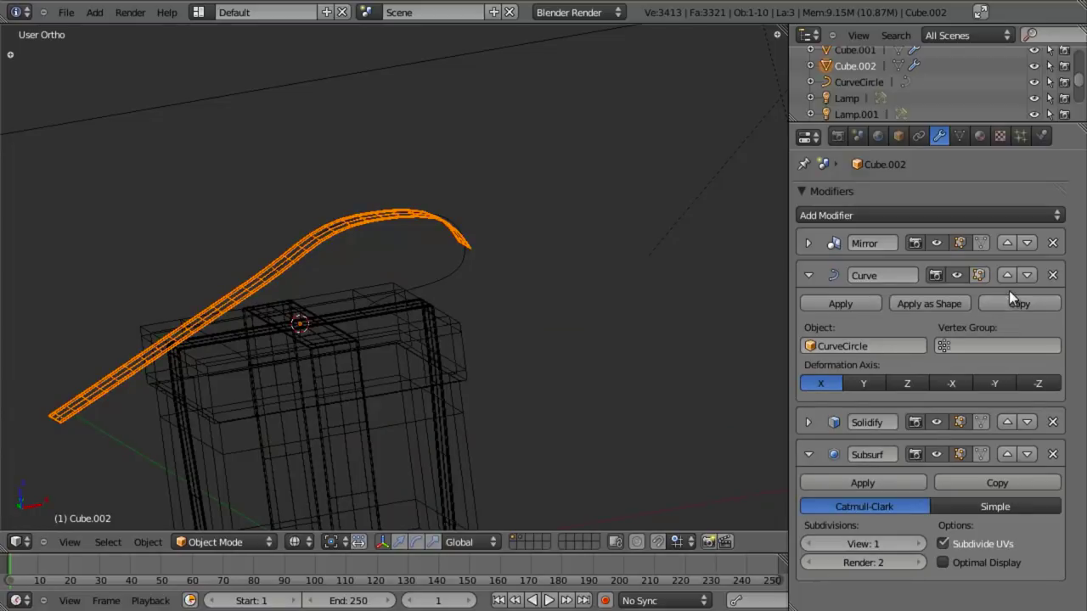
pyautogui.click(1053, 245)
pyautogui.moveTo(676, 262); pyautogui.dragTo(386, 323, button='middle')
pyautogui.press('KP_1')
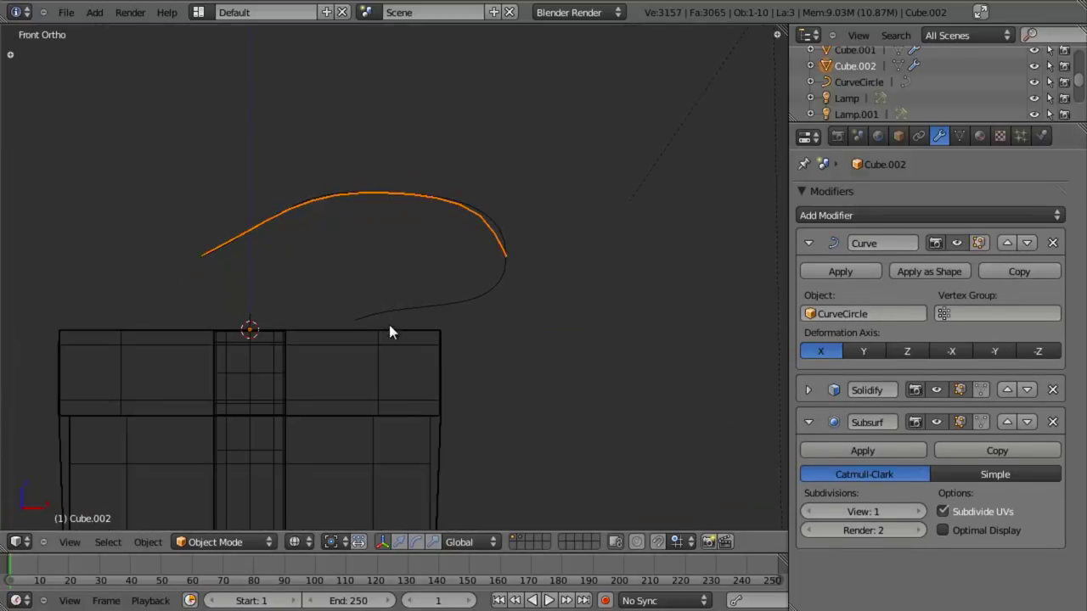
pyautogui.scroll(2, 424, 325)
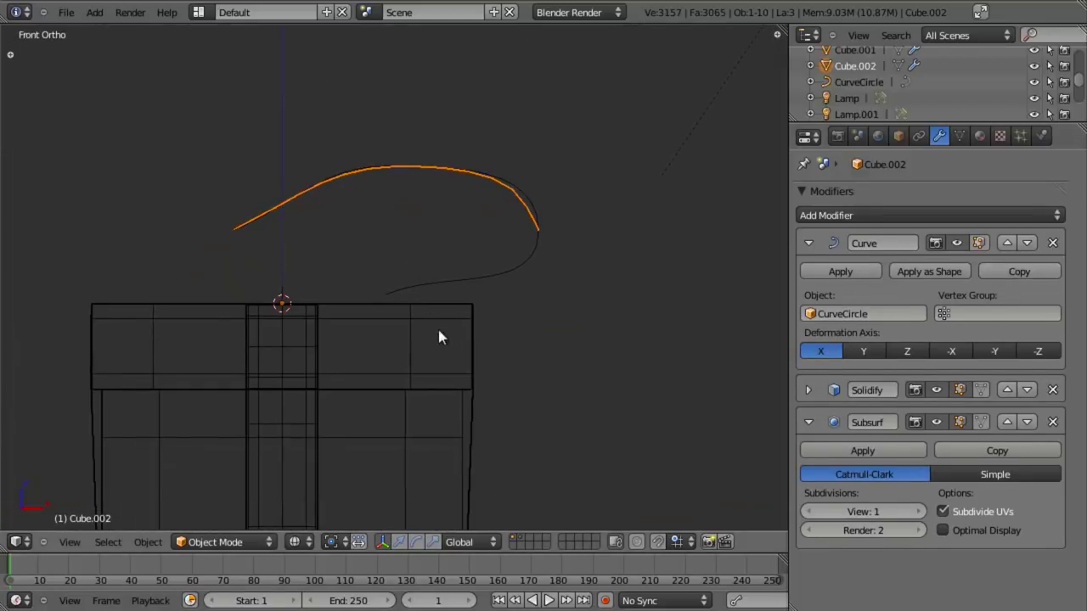
# Move the Curve modifier back below Solidify and Subsurf and inspect the bent strip in solid shading
pyautogui.click(1027, 244)
pyautogui.click(1026, 274)
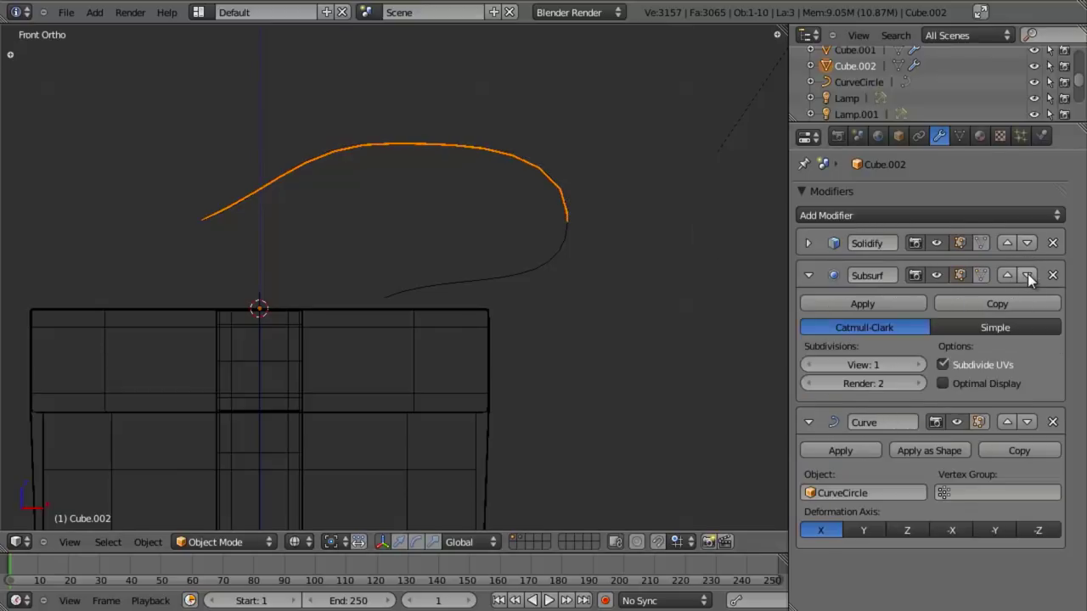
pyautogui.scroll(2, 654, 286)
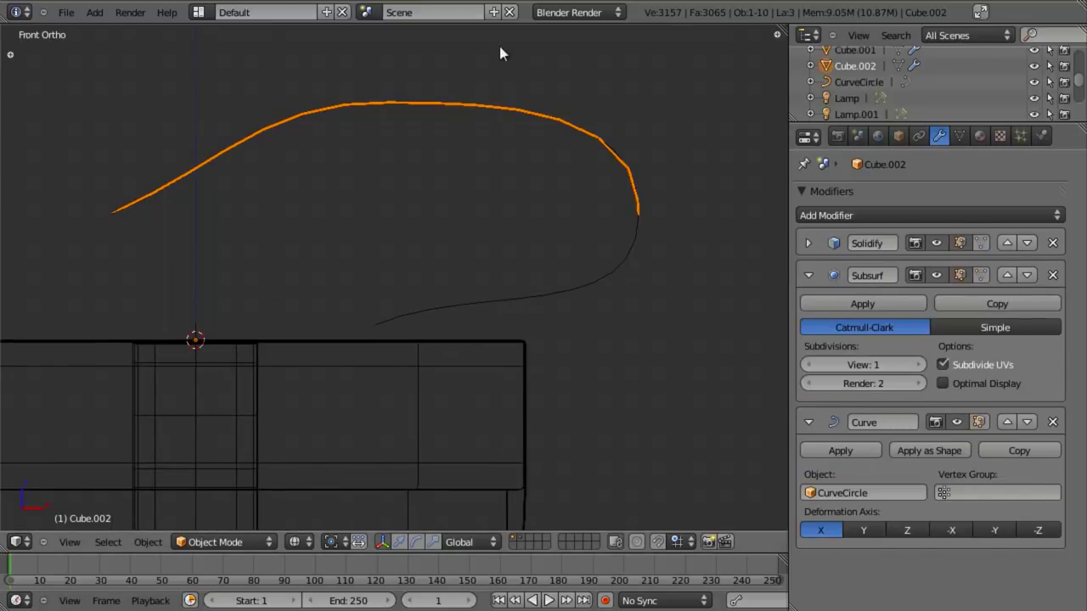
pyautogui.moveTo(502, 48)
pyautogui.mouseDown(button='middle')
pyautogui.moveTo(464, 177)
pyautogui.moveTo(472, 220)
pyautogui.mouseUp(button='middle')
pyautogui.press('z')
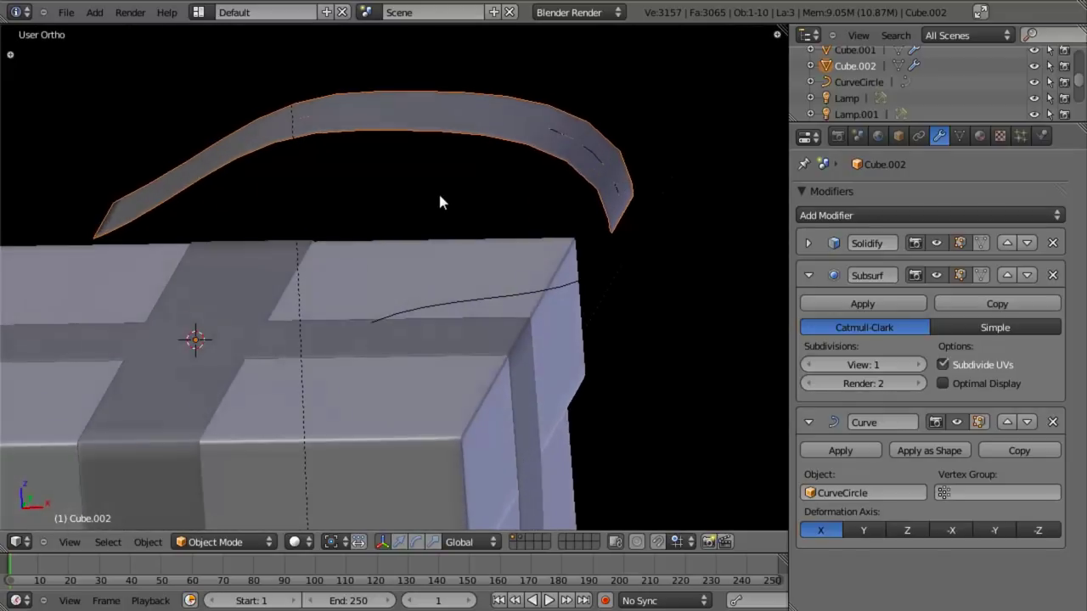
pyautogui.press('z')
pyautogui.press('z')
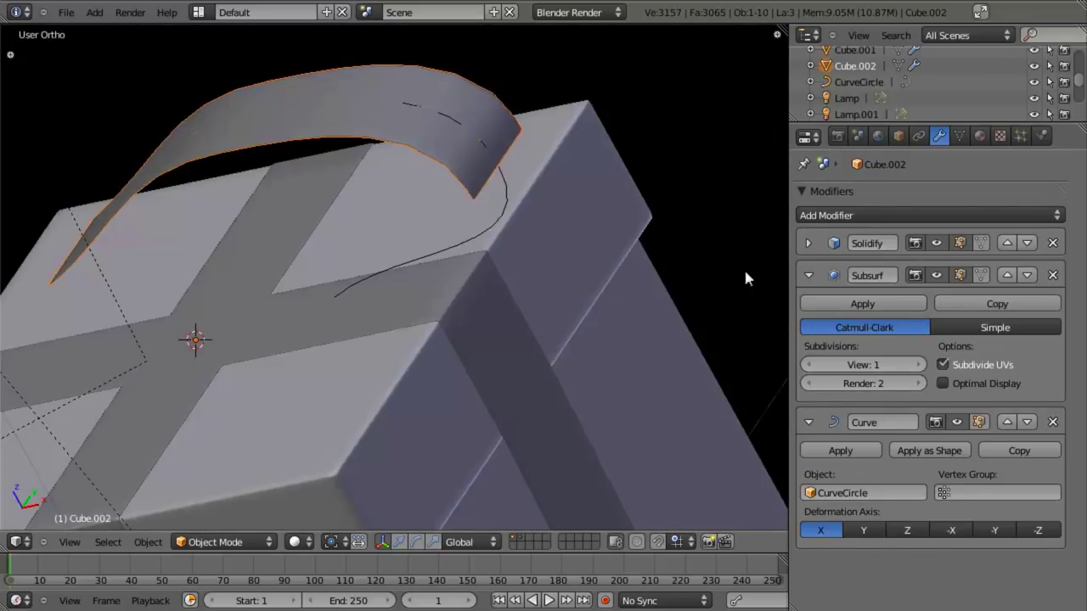
# Set the strip's Subsurf view subdivisions to 2
pyautogui.click(912, 363)
pyautogui.click(819, 364)
pyautogui.click(905, 364)
pyautogui.press('KP_1')
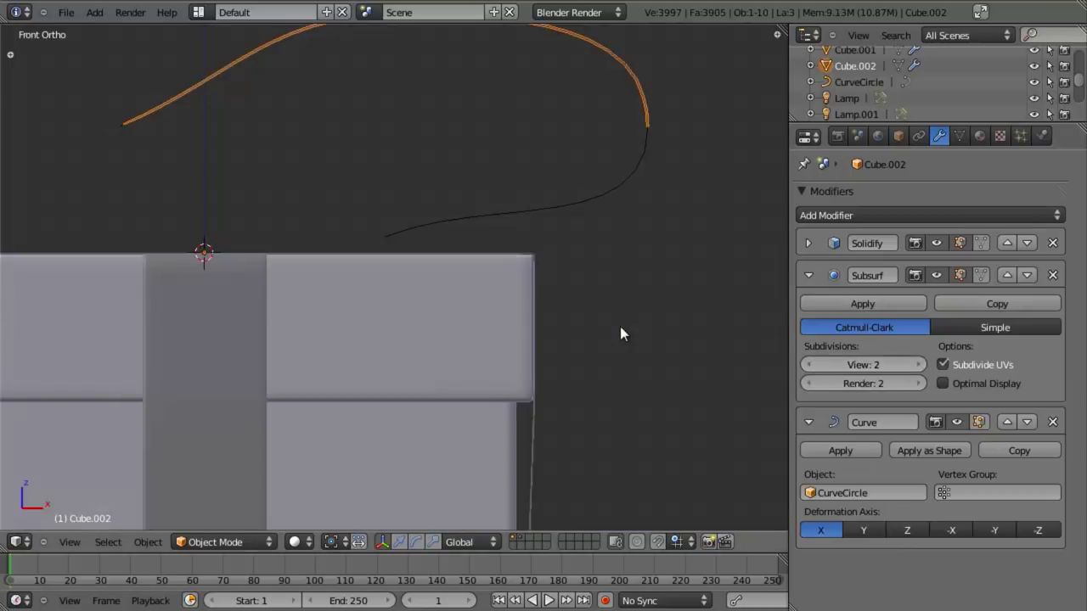
# Edit the guide curve in wireframe: move its upper end point down to just above the 3D cursor and rotate it slightly
pyautogui.press('z')
pyautogui.rightClick(536, 247)
pyautogui.press('Tab')
pyautogui.keyDown('shift'); pyautogui.moveTo(315, 266); pyautogui.dragTo(340, 292, button='middle'); pyautogui.keyUp('shift')
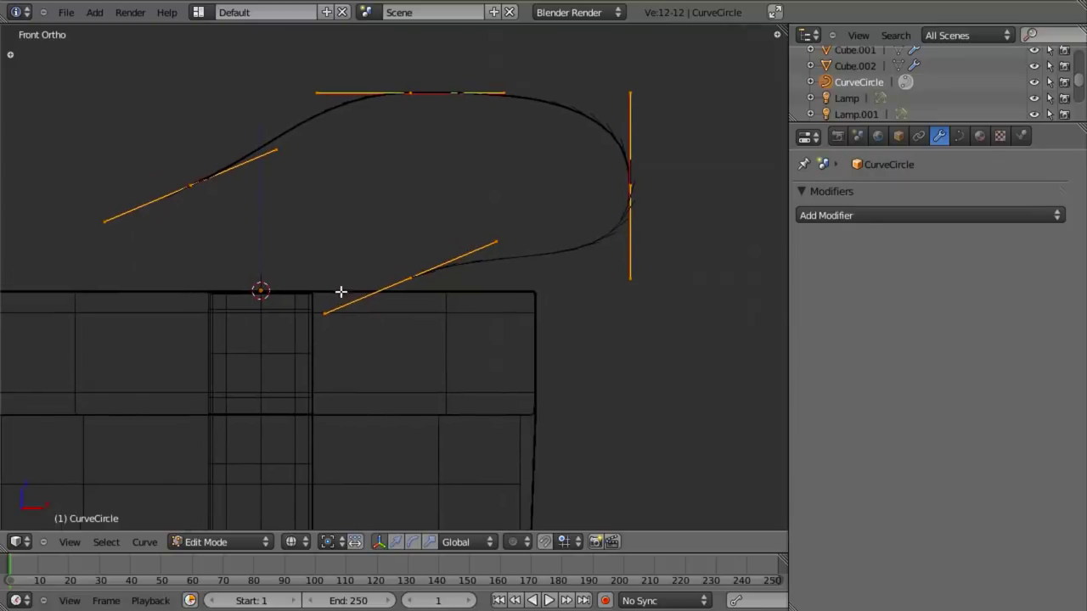
pyautogui.rightClick(187, 185)
pyautogui.press('g')
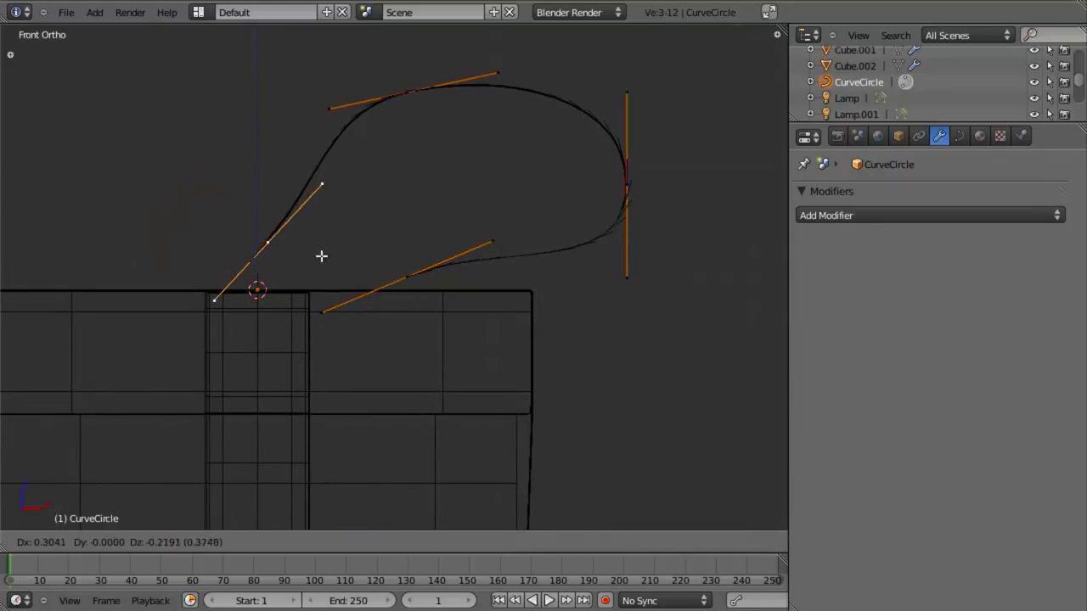
pyautogui.click(331, 270)
pyautogui.press('r')
pyautogui.click(368, 278)
pyautogui.rightClick(370, 290)
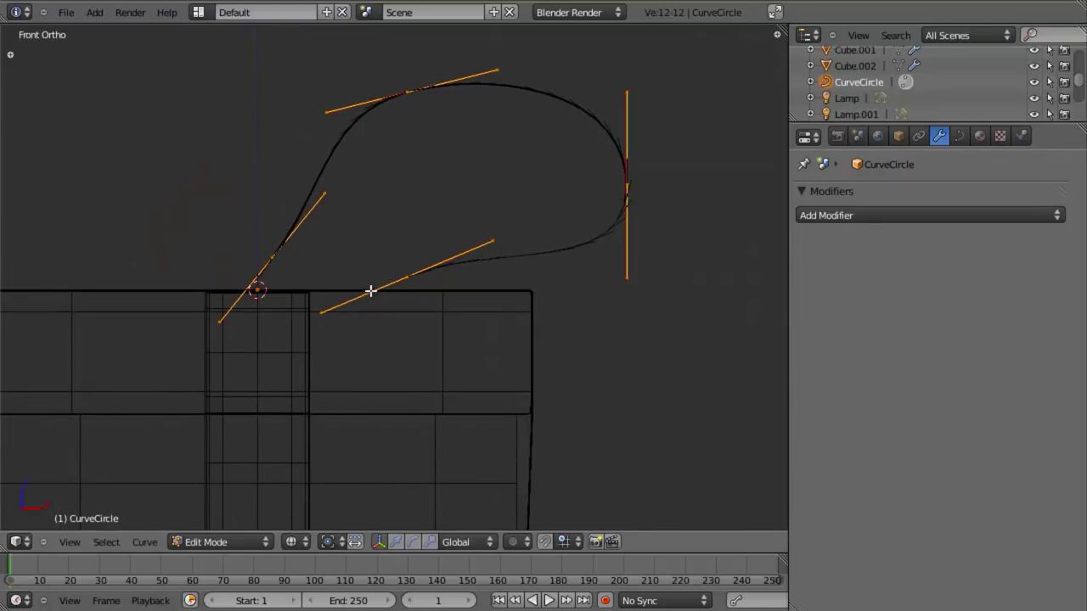
pyautogui.press('a')
pyautogui.rightClick(286, 269)
pyautogui.press('r')
pyautogui.rightClick(433, 284)
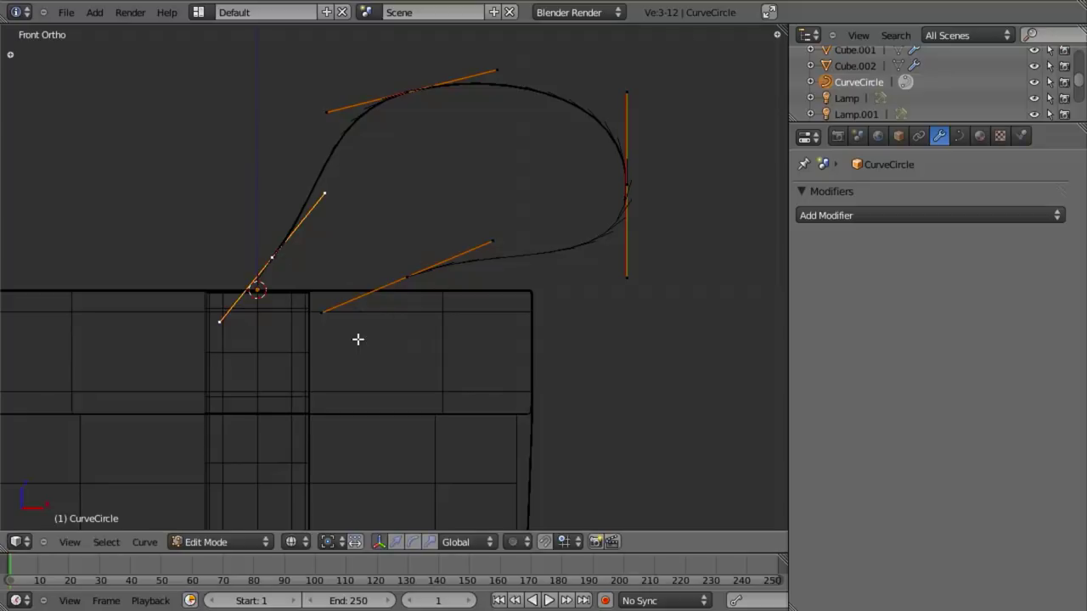
# Change all of the curve's handles to Free Align and select the end point just above the 3D cursor
pyautogui.press('a')
pyautogui.press('v')
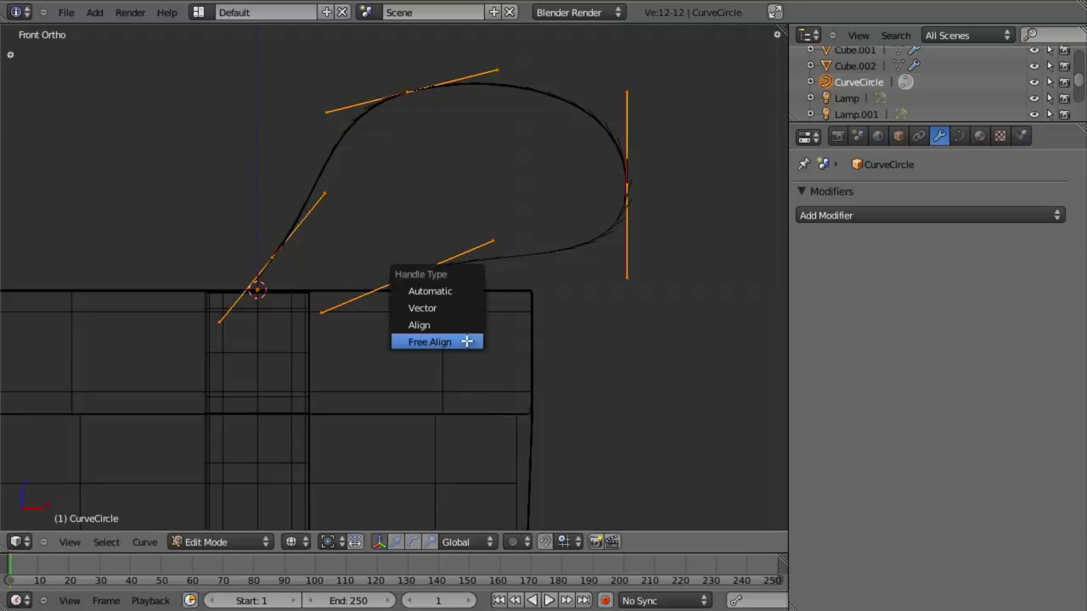
pyautogui.click(465, 338)
pyautogui.rightClick(281, 260)
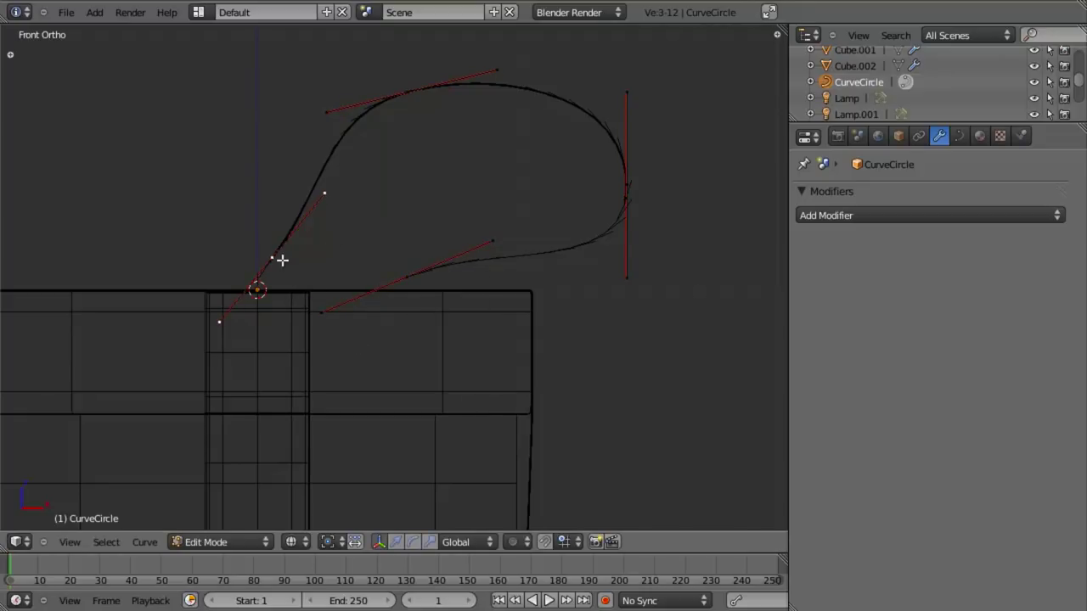
# Rotate the curve's upper end point to a shallower angle and move the lower end point to the 3D cursor
pyautogui.press('r')
pyautogui.click(420, 313)
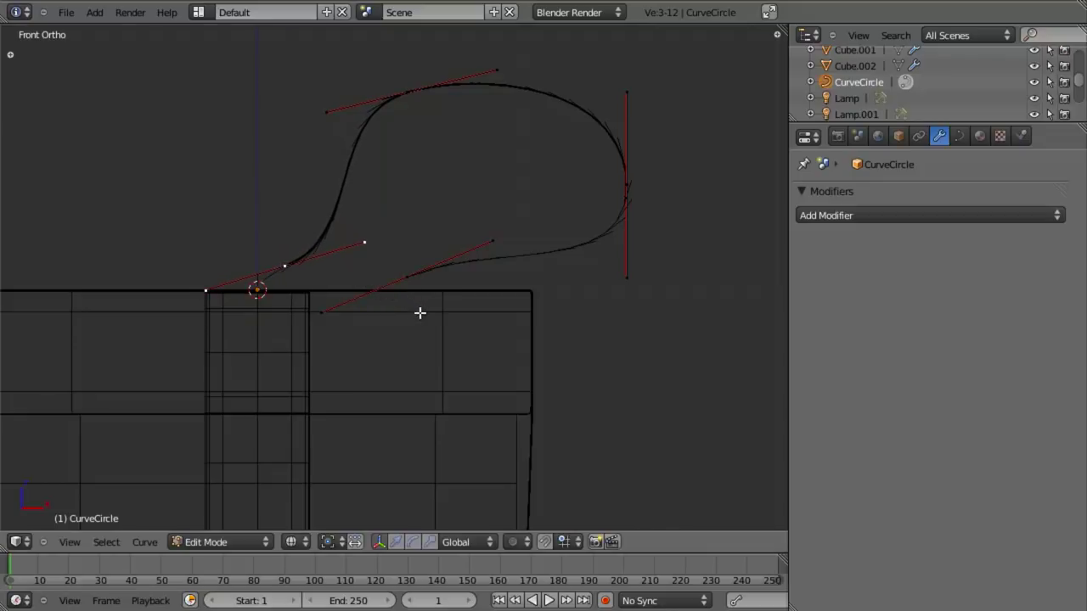
pyautogui.press('g')
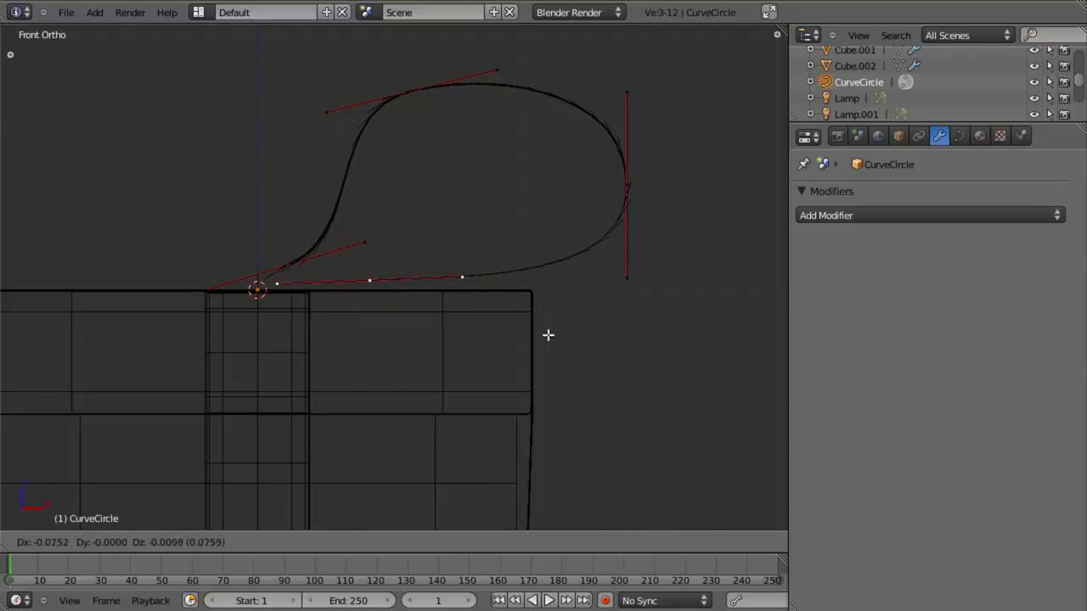
pyautogui.click(459, 330)
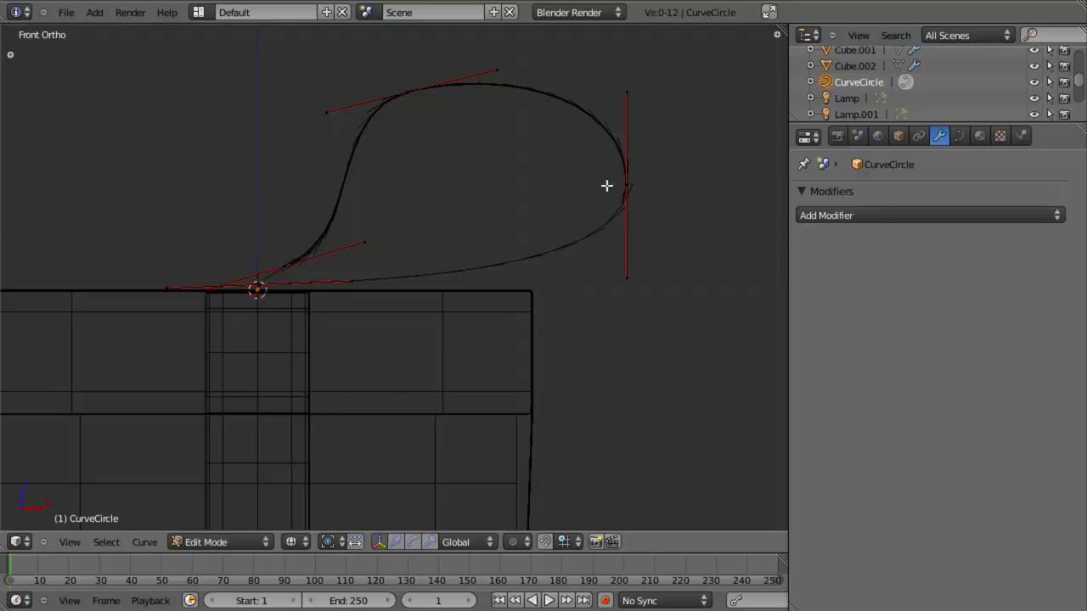
# Tighten the loop by moving the curve's outermost point inward and its top point down
pyautogui.press('g')
pyautogui.click(509, 216)
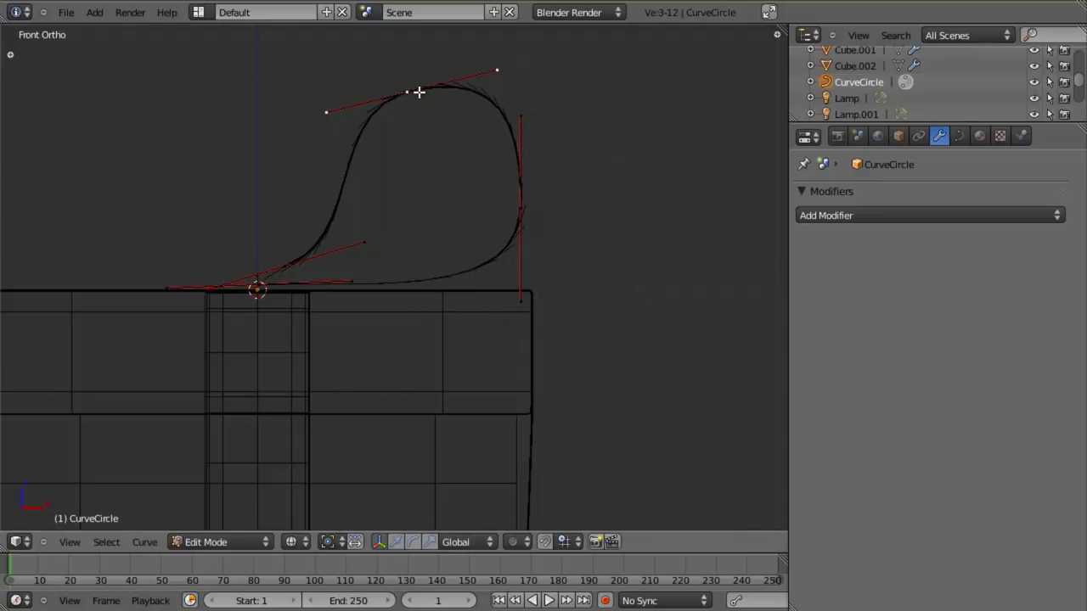
pyautogui.press('g')
pyautogui.click(413, 199)
# Shorten the handles of the curve's outermost point and move the point down to flatten the loop
pyautogui.rightClick(520, 192)
pyautogui.press('s')
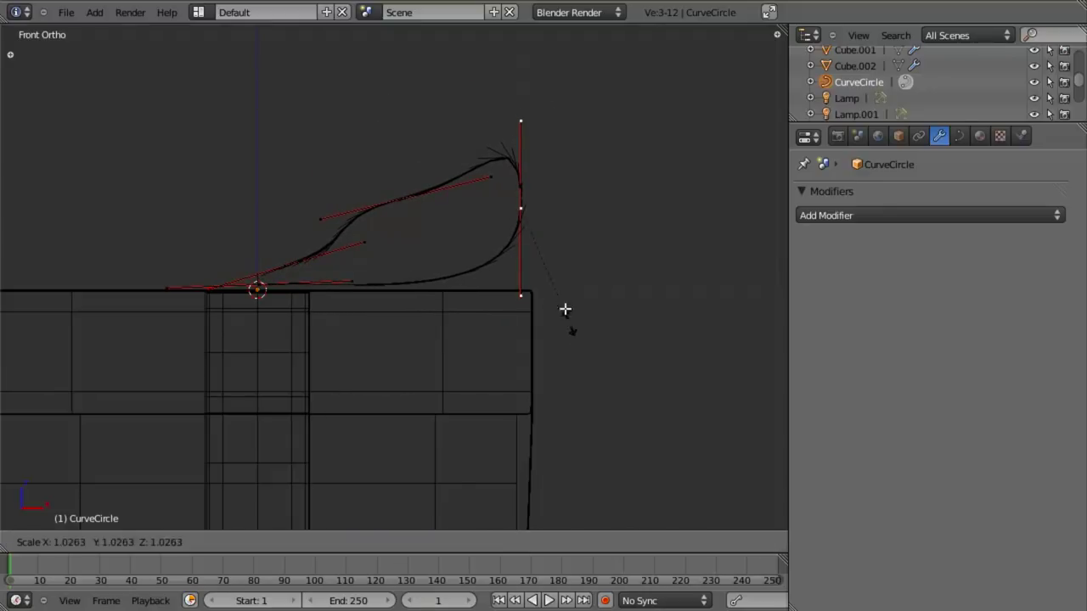
pyautogui.click(543, 248)
pyautogui.press('g')
pyautogui.click(549, 292)
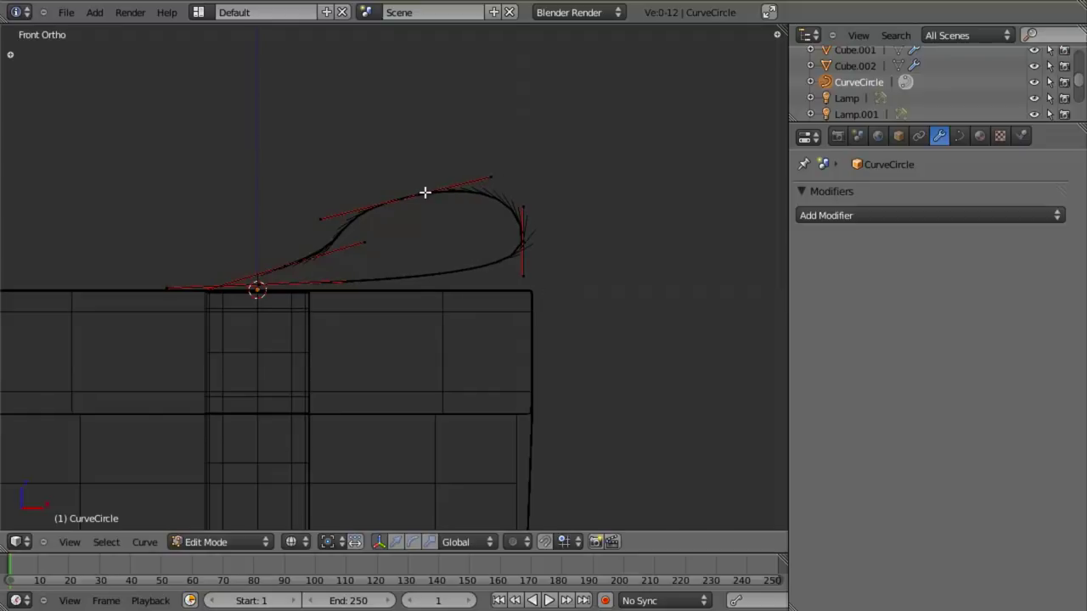
# Shrink the handles of the curve's top point and both end points near the 3D cursor, rotating the last one slightly
pyautogui.rightClick(424, 193)
pyautogui.press('s')
pyautogui.click(466, 290)
pyautogui.press('s')
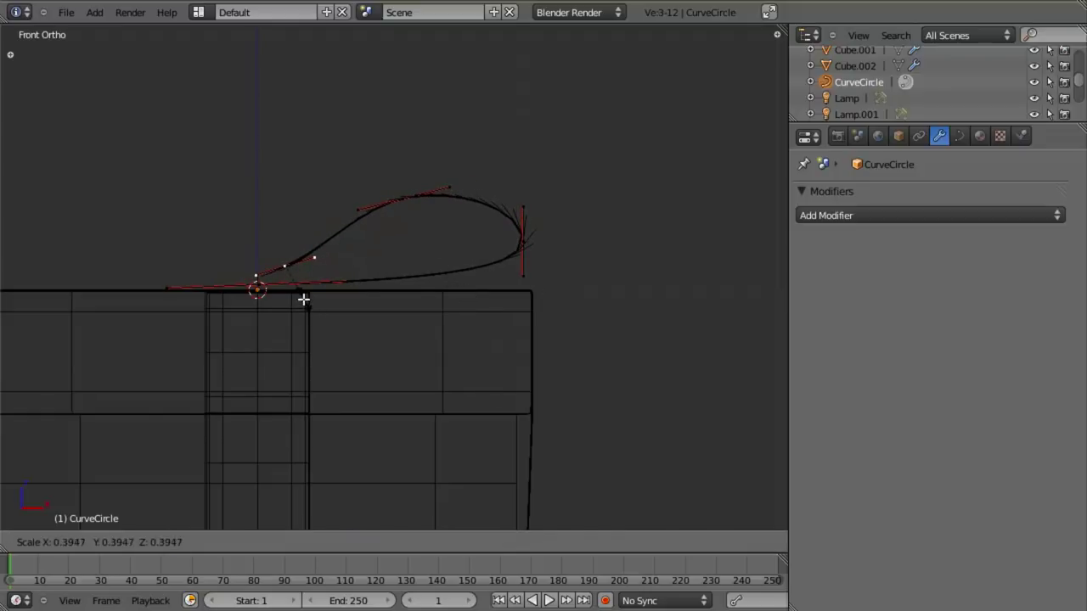
pyautogui.click(303, 298)
pyautogui.press('s')
pyautogui.click(377, 289)
pyautogui.press('r')
pyautogui.click(386, 316)
# Leave curve editing and inspect the bow loop in solid shading from an angle
pyautogui.press('z')
pyautogui.moveTo(385, 315)
pyautogui.mouseDown(button='middle')
pyautogui.moveTo(359, 332)
pyautogui.moveTo(437, 382)
pyautogui.moveTo(563, 342)
pyautogui.moveTo(390, 281)
pyautogui.mouseUp(button='middle')
pyautogui.press('Tab')
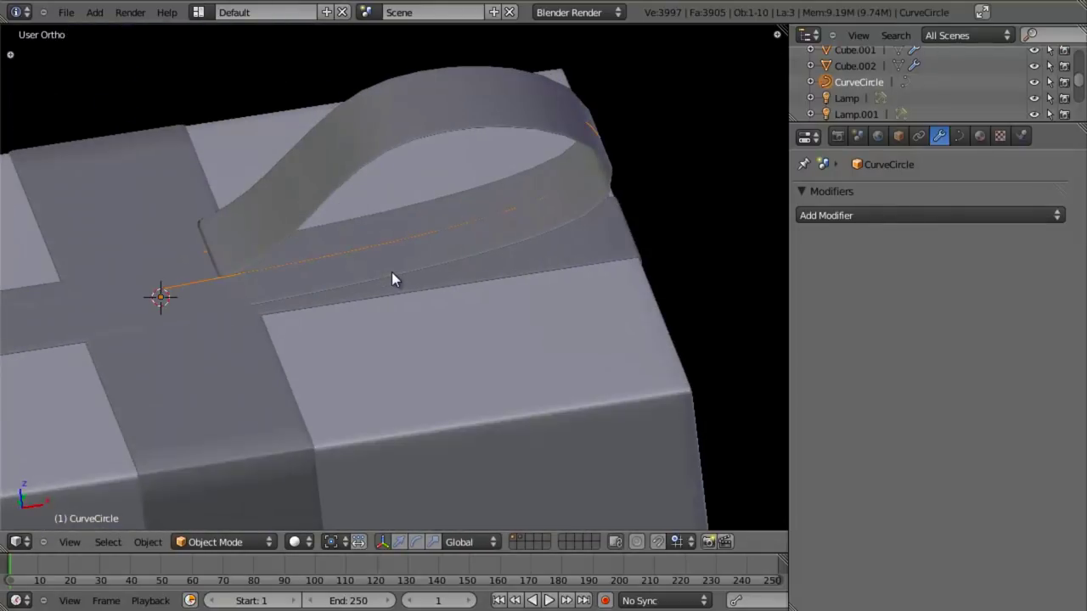
# Show the loop from above in wireframe and widen the 3D viewport
pyautogui.press('KP_7')
pyautogui.press('z')
pyautogui.keyDown('shift'); pyautogui.moveTo(394, 374); pyautogui.dragTo(407, 348, button='middle'); pyautogui.keyUp('shift')
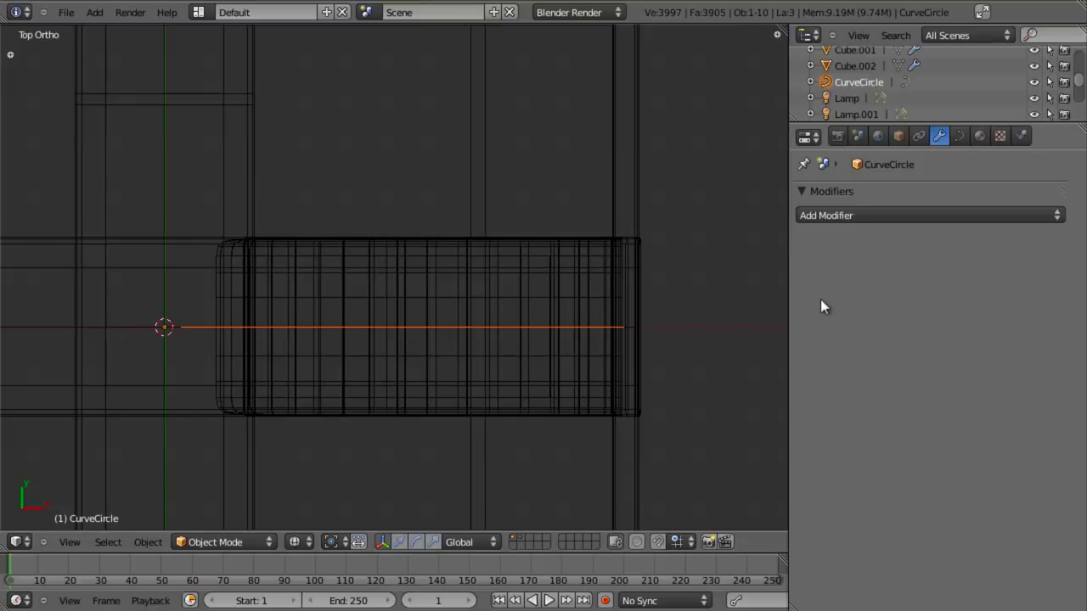
pyautogui.moveTo(788, 305); pyautogui.dragTo(887, 306)
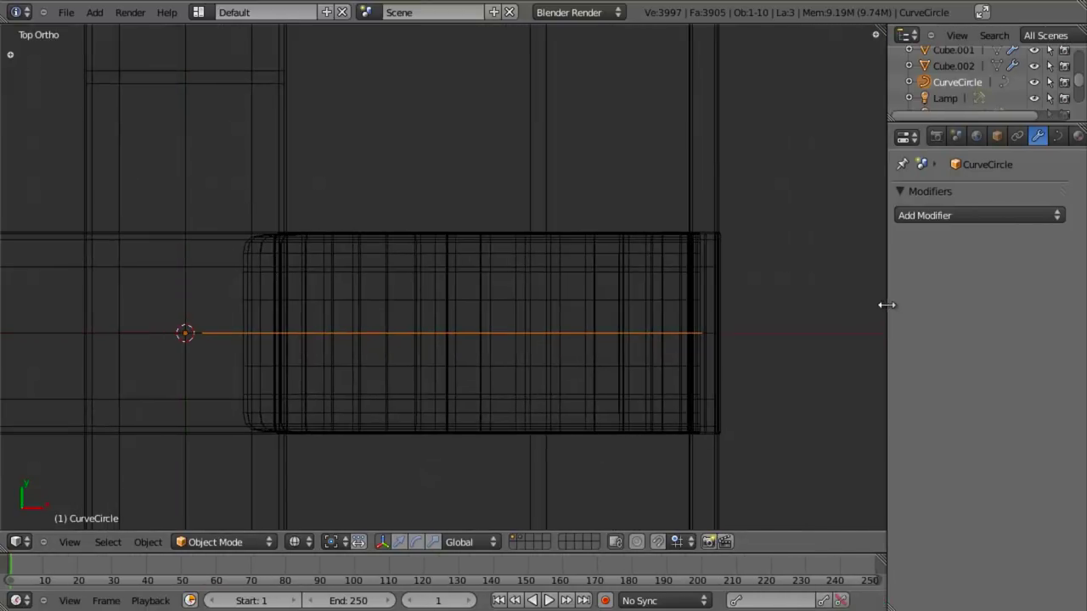
# Examine the bow loop ribbon and its guide curve from angled and top views
pyautogui.scroll(-1, 501, 353)
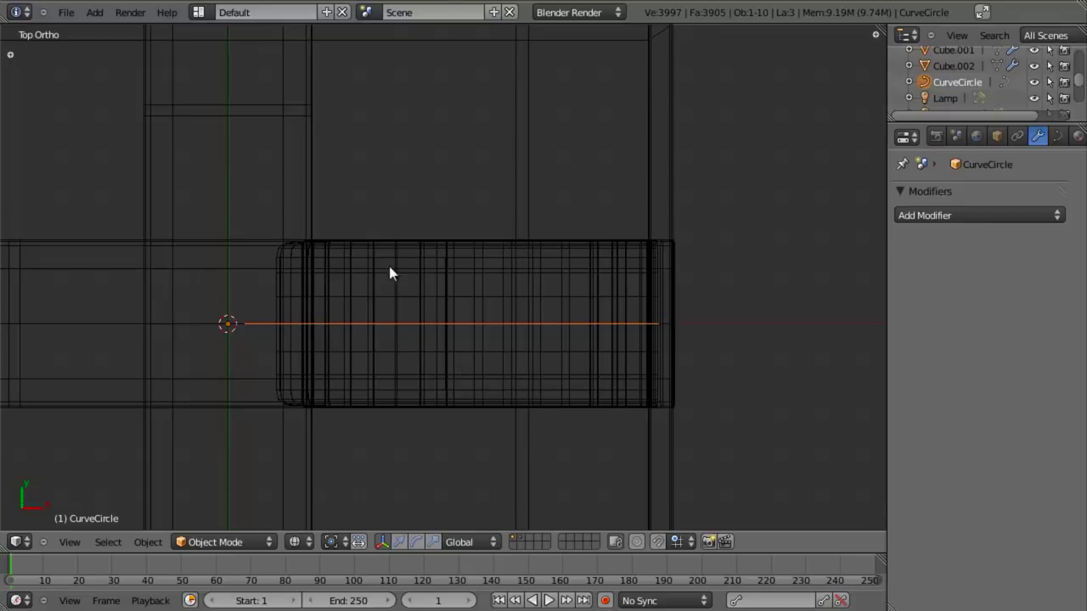
pyautogui.rightClick(422, 270)
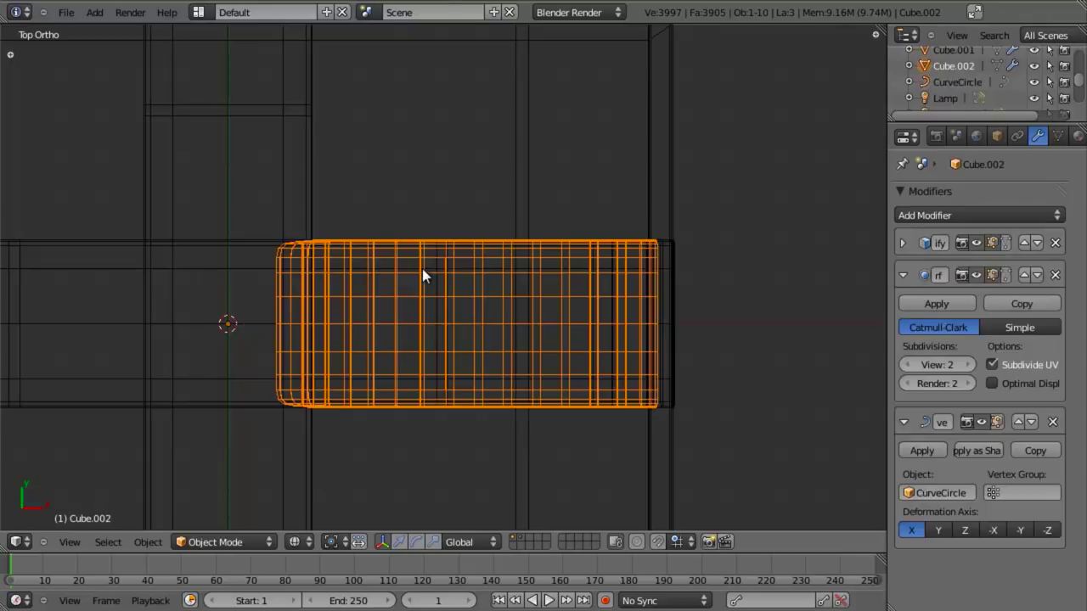
pyautogui.rightClick(342, 330)
pyautogui.moveTo(343, 329); pyautogui.dragTo(423, 349, button='middle')
pyautogui.scroll(-6, 423, 343)
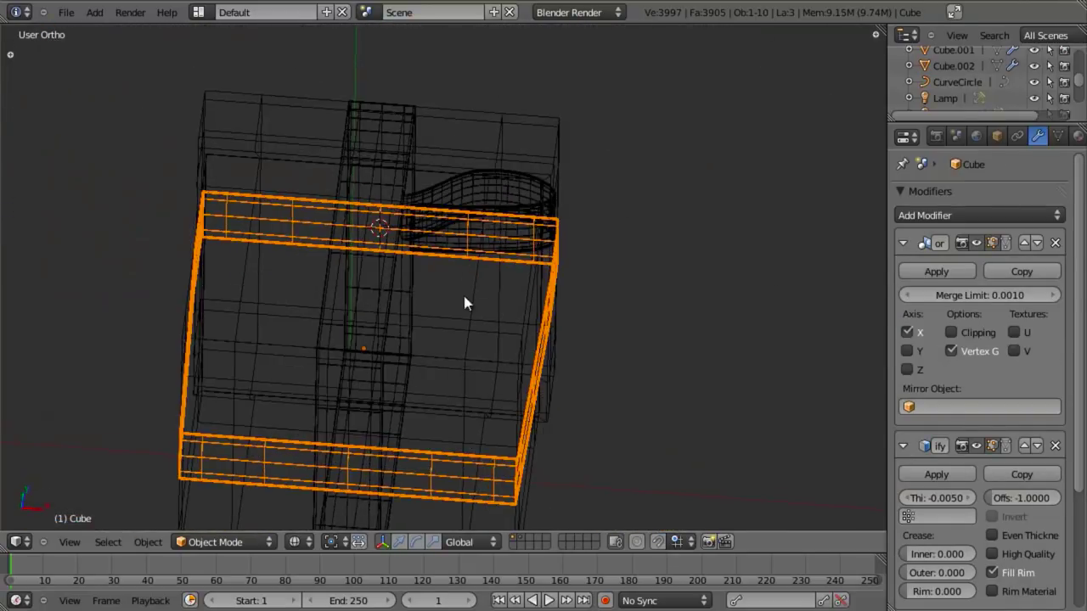
pyautogui.rightClick(473, 194)
pyautogui.rightClick(477, 188)
pyautogui.keyDown('shift'); pyautogui.moveTo(476, 188); pyautogui.dragTo(493, 295, button='middle'); pyautogui.keyUp('shift')
pyautogui.scroll(4, 478, 274)
pyautogui.press('Tab')
pyautogui.press('Tab')
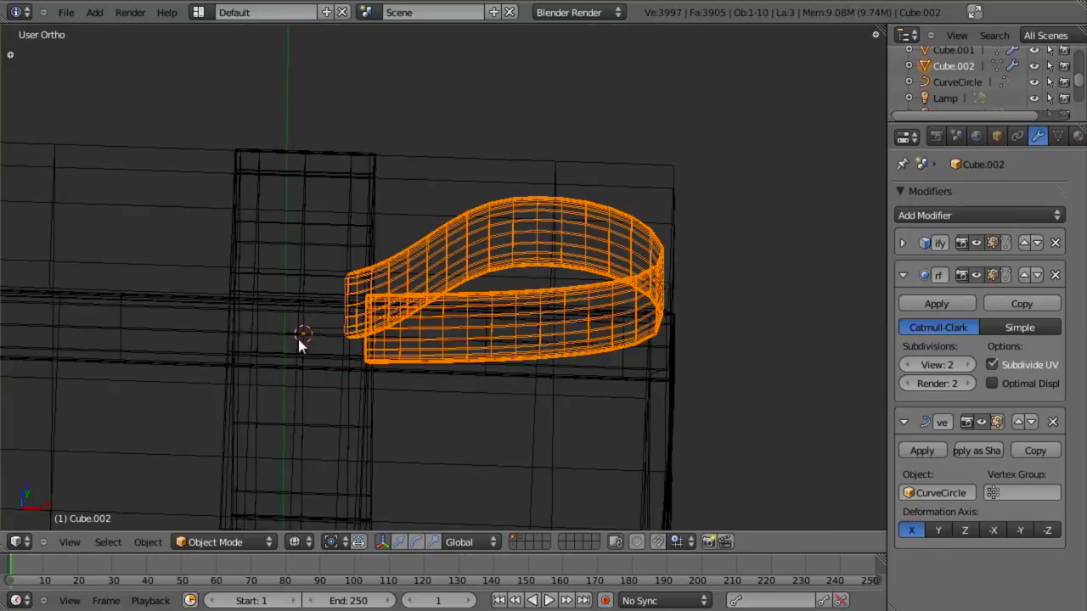
pyautogui.rightClick(468, 255)
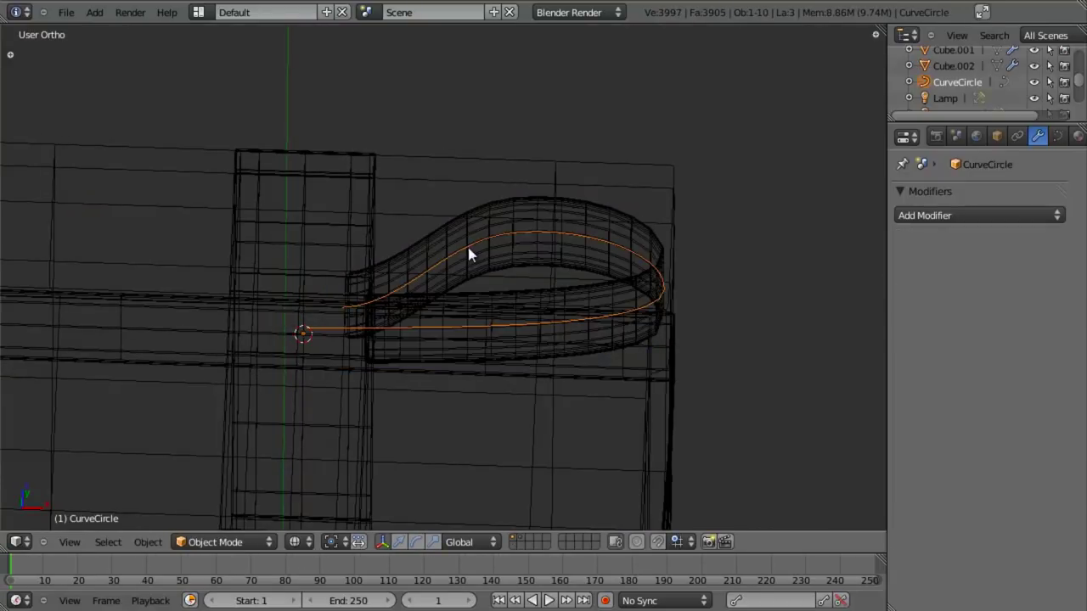
pyautogui.moveTo(619, 242); pyautogui.dragTo(553, 298, button='middle')
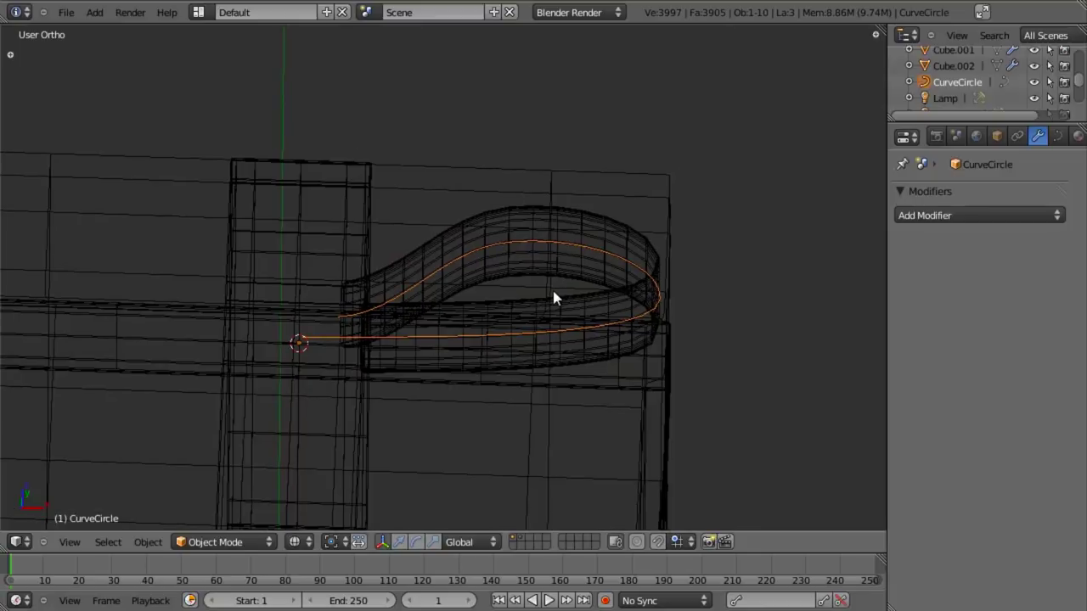
pyautogui.moveTo(448, 252)
pyautogui.mouseDown(button='middle')
pyautogui.moveTo(432, 311)
pyautogui.moveTo(444, 308)
pyautogui.moveTo(444, 437)
pyautogui.moveTo(433, 463)
pyautogui.moveTo(469, 233)
pyautogui.moveTo(448, 270)
pyautogui.mouseUp(button='middle')
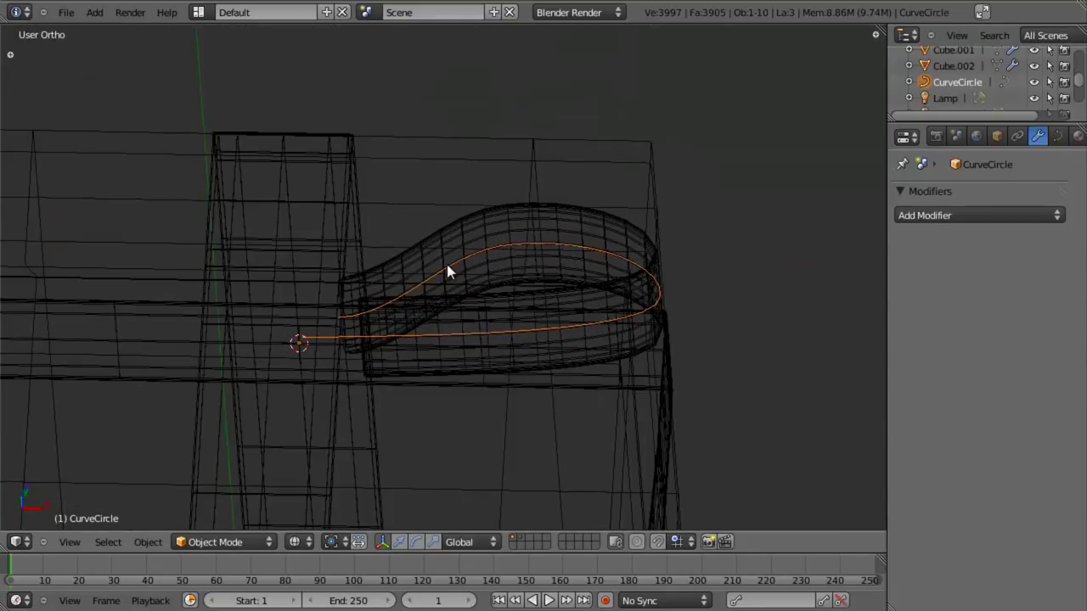
pyautogui.press('KP_7')
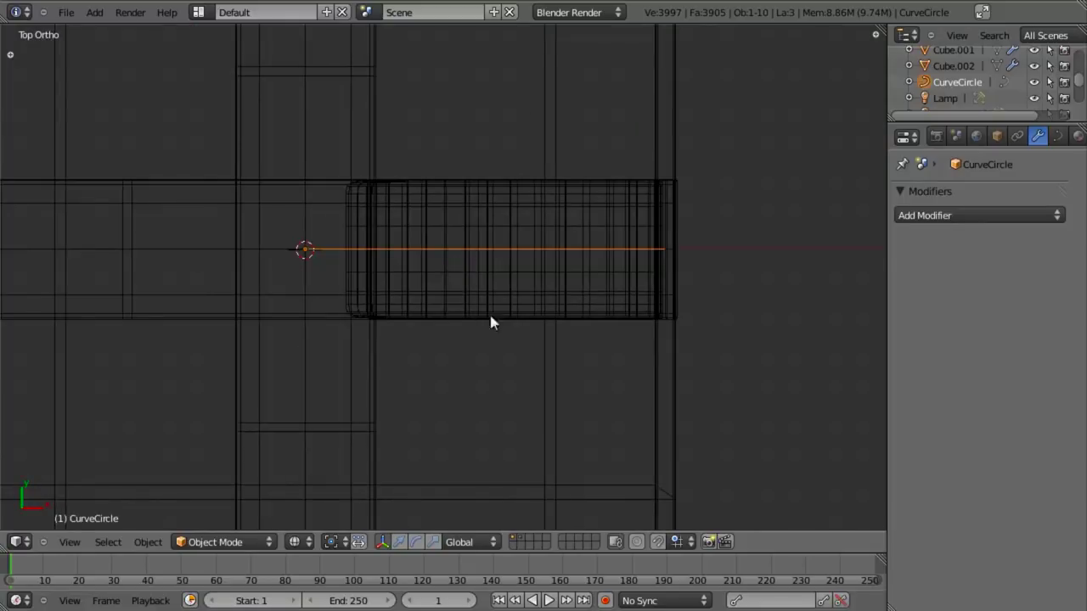
pyautogui.press('Tab')
pyautogui.press('a')
pyautogui.press('r')
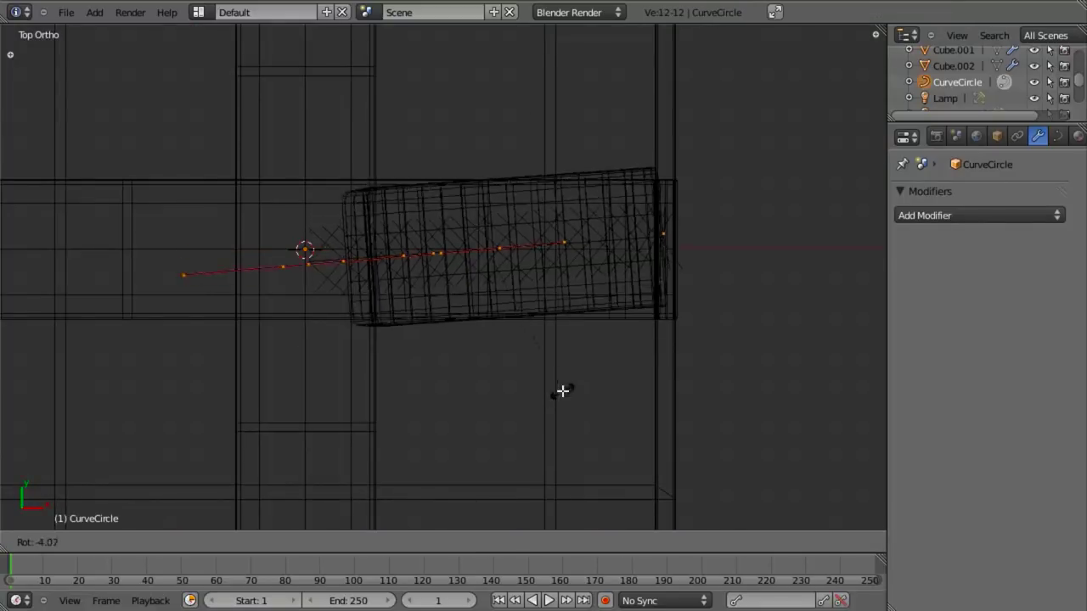
pyautogui.press('Escape')
pyautogui.press('Tab')
pyautogui.rightClick(548, 223)
pyautogui.press('Tab')
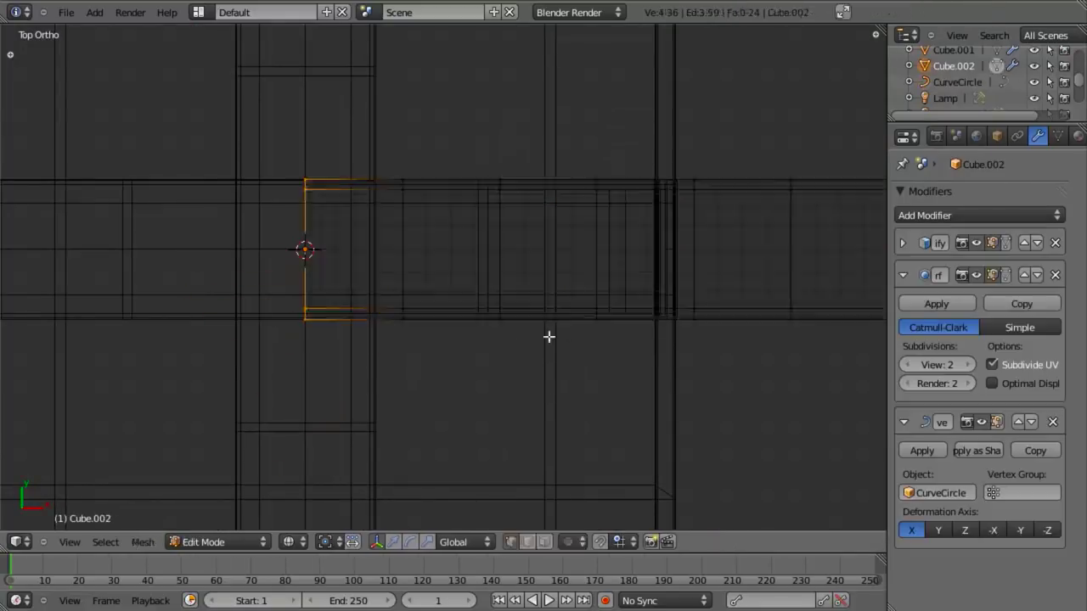
pyautogui.press('Tab')
# Open the bow loop's guide curve for editing with all its control points deselected
pyautogui.rightClick(423, 250)
pyautogui.rightClick(423, 247)
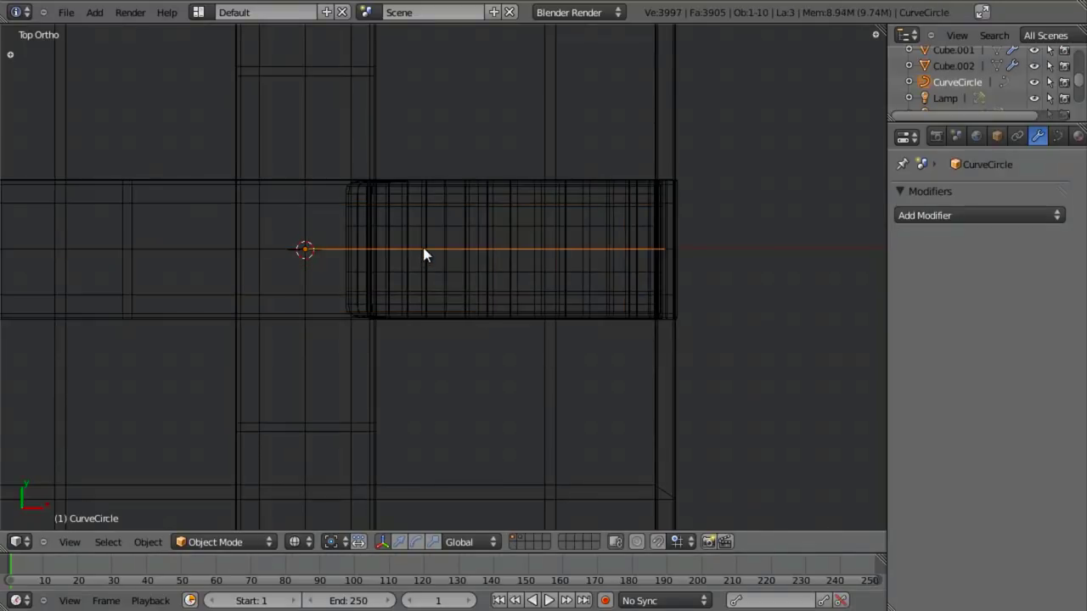
pyautogui.press('Tab')
pyautogui.press('a')
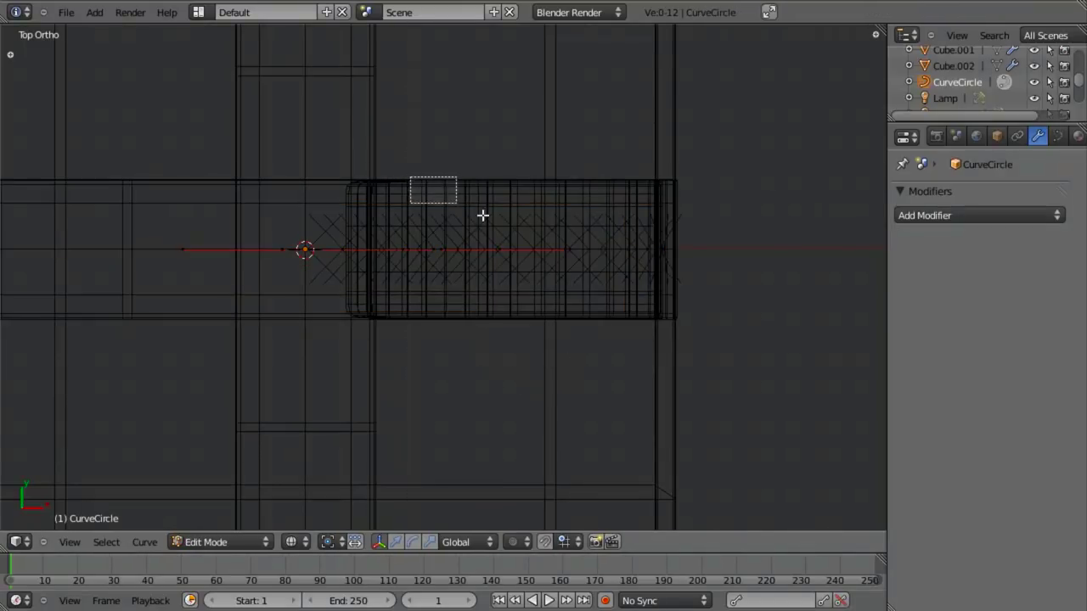
pyautogui.press('b')
pyautogui.moveTo(389, 234); pyautogui.dragTo(438, 276)
pyautogui.press('r')
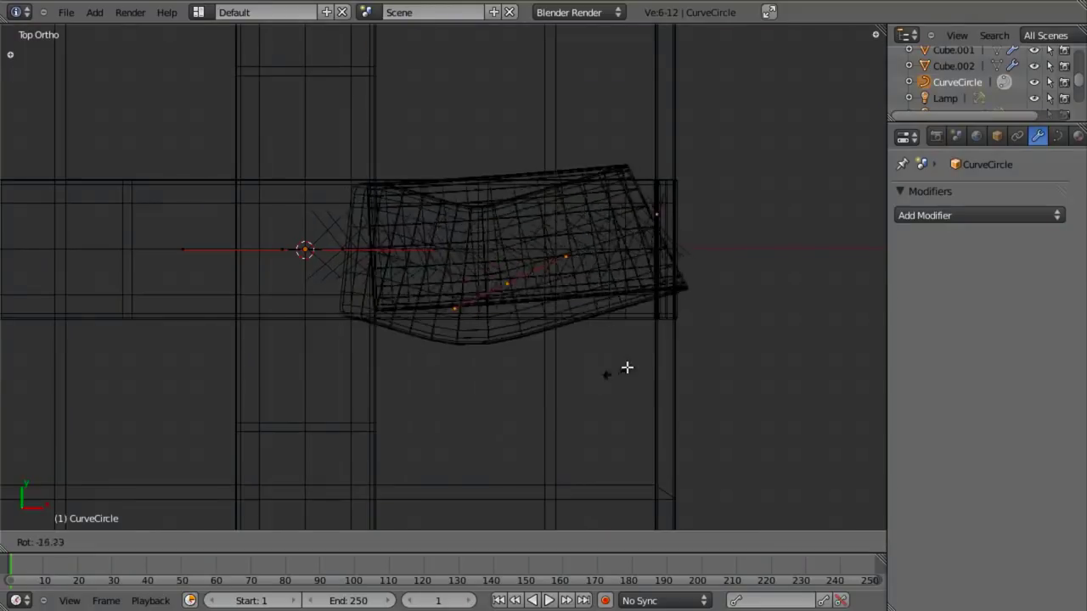
pyautogui.rightClick(493, 292)
# Move the control point at the top of the loop sideways in the positive Y direction in the top view
pyautogui.press('a')
pyautogui.press('b')
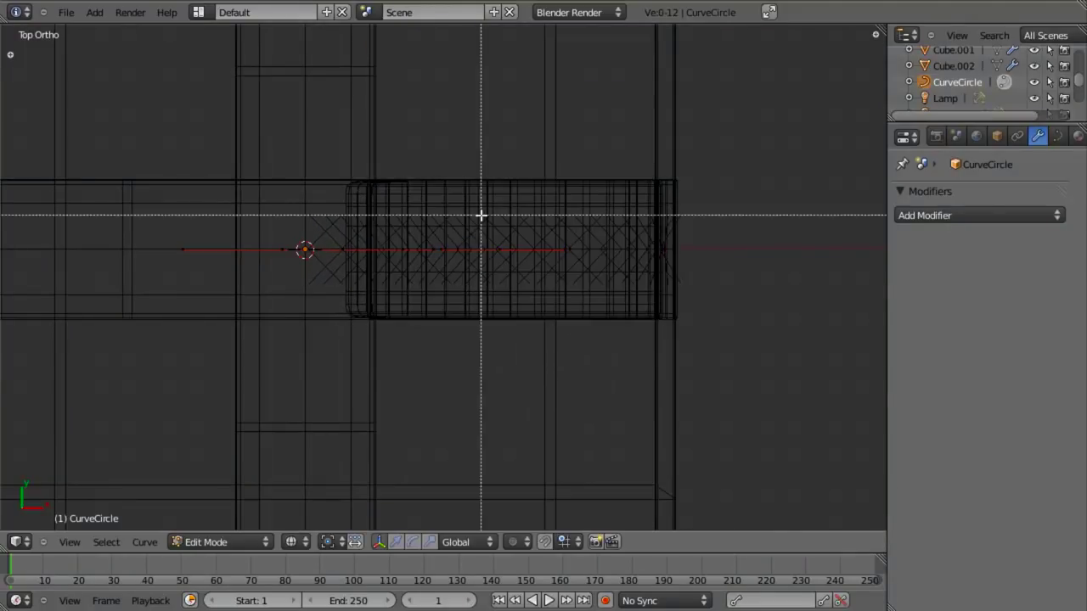
pyautogui.moveTo(494, 224); pyautogui.dragTo(541, 305)
pyautogui.press('g')
pyautogui.rightClick(533, 286)
pyautogui.press('g')
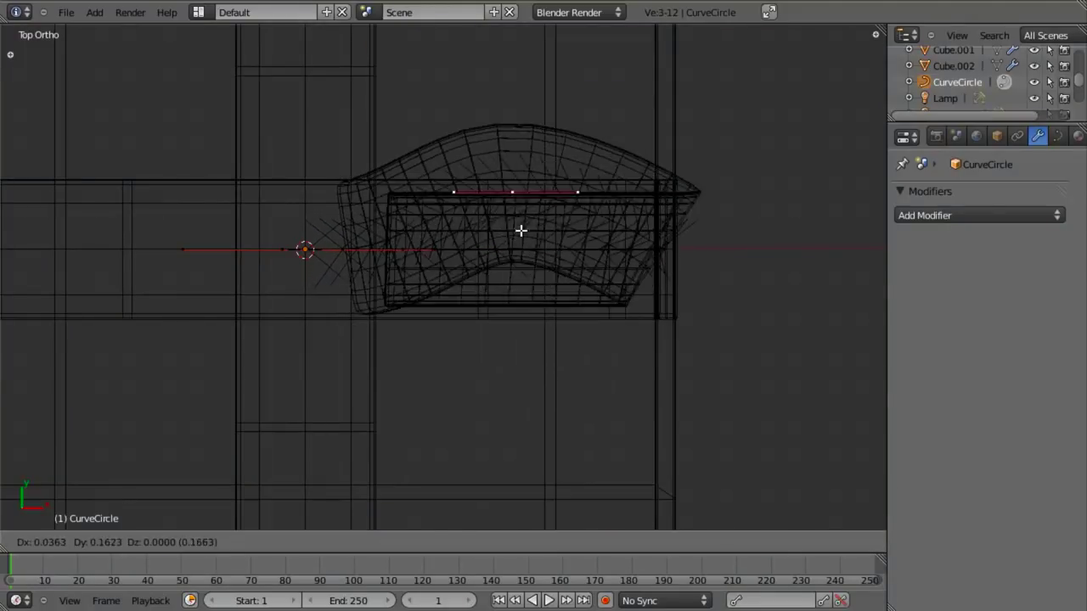
pyautogui.click(523, 248)
# Show the model in solid shading and shift the control point at the loop's outer bend sideways along Y
pyautogui.press('z')
pyautogui.moveTo(494, 338); pyautogui.dragTo(566, 398, button='middle')
pyautogui.press('a')
pyautogui.press('g')
pyautogui.click(586, 358)
# Shrink the curve radius at the upper end point so the ribbon narrows toward the bow's centre
pyautogui.press('a')
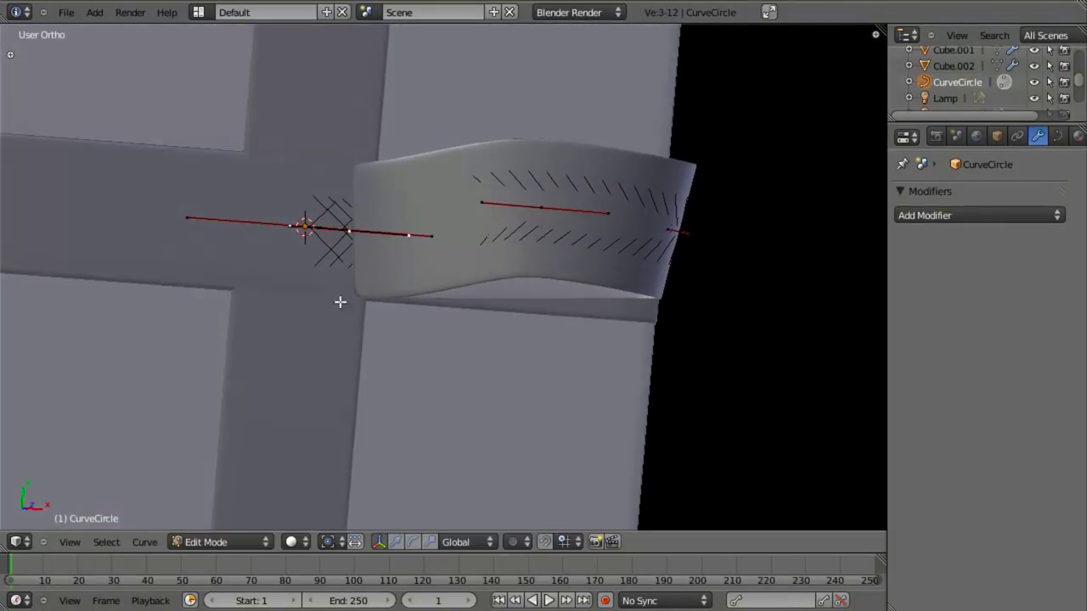
pyautogui.moveTo(340, 302); pyautogui.dragTo(555, 408, button='middle')
pyautogui.hotkey('alt', 's')
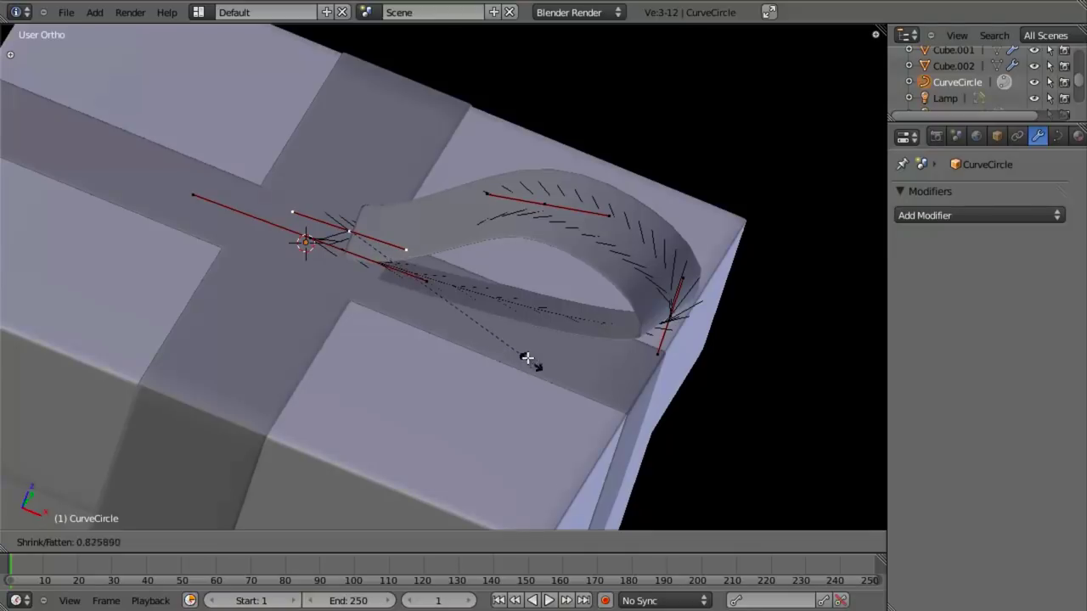
pyautogui.click(461, 346)
# Shift the curve's lower start point slightly outward from the bow's centre along the X axis
pyautogui.moveTo(326, 207); pyautogui.dragTo(427, 378, button='middle')
pyautogui.moveTo(517, 398); pyautogui.dragTo(508, 134, button='middle')
pyautogui.press('a')
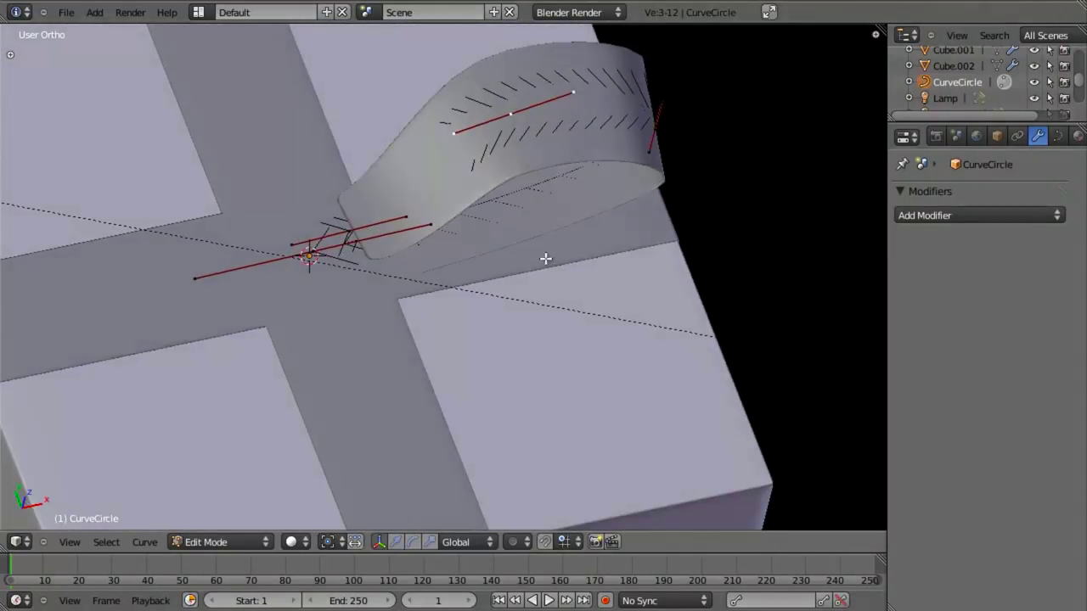
pyautogui.moveTo(546, 243); pyautogui.dragTo(430, 260, button='middle')
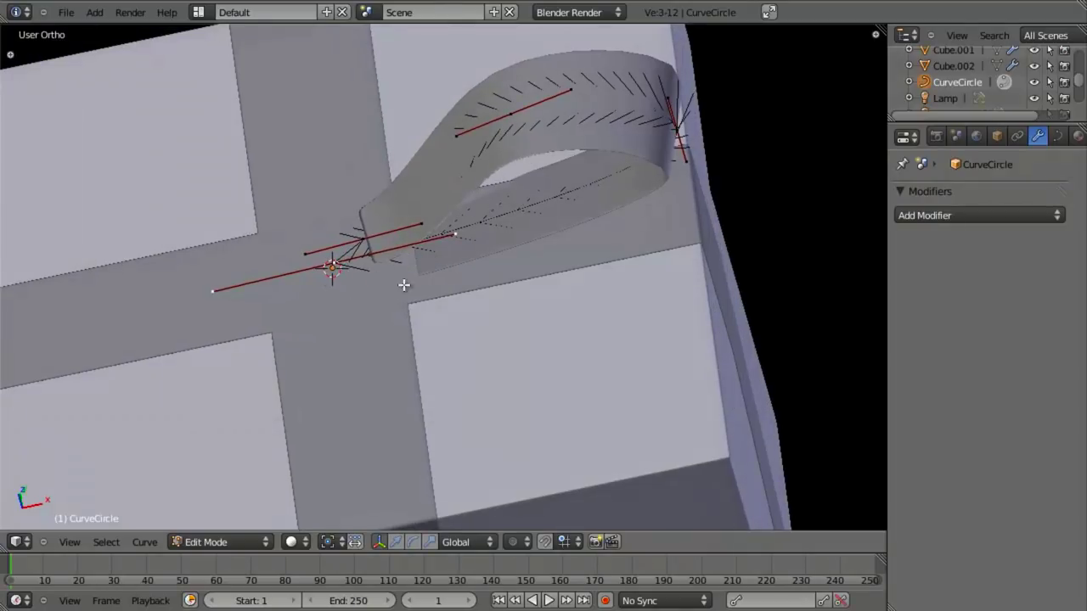
pyautogui.press('g')
pyautogui.press('x')
pyautogui.click(419, 291)
pyautogui.press('a')
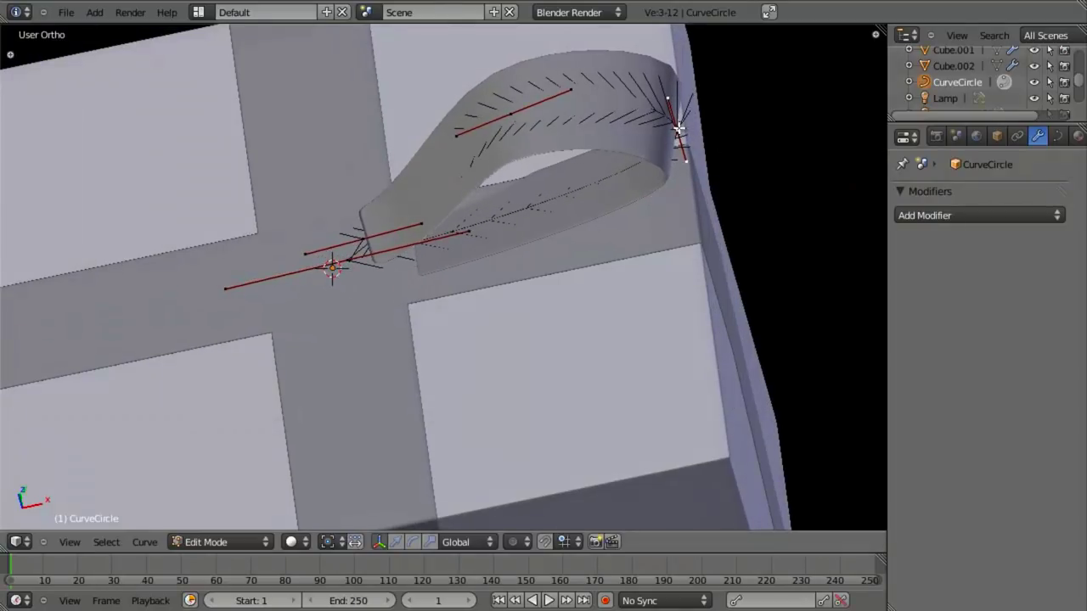
# Pull the control point at the loop's outer bend inward along the X axis
pyautogui.press('g')
pyautogui.press('x')
pyautogui.click(650, 136)
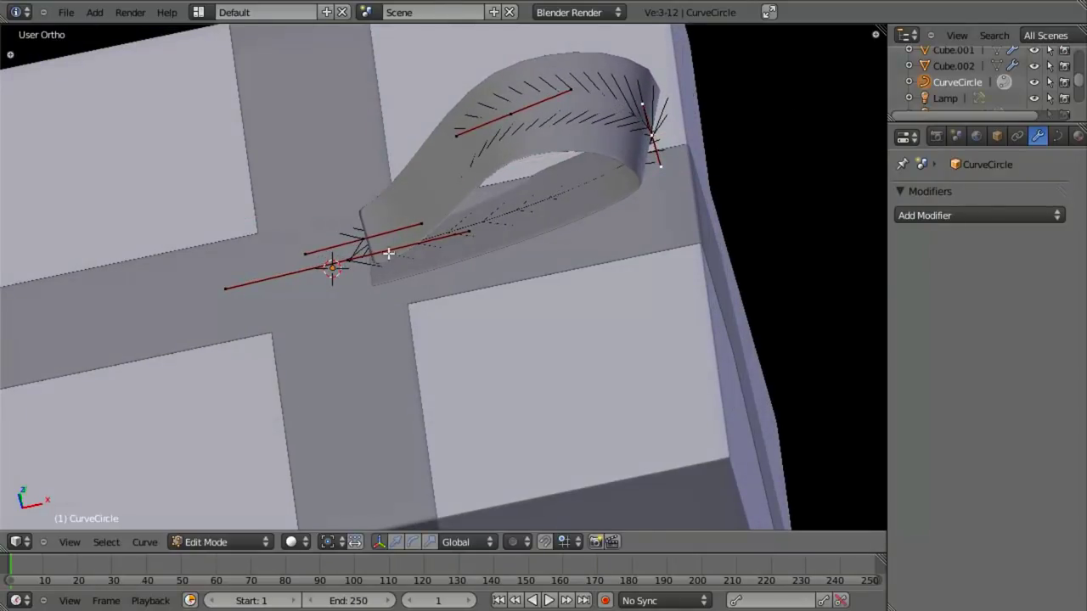
# Lower the curve's upper end point toward the box lid in the front view
pyautogui.press('KP_1')
pyautogui.scroll(3, 535, 284)
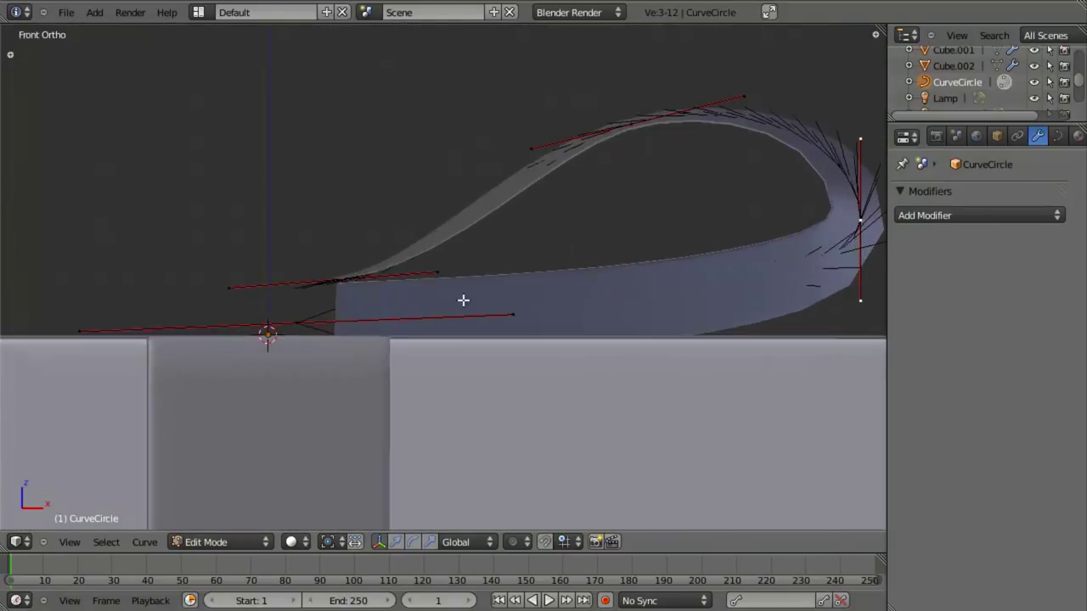
pyautogui.press('z')
pyautogui.rightClick(332, 277)
pyautogui.press('z')
pyautogui.press('g')
pyautogui.click(342, 300)
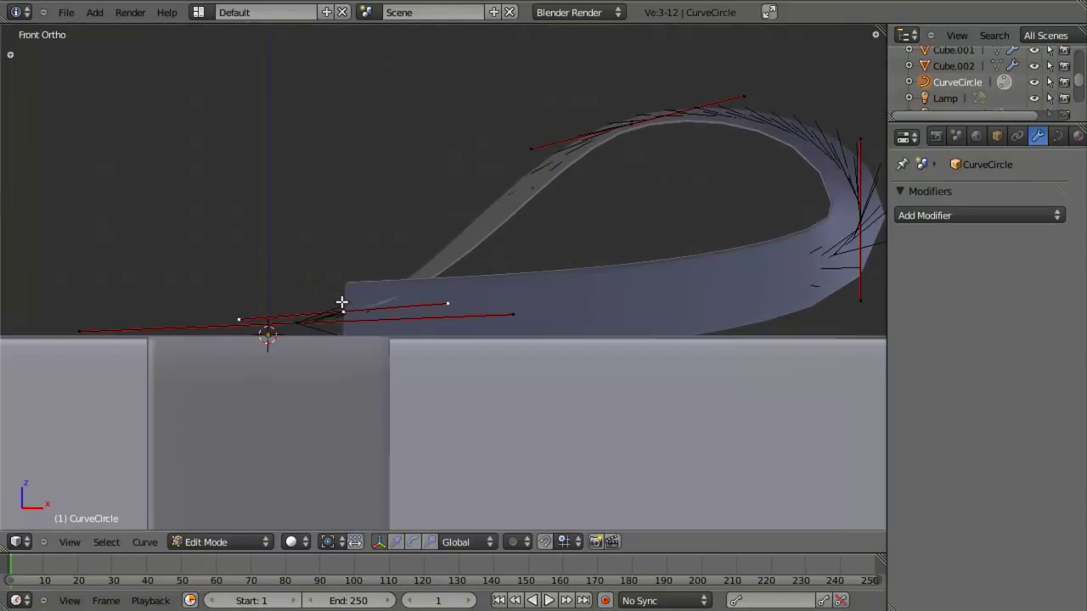
# Scale the handles of the curve's lower start point to about 0.67 of their length
pyautogui.press('KP_3')
pyautogui.press('KP_3')
pyautogui.press('z')
pyautogui.press('z')
pyautogui.moveTo(436, 315)
pyautogui.mouseDown(button='middle')
pyautogui.moveTo(463, 347)
pyautogui.moveTo(532, 377)
pyautogui.mouseUp(button='middle')
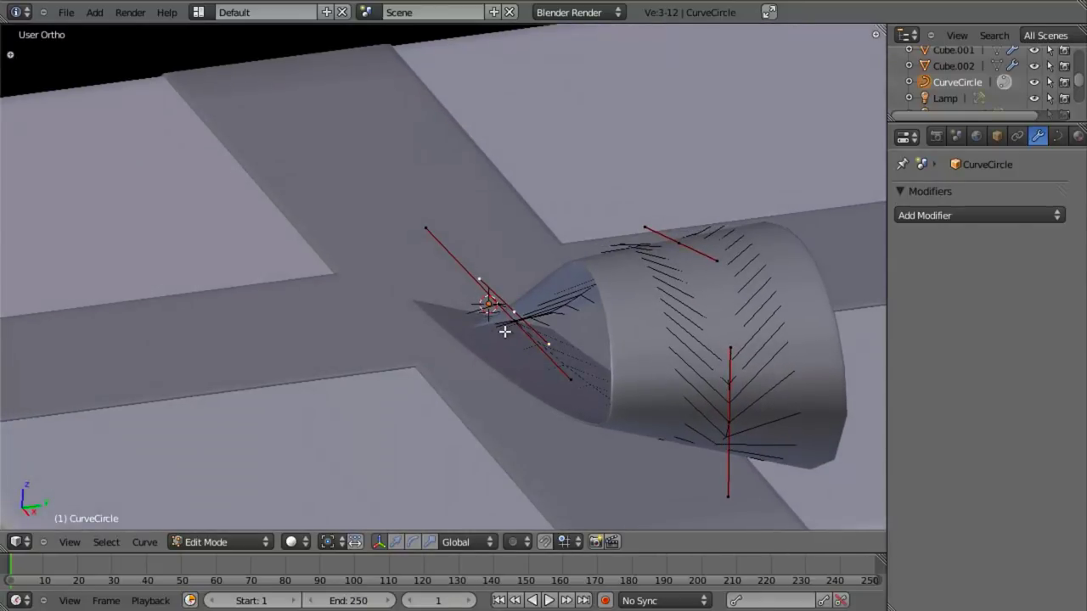
pyautogui.press('z')
pyautogui.moveTo(517, 320)
pyautogui.mouseDown(button='middle')
pyautogui.moveTo(517, 376)
pyautogui.moveTo(489, 310)
pyautogui.mouseUp(button='middle')
pyautogui.press('z')
pyautogui.press('s')
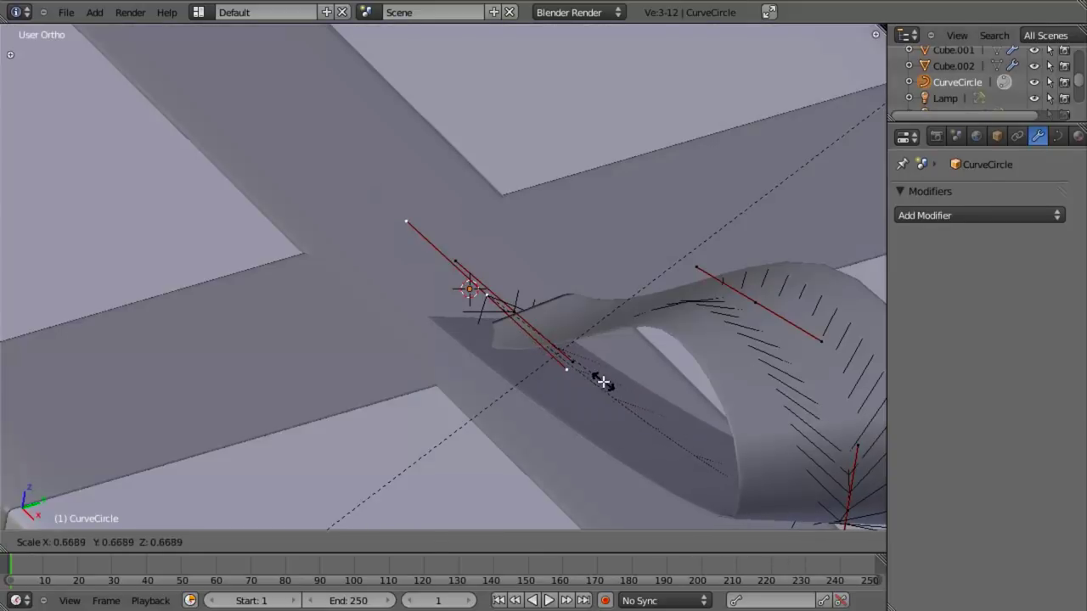
pyautogui.click(602, 381)
# Tilt the curve's lower start point by about -18 degrees, then fine-tune the tilt against the lid
pyautogui.hotkey('ctrl', 't')
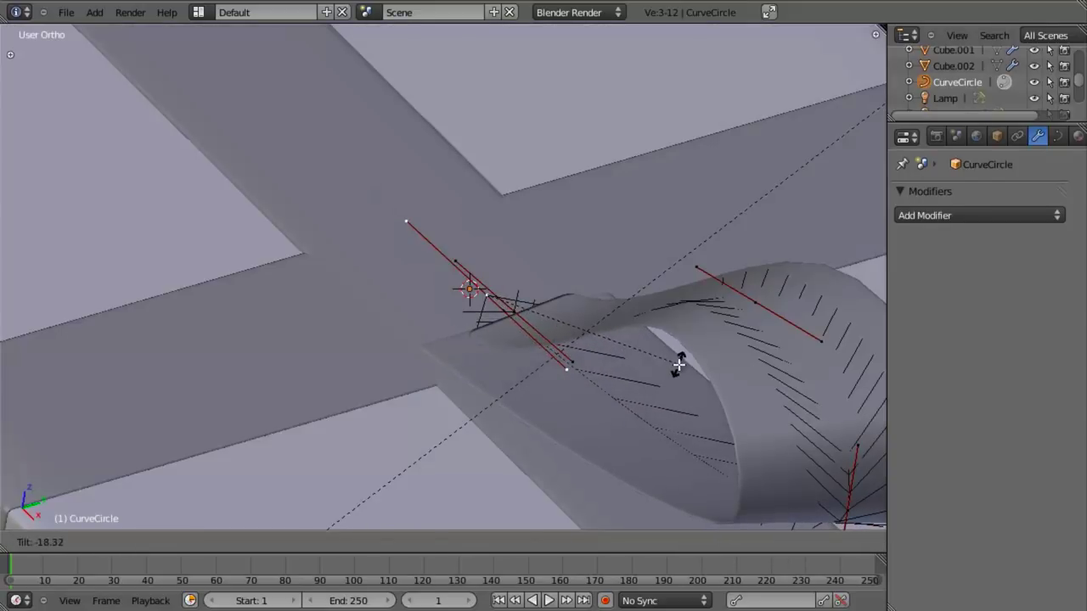
pyautogui.click(679, 365)
pyautogui.moveTo(680, 365); pyautogui.dragTo(473, 333, button='middle')
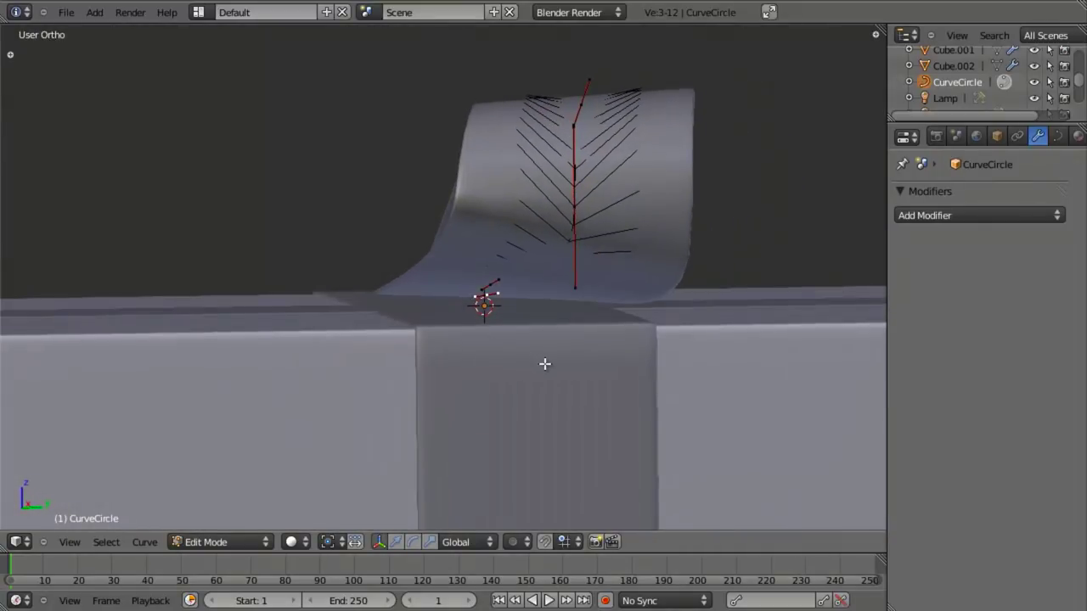
pyautogui.hotkey('ctrl', 't')
pyautogui.click(516, 369)
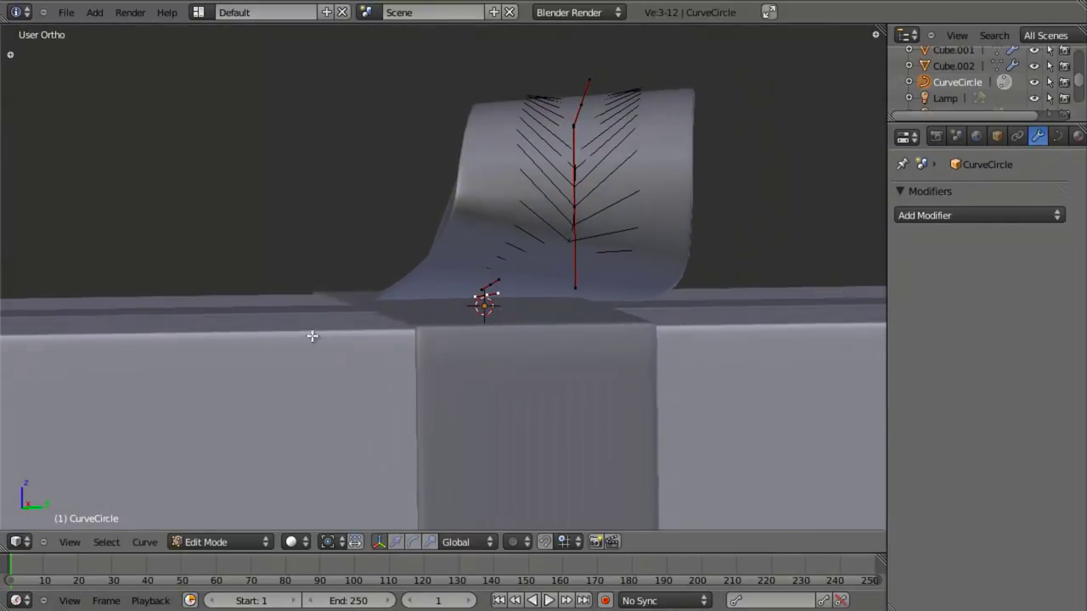
# Shrink the curve radius at the lower start point to about 0.46 and finish editing the curve in wireframe top view
pyautogui.moveTo(313, 334); pyautogui.dragTo(583, 266, button='middle')
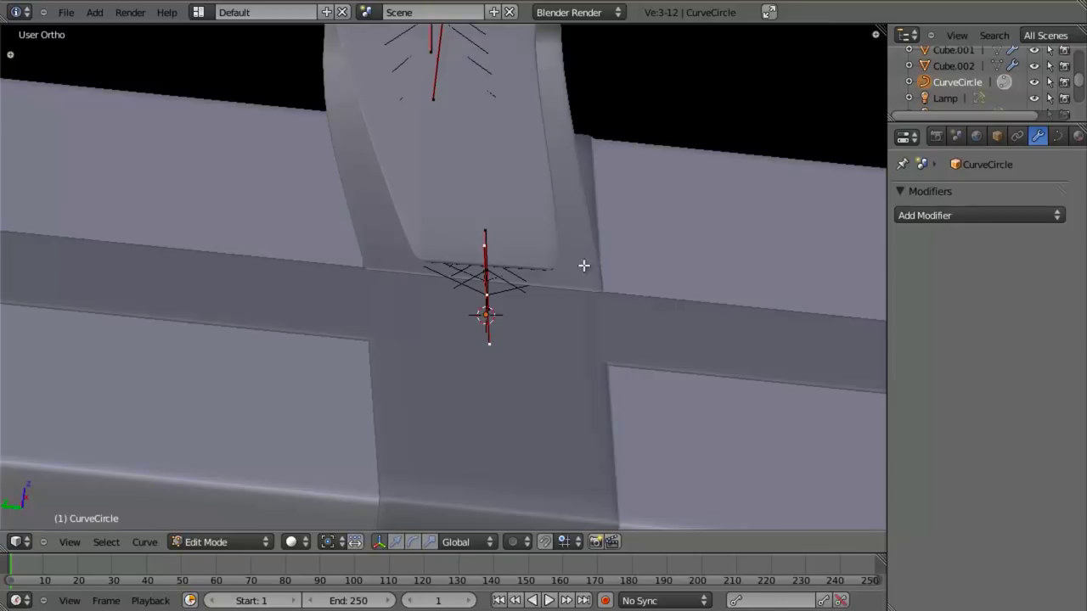
pyautogui.hotkey('ctrl', 't')
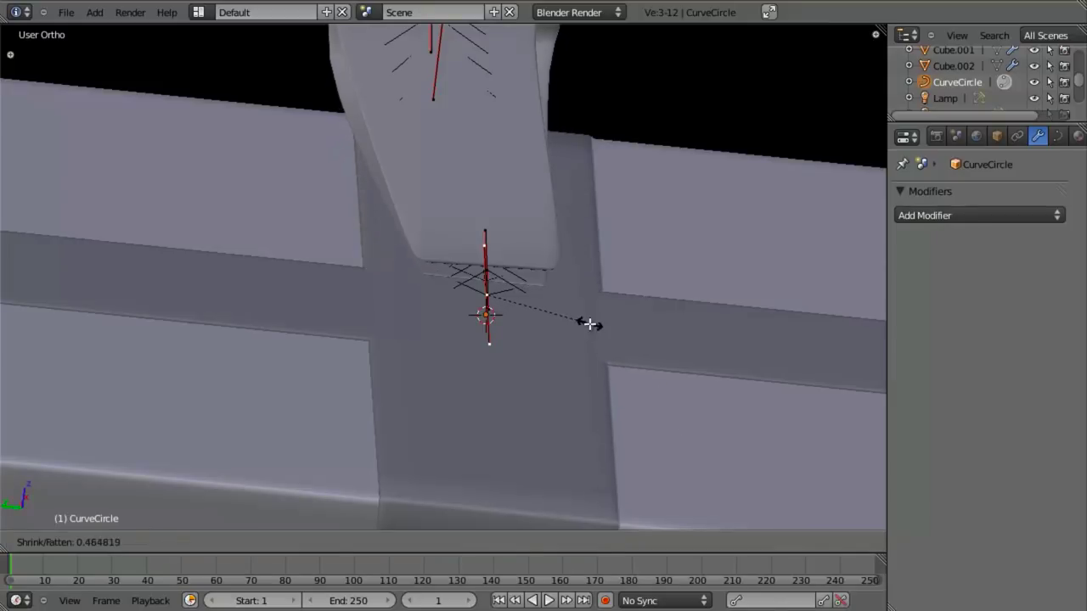
pyautogui.click(597, 321)
pyautogui.scroll(-4, 602, 323)
pyautogui.moveTo(602, 323); pyautogui.dragTo(457, 388, button='middle')
pyautogui.press('KP_7')
pyautogui.press('z')
pyautogui.press('Tab')
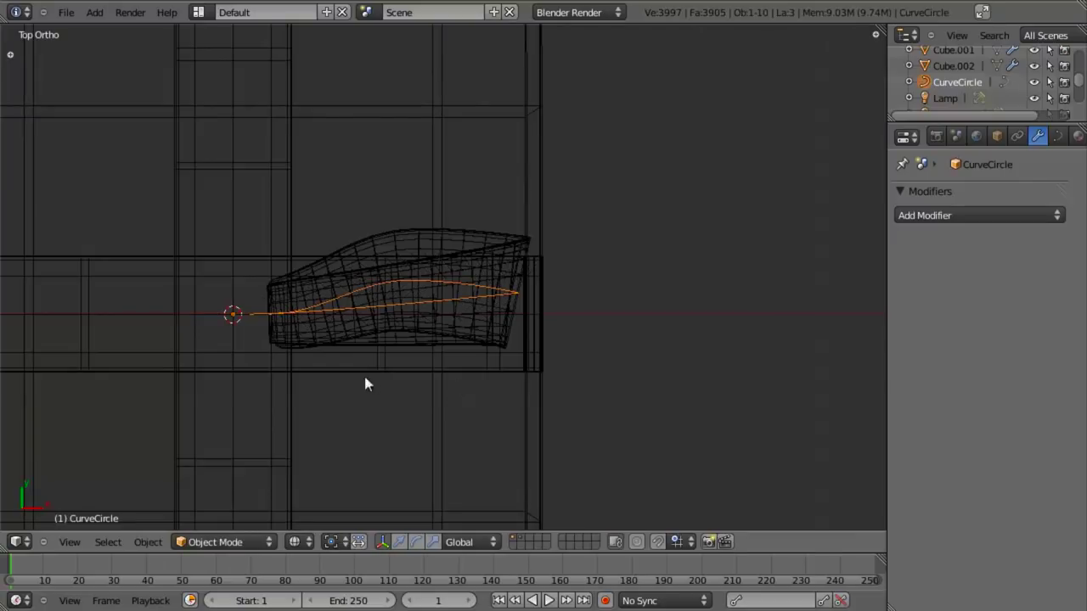
# Duplicate the loop ribbon together with its guide curve in place and rotate the copy 180 degrees around the Z axis
pyautogui.keyDown('shift'); pyautogui.moveTo(363, 375); pyautogui.dragTo(442, 372, button='middle'); pyautogui.keyUp('shift')
pyautogui.rightClick(451, 269)
pyautogui.scroll(-3, 466, 315)
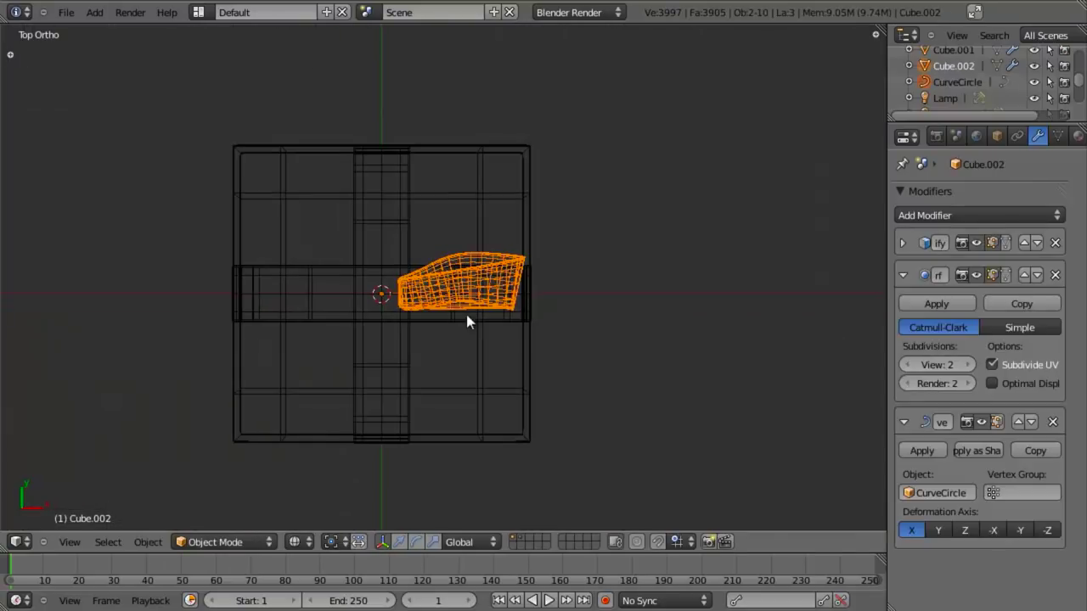
pyautogui.hotkey('shift', 'd')
pyautogui.rightClick(588, 432)
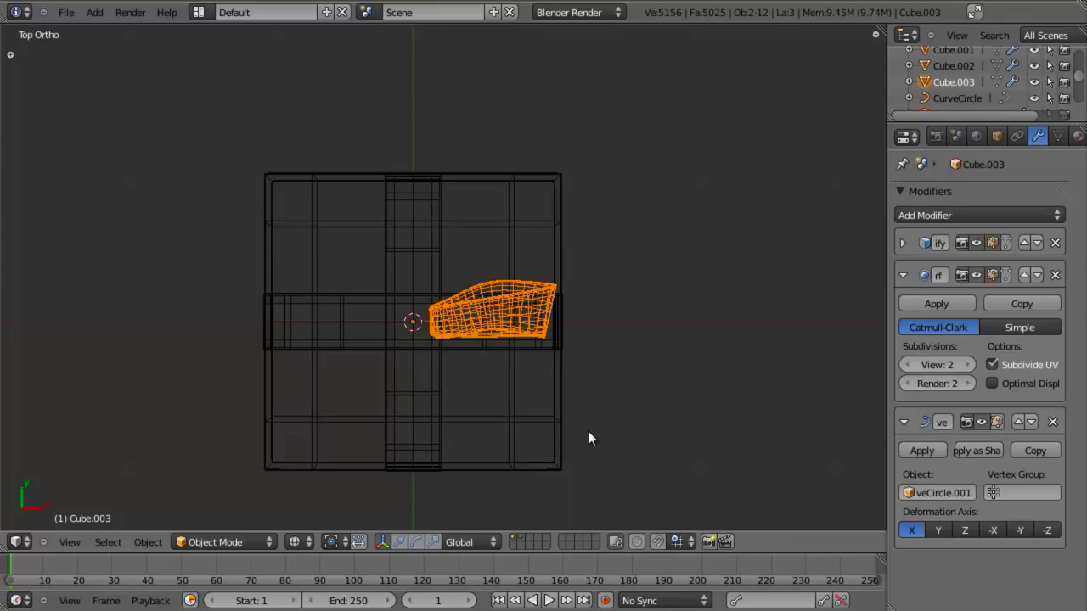
pyautogui.write('rz180')
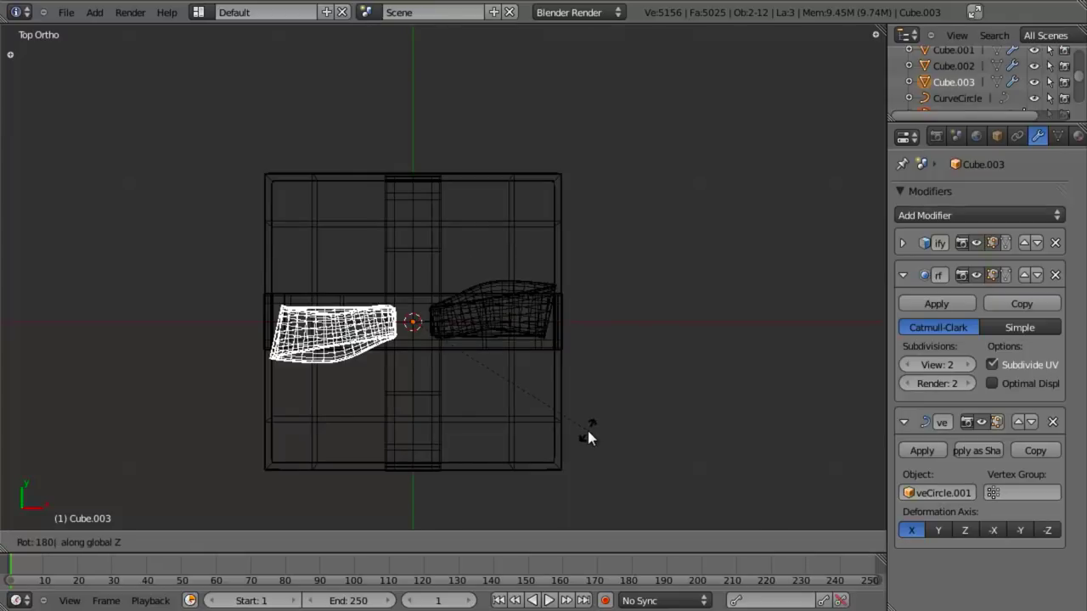
pyautogui.press('Return')
pyautogui.scroll(6, 608, 415)
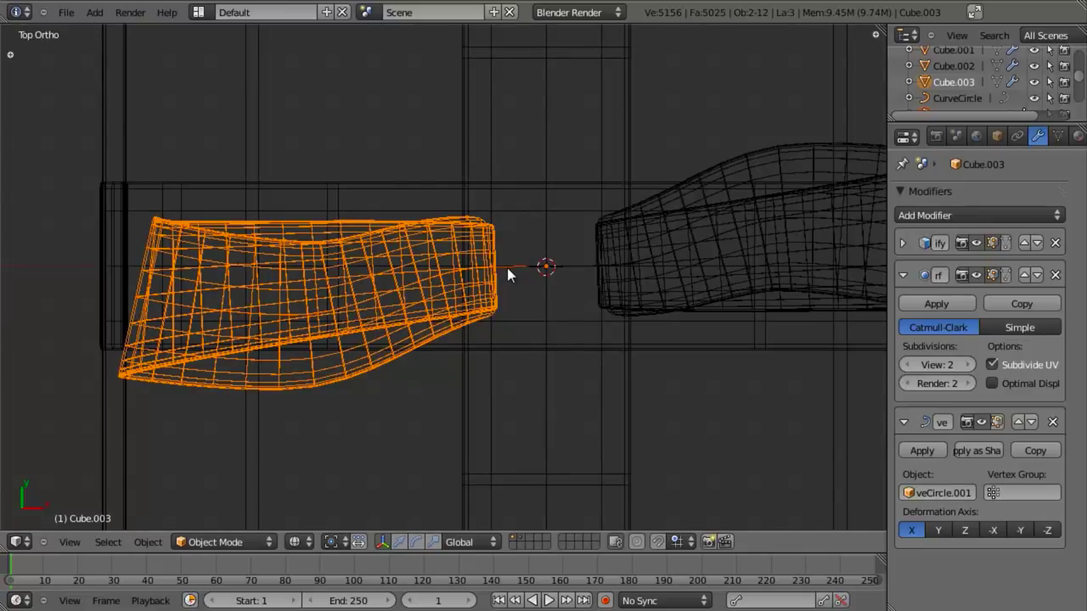
pyautogui.rightClick(506, 272)
pyautogui.rightClick(335, 297)
pyautogui.press('Tab')
pyautogui.press('z')
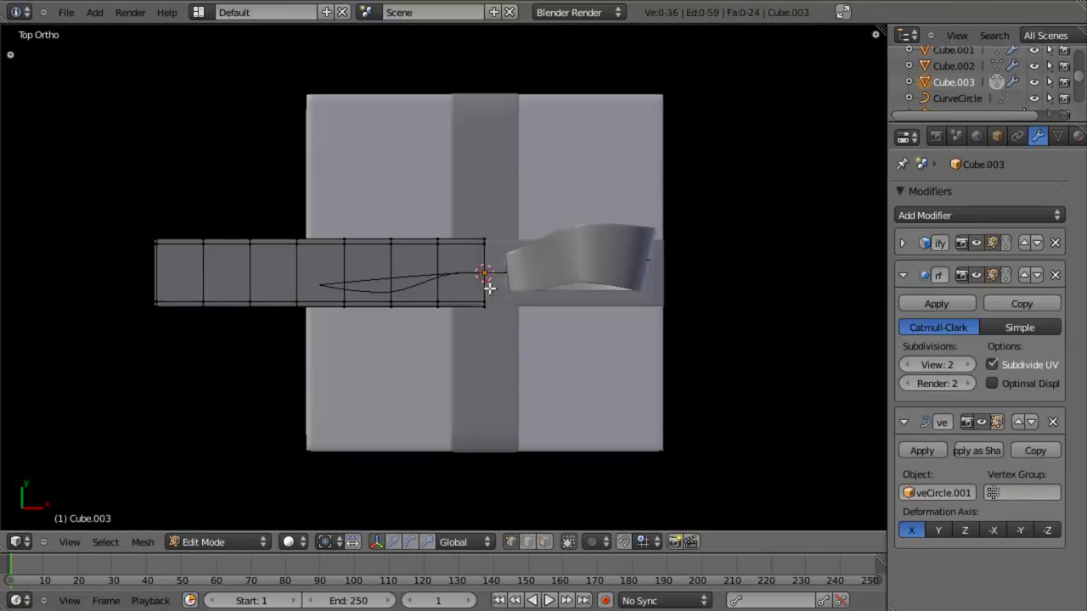
pyautogui.press('Tab')
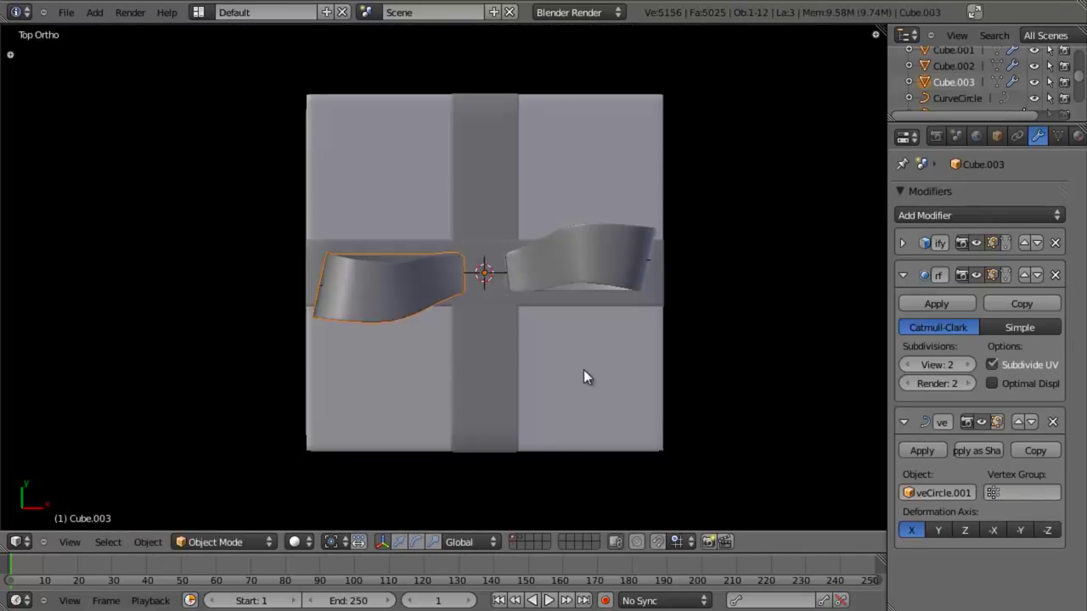
# Try to rotate the copied loop slightly about the box centre in top view
pyautogui.rightClick(463, 273)
pyautogui.press('z')
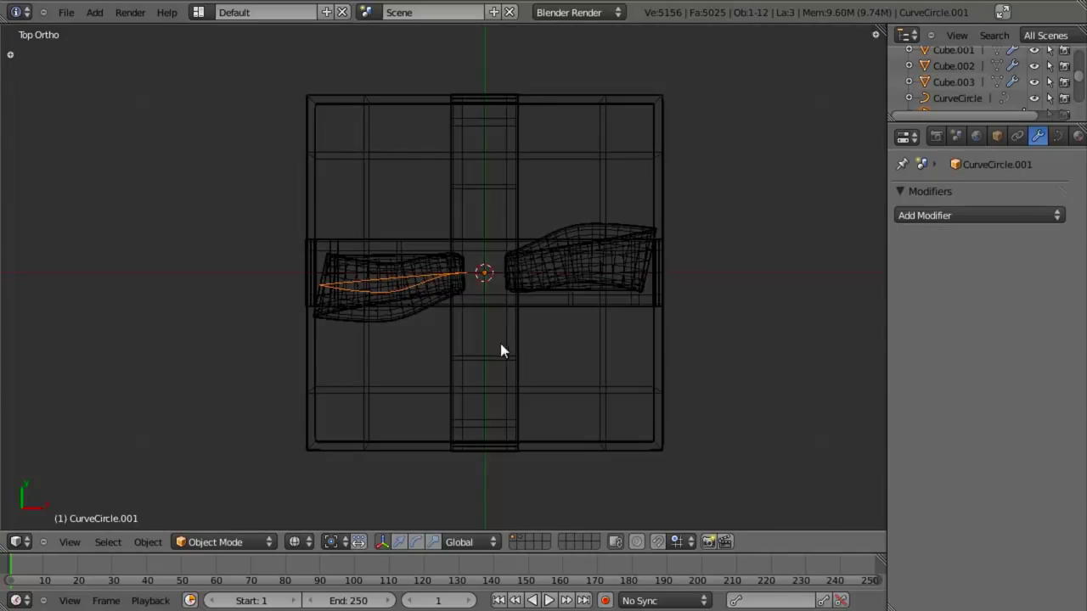
pyautogui.press('r')
pyautogui.click(524, 341)
pyautogui.rightClick(400, 284)
pyautogui.press('Tab')
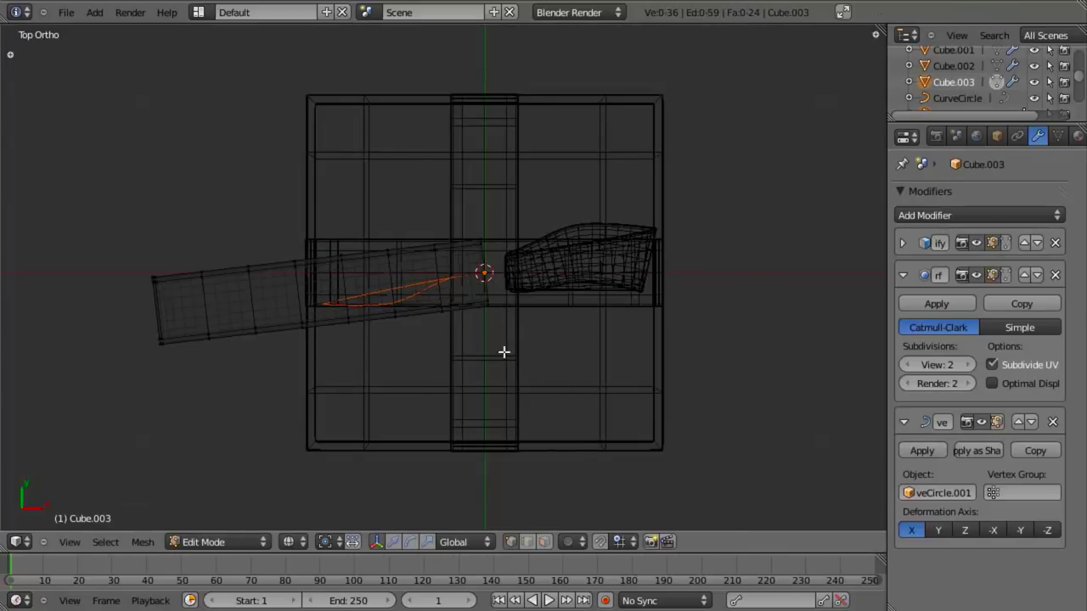
pyautogui.press('Tab')
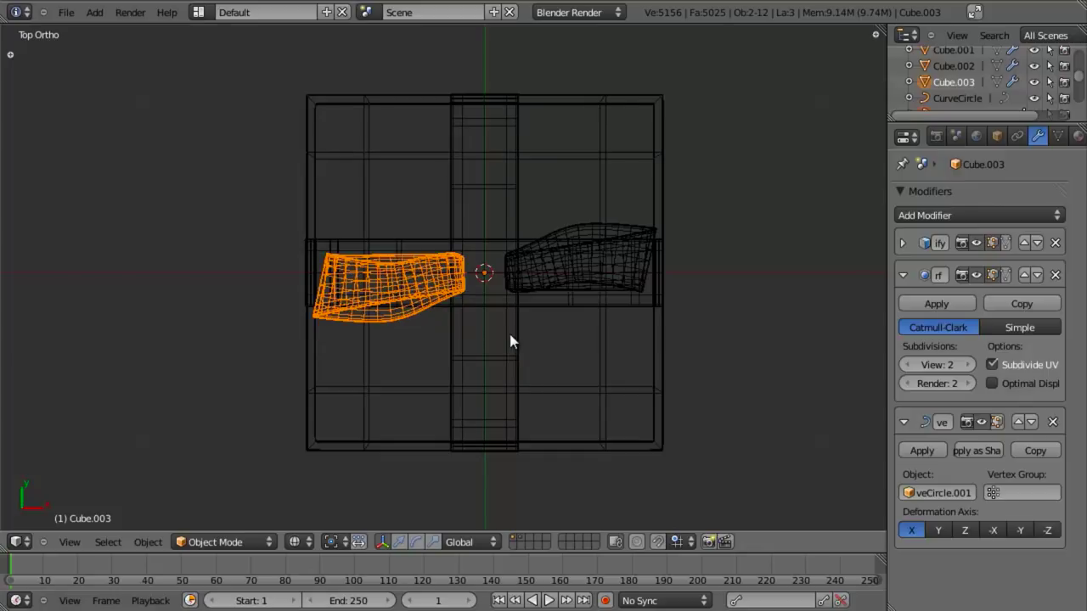
# Move the copied guide curve's outer point toward the box's front edge and shift its upper middle point about 0.06 along Y
pyautogui.scroll(3, 510, 333)
pyautogui.press('z')
pyautogui.rightClick(361, 265)
pyautogui.rightClick(428, 276)
pyautogui.rightClick(430, 274)
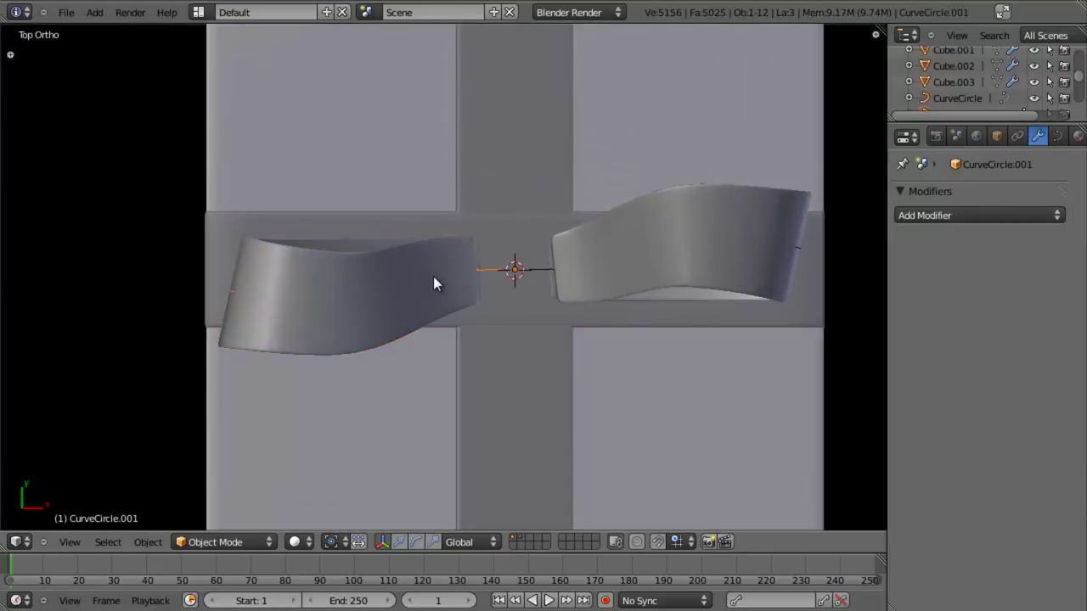
pyautogui.press('z')
pyautogui.press('Tab')
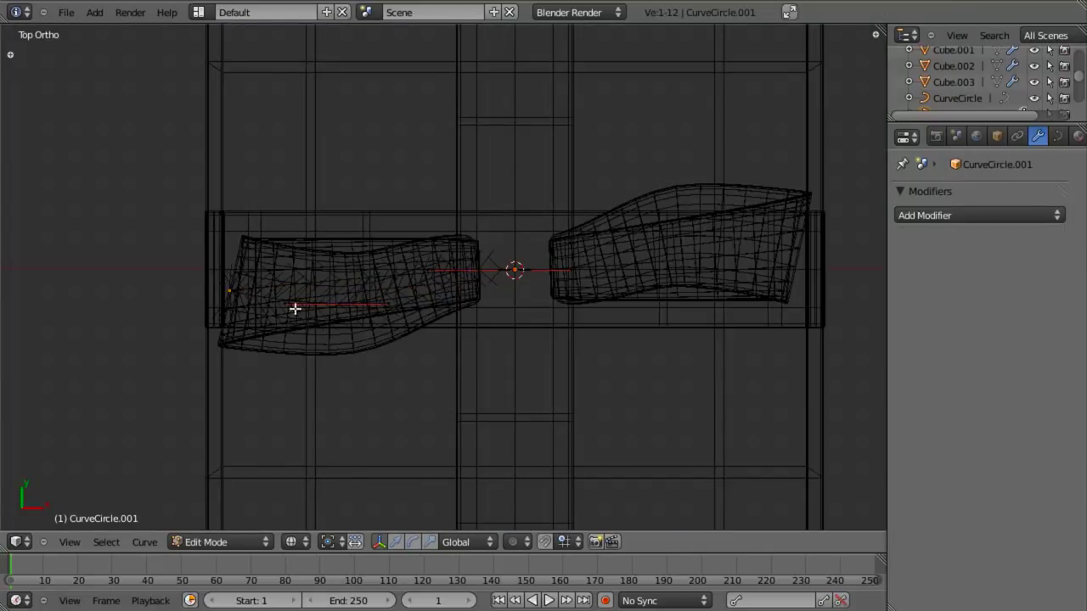
pyautogui.press('z')
pyautogui.rightClick(252, 328)
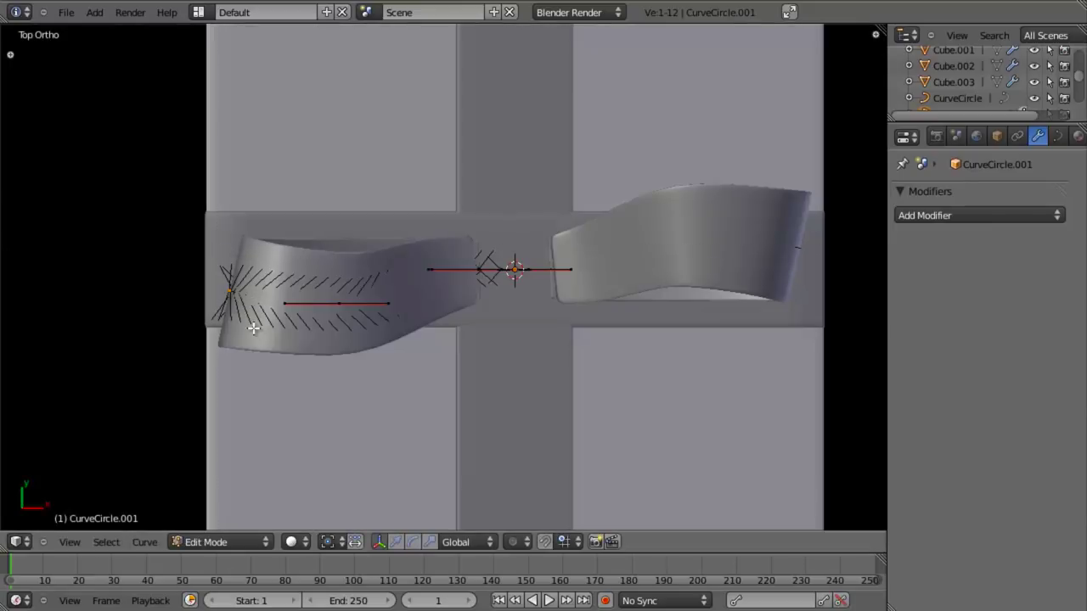
pyautogui.press('g')
pyautogui.click(257, 371)
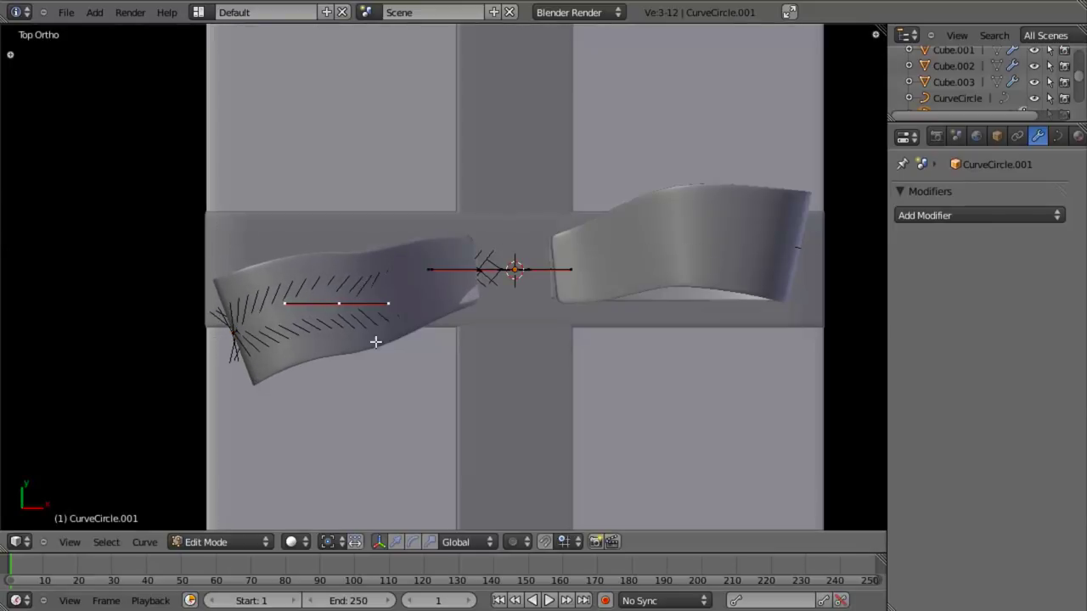
pyautogui.press('g')
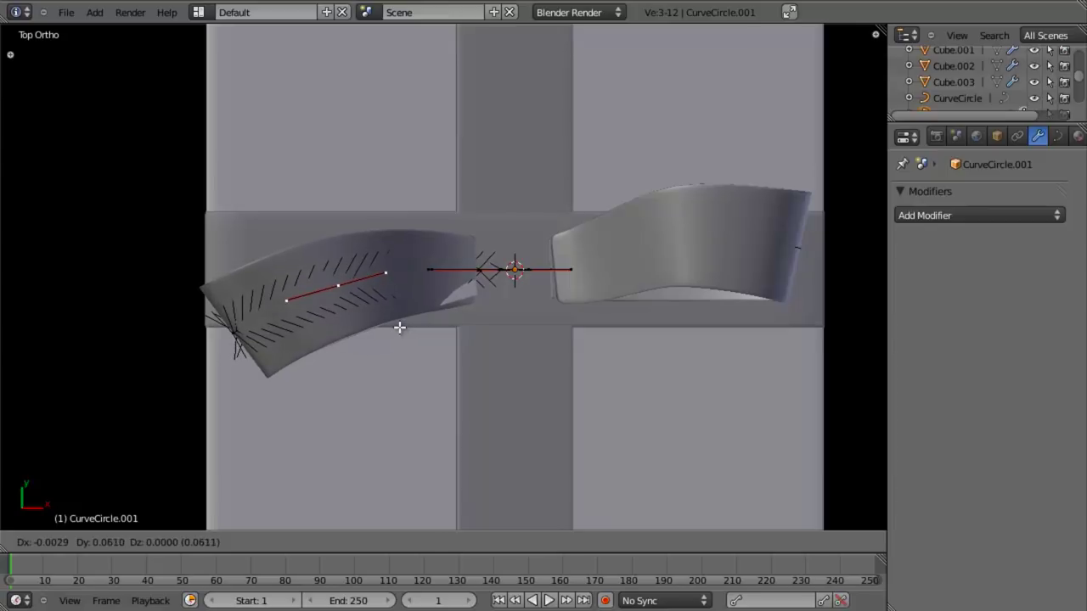
pyautogui.click(399, 328)
# Tilt the copied curve's lower end point so the ribbon end lies against the lid, and finish editing the curve
pyautogui.moveTo(399, 327); pyautogui.dragTo(462, 280, button='middle')
pyautogui.scroll(2, 462, 280)
pyautogui.moveTo(466, 341); pyautogui.dragTo(518, 325, button='middle')
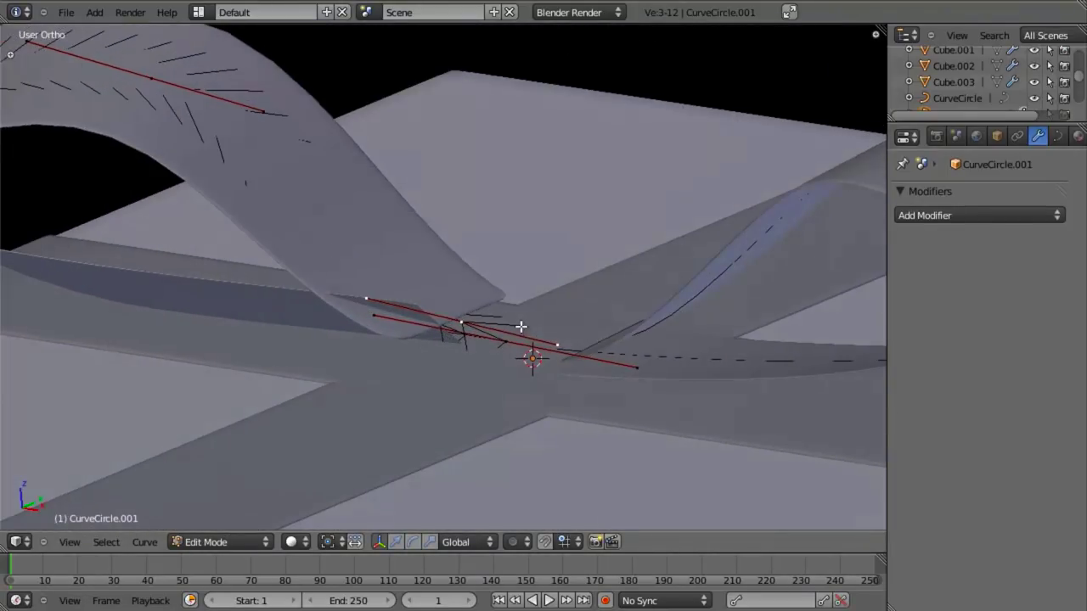
pyautogui.press('z')
pyautogui.press('z')
pyautogui.hotkey('ctrl', 't')
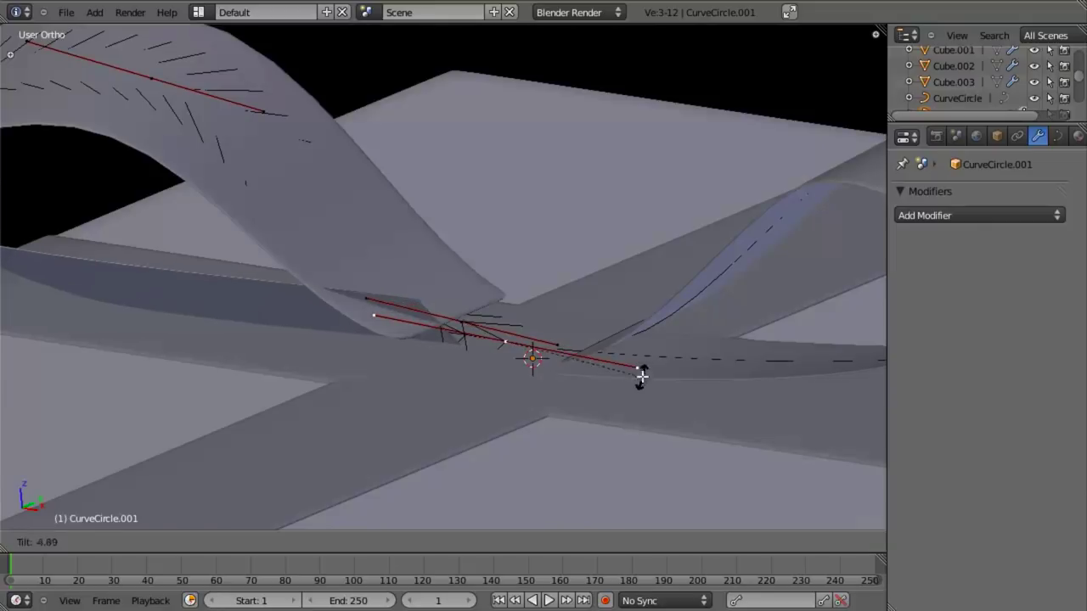
pyautogui.click(539, 438)
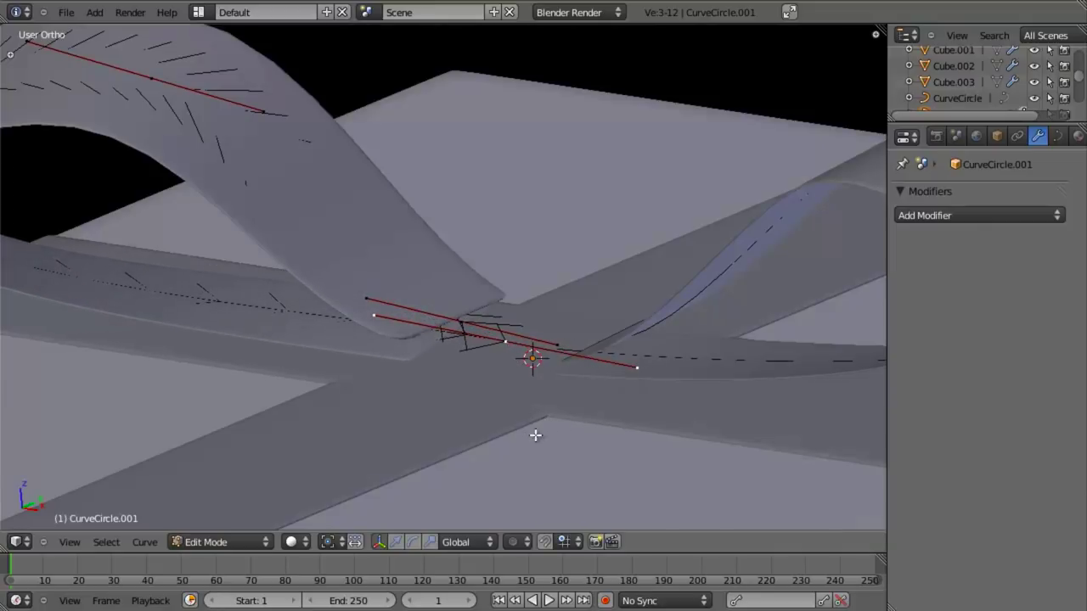
pyautogui.moveTo(534, 437); pyautogui.dragTo(609, 356, button='middle')
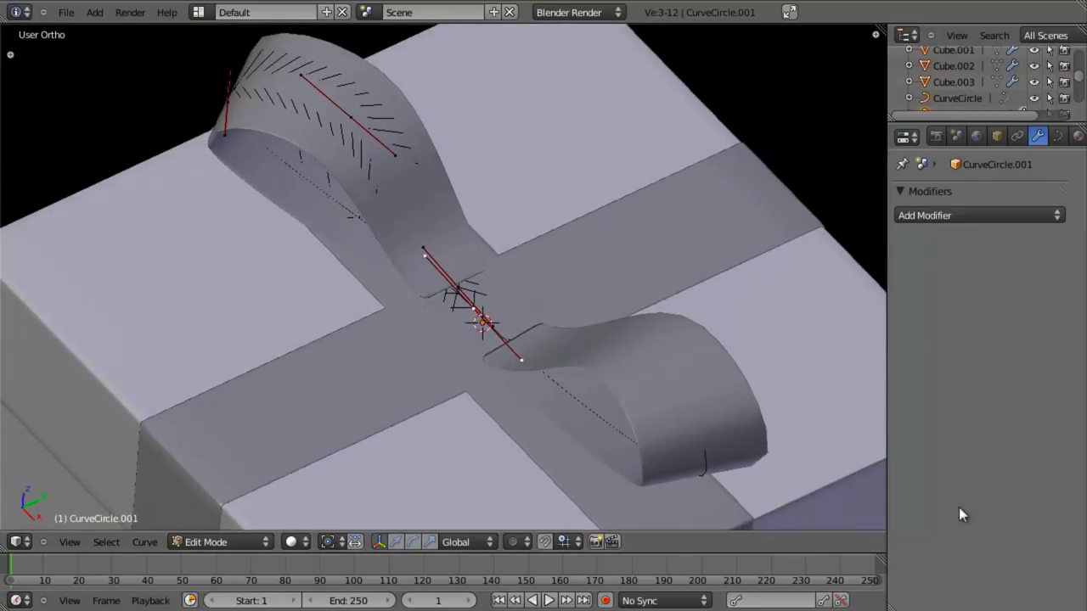
pyautogui.scroll(-4, 374, 300)
pyautogui.moveTo(374, 301); pyautogui.dragTo(365, 342, button='middle')
pyautogui.scroll(5, 364, 342)
pyautogui.scroll(-5, 497, 408)
pyautogui.press('Tab')
# Rotate and move all points of the copied guide curve so its loop angles diagonally toward the lid's front-left corner
pyautogui.moveTo(497, 408)
pyautogui.mouseDown(button='middle')
pyautogui.moveTo(448, 403)
pyautogui.moveTo(490, 323)
pyautogui.mouseUp(button='middle')
pyautogui.scroll(2, 490, 323)
pyautogui.press('KP_7')
pyautogui.press('z')
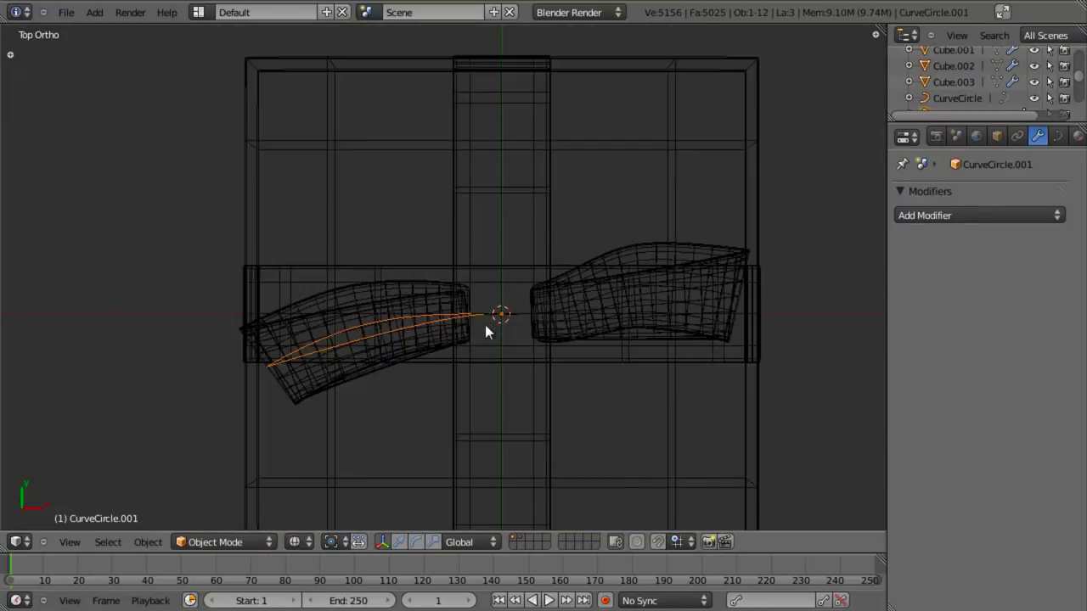
pyautogui.rightClick(406, 333)
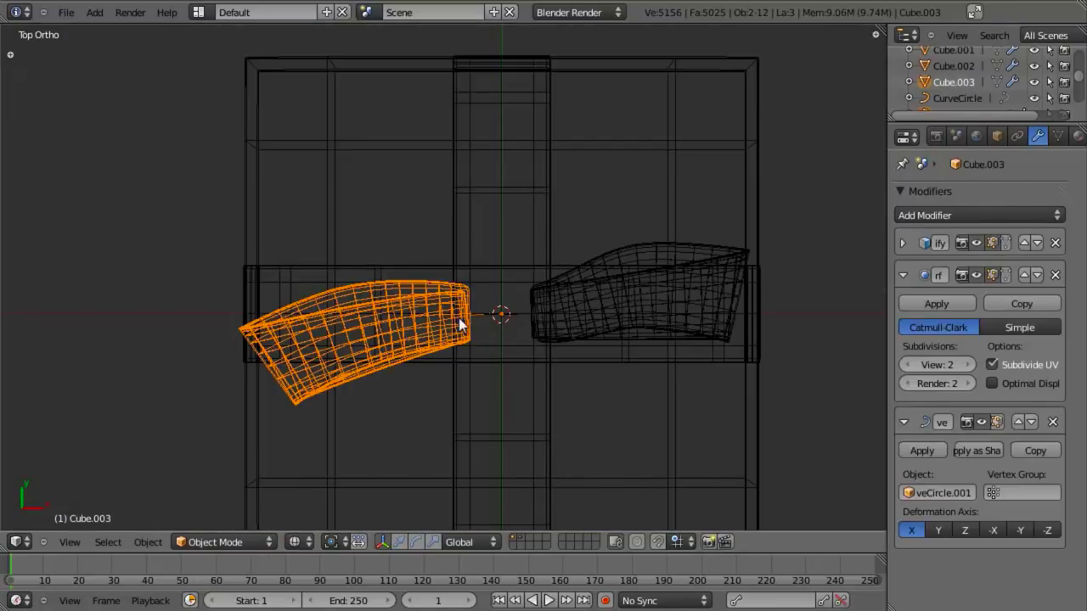
pyautogui.rightClick(428, 316)
pyautogui.rightClick(430, 318)
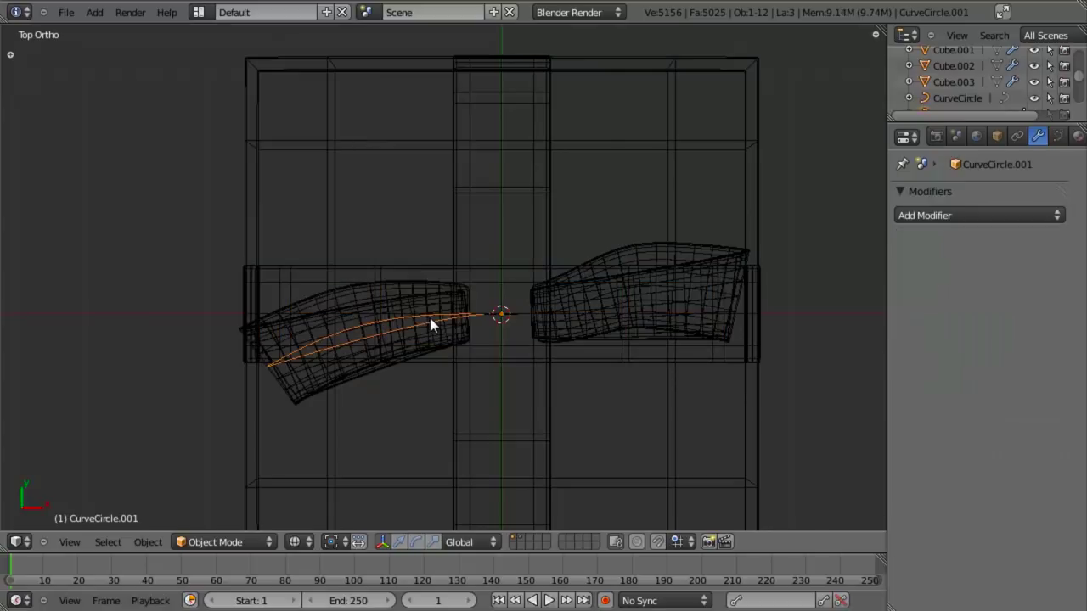
pyautogui.press('Tab')
pyautogui.press('g')
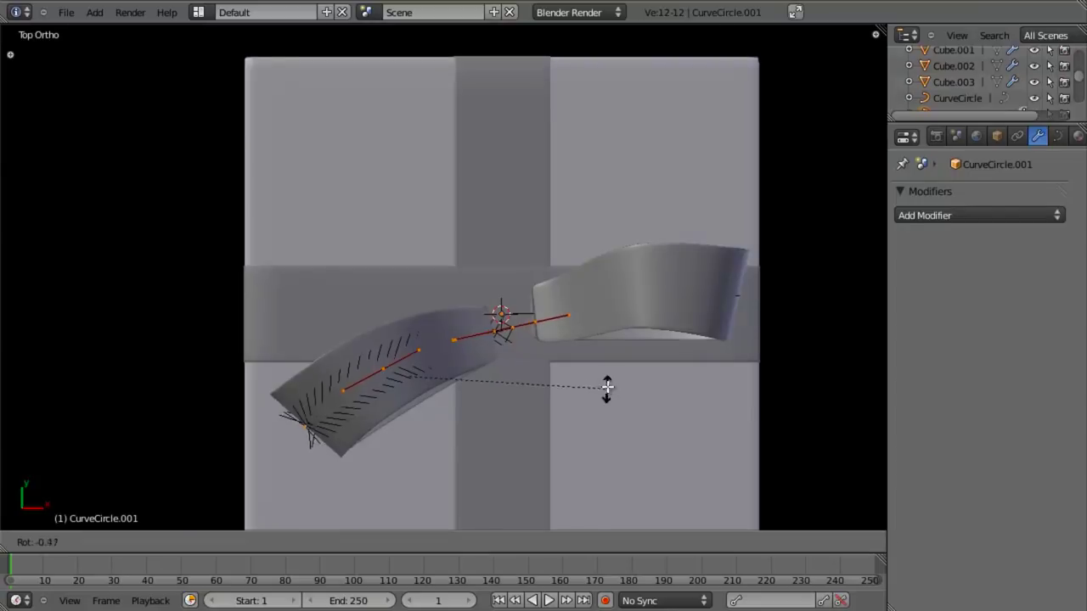
pyautogui.click(604, 369)
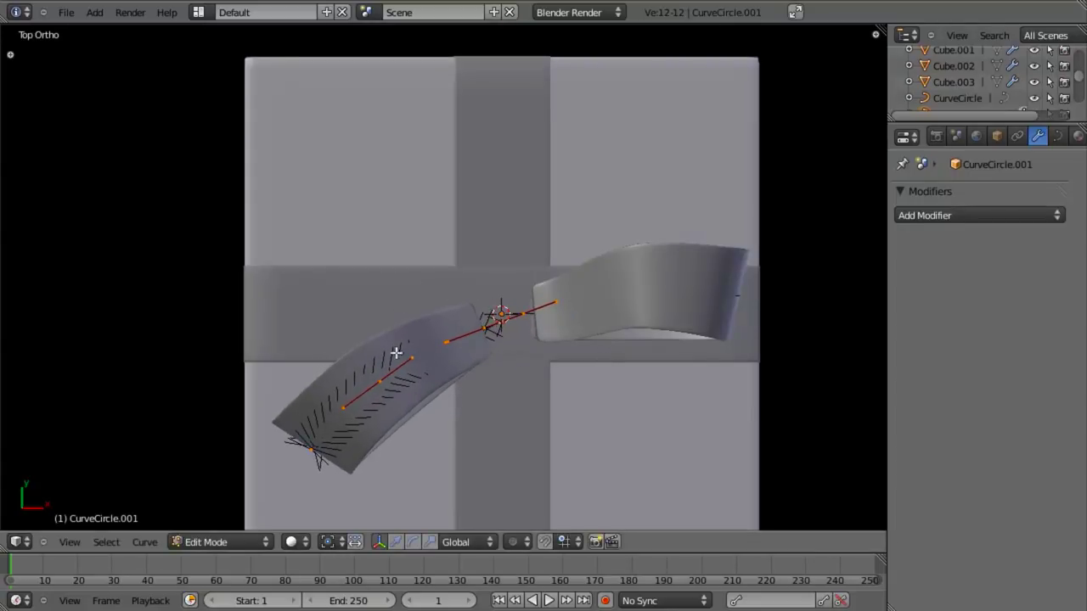
# Increase the radius of all points on the copied guide curve to widen its ribbon, and finish editing
pyautogui.hotkey('alt', 's')
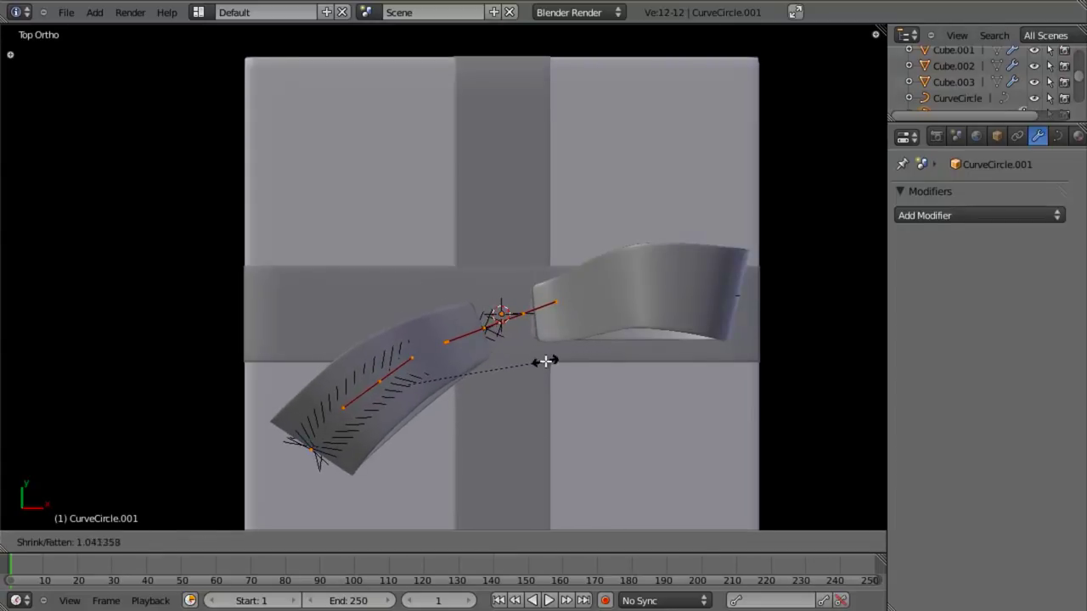
pyautogui.click(594, 378)
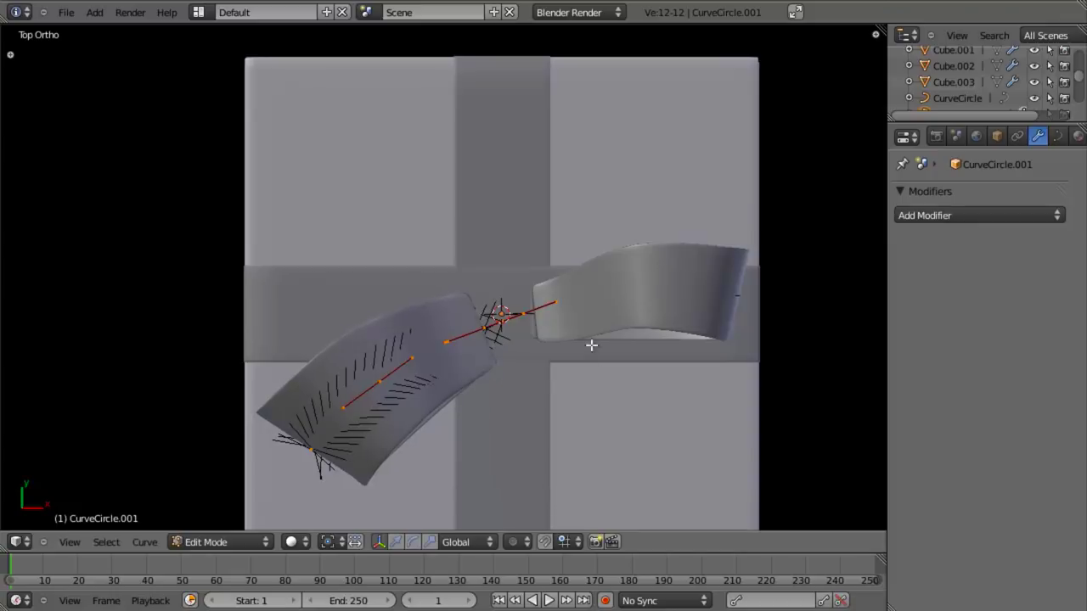
pyautogui.press('Tab')
# Increase the radius of all points on the original loop's guide curve to widen its ribbon
pyautogui.press('z')
pyautogui.rightClick(624, 301)
pyautogui.rightClick(626, 302)
pyautogui.rightClick(627, 303)
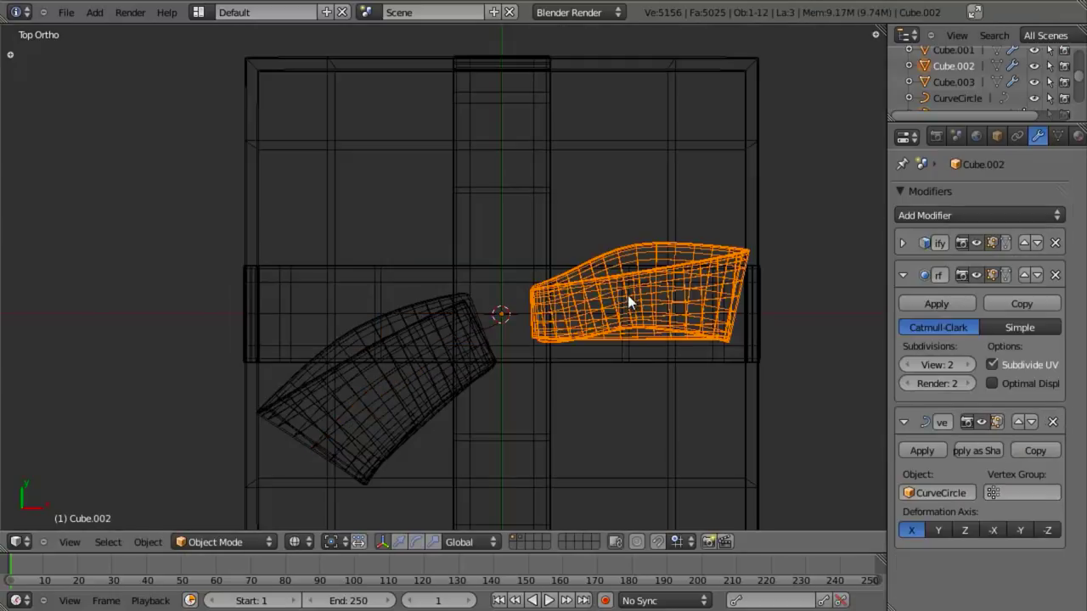
pyautogui.rightClick(628, 303)
pyautogui.rightClick(645, 308)
pyautogui.press('Tab')
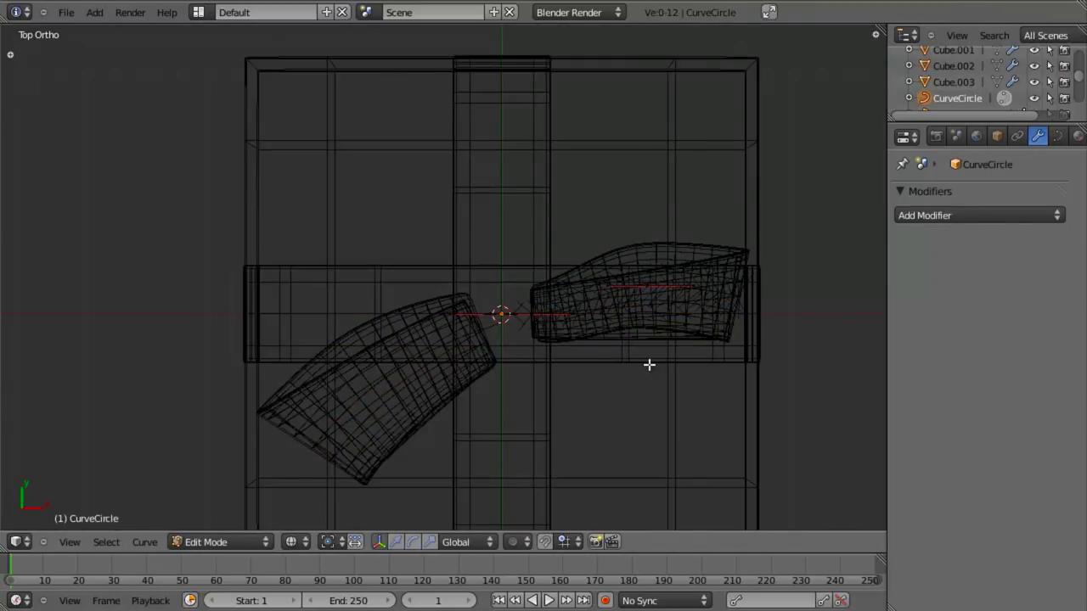
pyautogui.press('a')
pyautogui.hotkey('alt', 's')
pyautogui.click(659, 384)
pyautogui.press('z')
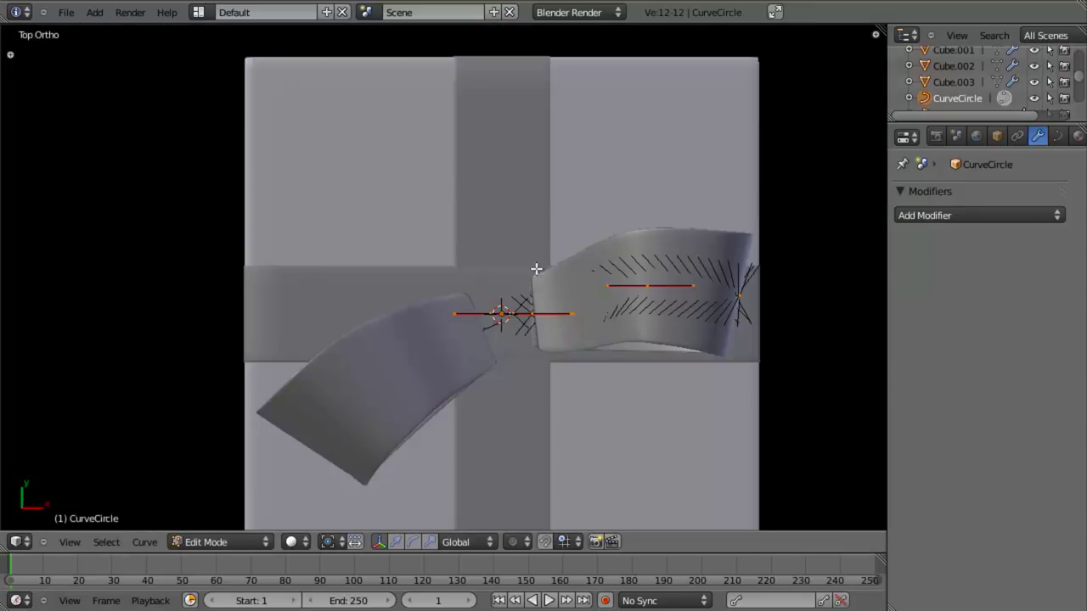
pyautogui.press('z')
pyautogui.press('z')
pyautogui.hotkey('alt', 's')
pyautogui.click(713, 419)
# Rotate and move all points of the original guide curve so its loop angles diagonally, opposite the copied loop
pyautogui.press('r')
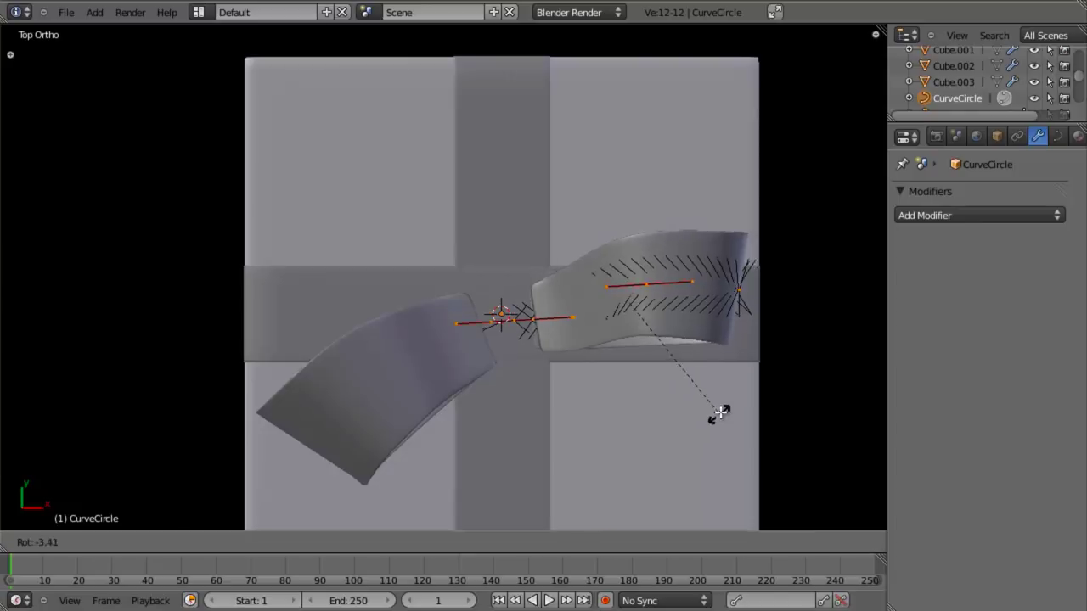
pyautogui.click(722, 378)
pyautogui.press('g')
pyautogui.click(701, 331)
pyautogui.press('r')
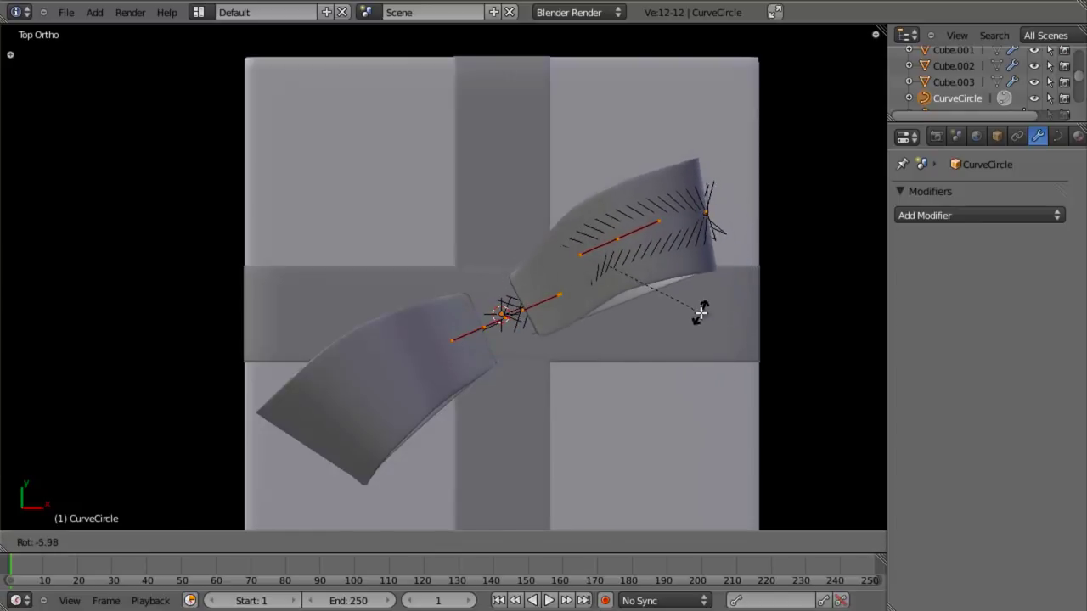
pyautogui.click(701, 315)
# Finish editing the original guide curve, deselect everything and save the file over the existing one
pyautogui.moveTo(594, 373); pyautogui.dragTo(553, 386, button='middle')
pyautogui.press('Tab')
pyautogui.scroll(-5, 526, 319)
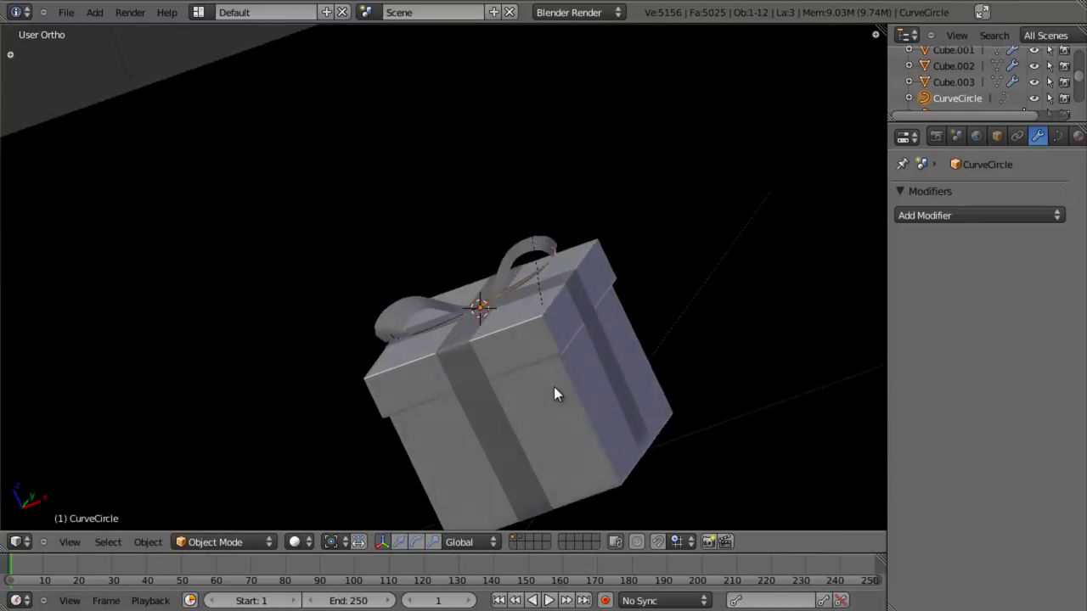
pyautogui.scroll(-6, 498, 306)
pyautogui.scroll(5, 498, 305)
pyautogui.moveTo(497, 305); pyautogui.dragTo(539, 445, button='middle')
pyautogui.scroll(1, 538, 445)
pyautogui.press('a')
pyautogui.hotkey('ctrl', 's')
pyautogui.click(539, 445)
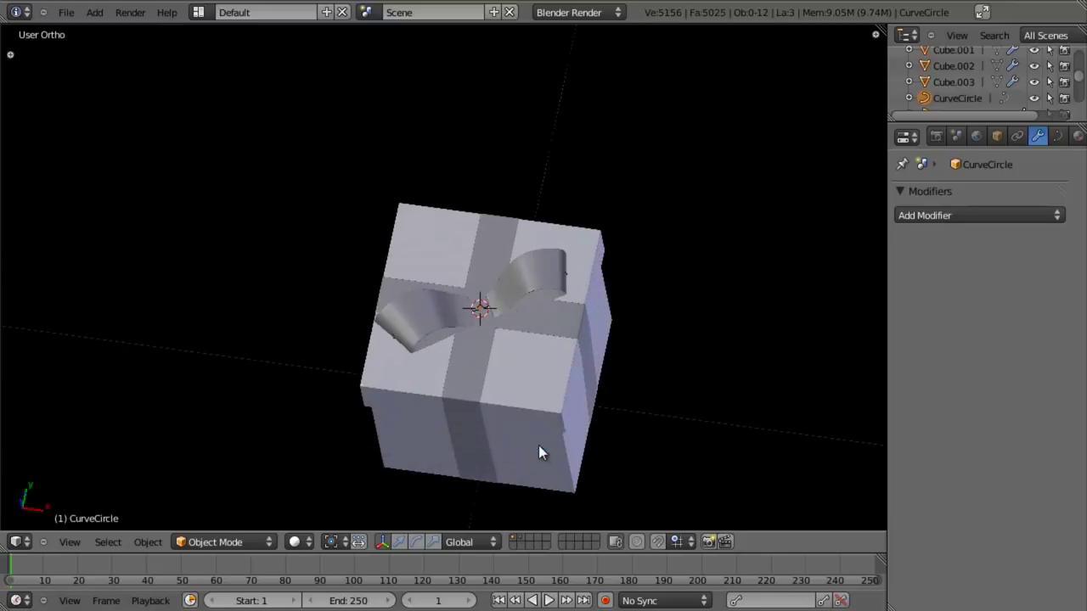
# Add a mesh circle at the 3D cursor between the two loops, working in front view
pyautogui.scroll(5, 538, 445)
pyautogui.press('KP_7')
pyautogui.press('KP_1')
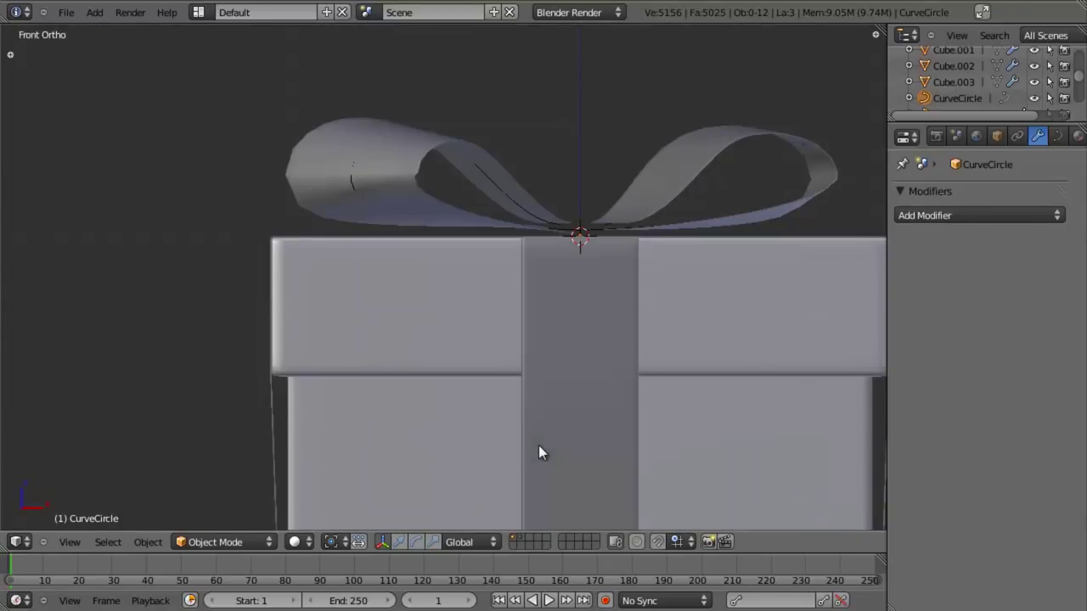
pyautogui.scroll(-1, 576, 319)
pyautogui.hotkey('shift', 'a')
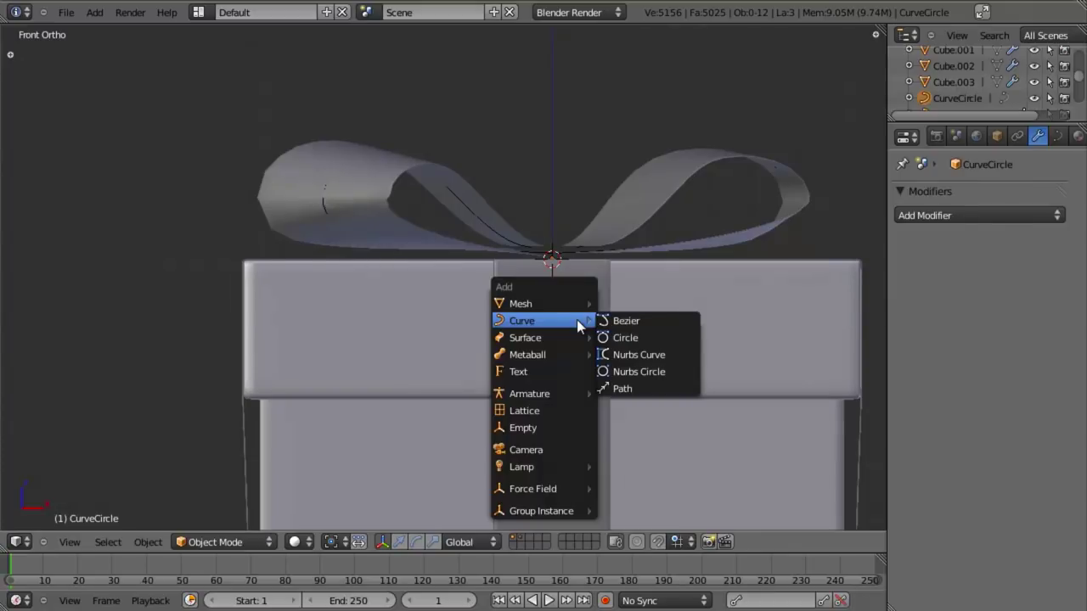
pyautogui.moveTo(560, 303)
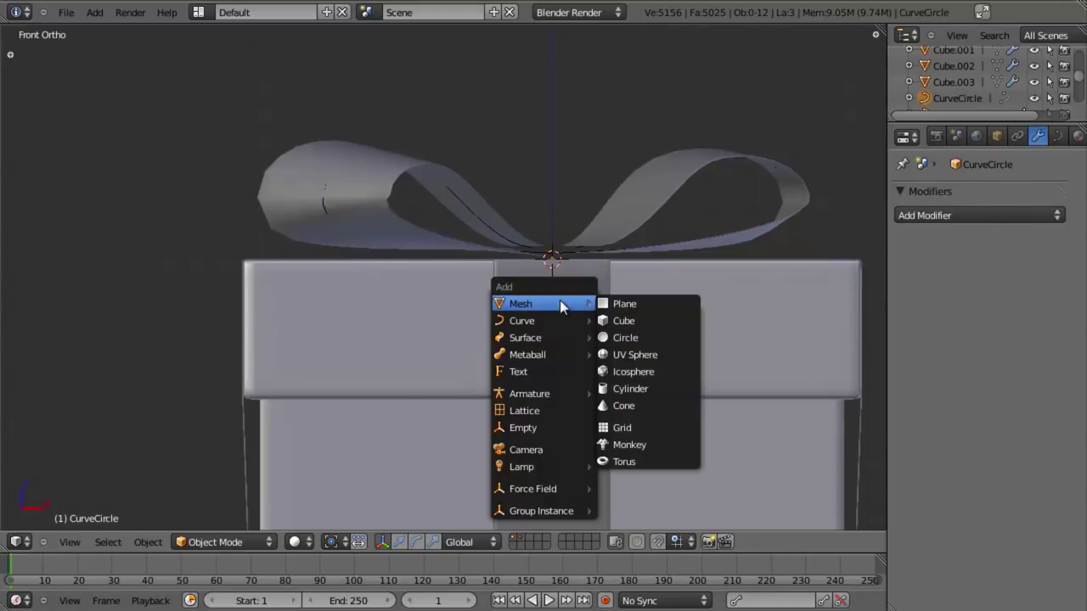
pyautogui.click(656, 336)
# Set the new circle to 12 vertices, align it to the view and shrink its radius to span the gap between the loops
pyautogui.keyDown('shift'); pyautogui.moveTo(662, 331); pyautogui.dragTo(623, 374, button='middle'); pyautogui.keyUp('shift')
pyautogui.press('F6')
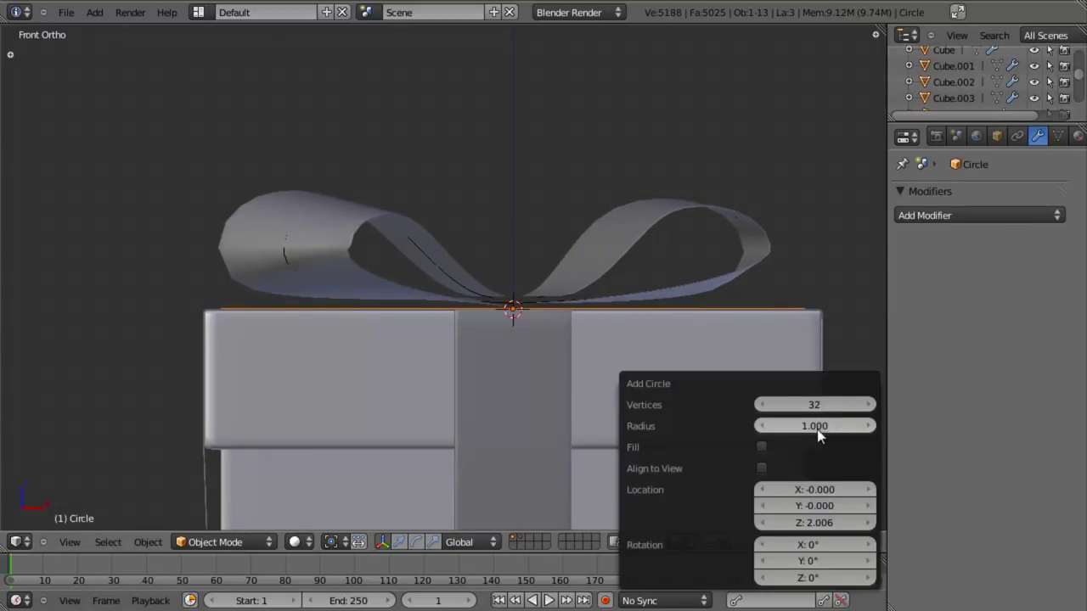
pyautogui.click(831, 405)
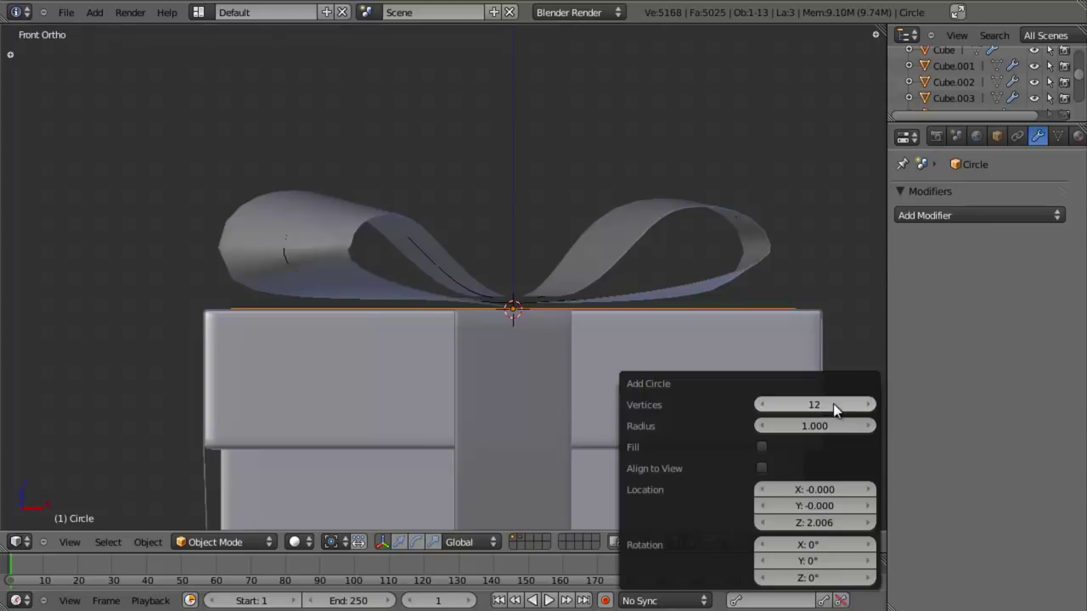
pyautogui.click(762, 469)
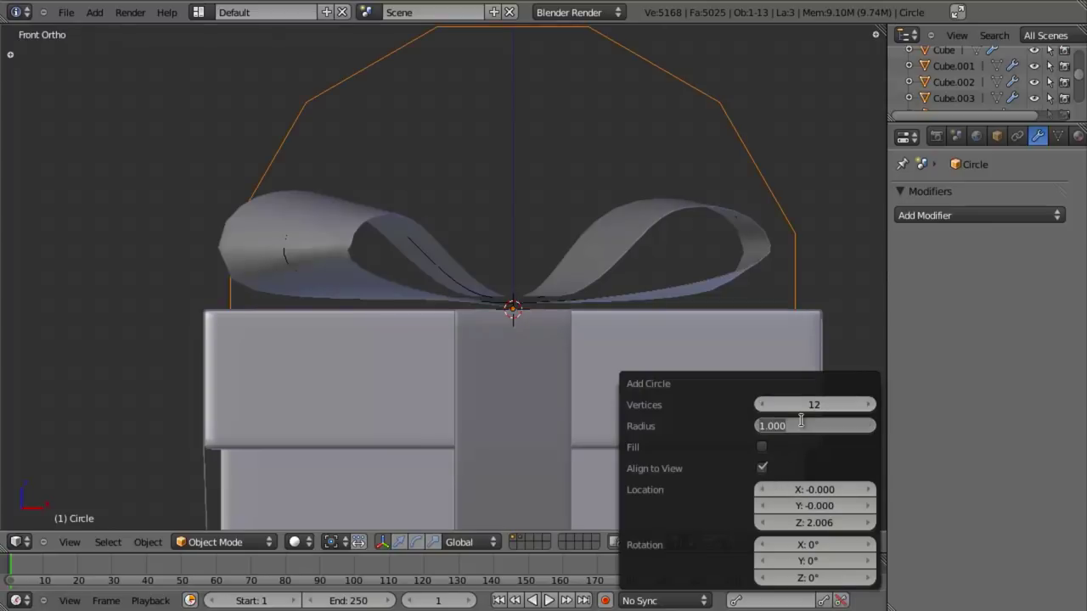
pyautogui.press('z')
pyautogui.scroll(6, 543, 293)
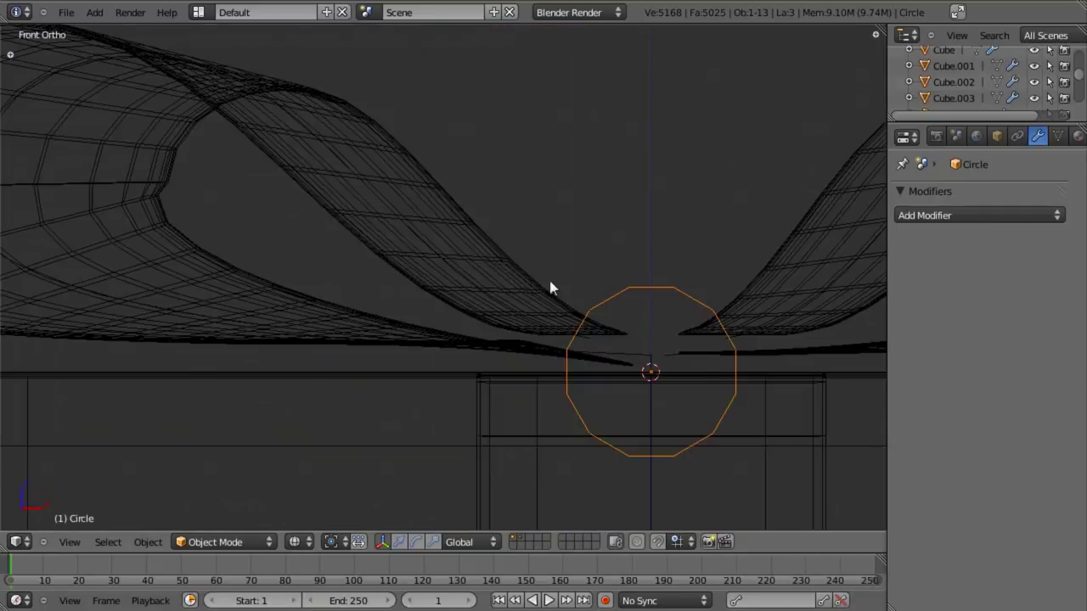
# Flatten the circle vertically to about 0.4 of its height and raise it to rest on the box lid
pyautogui.press('Tab')
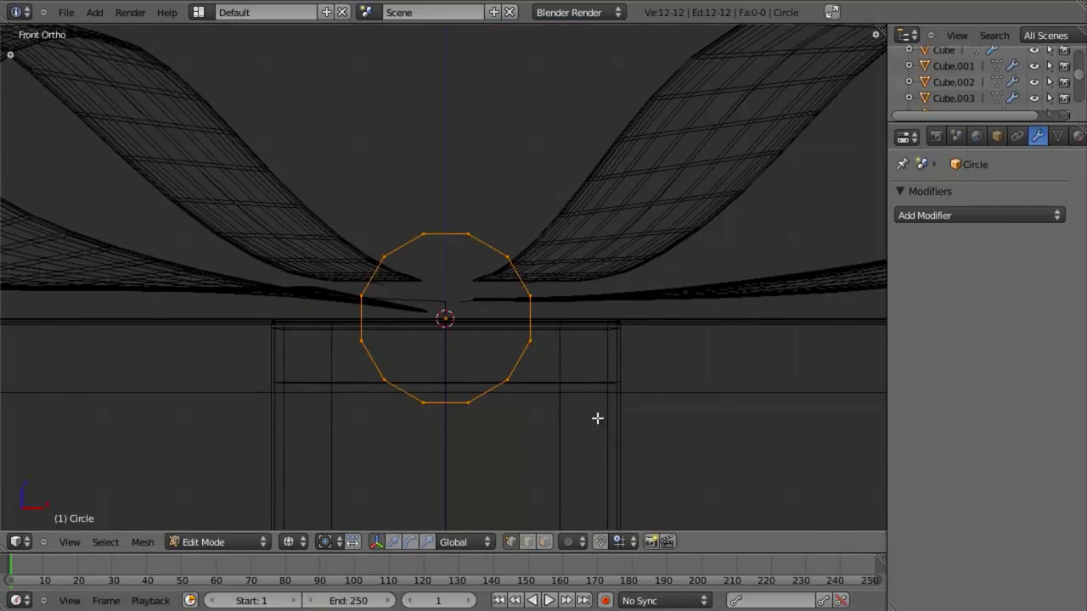
pyautogui.press('s')
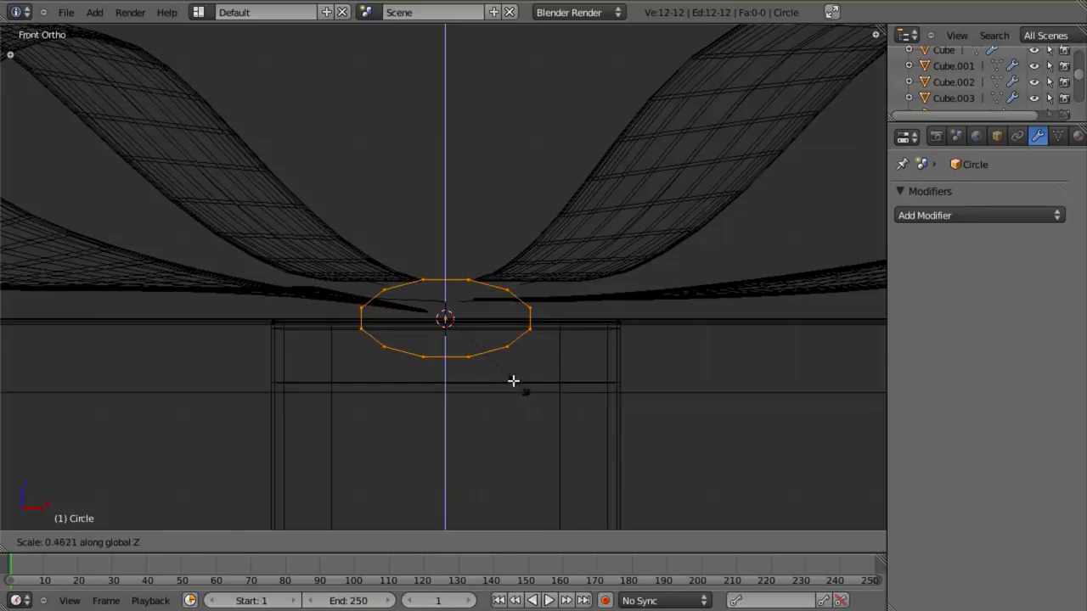
pyautogui.click(500, 382)
pyautogui.press('z')
pyautogui.press('e')
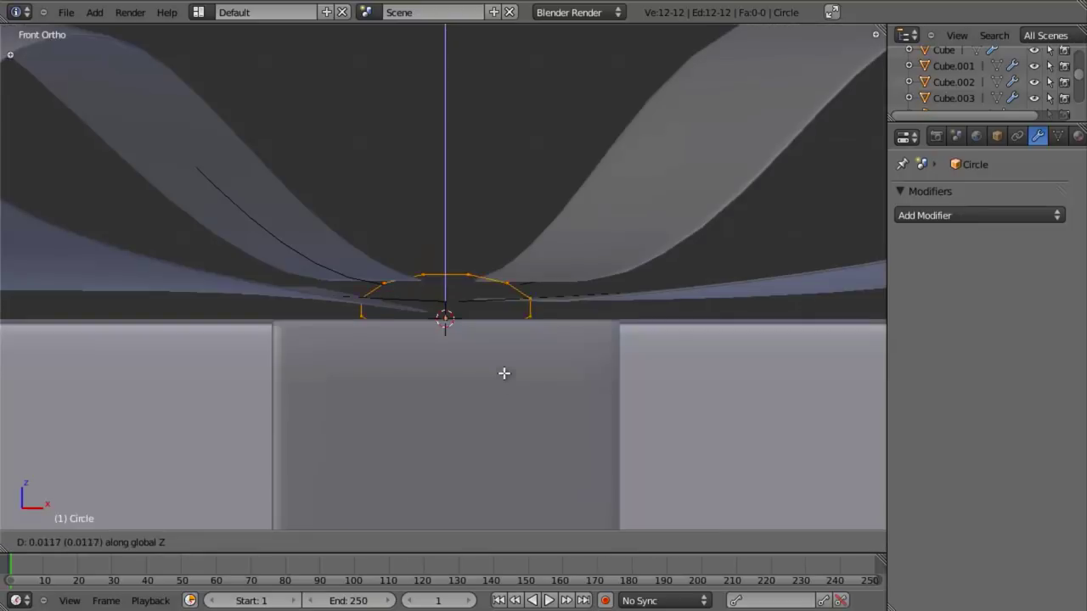
pyautogui.click(504, 354)
pyautogui.press('z')
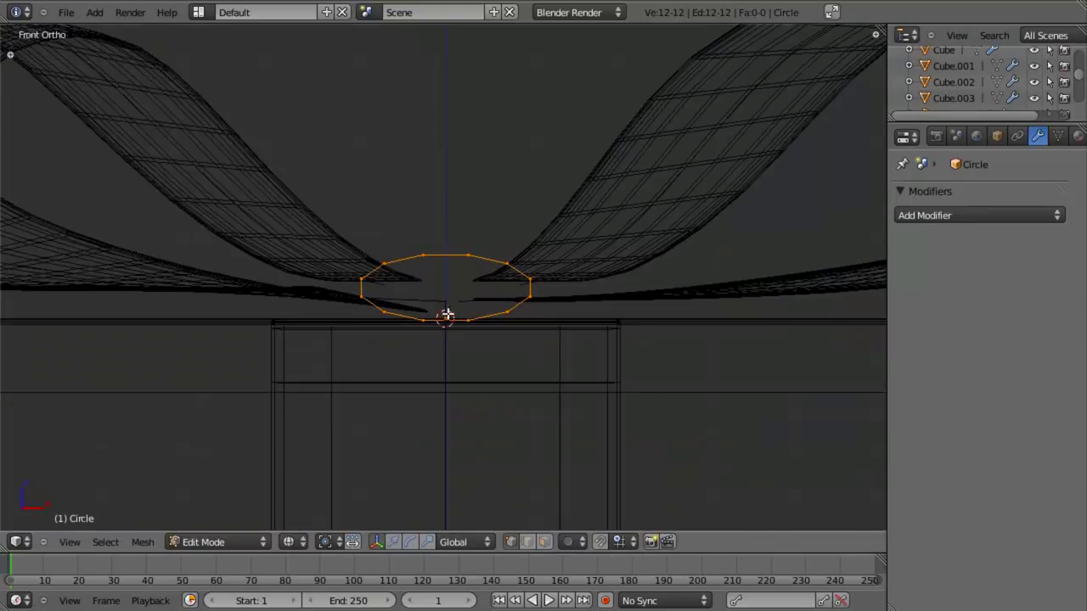
pyautogui.press('e')
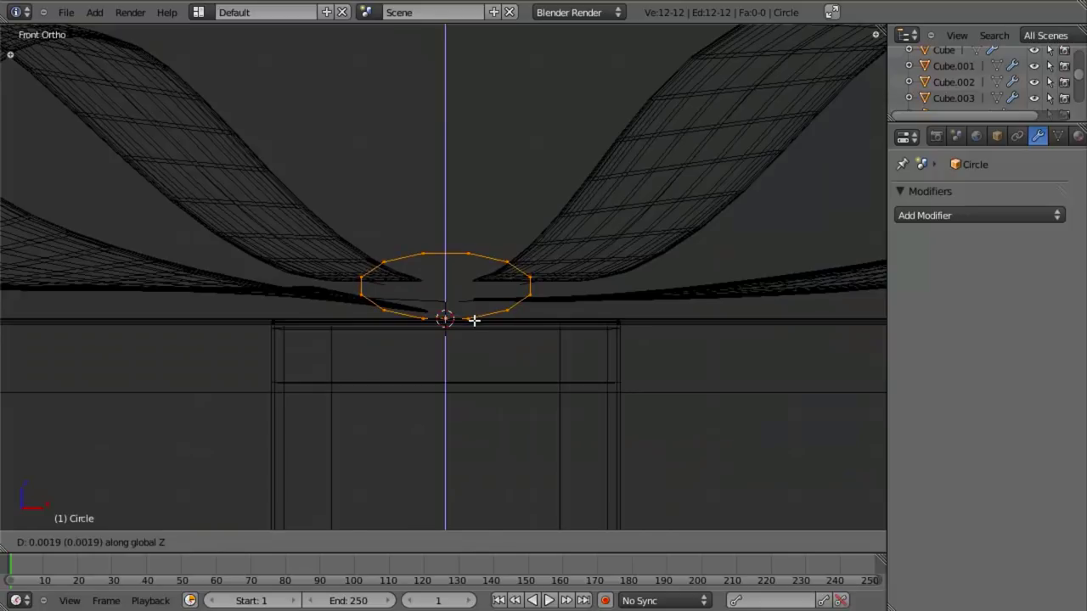
pyautogui.click(484, 320)
# Deselect the circle's two lowest vertices and lower all the others along Z until the underside is flat on the lid
pyautogui.scroll(5, 473, 346)
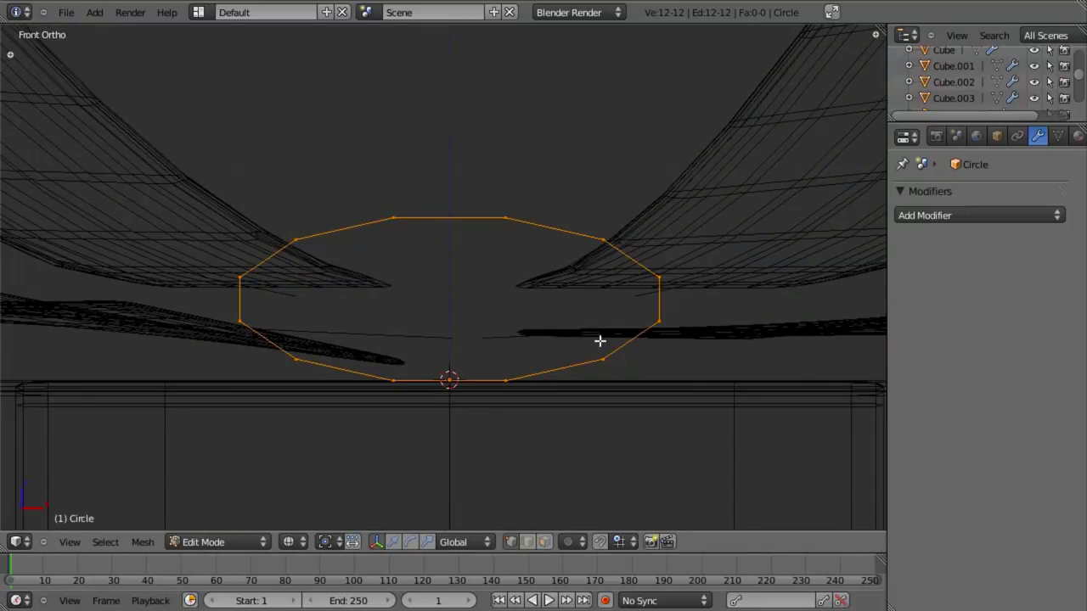
pyautogui.press('b')
pyautogui.moveTo(329, 344); pyautogui.dragTo(569, 432, button='middle')
pyautogui.press('g')
pyautogui.press('z')
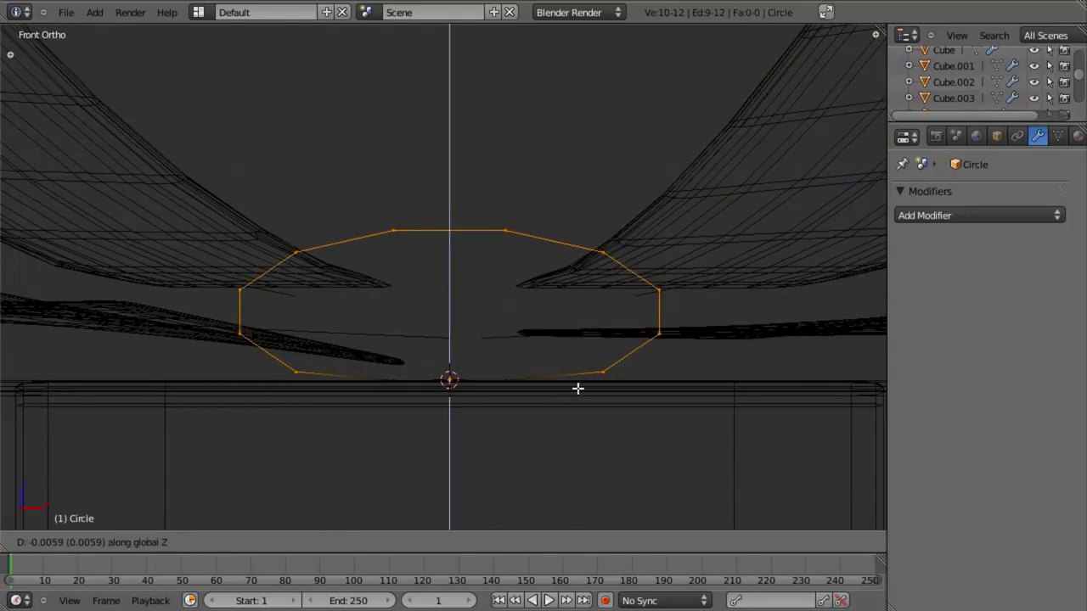
pyautogui.click(543, 378)
pyautogui.press('z')
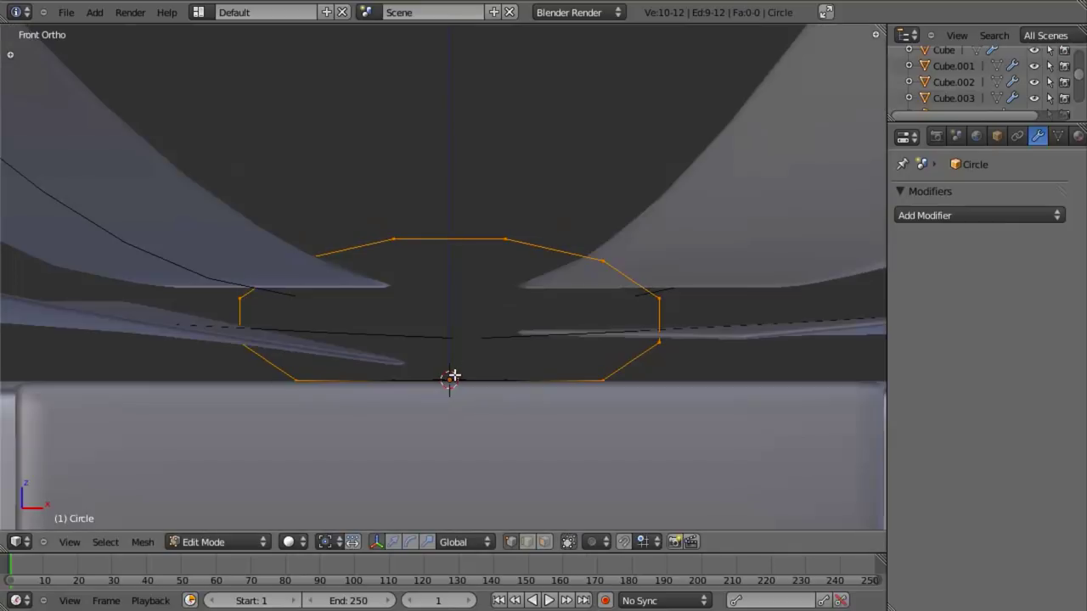
# Select the whole circle and move it about 0.1 along the Y axis in top view
pyautogui.press('KP_7')
pyautogui.press('z')
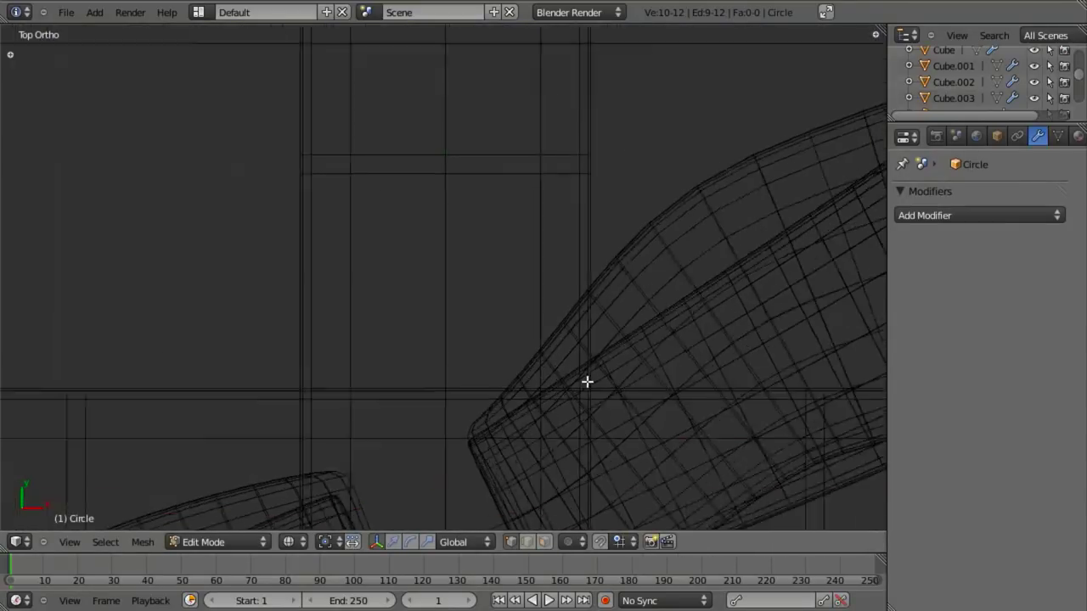
pyautogui.press('a')
pyautogui.press('z')
pyautogui.scroll(-3, 513, 323)
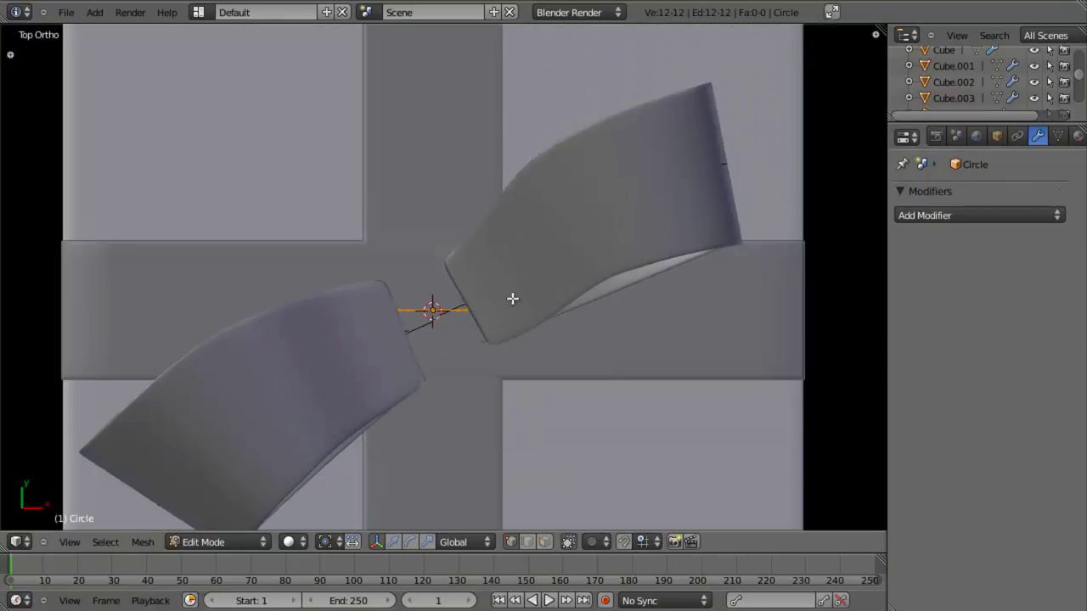
pyautogui.press('z')
pyautogui.press('g')
pyautogui.press('y')
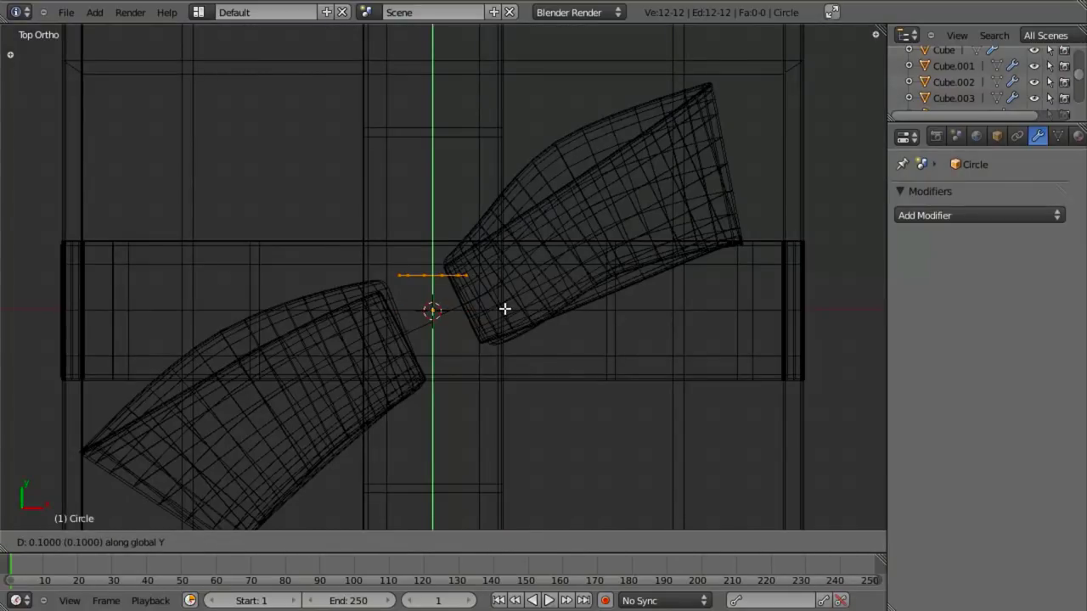
pyautogui.press('Return')
# Extrude the circle back along Y past the 3D cursor into a short open tube centred between the loops
pyautogui.press('e')
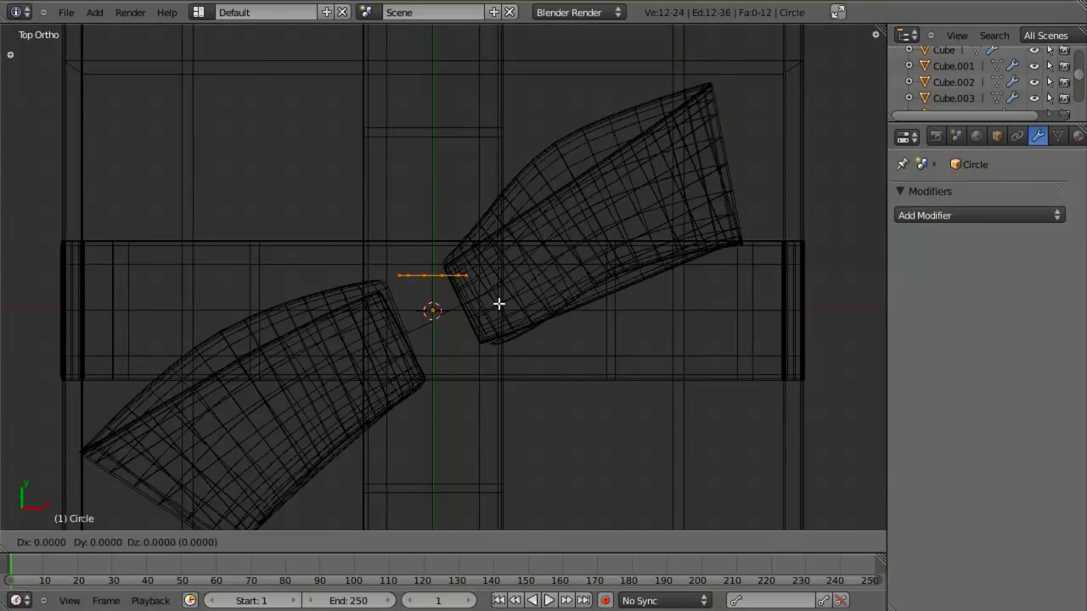
pyautogui.click(496, 368)
pyautogui.press('z')
pyautogui.moveTo(490, 396)
pyautogui.mouseDown(button='middle')
pyautogui.moveTo(362, 400)
pyautogui.moveTo(329, 249)
pyautogui.mouseUp(button='middle')
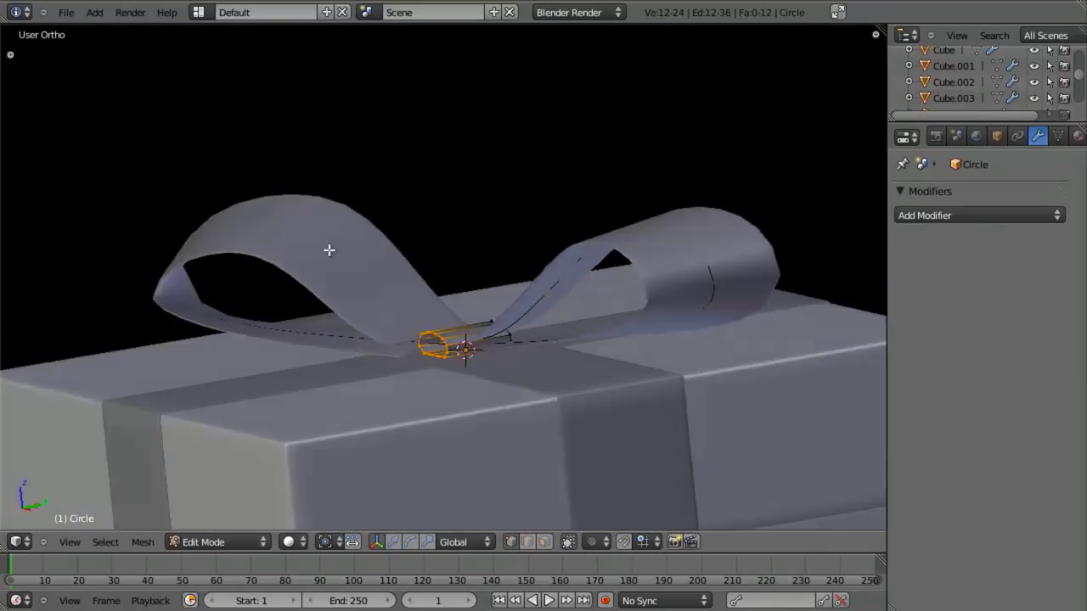
pyautogui.scroll(4, 368, 323)
pyautogui.moveTo(368, 323); pyautogui.dragTo(407, 376, button='middle')
pyautogui.scroll(-1, 410, 303)
pyautogui.moveTo(410, 303); pyautogui.dragTo(451, 356, button='middle')
pyautogui.press('KP_7')
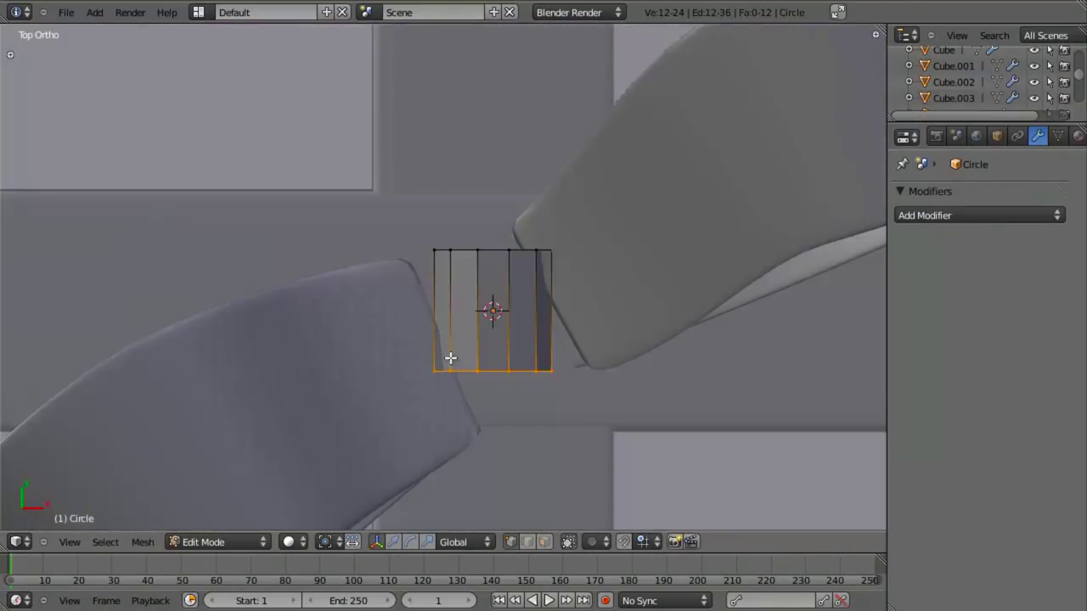
# Rotate the tube object about 63 degrees in top view to line up with the diagonal loops, and reopen its mesh for editing
pyautogui.press('a')
pyautogui.press('a')
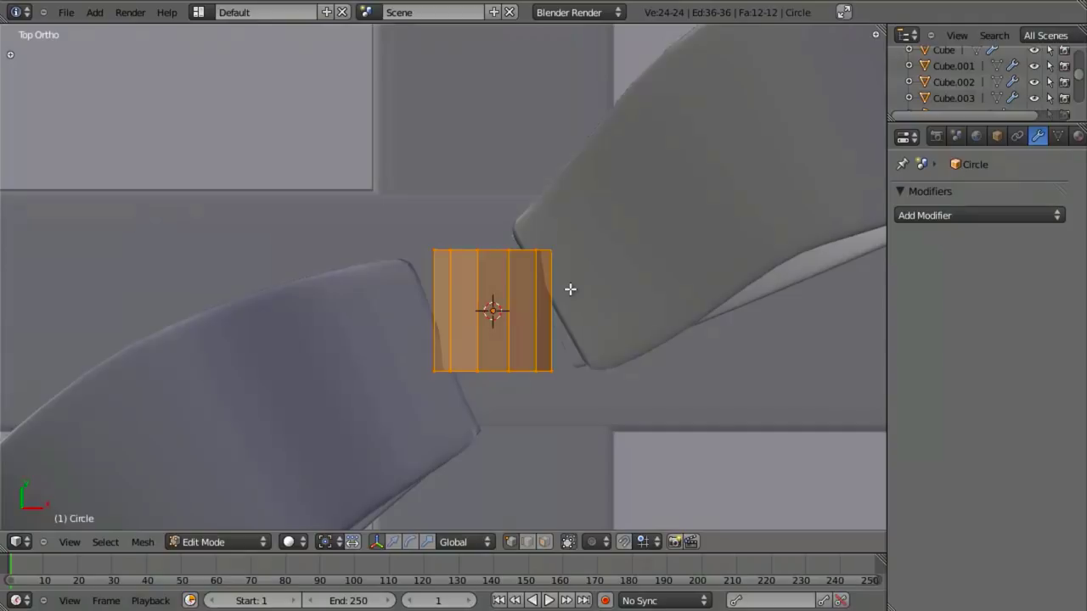
pyautogui.press('Tab')
pyautogui.scroll(3, 567, 306)
pyautogui.press('z')
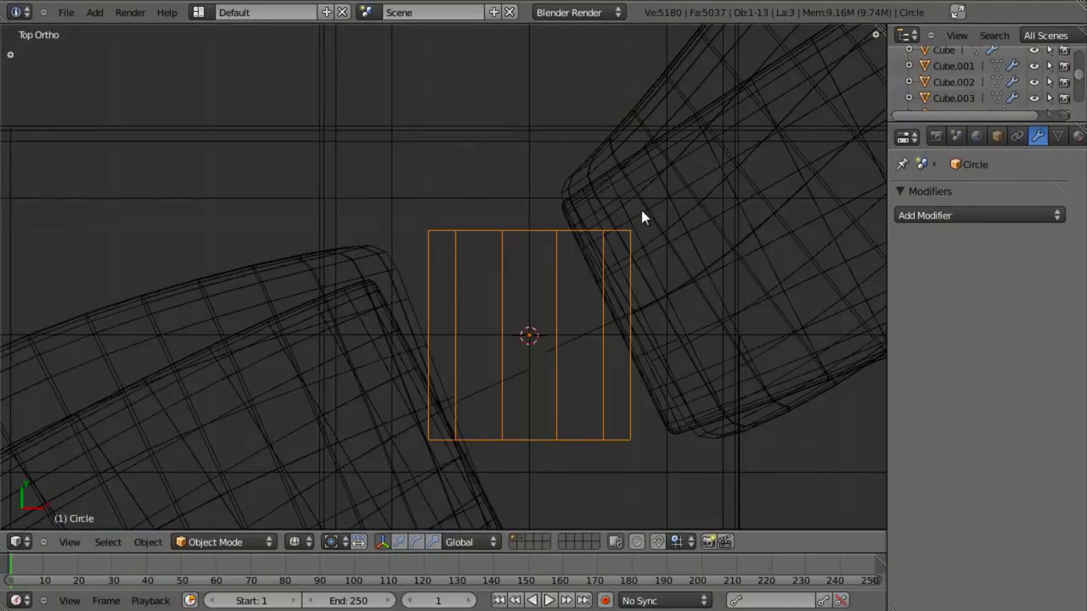
pyautogui.press('r')
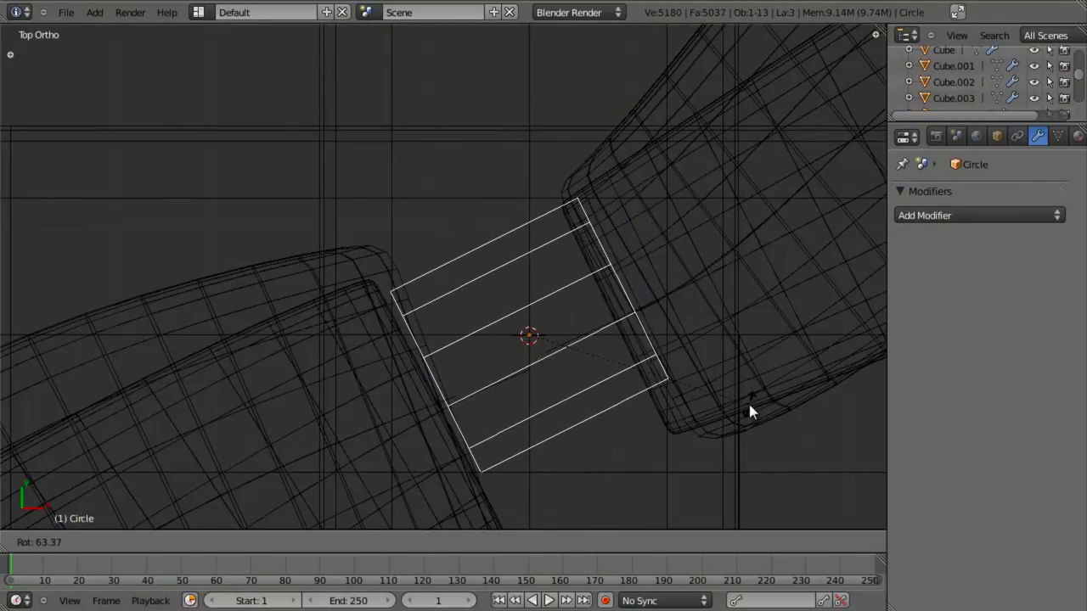
pyautogui.click(749, 404)
pyautogui.press('z')
pyautogui.scroll(-5, 526, 362)
pyautogui.scroll(4, 428, 338)
pyautogui.moveTo(428, 338)
pyautogui.mouseDown(button='middle')
pyautogui.moveTo(468, 335)
pyautogui.moveTo(527, 303)
pyautogui.mouseUp(button='middle')
pyautogui.press('Tab')
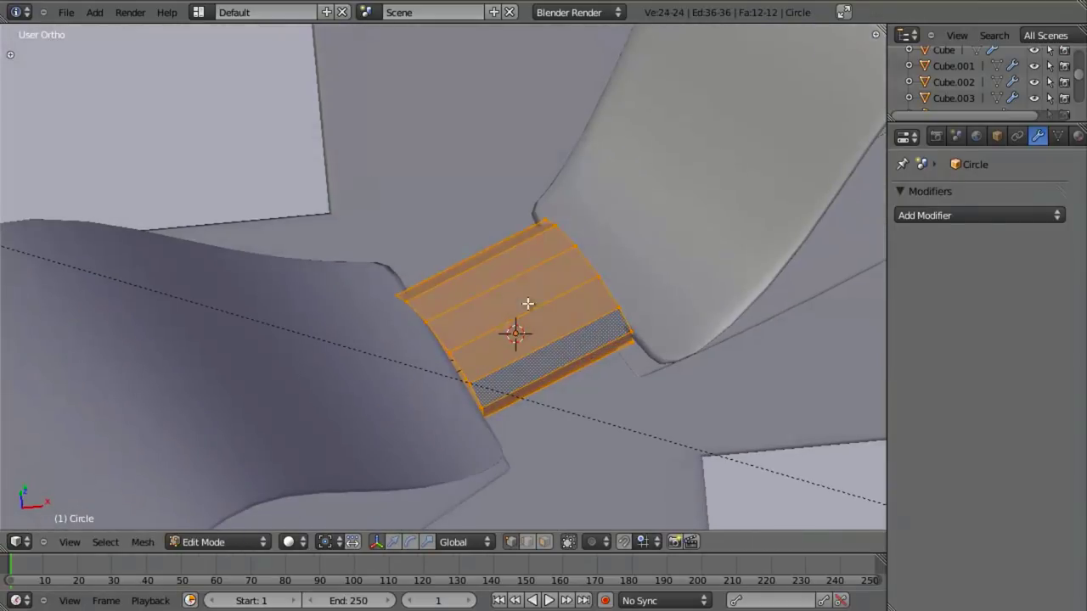
pyautogui.press('s')
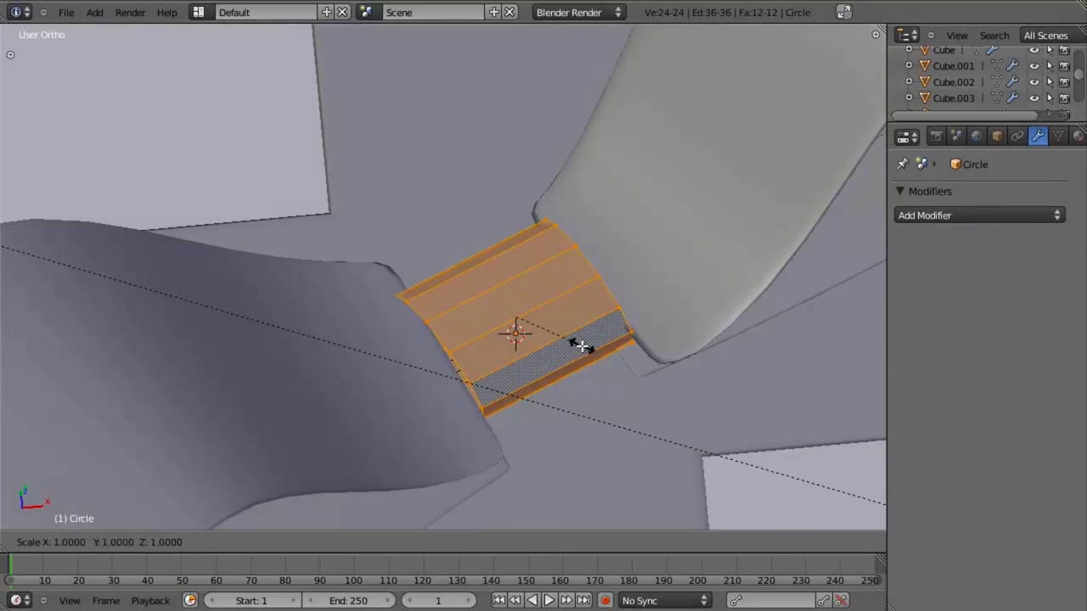
pyautogui.press('y')
pyautogui.press('y')
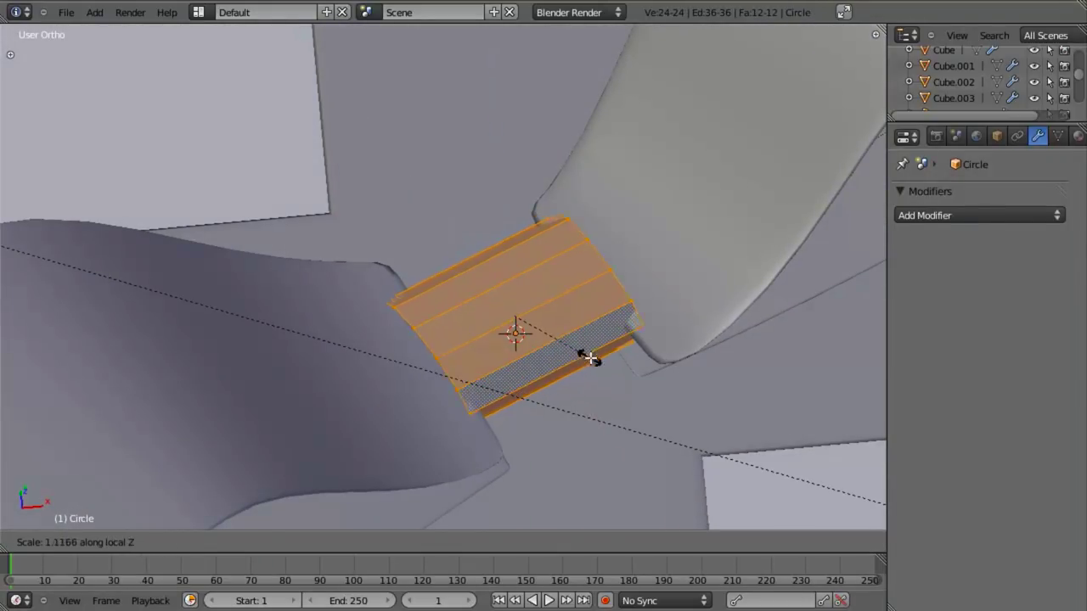
pyautogui.click(597, 366)
pyautogui.moveTo(597, 366); pyautogui.dragTo(476, 314, button='middle')
pyautogui.scroll(3, 475, 315)
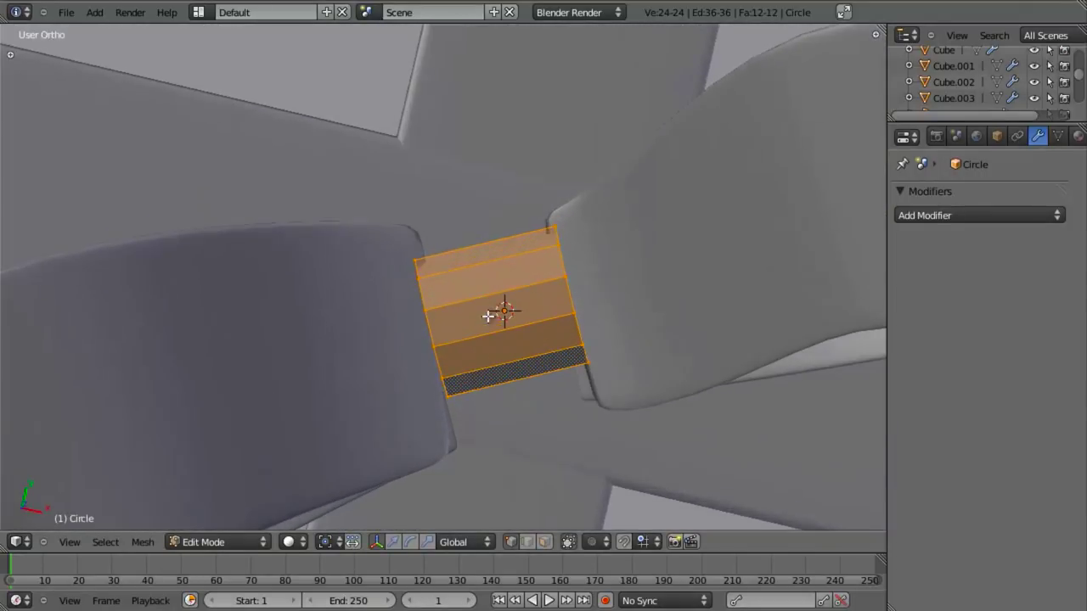
pyautogui.press('s')
pyautogui.rightClick(587, 395)
pyautogui.press('s')
pyautogui.press('y')
pyautogui.press('Escape')
pyautogui.press('s')
pyautogui.press('y')
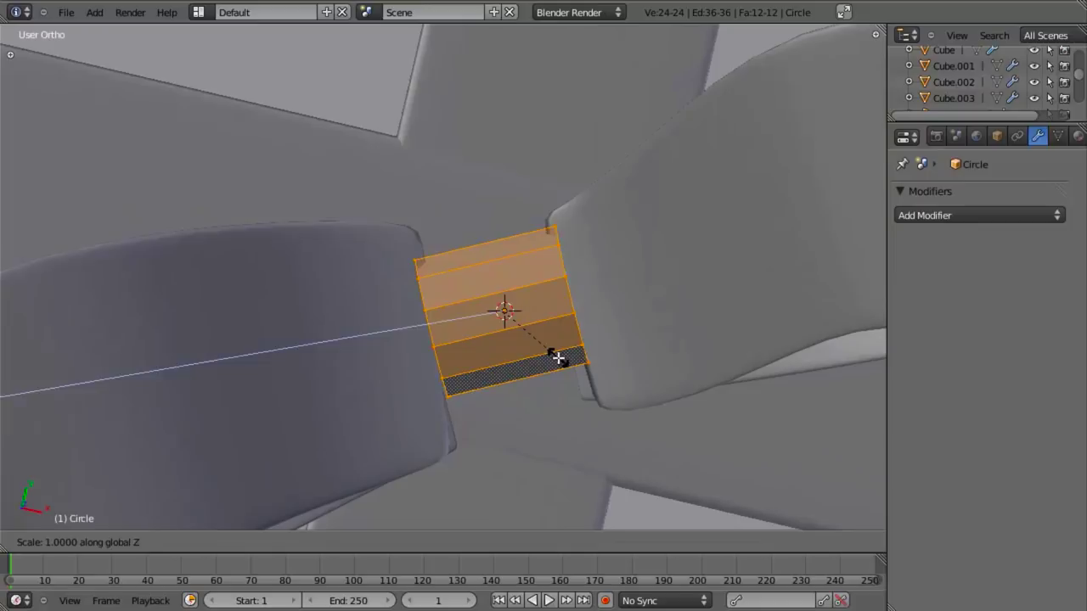
pyautogui.press('Escape')
# Widen the tube to about 1.3 times along its local X axis and finish editing its mesh
pyautogui.press('s')
pyautogui.press('x')
pyautogui.press('x')
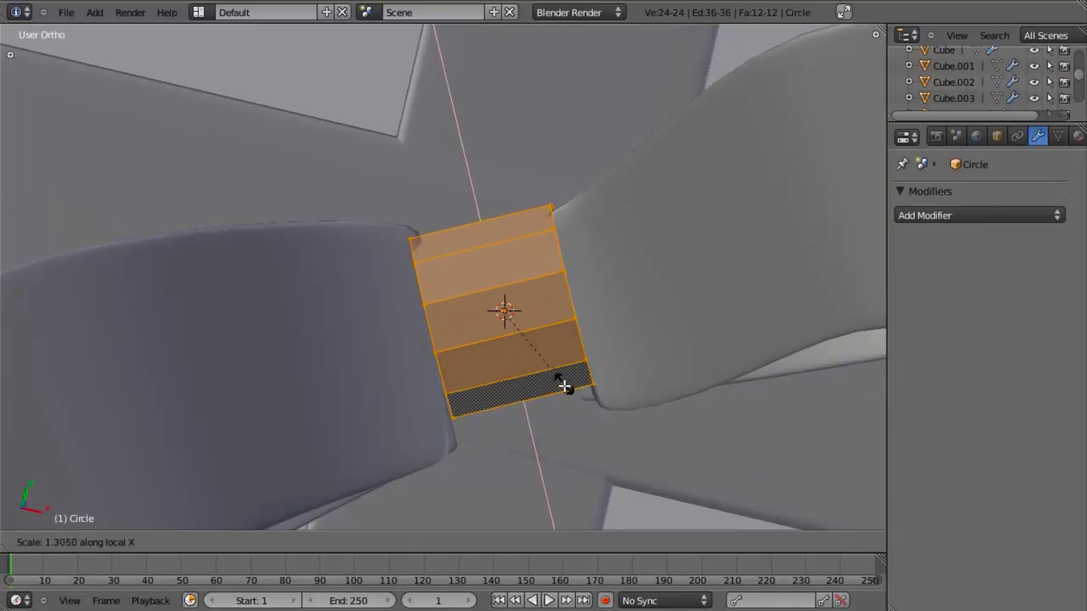
pyautogui.click(568, 393)
pyautogui.moveTo(568, 393); pyautogui.dragTo(482, 299, button='middle')
pyautogui.scroll(4, 482, 298)
pyautogui.press('Tab')
# Edit the original guide curve and shrink the radius of its points near the knot to narrow the loop's end
pyautogui.rightClick(602, 338)
pyautogui.press('z')
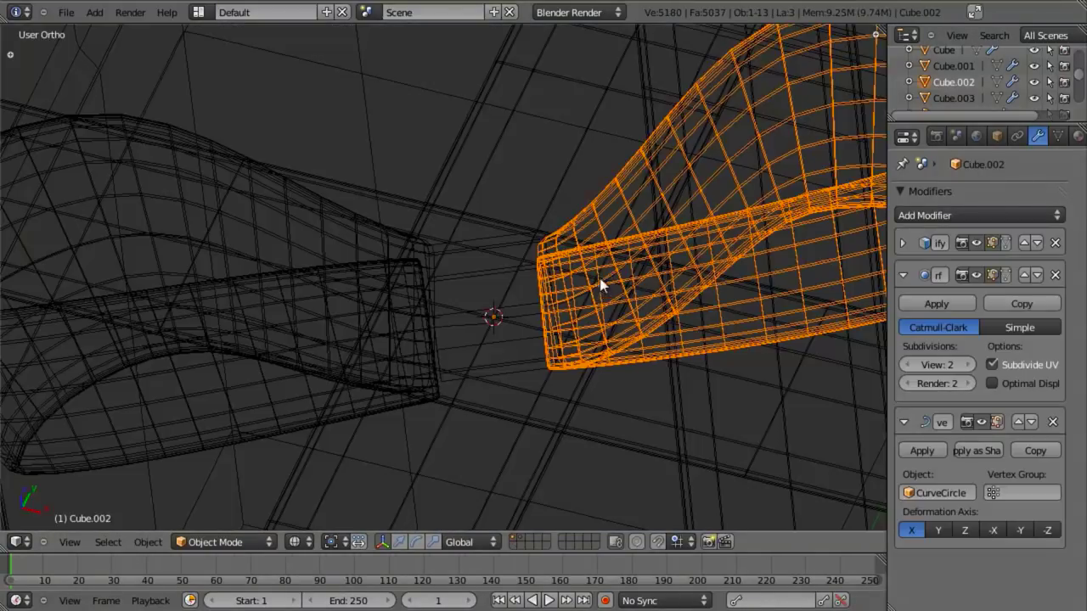
pyautogui.rightClick(610, 281)
pyautogui.press('Tab')
pyautogui.press('z')
pyautogui.press('z')
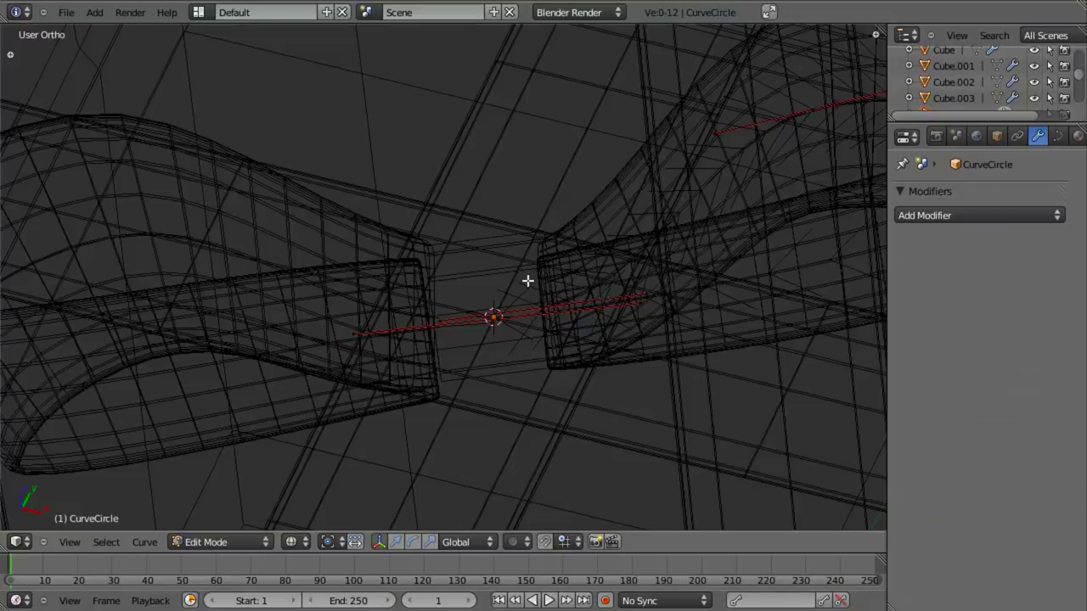
pyautogui.press('z')
pyautogui.hotkey('alt', 's')
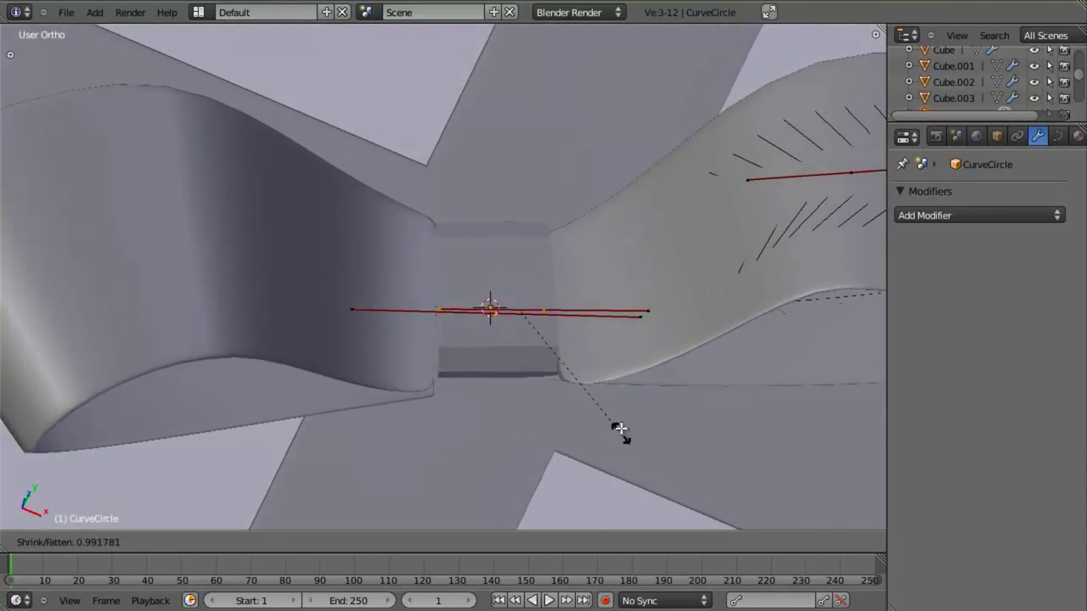
pyautogui.click(614, 394)
# Move the original guide curve's points near the knot to centre the loop's end on the tube, and finish editing
pyautogui.moveTo(484, 243); pyautogui.dragTo(476, 318, button='middle')
pyautogui.press('g')
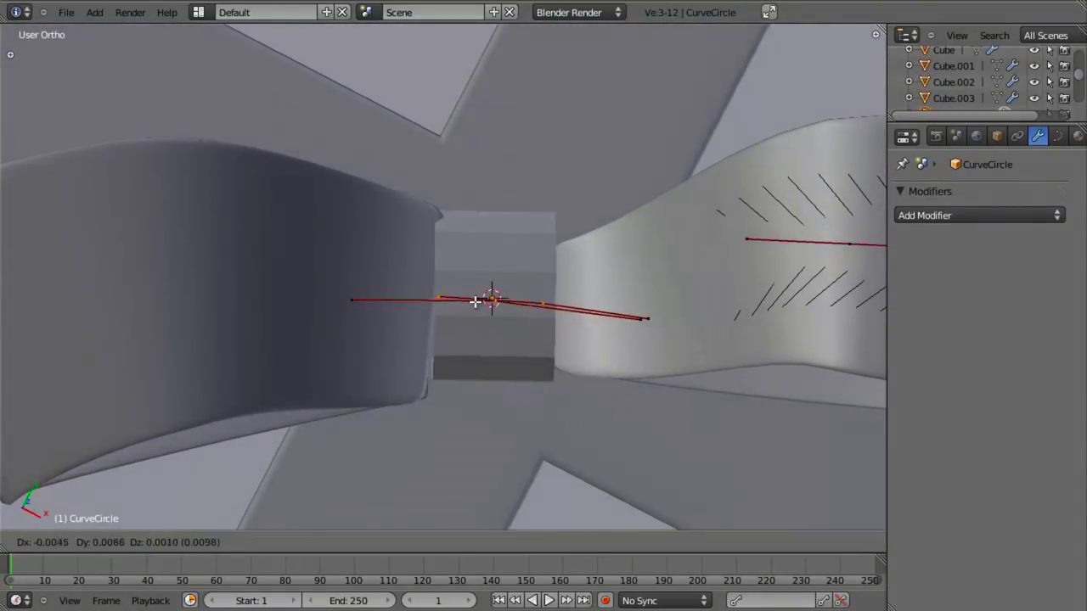
pyautogui.click(476, 310)
pyautogui.press('b')
pyautogui.moveTo(203, 210); pyautogui.dragTo(668, 405)
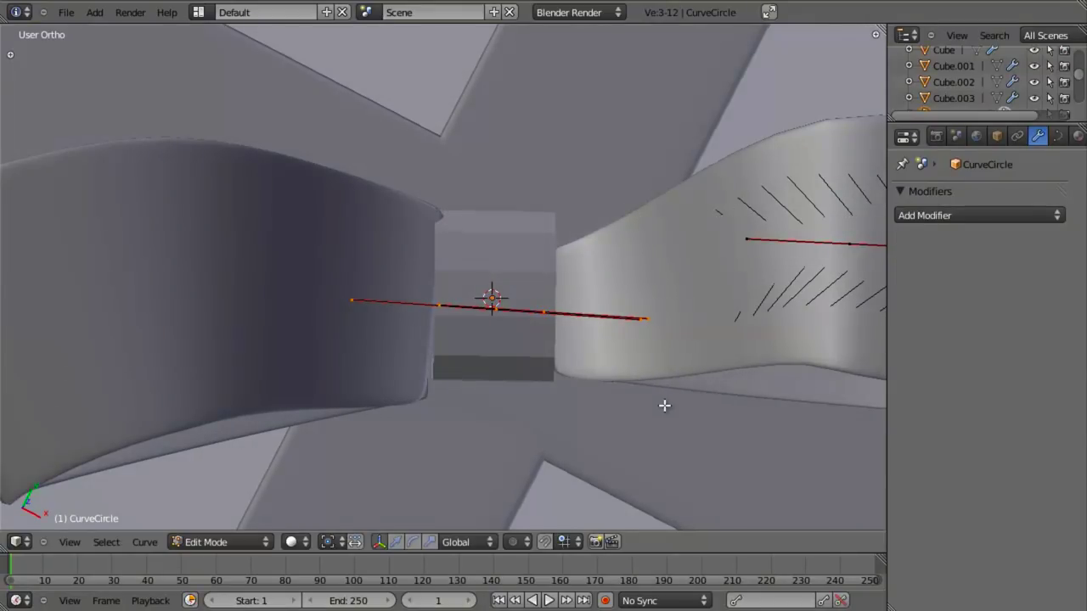
pyautogui.press('g')
pyautogui.click(660, 389)
pyautogui.press('Tab')
# Edit the copied loop's guide curve, shrinking the radius of its six points near the knot and shifting them to fit the tube
pyautogui.rightClick(371, 346)
pyautogui.press('z')
pyautogui.rightClick(386, 302)
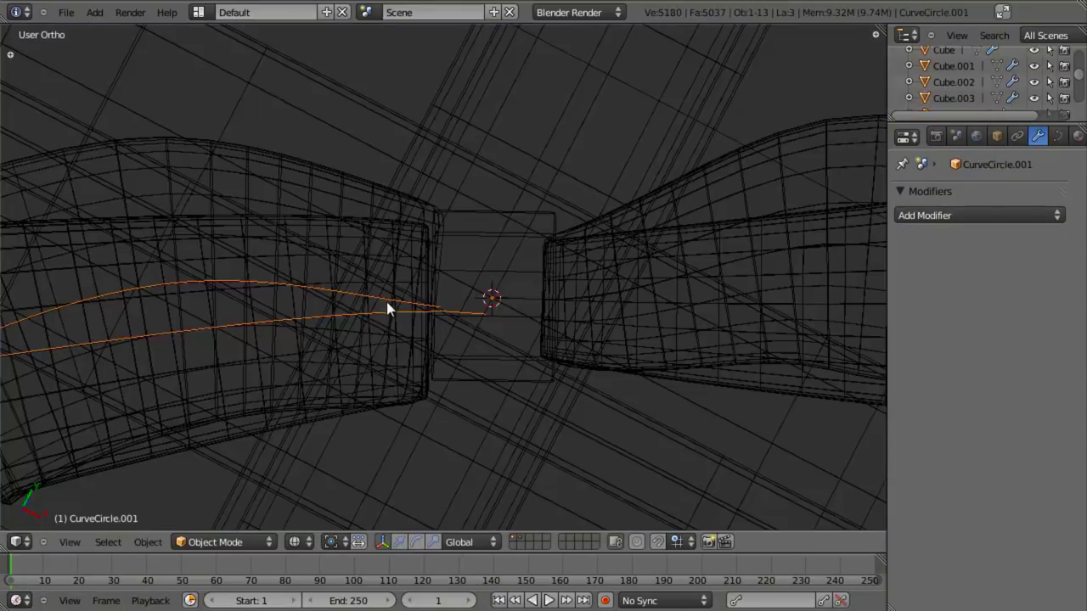
pyautogui.press('z')
pyautogui.press('Tab')
pyautogui.press('z')
pyautogui.press('b')
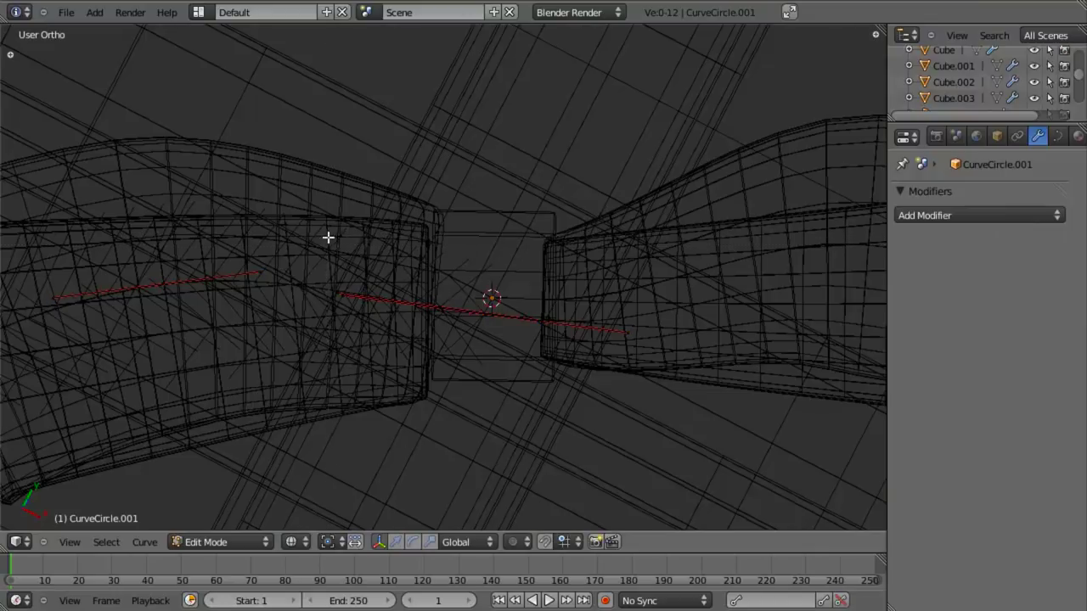
pyautogui.moveTo(328, 238); pyautogui.dragTo(730, 415)
pyautogui.hotkey('alt', 's')
pyautogui.click(646, 392)
pyautogui.press('z')
pyautogui.press('g')
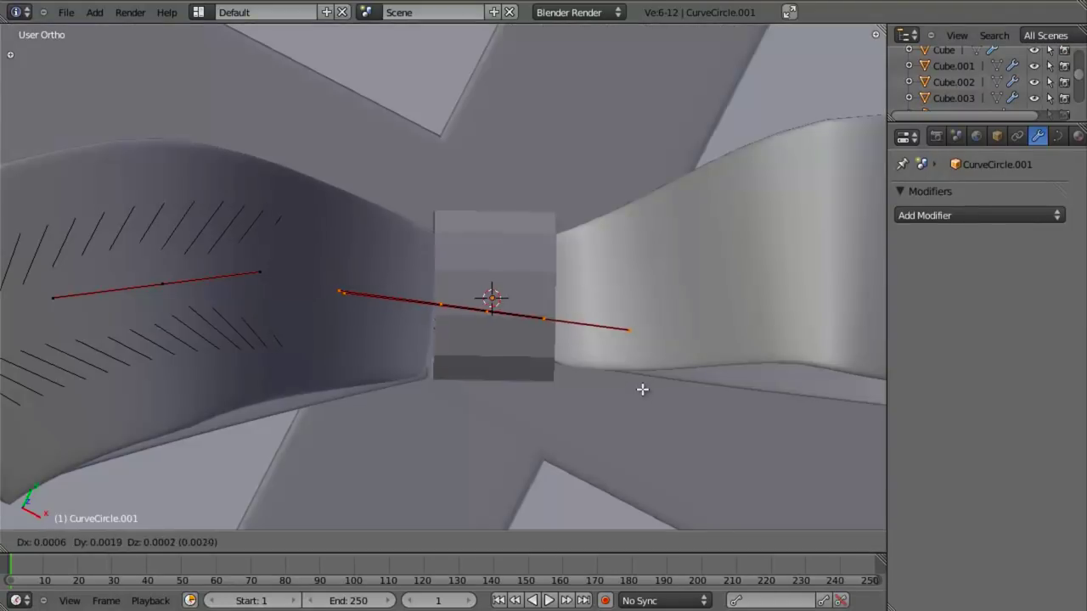
pyautogui.click(650, 379)
# Adjust the tilt of the copied loop's guide curve points near the knot and finish editing the curve
pyautogui.moveTo(601, 436)
pyautogui.mouseDown(button='middle')
pyautogui.moveTo(541, 316)
pyautogui.moveTo(431, 308)
pyautogui.moveTo(459, 301)
pyautogui.mouseUp(button='middle')
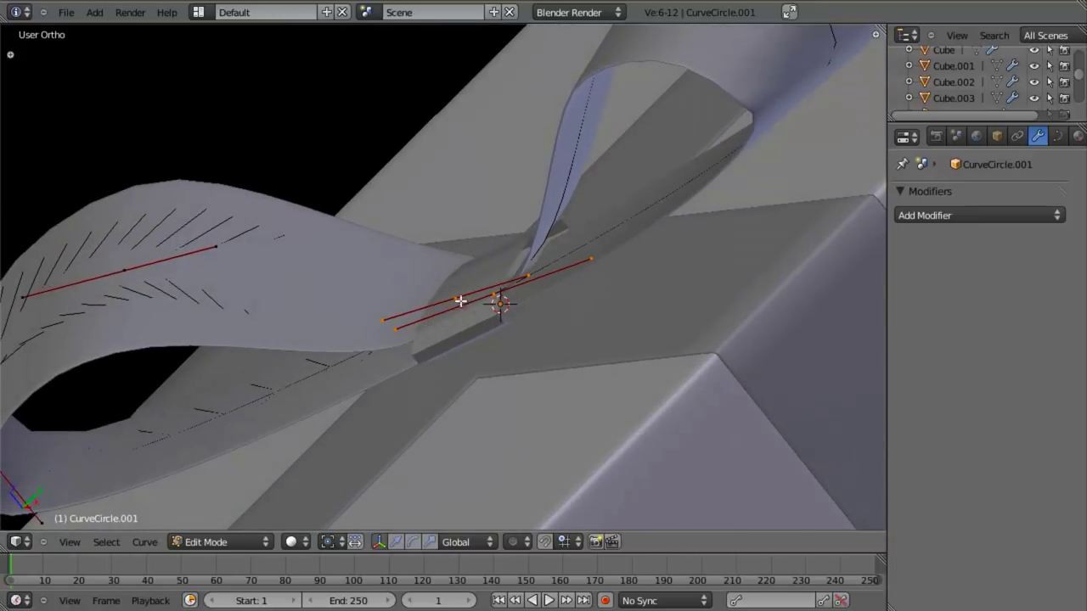
pyautogui.hotkey('ctrl', 't')
pyautogui.click(587, 326)
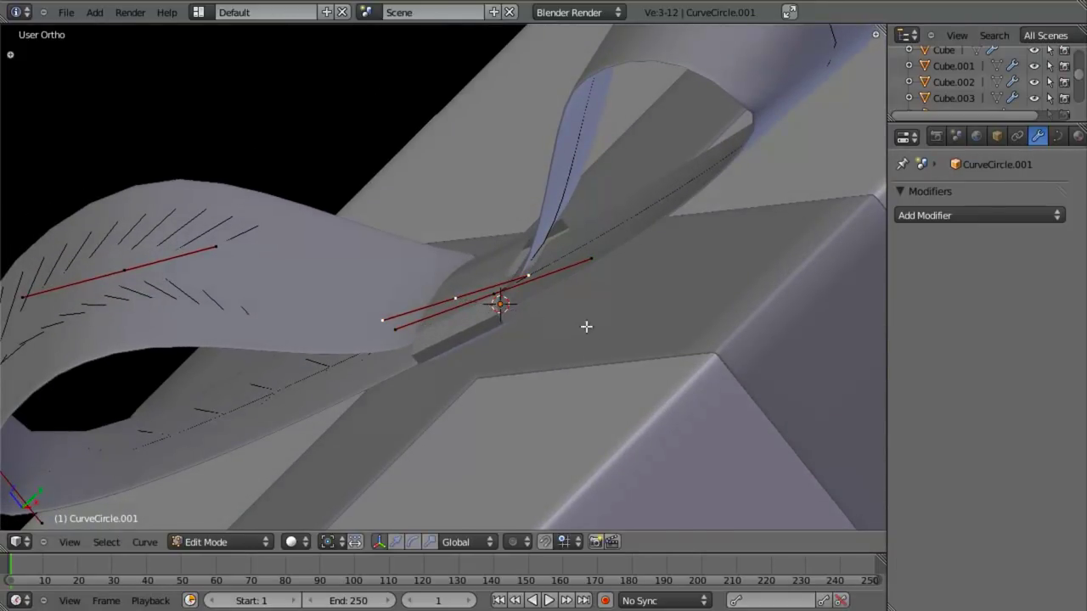
pyautogui.press('Tab')
# Select the central knot tube and add a Subdivision Surface modifier to it
pyautogui.rightClick(462, 264)
pyautogui.moveTo(465, 270); pyautogui.dragTo(581, 441, button='middle')
pyautogui.click(1000, 216)
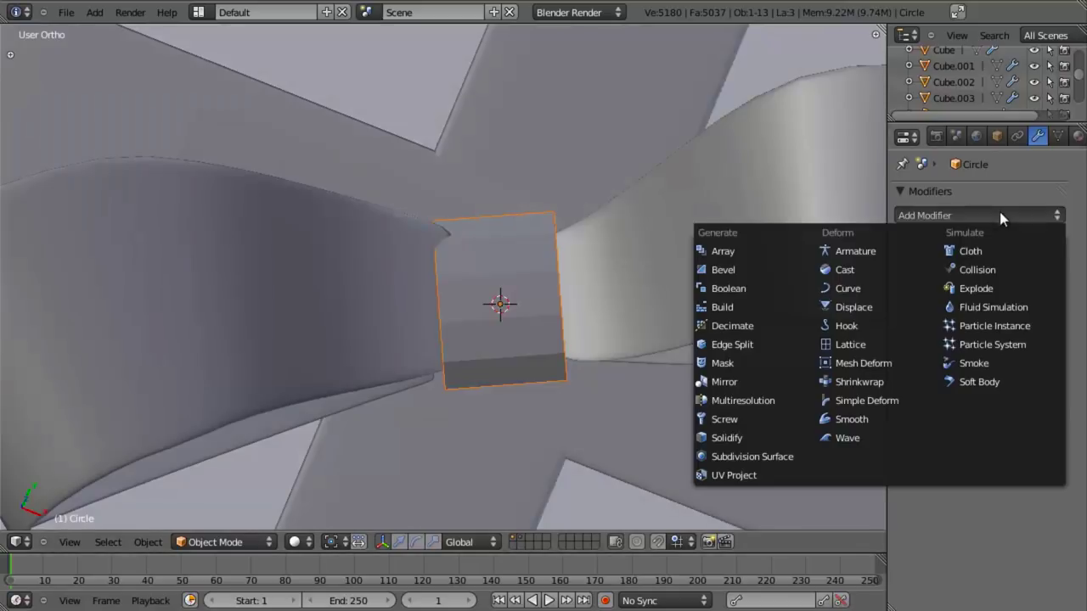
pyautogui.click(781, 456)
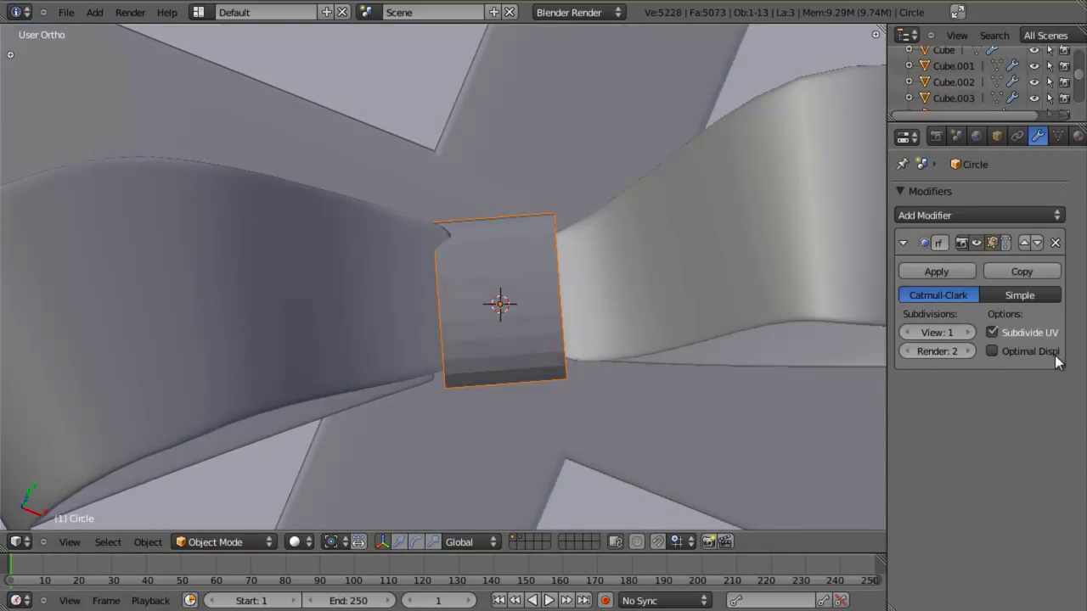
# Set the knot tube's Subdivision Surface to view level 2 with Optimal Display, and apply smooth shading to its mesh
pyautogui.click(991, 351)
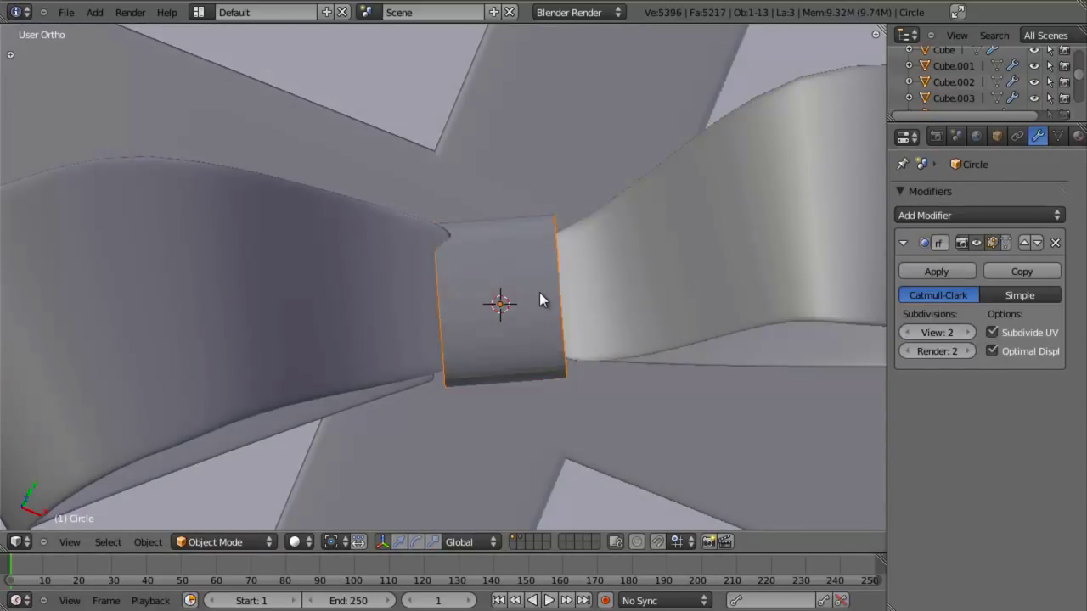
pyautogui.press('Tab')
pyautogui.press('w')
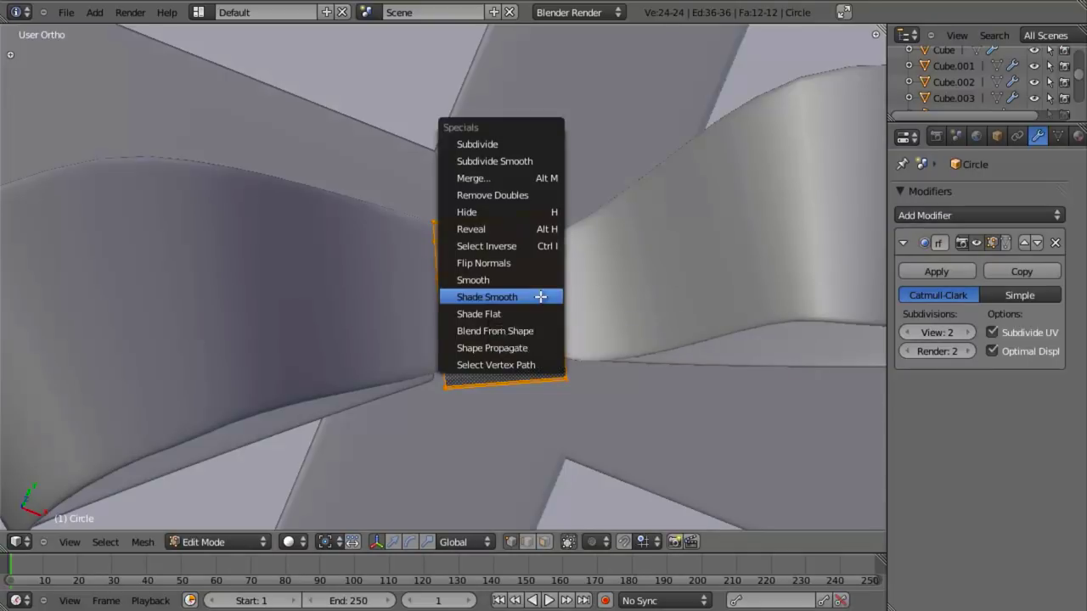
pyautogui.click(541, 294)
pyautogui.scroll(3, 639, 352)
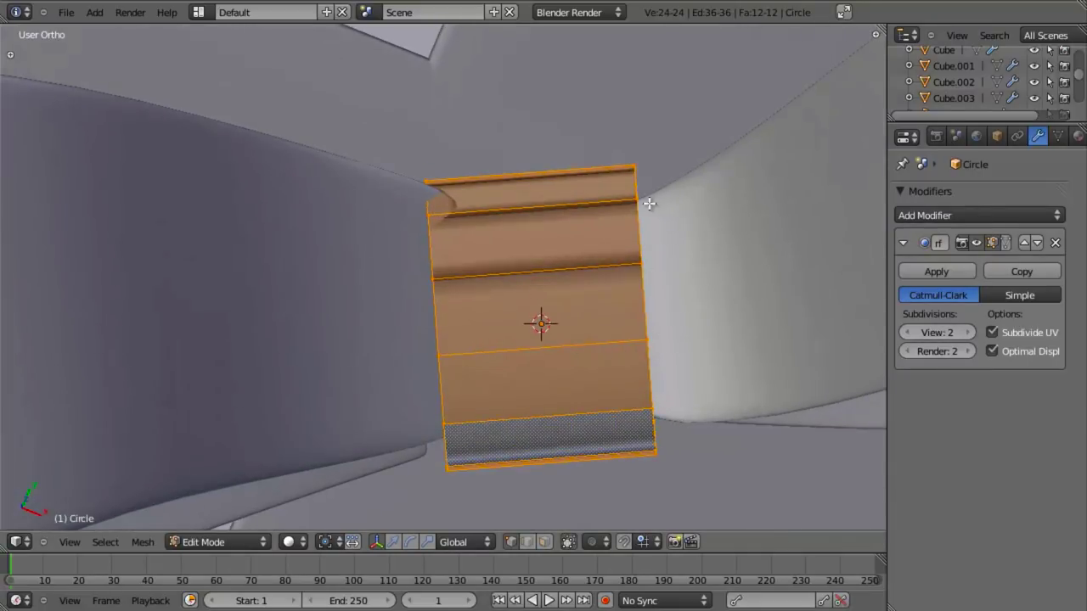
# Rotate the knot tube's mesh slightly to line up with the two loops and apply a slight Shrink/Fatten
pyautogui.scroll(-3, 722, 321)
pyautogui.press('r')
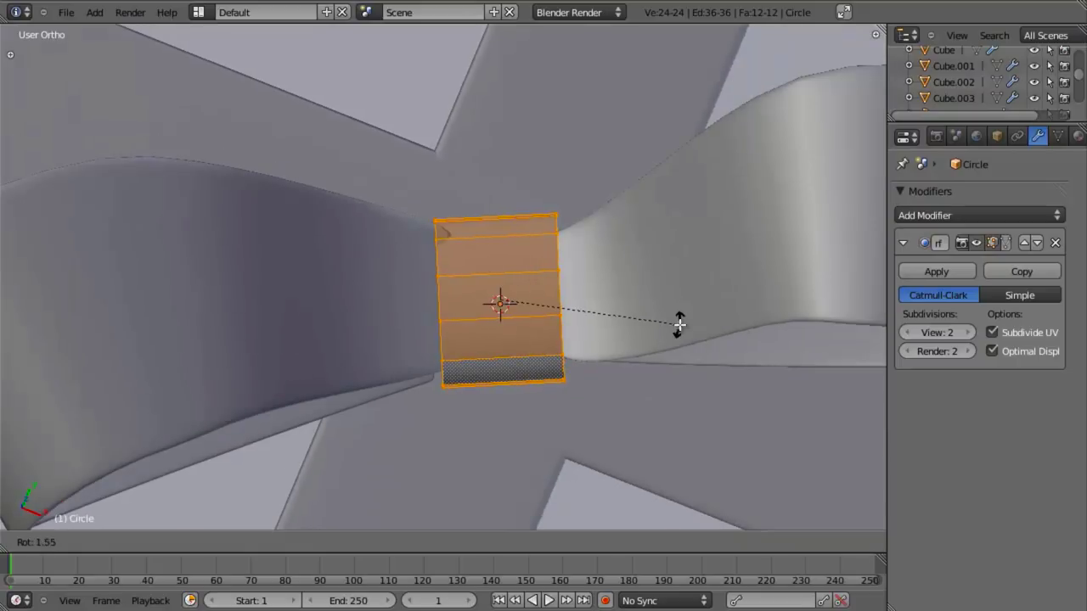
pyautogui.click(681, 329)
pyautogui.moveTo(404, 356); pyautogui.dragTo(367, 238, button='middle')
pyautogui.hotkey('alt', 's')
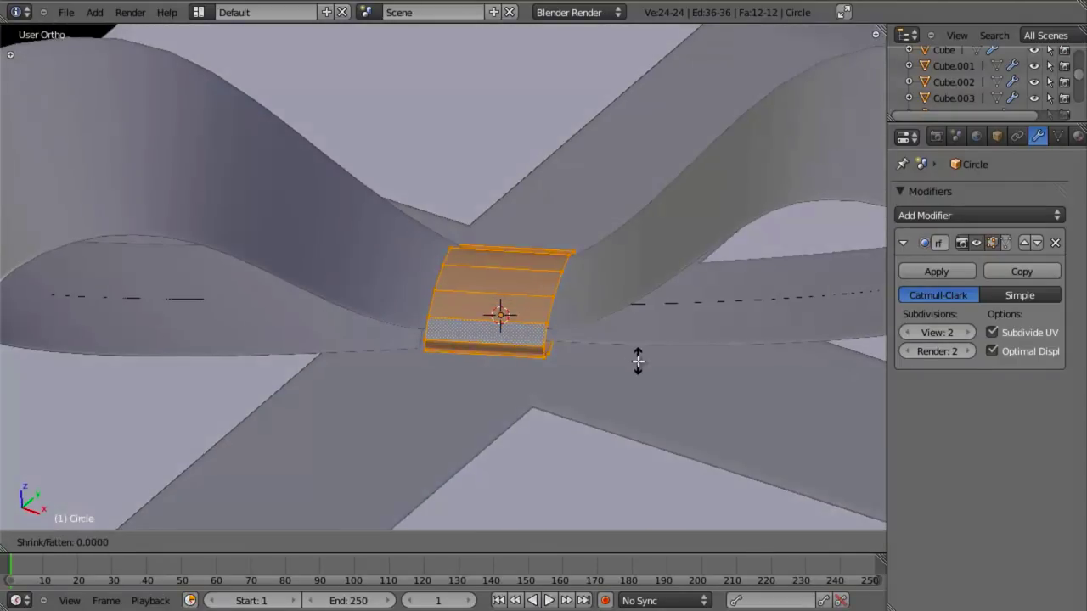
pyautogui.click(639, 363)
# Add a Solidify modifier to the knot tube with a thickness of 0.005
pyautogui.moveTo(466, 363); pyautogui.dragTo(582, 396, button='middle')
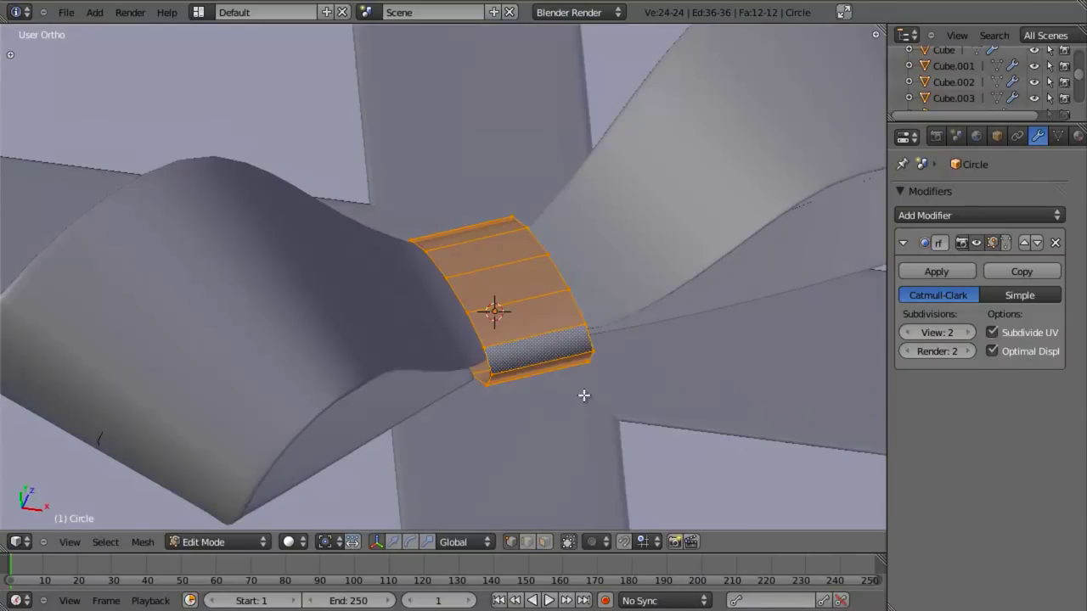
pyautogui.scroll(2, 583, 396)
pyautogui.click(952, 215)
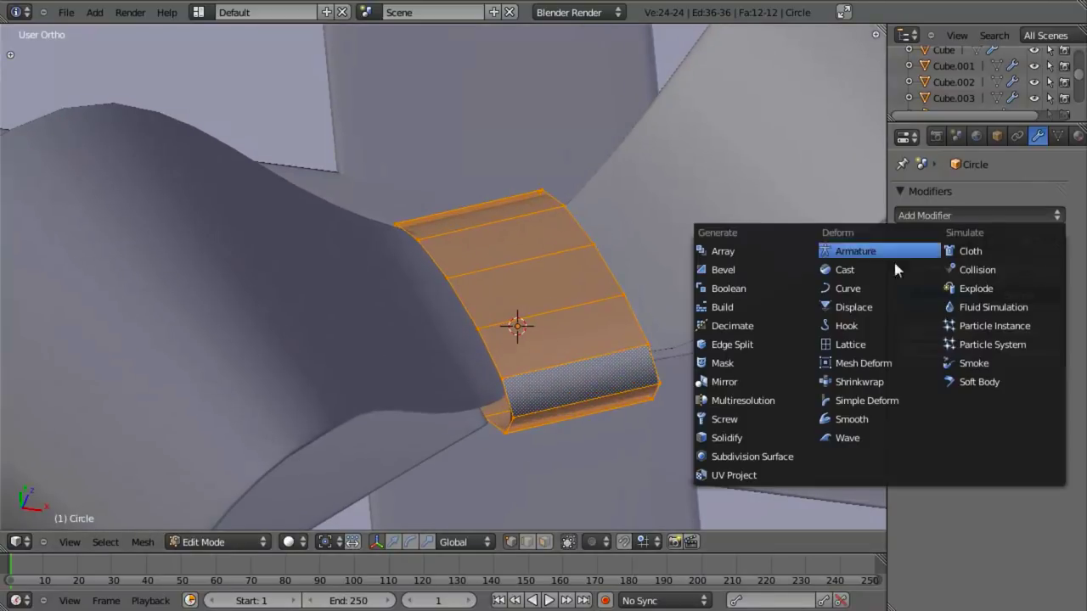
pyautogui.click(749, 437)
pyautogui.moveTo(647, 347); pyautogui.dragTo(526, 255, button='middle')
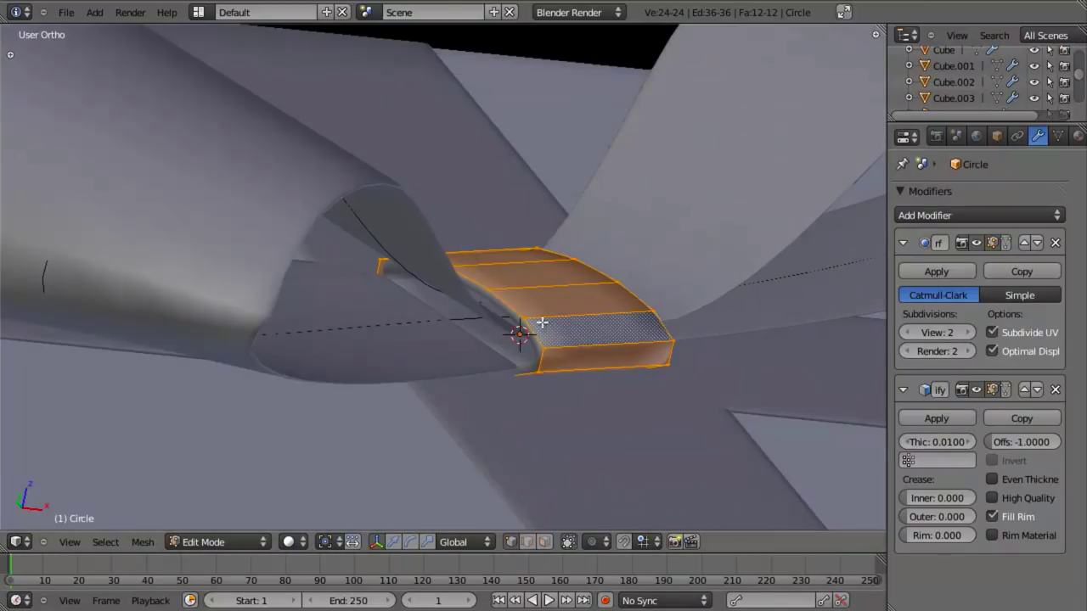
pyautogui.scroll(1, 553, 317)
pyautogui.keyDown('ctrl'); pyautogui.scroll(1, 561, 315); pyautogui.keyUp('ctrl')
pyautogui.scroll(1, 558, 301)
pyautogui.moveTo(558, 300); pyautogui.dragTo(450, 362, button='middle')
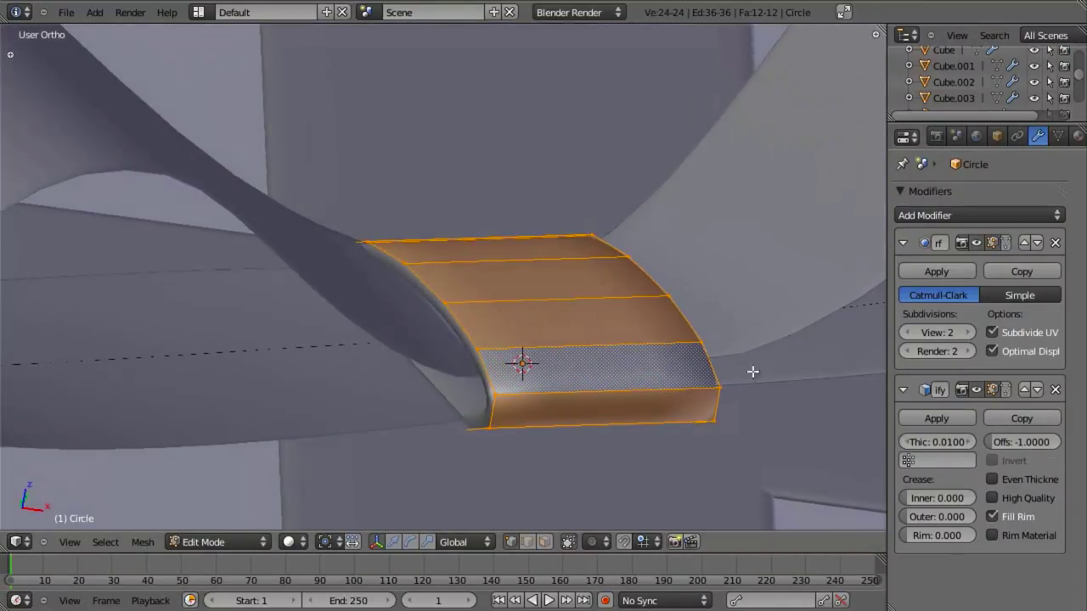
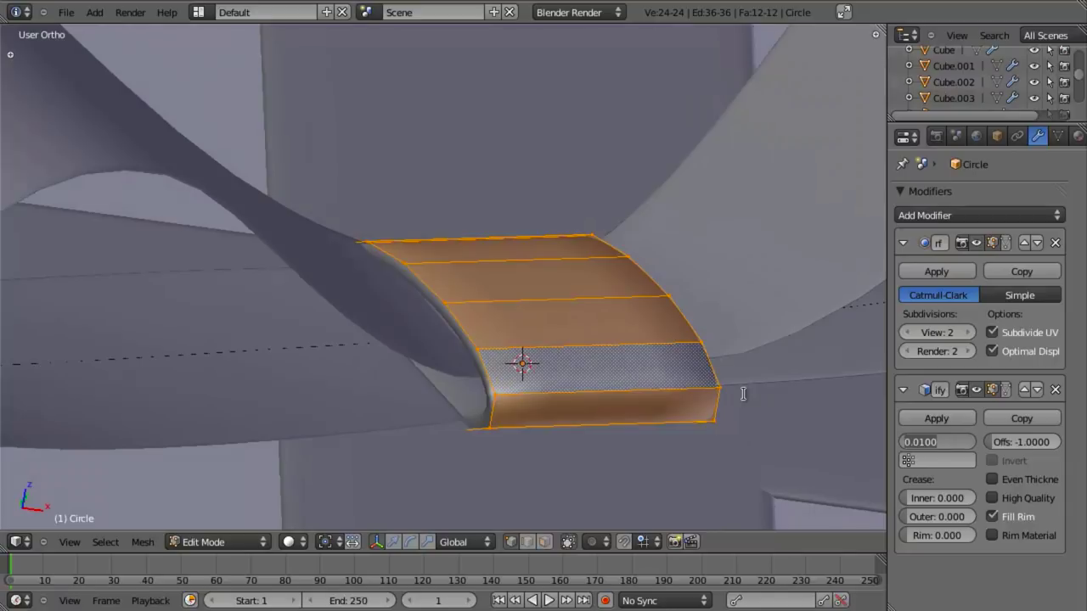
pyautogui.write('5')
pyautogui.press('Return')
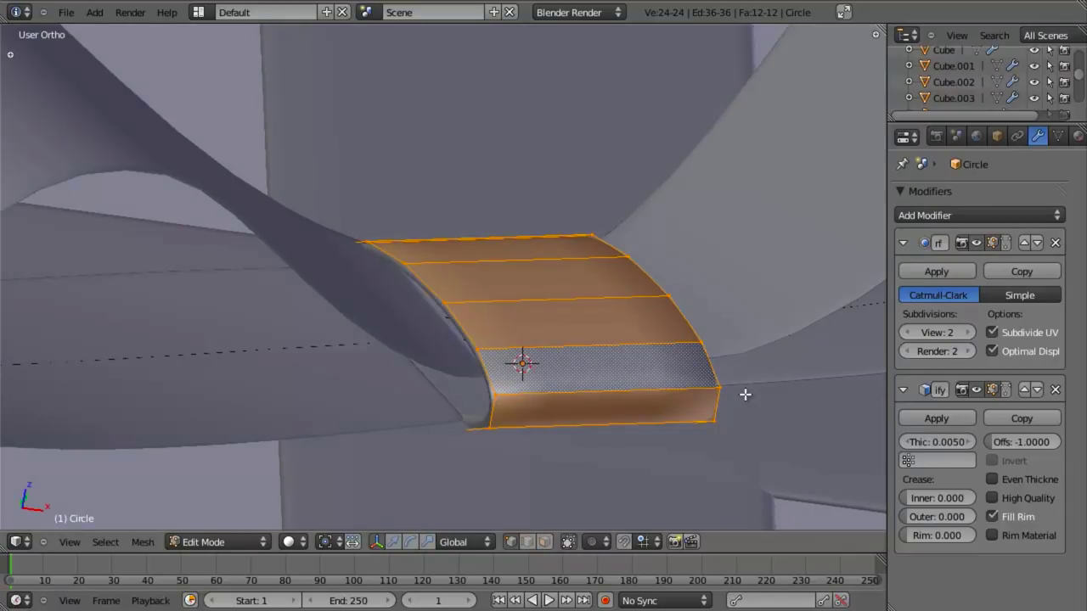
# Adjust the knot tube's height by scaling it along global Z, first to about 0.88 and then larger again
pyautogui.moveTo(489, 349); pyautogui.dragTo(627, 347, button='middle')
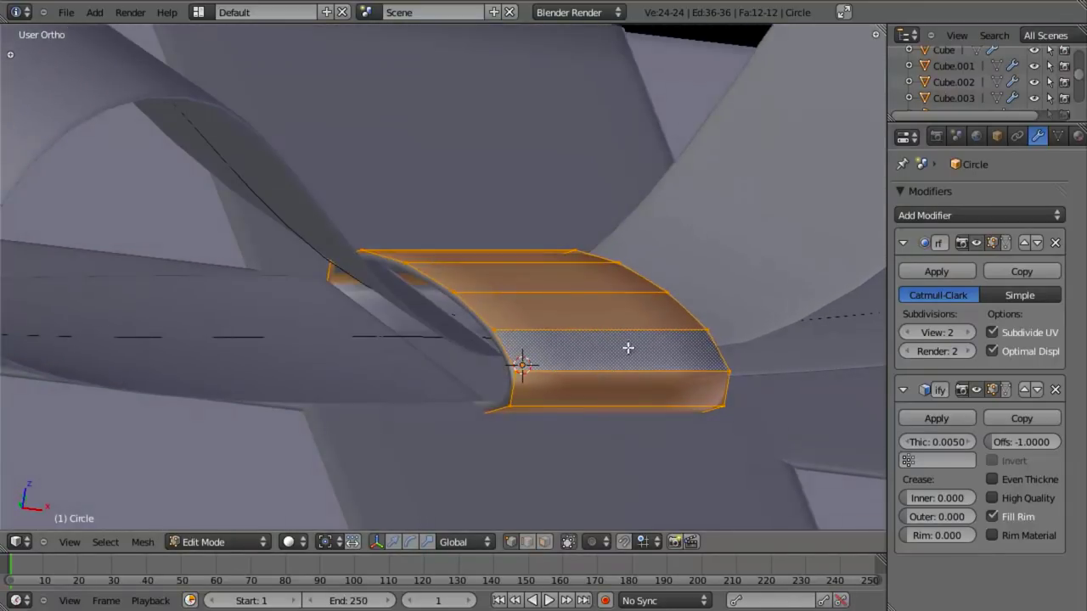
pyautogui.press('s')
pyautogui.press('z')
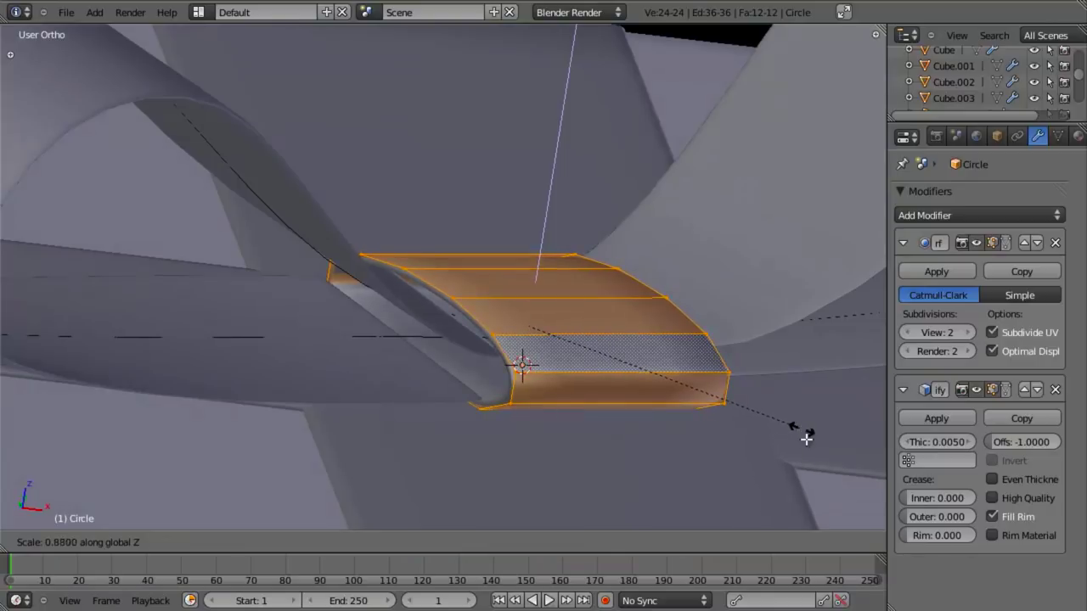
pyautogui.click(806, 437)
pyautogui.press('s')
pyautogui.press('z')
pyautogui.click(724, 413)
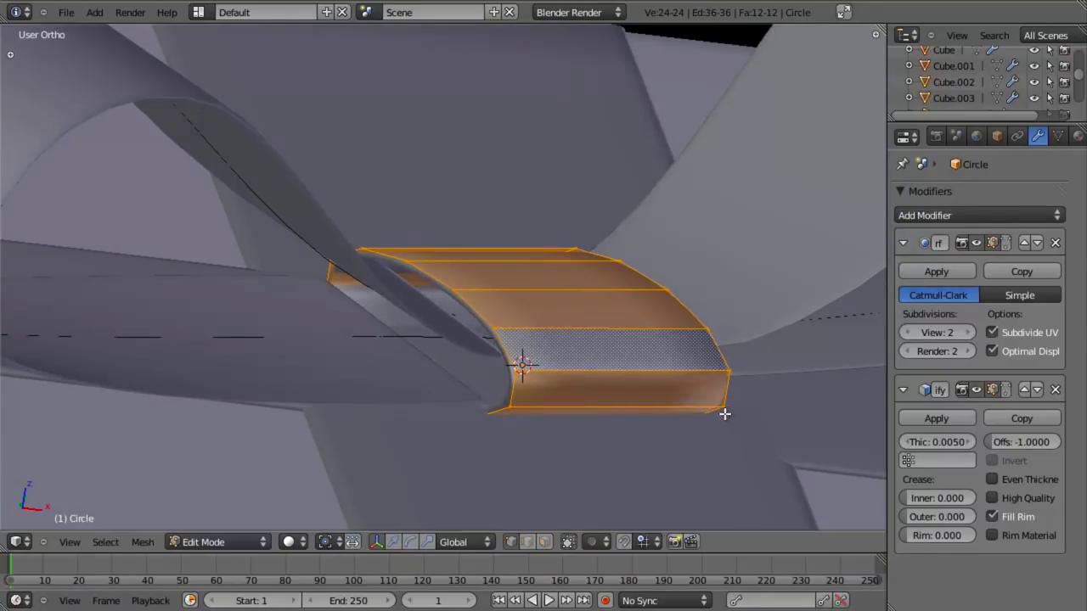
# Scale the knot tube down slightly along its local X axis in two passes to match the width of the loops
pyautogui.moveTo(724, 413); pyautogui.dragTo(558, 432, button='middle')
pyautogui.press('s')
pyautogui.press('y')
pyautogui.press('y')
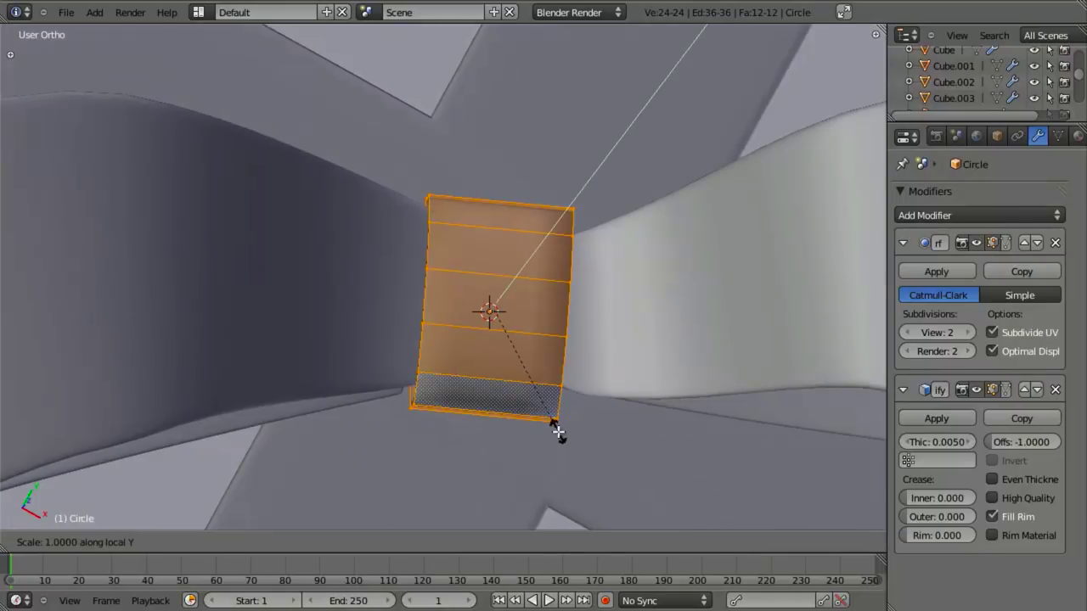
pyautogui.press('Escape')
pyautogui.press('s')
pyautogui.press('x')
pyautogui.press('x')
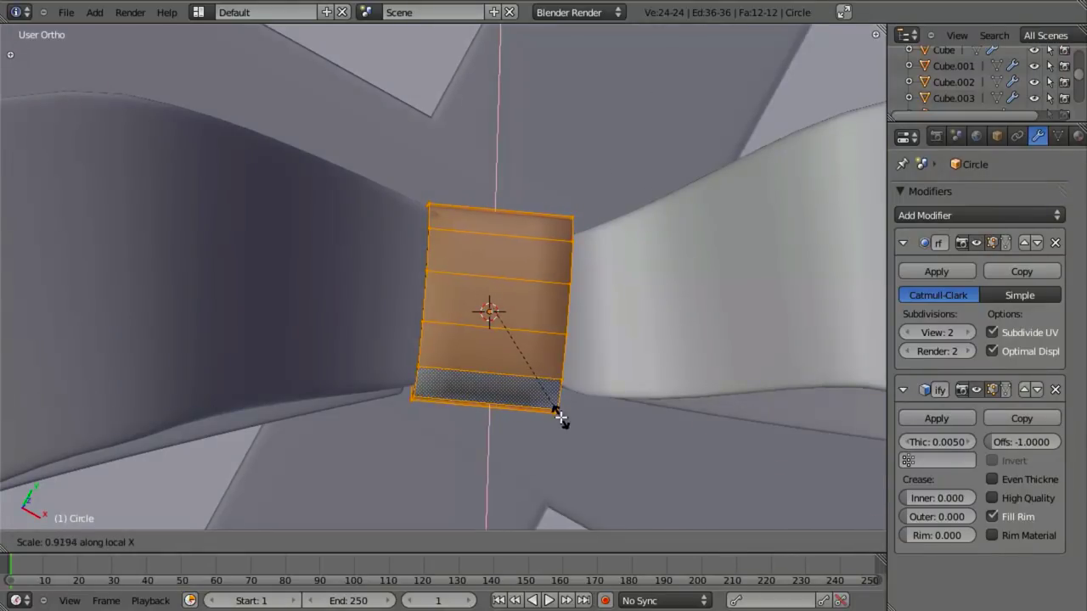
pyautogui.click(574, 416)
pyautogui.press('KP_7')
pyautogui.scroll(-3, 575, 415)
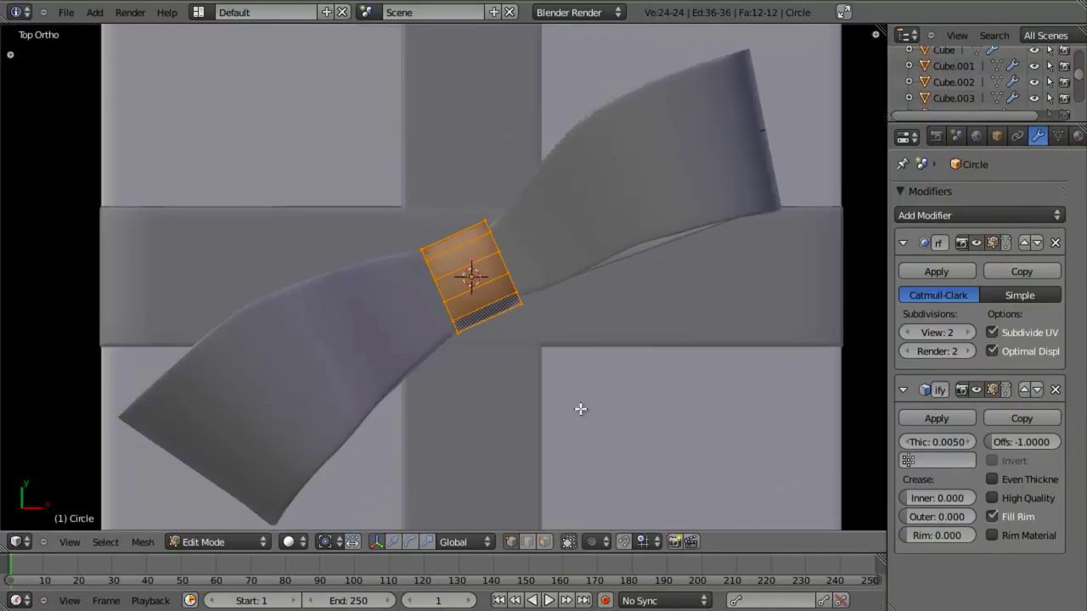
pyautogui.press('s')
pyautogui.press('x')
pyautogui.press('x')
pyautogui.click(580, 408)
pyautogui.scroll(3, 558, 405)
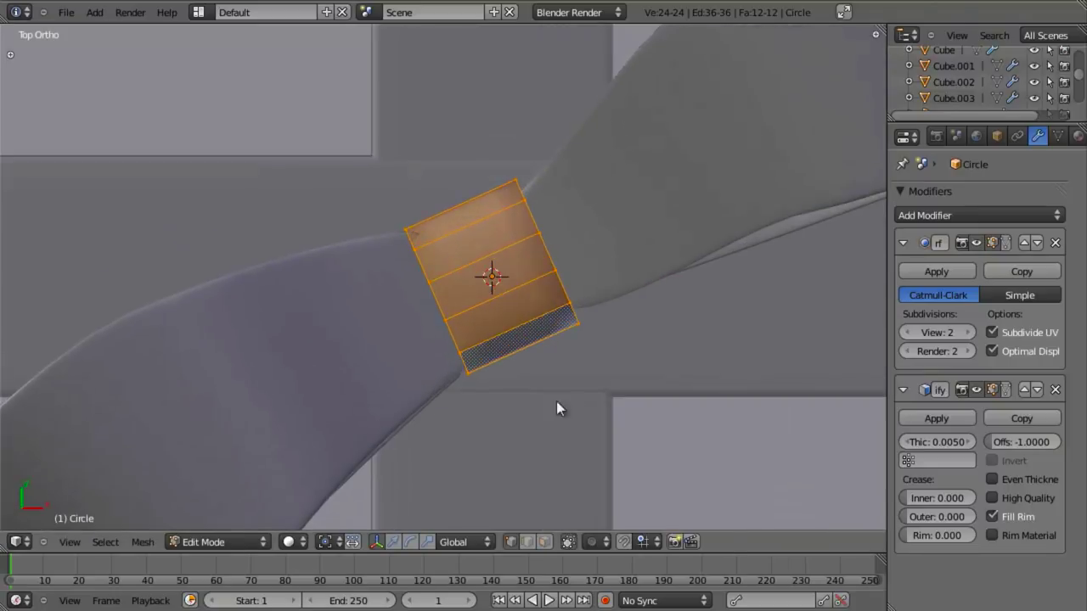
pyautogui.scroll(-3, 484, 395)
# Add two evenly spaced loop cuts around the knot tube, leaving them centred
pyautogui.press('Tab')
pyautogui.scroll(-1, 481, 391)
pyautogui.moveTo(482, 390); pyautogui.dragTo(489, 330, button='middle')
pyautogui.scroll(5, 440, 203)
pyautogui.press('Tab')
pyautogui.press('KP_7')
pyautogui.press('a')
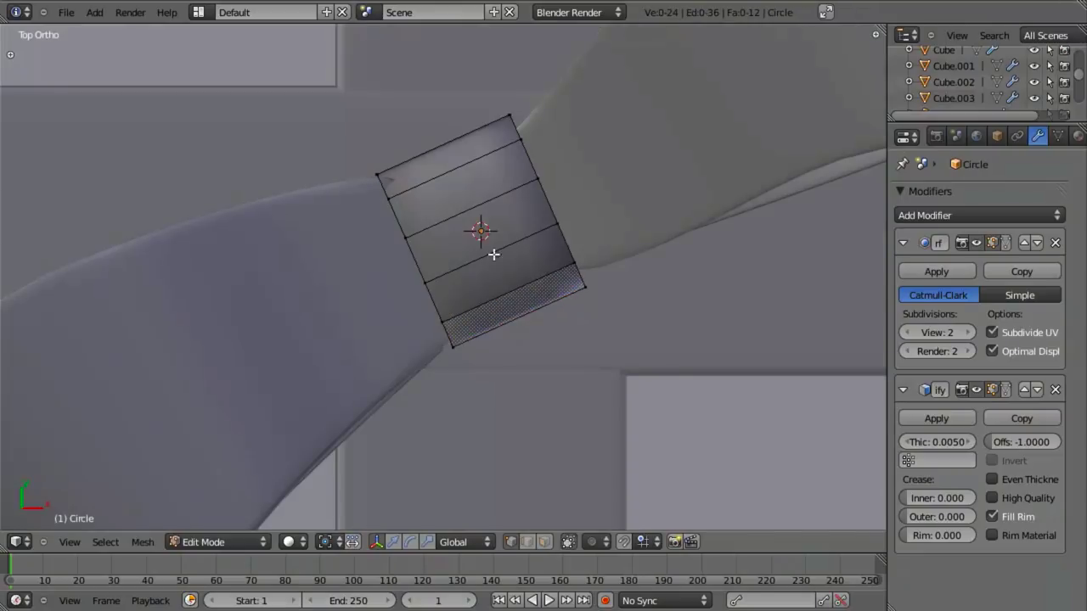
pyautogui.click(497, 256)
pyautogui.rightClick(498, 254)
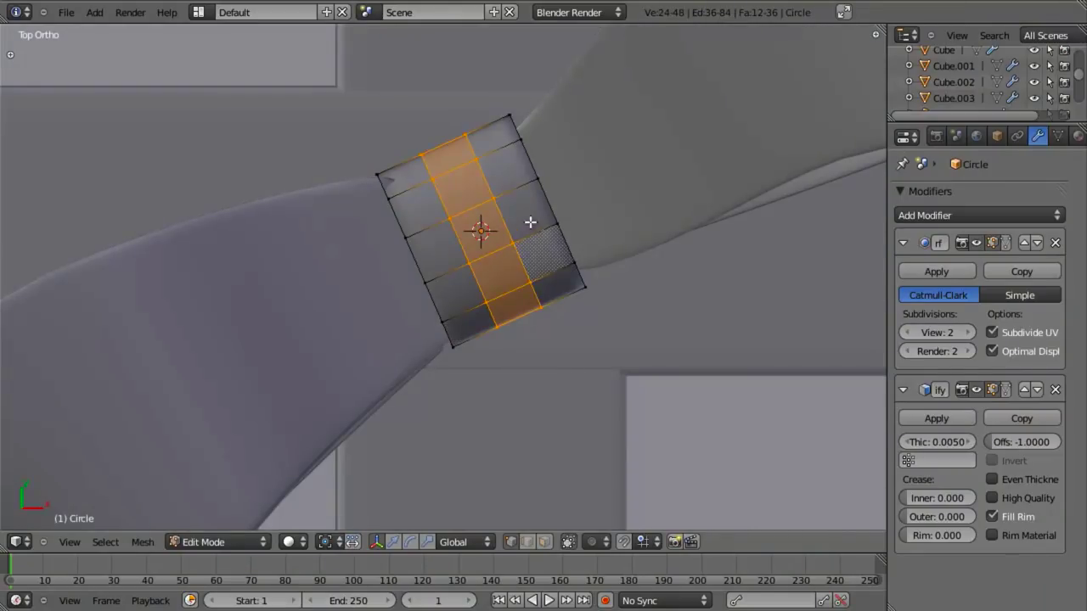
# Spread the two new edge loops along local Z by about 1.6, fatten them by about 0.013, and finish editing the knot
pyautogui.press('s')
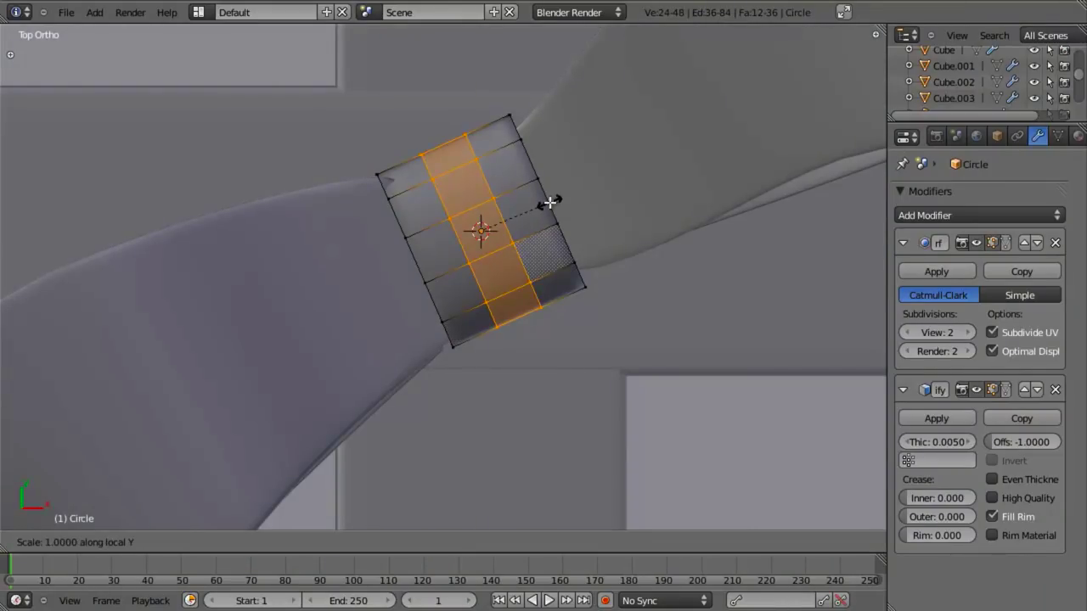
pyautogui.press('z')
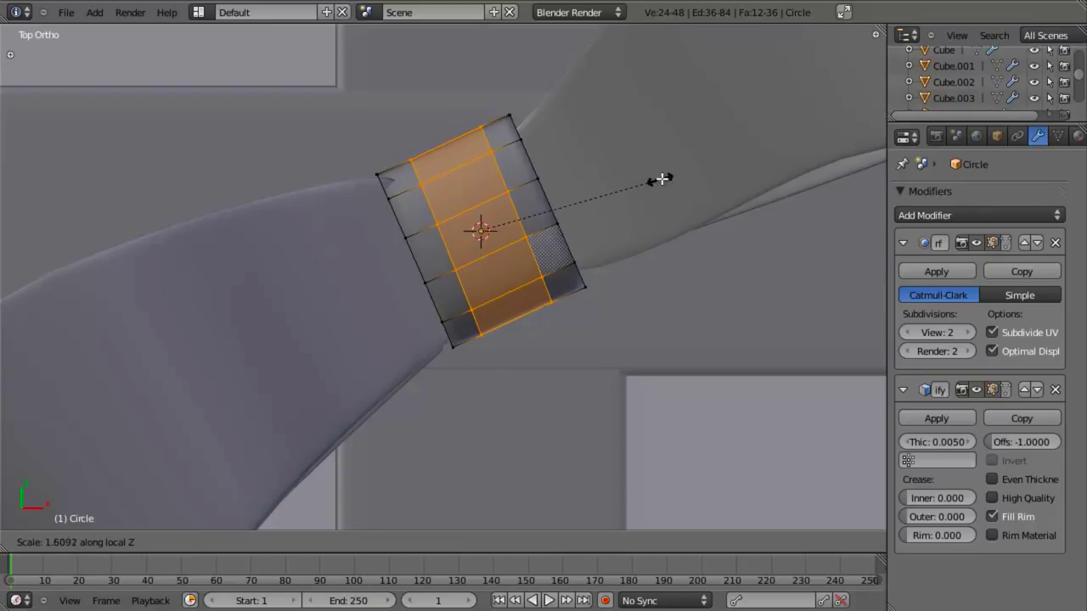
pyautogui.click(671, 183)
pyautogui.scroll(2, 670, 182)
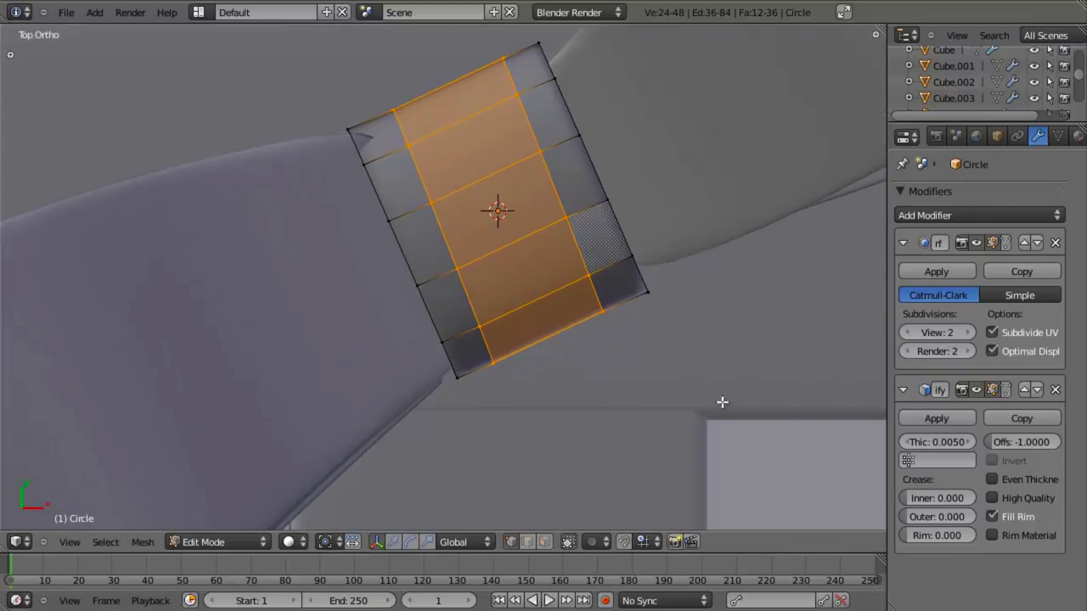
pyautogui.hotkey('alt', 's')
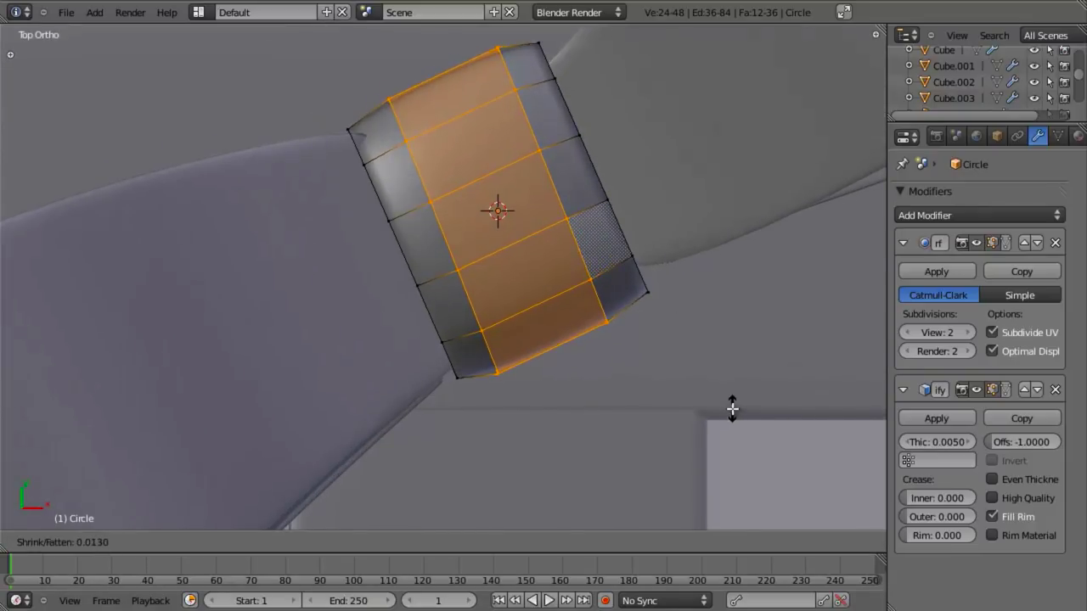
pyautogui.click(733, 410)
pyautogui.press('Tab')
pyautogui.scroll(-6, 468, 388)
pyautogui.press('a')
pyautogui.scroll(3, 467, 390)
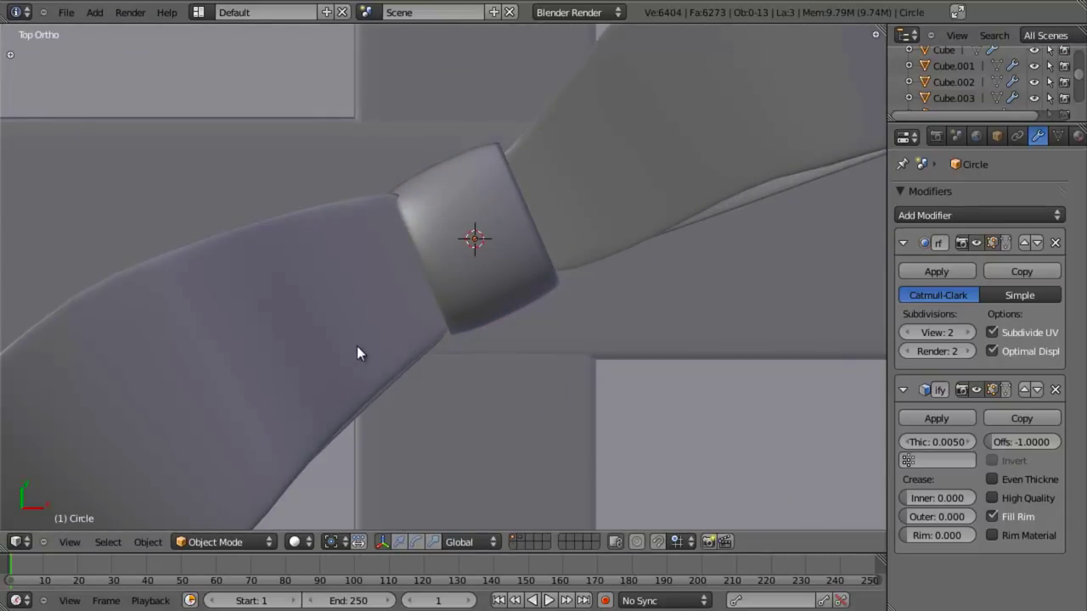
# In front view, lower the outer end point of the original loop's guide curve and pull it inward toward the knot
pyautogui.rightClick(409, 361)
pyautogui.scroll(-5, 409, 361)
pyautogui.moveTo(522, 293); pyautogui.dragTo(419, 145, button='middle')
pyautogui.scroll(4, 483, 212)
pyautogui.moveTo(514, 189)
pyautogui.mouseDown(button='middle')
pyautogui.moveTo(514, 227)
pyautogui.moveTo(784, 303)
pyautogui.mouseUp(button='middle')
pyautogui.press('KP_1')
pyautogui.press('z')
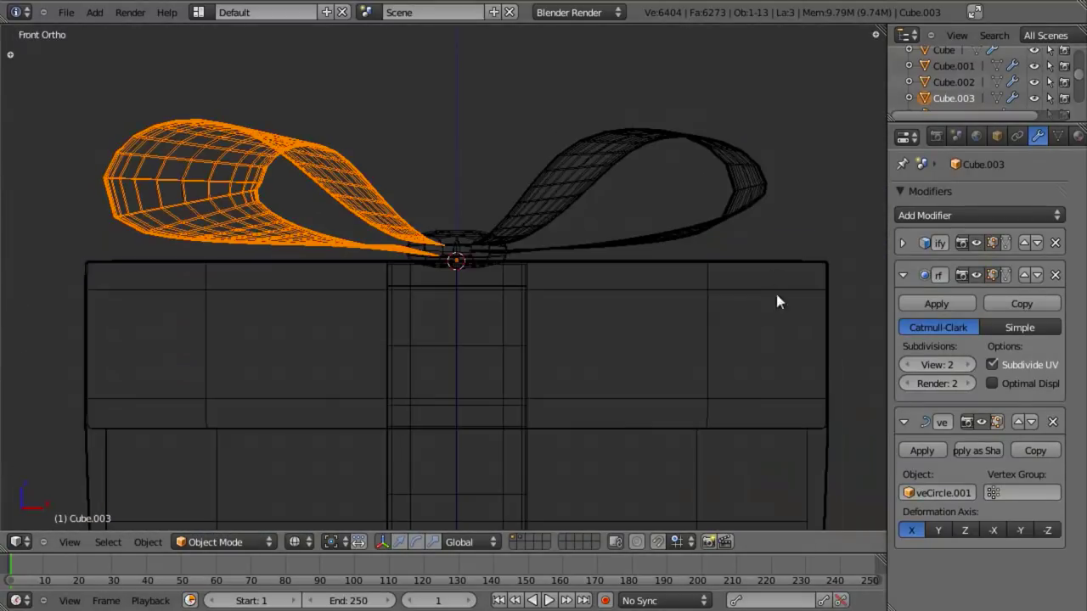
pyautogui.rightClick(750, 213)
pyautogui.press('Tab')
pyautogui.rightClick(754, 194)
pyautogui.press('g')
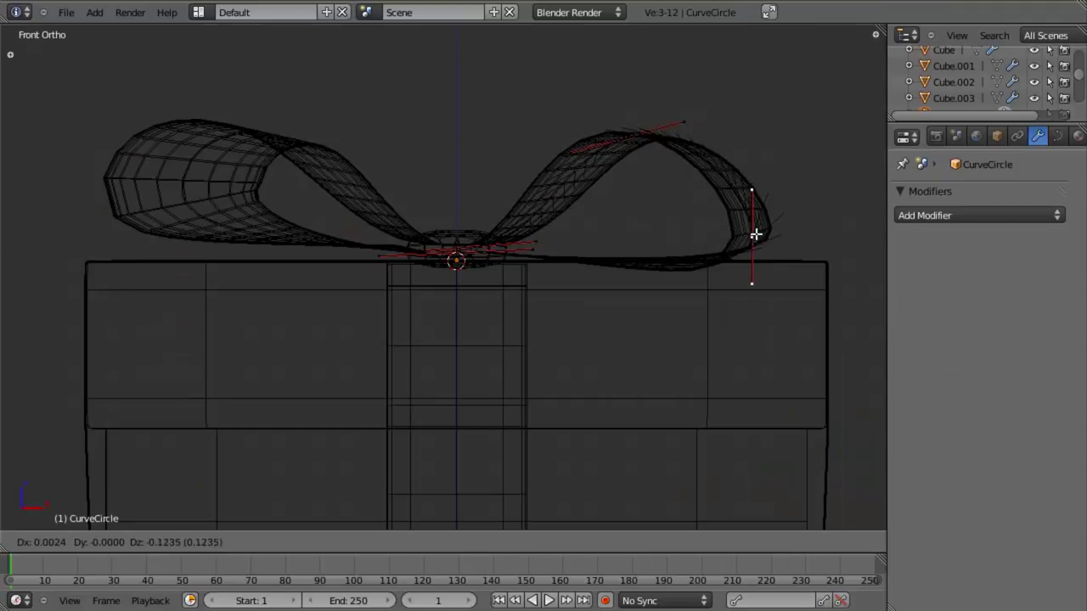
pyautogui.click(758, 253)
pyautogui.press('z')
pyautogui.press('g')
pyautogui.click(711, 218)
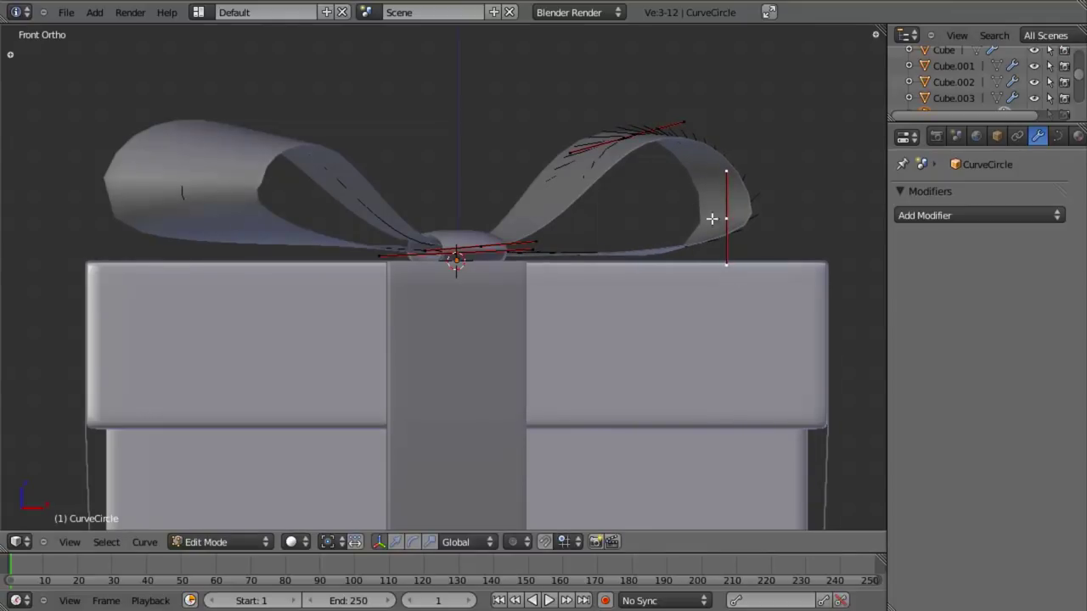
# Move the upper point of the original guide curve slightly down to flatten the loop, and finish editing the curve
pyautogui.rightClick(641, 135)
pyautogui.press('g')
pyautogui.press('Tab')
pyautogui.press('z')
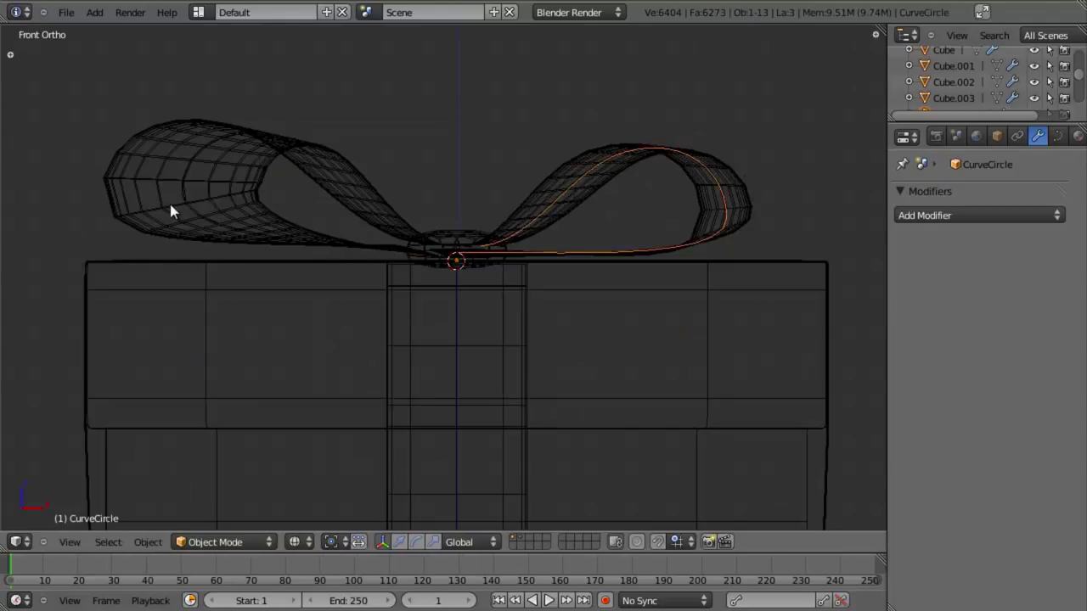
# Lower the outer end point of the copied loop's guide curve and shift it slightly toward the knot
pyautogui.rightClick(193, 201)
pyautogui.rightClick(189, 208)
pyautogui.press('Tab')
pyautogui.press('z')
pyautogui.press('g')
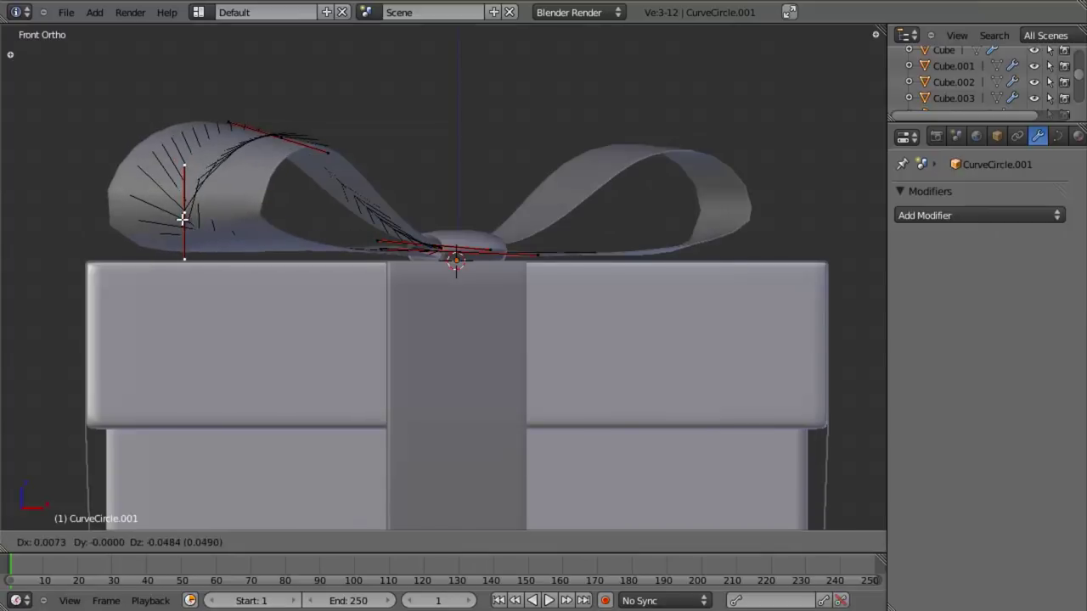
pyautogui.click(201, 235)
# Adjust the tilt of the copied guide curve's outer end point and check the bow from above
pyautogui.moveTo(501, 212); pyautogui.dragTo(386, 256, button='middle')
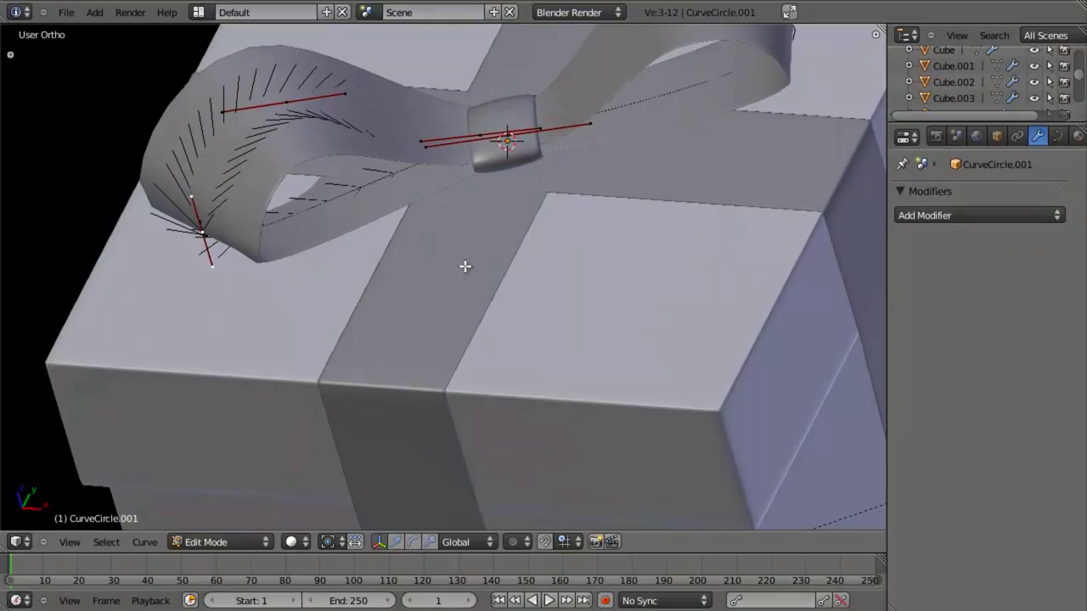
pyautogui.hotkey('ctrl', 't')
pyautogui.click(413, 330)
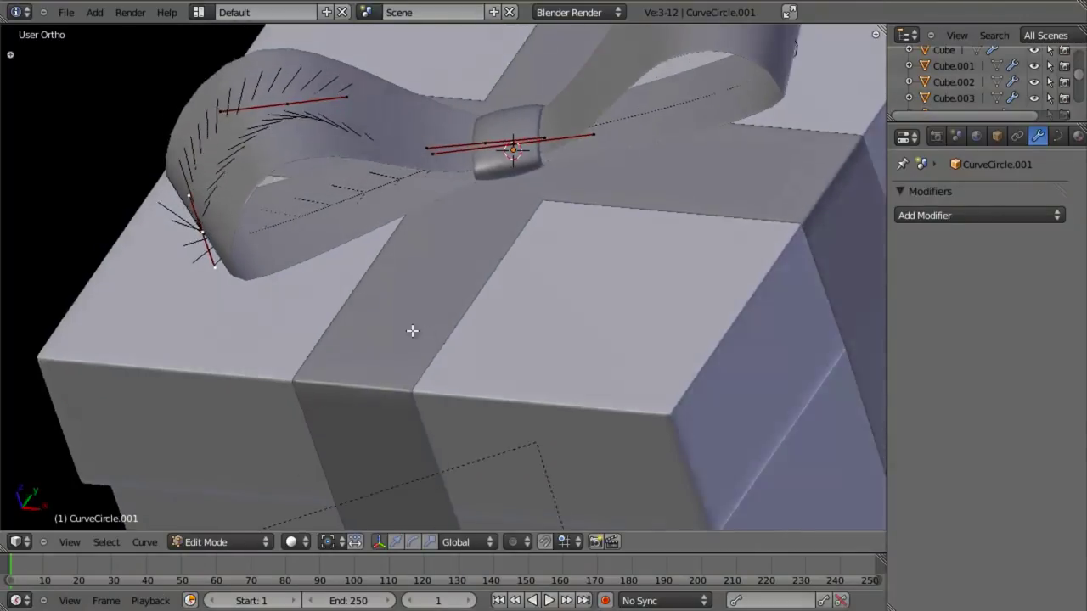
pyautogui.moveTo(412, 330); pyautogui.dragTo(461, 328, button='middle')
pyautogui.press('Tab')
pyautogui.scroll(-5, 424, 349)
pyautogui.scroll(3, 424, 349)
# Adjust the radius of the outer end point and upper point on the copied guide curve, and finish editing it
pyautogui.press('Tab')
pyautogui.hotkey('alt', 's')
pyautogui.click(437, 297)
pyautogui.rightClick(338, 227)
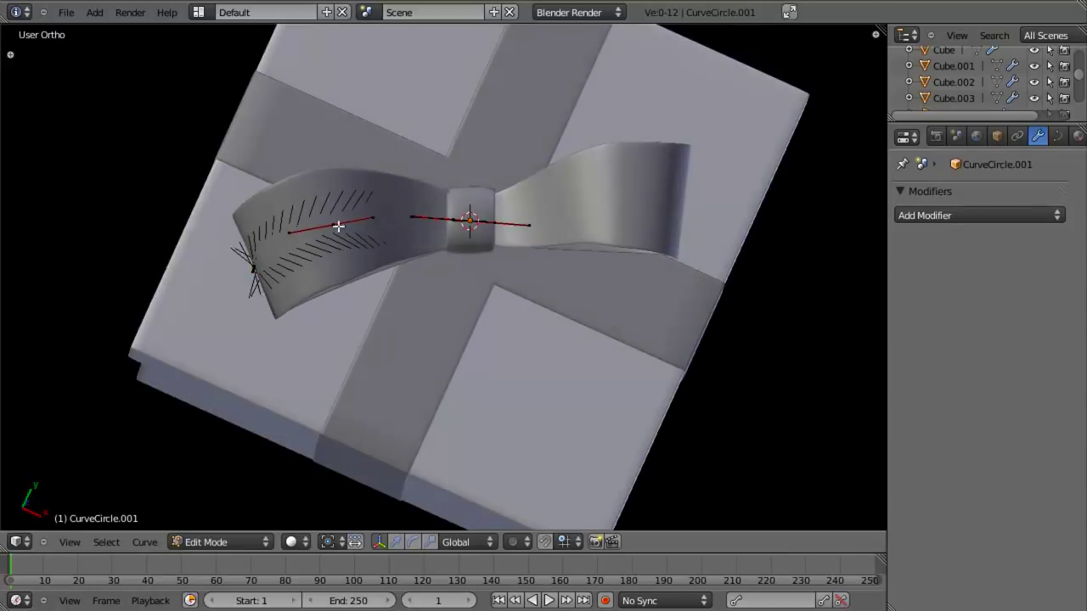
pyautogui.hotkey('alt', 's')
pyautogui.click(410, 332)
pyautogui.press('Tab')
pyautogui.scroll(-5, 475, 323)
pyautogui.moveTo(501, 299); pyautogui.dragTo(505, 313, button='middle')
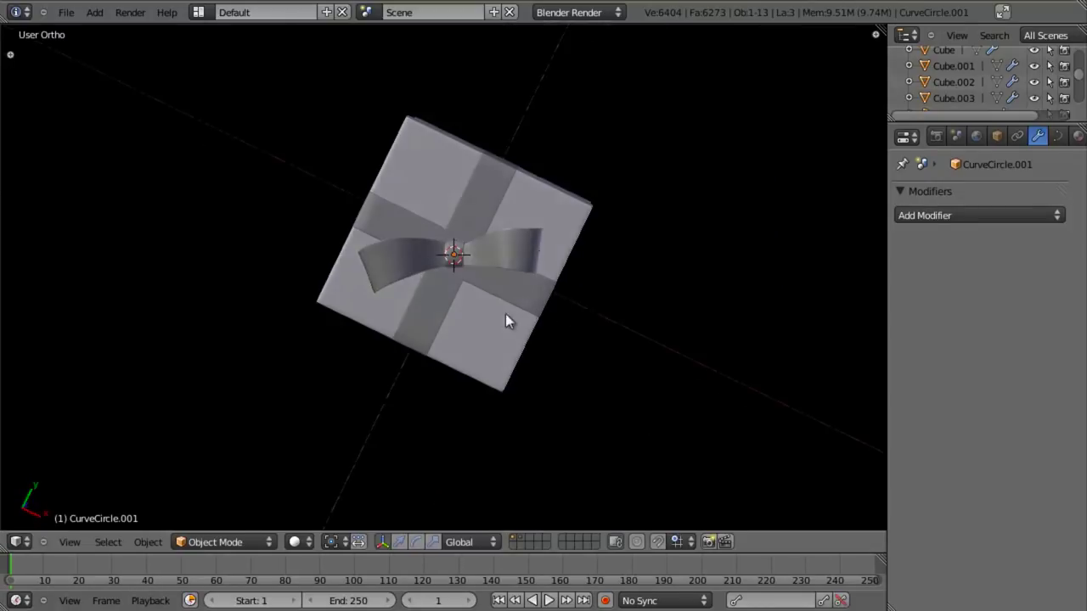
# Reduce the radius of the outer end point on the original guide curve to narrow that loop's end, and finish editing
pyautogui.scroll(2, 527, 308)
pyautogui.scroll(2, 587, 289)
pyautogui.press('z')
pyautogui.rightClick(623, 223)
pyautogui.press('Tab')
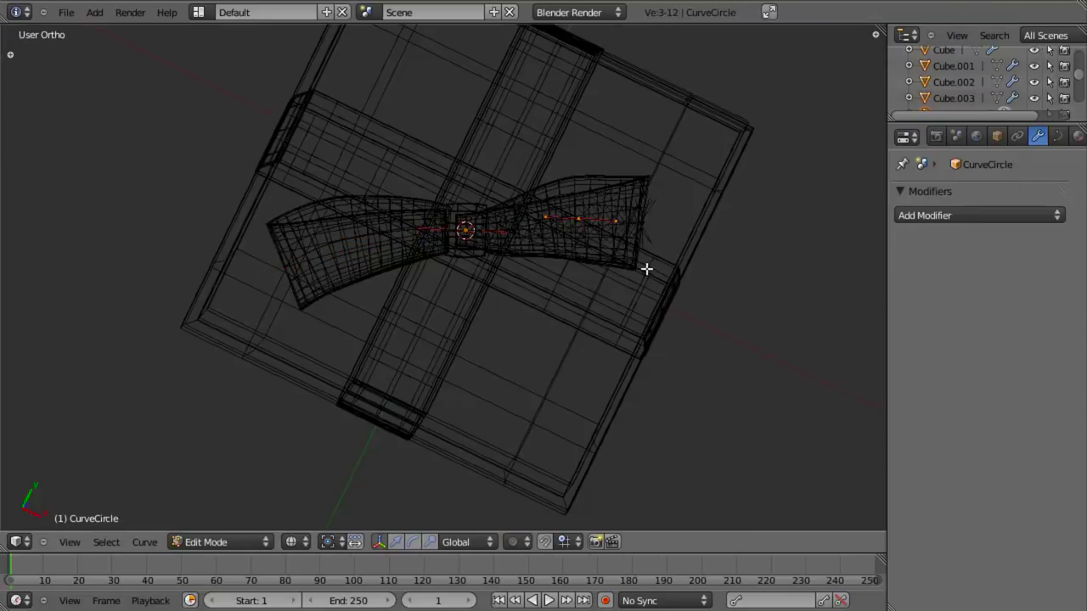
pyautogui.press('z')
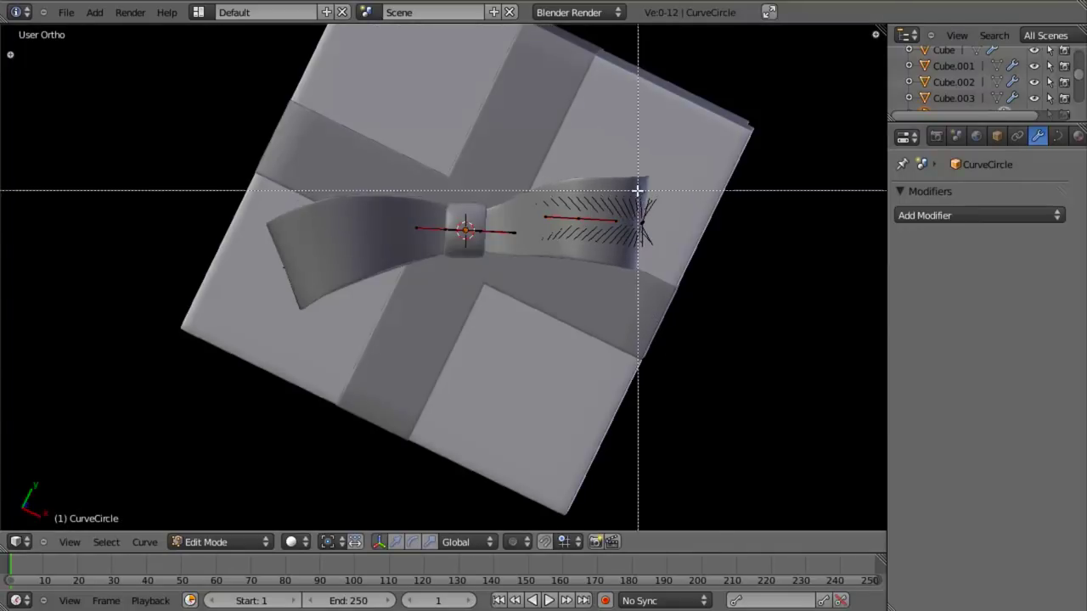
pyautogui.moveTo(637, 191); pyautogui.dragTo(671, 254)
pyautogui.hotkey('alt', 's')
pyautogui.click(694, 287)
pyautogui.press('Tab')
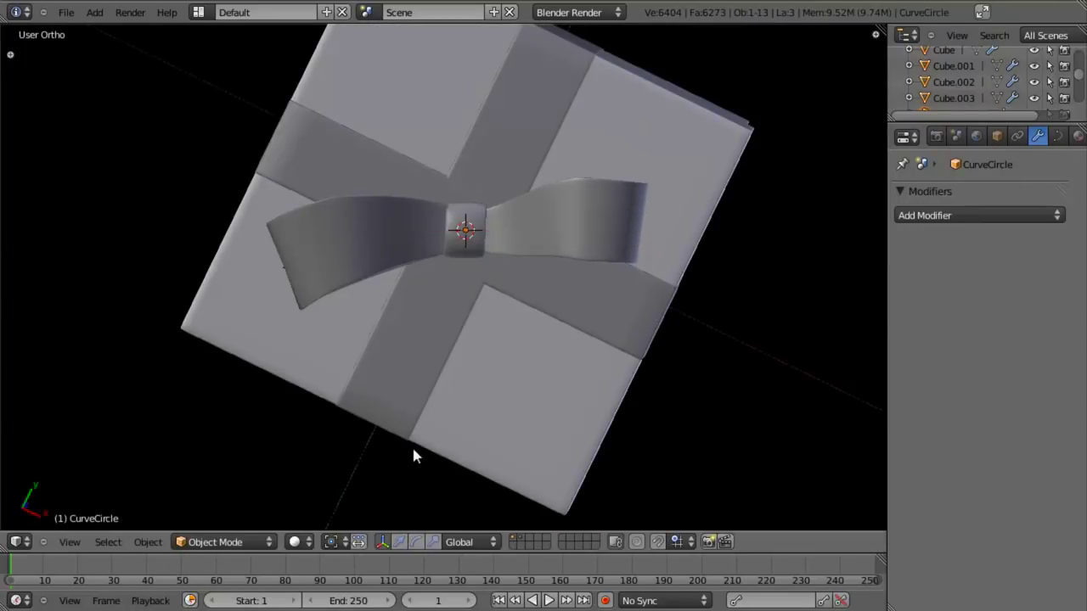
pyautogui.moveTo(414, 456); pyautogui.dragTo(427, 254, button='middle')
pyautogui.scroll(4, 449, 327)
pyautogui.scroll(-7, 426, 344)
pyautogui.scroll(5, 428, 254)
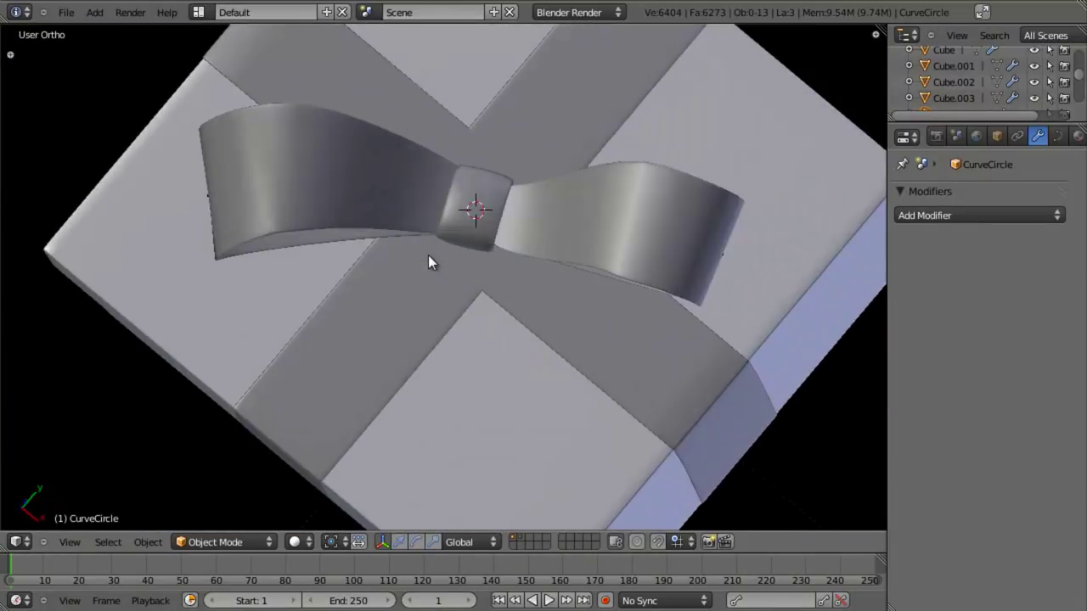
pyautogui.press('KP_7')
pyautogui.rightClick(452, 230)
pyautogui.press('z')
pyautogui.keyDown('shift'); pyautogui.rightClick(530, 187); pyautogui.keyUp('shift')
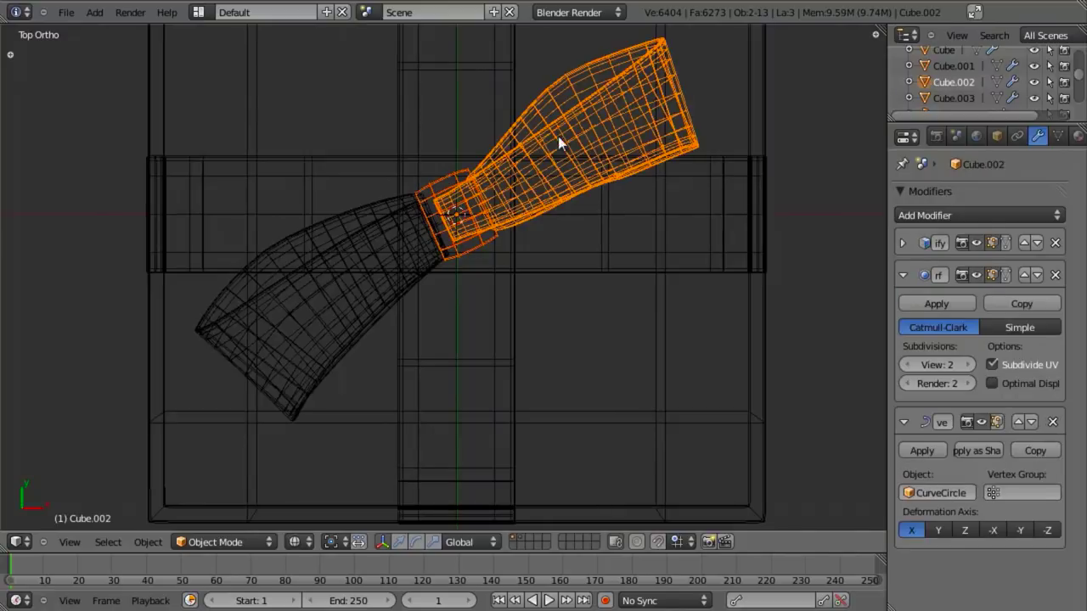
pyautogui.keyDown('shift'); pyautogui.rightClick(327, 274); pyautogui.keyUp('shift')
pyautogui.keyDown('shift'); pyautogui.rightClick(326, 302); pyautogui.keyUp('shift')
pyautogui.press('a')
pyautogui.rightClick(313, 301)
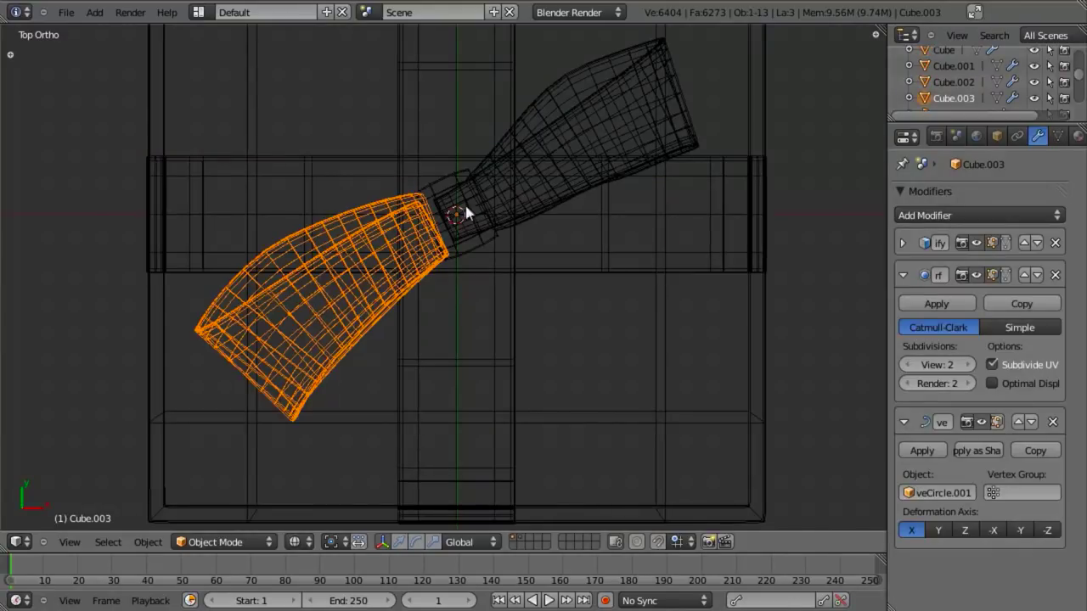
pyautogui.press('a')
pyautogui.rightClick(475, 237)
pyautogui.press('z')
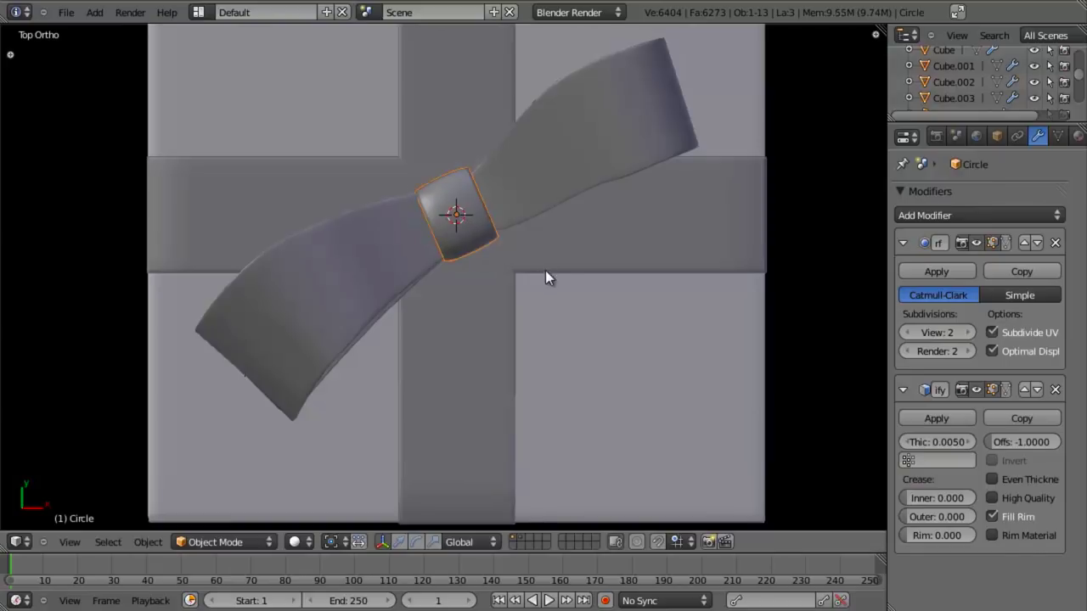
# Add a crosswise edge loop midway between the knot and box edge on the horizontal ribbon strip, and scale it slightly narrower
pyautogui.rightClick(550, 268)
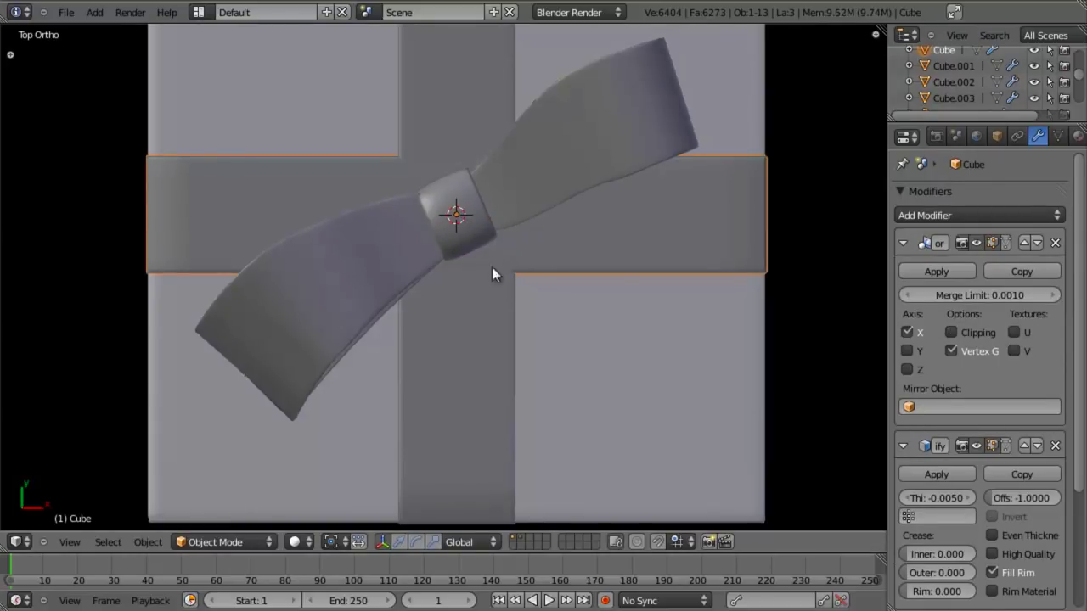
pyautogui.moveTo(492, 269); pyautogui.dragTo(622, 380, button='middle')
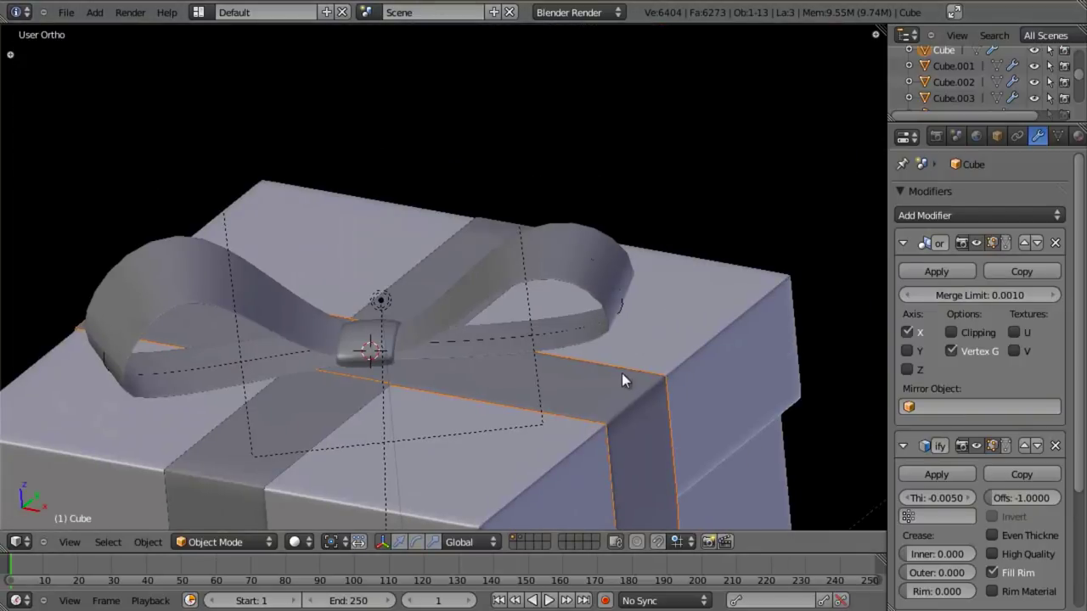
pyautogui.press('KP_7')
pyautogui.press('Tab')
pyautogui.press('KP_Decimal')
pyautogui.press('a')
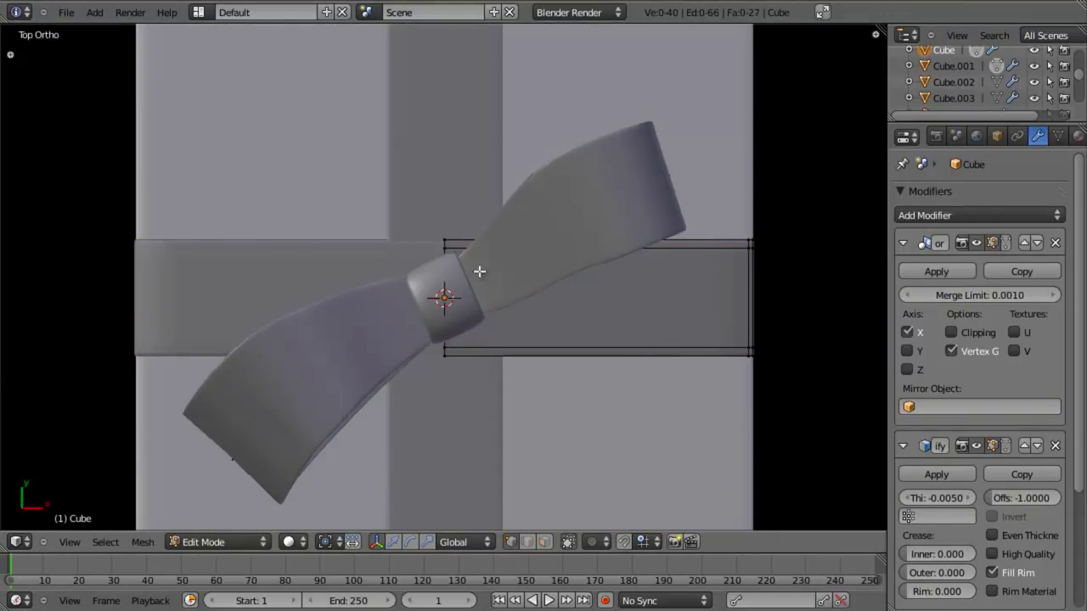
pyautogui.moveTo(395, 174); pyautogui.dragTo(693, 376)
pyautogui.click(667, 346)
pyautogui.click(650, 347)
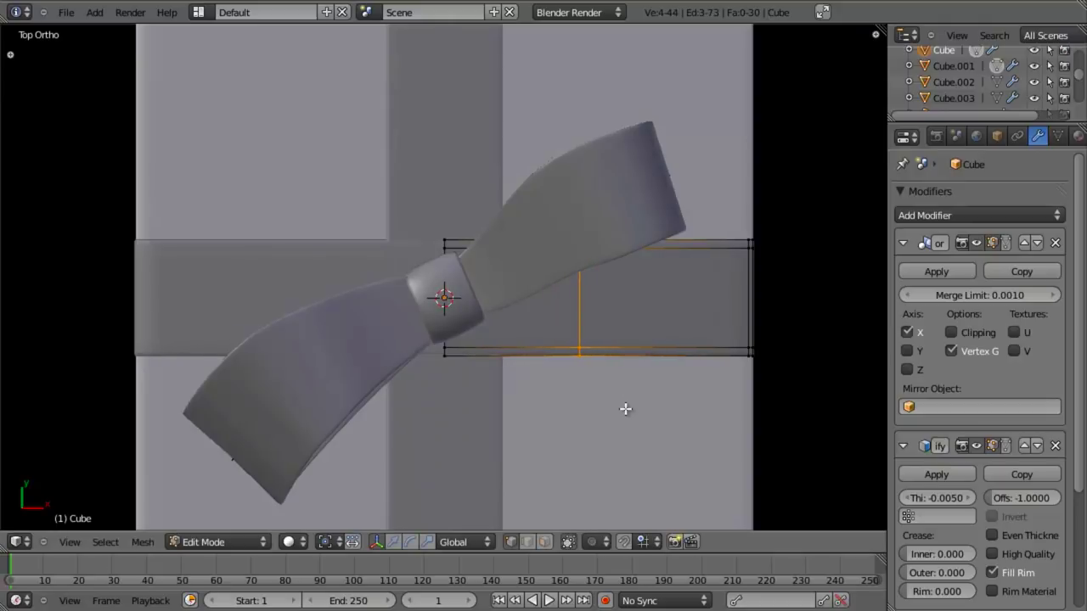
pyautogui.press('s')
pyautogui.click(625, 394)
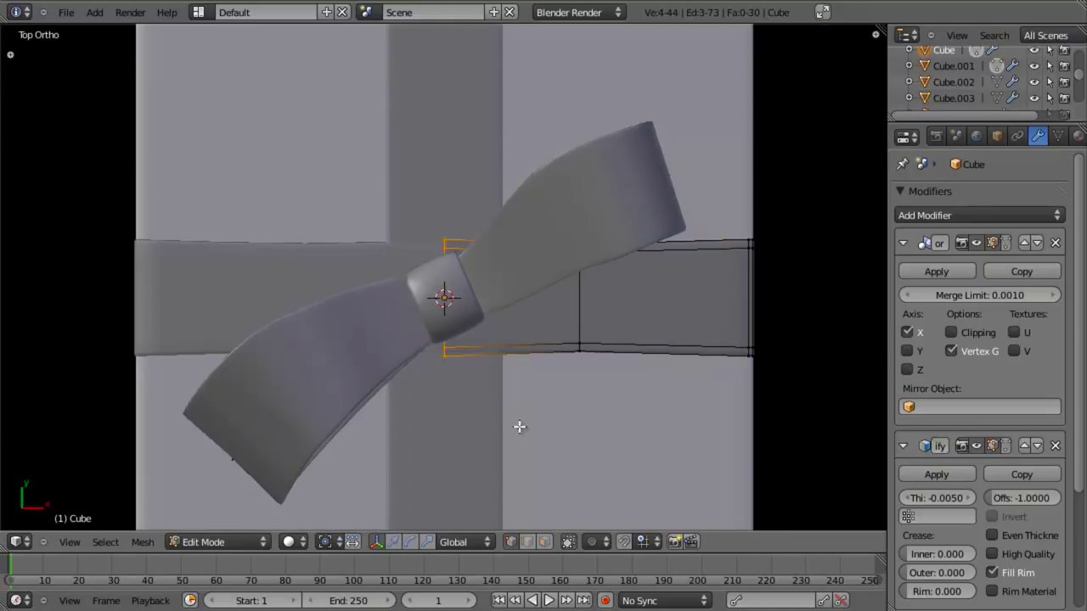
# Scale the horizontal strip's central edges narrower so the ribbon tapers toward the knot, and finish editing the mesh
pyautogui.press('s')
pyautogui.click(507, 375)
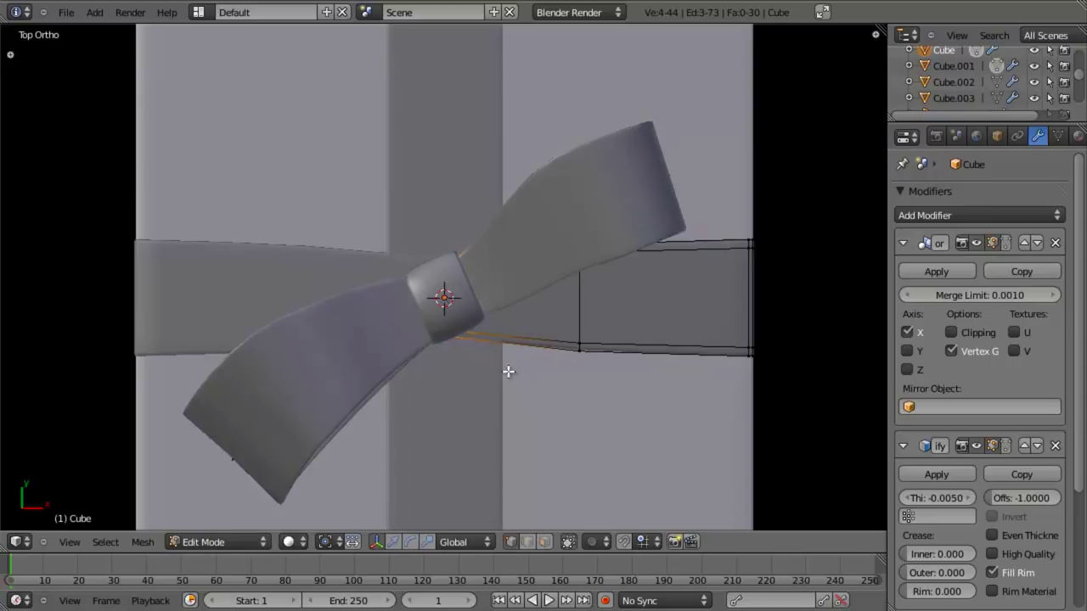
pyautogui.press('Tab')
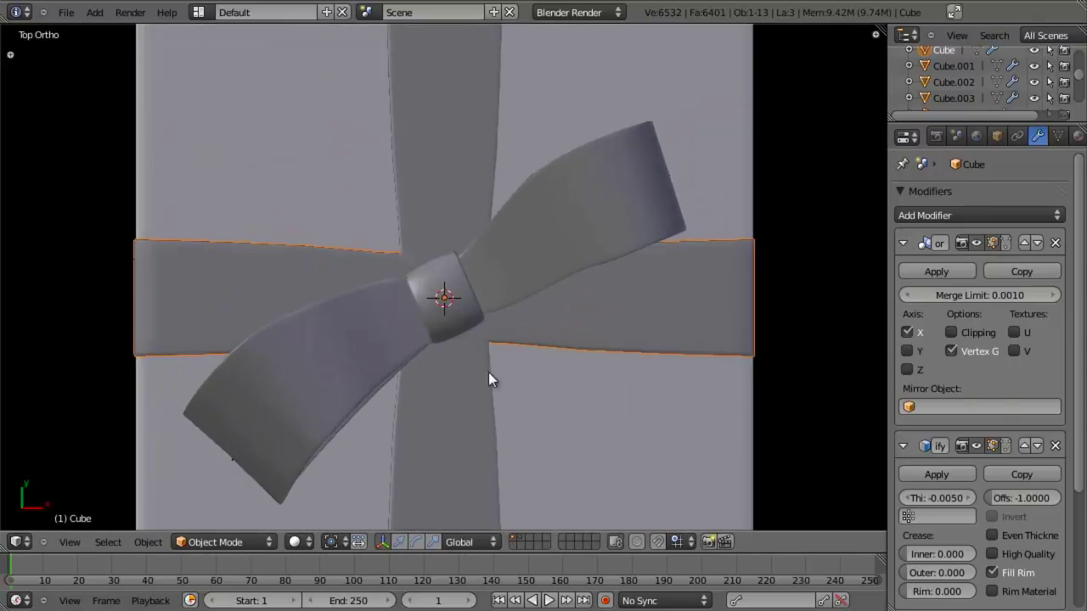
pyautogui.moveTo(488, 372); pyautogui.dragTo(433, 241, button='middle')
pyautogui.scroll(-5, 487, 337)
pyautogui.scroll(3, 427, 222)
pyautogui.press('KP_7')
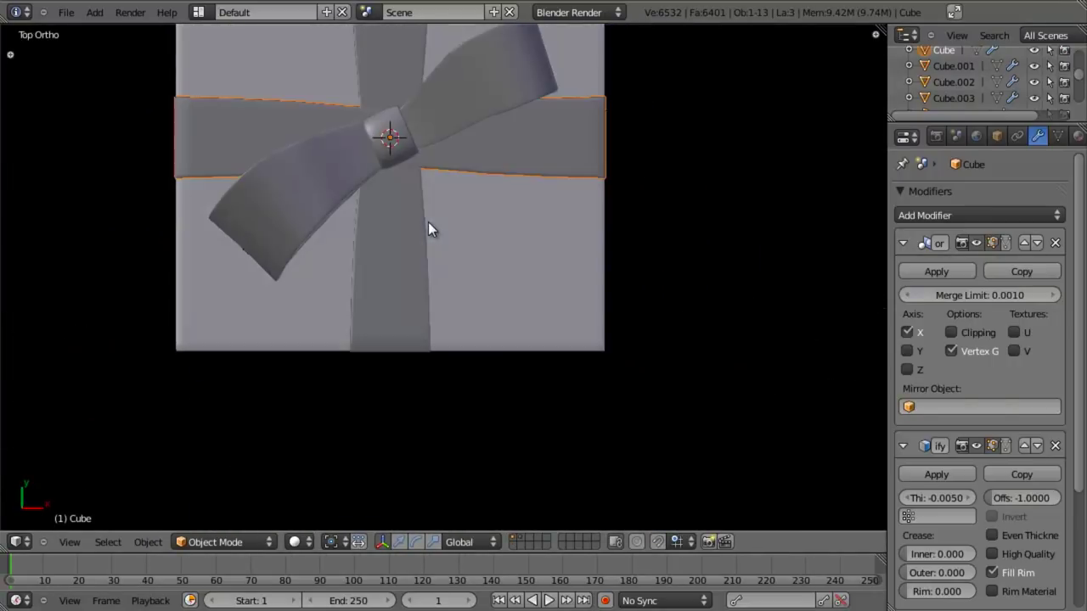
pyautogui.press('Tab')
pyautogui.scroll(2, 482, 325)
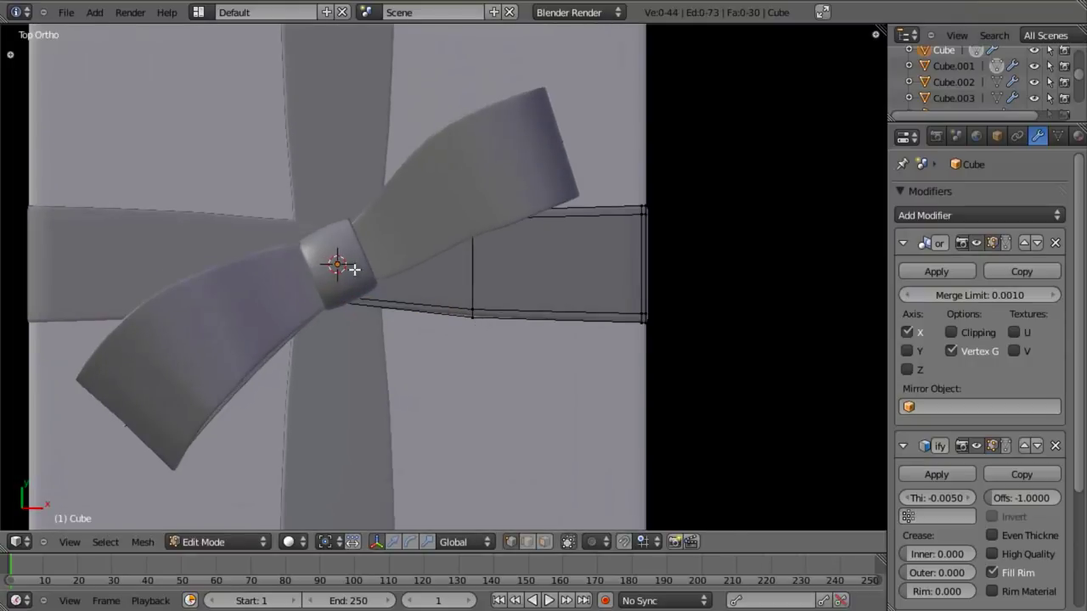
pyautogui.moveTo(354, 269); pyautogui.dragTo(483, 319, button='middle')
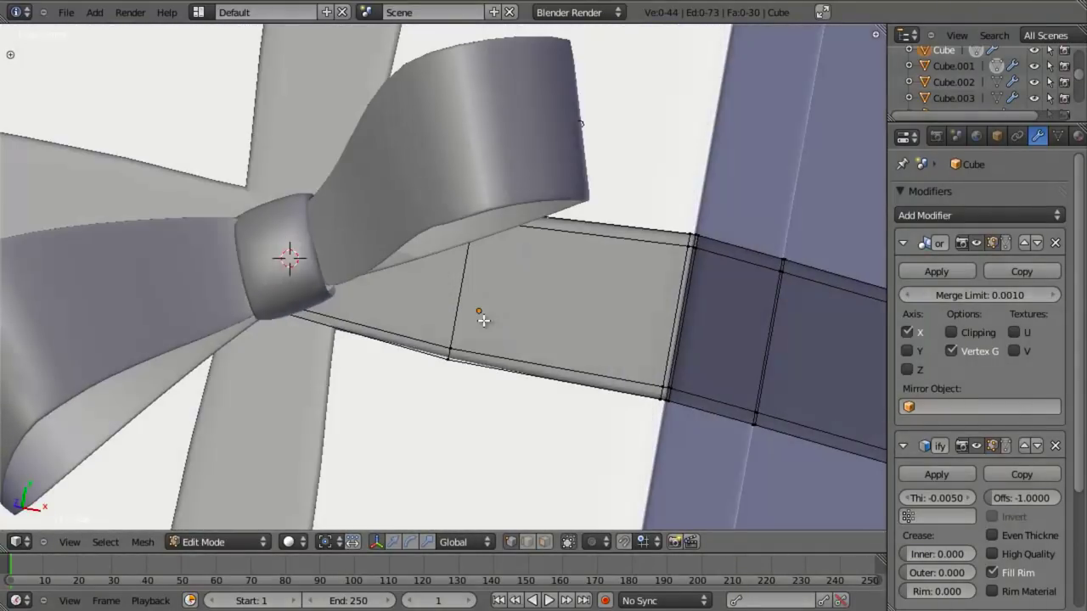
pyautogui.press('KP_7')
pyautogui.press('z')
pyautogui.press('b')
pyautogui.moveTo(283, 160); pyautogui.dragTo(389, 421)
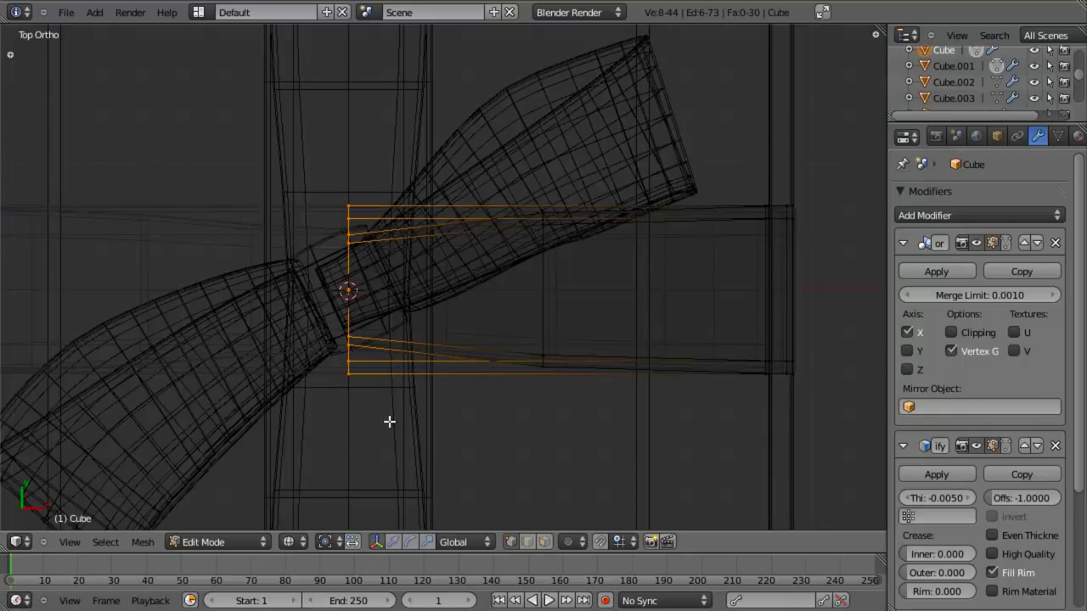
pyautogui.press('a')
pyautogui.press('z')
pyautogui.keyDown('alt'); pyautogui.rightClick(349, 287); pyautogui.keyUp('alt')
pyautogui.press('s')
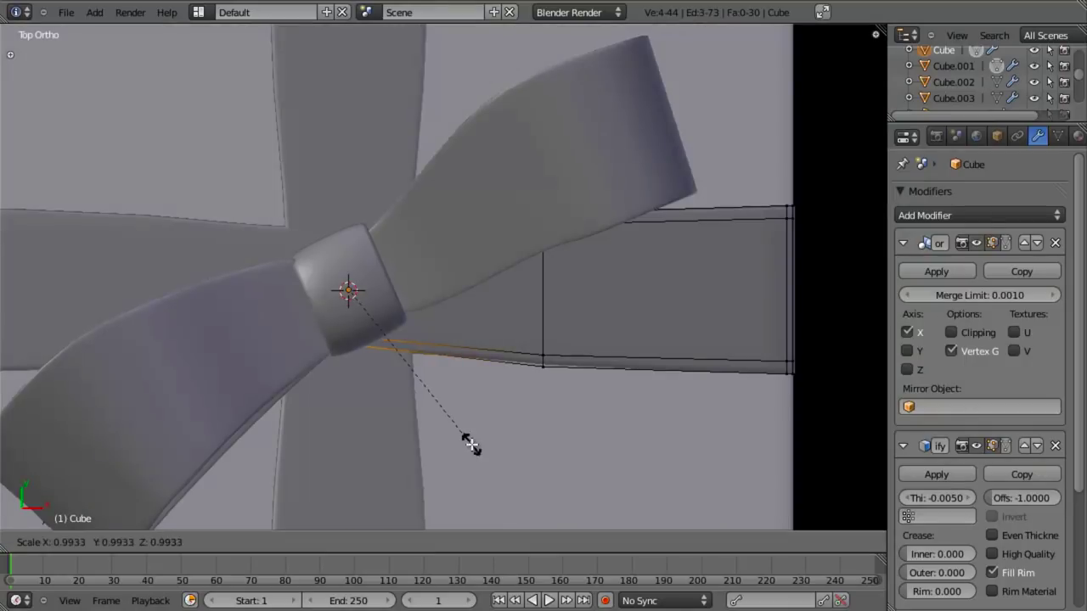
pyautogui.rightClick(468, 436)
# Add five evenly spaced edge loops running lengthwise along the horizontal ribbon strip
pyautogui.press('z')
pyautogui.scroll(1, 818, 292)
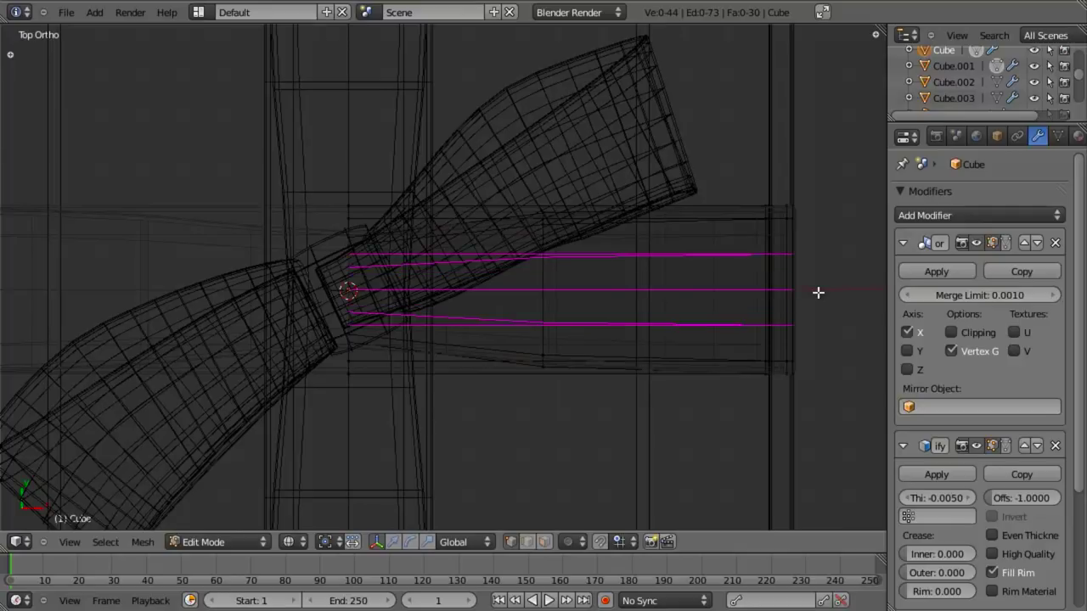
pyautogui.scroll(2, 817, 292)
pyautogui.click(817, 297)
pyautogui.press('z')
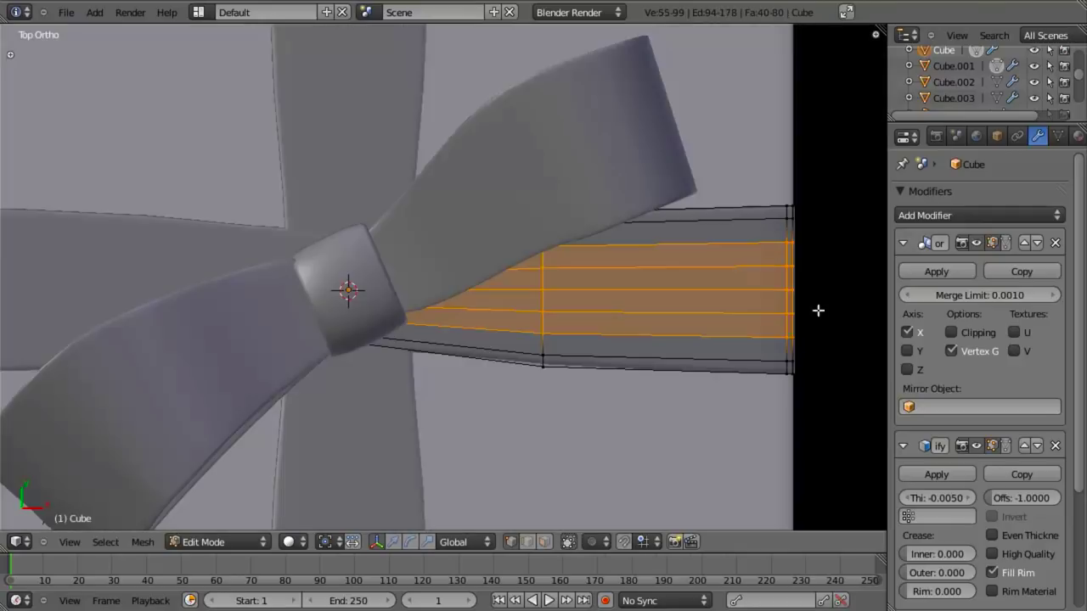
# Select three alternating lengthwise edges beside the knot and raise them about 0.03 along Z to form ribbon folds
pyautogui.moveTo(434, 354); pyautogui.dragTo(476, 309, button='middle')
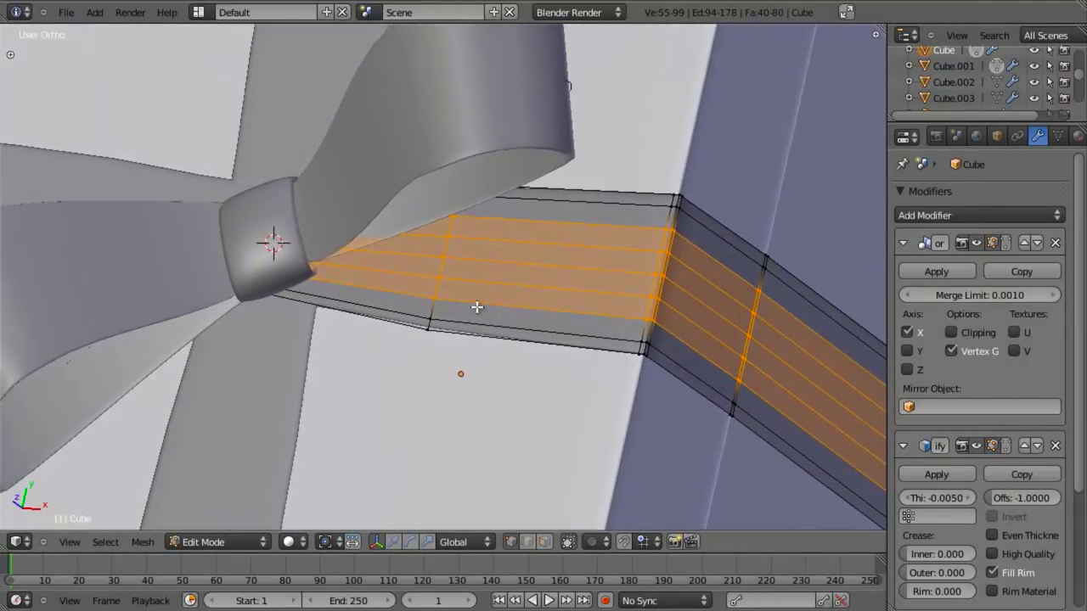
pyautogui.scroll(2, 367, 293)
pyautogui.press('a')
pyautogui.hotkey('ctrl', 'Tab')
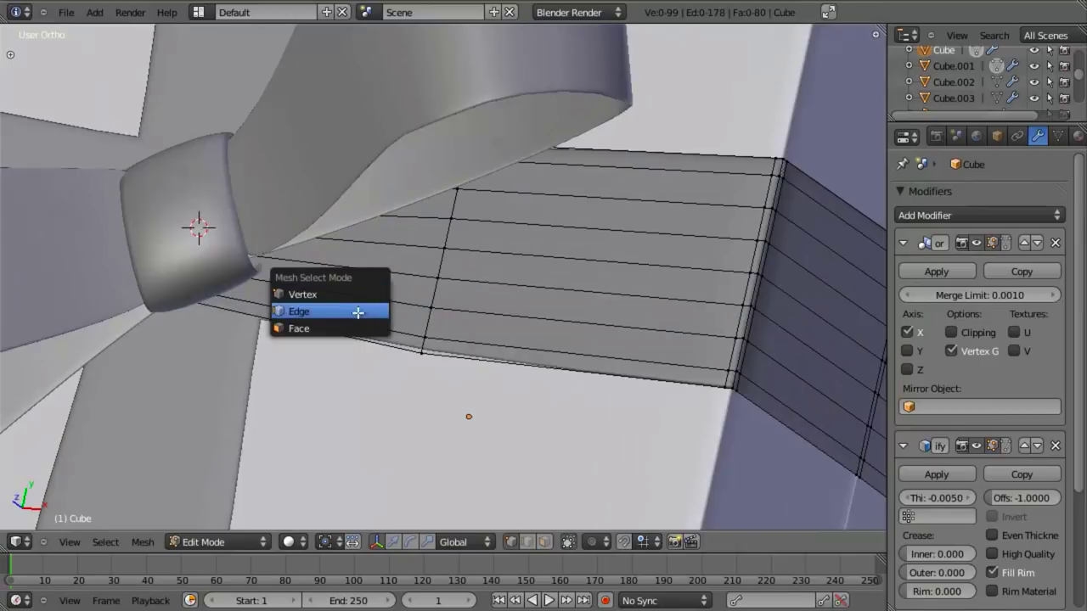
pyautogui.click(358, 312)
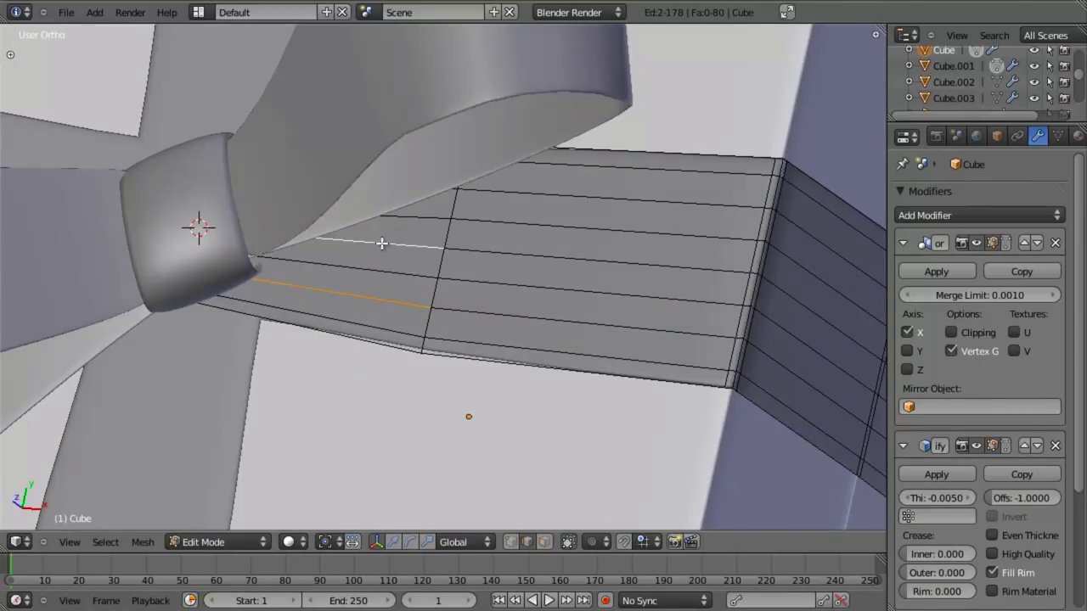
pyautogui.moveTo(469, 331); pyautogui.dragTo(382, 333, button='middle')
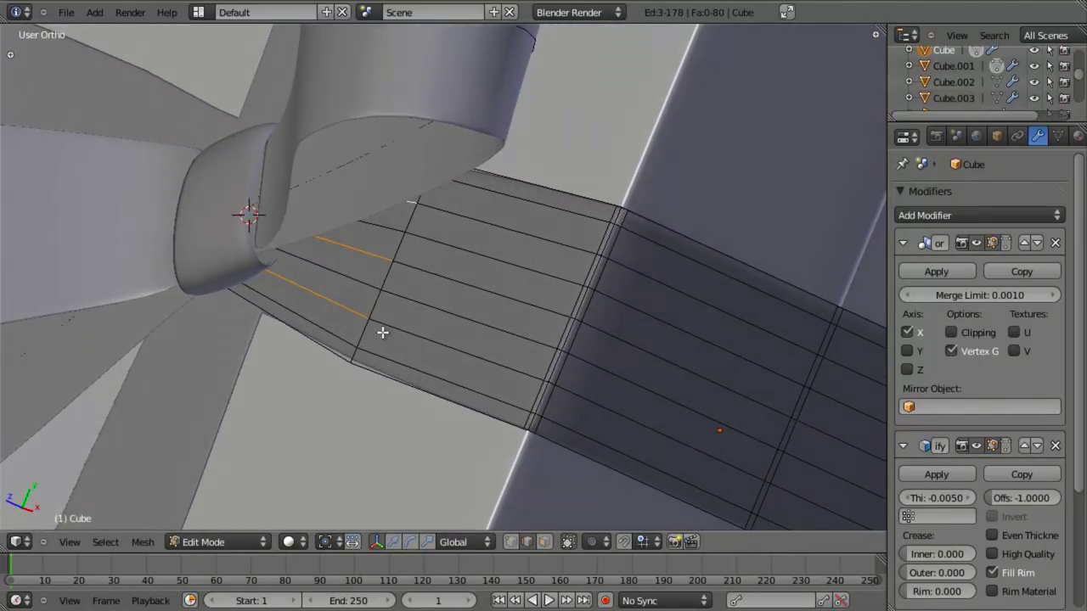
pyautogui.press('g')
pyautogui.press('z')
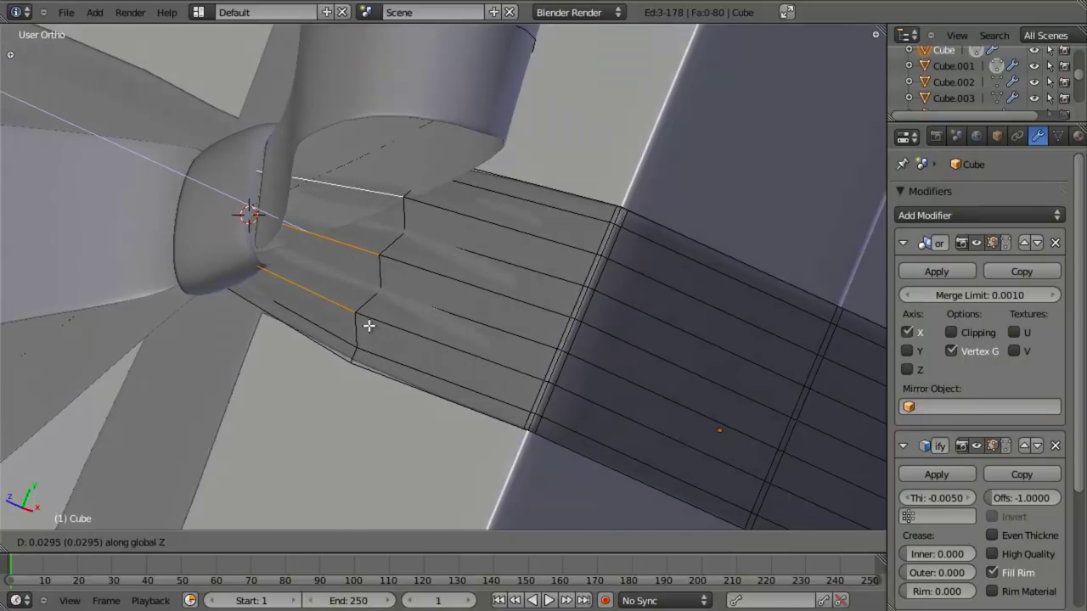
pyautogui.click(369, 325)
# Rotate the raised fold edges slightly in the front view, finish editing the strip, and check the folds from above
pyautogui.press('KP_1')
pyautogui.press('z')
pyautogui.press('r')
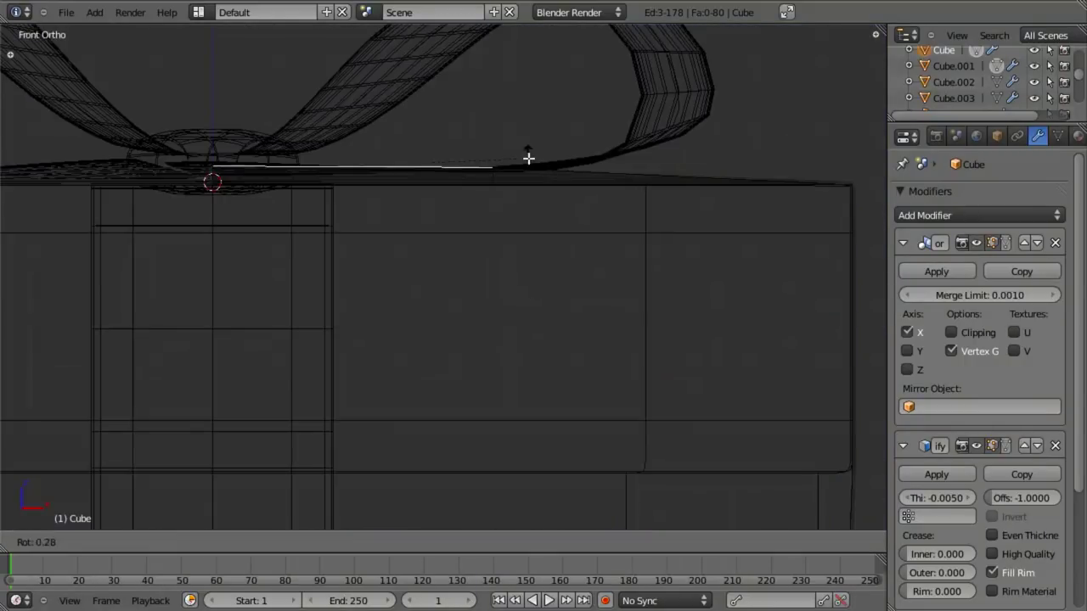
pyautogui.click(530, 167)
pyautogui.press('z')
pyautogui.moveTo(530, 168)
pyautogui.mouseDown(button='middle')
pyautogui.moveTo(442, 190)
pyautogui.moveTo(430, 267)
pyautogui.mouseUp(button='middle')
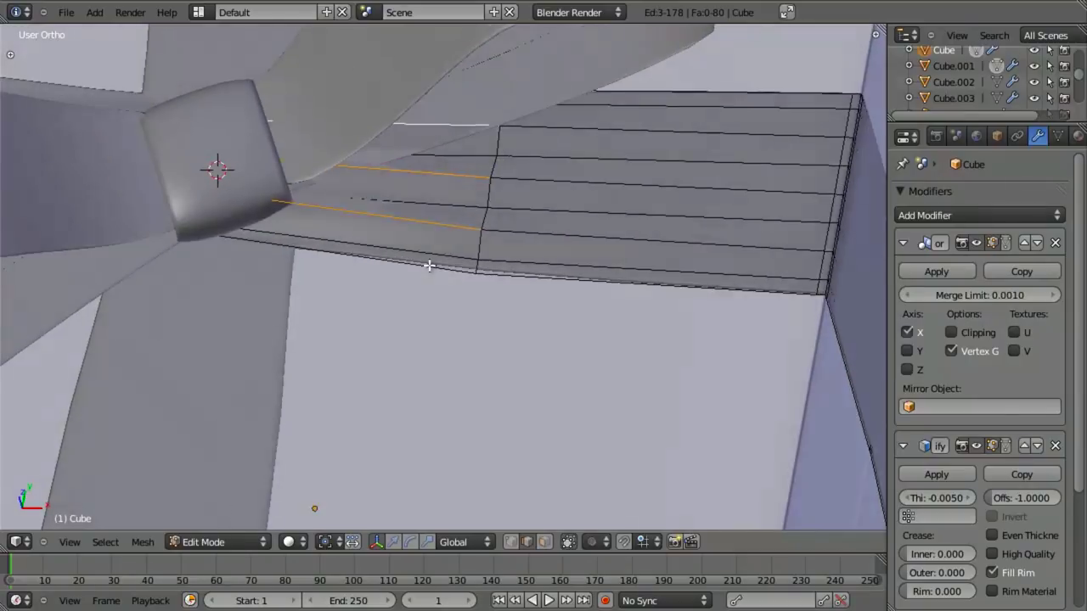
pyautogui.press('Tab')
pyautogui.scroll(-5, 458, 228)
pyautogui.moveTo(458, 225)
pyautogui.mouseDown(button='middle')
pyautogui.moveTo(459, 369)
pyautogui.moveTo(480, 388)
pyautogui.moveTo(474, 345)
pyautogui.mouseUp(button='middle')
pyautogui.scroll(-3, 481, 387)
pyautogui.scroll(4, 474, 345)
pyautogui.press('KP_7')
pyautogui.scroll(3, 467, 345)
pyautogui.keyDown('shift'); pyautogui.moveTo(370, 341); pyautogui.dragTo(410, 352, button='middle'); pyautogui.keyUp('shift')
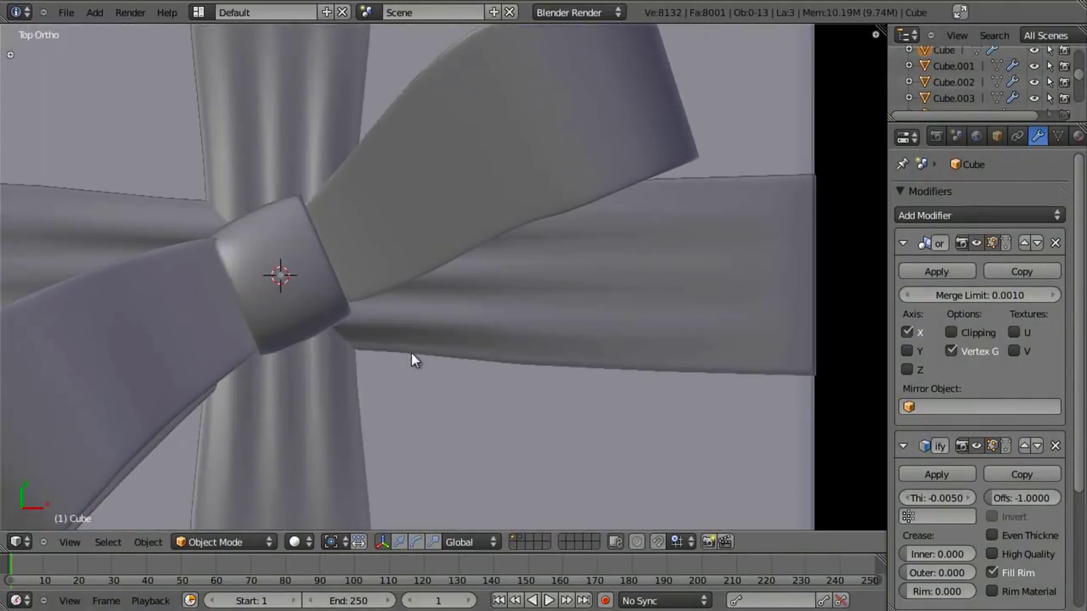
# Scale up the knot, both loops and their guide curves together until the bow extends just past the box edges
pyautogui.rightClick(338, 311)
pyautogui.keyDown('shift'); pyautogui.rightClick(392, 263); pyautogui.keyUp('shift')
pyautogui.press('z')
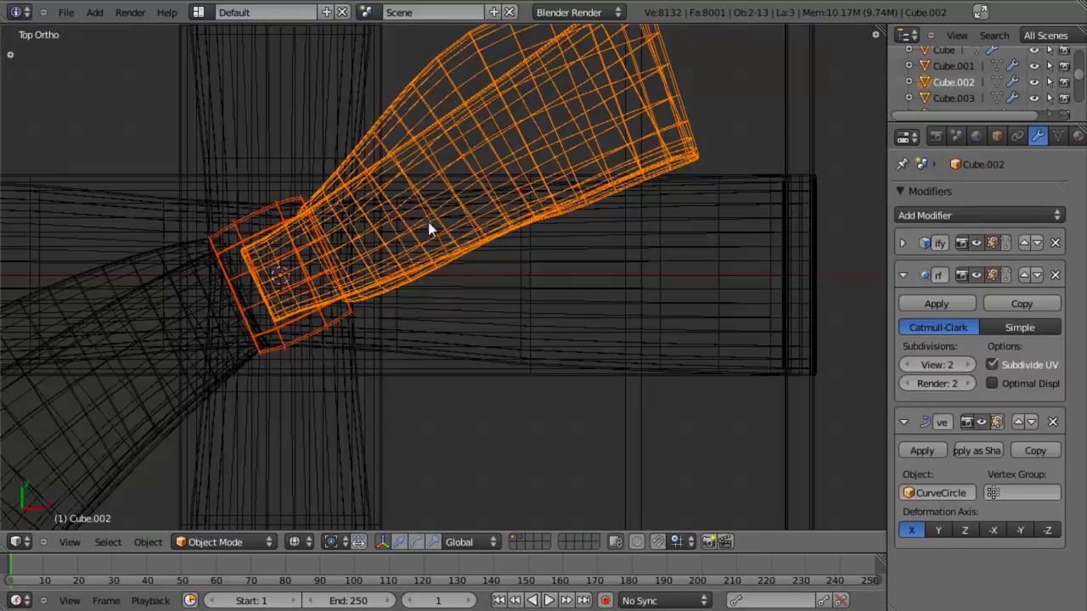
pyautogui.keyDown('shift'); pyautogui.rightClick(146, 381); pyautogui.keyUp('shift')
pyautogui.keyDown('shift'); pyautogui.rightClick(92, 402); pyautogui.keyUp('shift')
pyautogui.keyDown('shift'); pyautogui.rightClick(533, 119); pyautogui.keyUp('shift')
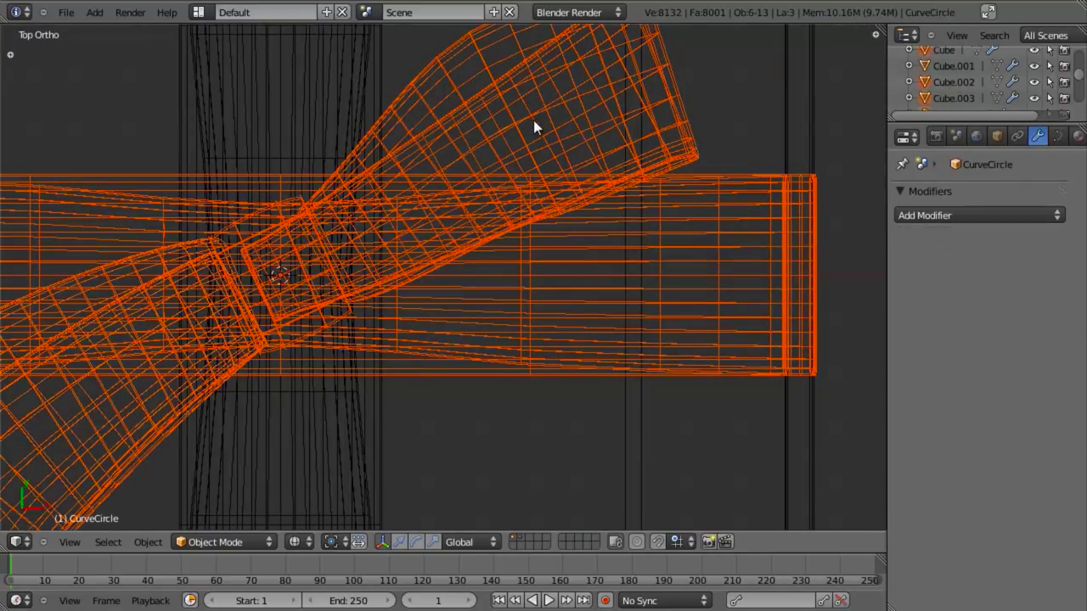
pyautogui.keyDown('shift'); pyautogui.rightClick(790, 258); pyautogui.keyUp('shift')
pyautogui.press('z')
pyautogui.press('s')
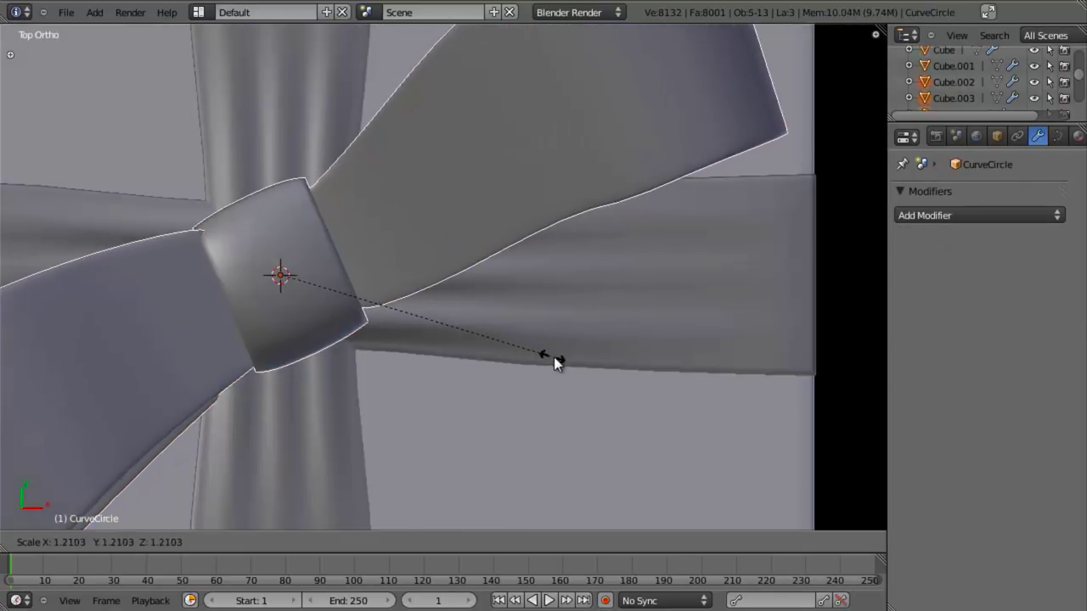
pyautogui.click(583, 371)
pyautogui.scroll(-7, 534, 377)
pyautogui.scroll(4, 523, 372)
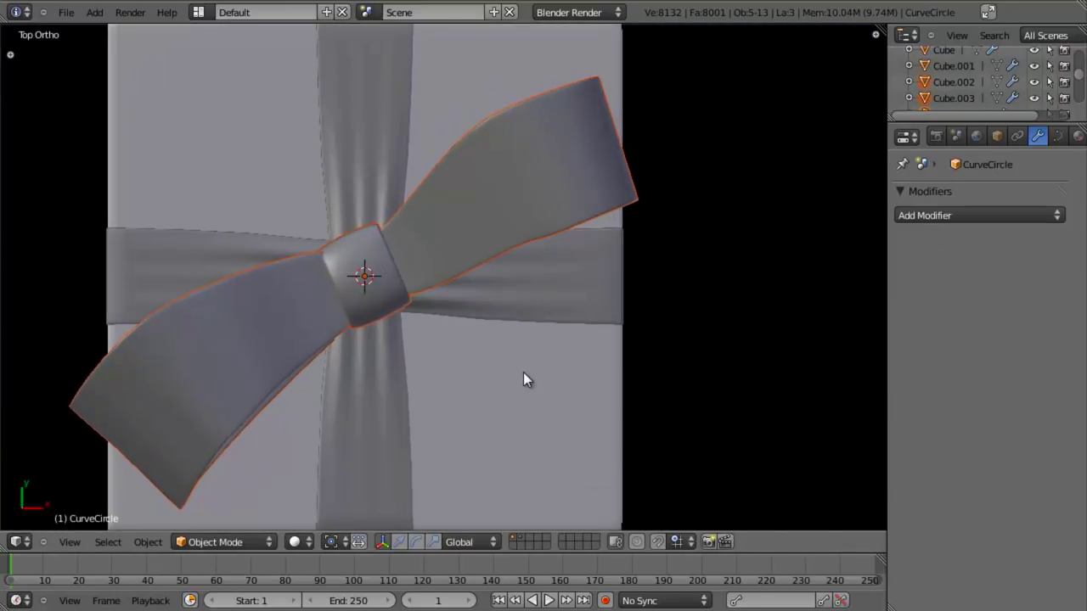
# Select the guide curves of both bow loops, with the right loop's curve active
pyautogui.moveTo(506, 392); pyautogui.dragTo(553, 218, button='middle')
pyautogui.press('z')
pyautogui.rightClick(439, 251)
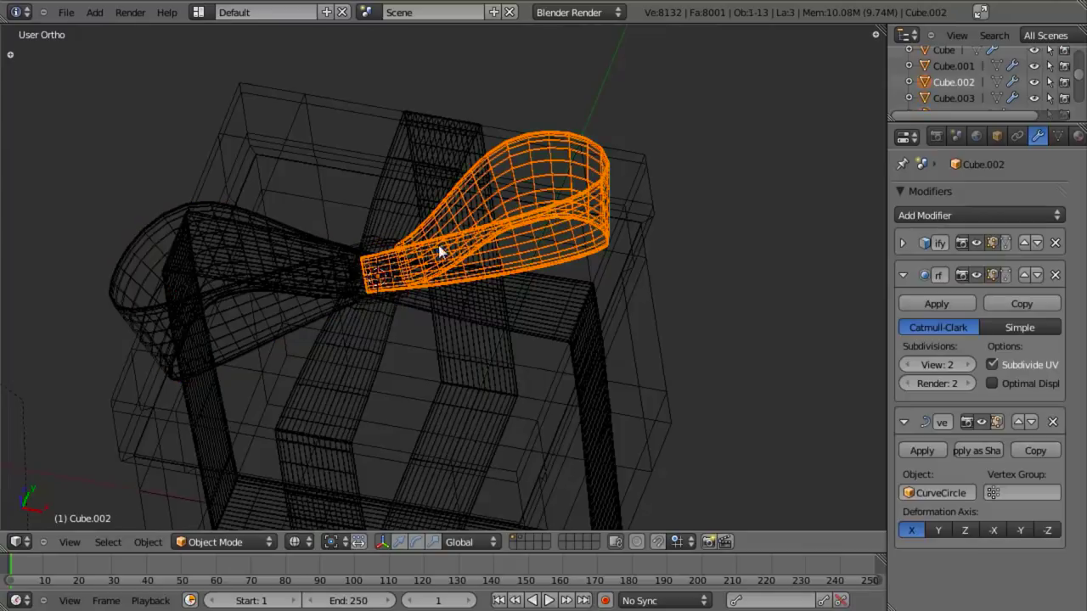
pyautogui.rightClick(209, 250)
pyautogui.rightClick(210, 250)
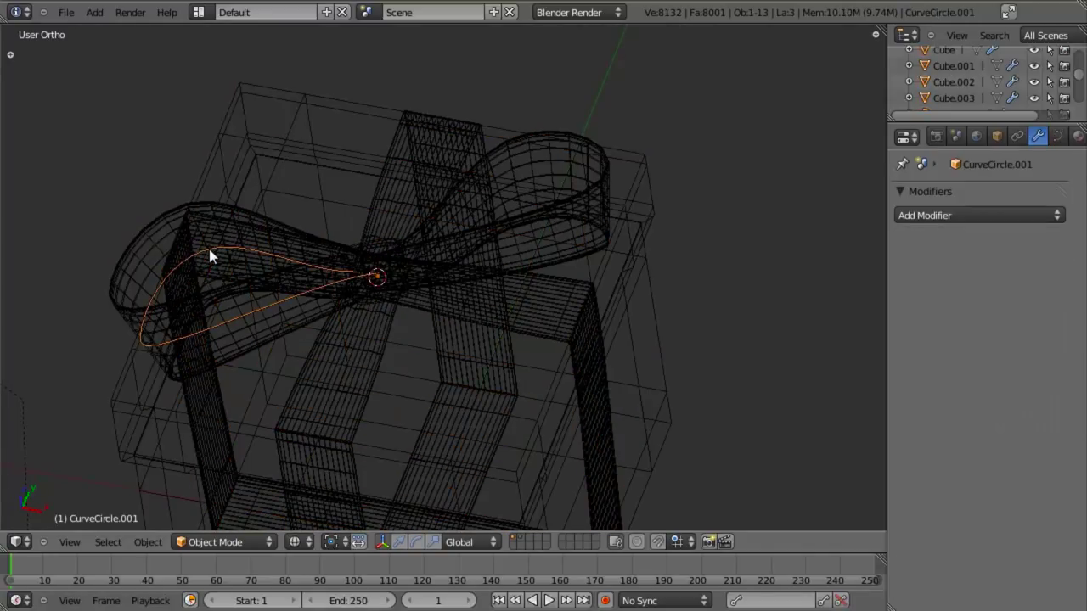
pyautogui.keyDown('shift'); pyautogui.rightClick(569, 193); pyautogui.keyUp('shift')
pyautogui.press('s')
pyautogui.press('Escape')
pyautogui.press('z')
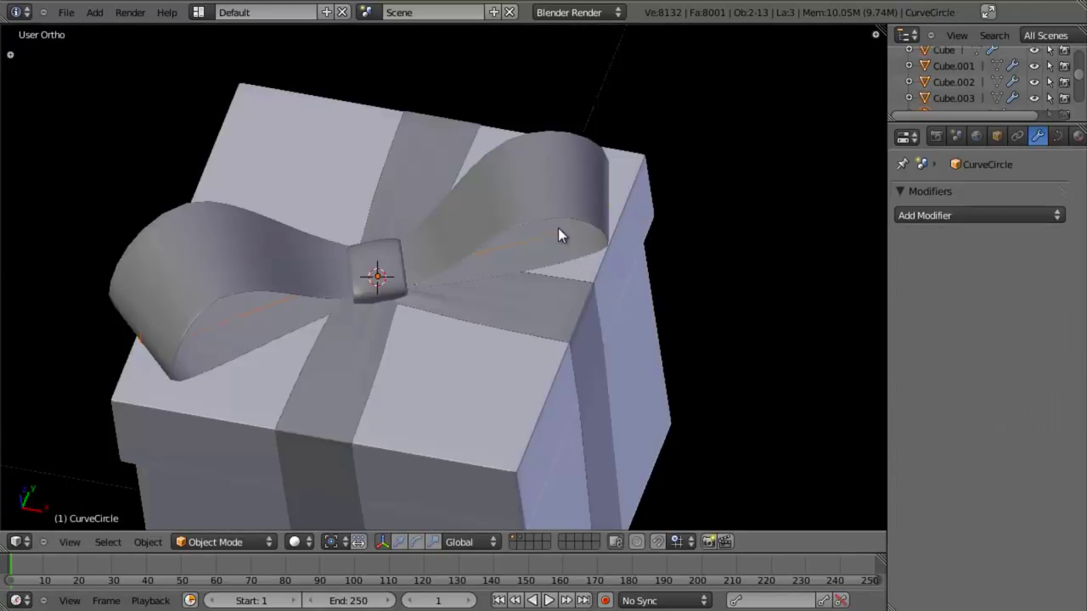
# Scale all control points of the right loop's guide curve by about 1.03 and finish editing the curve
pyautogui.press('Tab')
pyautogui.press('z')
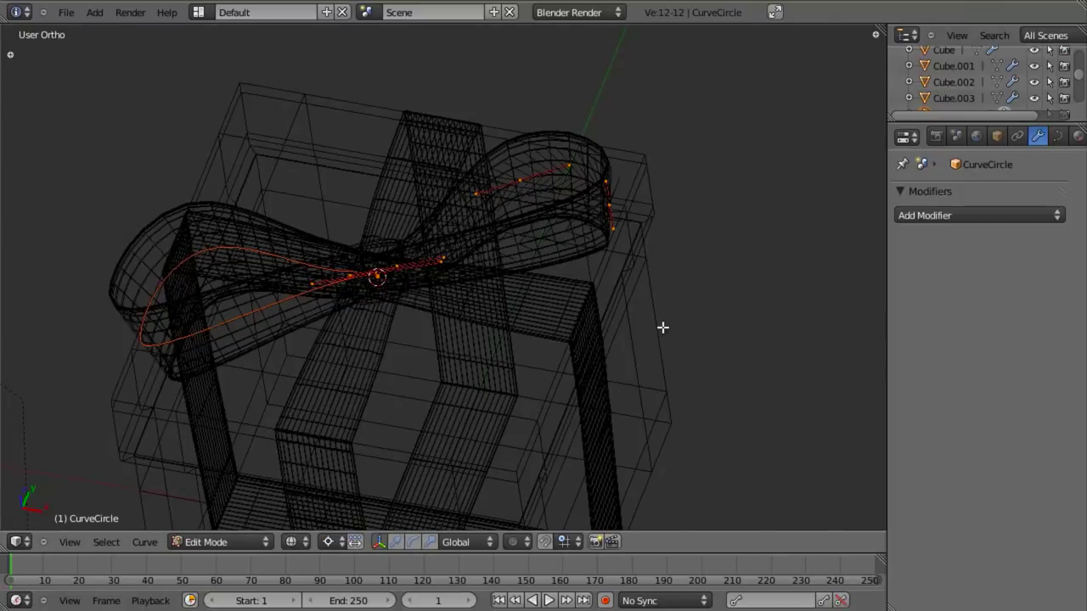
pyautogui.scroll(3, 631, 305)
pyautogui.press('s')
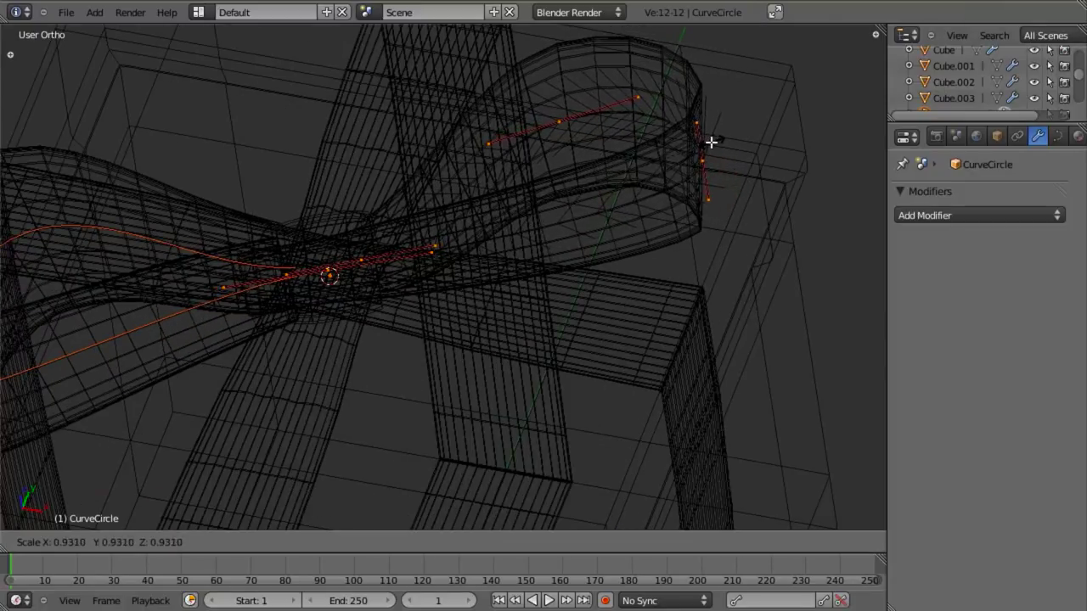
pyautogui.press('Escape')
pyautogui.press('z')
pyautogui.press('s')
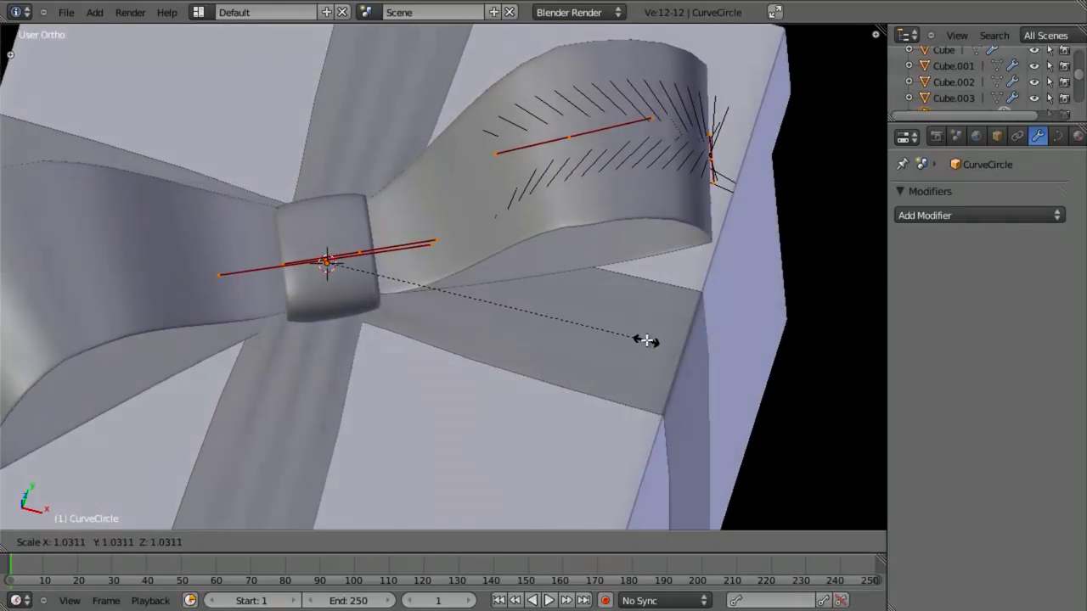
pyautogui.click(646, 340)
pyautogui.press('Tab')
# Scale all control points of the left loop's guide curve by about 0.94 and finish editing the curve
pyautogui.press('z')
pyautogui.rightClick(94, 274)
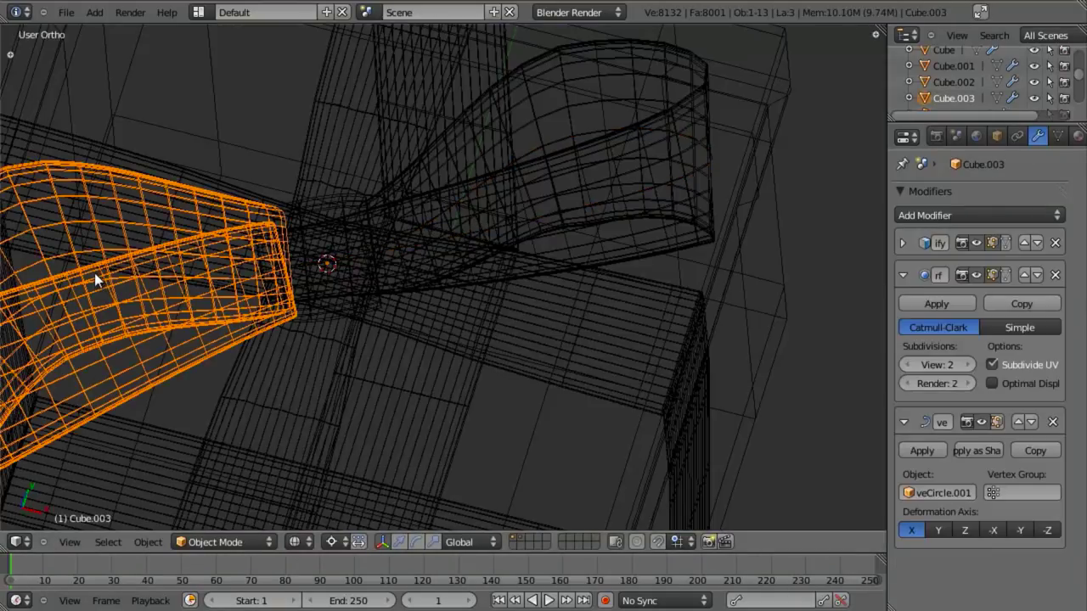
pyautogui.scroll(-6, 94, 273)
pyautogui.moveTo(181, 318); pyautogui.dragTo(216, 198, button='middle')
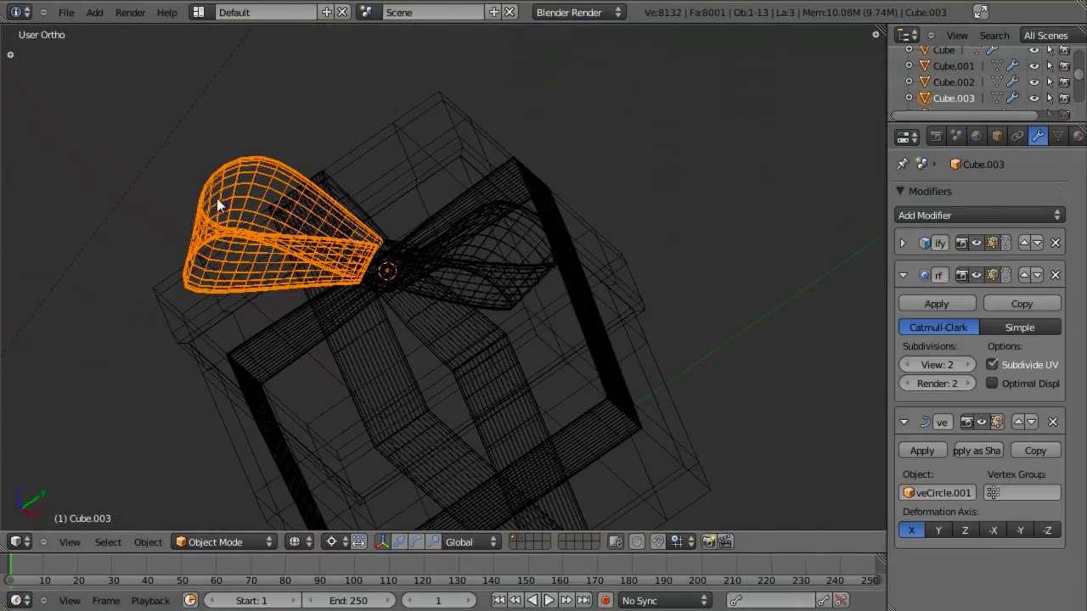
pyautogui.rightClick(279, 266)
pyautogui.press('Tab')
pyautogui.press('z')
pyautogui.press('s')
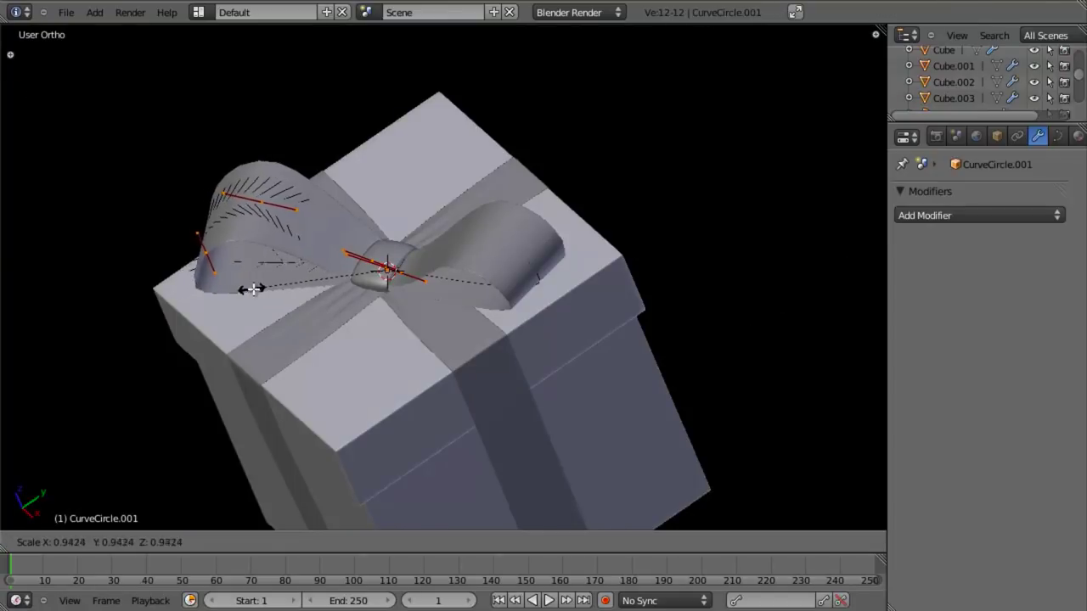
pyautogui.click(257, 289)
pyautogui.press('Tab')
# Save the scene over the existing create_present.blend file
pyautogui.moveTo(258, 289); pyautogui.dragTo(528, 312, button='middle')
pyautogui.scroll(-5, 403, 284)
pyautogui.scroll(3, 528, 311)
pyautogui.hotkey('ctrl', 's')
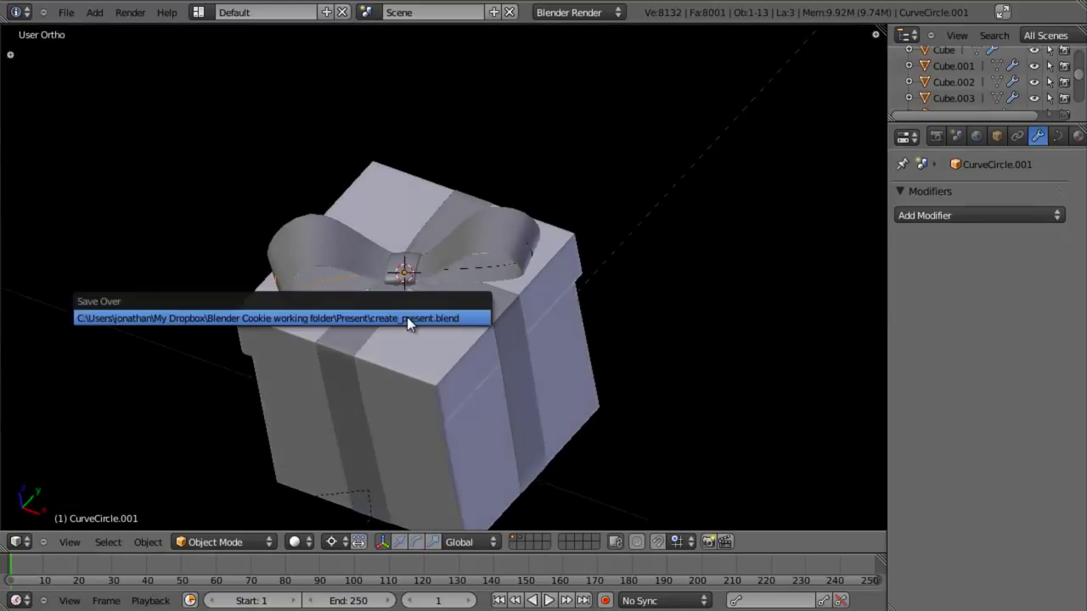
pyautogui.click(407, 317)
# Try applying the right loop's Curve modifier and check its shape from the front, then undo it
pyautogui.scroll(5, 407, 317)
pyautogui.moveTo(404, 289); pyautogui.dragTo(507, 254, button='middle')
pyautogui.rightClick(508, 254)
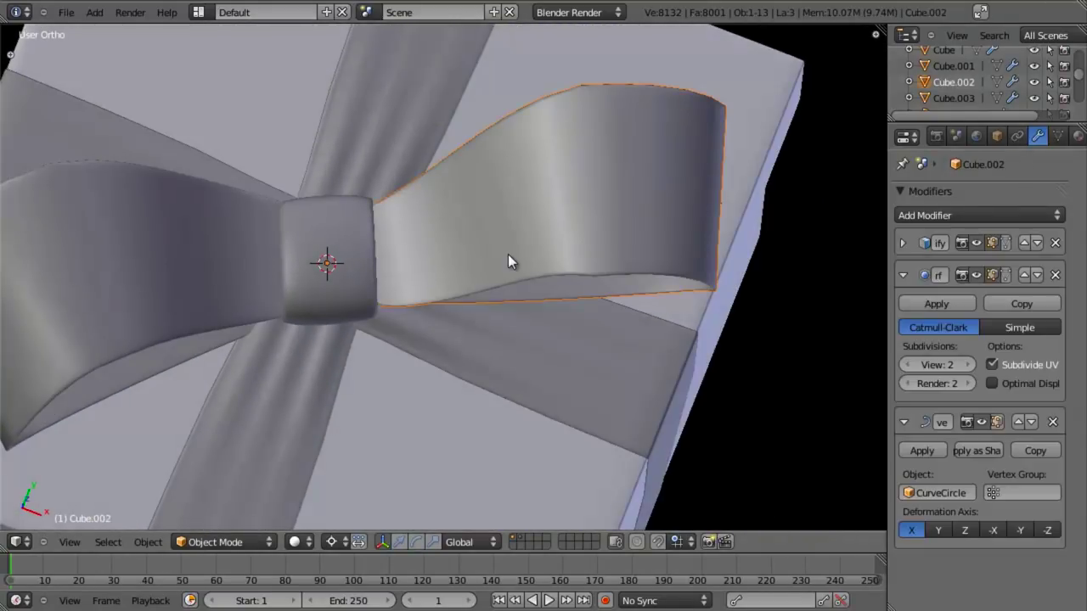
pyautogui.click(922, 450)
pyautogui.scroll(-5, 488, 254)
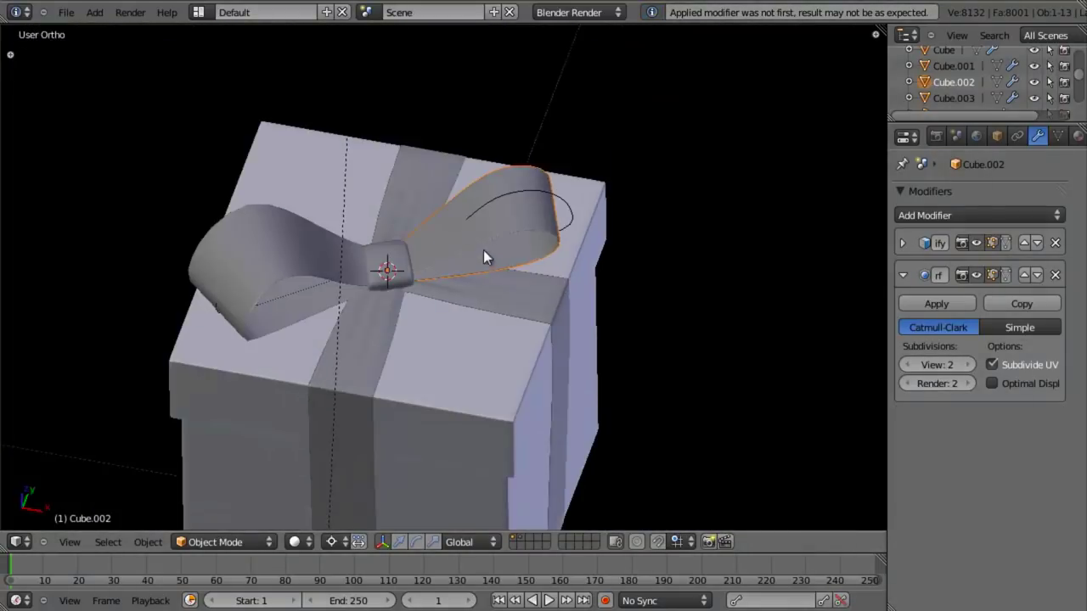
pyautogui.moveTo(485, 255); pyautogui.dragTo(449, 120, button='middle')
pyautogui.press('KP_1')
pyautogui.hotkey('ctrl', 'z')
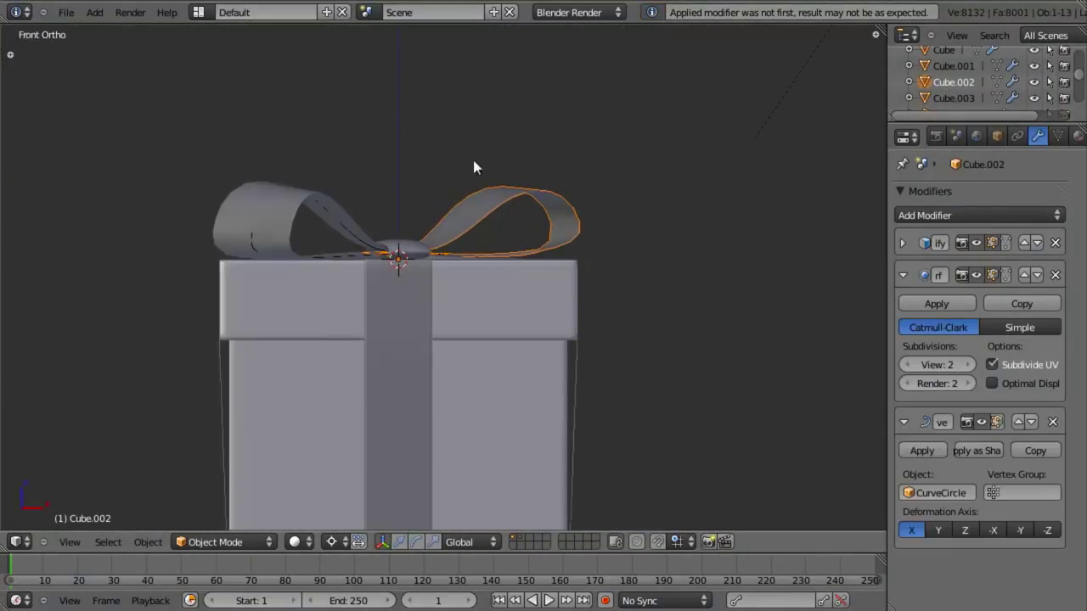
# Try the right loop's Curve modifier above its Subdivision Surface modifier, restore the order, and inspect the loop
pyautogui.click(1017, 423)
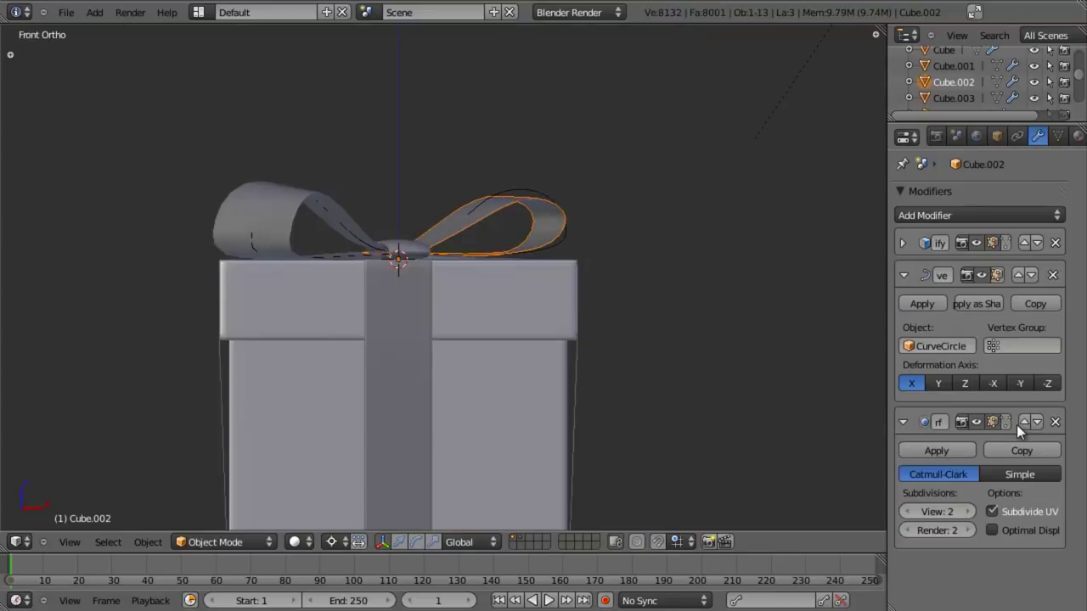
pyautogui.click(1030, 274)
pyautogui.scroll(5, 556, 266)
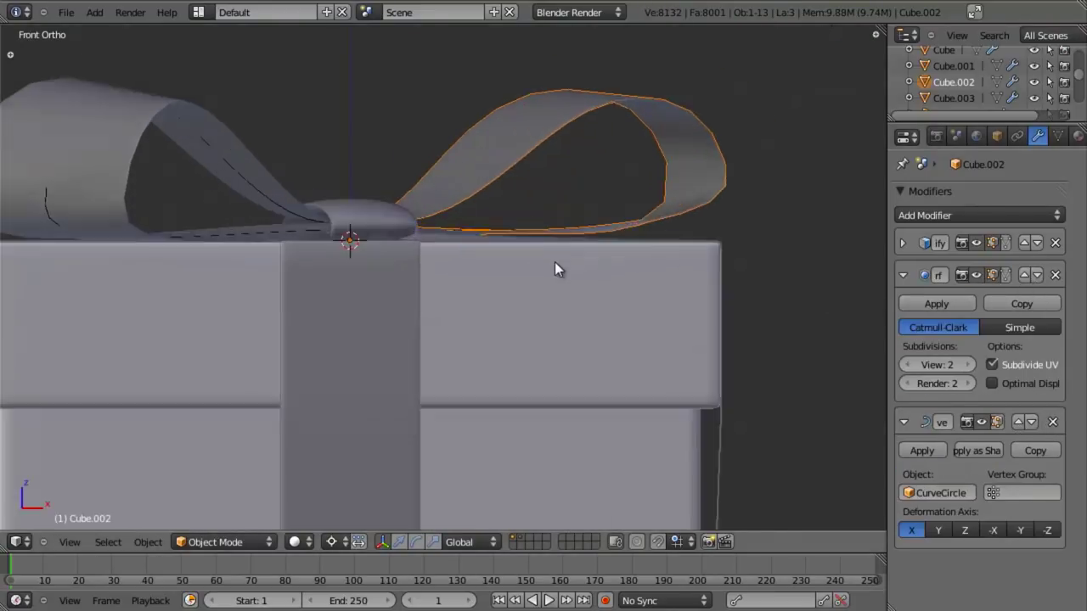
pyautogui.press('z')
pyautogui.press('z')
pyautogui.moveTo(542, 218)
pyautogui.mouseDown(button='middle')
pyautogui.moveTo(482, 247)
pyautogui.moveTo(498, 340)
pyautogui.moveTo(431, 348)
pyautogui.moveTo(438, 326)
pyautogui.mouseUp(button='middle')
pyautogui.press('Tab')
pyautogui.press('Tab')
pyautogui.scroll(-6, 498, 340)
pyautogui.press('z')
# Select the entire mesh of the right loop, switch to vertex selection, and leave mesh editing
pyautogui.press('Tab')
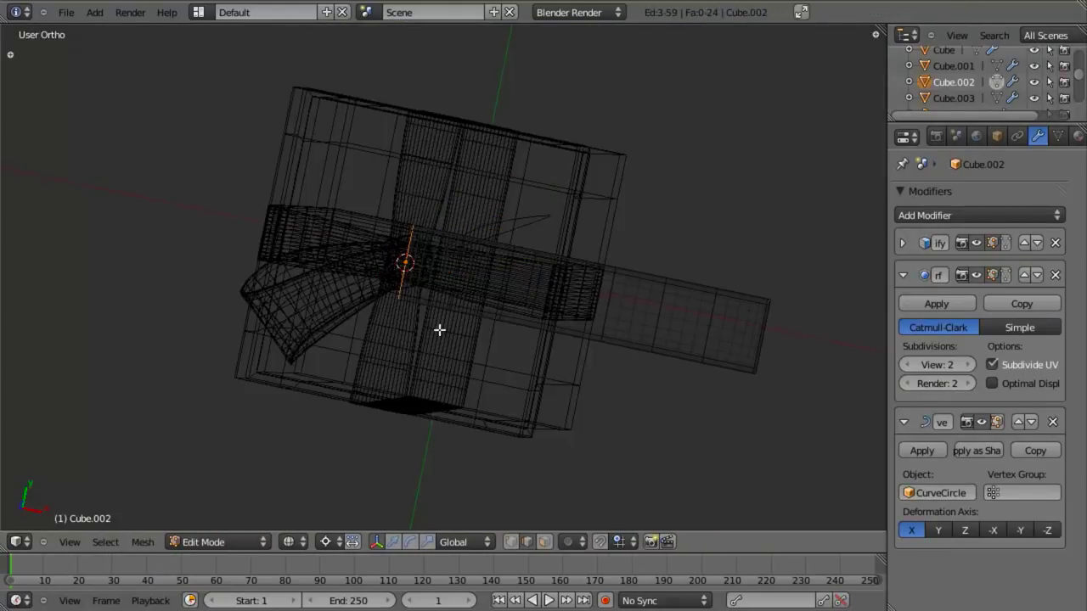
pyautogui.press('a')
pyautogui.press('z')
pyautogui.hotkey('ctrl', 'Tab')
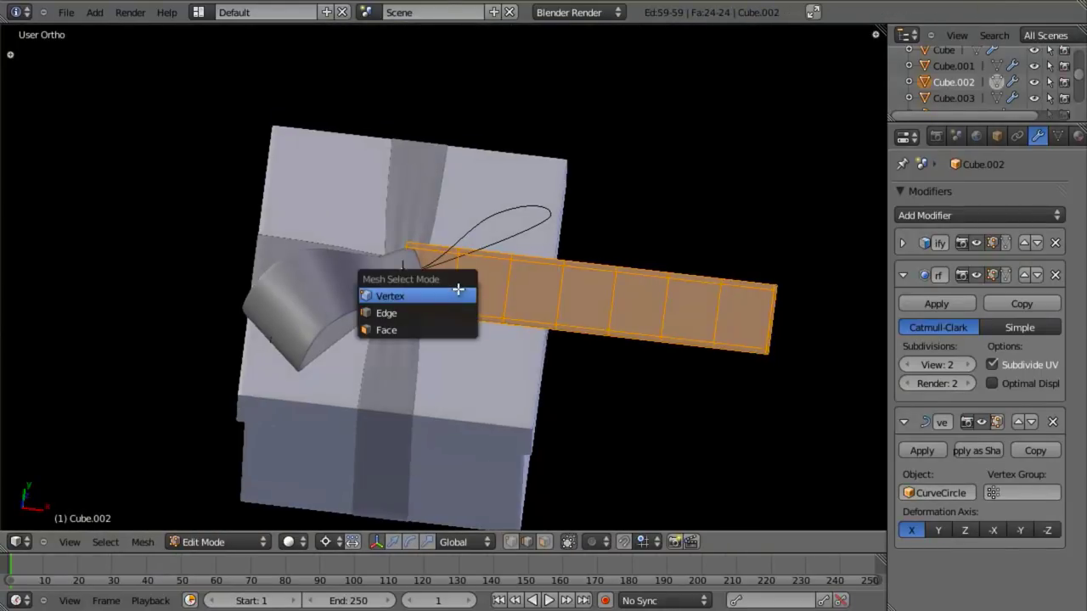
pyautogui.click(456, 292)
pyautogui.press('Tab')
# Apply the Curve modifiers on both the right and left bow loops
pyautogui.moveTo(483, 373); pyautogui.dragTo(508, 287, button='middle')
pyautogui.scroll(2, 467, 274)
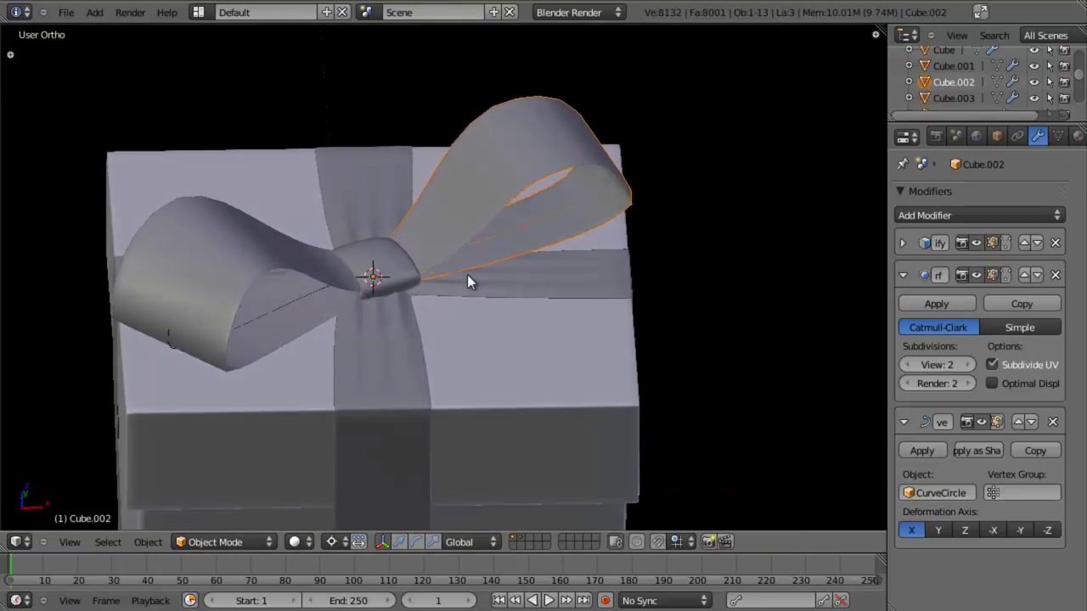
pyautogui.click(922, 451)
pyautogui.moveTo(487, 393); pyautogui.dragTo(357, 267, button='middle')
pyautogui.rightClick(236, 215)
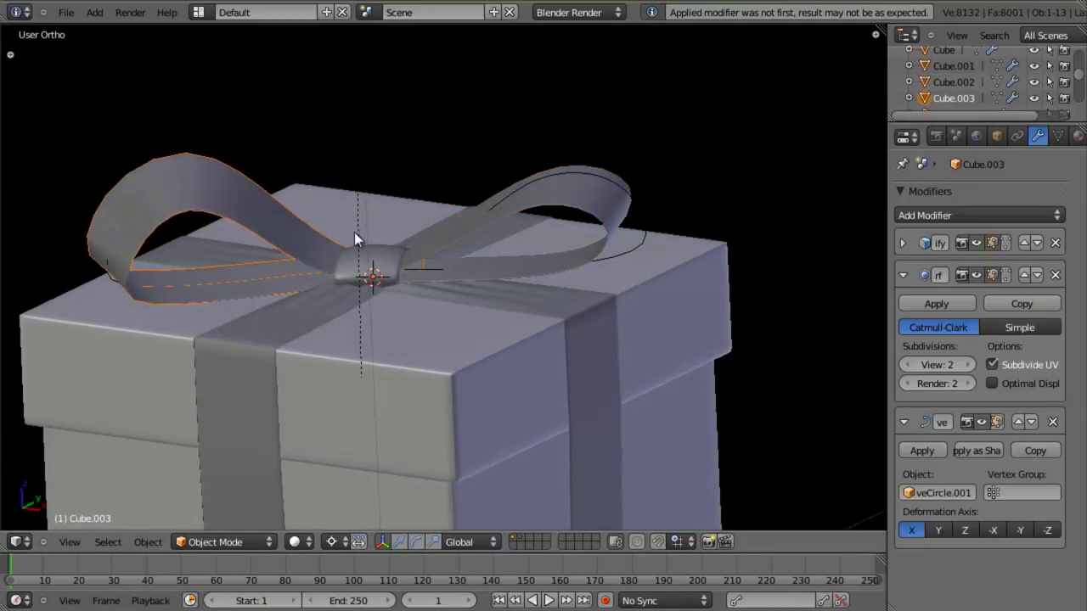
pyautogui.click(937, 450)
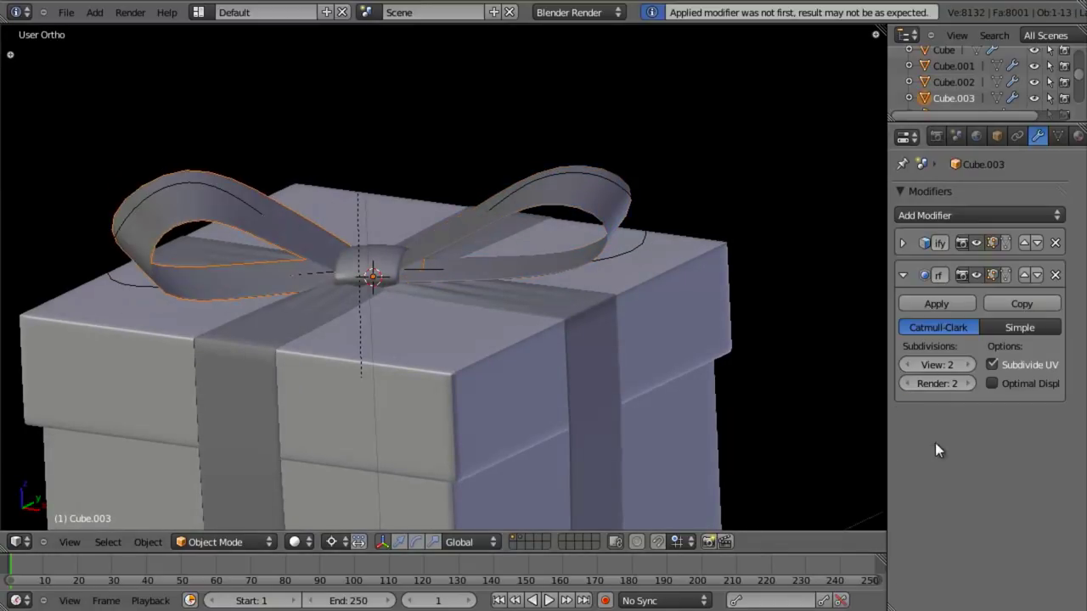
# Delete the two guide curves left around the bow loops
pyautogui.scroll(3, 446, 272)
pyautogui.rightClick(767, 167)
pyautogui.scroll(-4, 488, 252)
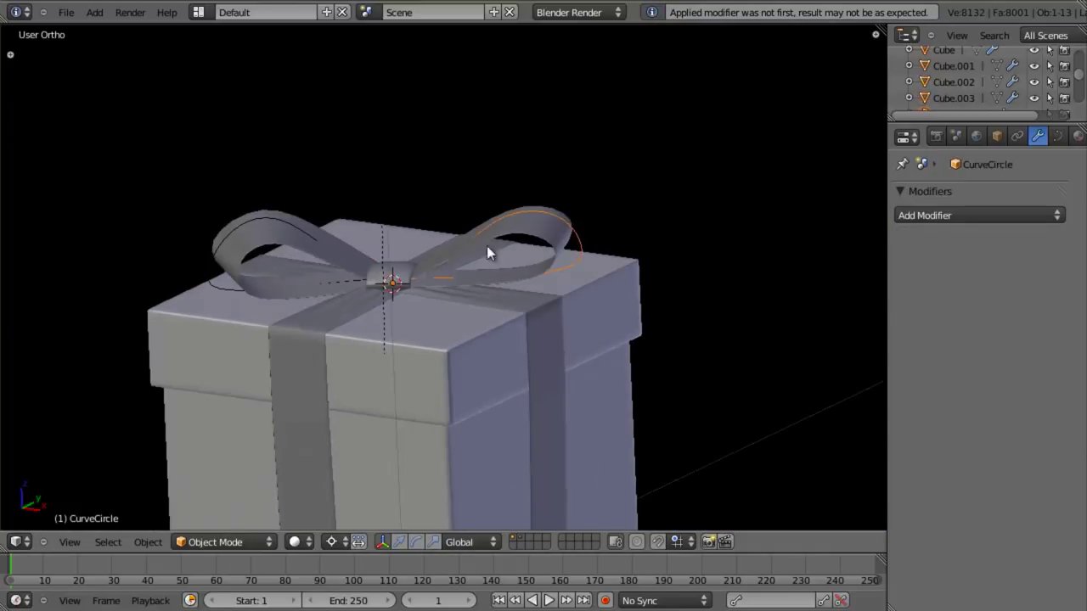
pyautogui.press('Delete')
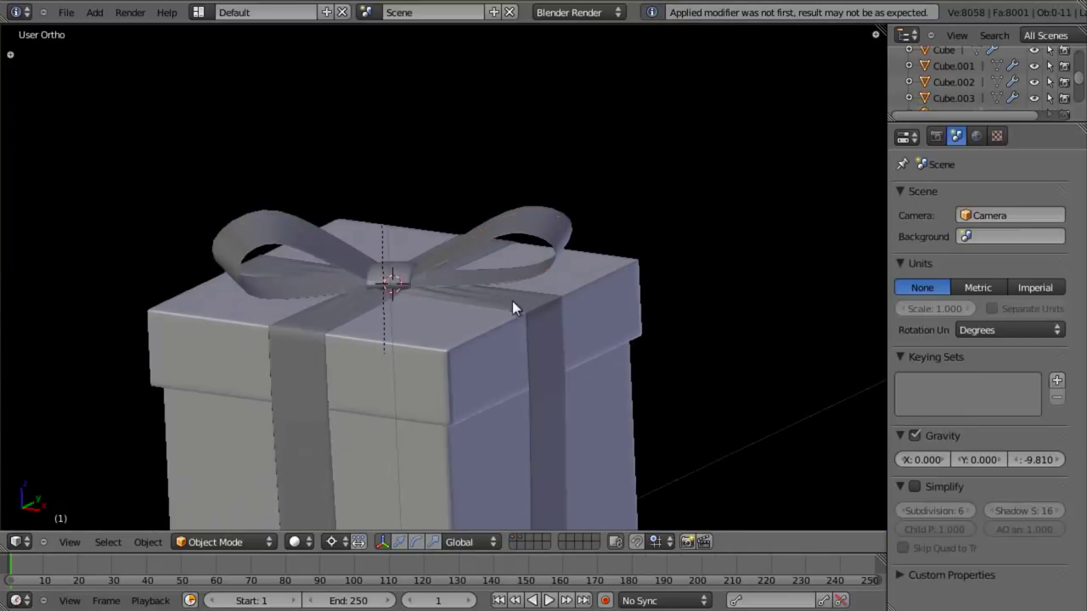
# Edit the right loop's mesh and shift its lower outer points slightly along Z
pyautogui.scroll(2, 511, 301)
pyautogui.rightClick(594, 182)
pyautogui.press('Tab')
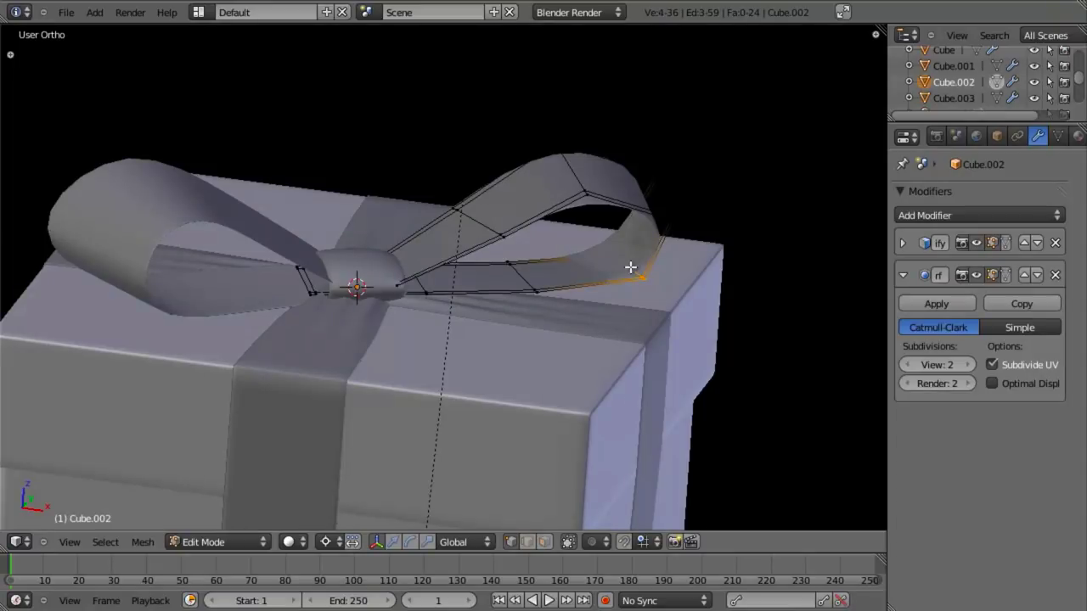
pyautogui.press('g')
pyautogui.press('z')
pyautogui.click(636, 281)
# Select the right loop's underside points, flatten them along Z, and adjust their height on the box lid
pyautogui.press('KP_1')
pyautogui.press('z')
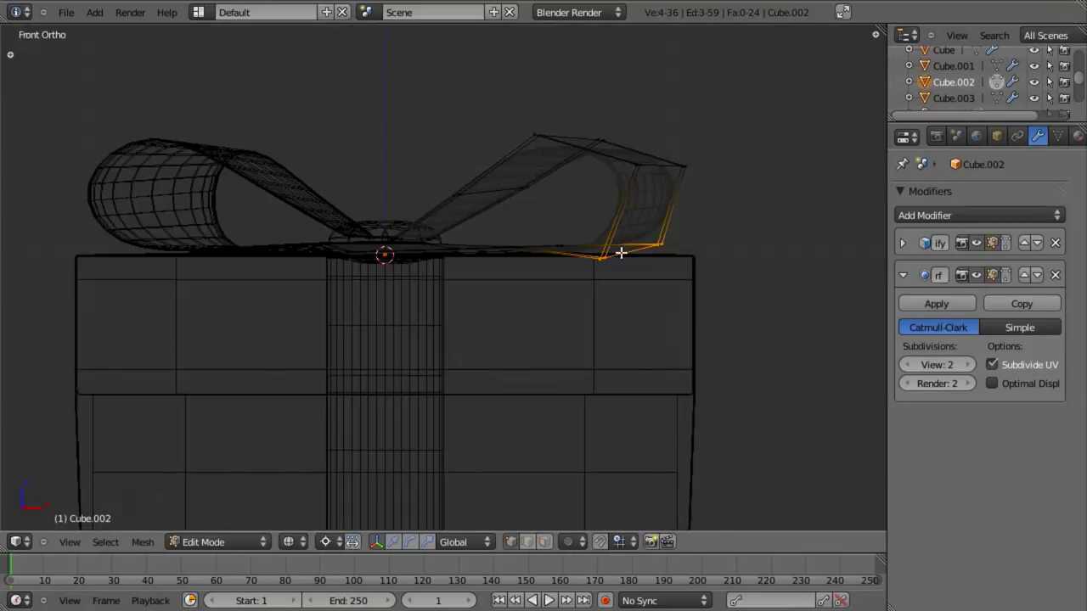
pyautogui.press('b')
pyautogui.moveTo(509, 230); pyautogui.dragTo(608, 293)
pyautogui.press('s')
pyautogui.press('z')
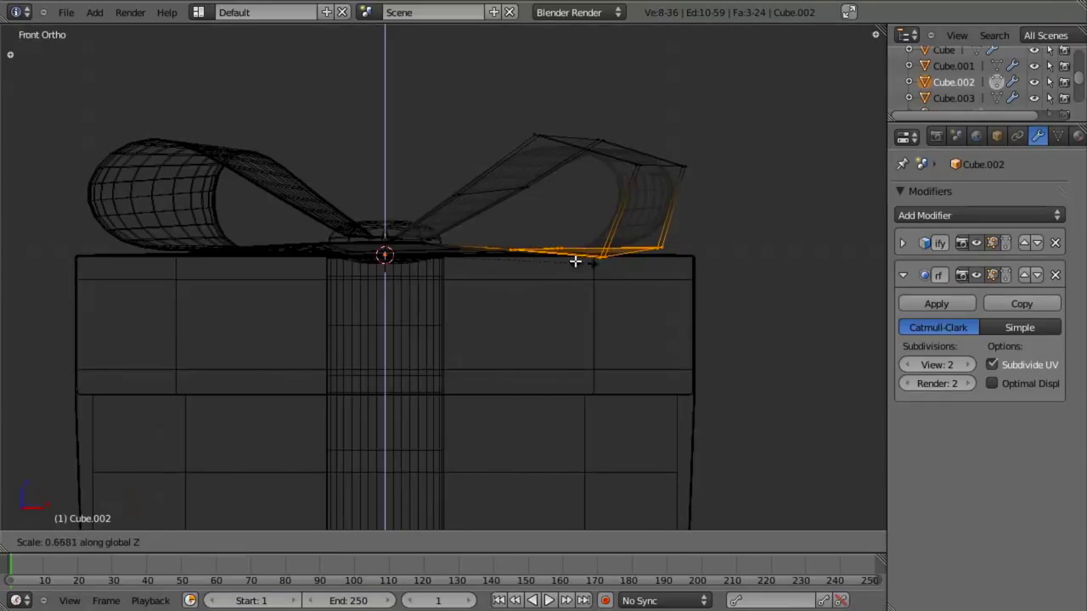
pyautogui.click(498, 246)
pyautogui.press('z')
pyautogui.press('g')
pyautogui.press('z')
pyautogui.click(650, 295)
# Lower the upper inner points of the right loop about 0.10 along Z and finish editing the mesh
pyautogui.press('z')
pyautogui.press('a')
pyautogui.press('b')
pyautogui.moveTo(502, 97); pyautogui.dragTo(629, 167)
pyautogui.press('b')
pyautogui.moveTo(430, 146); pyautogui.dragTo(548, 208)
pyautogui.press('z')
pyautogui.press('g')
pyautogui.press('z')
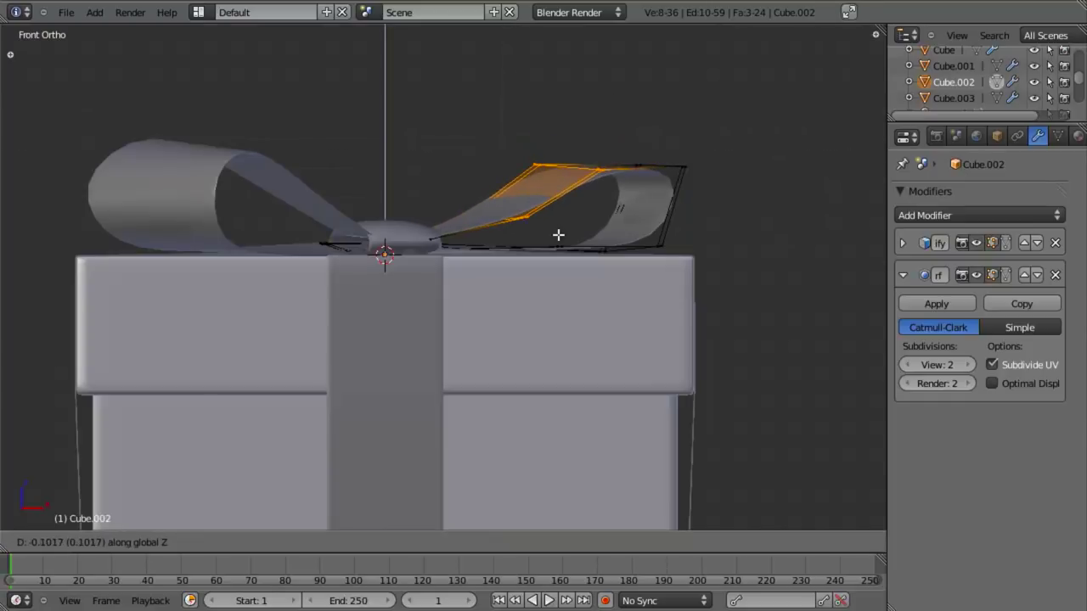
pyautogui.click(559, 234)
pyautogui.press('z')
pyautogui.press('Tab')
# Edit the left loop's mesh and lower all its upper points about 0.08 along Z
pyautogui.rightClick(154, 170)
pyautogui.press('Tab')
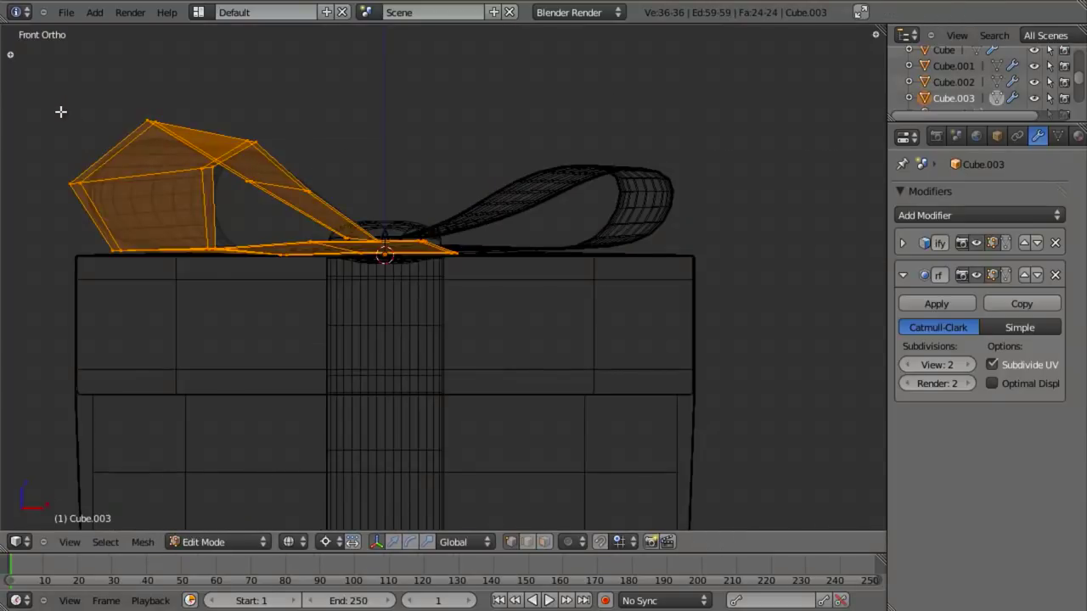
pyautogui.press('a')
pyautogui.press('b')
pyautogui.moveTo(36, 83)
pyautogui.mouseDown()
pyautogui.moveTo(327, 189)
pyautogui.moveTo(337, 214)
pyautogui.mouseUp()
pyautogui.press('z')
pyautogui.press('g')
pyautogui.press('z')
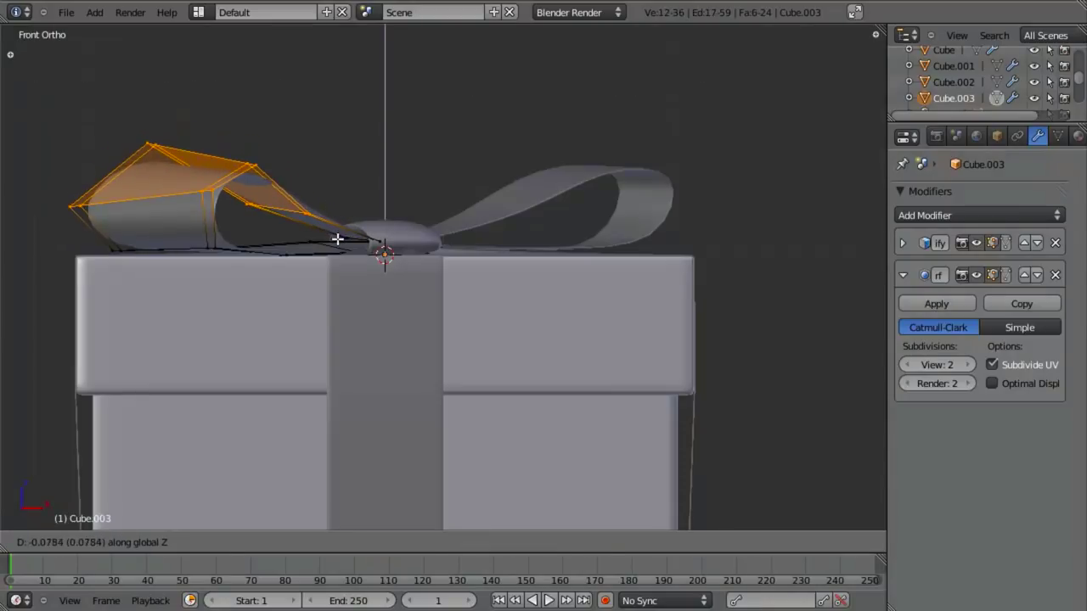
pyautogui.click(337, 238)
pyautogui.press('a')
# Flatten the left loop's four underside points beside the knot along Z and raise them about 0.02
pyautogui.moveTo(377, 236); pyautogui.dragTo(346, 227, button='middle')
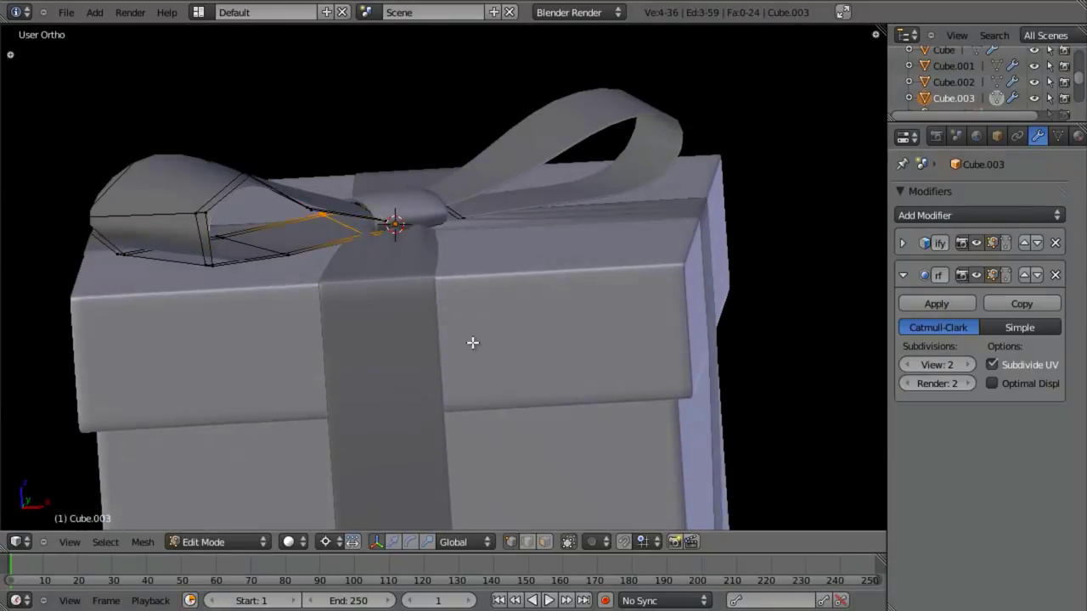
pyautogui.press('s')
pyautogui.press('z')
pyautogui.click(395, 252)
pyautogui.press('g')
pyautogui.press('z')
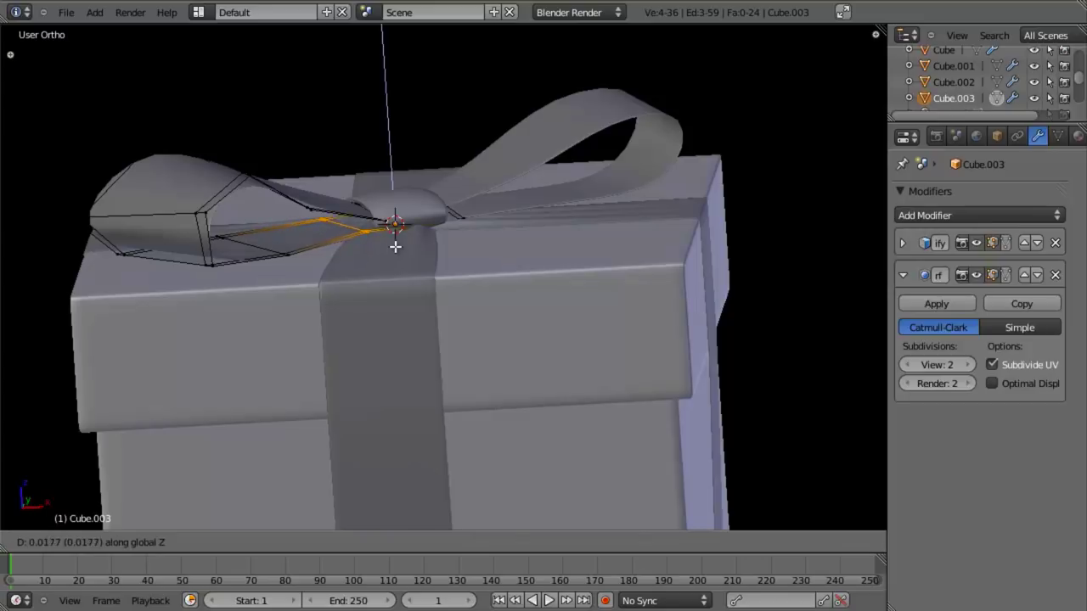
pyautogui.click(396, 244)
# Nudge the same underside points slightly from a higher viewing angle and finish editing the left loop
pyautogui.moveTo(443, 234); pyautogui.dragTo(445, 304, button='middle')
pyautogui.press('g')
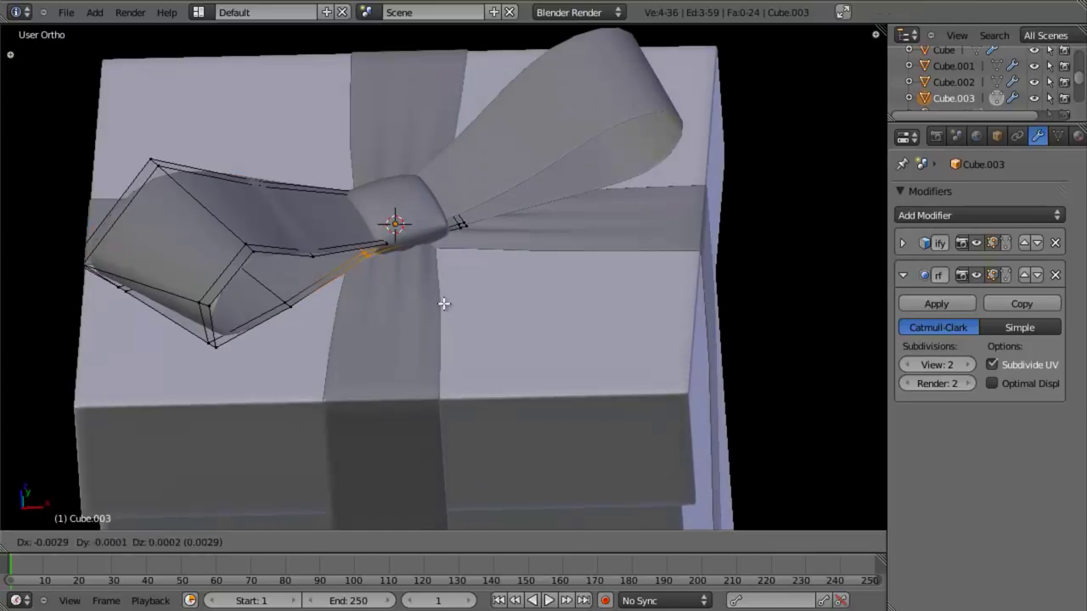
pyautogui.click(443, 294)
pyautogui.press('Tab')
# Add five evenly spaced edge loops running lengthwise along the left bow loop
pyautogui.moveTo(469, 348); pyautogui.dragTo(478, 392, button='middle')
pyautogui.scroll(2, 478, 392)
pyautogui.press('Tab')
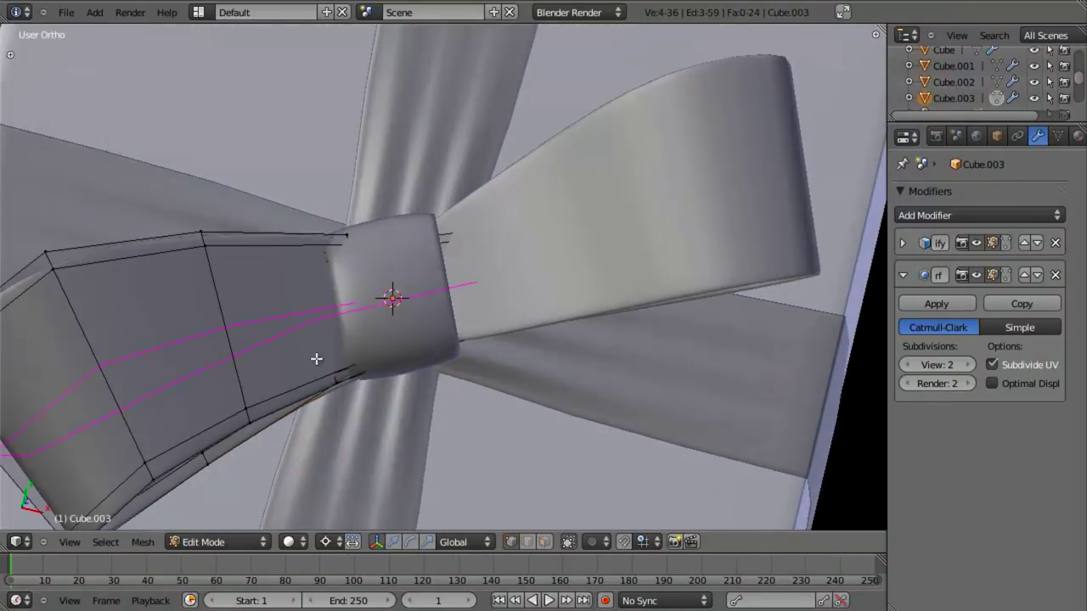
pyautogui.click(219, 312)
pyautogui.press('z')
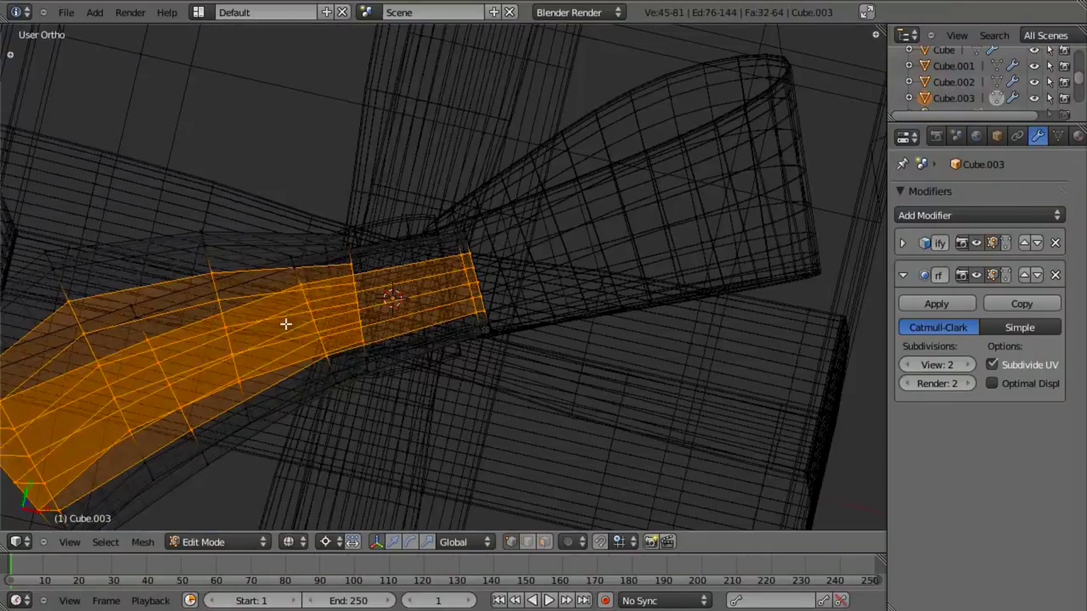
pyautogui.press('z')
# Switch to edge selection and select three alternate lengthwise edges on the left loop's upper side beside the knot
pyautogui.keyDown('shift'); pyautogui.moveTo(321, 334); pyautogui.dragTo(419, 323, button='middle'); pyautogui.keyUp('shift')
pyautogui.hotkey('ctrl', 'Tab')
pyautogui.click(408, 338)
pyautogui.press('a')
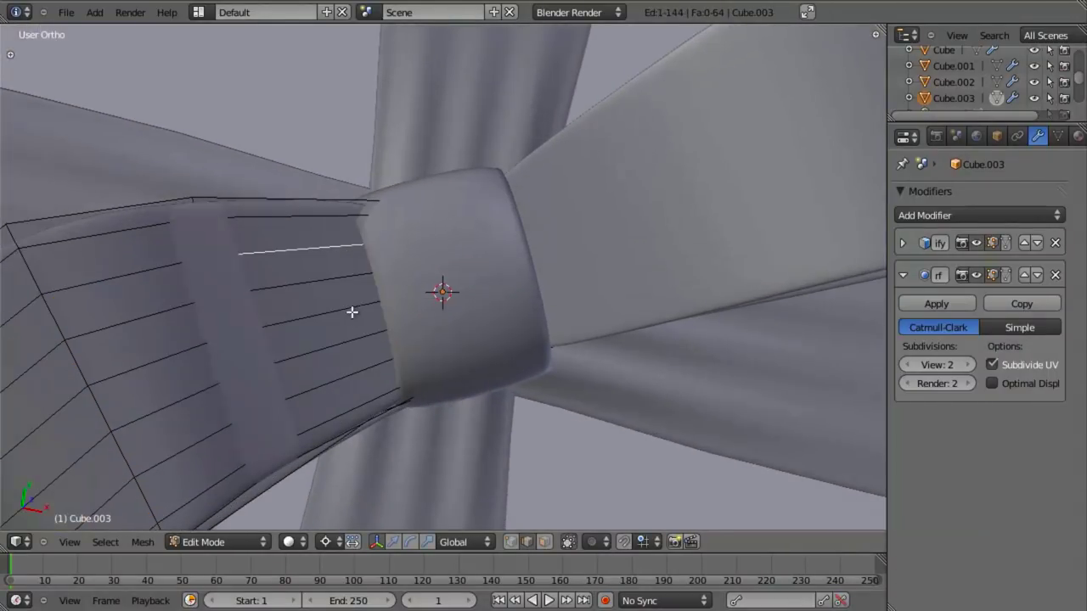
pyautogui.keyDown('shift'); pyautogui.rightClick(385, 374); pyautogui.keyUp('shift')
pyautogui.moveTo(502, 395); pyautogui.dragTo(464, 306, button='middle')
pyautogui.press('KP_1')
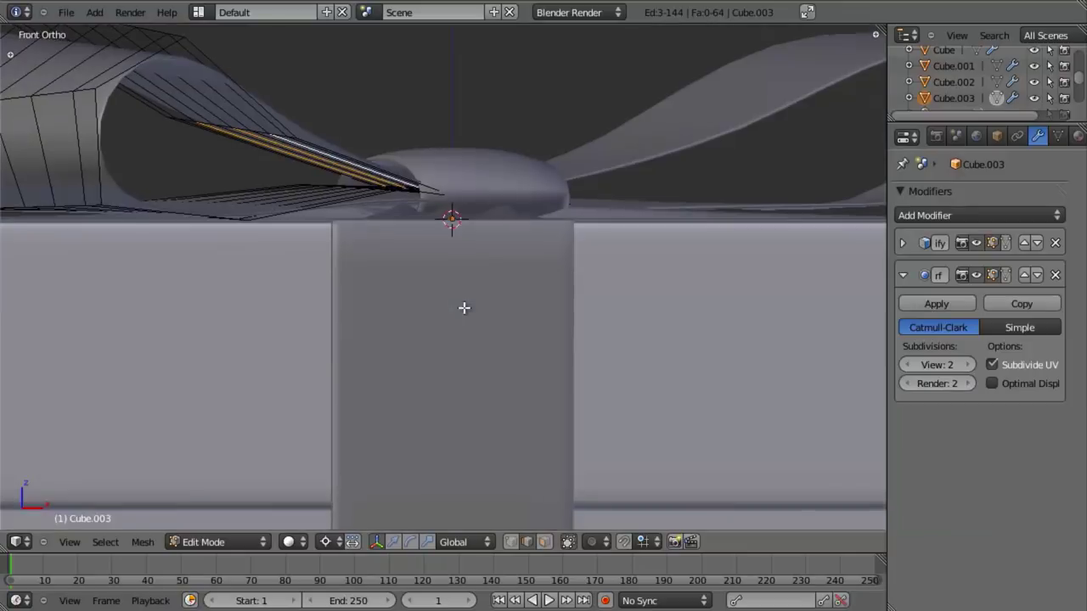
pyautogui.press('z')
pyautogui.keyDown('shift'); pyautogui.moveTo(502, 210); pyautogui.dragTo(492, 313, button='middle'); pyautogui.keyUp('shift')
pyautogui.press('KP_6')
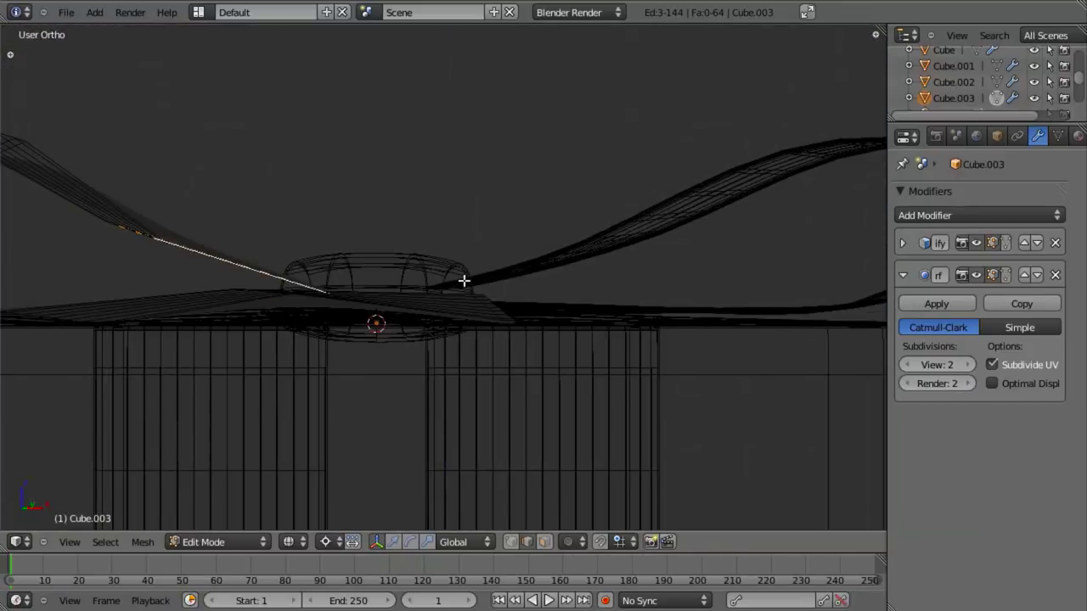
pyautogui.moveTo(463, 280)
pyautogui.keyDown('shift'); pyautogui.mouseDown(button='middle')
pyautogui.moveTo(505, 280)
pyautogui.moveTo(482, 272)
pyautogui.mouseUp(button='middle'); pyautogui.keyUp('shift')
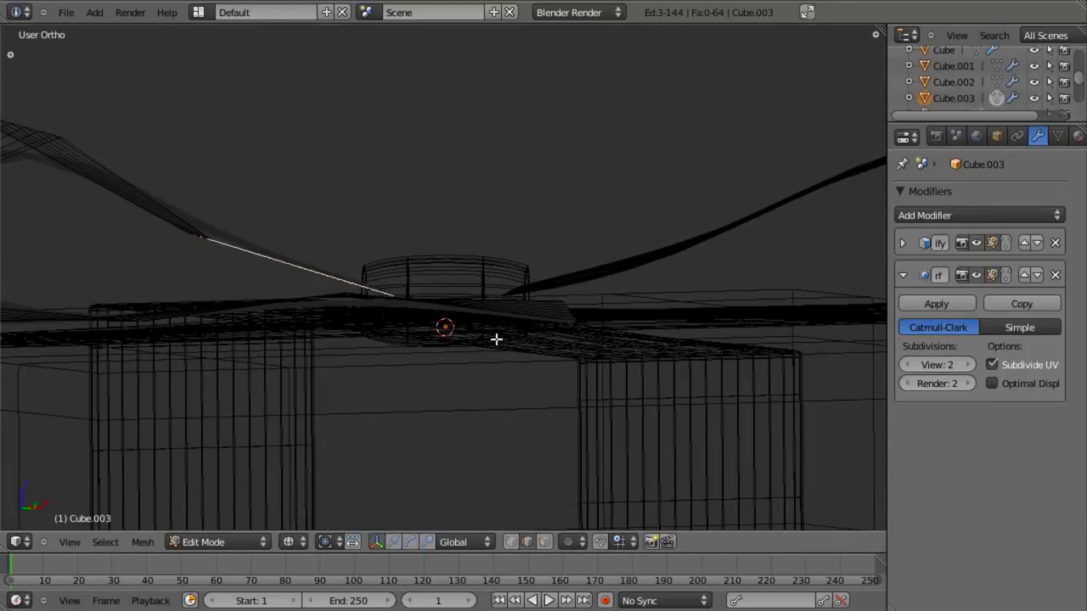
# Rotate the three selected edges by about 6° and raise them slightly to form folds, then finish editing the left loop
pyautogui.press('r')
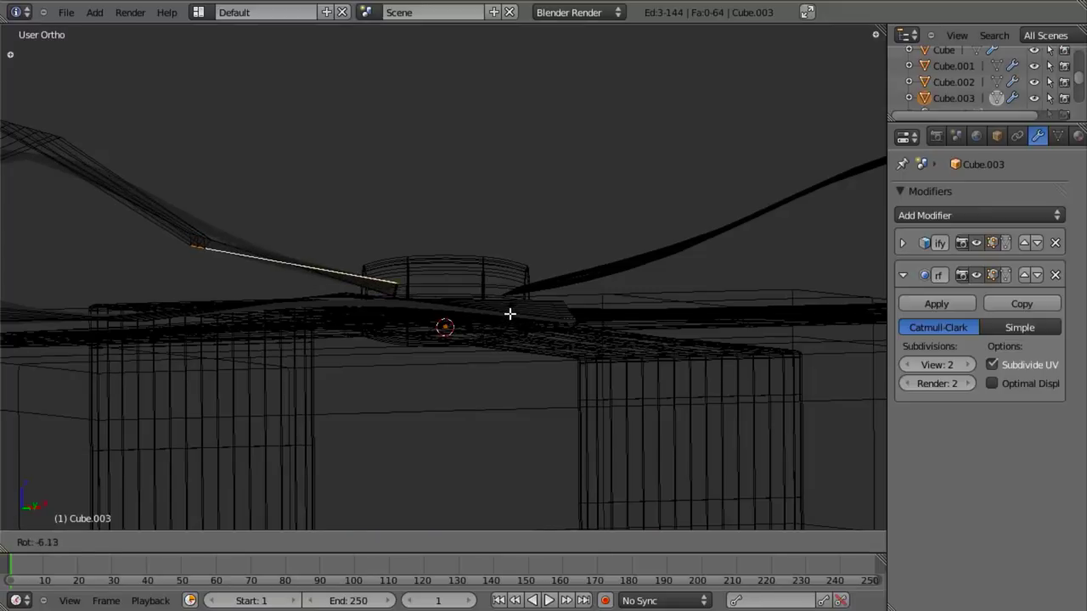
pyautogui.click(509, 314)
pyautogui.press('g')
pyautogui.click(513, 302)
pyautogui.press('z')
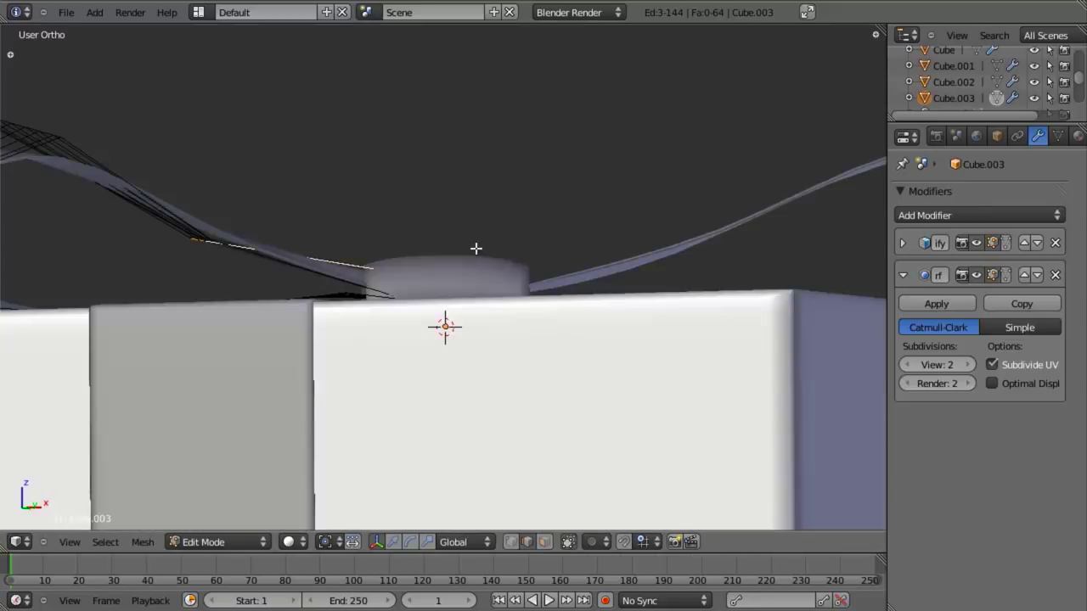
pyautogui.press('Tab')
pyautogui.moveTo(475, 249)
pyautogui.mouseDown(button='middle')
pyautogui.moveTo(442, 279)
pyautogui.moveTo(431, 427)
pyautogui.mouseUp(button='middle')
pyautogui.scroll(-5, 441, 279)
pyautogui.scroll(3, 434, 331)
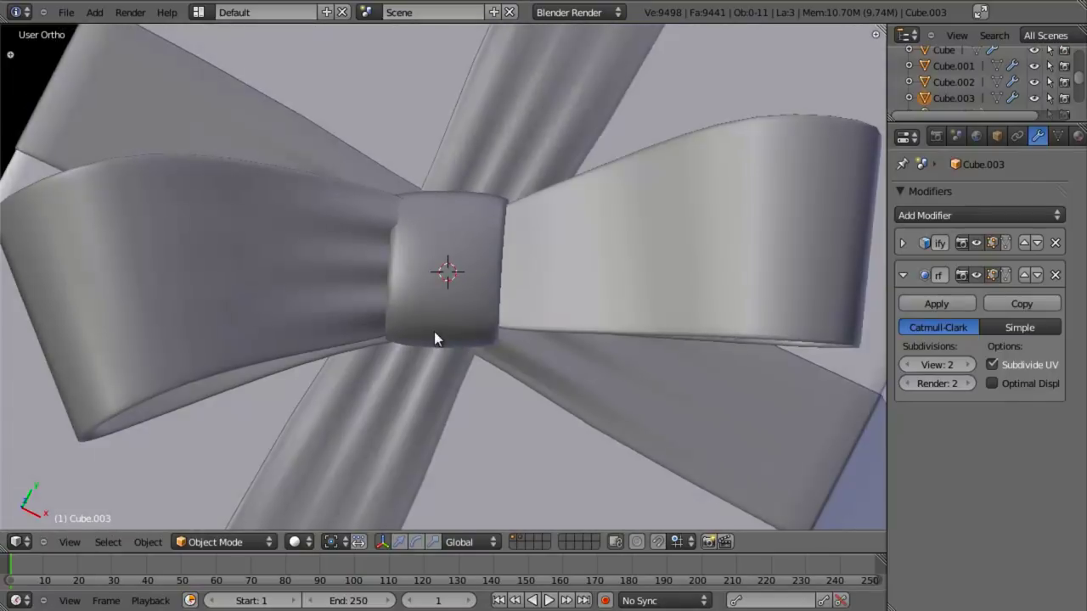
# Move the left loop's upper corner point beside the knot inward by about 0.023 using smooth proportional editing in vertex selection
pyautogui.press('Tab')
pyautogui.hotkey('ctrl', 'Tab')
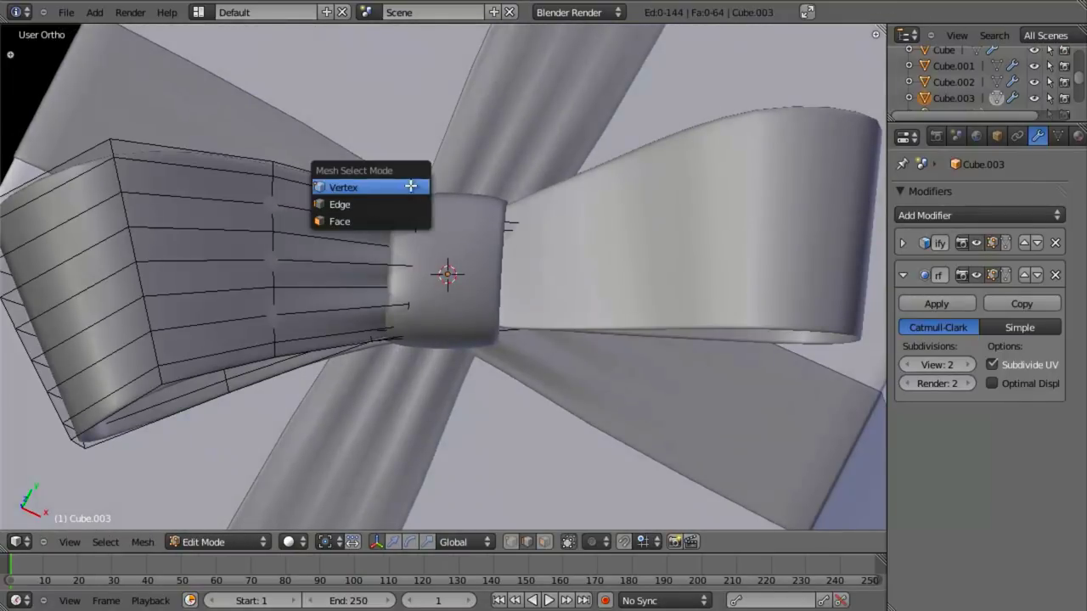
pyautogui.click(407, 186)
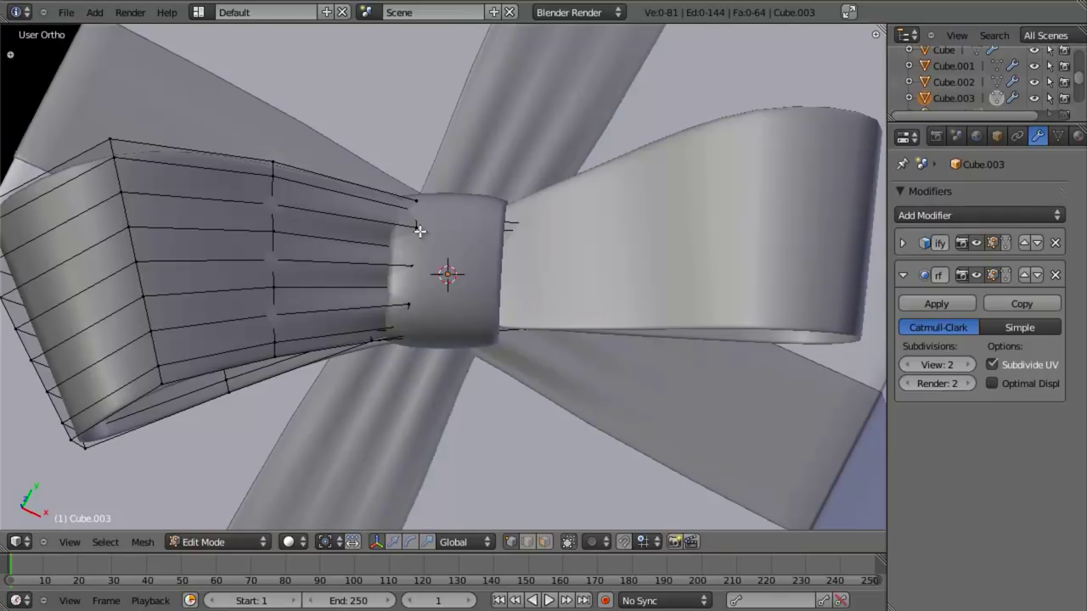
pyautogui.moveTo(489, 306); pyautogui.dragTo(505, 238, button='middle')
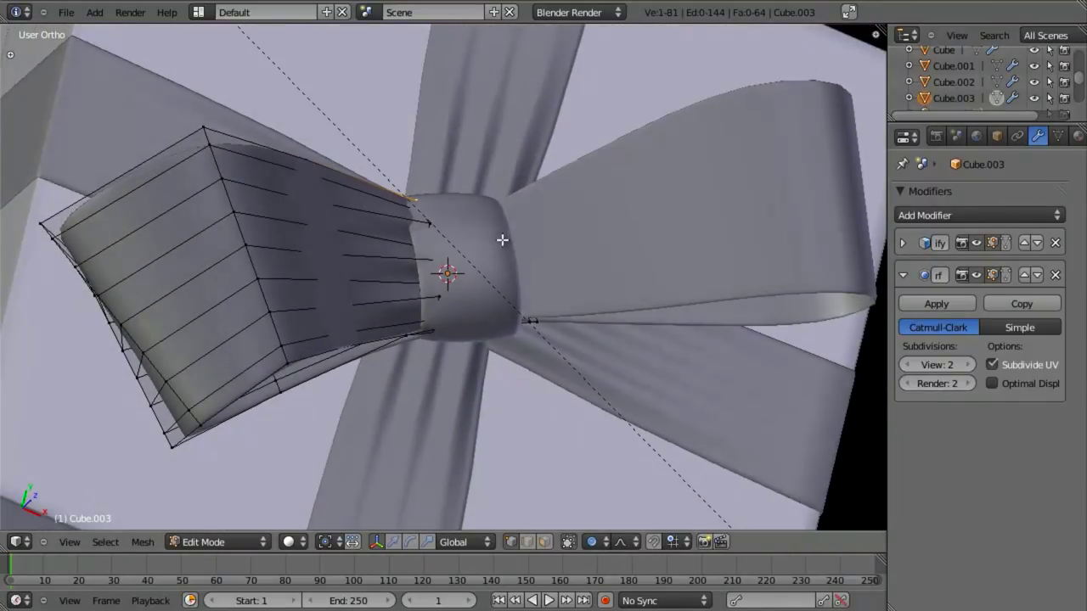
pyautogui.press('g')
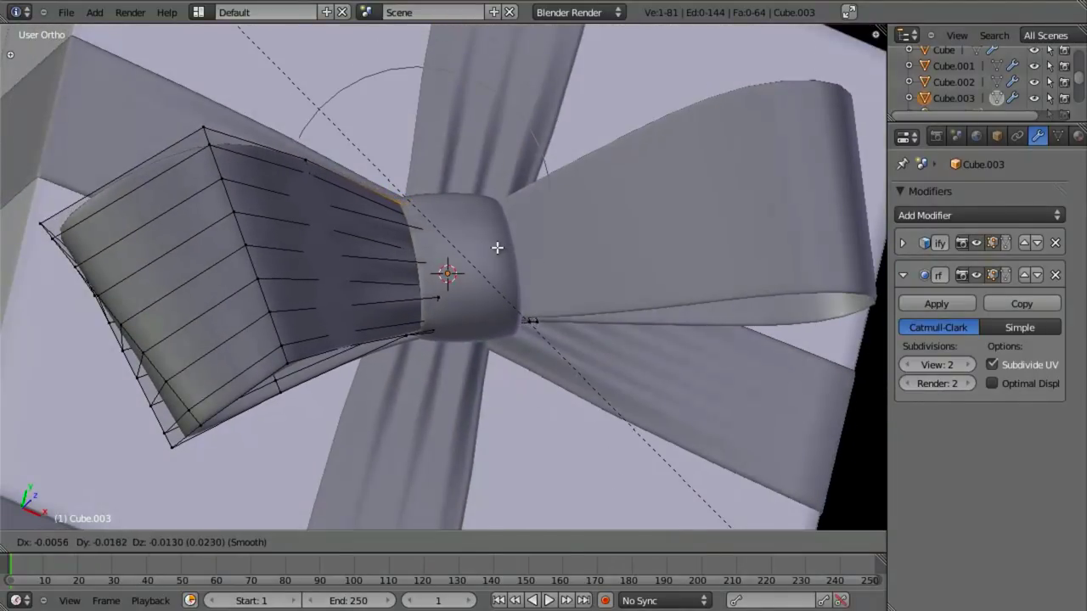
pyautogui.click(497, 247)
# Nudge the left loop's points beside the knot again from a different angle and finish editing the loop
pyautogui.moveTo(505, 318); pyautogui.dragTo(478, 393, button='middle')
pyautogui.press('g')
pyautogui.click(475, 388)
pyautogui.press('Tab')
pyautogui.scroll(-7, 537, 370)
pyautogui.moveTo(537, 370); pyautogui.dragTo(491, 337, button='middle')
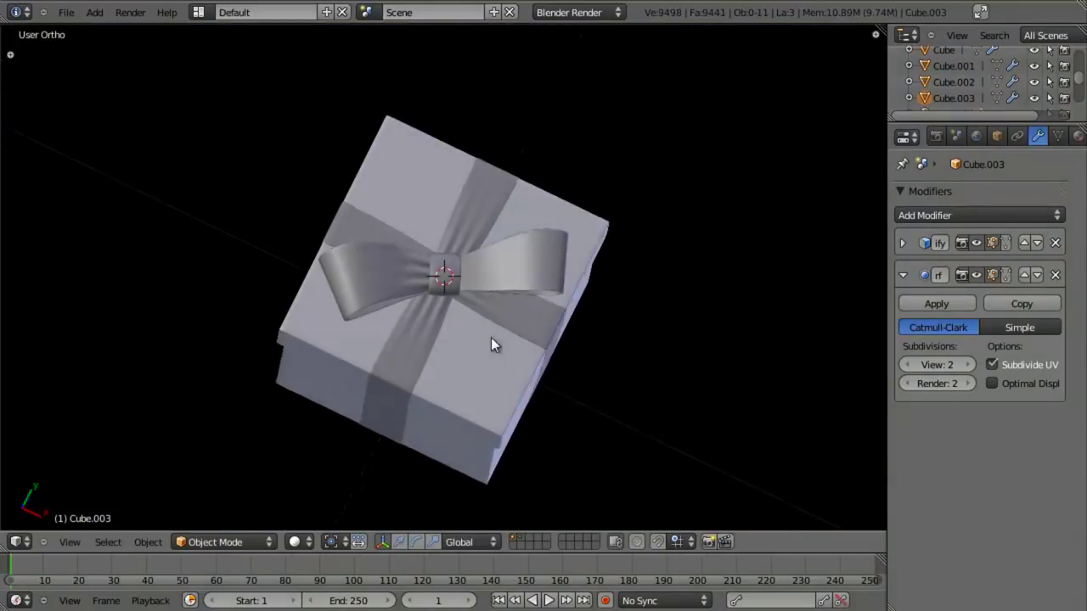
# Open the right bow loop's mesh for editing with nothing selected
pyautogui.rightClick(509, 292)
pyautogui.press('KP_Decimal')
pyautogui.press('Tab')
pyautogui.press('a')
pyautogui.hotkey('ctrl', 'r')
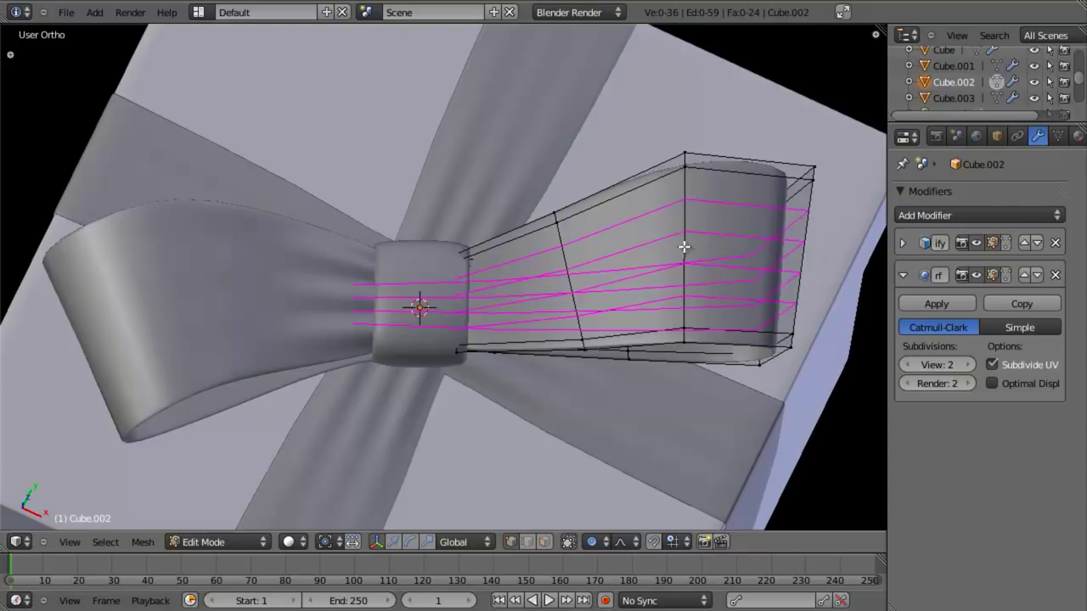
pyautogui.click(686, 255)
pyautogui.scroll(3, 496, 322)
pyautogui.keyDown('shift'); pyautogui.moveTo(660, 312); pyautogui.dragTo(551, 313, button='middle'); pyautogui.keyUp('shift')
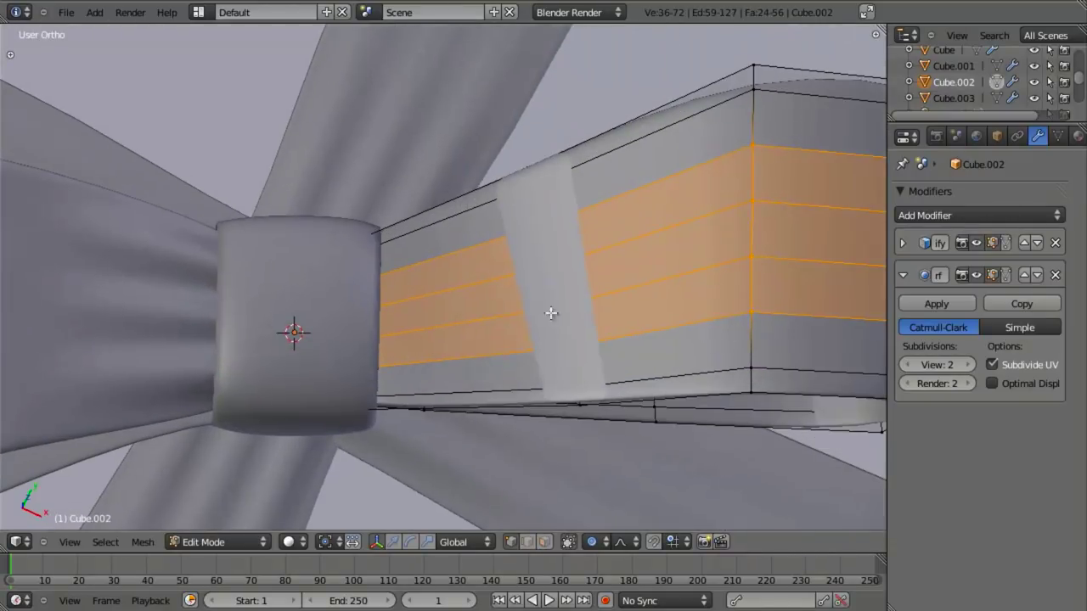
pyautogui.hotkey('ctrl', 'z')
# Add five evenly spaced edge loops running lengthwise along the right bow loop
pyautogui.hotkey('ctrl', 'r')
pyautogui.scroll(3, 751, 236)
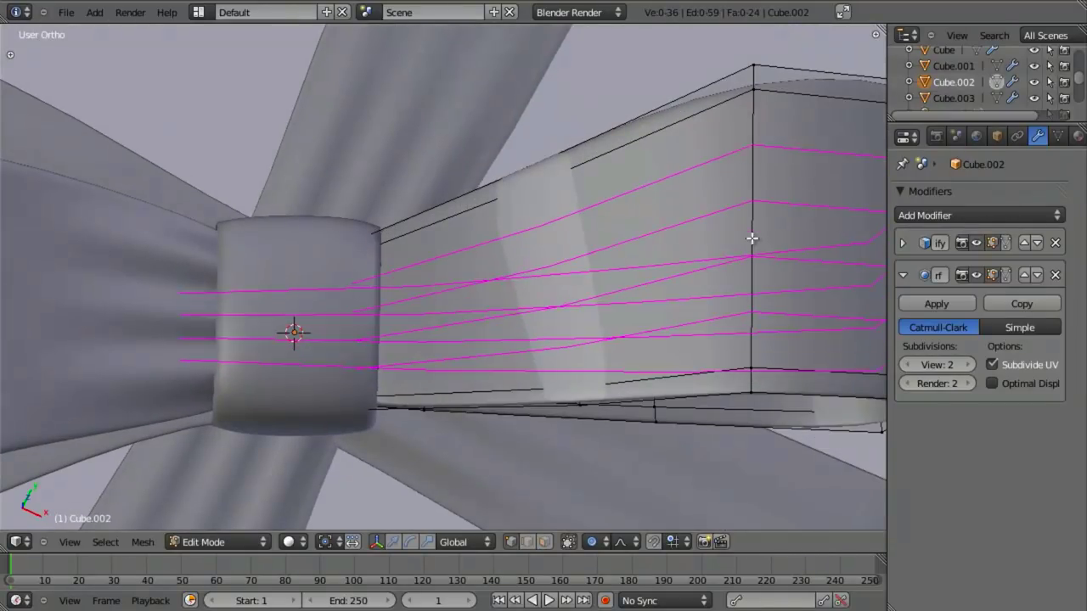
pyautogui.click(752, 239)
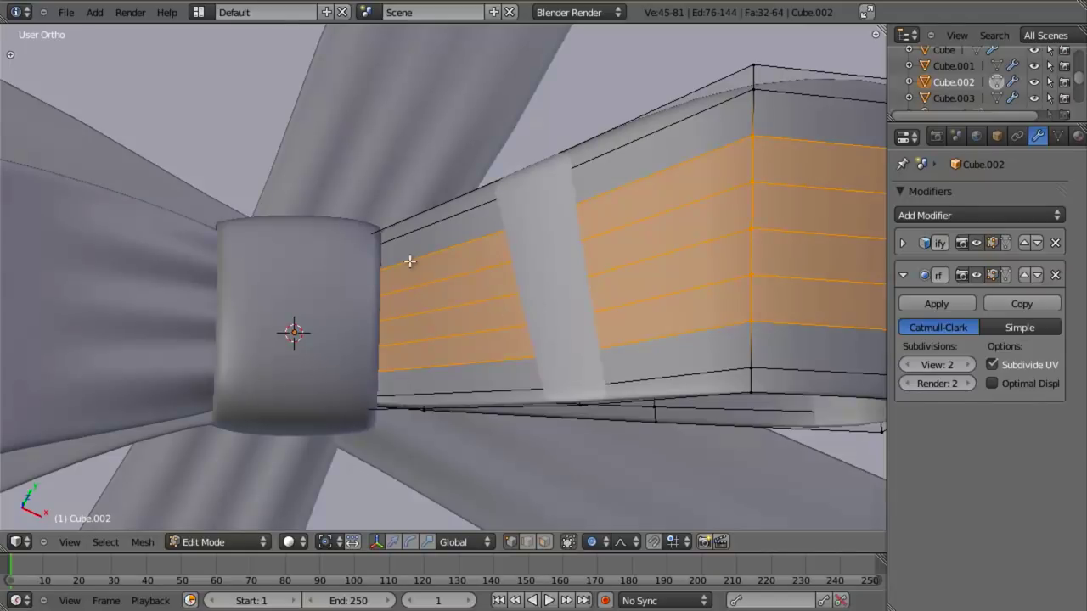
# Switch to edge selection and select three alternate lengthwise edges on the right loop's upper side beside the knot
pyautogui.hotkey('ctrl', 'Tab')
pyautogui.click(406, 355)
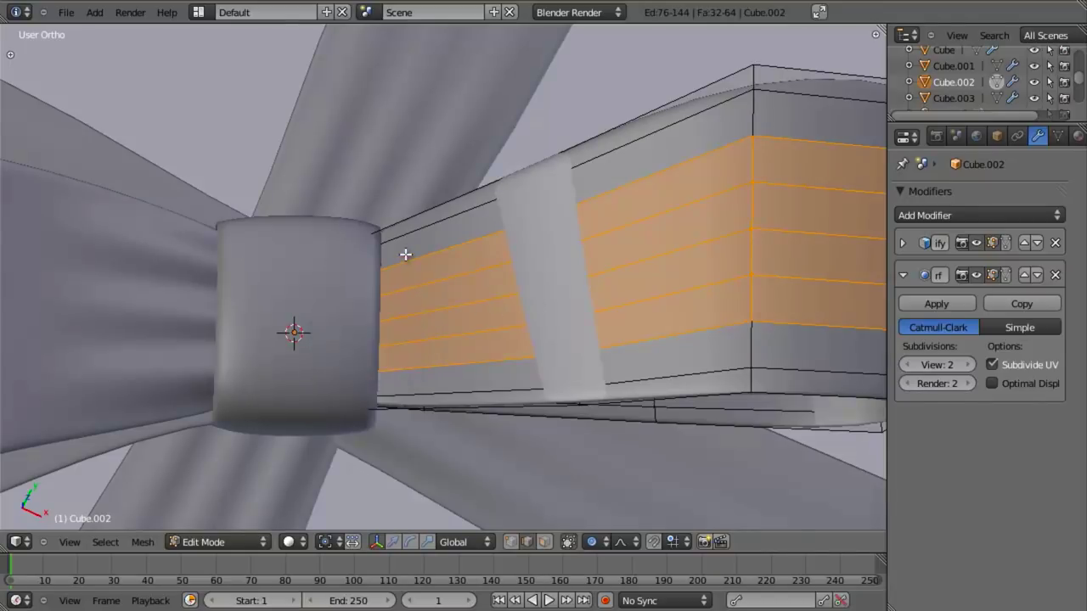
pyautogui.rightClick(405, 253)
pyautogui.scroll(-3, 464, 450)
pyautogui.moveTo(464, 450); pyautogui.dragTo(497, 257, button='middle')
# Tilt the right loop's three selected edges and shift them slightly in a wireframe side view to form folds
pyautogui.press('r')
pyautogui.click(563, 284)
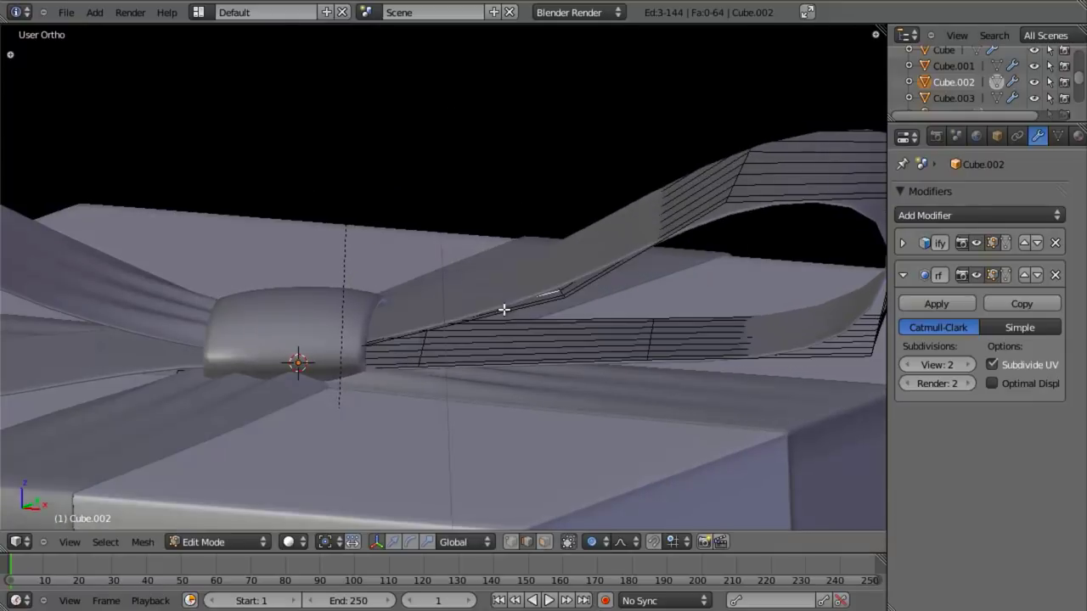
pyautogui.press('KP_1')
pyautogui.press('z')
pyautogui.press('KP_3')
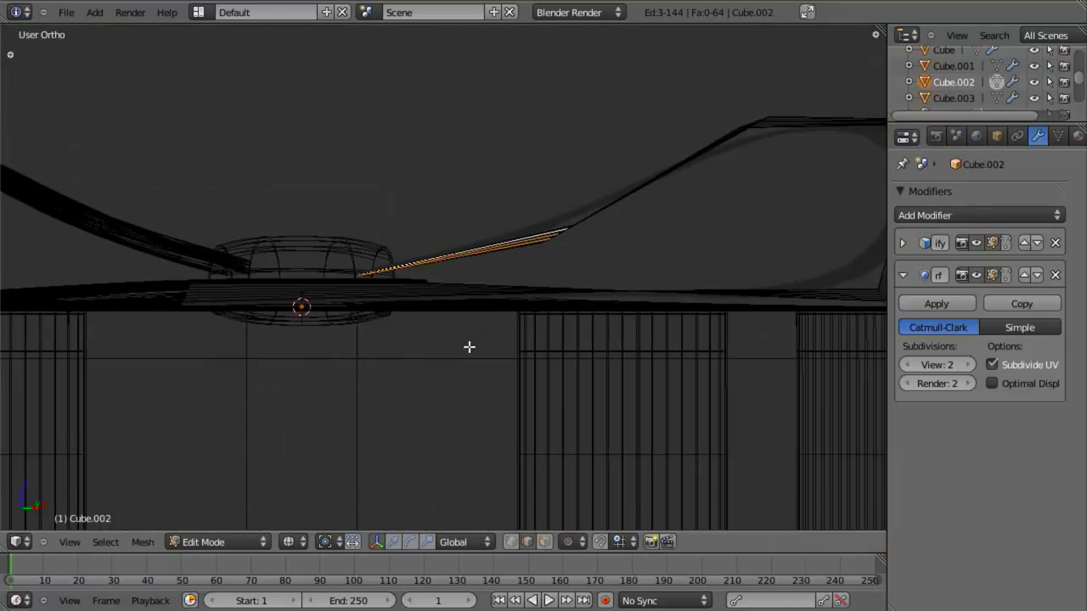
pyautogui.press('g')
pyautogui.click(565, 297)
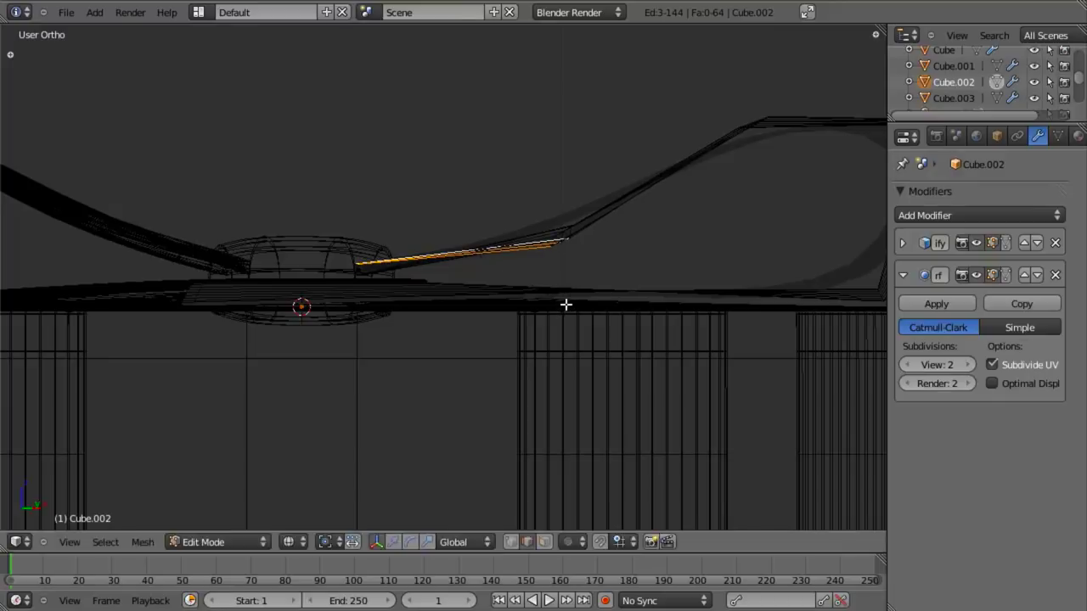
pyautogui.press('g')
pyautogui.click(563, 297)
pyautogui.press('z')
# Move alternate edges on the right loop's underside beside the knot along Z and finish editing the loop
pyautogui.moveTo(464, 235)
pyautogui.mouseDown(button='middle')
pyautogui.moveTo(441, 280)
pyautogui.moveTo(412, 284)
pyautogui.moveTo(471, 315)
pyautogui.moveTo(417, 328)
pyautogui.mouseUp(button='middle')
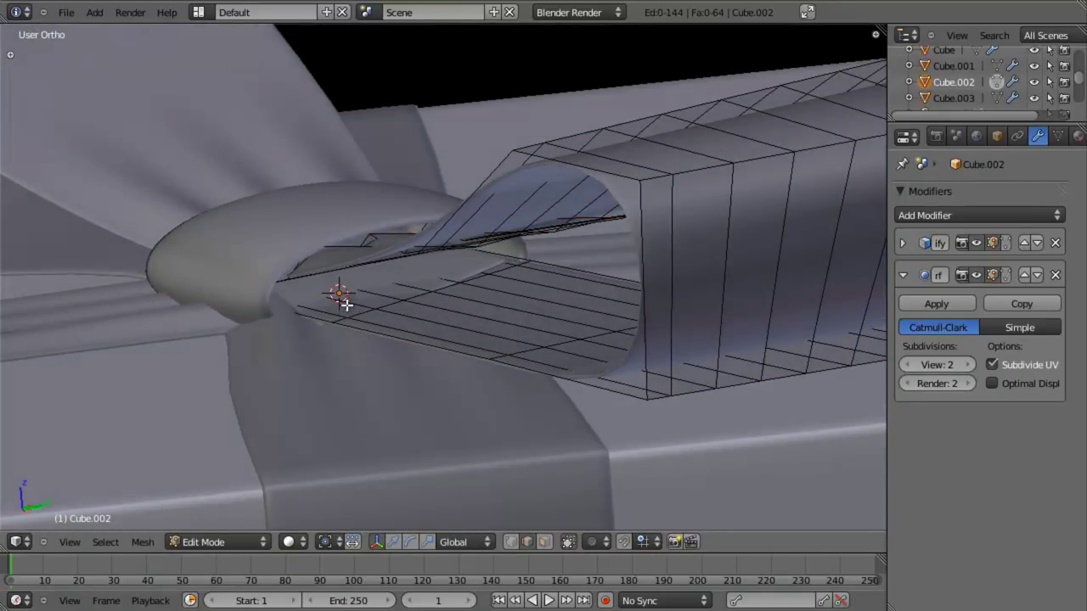
pyautogui.moveTo(478, 265); pyautogui.dragTo(512, 308, button='middle')
pyautogui.press('g')
pyautogui.press('z')
pyautogui.click(487, 312)
pyautogui.press('Tab')
pyautogui.scroll(-7, 488, 312)
# Reopen the left bow loop's mesh for editing close to the knot
pyautogui.moveTo(344, 310); pyautogui.dragTo(429, 366, button='middle')
pyautogui.rightClick(183, 256)
pyautogui.press('Tab')
pyautogui.scroll(4, 354, 343)
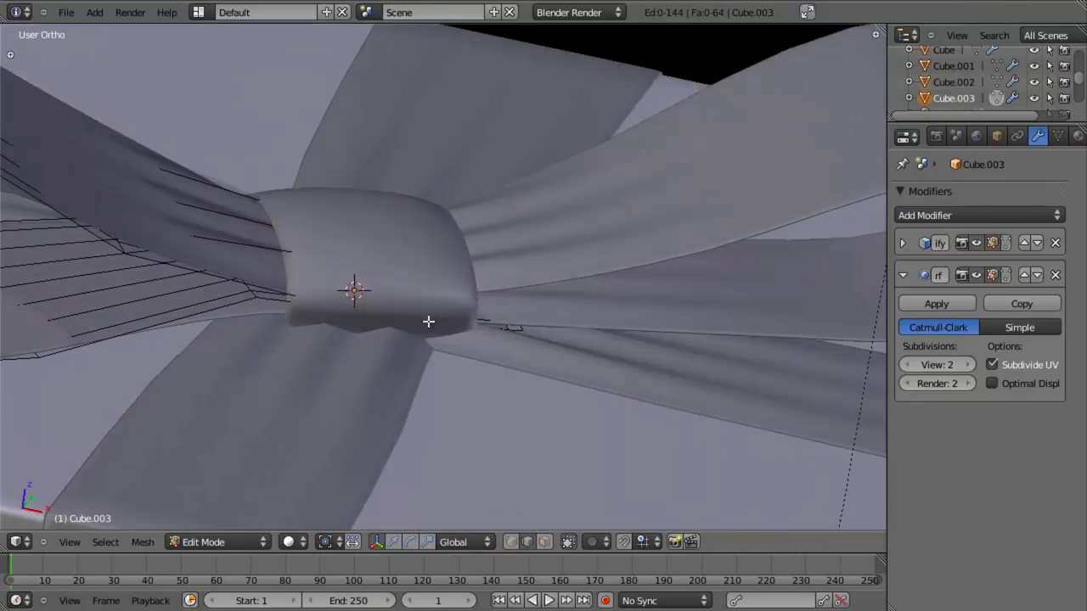
pyautogui.press('z')
pyautogui.press('KP_1')
pyautogui.press('z')
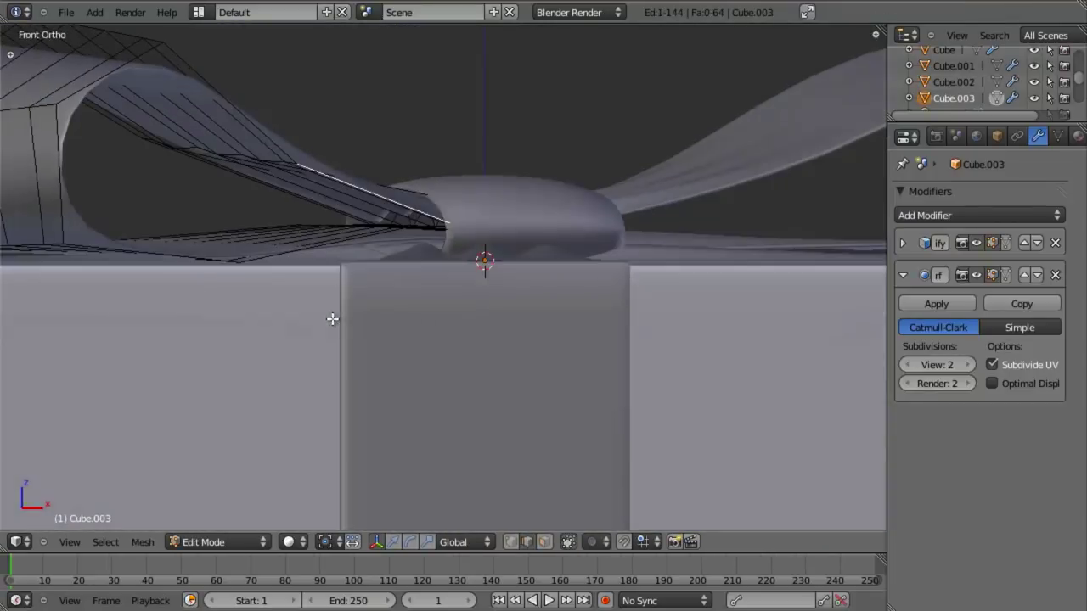
pyautogui.press('z')
pyautogui.press('b')
pyautogui.moveTo(204, 136); pyautogui.dragTo(470, 219)
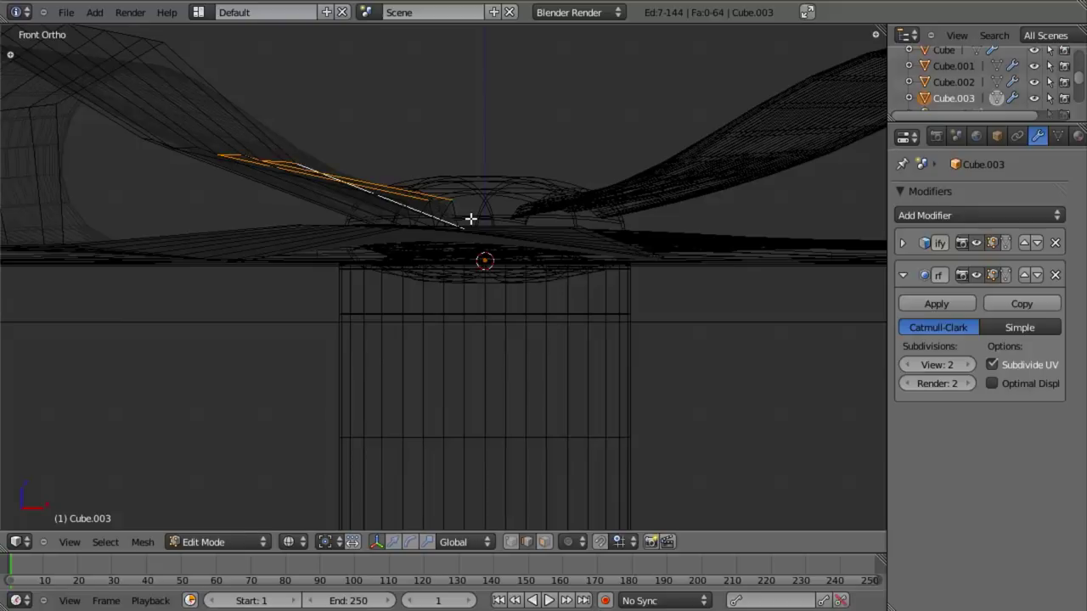
pyautogui.press('b')
pyautogui.moveTo(255, 165); pyautogui.dragTo(484, 221)
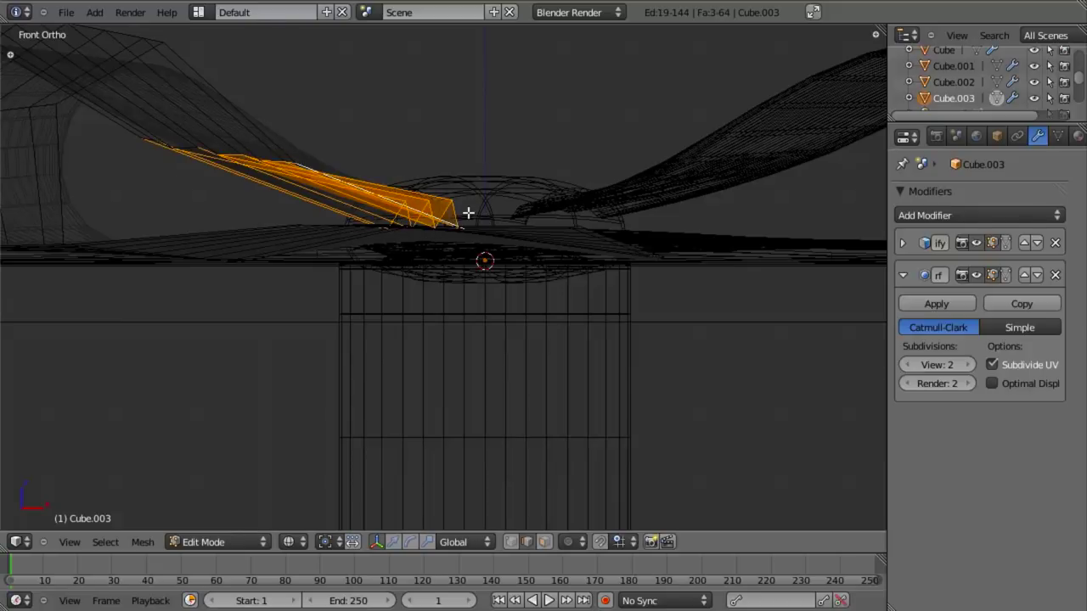
pyautogui.press('a')
# Raise three alternate edges on the left loop's underside beside the knot by about 0.034 along Z and finish editing
pyautogui.moveTo(468, 213)
pyautogui.mouseDown(button='middle')
pyautogui.moveTo(490, 230)
pyautogui.moveTo(435, 208)
pyautogui.mouseUp(button='middle')
pyautogui.press('z')
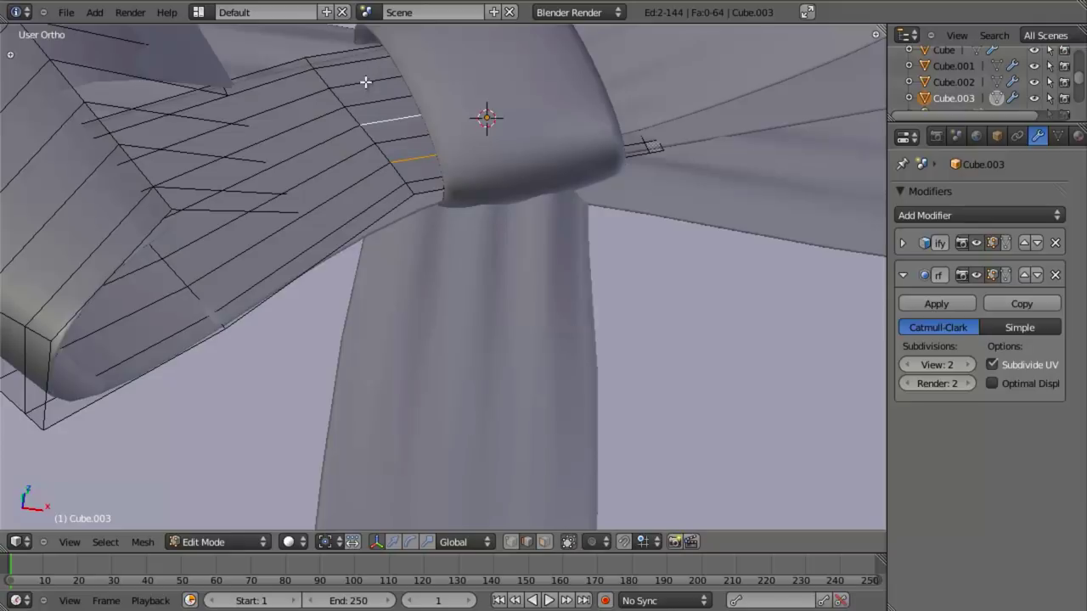
pyautogui.press('g')
pyautogui.press('z')
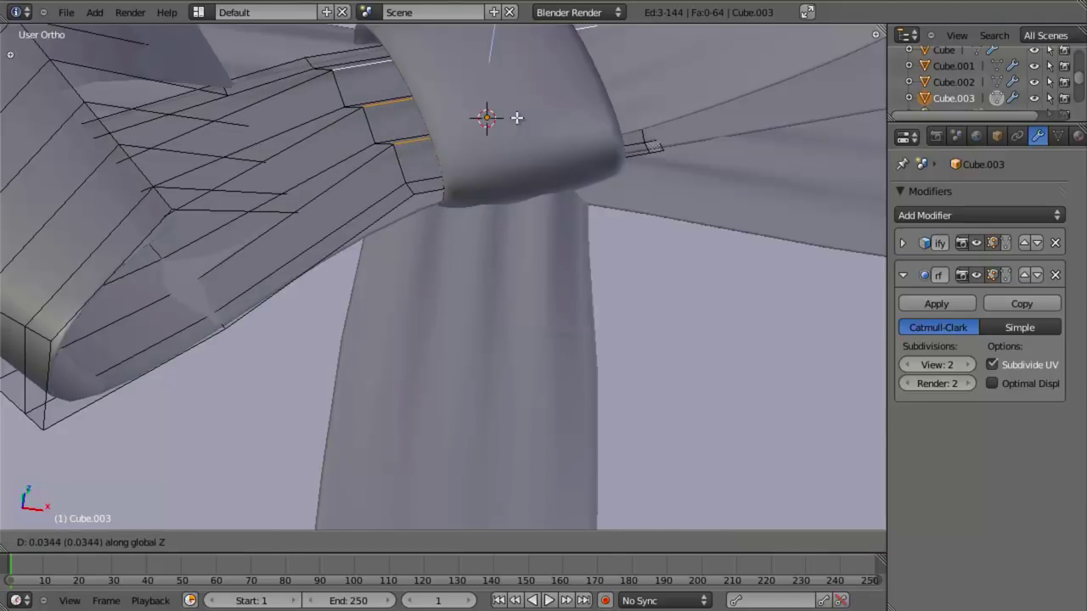
pyautogui.click(516, 118)
pyautogui.press('Tab')
pyautogui.scroll(-5, 516, 118)
# Edit the knot's mesh and add three evenly spaced edge loops around its middle section
pyautogui.moveTo(517, 118); pyautogui.dragTo(459, 271, button='middle')
pyautogui.scroll(3, 462, 404)
pyautogui.rightClick(448, 293)
pyautogui.press('Tab')
pyautogui.scroll(3, 448, 293)
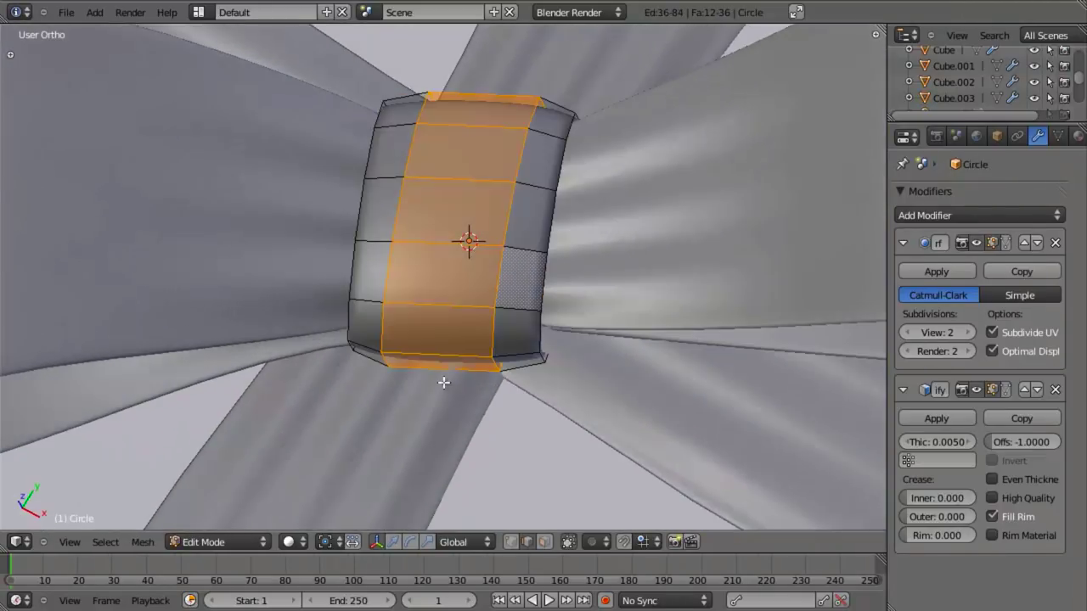
pyautogui.press('a')
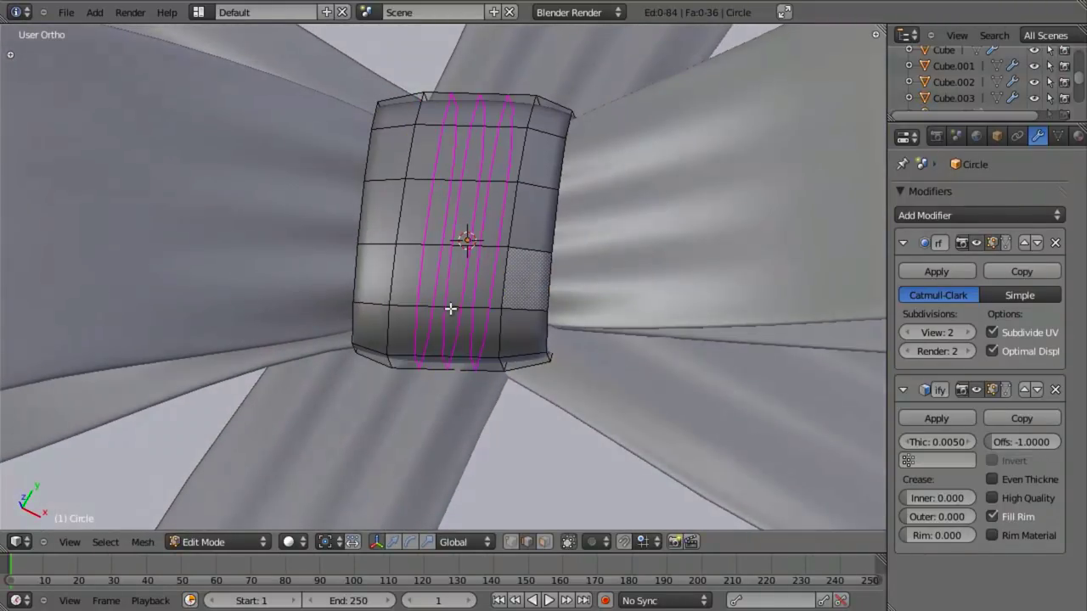
pyautogui.click(450, 309)
pyautogui.press('a')
# Enlarge the two outer new edge loops around the knot into ridges, scaling the one nearer the right bow loop by about 1.04
pyautogui.press('s')
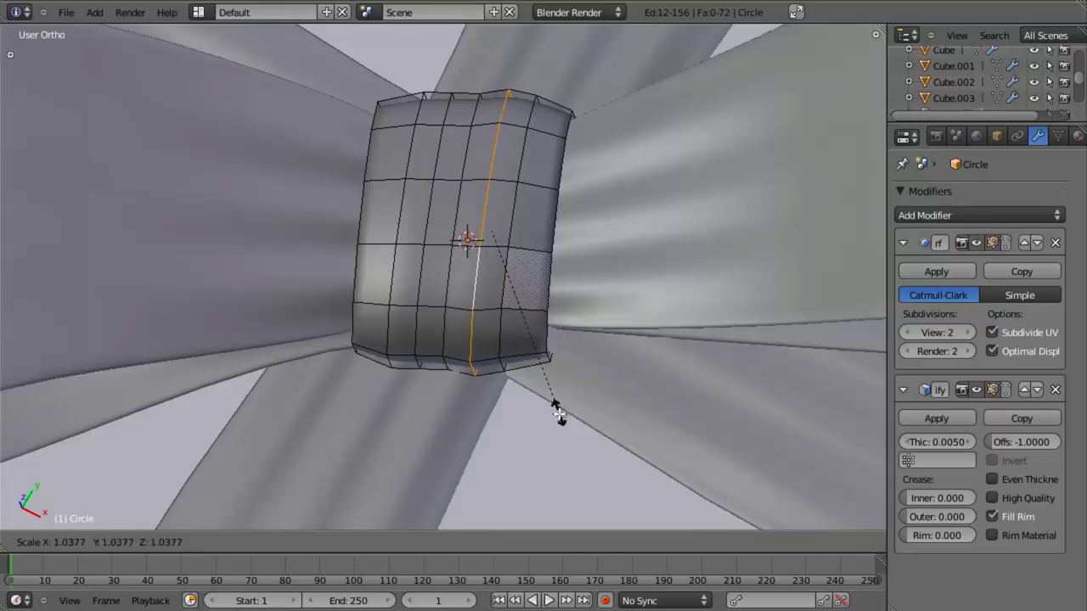
pyautogui.click(558, 413)
pyautogui.press('a')
pyautogui.press('s')
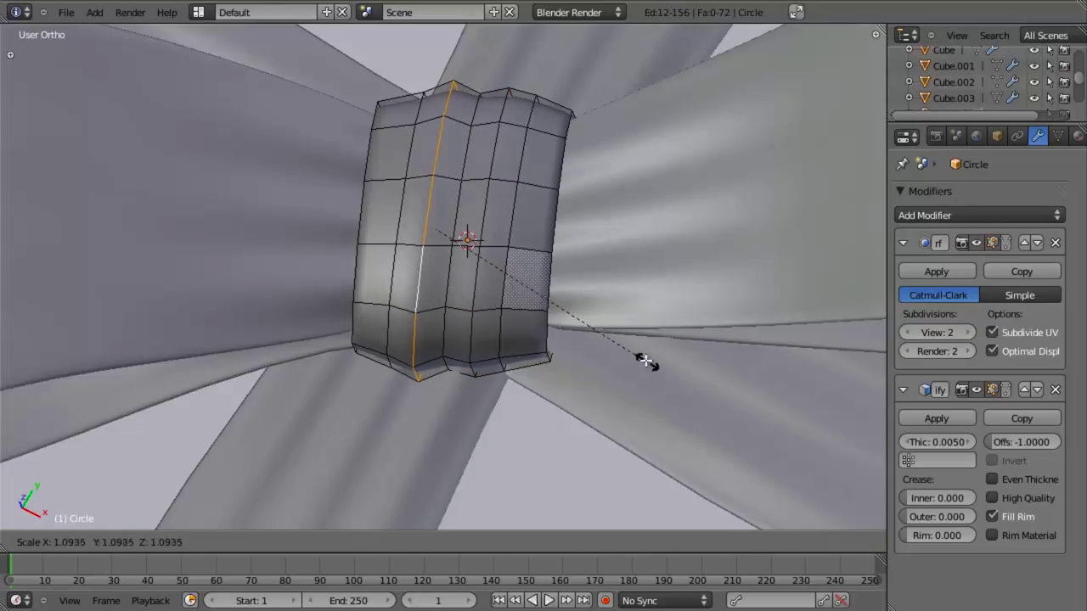
pyautogui.click(638, 354)
# Scale the knot's inner edge loop nearest the left bow loop slightly and finish editing the knot
pyautogui.keyDown('alt'); pyautogui.rightClick(388, 263); pyautogui.keyUp('alt')
pyautogui.press('s')
pyautogui.click(517, 323)
pyautogui.press('a')
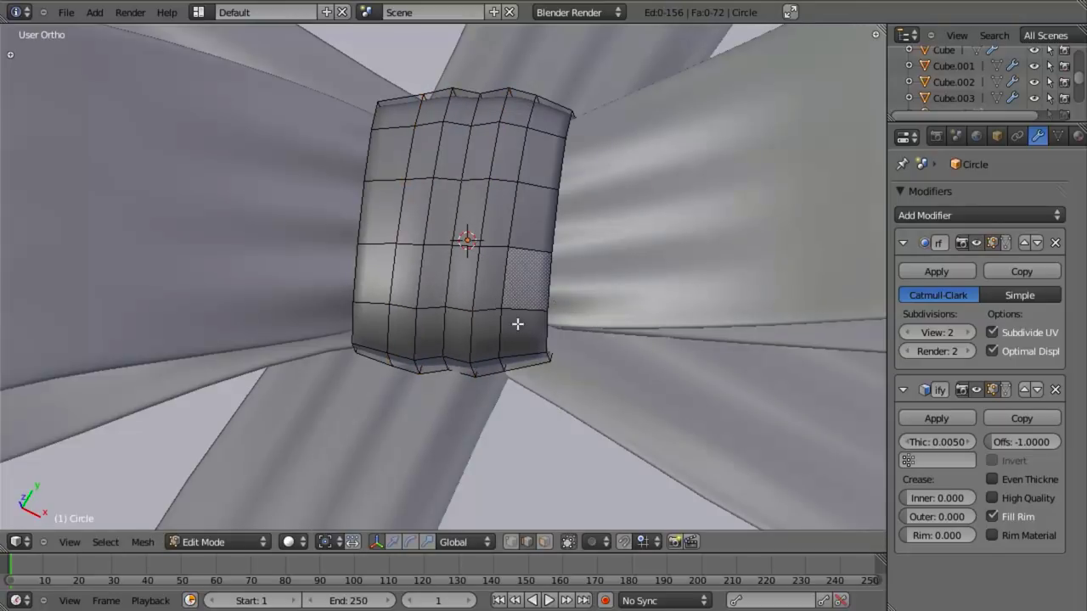
pyautogui.press('Tab')
pyautogui.scroll(-5, 341, 323)
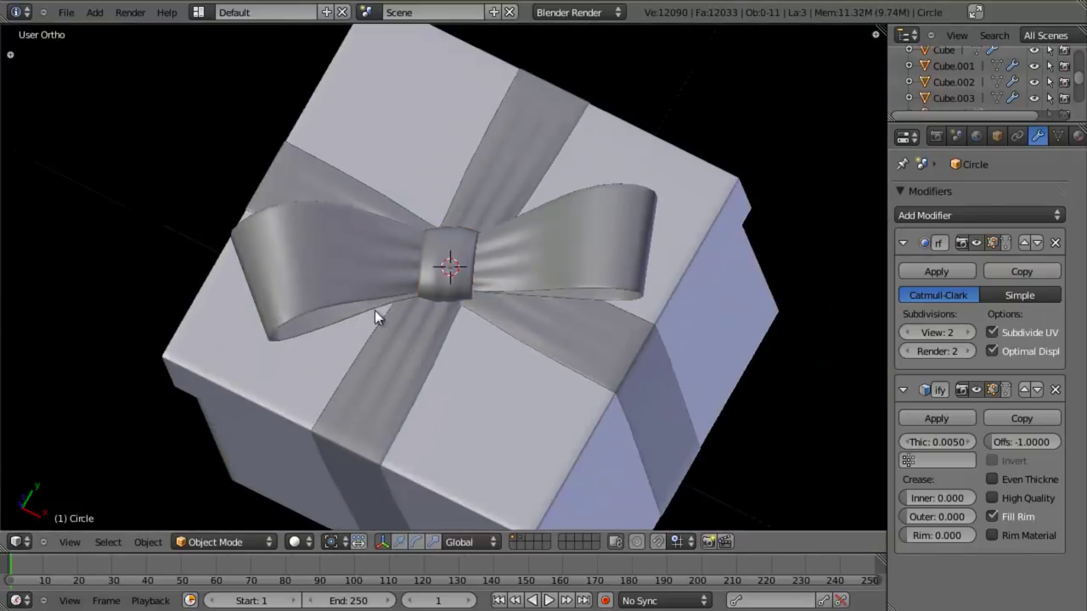
# Reopen the knot's mesh and rotate its inner edge loop nearest the right bow loop slightly around Z, shifting it outward
pyautogui.scroll(3, 391, 348)
pyautogui.press('Tab')
pyautogui.scroll(3, 476, 365)
pyautogui.press('g')
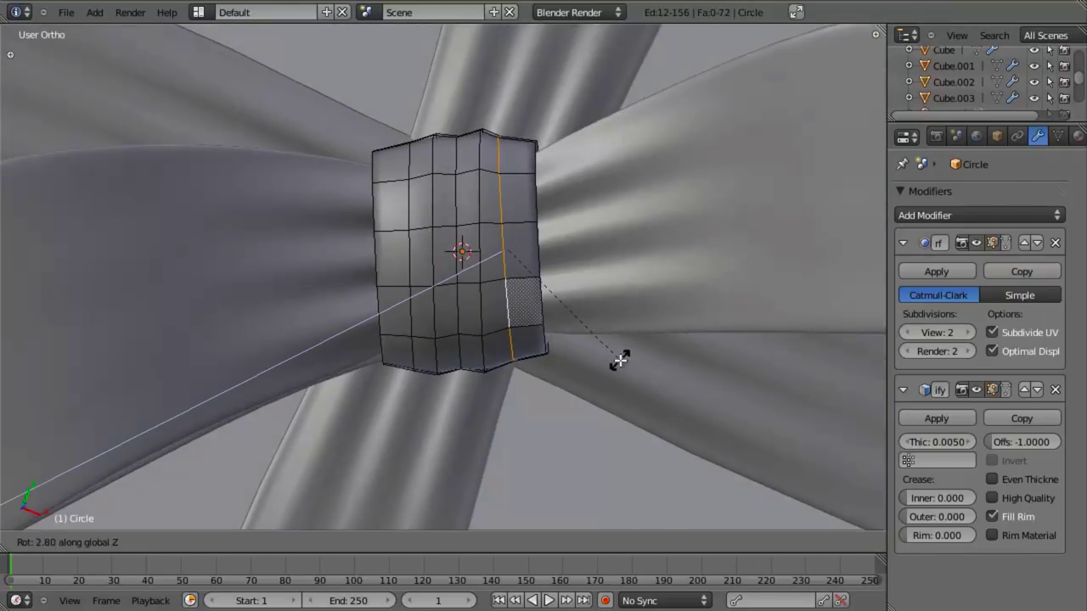
pyautogui.click(631, 361)
pyautogui.press('a')
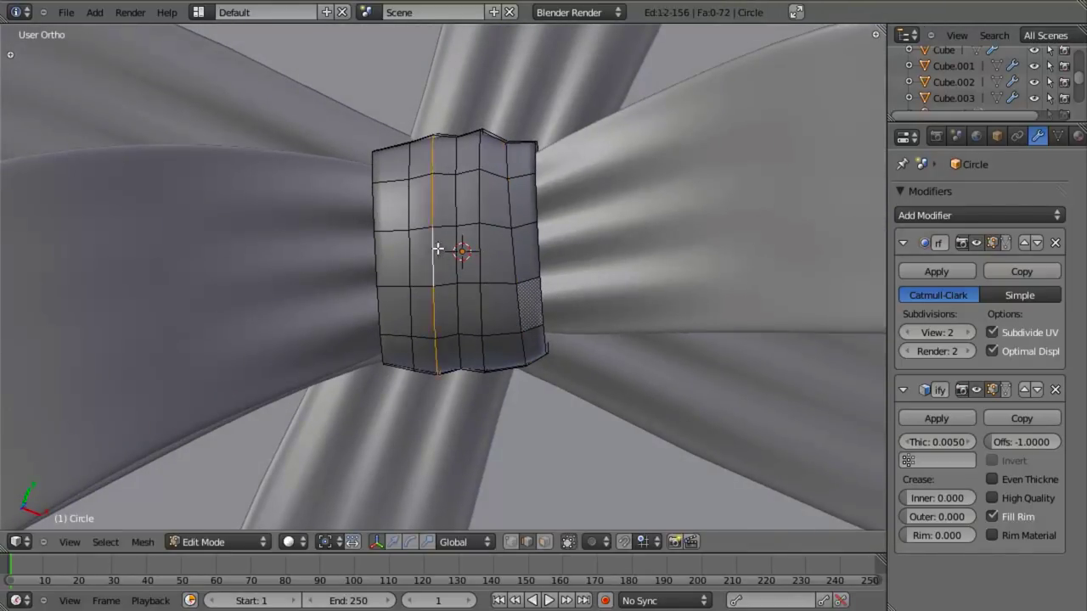
# Shift the knot's two inner edge loops nearest the left bow loop slightly sideways and finish editing the knot
pyautogui.press('g')
pyautogui.click(363, 245)
pyautogui.keyDown('alt'); pyautogui.rightClick(406, 252); pyautogui.keyUp('alt')
pyautogui.press('g')
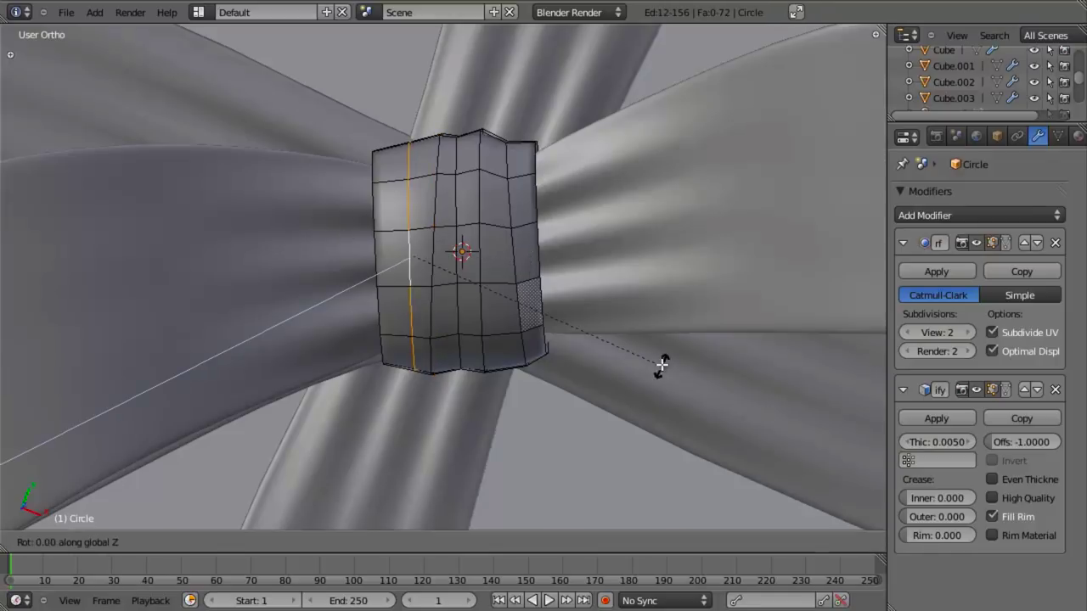
pyautogui.rightClick(660, 363)
pyautogui.press('g')
pyautogui.click(655, 362)
pyautogui.press('Tab')
# Save the file over the existing one, render the gift box through the scene camera, and close the render
pyautogui.scroll(-6, 488, 434)
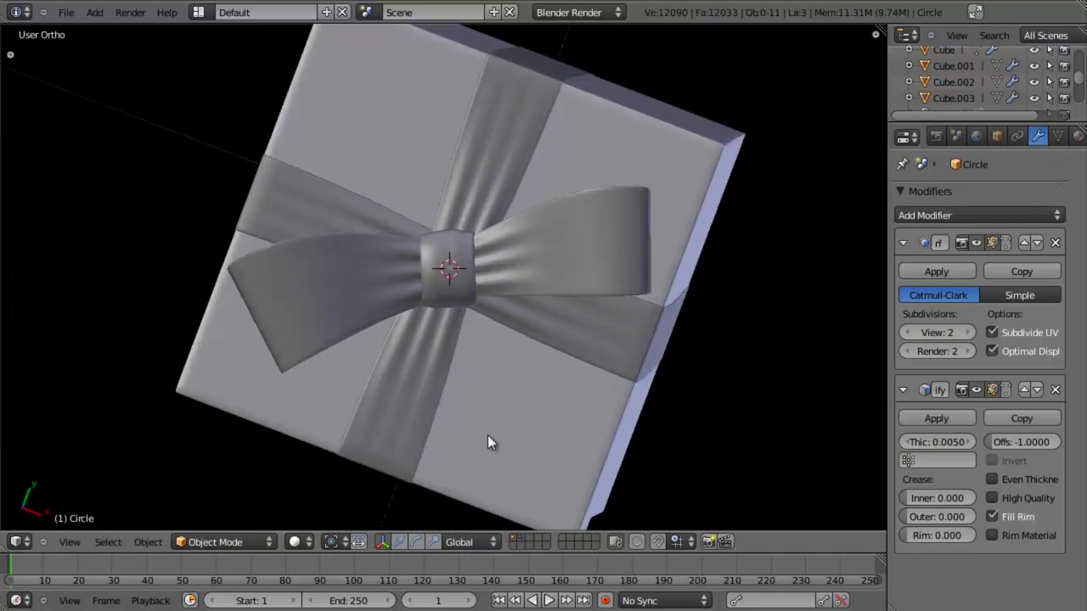
pyautogui.moveTo(487, 434); pyautogui.dragTo(445, 316, button='middle')
pyautogui.keyDown('shift'); pyautogui.moveTo(445, 316); pyautogui.dragTo(436, 294, button='middle'); pyautogui.keyUp('shift')
pyautogui.scroll(3, 437, 299)
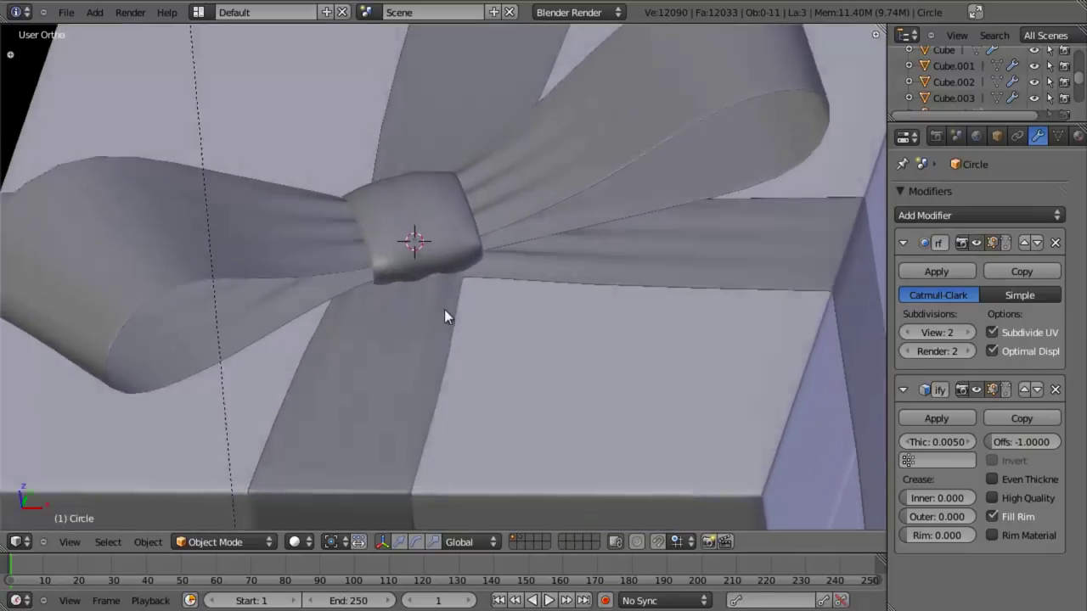
pyautogui.scroll(-5, 444, 309)
pyautogui.hotkey('ctrl', 's')
pyautogui.click(581, 334)
pyautogui.press('KP_0')
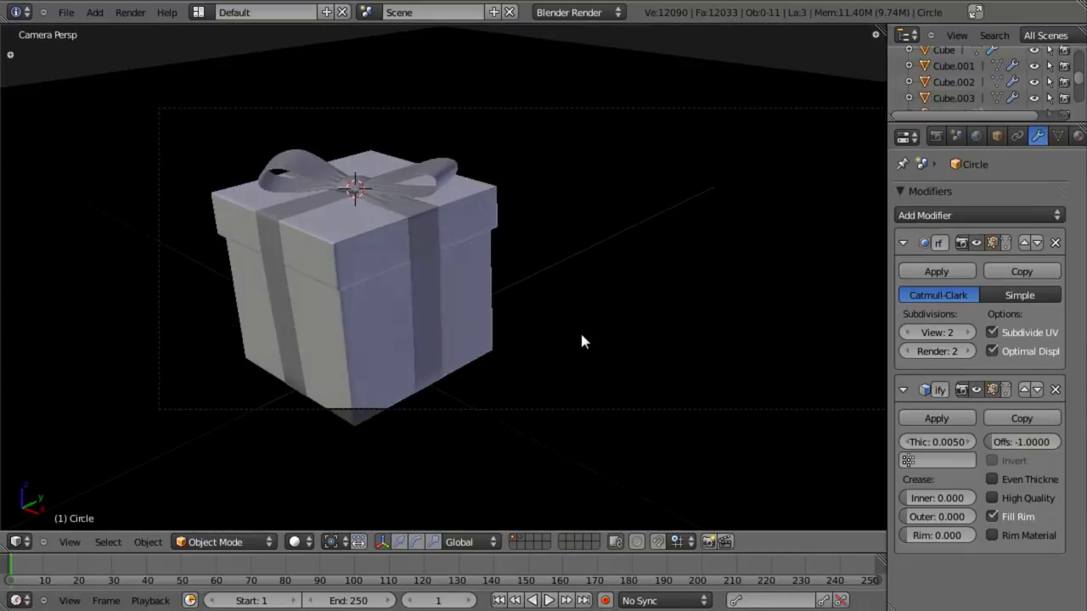
pyautogui.press('F12')
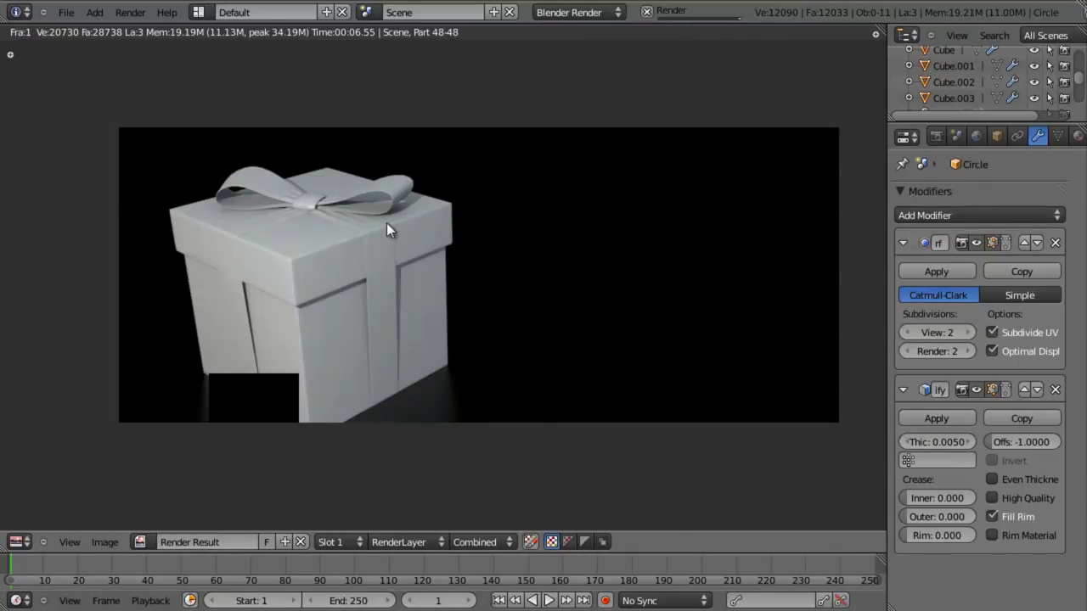
pyautogui.press('Escape')
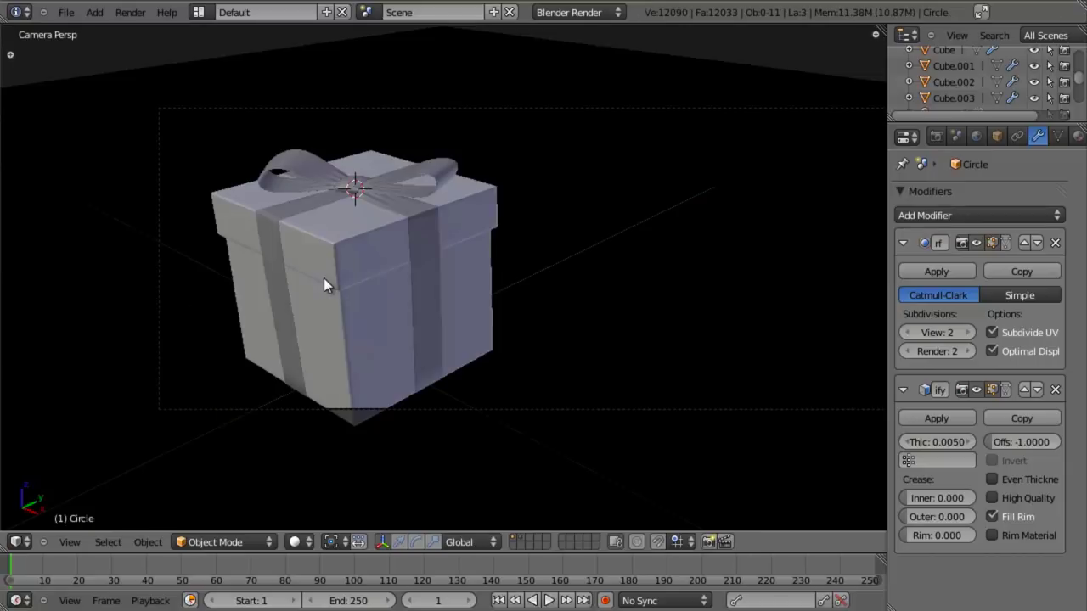
# Reopen the knot's mesh from the top view and scale the whole mesh down slightly
pyautogui.press('KP_7')
pyautogui.keyDown('shift'); pyautogui.moveTo(446, 345); pyautogui.dragTo(462, 409, button='middle'); pyautogui.keyUp('shift')
pyautogui.scroll(3, 462, 408)
pyautogui.rightClick(473, 200)
pyautogui.keyDown('shift'); pyautogui.moveTo(508, 263); pyautogui.dragTo(521, 378, button='middle'); pyautogui.keyUp('shift')
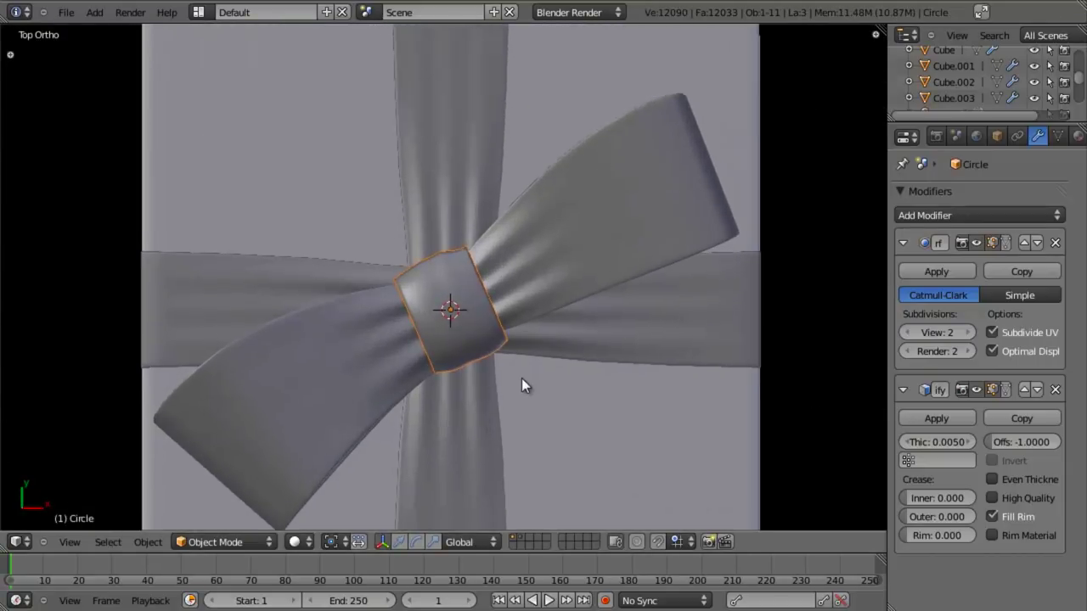
pyautogui.scroll(4, 521, 378)
pyautogui.press('Tab')
pyautogui.press('a')
pyautogui.scroll(-2, 539, 388)
pyautogui.press('a')
pyautogui.press('a')
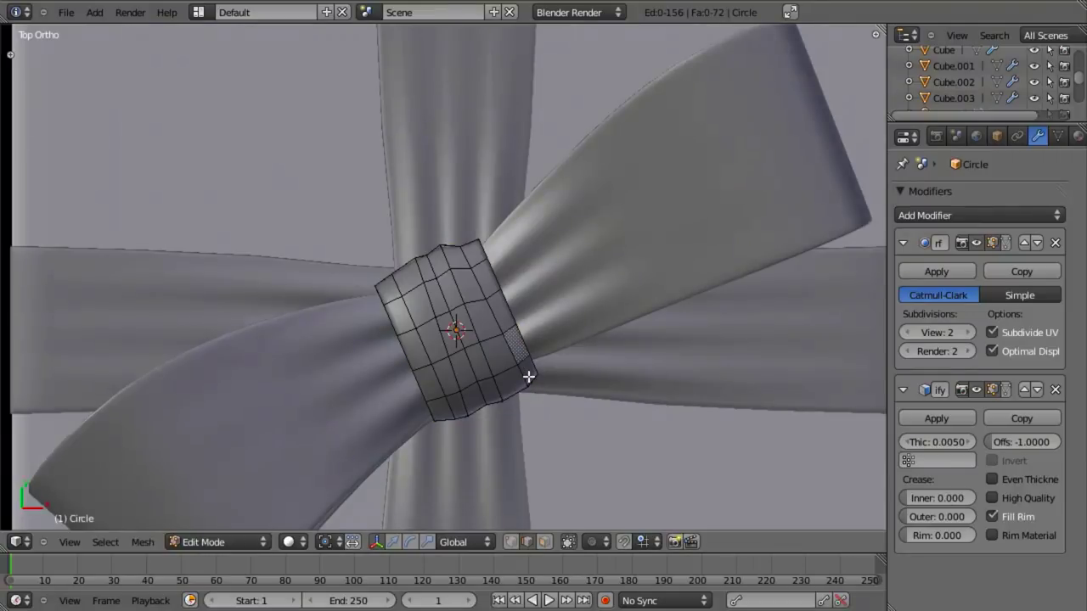
pyautogui.press('a')
pyautogui.press('s')
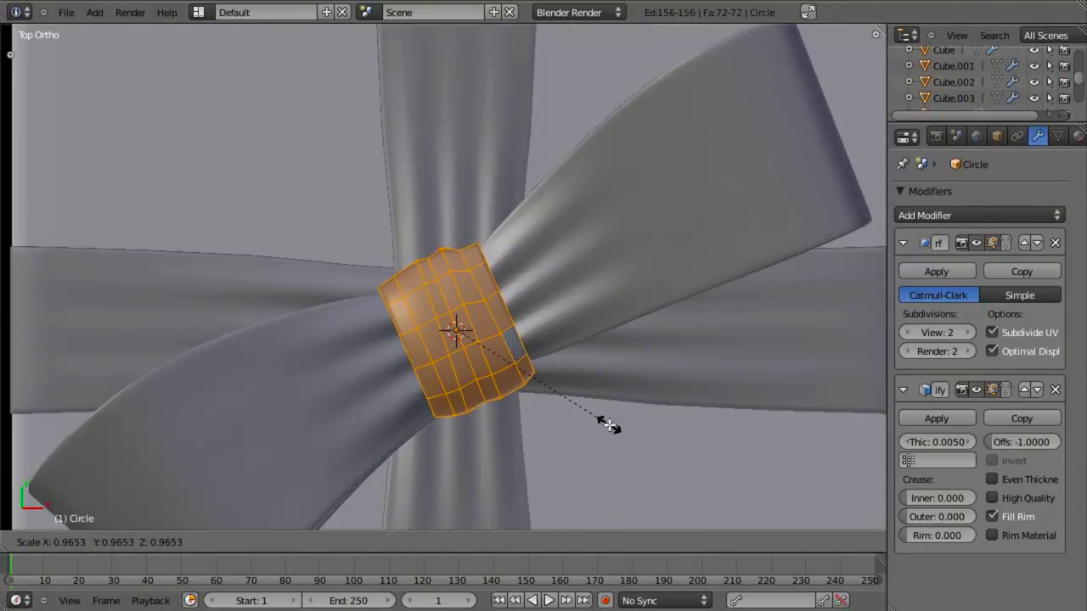
pyautogui.click(601, 412)
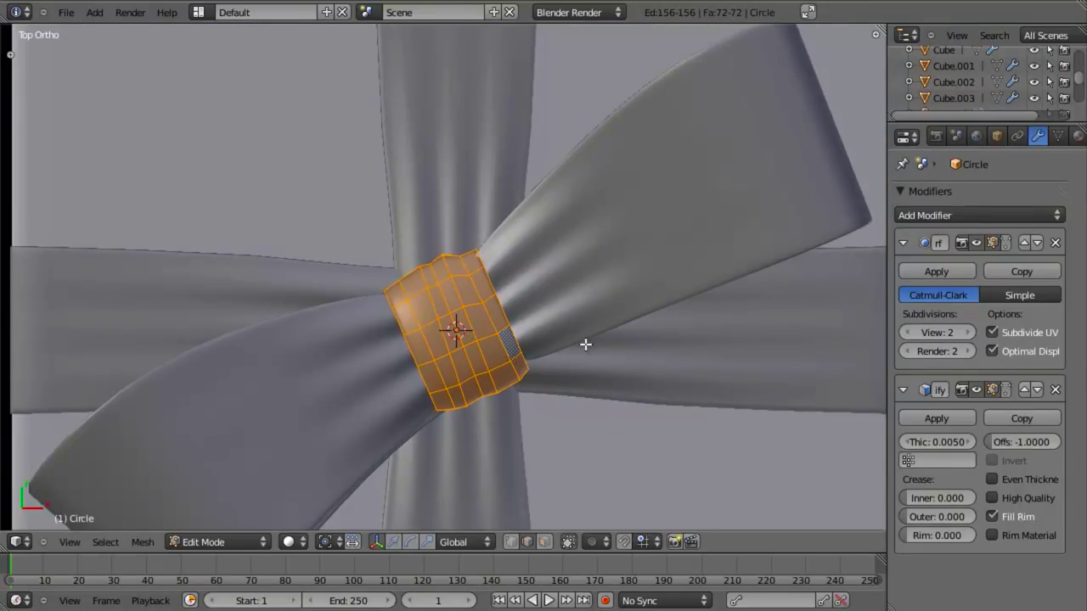
# Stretch the whole knot mesh slightly along its local Z axis to widen it
pyautogui.press('s')
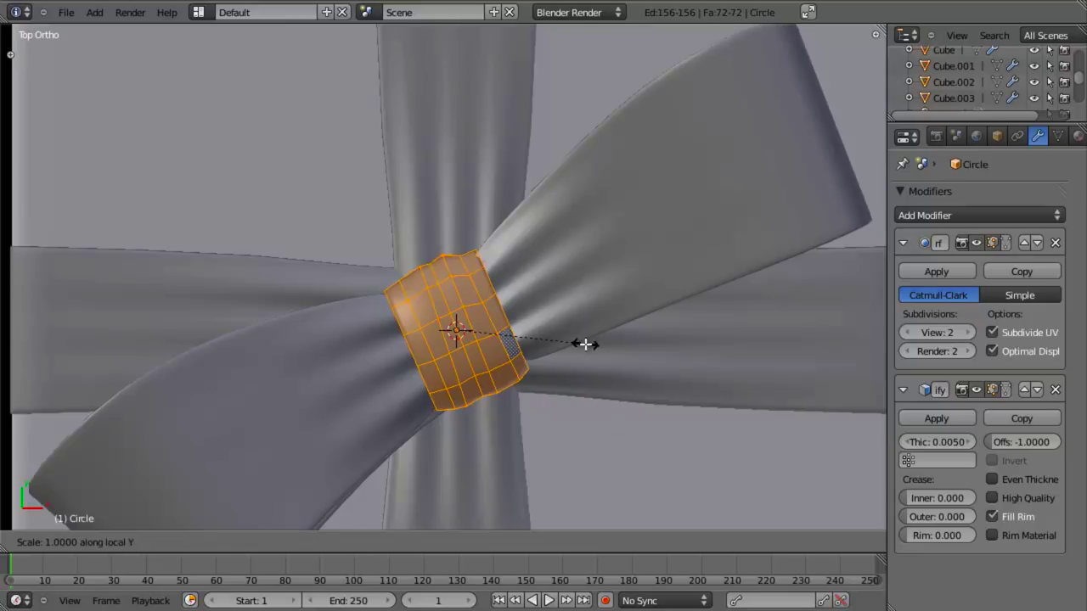
pyautogui.press('z')
pyautogui.press('z')
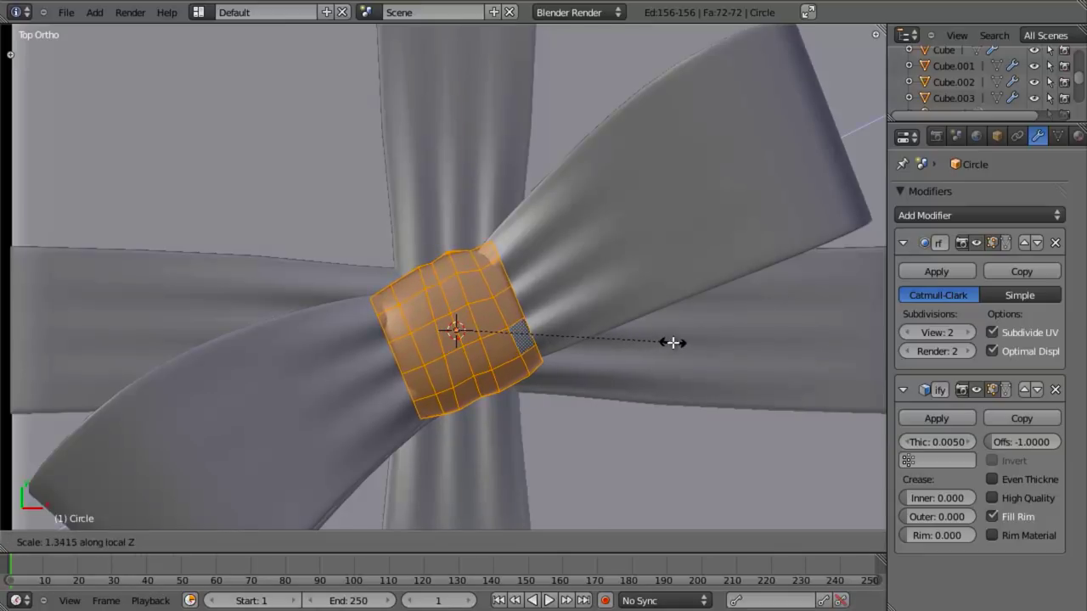
pyautogui.click(641, 339)
# Switch to vertex selection, move the knot's upper corner vertices beside the right bow loop, and finish editing the knot
pyautogui.hotkey('ctrl', 'Tab')
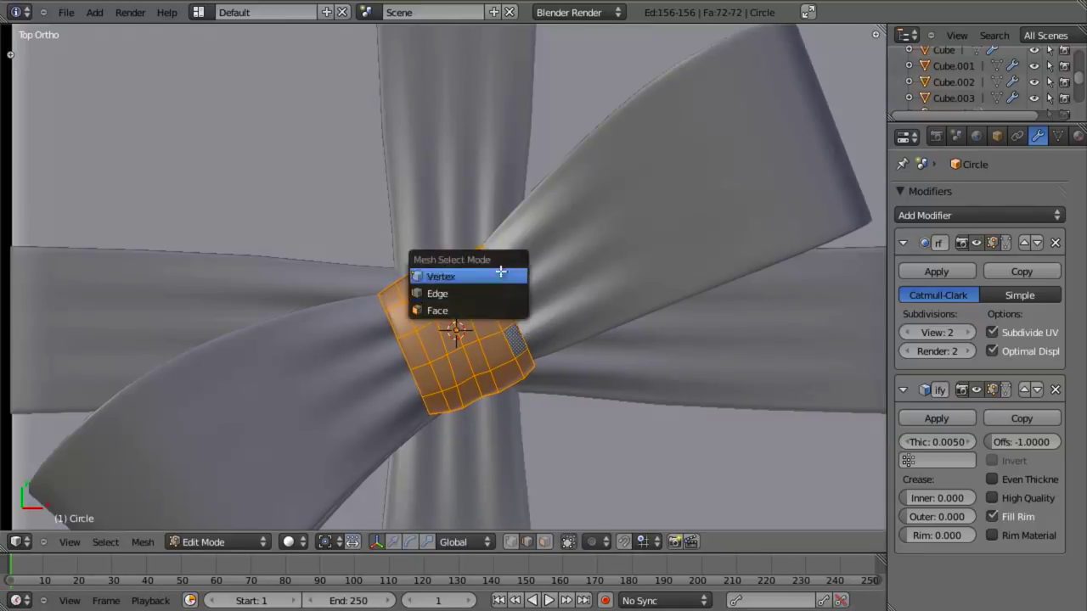
pyautogui.click(500, 276)
pyautogui.press('a')
pyautogui.scroll(5, 505, 253)
pyautogui.press('z')
pyautogui.press('b')
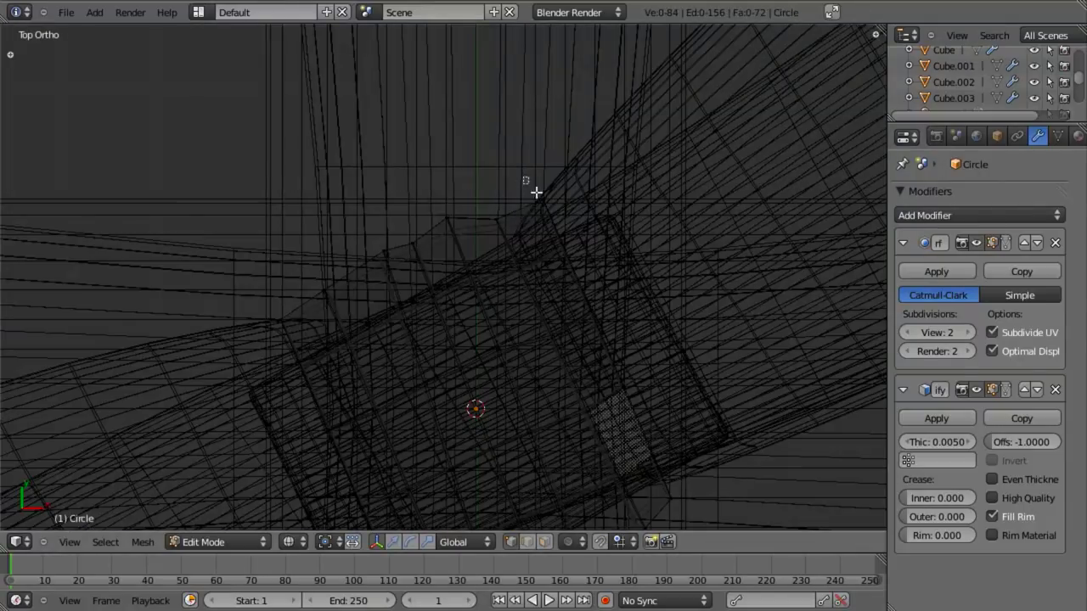
pyautogui.moveTo(523, 178); pyautogui.dragTo(587, 279)
pyautogui.press('z')
pyautogui.press('g')
pyautogui.click(580, 252)
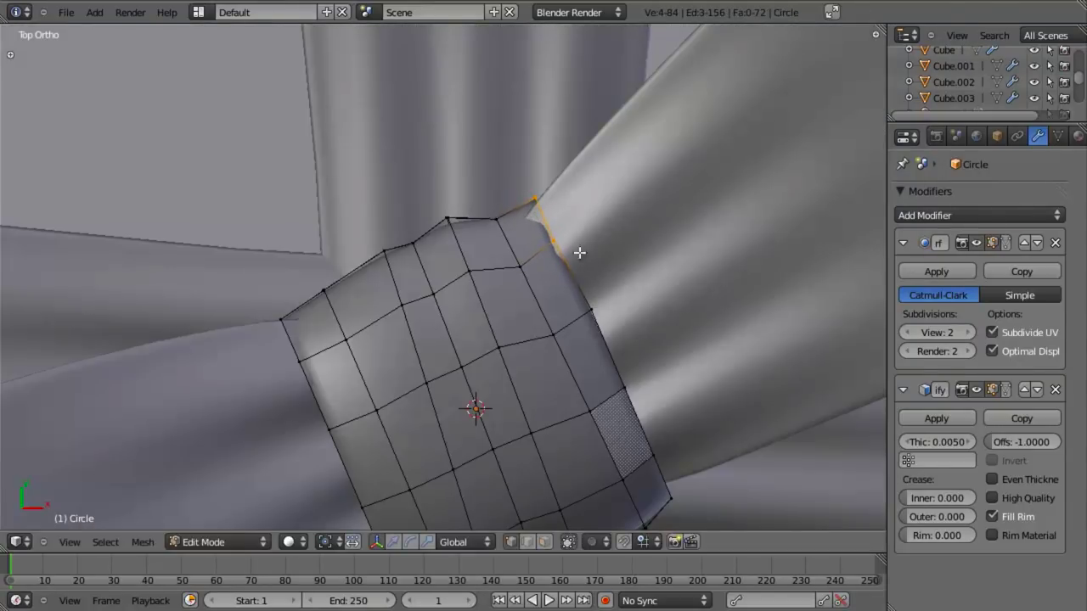
pyautogui.press('Tab')
# Edit the right bow loop and add an edge loop across its folds, slid up against the knot
pyautogui.rightClick(611, 272)
pyautogui.press('Tab')
pyautogui.scroll(-2, 487, 255)
pyautogui.scroll(1, 537, 248)
pyautogui.press('z')
pyautogui.hotkey('ctrl', 'r')
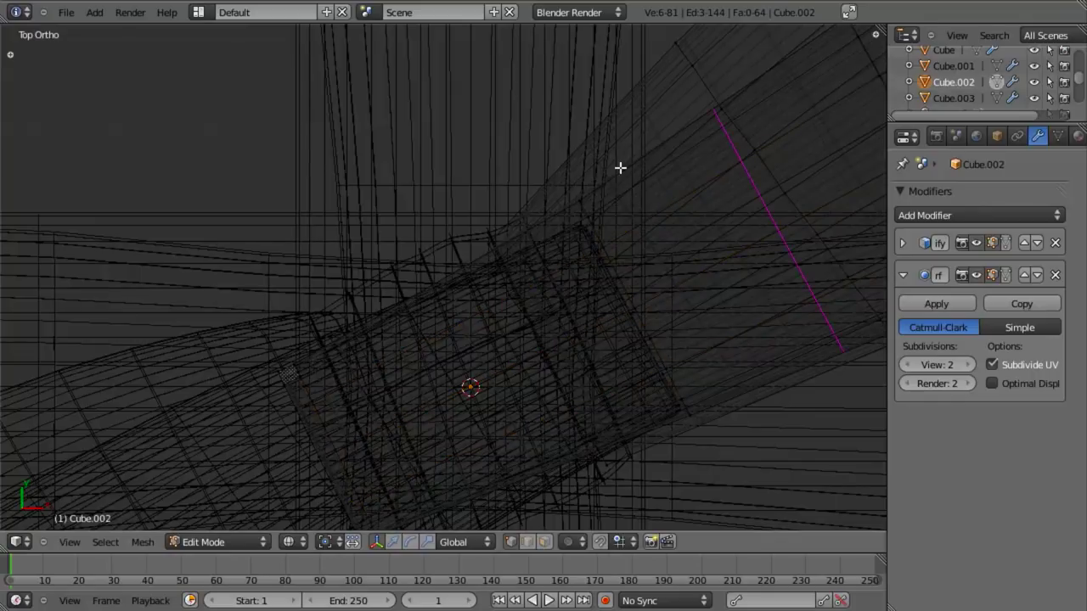
pyautogui.click(609, 170)
pyautogui.press('z')
pyautogui.hotkey('ctrl', 'r')
pyautogui.click(609, 119)
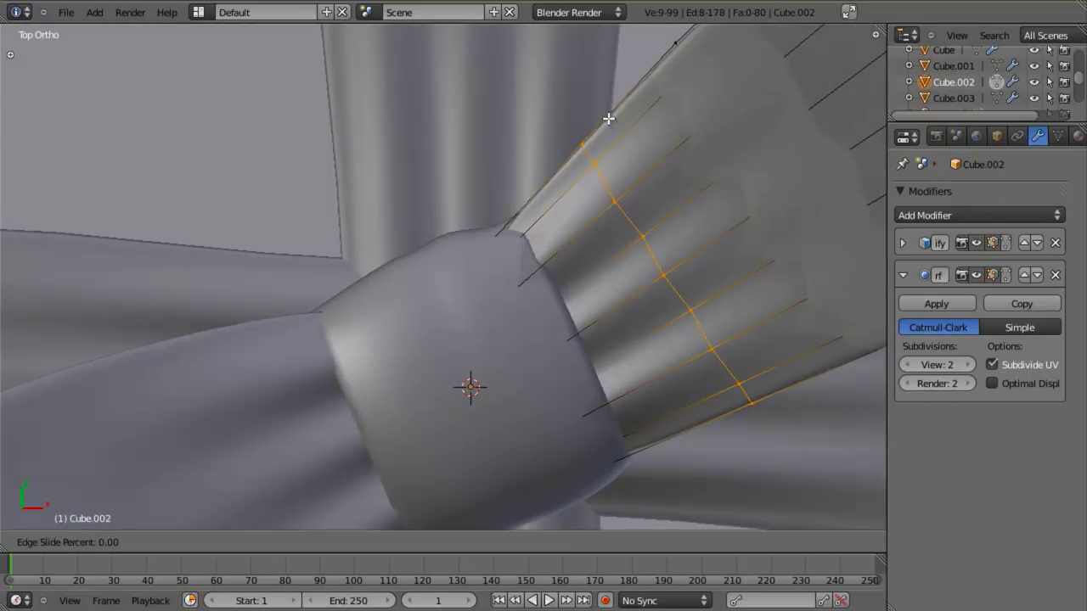
pyautogui.click(552, 236)
# Scale the right bow loop's new edge loop down to about 0.9, rotate it slightly, and finish editing
pyautogui.press('s')
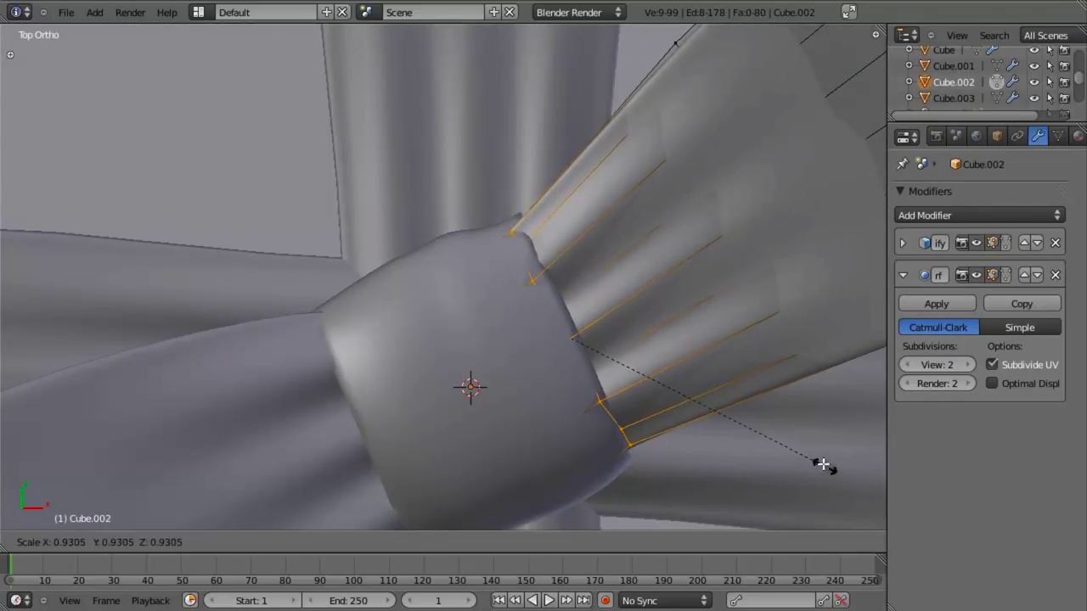
pyautogui.click(817, 460)
pyautogui.press('r')
pyautogui.rightClick(820, 487)
pyautogui.moveTo(648, 470); pyautogui.dragTo(807, 371, button='middle')
pyautogui.press('r')
pyautogui.click(807, 377)
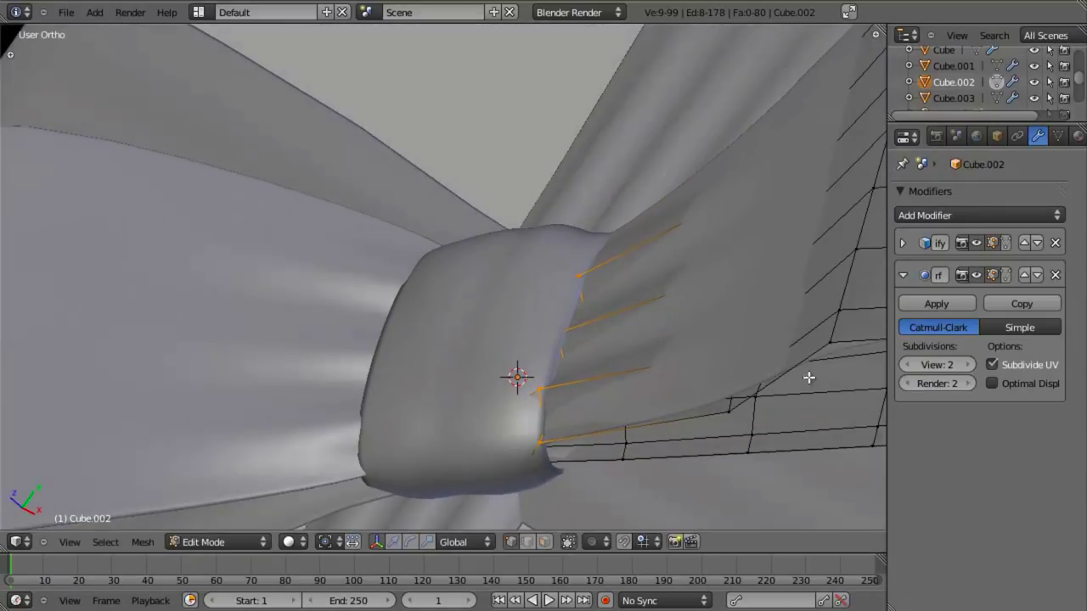
pyautogui.moveTo(395, 313); pyautogui.dragTo(396, 327, button='middle')
pyautogui.press('Tab')
# Edit the left bow loop and add an edge loop across its folds, slid close to the knot
pyautogui.rightClick(331, 322)
pyautogui.press('Tab')
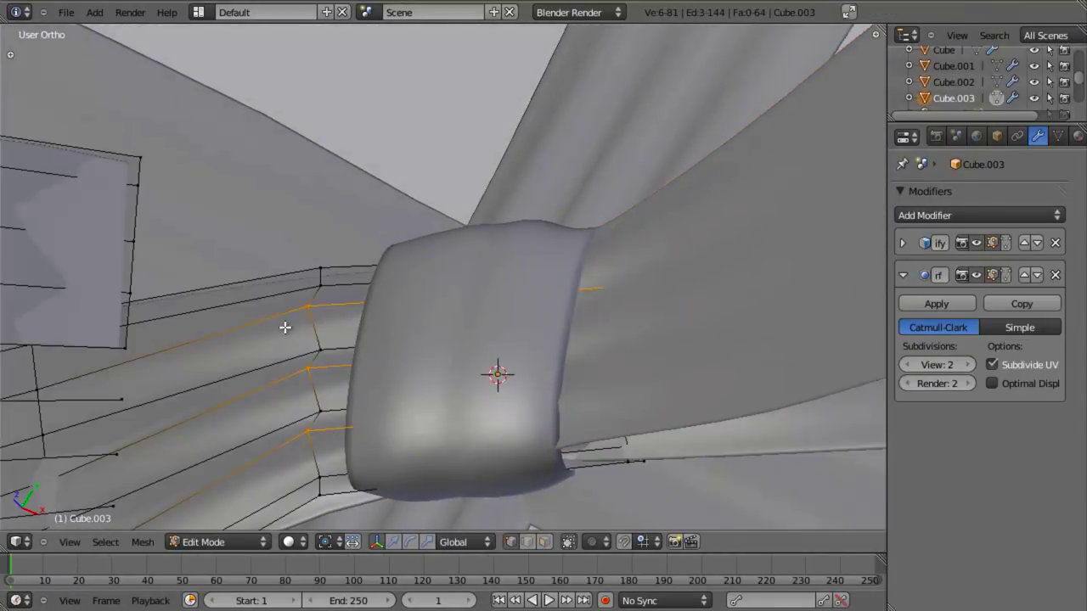
pyautogui.moveTo(284, 327); pyautogui.dragTo(439, 302, button='middle')
pyautogui.press('a')
pyautogui.click(360, 245)
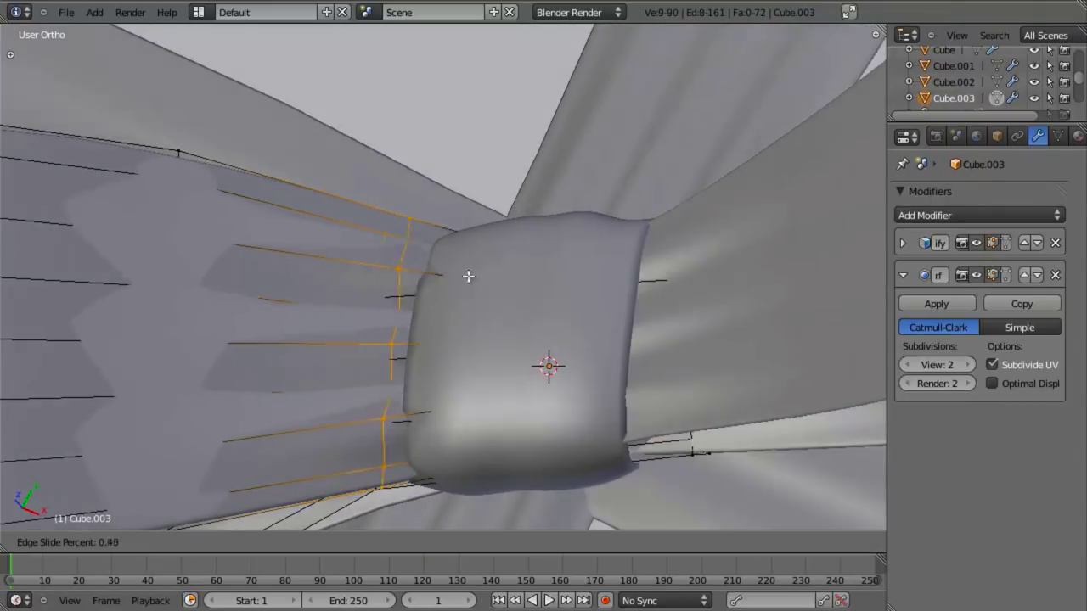
pyautogui.click(461, 271)
# Scale the left bow loop's new edge loop, move it into the knot, and finish editing
pyautogui.press('s')
pyautogui.click(568, 312)
pyautogui.moveTo(569, 312); pyautogui.dragTo(523, 383, button='middle')
pyautogui.press('g')
pyautogui.click(541, 257)
pyautogui.press('Tab')
# Add another edge loop to the left bow loop just outside the knot, slid about 0.59, and scale it
pyautogui.scroll(-5, 561, 247)
pyautogui.scroll(2, 475, 349)
pyautogui.press('Tab')
pyautogui.hotkey('ctrl', 'r')
pyautogui.click(366, 256)
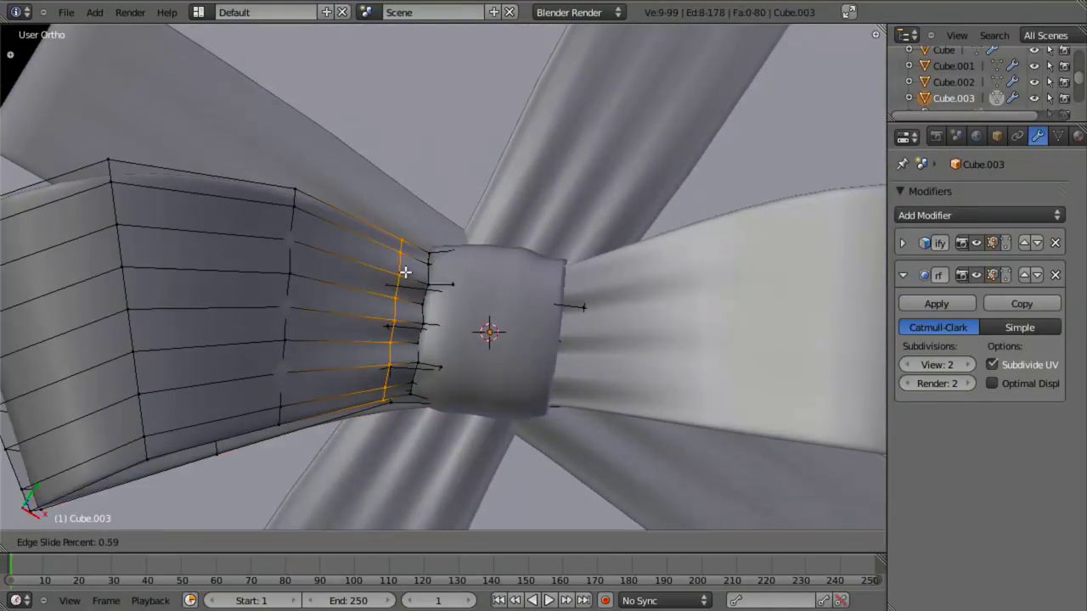
pyautogui.click(403, 272)
pyautogui.press('s')
pyautogui.click(573, 247)
pyautogui.press('Tab')
# Add another edge loop to the right bow loop just outside the knot and enlarge it slightly
pyautogui.rightClick(657, 272)
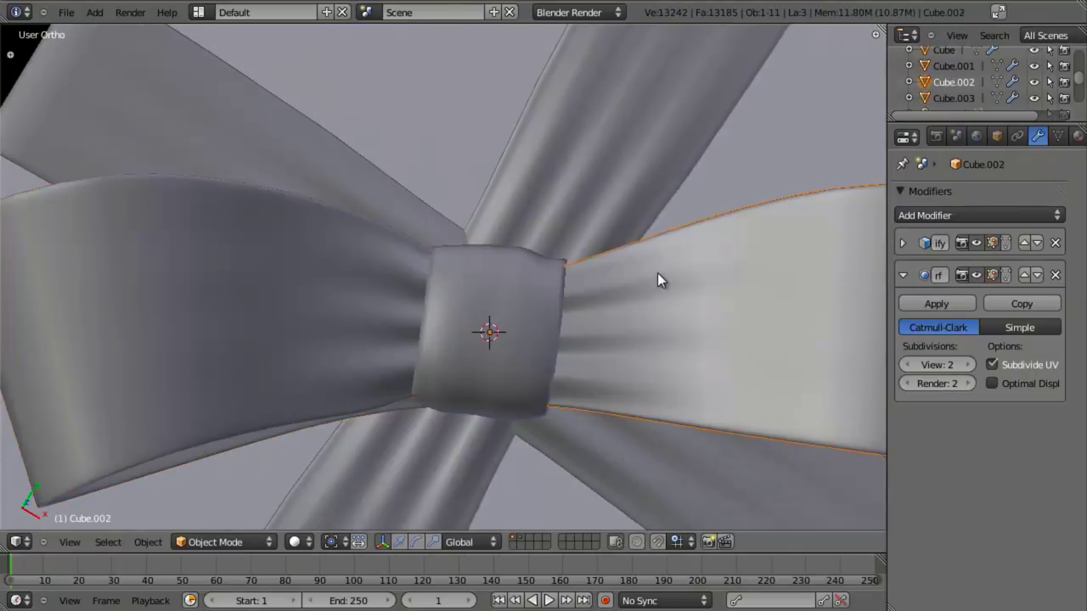
pyautogui.press('Tab')
pyautogui.hotkey('ctrl', 'r')
pyautogui.click(637, 285)
pyautogui.click(616, 297)
pyautogui.press('s')
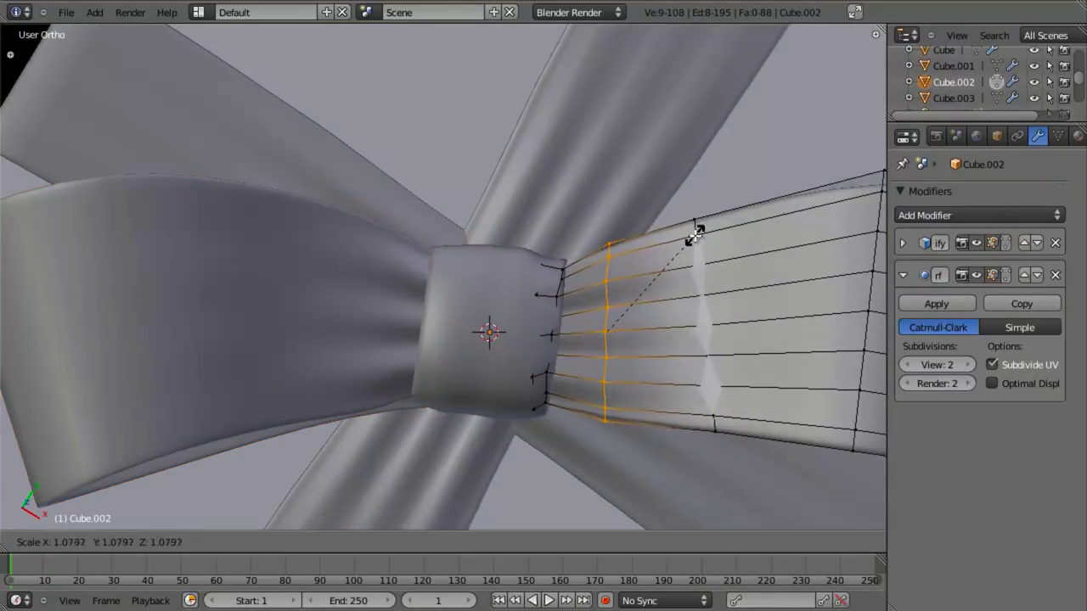
pyautogui.click(704, 230)
pyautogui.press('Tab')
# Reopen the right bow loop's mesh and rotate the edge loop nearest the knot to follow the knot's edge
pyautogui.scroll(-3, 553, 322)
pyautogui.moveTo(553, 322); pyautogui.dragTo(488, 344, button='middle')
pyautogui.scroll(4, 488, 338)
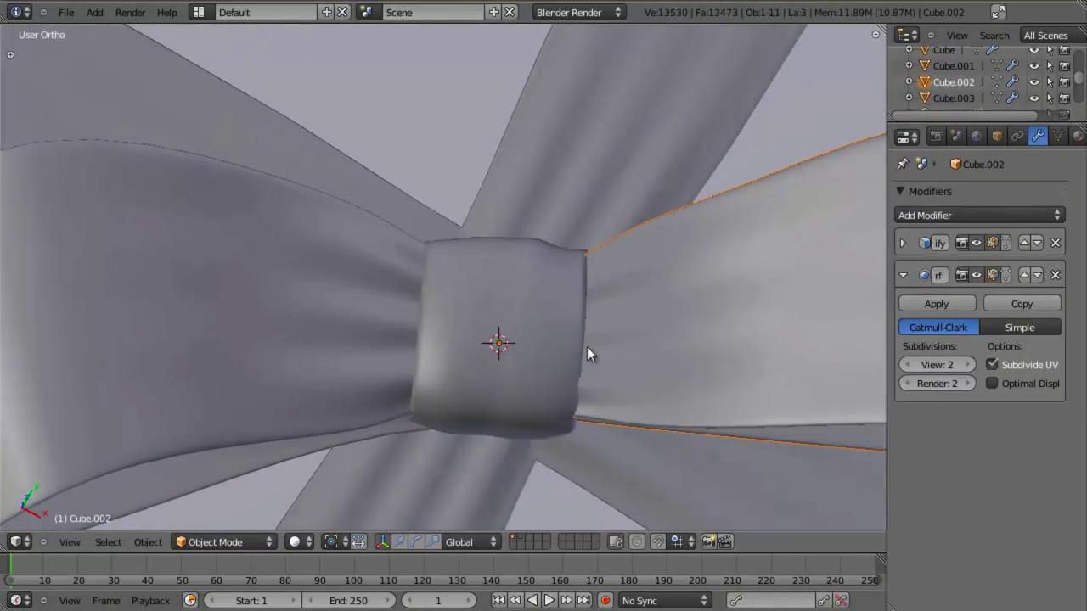
pyautogui.press('Tab')
pyautogui.scroll(1, 561, 281)
pyautogui.keyDown('alt'); pyautogui.rightClick(578, 278); pyautogui.keyUp('alt')
pyautogui.press('r')
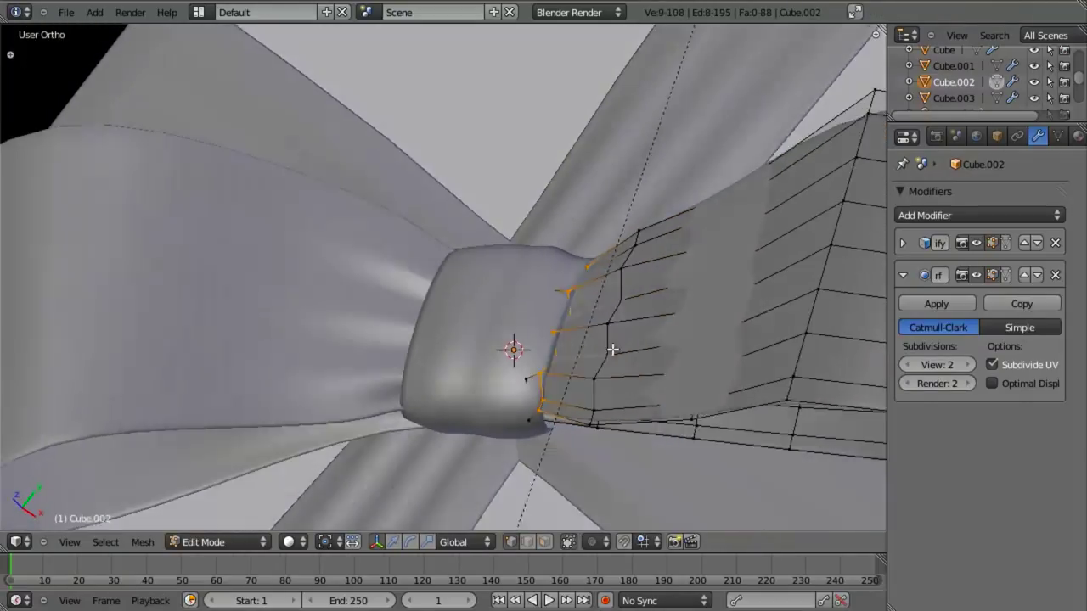
pyautogui.click(695, 333)
pyautogui.press('Tab')
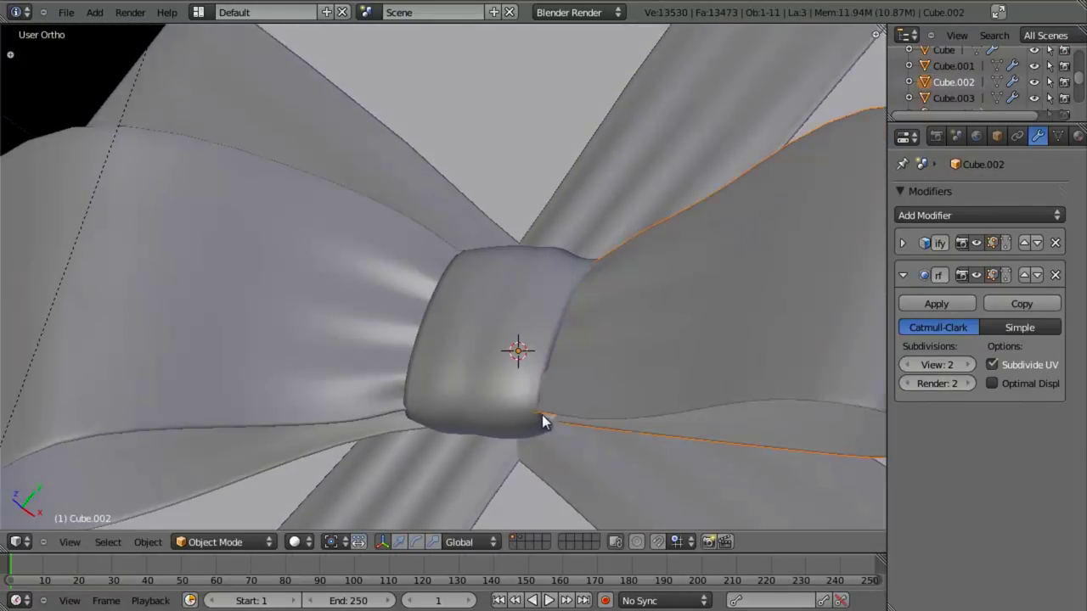
# Move the right bow loop's edge loop nearest the knot inward, adjust its height along Z, and finish editing
pyautogui.press('Tab')
pyautogui.moveTo(538, 408); pyautogui.dragTo(569, 388, button='middle')
pyautogui.press('g')
pyautogui.click(478, 326)
pyautogui.press('g')
pyautogui.press('z')
pyautogui.click(558, 374)
pyautogui.press('Tab')
# Edit the left bow loop in wireframe and move its two lower corner vertices at the knot, returning to solid shading
pyautogui.moveTo(424, 383); pyautogui.dragTo(492, 323, button='middle')
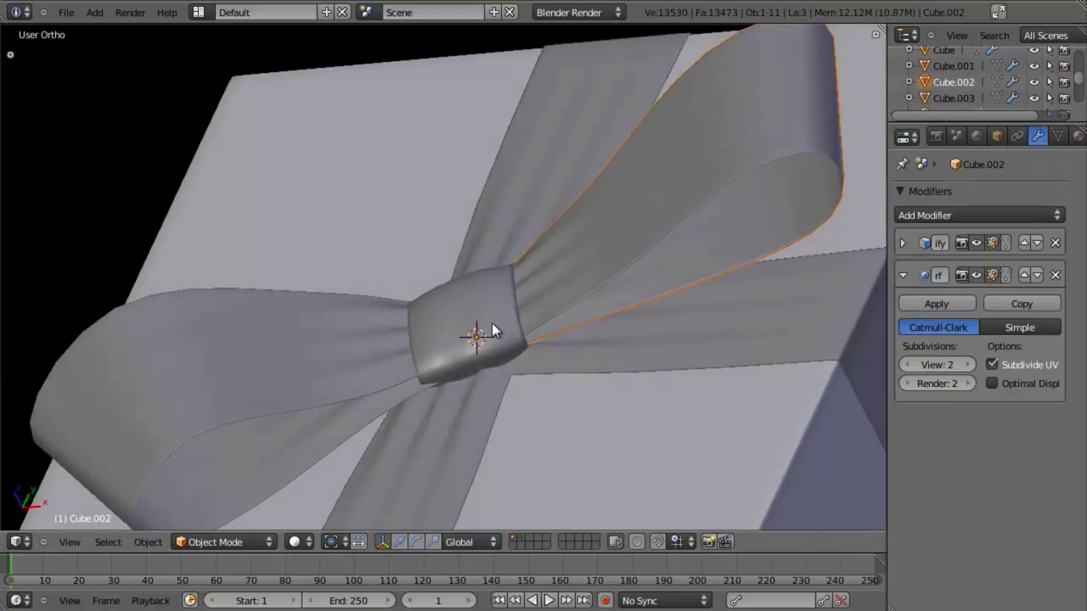
pyautogui.press('Tab')
pyautogui.moveTo(386, 405); pyautogui.dragTo(386, 427, button='middle')
pyautogui.press('z')
pyautogui.keyDown('shift'); pyautogui.rightClick(388, 398); pyautogui.keyUp('shift')
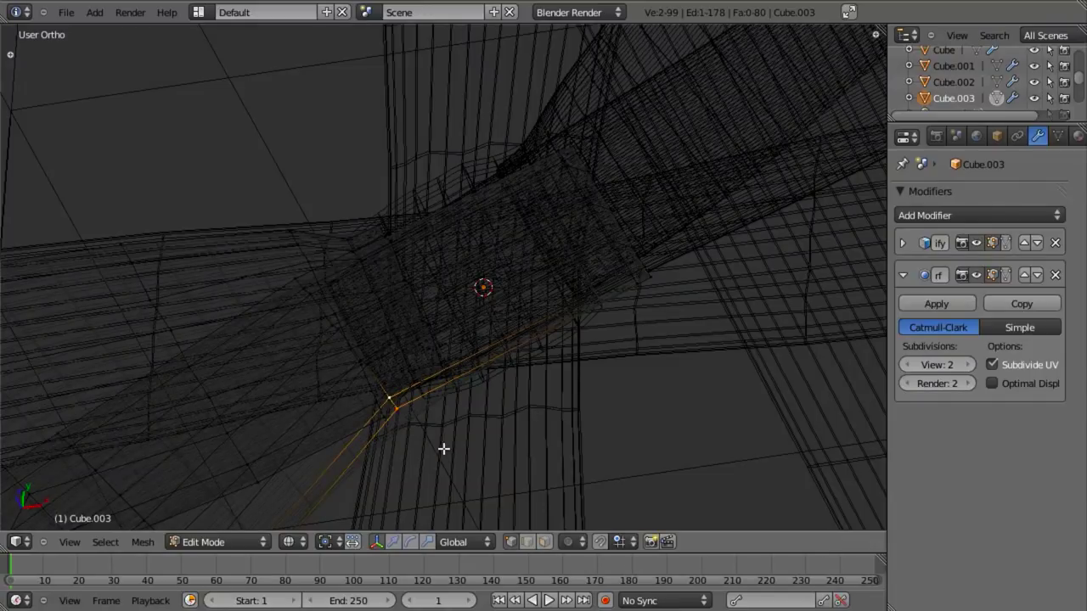
pyautogui.press('g')
pyautogui.click(437, 435)
pyautogui.press('z')
# Move the two corner vertices farther inside the knot from a low side view and rotate them about 47°
pyautogui.moveTo(436, 436)
pyautogui.mouseDown(button='middle')
pyautogui.moveTo(422, 427)
pyautogui.moveTo(425, 384)
pyautogui.moveTo(551, 313)
pyautogui.mouseUp(button='middle')
pyautogui.press('g')
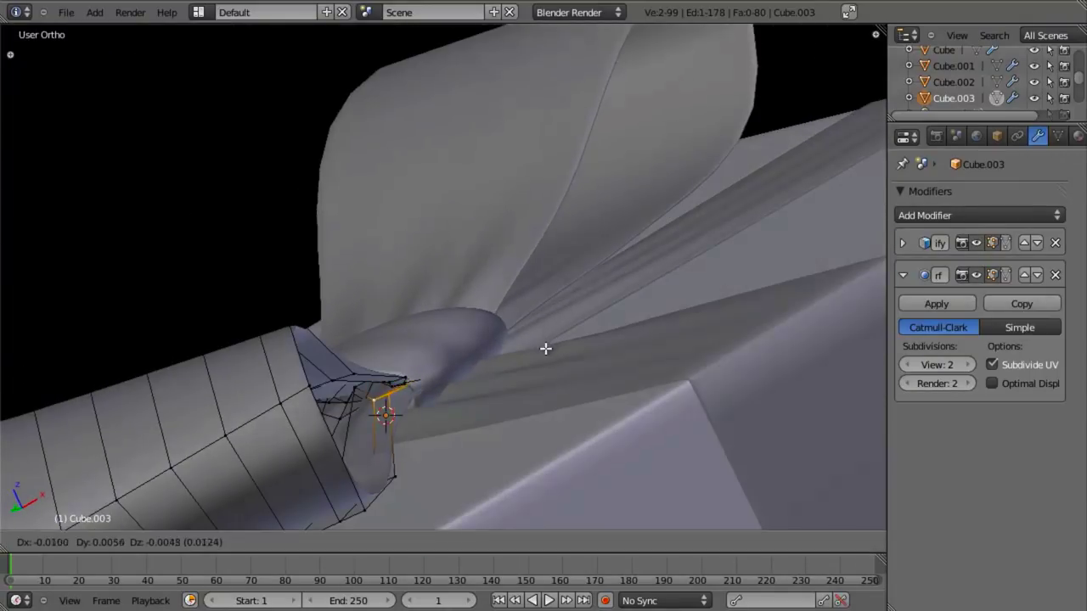
pyautogui.click(536, 358)
pyautogui.press('r')
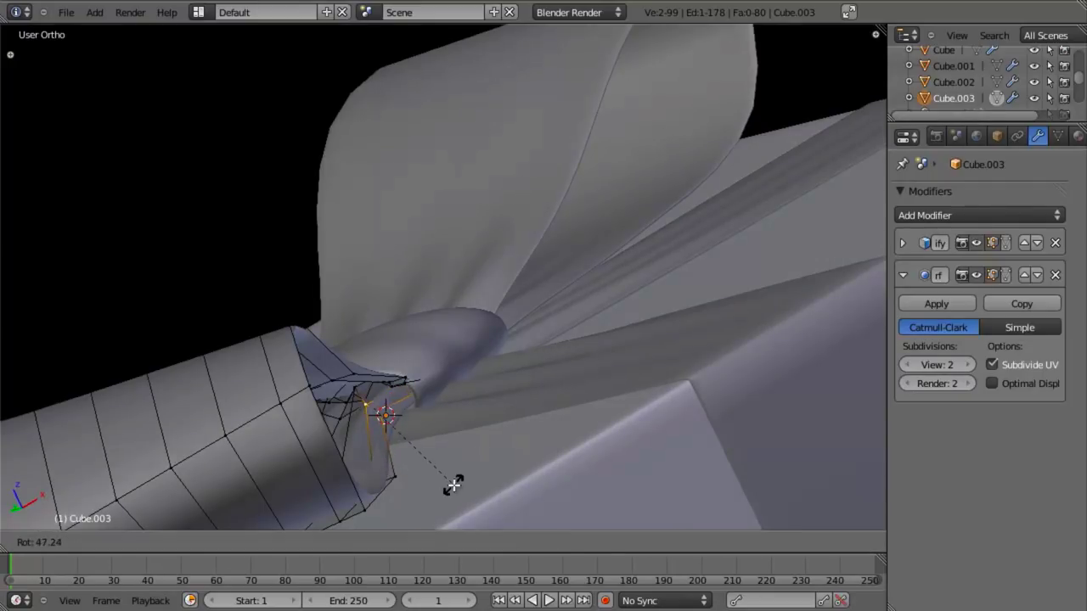
pyautogui.click(453, 485)
pyautogui.press('g')
pyautogui.click(458, 480)
# Move the left bow loop's remaining protruding vertices at the knot slightly inward and finish editing
pyautogui.press('a')
pyautogui.press('g')
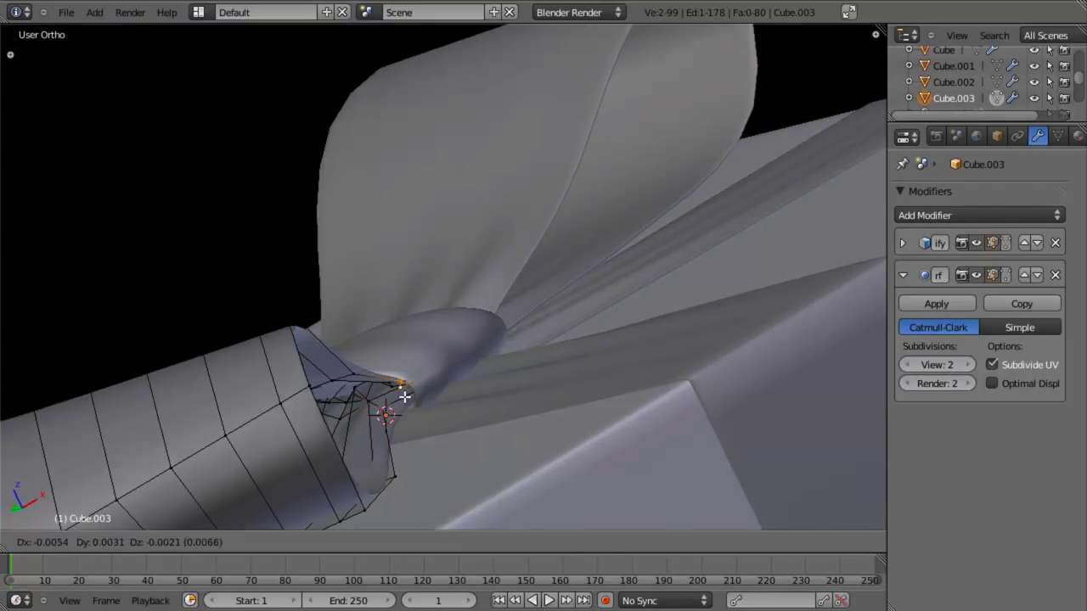
pyautogui.click(407, 395)
pyautogui.press('Tab')
# Edit the right bow loop and reposition its edge loop just outside the knot
pyautogui.moveTo(492, 364); pyautogui.dragTo(509, 381, button='middle')
pyautogui.scroll(-4, 570, 439)
pyautogui.press('a')
pyautogui.rightClick(479, 330)
pyautogui.press('Tab')
pyautogui.press('r')
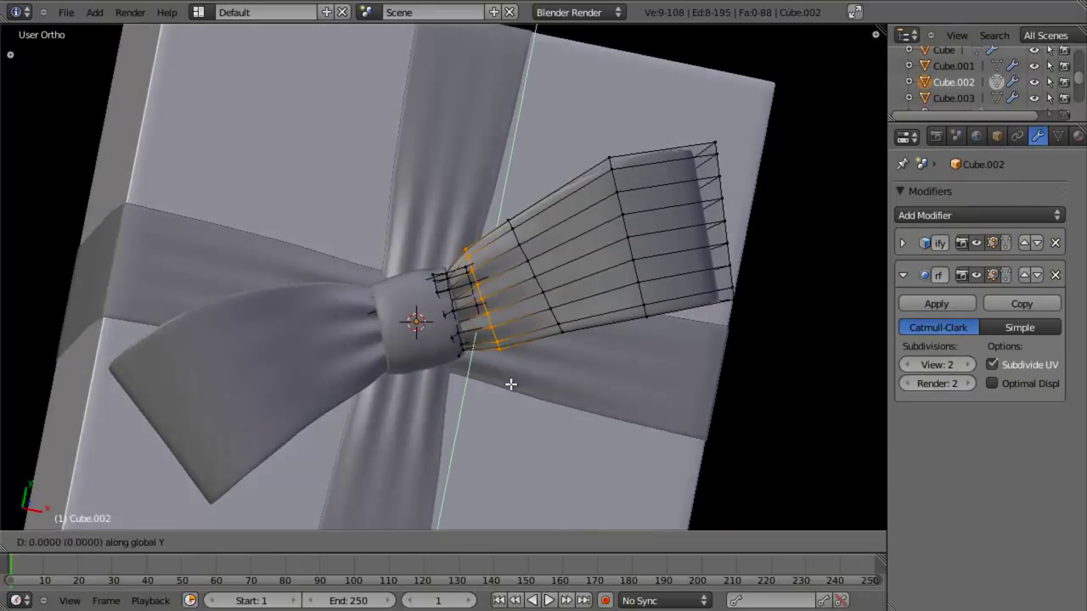
pyautogui.click(539, 380)
pyautogui.press('Tab')
# Select the edge loop across the middle of the right bow loop, rotate it slightly, and check the bow through the camera
pyautogui.scroll(-5, 454, 428)
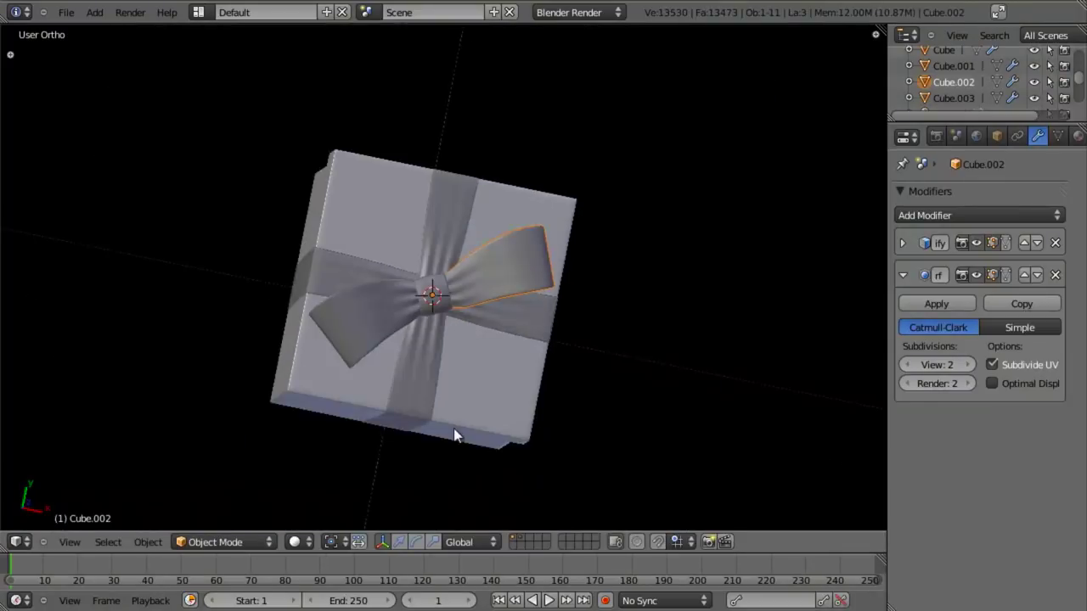
pyautogui.moveTo(453, 428); pyautogui.dragTo(471, 380, button='middle')
pyautogui.press('a')
pyautogui.scroll(5, 476, 292)
pyautogui.moveTo(475, 293); pyautogui.dragTo(557, 288, button='middle')
pyautogui.press('Tab')
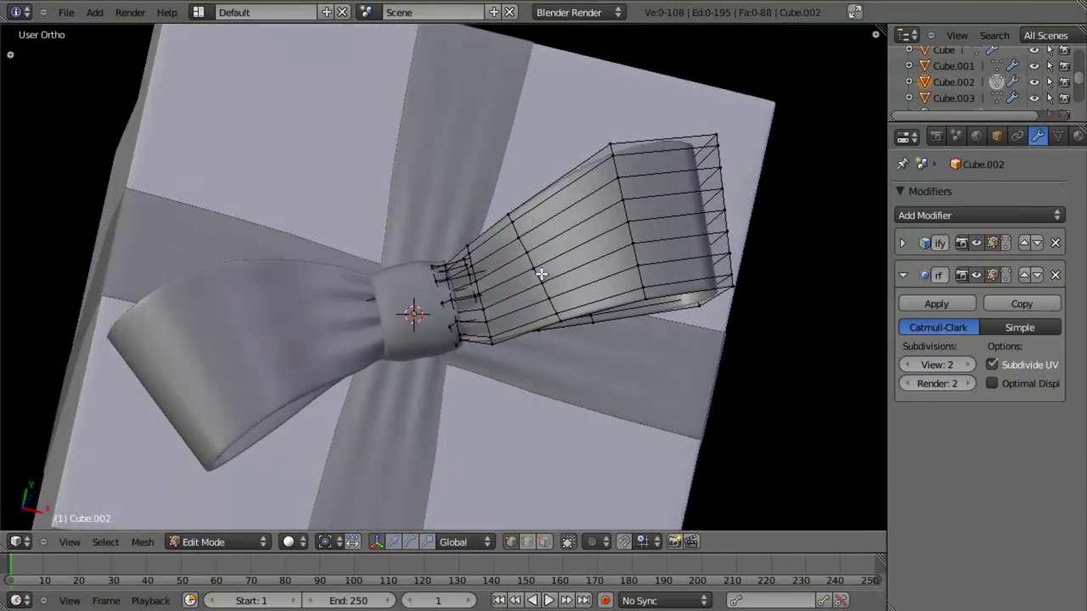
pyautogui.keyDown('alt'); pyautogui.rightClick(541, 274); pyautogui.keyUp('alt')
pyautogui.moveTo(590, 351); pyautogui.dragTo(599, 405, button='middle')
pyautogui.press('r')
pyautogui.click(602, 427)
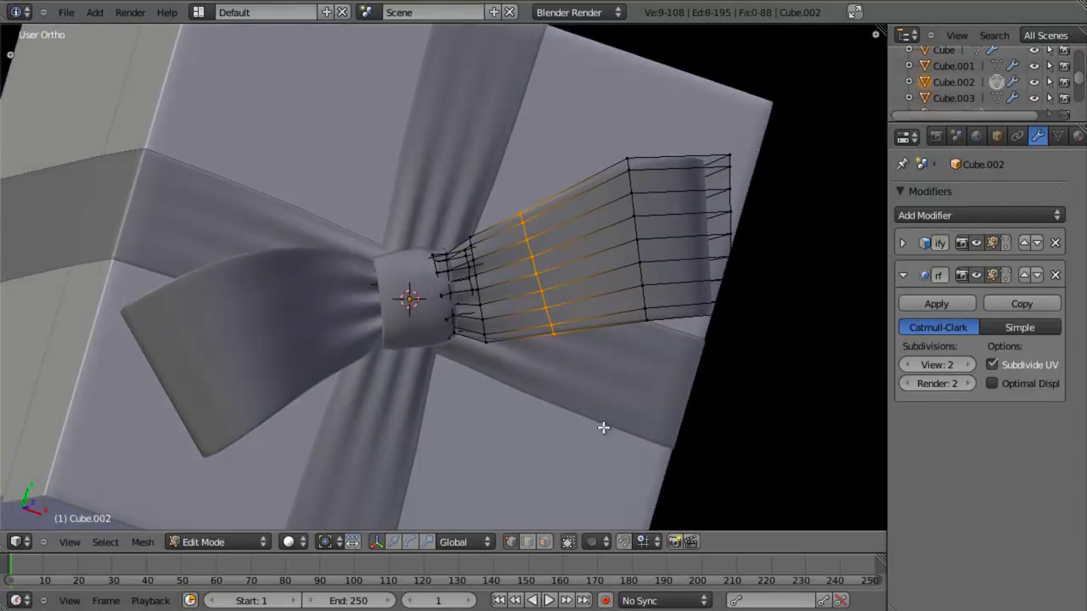
pyautogui.press('KP_0')
pyautogui.press('Tab')
pyautogui.scroll(4, 535, 310)
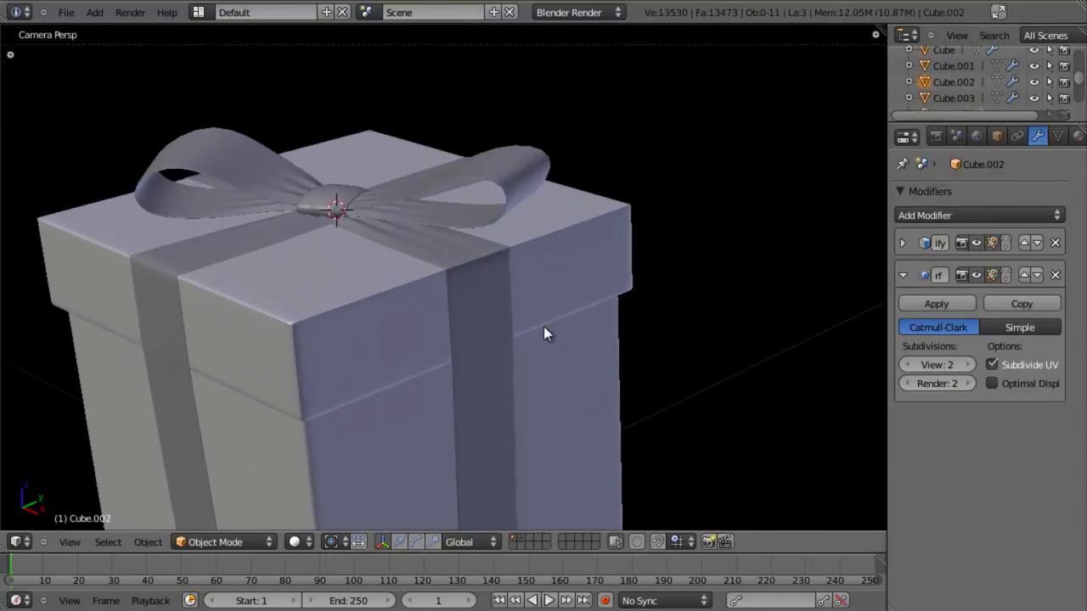
# Select the central faces around the right bow loop's outer fold and shrink them inward with smooth proportional falloff
pyautogui.press('KP_7')
pyautogui.press('Tab')
pyautogui.keyDown('shift'); pyautogui.moveTo(689, 188); pyautogui.dragTo(637, 248, button='middle'); pyautogui.keyUp('shift')
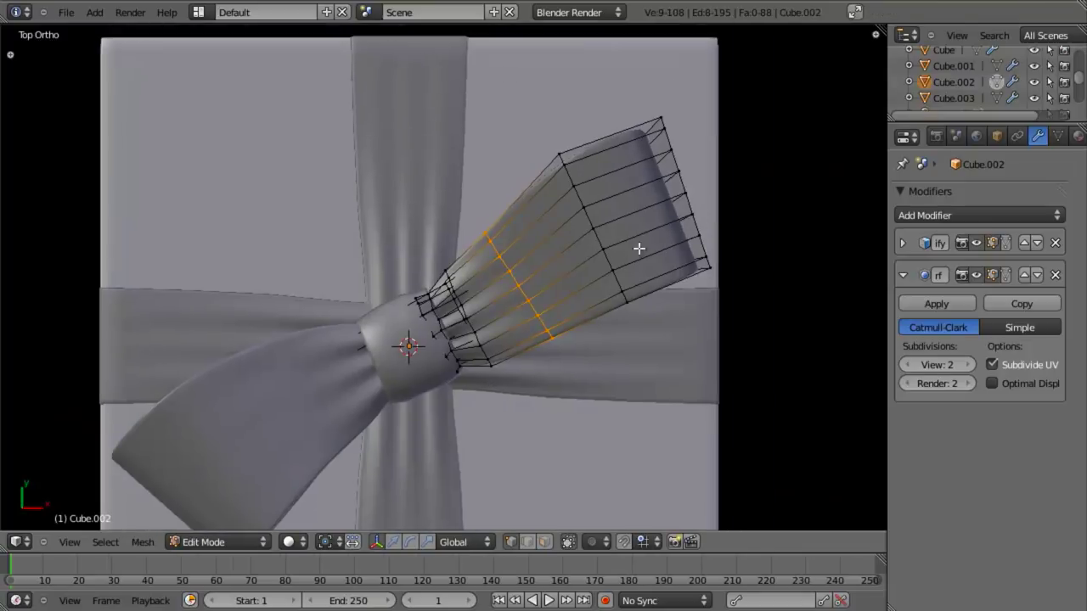
pyautogui.press('a')
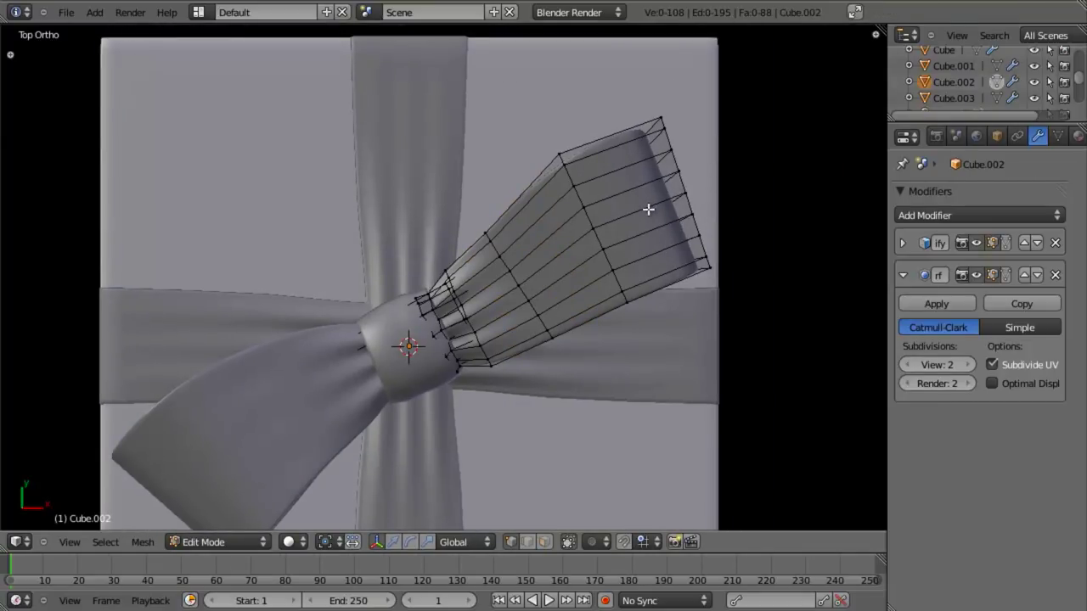
pyautogui.hotkey('ctrl', 'Tab')
pyautogui.click(643, 242)
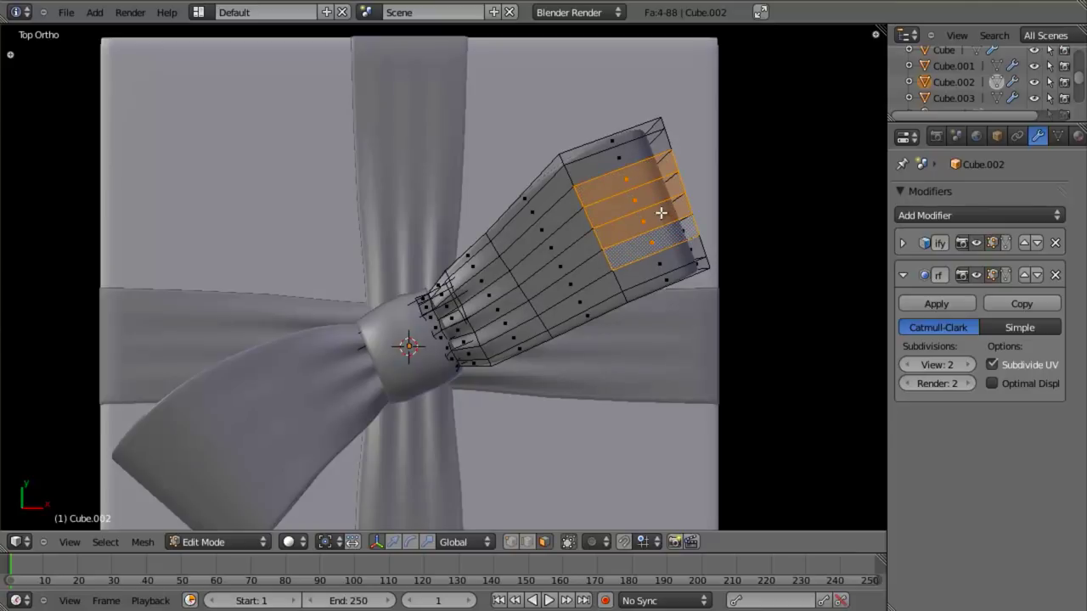
pyautogui.rightClick(655, 201)
pyautogui.keyDown('alt'); pyautogui.keyDown('shift'); pyautogui.rightClick(662, 217); pyautogui.keyUp('shift'); pyautogui.keyUp('alt')
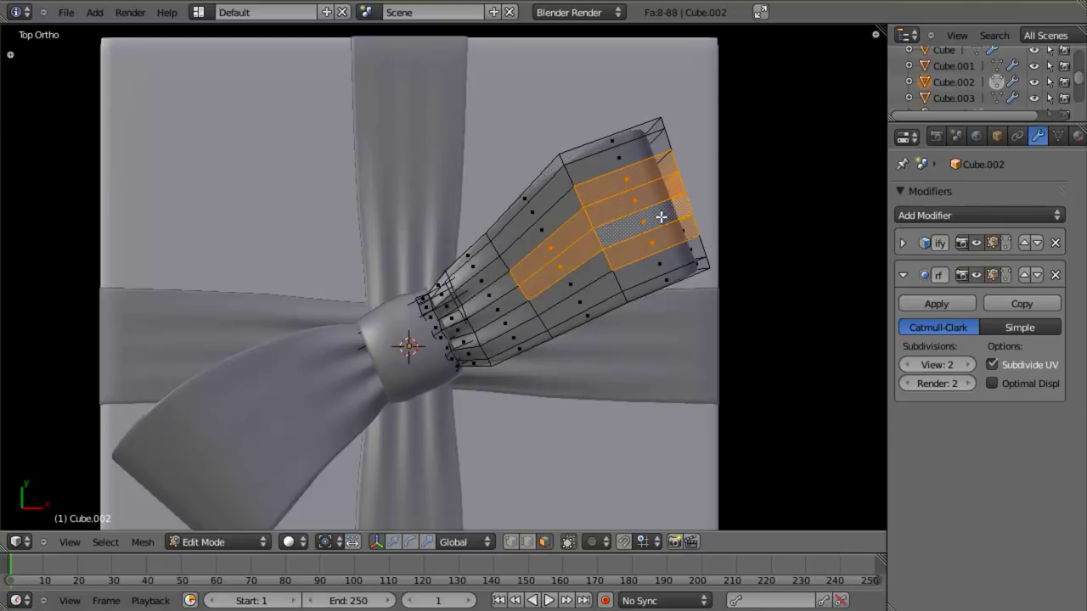
pyautogui.moveTo(678, 264); pyautogui.dragTo(604, 366, button='middle')
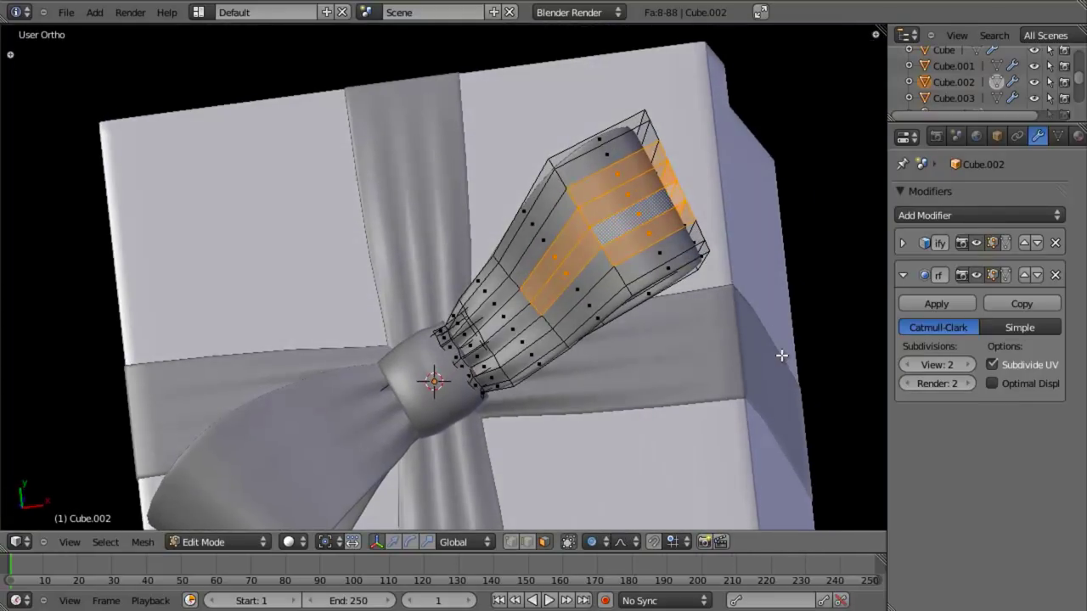
pyautogui.hotkey('alt', 's')
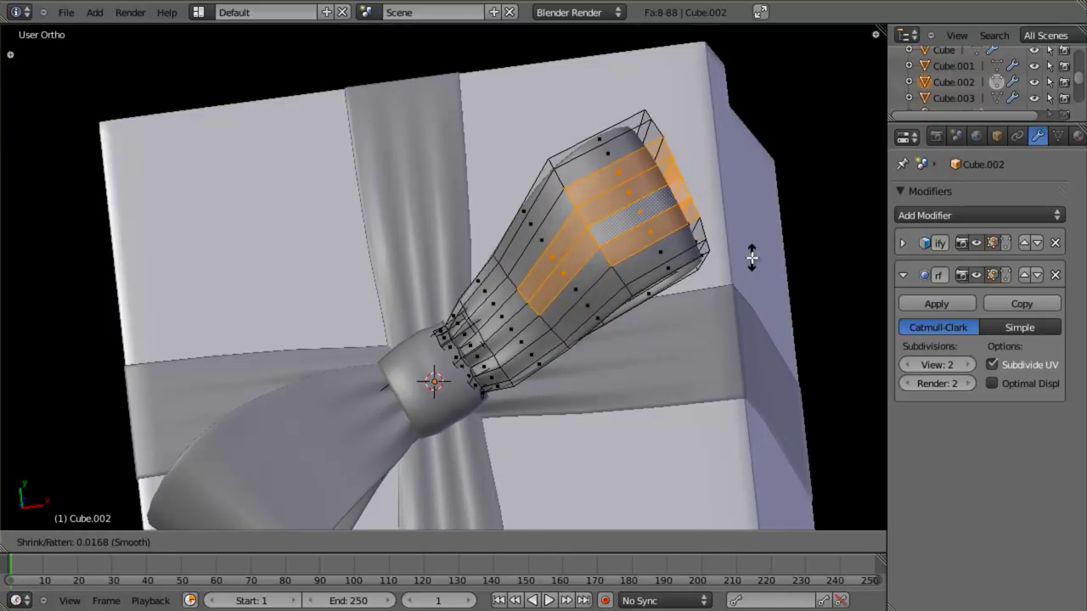
pyautogui.click(740, 215)
# Shrink the right bow loop's selected outer faces further to deepen the dent in its end
pyautogui.moveTo(741, 215); pyautogui.dragTo(683, 311, button='middle')
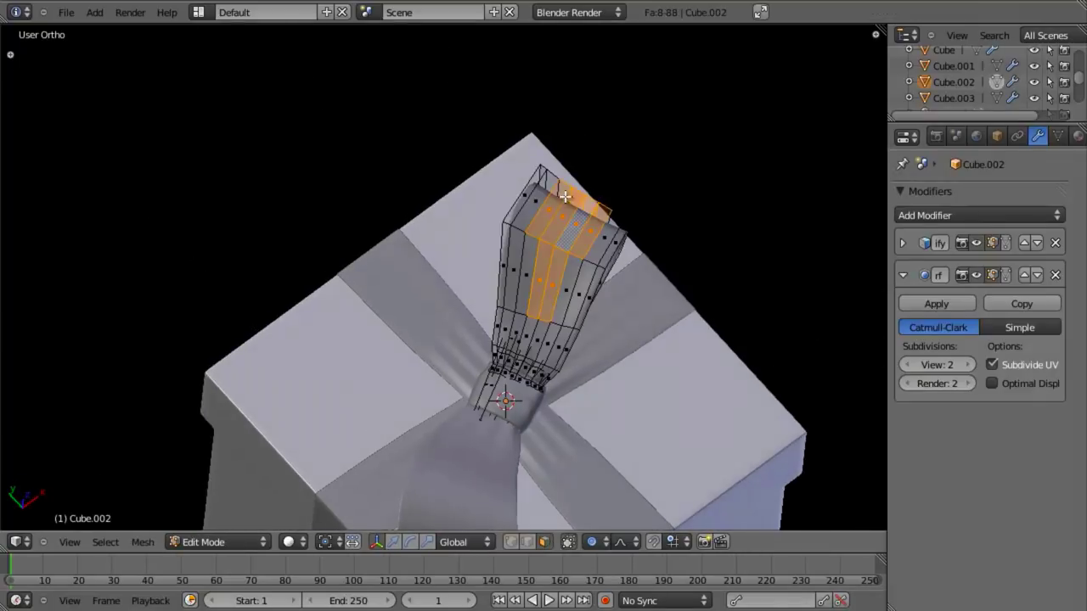
pyautogui.press('a')
pyautogui.press('ctrl+KP_Add')
pyautogui.hotkey('alt', 's')
pyautogui.rightClick(639, 291)
pyautogui.hotkey('alt', 's')
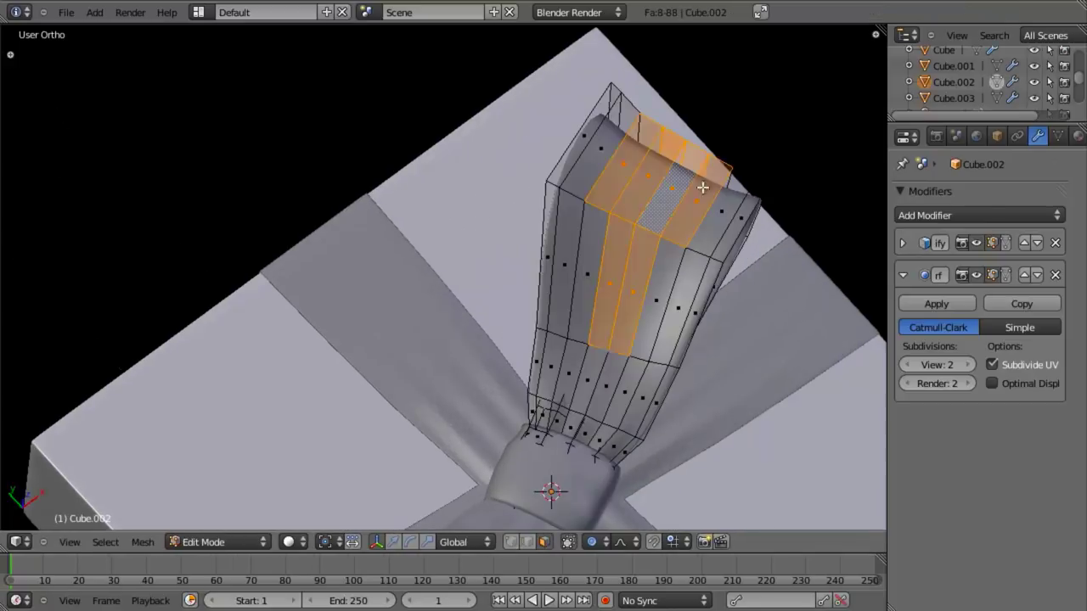
# Reduce the selection to the two middle faces of the right loop's outer fold and shrink them slightly more
pyautogui.press('a')
pyautogui.rightClick(654, 155)
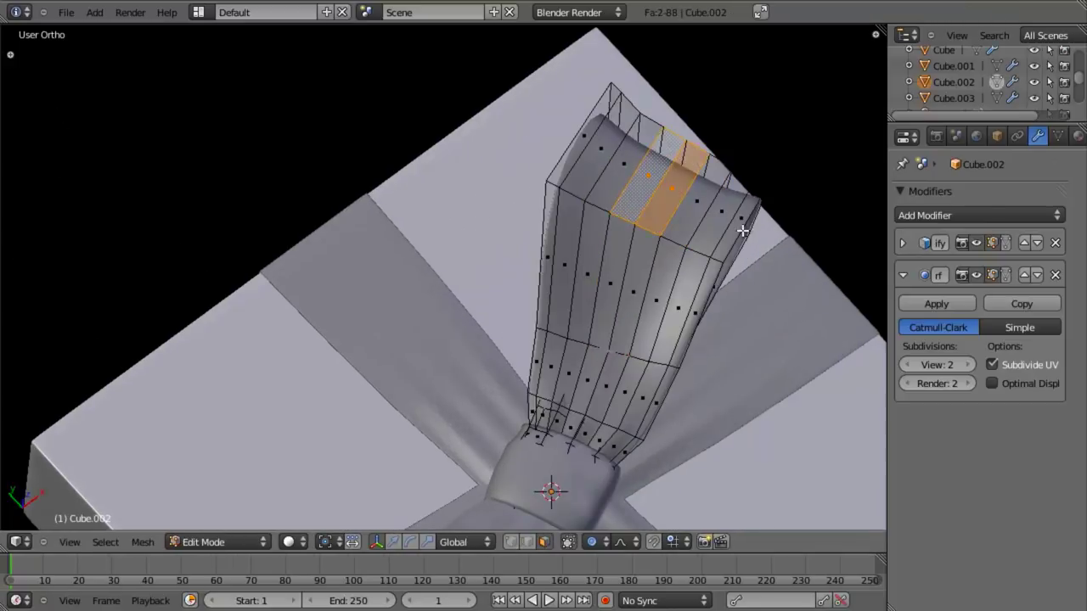
pyautogui.hotkey('alt', 's')
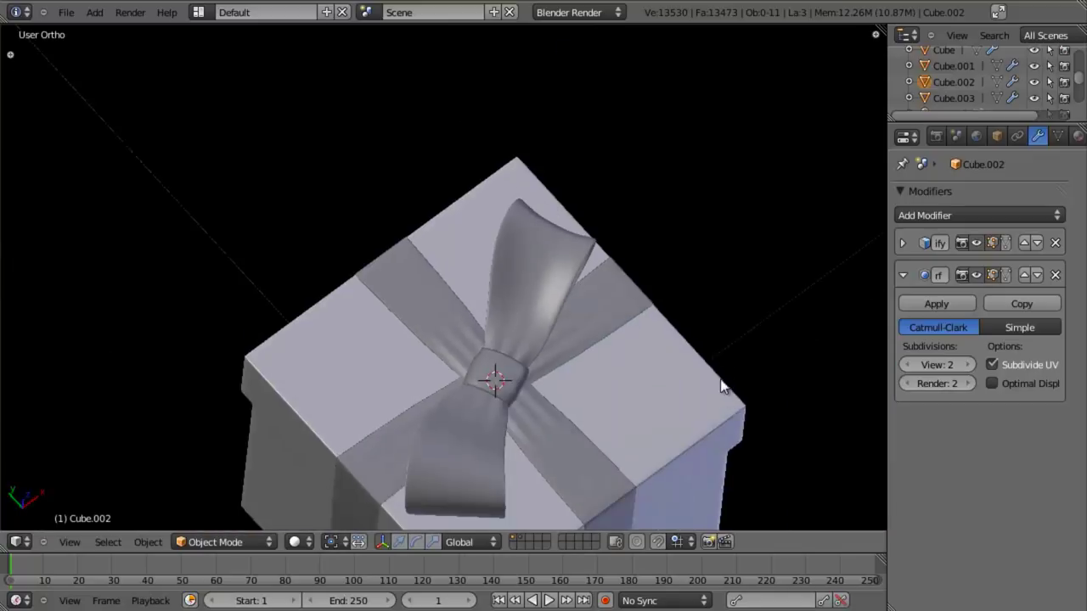
# Edit the left bow loop, select its central outer faces, grow the selection once, and shrink it inward with smooth falloff
pyautogui.moveTo(722, 381); pyautogui.dragTo(536, 315, button='middle')
pyautogui.rightClick(351, 218)
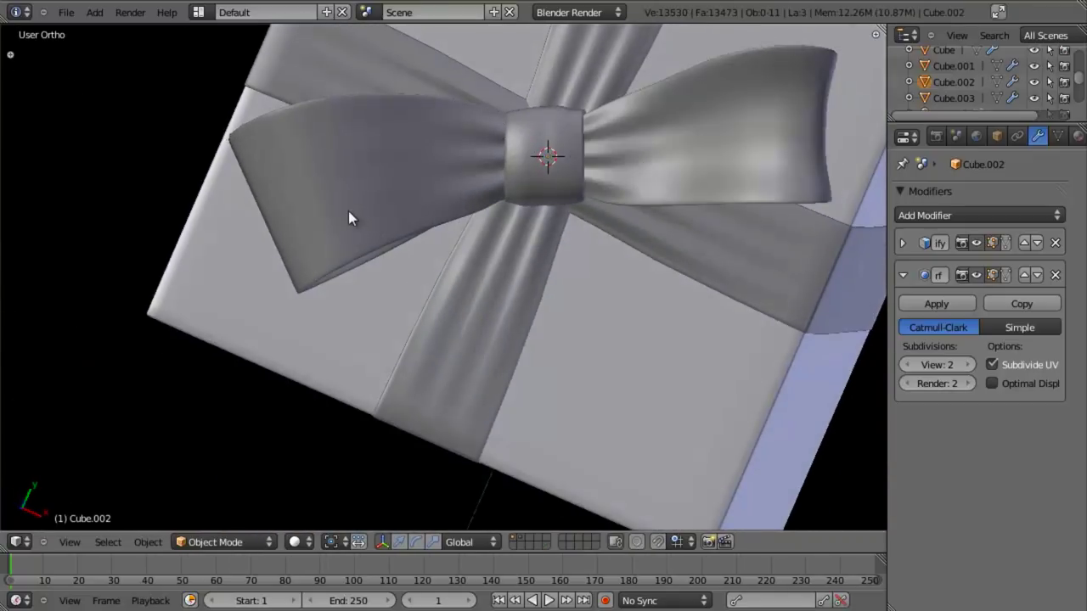
pyautogui.press('Tab')
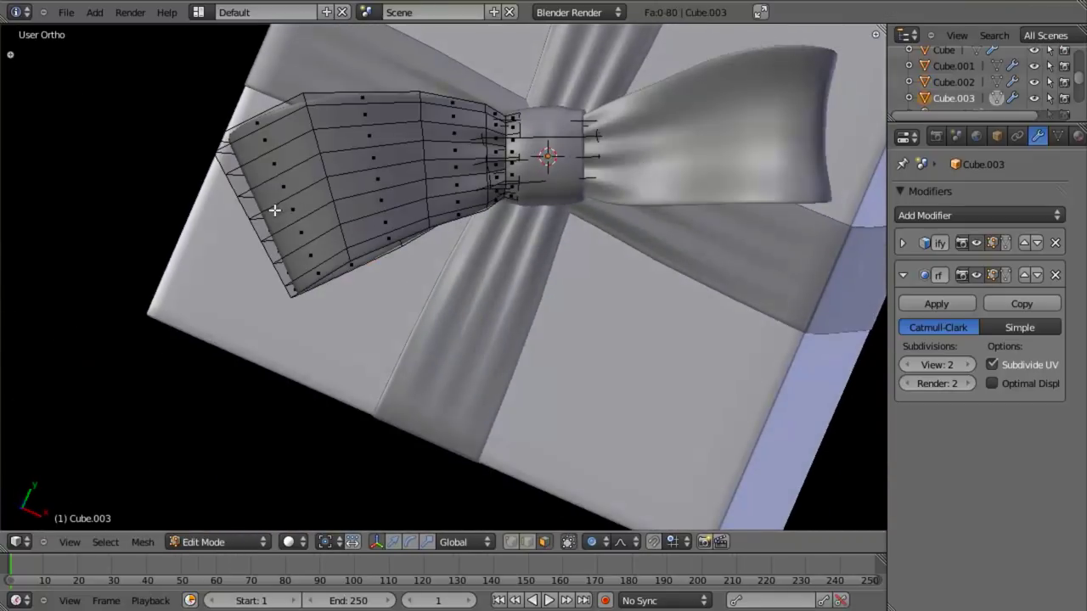
pyautogui.rightClick(280, 214)
pyautogui.keyDown('shift'); pyautogui.rightClick(276, 195); pyautogui.keyUp('shift')
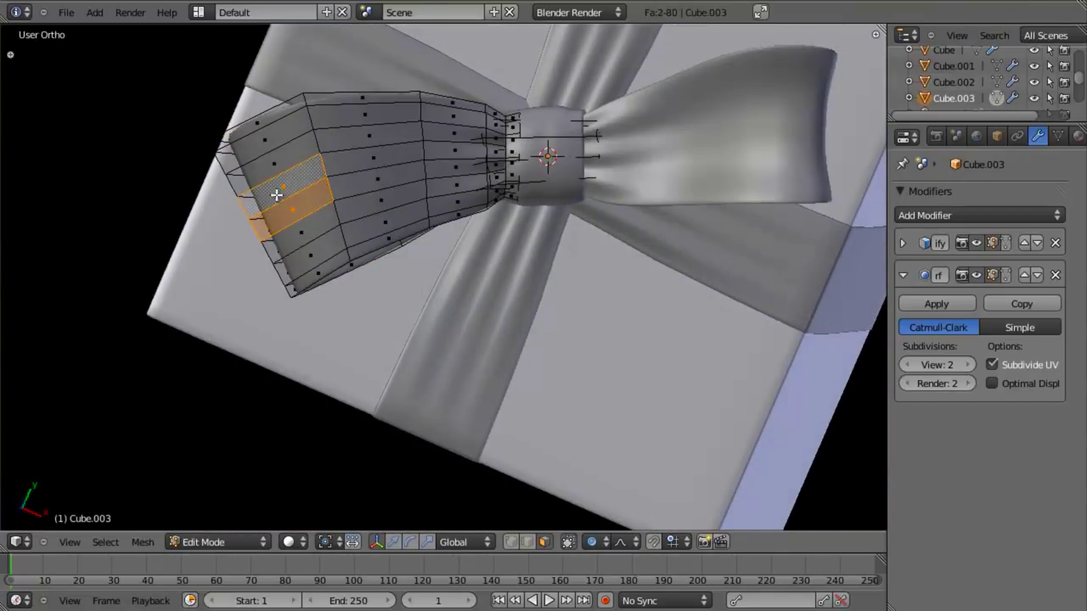
pyautogui.press('ctrl+KP_Add')
pyautogui.hotkey('alt', 's')
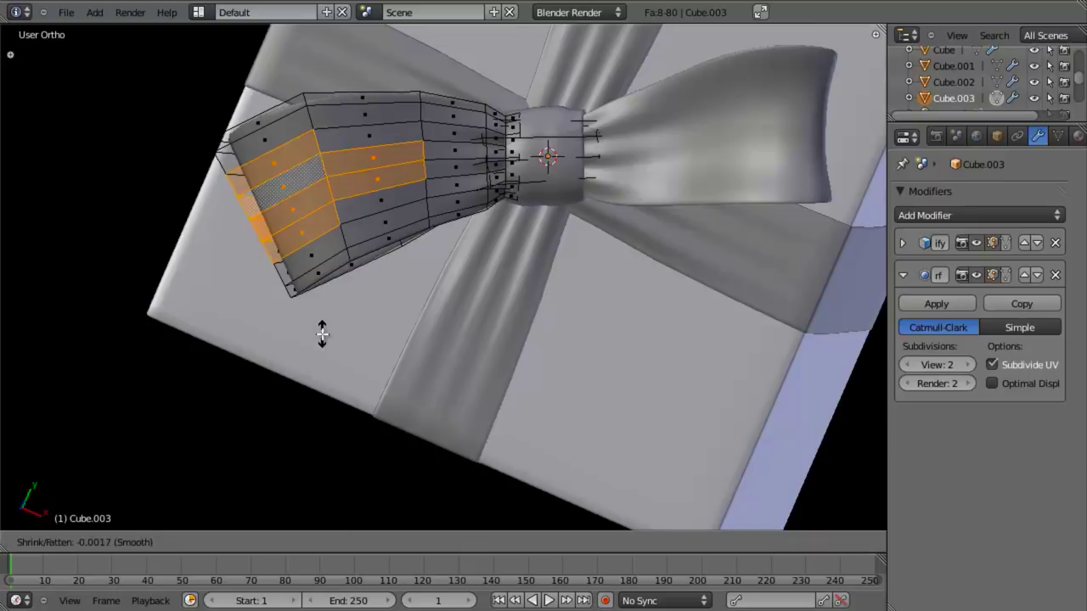
pyautogui.click(329, 291)
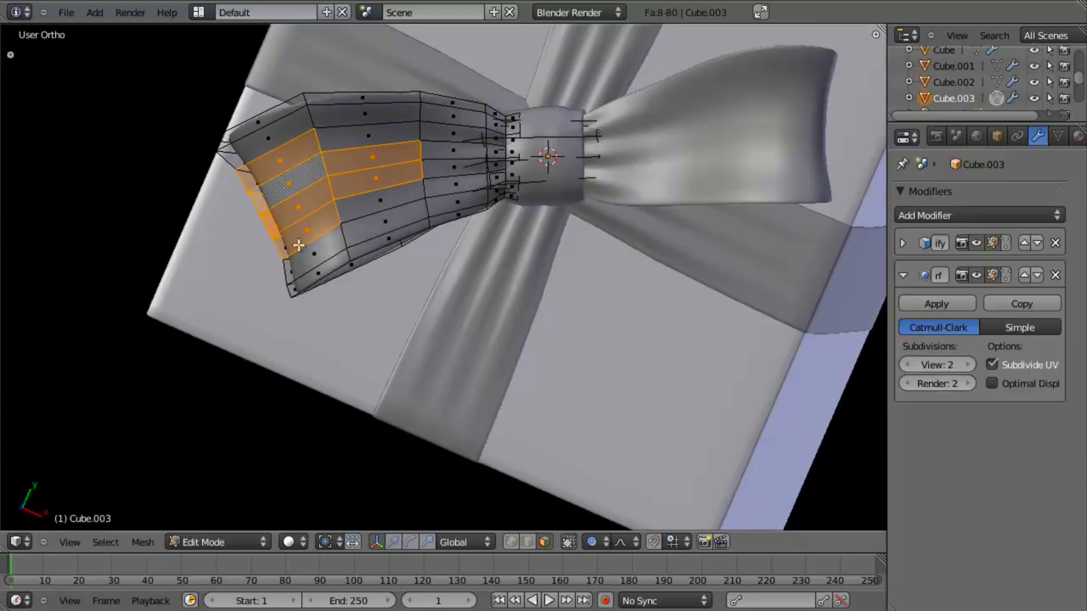
# Shrink only the two middle faces of the left loop's outer fold slightly more, finish editing and deselect everything
pyautogui.rightClick(284, 187)
pyautogui.keyDown('shift'); pyautogui.rightClick(309, 204); pyautogui.keyUp('shift')
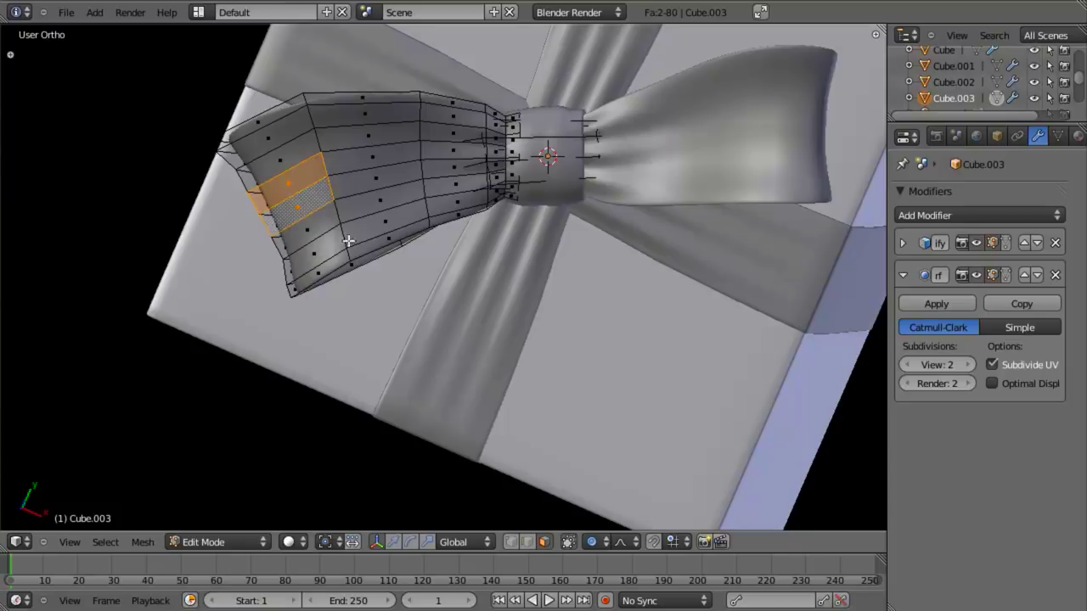
pyautogui.hotkey('alt', 's')
pyautogui.click(431, 298)
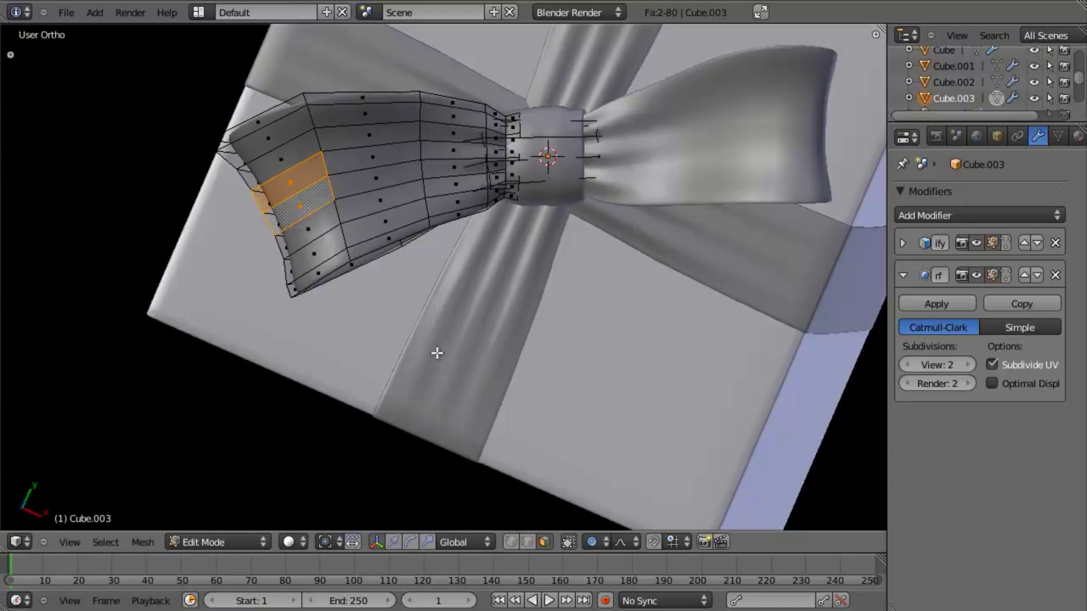
pyautogui.scroll(-5, 437, 355)
pyautogui.press('Tab')
pyautogui.press('a')
# Save the file from the camera view, overwriting the existing one, and render the gift box to check the bow
pyautogui.moveTo(443, 417); pyautogui.dragTo(518, 250, button='middle')
pyautogui.scroll(3, 649, 227)
pyautogui.press('KP_0')
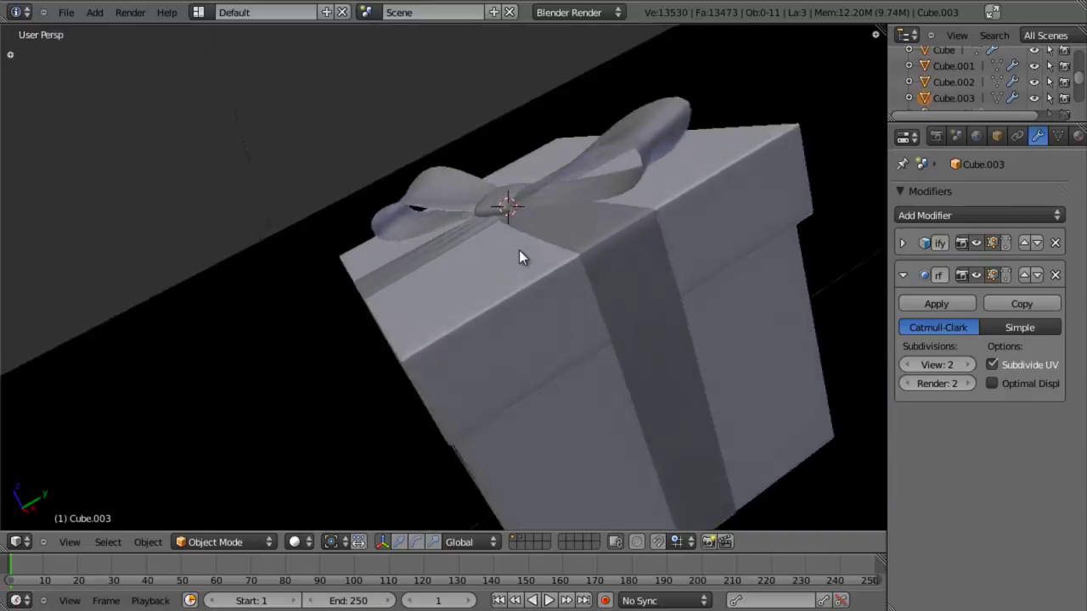
pyautogui.hotkey('ctrl', 's')
pyautogui.click(519, 250)
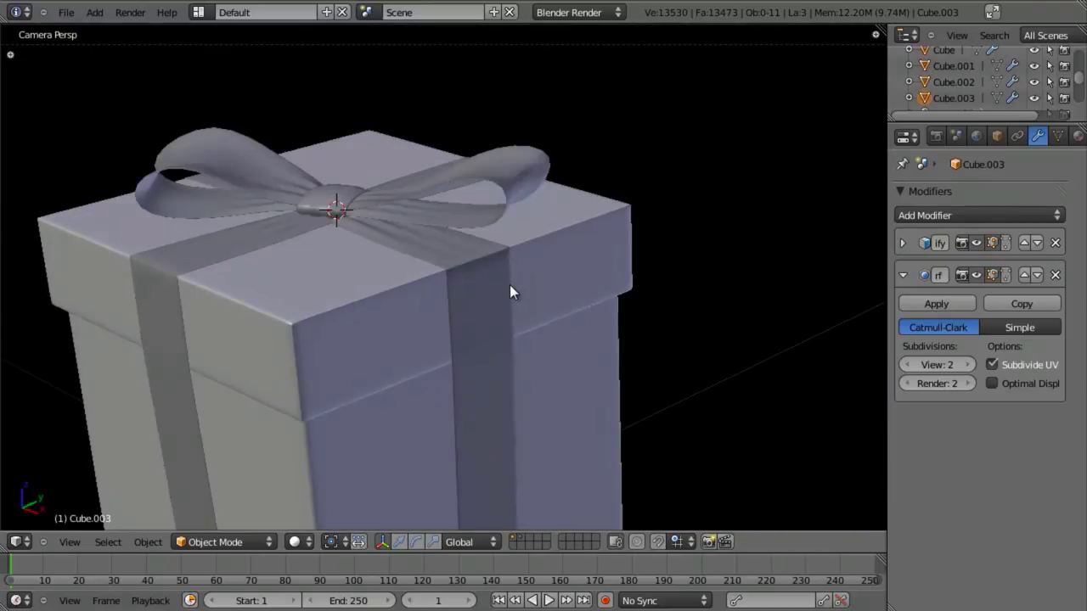
pyautogui.press('F12')
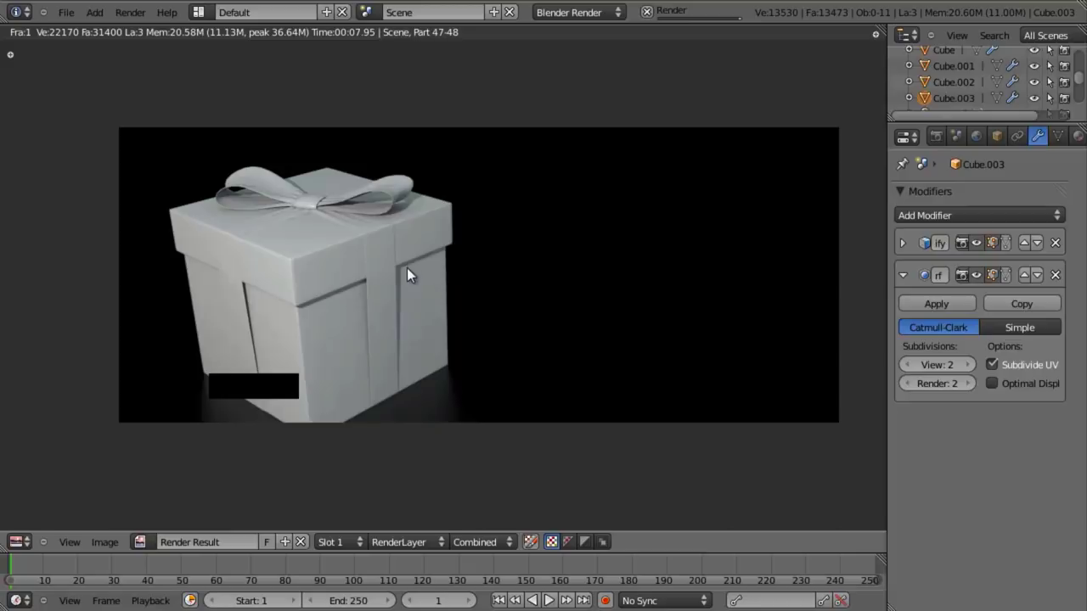
pyautogui.press('Escape')
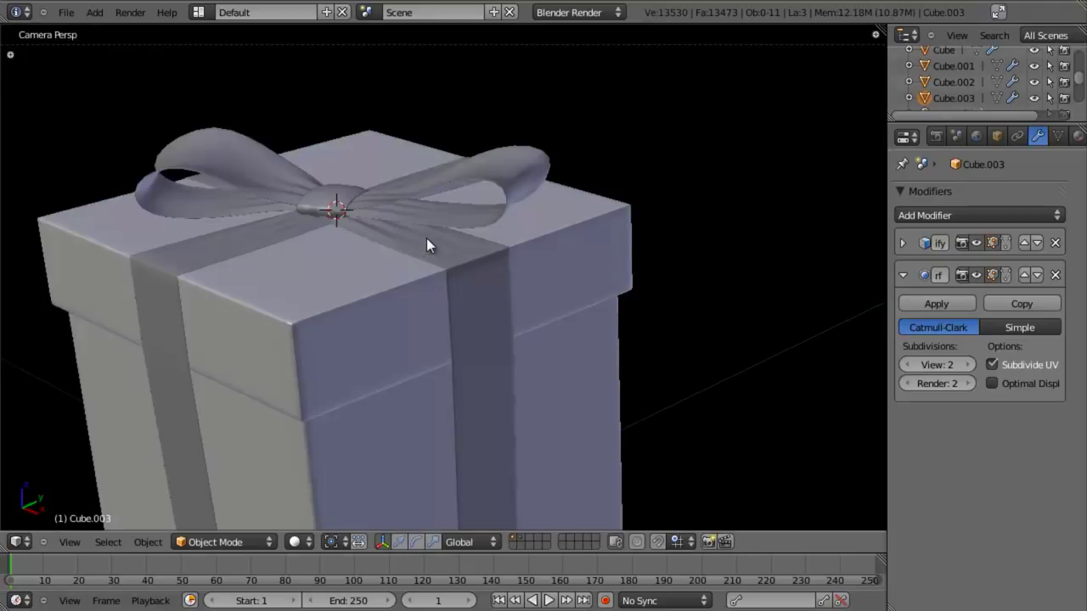
# Select both bow loops and the knot in top view and rotate them clockwise to a steeper diagonal across the box
pyautogui.press('KP_7')
pyautogui.press('z')
pyautogui.rightClick(351, 156)
pyautogui.press('z')
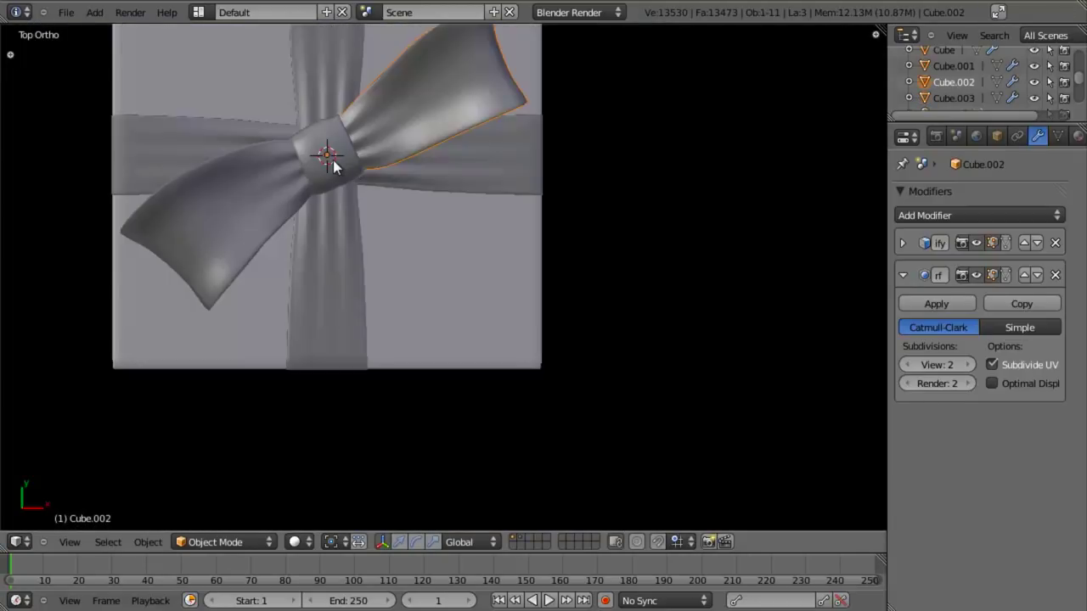
pyautogui.keyDown('shift'); pyautogui.rightClick(334, 161); pyautogui.keyUp('shift')
pyautogui.keyDown('shift'); pyautogui.rightClick(230, 196); pyautogui.keyUp('shift')
pyautogui.press('r')
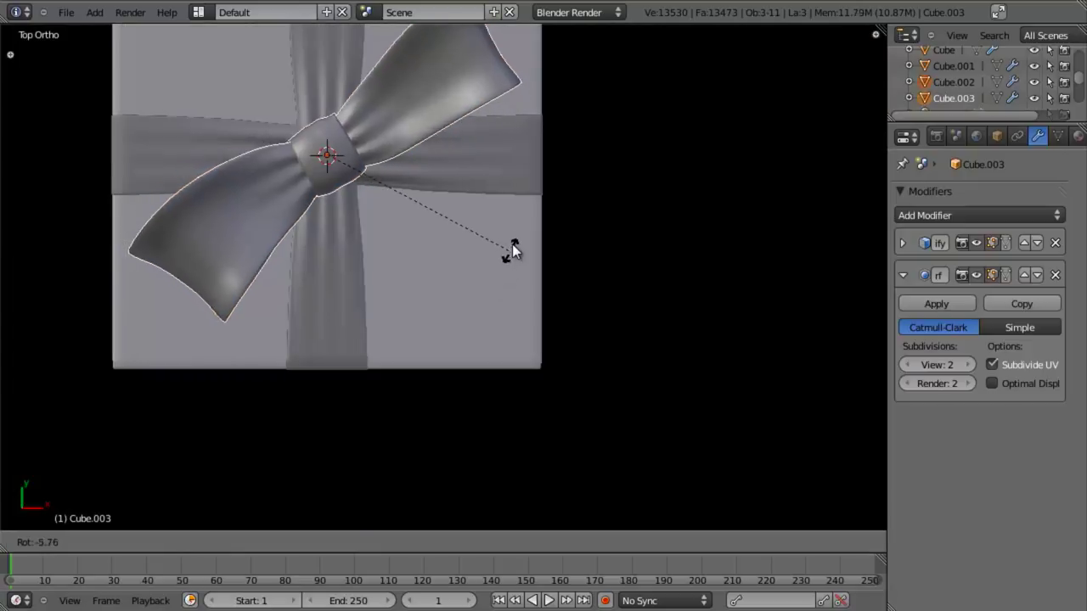
pyautogui.click(521, 202)
# Move the whole bow slightly, scale it up a little, and check its placement through the camera
pyautogui.press('g')
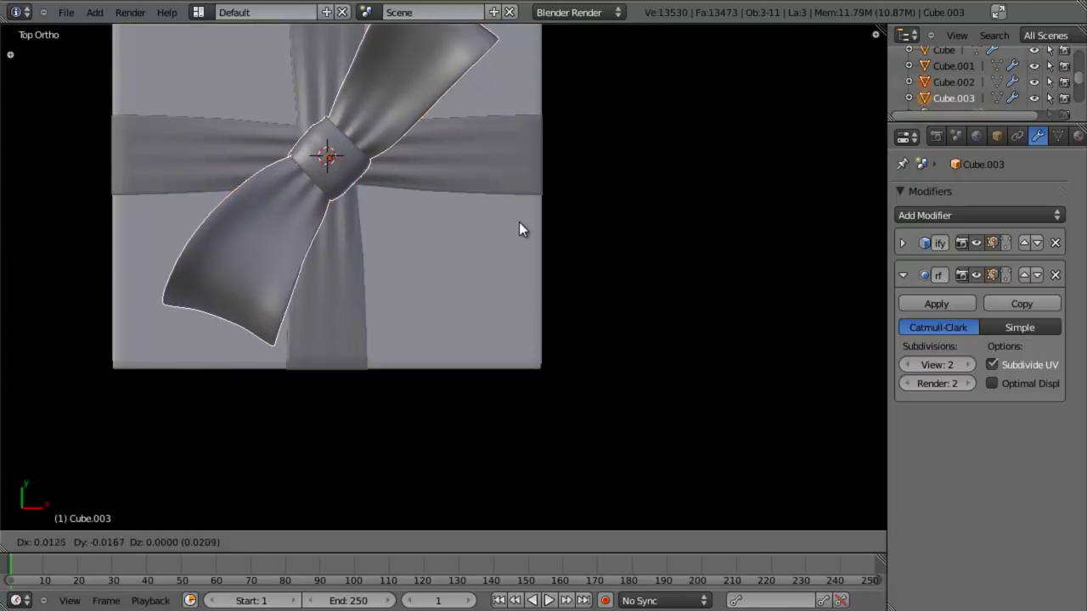
pyautogui.click(518, 219)
pyautogui.press('s')
pyautogui.click(531, 235)
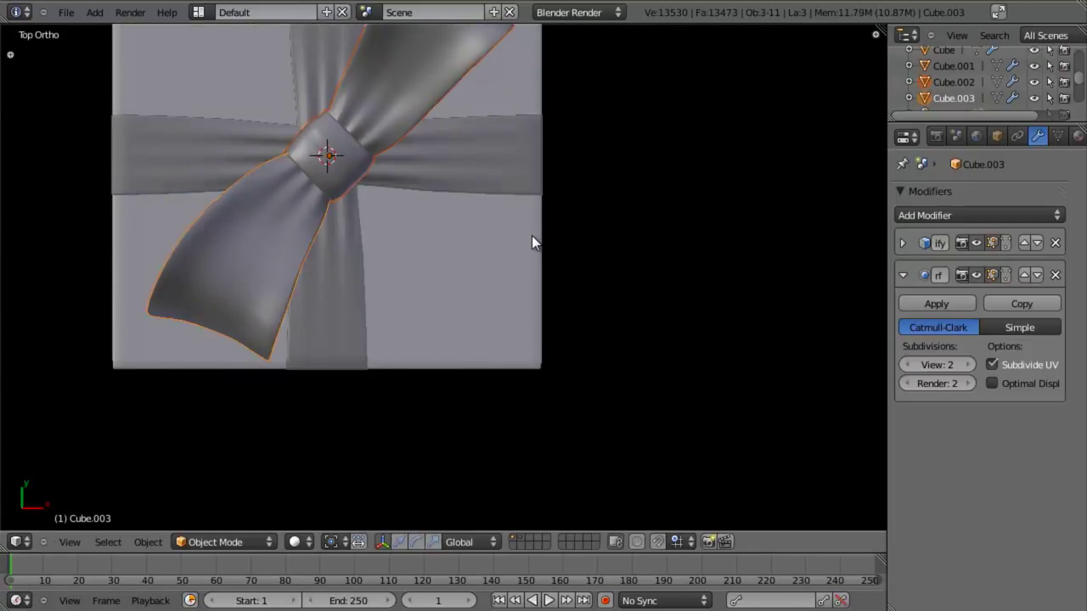
pyautogui.press('KP_0')
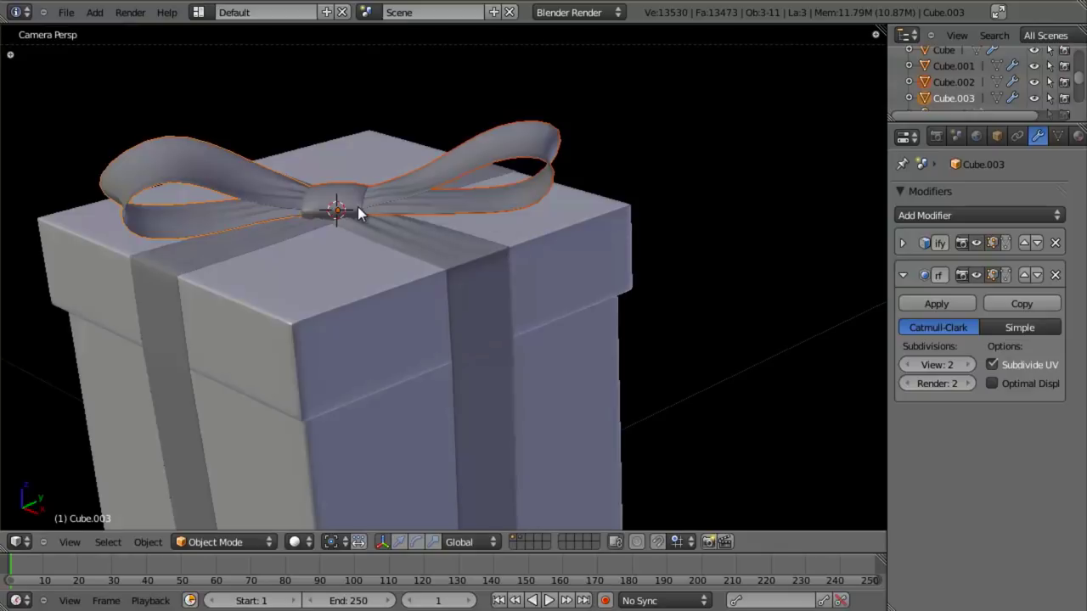
# Reposition the bow in top view so the knot sits centred over the ribbon crossing
pyautogui.press('KP_7')
pyautogui.scroll(4, 324, 214)
pyautogui.press('g')
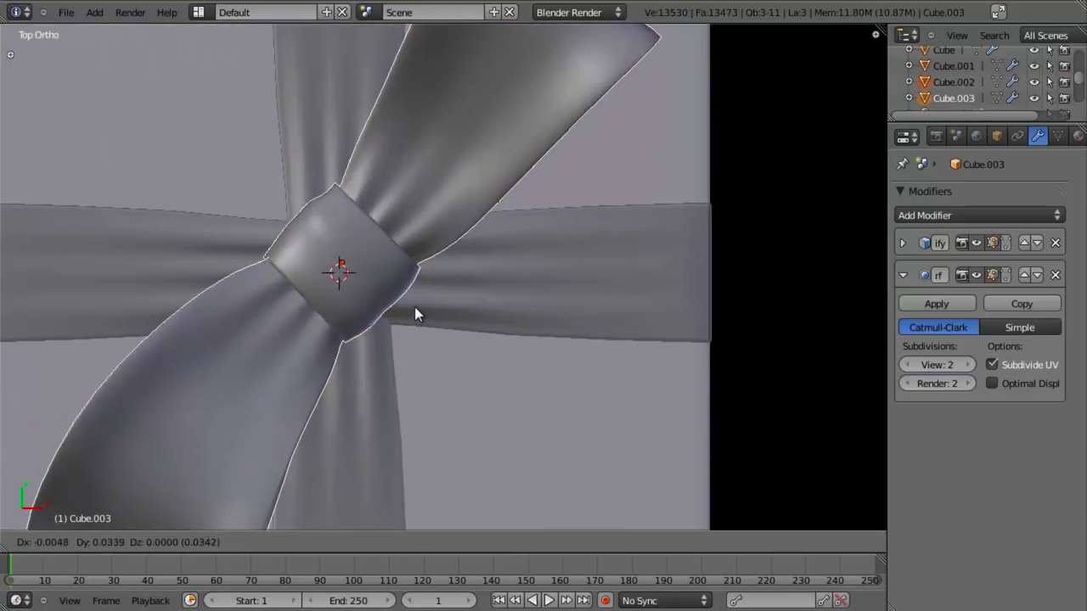
pyautogui.click(414, 314)
# Edit the horizontal ribbon in wireframe with vertex selection and select the edge loop at its centre end under the knot
pyautogui.rightClick(417, 308)
pyautogui.press('Tab')
pyautogui.press('z')
pyautogui.press('a')
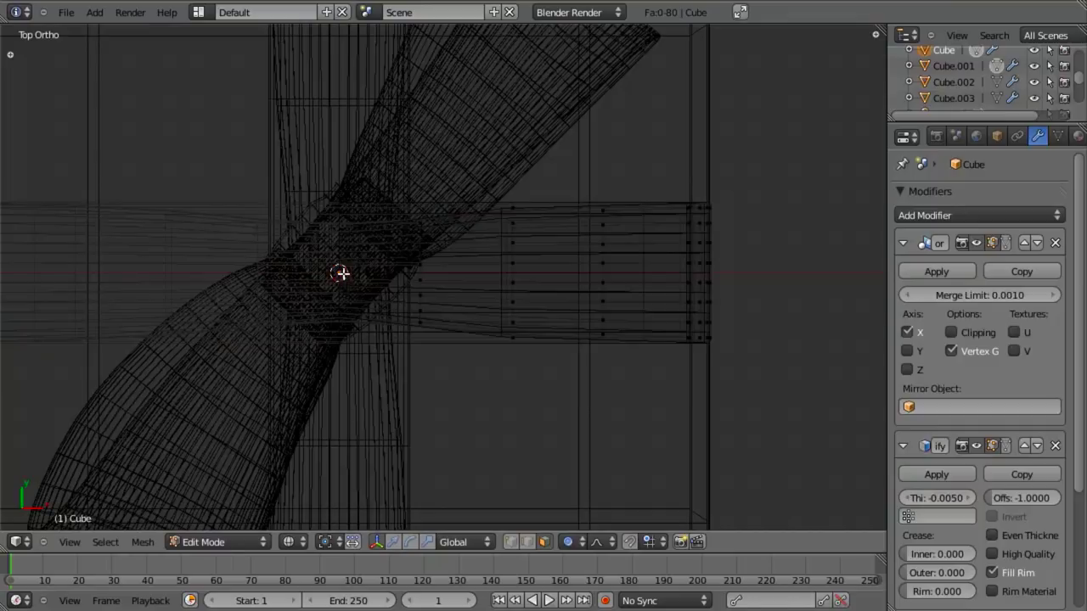
pyautogui.hotkey('ctrl', 'Tab')
pyautogui.click(347, 236)
pyautogui.press('b')
pyautogui.moveTo(324, 169); pyautogui.dragTo(343, 347)
pyautogui.hotkey('ctrl', 'l')
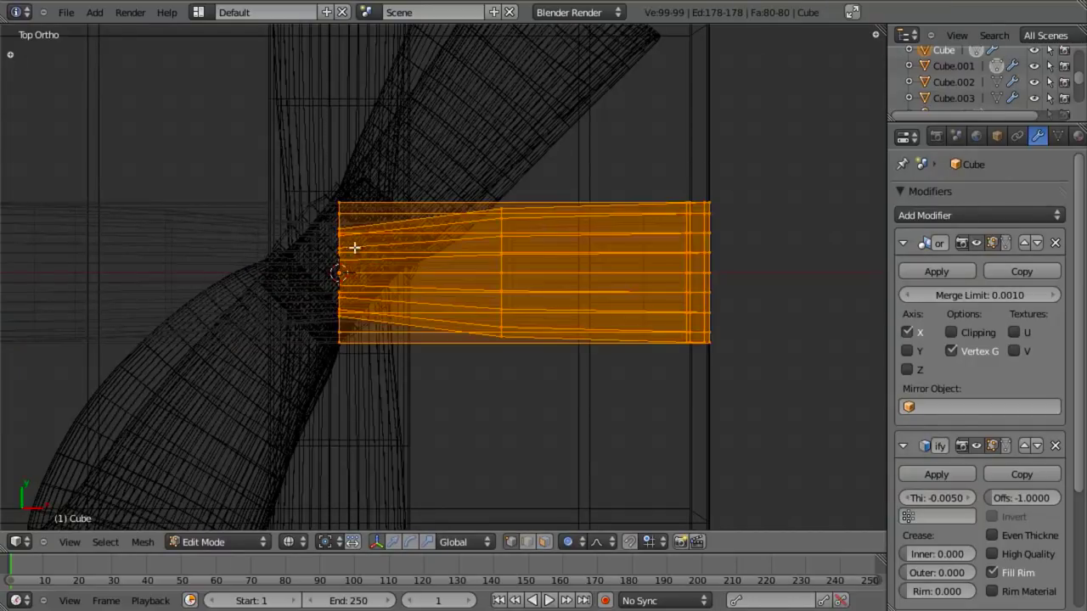
pyautogui.keyDown('alt'); pyautogui.rightClick(339, 243); pyautogui.keyUp('alt')
pyautogui.press('z')
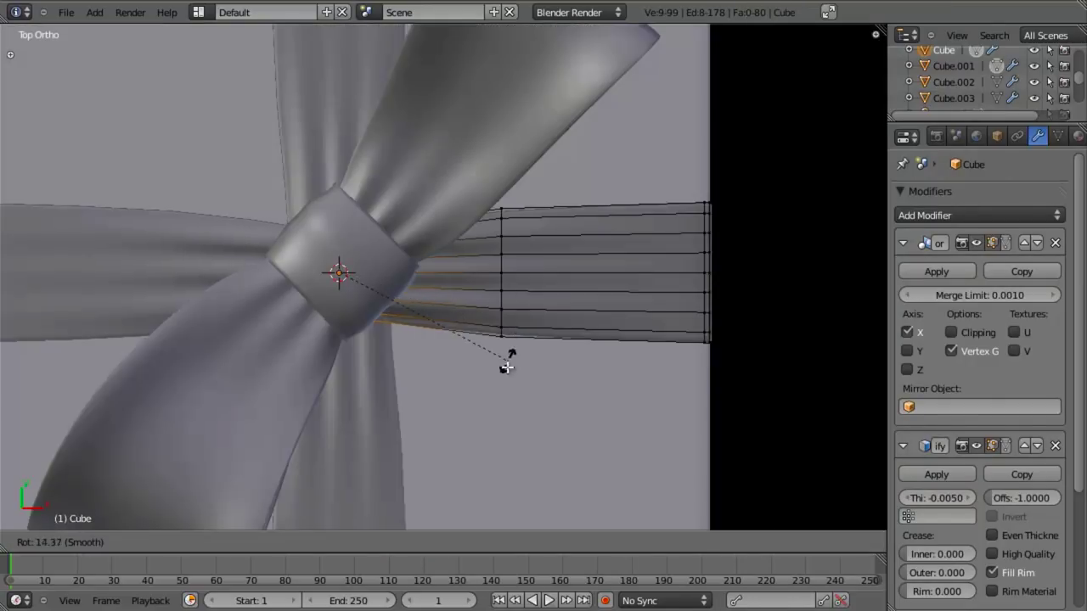
pyautogui.press('z')
pyautogui.press('g')
pyautogui.rightClick(512, 272)
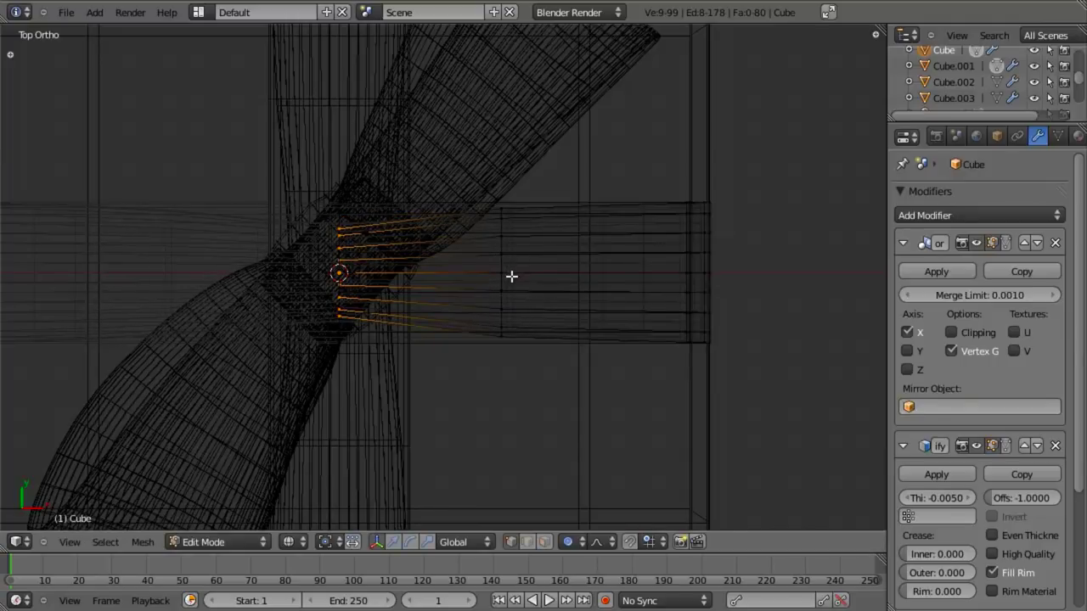
# Turn off proportional editing, tilt the horizontal ribbon's end edge loop to follow the knot's diagonal, and shift it beneath the knot
pyautogui.press('o')
pyautogui.press('g')
pyautogui.click(450, 380)
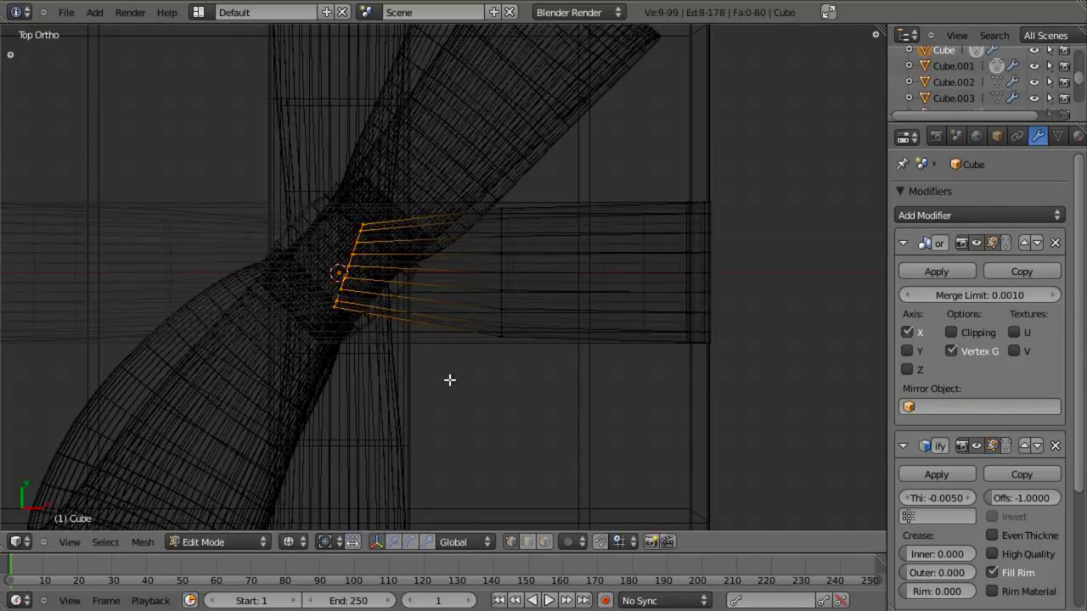
pyautogui.press('z')
pyautogui.press('g')
pyautogui.click(450, 383)
pyautogui.click(450, 384)
pyautogui.press('z')
pyautogui.press('a')
# Add an edge loop across the horizontal ribbon beside the knot and adjust its position
pyautogui.hotkey('ctrl', 'r')
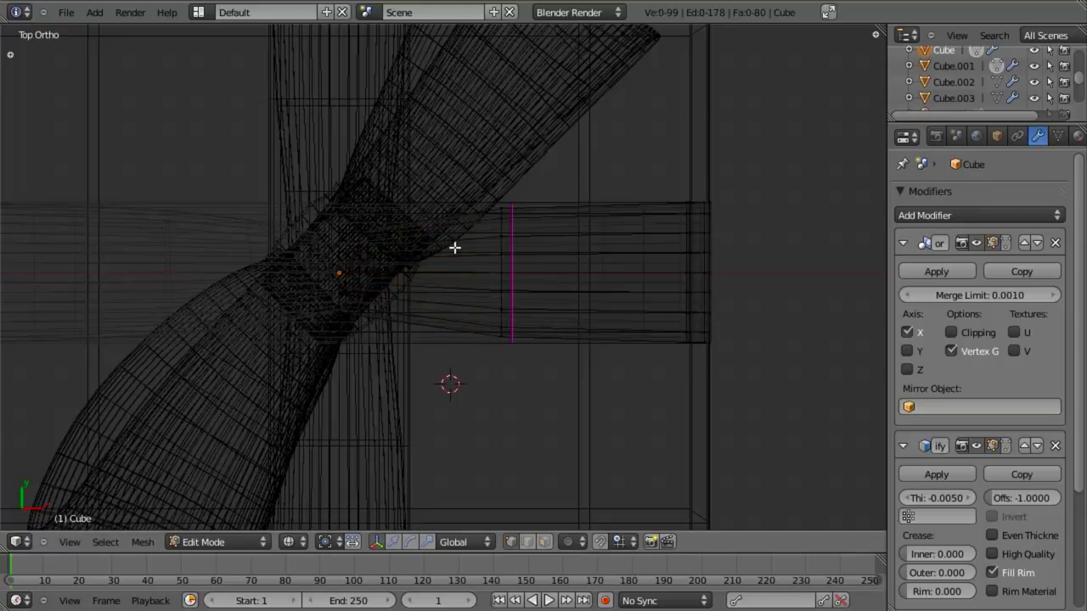
pyautogui.click(441, 231)
pyautogui.click(441, 232)
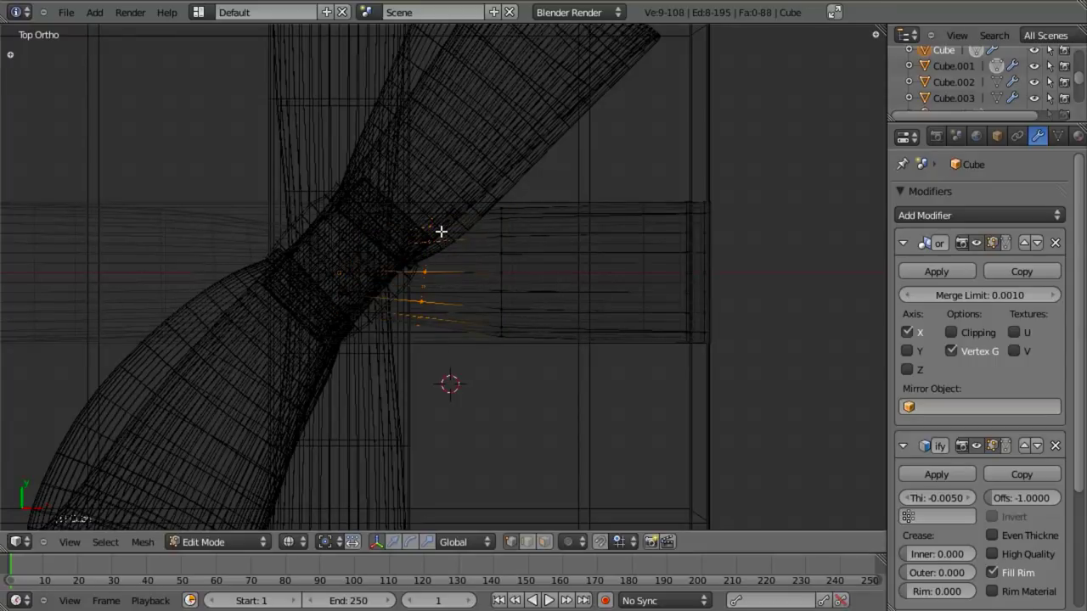
pyautogui.press('z')
pyautogui.press('g')
pyautogui.click(437, 247)
pyautogui.press('a')
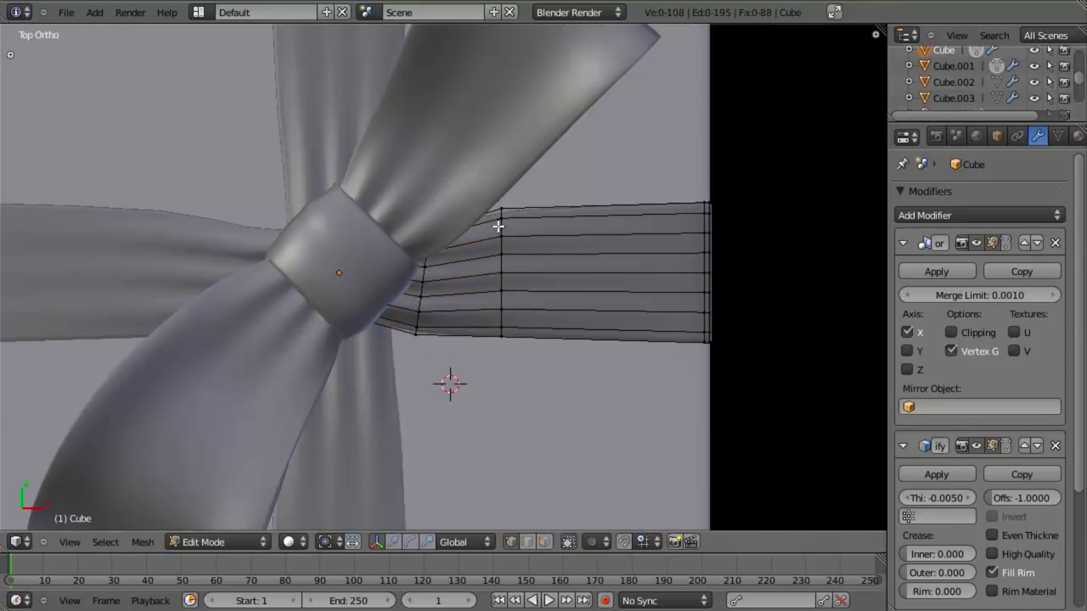
# Move the horizontal ribbon's middle edge loop outward, away from the knot
pyautogui.keyDown('alt'); pyautogui.rightClick(497, 226); pyautogui.keyUp('alt')
pyautogui.press('g')
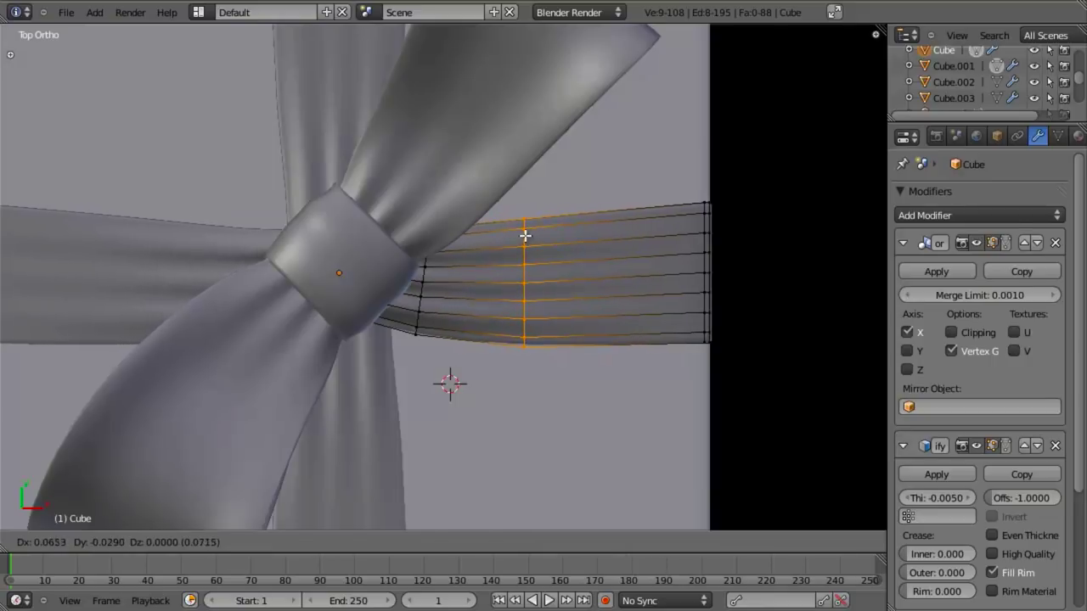
pyautogui.click(525, 236)
pyautogui.press('g')
pyautogui.click(551, 257)
pyautogui.press('a')
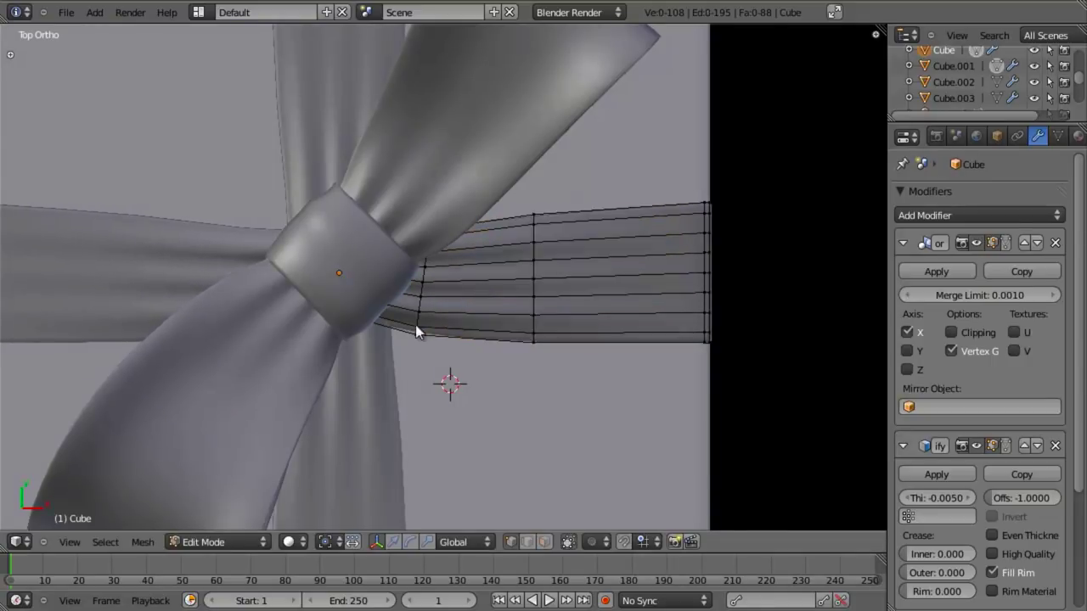
# Leave Edit Mode and render the scene to check how the ribbon meets the knot
pyautogui.press('Tab')
pyautogui.scroll(-3, 716, 267)
pyautogui.moveTo(388, 298); pyautogui.dragTo(371, 196, button='middle')
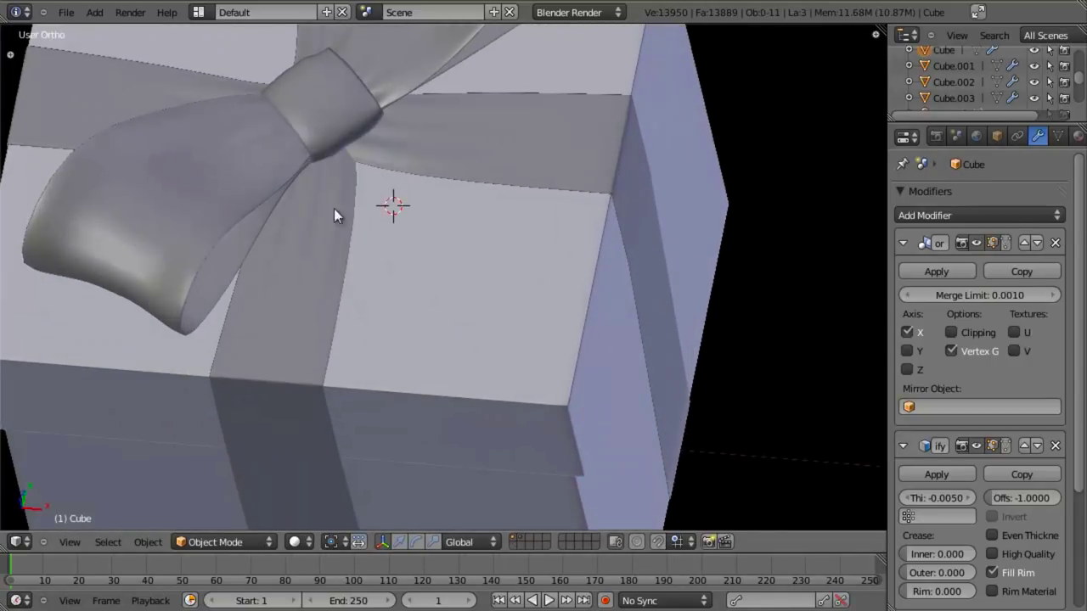
pyautogui.press('F12')
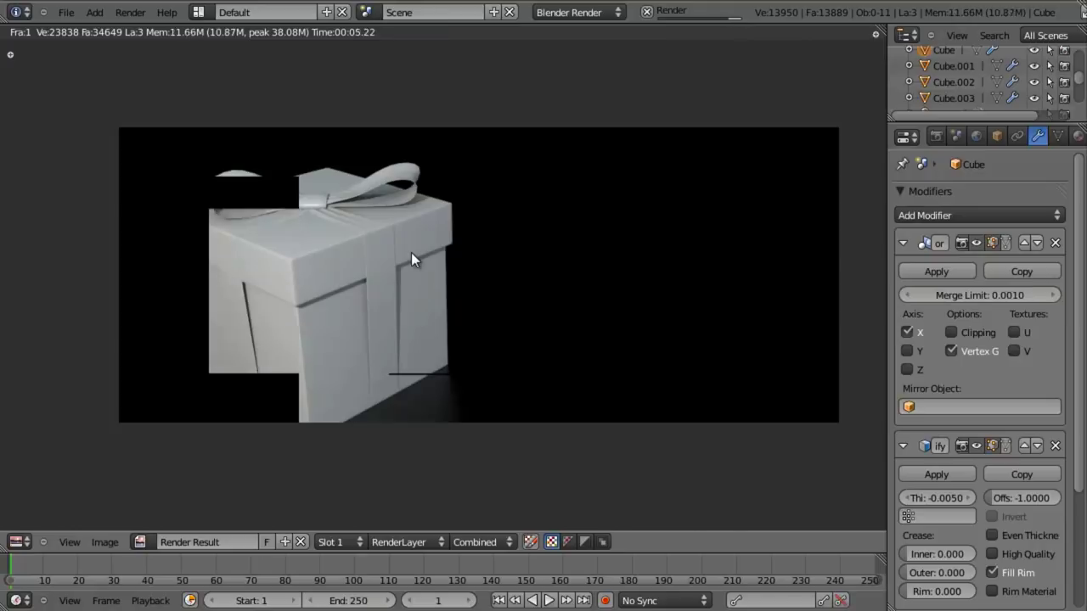
pyautogui.press('Escape')
# In top-view wireframe, scale the horizontal ribbon's end edge loop beneath the knot down to about 0.88
pyautogui.press('z')
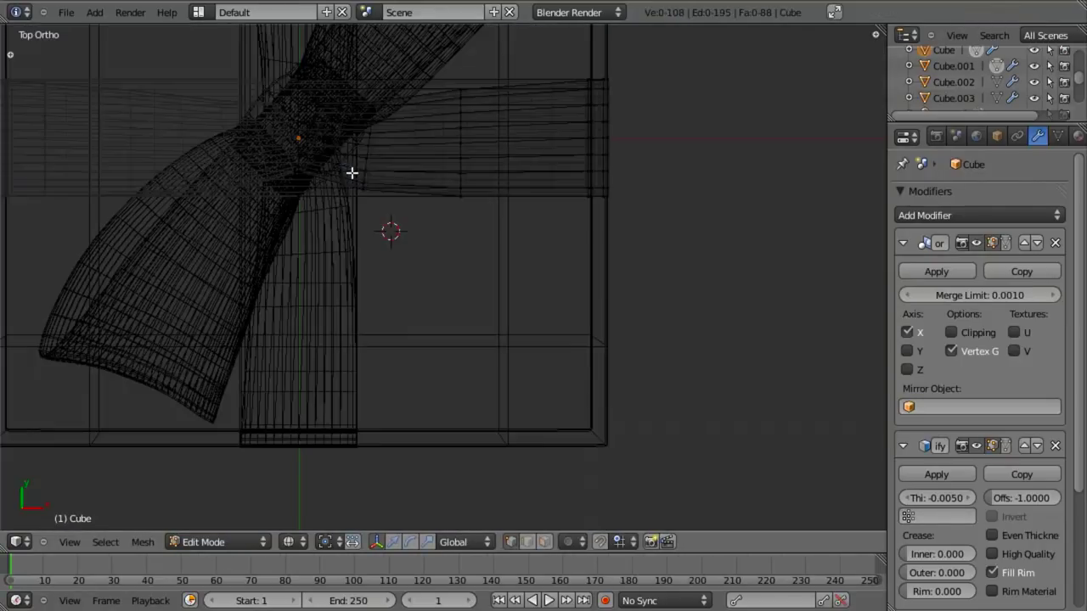
pyautogui.keyDown('alt'); pyautogui.rightClick(308, 122); pyautogui.keyUp('alt')
pyautogui.keyDown('alt'); pyautogui.rightClick(315, 117); pyautogui.keyUp('alt')
pyautogui.press('s')
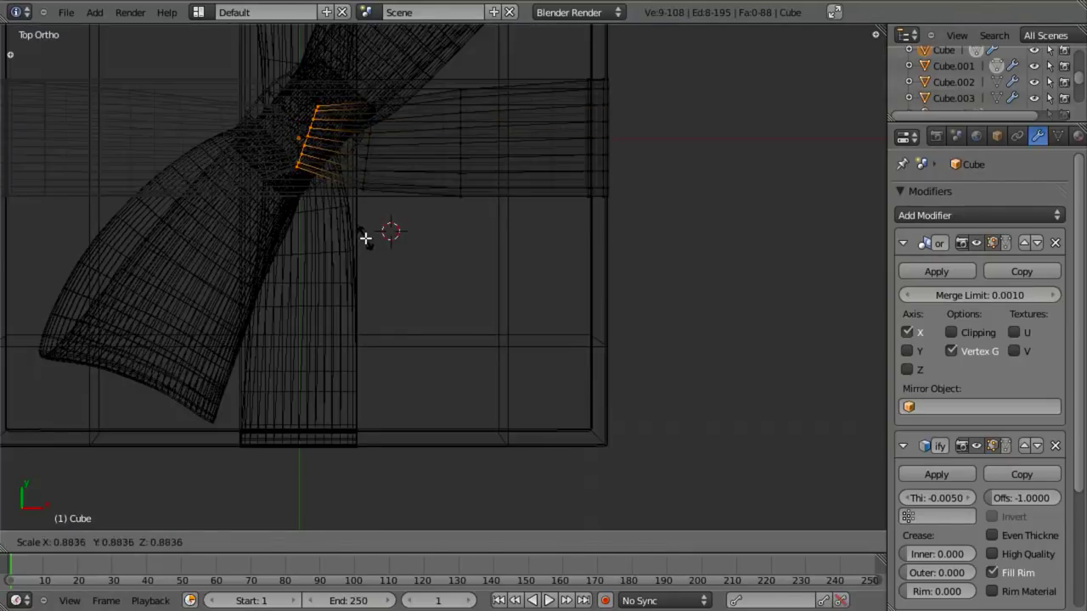
pyautogui.click(365, 239)
# Scale the horizontal ribbon's edge loop beside the knot down to about 0.77 and return to Object Mode
pyautogui.press('z')
pyautogui.keyDown('alt'); pyautogui.rightClick(368, 170); pyautogui.keyUp('alt')
pyautogui.press('s')
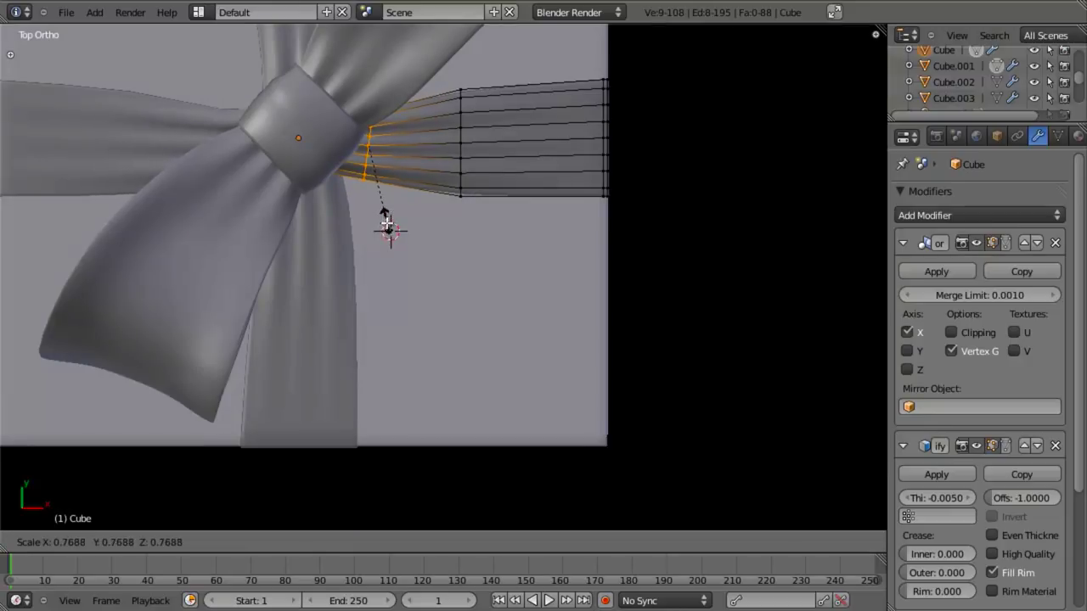
pyautogui.click(384, 228)
pyautogui.press('Tab')
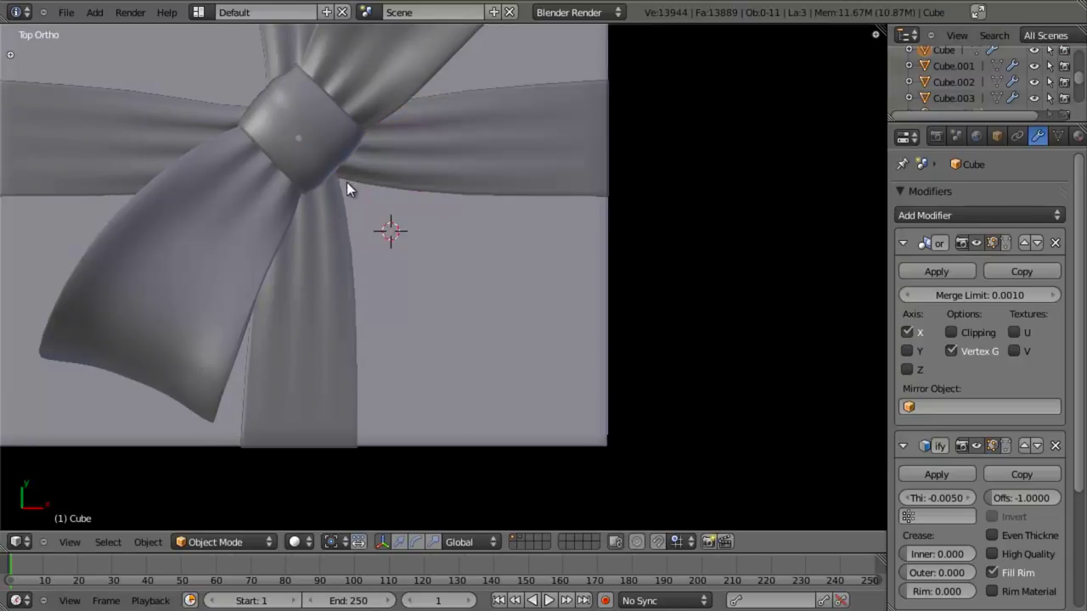
# View the whole gift box at an angle and render it to check the narrowed ribbon
pyautogui.scroll(-5, 392, 293)
pyautogui.moveTo(392, 293); pyautogui.dragTo(380, 203, button='middle')
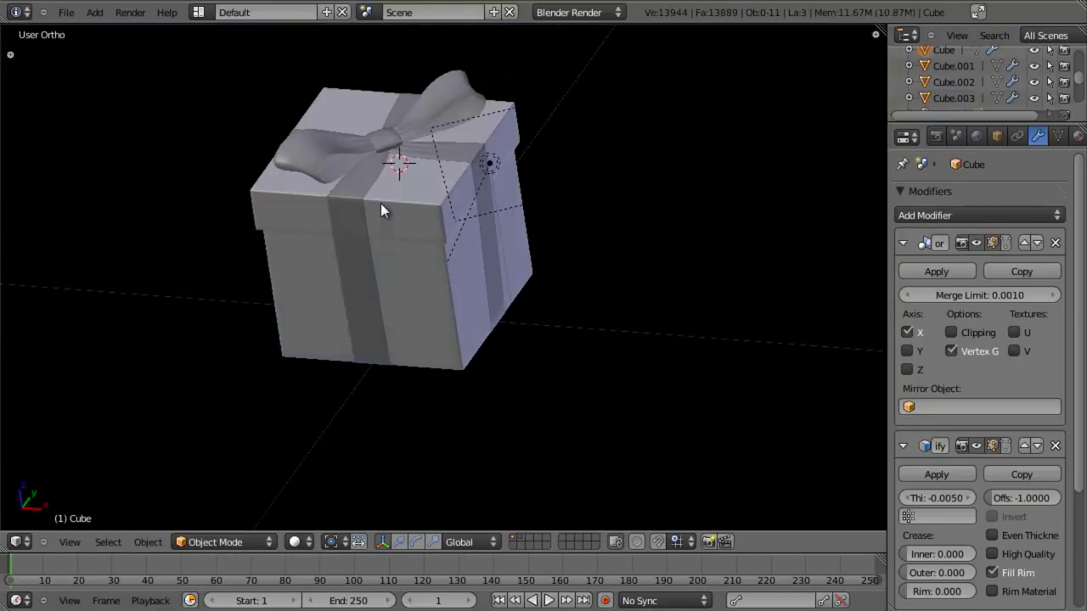
pyautogui.press('F12')
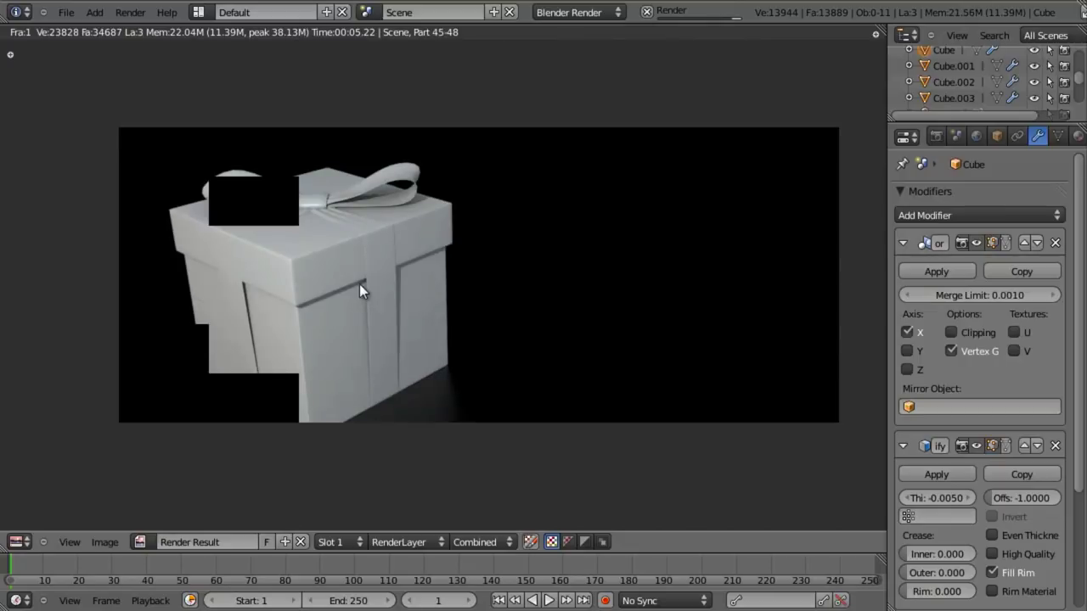
pyautogui.press('Escape')
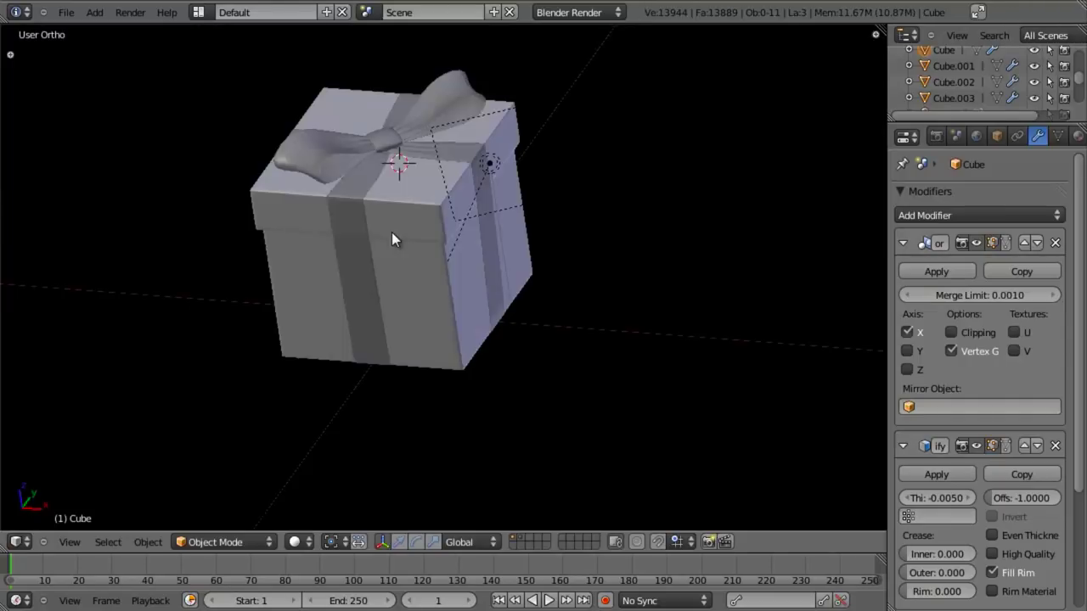
# Select the knot's inner face loops, excluding its outer rims, and scale them up to about 1.06 to make the knot bulge
pyautogui.press('KP_7')
pyautogui.scroll(5, 391, 231)
pyautogui.scroll(2, 375, 277)
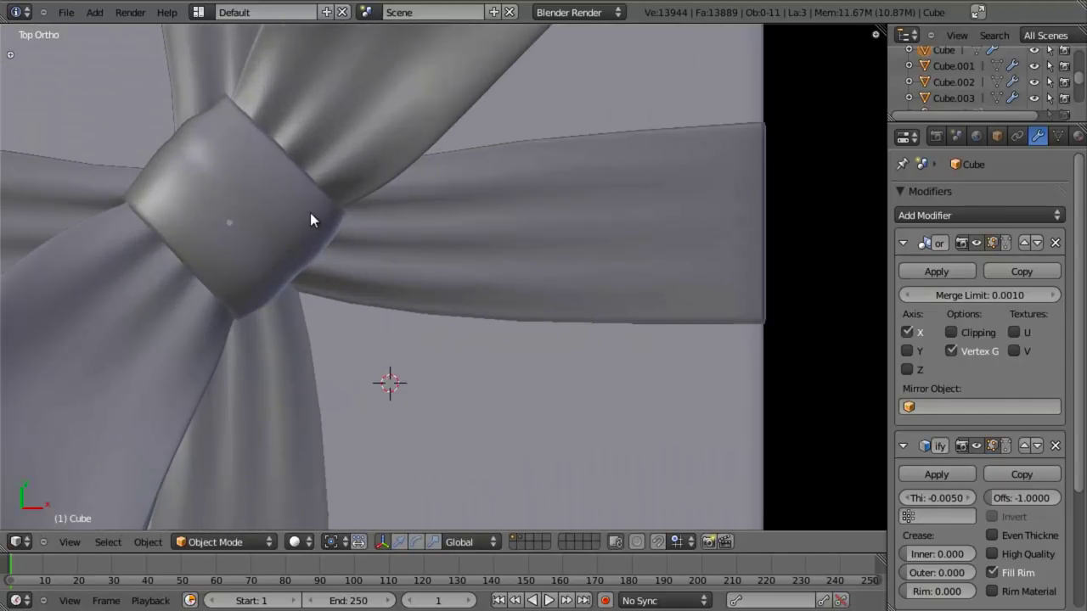
pyautogui.rightClick(310, 213)
pyautogui.press('Tab')
pyautogui.keyDown('alt'); pyautogui.rightClick(325, 246); pyautogui.keyUp('alt')
pyautogui.keyDown('alt'); pyautogui.keyDown('shift'); pyautogui.rightClick(332, 230); pyautogui.keyUp('shift'); pyautogui.keyUp('alt')
pyautogui.keyDown('alt'); pyautogui.keyDown('shift'); pyautogui.rightClick(293, 270); pyautogui.keyUp('shift'); pyautogui.keyUp('alt')
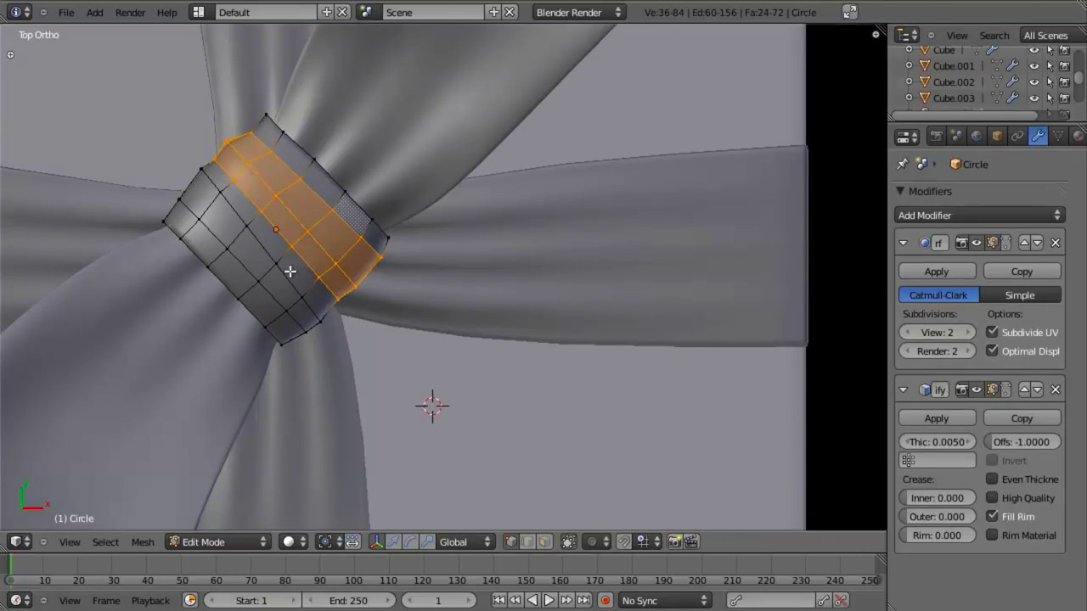
pyautogui.keyDown('alt'); pyautogui.keyDown('shift'); pyautogui.rightClick(277, 281); pyautogui.keyUp('shift'); pyautogui.keyUp('alt')
pyautogui.keyDown('alt'); pyautogui.keyDown('shift'); pyautogui.rightClick(276, 290); pyautogui.keyUp('shift'); pyautogui.keyUp('alt')
pyautogui.press('s')
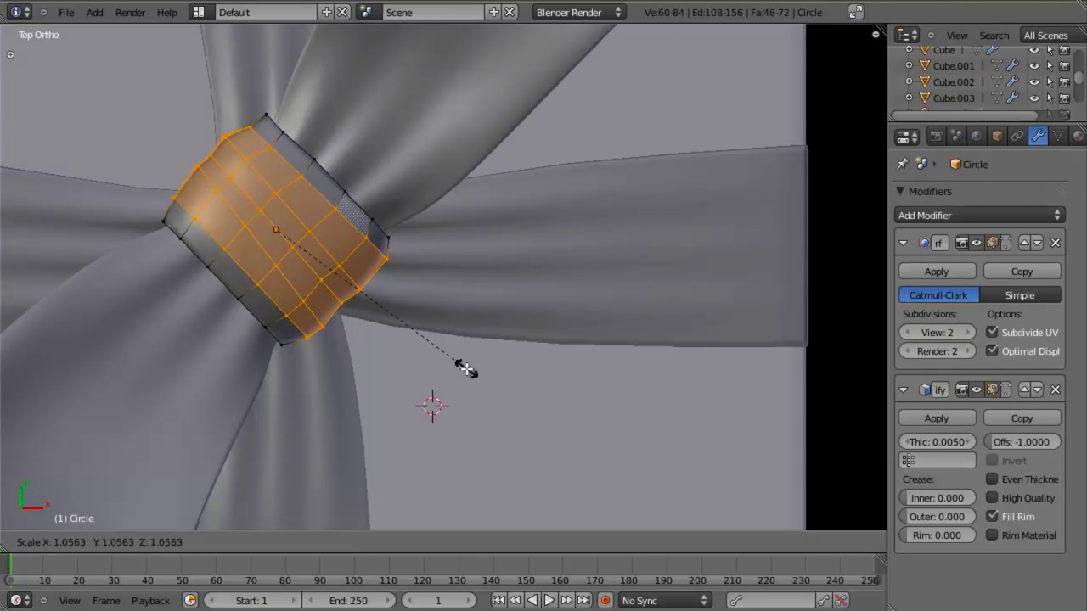
pyautogui.click(466, 371)
pyautogui.press('Tab')
# Edit the horizontal ribbon again and scale its edge loop beside the knot down slightly
pyautogui.moveTo(441, 400); pyautogui.dragTo(351, 276, button='middle')
pyautogui.scroll(-4, 378, 249)
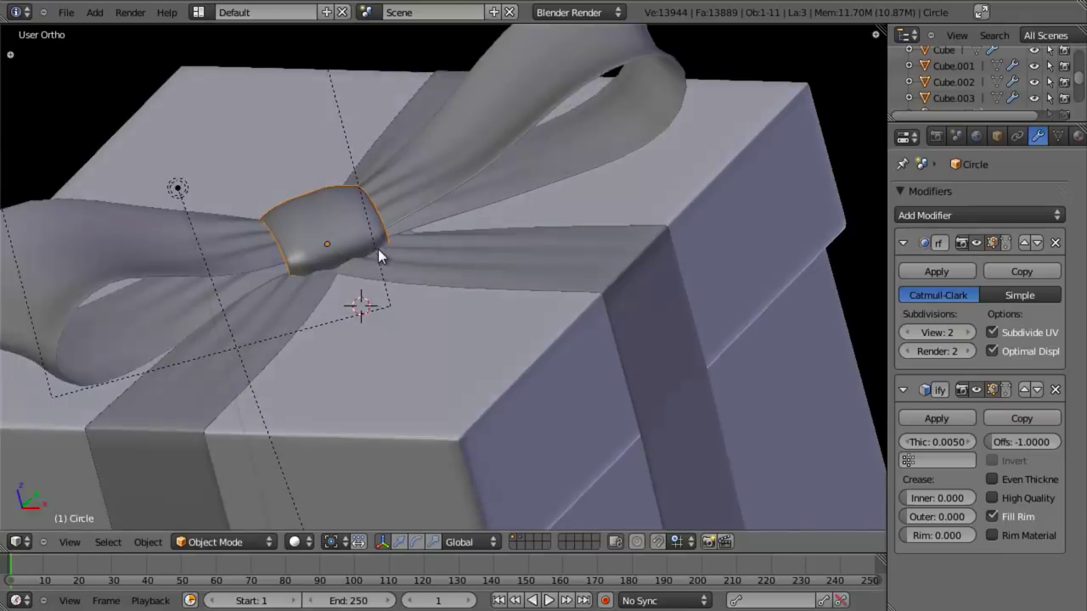
pyautogui.scroll(4, 400, 356)
pyautogui.rightClick(421, 303)
pyautogui.press('Tab')
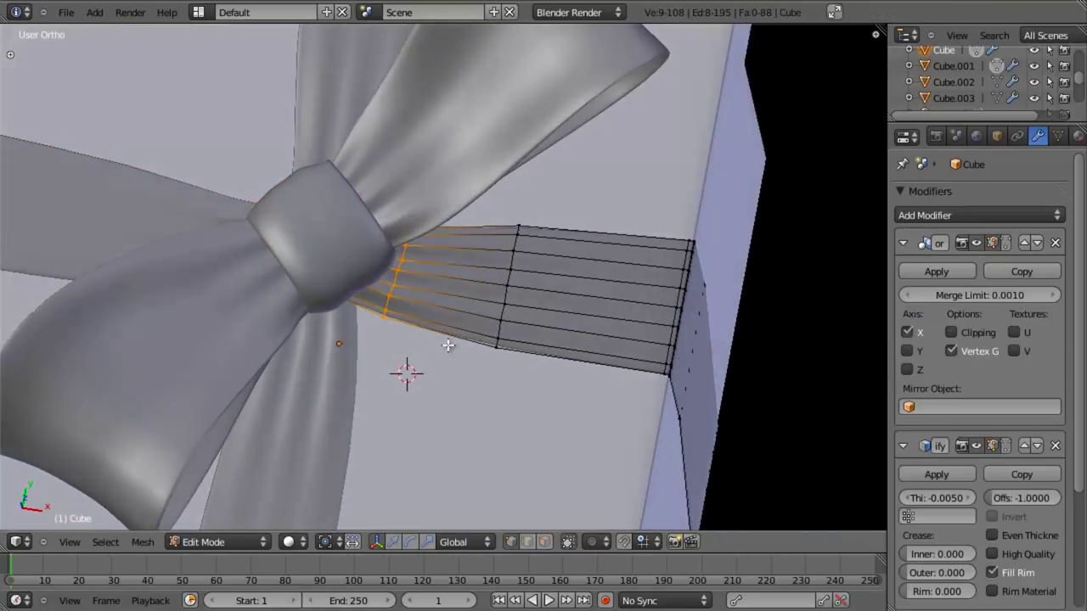
pyautogui.press('s')
pyautogui.click(454, 347)
# In wireframe, select the horizontal ribbon's end edge loop beneath the knot and scale it down a little
pyautogui.press('z')
pyautogui.moveTo(450, 342); pyautogui.dragTo(338, 271, button='middle')
pyautogui.press('a')
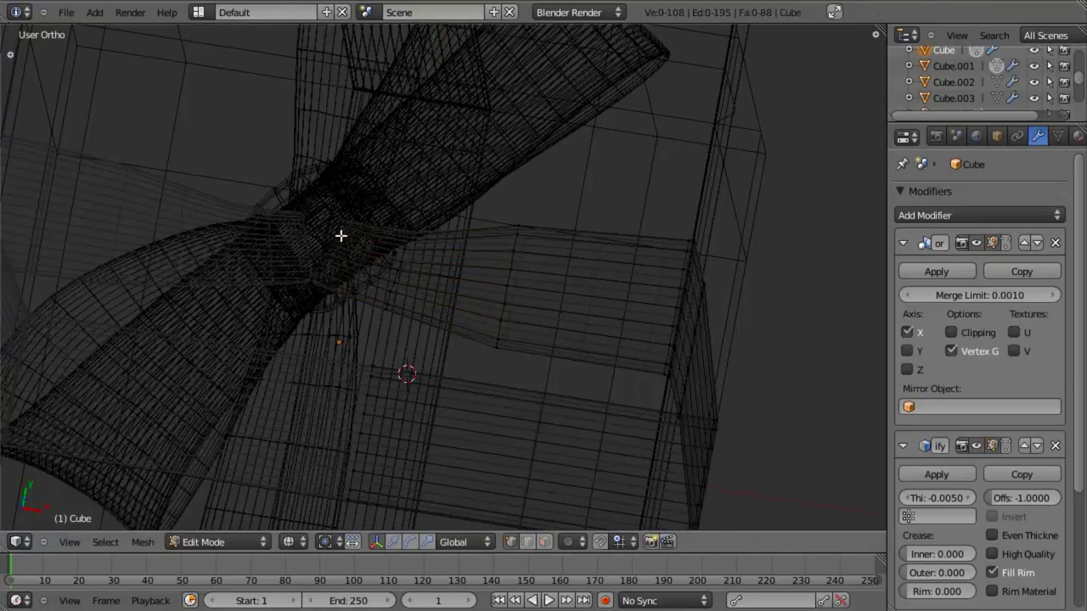
pyautogui.keyDown('alt'); pyautogui.rightClick(339, 233); pyautogui.keyUp('alt')
pyautogui.keyDown('alt'); pyautogui.rightClick(333, 239); pyautogui.keyUp('alt')
pyautogui.press('s')
pyautogui.click(408, 391)
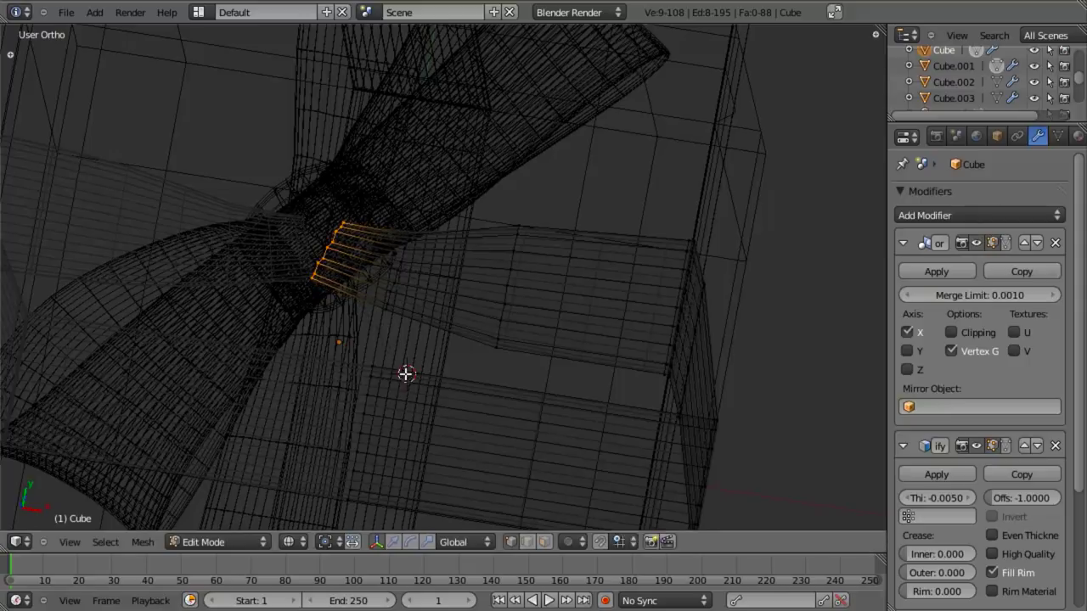
# Scale the horizontal ribbon's middle edge loop down to about 0.85 in solid view and leave Edit Mode
pyautogui.press('z')
pyautogui.keyDown('alt'); pyautogui.rightClick(514, 276); pyautogui.keyUp('alt')
pyautogui.press('s')
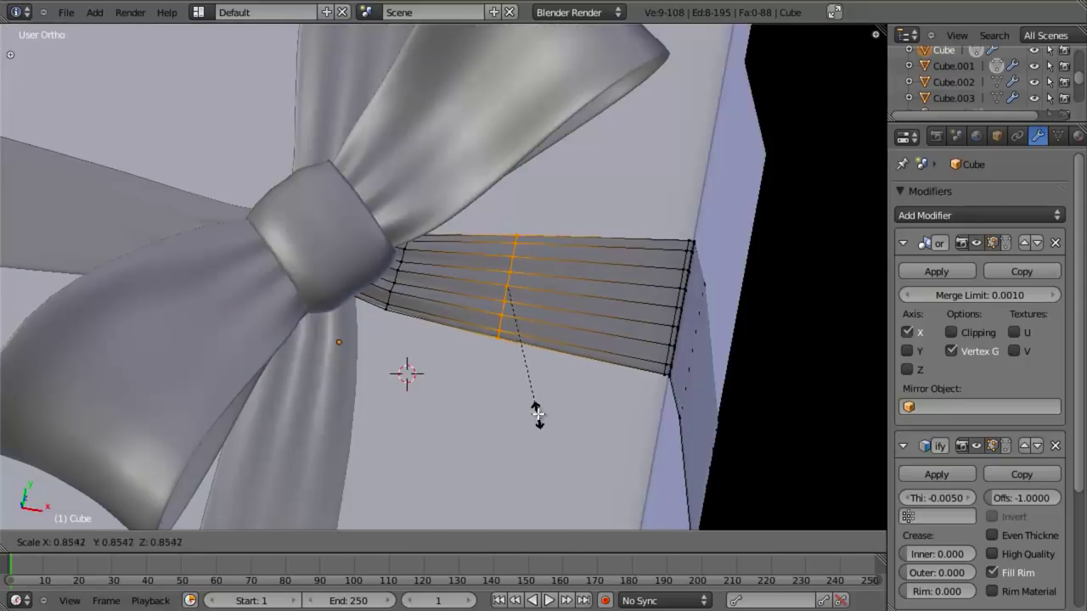
pyautogui.click(536, 415)
pyautogui.press('Tab')
# Look over the whole gift box and render the scene to check the bow and ribbons
pyautogui.scroll(-5, 450, 365)
pyautogui.press('a')
pyautogui.moveTo(450, 365)
pyautogui.mouseDown(button='middle')
pyautogui.moveTo(439, 389)
pyautogui.moveTo(457, 399)
pyautogui.moveTo(454, 385)
pyautogui.mouseUp(button='middle')
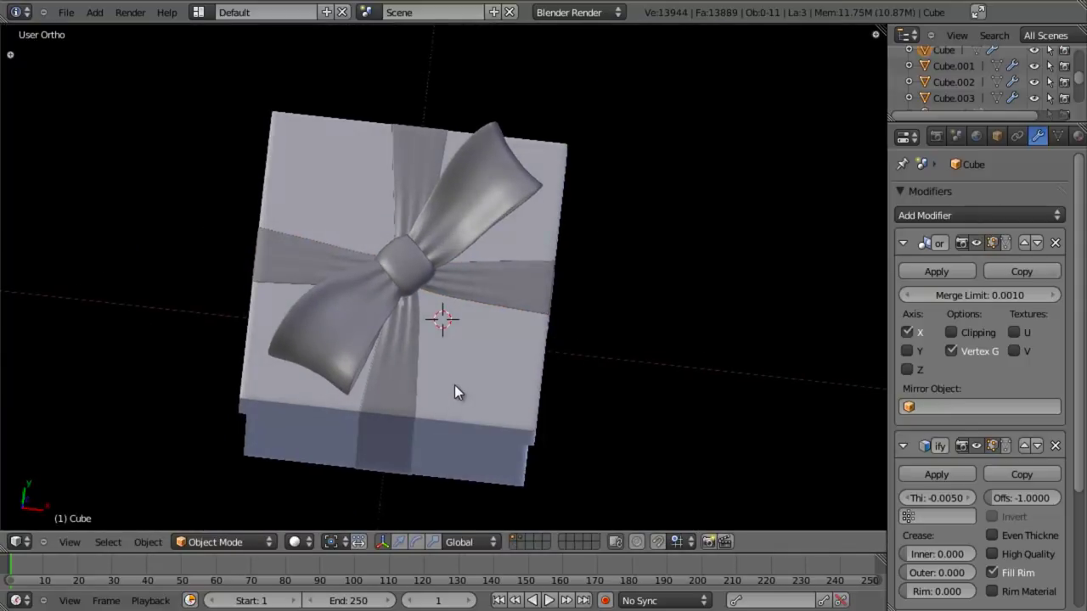
pyautogui.press('F12')
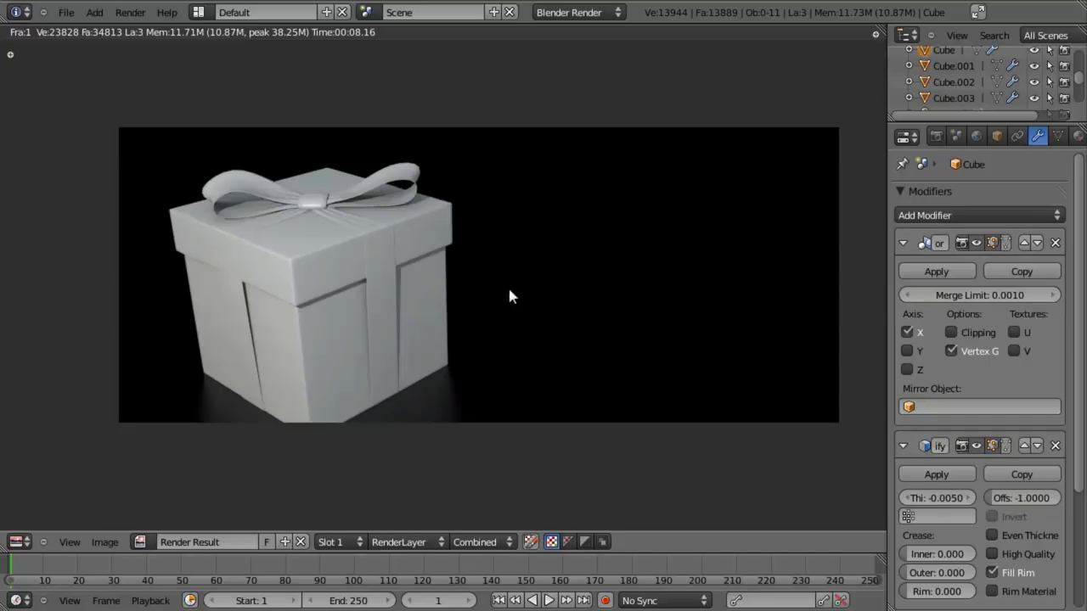
pyautogui.press('Escape')
# Reset the 3D cursor to the world centre and show the gift box in top-view wireframe
pyautogui.press('KP_7')
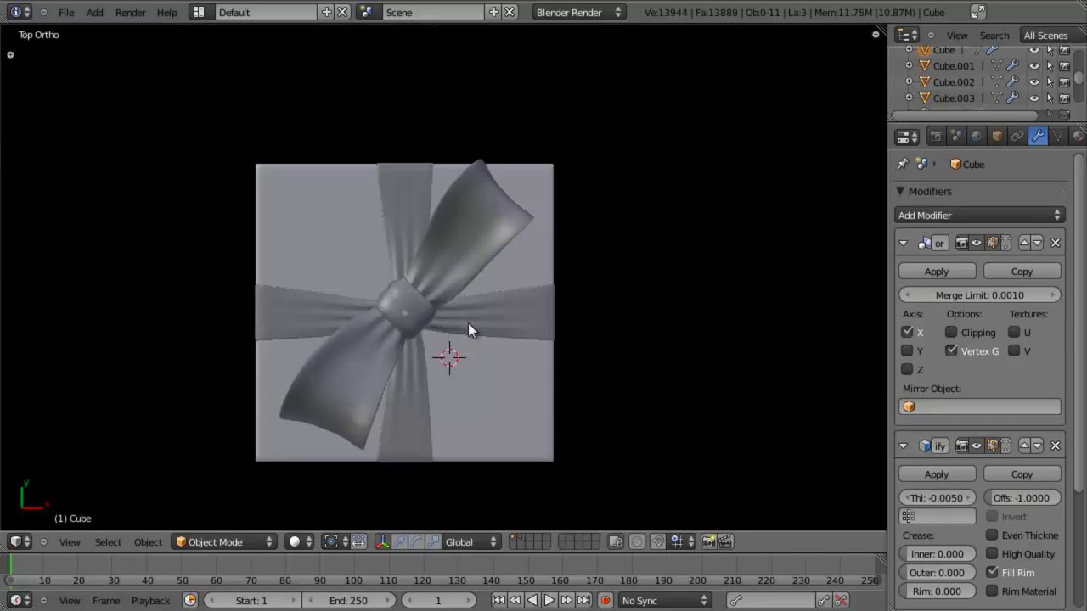
pyautogui.press('z')
pyautogui.hotkey('shift', 'c')
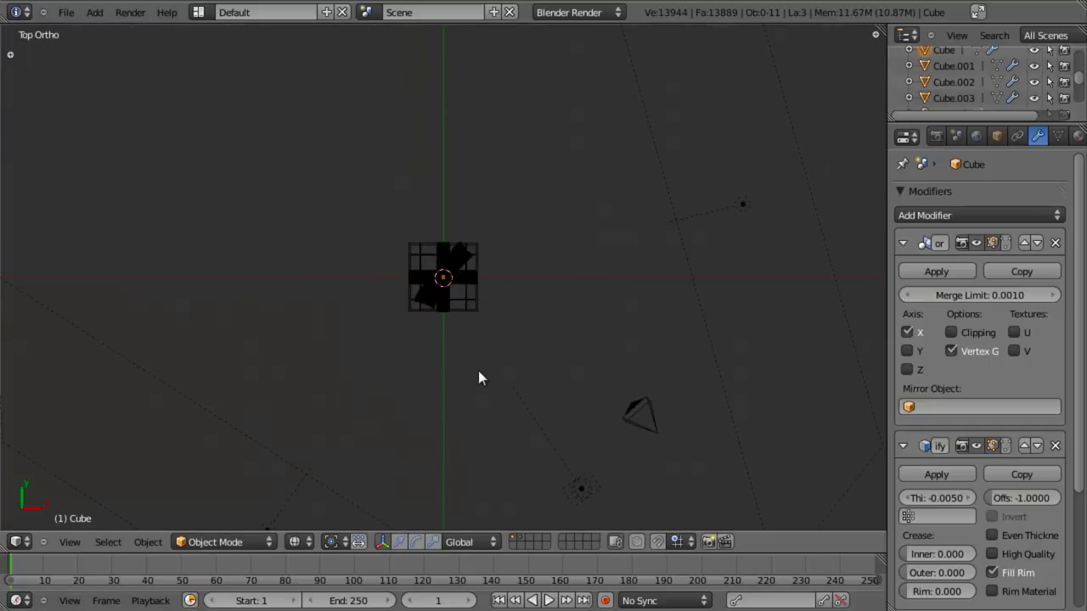
pyautogui.scroll(2, 473, 343)
pyautogui.keyDown('shift'); pyautogui.moveTo(510, 321); pyautogui.dragTo(465, 321, button='middle'); pyautogui.keyUp('shift')
pyautogui.scroll(3, 465, 321)
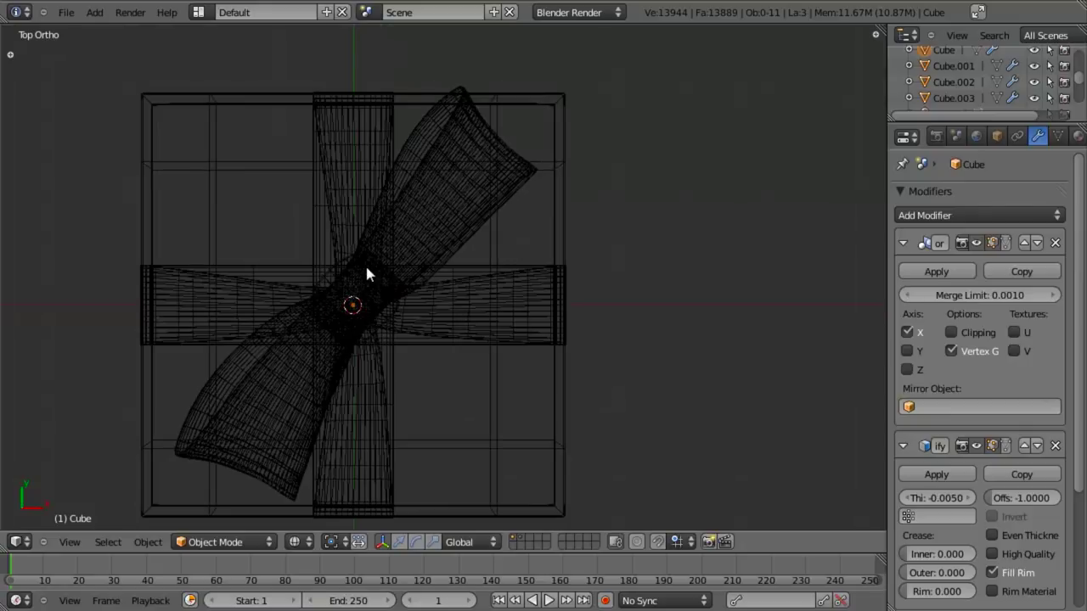
# Enable Optimal Display in the Subdivision Surface modifiers of the upper-right bow loop and the vertical ribbon
pyautogui.rightClick(405, 299)
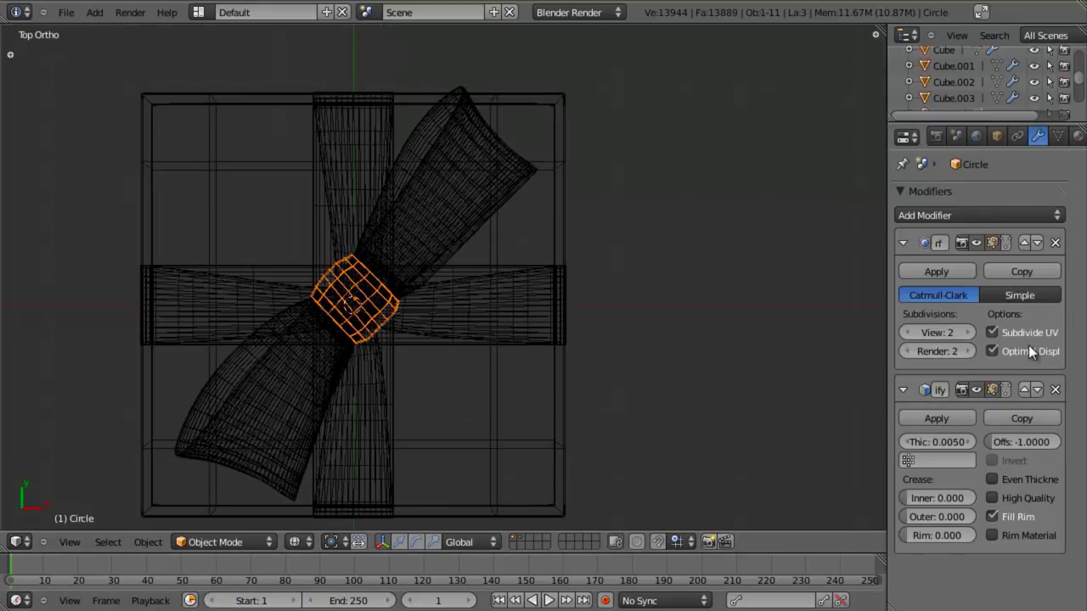
pyautogui.rightClick(465, 244)
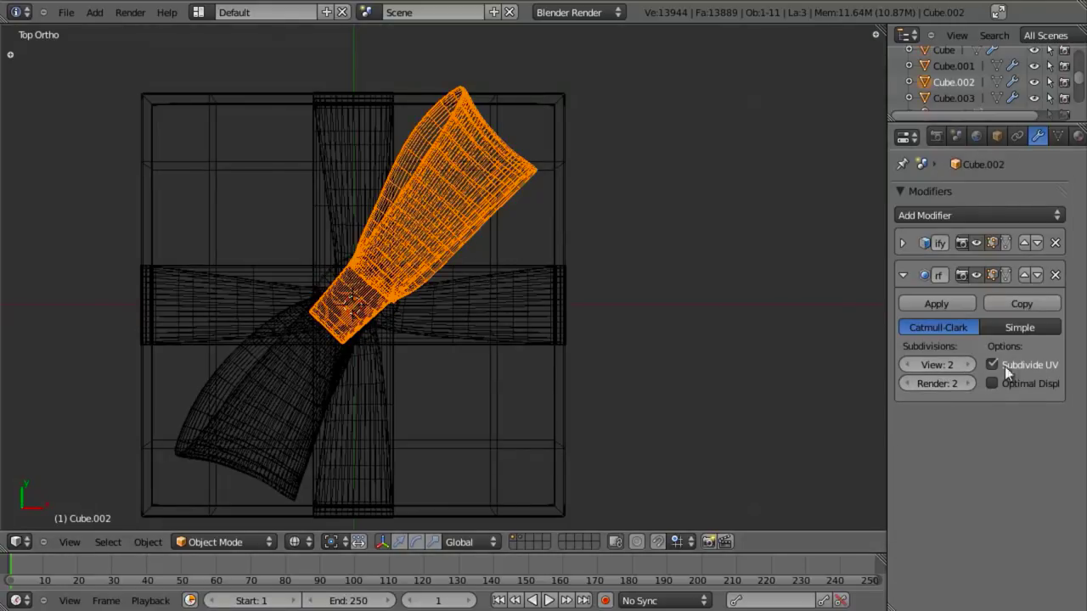
pyautogui.click(1032, 384)
pyautogui.rightClick(346, 365)
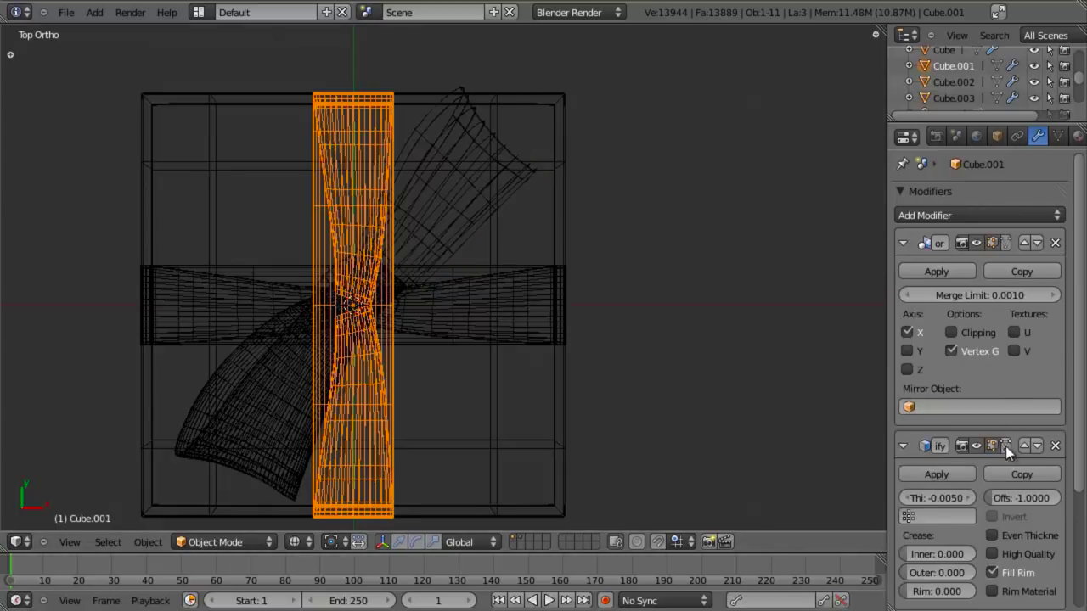
pyautogui.scroll(-5, 1029, 568)
pyautogui.click(1019, 583)
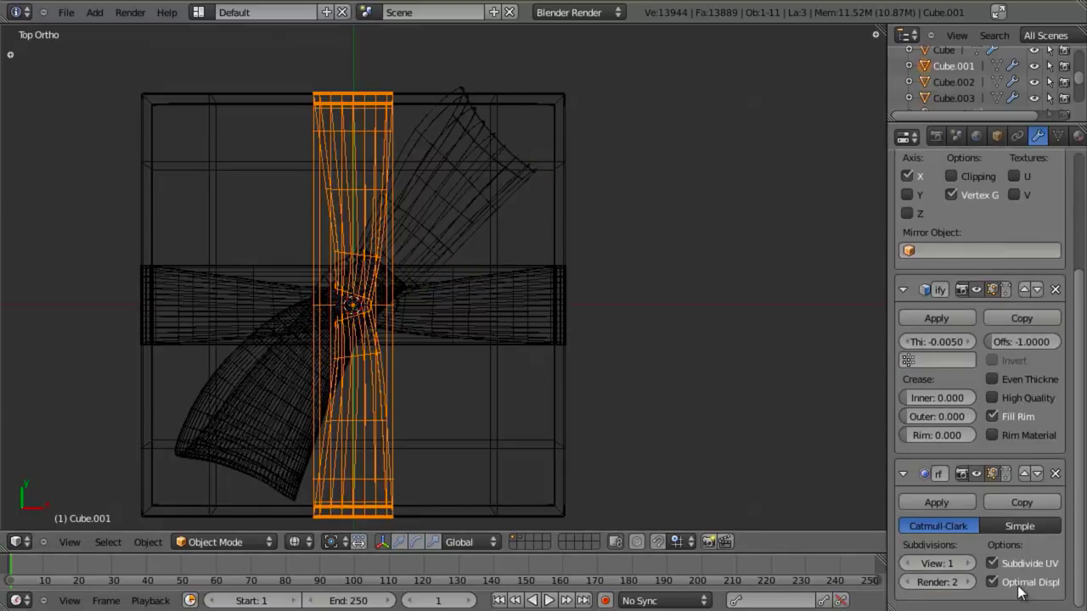
# Enable Optimal Display for the lower-left bow loop and the horizontal ribbon, and return to solid shading
pyautogui.rightClick(295, 401)
pyautogui.click(1011, 229)
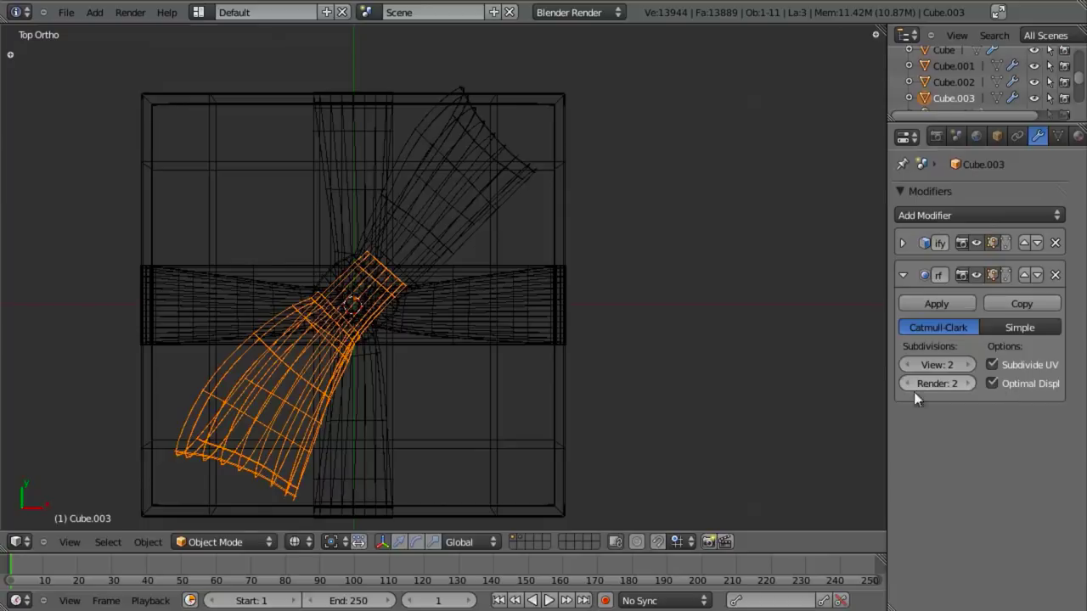
pyautogui.rightClick(505, 304)
pyautogui.scroll(-5, 1035, 560)
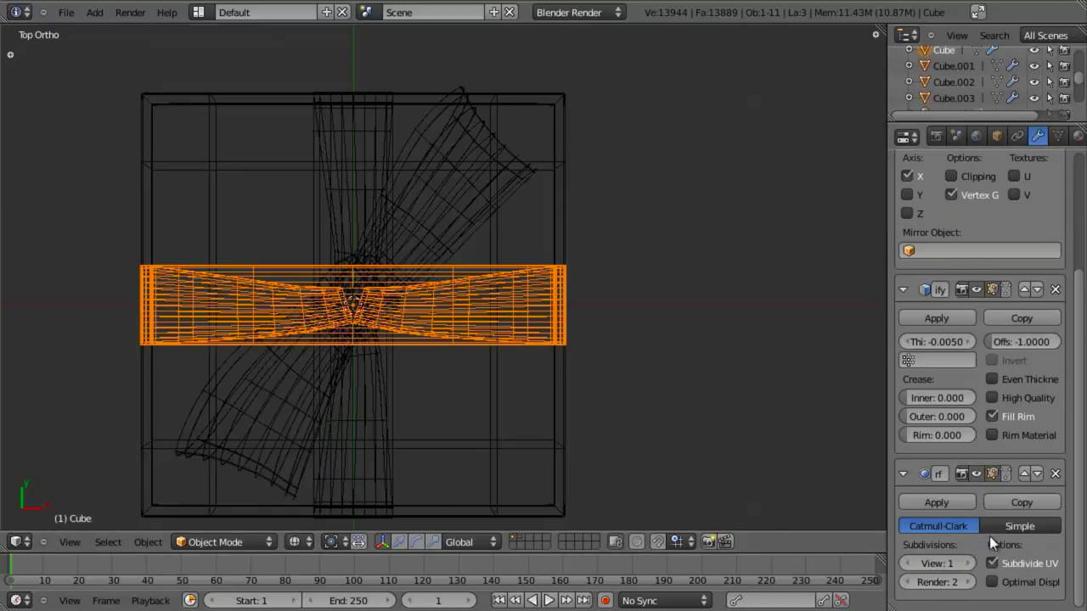
pyautogui.click(1005, 583)
pyautogui.press('z')
pyautogui.scroll(3, 409, 333)
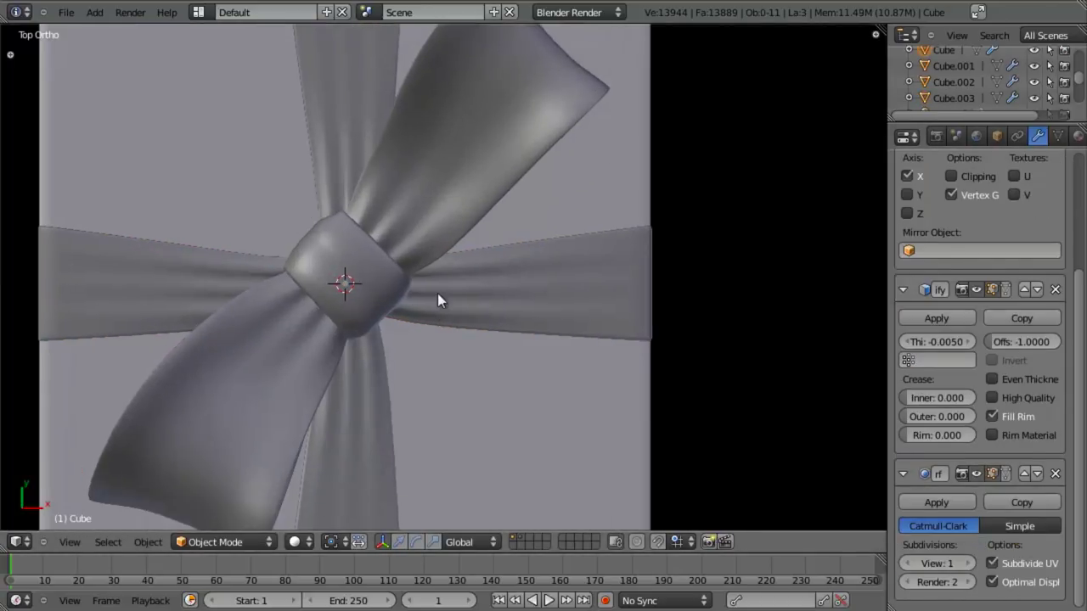
# Add a plane at the world centre and raise it along Z to just above the bow
pyautogui.hotkey('shift', 'a')
pyautogui.moveTo(420, 313)
pyautogui.click(474, 315)
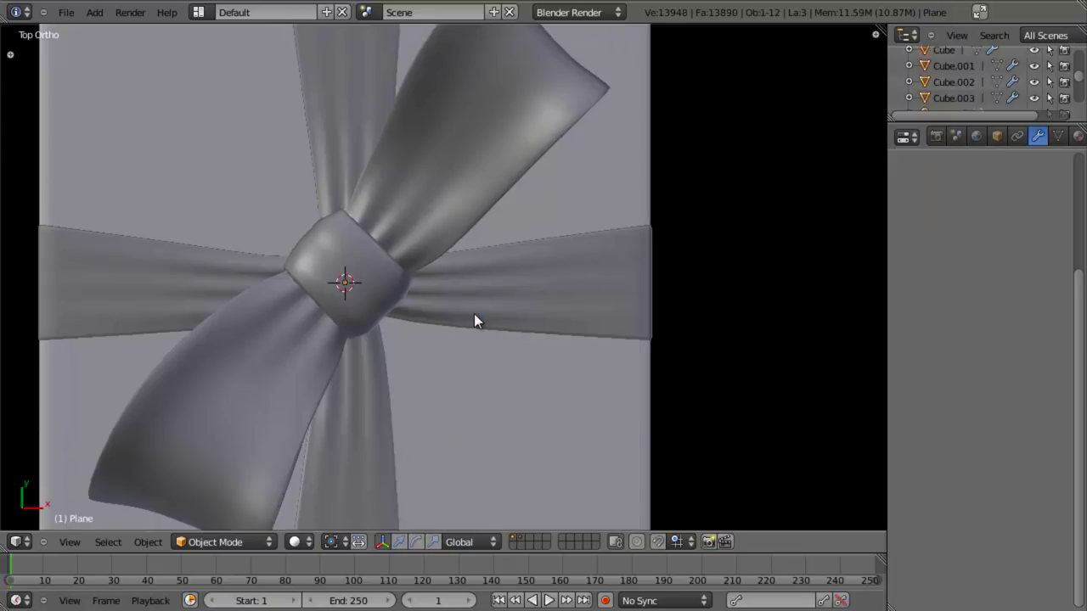
pyautogui.press('KP_1')
pyautogui.press('z')
pyautogui.scroll(-5, 474, 320)
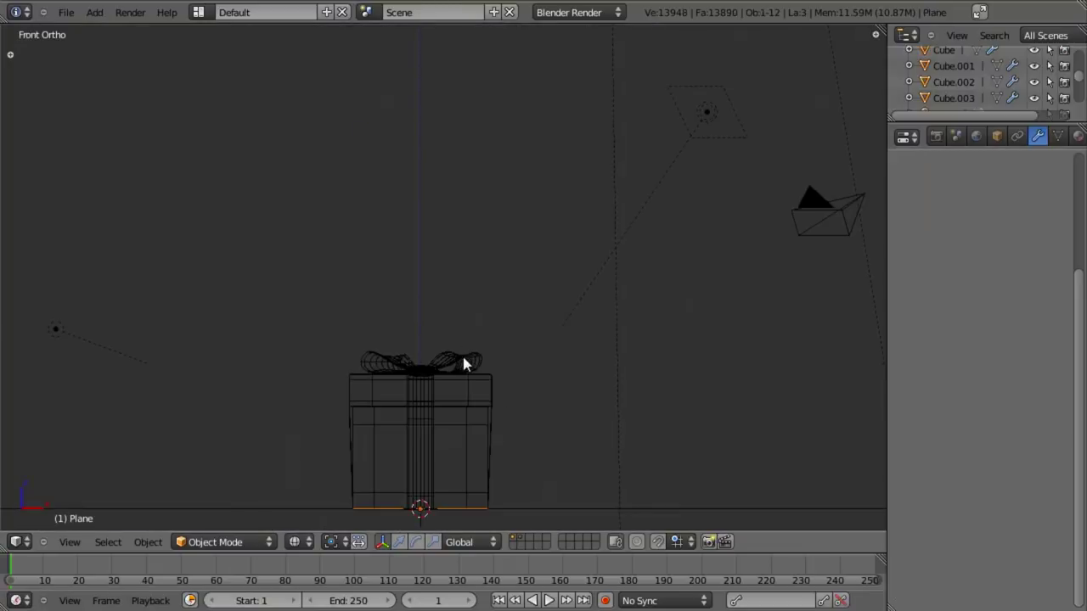
pyautogui.press('g')
pyautogui.press('z')
pyautogui.click(467, 212)
pyautogui.press('z')
pyautogui.scroll(3, 495, 274)
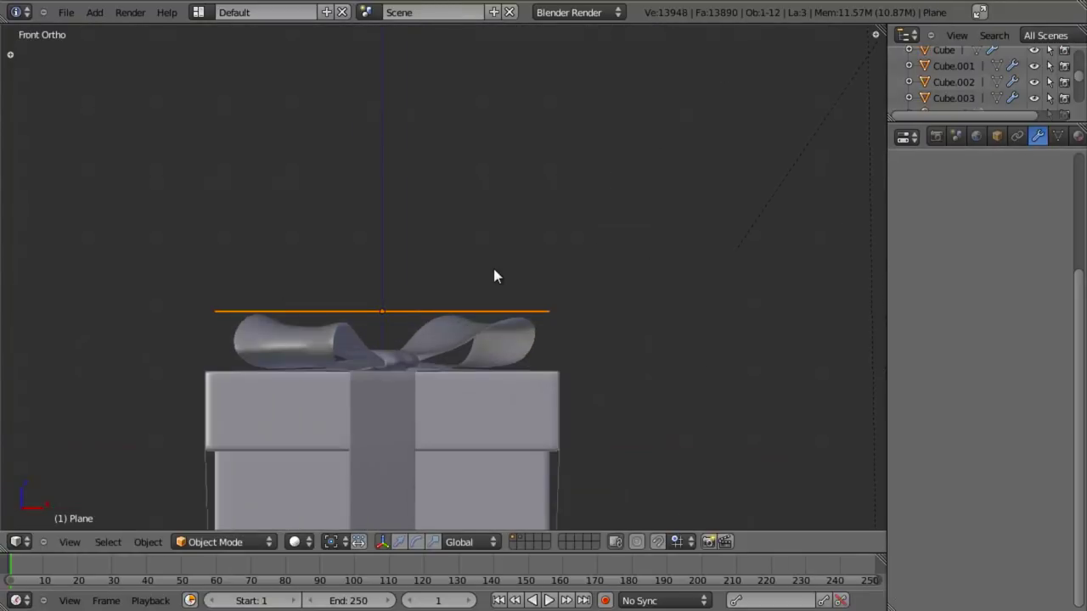
# Move the plane's far edge about 0.6 outward along Y in top view, past the gift box's edge
pyautogui.press('KP_7')
pyautogui.press('Tab')
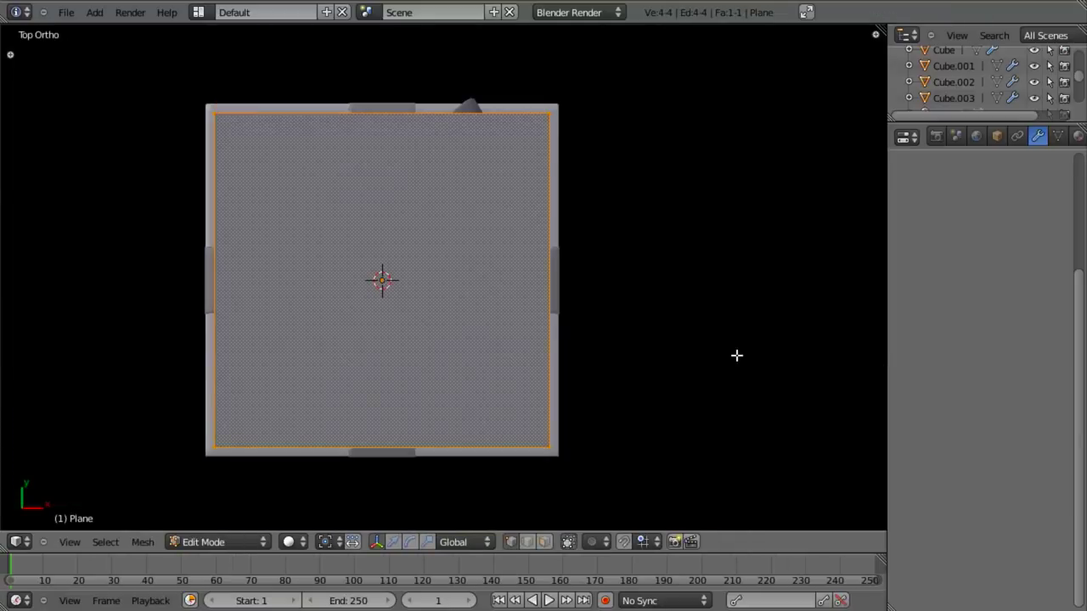
pyautogui.press('z')
pyautogui.scroll(-2, 614, 274)
pyautogui.scroll(3, 677, 334)
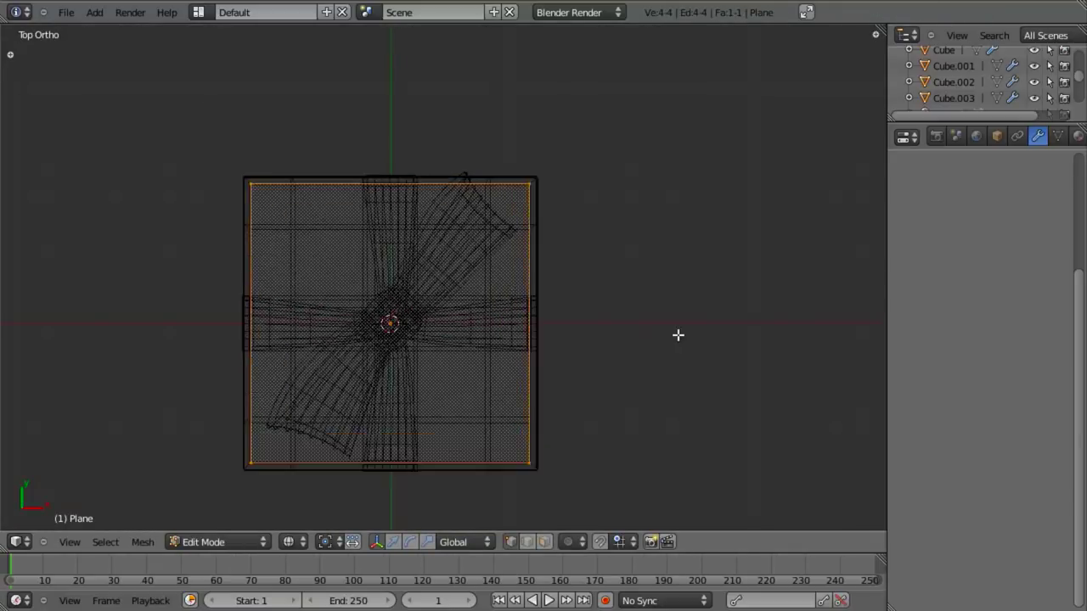
pyautogui.press('a')
pyautogui.press('b')
pyautogui.moveTo(122, 109); pyautogui.dragTo(701, 225)
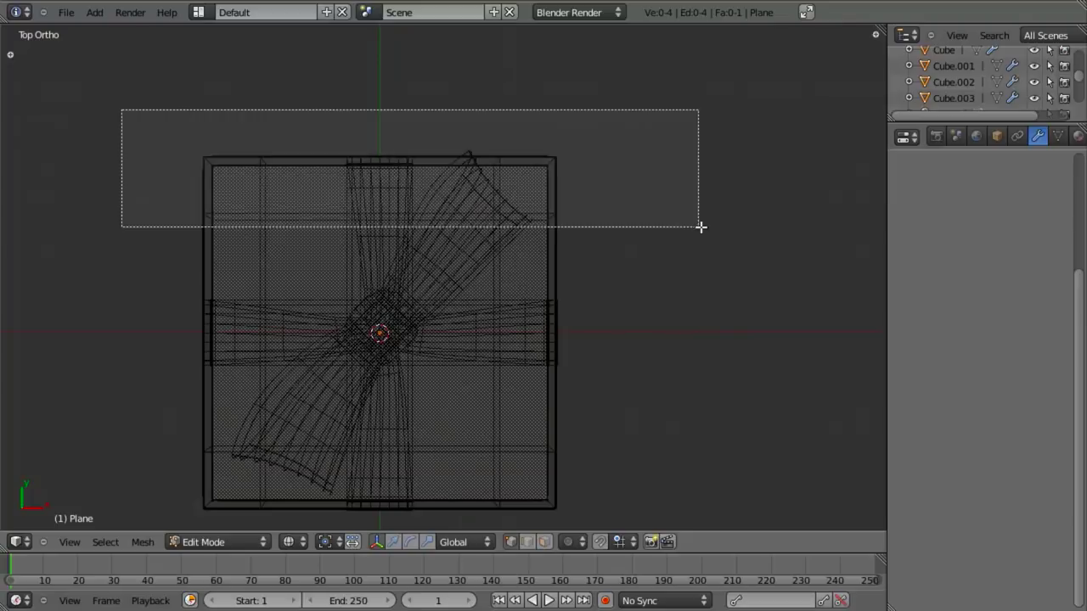
pyautogui.scroll(-5, 589, 279)
pyautogui.keyDown('shift'); pyautogui.moveTo(590, 279); pyautogui.dragTo(578, 383, button='middle'); pyautogui.keyUp('shift')
pyautogui.press('e')
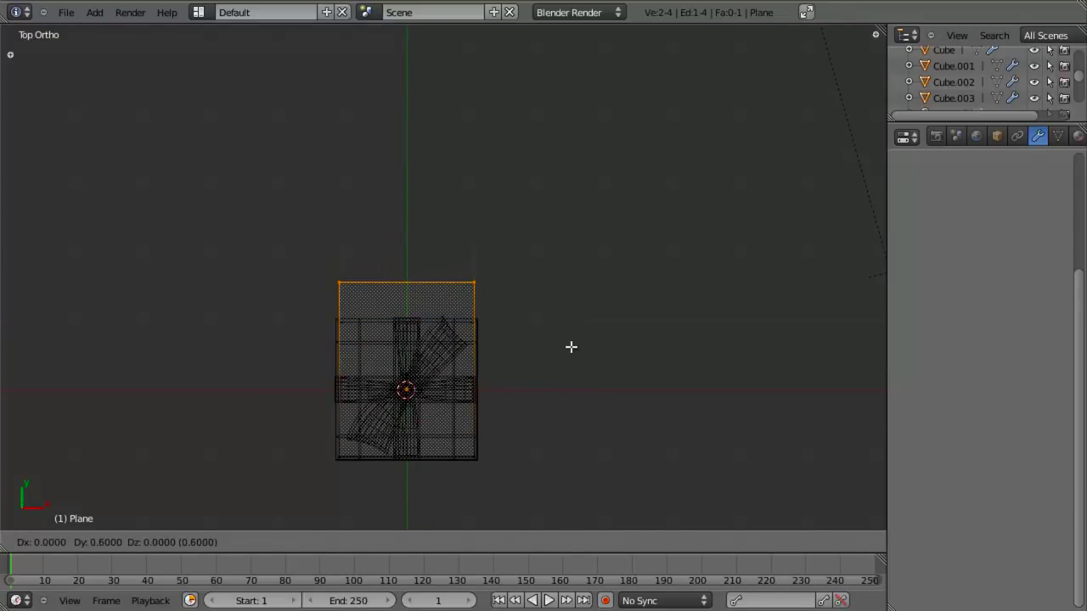
pyautogui.click(565, 347)
pyautogui.scroll(4, 555, 381)
pyautogui.hotkey('shift', 'z')
pyautogui.hotkey('shift', 'z')
pyautogui.press('g')
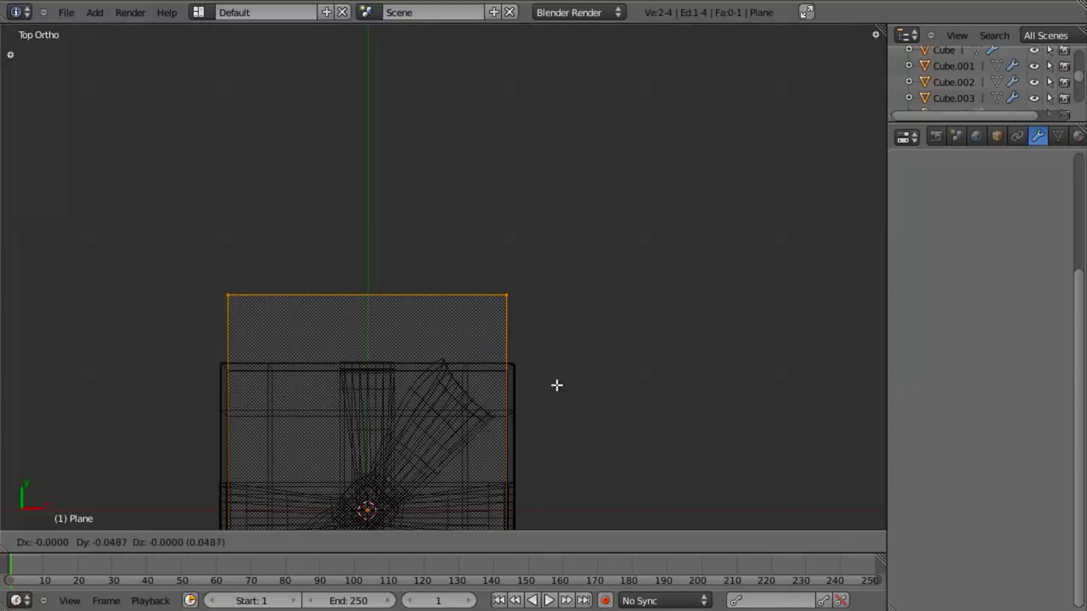
pyautogui.rightClick(555, 387)
pyautogui.hotkey('ctrl', 'shift', 'Tab')
pyautogui.click(555, 385)
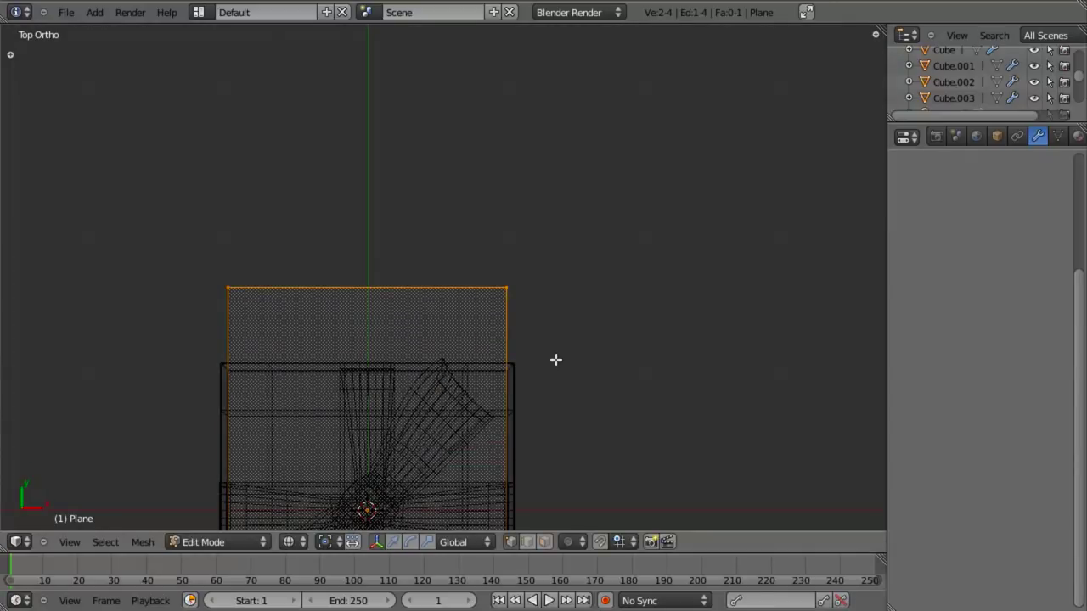
pyautogui.press('g')
pyautogui.press('Escape')
# Extrude the plane's far edge about 0.4 outward and move the original edge slightly back toward the box
pyautogui.press('e')
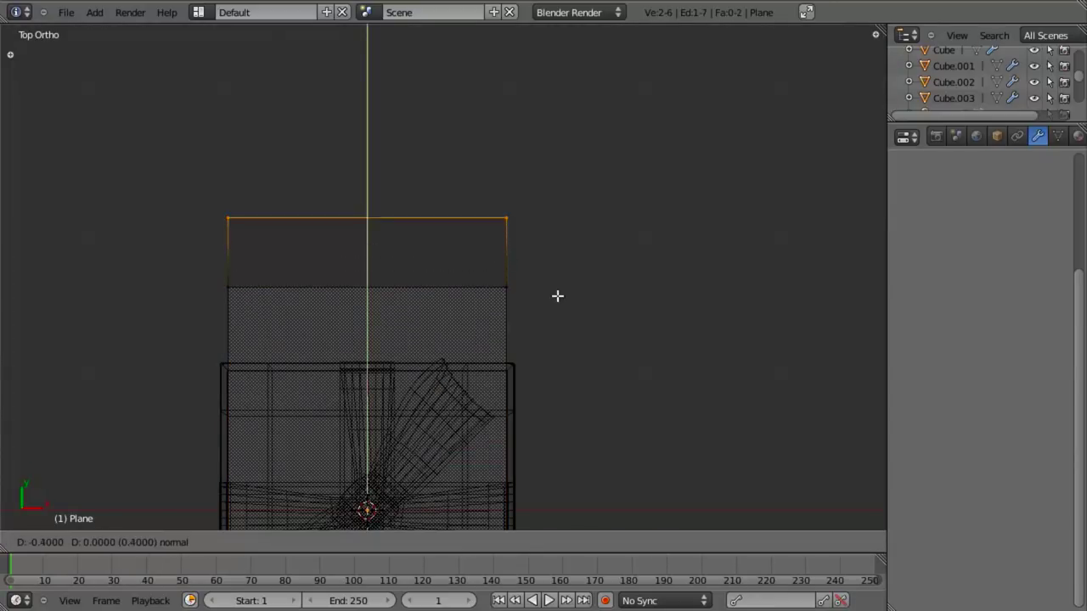
pyautogui.click(556, 308)
pyautogui.press('a')
pyautogui.rightClick(470, 283)
pyautogui.press('g')
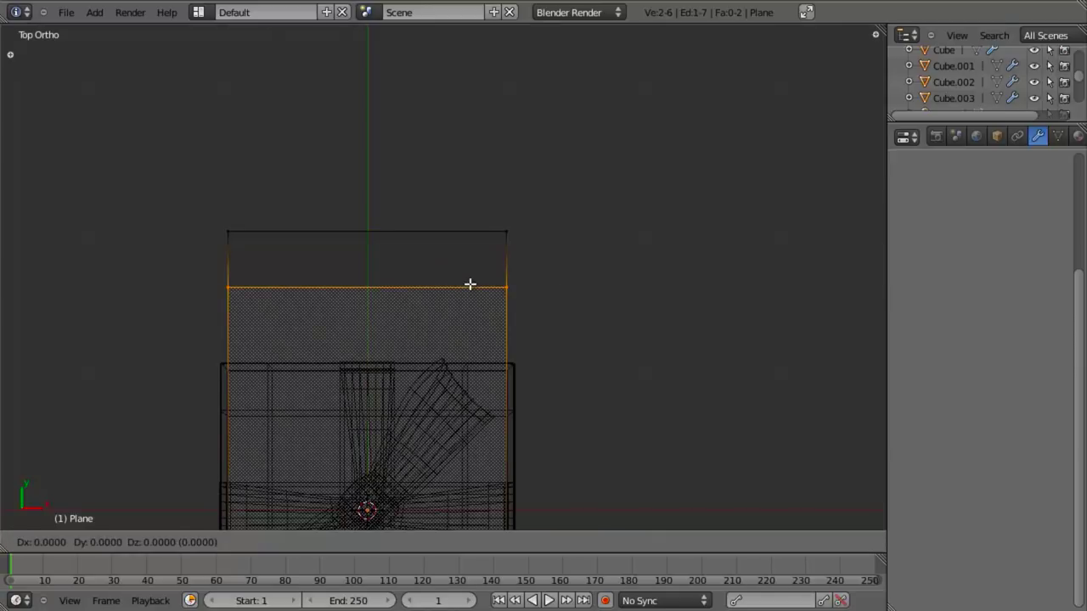
pyautogui.click(470, 300)
# Scale the outermost edge of the plane to half its width to form a tapered tag end
pyautogui.rightClick(461, 250)
pyautogui.press('s')
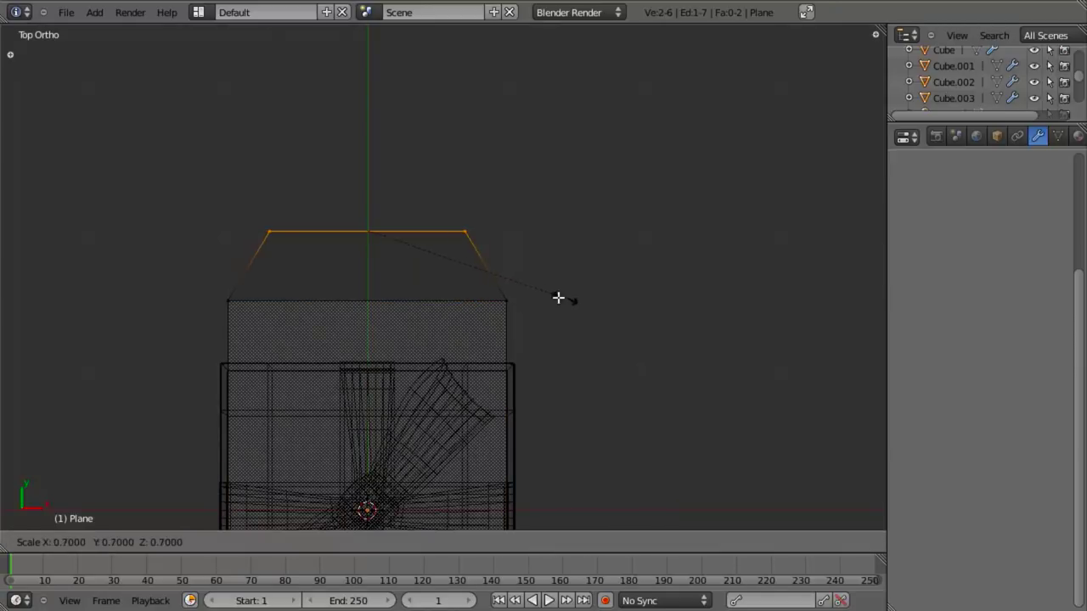
pyautogui.click(508, 281)
pyautogui.press('z')
pyautogui.scroll(-6, 526, 345)
pyautogui.press('a')
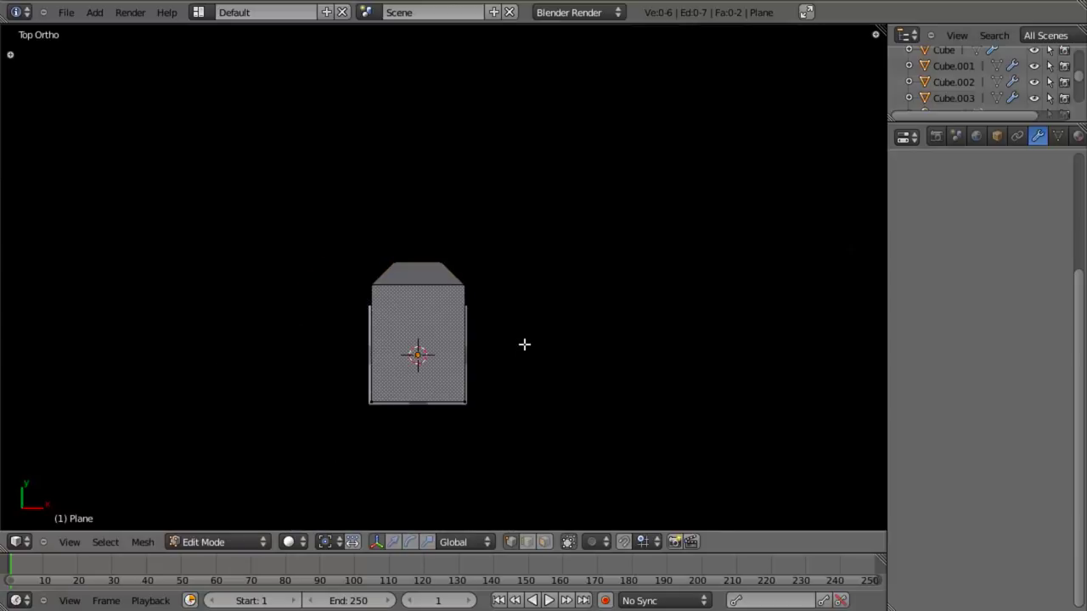
pyautogui.scroll(5, 561, 342)
pyautogui.press('z')
pyautogui.scroll(4, 553, 325)
pyautogui.keyDown('shift'); pyautogui.moveTo(474, 285); pyautogui.dragTo(522, 325, button='middle'); pyautogui.keyUp('shift')
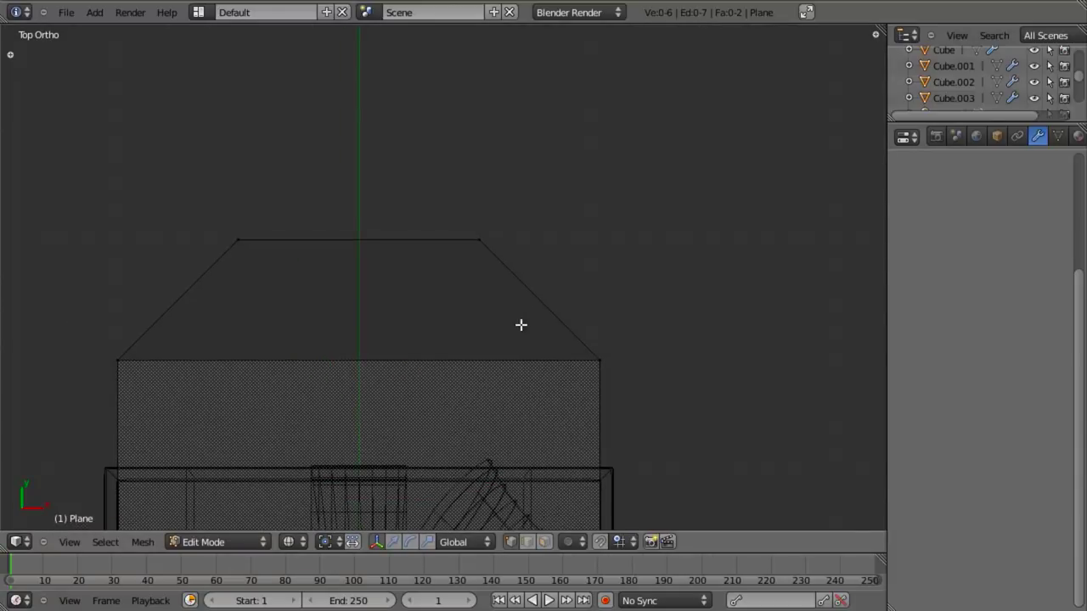
# Add a Subdivision Surface modifier to the tag plane and set its type to Simple
pyautogui.press('a')
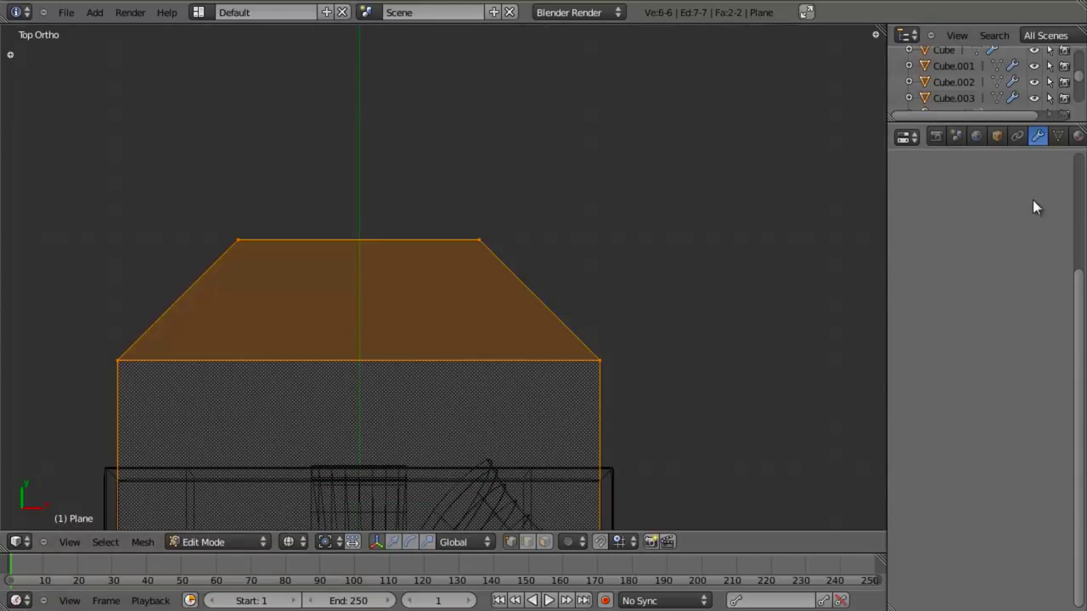
pyautogui.click(1077, 137)
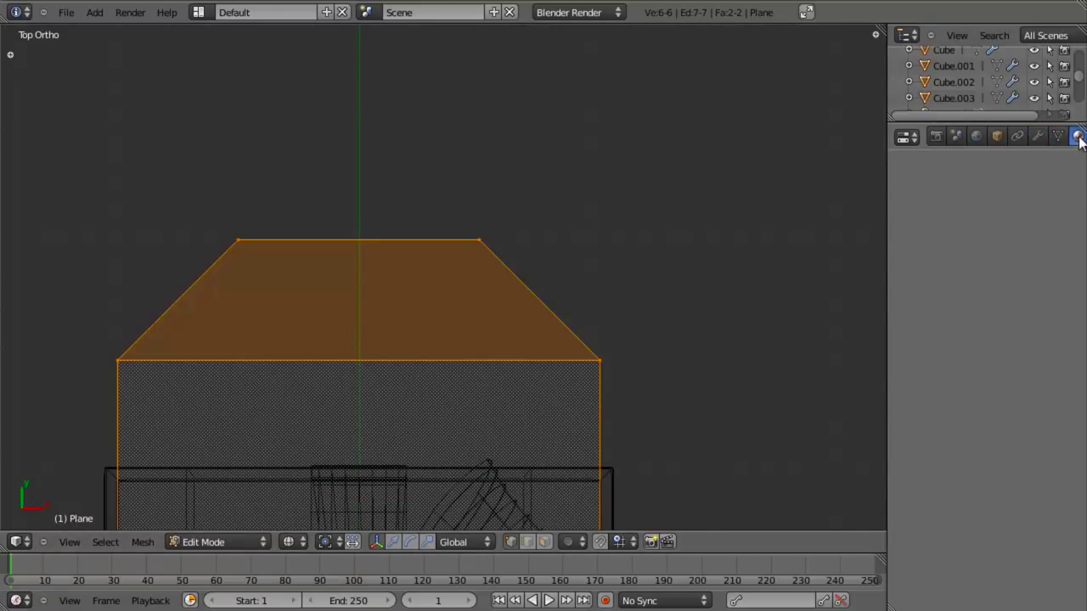
pyautogui.click(973, 214)
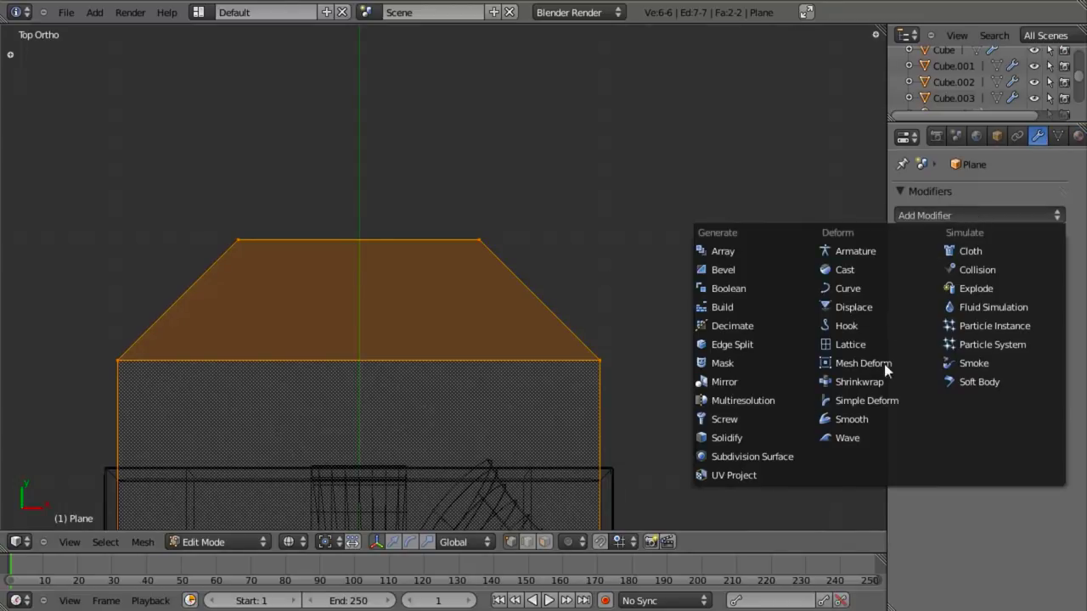
pyautogui.click(750, 456)
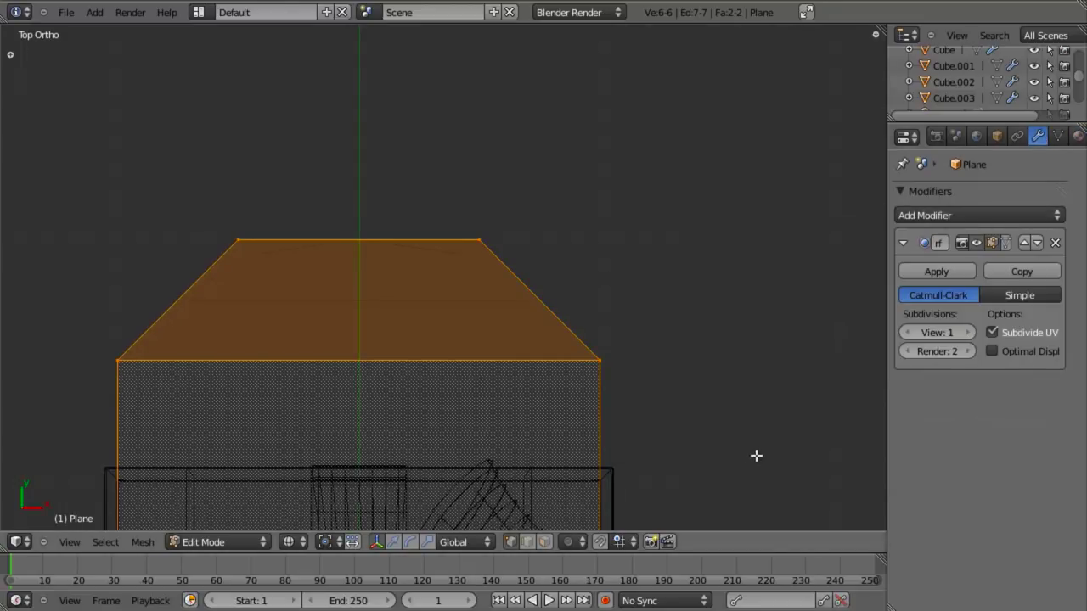
pyautogui.click(967, 332)
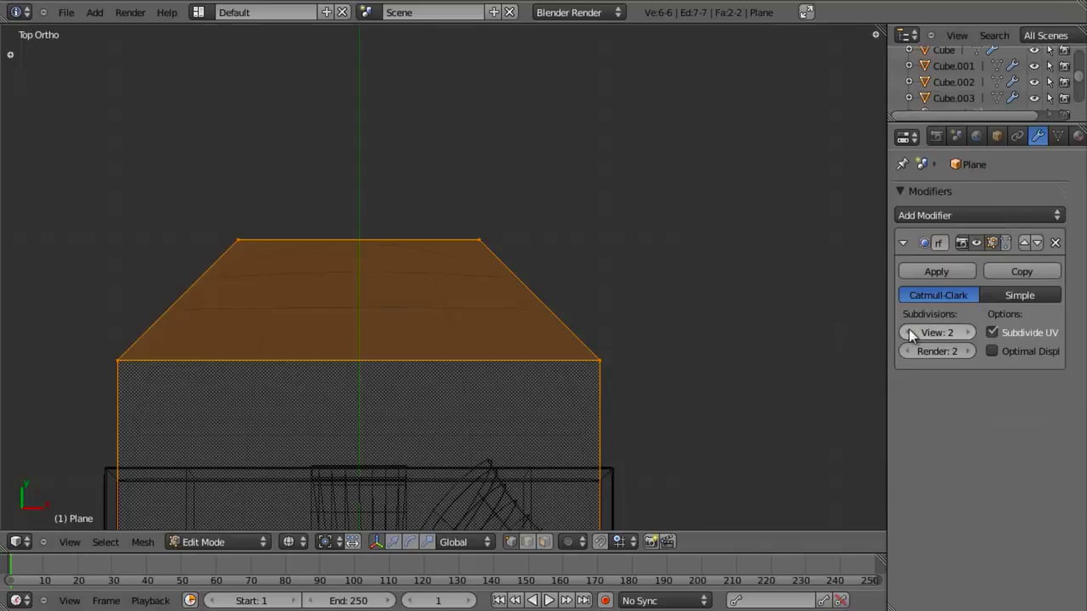
pyautogui.click(1026, 297)
# Apply Shade Smooth to all faces of the tag plane
pyautogui.moveTo(651, 343); pyautogui.dragTo(446, 305, button='middle')
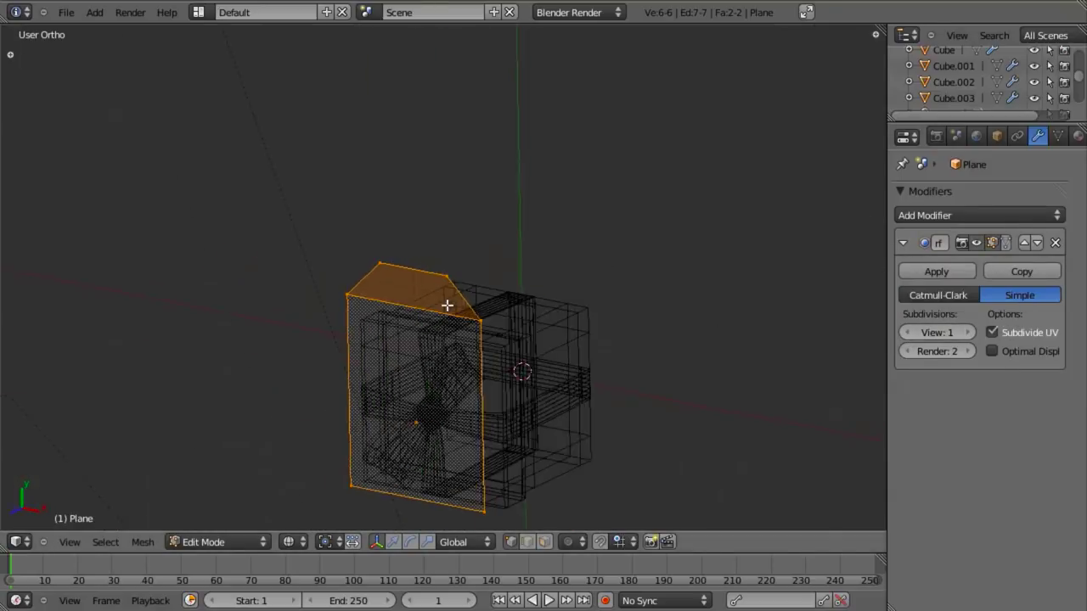
pyautogui.scroll(5, 447, 304)
pyautogui.press('w')
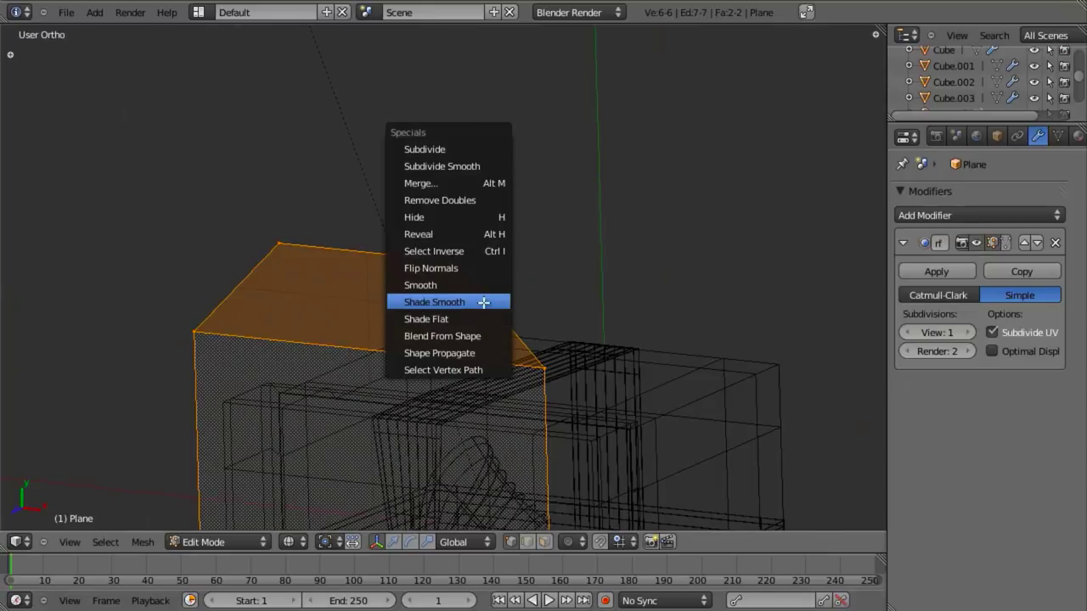
pyautogui.click(484, 303)
pyautogui.press('z')
pyautogui.press('z')
pyautogui.scroll(-6, 432, 351)
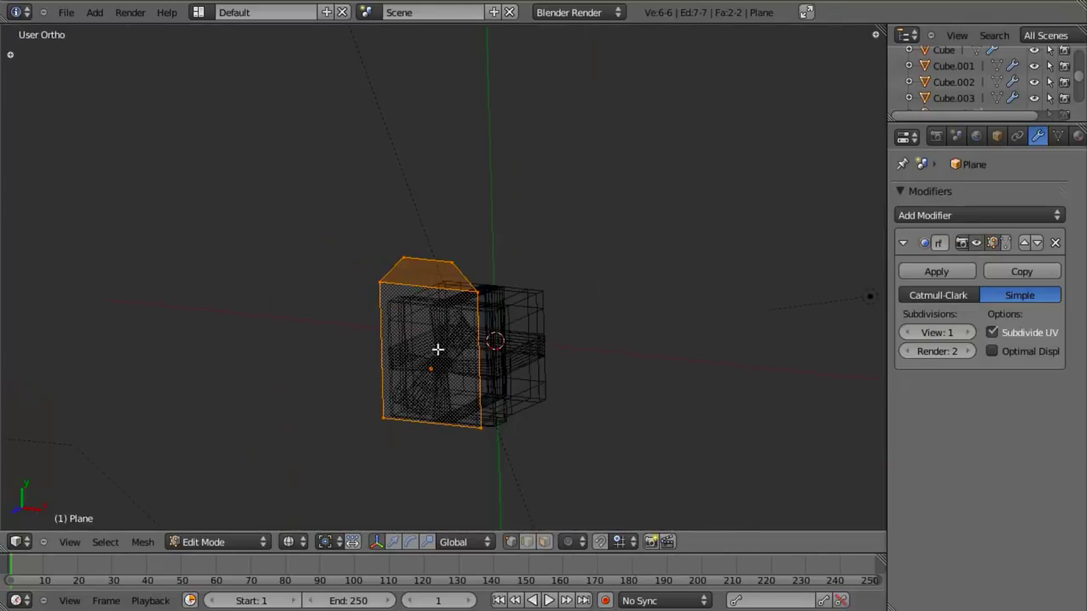
# Set the modifier's View subdivisions to 2 and check the tag's subdivided wireframe from the top in Object Mode
pyautogui.moveTo(437, 349); pyautogui.dragTo(521, 339, button='middle')
pyautogui.click(970, 332)
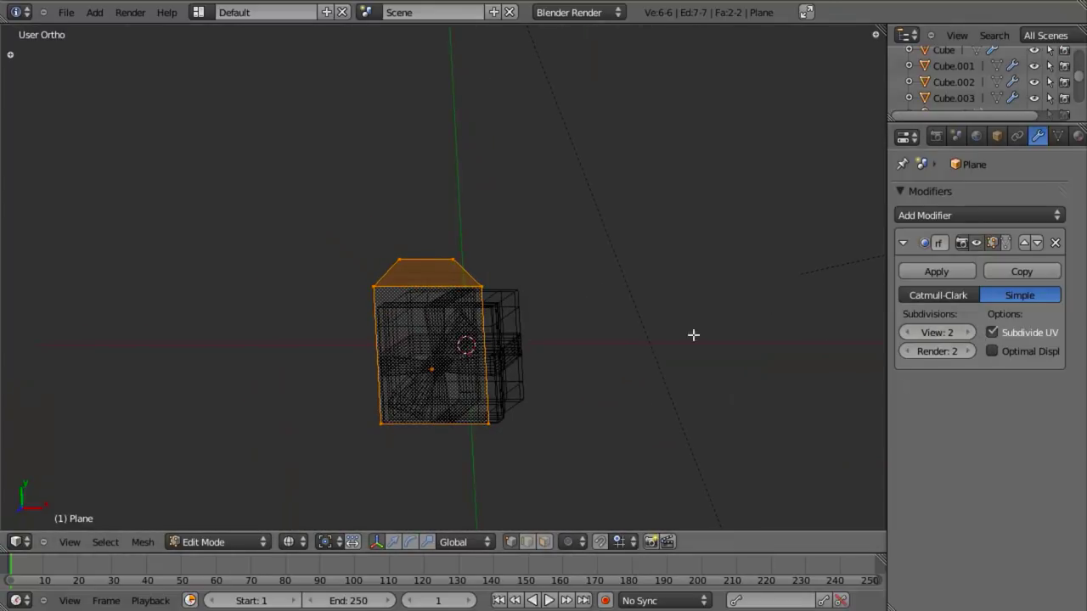
pyautogui.scroll(7, 298, 296)
pyautogui.press('z')
pyautogui.moveTo(363, 305); pyautogui.dragTo(439, 235, button='middle')
pyautogui.press('KP_7')
pyautogui.press('z')
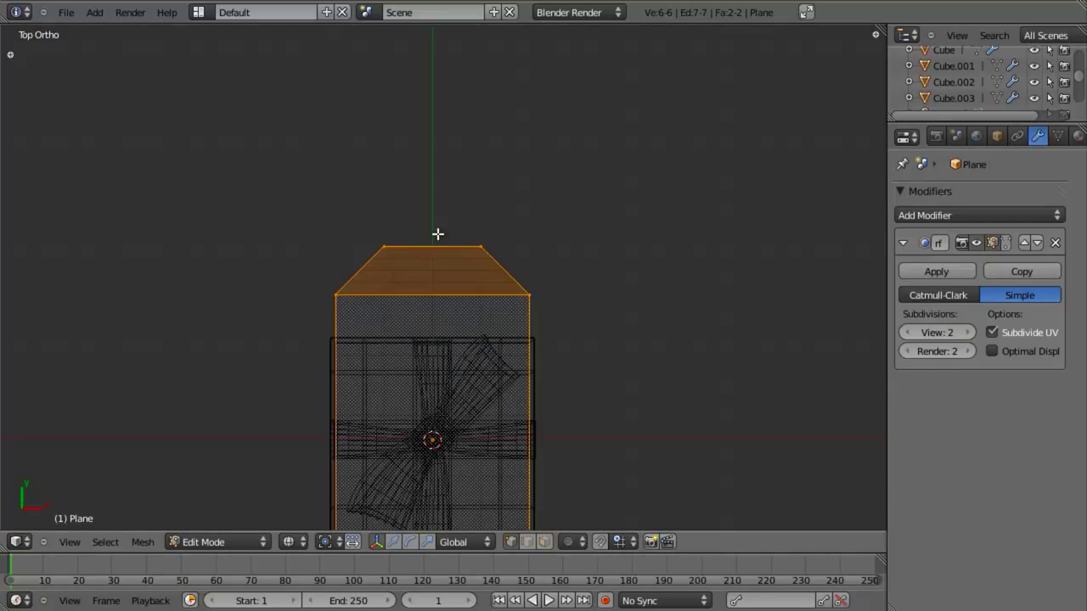
pyautogui.press('a')
pyautogui.keyDown('shift'); pyautogui.moveTo(477, 334); pyautogui.dragTo(484, 283, button='middle'); pyautogui.keyUp('shift')
pyautogui.press('Tab')
pyautogui.scroll(2, 484, 285)
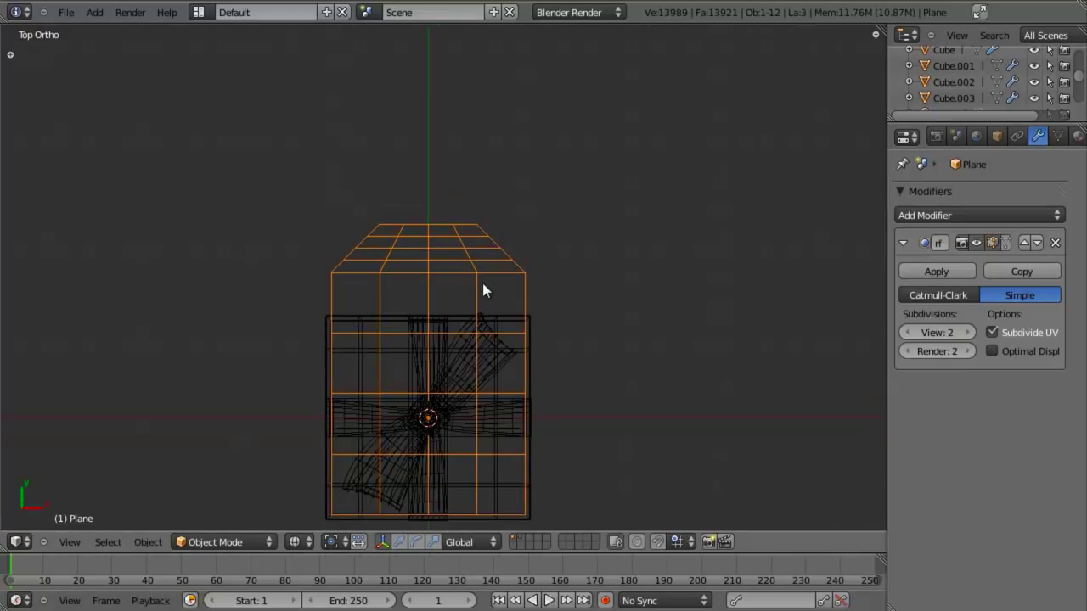
pyautogui.press('Tab')
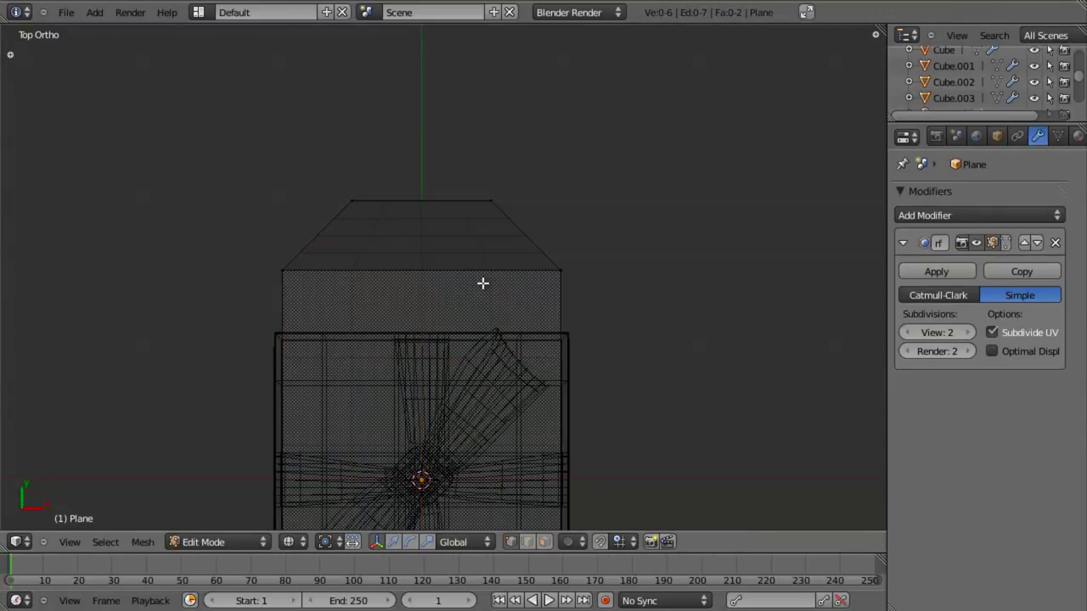
# Cut two lengthwise edge loops into the tag and straighten the left one by scaling it to 0 along X
pyautogui.keyDown('shift'); pyautogui.moveTo(472, 245); pyautogui.dragTo(482, 259, button='middle'); pyautogui.keyUp('shift')
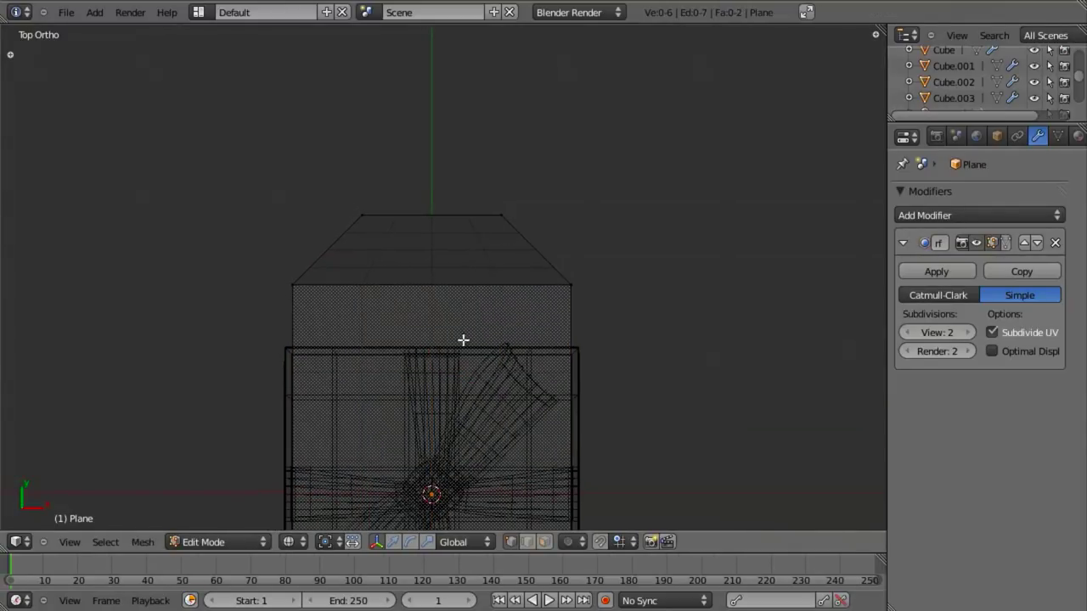
pyautogui.click(440, 292)
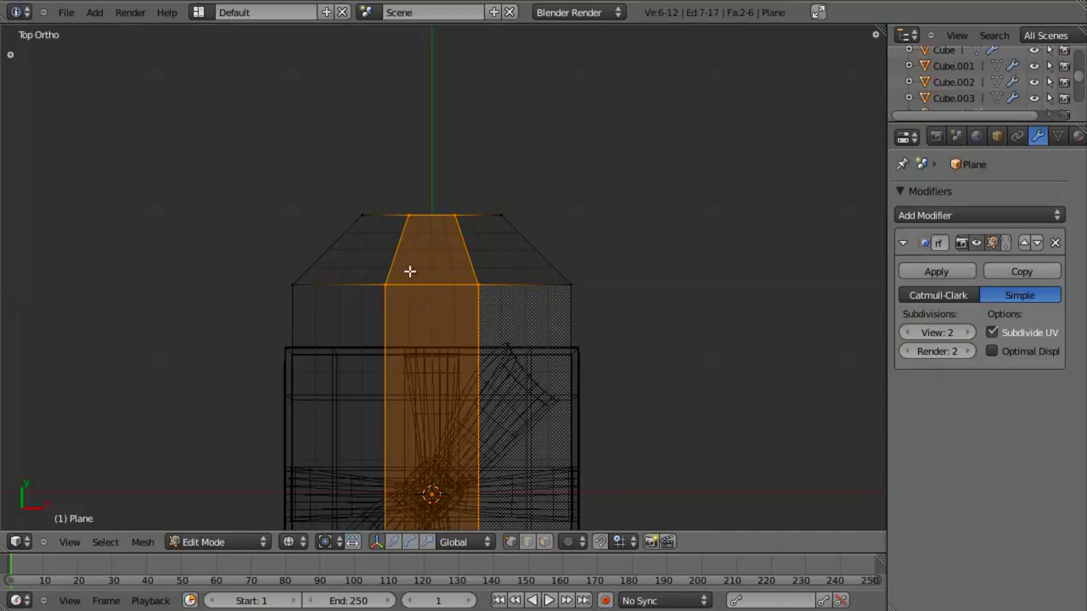
pyautogui.keyDown('alt'); pyautogui.rightClick(400, 244); pyautogui.keyUp('alt')
pyautogui.press('s')
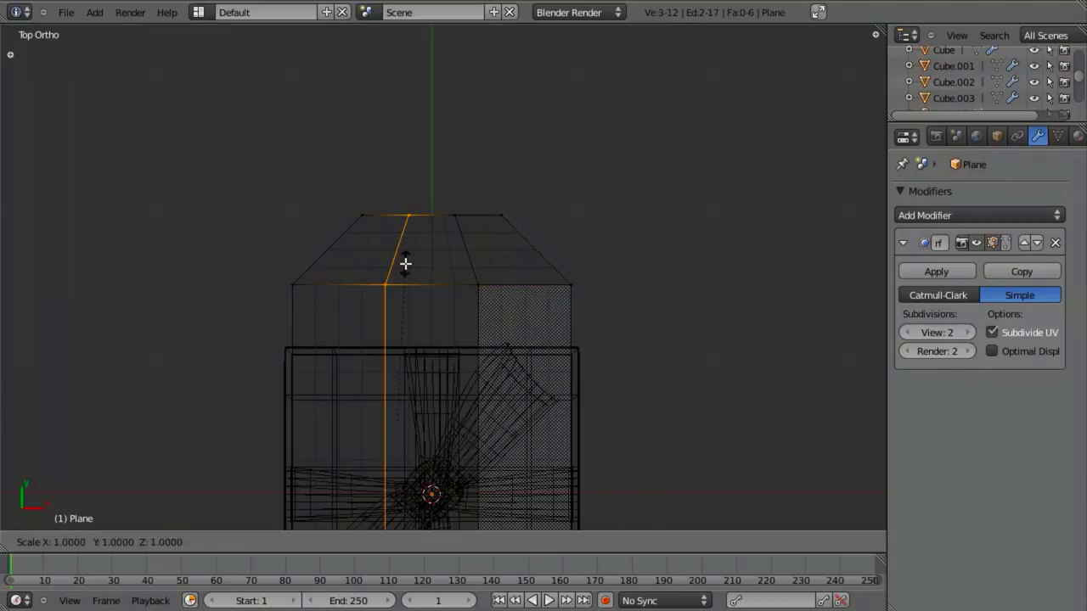
pyautogui.press('x')
pyautogui.press('0')
pyautogui.press('Return')
pyautogui.press('a')
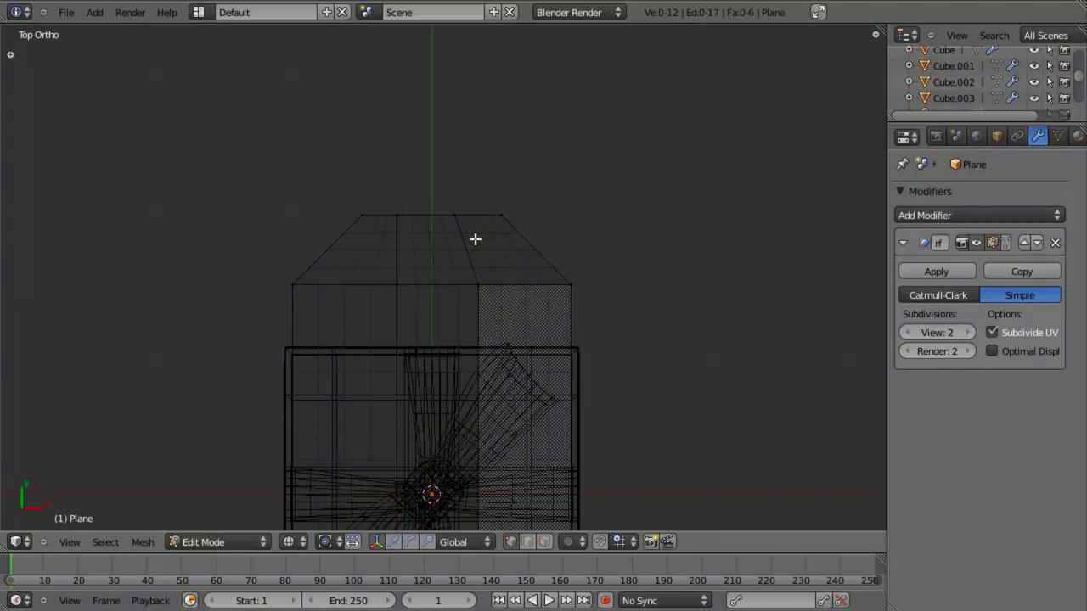
# Straighten the right lengthwise edge loop by scaling it to 0 along X
pyautogui.keyDown('alt'); pyautogui.rightClick(466, 243); pyautogui.keyUp('alt')
pyautogui.press('s')
pyautogui.press('x')
pyautogui.press('0')
pyautogui.press('Return')
pyautogui.scroll(3, 465, 243)
pyautogui.press('a')
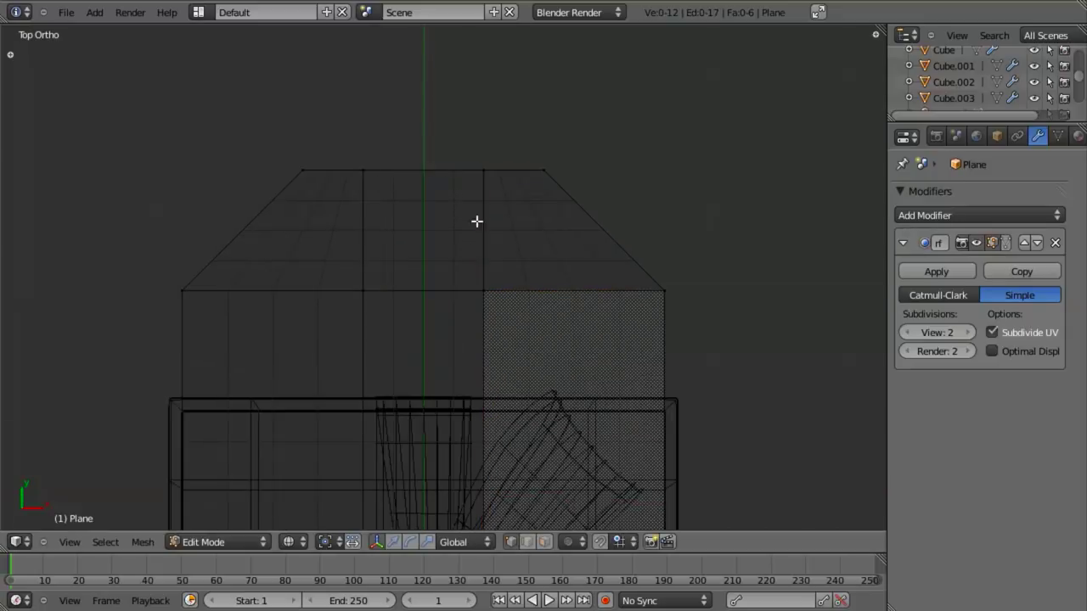
# Select the four corner vertices of the middle face at the tag's narrow end
pyautogui.press('b')
pyautogui.moveTo(337, 141); pyautogui.dragTo(486, 293)
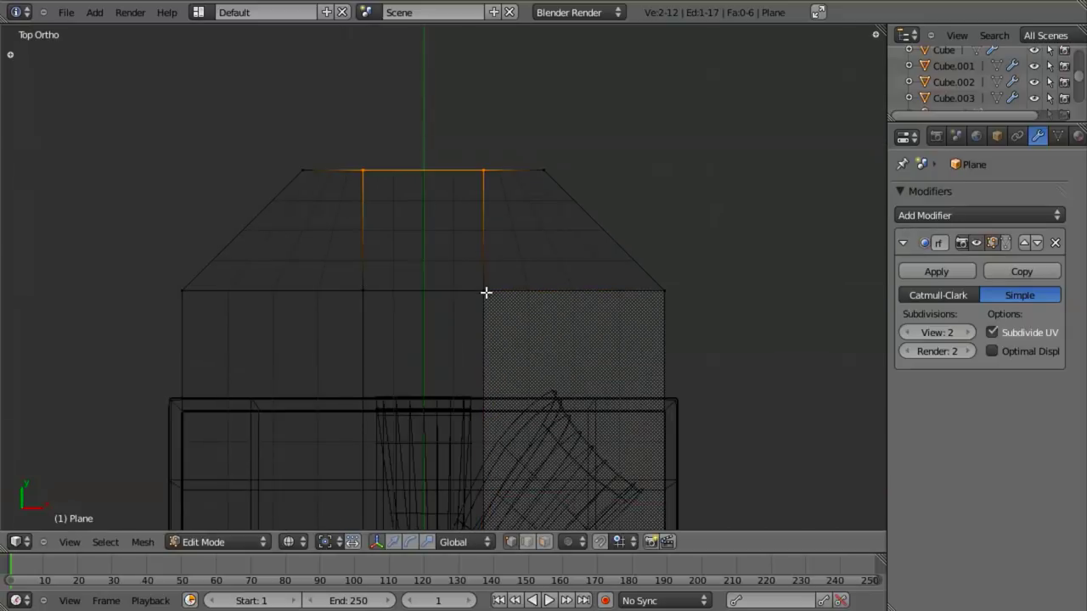
pyautogui.keyDown('shift'); pyautogui.rightClick(327, 297); pyautogui.keyUp('shift')
# Display edge lengths temporarily to check whether the selected middle face is square
pyautogui.press('n')
pyautogui.scroll(-10, 802, 401)
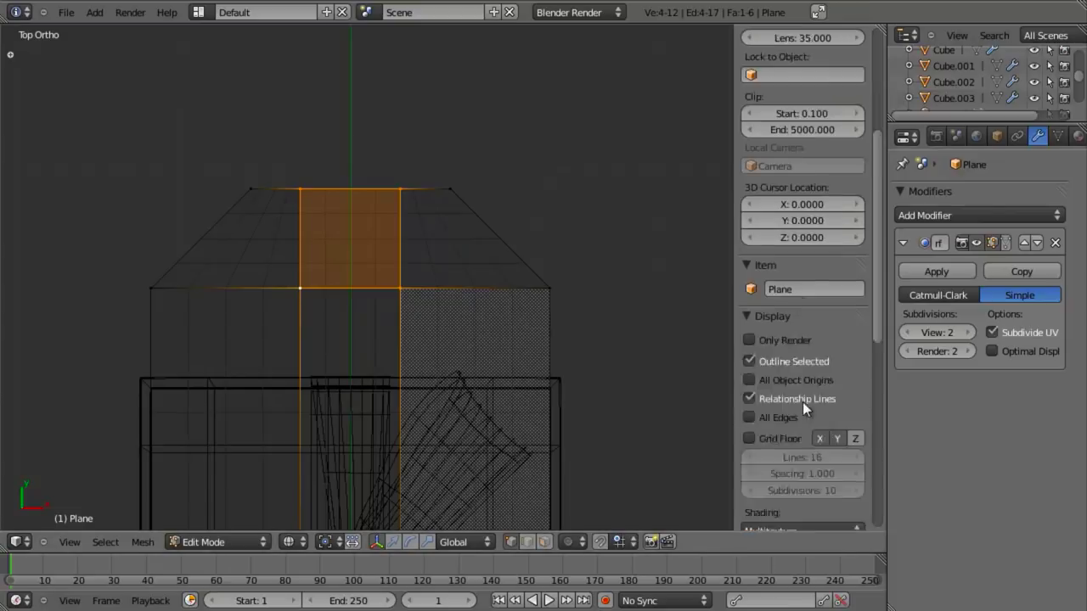
pyautogui.scroll(4, 801, 406)
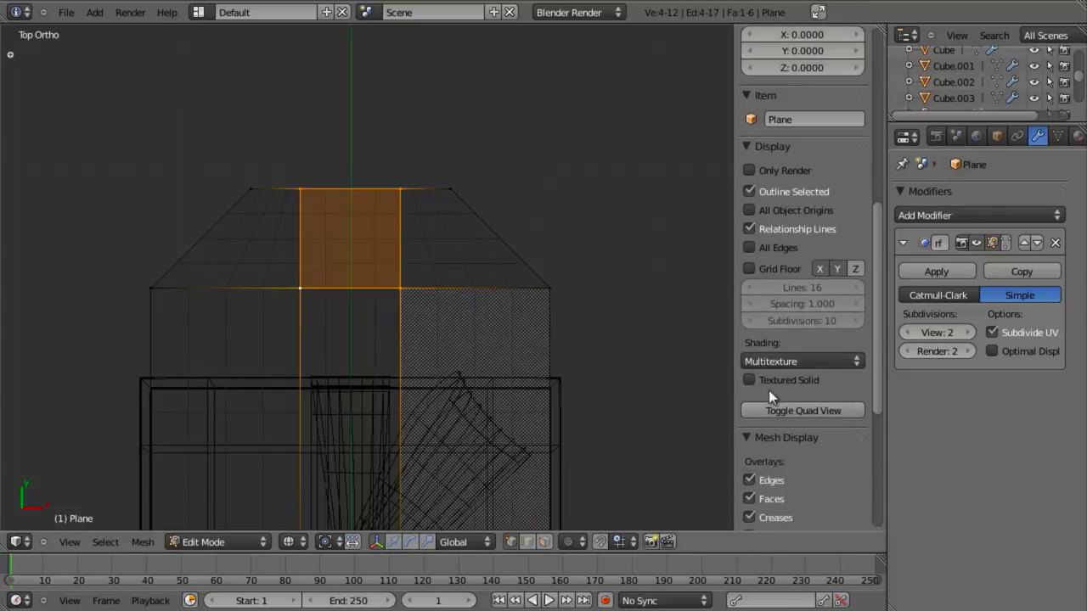
pyautogui.scroll(-5, 769, 390)
pyautogui.scroll(-2, 781, 489)
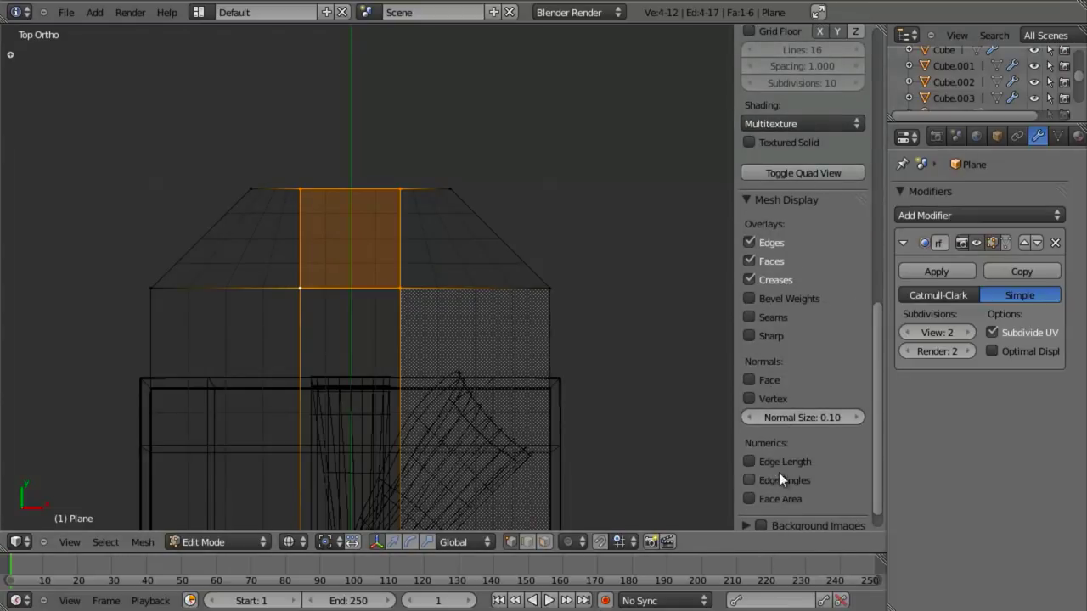
pyautogui.click(778, 461)
pyautogui.scroll(3, 345, 238)
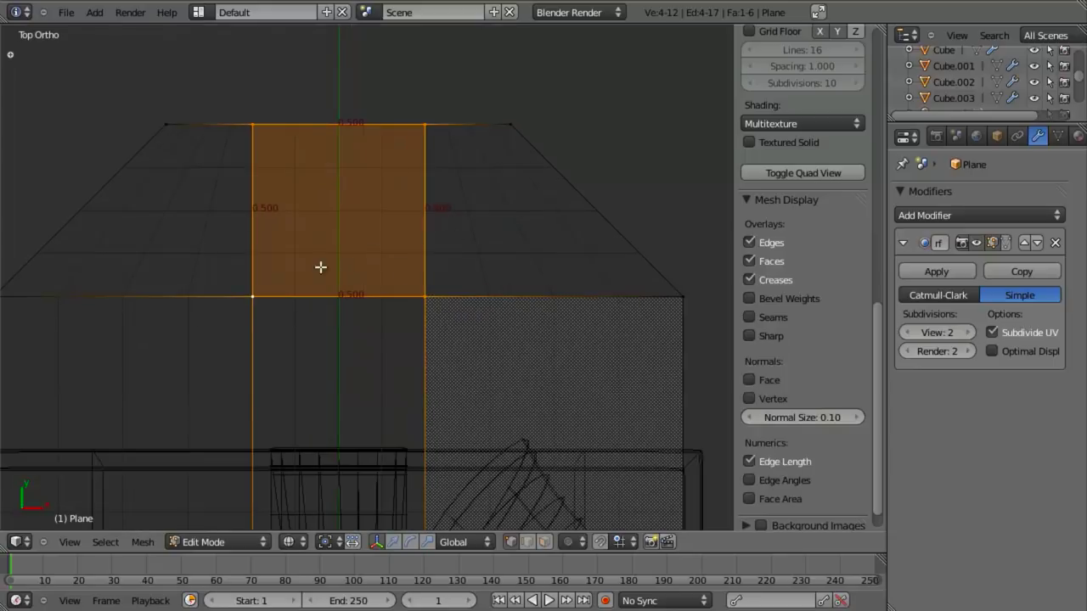
pyautogui.scroll(-4, 342, 286)
pyautogui.scroll(3, 438, 322)
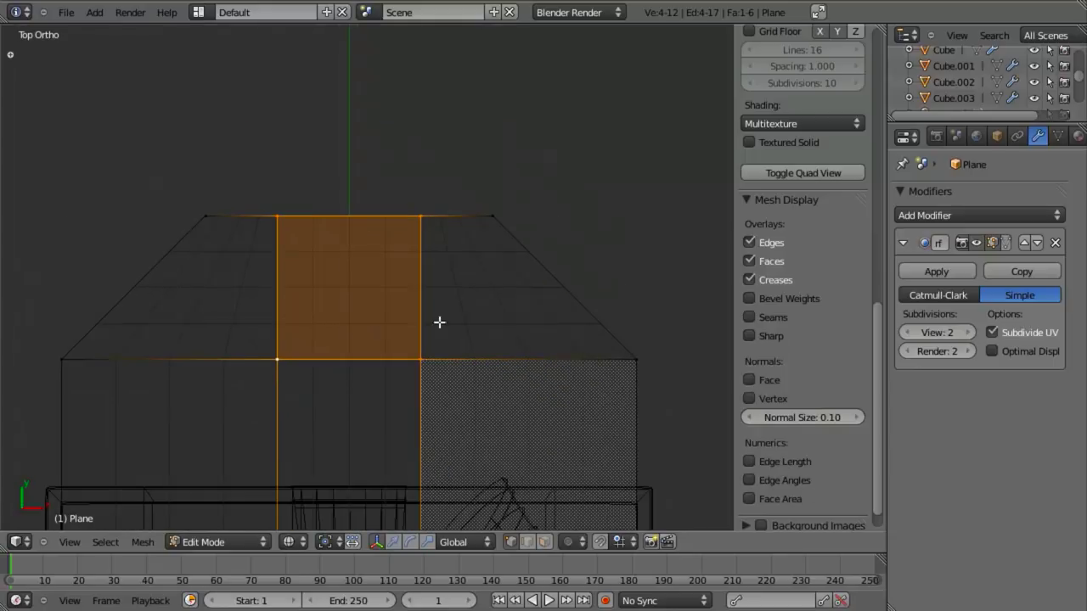
pyautogui.press('n')
# Extrude the selected face in place, scale it to about 0.59 and delete the inner face to open a square hole
pyautogui.press('e')
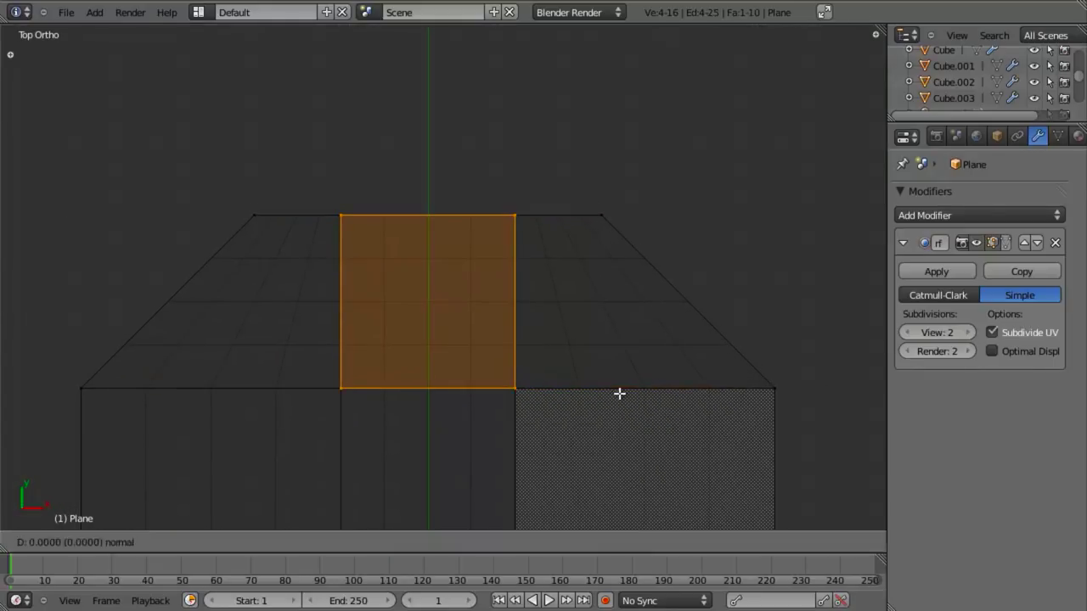
pyautogui.press('s')
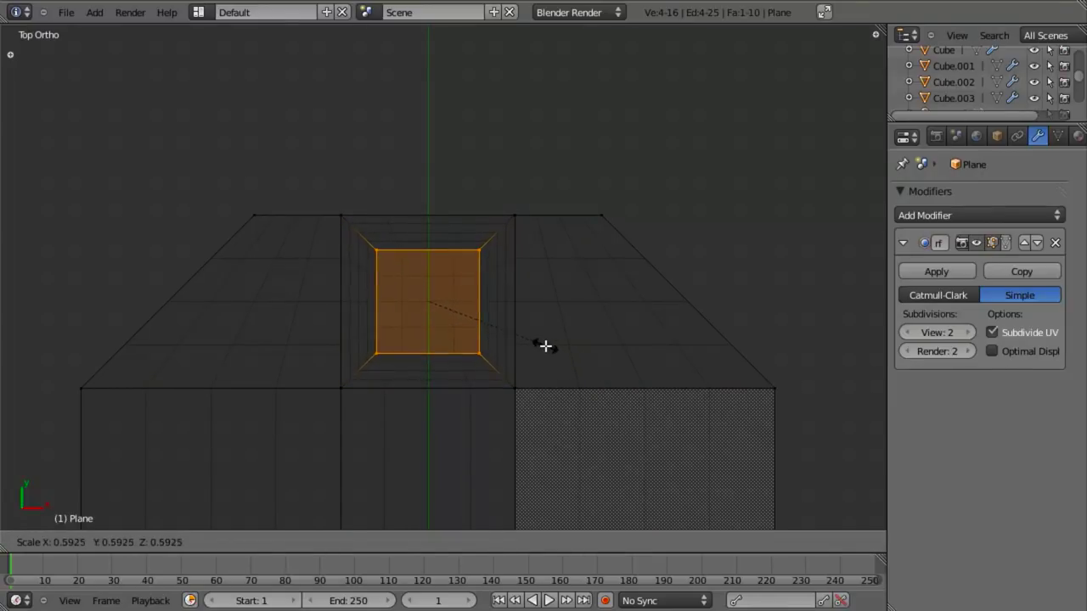
pyautogui.click(544, 342)
pyautogui.moveTo(548, 282); pyautogui.dragTo(536, 323, button='middle')
pyautogui.press('x')
pyautogui.click(501, 387)
# Add a Solidify modifier to the tag and set its thickness to 0.005
pyautogui.press('z')
pyautogui.press('a')
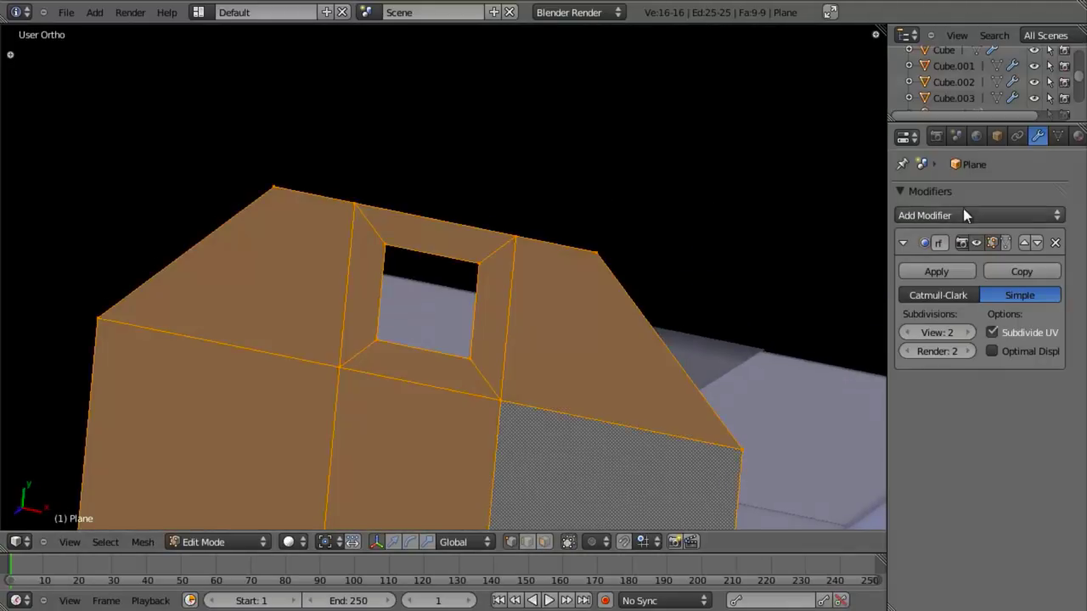
pyautogui.click(963, 215)
pyautogui.click(762, 439)
pyautogui.moveTo(718, 311); pyautogui.dragTo(615, 320, button='middle')
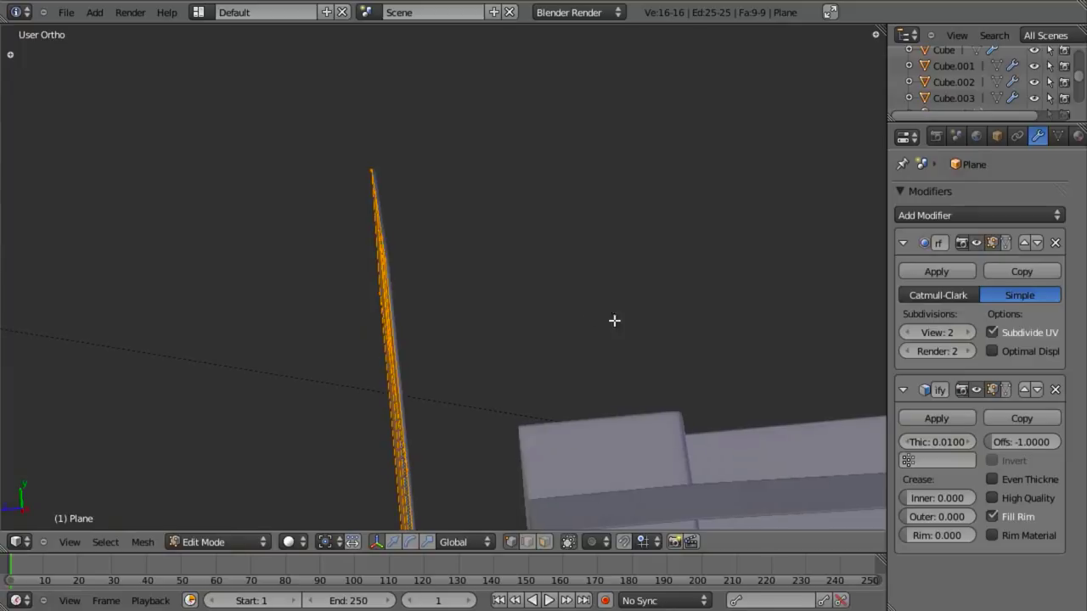
pyautogui.click(959, 435)
pyautogui.write('.00')
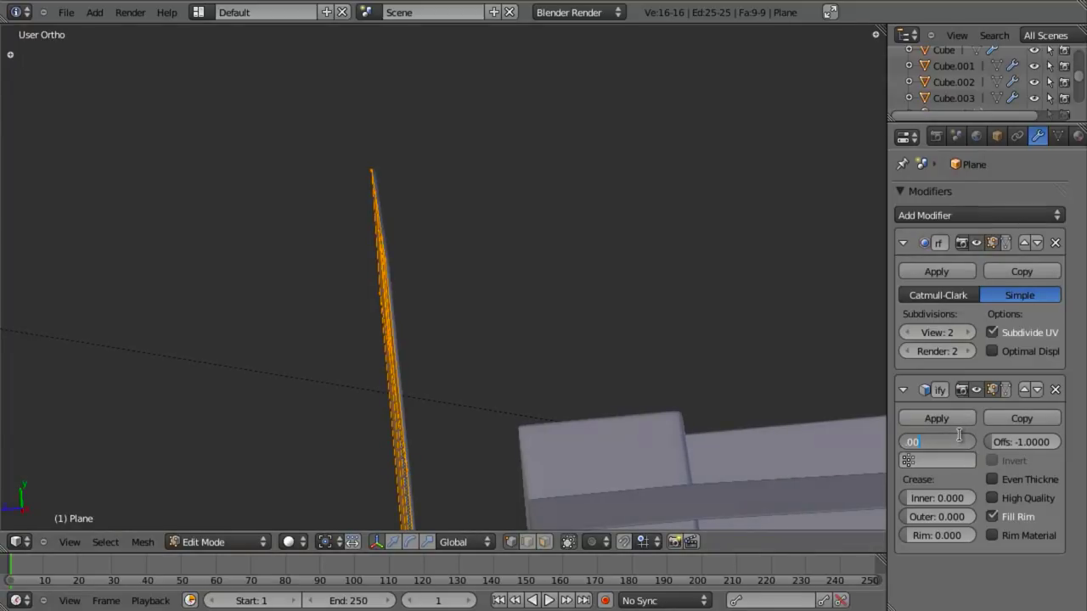
pyautogui.write('5')
pyautogui.press('Return')
# Switch to Object Mode and examine the thickened tag and its square hole from several angles
pyautogui.press('Tab')
pyautogui.moveTo(550, 382); pyautogui.dragTo(539, 318, button='middle')
pyautogui.scroll(-6, 539, 317)
pyautogui.scroll(9, 539, 317)
pyautogui.moveTo(425, 335); pyautogui.dragTo(479, 310, button='middle')
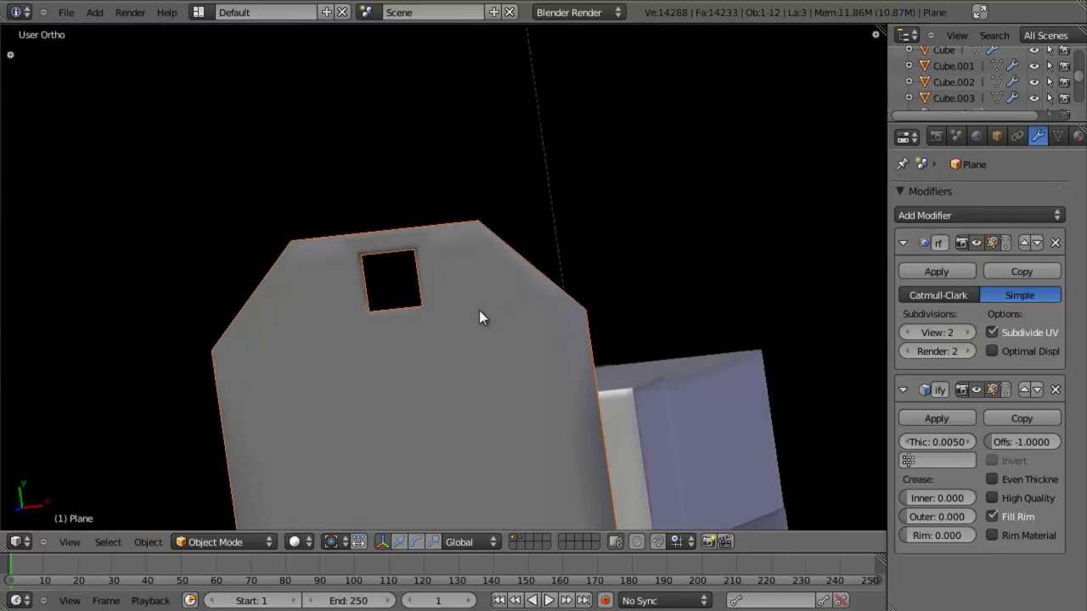
pyautogui.scroll(-6, 479, 310)
pyautogui.scroll(4, 472, 311)
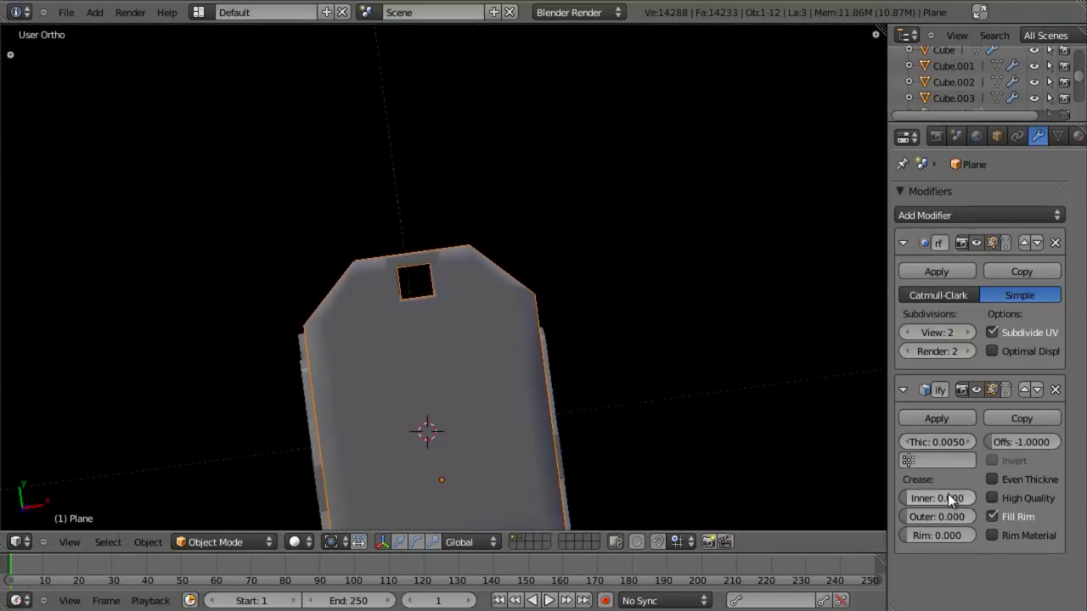
# Try out different inner and outer crease values on the tag's Solidify modifier
pyautogui.moveTo(947, 495); pyautogui.dragTo(1030, 494)
pyautogui.moveTo(950, 499); pyautogui.dragTo(824, 502)
pyautogui.moveTo(1056, 520); pyautogui.dragTo(767, 507)
# Move the Solidify modifier above the subdivision modifier in the stack and test its crease values in that order
pyautogui.click(1025, 390)
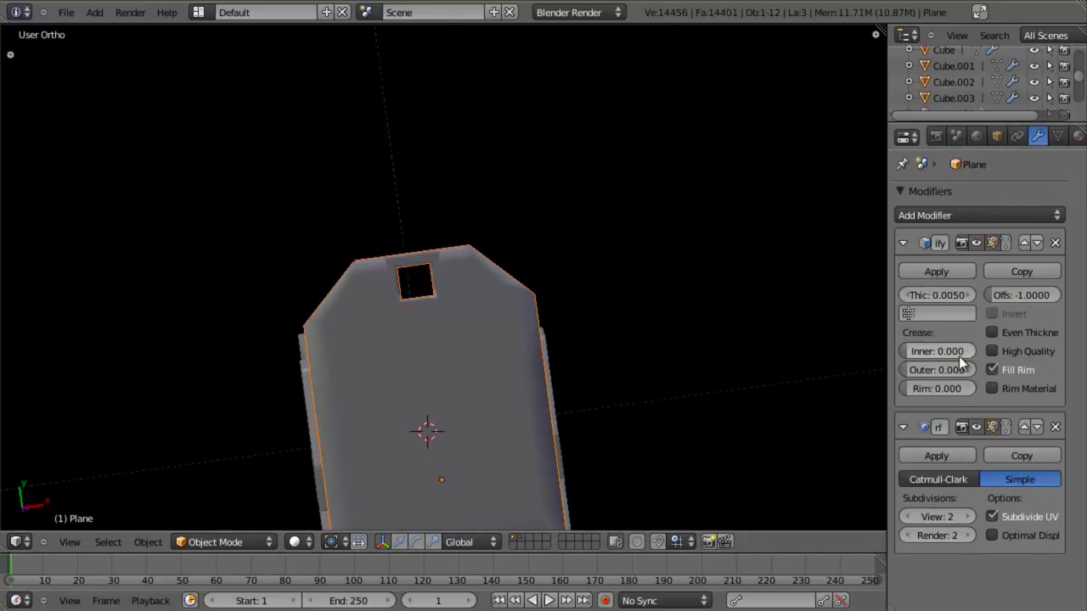
pyautogui.moveTo(968, 371); pyautogui.dragTo(839, 368)
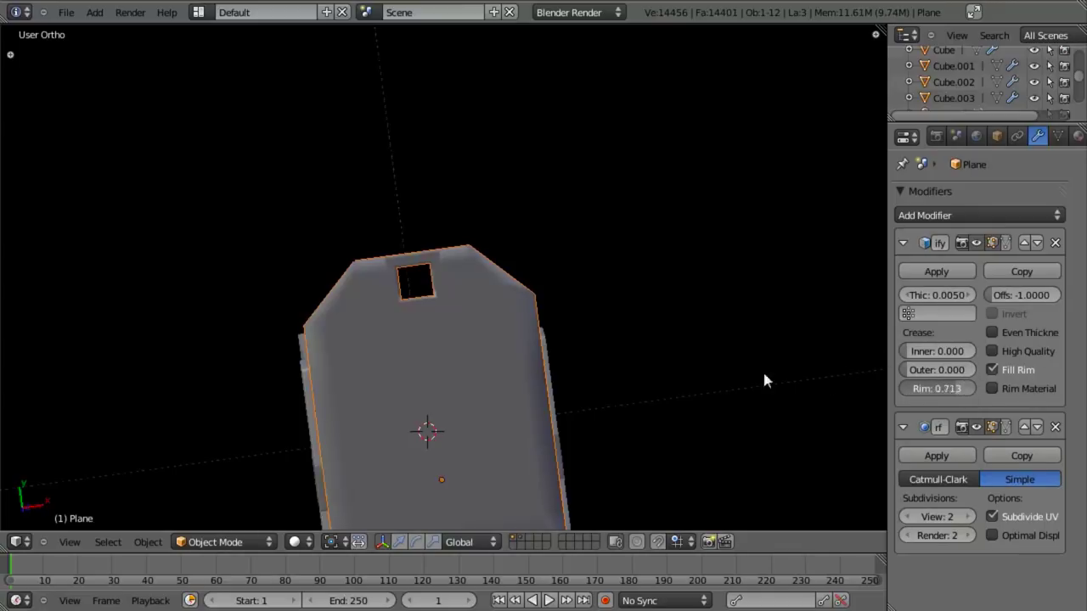
# Move the Solidify modifier below the Subdivision Surface modifier and set the subdivision type to Catmull-Clark
pyautogui.moveTo(765, 382); pyautogui.dragTo(751, 382)
pyautogui.click(1037, 242)
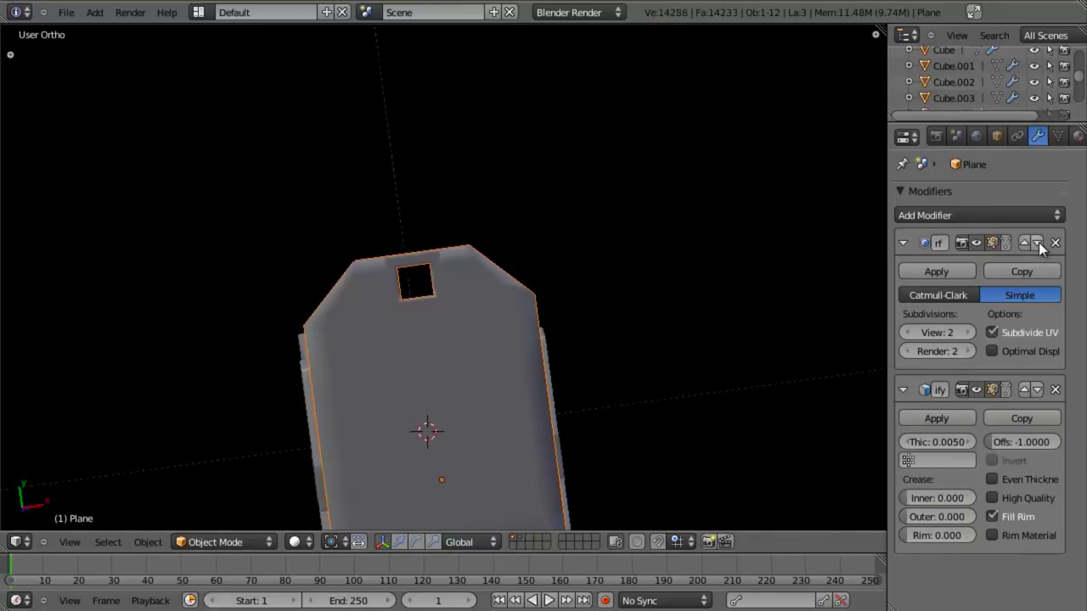
pyautogui.scroll(3, 491, 340)
pyautogui.moveTo(421, 319); pyautogui.dragTo(429, 298, button='middle')
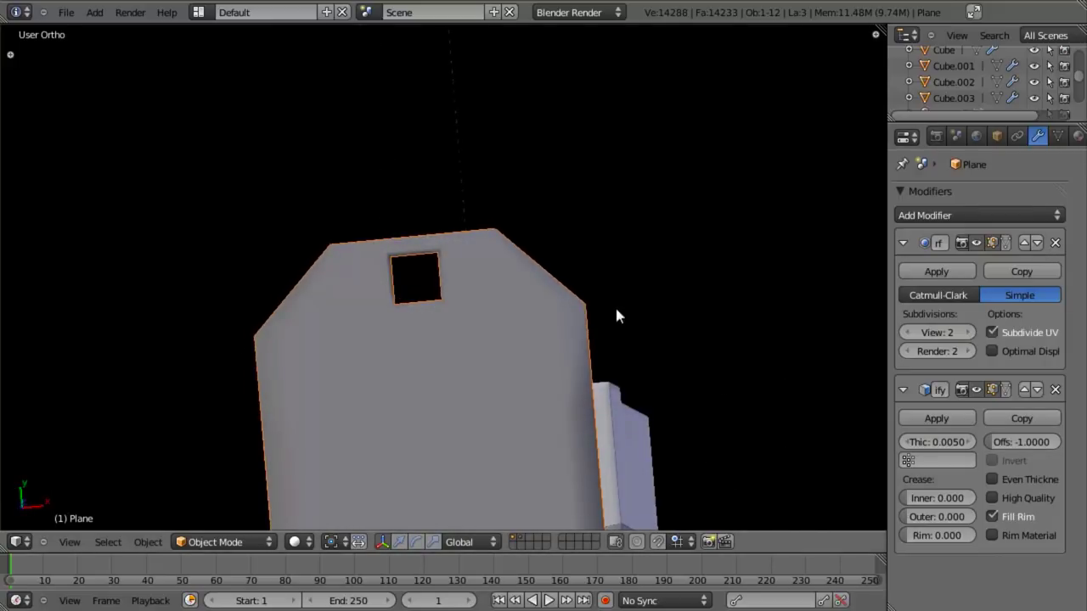
pyautogui.click(968, 295)
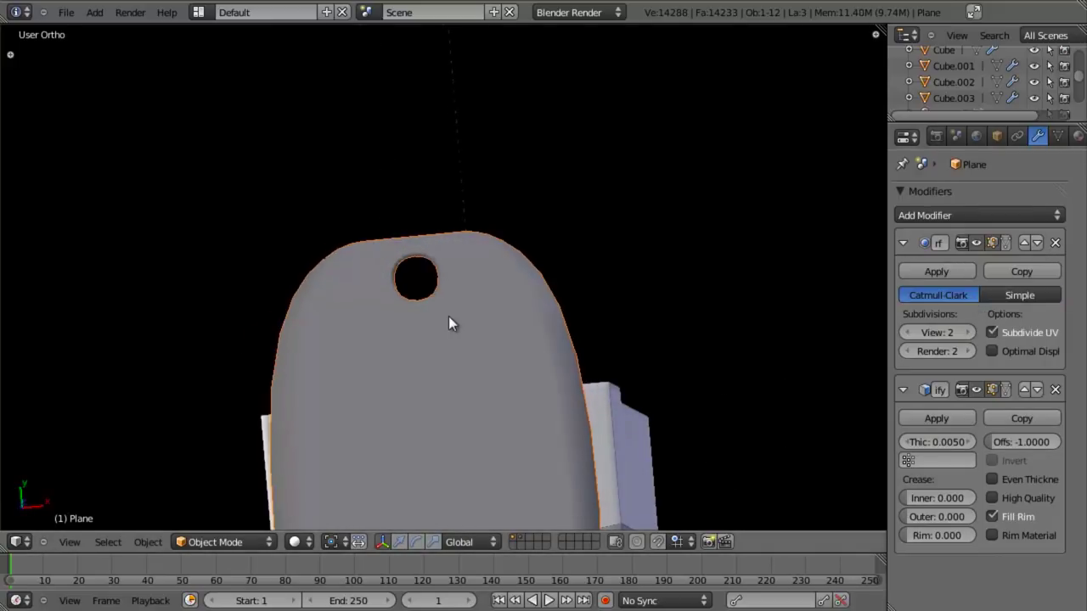
# Extrude the plate's entire outer outline in the top view and scale the new edge outward by about 1.026
pyautogui.press('KP_7')
pyautogui.press('Tab')
pyautogui.scroll(4, 455, 314)
pyautogui.press('a')
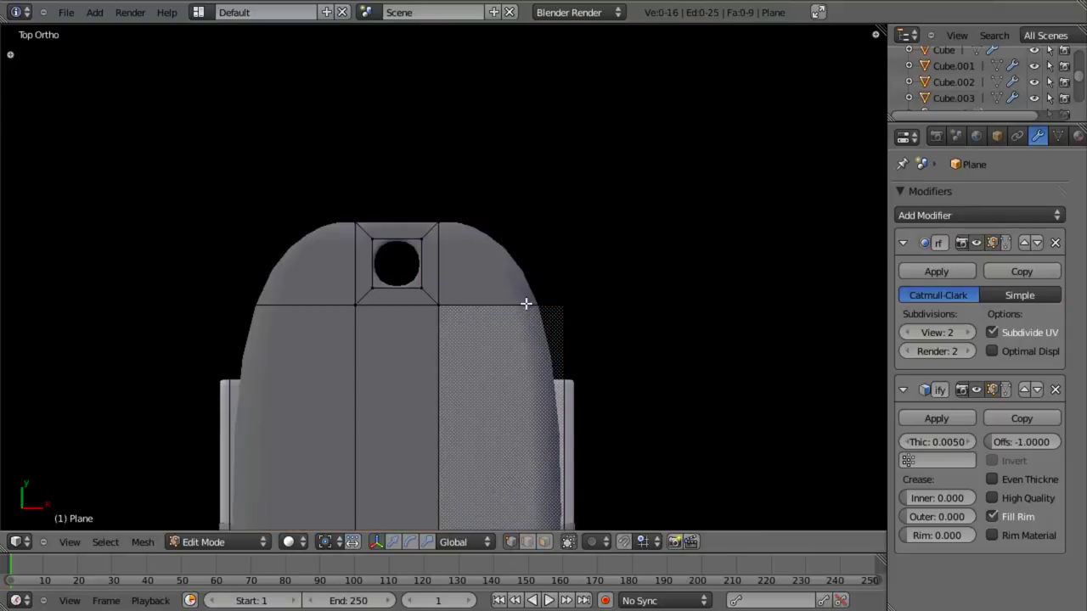
pyautogui.press('z')
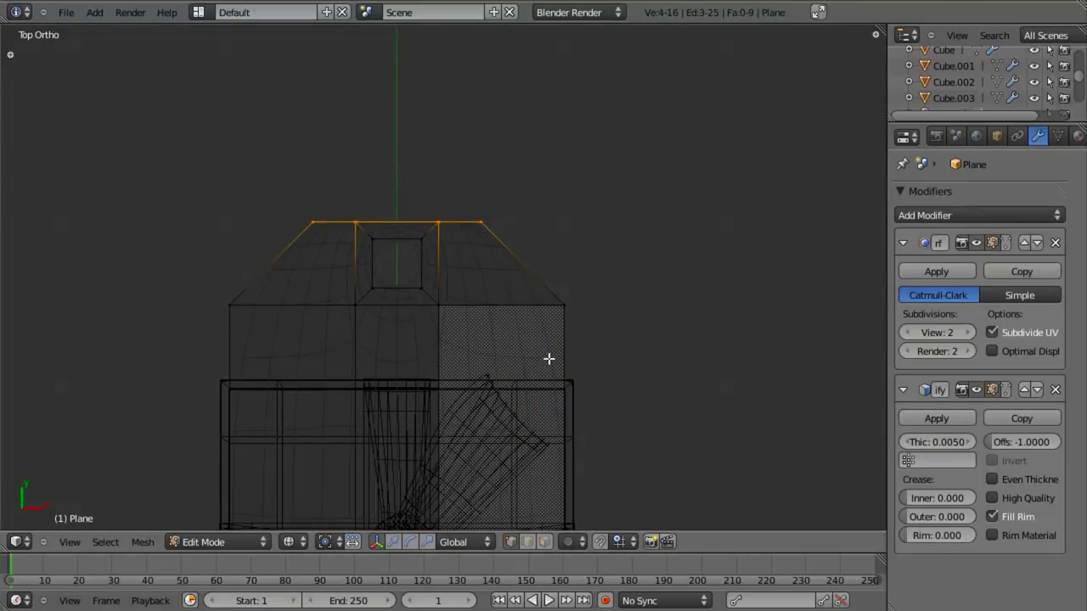
pyautogui.keyDown('shift'); pyautogui.rightClick(548, 358); pyautogui.keyUp('shift')
pyautogui.scroll(-4, 575, 362)
pyautogui.keyDown('shift'); pyautogui.moveTo(576, 362); pyautogui.dragTo(578, 323, button='middle'); pyautogui.keyUp('shift')
pyautogui.keyDown('alt'); pyautogui.keyDown('shift'); pyautogui.rightClick(381, 454); pyautogui.keyUp('shift'); pyautogui.keyUp('alt')
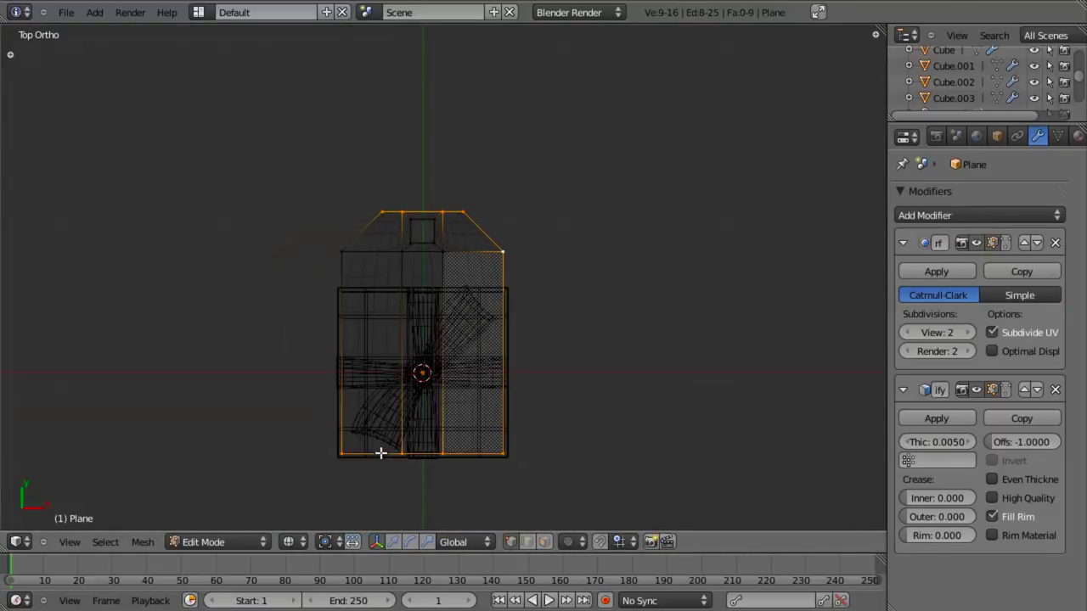
pyautogui.keyDown('shift'); pyautogui.rightClick(342, 273); pyautogui.keyUp('shift')
pyautogui.scroll(2, 633, 326)
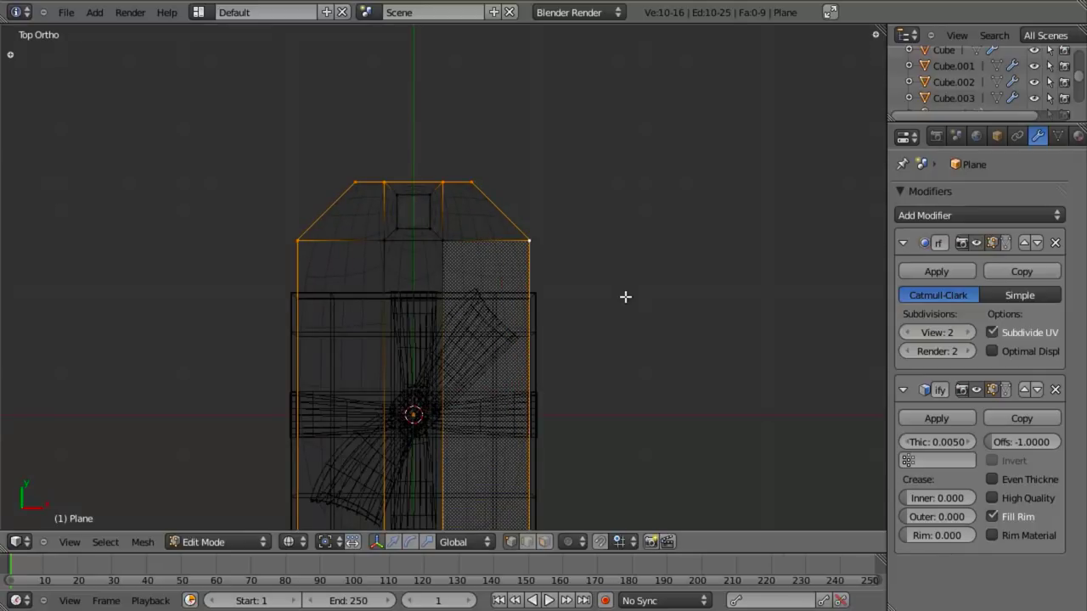
pyautogui.press('e')
pyautogui.rightClick(625, 296)
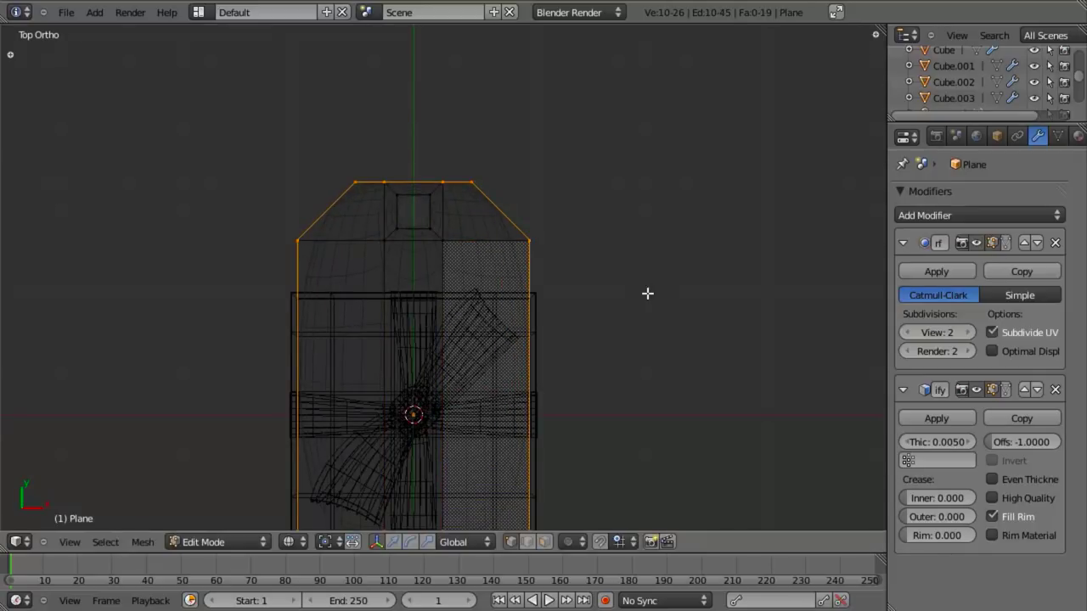
pyautogui.press('s')
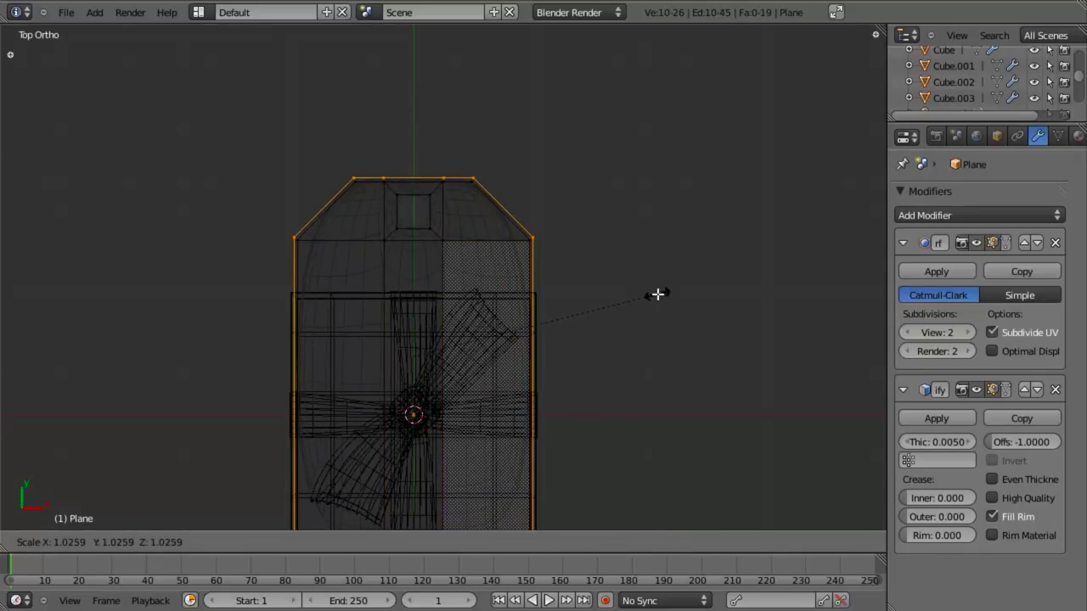
pyautogui.click(657, 295)
# Add a horizontal loop cut to the plate and slide it up just below the angled upper corners
pyautogui.keyDown('shift'); pyautogui.moveTo(636, 383); pyautogui.dragTo(611, 245, button='middle'); pyautogui.keyUp('shift')
pyautogui.press('Tab')
pyautogui.keyDown('shift'); pyautogui.moveTo(554, 186); pyautogui.dragTo(555, 287, button='middle'); pyautogui.keyUp('shift')
pyautogui.hotkey('shift', 'z')
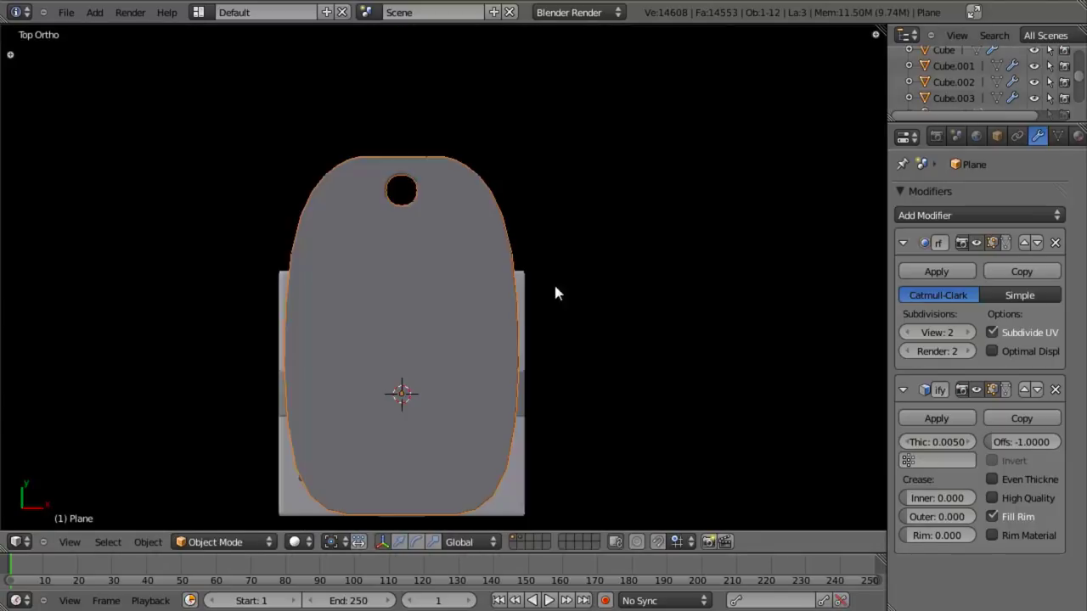
pyautogui.press('Tab')
pyautogui.scroll(3, 555, 289)
pyautogui.hotkey('shift', 'z')
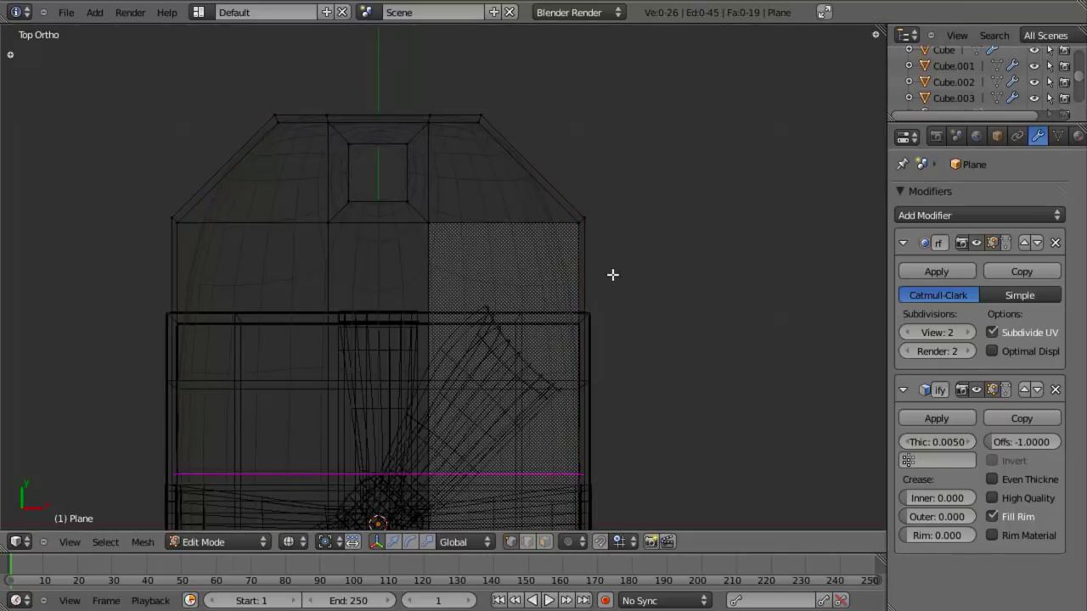
pyautogui.click(586, 266)
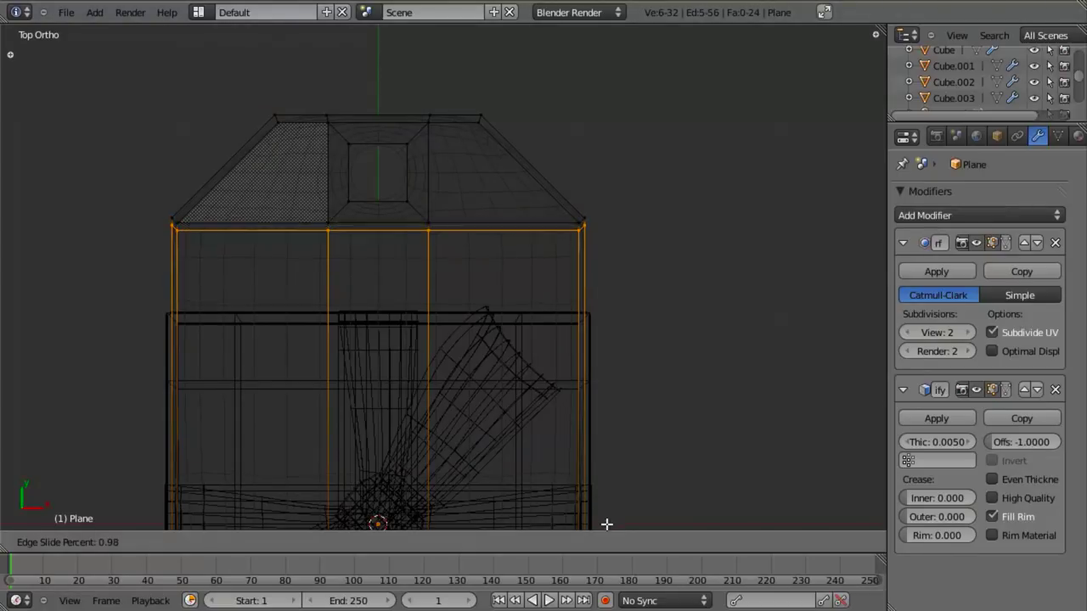
pyautogui.click(591, 453)
pyautogui.press('a')
pyautogui.scroll(-4, 506, 282)
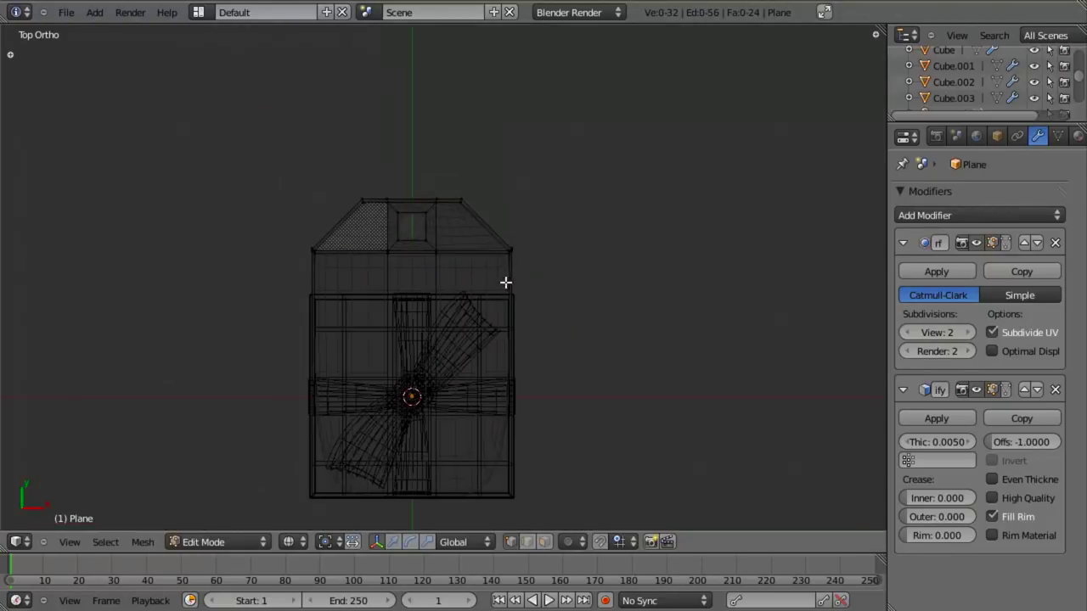
# Add another horizontal loop cut and slide it down close to the plate's bottom edge
pyautogui.press('z')
pyautogui.scroll(6, 518, 373)
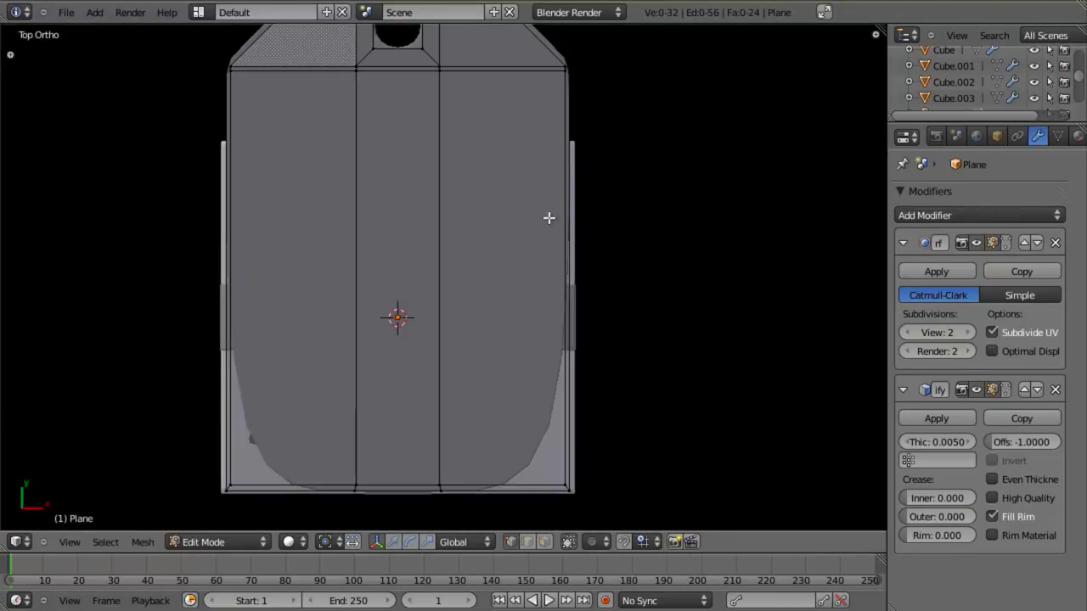
pyautogui.hotkey('ctrl', 'r')
pyautogui.click(572, 226)
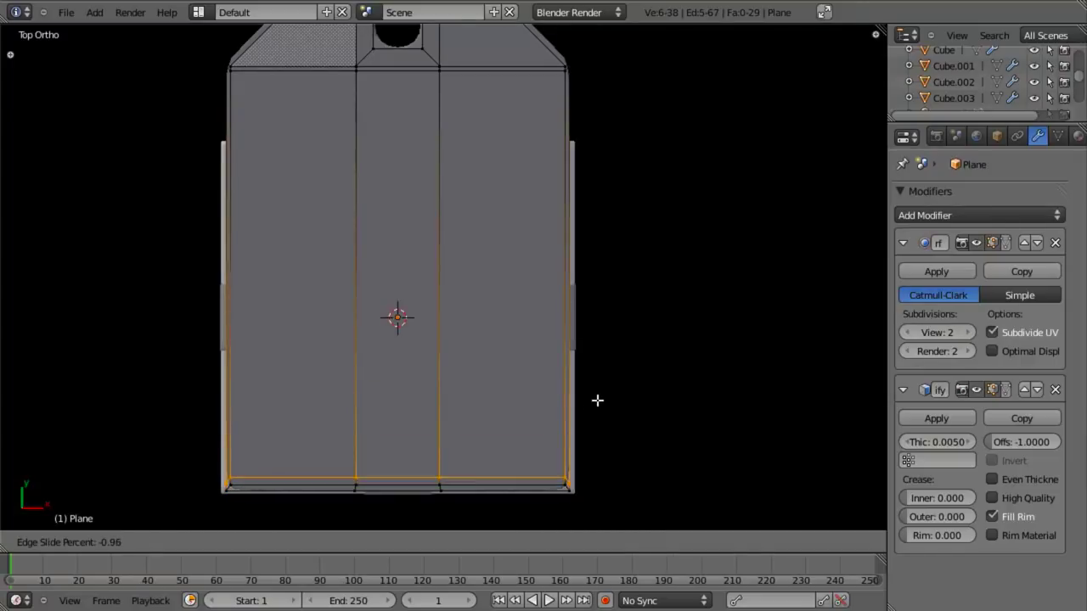
pyautogui.click(595, 406)
pyautogui.press('Tab')
pyautogui.scroll(-3, 560, 356)
pyautogui.press('Tab')
pyautogui.scroll(3, 534, 301)
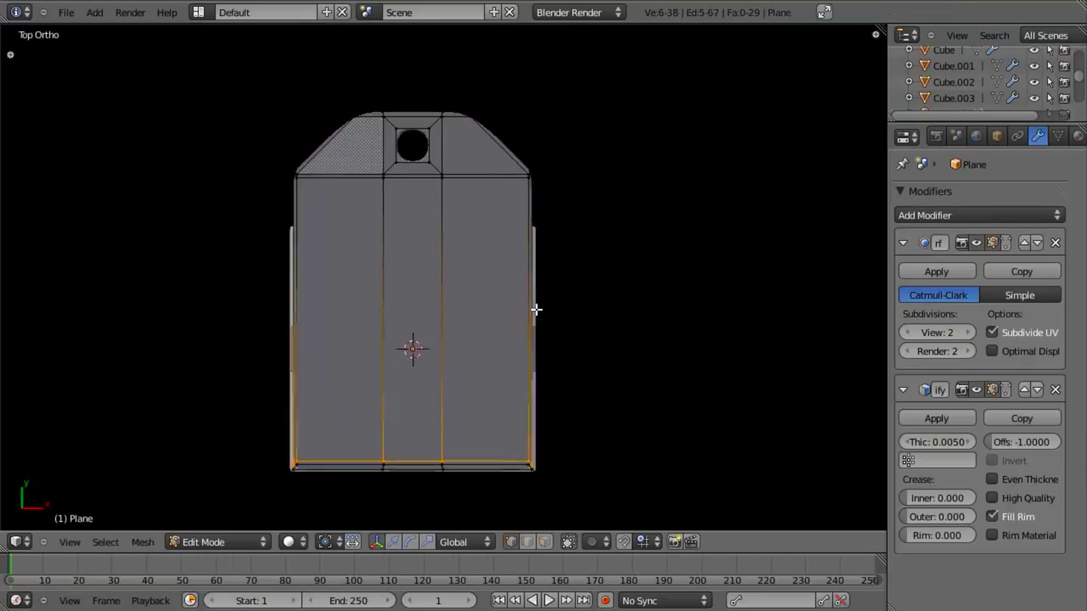
# Undo the loop cuts and the extrusion of the plate's outer outline
pyautogui.moveTo(495, 185)
pyautogui.keyDown('shift'); pyautogui.mouseDown(button='middle')
pyautogui.moveTo(515, 246)
pyautogui.moveTo(495, 218)
pyautogui.mouseUp(button='middle'); pyautogui.keyUp('shift')
pyautogui.press('z')
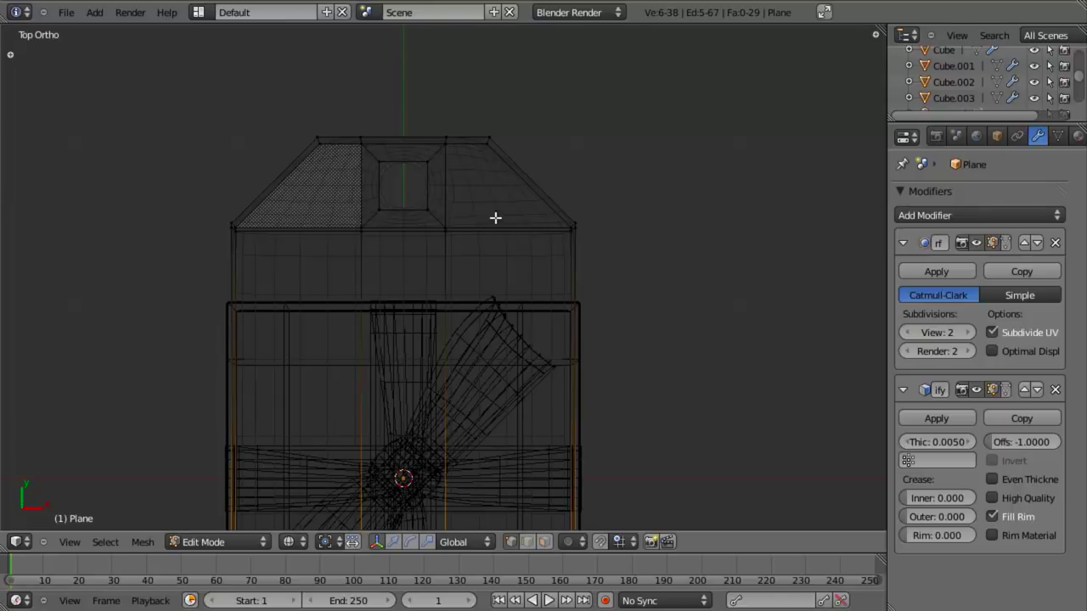
pyautogui.keyDown('alt'); pyautogui.rightClick(463, 131); pyautogui.keyUp('alt')
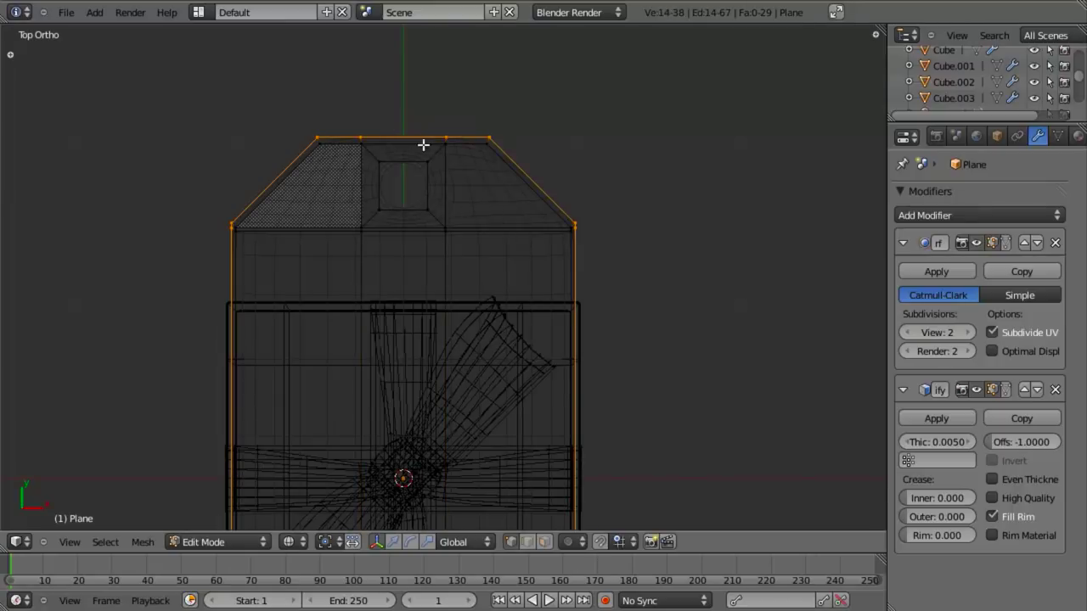
pyautogui.hotkey('ctrl', 'z')
pyautogui.hotkey('ctrl', 'z')
pyautogui.hotkey('ctrl', 'z')
pyautogui.hotkey('ctrl', 'z')
pyautogui.hotkey('ctrl', 'z')
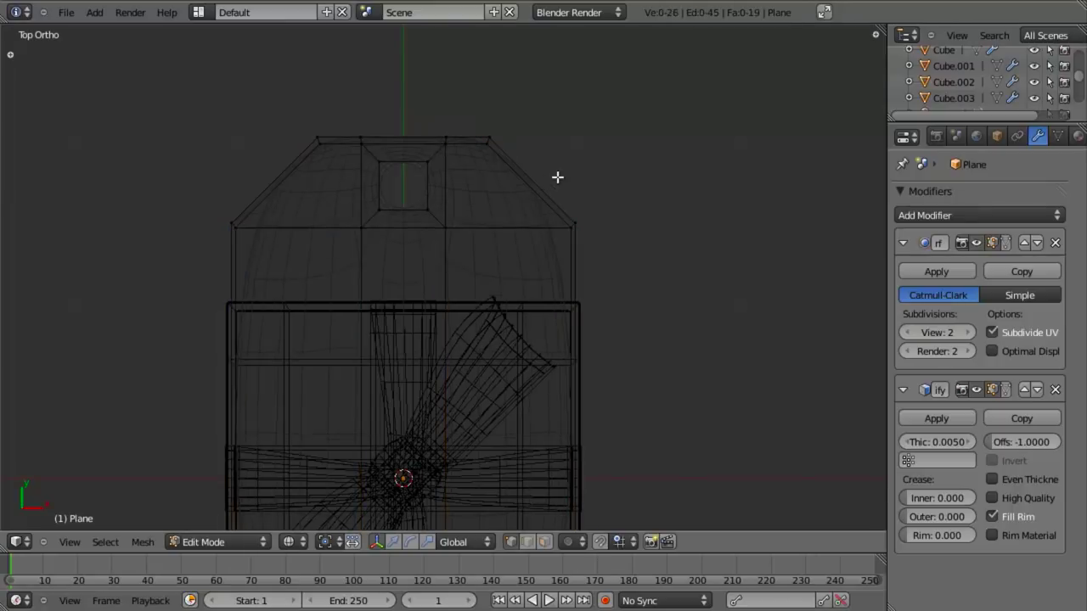
pyautogui.hotkey('ctrl', 'z')
# Extrude the plate's top edge about 0.04 along Y and scale its two end vertices slightly inward
pyautogui.press('a')
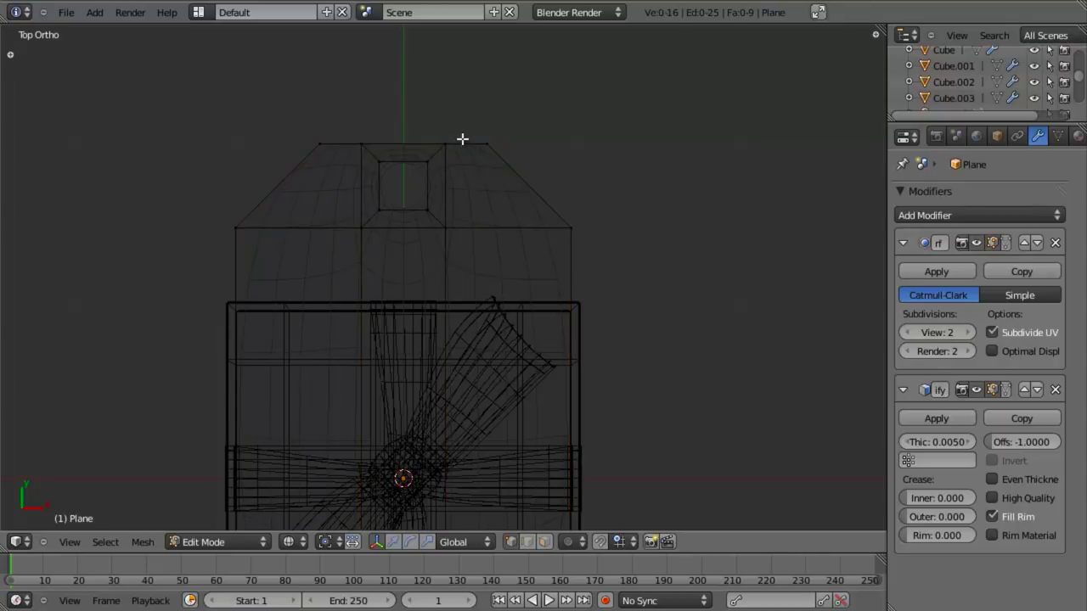
pyautogui.press('e')
pyautogui.press('y')
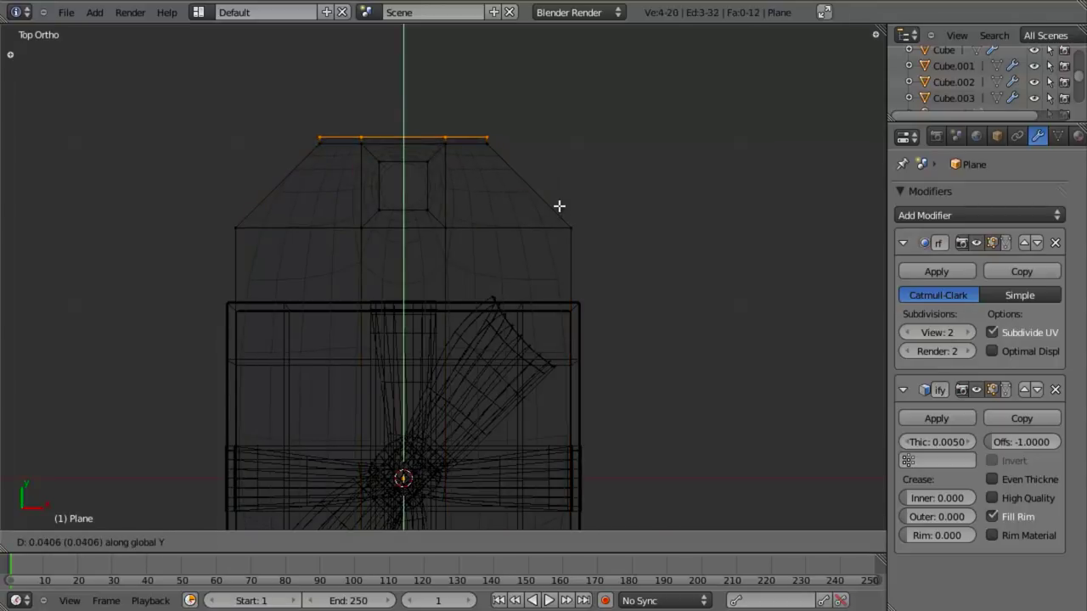
pyautogui.click(558, 206)
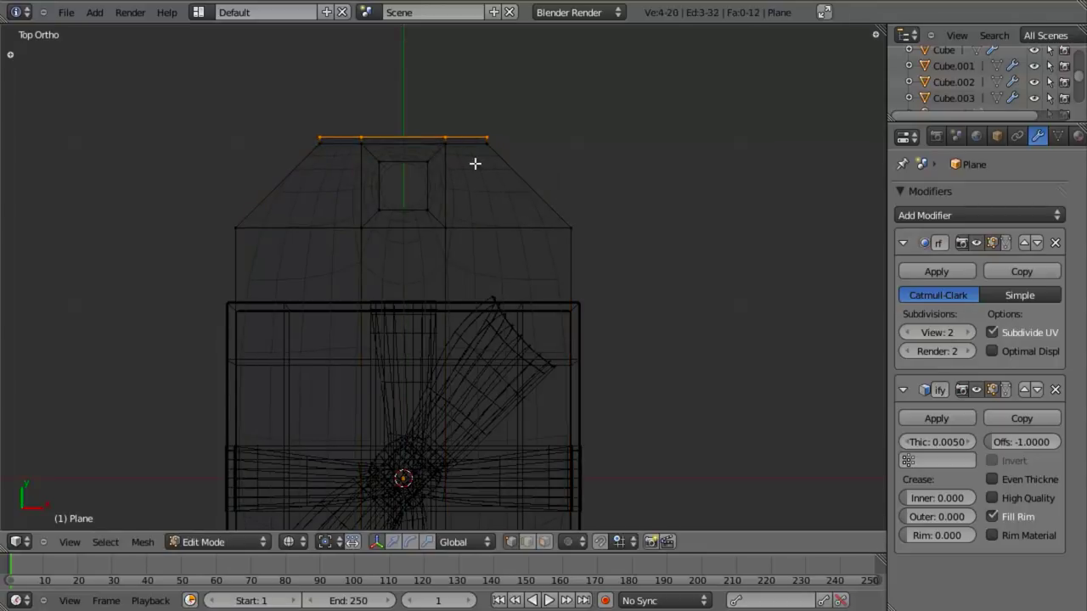
pyautogui.keyDown('shift'); pyautogui.click(324, 127); pyautogui.keyUp('shift')
pyautogui.press('s')
pyautogui.click(630, 160)
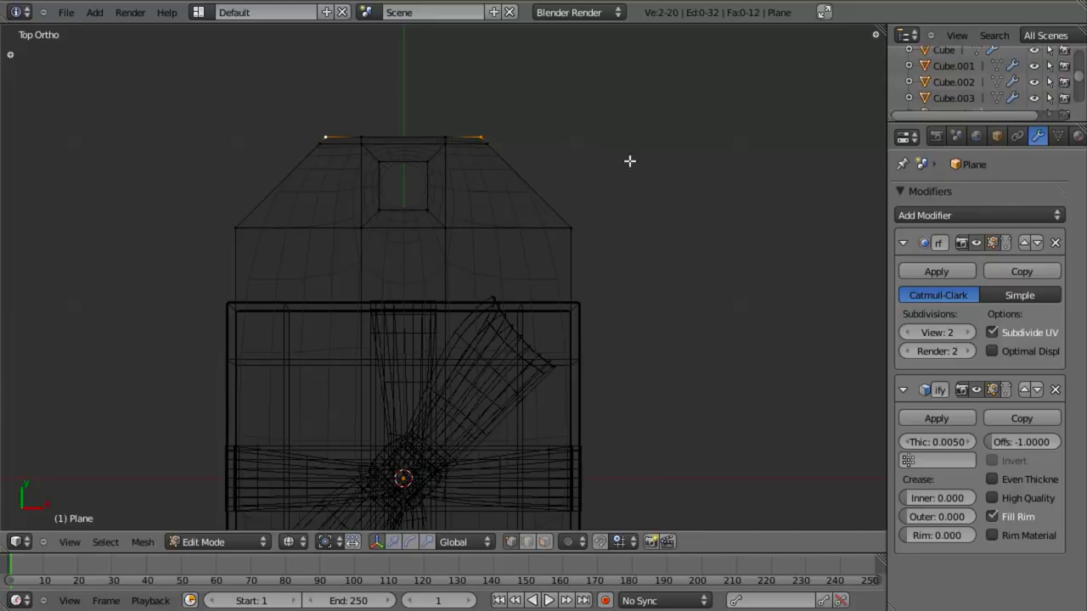
# Add a lengthwise loop cut close to the plate's right outer edge and another close to the left one
pyautogui.hotkey('ctrl', 'r')
pyautogui.click(477, 150)
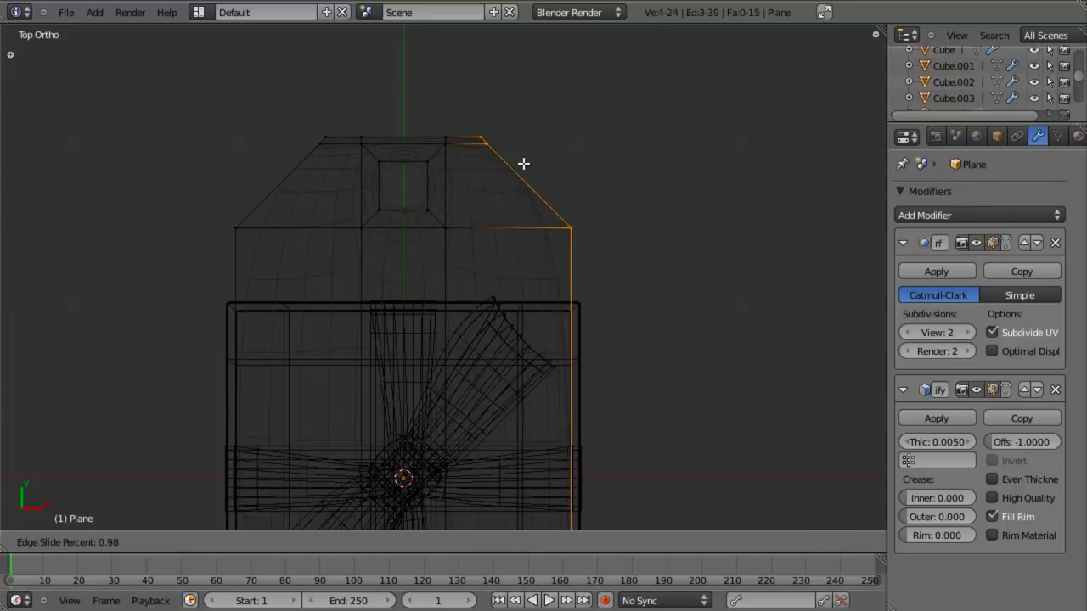
pyautogui.click(517, 165)
pyautogui.hotkey('ctrl', 'r')
pyautogui.click(351, 144)
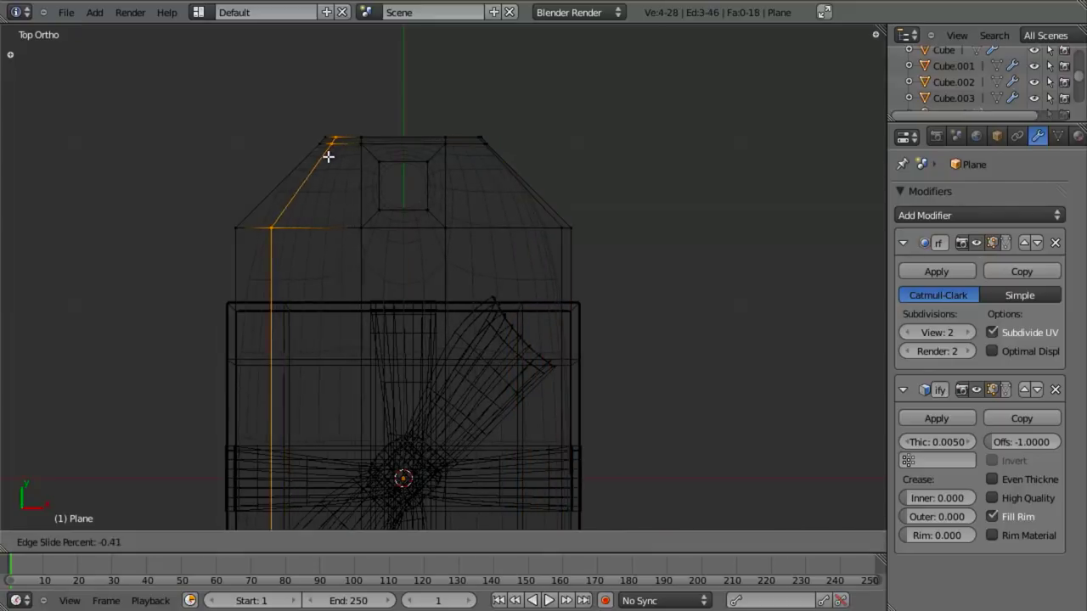
pyautogui.click(307, 165)
# Add a horizontal loop cut and slide it close to the plate's bottom edge
pyautogui.scroll(-3, 481, 352)
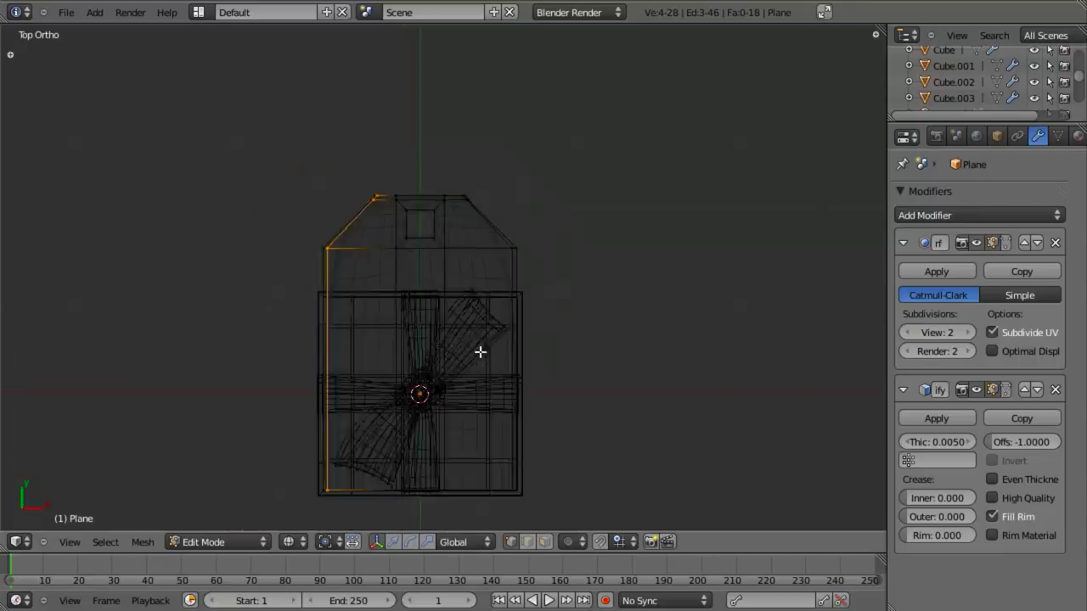
pyautogui.keyDown('shift'); pyautogui.moveTo(508, 446); pyautogui.dragTo(500, 282, button='middle'); pyautogui.keyUp('shift')
pyautogui.scroll(2, 500, 282)
pyautogui.hotkey('ctrl', 'r')
pyautogui.click(537, 316)
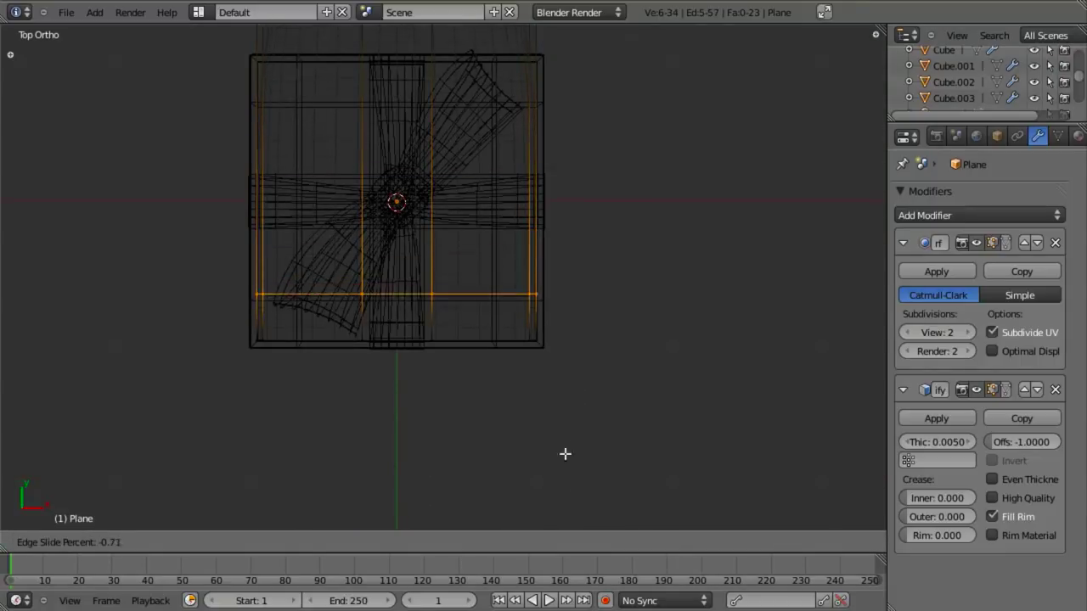
pyautogui.click(580, 459)
pyautogui.press('z')
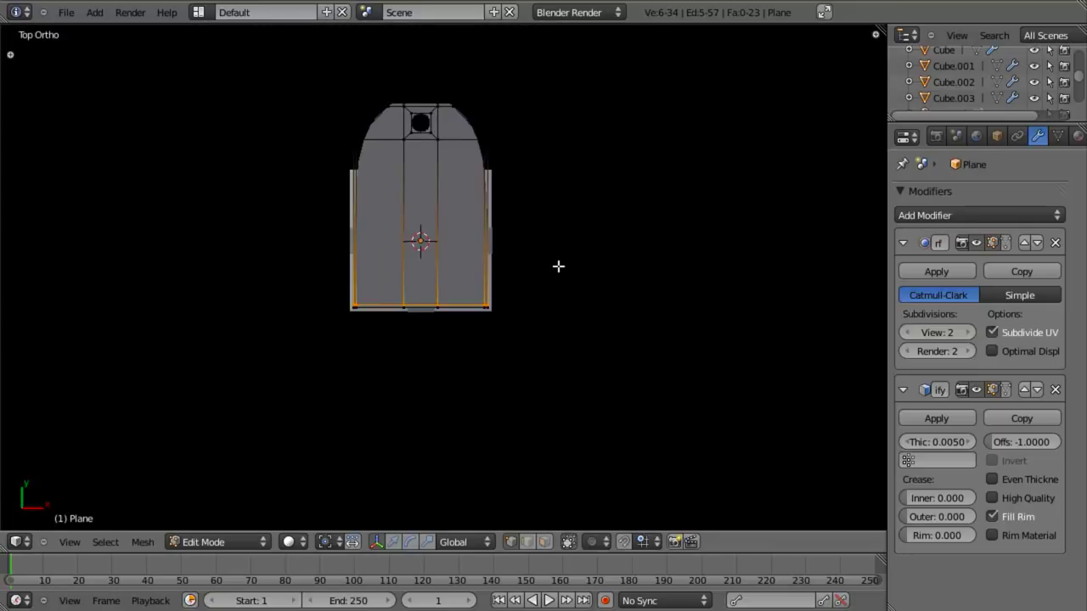
# Add a horizontal loop cut and slide it to about 0.98, just below the plate's angled upper corners
pyautogui.press('Tab')
pyautogui.press('z')
pyautogui.press('Tab')
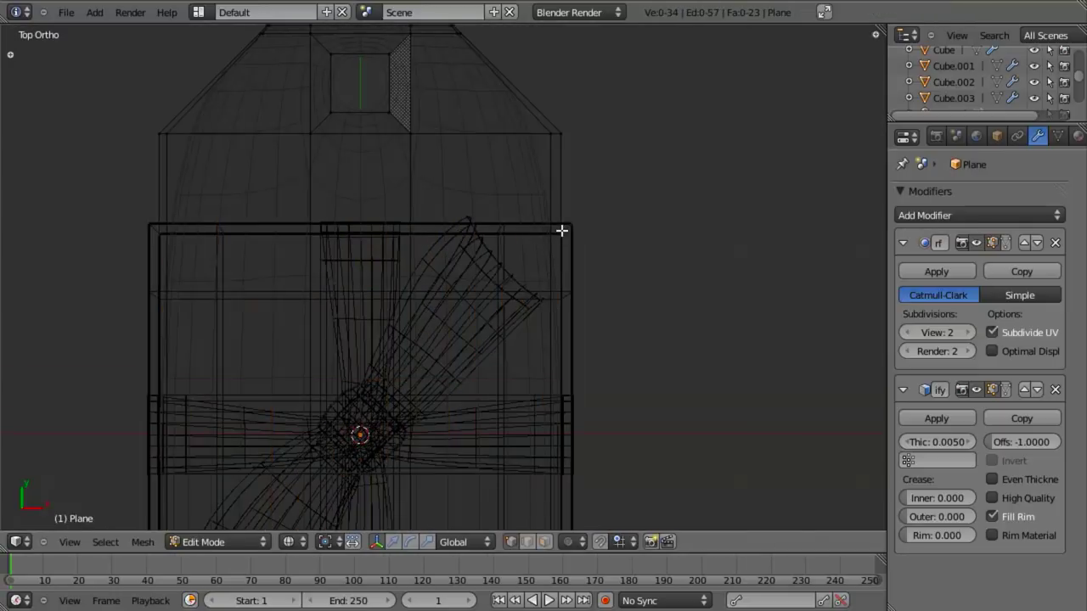
pyautogui.hotkey('ctrl', 'r')
pyautogui.click(563, 170)
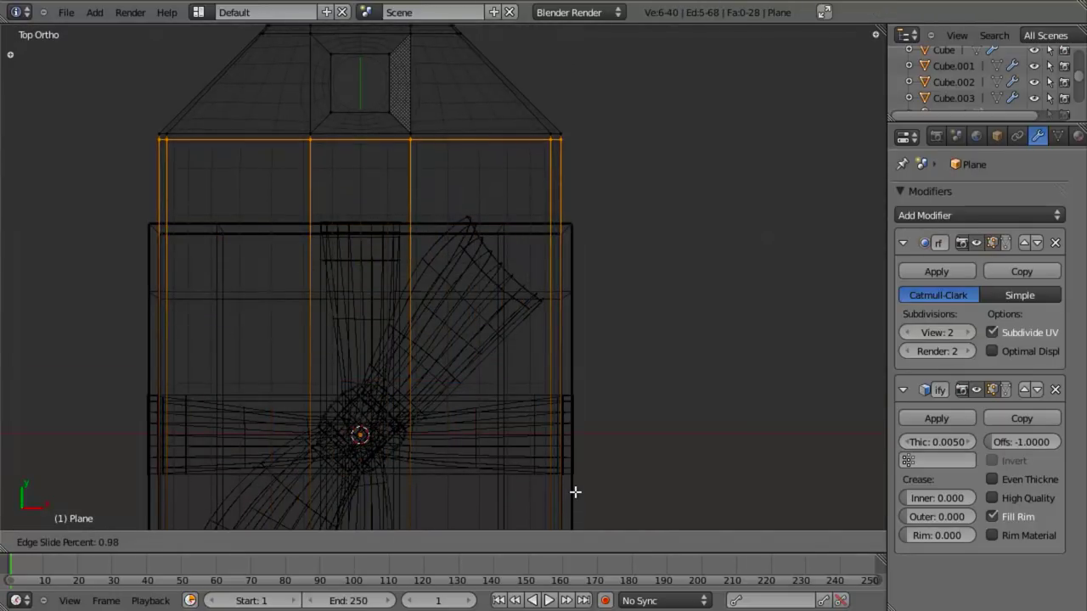
pyautogui.click(576, 492)
pyautogui.press('z')
pyautogui.press('Tab')
pyautogui.press('Tab')
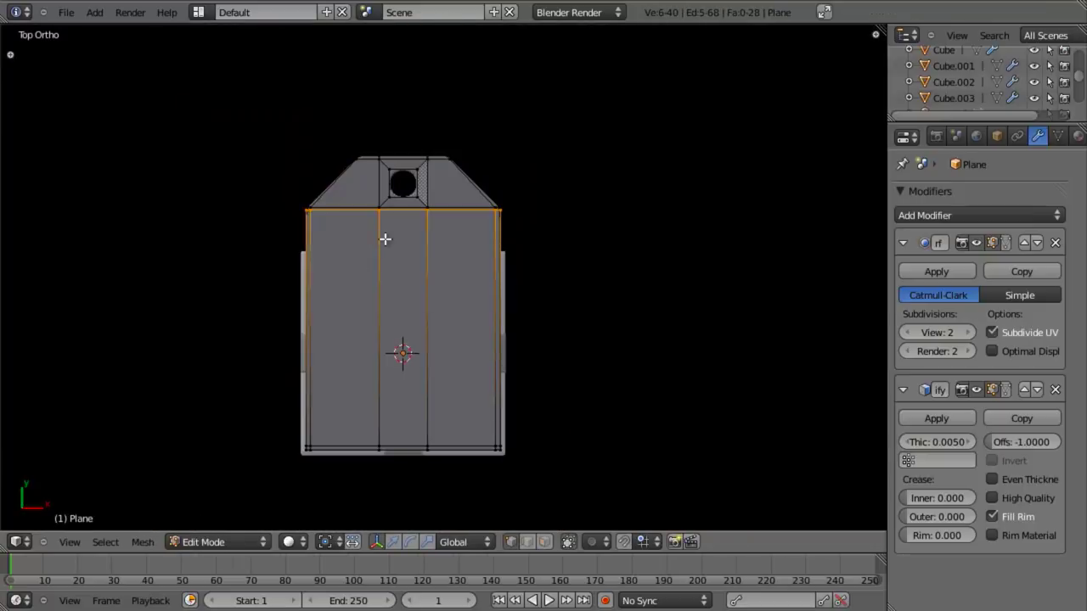
# Duplicate the ring of four faces surrounding the plate's hole, leaving the copy in place
pyautogui.scroll(3, 383, 238)
pyautogui.scroll(2, 500, 289)
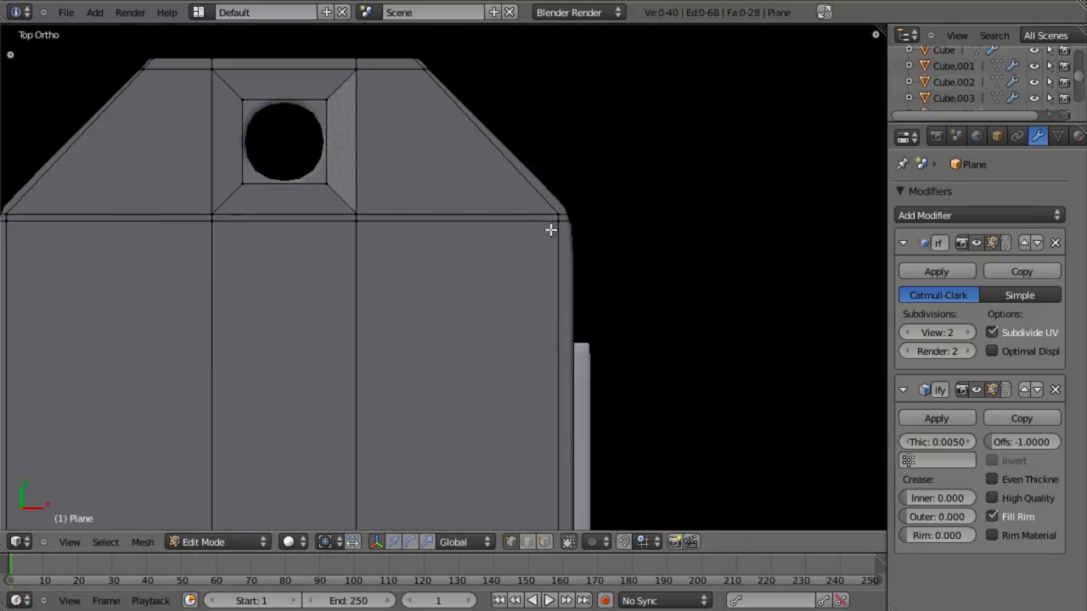
pyautogui.press('z')
pyautogui.press('a')
pyautogui.press('a')
pyautogui.keyDown('shift'); pyautogui.moveTo(322, 187); pyautogui.dragTo(413, 321, button='middle'); pyautogui.keyUp('shift')
pyautogui.scroll(2, 339, 306)
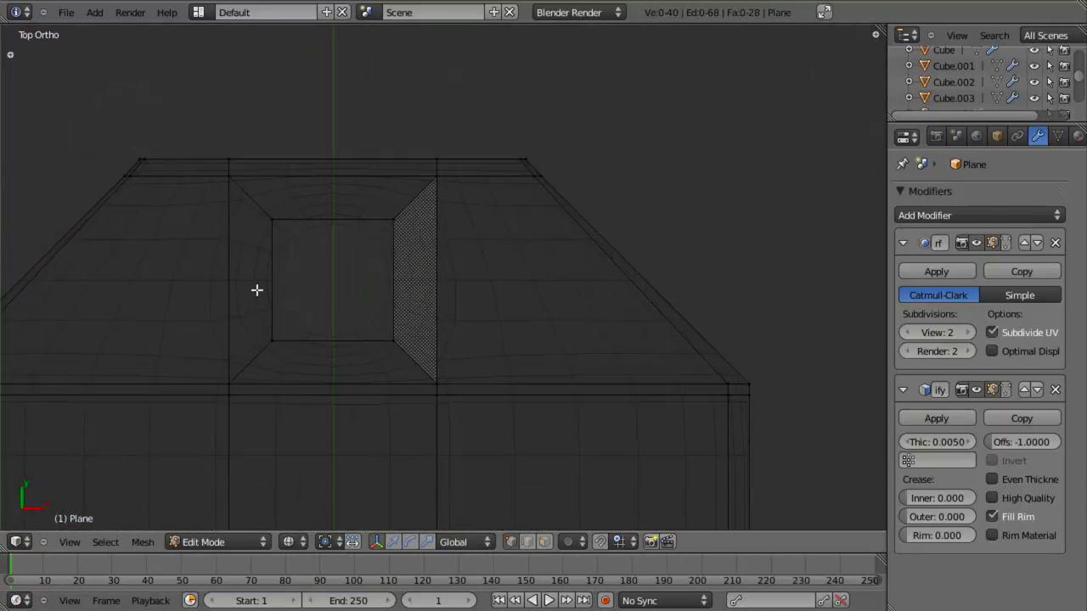
pyautogui.rightClick(231, 264)
pyautogui.hotkey('ctrl', 'l')
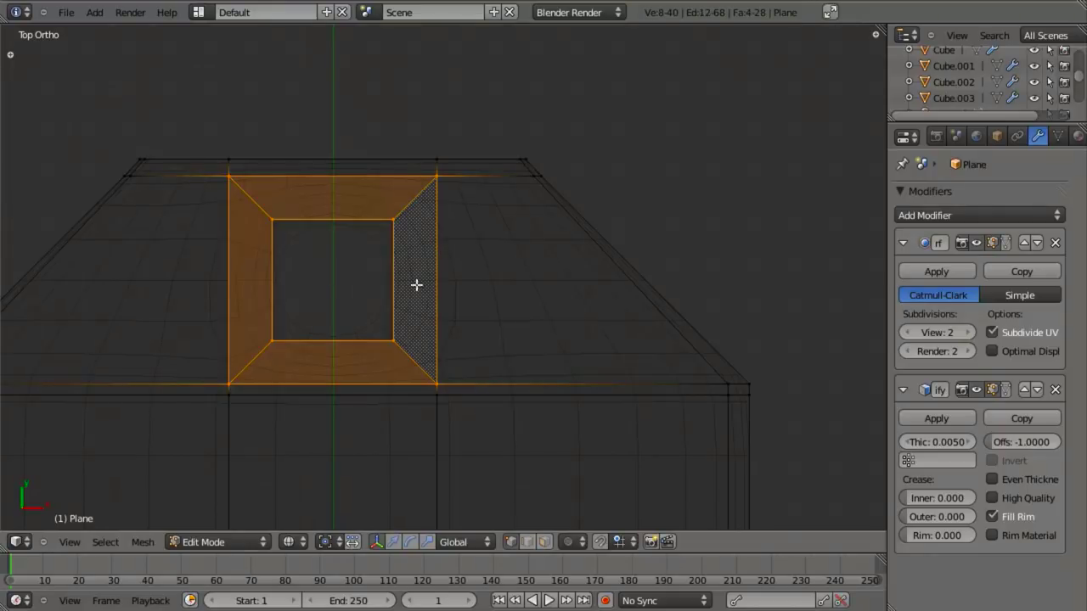
pyautogui.hotkey('shift', 'd')
pyautogui.press('Escape')
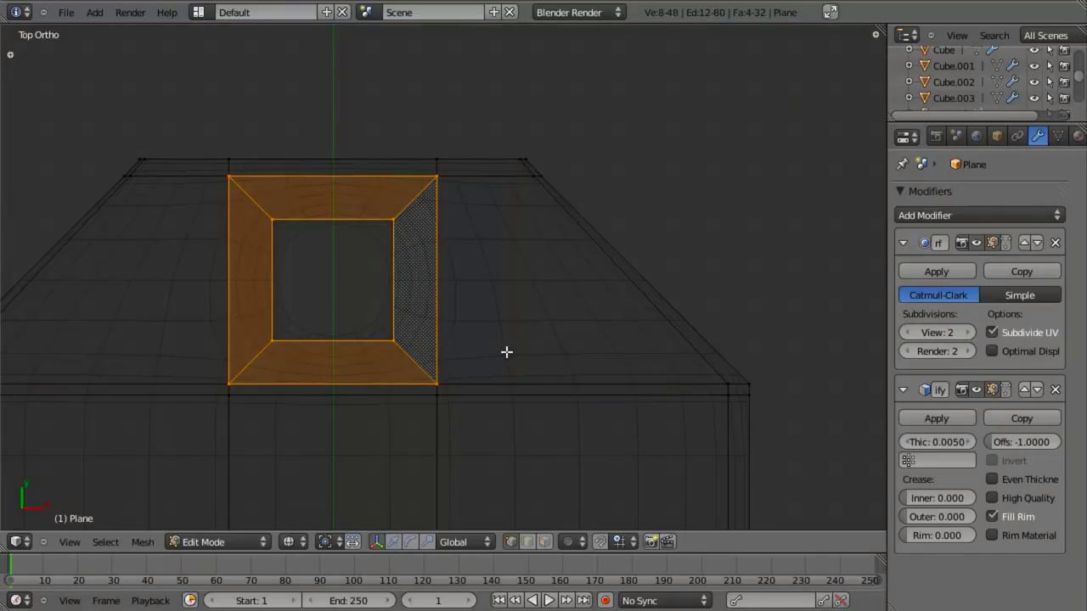
# Scale the duplicated ring down around the plate's hole and separate it into its own object
pyautogui.press('s')
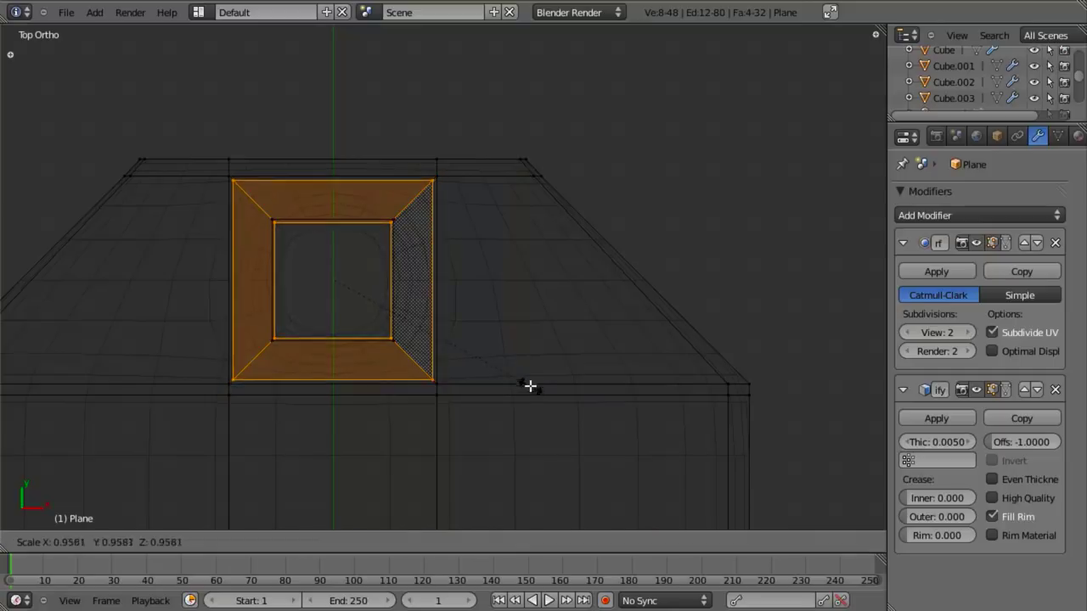
pyautogui.click(502, 342)
pyautogui.press('s')
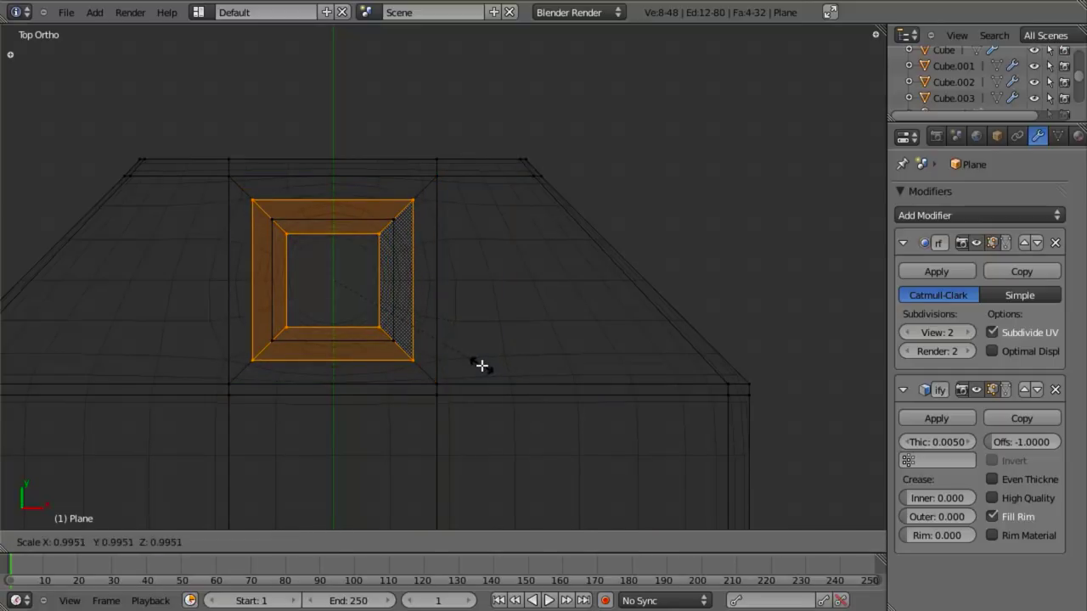
pyautogui.click(480, 364)
pyautogui.press('p')
pyautogui.click(453, 317)
pyautogui.press('Tab')
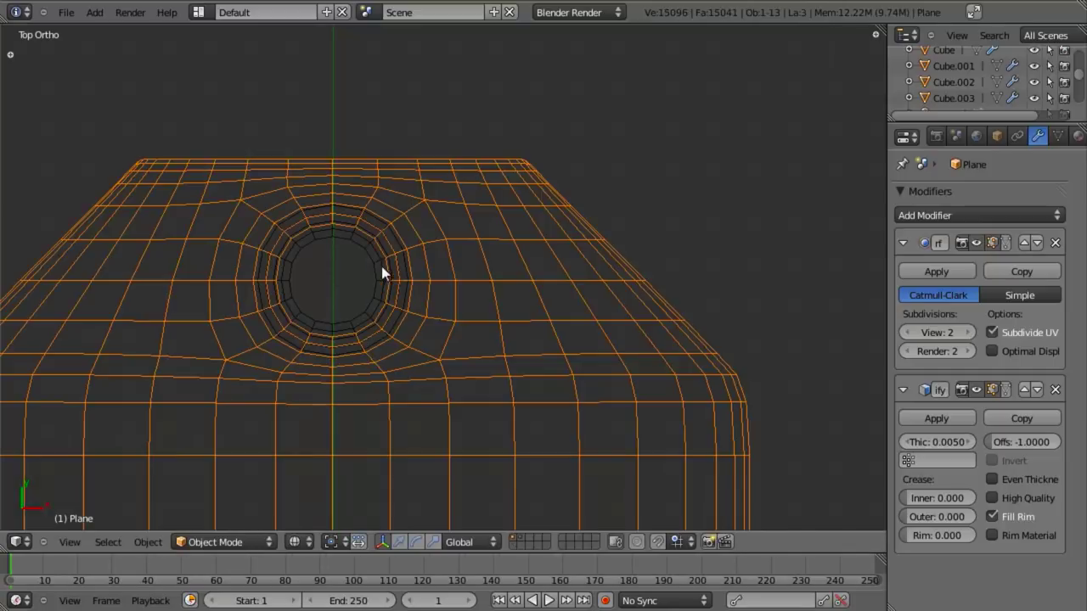
# Remove the Solidify modifier from the separated ring and show its mesh in solid shading for editing
pyautogui.rightClick(374, 245)
pyautogui.press('Tab')
pyautogui.moveTo(466, 298); pyautogui.dragTo(389, 302, button='middle')
pyautogui.click(1054, 389)
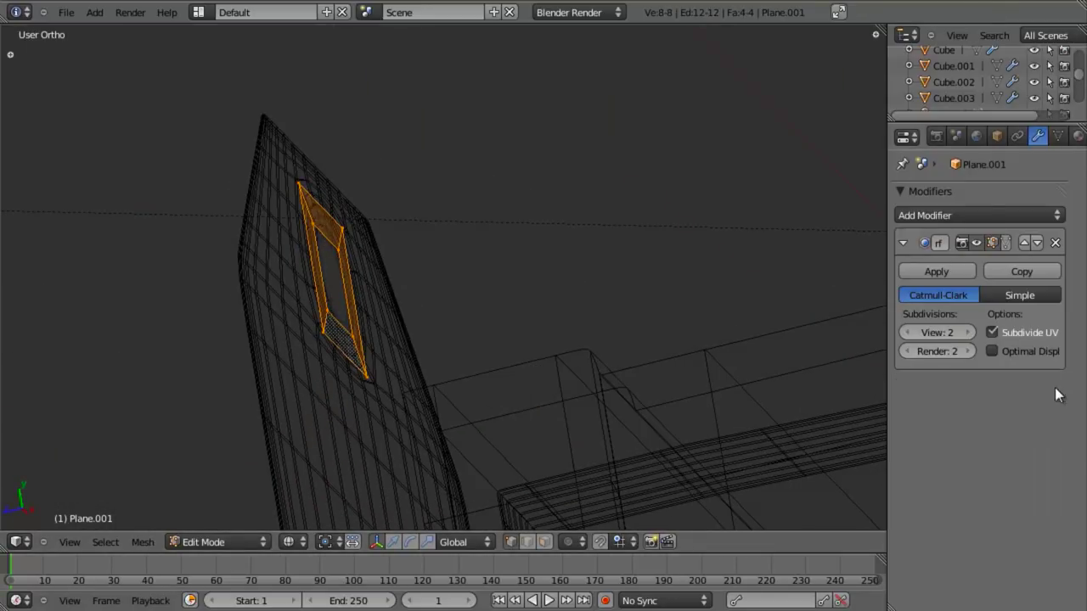
pyautogui.press('z')
pyautogui.press('g')
pyautogui.press('y')
pyautogui.rightClick(483, 260)
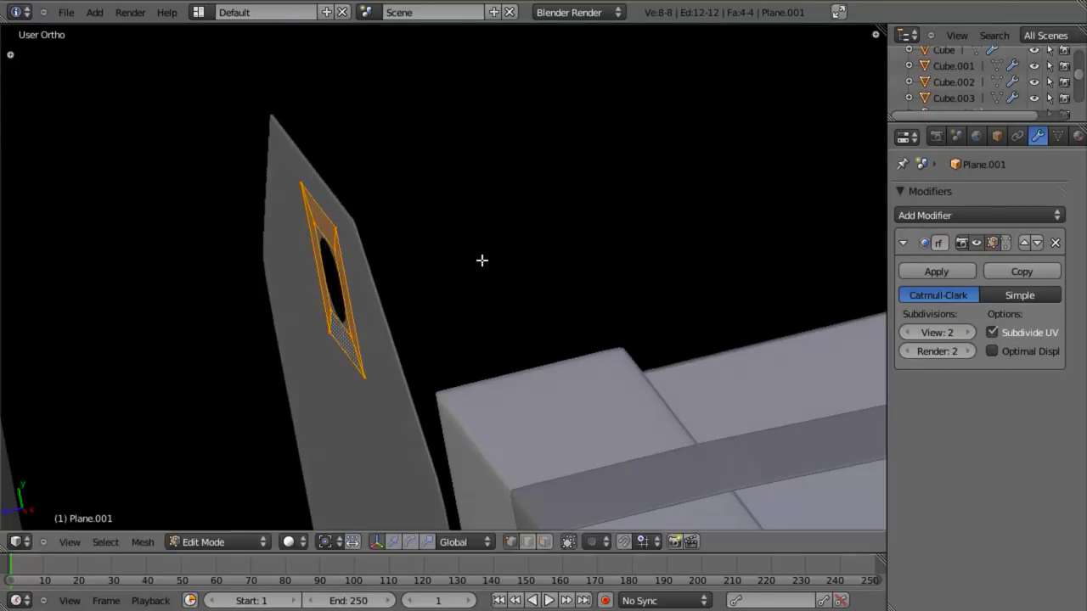
pyautogui.press('g')
pyautogui.press('x')
pyautogui.press('z')
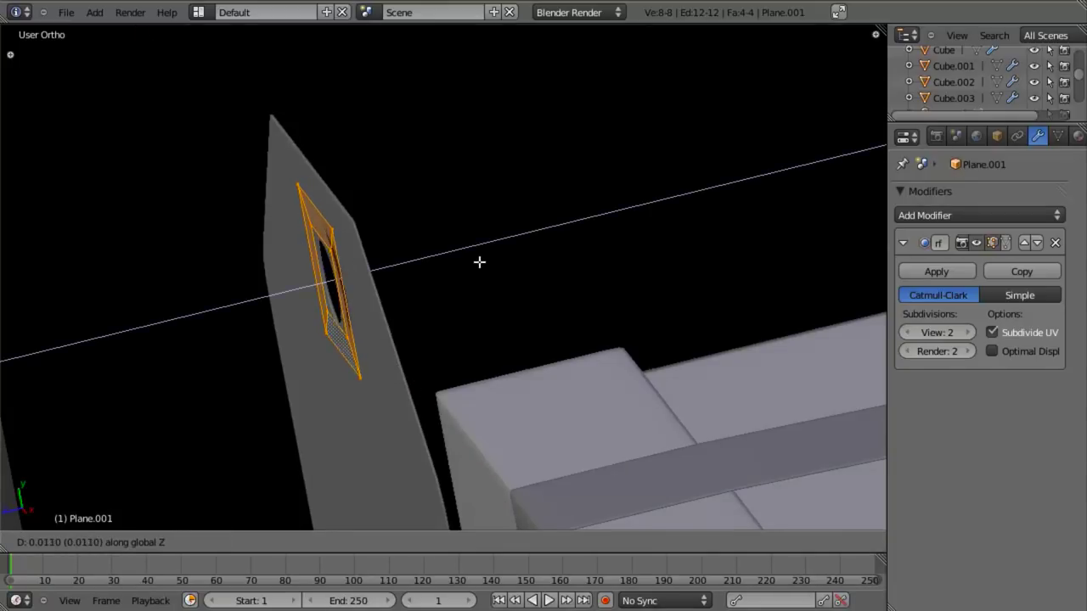
pyautogui.press('Escape')
pyautogui.moveTo(477, 262); pyautogui.dragTo(425, 282, button='middle')
pyautogui.press('g')
pyautogui.press('x')
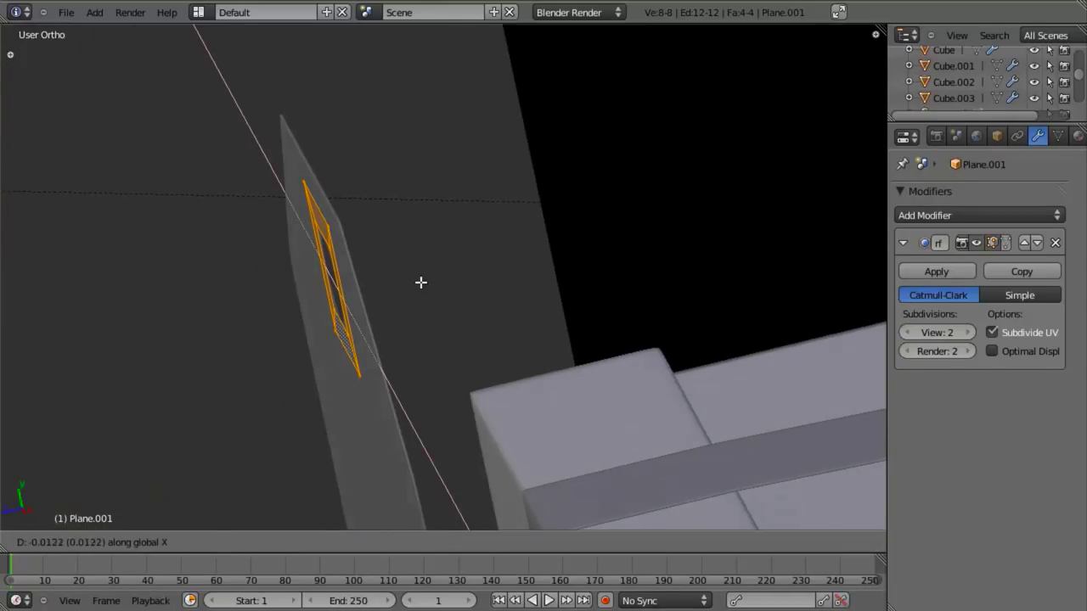
pyautogui.press('z')
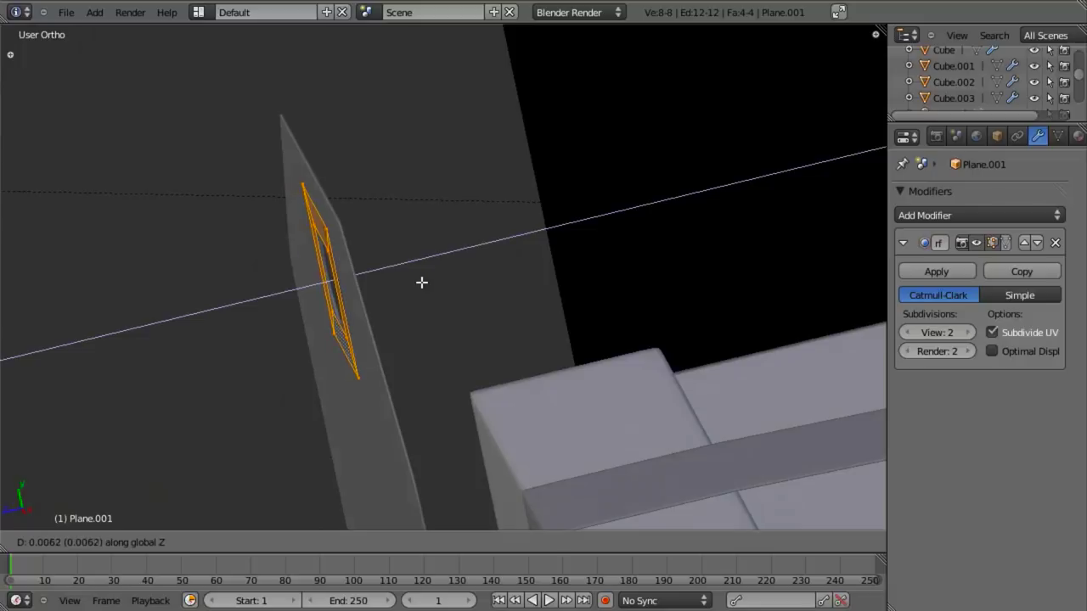
pyautogui.press('Escape')
# Extrude the ring's faces and offset the extrusion along Z to give the ring thickness
pyautogui.press('g')
pyautogui.press('z')
pyautogui.press('x')
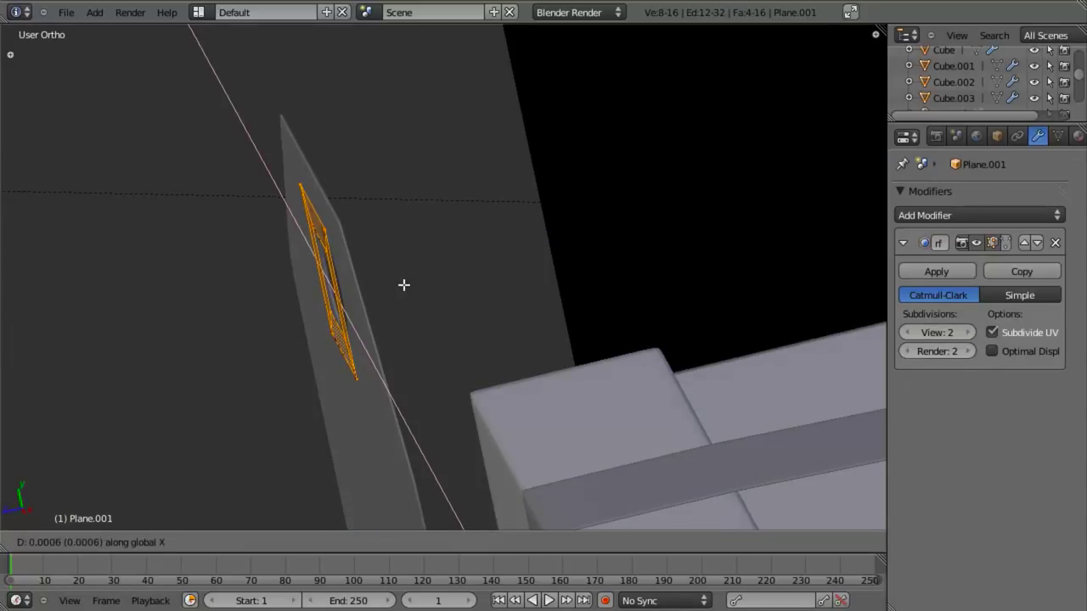
pyautogui.press('Escape')
pyautogui.press('z')
pyautogui.press('g')
pyautogui.press('z')
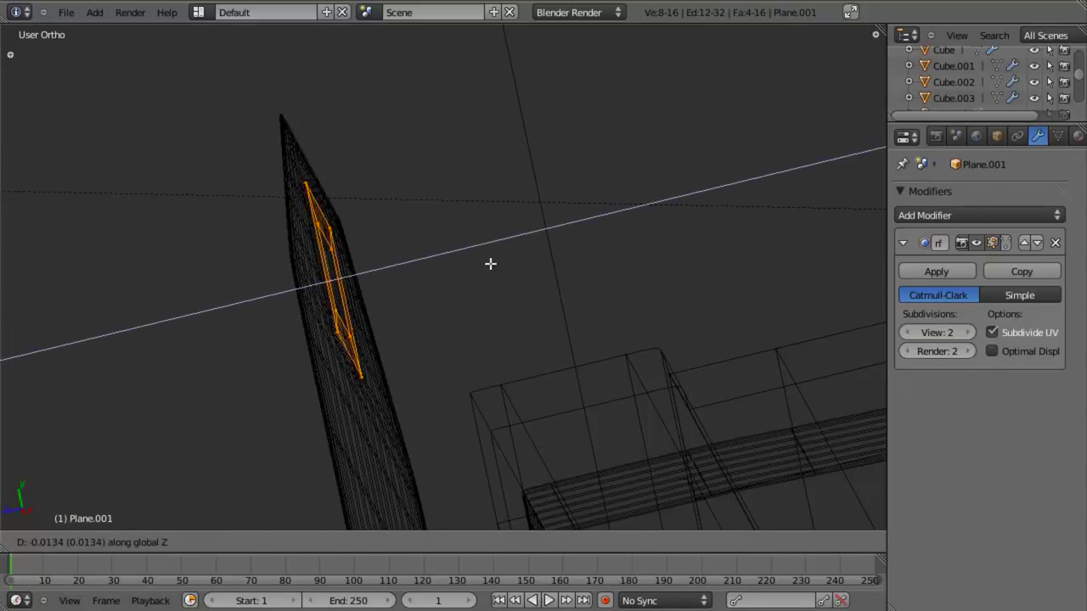
pyautogui.press('Escape')
pyautogui.press('z')
pyautogui.press('g')
pyautogui.press('z')
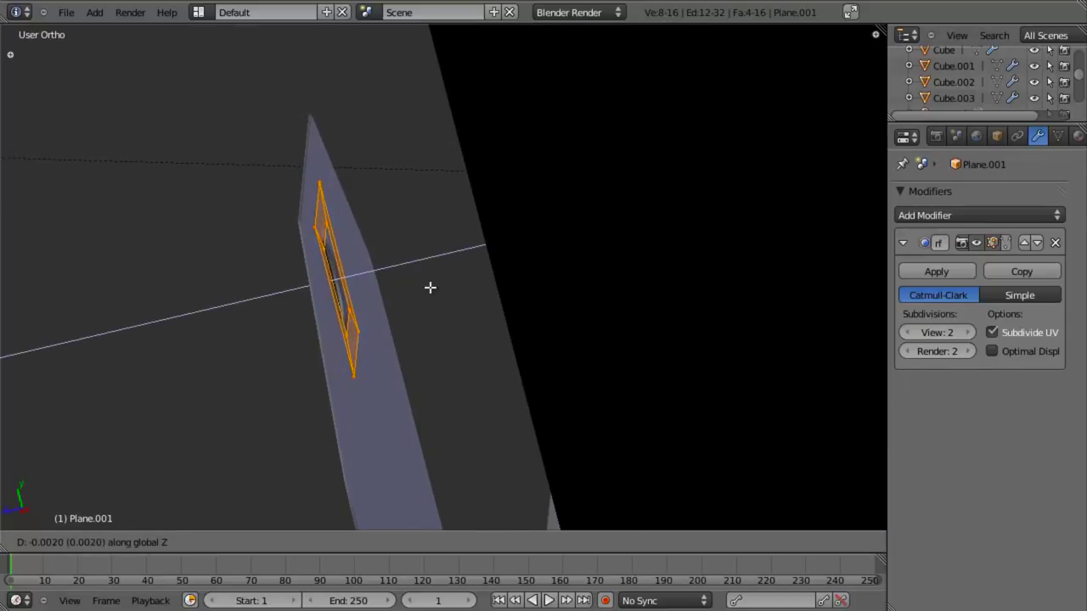
pyautogui.click(466, 285)
# Readjust the extruded faces' position along Z and finish editing the ring
pyautogui.moveTo(189, 331); pyautogui.dragTo(428, 274, button='middle')
pyautogui.scroll(2, 350, 335)
pyautogui.press('g')
pyautogui.press('z')
pyautogui.click(352, 353)
pyautogui.press('Tab')
# Examine the ring around the tag's hole, lowering its view subdivisions and restoring them to 2
pyautogui.scroll(-7, 353, 353)
pyautogui.press('a')
pyautogui.scroll(-4, 401, 370)
pyautogui.scroll(4, 429, 274)
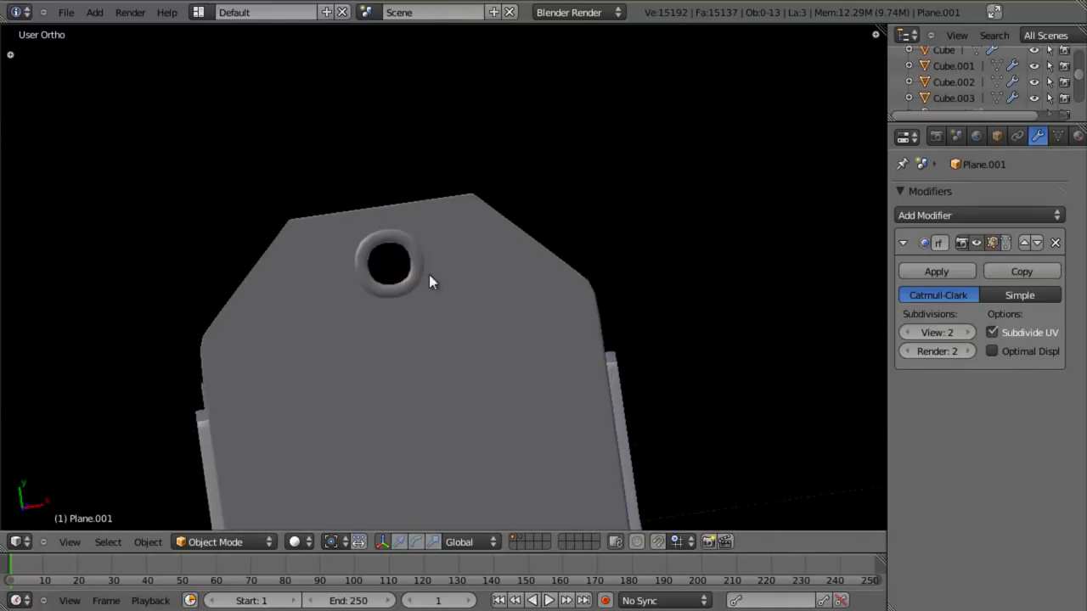
pyautogui.click(912, 332)
pyautogui.click(963, 333)
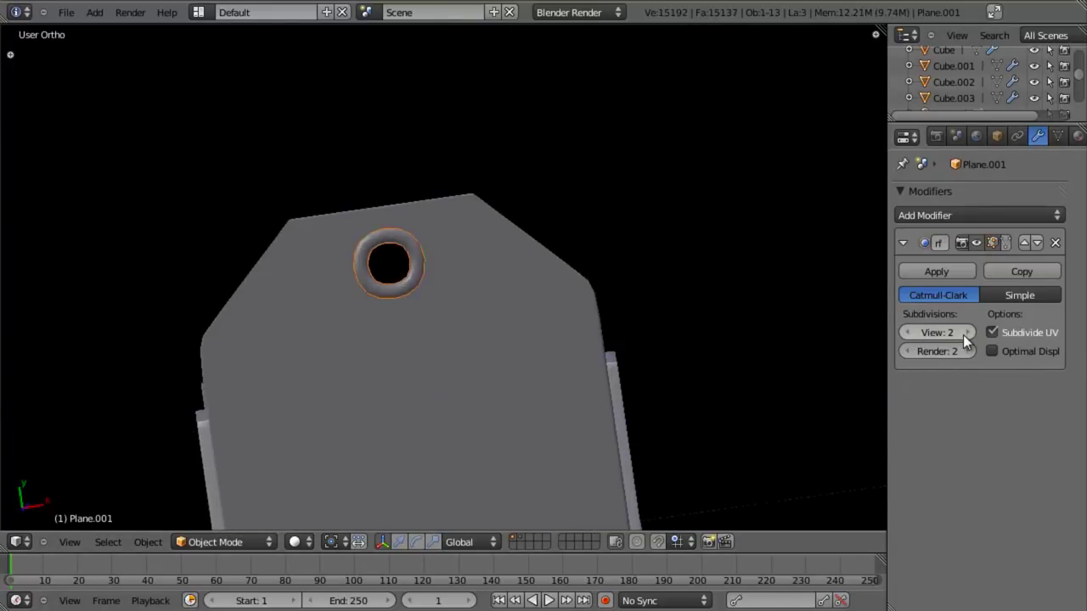
pyautogui.scroll(3, 450, 320)
pyautogui.press('a')
pyautogui.moveTo(450, 313); pyautogui.dragTo(371, 362, button='middle')
# Switch the scene to wireframe and save over create_present.blend
pyautogui.scroll(-10, 421, 307)
pyautogui.scroll(-7, 458, 272)
pyautogui.scroll(4, 371, 362)
pyautogui.press('z')
pyautogui.hotkey('ctrl', 's')
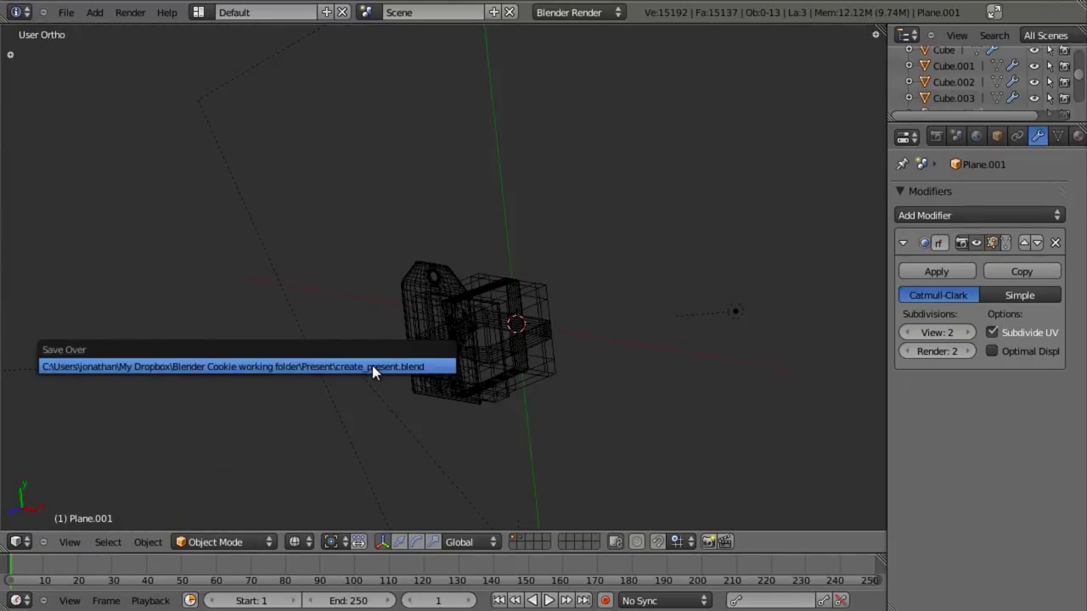
pyautogui.click(372, 365)
# Enable Optimal Display on the tag plate's Subdivision Surface modifier and deselect everything
pyautogui.scroll(4, 407, 352)
pyautogui.rightClick(436, 283)
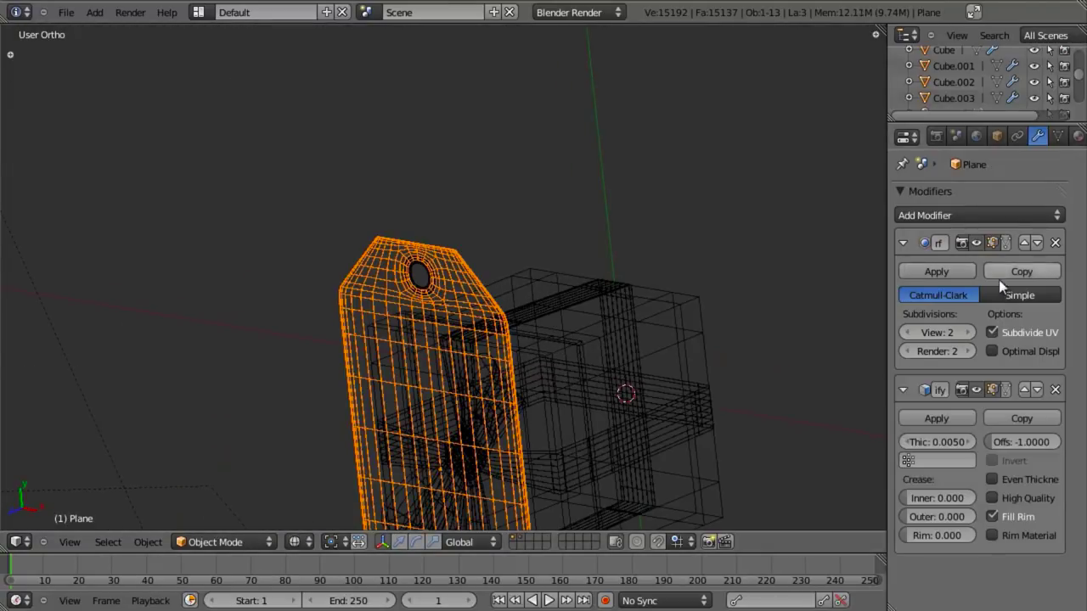
pyautogui.scroll(-4, 487, 271)
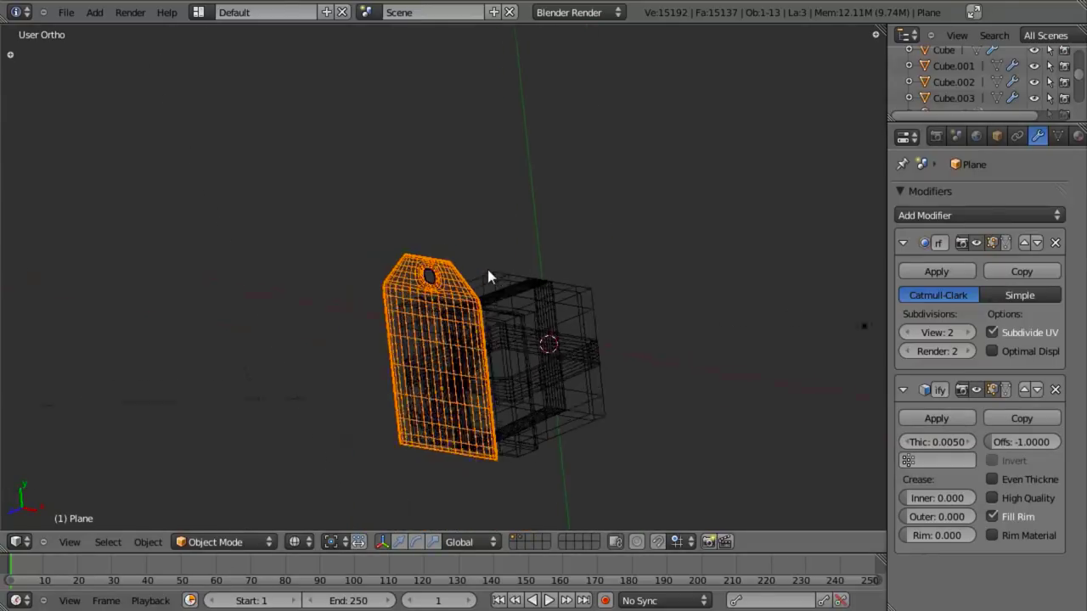
pyautogui.press('KP_7')
pyautogui.scroll(2, 453, 288)
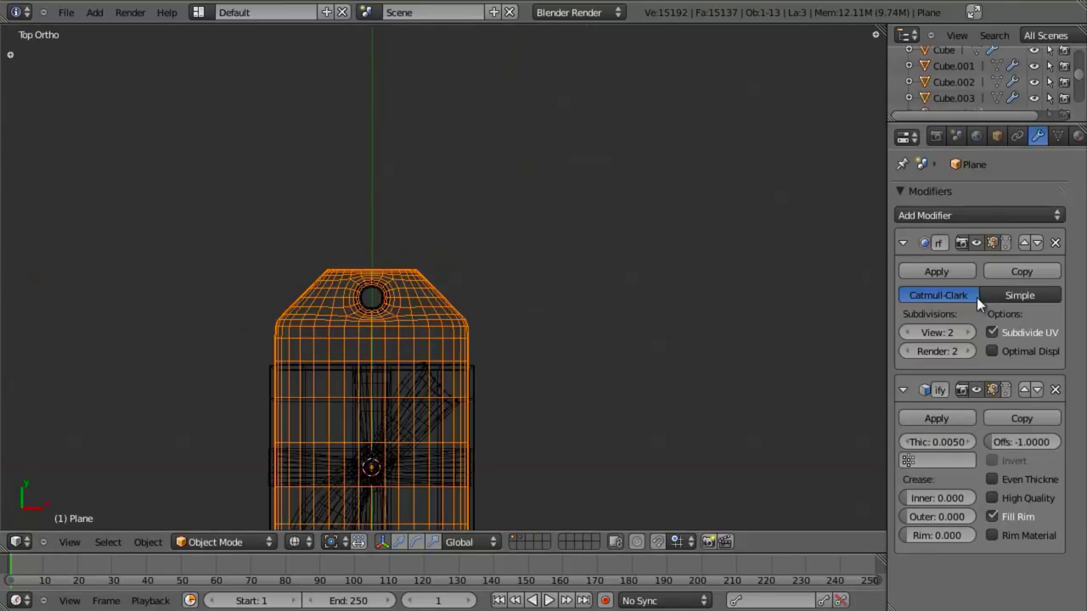
pyautogui.click(1019, 348)
pyautogui.keyDown('shift'); pyautogui.moveTo(421, 332); pyautogui.dragTo(472, 286, button='middle'); pyautogui.keyUp('shift')
pyautogui.press('a')
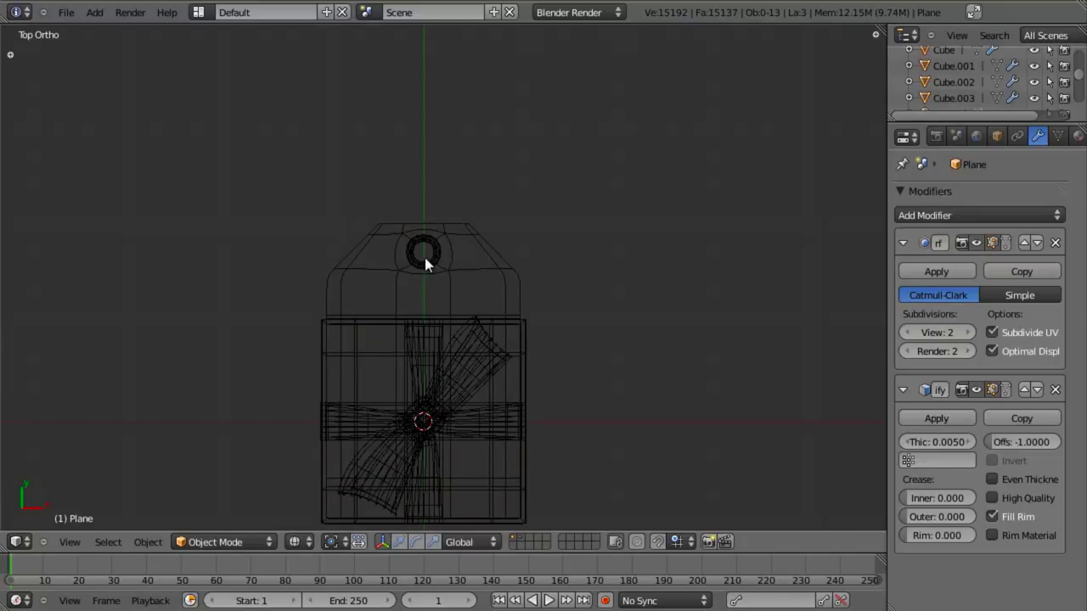
pyautogui.rightClick(435, 261)
pyautogui.keyDown('shift'); pyautogui.rightClick(472, 242); pyautogui.keyUp('shift')
pyautogui.scroll(2, 539, 257)
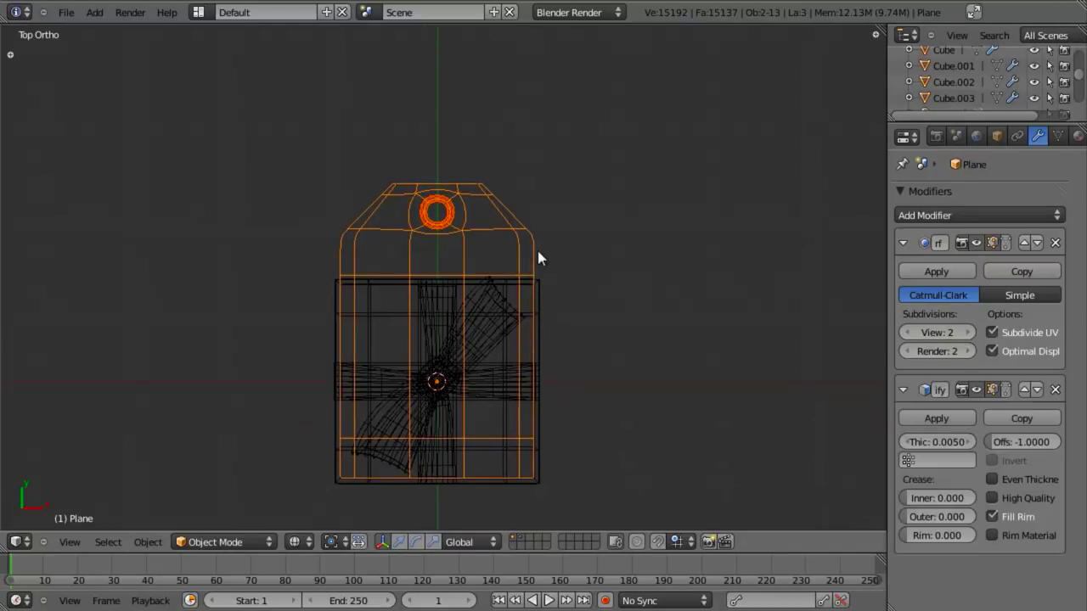
pyautogui.hotkey('shift', 'a')
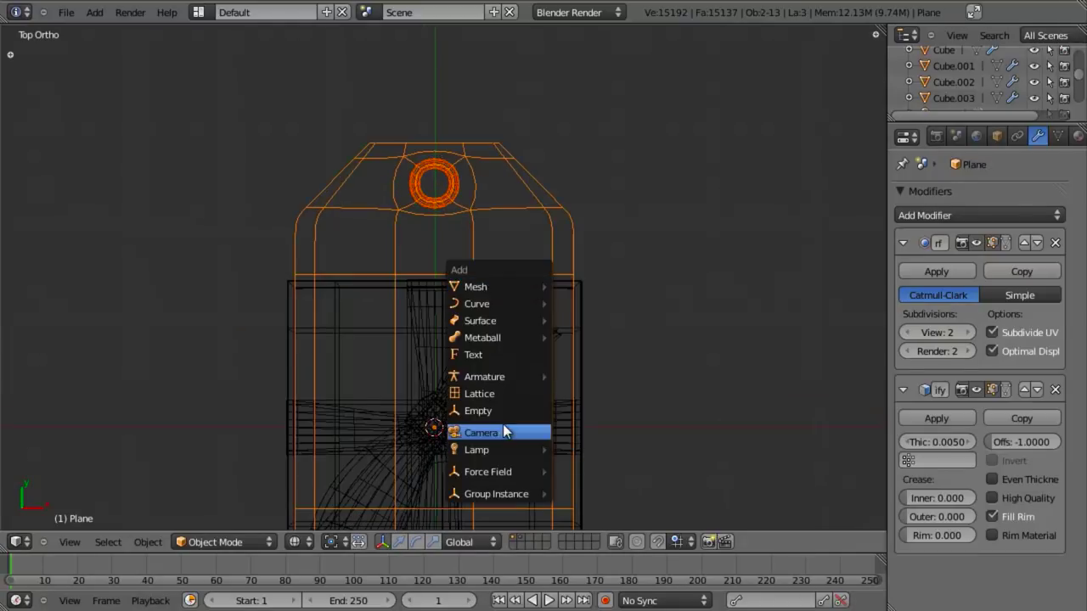
pyautogui.click(505, 395)
pyautogui.scroll(-3, 555, 365)
pyautogui.press('KP_3')
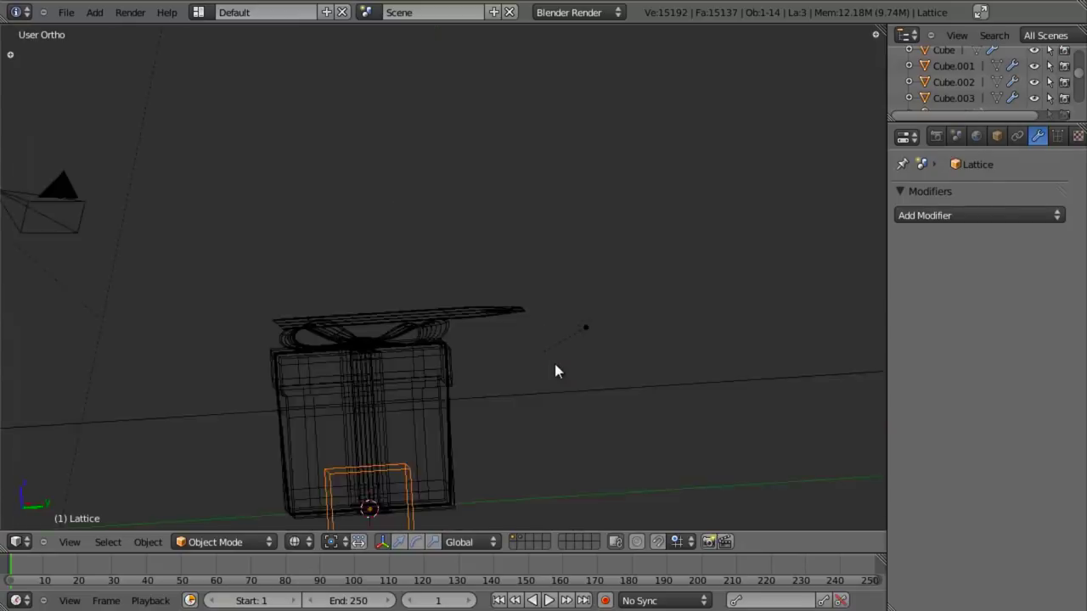
pyautogui.press('KP_7')
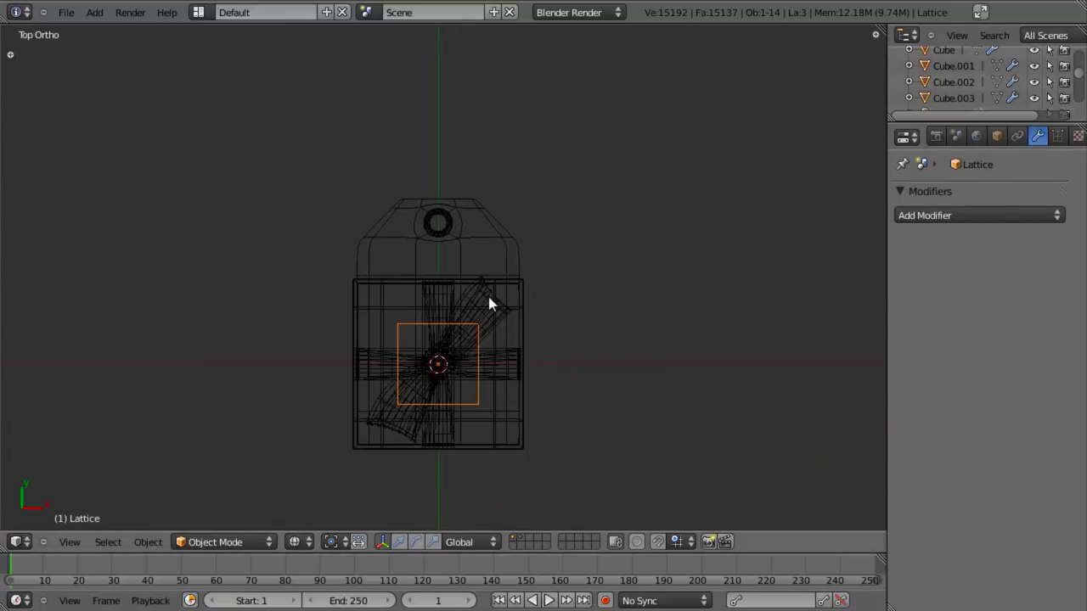
pyautogui.press('KP_3')
pyautogui.keyDown('alt'); pyautogui.rightClick(385, 378); pyautogui.keyUp('alt')
pyautogui.click(386, 372)
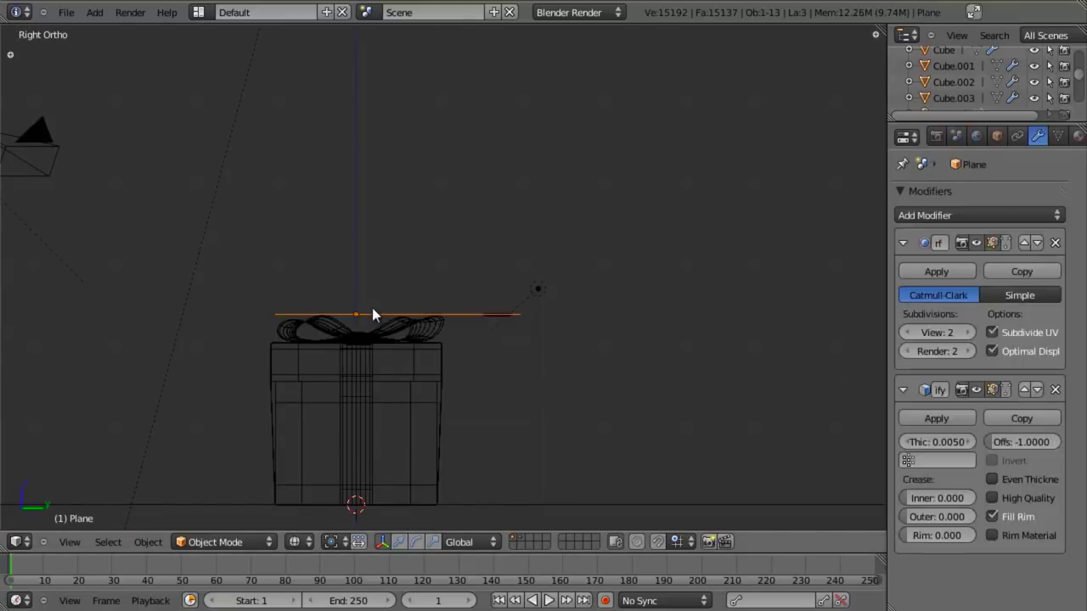
# Snap the 3D cursor to the selected tag's origin and add a lattice there
pyautogui.hotkey('shift', 's')
pyautogui.click(408, 322)
pyautogui.press('KP_7')
pyautogui.hotkey('shift', 'a')
pyautogui.click(407, 319)
pyautogui.scroll(3, 408, 321)
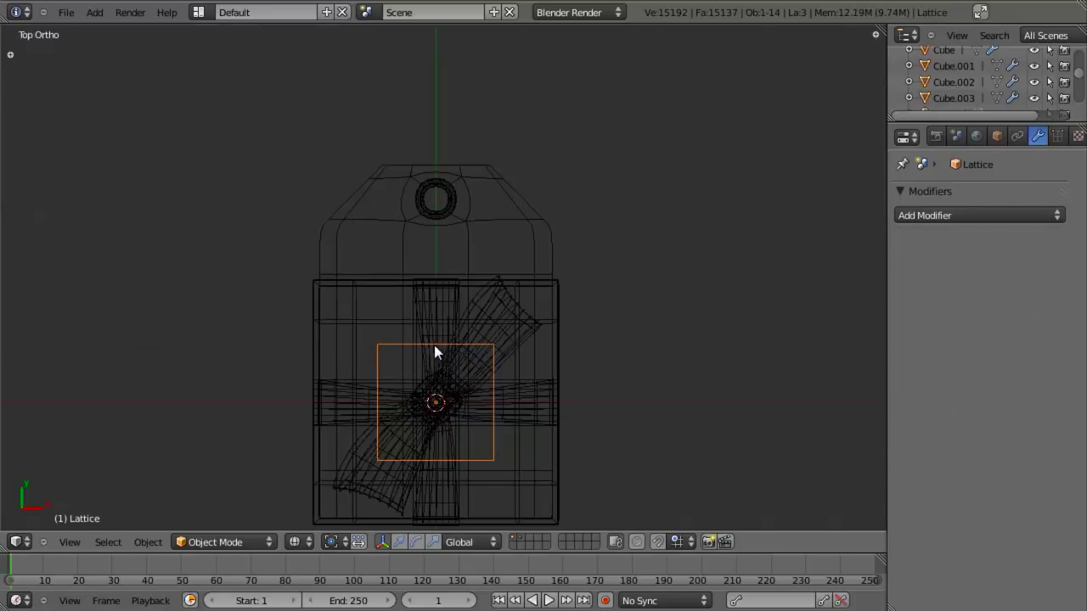
# Scale the lattice along X to the tag's width and stretch it along Y
pyautogui.press('s')
pyautogui.press('x')
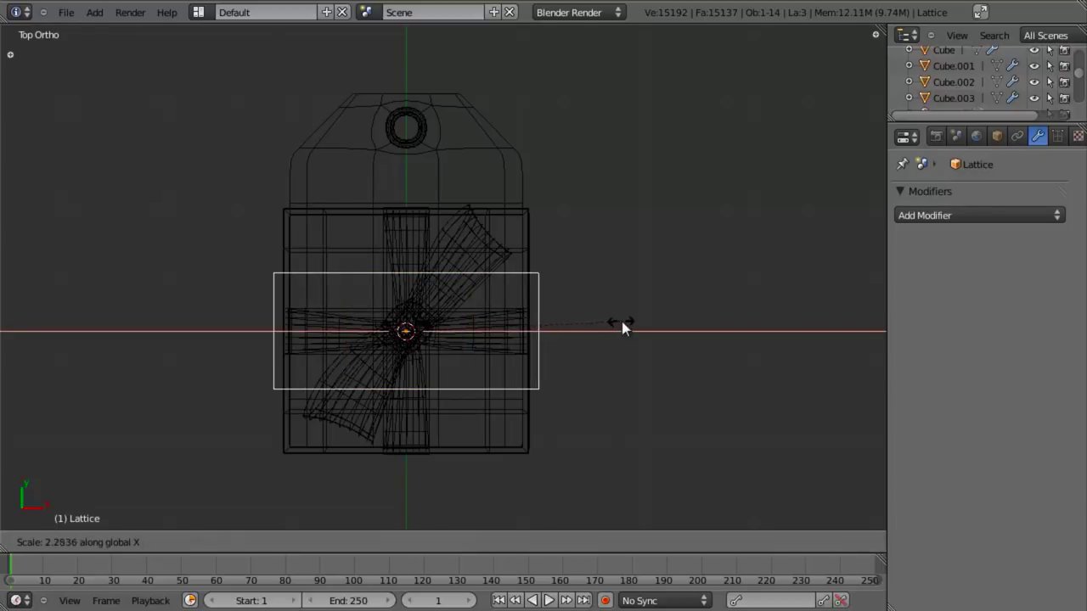
pyautogui.click(597, 316)
pyautogui.press('s')
pyautogui.press('y')
pyautogui.click(246, 376)
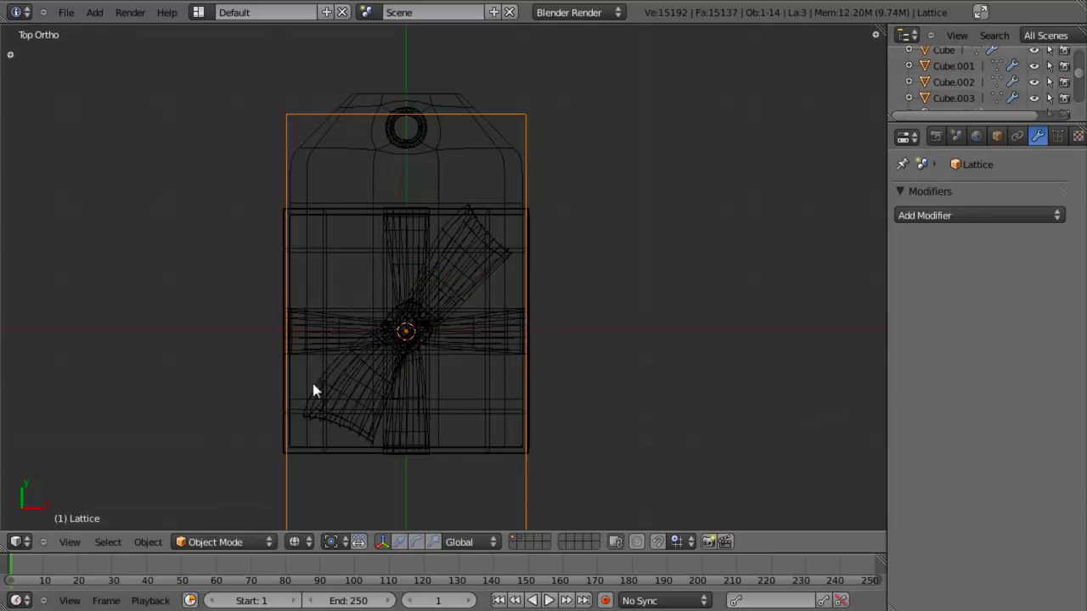
# Move and rescale the lattice along Y so it encloses the tag's full length
pyautogui.press('g')
pyautogui.press('y')
pyautogui.click(614, 385)
pyautogui.press('s')
pyautogui.press('y')
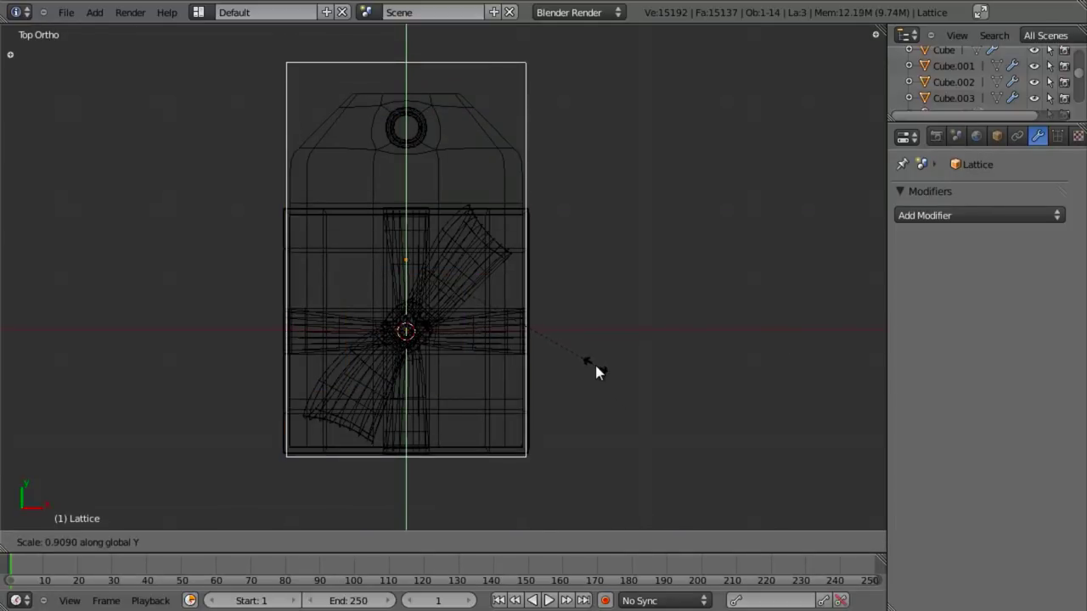
pyautogui.click(597, 371)
pyautogui.press('g')
pyautogui.press('y')
pyautogui.click(599, 378)
pyautogui.press('s')
pyautogui.press('y')
pyautogui.click(594, 371)
pyautogui.moveTo(594, 371); pyautogui.dragTo(457, 383, button='middle')
pyautogui.press('KP_3')
pyautogui.press('s')
pyautogui.press('z')
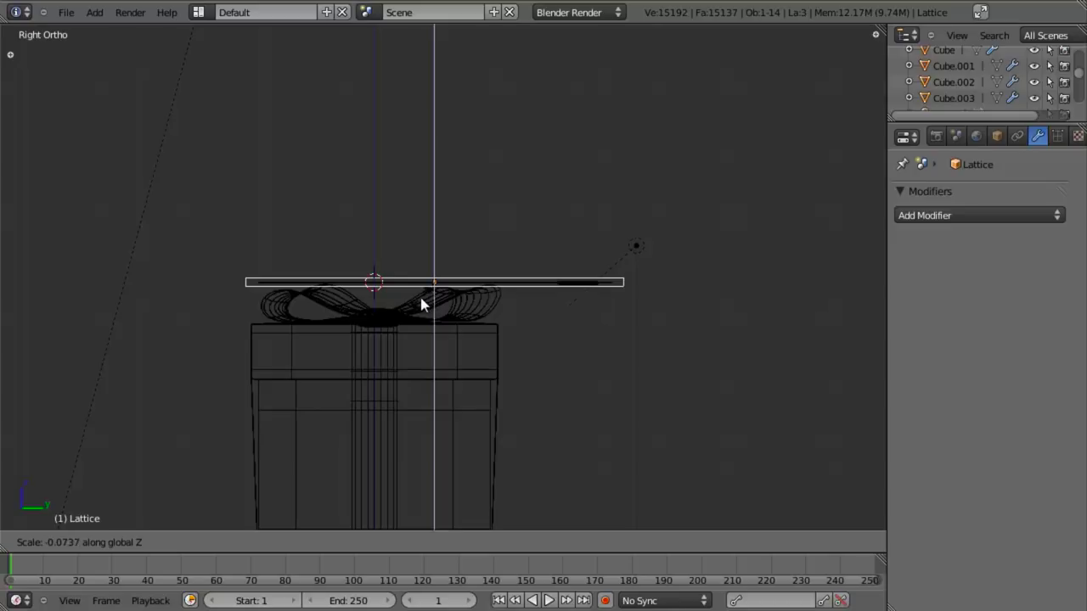
pyautogui.click(625, 305)
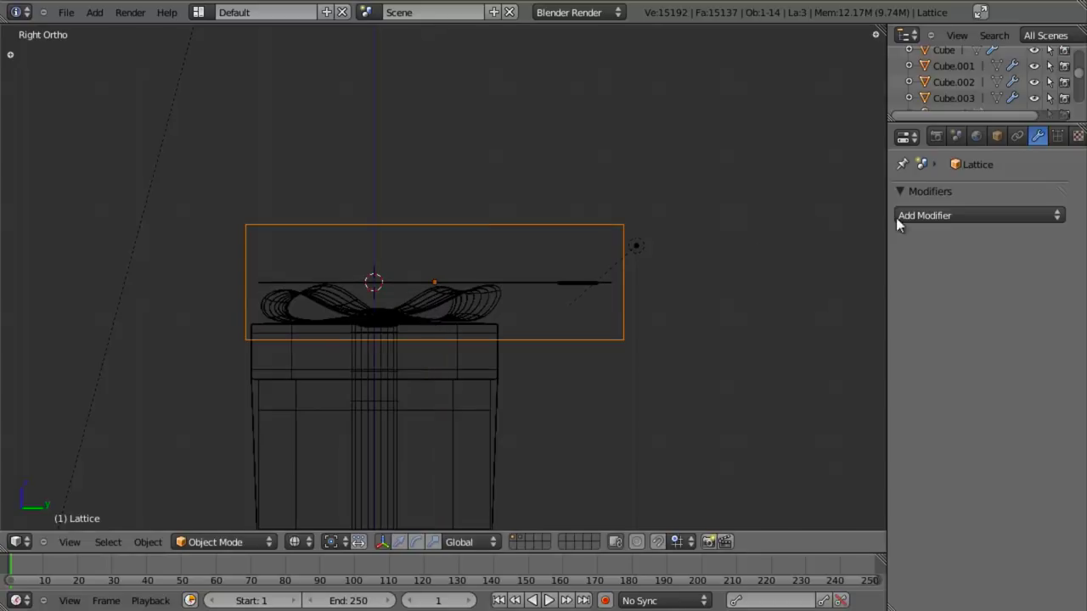
# Set the lattice's resolution to U 3, V 4 and W 1
pyautogui.click(1057, 136)
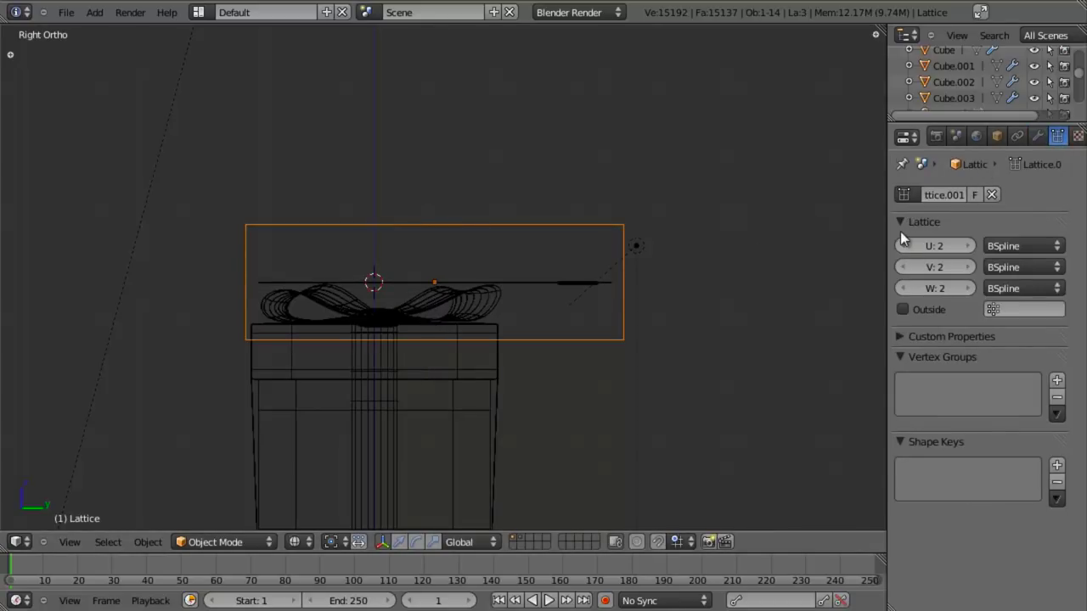
pyautogui.click(902, 245)
pyautogui.moveTo(417, 380); pyautogui.dragTo(433, 379, button='middle')
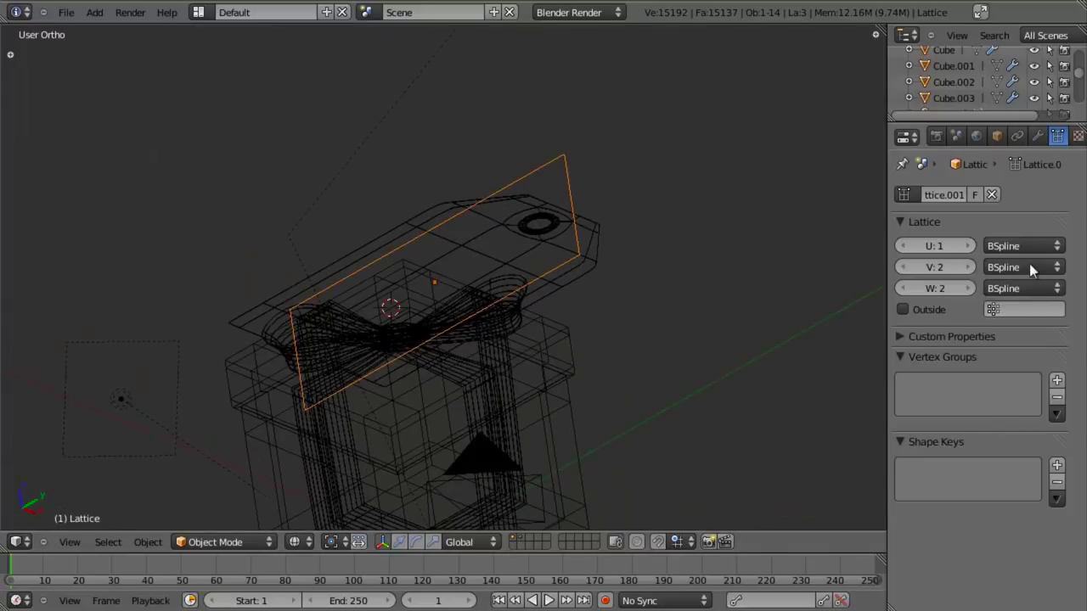
pyautogui.click(969, 246)
pyautogui.click(969, 245)
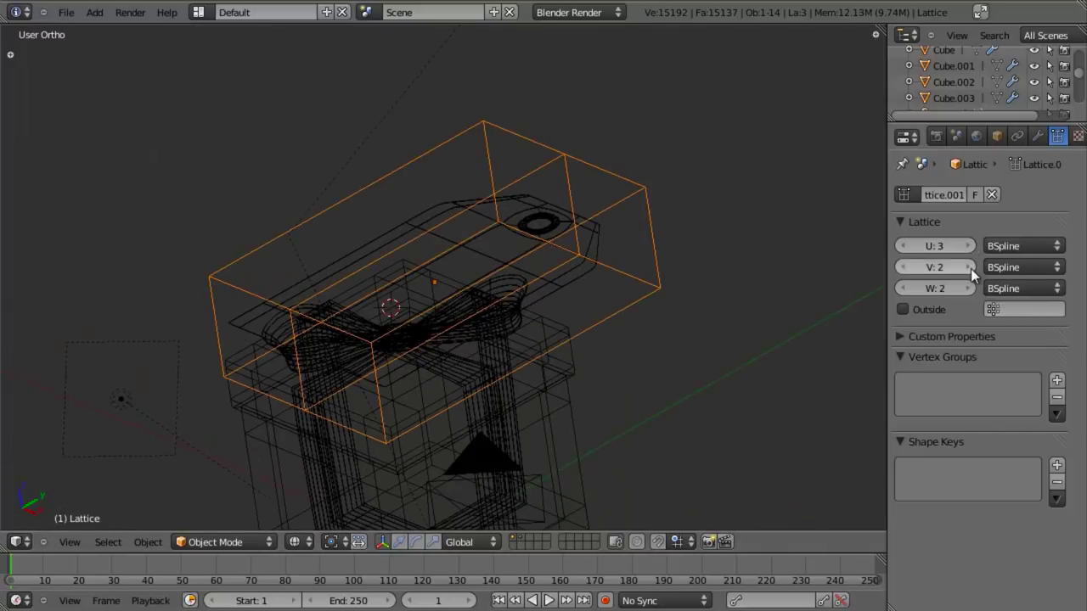
pyautogui.click(970, 268)
pyautogui.click(969, 268)
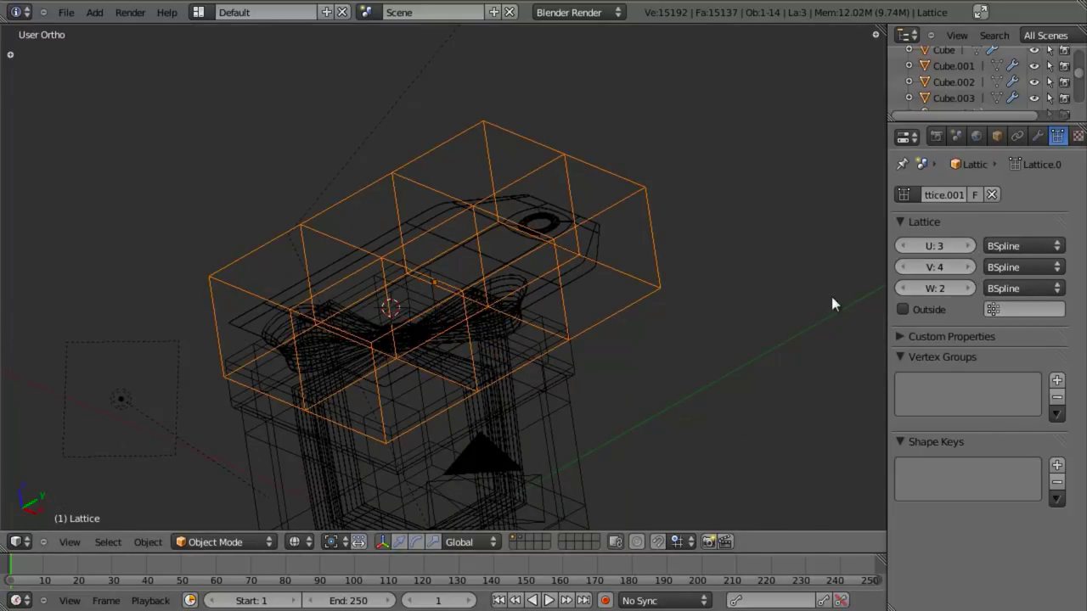
pyautogui.click(909, 292)
# Add a Lattice modifier to the gift tag with the new lattice as its object
pyautogui.moveTo(686, 341); pyautogui.dragTo(568, 258, button='middle')
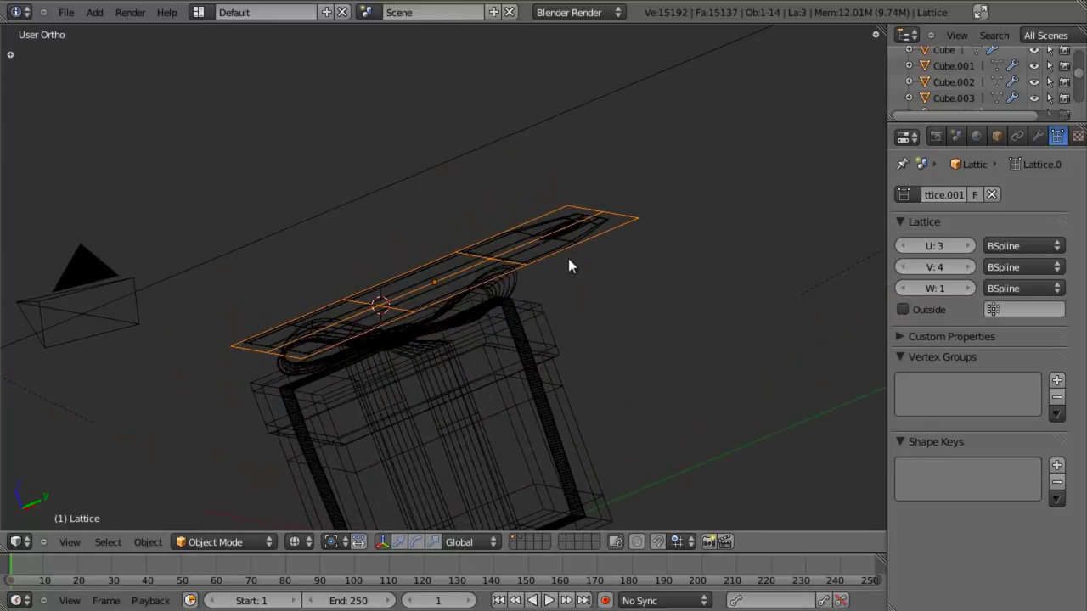
pyautogui.rightClick(568, 258)
pyautogui.click(1037, 136)
pyautogui.click(964, 215)
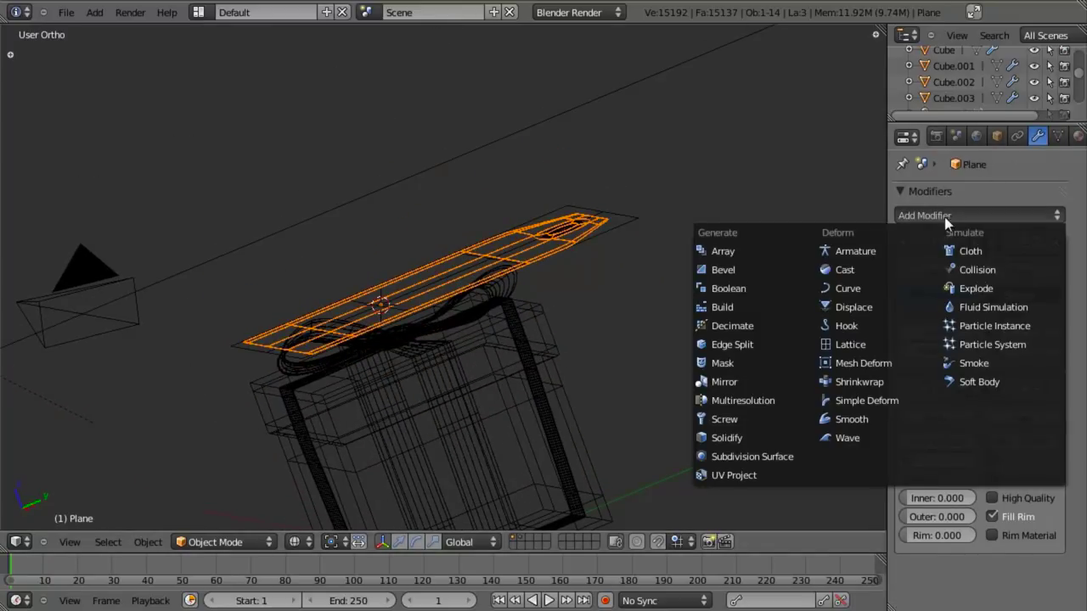
pyautogui.click(932, 344)
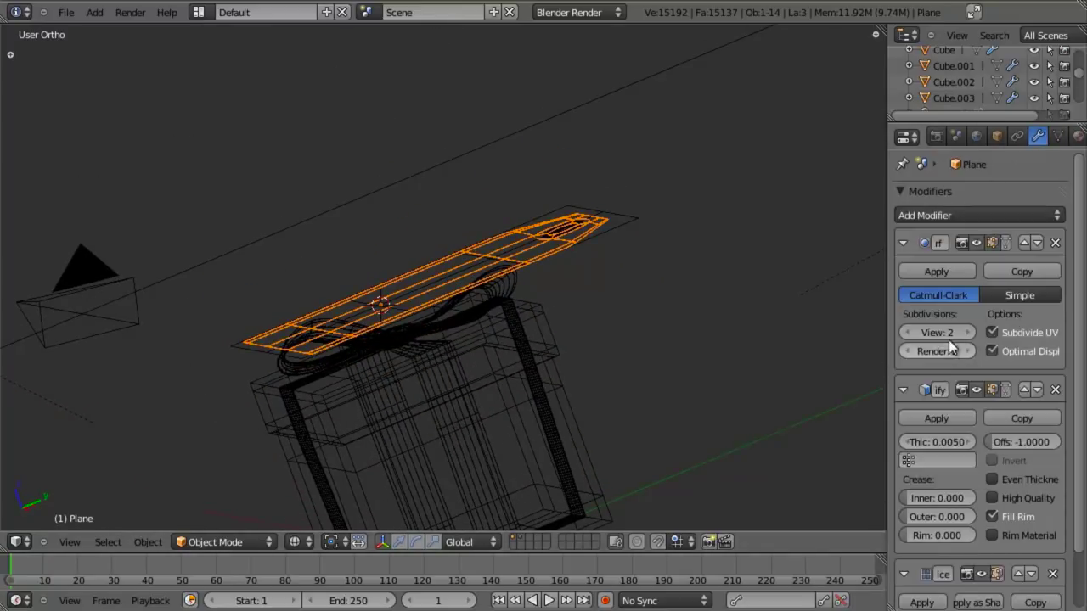
pyautogui.click(902, 242)
pyautogui.click(903, 274)
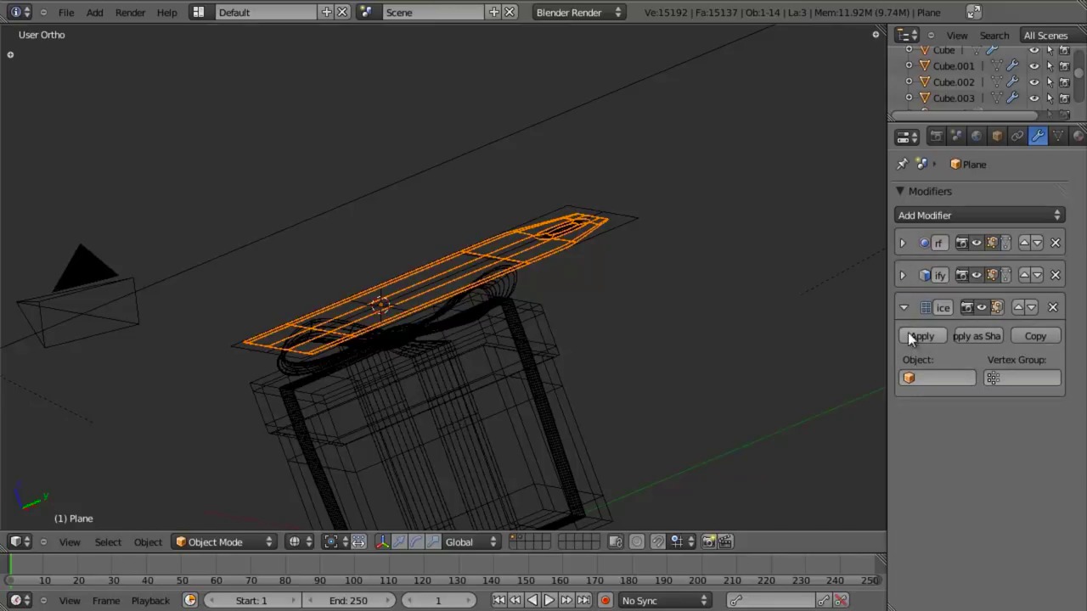
pyautogui.click(930, 375)
pyautogui.click(926, 406)
# Add a Lattice modifier to the ring around the tag's hole, targeting the same lattice
pyautogui.rightClick(575, 241)
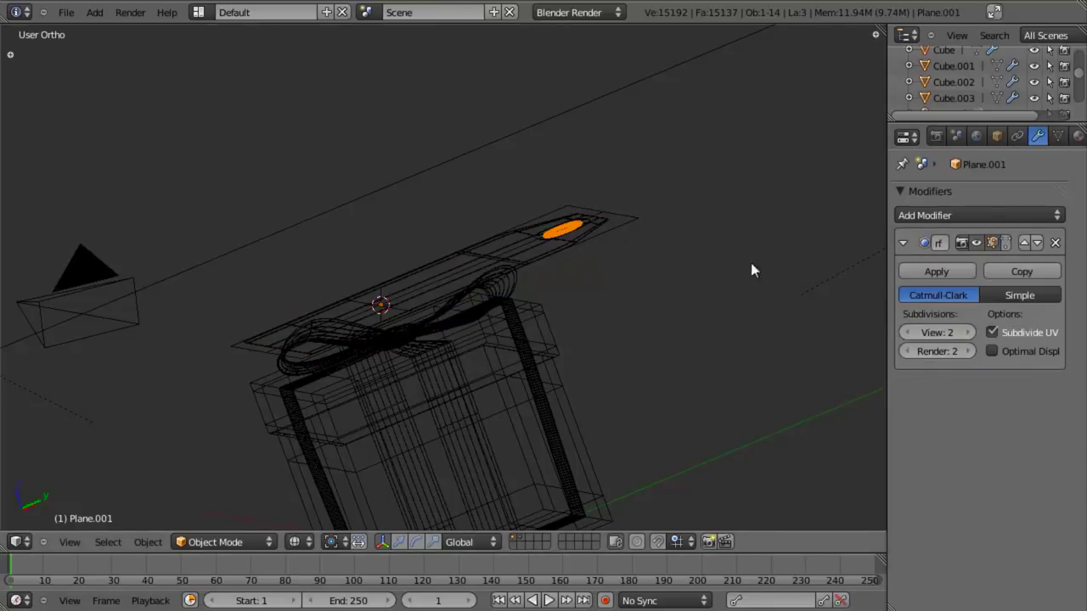
pyautogui.click(903, 242)
pyautogui.click(921, 213)
pyautogui.click(934, 344)
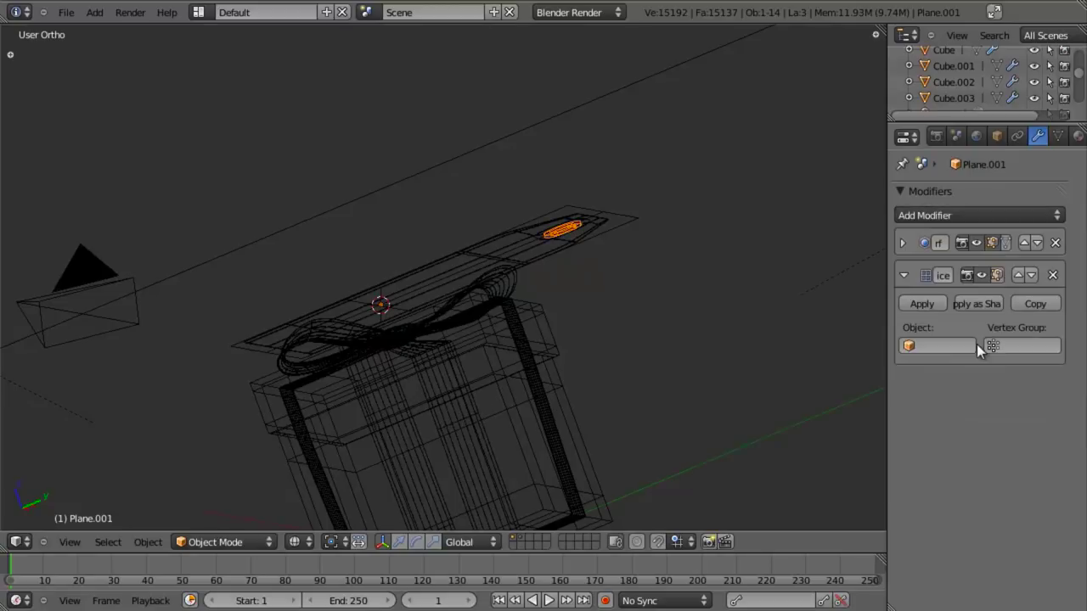
pyautogui.click(920, 344)
pyautogui.click(923, 370)
# Test the lattice deformation in solid shading by shifting one corner control point at the tag's hole end
pyautogui.scroll(3, 680, 246)
pyautogui.press('z')
pyautogui.rightClick(718, 197)
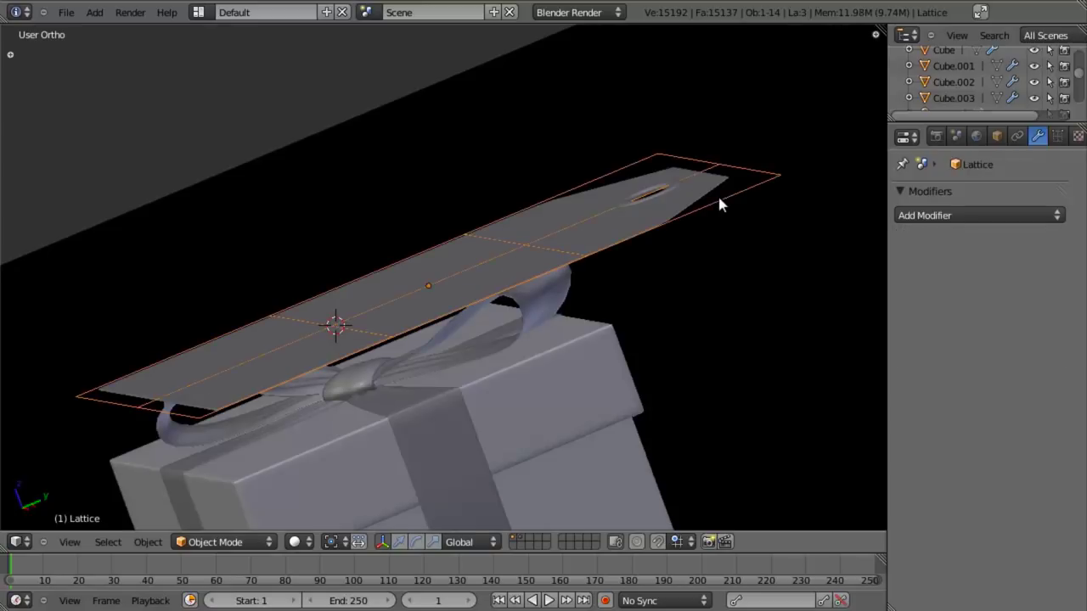
pyautogui.press('Tab')
pyautogui.rightClick(745, 184)
pyautogui.press('g')
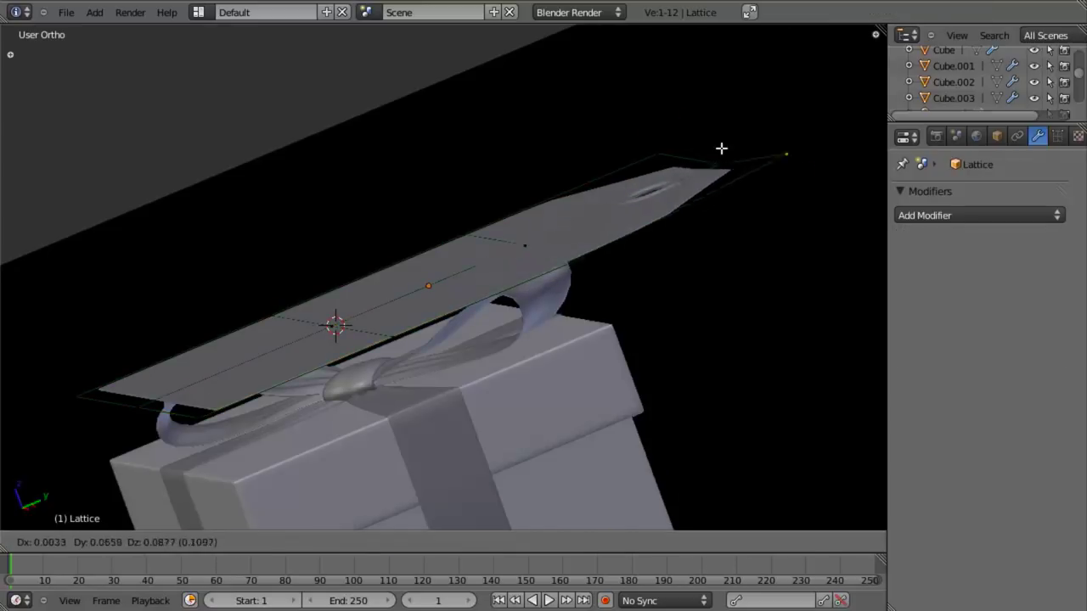
pyautogui.click(722, 166)
pyautogui.scroll(-5, 359, 303)
pyautogui.scroll(5, 442, 368)
pyautogui.moveTo(359, 303); pyautogui.dragTo(460, 294, button='middle')
pyautogui.press('Tab')
# Scale the tag, ring and lattice down together until the tag is small relative to the present
pyautogui.scroll(-5, 441, 369)
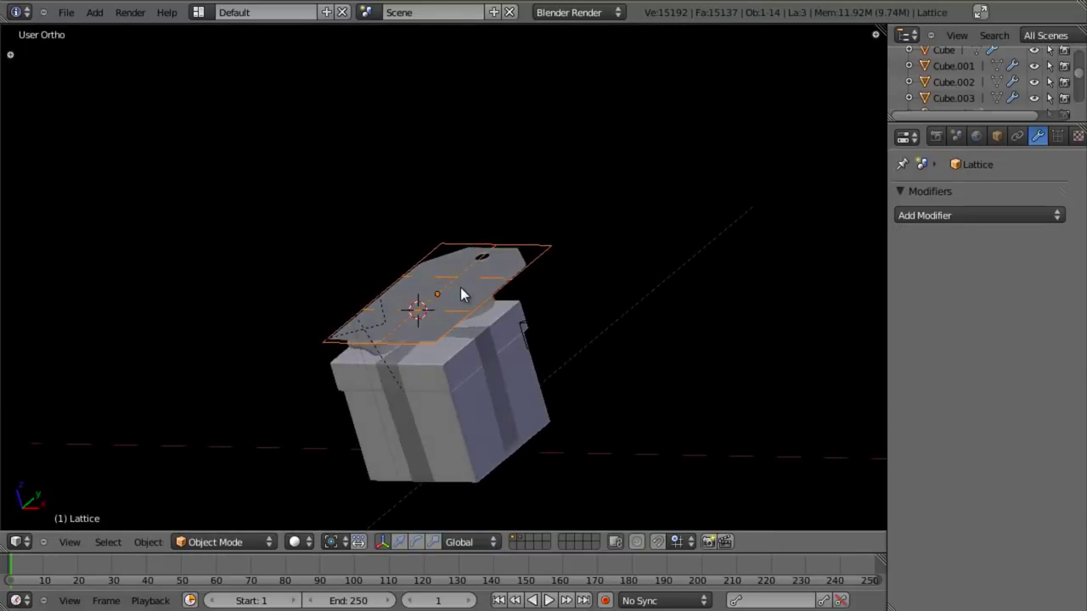
pyautogui.press('KP_1')
pyautogui.press('KP_7')
pyautogui.scroll(3, 460, 293)
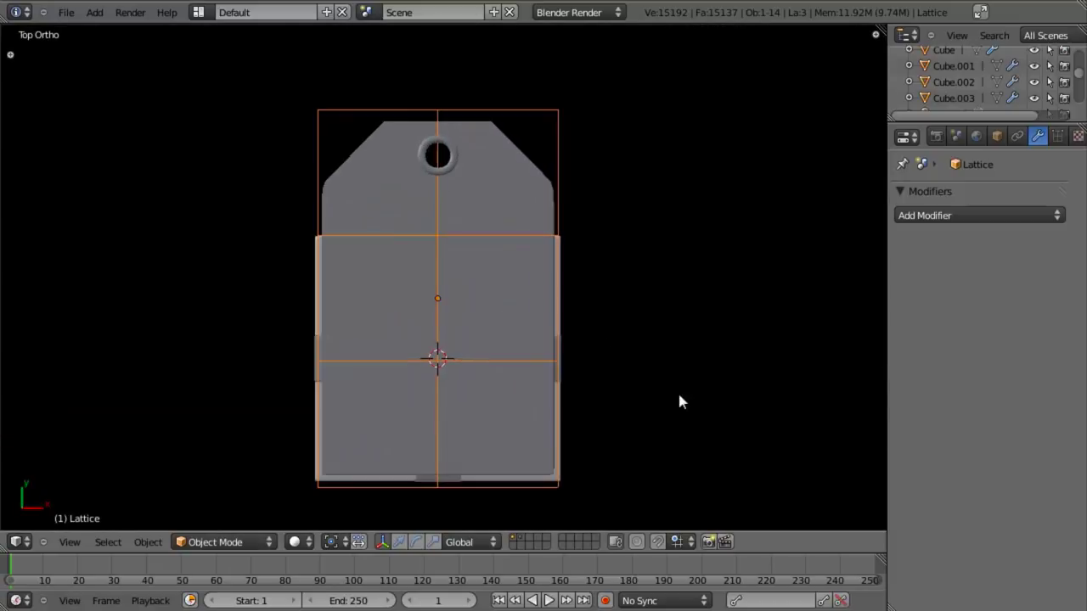
pyautogui.press('s')
pyautogui.press('Escape')
pyautogui.press('z')
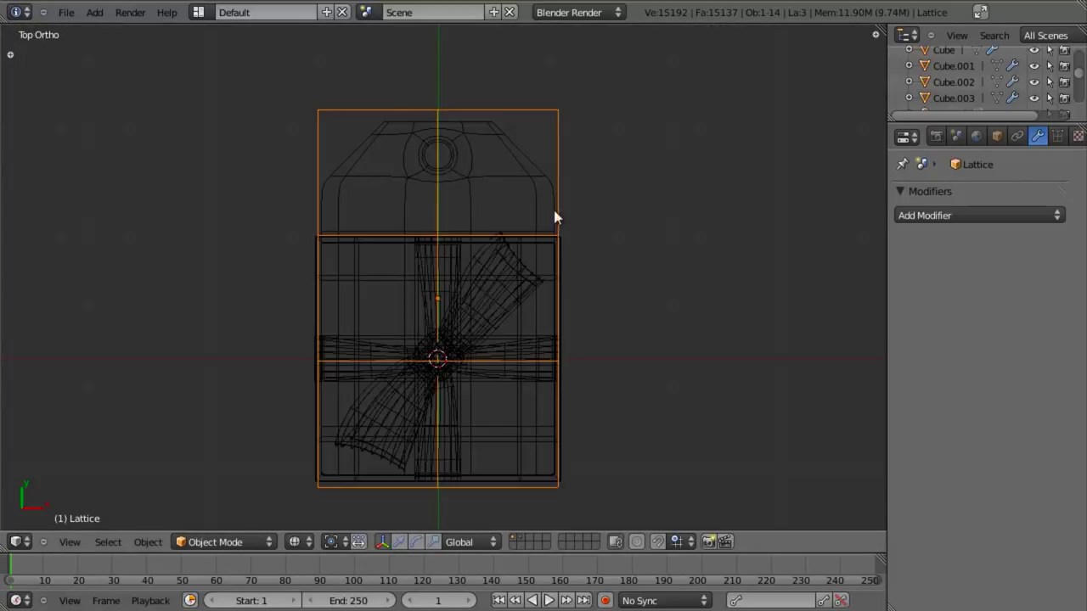
pyautogui.keyDown('shift'); pyautogui.rightClick(456, 155); pyautogui.keyUp('shift')
pyautogui.press('s')
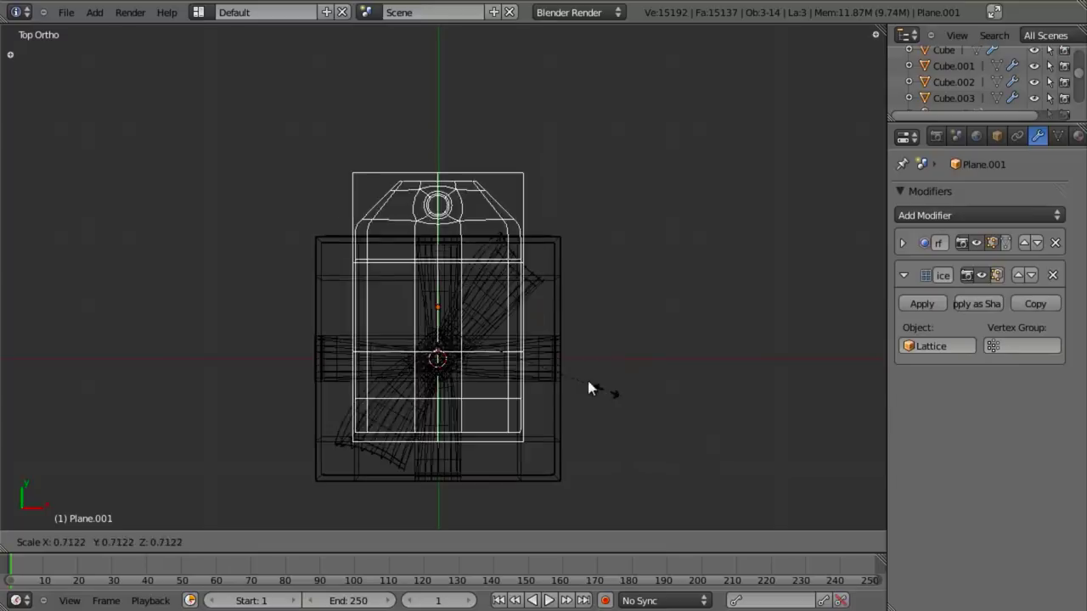
pyautogui.click(484, 357)
pyautogui.scroll(2, 484, 357)
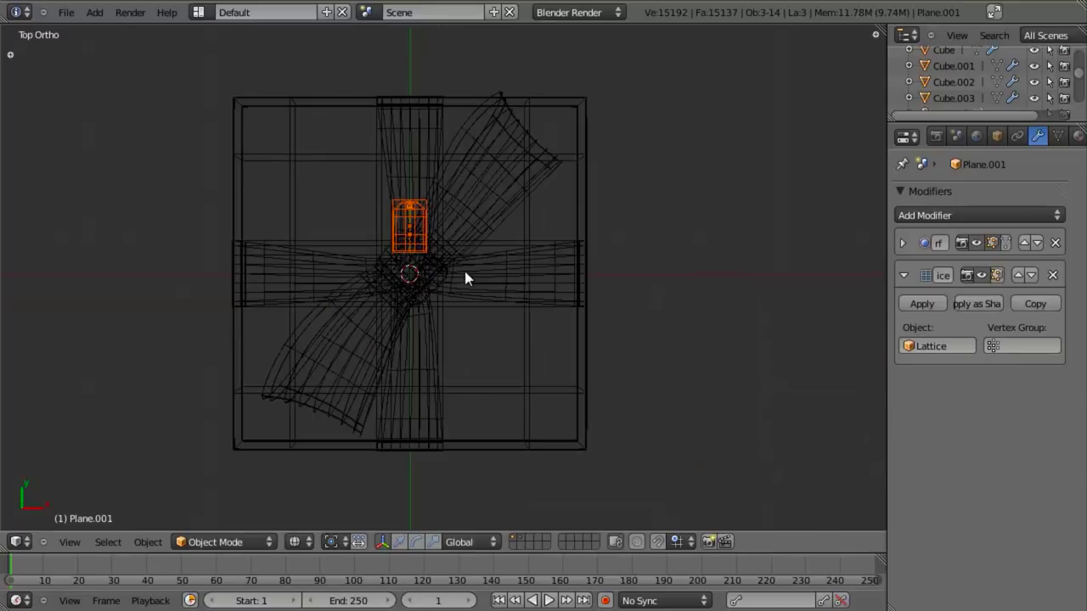
pyautogui.press('s')
pyautogui.click(491, 297)
# Move the tag, ring and lattice to the present's front corner and give them a quarter turn about Z
pyautogui.press('z')
pyautogui.press('g')
pyautogui.click(608, 404)
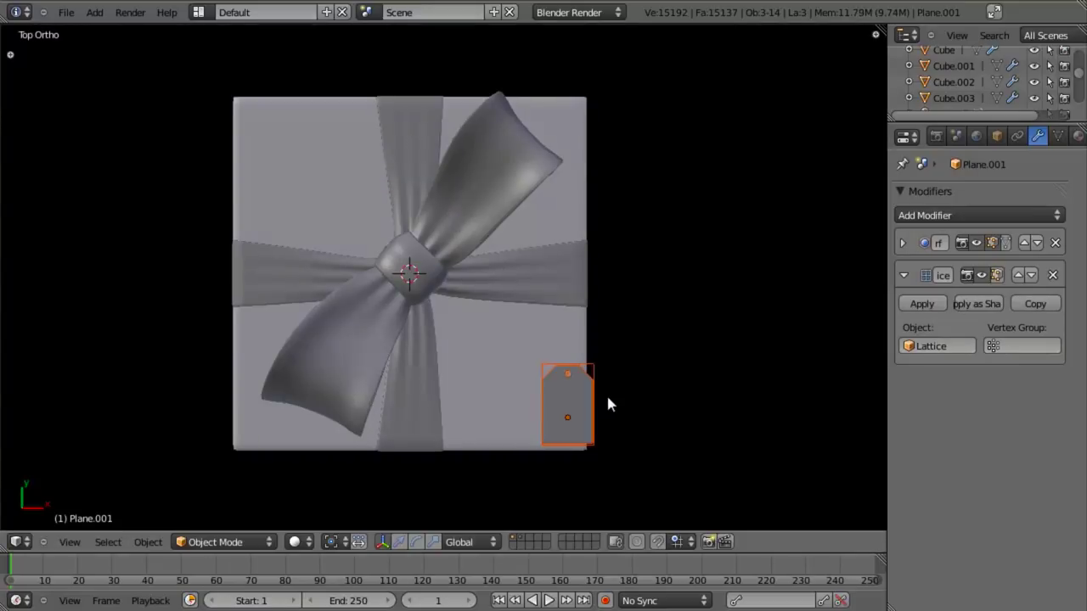
pyautogui.press('KP_1')
pyautogui.press('r')
pyautogui.press('z')
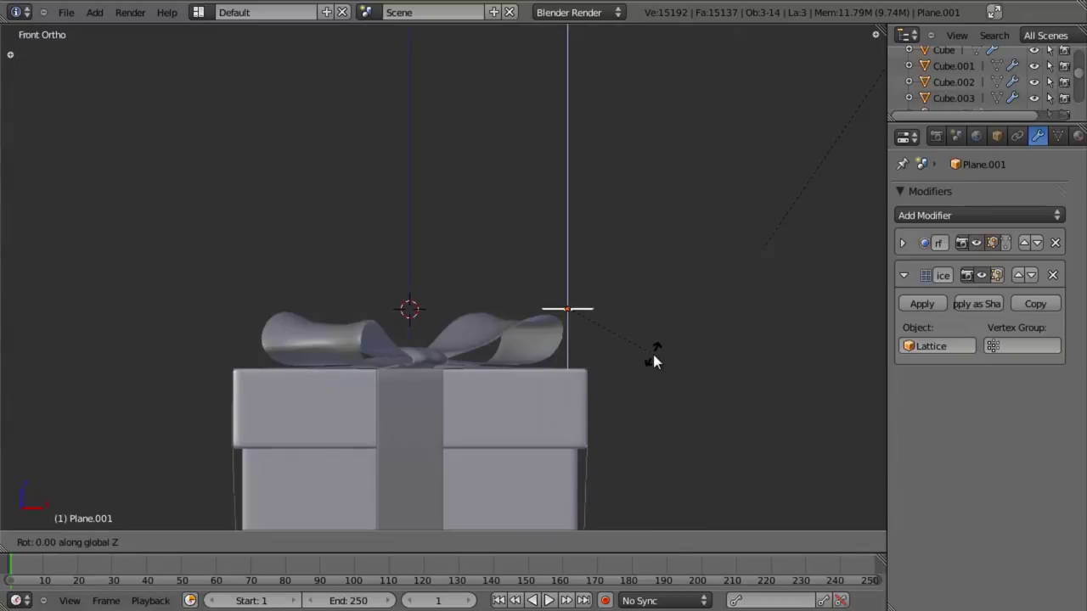
pyautogui.press('Escape')
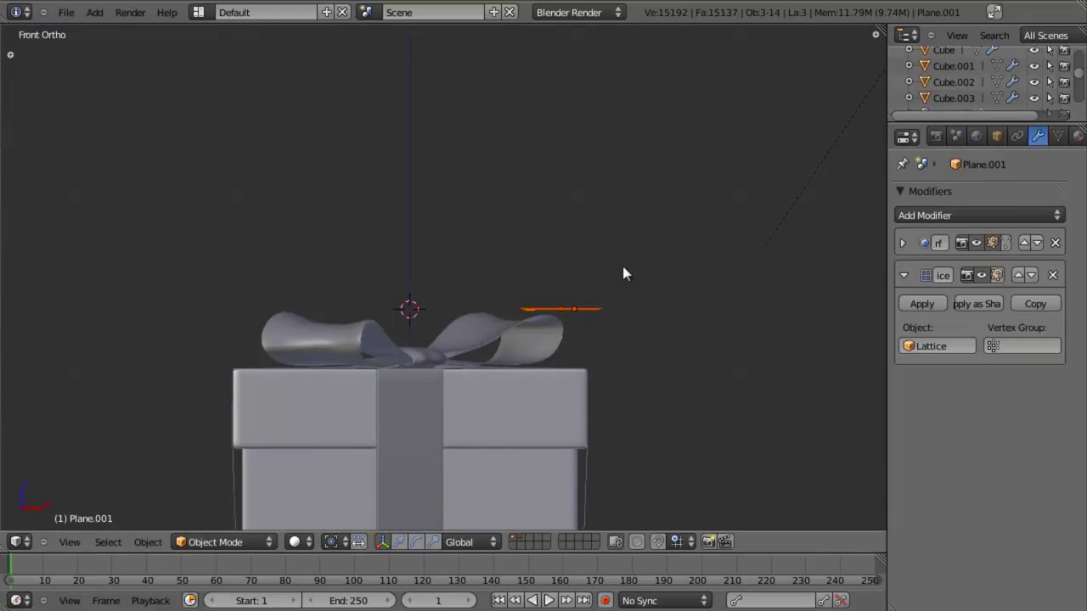
# Rotate the tag assembly nearly upright and place it just outside the lid's side along positive X
pyautogui.press('r')
pyautogui.click(625, 370)
pyautogui.press('g')
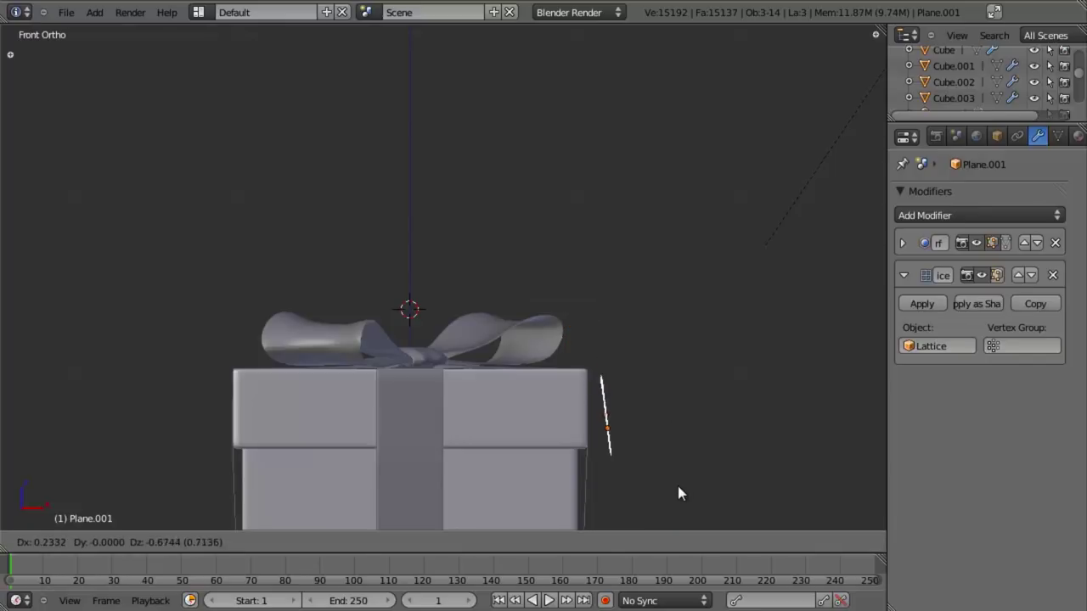
pyautogui.click(677, 479)
pyautogui.keyDown('shift'); pyautogui.moveTo(677, 471); pyautogui.dragTo(671, 367, button='middle'); pyautogui.keyUp('shift')
pyautogui.press('g')
pyautogui.click(674, 367)
# Place the tag assembly beside the vertical ribbon on the lid's side and tilt it slightly
pyautogui.press('KP_3')
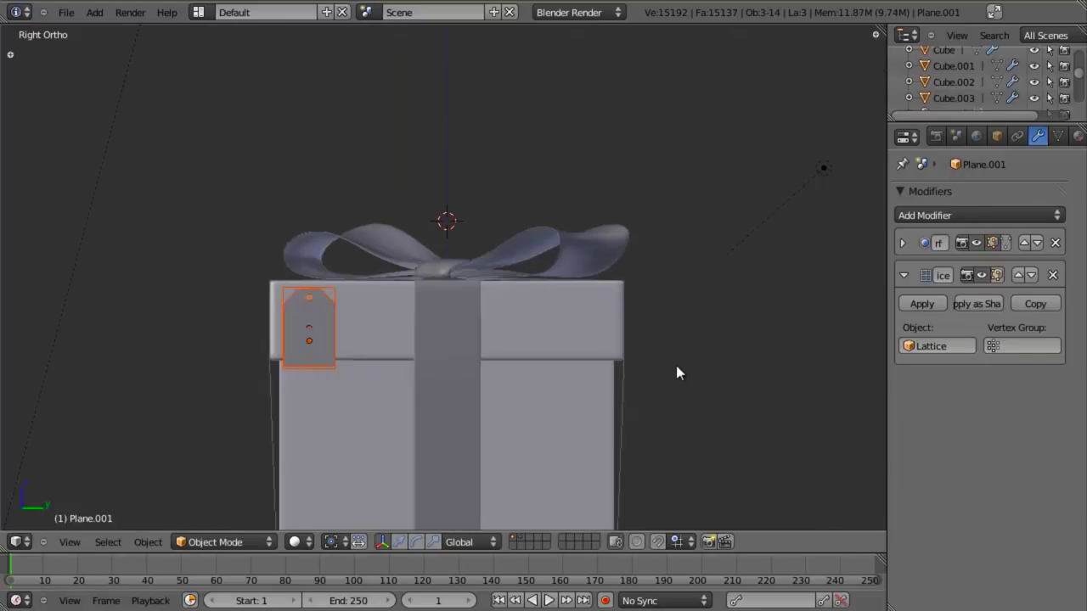
pyautogui.scroll(2, 446, 332)
pyautogui.press('g')
pyautogui.click(547, 338)
pyautogui.press('r')
pyautogui.click(551, 376)
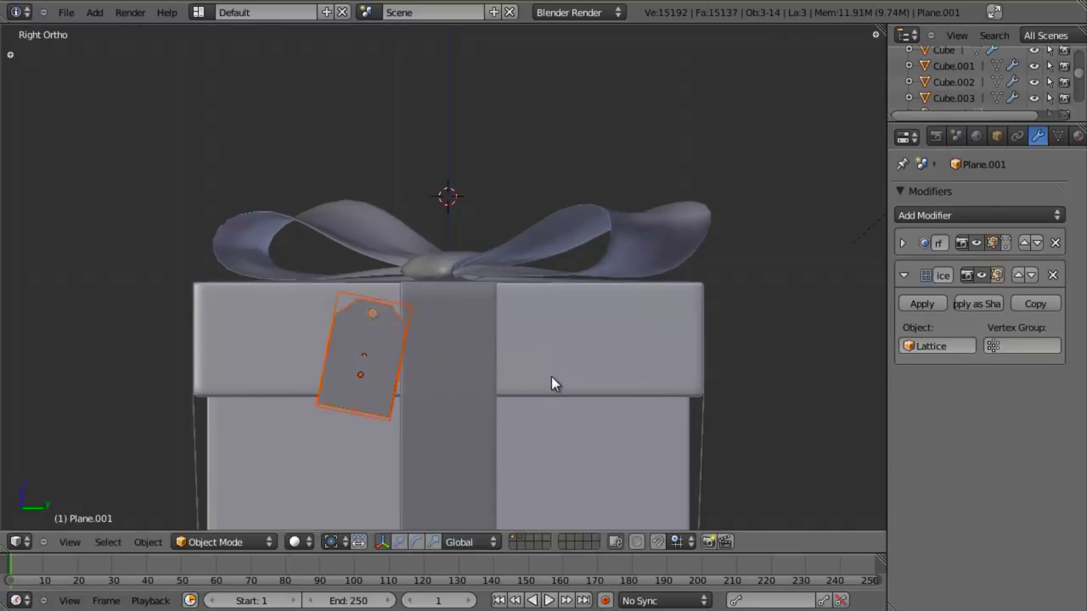
pyautogui.press('g')
pyautogui.click(542, 364)
# Rotate the tag assembly closer to vertical so it sits nearer the lid's side
pyautogui.moveTo(542, 364); pyautogui.dragTo(550, 364, button='middle')
pyautogui.press('KP_1')
pyautogui.scroll(2, 716, 354)
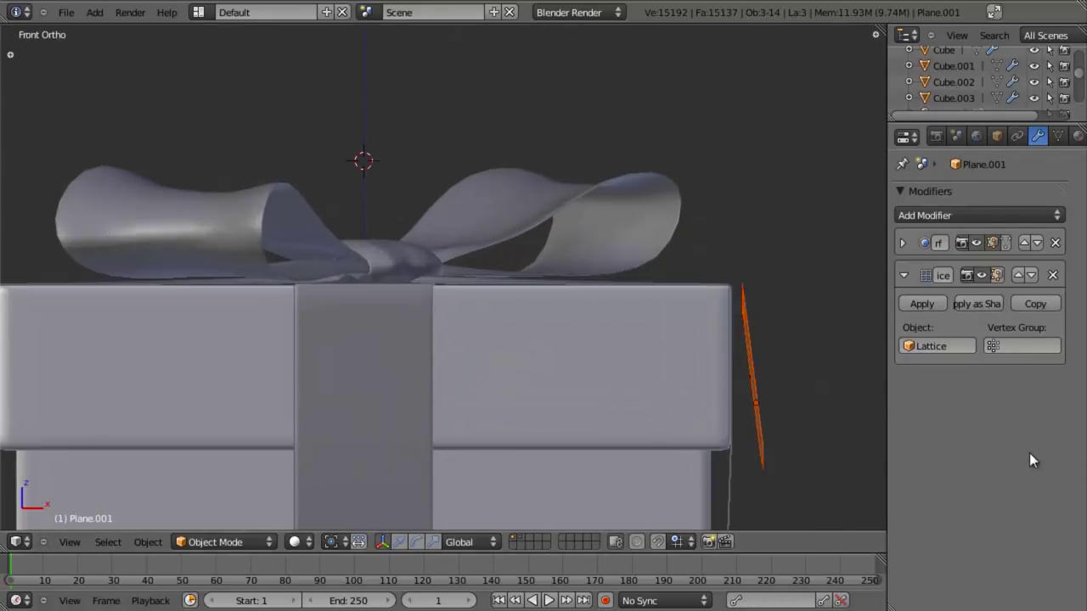
pyautogui.press('r')
pyautogui.click(839, 439)
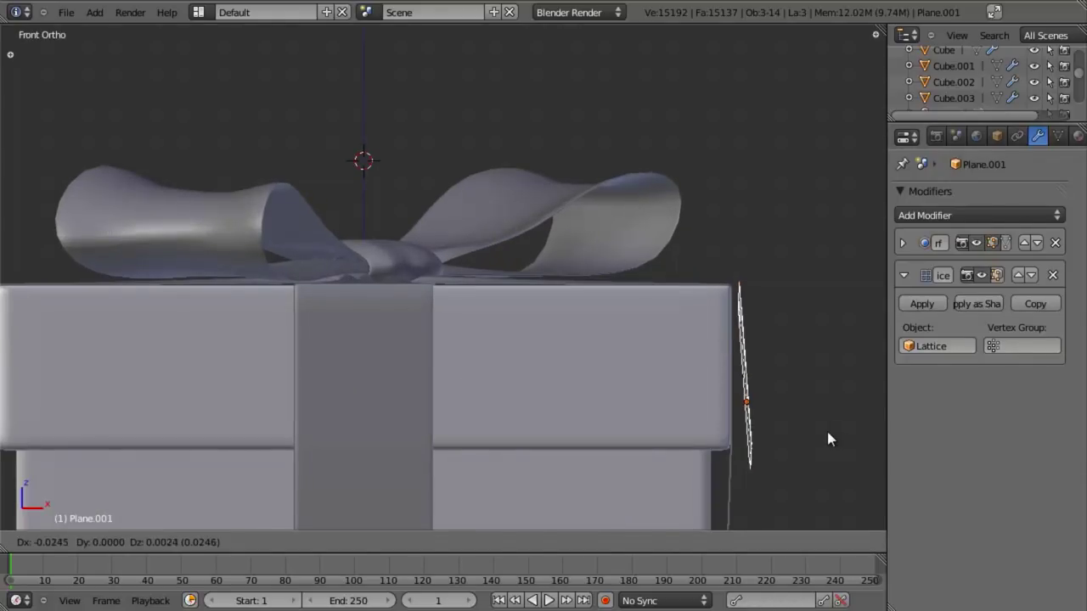
# Move the lattice's bottom row of control points outward from the present to bend the tag
pyautogui.keyDown('shift'); pyautogui.moveTo(827, 431); pyautogui.dragTo(579, 354, button='middle'); pyautogui.keyUp('shift')
pyautogui.scroll(2, 582, 394)
pyautogui.rightClick(574, 428)
pyautogui.press('Tab')
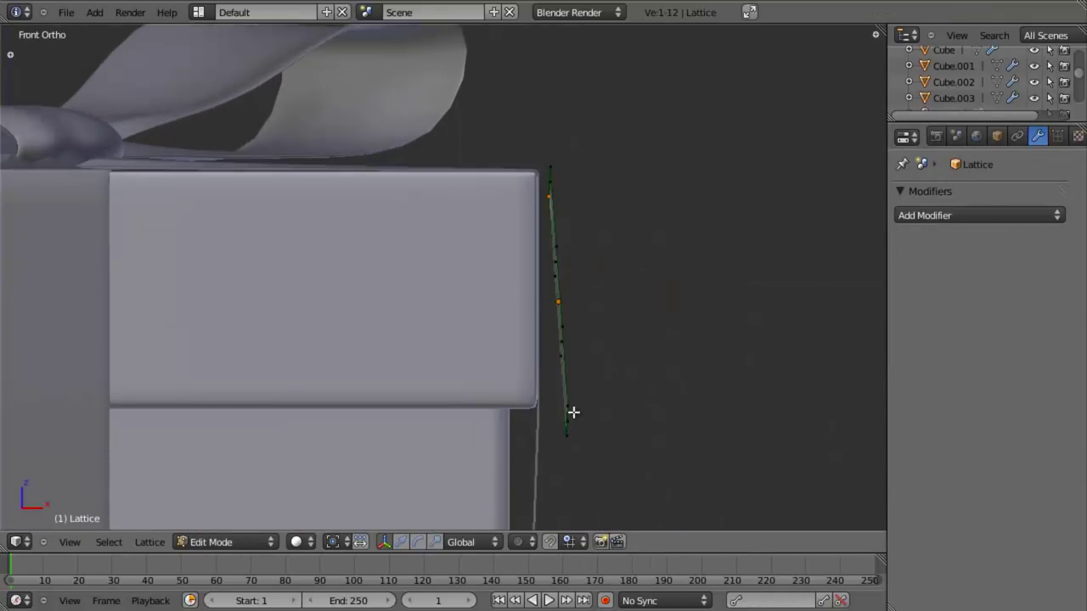
pyautogui.press('g')
pyautogui.click(586, 443)
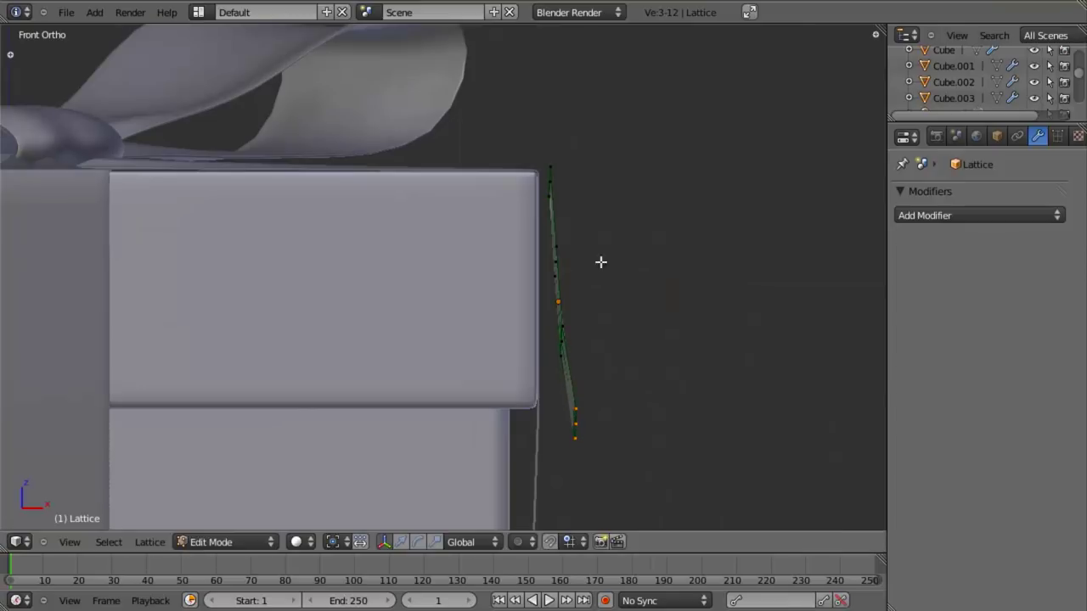
# Move the control points along both long edges of the lattice to curve the tag across its width
pyautogui.moveTo(600, 260); pyautogui.dragTo(640, 386, button='middle')
pyautogui.scroll(2, 738, 341)
pyautogui.press('a')
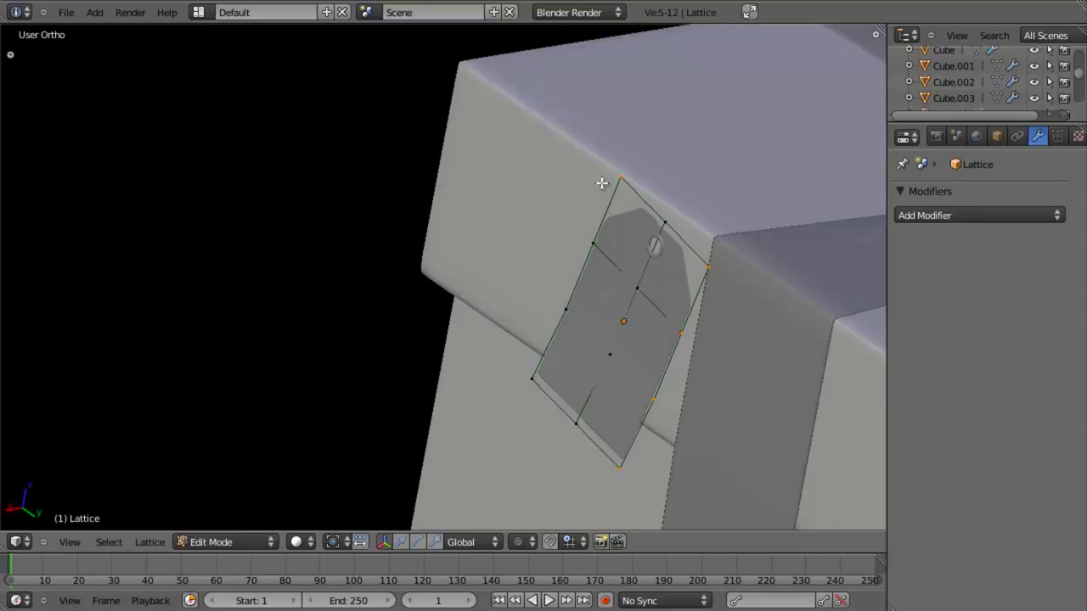
pyautogui.moveTo(607, 350); pyautogui.dragTo(582, 349, button='middle')
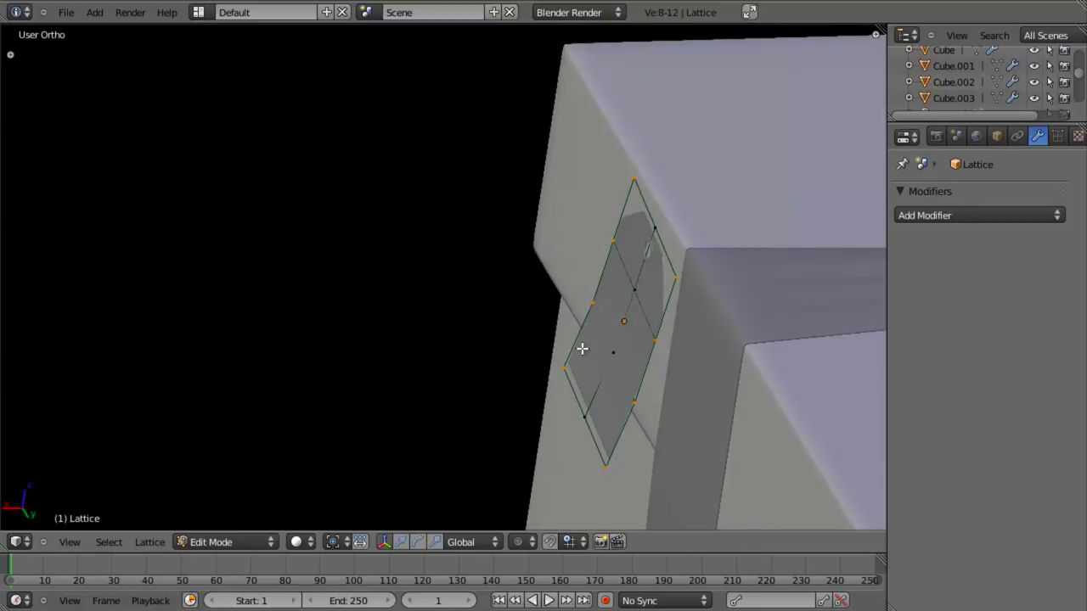
pyautogui.press('g')
pyautogui.click(563, 381)
pyautogui.press('Tab')
pyautogui.scroll(-5, 563, 381)
pyautogui.moveTo(558, 392); pyautogui.dragTo(662, 365, button='middle')
pyautogui.press('a')
pyautogui.scroll(5, 475, 364)
pyautogui.moveTo(475, 364); pyautogui.dragTo(654, 343, button='middle')
pyautogui.rightClick(651, 343)
pyautogui.press('Tab')
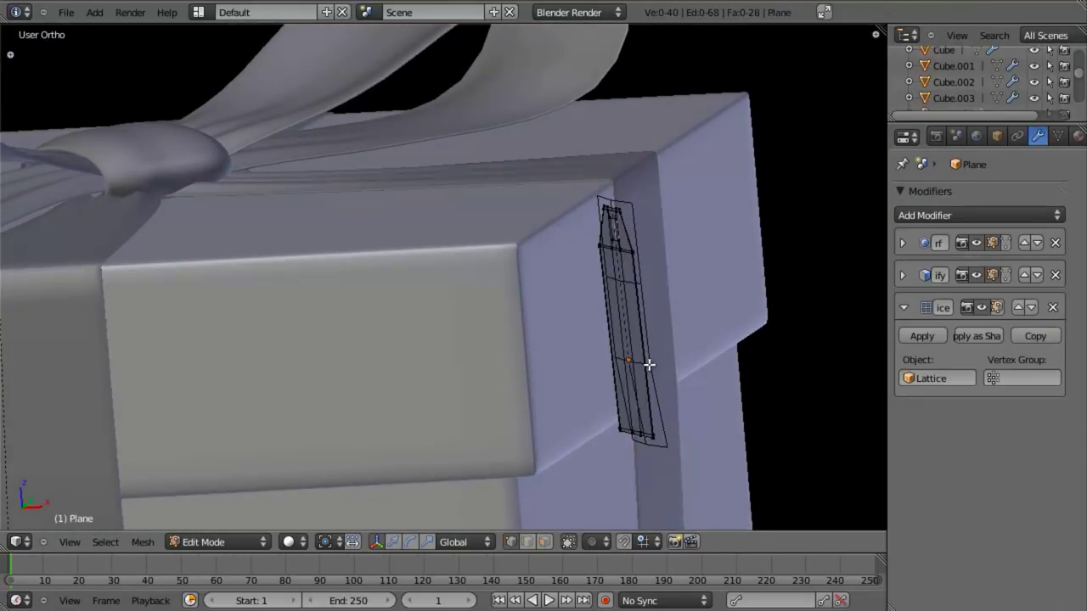
pyautogui.press('Tab')
# Move the lattice's bottom control points along X to adjust the tag's bend
pyautogui.rightClick(650, 366)
pyautogui.press('Tab')
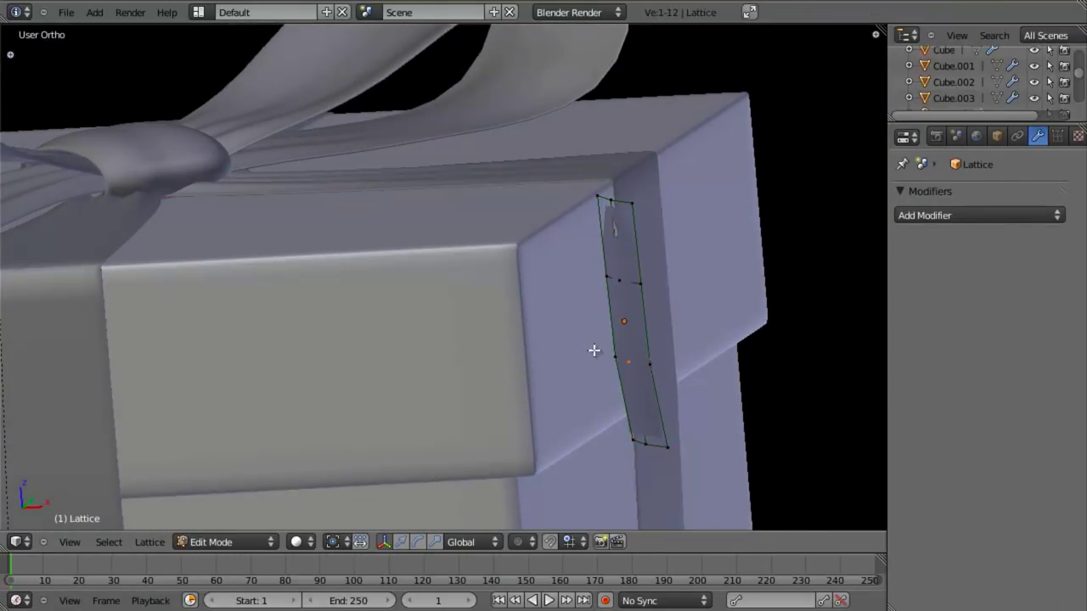
pyautogui.press('b')
pyautogui.moveTo(614, 393); pyautogui.dragTo(734, 511)
pyautogui.press('g')
pyautogui.press('x')
pyautogui.click(716, 441)
pyautogui.press('Tab')
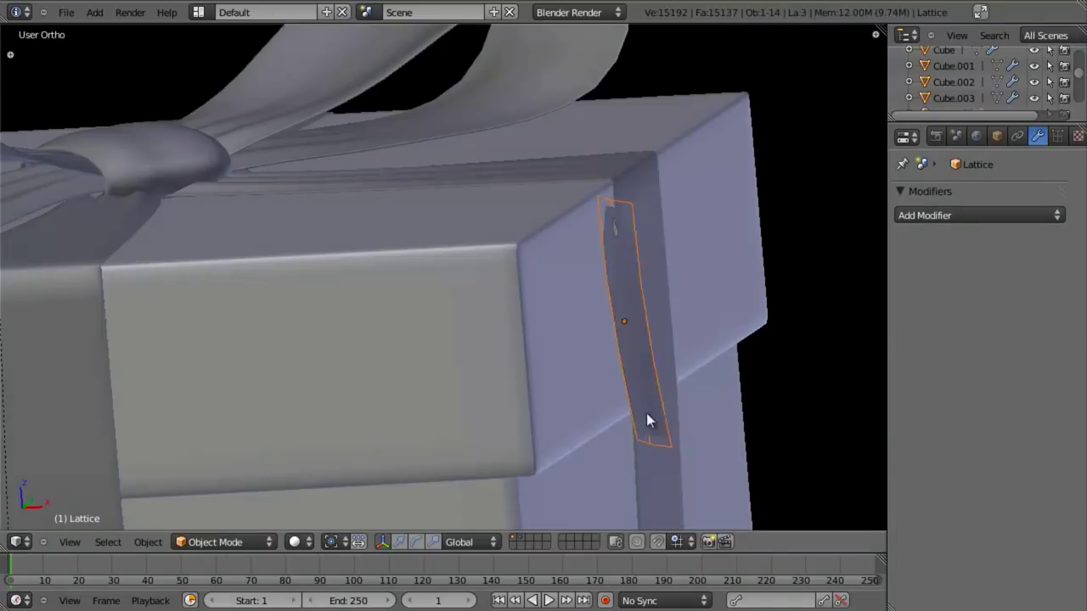
# Rotate the lattice's selected bottom control points slightly to twist the tag's lower end, and deselect everything
pyautogui.scroll(-4, 646, 412)
pyautogui.moveTo(520, 315); pyautogui.dragTo(486, 335, button='middle')
pyautogui.press('Tab')
pyautogui.press('r')
pyautogui.click(597, 365)
pyautogui.press('Tab')
pyautogui.press('a')
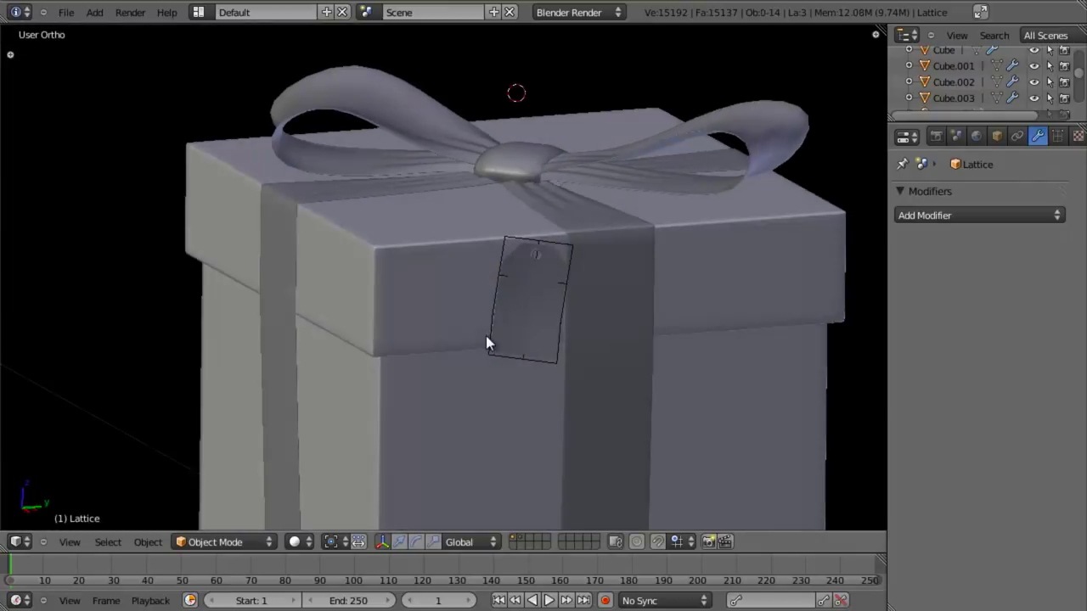
# Add a Bezier curve at the 3D cursor in the top view
pyautogui.moveTo(618, 289); pyautogui.dragTo(553, 298, button='middle')
pyautogui.scroll(2, 552, 306)
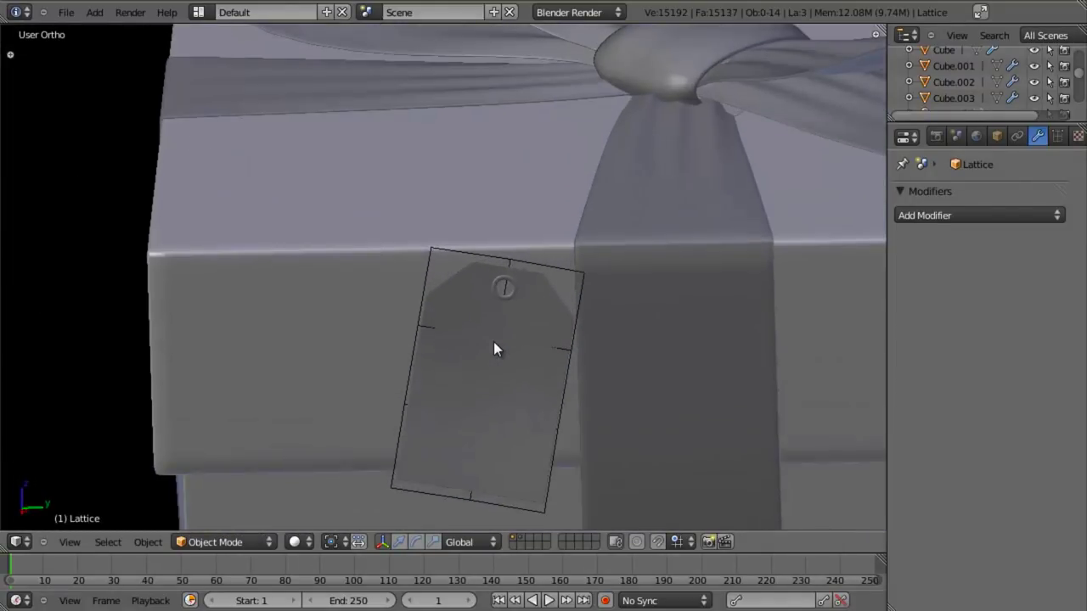
pyautogui.press('KP_7')
pyautogui.scroll(-2, 415, 354)
pyautogui.hotkey('shift', 'a')
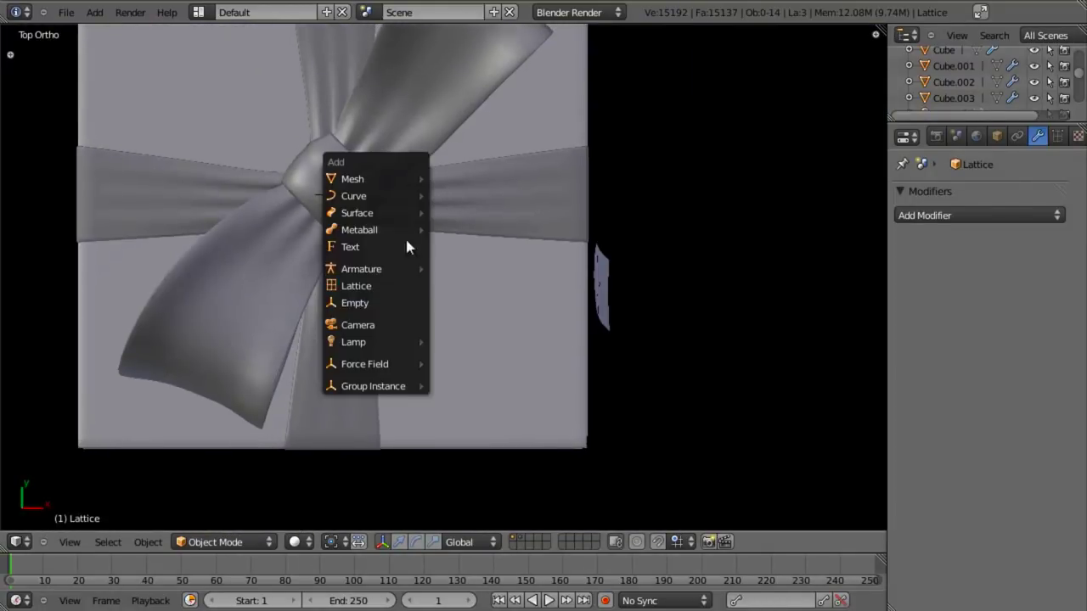
pyautogui.moveTo(425, 212)
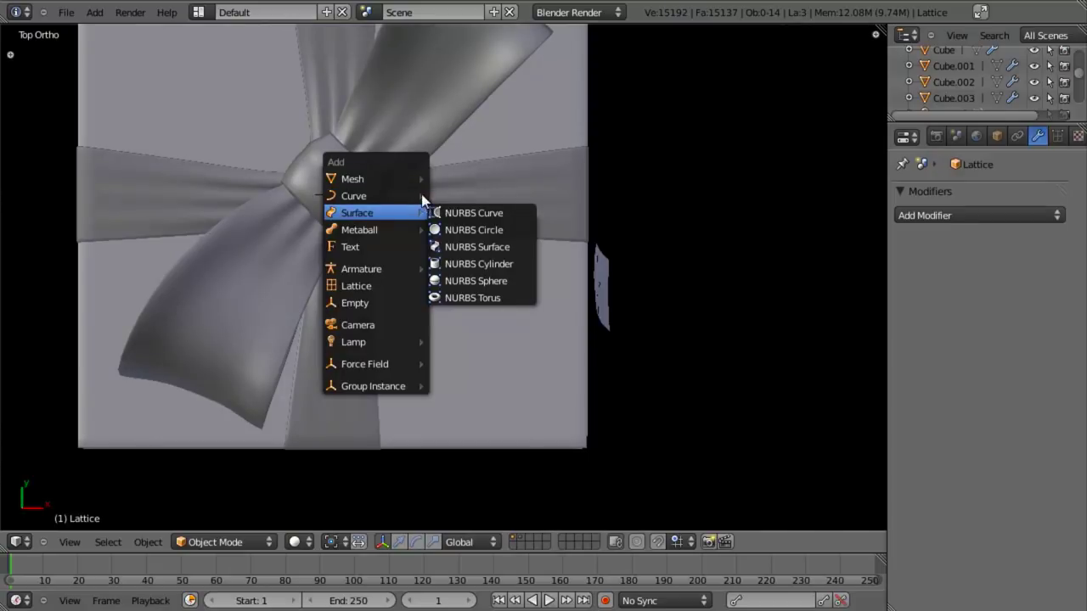
pyautogui.moveTo(408, 195)
pyautogui.click(457, 196)
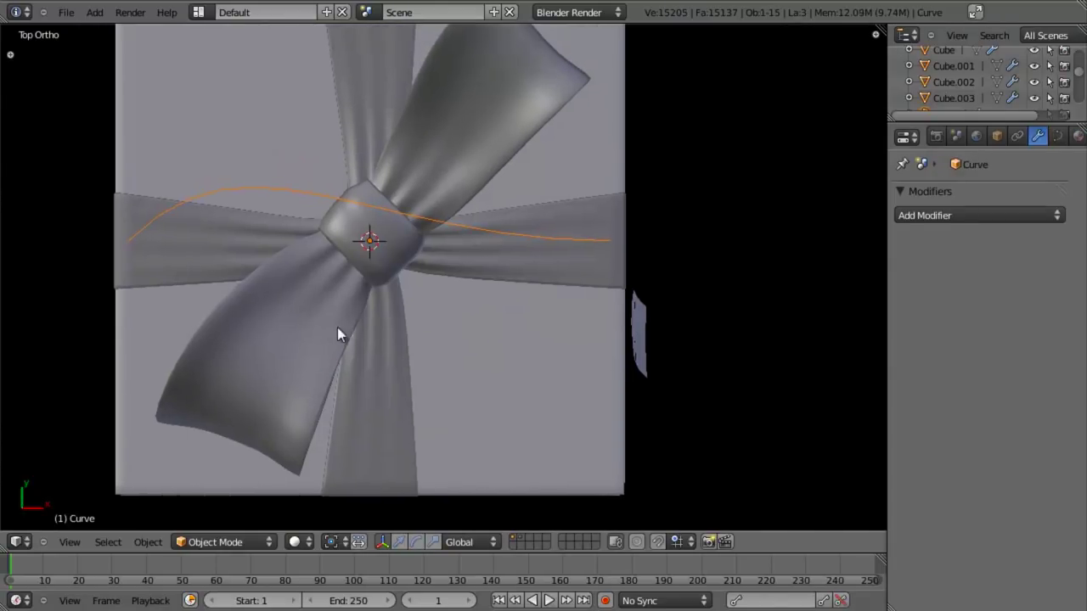
# Scale the whole Bezier curve down to a short segment and move it beside the bow's knot
pyautogui.press('Tab')
pyautogui.press('a')
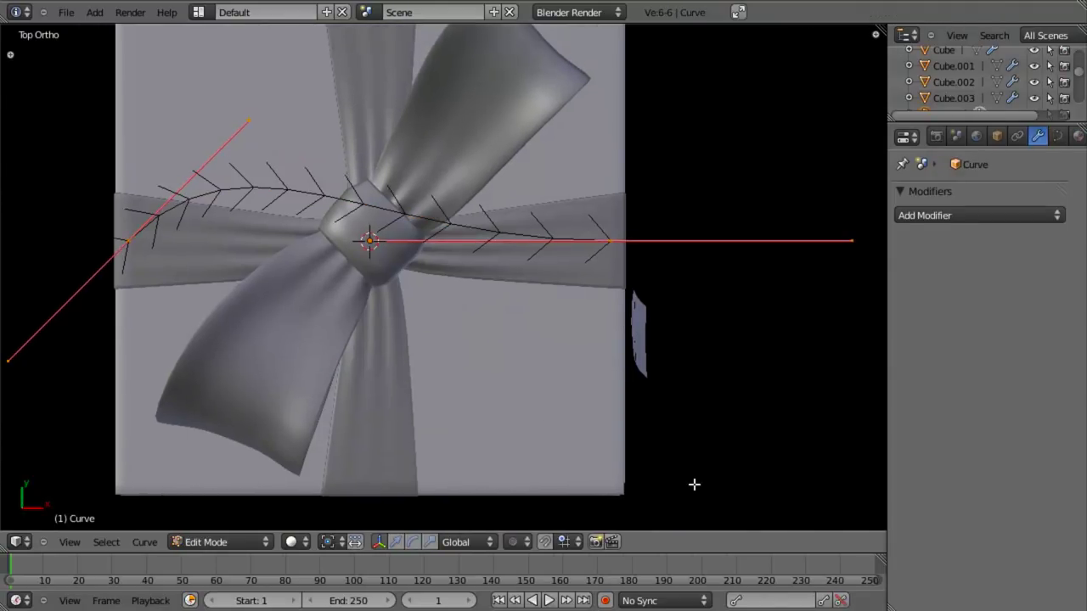
pyautogui.press('s')
pyautogui.click(393, 297)
pyautogui.press('g')
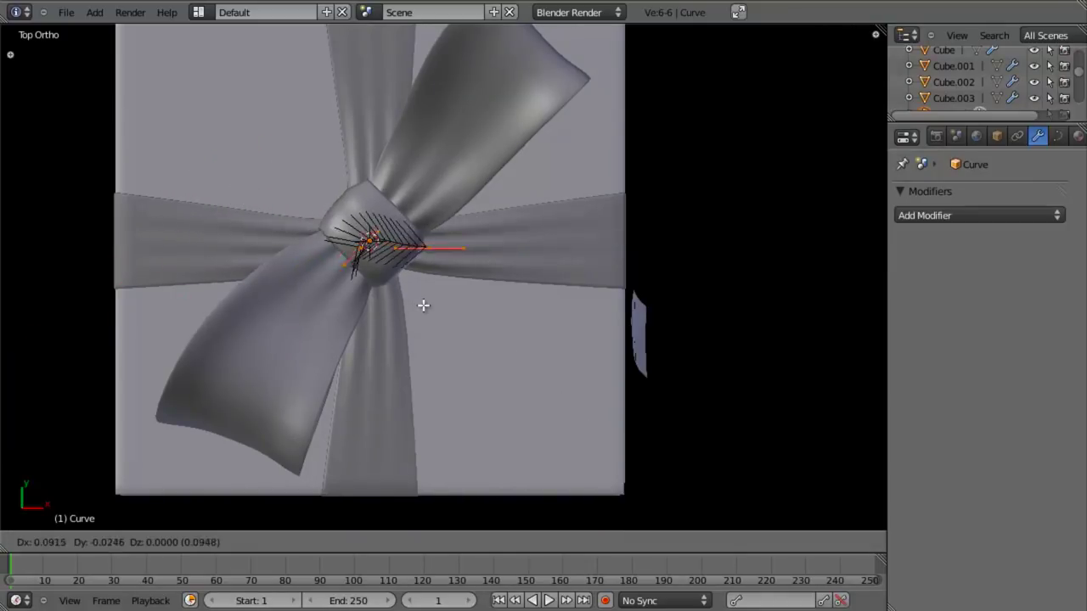
pyautogui.click(466, 323)
pyautogui.scroll(3, 466, 322)
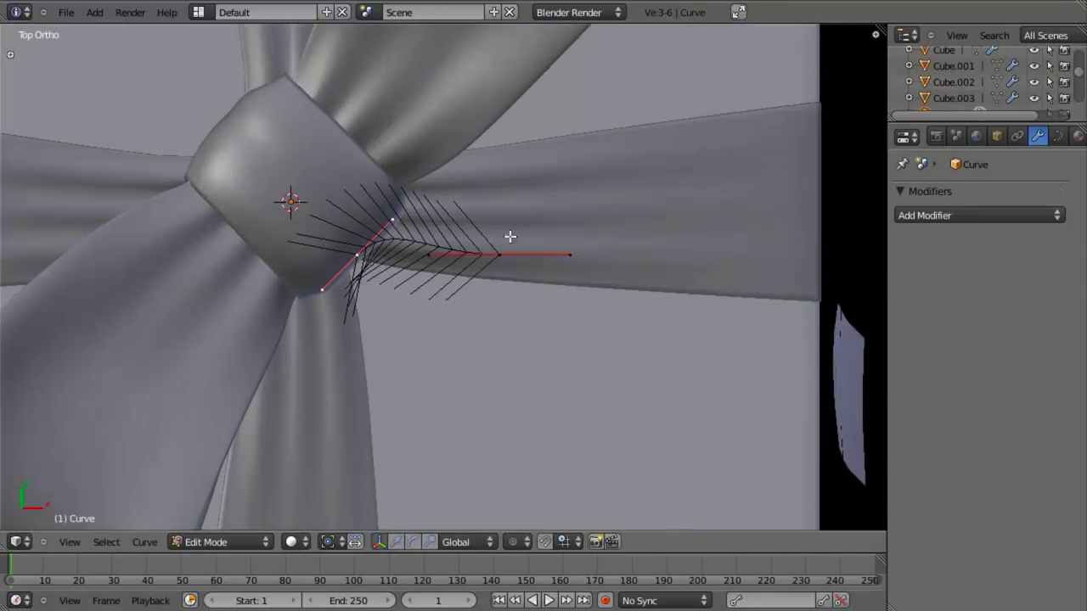
# Rotate and move the curve's start point under the knot, and place its other point on the present's top below the ribbon
pyautogui.press('r')
pyautogui.press('g')
pyautogui.click(332, 342)
pyautogui.press('a')
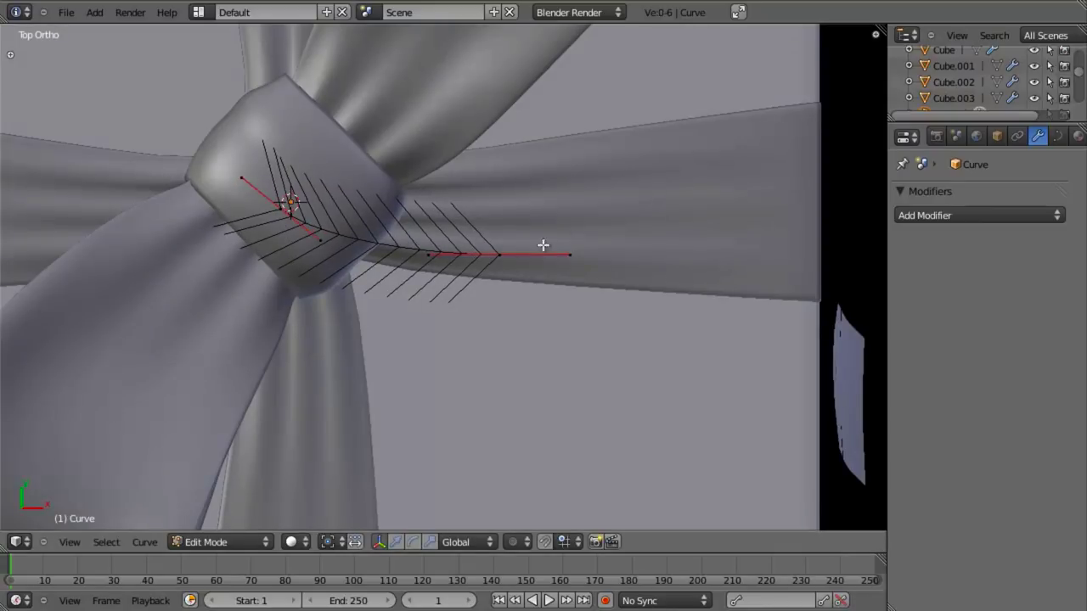
pyautogui.press('g')
pyautogui.click(496, 351)
pyautogui.keyDown('shift'); pyautogui.moveTo(512, 407); pyautogui.dragTo(430, 357, button='middle'); pyautogui.keyUp('shift')
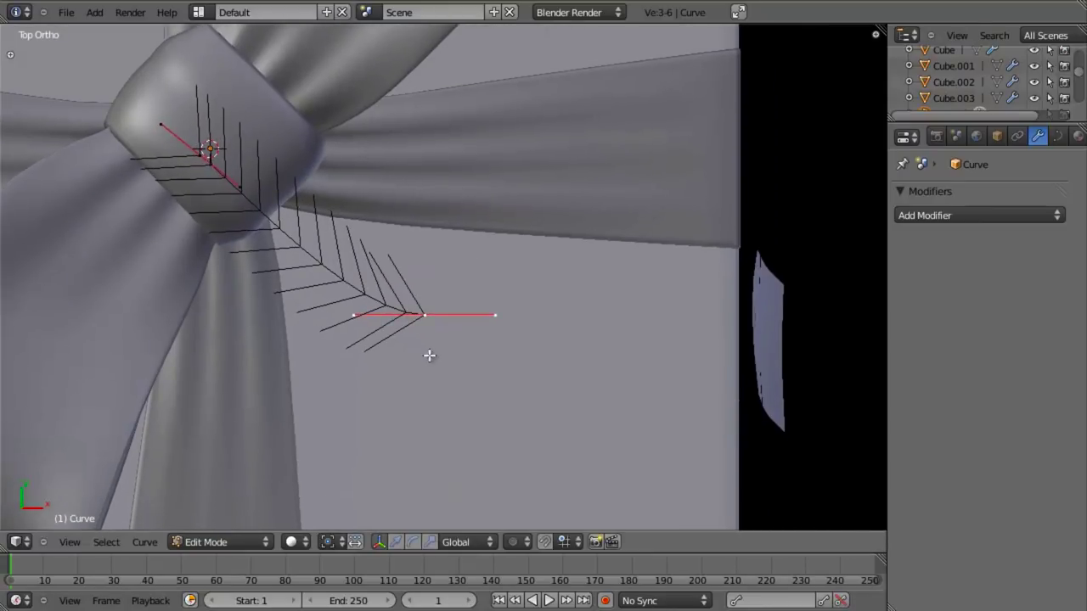
# Extrude the curve's end to the present's edge beside the tag, shorten its handles and adjust its position
pyautogui.press('e')
pyautogui.click(738, 379)
pyautogui.press('s')
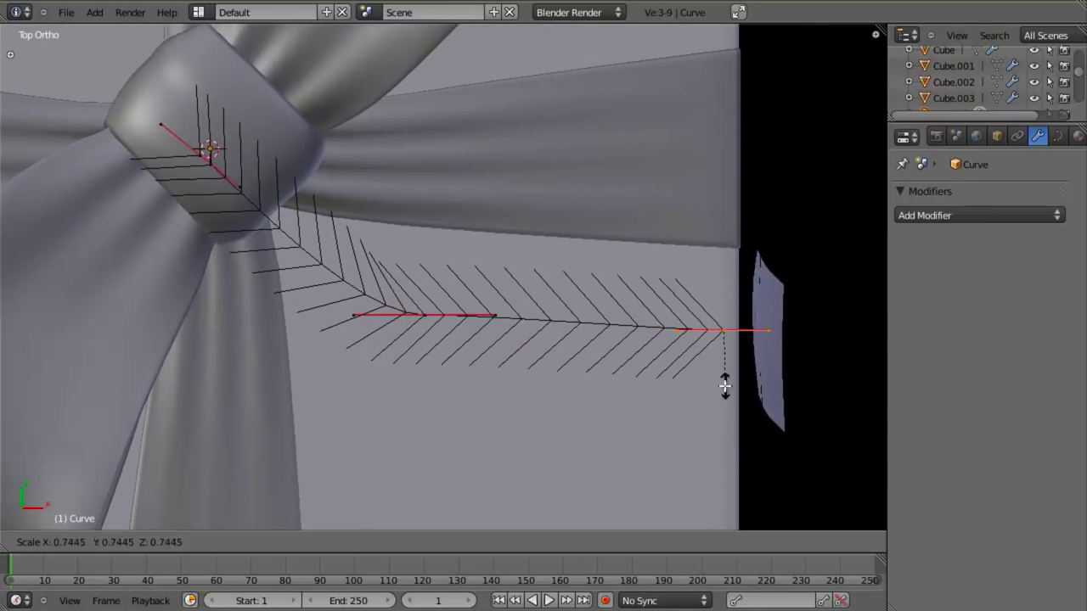
pyautogui.click(720, 355)
pyautogui.press('g')
pyautogui.click(738, 343)
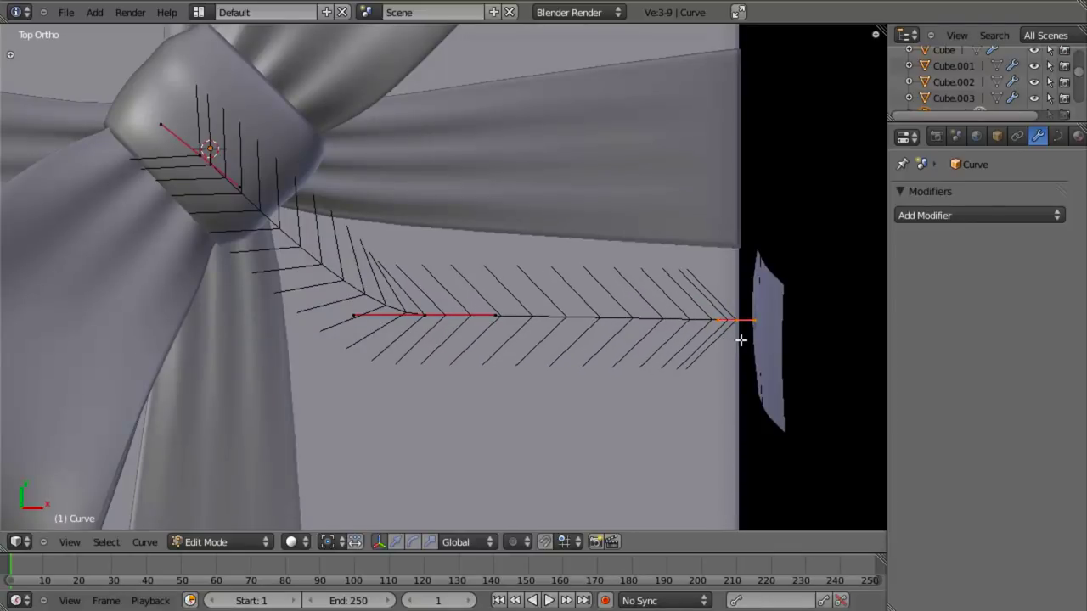
# Lower the whole curve along Z onto the present's top surface, using the front view
pyautogui.press('KP_1')
pyautogui.scroll(-5, 527, 304)
pyautogui.keyDown('shift'); pyautogui.moveTo(510, 289); pyautogui.dragTo(507, 372, button='middle'); pyautogui.keyUp('shift')
pyautogui.scroll(4, 488, 354)
pyautogui.press('Tab')
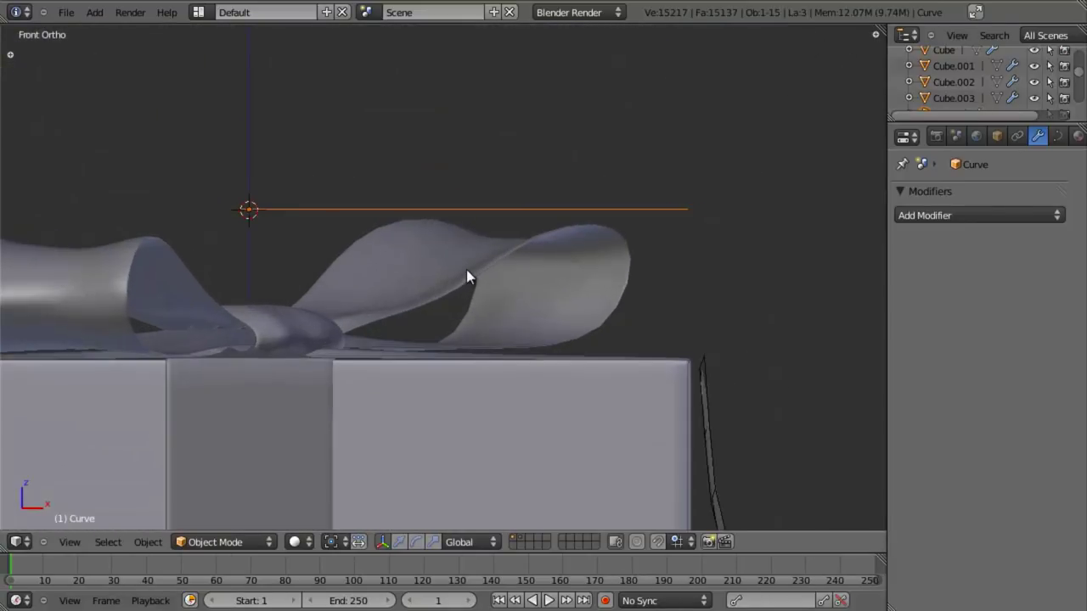
pyautogui.press('g')
pyautogui.press('z')
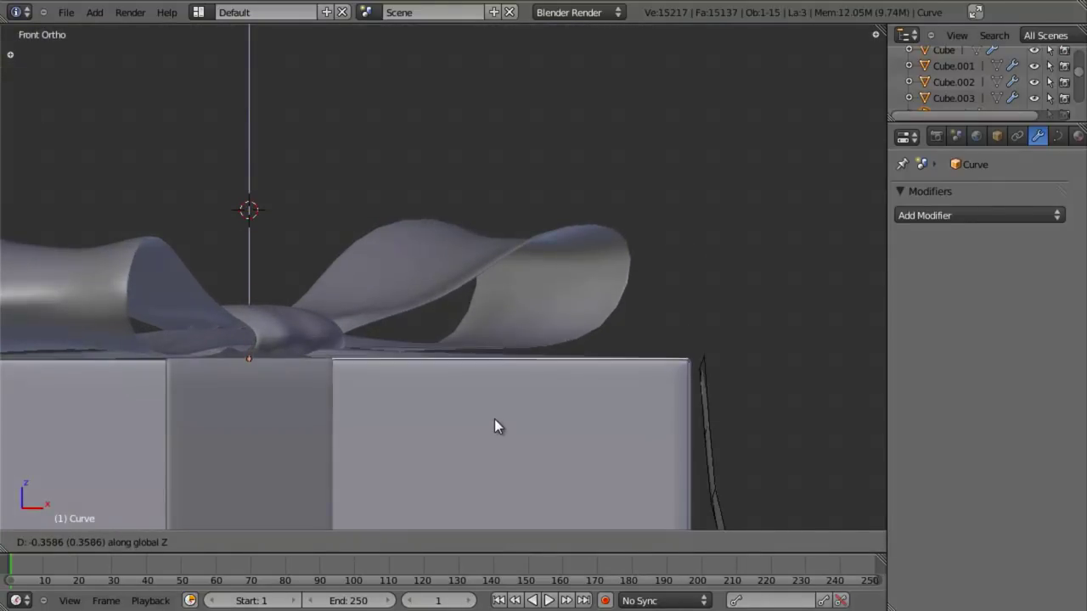
pyautogui.click(525, 418)
# Extrude the curve's end over the present's edge towards the tag, shrinking and rotating the new point's handles downwards
pyautogui.scroll(3, 627, 389)
pyautogui.press('Tab')
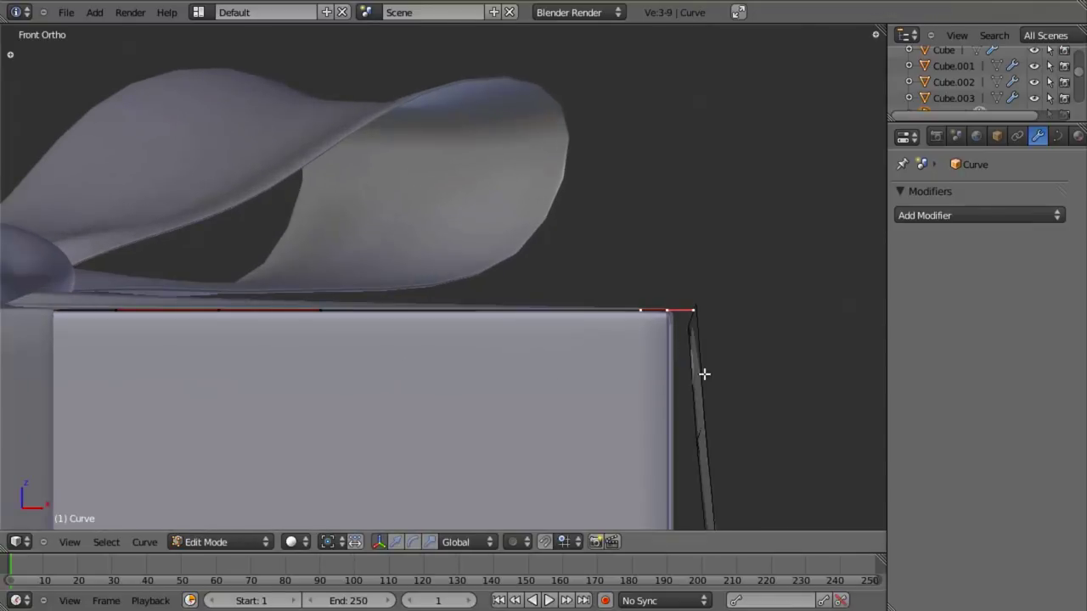
pyautogui.scroll(2, 704, 373)
pyautogui.press('g')
pyautogui.click(609, 300)
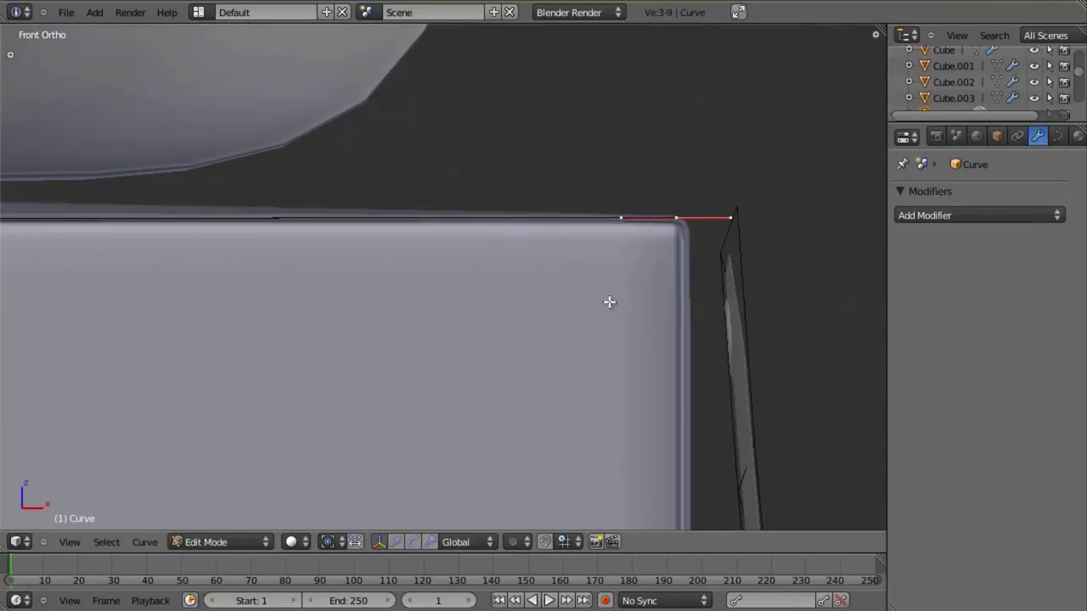
pyautogui.press('e')
pyautogui.click(647, 337)
pyautogui.press('s')
pyautogui.click(728, 310)
pyautogui.press('r')
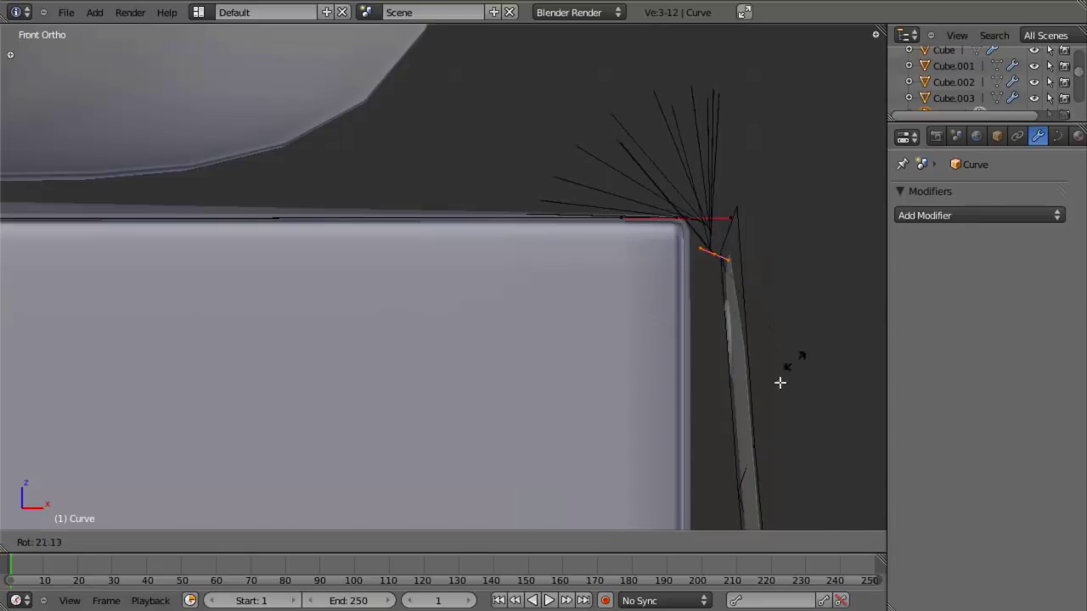
pyautogui.click(699, 287)
# Turn off the display of curve normals
pyautogui.press('n')
pyautogui.scroll(-8, 792, 459)
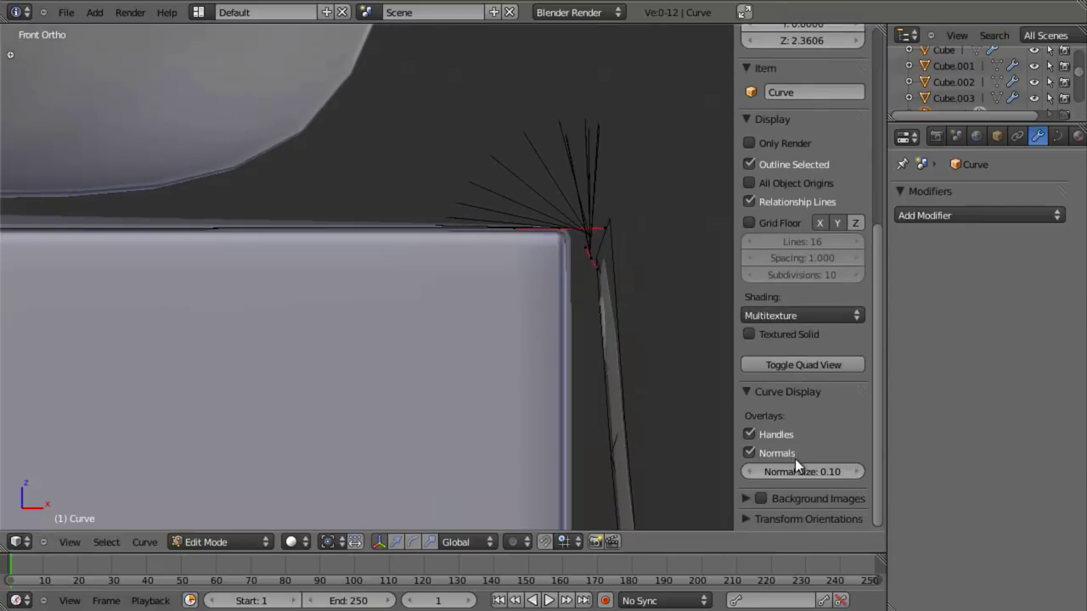
pyautogui.click(765, 450)
# Shorten the handles of the point at the present's edge, and rotate and move the end point to follow the tag
pyautogui.rightClick(570, 226)
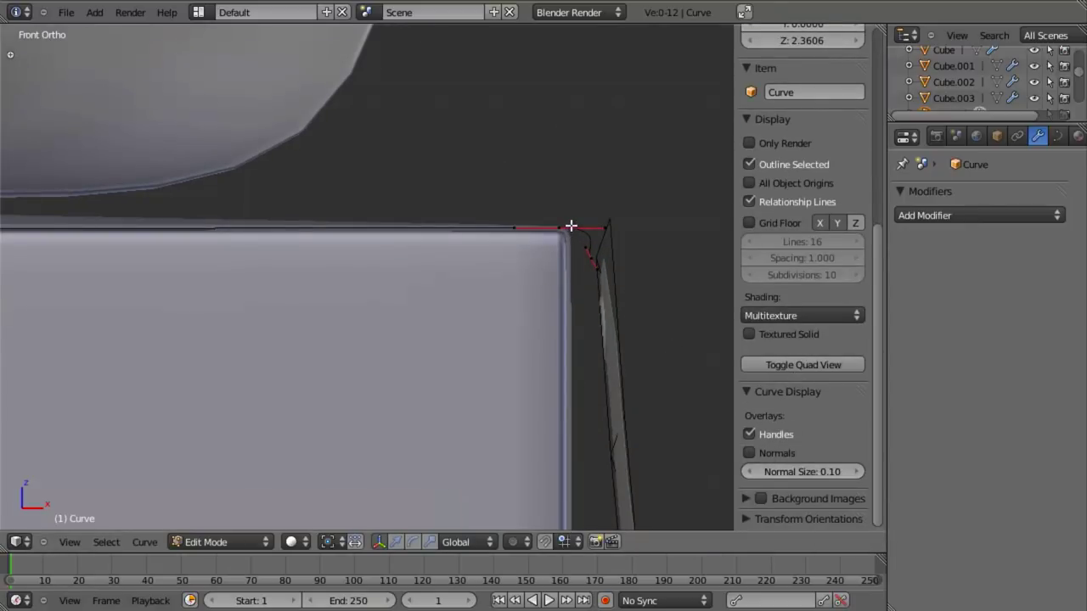
pyautogui.press('s')
pyautogui.click(595, 280)
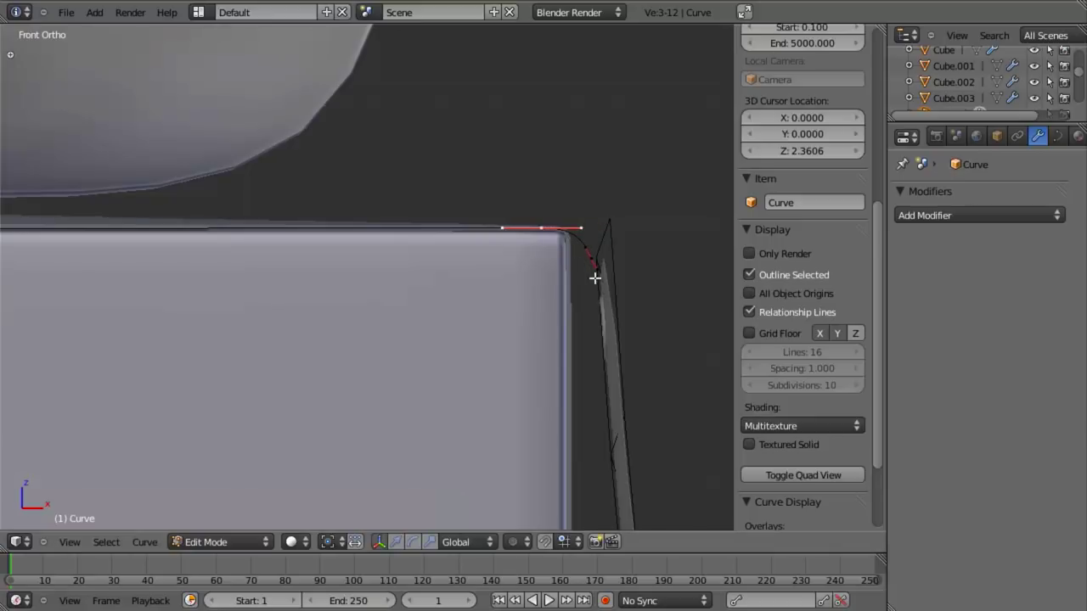
pyautogui.press('g')
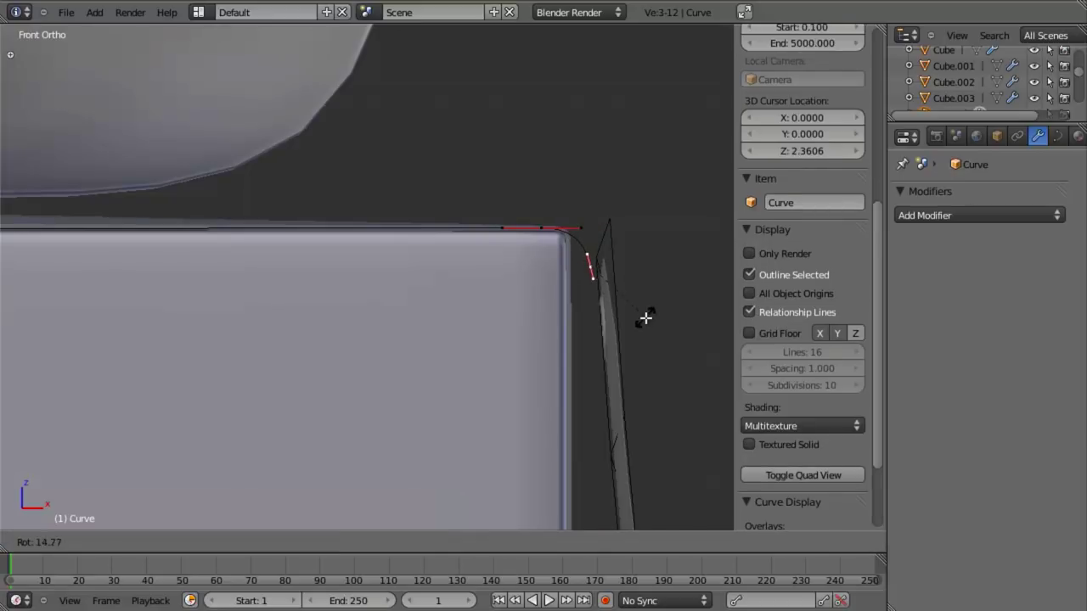
pyautogui.click(645, 317)
pyautogui.moveTo(659, 315); pyautogui.dragTo(615, 296, button='middle')
pyautogui.press('g')
pyautogui.click(619, 301)
# Extrude the curve's end down to the tag's ring and rotate the new point so it passes through the hole
pyautogui.press('e')
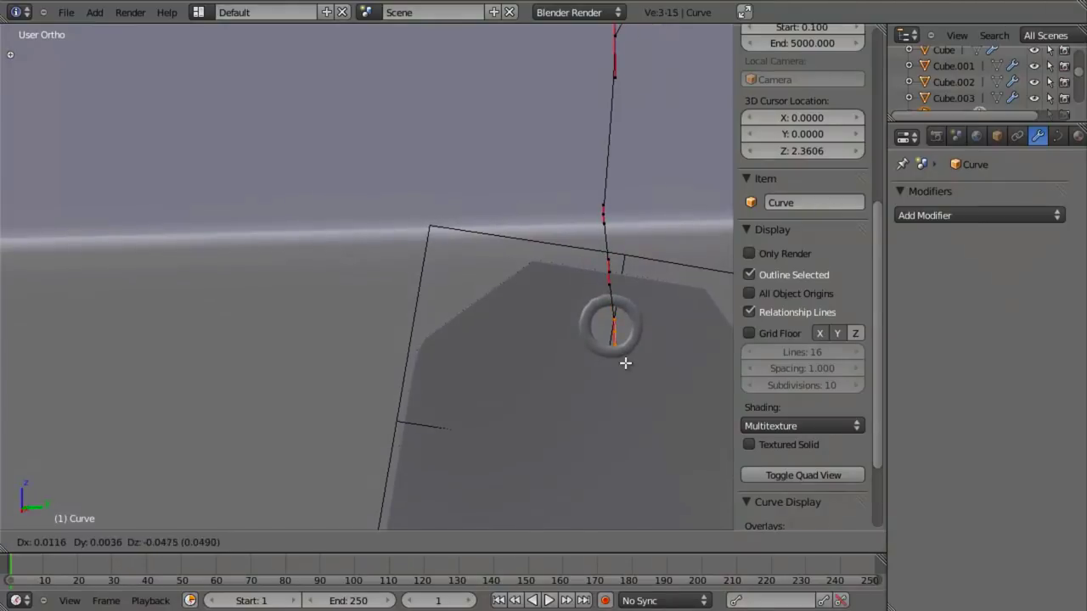
pyautogui.click(626, 364)
pyautogui.press('KP_1')
pyautogui.press('r')
pyautogui.click(400, 424)
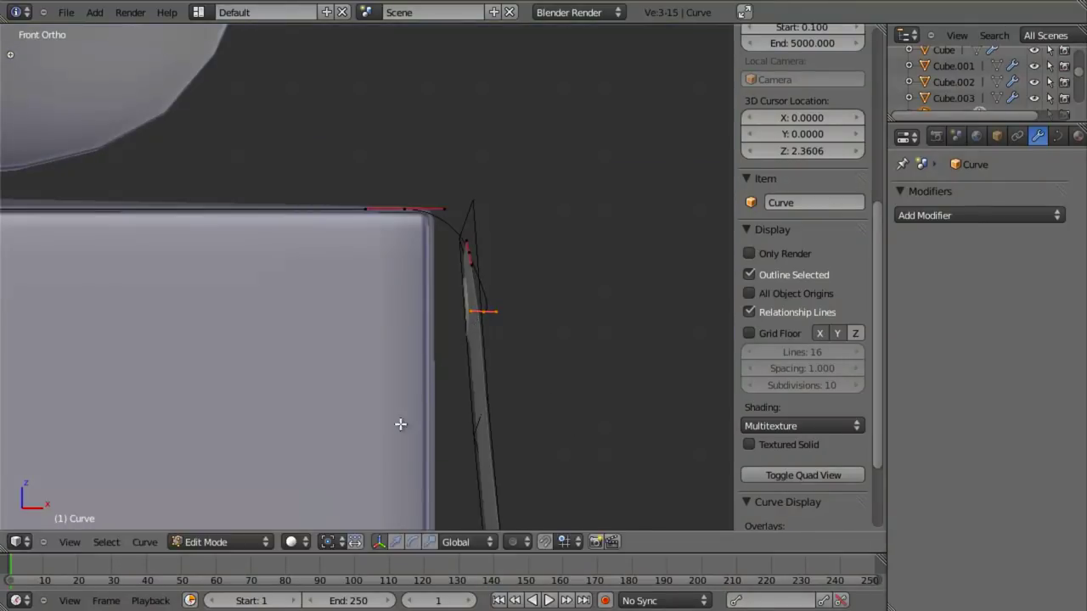
pyautogui.press('g')
pyautogui.click(382, 418)
# Nudge the curve's control point at the tag's upper edge, and deselect everything
pyautogui.press('g')
pyautogui.rightClick(470, 257)
pyautogui.press('a')
pyautogui.moveTo(472, 254); pyautogui.dragTo(475, 257, button='right')
pyautogui.press('a')
# Extrude the string's ring end back up behind the tag, rotating and positioning the new point beside the present's edge
pyautogui.rightClick(453, 305)
pyautogui.rightClick(459, 314)
pyautogui.press('e')
pyautogui.click(449, 258)
pyautogui.press('r')
pyautogui.click(506, 303)
pyautogui.press('g')
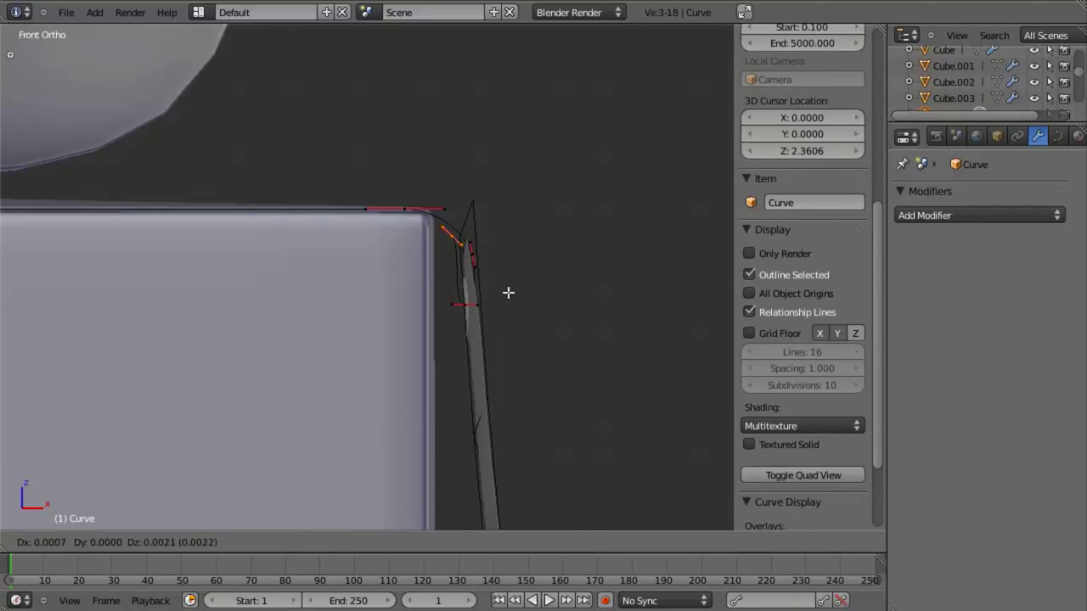
pyautogui.click(509, 286)
# Extrude one more point above the present's edge to finish the string's loose end, and rotate it in front view
pyautogui.moveTo(506, 265); pyautogui.dragTo(441, 256, button='middle')
pyautogui.scroll(4, 438, 280)
pyautogui.press('e')
pyautogui.click(413, 215)
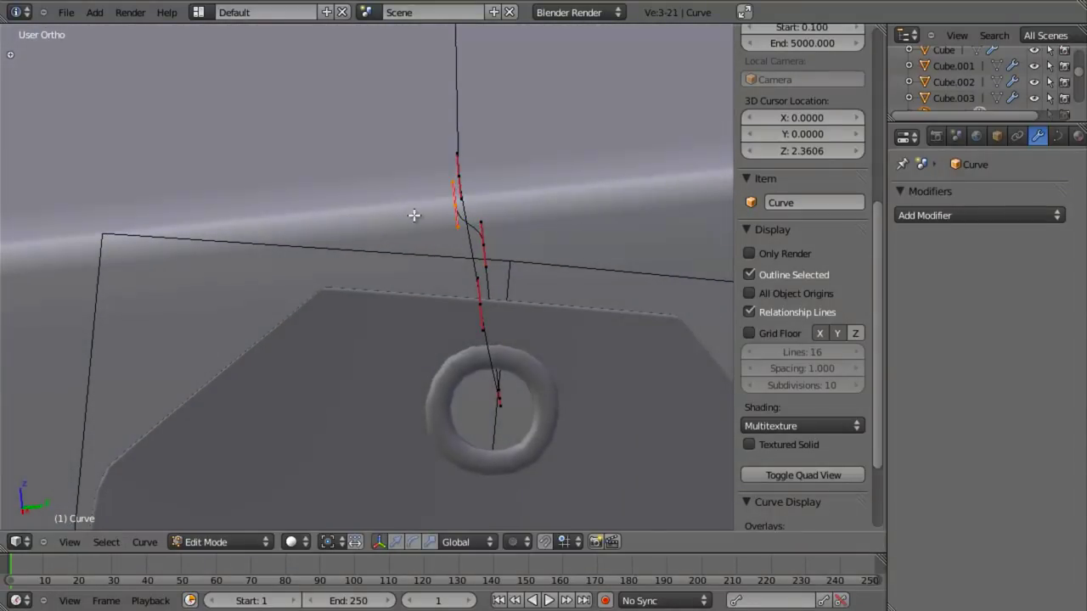
pyautogui.press('KP_1')
pyautogui.keyDown('shift'); pyautogui.moveTo(336, 296); pyautogui.dragTo(544, 253, button='middle'); pyautogui.keyUp('shift')
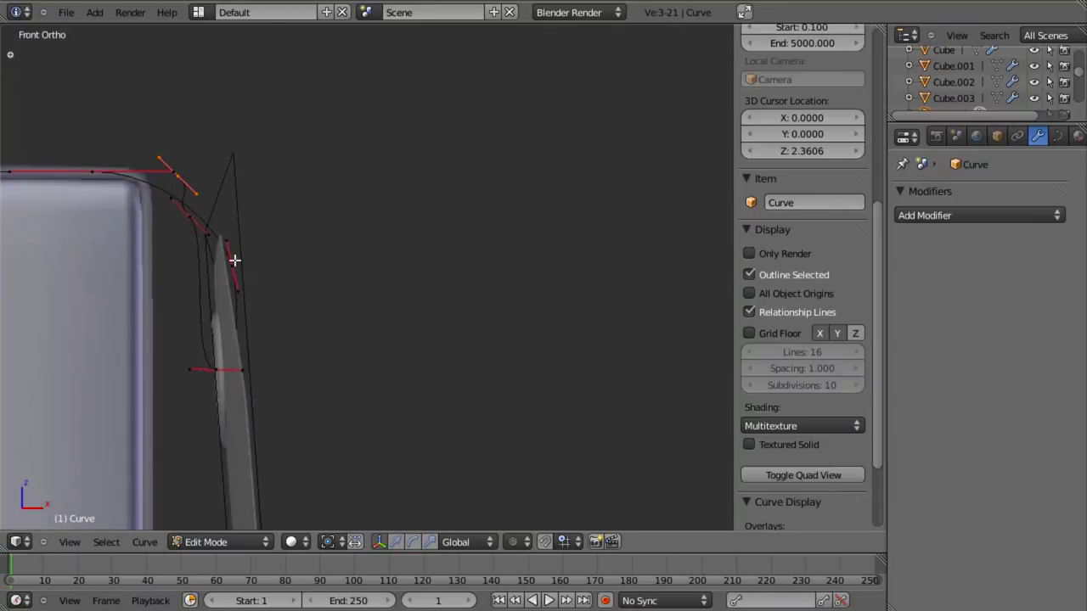
pyautogui.keyDown('shift'); pyautogui.moveTo(235, 262); pyautogui.dragTo(327, 284, button='middle'); pyautogui.keyUp('shift')
pyautogui.press('g')
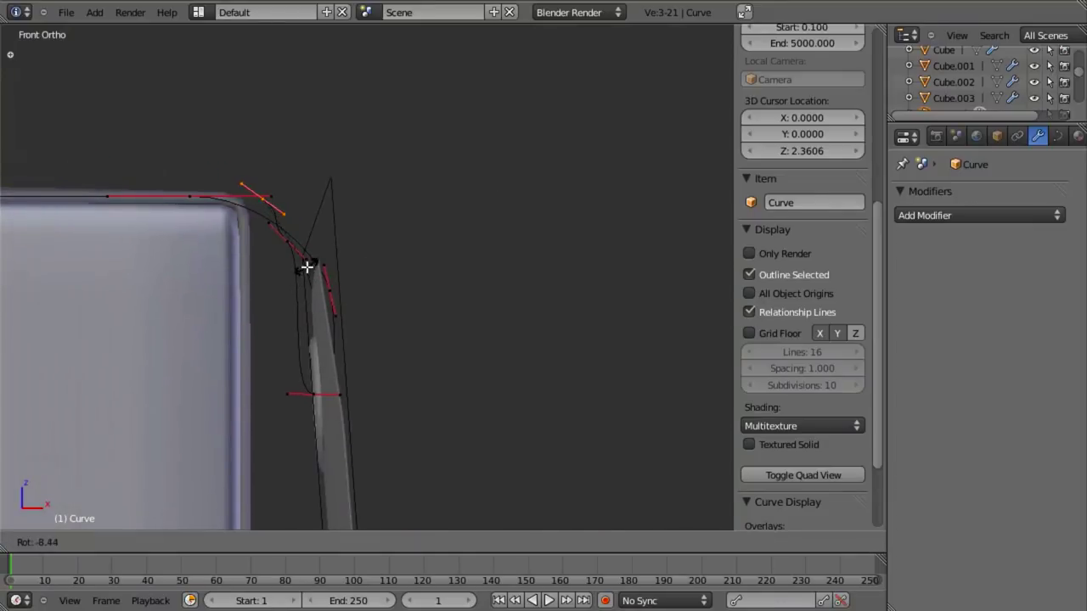
pyautogui.click(307, 267)
# Rotate the control point just before the string's loose end, and finish editing the curve
pyautogui.rightClick(287, 242)
pyautogui.press('r')
pyautogui.click(391, 270)
pyautogui.moveTo(390, 270); pyautogui.dragTo(287, 299, button='middle')
pyautogui.moveTo(315, 257); pyautogui.dragTo(439, 390, button='middle')
pyautogui.scroll(-4, 275, 328)
pyautogui.press('Tab')
pyautogui.scroll(-1, 274, 328)
pyautogui.scroll(-8, 439, 390)
pyautogui.keyDown('shift'); pyautogui.moveTo(460, 346); pyautogui.dragTo(376, 391, button='middle'); pyautogui.keyUp('shift')
pyautogui.scroll(2, 376, 392)
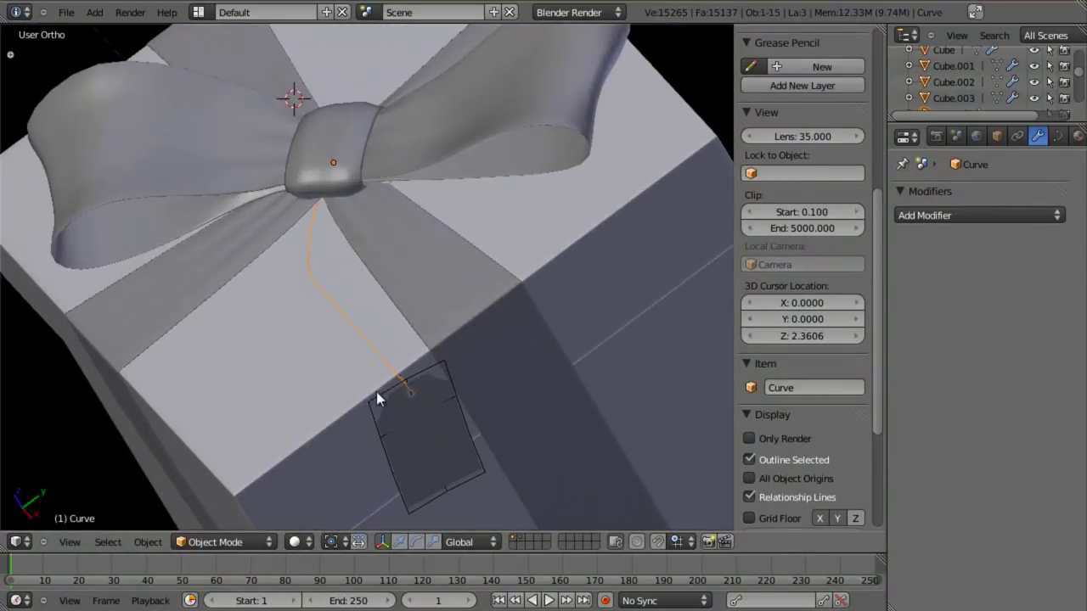
pyautogui.press('KP_1')
pyautogui.hotkey('shift', 's')
pyautogui.click(380, 334)
pyautogui.scroll(3, 395, 259)
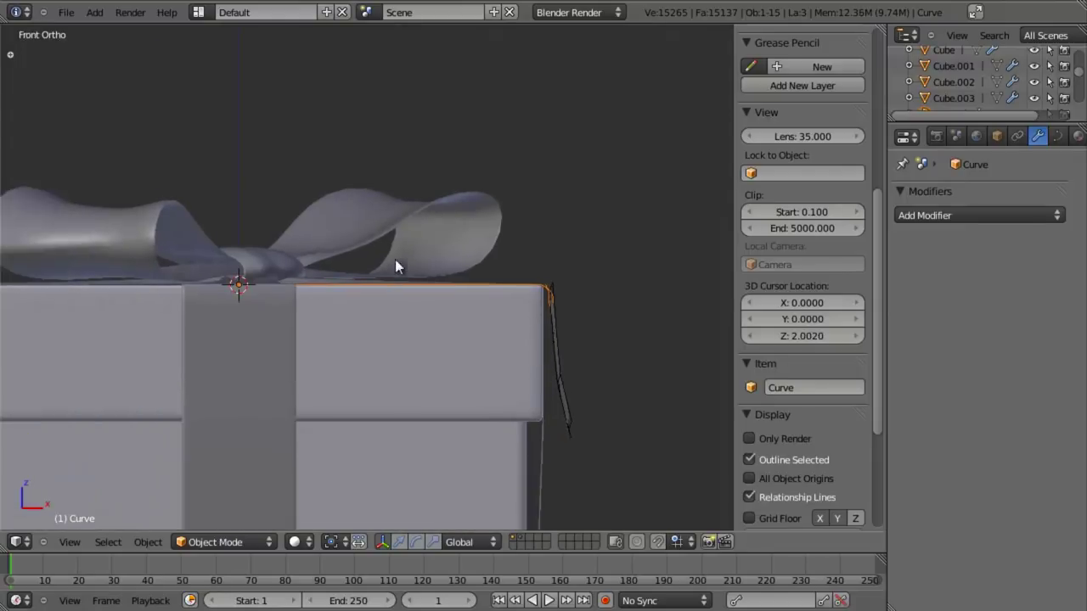
pyautogui.hotkey('shift', 'a')
pyautogui.moveTo(354, 278)
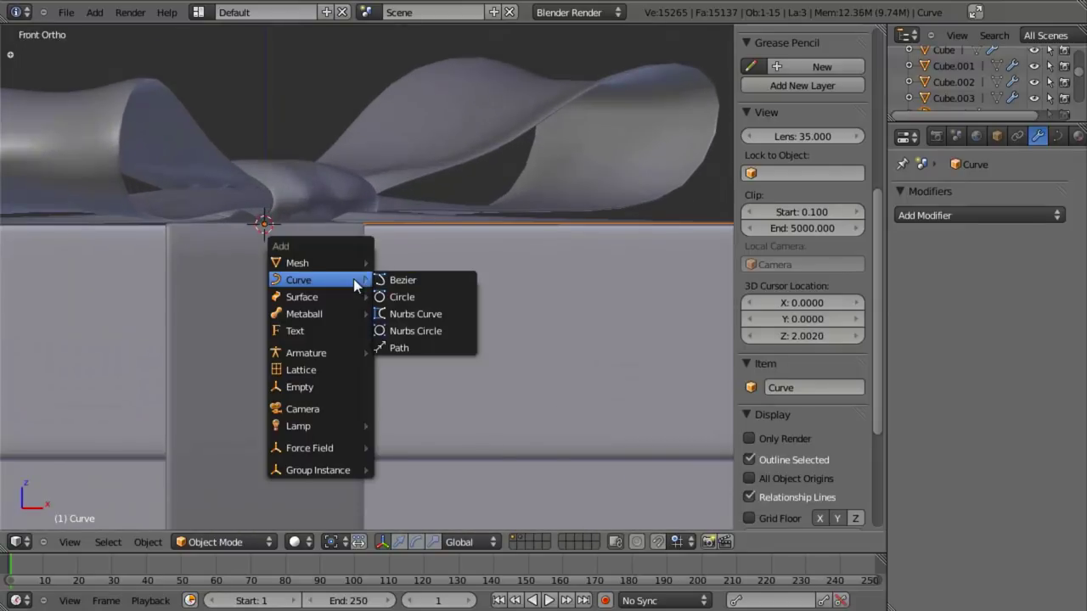
pyautogui.click(427, 298)
pyautogui.scroll(-8, 417, 295)
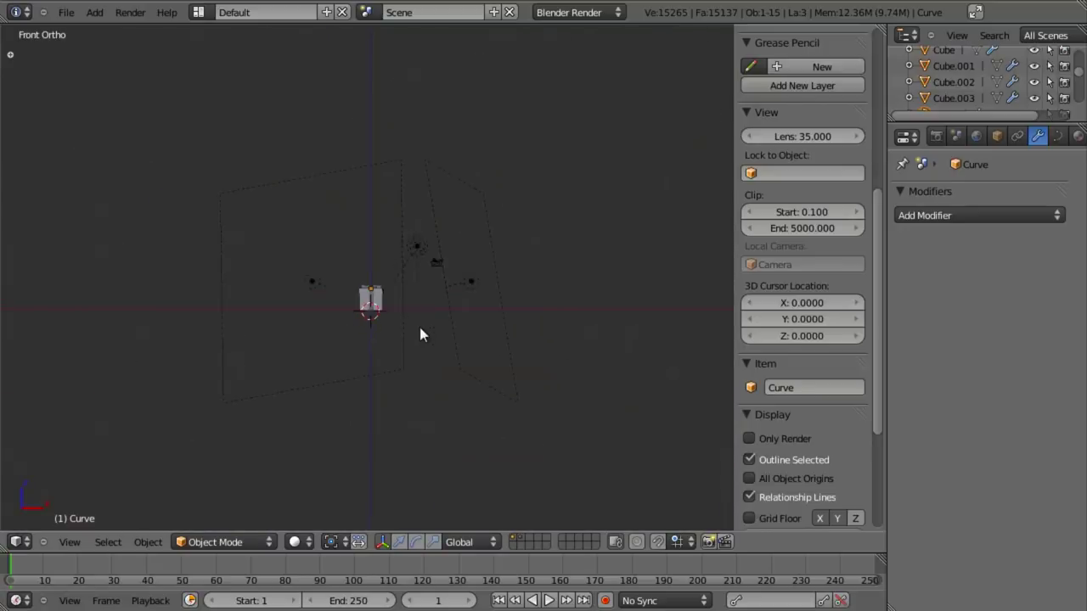
# Add a Bezier circle at the world origin and open it for editing
pyautogui.scroll(10, 418, 325)
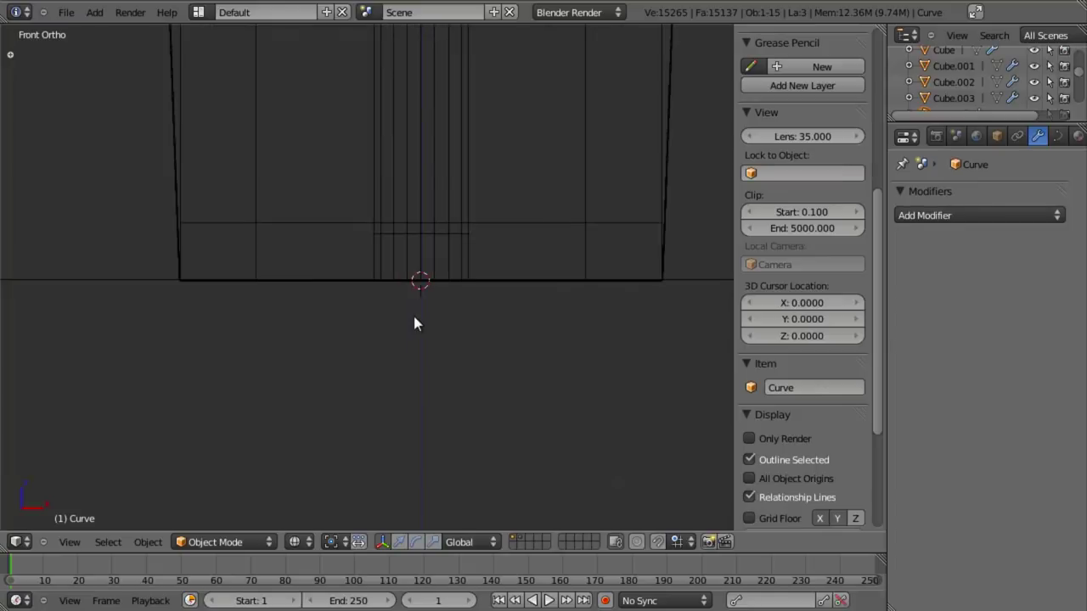
pyautogui.hotkey('shift', 'a')
pyautogui.moveTo(387, 265)
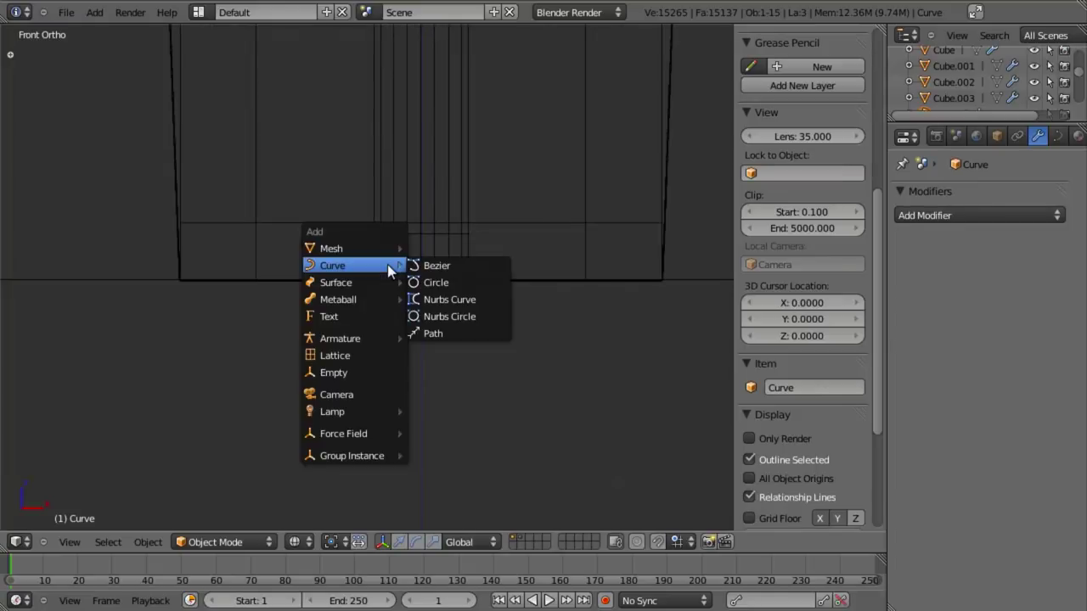
pyautogui.click(449, 291)
pyautogui.keyDown('shift'); pyautogui.moveTo(481, 270); pyautogui.dragTo(487, 306, button='middle'); pyautogui.keyUp('shift')
pyautogui.press('Tab')
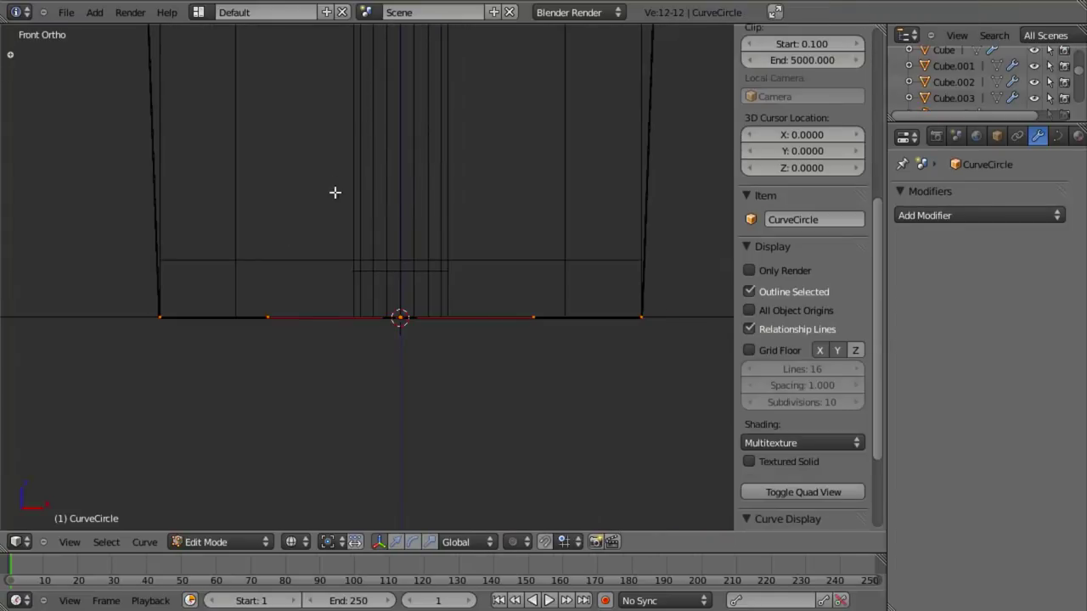
# Scale all of the circle's points down to a tiny profile, finishing with a further factor of 0.25
pyautogui.moveTo(335, 192); pyautogui.dragTo(340, 259, button='middle')
pyautogui.press('s')
pyautogui.press('0')
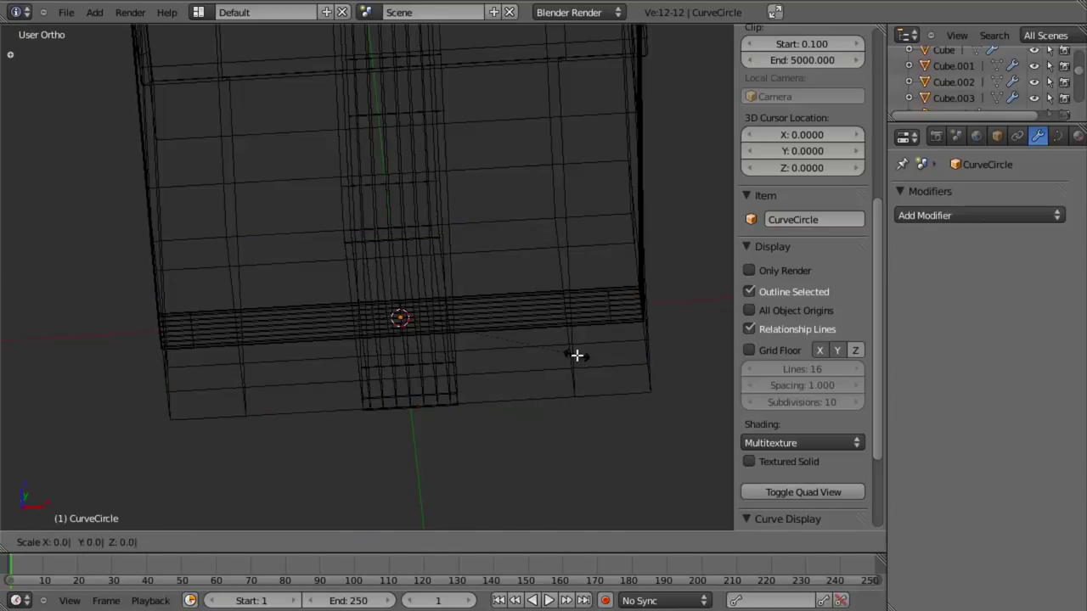
pyautogui.press('Return')
pyautogui.scroll(5, 485, 428)
pyautogui.moveTo(485, 429); pyautogui.dragTo(362, 226, button='middle')
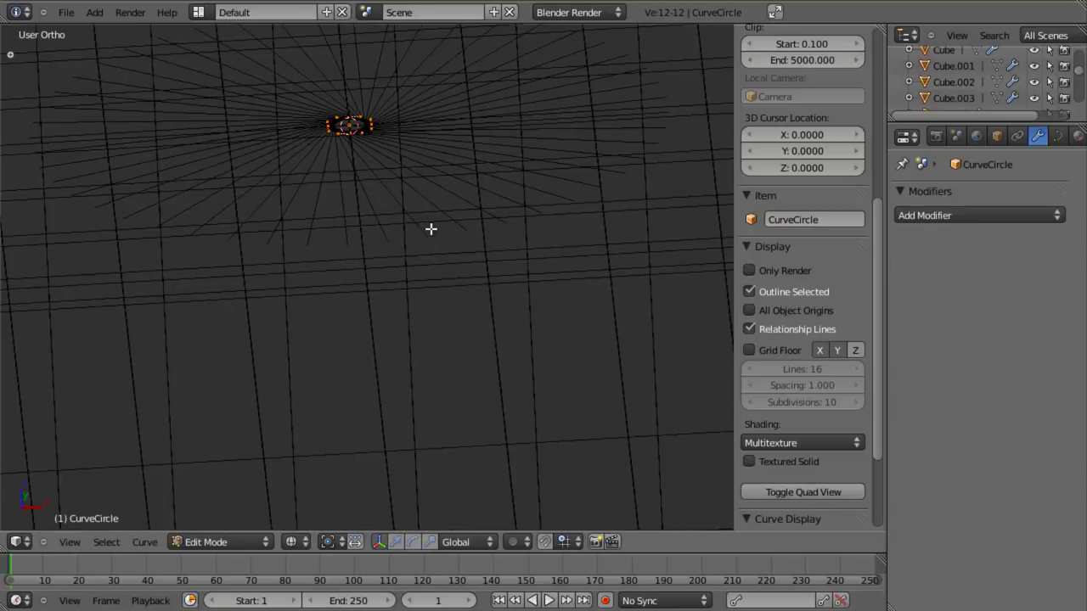
pyautogui.moveTo(430, 228); pyautogui.dragTo(444, 257, button='middle')
pyautogui.write('s')
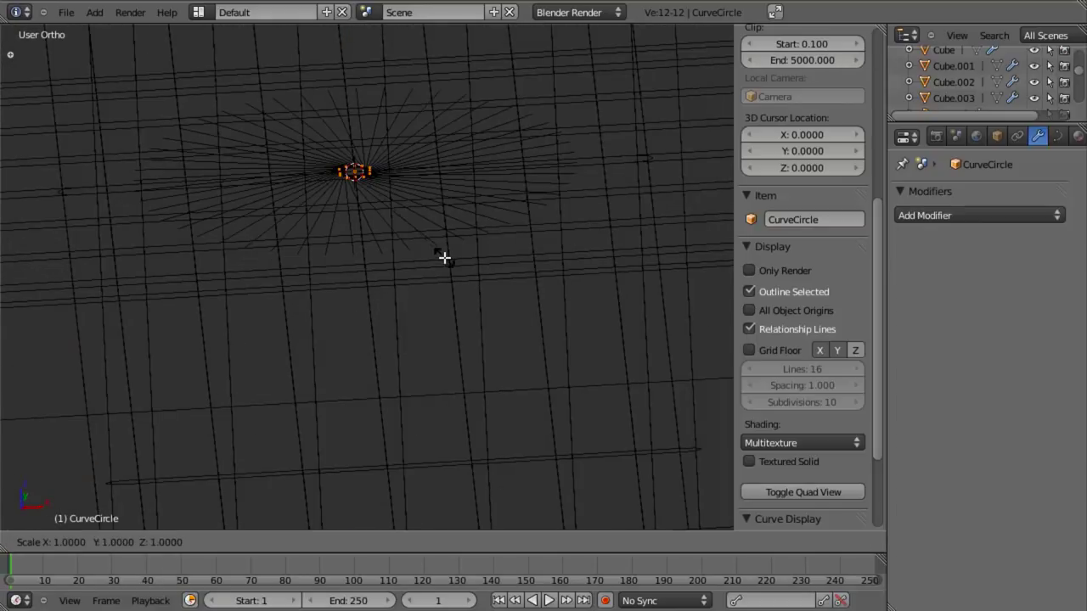
pyautogui.write('.25')
pyautogui.press('Return')
pyautogui.press('Tab')
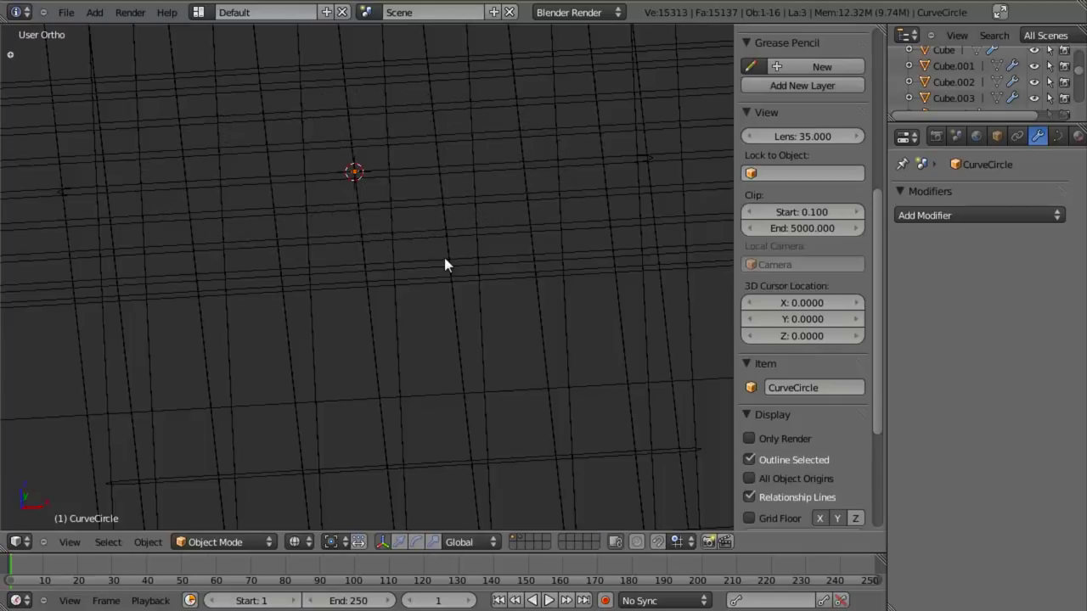
# Select the string curve with the help of wireframe display, and return to solid shading
pyautogui.scroll(-18, 461, 289)
pyautogui.keyDown('shift'); pyautogui.moveTo(455, 230); pyautogui.dragTo(407, 354, button='middle'); pyautogui.keyUp('shift')
pyautogui.scroll(10, 408, 349)
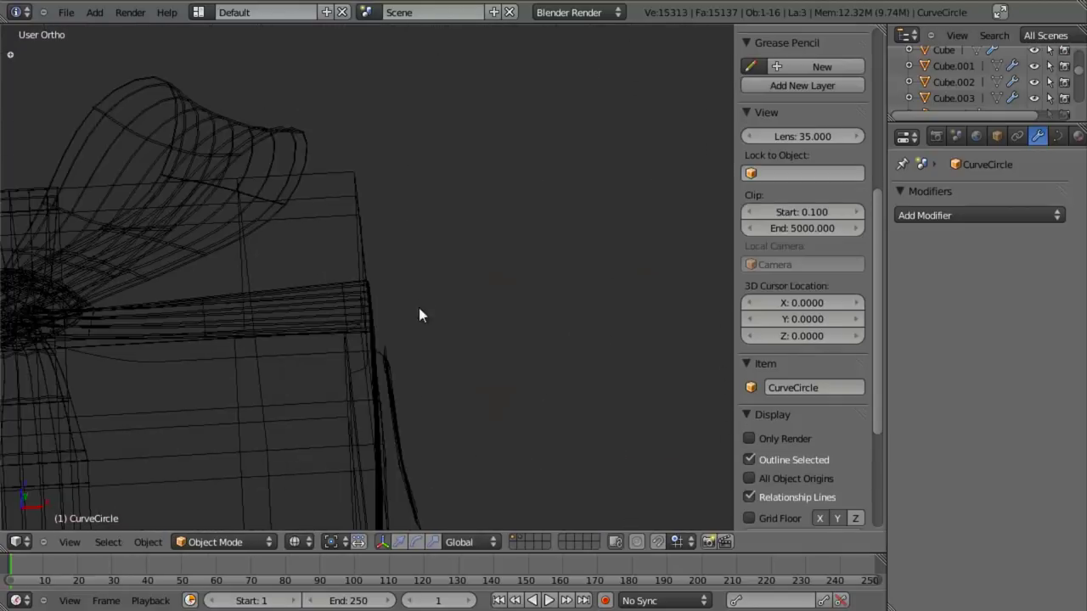
pyautogui.press('z')
pyautogui.rightClick(377, 353)
pyautogui.press('z')
pyautogui.rightClick(377, 357)
pyautogui.press('z')
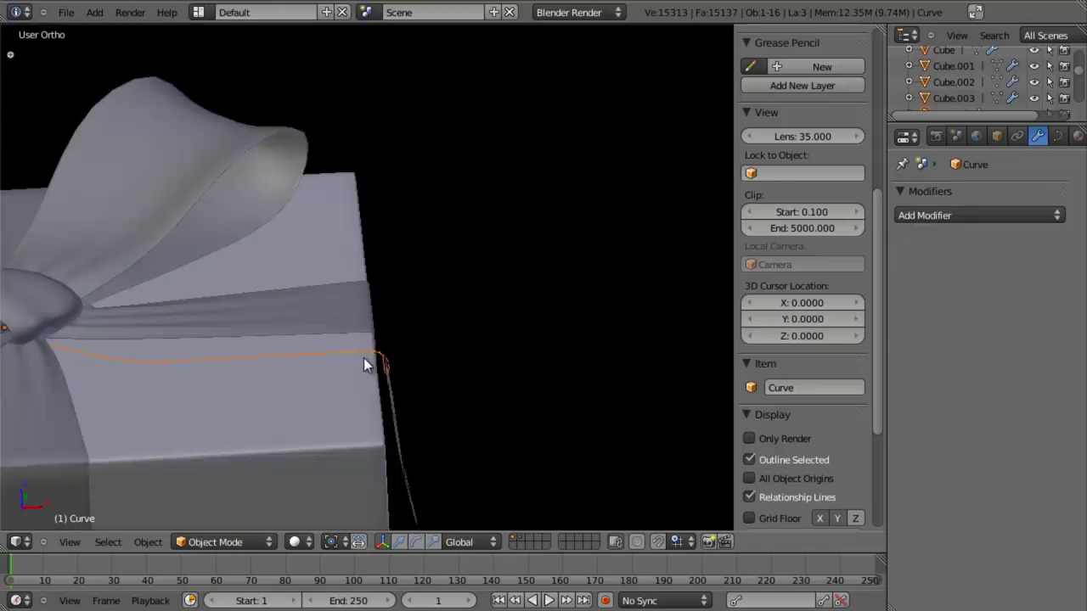
# Rename the string curve to tag_wire in the outliner
pyautogui.scroll(-5, 504, 292)
pyautogui.scroll(-3, 937, 105)
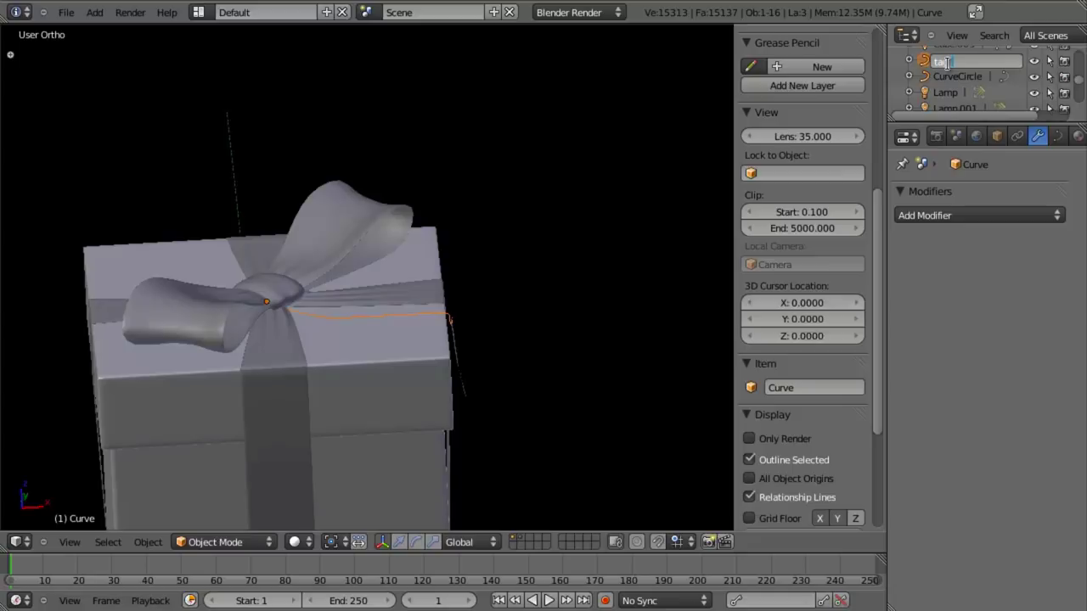
pyautogui.press('Return')
pyautogui.scroll(-1, 949, 63)
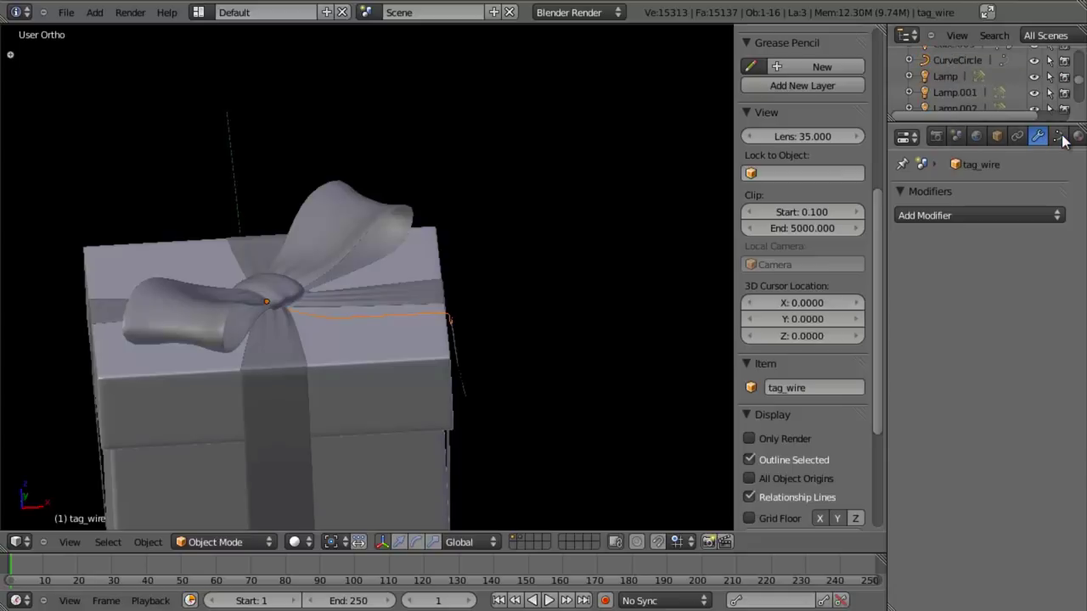
# Set CurveCircle as the bevel object of the tag_wire curve
pyautogui.click(1057, 137)
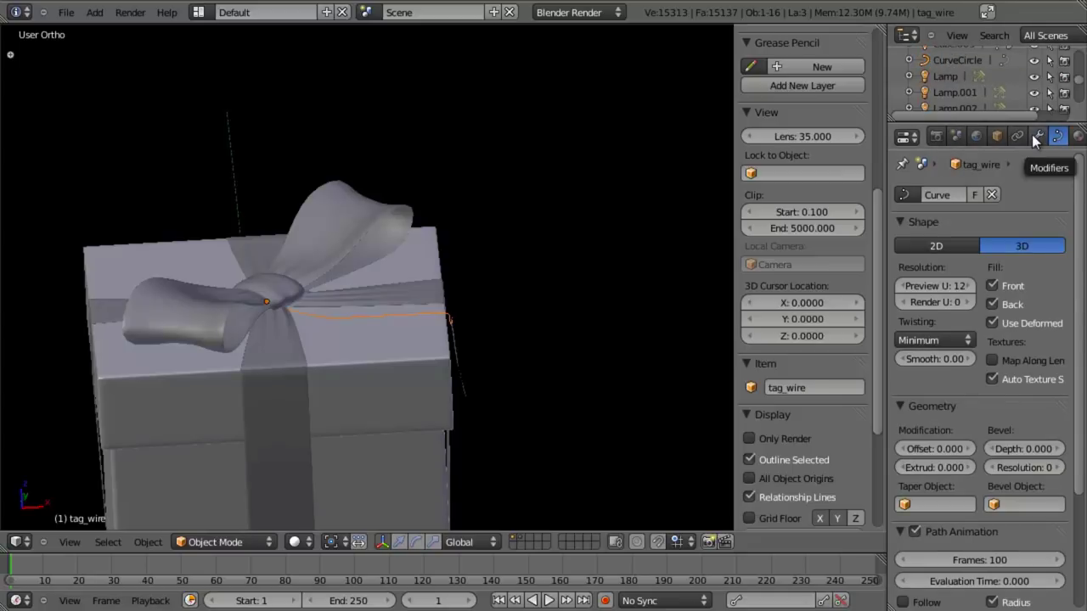
pyautogui.click(1032, 503)
pyautogui.click(1010, 330)
# Open the string curve for editing and adjust the handles of its loose-end control point by scaling
pyautogui.scroll(8, 428, 275)
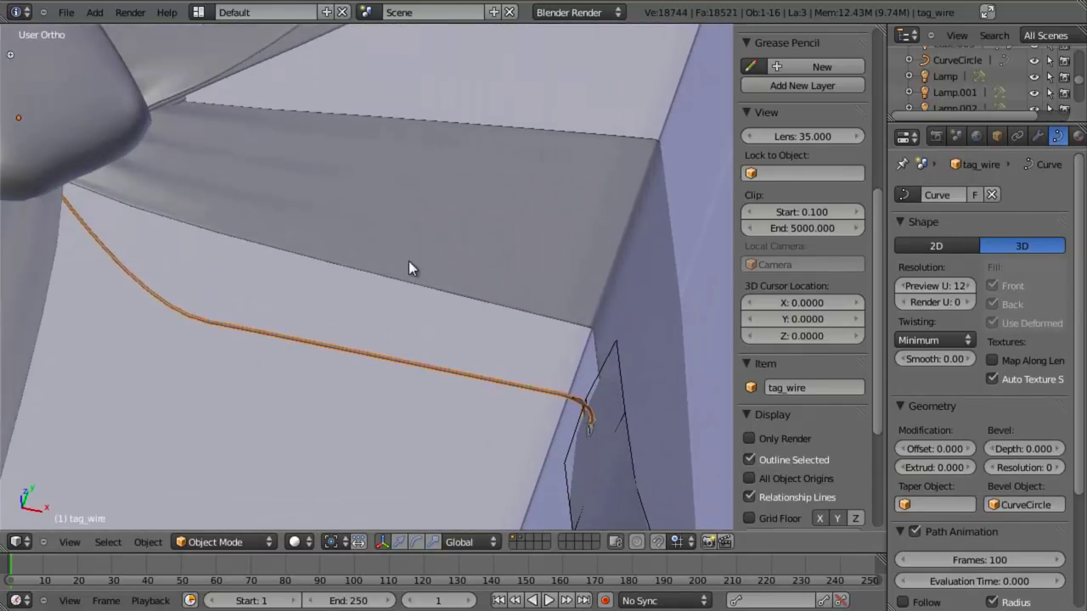
pyautogui.moveTo(409, 261); pyautogui.dragTo(420, 266, button='middle')
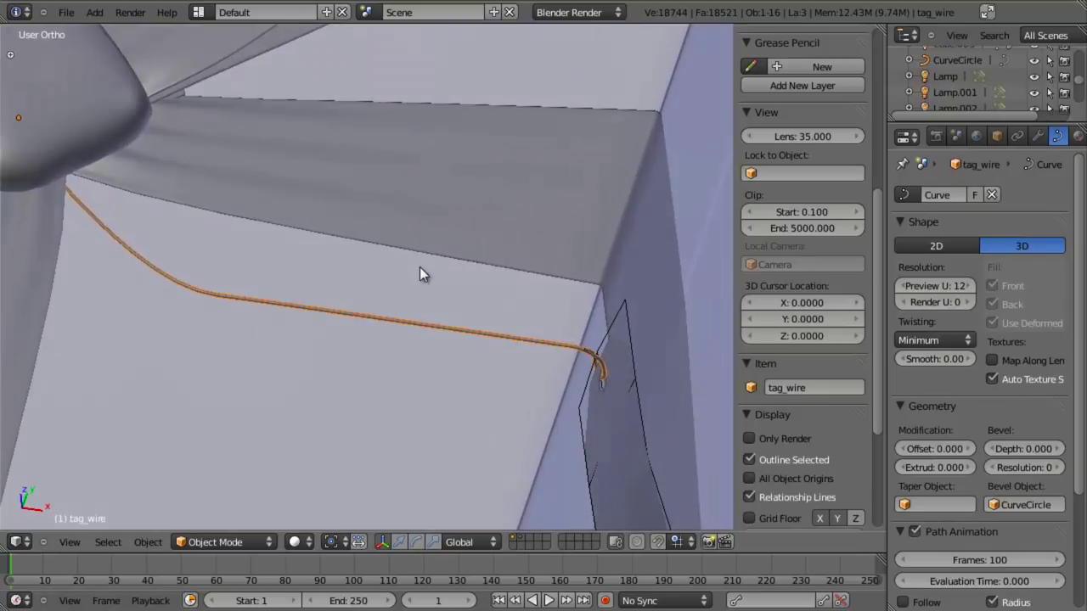
pyautogui.keyDown('shift'); pyautogui.moveTo(514, 338); pyautogui.dragTo(264, 300, button='middle'); pyautogui.keyUp('shift')
pyautogui.scroll(7, 275, 314)
pyautogui.keyDown('shift'); pyautogui.moveTo(280, 340); pyautogui.dragTo(405, 320, button='middle'); pyautogui.keyUp('shift')
pyautogui.scroll(3, 395, 266)
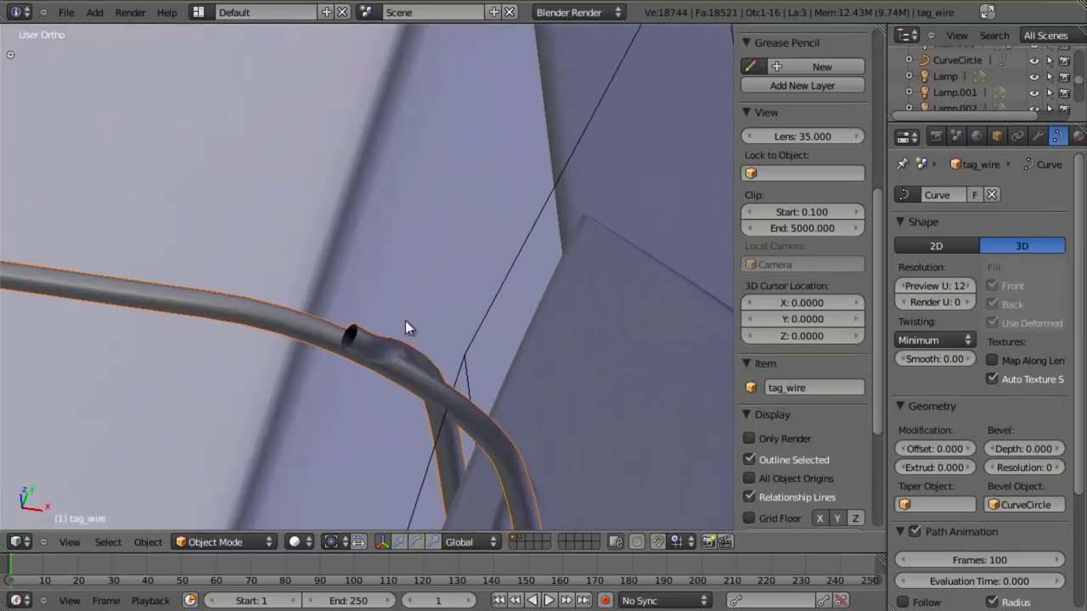
pyautogui.press('Tab')
pyautogui.moveTo(421, 388); pyautogui.dragTo(439, 334, button='middle')
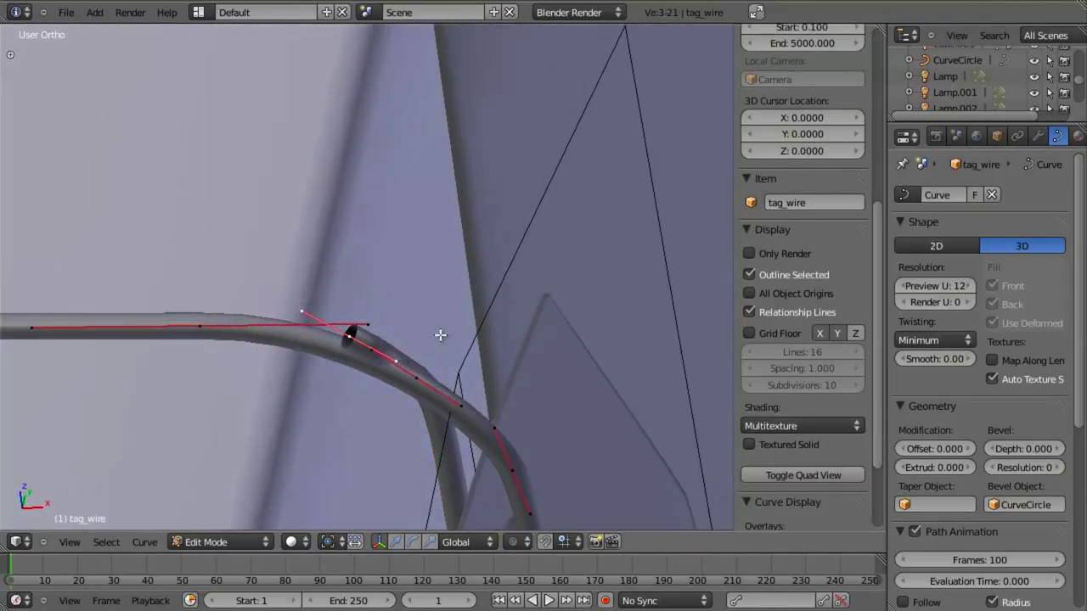
pyautogui.press('s')
pyautogui.click(428, 292)
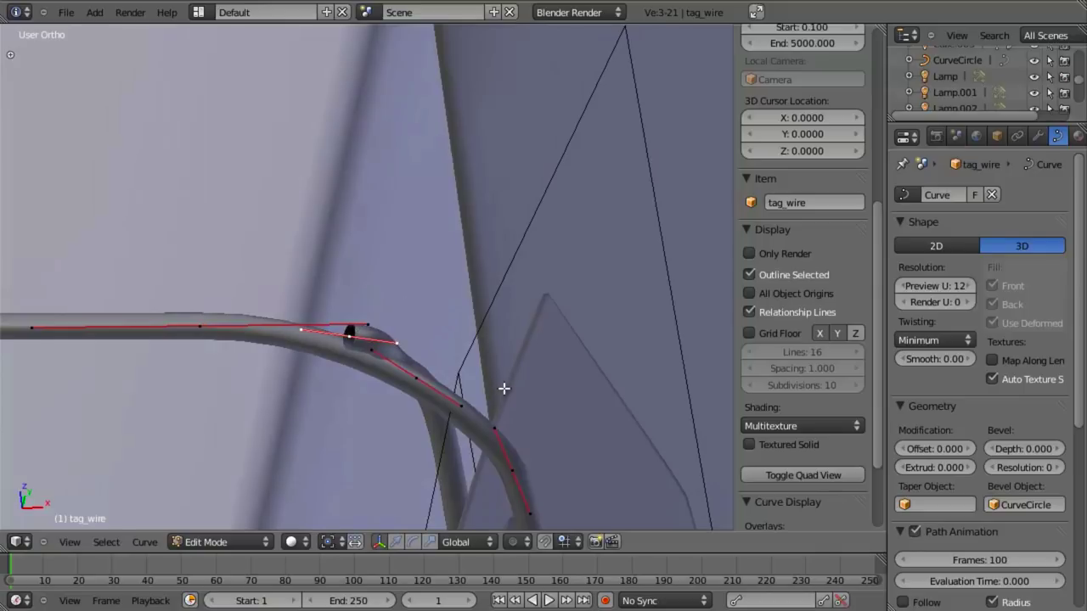
pyautogui.press('s')
pyautogui.click(494, 318)
# Extrude a new control point from the string's loose end and move it alongside the string
pyautogui.moveTo(440, 262); pyautogui.dragTo(527, 433, button='middle')
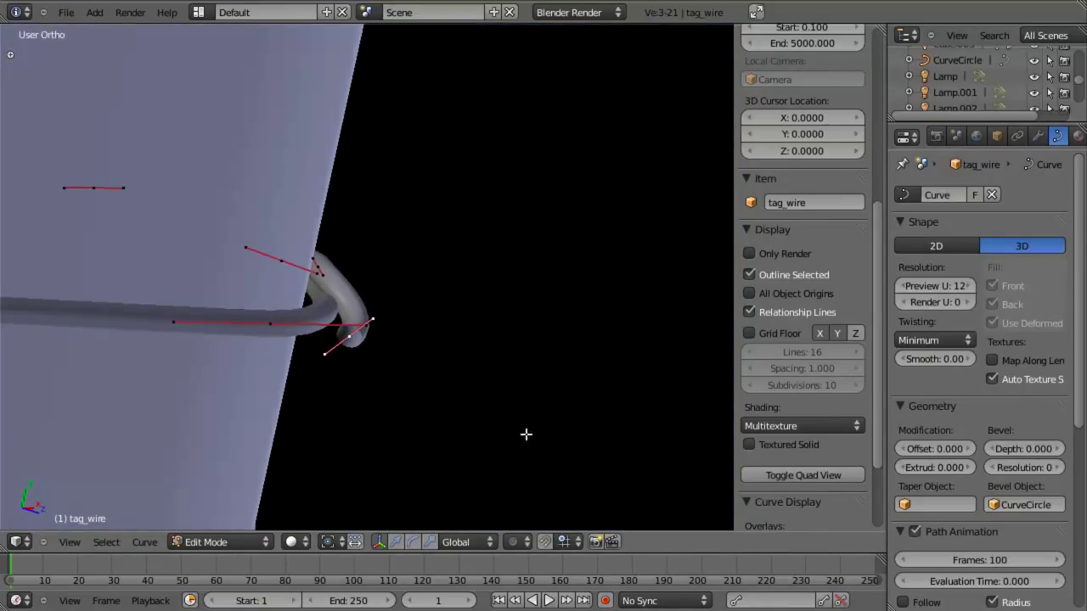
pyautogui.press('g')
pyautogui.click(441, 376)
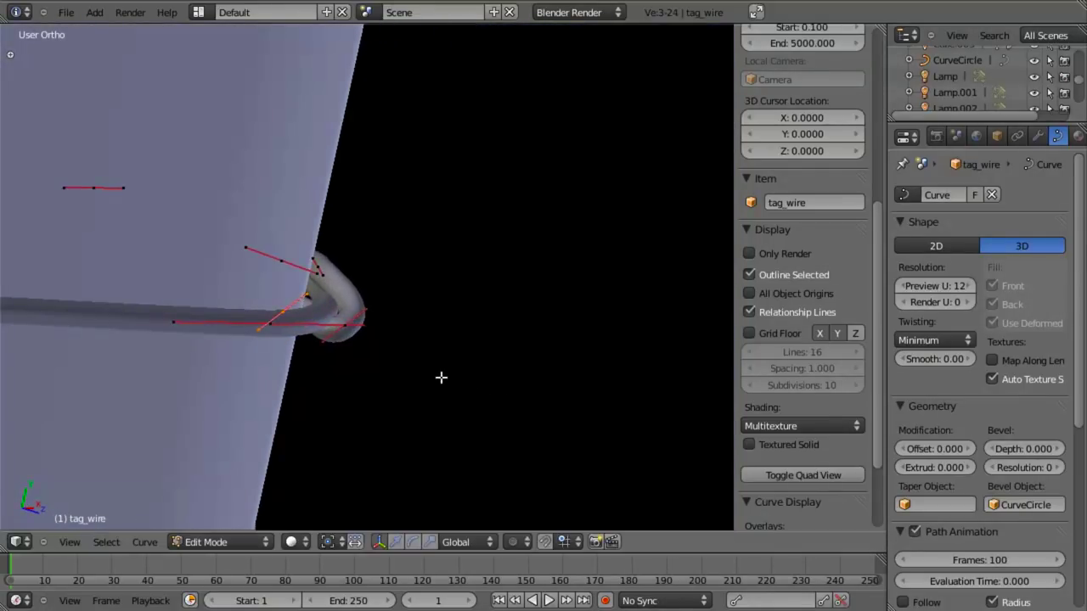
pyautogui.moveTo(442, 376); pyautogui.dragTo(333, 96, button='middle')
pyautogui.press('g')
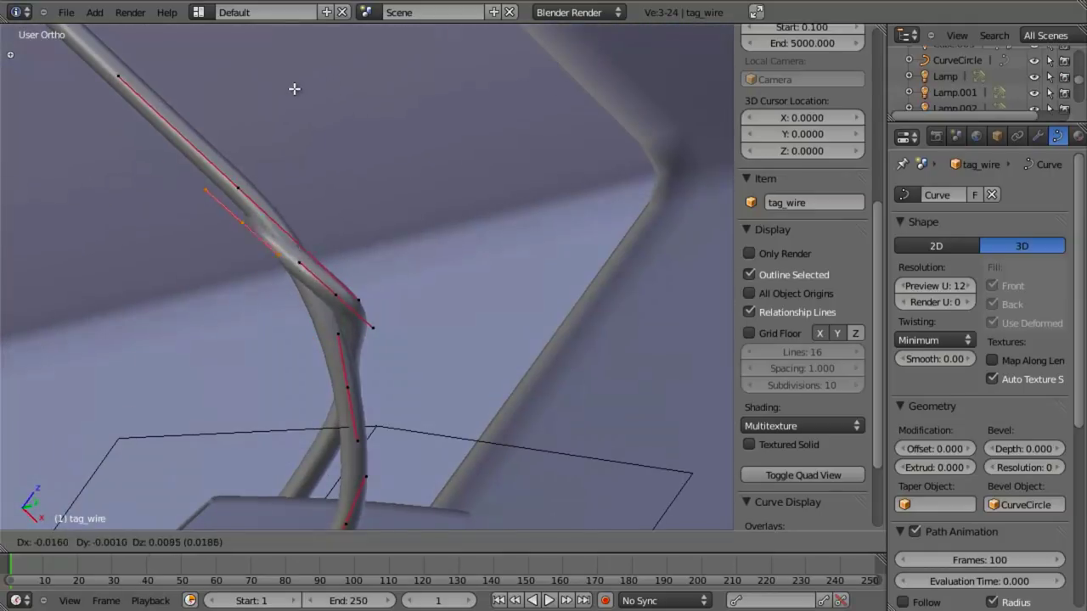
pyautogui.click(292, 91)
# Raise the adjacent control point slightly along global Z, and move the new end point closer to the string
pyautogui.rightClick(245, 182)
pyautogui.press('g')
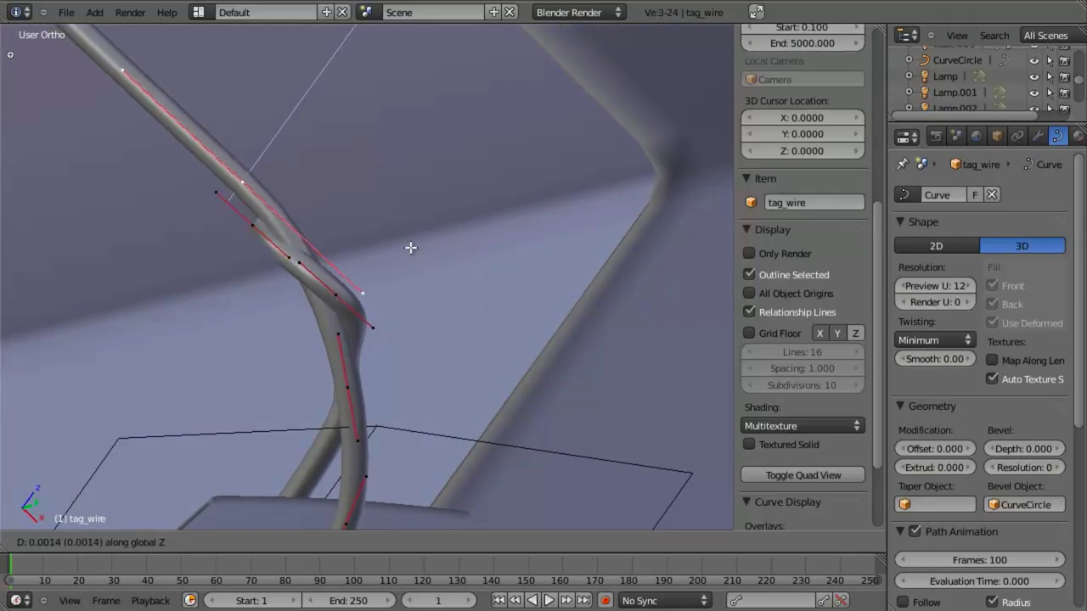
pyautogui.click(411, 245)
pyautogui.rightClick(289, 257)
pyautogui.press('g')
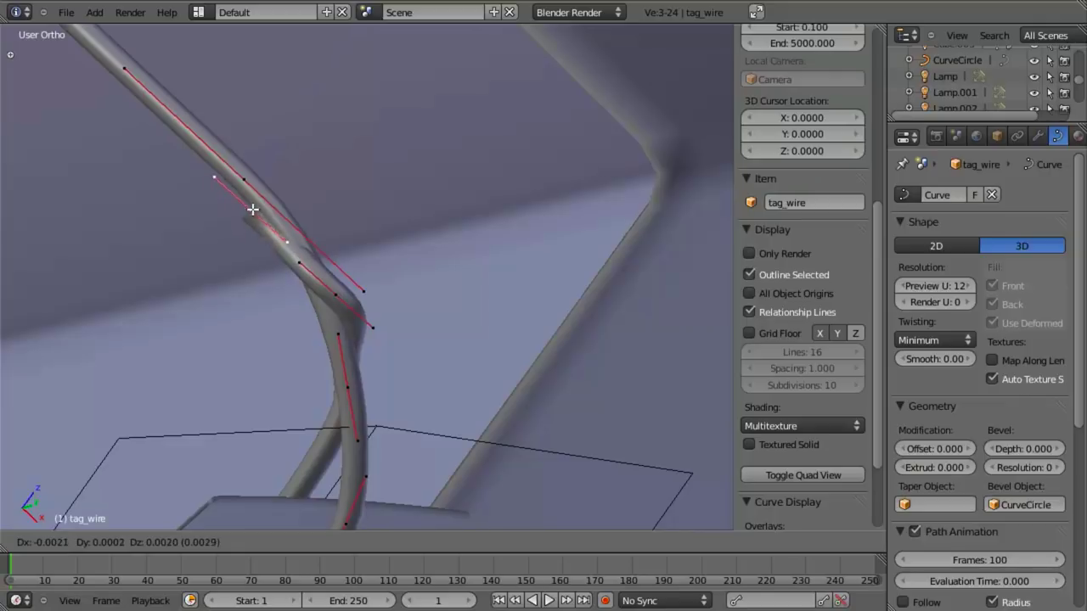
pyautogui.click(262, 218)
# Rotate and shift the new end point so the loose end wraps around the string, and finish editing the curve
pyautogui.moveTo(417, 274); pyautogui.dragTo(322, 279, button='middle')
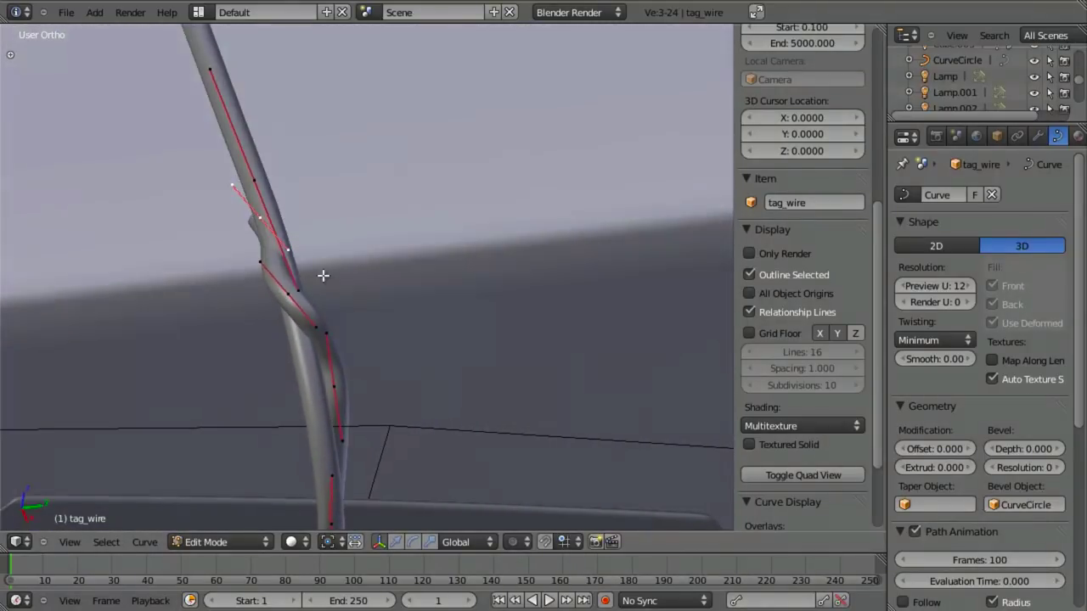
pyautogui.press('r')
pyautogui.click(324, 292)
pyautogui.press('g')
pyautogui.press('r')
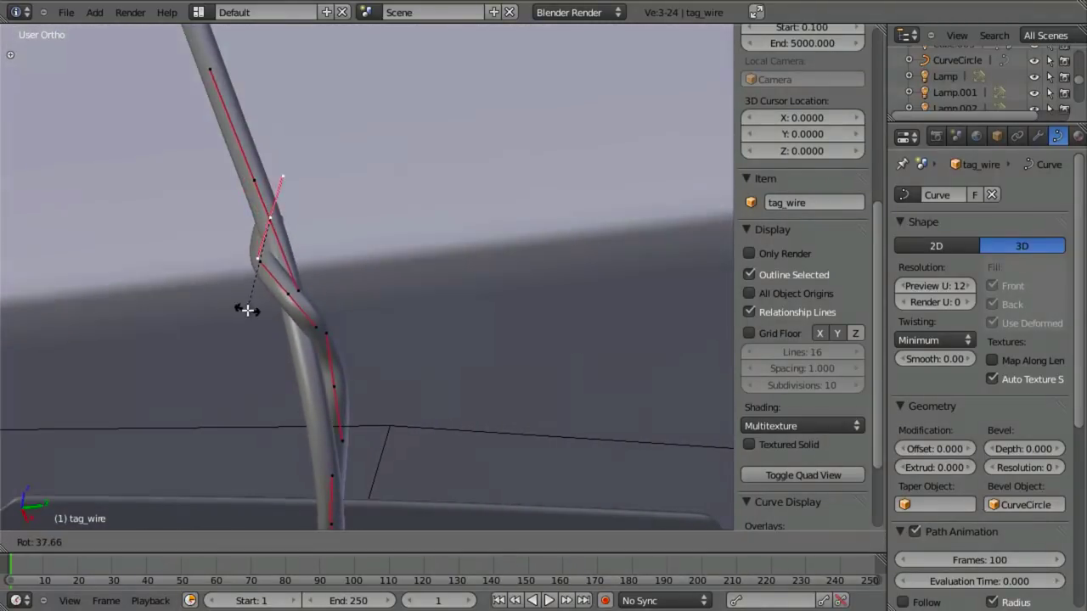
pyautogui.click(235, 303)
pyautogui.moveTo(234, 303); pyautogui.dragTo(413, 355, button='middle')
pyautogui.press('a')
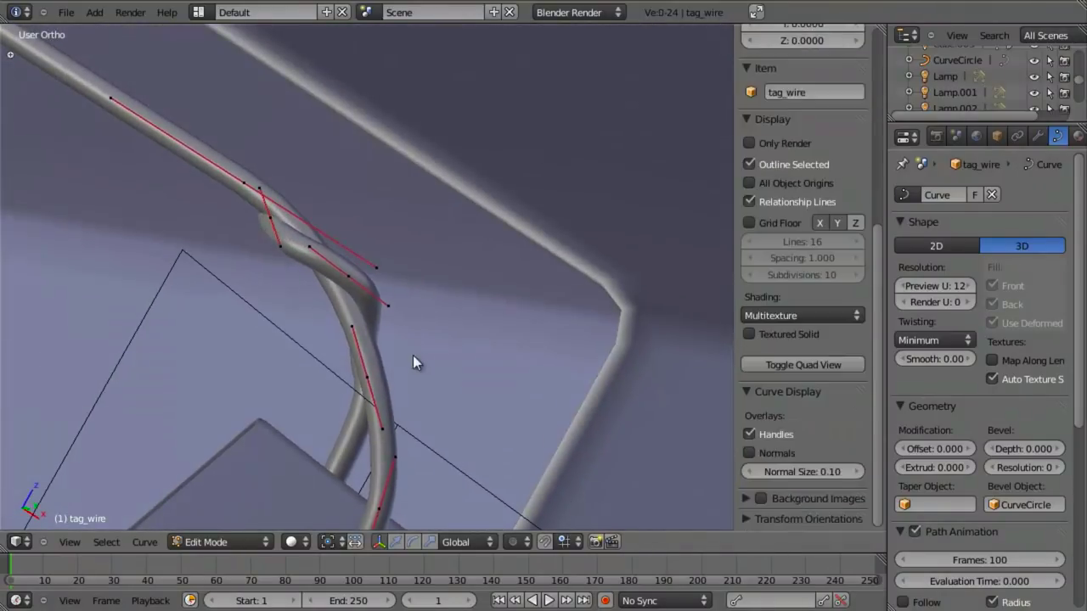
pyautogui.press('Tab')
pyautogui.scroll(-6, 337, 350)
pyautogui.press('a')
# In top view, move, rotate and scale the string's middle control point for a smoother bend, and finish editing
pyautogui.scroll(-5, 336, 350)
pyautogui.moveTo(562, 335); pyautogui.dragTo(534, 272, button='middle')
pyautogui.moveTo(318, 213); pyautogui.dragTo(282, 231, button='middle')
pyautogui.press('KP_7')
pyautogui.keyDown('shift'); pyautogui.moveTo(291, 188); pyautogui.dragTo(326, 144, button='middle'); pyautogui.keyUp('shift')
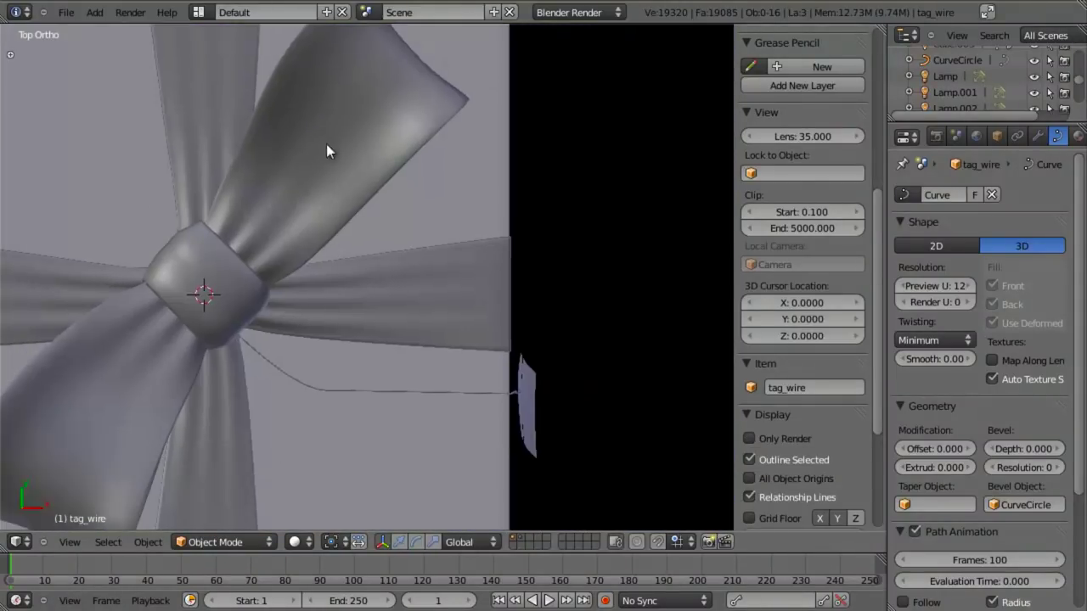
pyautogui.press('Tab')
pyautogui.press('g')
pyautogui.click(338, 364)
pyautogui.press('r')
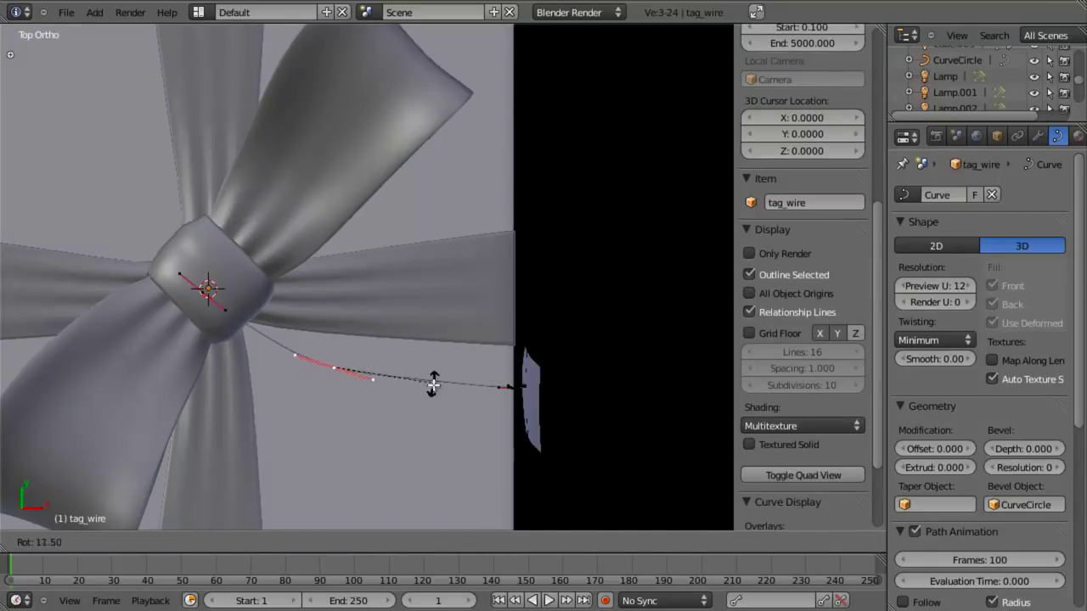
pyautogui.click(439, 337)
pyautogui.press('s')
pyautogui.click(515, 379)
pyautogui.press('a')
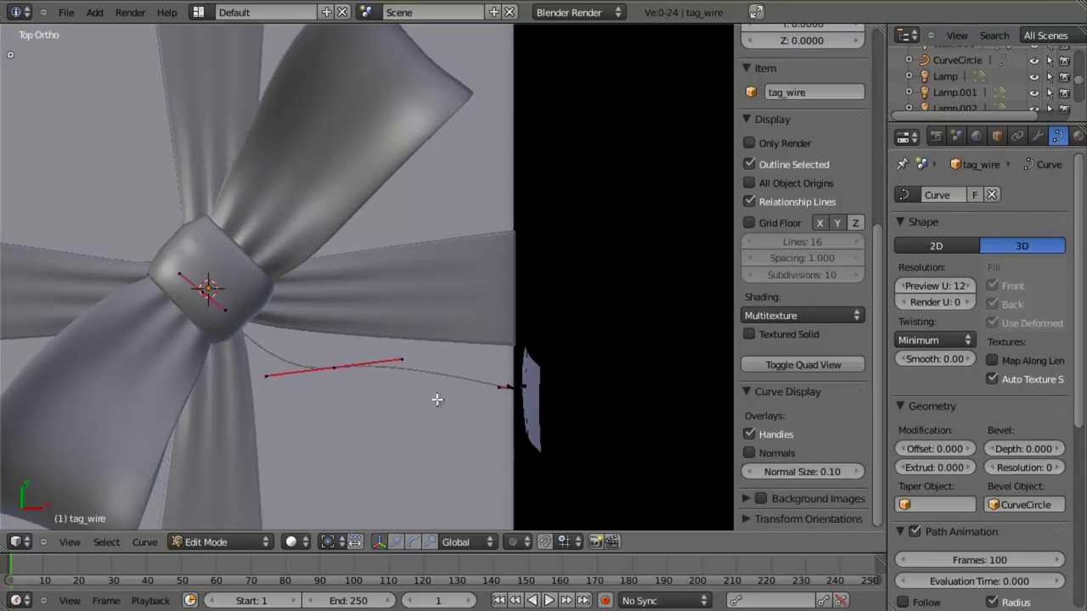
pyautogui.press('Tab')
pyautogui.press('a')
# Render the gift box from the camera to check the tag and its string, and close the render
pyautogui.moveTo(436, 399); pyautogui.dragTo(314, 337, button='middle')
pyautogui.scroll(-7, 397, 233)
pyautogui.scroll(7, 314, 337)
pyautogui.keyDown('shift'); pyautogui.moveTo(379, 301); pyautogui.dragTo(430, 216, button='middle'); pyautogui.keyUp('shift')
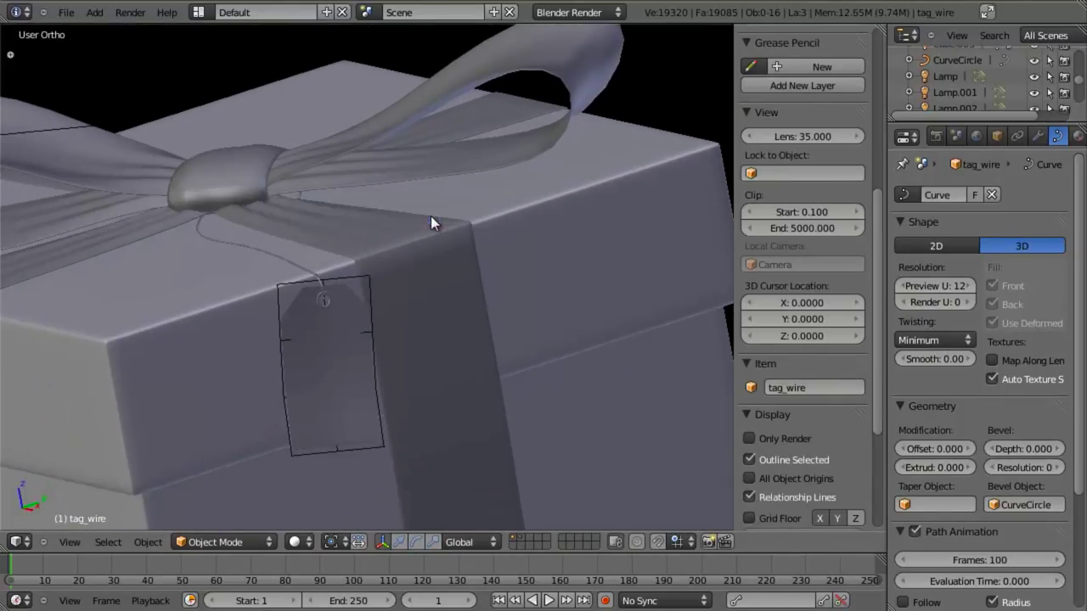
pyautogui.scroll(-6, 430, 215)
pyautogui.moveTo(327, 300); pyautogui.dragTo(406, 358, button='middle')
pyautogui.scroll(-2, 406, 364)
pyautogui.press('KP_0')
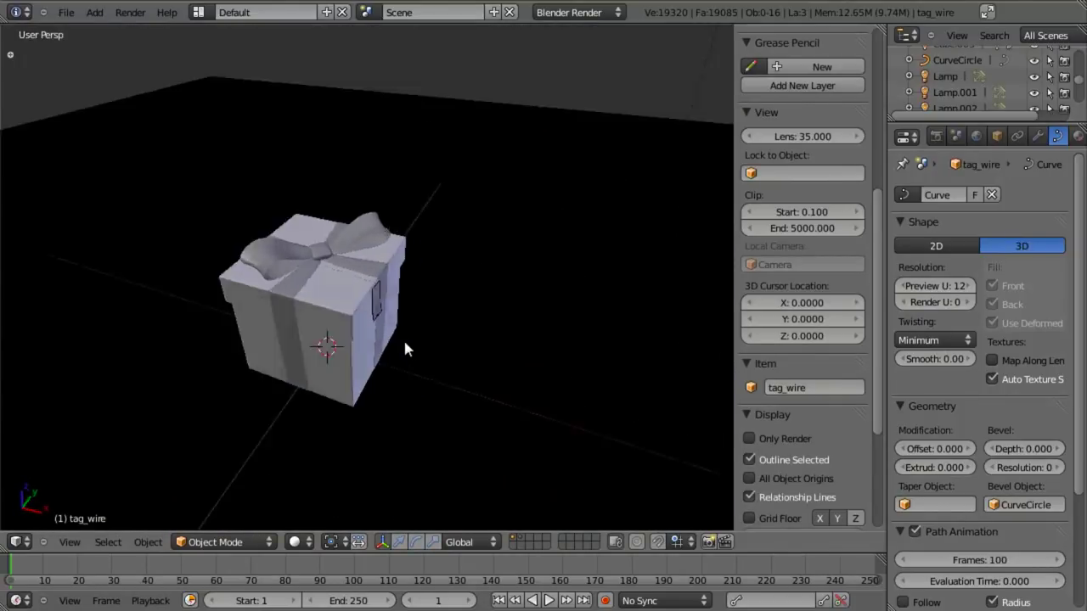
pyautogui.press('F12')
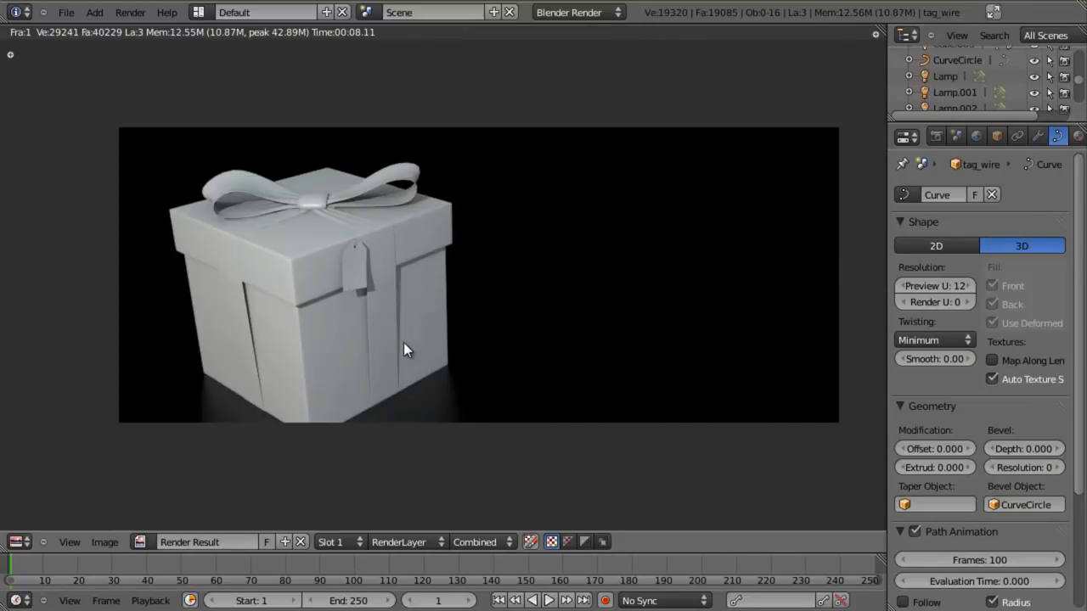
pyautogui.press('Escape')
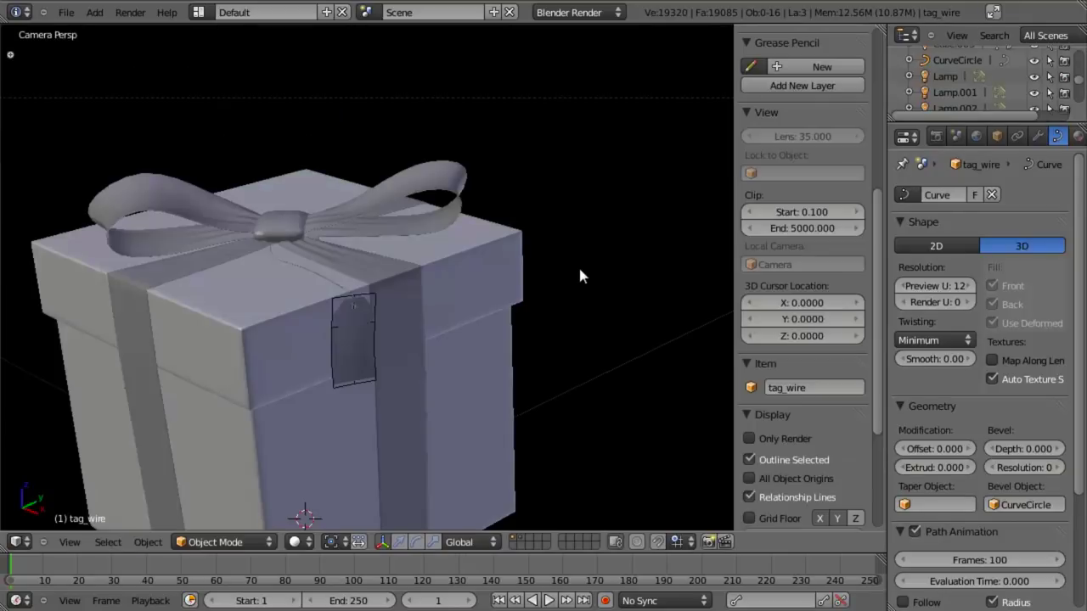
# In right view, open the gift tag's mesh for editing and select all of its geometry
pyautogui.press('KP_7')
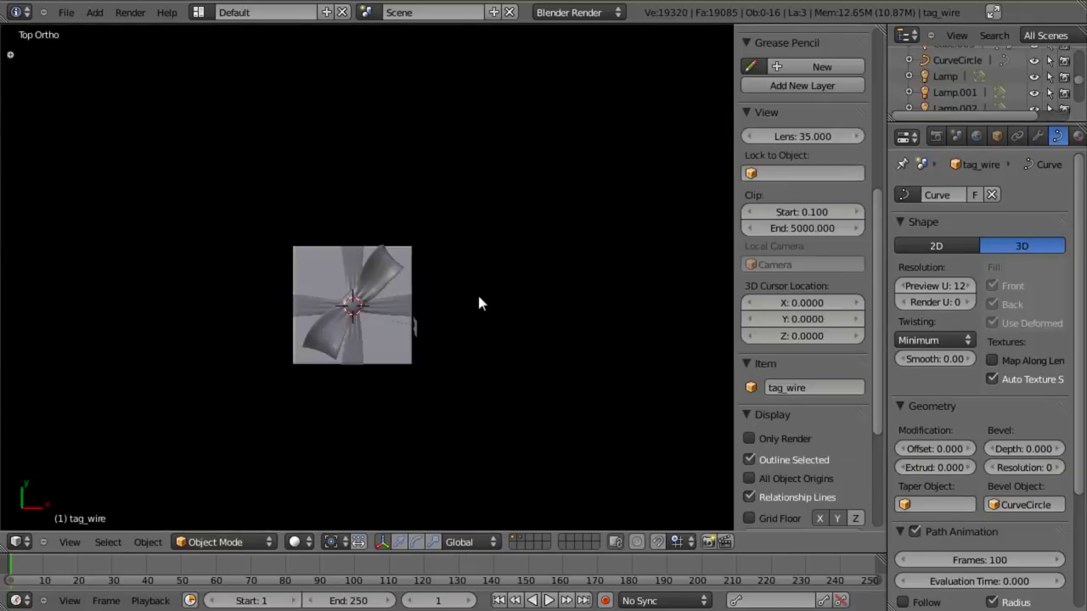
pyautogui.press('KP_3')
pyautogui.scroll(5, 409, 352)
pyautogui.scroll(2, 407, 352)
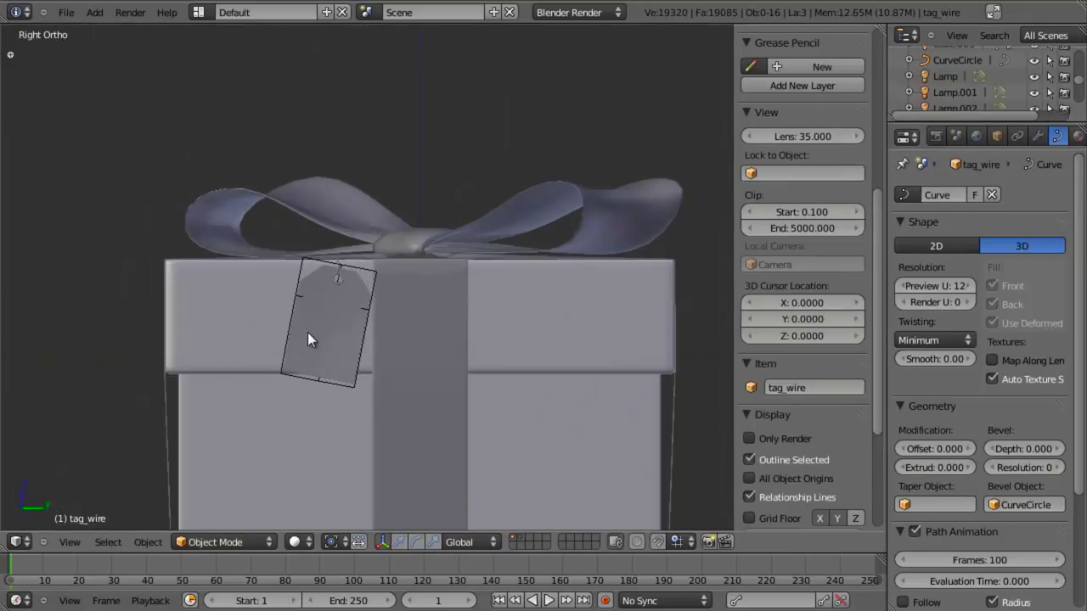
pyautogui.rightClick(332, 313)
pyautogui.press('z')
pyautogui.press('z')
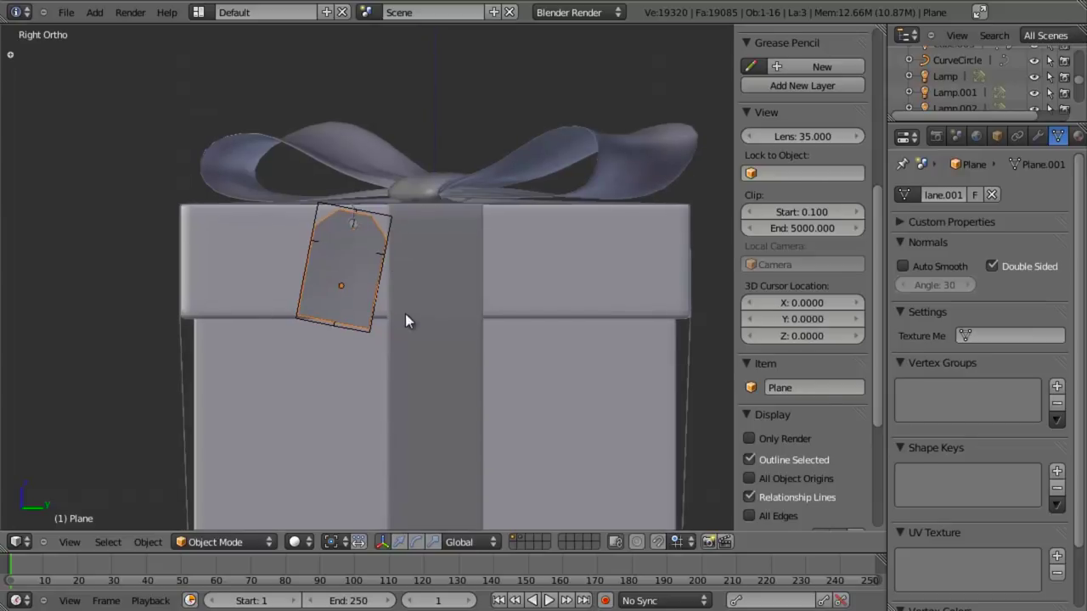
pyautogui.press('Tab')
pyautogui.press('a')
pyautogui.scroll(3, 396, 315)
pyautogui.scroll(3, 470, 332)
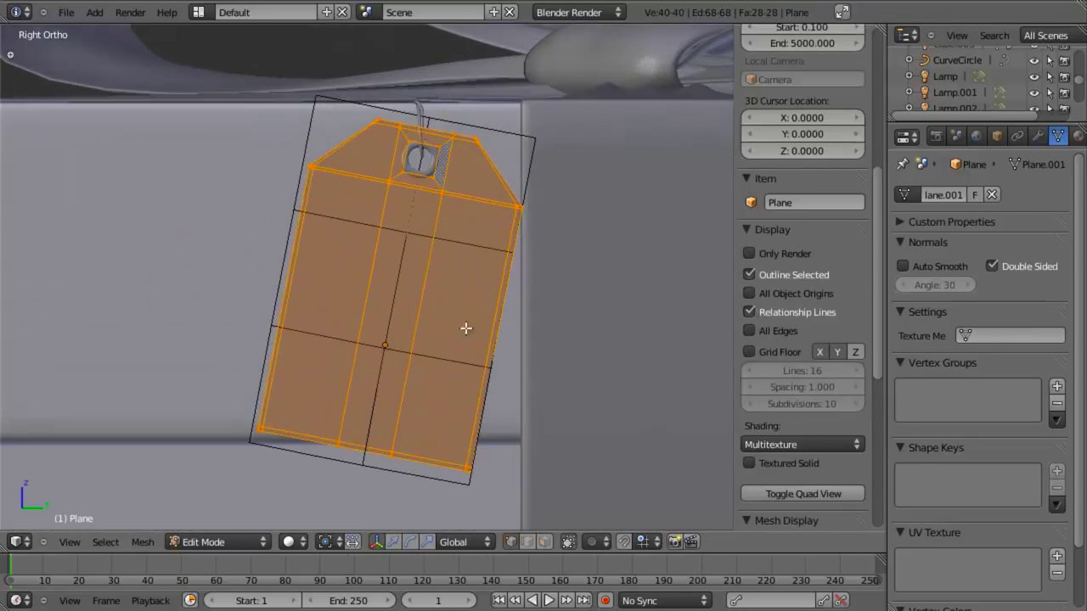
pyautogui.scroll(-4, 474, 436)
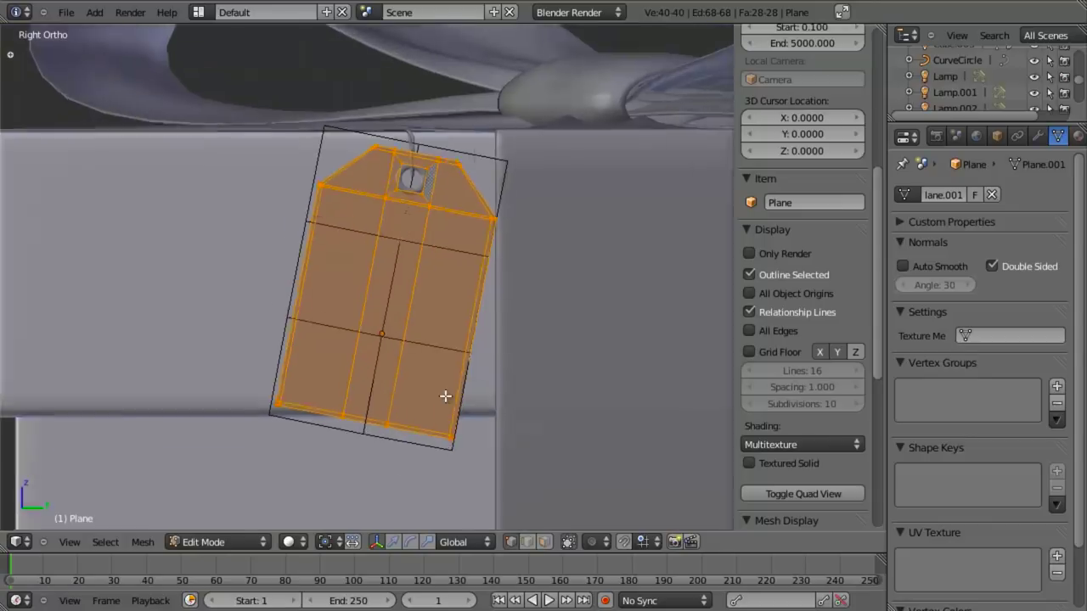
# Split the 3D view, make the new area a UV/Image Editor, and unlink the Render Result from it
pyautogui.moveTo(4, 550); pyautogui.dragTo(297, 551)
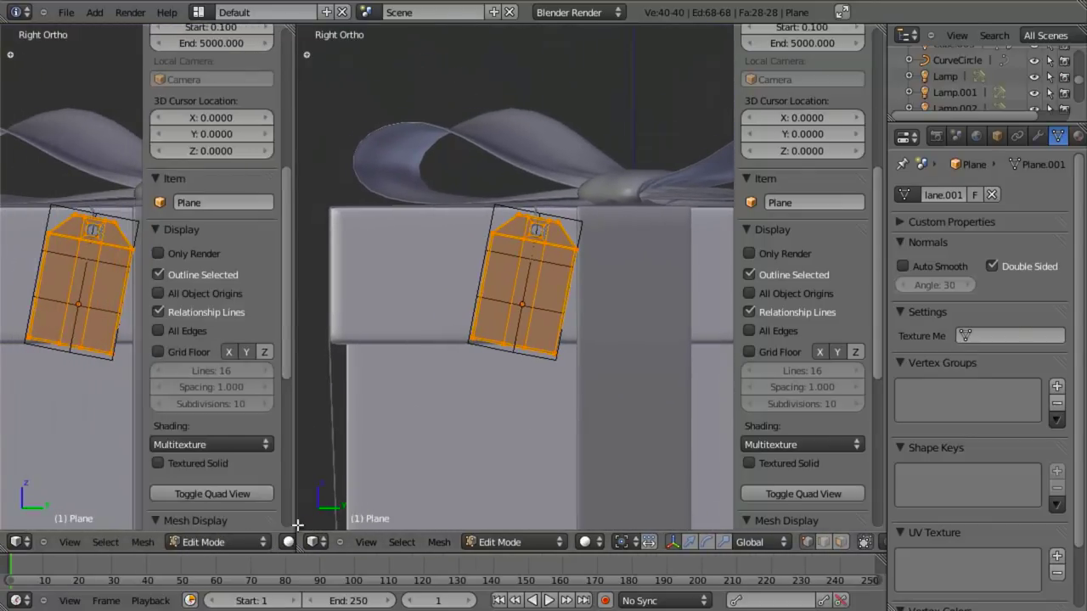
pyautogui.click(16, 541)
pyautogui.click(49, 431)
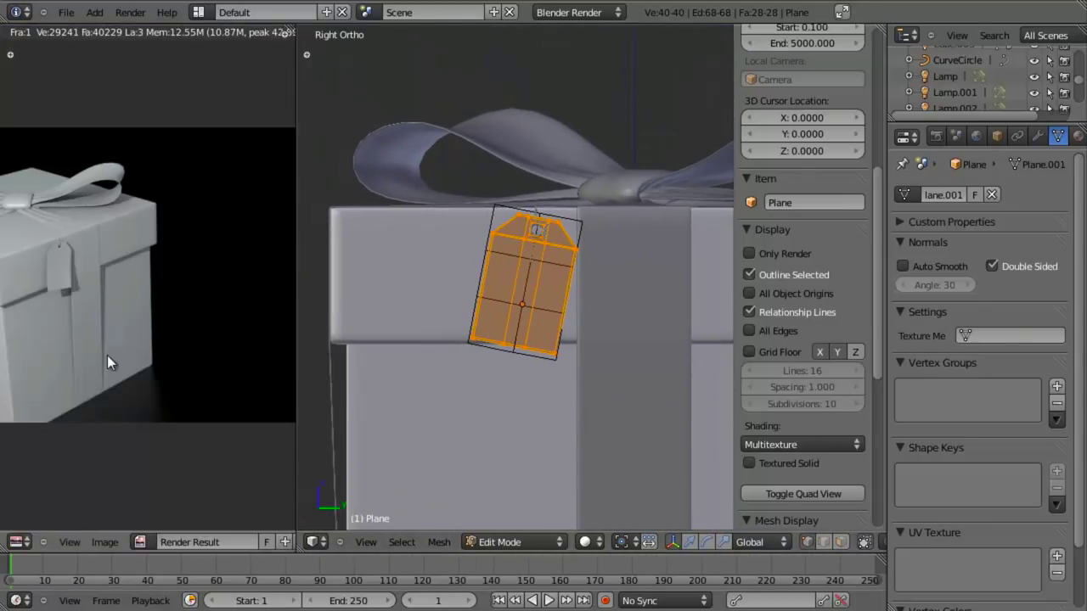
pyautogui.scroll(-2, 174, 545)
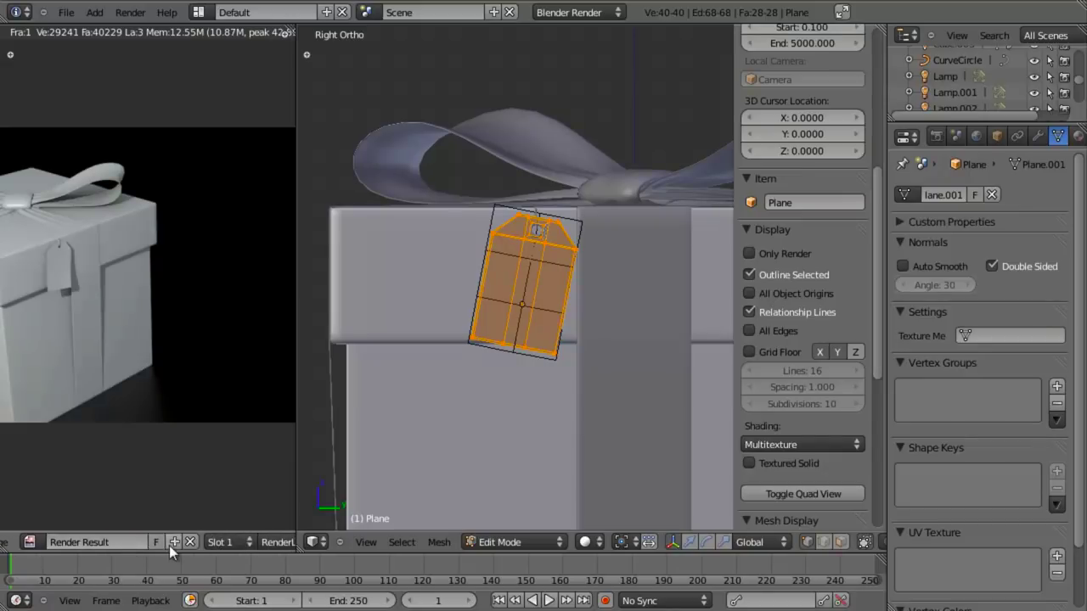
pyautogui.click(186, 541)
pyautogui.moveTo(224, 353); pyautogui.dragTo(161, 356, button='middle')
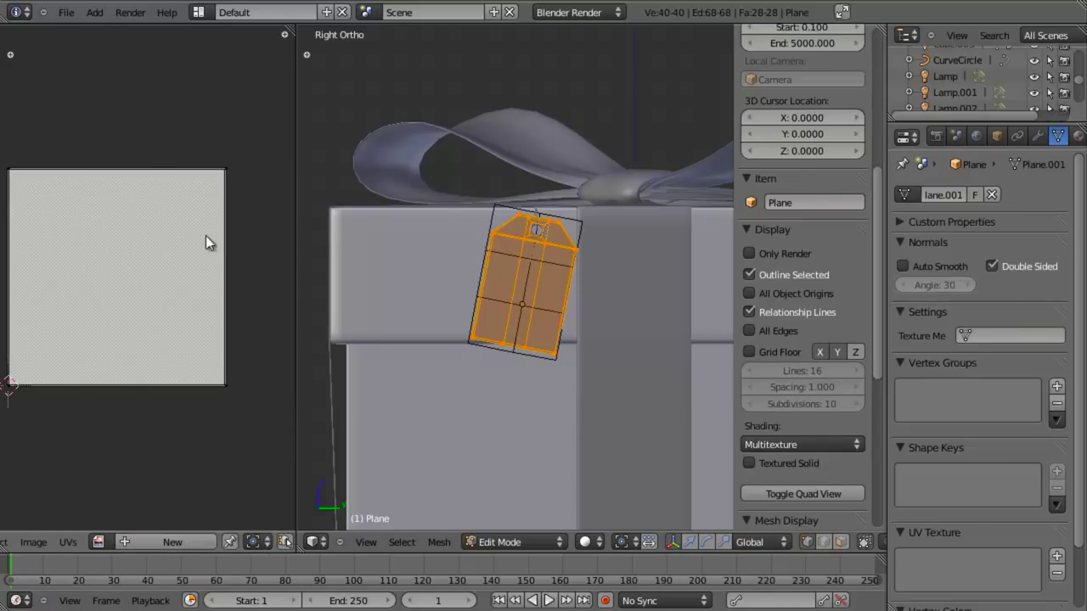
pyautogui.moveTo(203, 288); pyautogui.dragTo(216, 291, button='middle')
# Unwrap the tag's selected mesh with the standard Unwrap method
pyautogui.press('u')
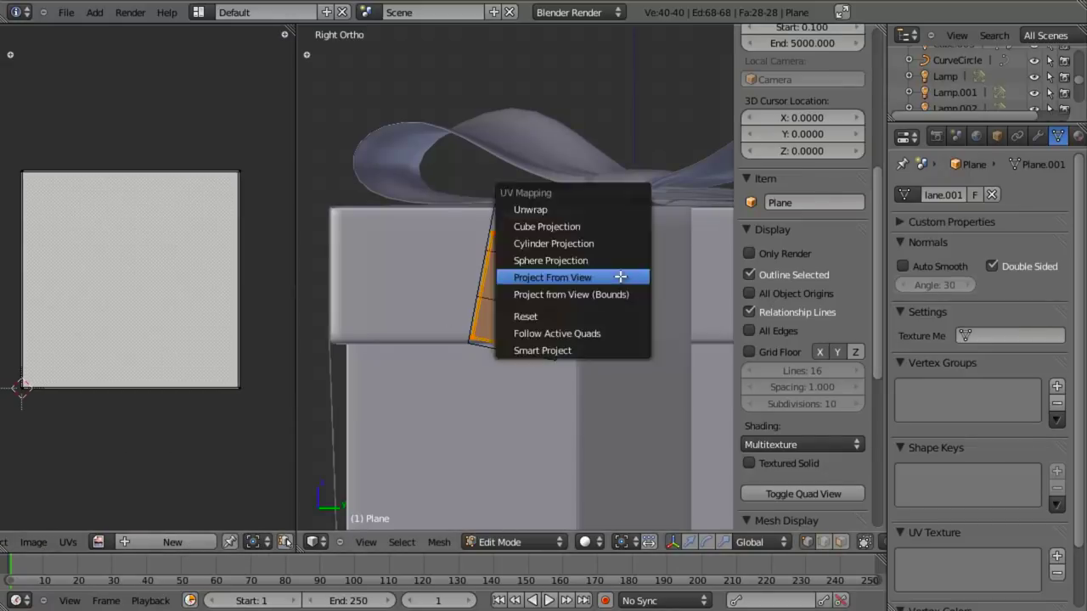
pyautogui.click(619, 208)
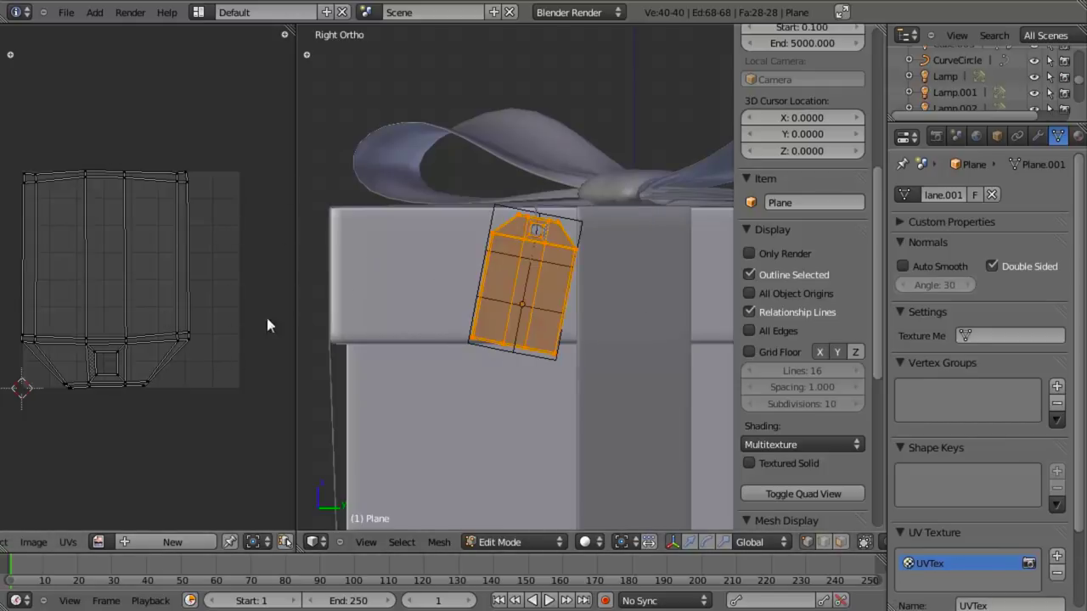
pyautogui.scroll(3, 507, 280)
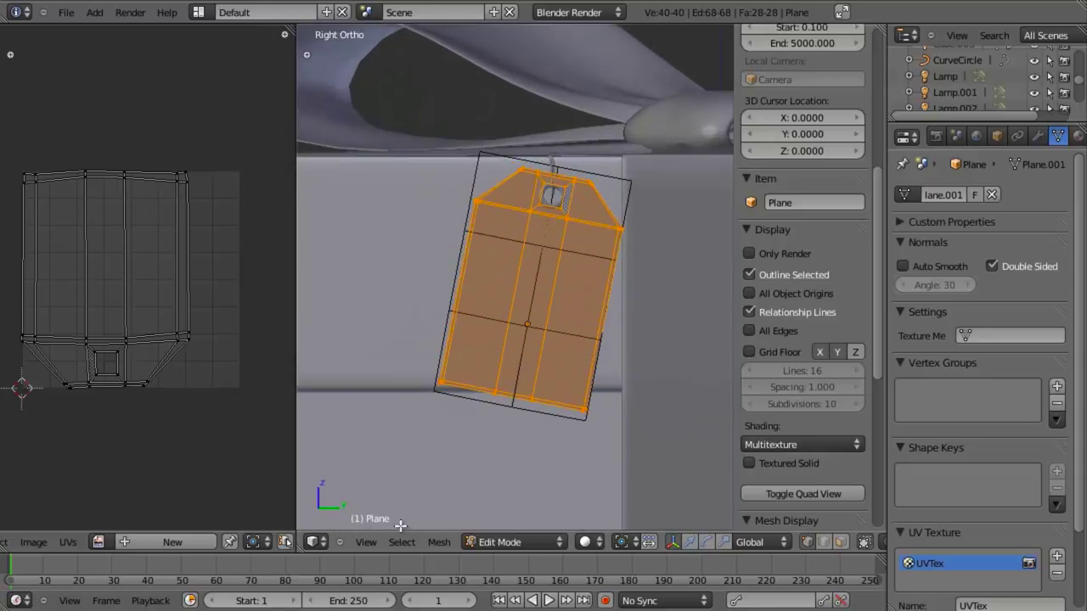
# Unwrap the tag's selected mesh with Project From View in the right view, and check the tag from the front and right
pyautogui.press('u')
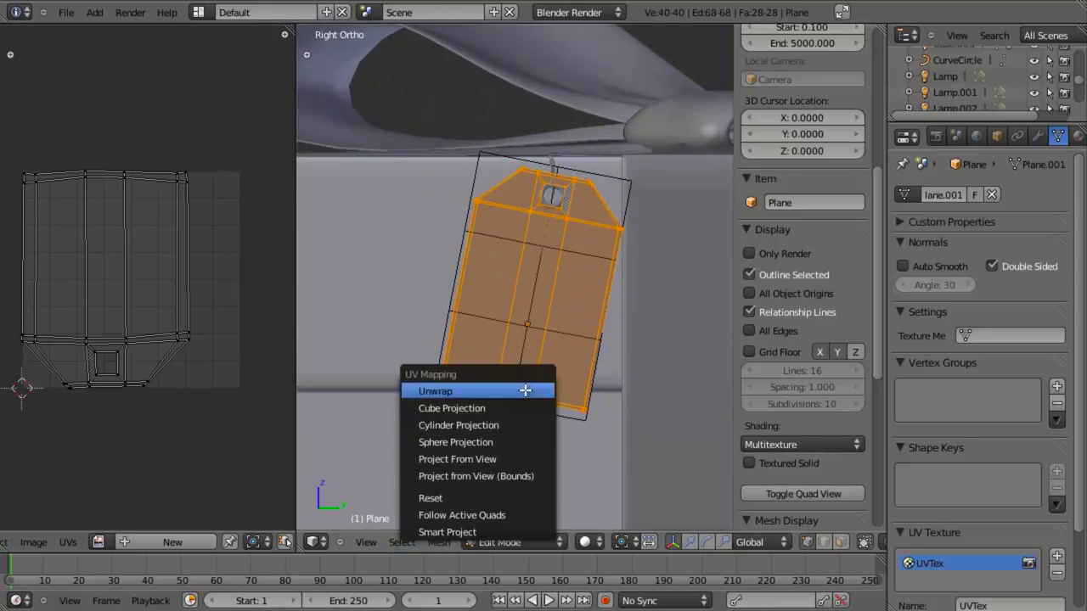
pyautogui.click(515, 461)
pyautogui.scroll(-3, 515, 461)
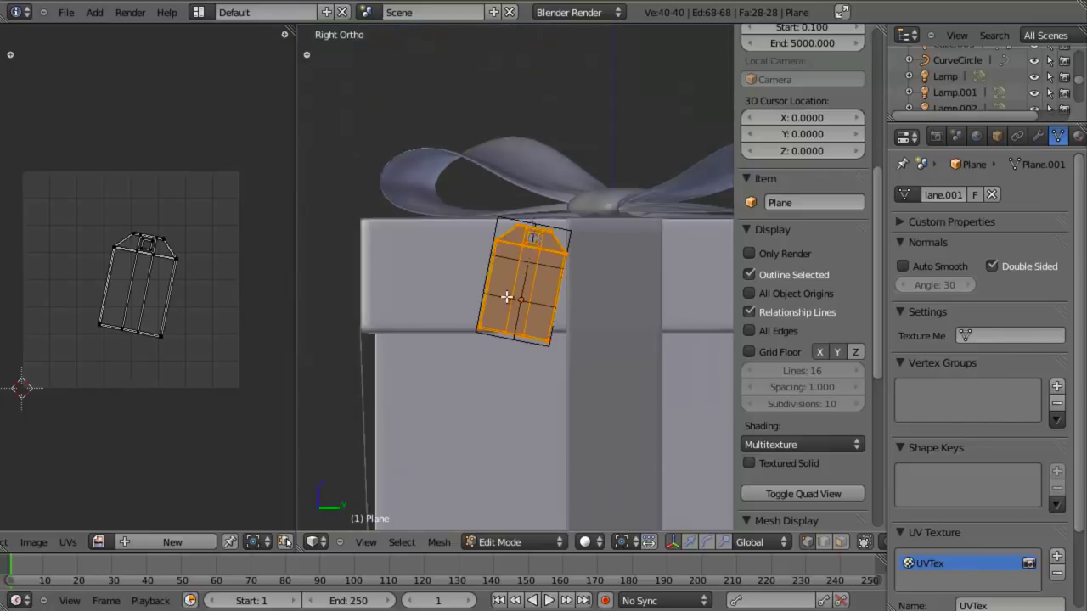
pyautogui.moveTo(515, 461); pyautogui.dragTo(585, 331, button='middle')
pyautogui.press('KP_1')
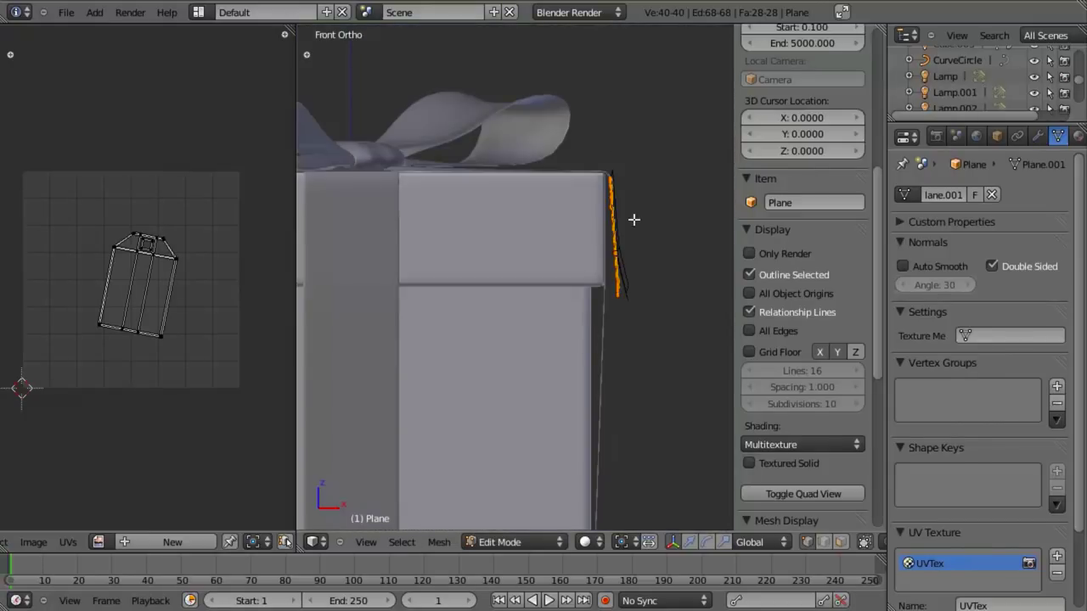
pyautogui.press('KP_3')
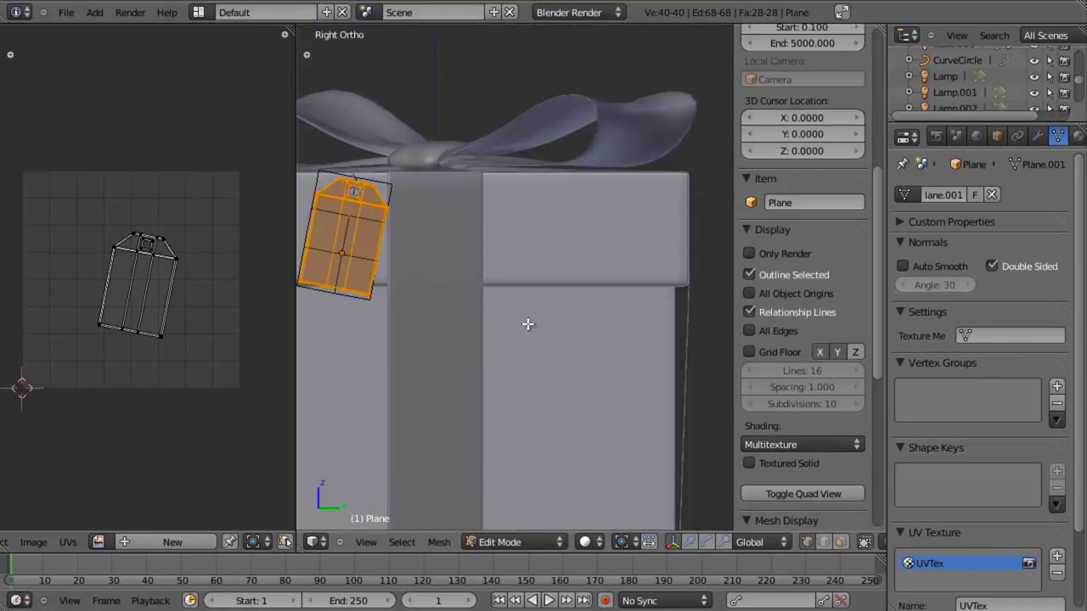
# Align the 3D view to the tag's selected geometry so it is seen straight on, and frame the tag
pyautogui.click(367, 543)
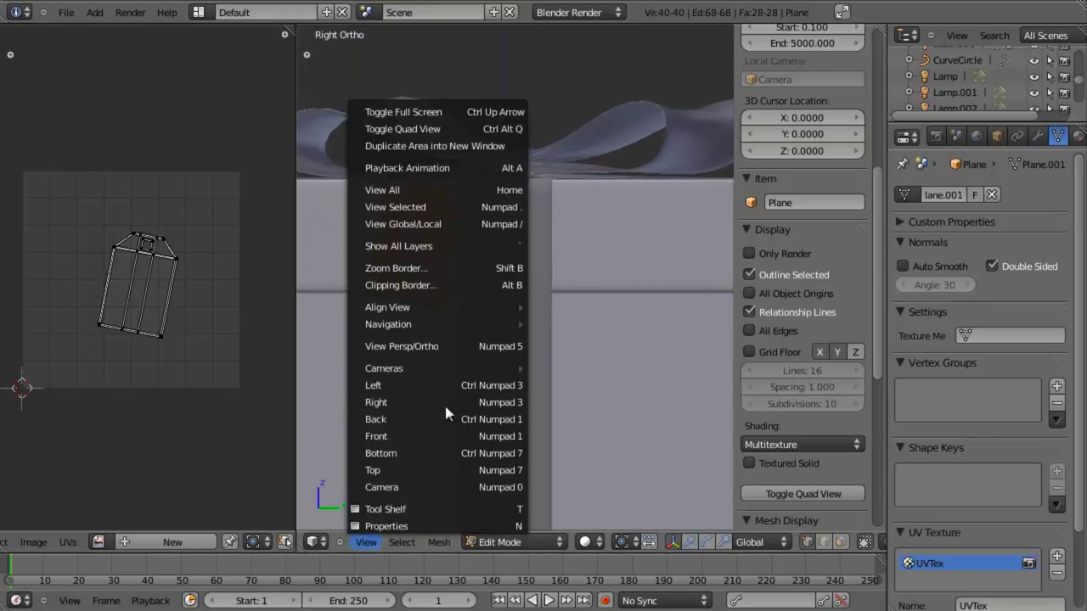
pyautogui.moveTo(454, 303)
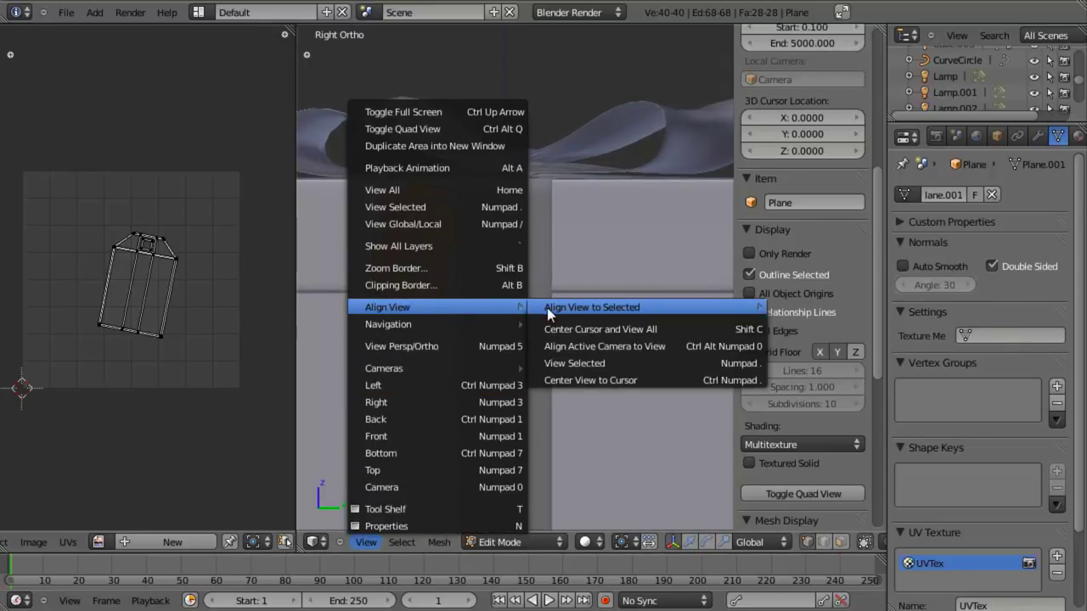
pyautogui.moveTo(560, 306)
pyautogui.click(802, 311)
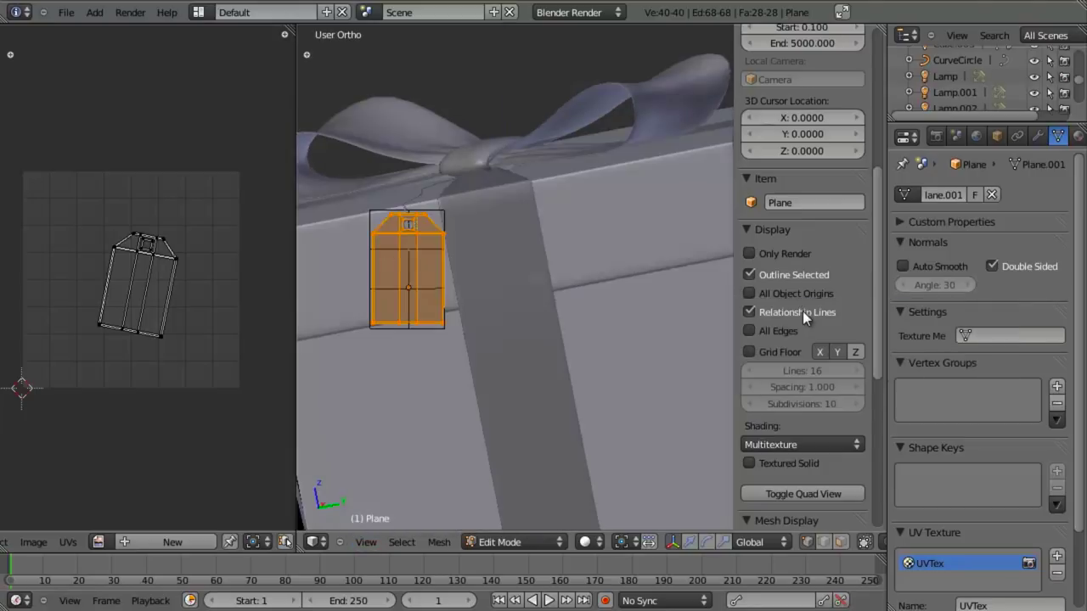
pyautogui.press('KP_Decimal')
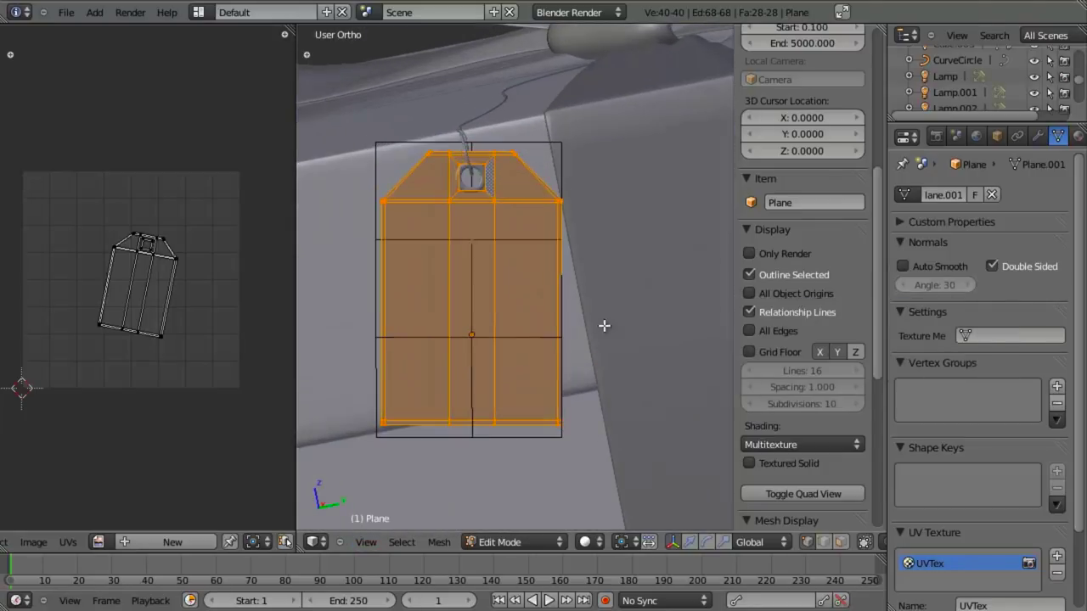
pyautogui.keyDown('shift'); pyautogui.moveTo(516, 181); pyautogui.dragTo(537, 211, button='middle'); pyautogui.keyUp('shift')
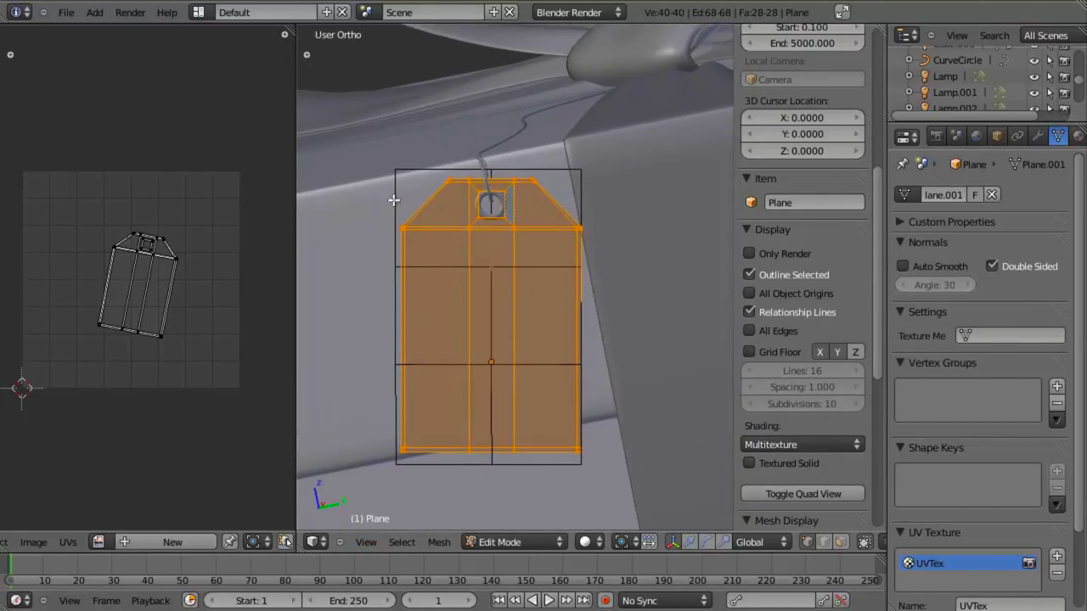
# Unwrap the tag again with Project From View from the aligned view, and inspect the resulting UV layout
pyautogui.press('u')
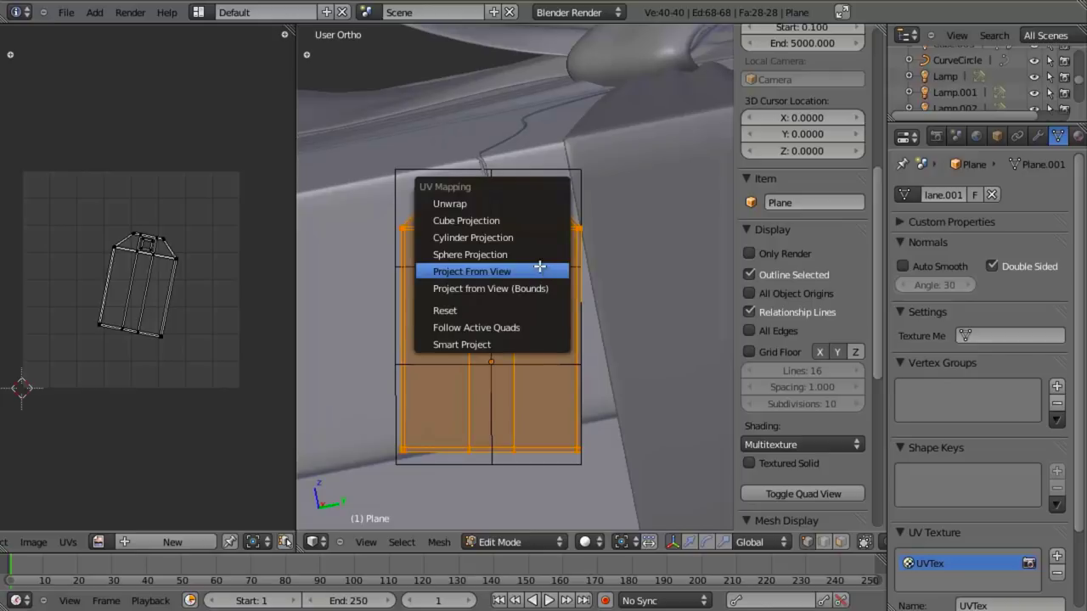
pyautogui.click(540, 266)
pyautogui.scroll(7, 174, 369)
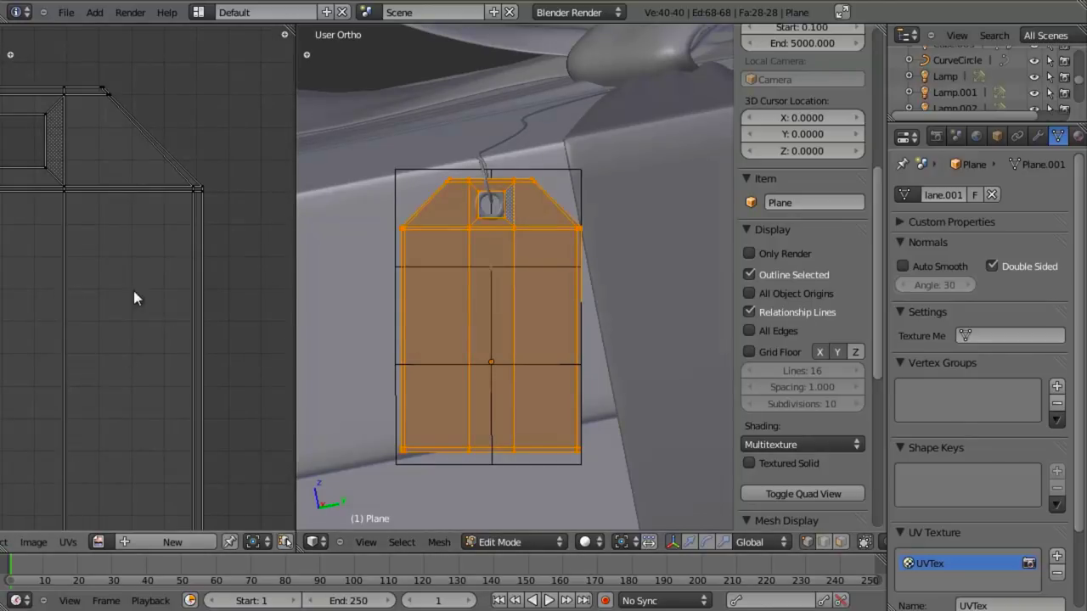
pyautogui.scroll(-2, 133, 291)
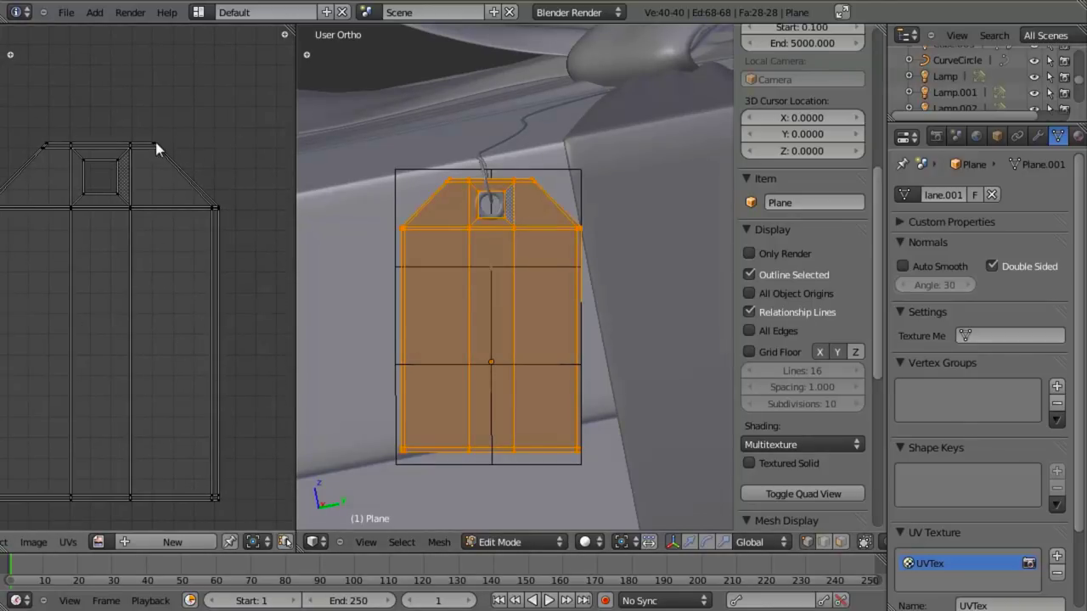
pyautogui.scroll(-3, 202, 297)
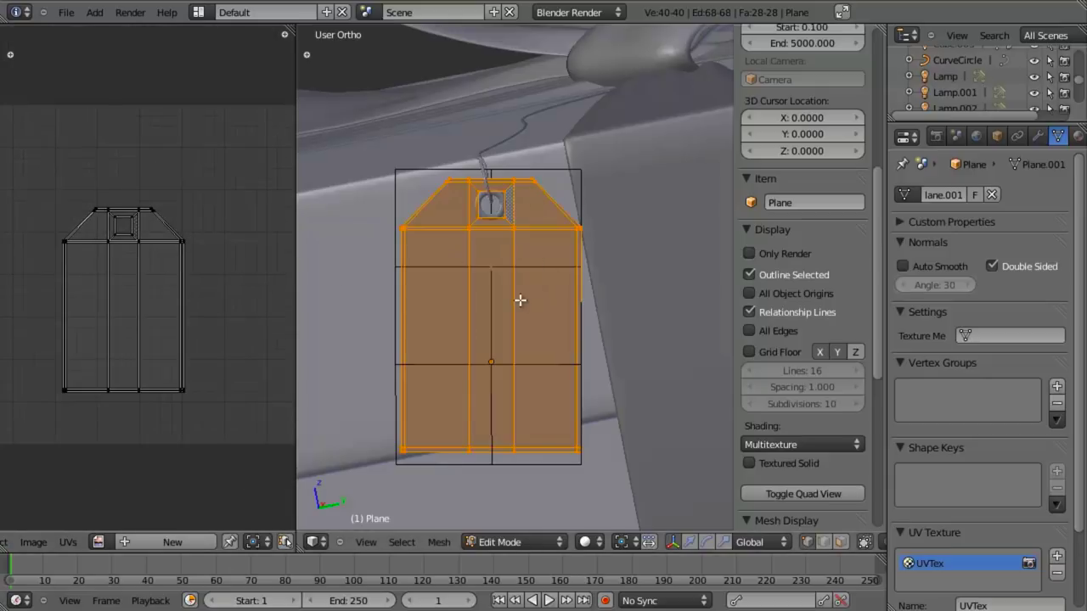
pyautogui.scroll(-3, 100, 320)
# Select all of the tag's UVs and open the image cgcookieLogo_justgraphic.png from the Present folder in the UV/Image Editor
pyautogui.press('a')
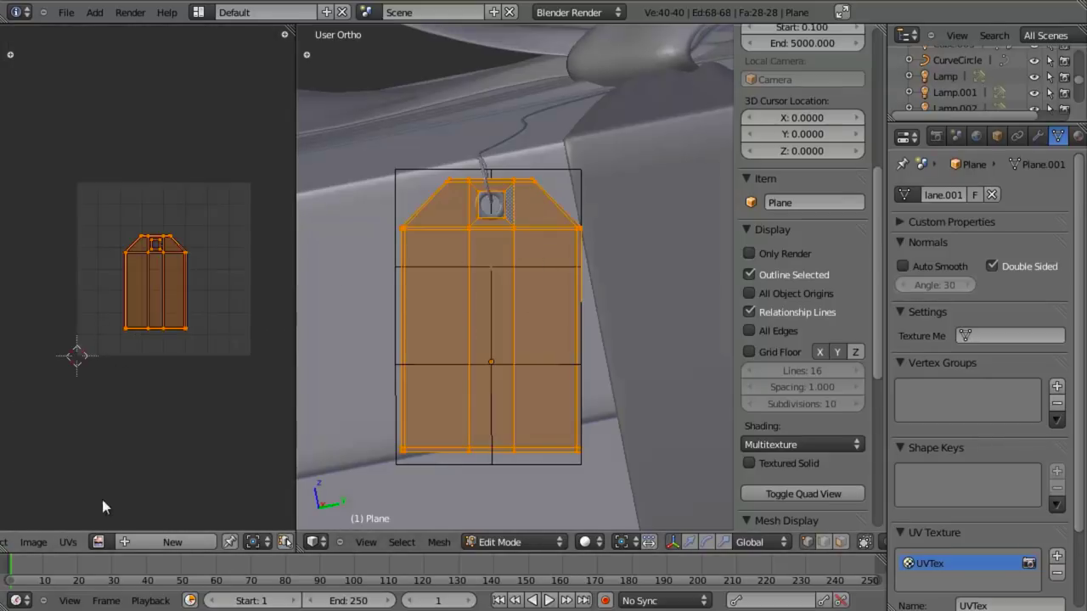
pyautogui.click(98, 541)
pyautogui.click(34, 541)
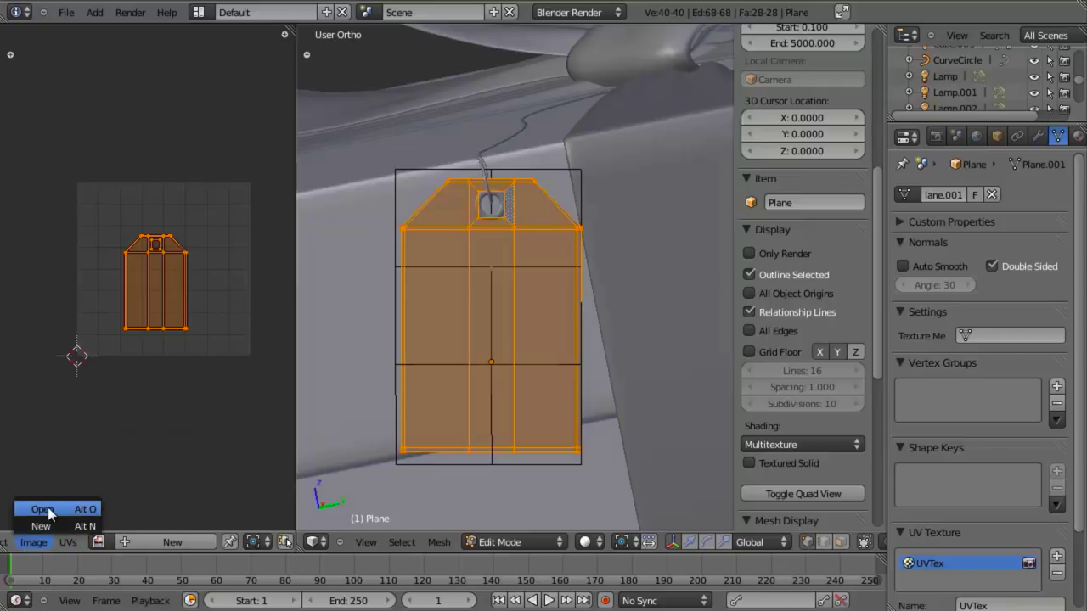
pyautogui.click(42, 509)
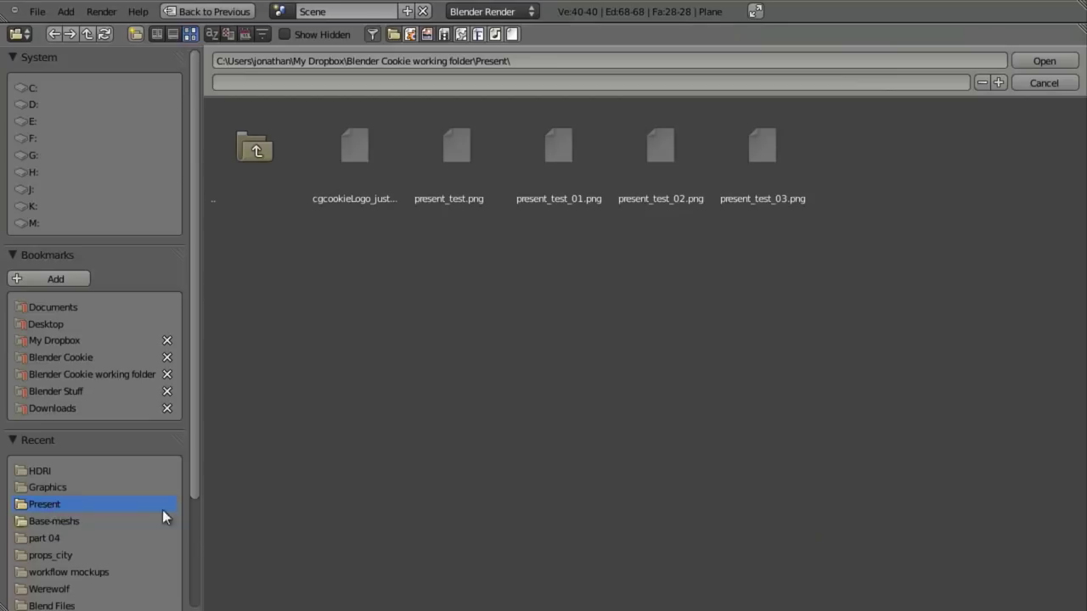
pyautogui.click(355, 168)
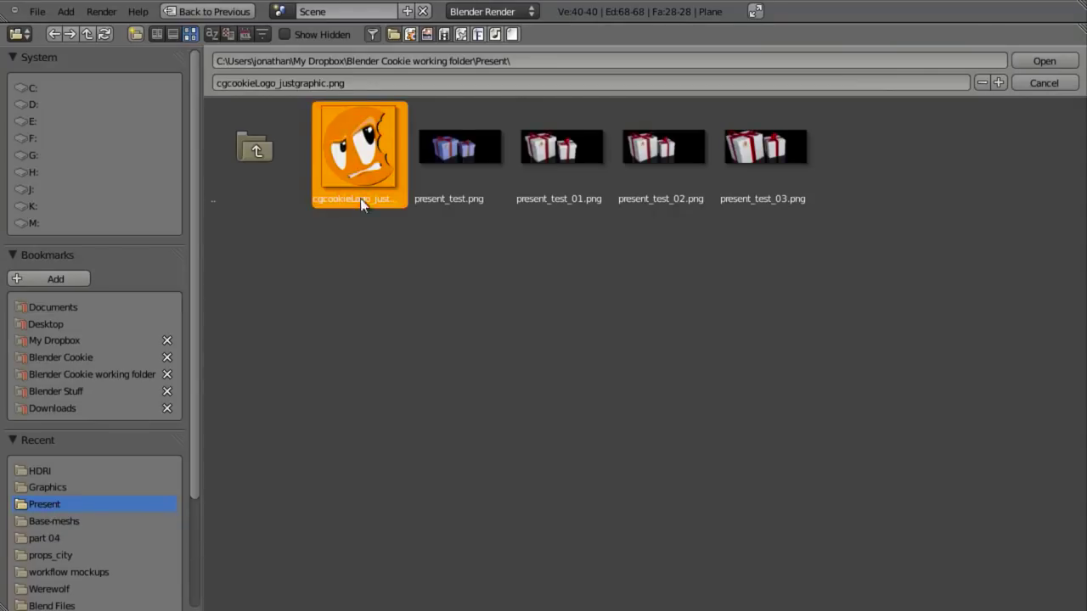
pyautogui.doubleClick(377, 161)
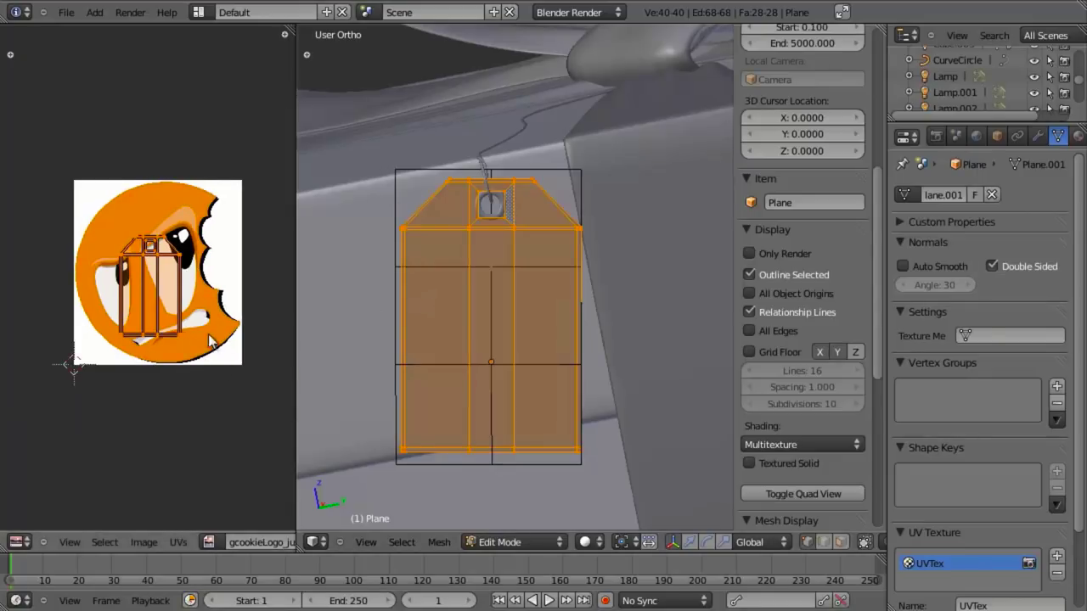
# Enable Textured Solid display so the logo image shows on the tag in the 3D view
pyautogui.click(749, 463)
pyautogui.scroll(-3, 549, 346)
pyautogui.scroll(2, 549, 345)
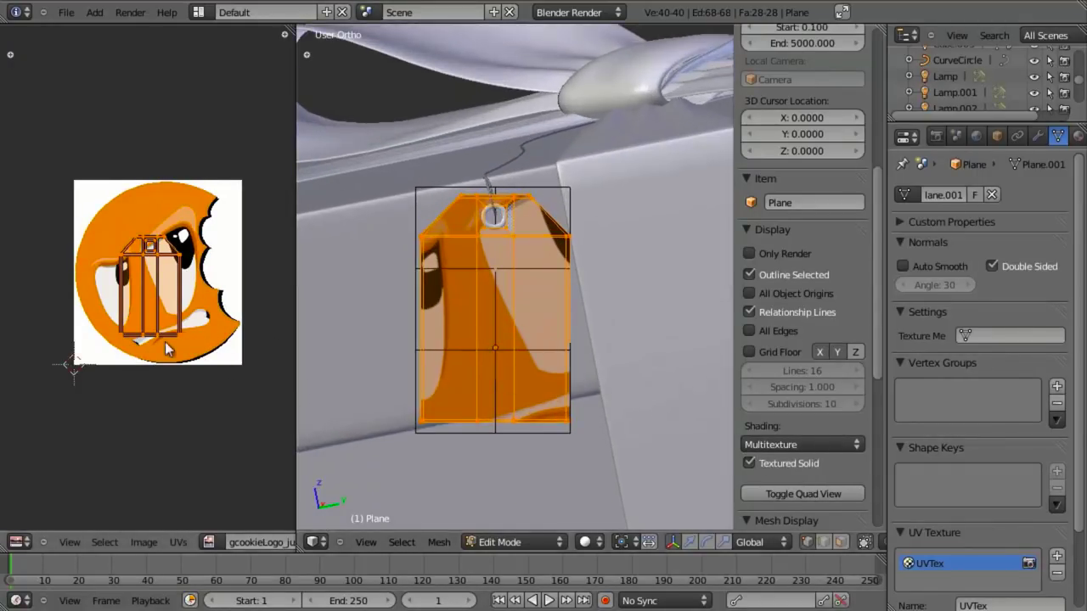
# Scale the tag's UVs up to about three times their size and move them so the logo sits centred on the tag
pyautogui.press('s')
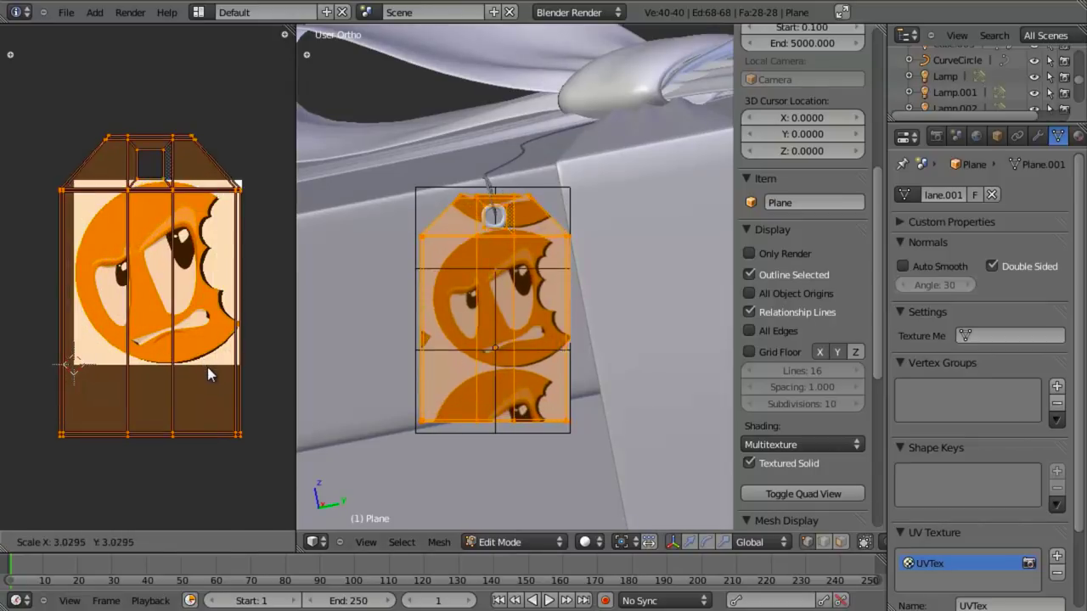
pyautogui.click(216, 372)
pyautogui.press('g')
pyautogui.click(223, 340)
pyautogui.press('s')
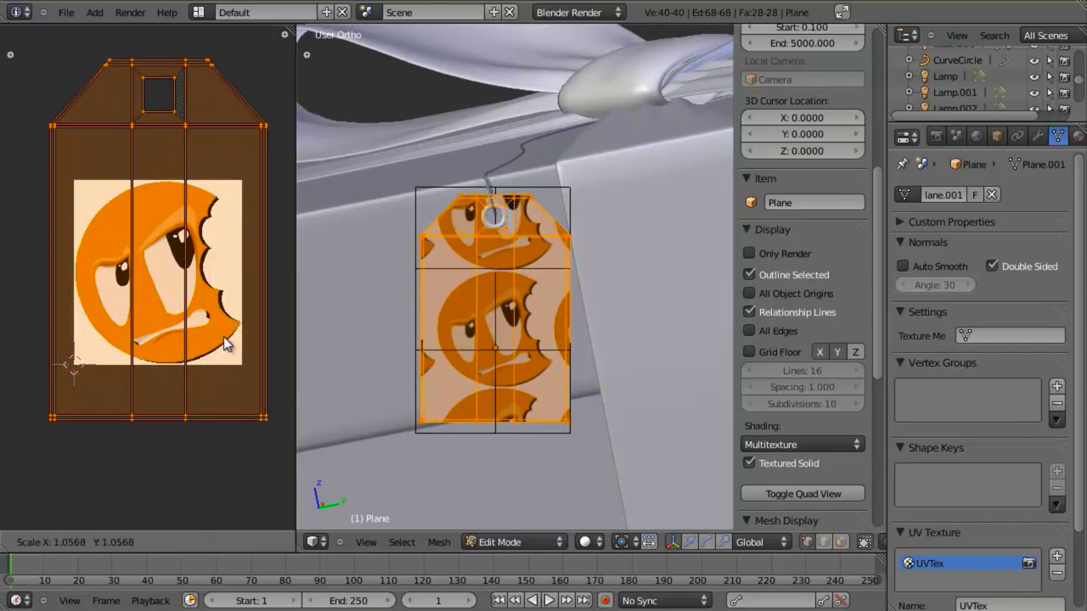
pyautogui.click(217, 326)
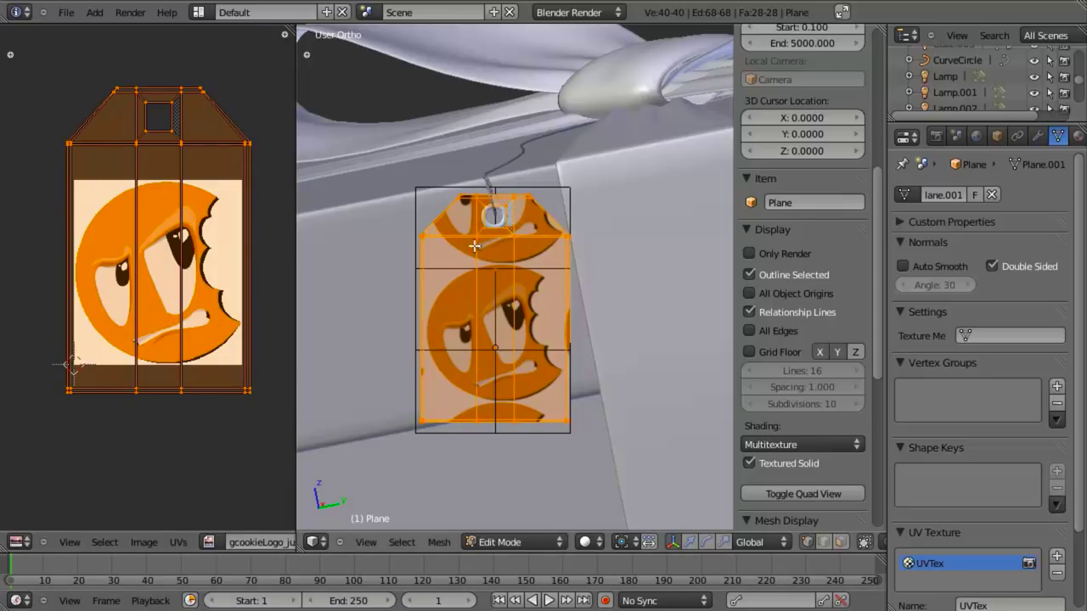
pyautogui.press('g')
pyautogui.click(228, 331)
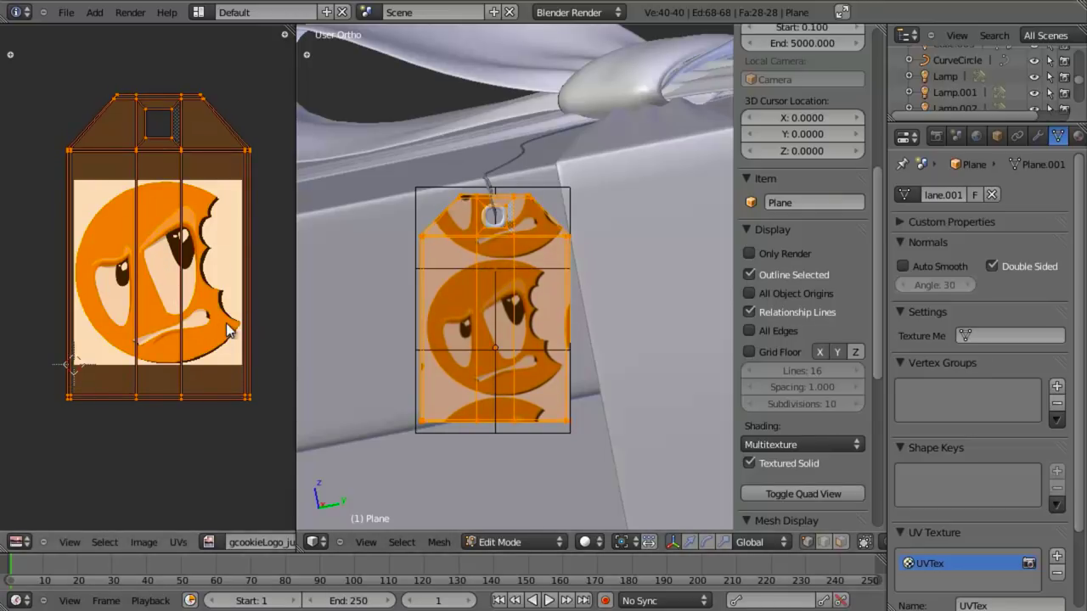
# Return the tag to Object Mode and merge the UV/Image Editor area back into the 3D view
pyautogui.press('Tab')
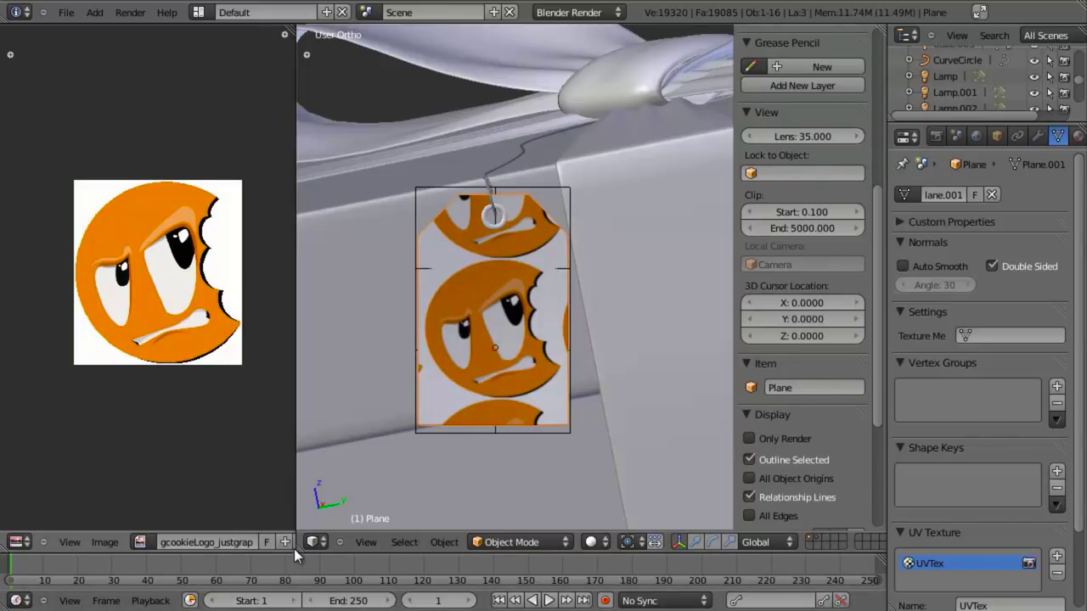
pyautogui.moveTo(297, 549); pyautogui.dragTo(226, 542)
pyautogui.scroll(-4, 469, 359)
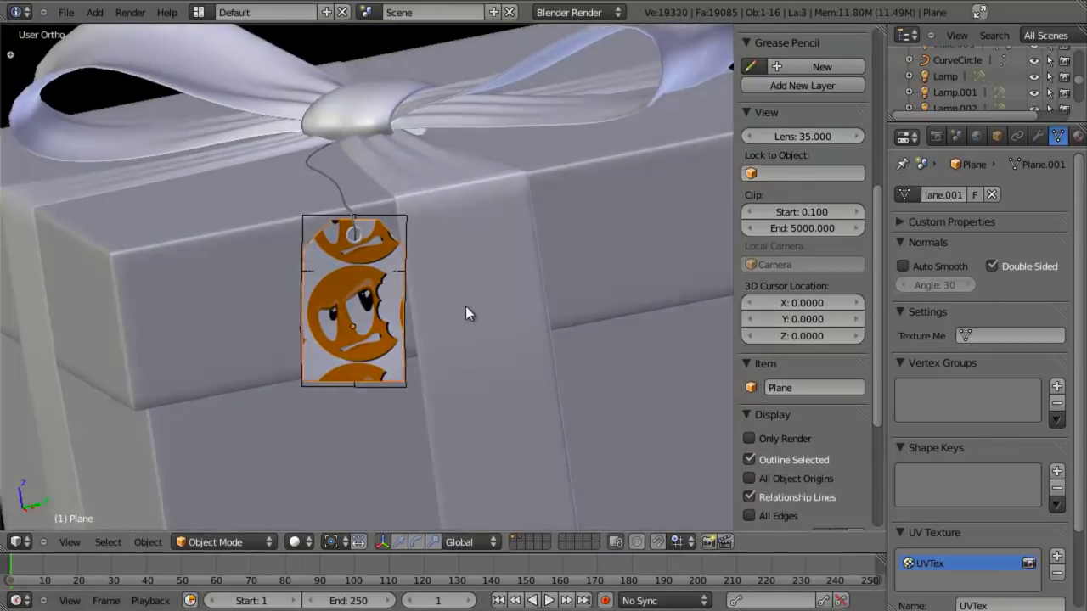
# Check the textured tag on the gift box and save the file over create_present.blend
pyautogui.moveTo(465, 306); pyautogui.dragTo(493, 327, button='middle')
pyautogui.scroll(-4, 492, 328)
pyautogui.scroll(-6, 467, 327)
pyautogui.scroll(5, 451, 327)
pyautogui.hotkey('ctrl', 's')
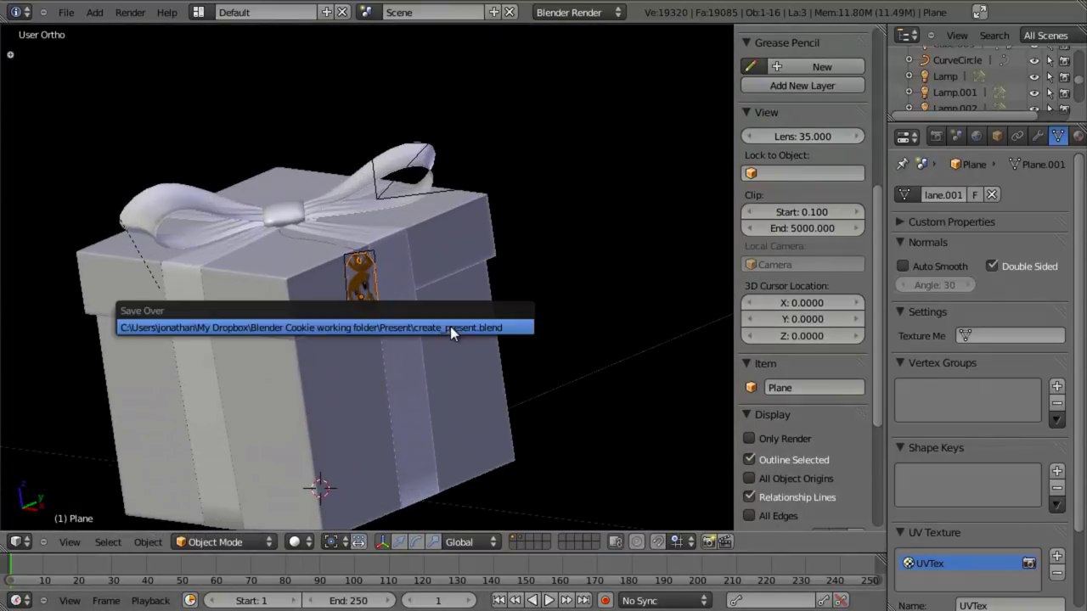
pyautogui.click(450, 326)
pyautogui.scroll(1, 545, 335)
pyautogui.scroll(1, 546, 341)
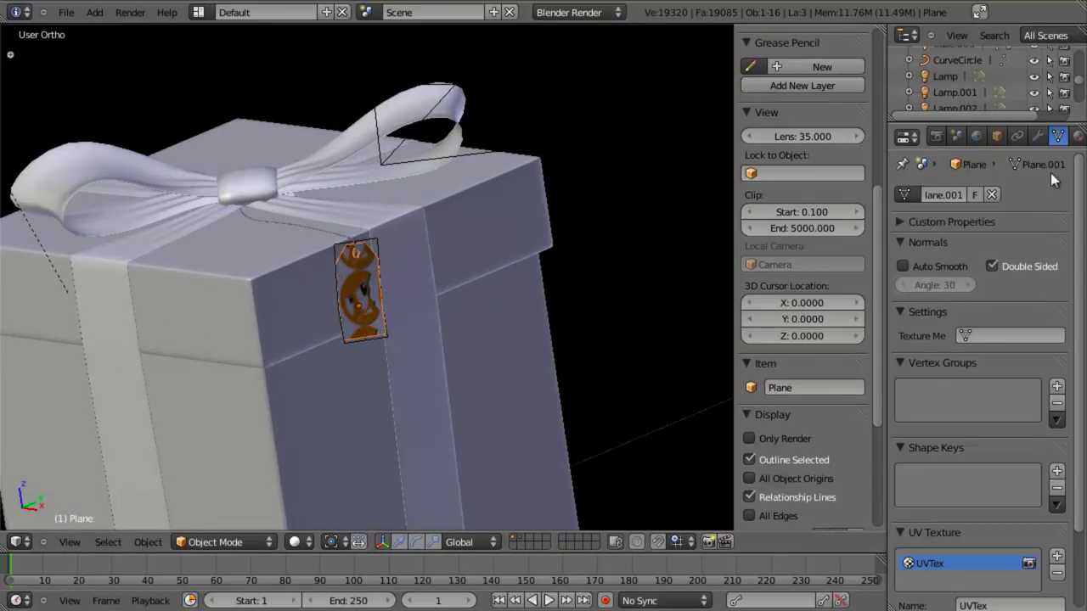
# Give the gift tag a new material and name it "tag"
pyautogui.click(1076, 137)
pyautogui.click(954, 249)
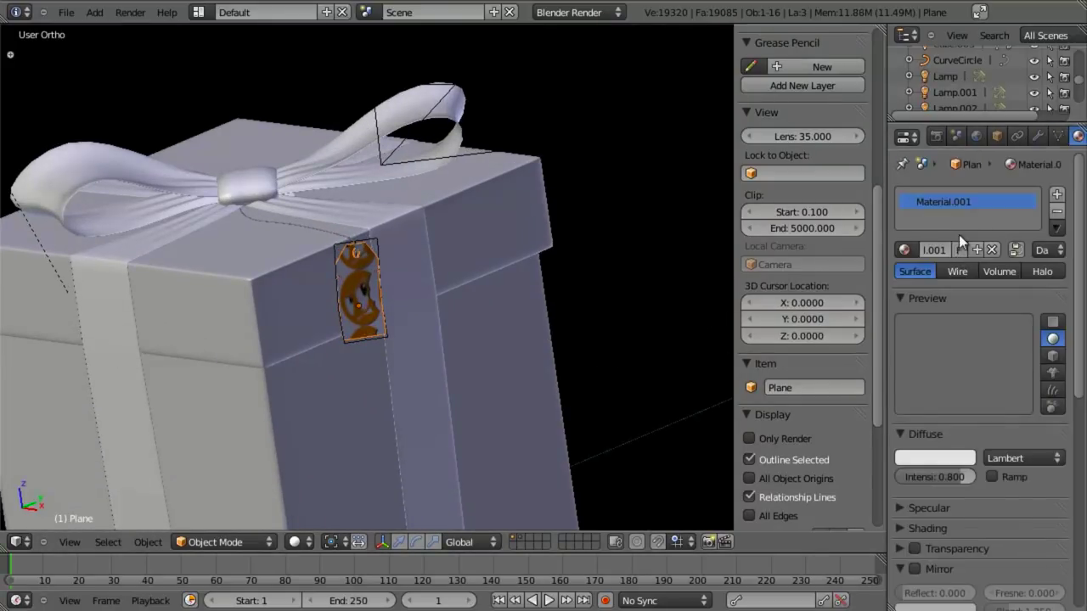
pyautogui.click(931, 253)
pyautogui.write('tag')
pyautogui.press('Return')
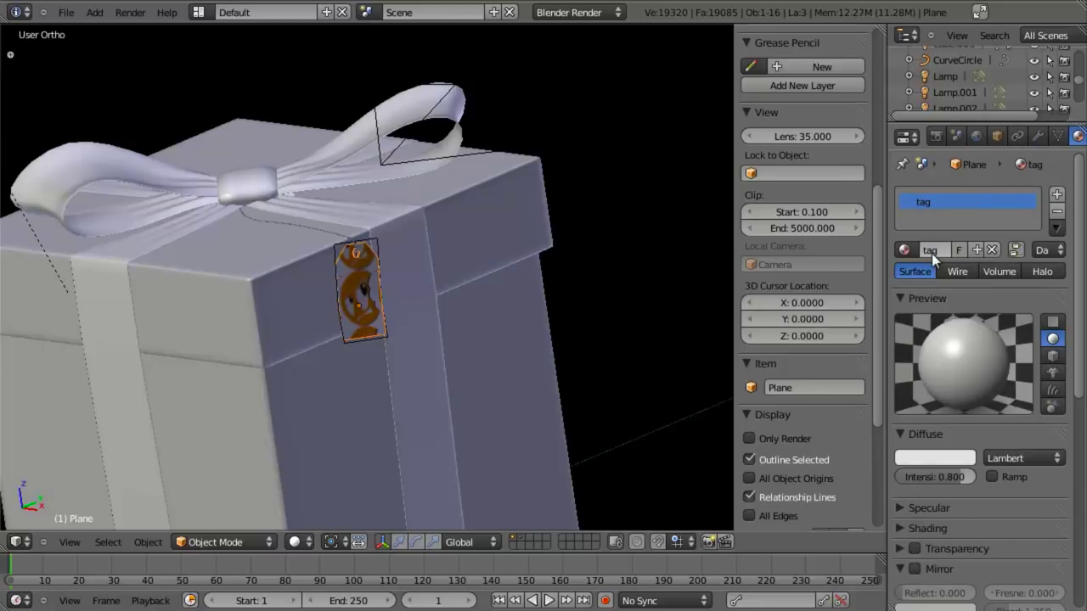
# Make the tag material's diffuse colour pure white, and set its specular intensity to 0.065 and hardness to 42
pyautogui.click(927, 457)
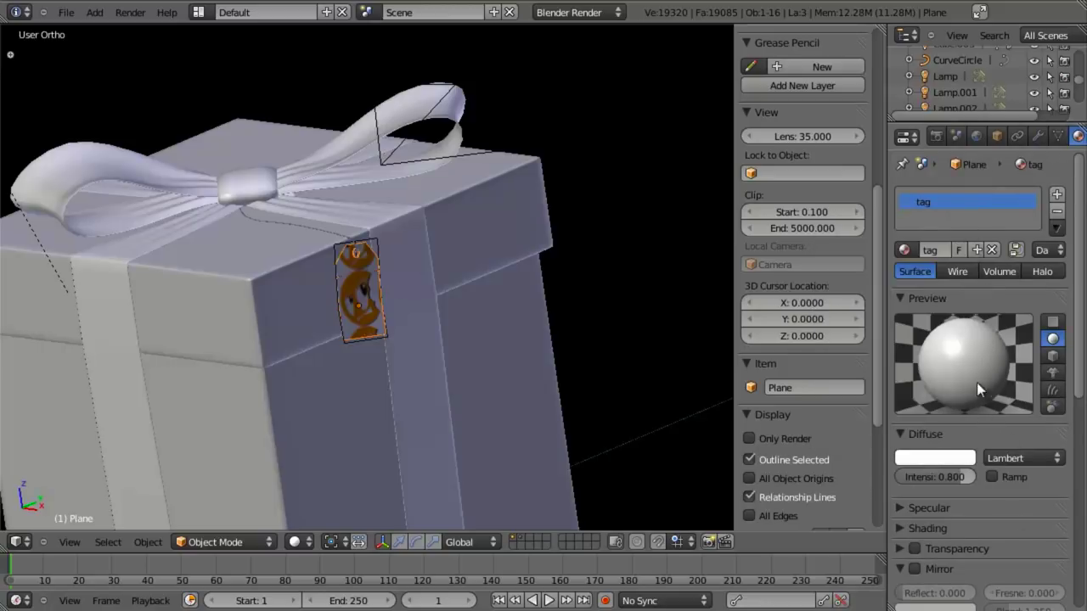
pyautogui.click(902, 509)
pyautogui.scroll(-2, 910, 507)
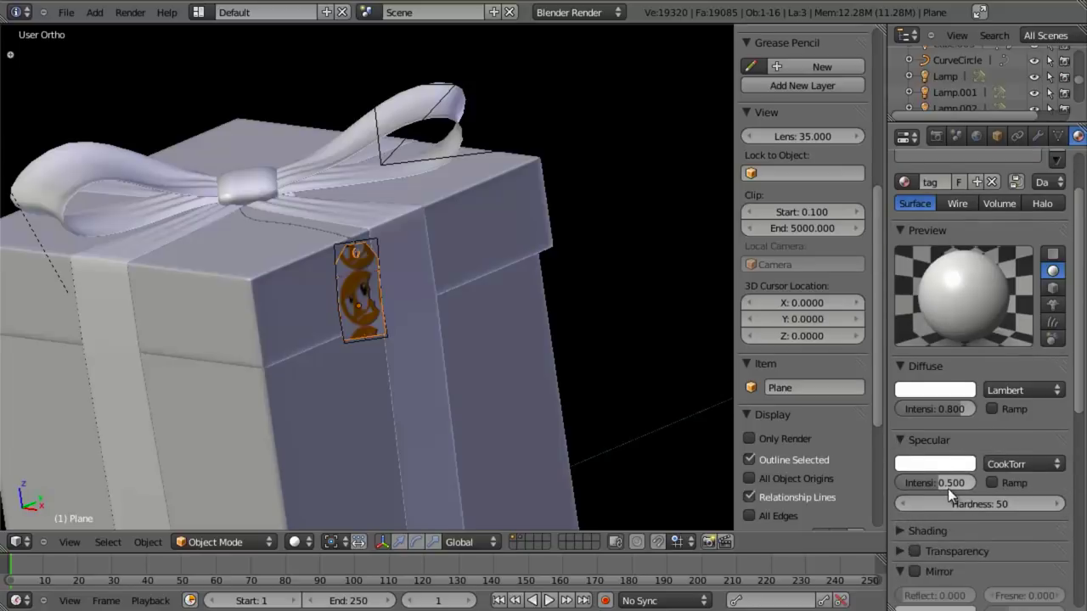
pyautogui.moveTo(926, 482); pyautogui.dragTo(929, 500)
pyautogui.scroll(-6, 934, 500)
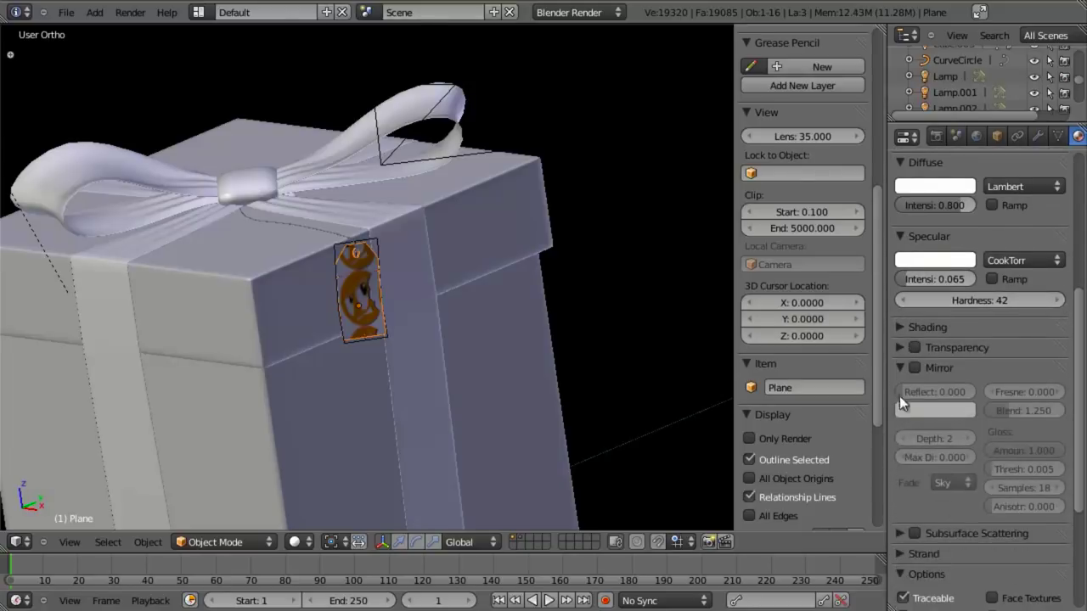
pyautogui.click(906, 367)
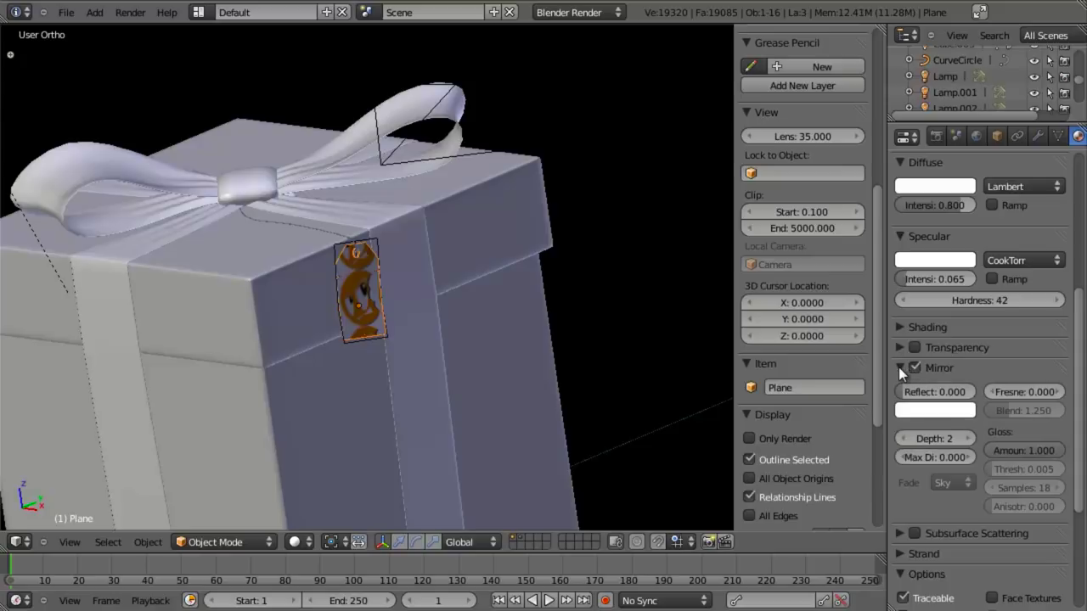
pyautogui.click(913, 368)
pyautogui.click(900, 366)
# Add a new texture to the tag material and set its type to Image or Movie
pyautogui.scroll(5, 917, 356)
pyautogui.scroll(3, 936, 348)
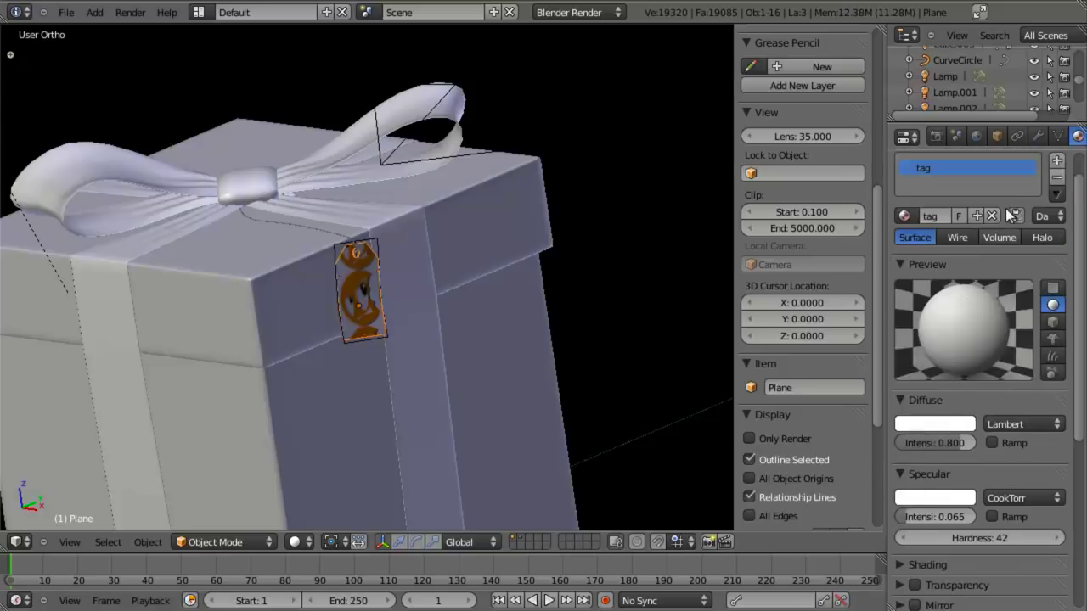
pyautogui.scroll(-2, 1036, 139)
pyautogui.click(1063, 137)
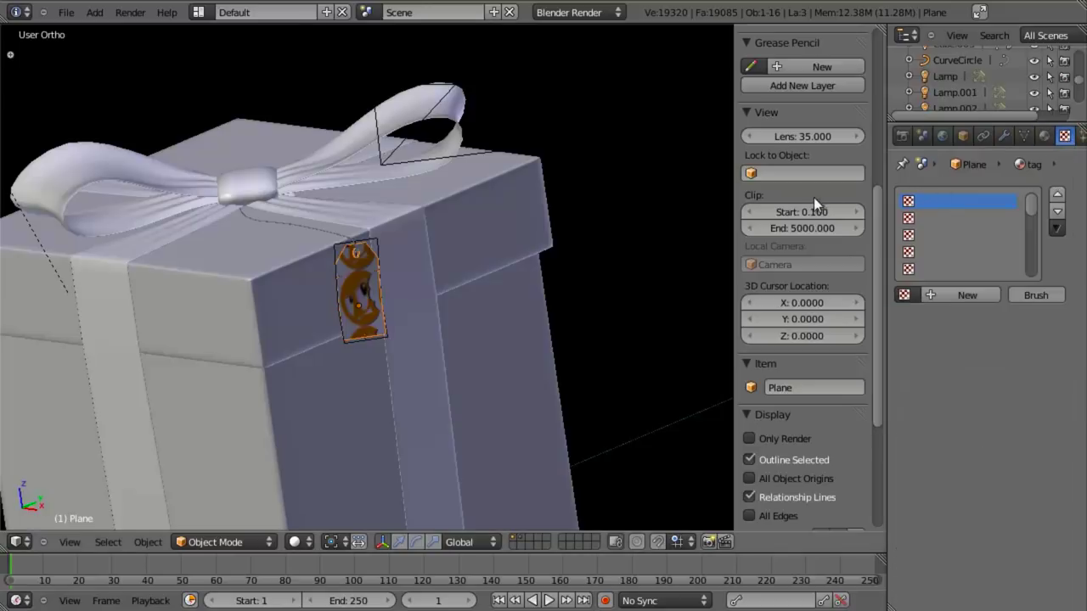
pyautogui.press('n')
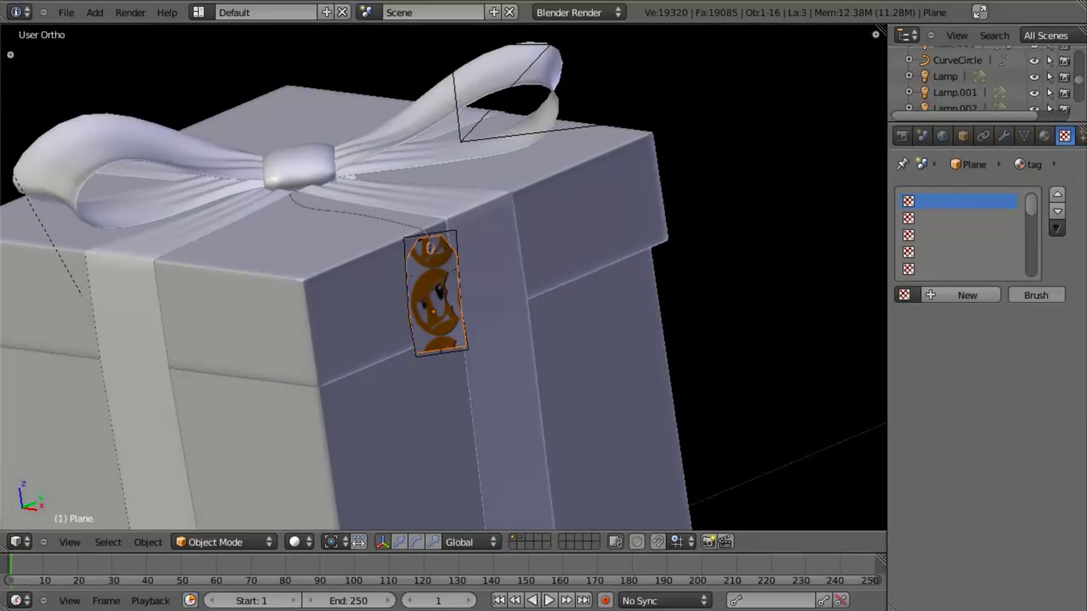
pyautogui.click(963, 294)
pyautogui.click(978, 314)
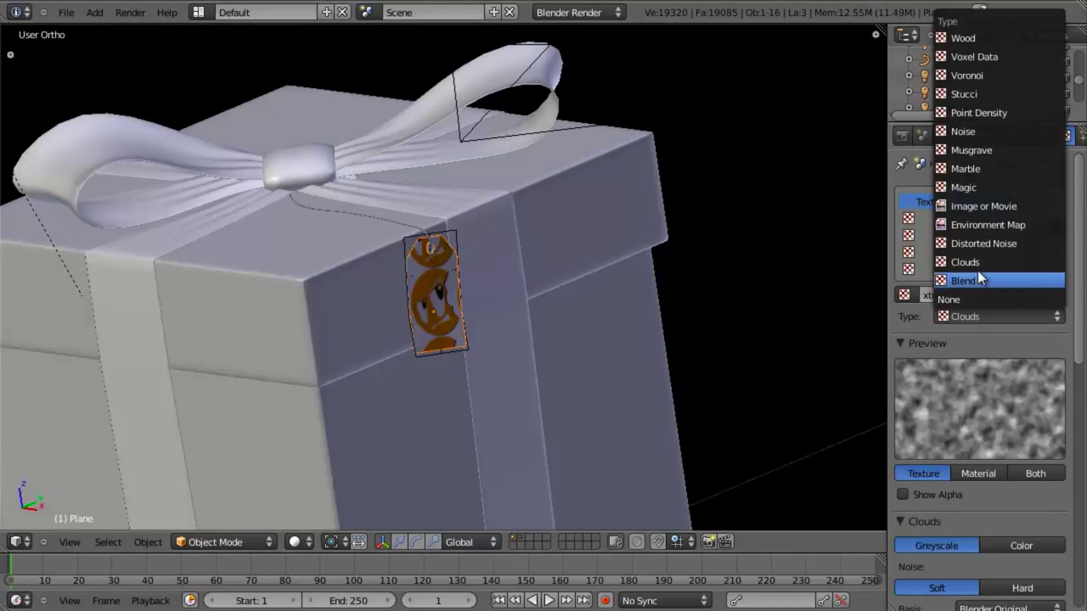
pyautogui.click(984, 206)
# Assign the already loaded CG Cookie logo image to the tag's texture and enable Premultiply
pyautogui.scroll(-4, 958, 434)
pyautogui.scroll(4, 938, 380)
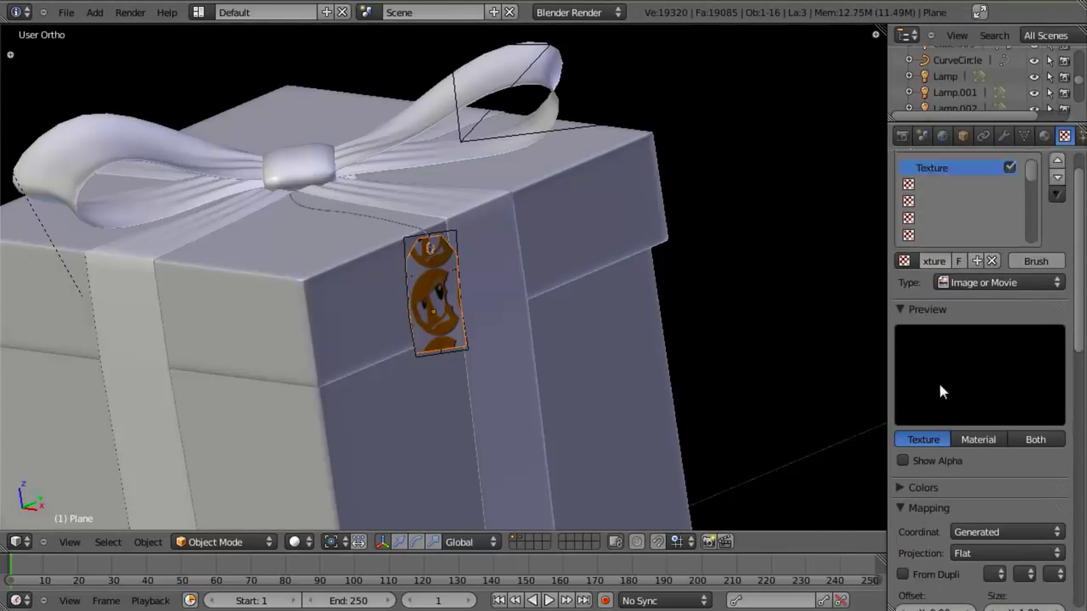
pyautogui.scroll(-6, 965, 416)
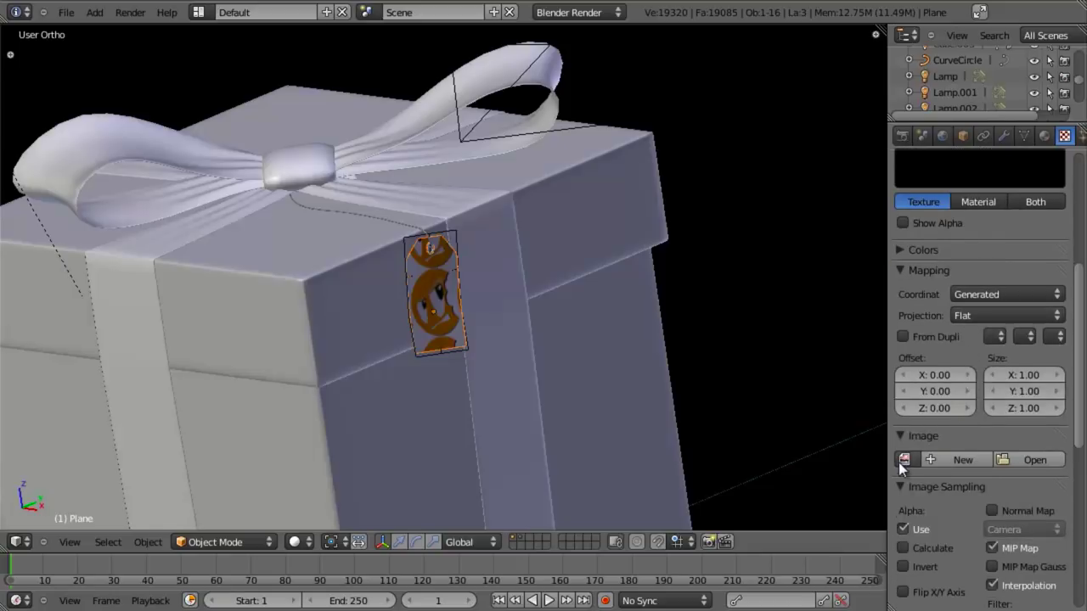
pyautogui.click(900, 460)
pyautogui.click(959, 277)
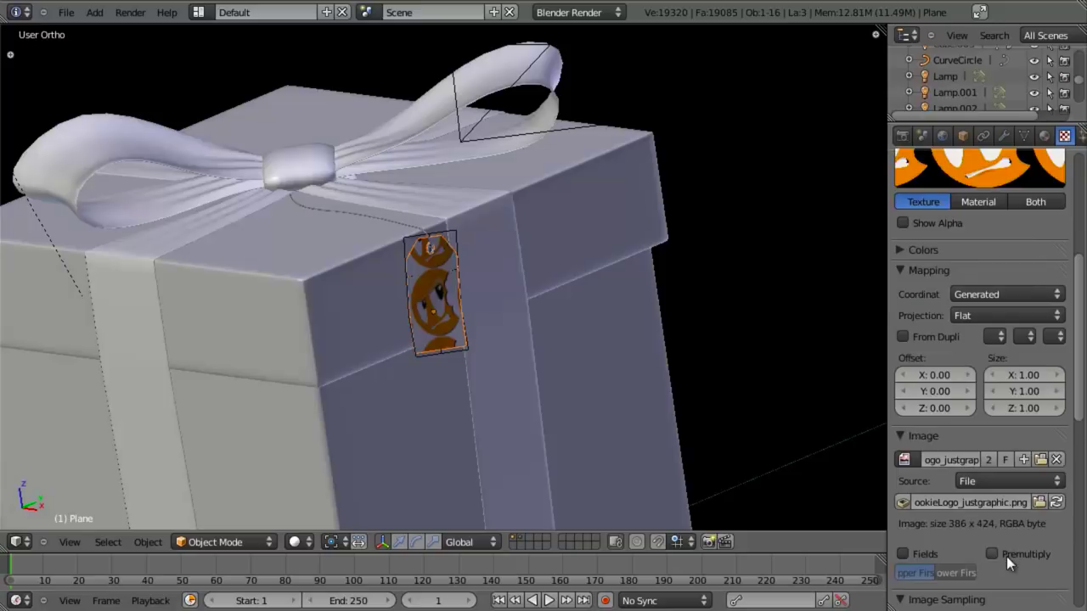
pyautogui.scroll(4, 968, 285)
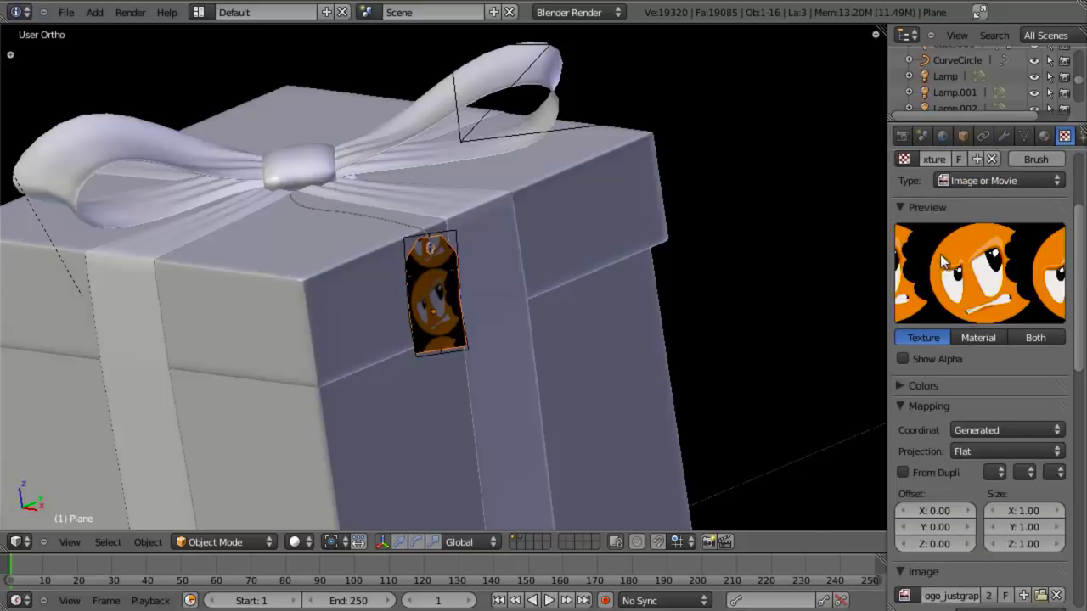
# Set the logo texture's mapping coordinates to UV and collapse the mapping settings
pyautogui.click(989, 430)
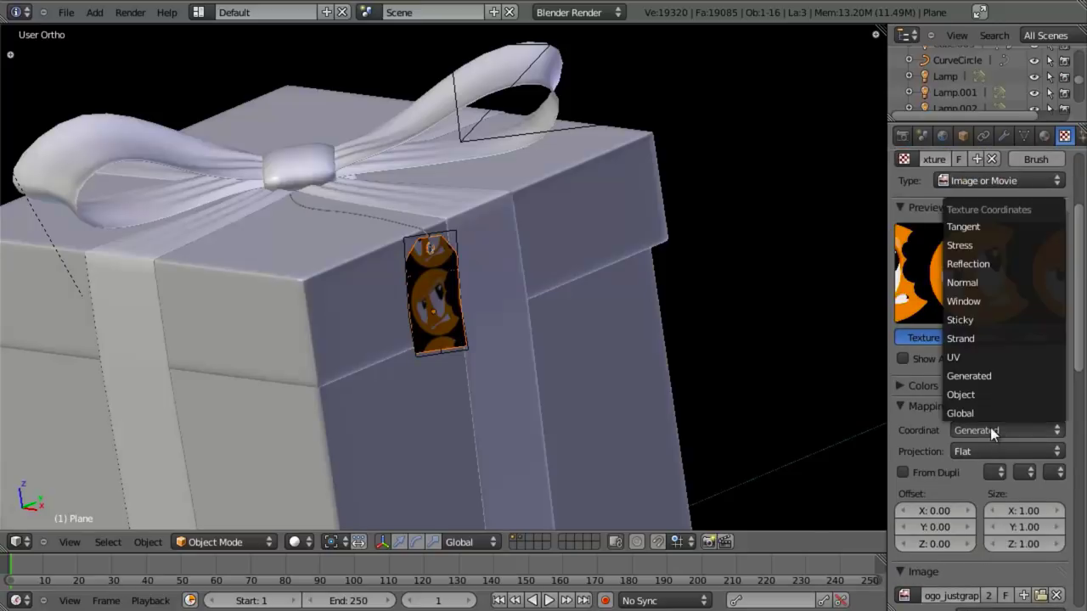
pyautogui.click(990, 361)
pyautogui.click(898, 405)
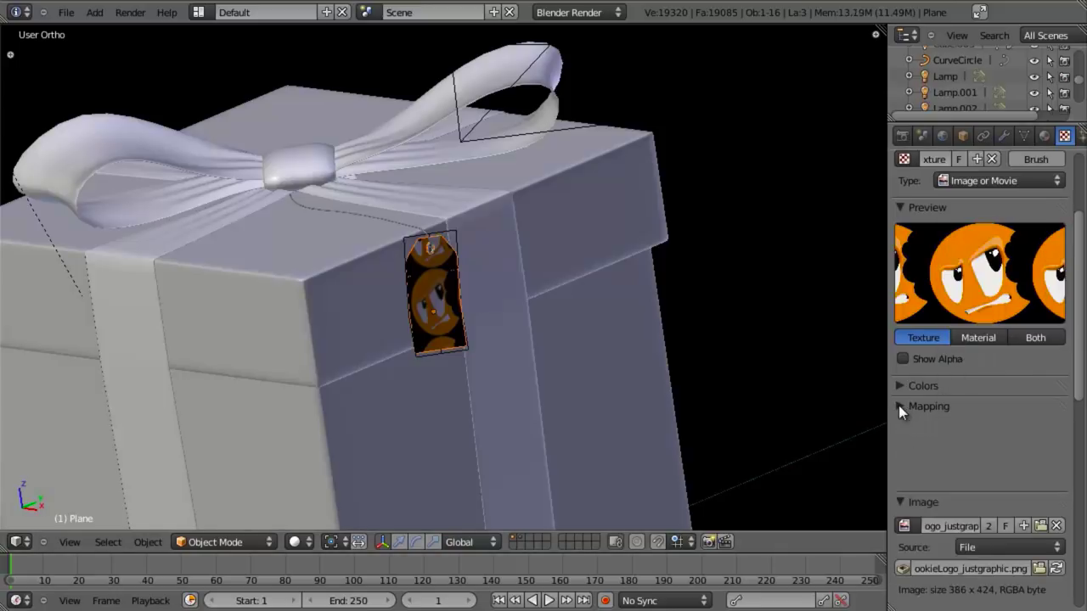
# Change the logo texture's image mapping extension to Clip so the logo does not repeat
pyautogui.scroll(-4, 900, 406)
pyautogui.scroll(-7, 900, 404)
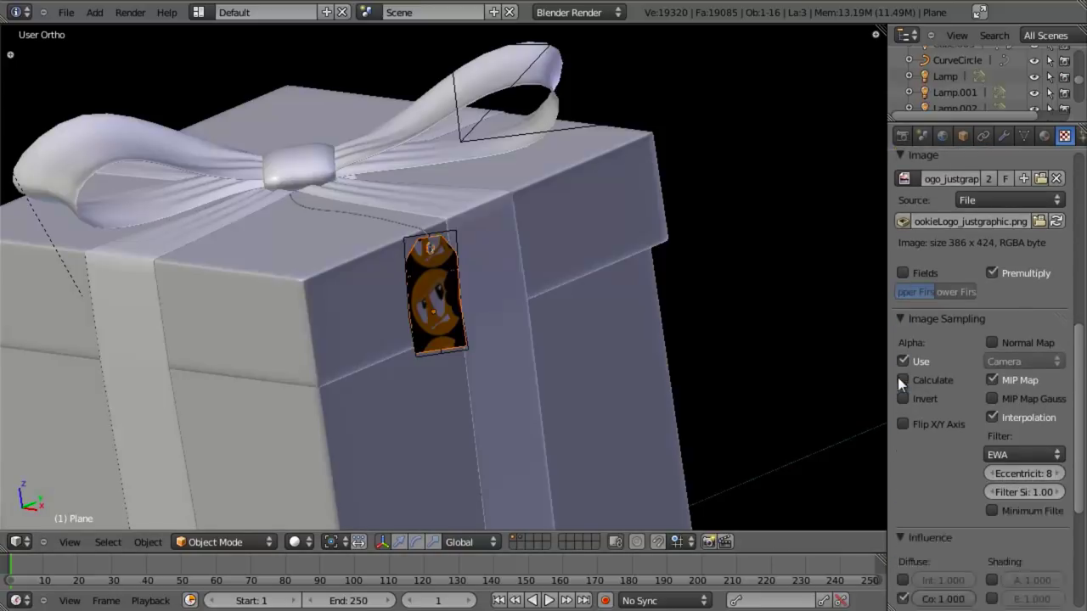
pyautogui.click(900, 219)
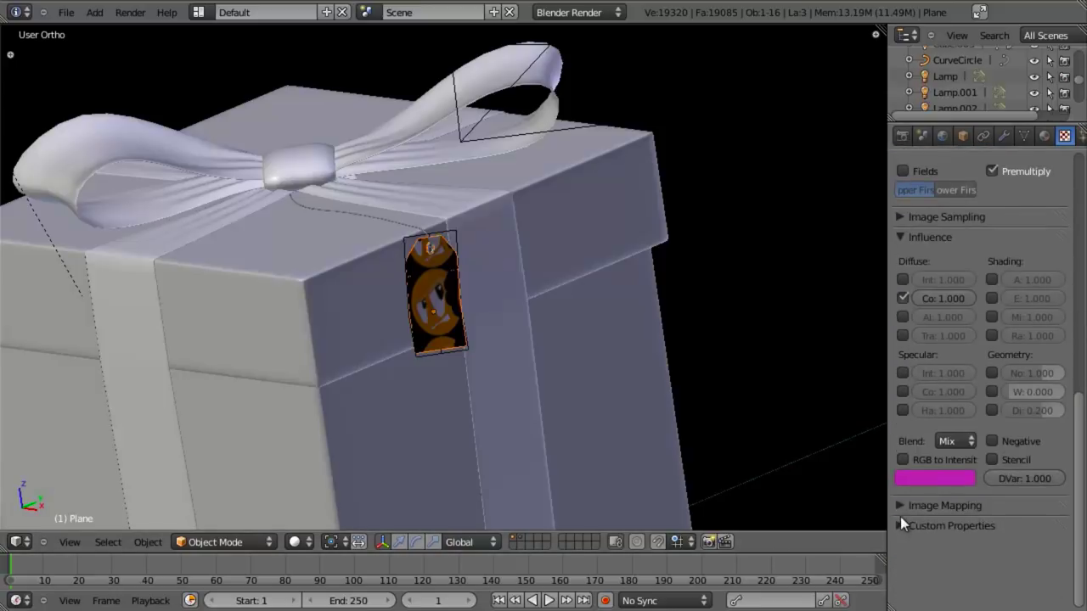
pyautogui.click(901, 510)
pyautogui.scroll(-3, 925, 488)
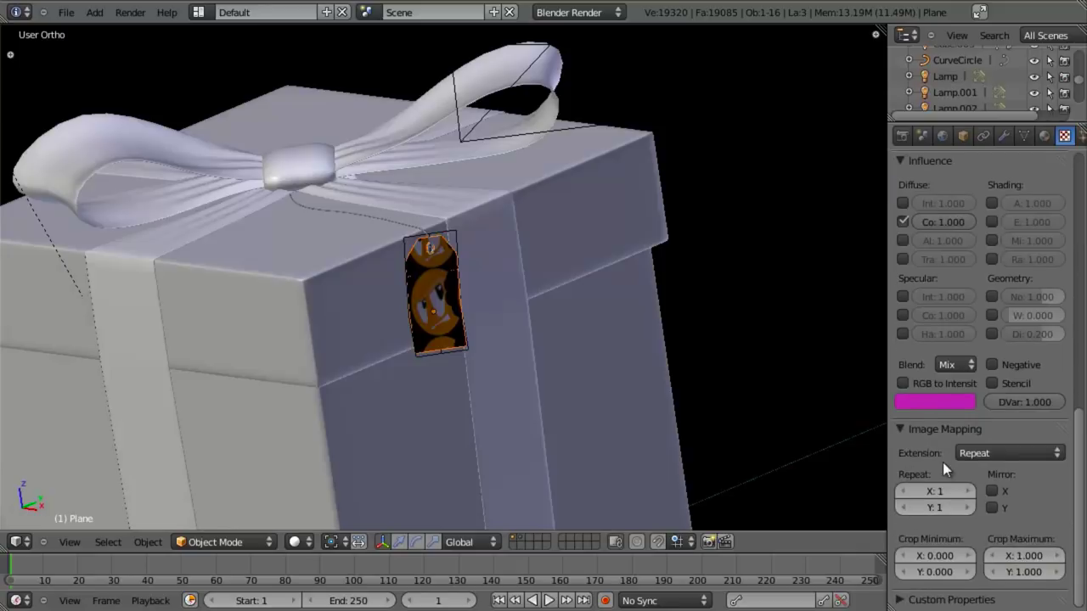
pyautogui.click(992, 453)
pyautogui.click(995, 420)
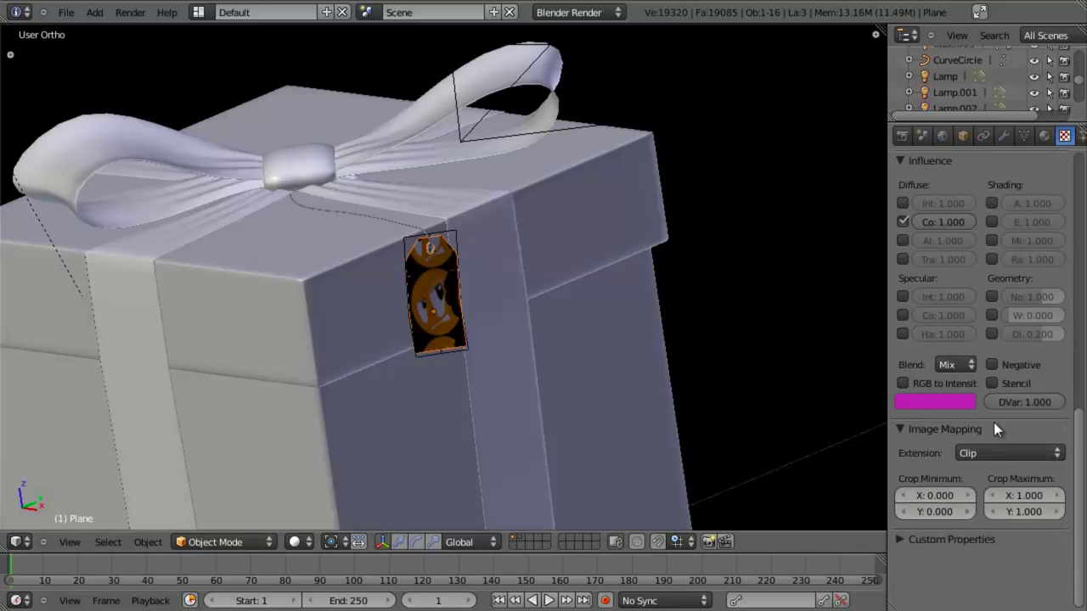
# Preview the texture and material together, test-render the scene to check the tag, and return to the 3D view
pyautogui.scroll(5, 993, 422)
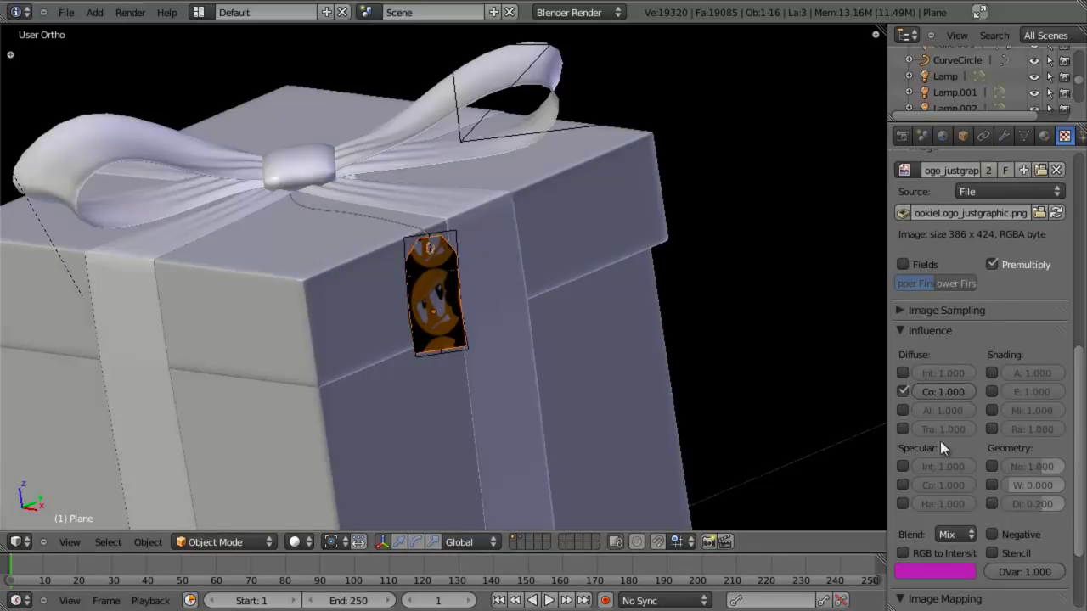
pyautogui.scroll(10, 973, 521)
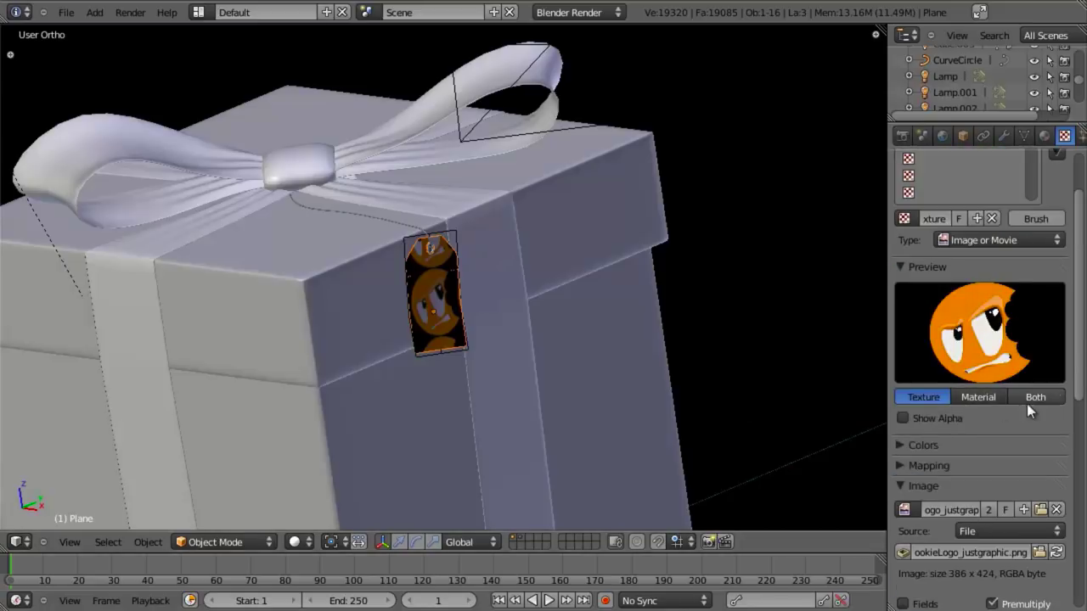
pyautogui.press('F12')
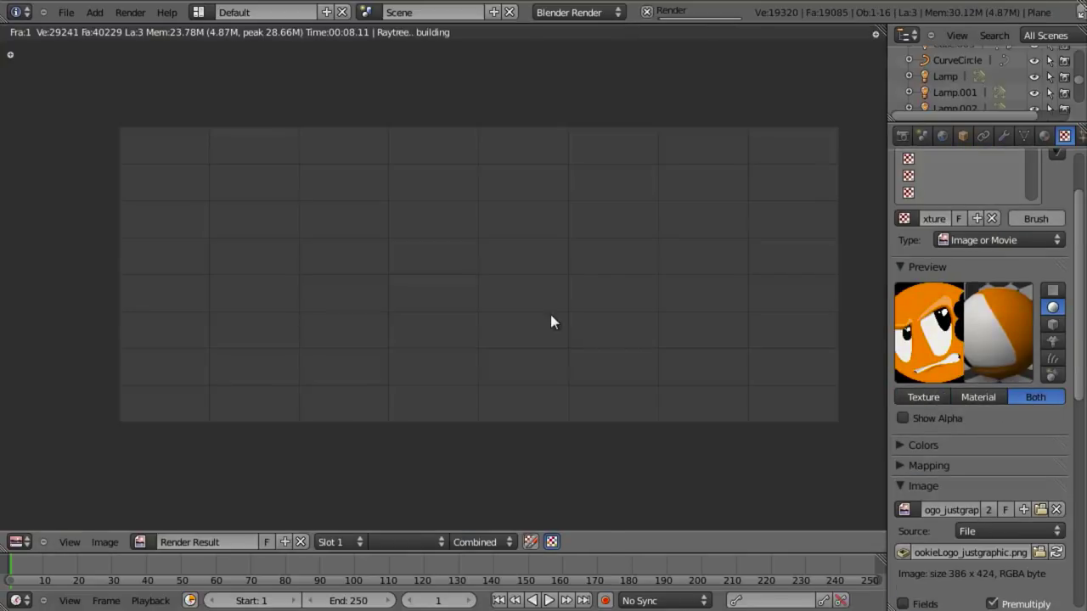
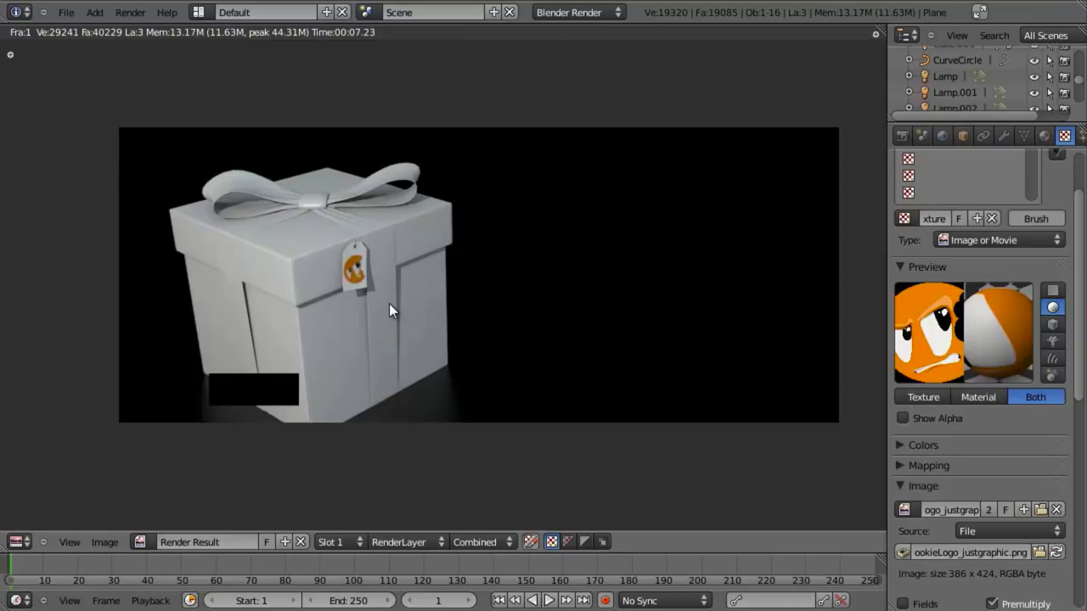
pyautogui.press('Escape')
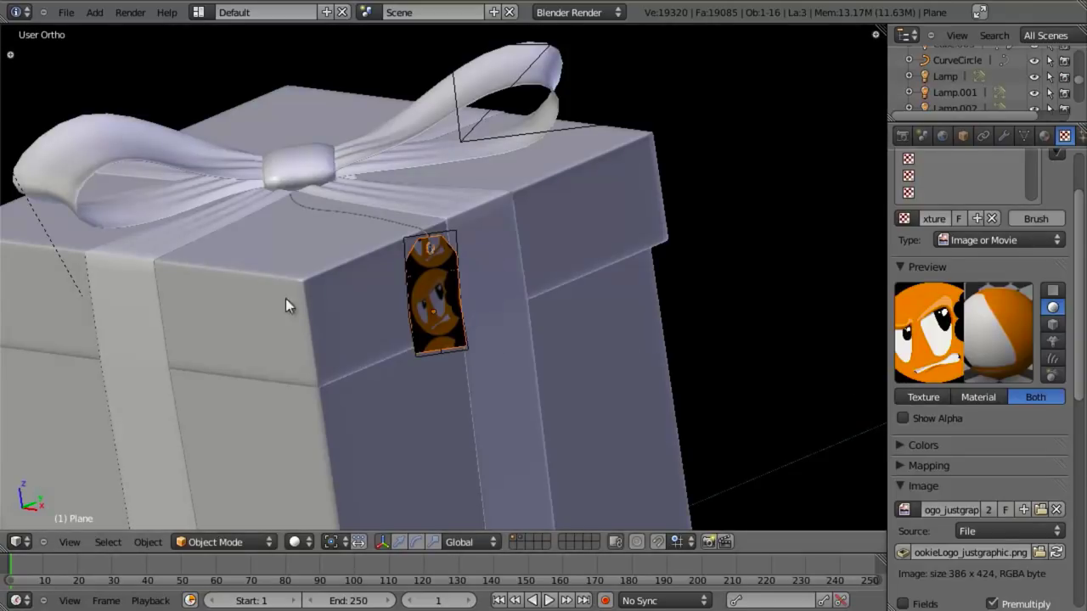
pyautogui.press('Tab')
pyautogui.press('Tab')
pyautogui.scroll(-10, 978, 440)
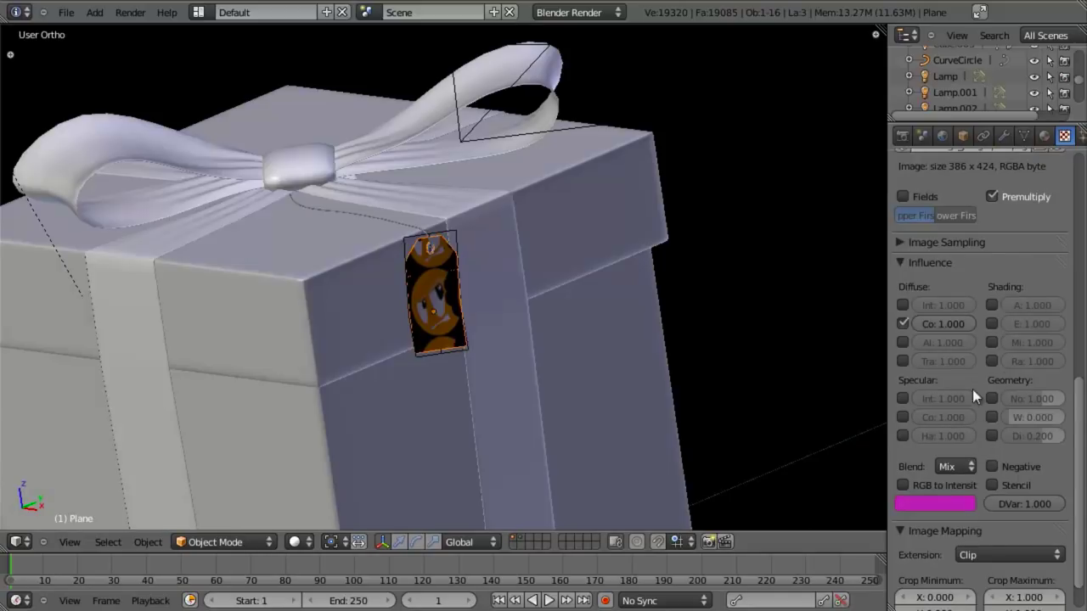
pyautogui.scroll(14, 972, 360)
pyautogui.scroll(-4, 972, 330)
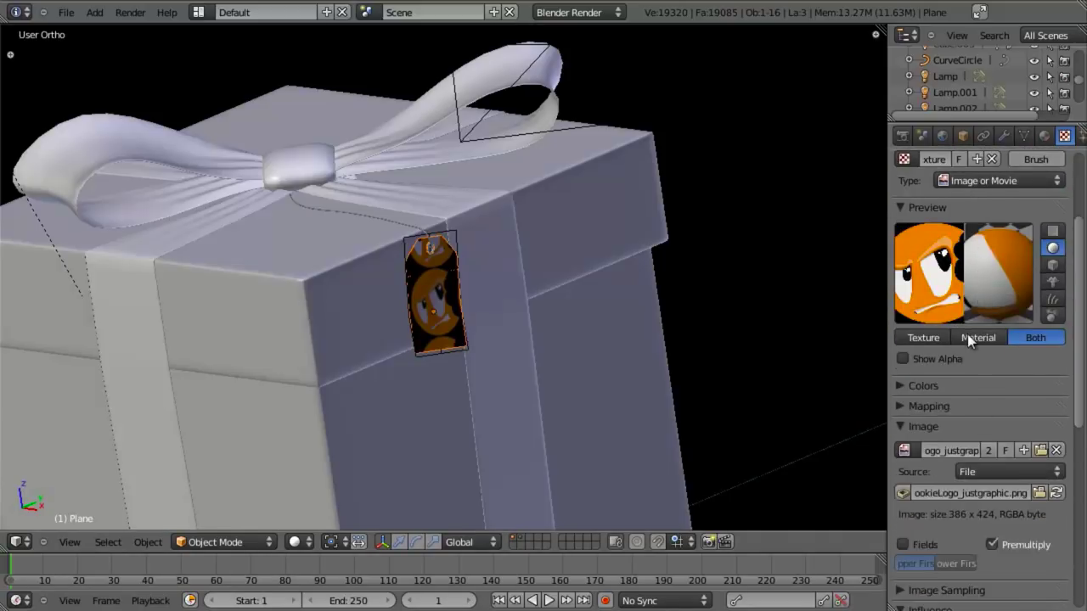
pyautogui.scroll(-8, 954, 412)
pyautogui.scroll(10, 958, 404)
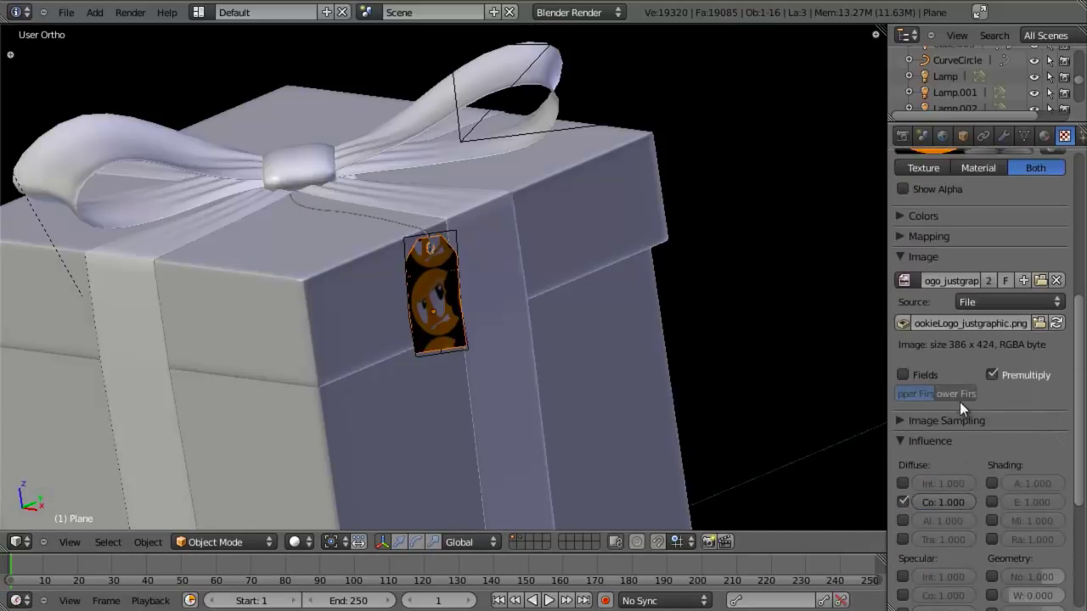
# Raise the tag material's specular intensity to 0.272 and test-render the gift box
pyautogui.click(1043, 136)
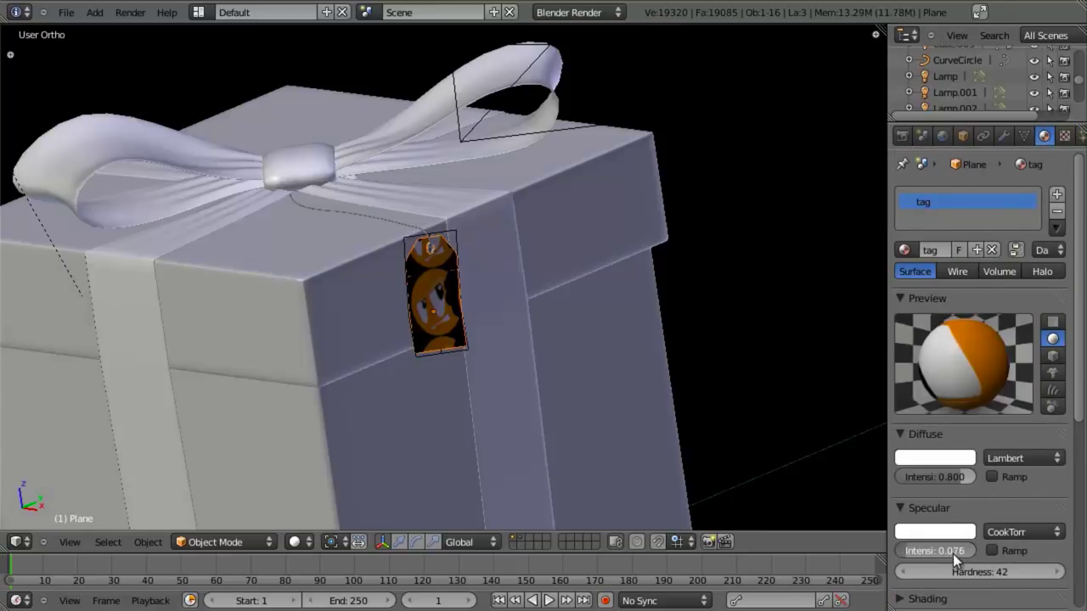
pyautogui.moveTo(953, 551); pyautogui.dragTo(960, 551)
pyautogui.press('F12')
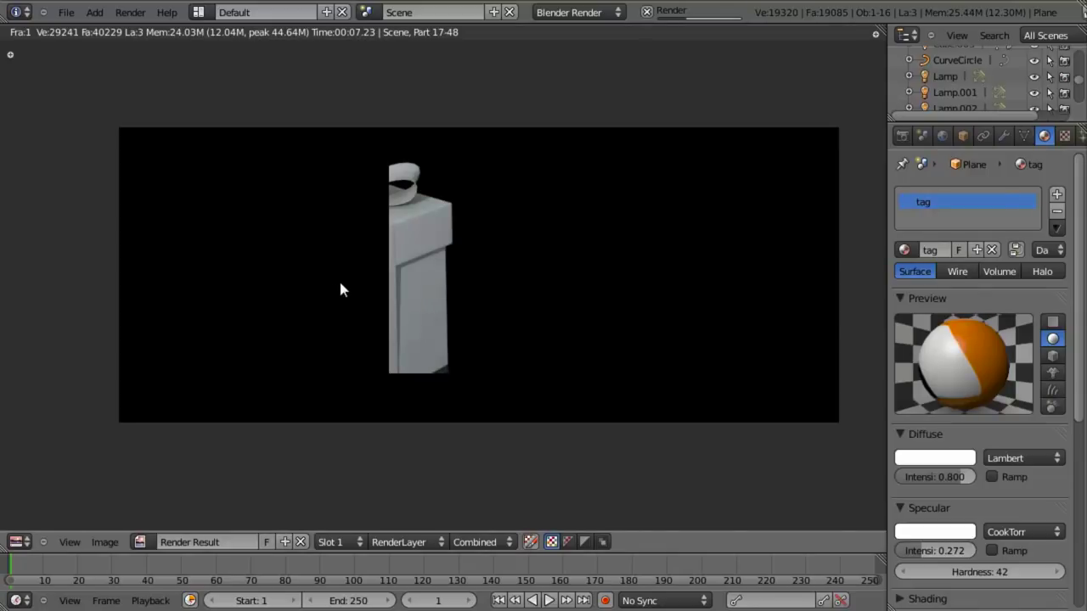
pyautogui.press('Escape')
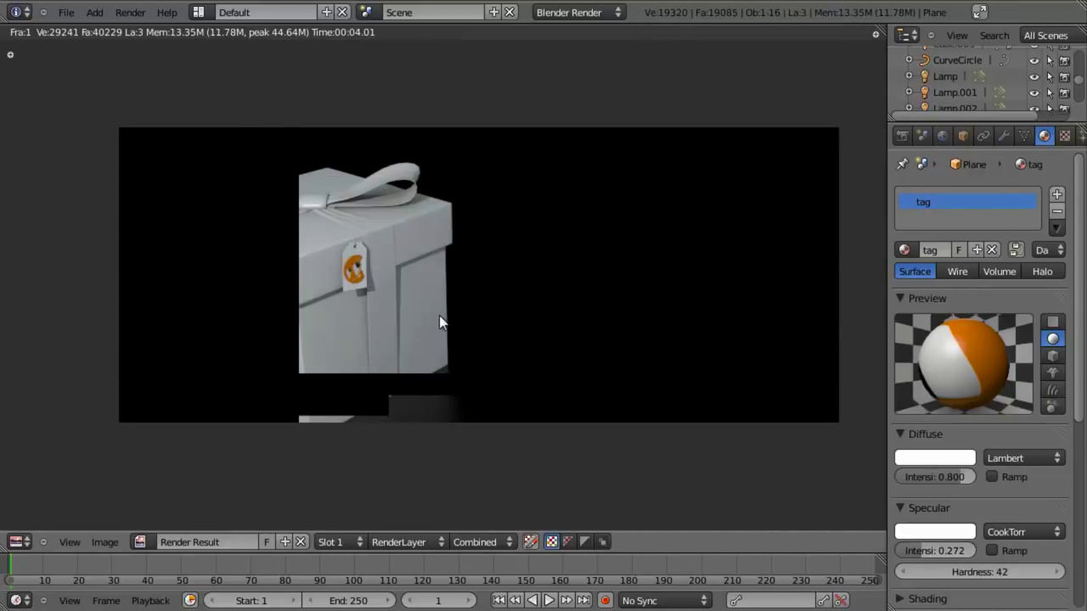
pyautogui.press('Escape')
# Select the ring around the tag's hole in wireframe view and give it a new material named "tag_rivet"
pyautogui.scroll(-3, 664, 281)
pyautogui.moveTo(665, 280); pyautogui.dragTo(567, 305, button='middle')
pyautogui.scroll(8, 567, 313)
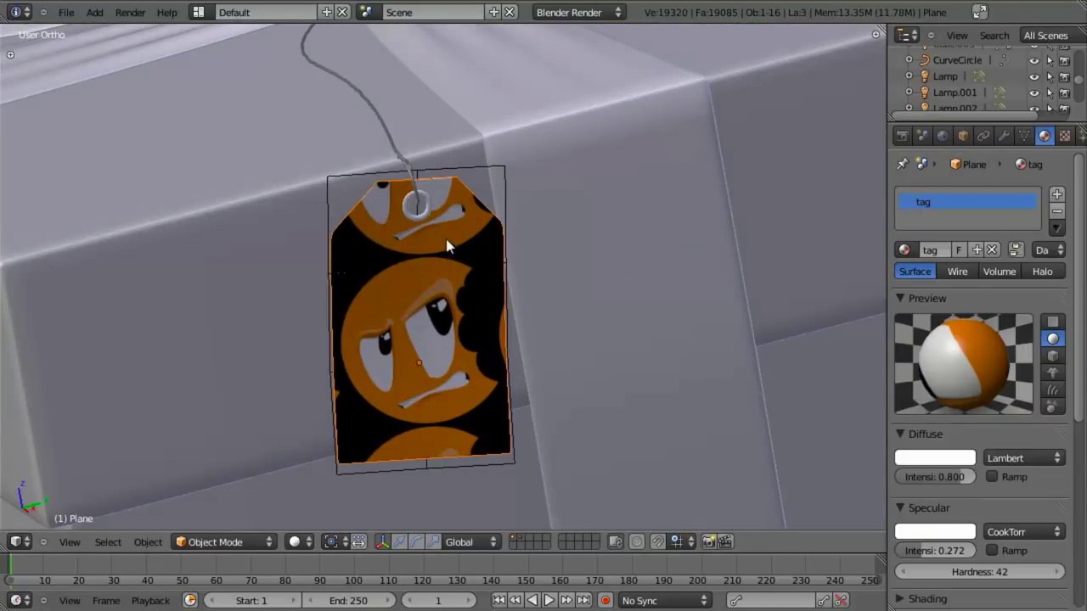
pyautogui.rightClick(411, 216)
pyautogui.press('z')
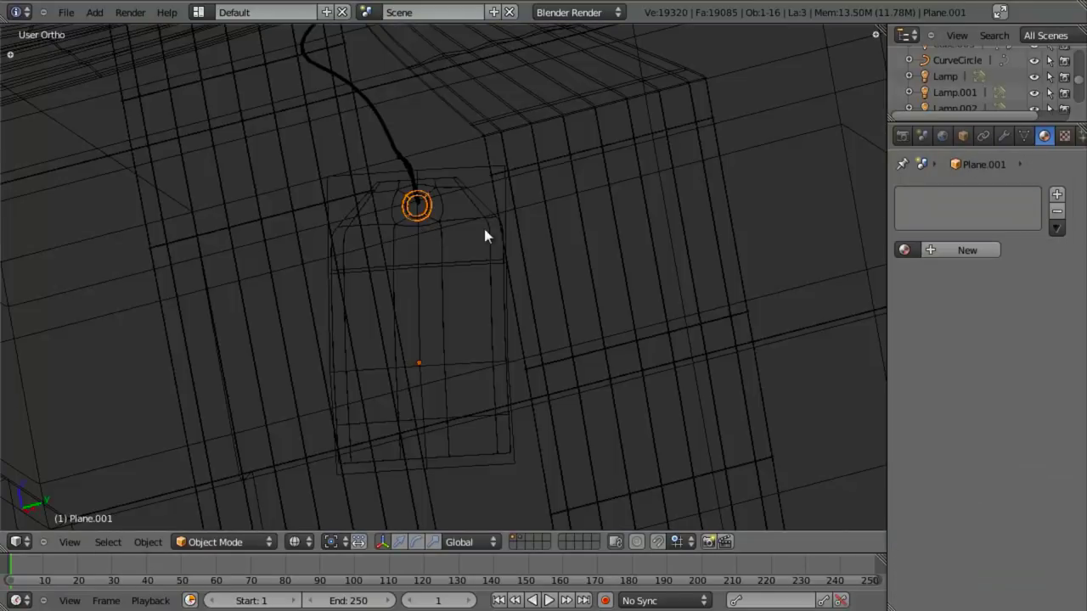
pyautogui.click(942, 253)
pyautogui.click(960, 252)
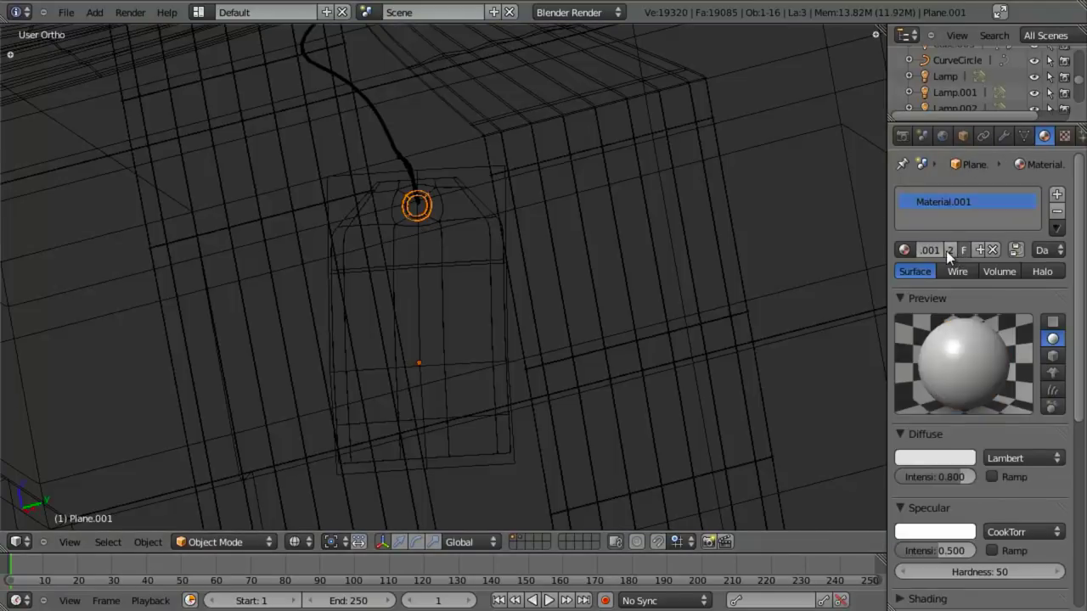
pyautogui.click(968, 248)
pyautogui.write('tag_rivet')
pyautogui.press('Return')
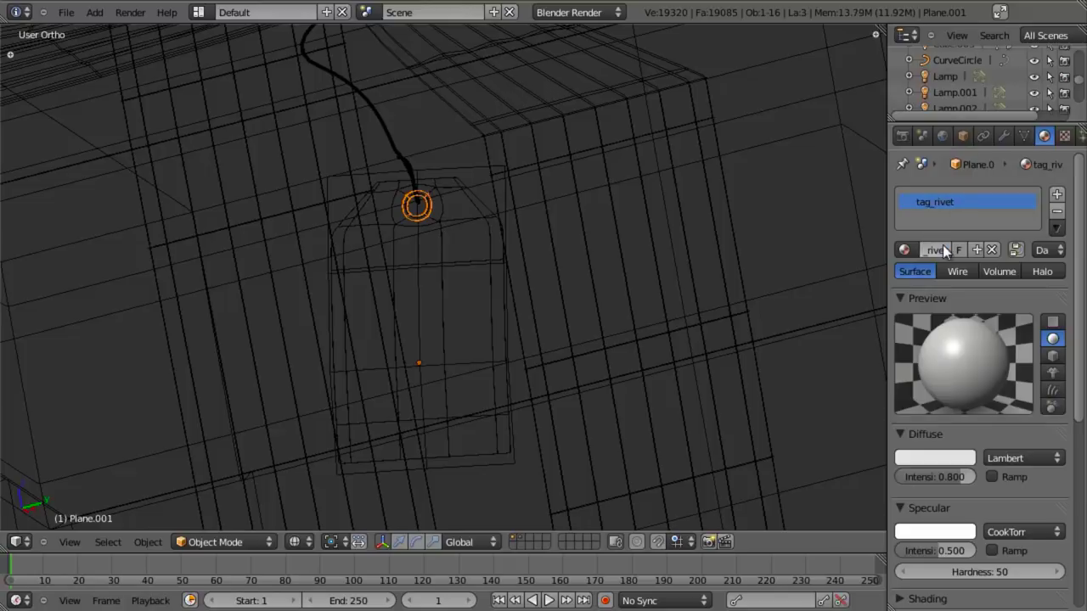
# Darken the rivet's diffuse colour to a grey of RGB 0.260 and make its specular colour a bluish grey
pyautogui.click(938, 459)
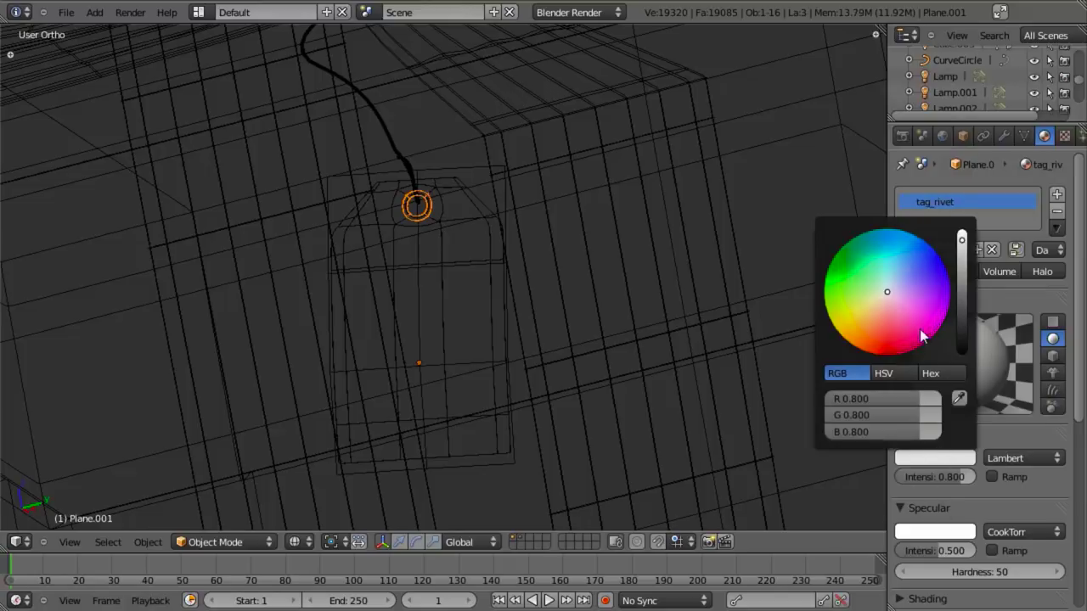
pyautogui.moveTo(962, 280); pyautogui.dragTo(965, 286)
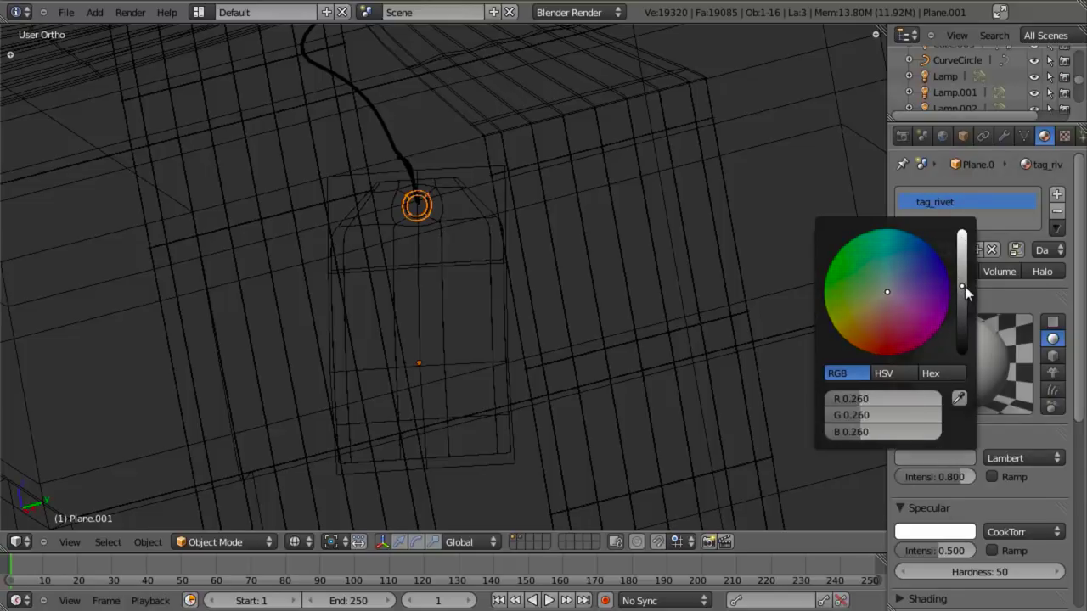
pyautogui.click(959, 532)
pyautogui.moveTo(959, 326); pyautogui.dragTo(962, 337)
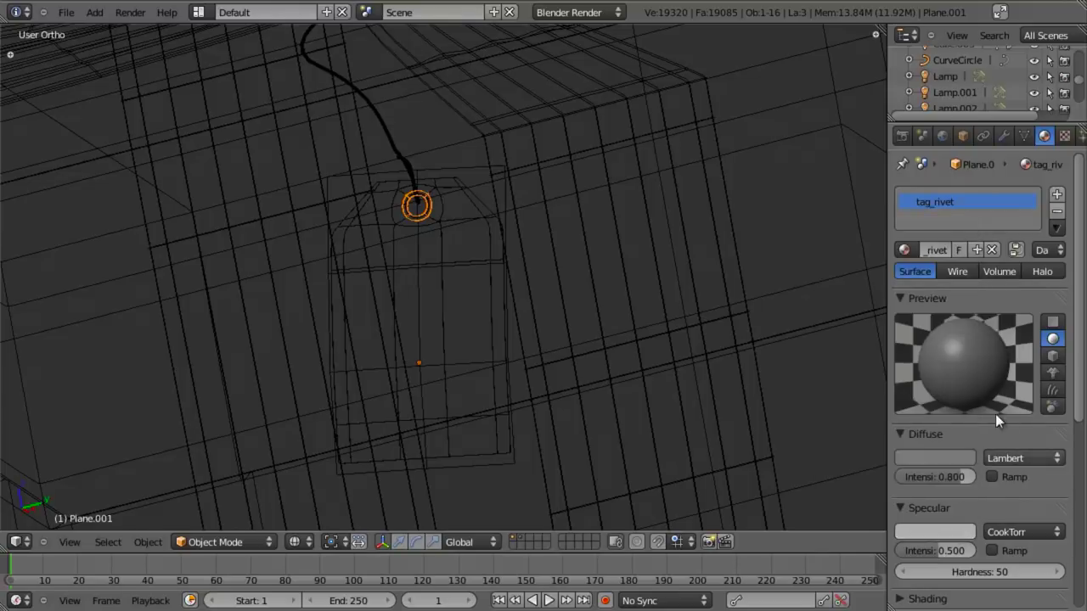
pyautogui.click(948, 532)
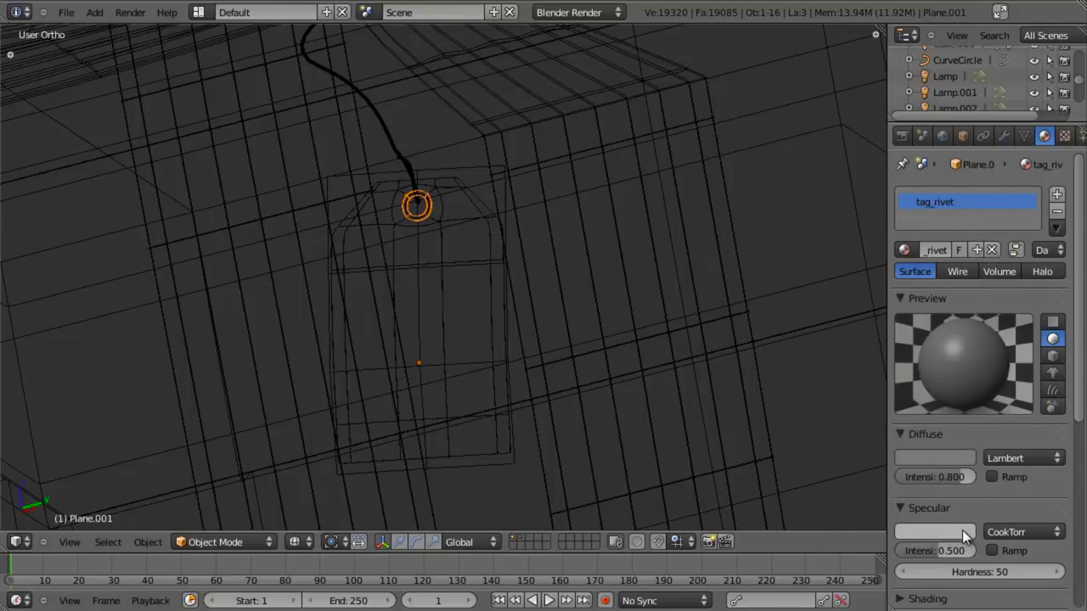
pyautogui.click(962, 531)
pyautogui.click(894, 355)
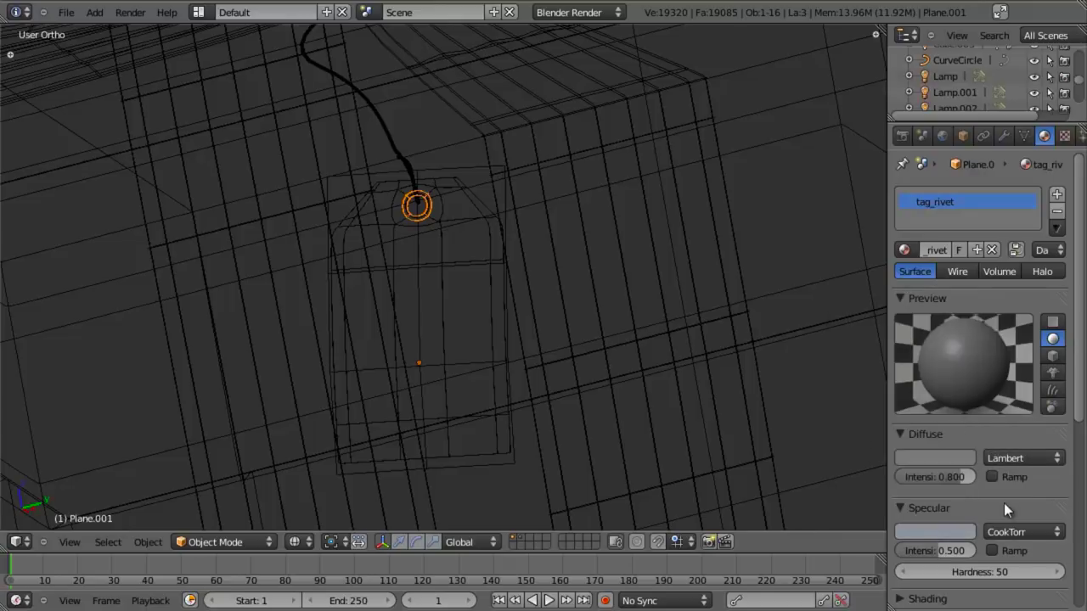
# Set the rivet material's specular hardness to 129 and its specular intensity to 0.641
pyautogui.moveTo(954, 573); pyautogui.dragTo(1022, 577)
pyautogui.moveTo(932, 550); pyautogui.dragTo(953, 551)
pyautogui.scroll(-2, 1015, 552)
pyautogui.moveTo(942, 480); pyautogui.dragTo(933, 481)
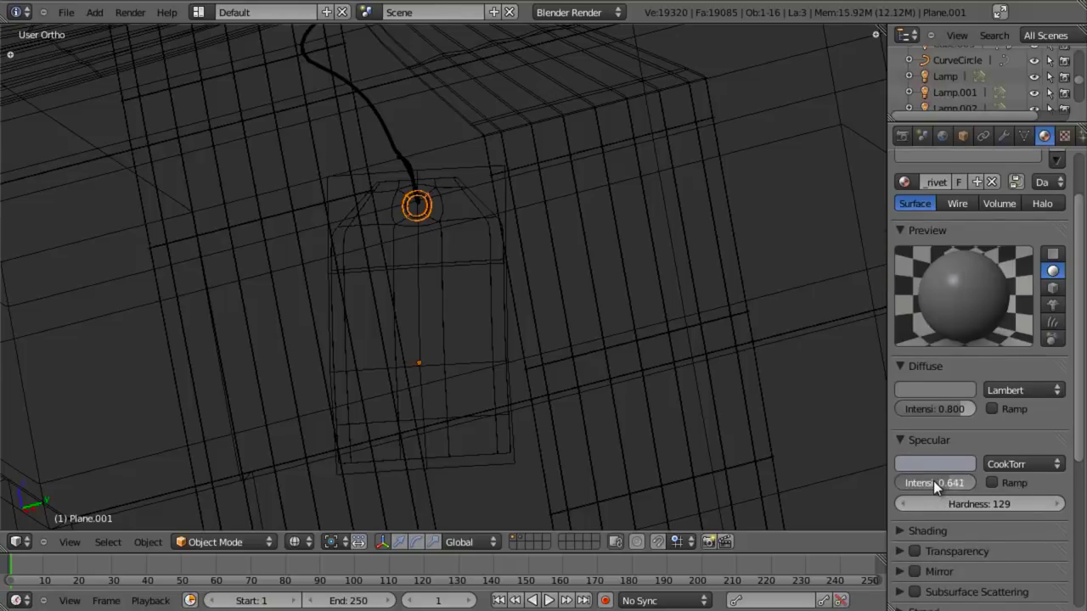
# Select the wire that holds the tag and give it a new material named "tag_wire"
pyautogui.click(1024, 463)
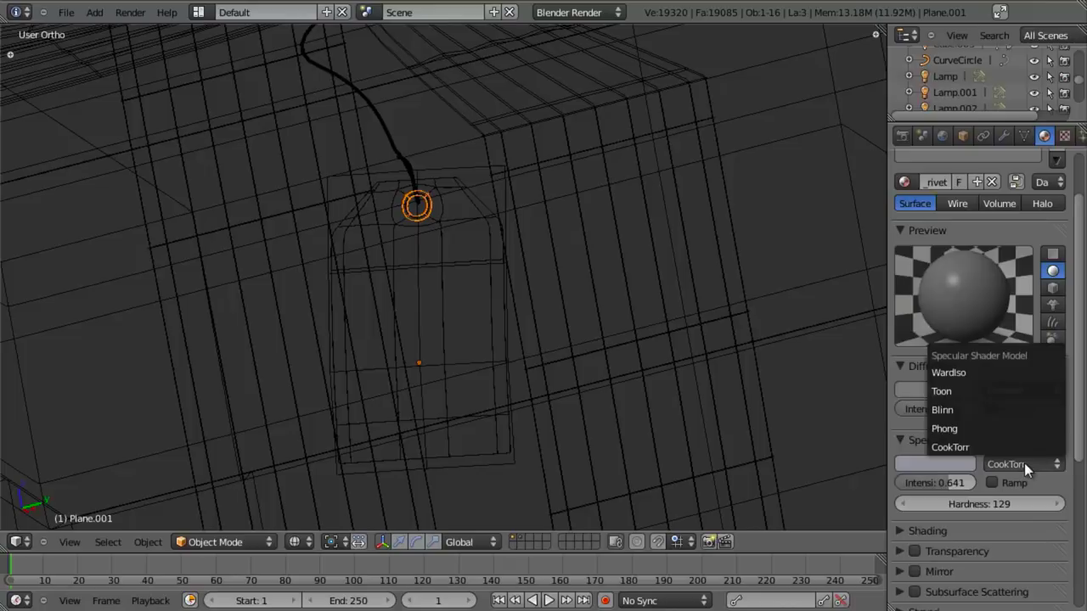
pyautogui.press('z')
pyautogui.scroll(-3, 442, 240)
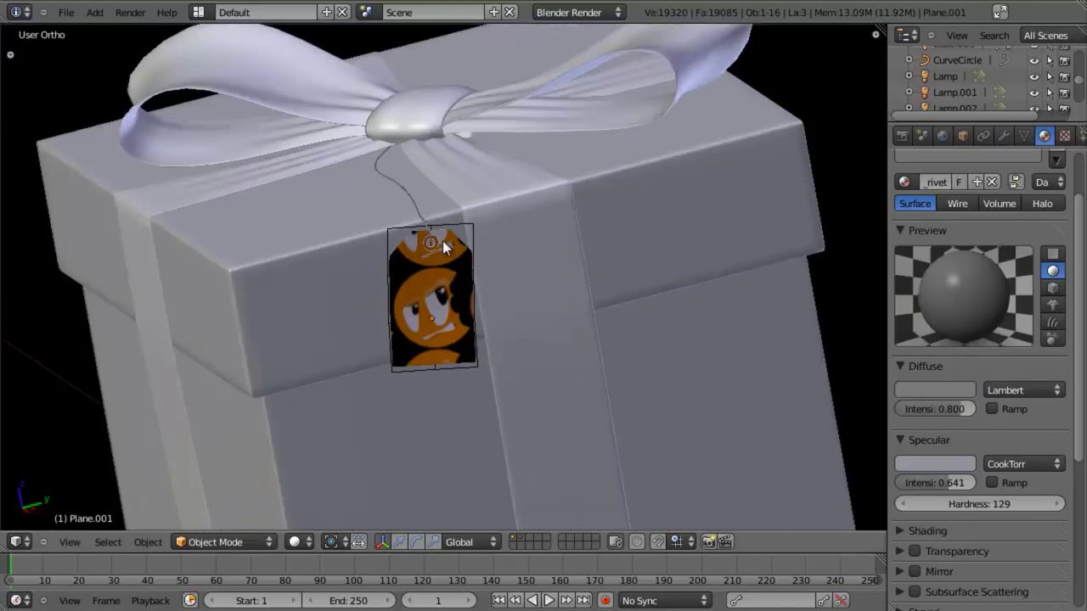
pyautogui.keyDown('shift'); pyautogui.moveTo(443, 241); pyautogui.dragTo(438, 276, button='middle'); pyautogui.keyUp('shift')
pyautogui.scroll(3, 447, 296)
pyautogui.rightClick(396, 233)
pyautogui.press('z')
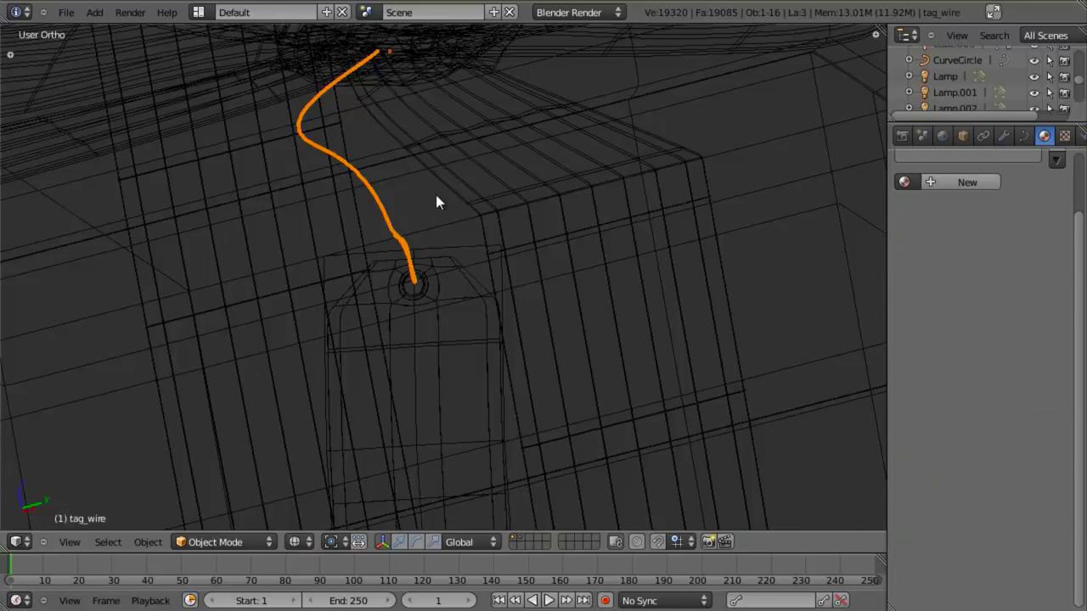
pyautogui.keyDown('shift'); pyautogui.moveTo(435, 195); pyautogui.dragTo(482, 256, button='middle'); pyautogui.keyUp('shift')
pyautogui.click(955, 185)
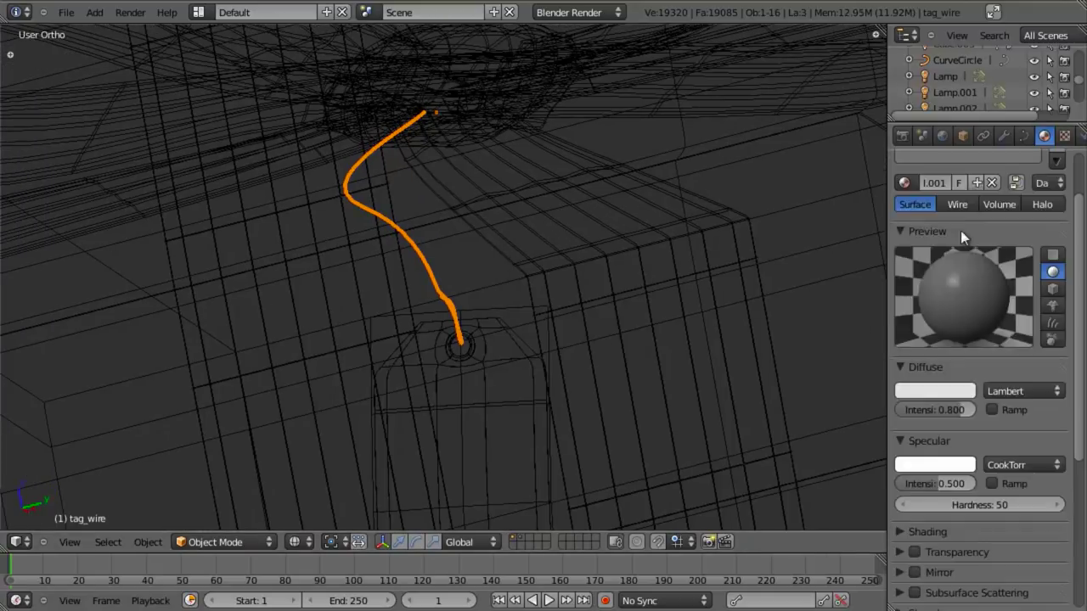
pyautogui.click(933, 251)
pyautogui.write('ta')
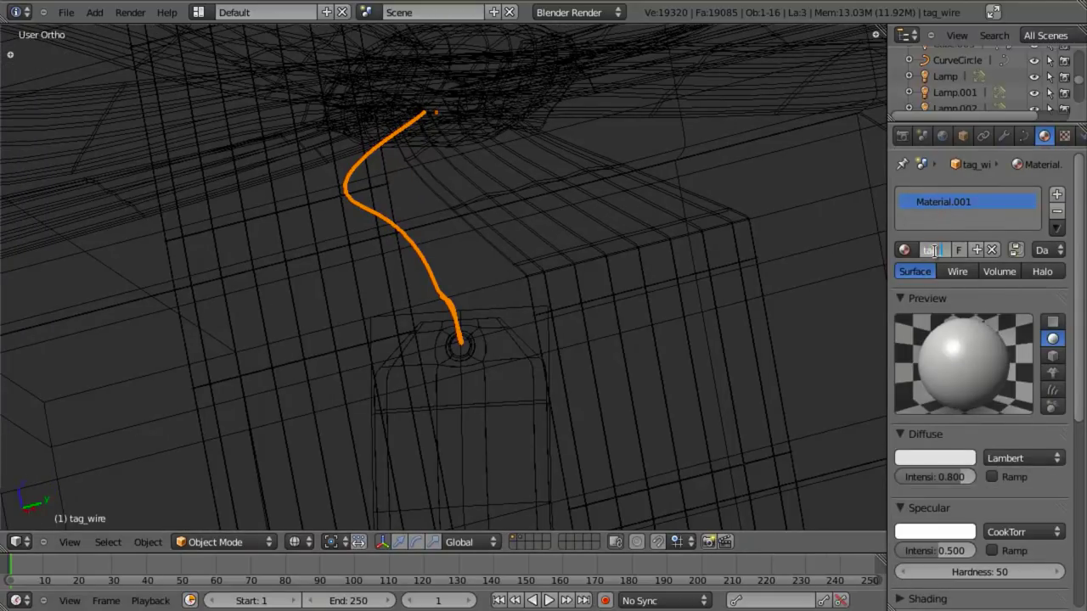
pyautogui.write('g_wire')
pyautogui.press('Return')
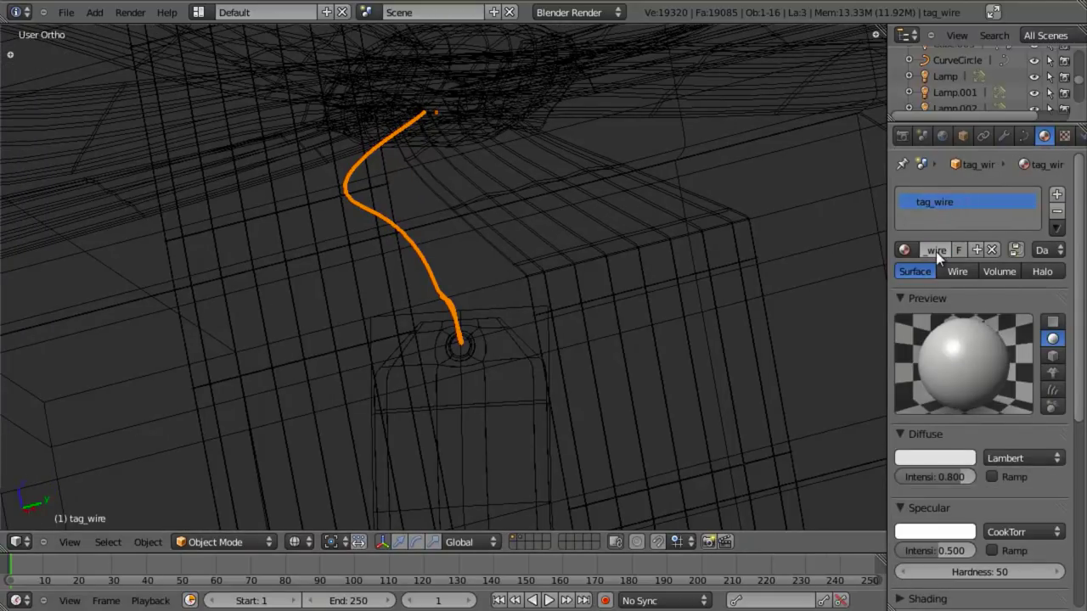
# Set the wire material's diffuse colour to a dark green of RGB 0.020, 0.050, 0.013
pyautogui.click(960, 462)
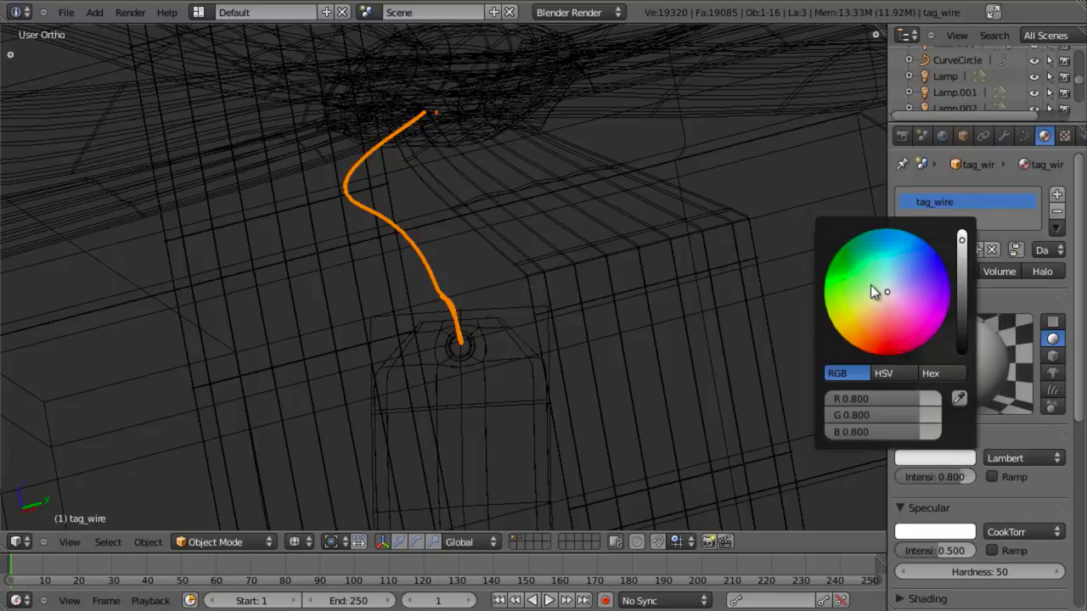
pyautogui.moveTo(871, 285); pyautogui.dragTo(838, 264)
pyautogui.scroll(-5, 865, 280)
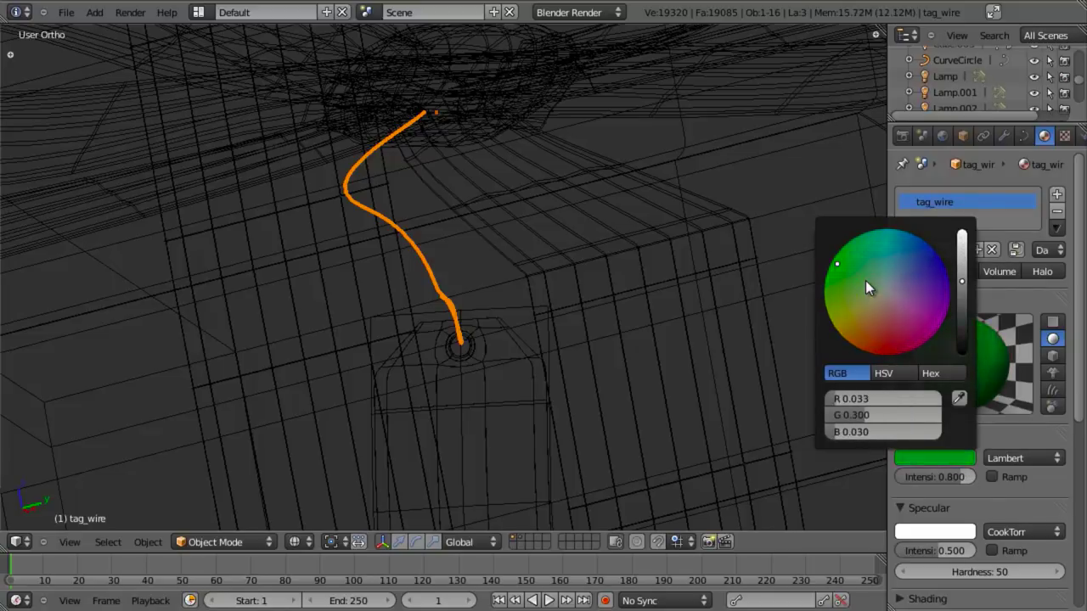
pyautogui.scroll(-5, 849, 267)
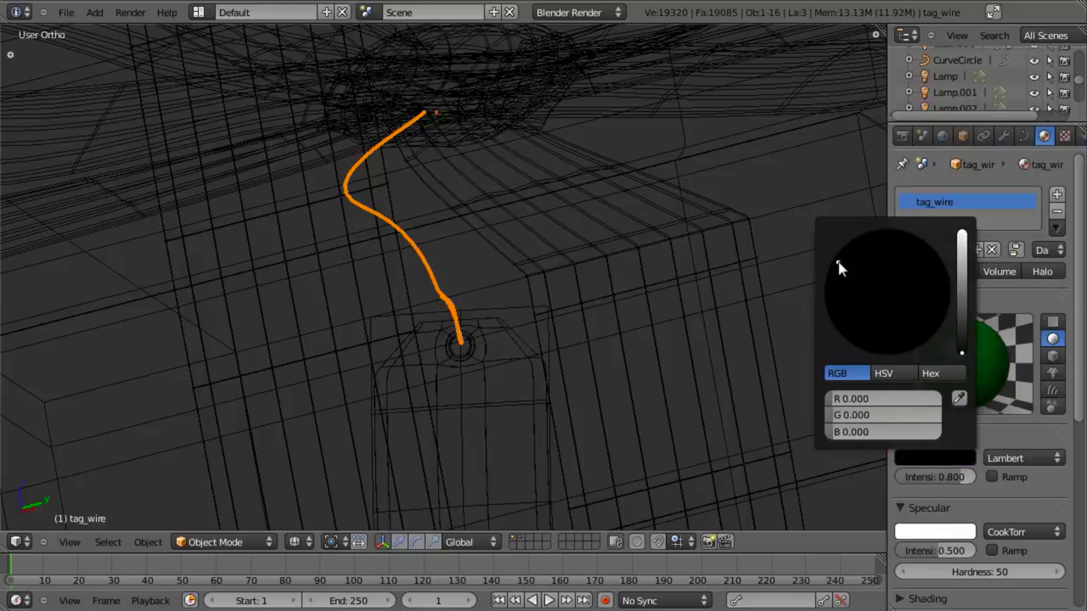
pyautogui.scroll(4, 838, 263)
pyautogui.scroll(-1, 838, 263)
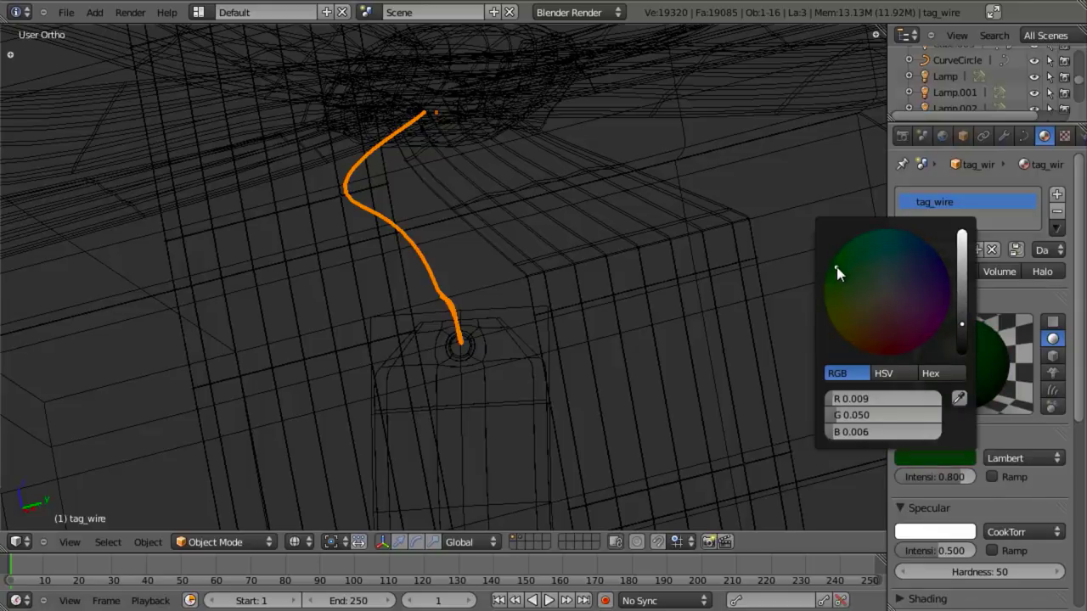
pyautogui.moveTo(837, 272)
pyautogui.mouseDown()
pyautogui.moveTo(850, 273)
pyautogui.moveTo(838, 286)
pyautogui.moveTo(843, 277)
pyautogui.mouseUp()
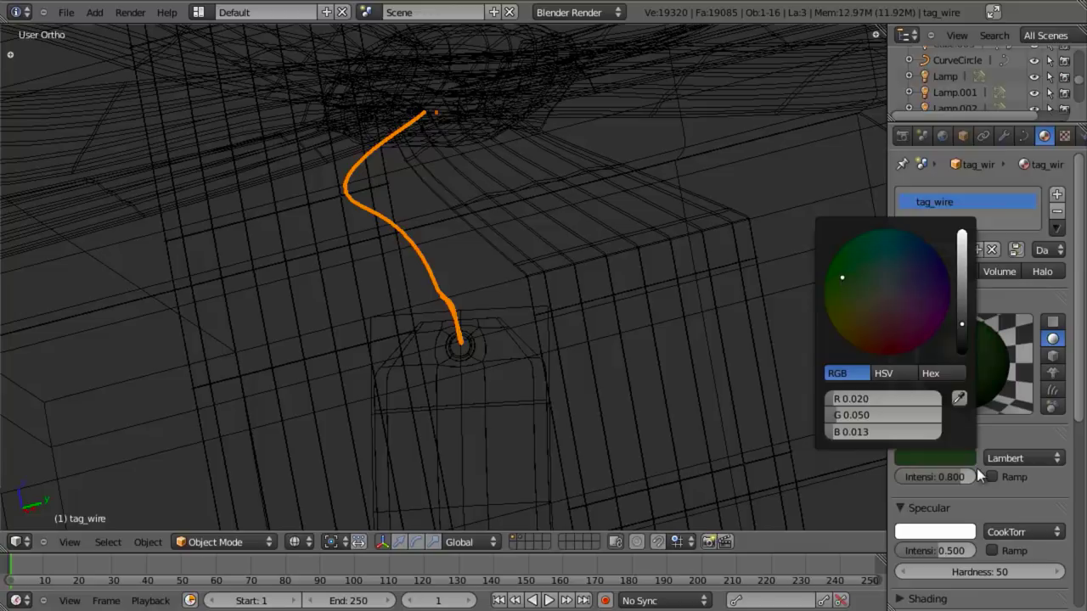
# Give the wire material a yellowish-green specular colour, with specular intensity 0.565 and hardness 79
pyautogui.click(939, 533)
pyautogui.moveTo(881, 365); pyautogui.dragTo(846, 366)
pyautogui.scroll(-14, 882, 360)
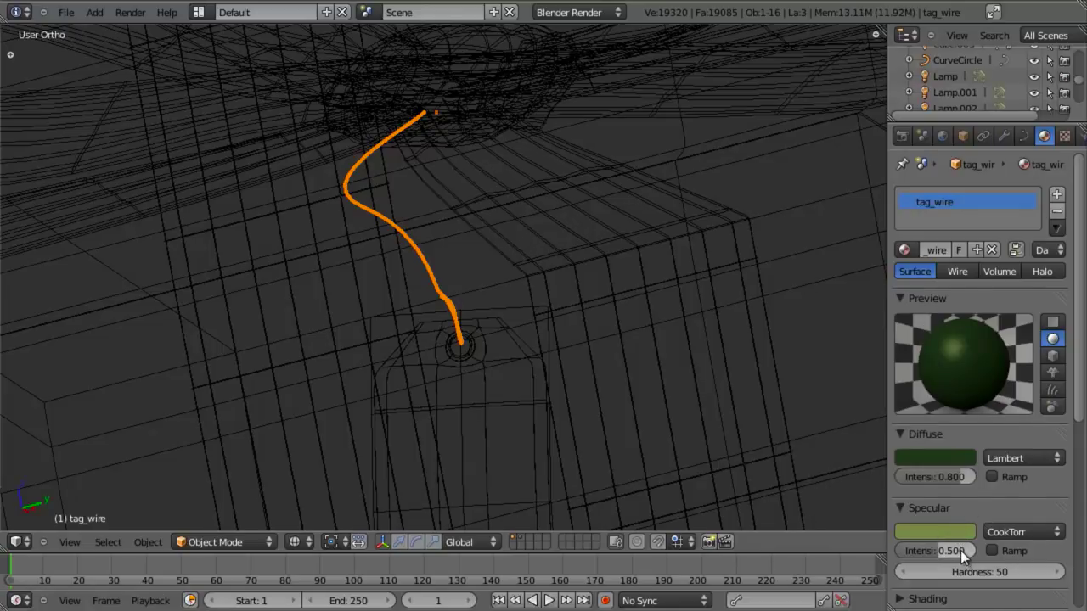
pyautogui.moveTo(961, 550)
pyautogui.mouseDown()
pyautogui.moveTo(1004, 574)
pyautogui.moveTo(993, 570)
pyautogui.mouseUp()
# Return to shaded view, deselect everything and test-render the gift box with its tag and wire
pyautogui.press('z')
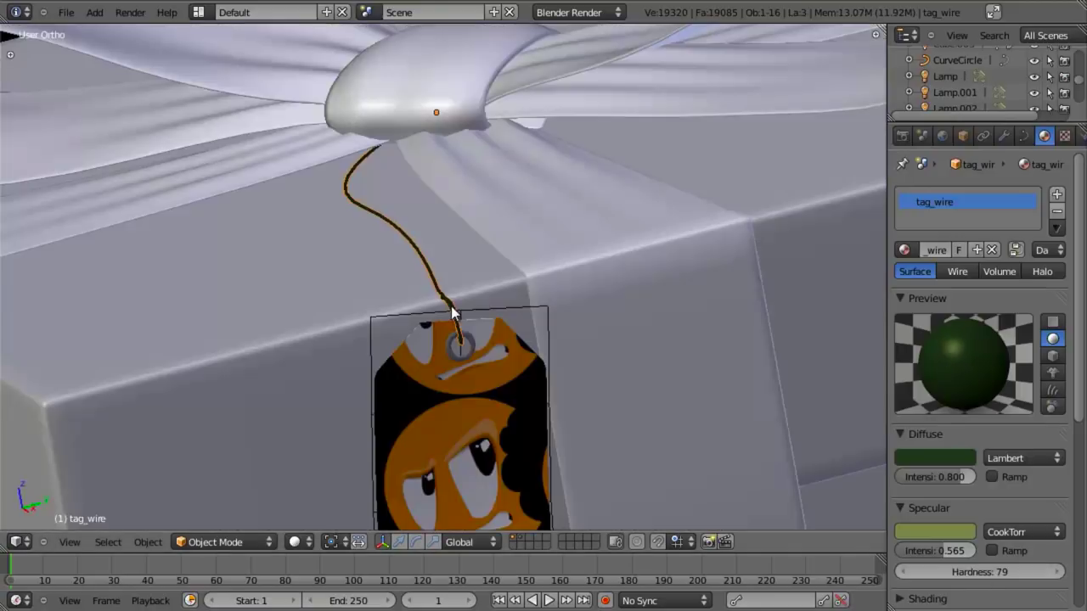
pyautogui.scroll(-10, 452, 312)
pyautogui.press('a')
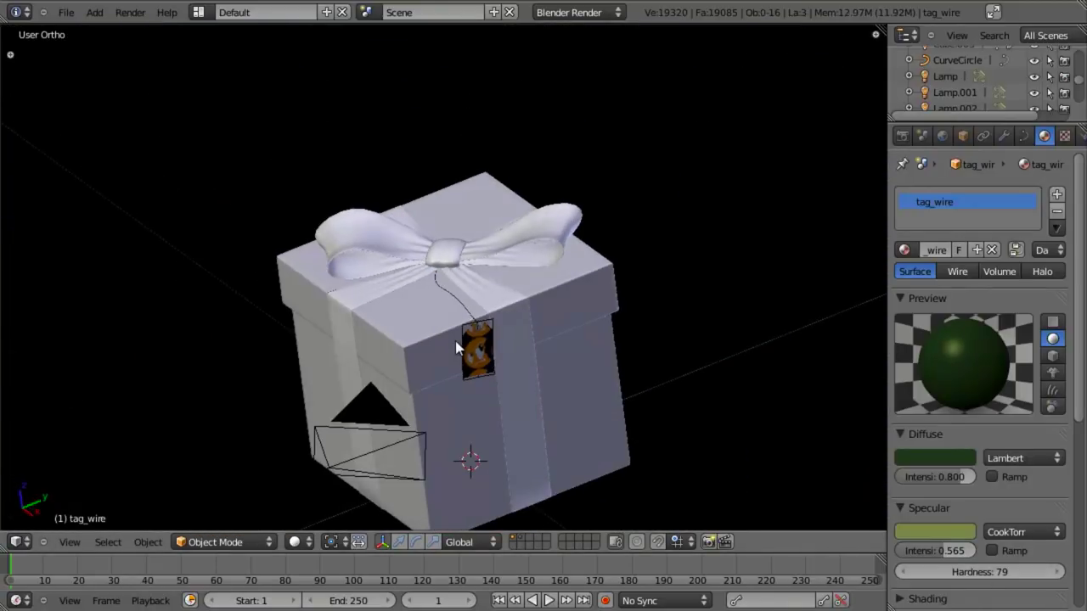
pyautogui.press('F12')
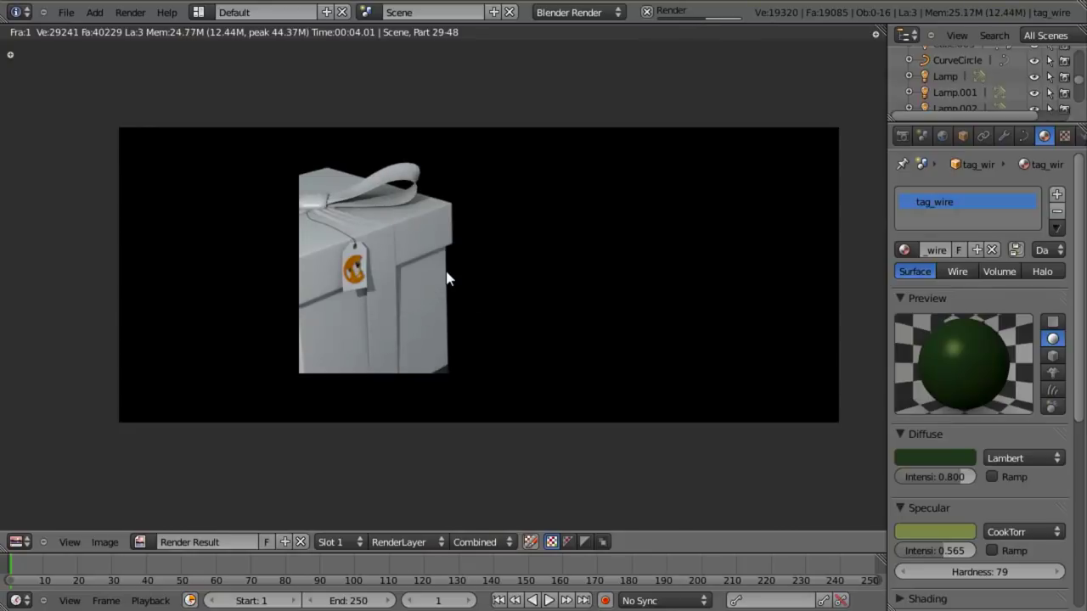
pyautogui.press('Escape')
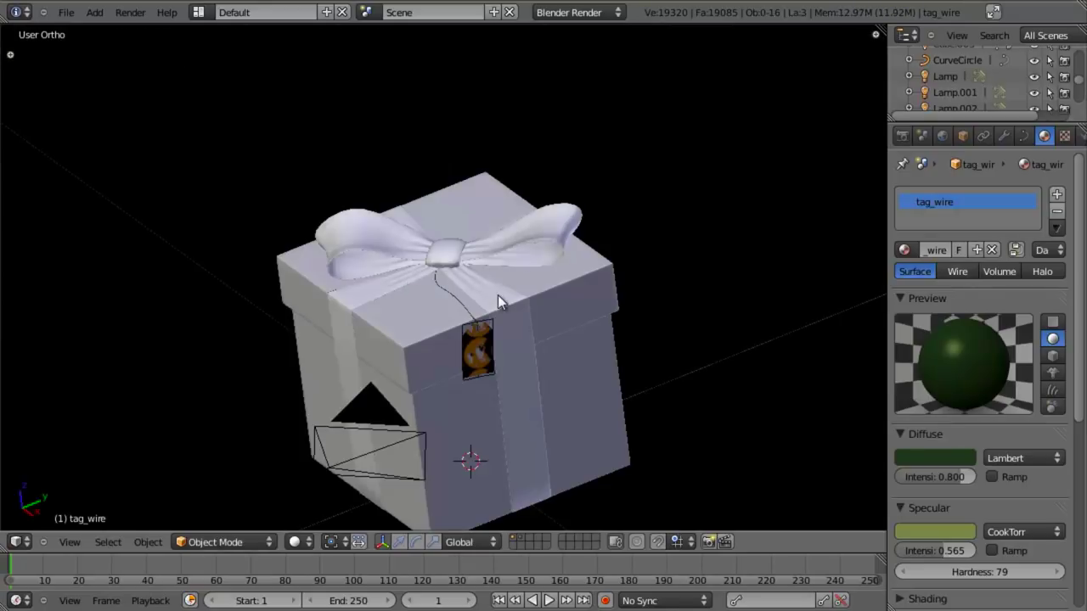
# Select the present box and tint its material's diffuse colour to a bright, very pale blue
pyautogui.rightClick(377, 336)
pyautogui.press('z')
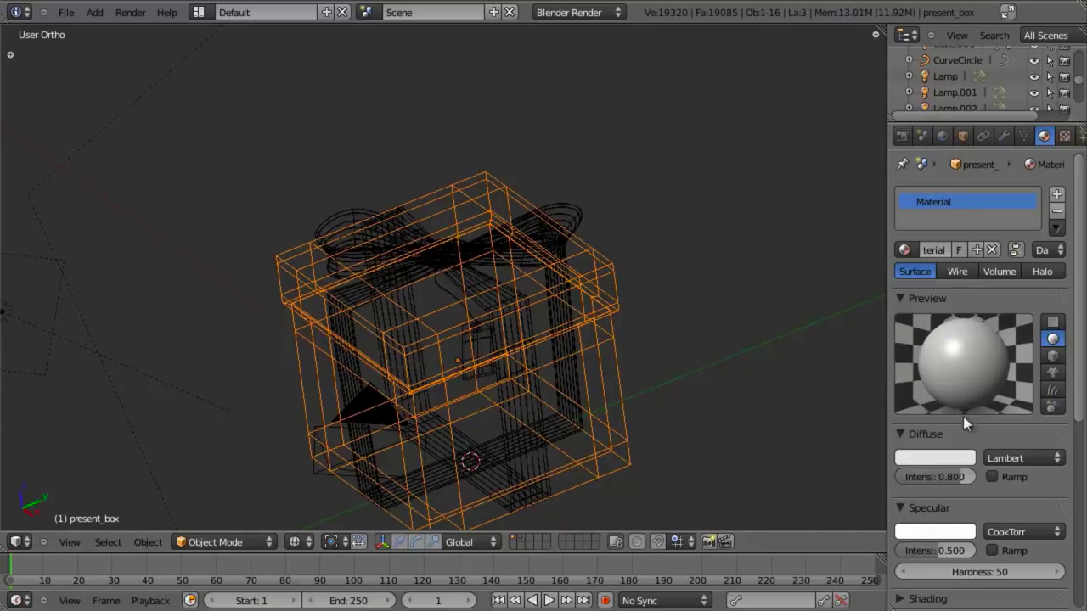
pyautogui.click(946, 459)
pyautogui.moveTo(886, 295); pyautogui.dragTo(892, 285)
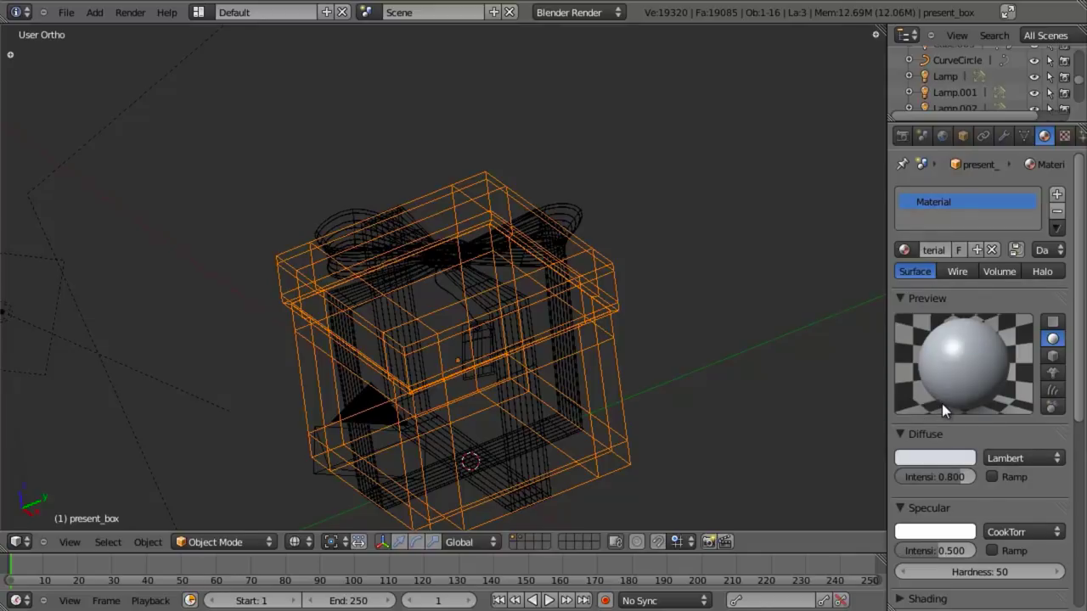
pyautogui.click(950, 459)
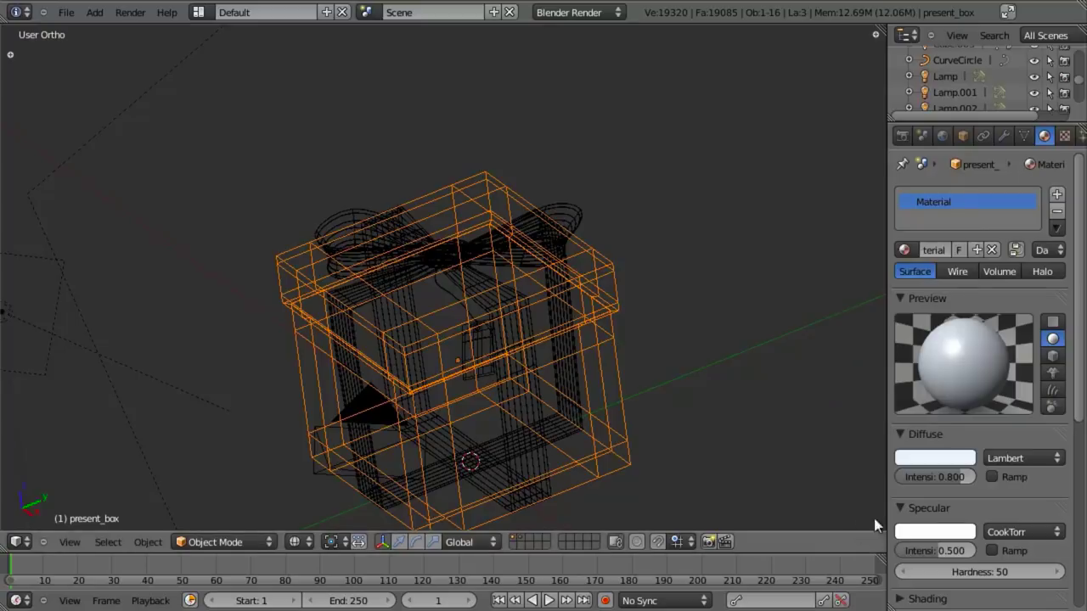
# Tint the box material's specular colour very pale blue and lower its specular intensity to 0.098
pyautogui.scroll(-1, 952, 509)
pyautogui.click(956, 502)
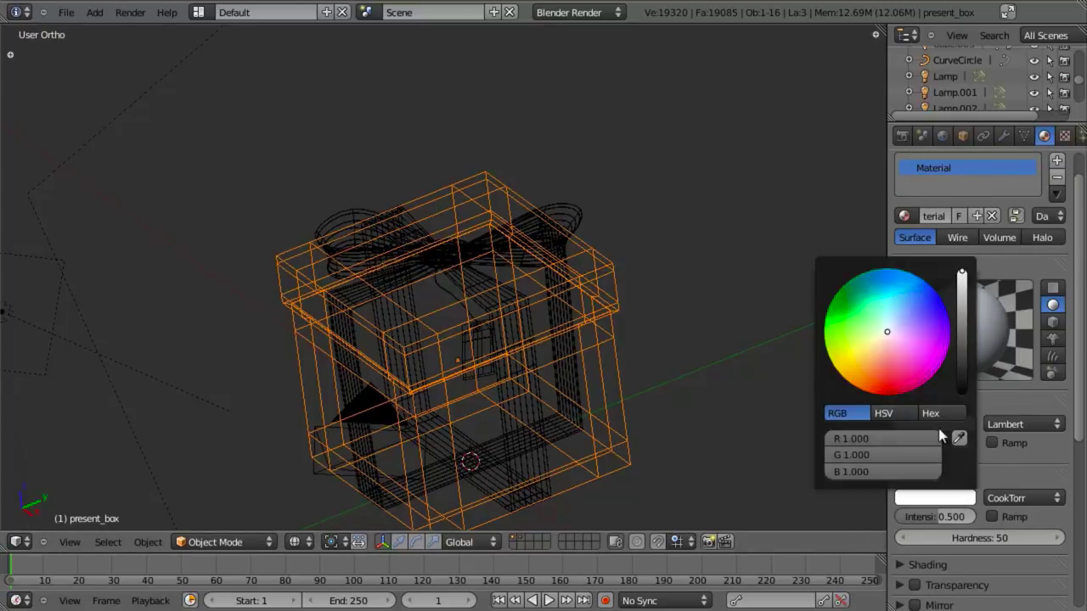
pyautogui.click(892, 326)
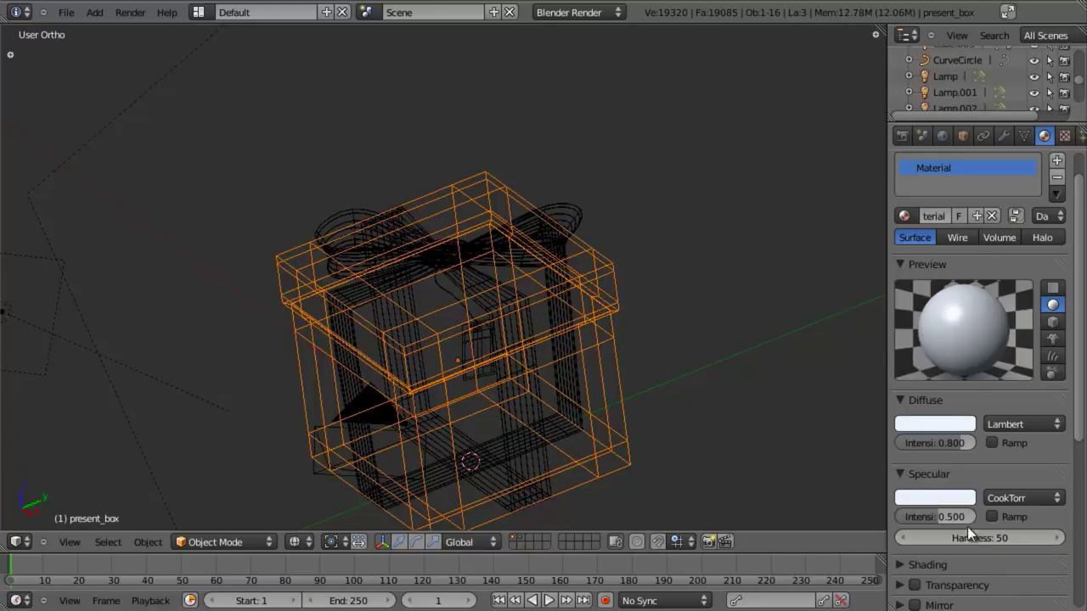
pyautogui.moveTo(960, 518); pyautogui.dragTo(925, 521)
# Enable a diffuse ramp on the box material with the black stop at 0.574, input Normal and blend mode Add
pyautogui.click(993, 443)
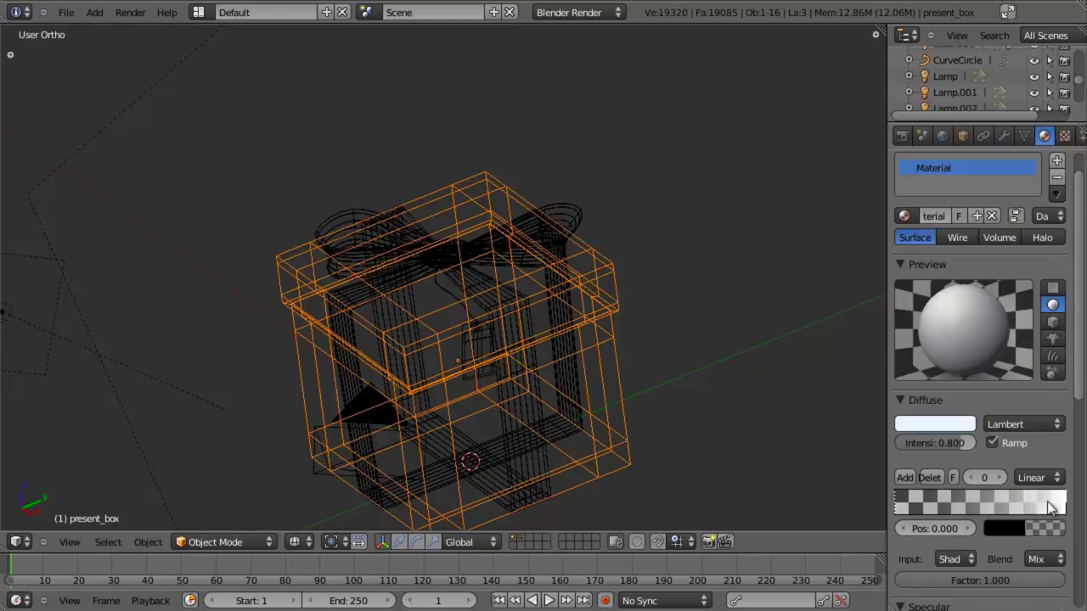
pyautogui.moveTo(900, 500); pyautogui.dragTo(998, 497)
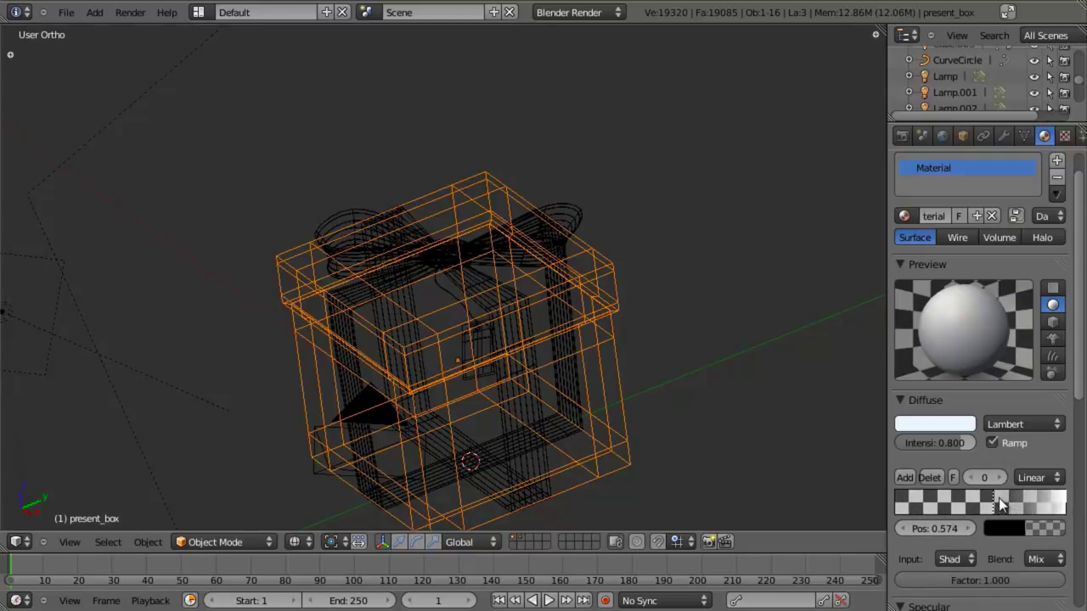
pyautogui.click(959, 560)
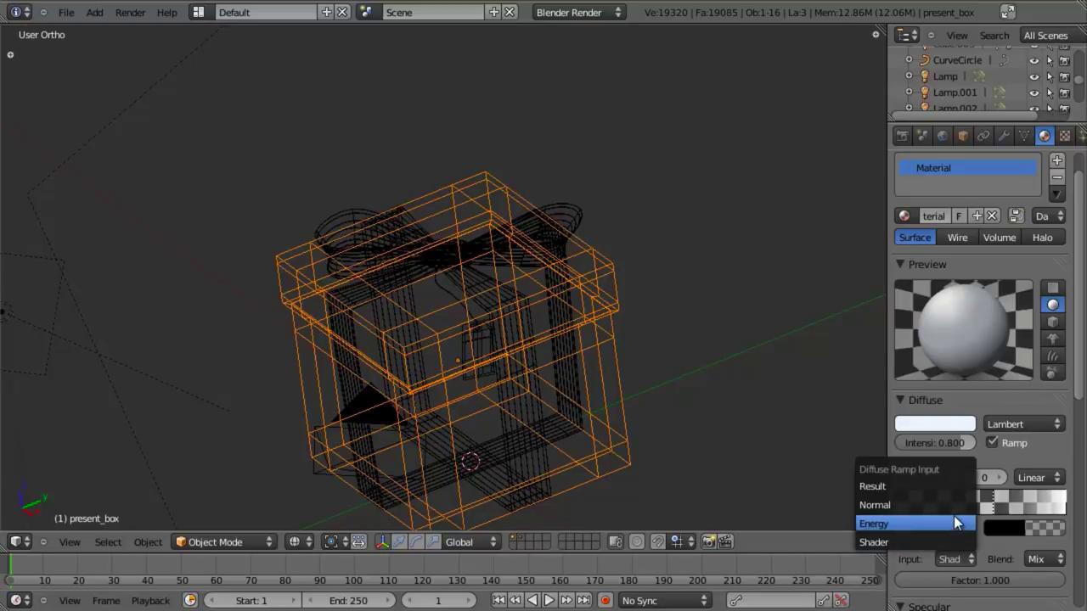
pyautogui.click(952, 519)
pyautogui.click(956, 560)
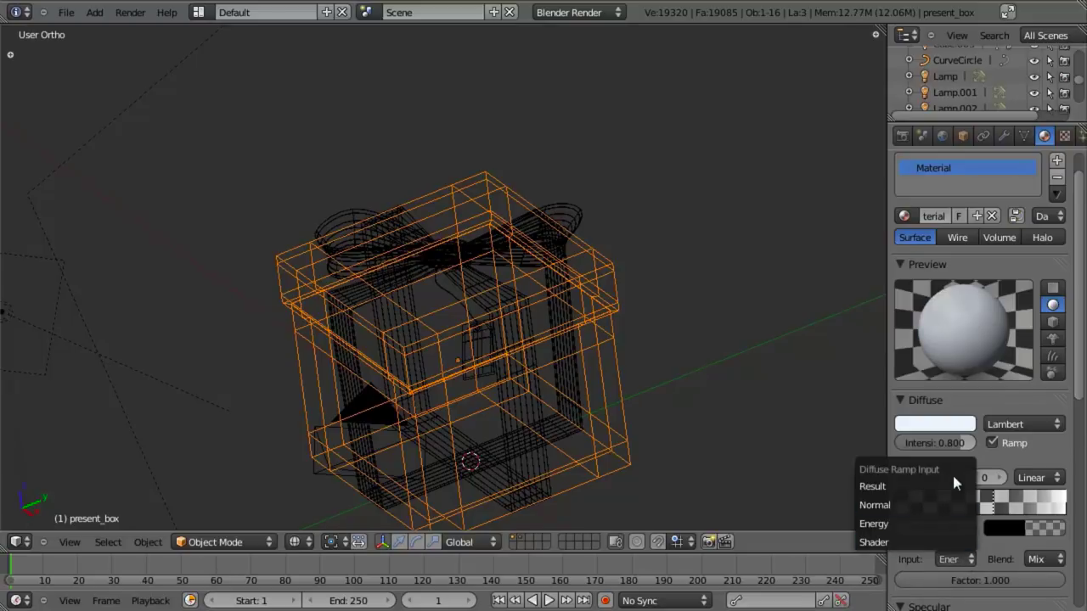
pyautogui.click(929, 505)
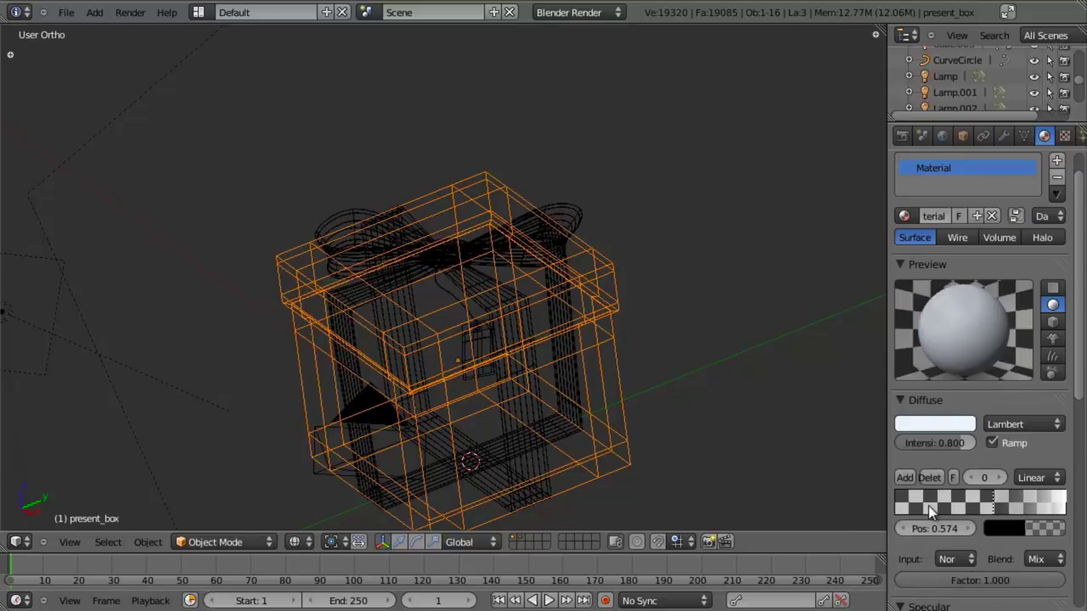
pyautogui.click(1040, 559)
pyautogui.click(1032, 522)
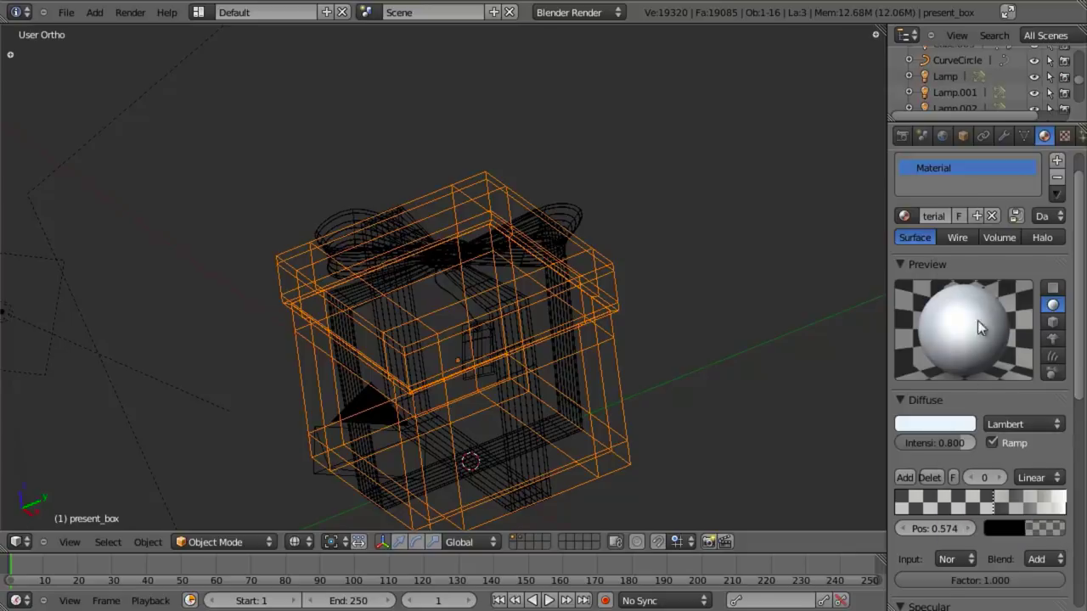
# Test-render the gift box with the diffuse ramp and save the file over the existing one
pyautogui.press('F12')
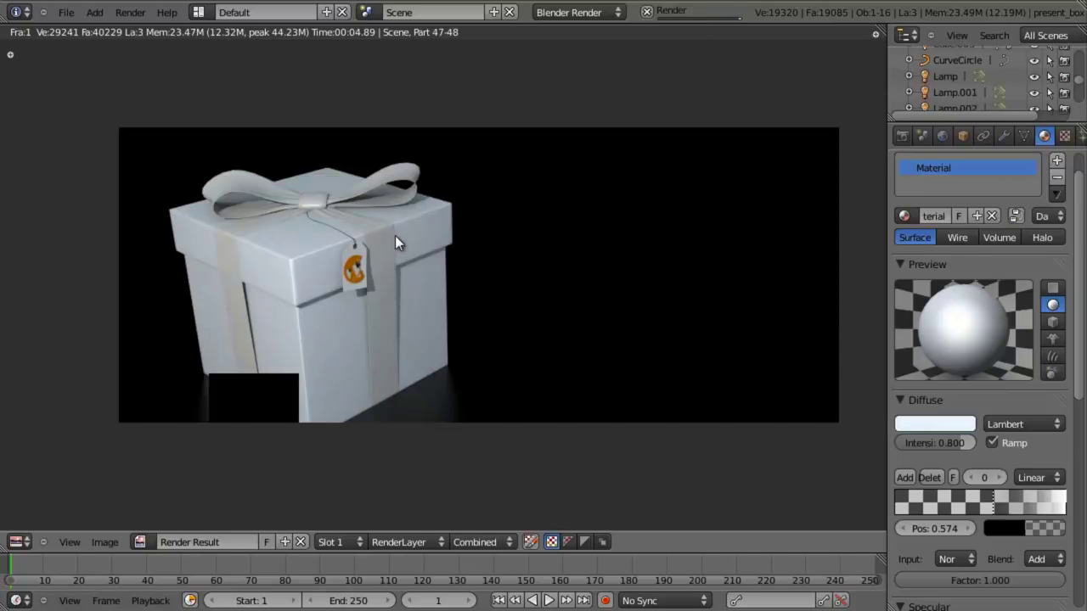
pyautogui.press('Escape')
pyautogui.hotkey('ctrl', 's')
pyautogui.click(454, 291)
# Switch the viewport back to shaded display and enable Mirror on the present box material
pyautogui.hotkey('alt', 'z')
pyautogui.scroll(-3, 464, 297)
pyautogui.keyDown('shift'); pyautogui.moveTo(469, 306); pyautogui.dragTo(446, 300, button='middle'); pyautogui.keyUp('shift')
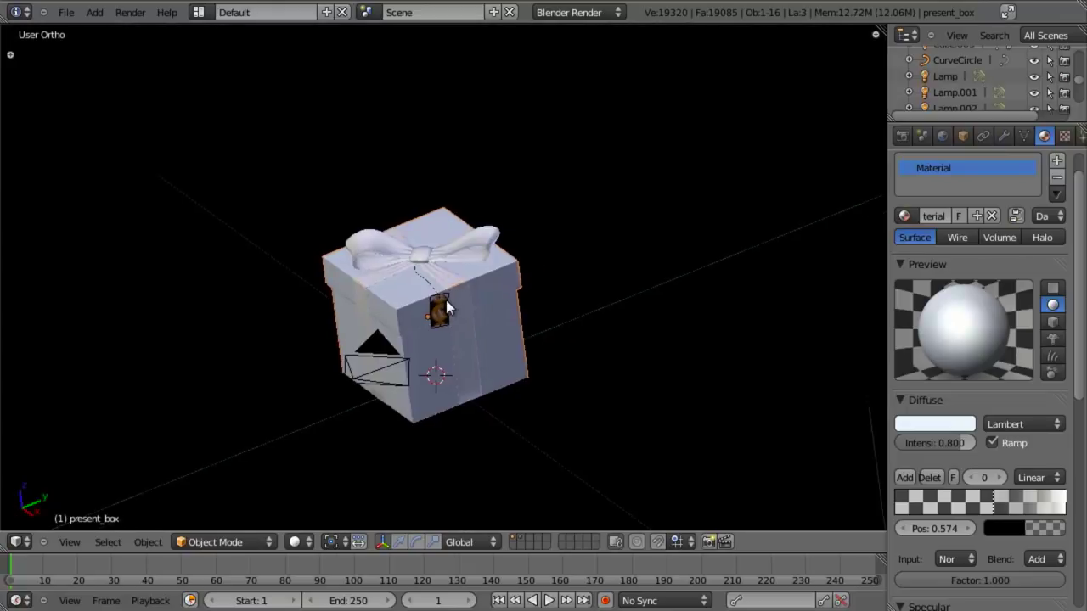
pyautogui.scroll(3, 446, 300)
pyautogui.scroll(-5, 1019, 468)
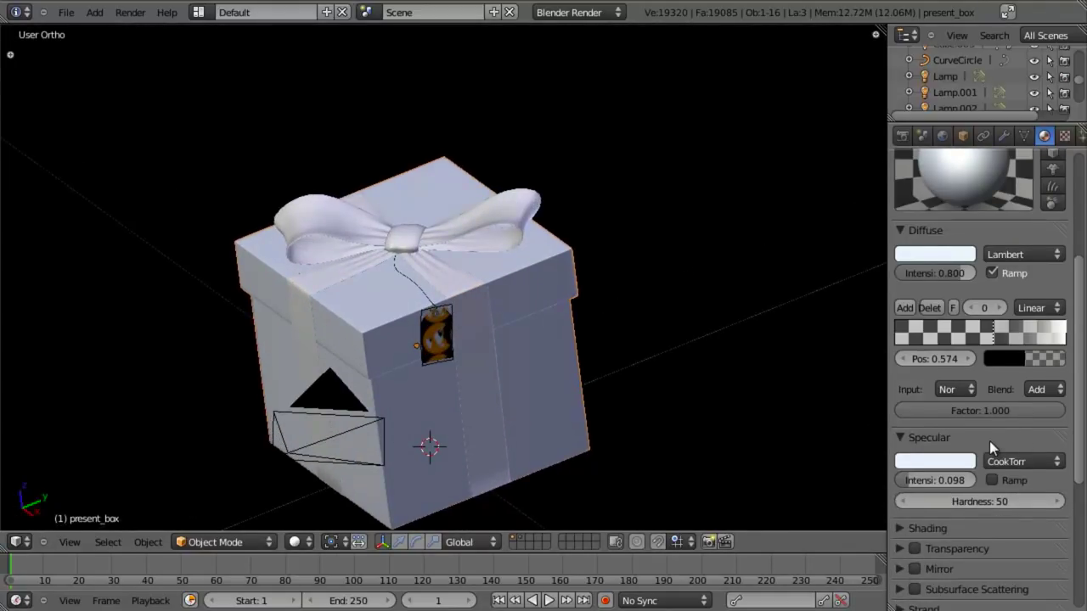
pyautogui.click(900, 569)
pyautogui.click(914, 569)
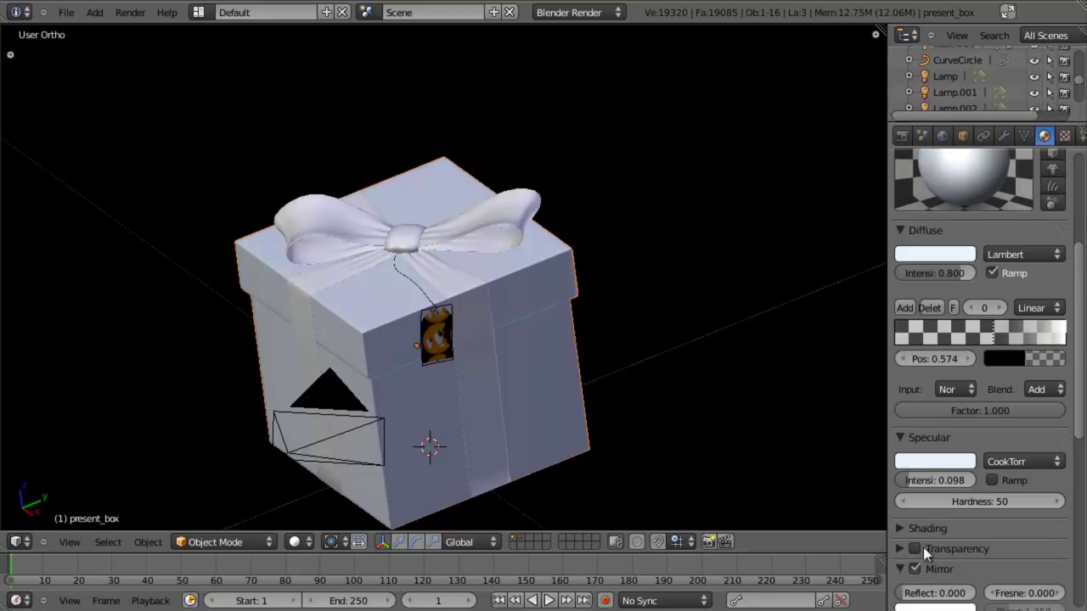
pyautogui.scroll(-5, 923, 547)
# Bring up the last render and set the box material's mirror reflectivity to 0.05
pyautogui.press('F12')
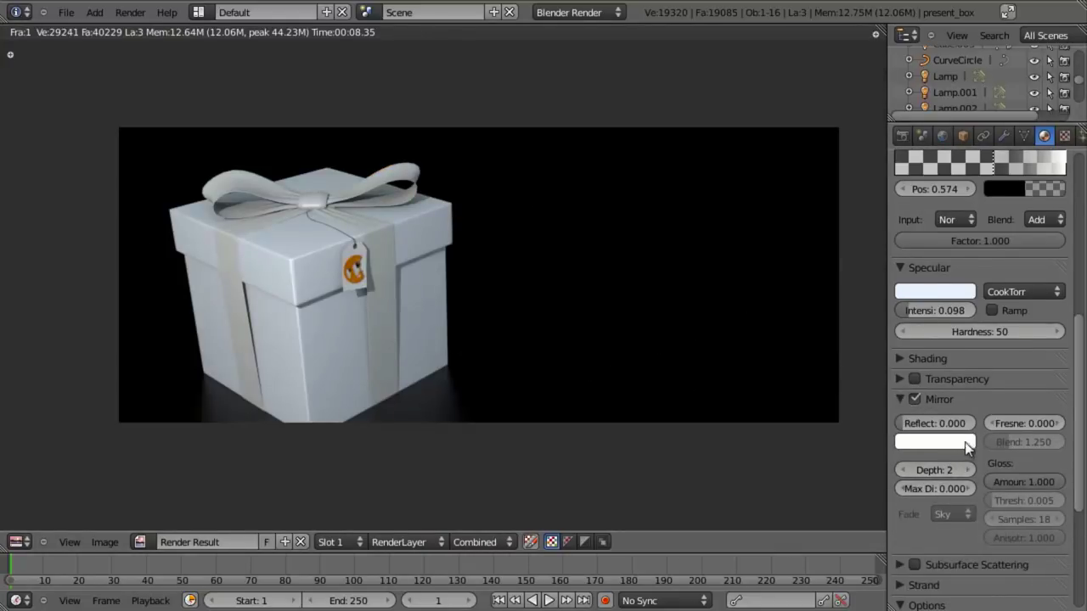
pyautogui.click(935, 427)
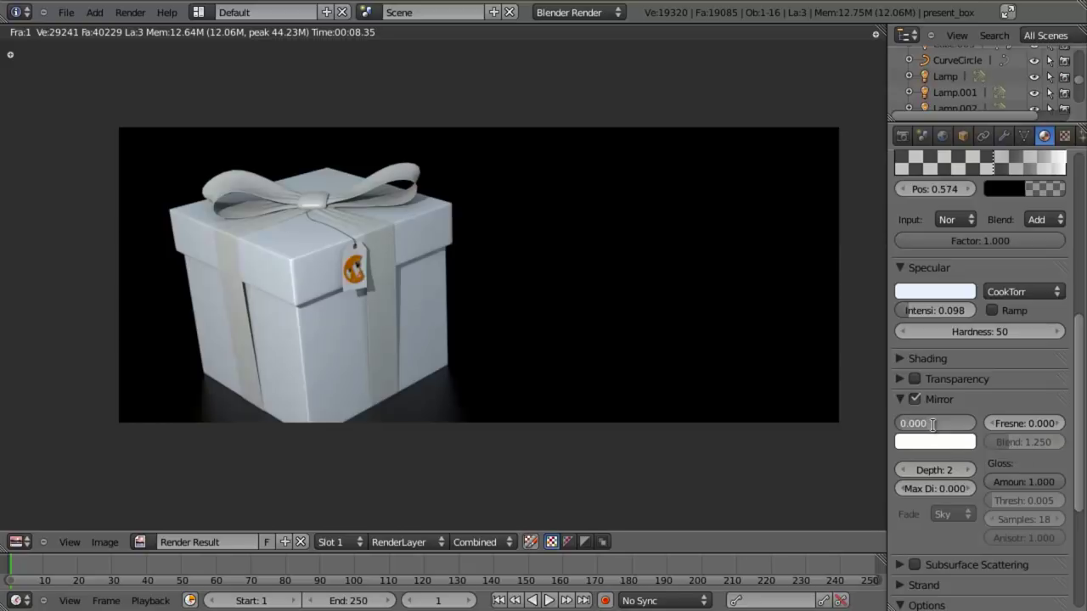
pyautogui.press('BackSpace')
pyautogui.write('.05')
pyautogui.press('Return')
pyautogui.scroll(6, 942, 397)
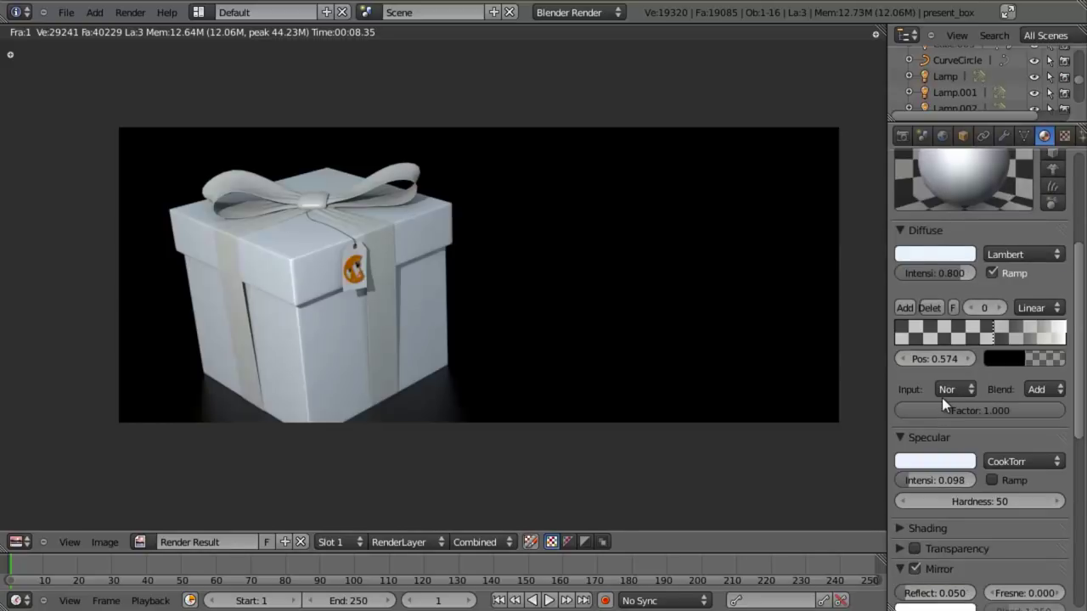
pyautogui.scroll(-6, 959, 433)
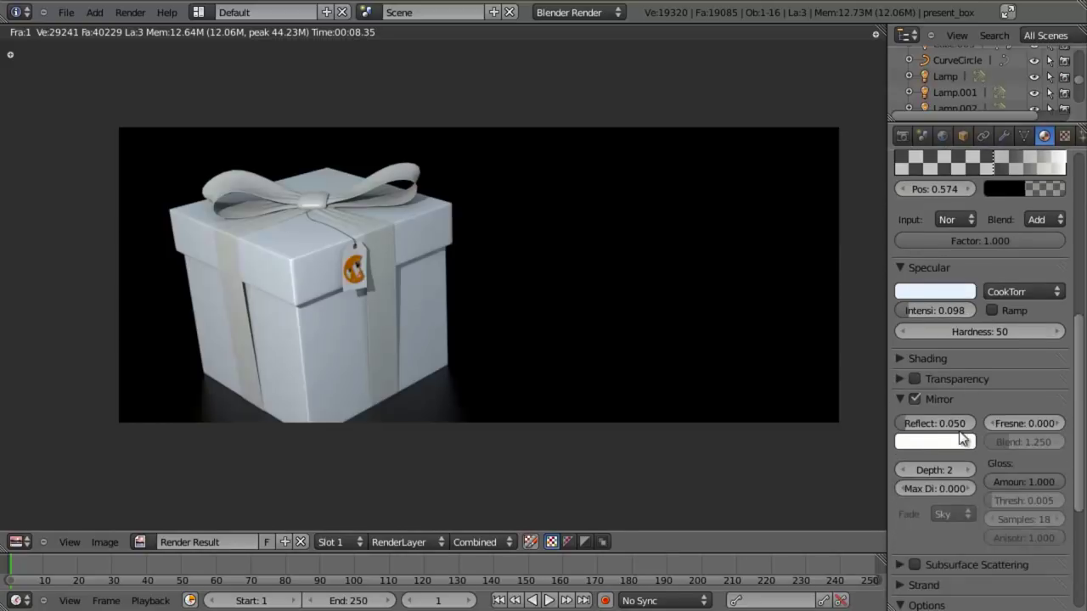
# Set the box material's mirror gloss amount to 0.7 and test-render the gift box
pyautogui.click(1031, 483)
pyautogui.press('BackSpace')
pyautogui.write('.7')
pyautogui.press('Return')
pyautogui.press('F12')
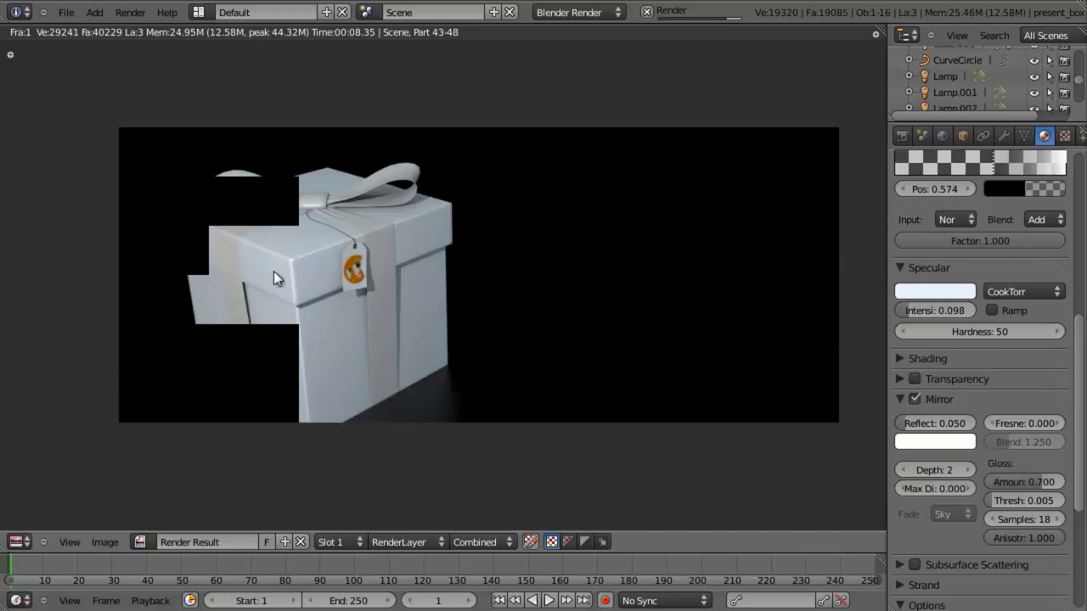
# Set the box material's mirror reflectivity to 0.1, test-render it, save over the existing file and return to the 3D view
pyautogui.click(960, 423)
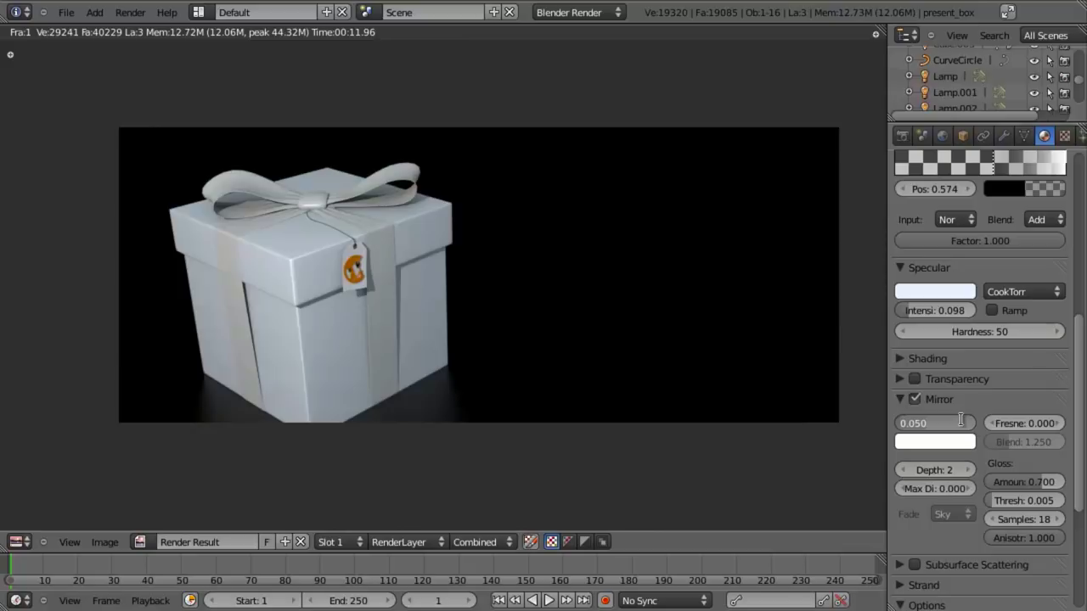
pyautogui.write('0.1')
pyautogui.press('Return')
pyautogui.press('F12')
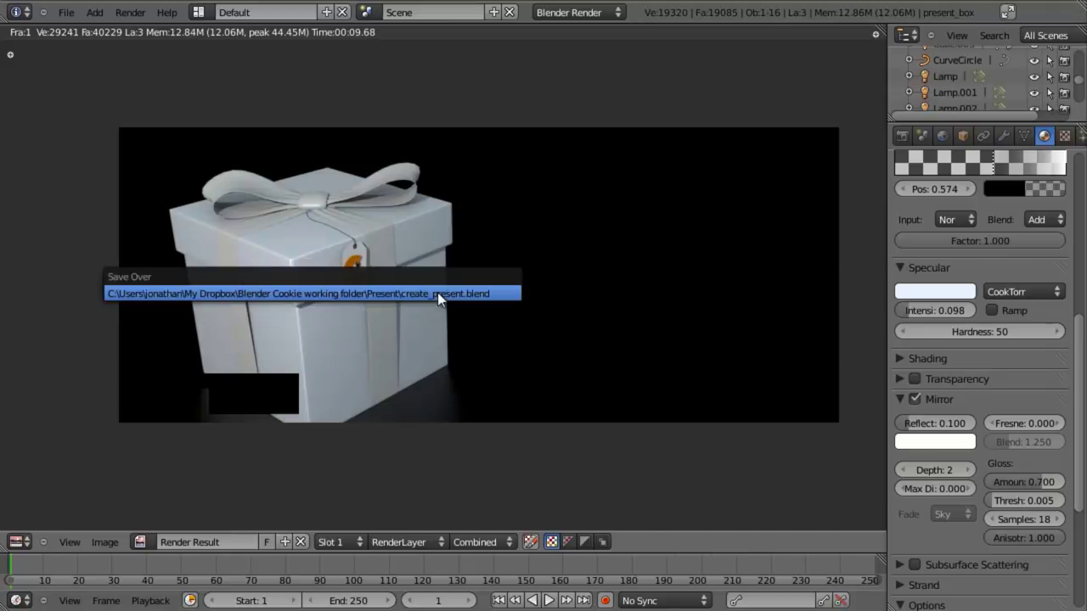
pyautogui.press('Escape')
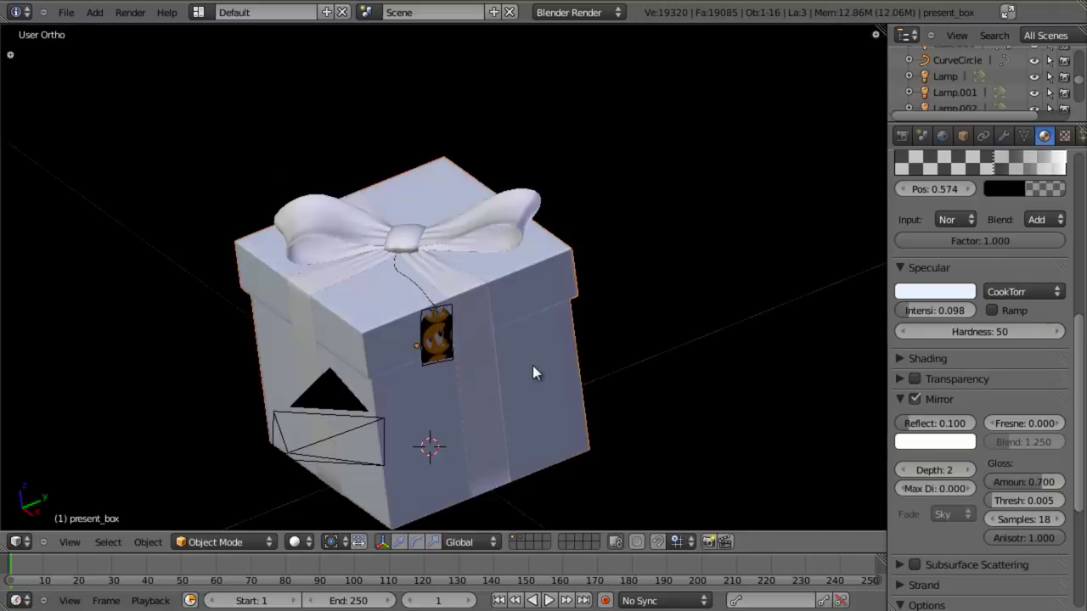
# Switch the viewport to wireframe and select the present box to bring up its material settings
pyautogui.rightClick(442, 236)
pyautogui.press('z')
pyautogui.scroll(-3, 459, 259)
pyautogui.moveTo(464, 265); pyautogui.dragTo(479, 347, button='middle')
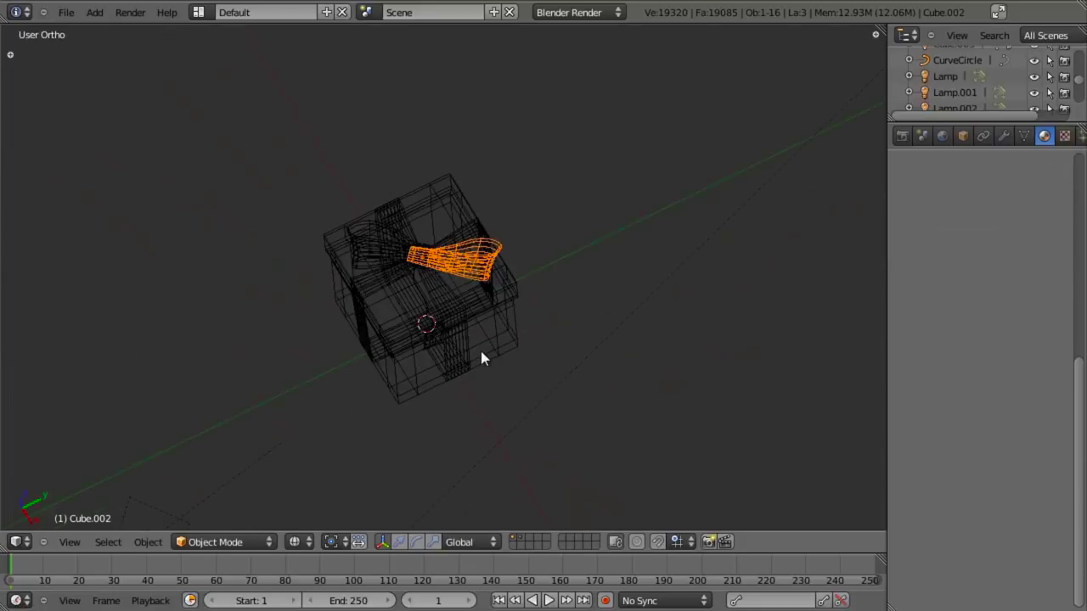
pyautogui.scroll(3, 480, 347)
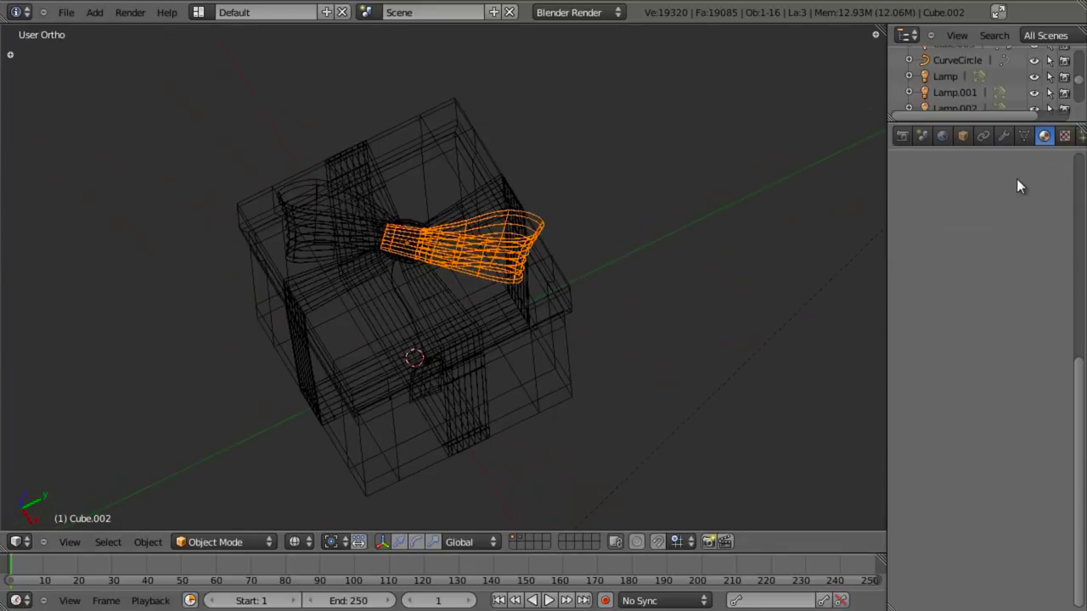
pyautogui.rightClick(557, 350)
pyautogui.click(904, 250)
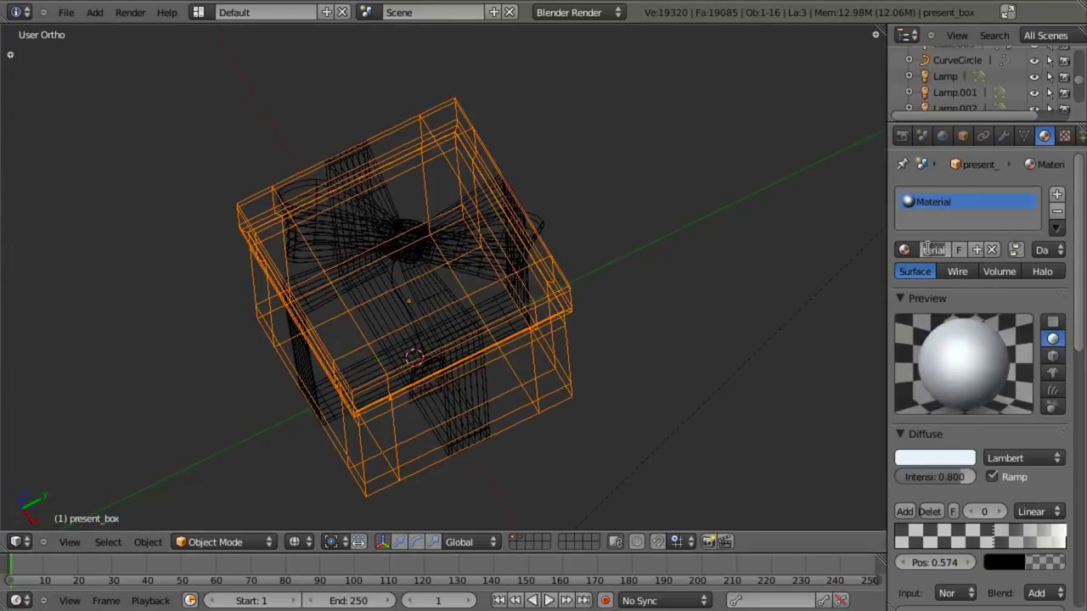
# Create a new material named ribbon on the single bow loop Cube.002
pyautogui.rightClick(458, 240)
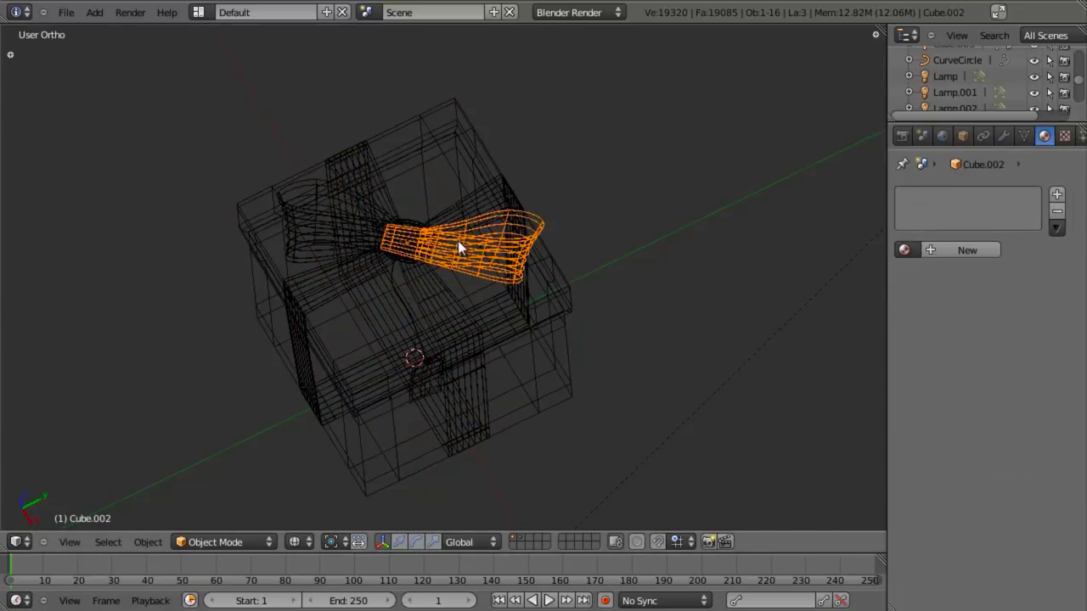
pyautogui.click(967, 249)
pyautogui.click(930, 249)
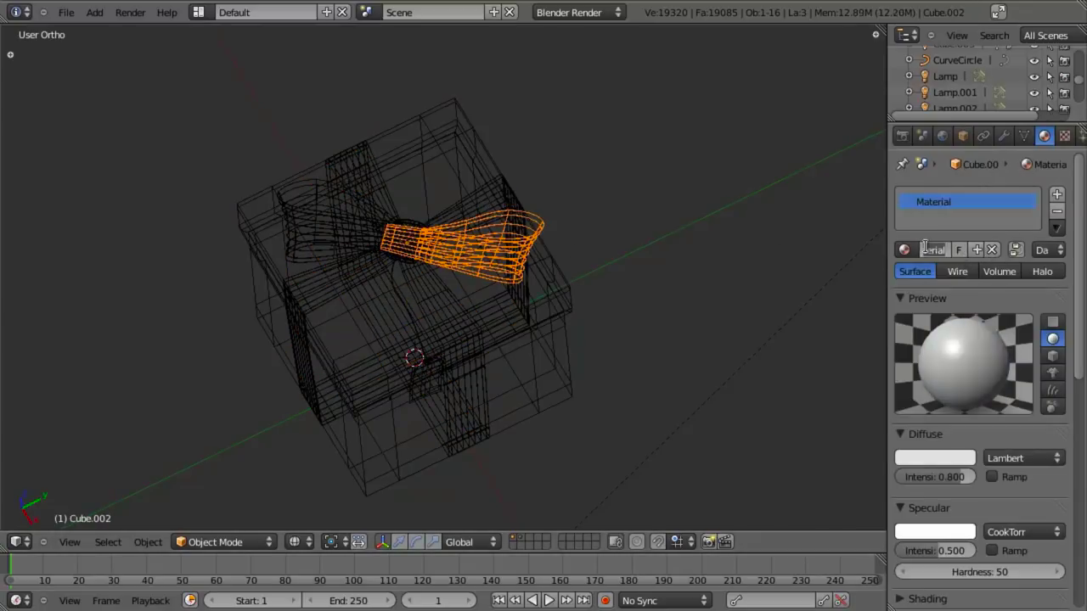
pyautogui.write('ribbon')
pyautogui.press('Return')
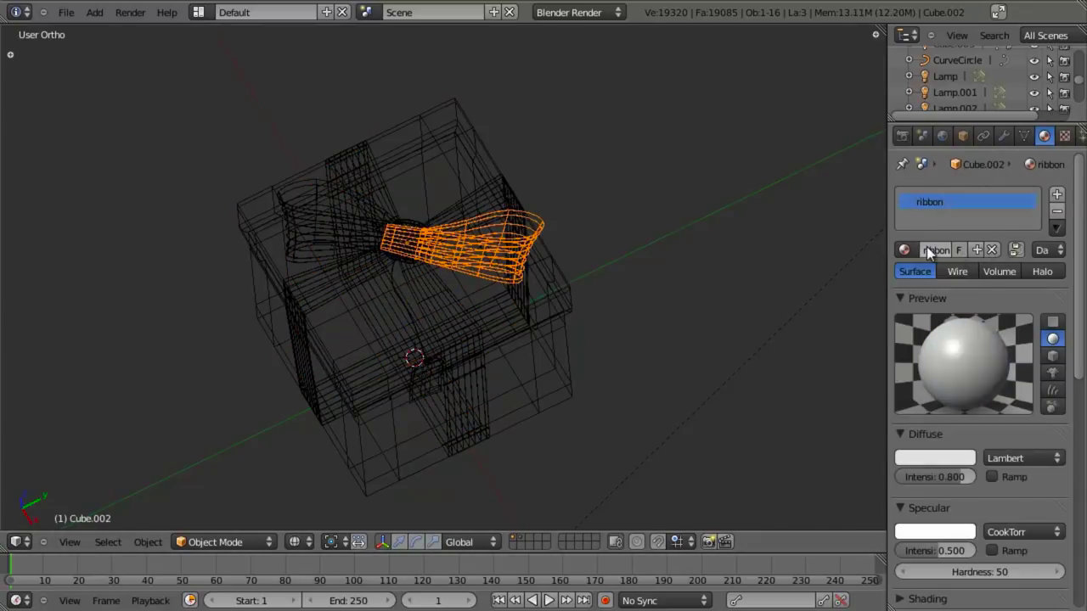
# Set the ribbon material's diffuse colour to dark red with R 0.450, G 0.000 and B 0.005
pyautogui.click(924, 459)
pyautogui.moveTo(886, 298)
pyautogui.mouseDown()
pyautogui.moveTo(877, 320)
pyautogui.moveTo(895, 364)
pyautogui.moveTo(885, 373)
pyautogui.moveTo(888, 359)
pyautogui.mouseUp()
pyautogui.scroll(-2, 886, 366)
pyautogui.scroll(-3, 886, 353)
pyautogui.click(886, 352)
pyautogui.scroll(-2, 888, 359)
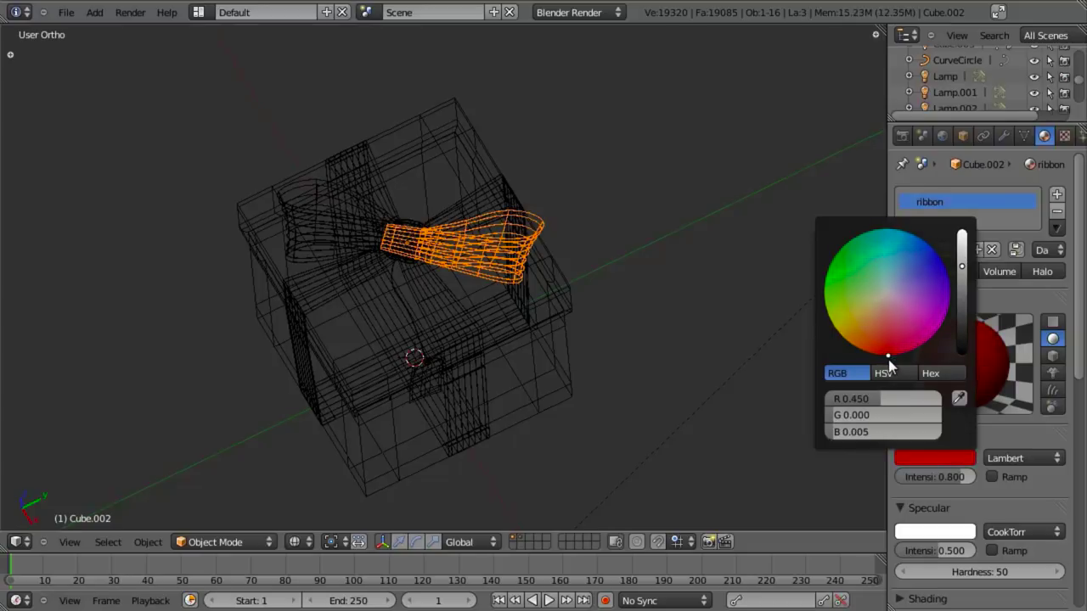
# Set the ribbon material's specular colour to a bright pinkish red
pyautogui.click(933, 540)
pyautogui.moveTo(890, 370); pyautogui.dragTo(892, 451)
pyautogui.scroll(-5, 891, 370)
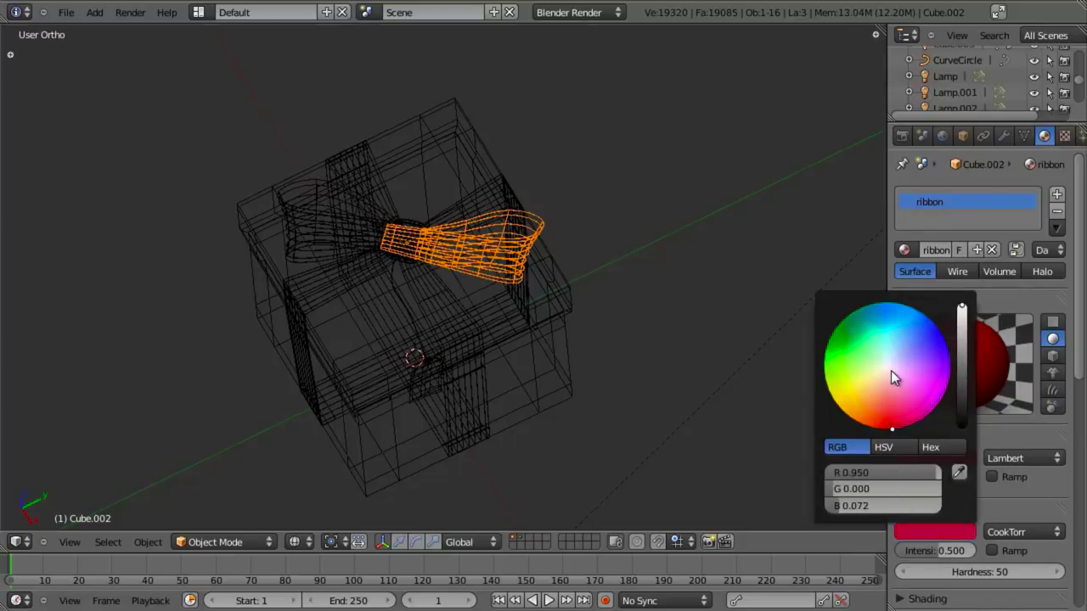
pyautogui.click(896, 429)
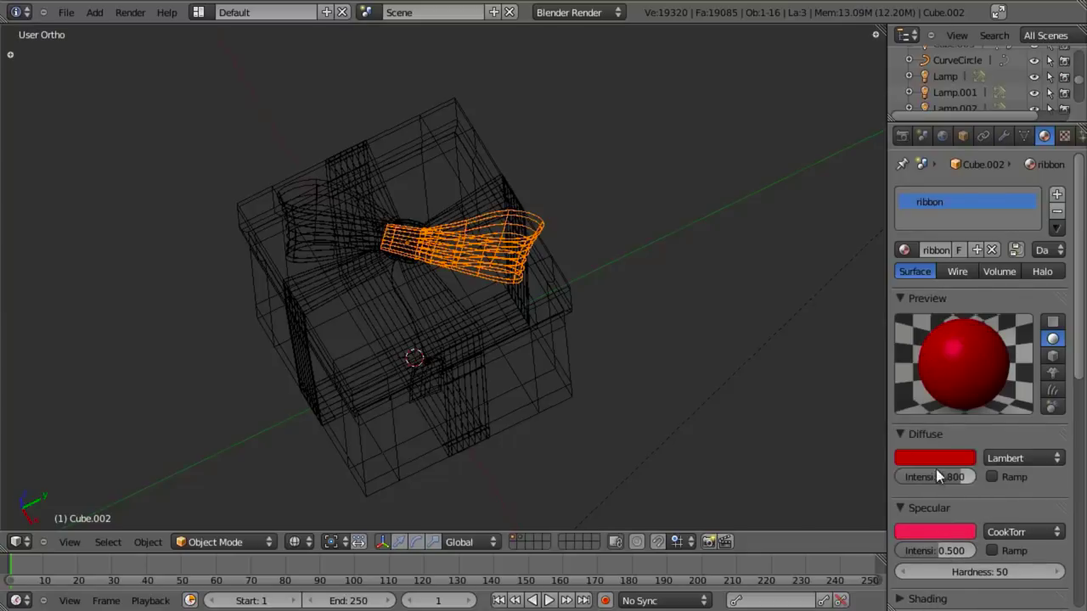
# Select both box ribbons, the knot, the other bow loop and the red loop last, and link the red loop's material to all of them
pyautogui.scroll(3, 512, 283)
pyautogui.press('z')
pyautogui.scroll(1, 523, 351)
pyautogui.keyDown('shift'); pyautogui.moveTo(510, 277); pyautogui.dragTo(501, 313, button='middle'); pyautogui.keyUp('shift')
pyautogui.press('z')
pyautogui.rightClick(334, 311)
pyautogui.keyDown('shift'); pyautogui.rightClick(339, 291); pyautogui.keyUp('shift')
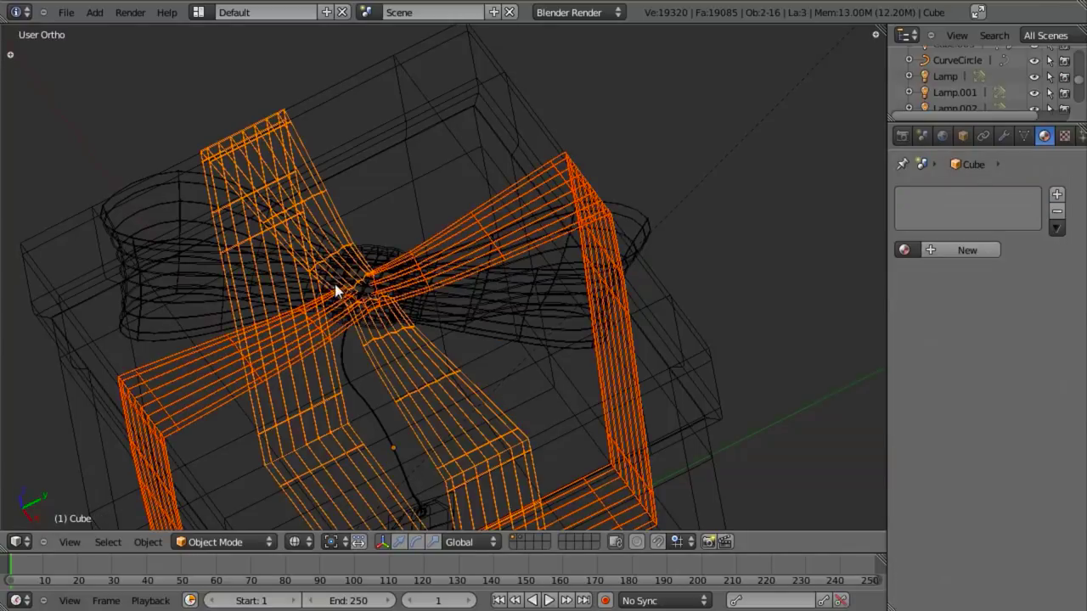
pyautogui.keyDown('shift'); pyautogui.rightClick(352, 275); pyautogui.keyUp('shift')
pyautogui.keyDown('shift'); pyautogui.rightClick(314, 257); pyautogui.keyUp('shift')
pyautogui.keyDown('shift'); pyautogui.rightClick(481, 276); pyautogui.keyUp('shift')
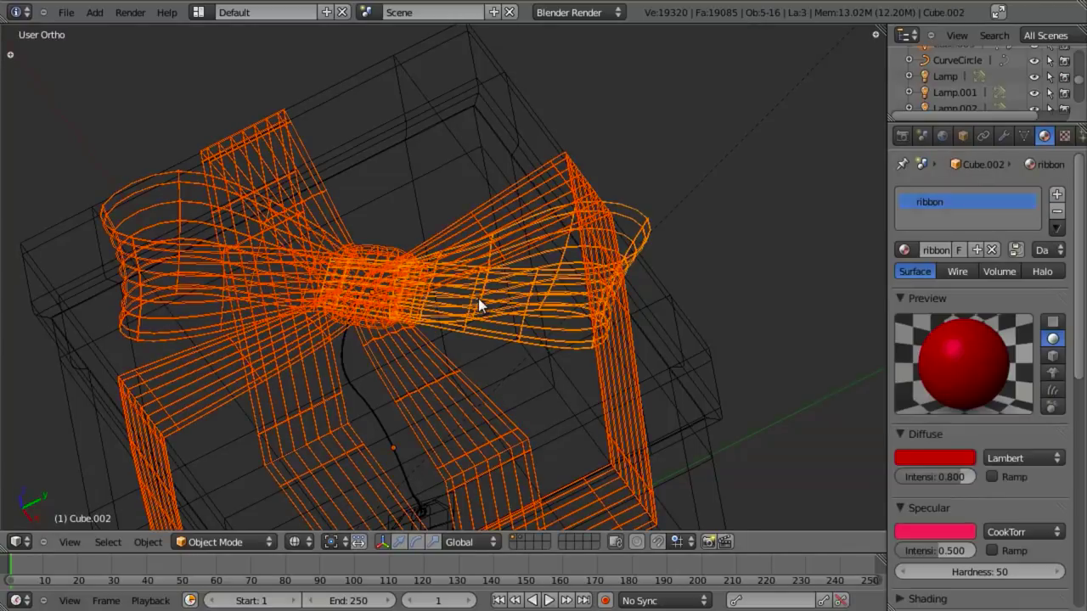
pyautogui.press('z')
pyautogui.hotkey('ctrl', 'l')
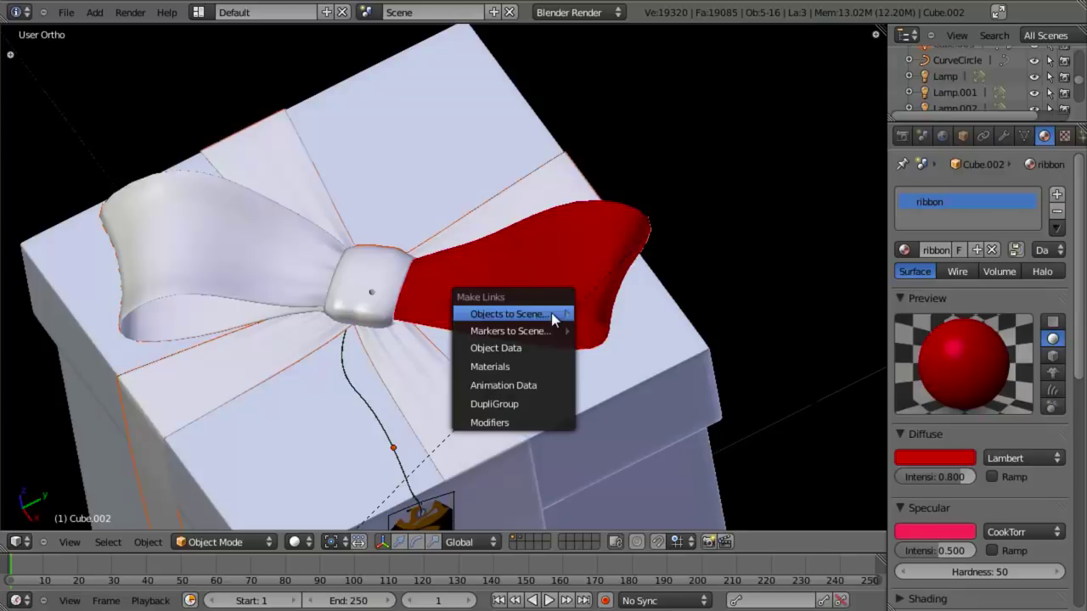
pyautogui.scroll(-6, 531, 364)
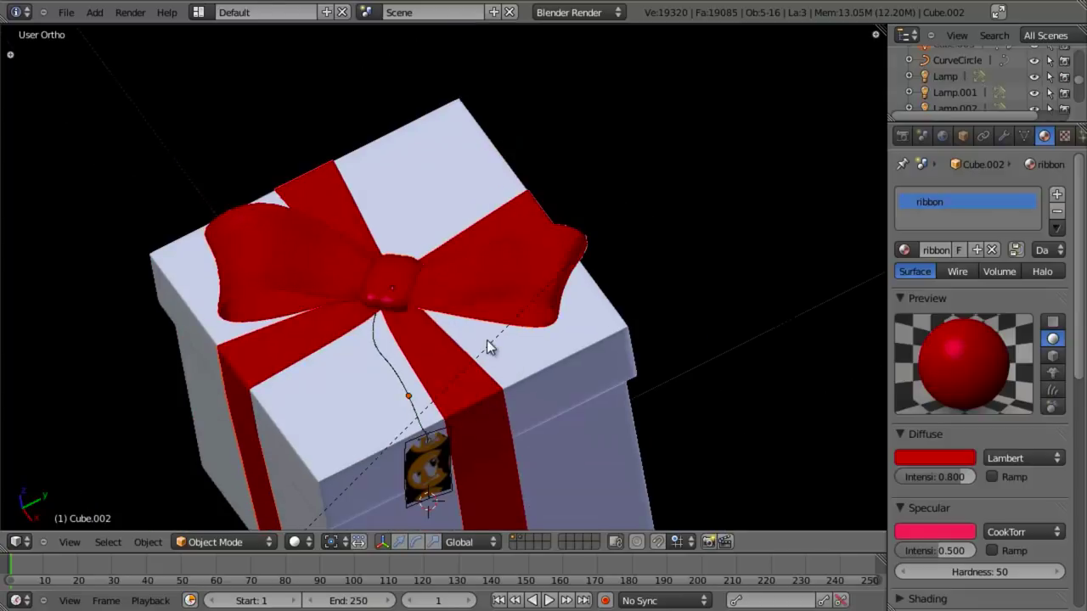
# Save the file over the existing one and test-render the box with the red ribbons
pyautogui.hotkey('ctrl', 's')
pyautogui.click(500, 319)
pyautogui.press('F12')
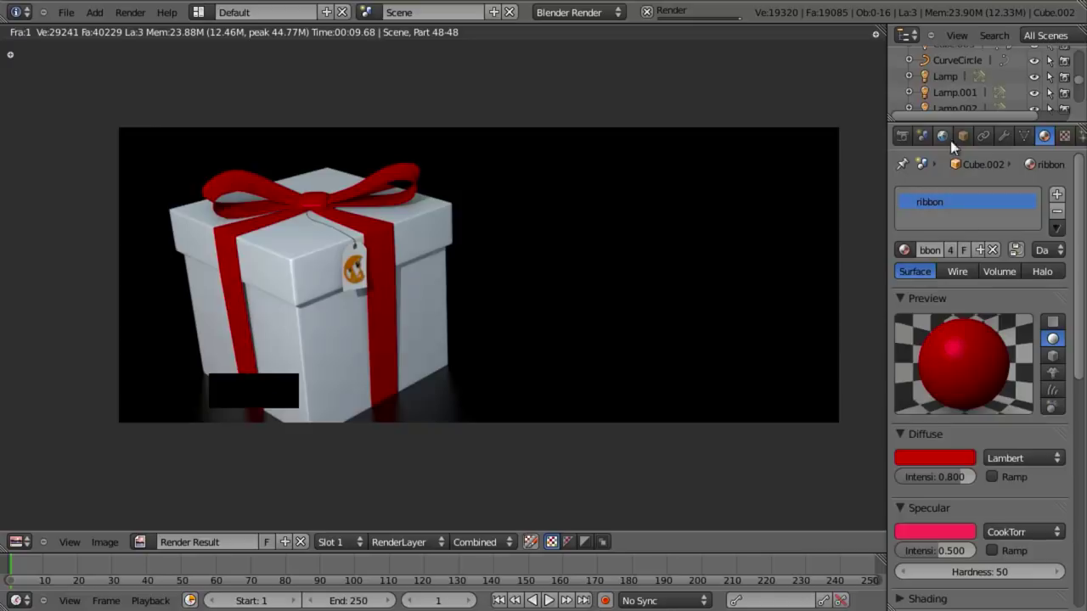
# Enable Mirror on the ribbon material with reflectivity 0.1 and gloss amount 0.9
pyautogui.scroll(-4, 1002, 452)
pyautogui.click(915, 504)
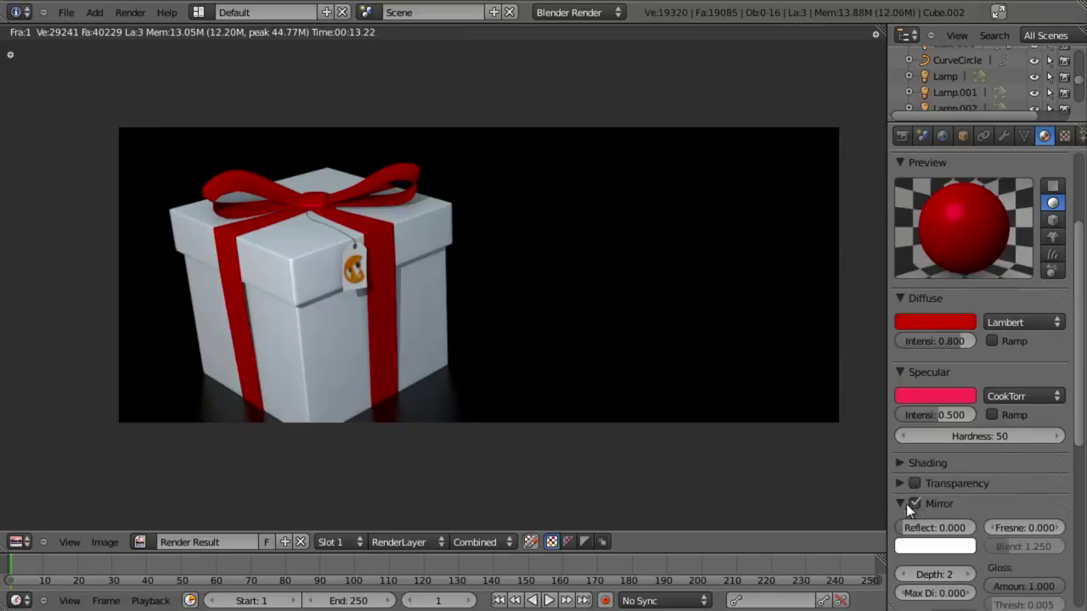
pyautogui.write('0.1')
pyautogui.press('Return')
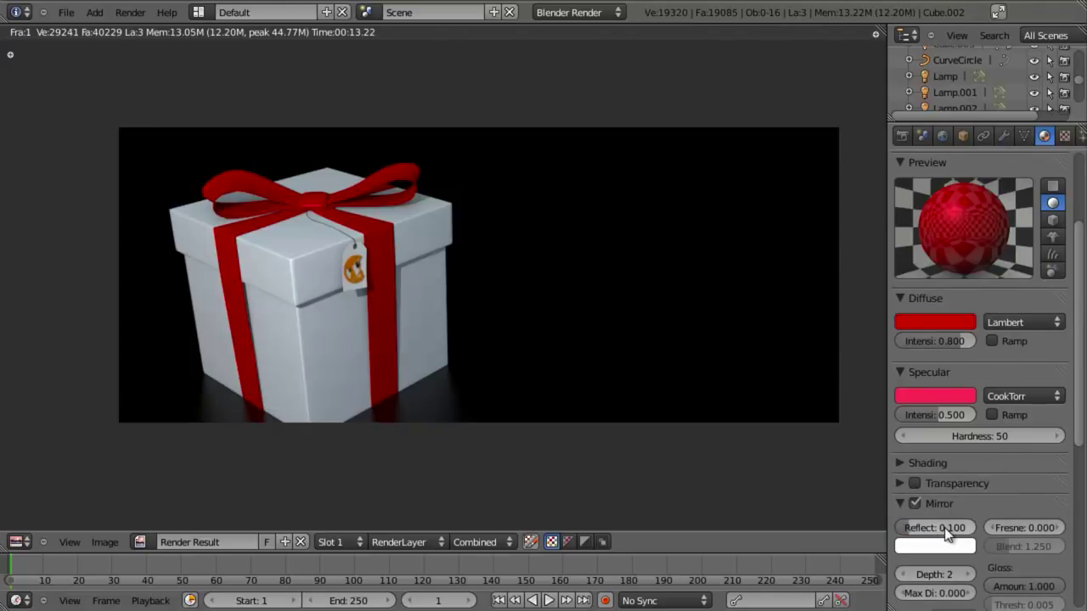
pyautogui.scroll(-1, 989, 536)
pyautogui.click(1022, 551)
pyautogui.press('BackSpace')
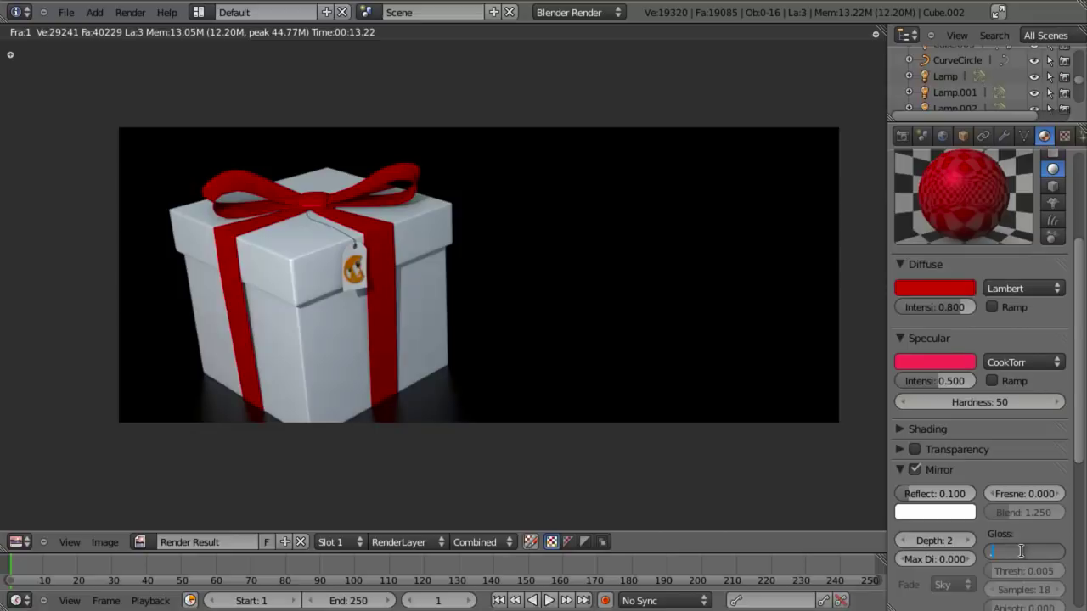
pyautogui.write('.9')
pyautogui.press('Return')
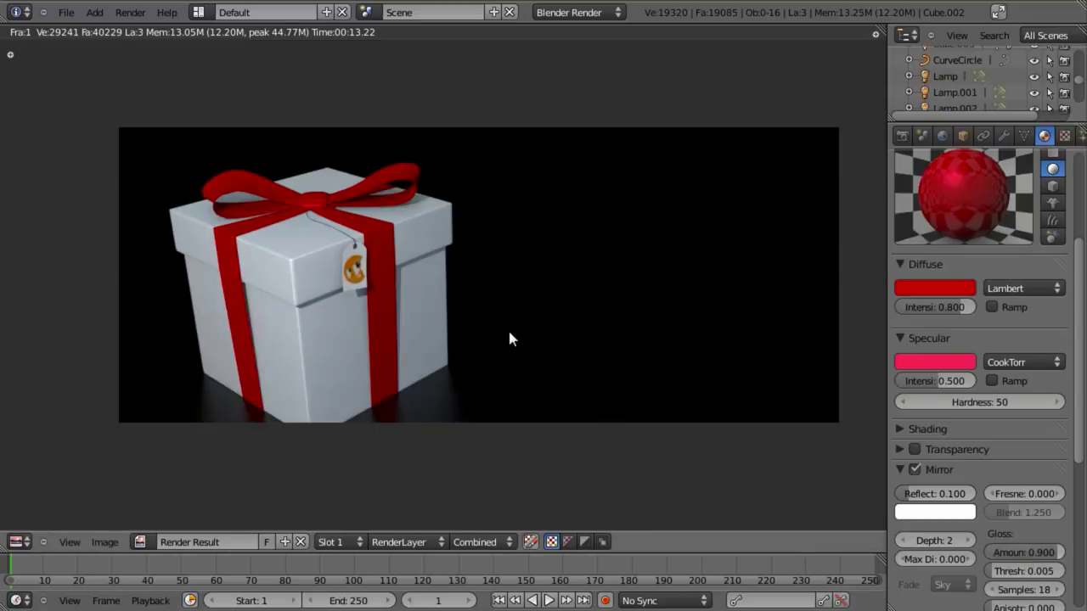
pyautogui.moveTo(507, 327); pyautogui.dragTo(506, 364, button='middle')
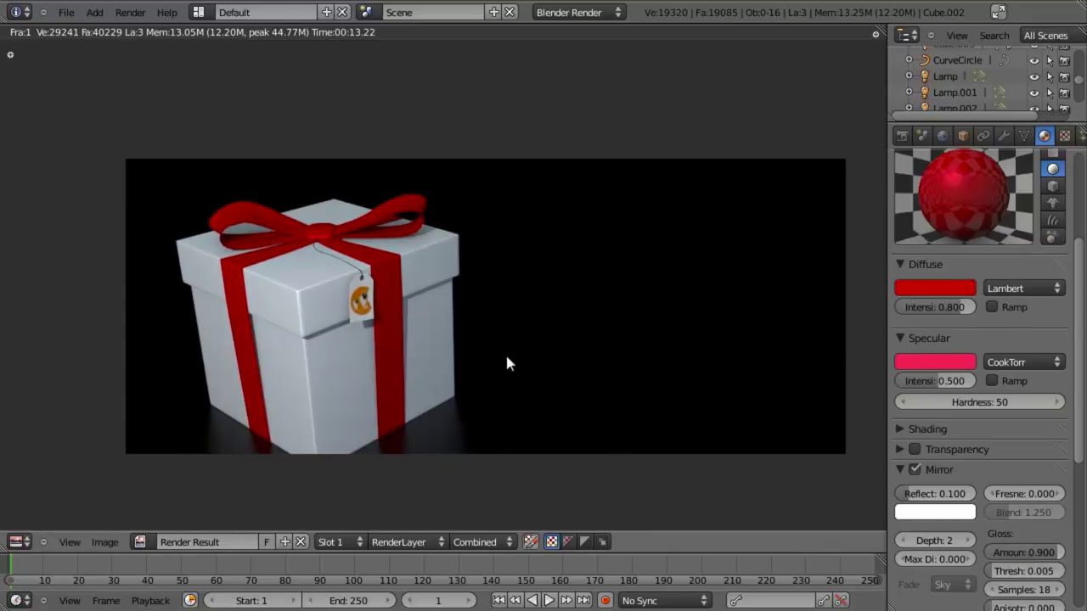
# Add a new texture to the world and set its type to Image or Movie
pyautogui.click(942, 136)
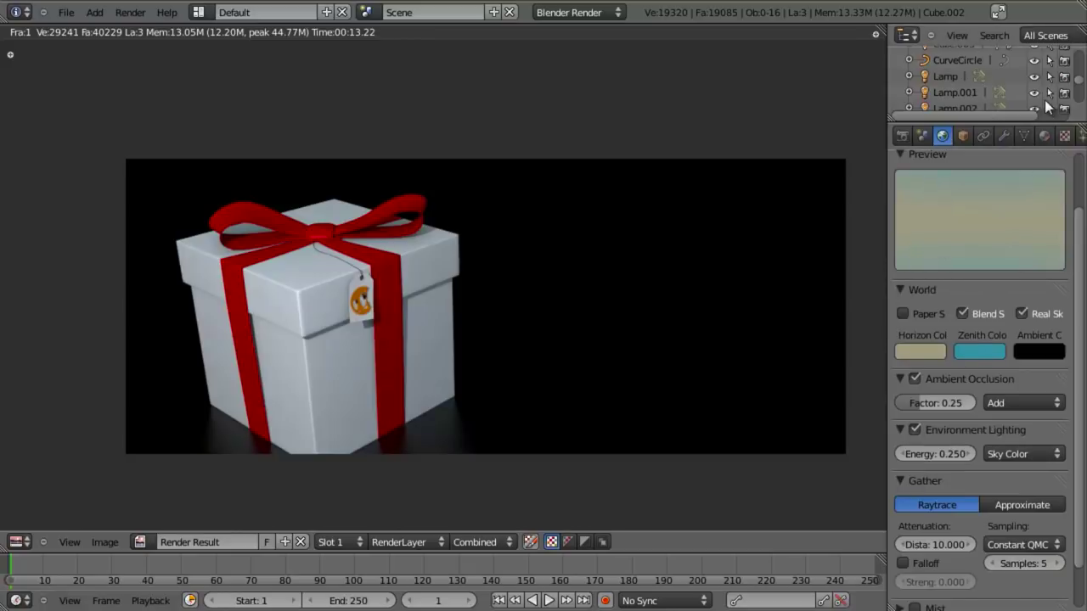
pyautogui.scroll(2, 967, 368)
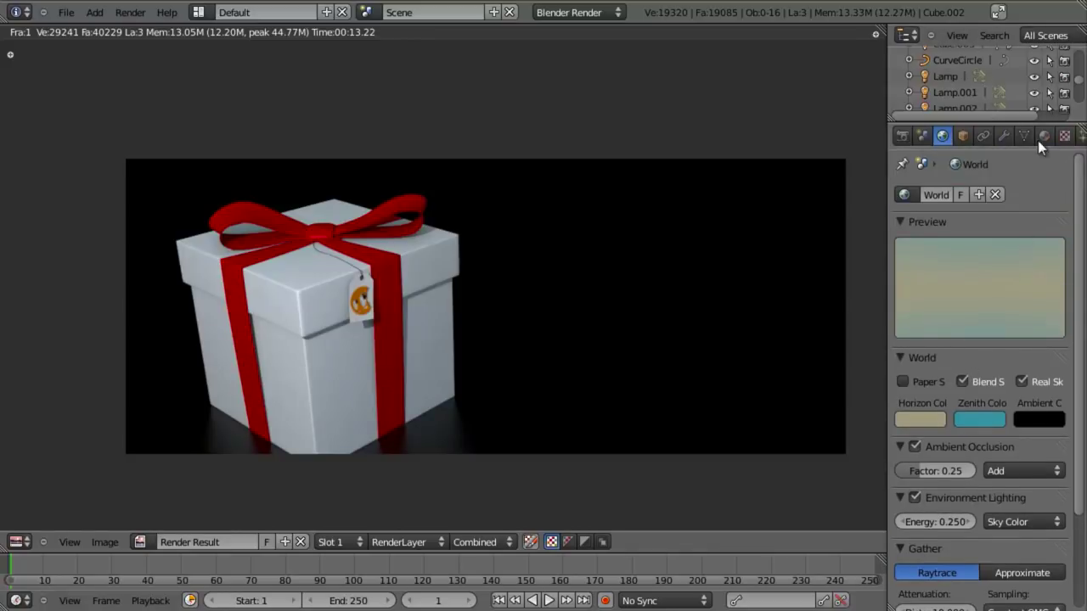
pyautogui.click(1063, 135)
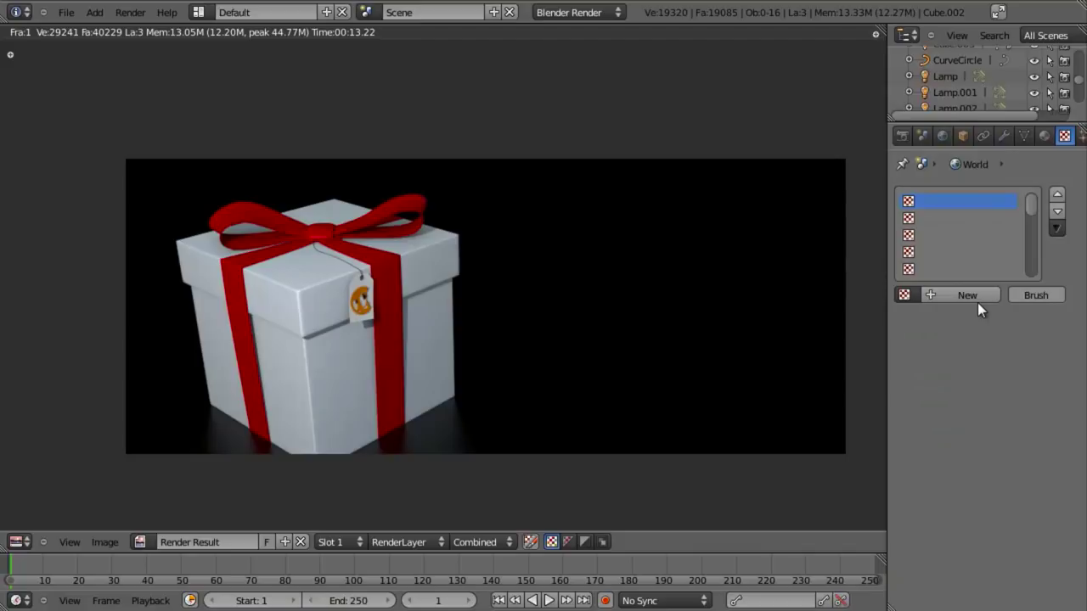
pyautogui.click(976, 303)
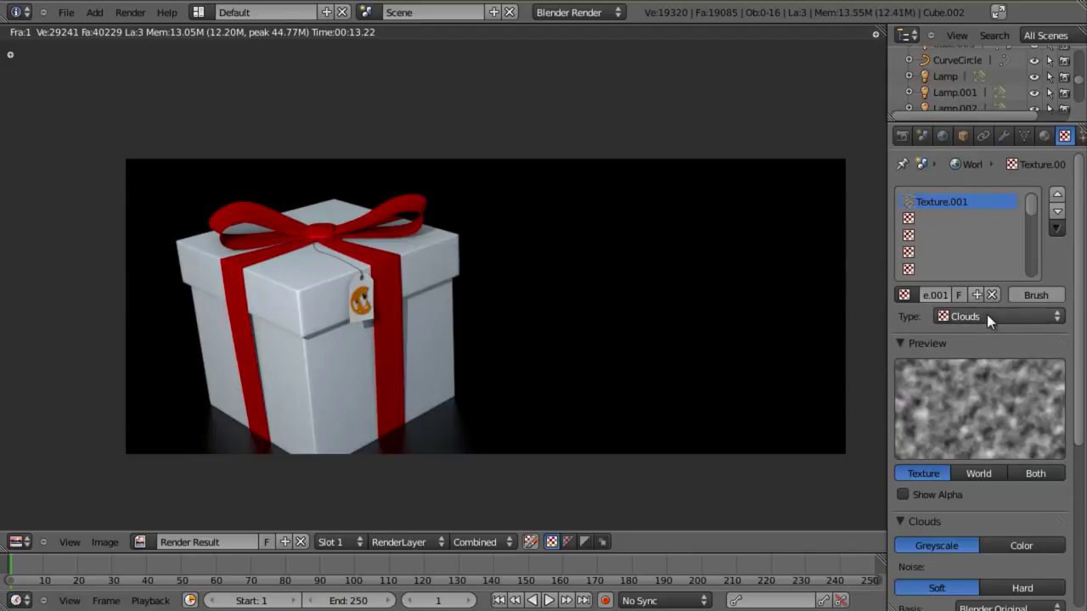
pyautogui.click(986, 315)
pyautogui.click(986, 208)
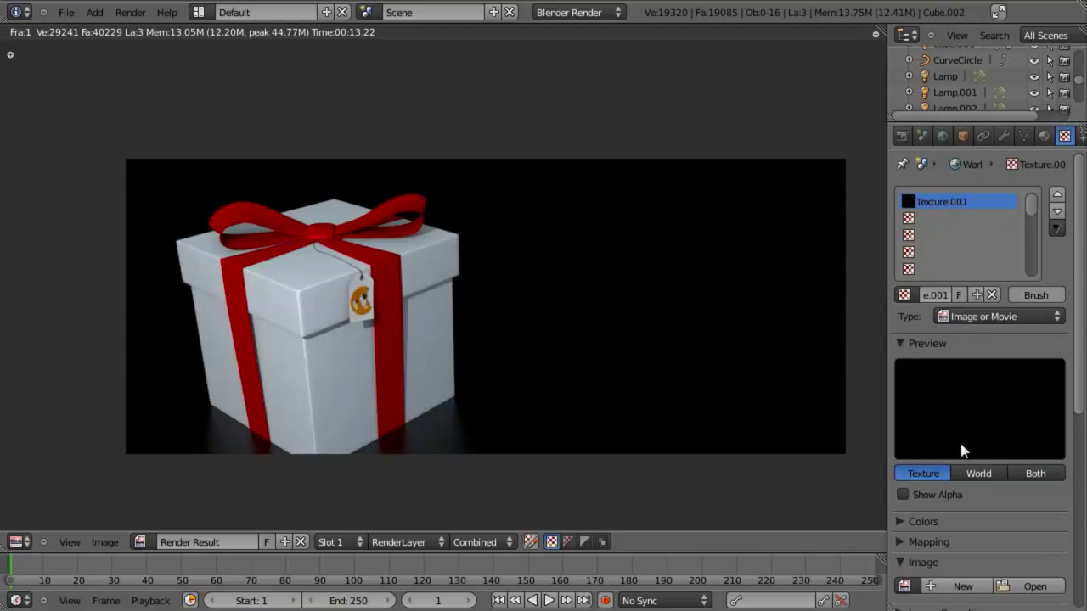
# Load UFFIZI_PROBE.HDR from the Blender Stuff Textures HDRI folder as the world texture's image
pyautogui.click(1034, 586)
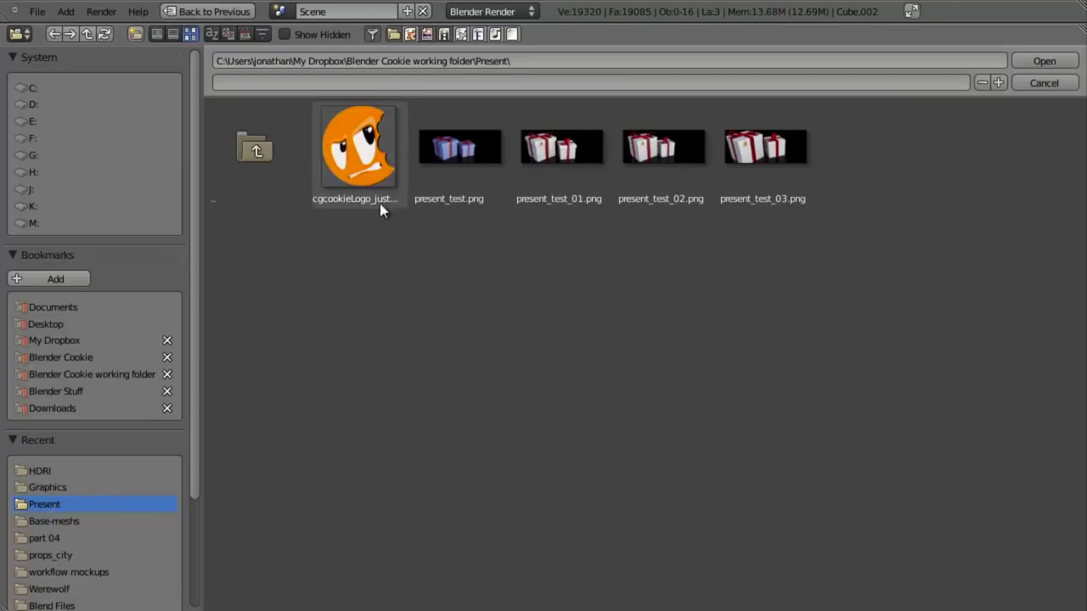
pyautogui.click(68, 392)
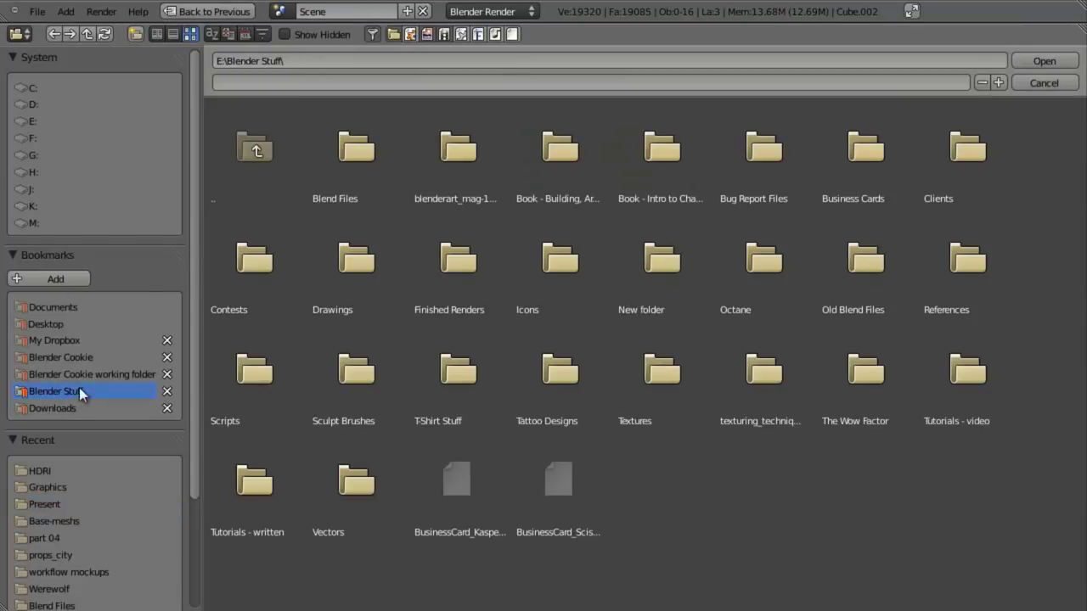
pyautogui.click(630, 390)
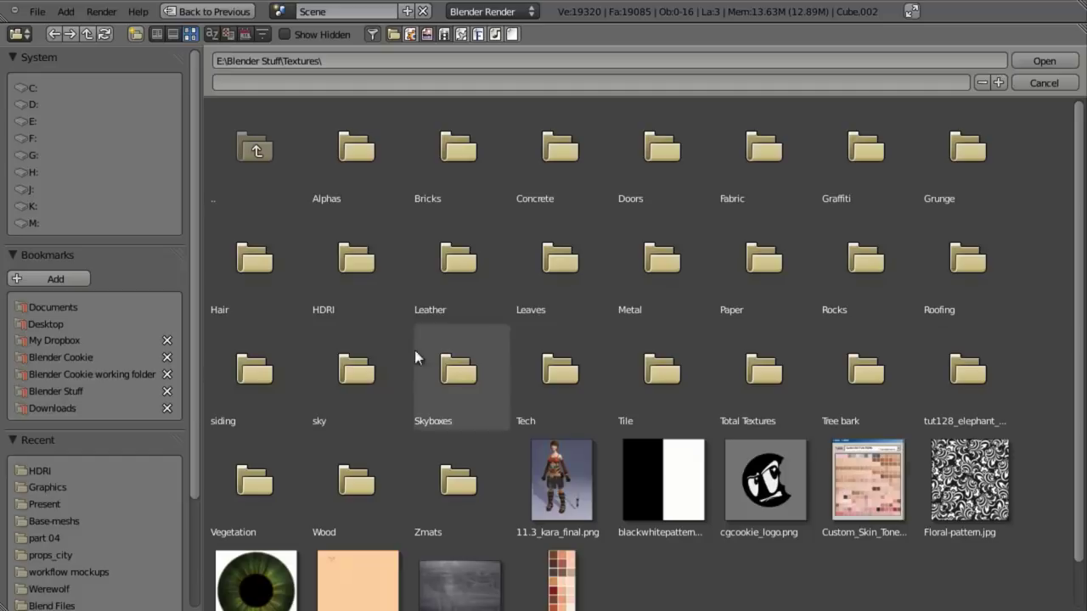
pyautogui.click(386, 265)
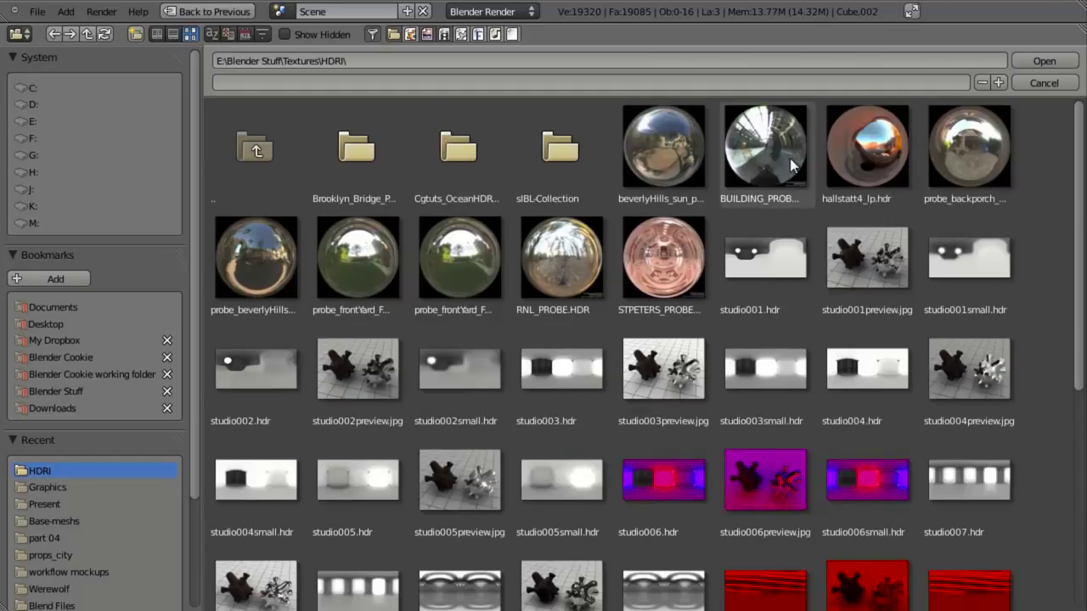
pyautogui.scroll(-8, 765, 241)
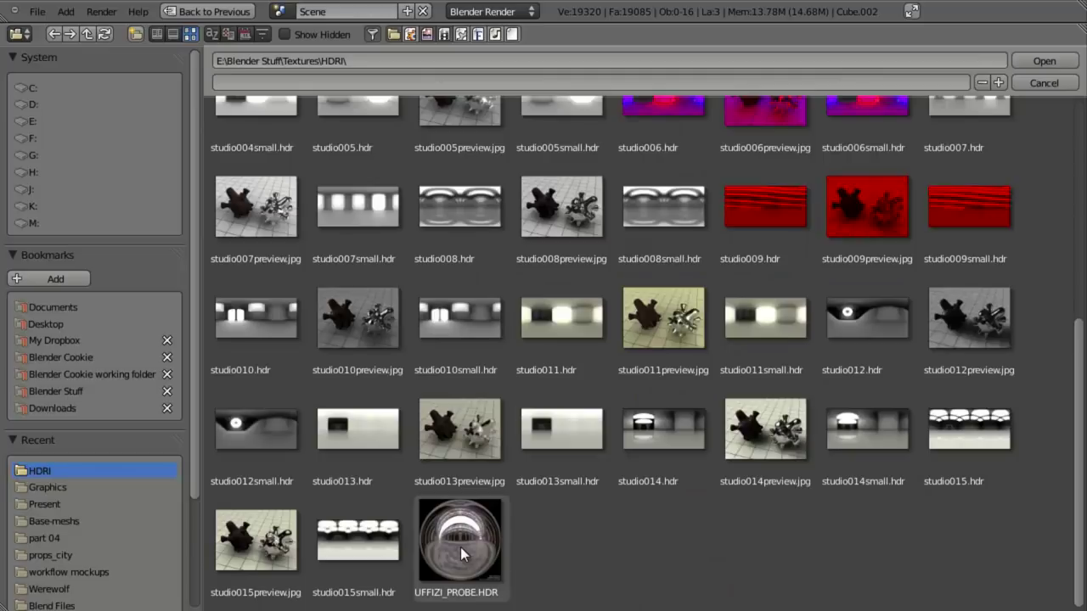
pyautogui.doubleClick(460, 546)
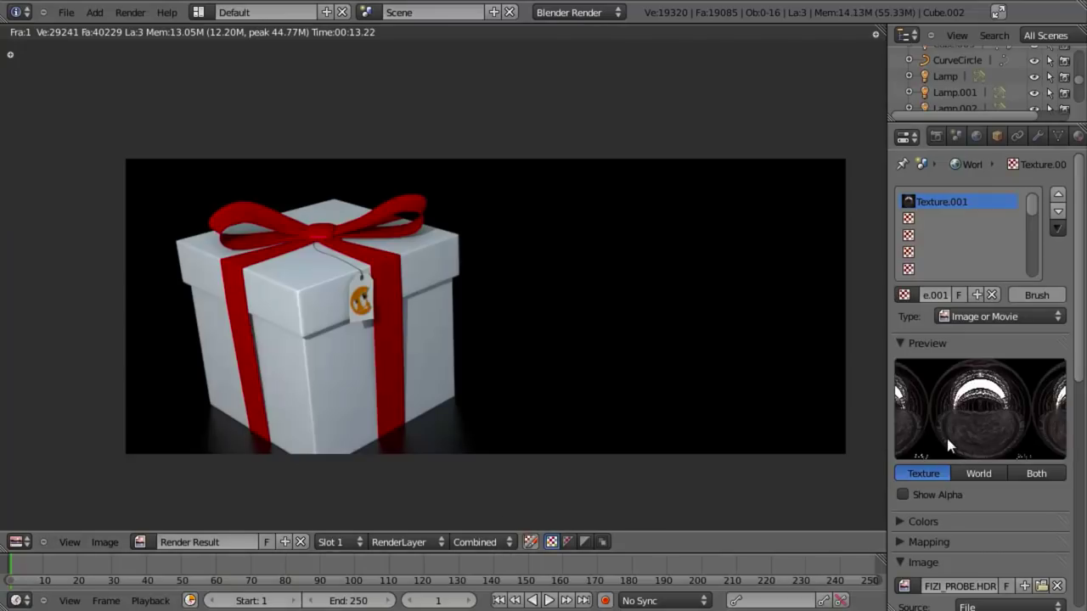
pyautogui.scroll(-1, 949, 448)
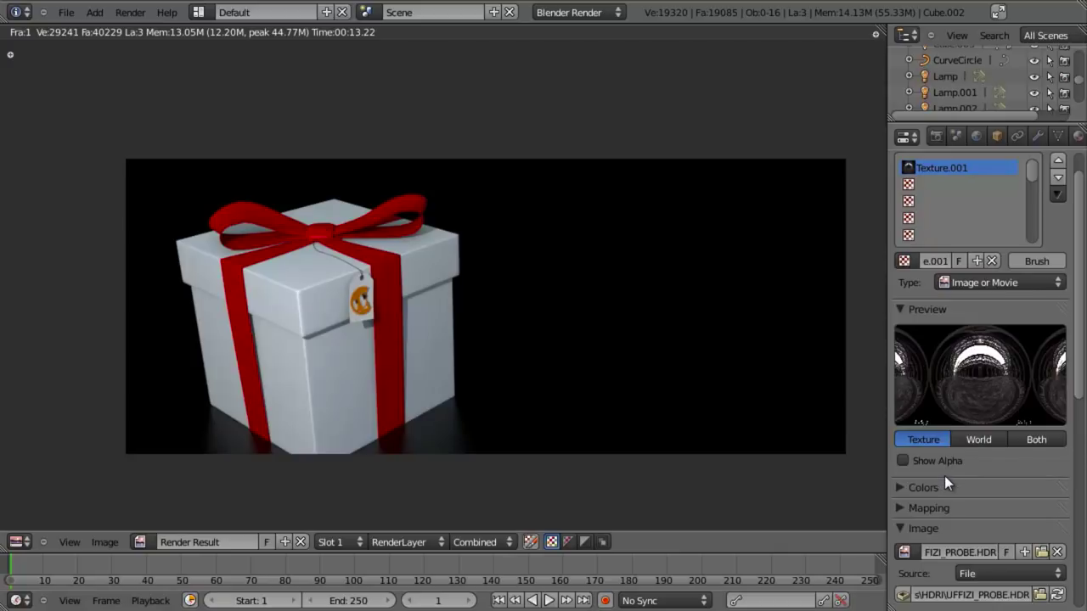
# Set the world texture's mapping coordinates to AngMap and show both the texture and the world in its preview
pyautogui.scroll(-2, 944, 476)
pyautogui.click(900, 440)
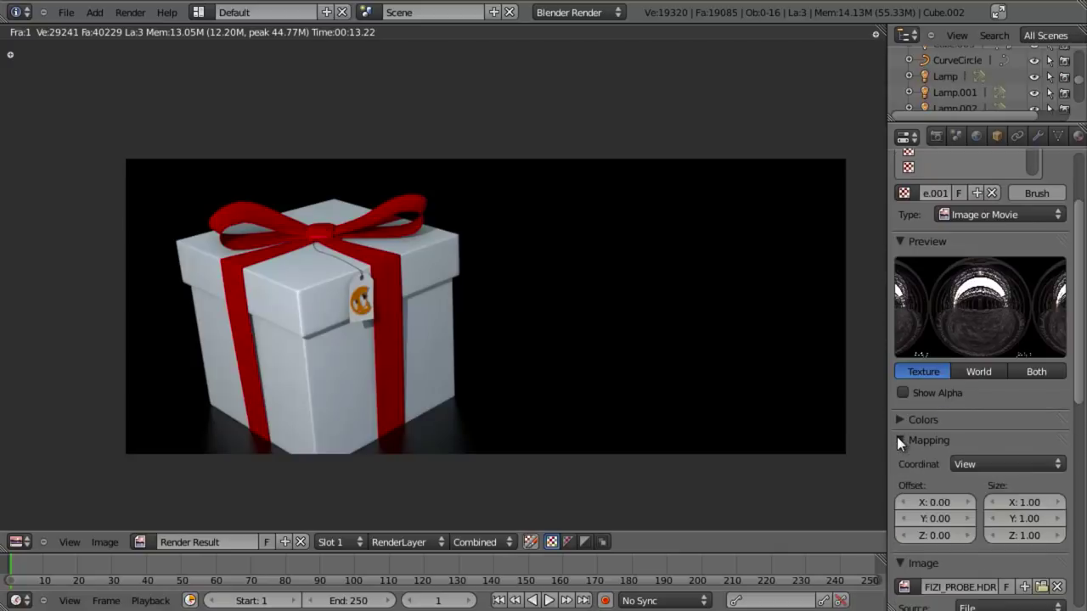
pyautogui.click(986, 463)
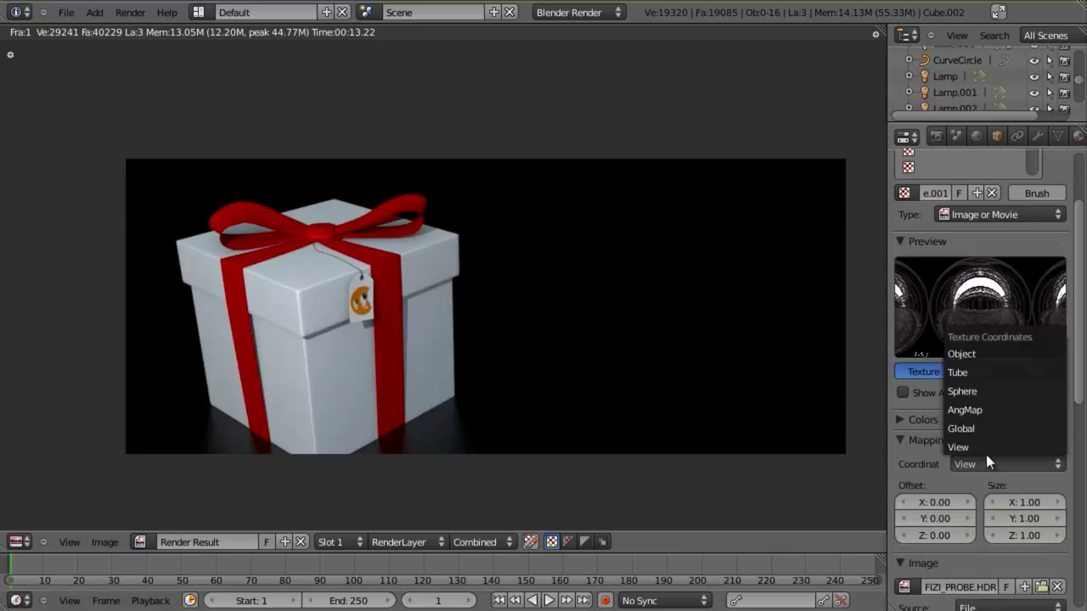
pyautogui.click(974, 409)
pyautogui.click(1038, 373)
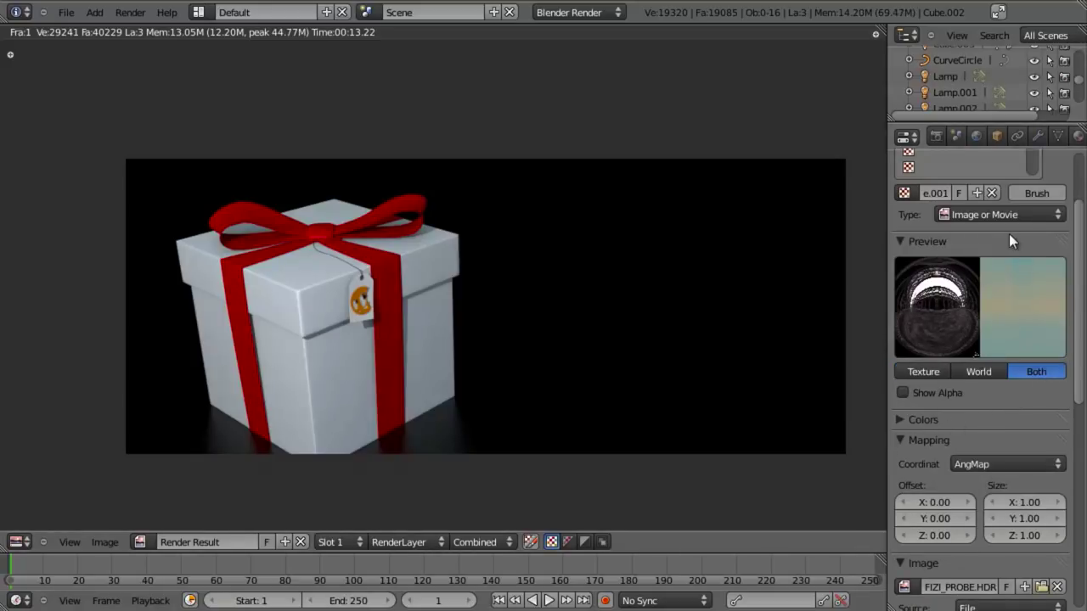
# Enable the Horizon and both Zenith influences on the world texture
pyautogui.scroll(-8, 997, 452)
pyautogui.scroll(5, 995, 453)
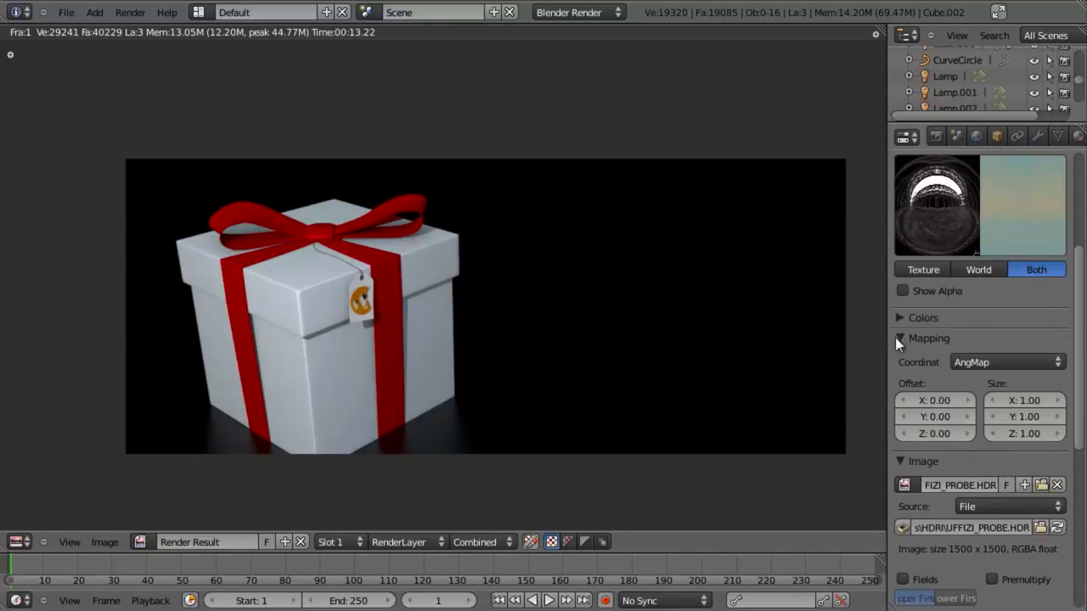
pyautogui.click(898, 339)
pyautogui.click(900, 357)
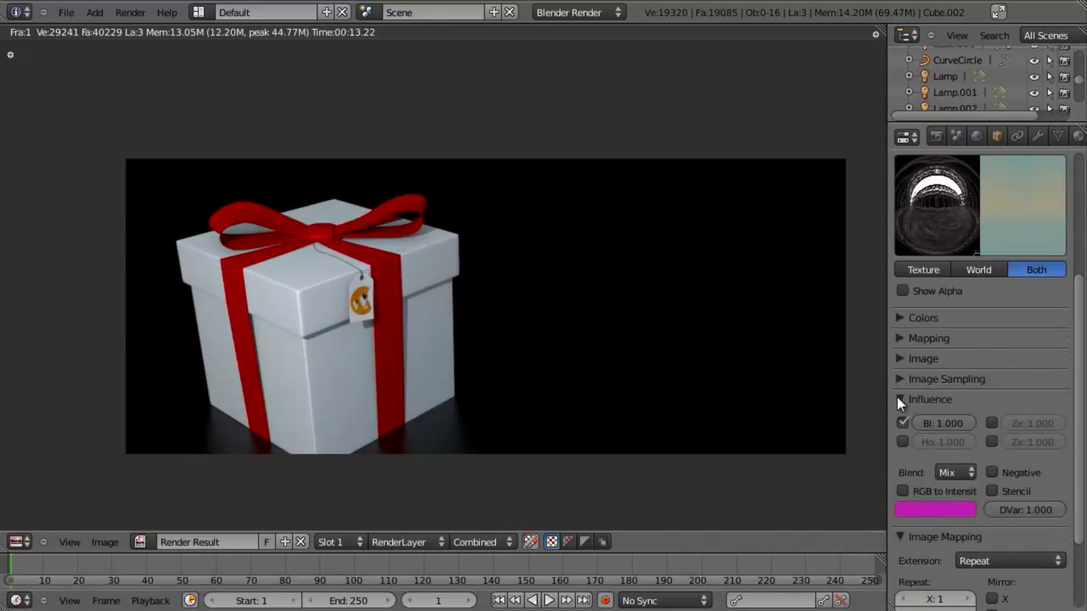
pyautogui.click(903, 442)
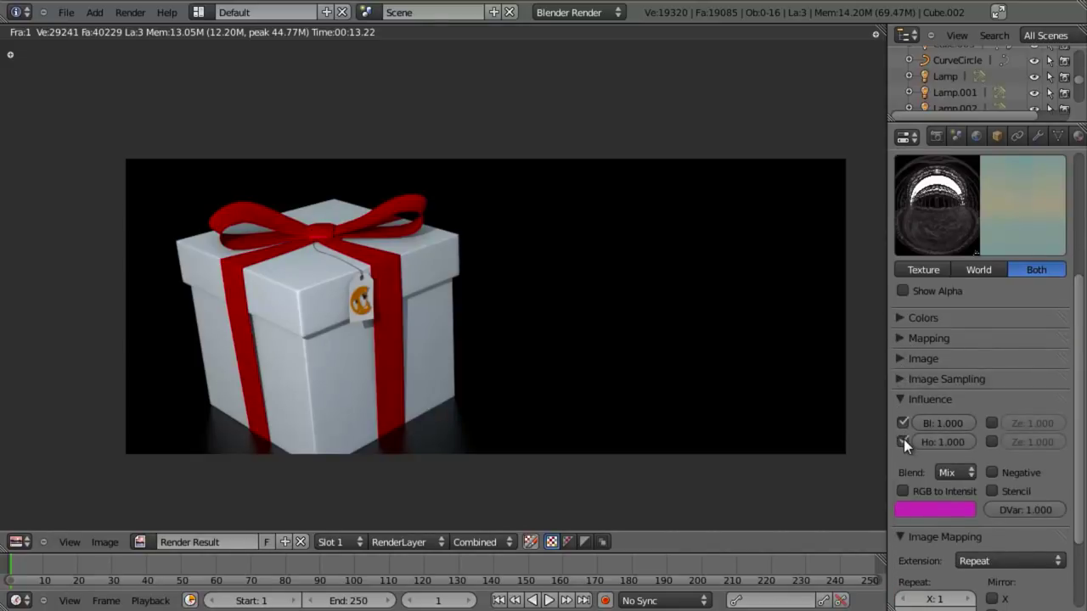
pyautogui.click(991, 422)
pyautogui.click(990, 441)
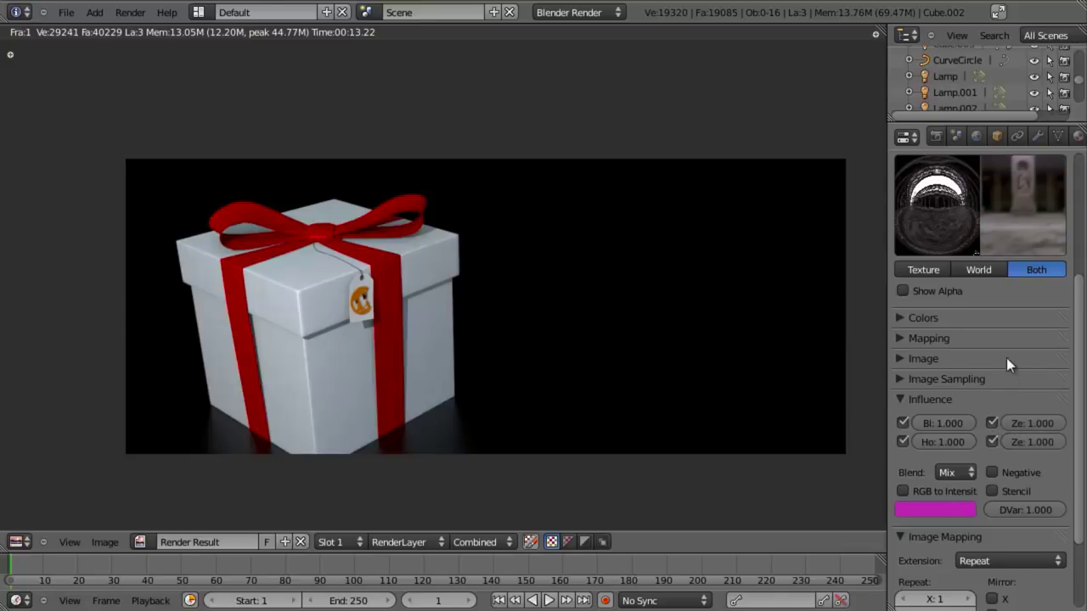
# Try the Add blend type for the world texture, settle on Multiply, and test-render the scene
pyautogui.click(951, 473)
pyautogui.click(965, 436)
pyautogui.click(956, 472)
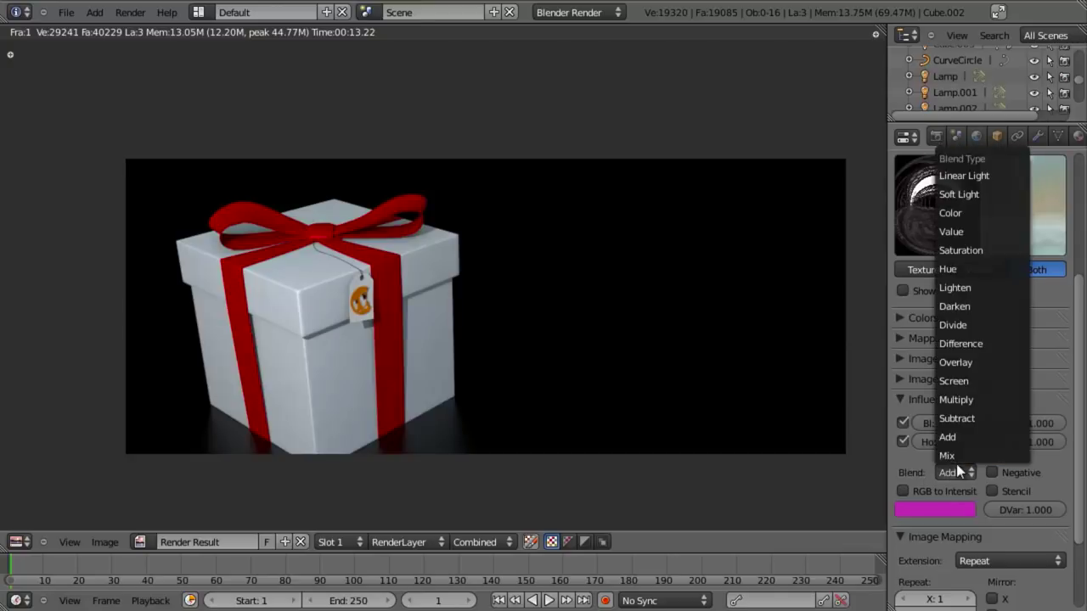
pyautogui.click(965, 396)
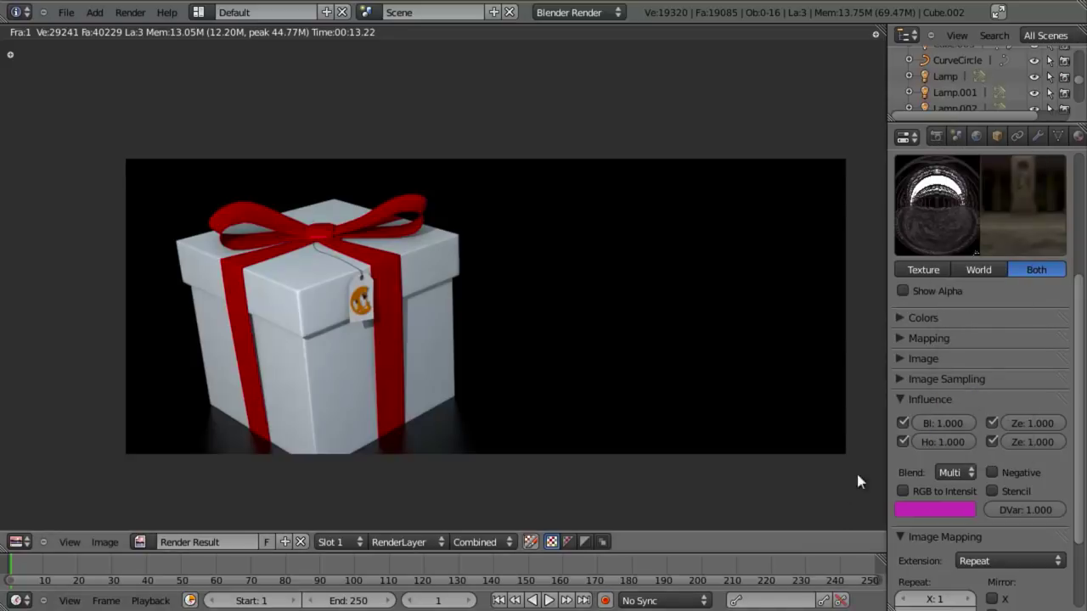
pyautogui.scroll(2, 998, 463)
pyautogui.scroll(1, 998, 462)
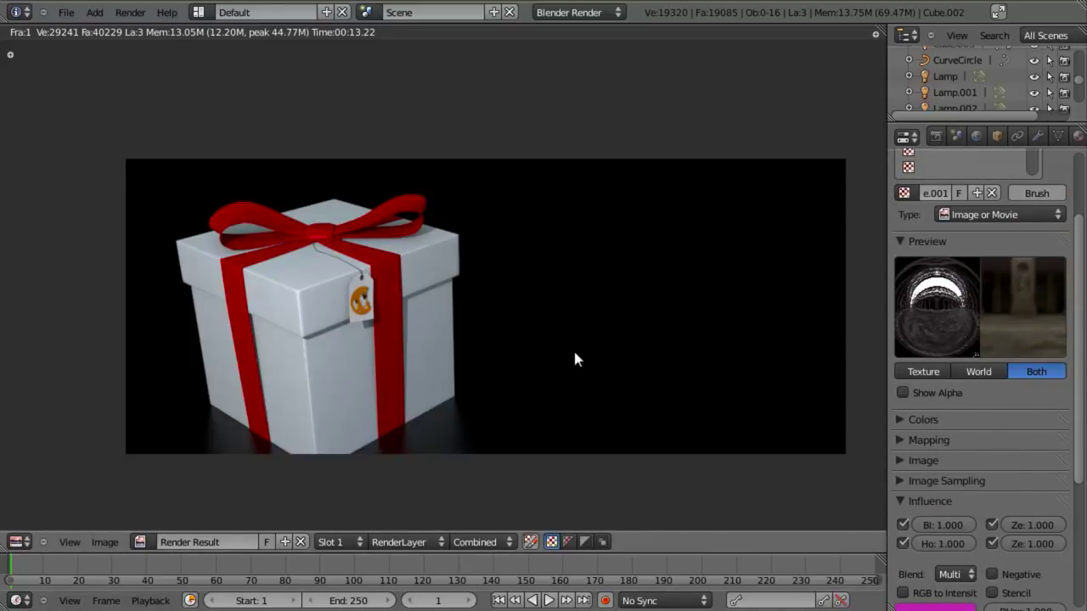
pyautogui.press('F12')
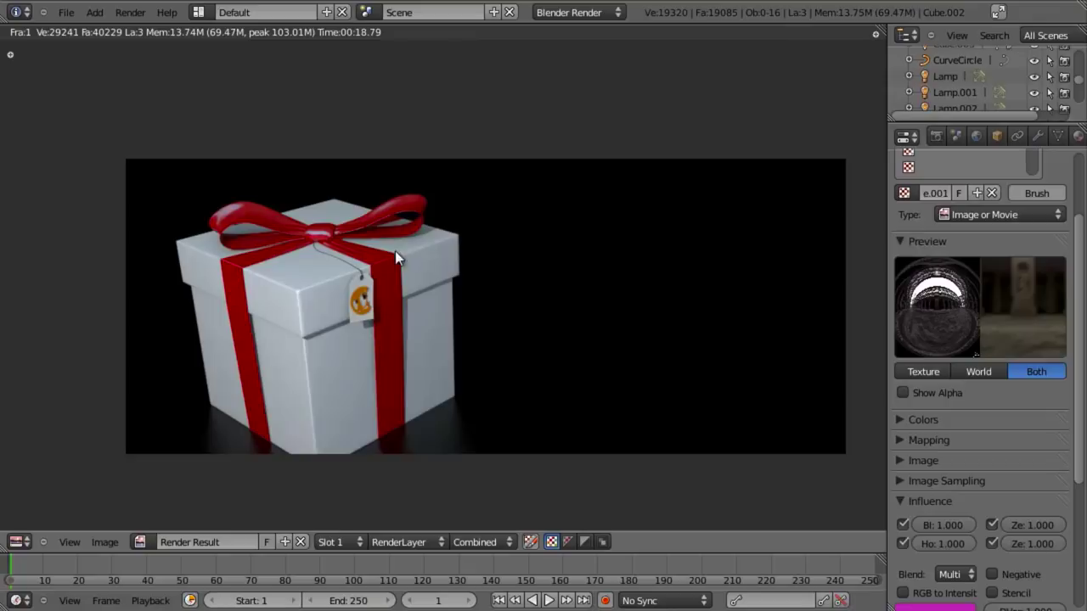
# Copy the ribbon's diffuse red to its mirror colour, brighten it to R 0.750, G 0.079, B 0.194, and test-render
pyautogui.press('Escape')
pyautogui.click(1077, 136)
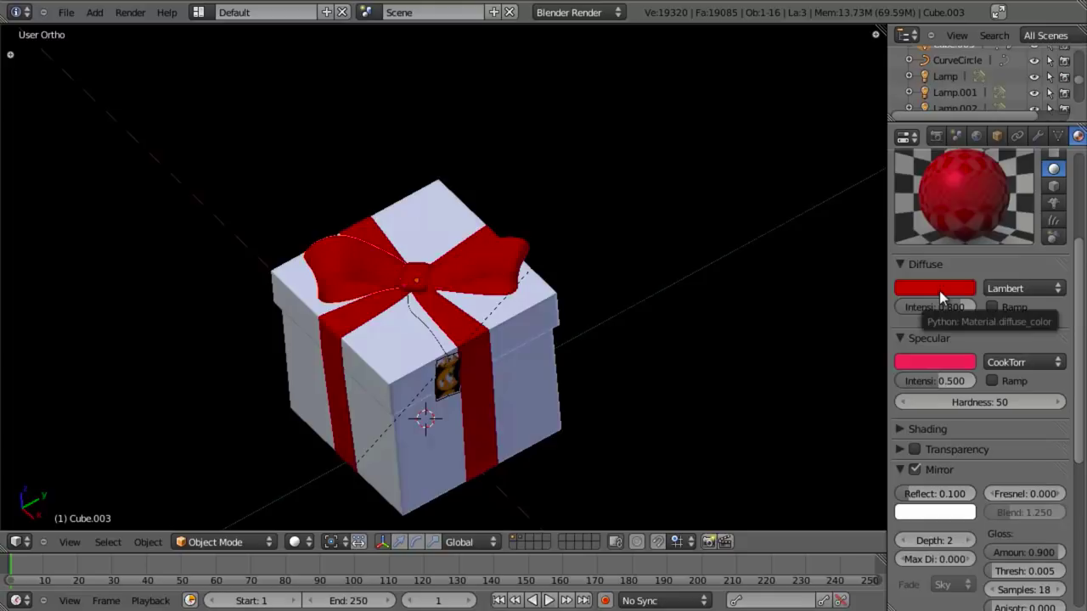
pyautogui.hotkey('ctrl', 'v')
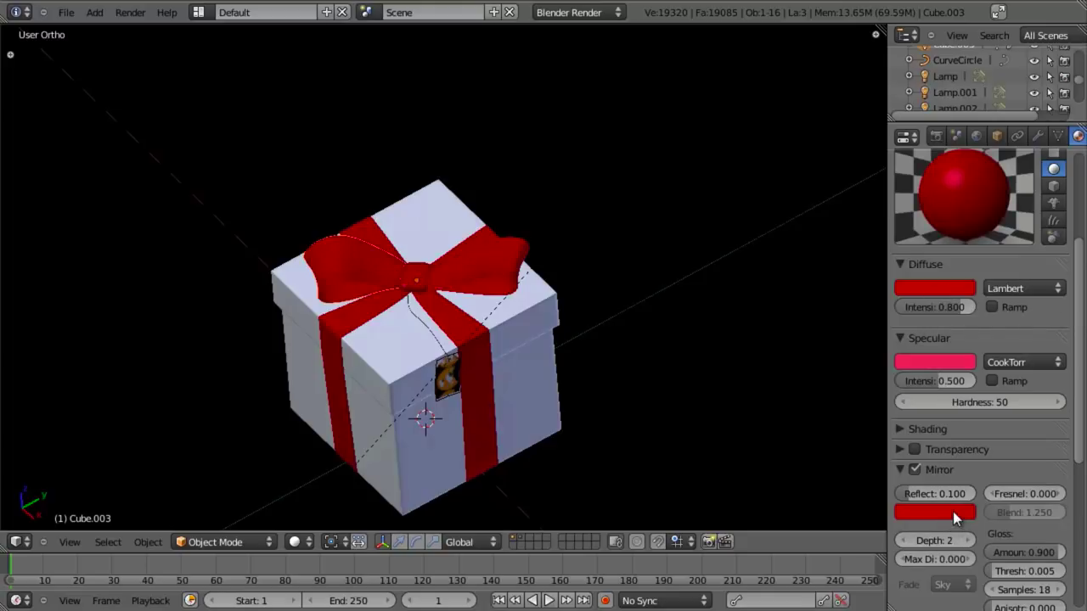
pyautogui.click(950, 514)
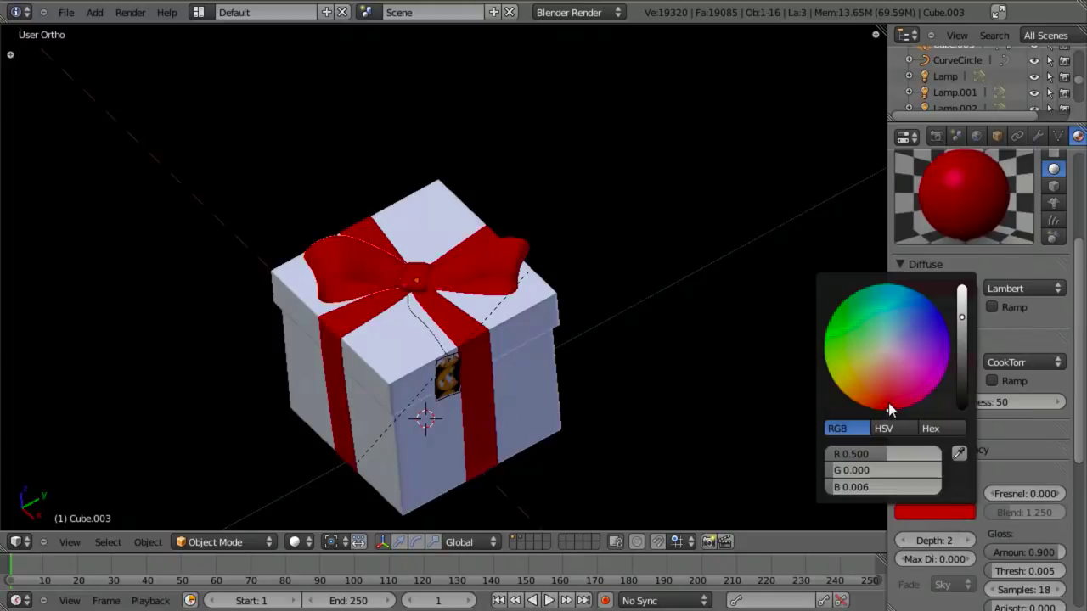
pyautogui.moveTo(888, 410); pyautogui.dragTo(900, 410)
pyautogui.scroll(5, 899, 406)
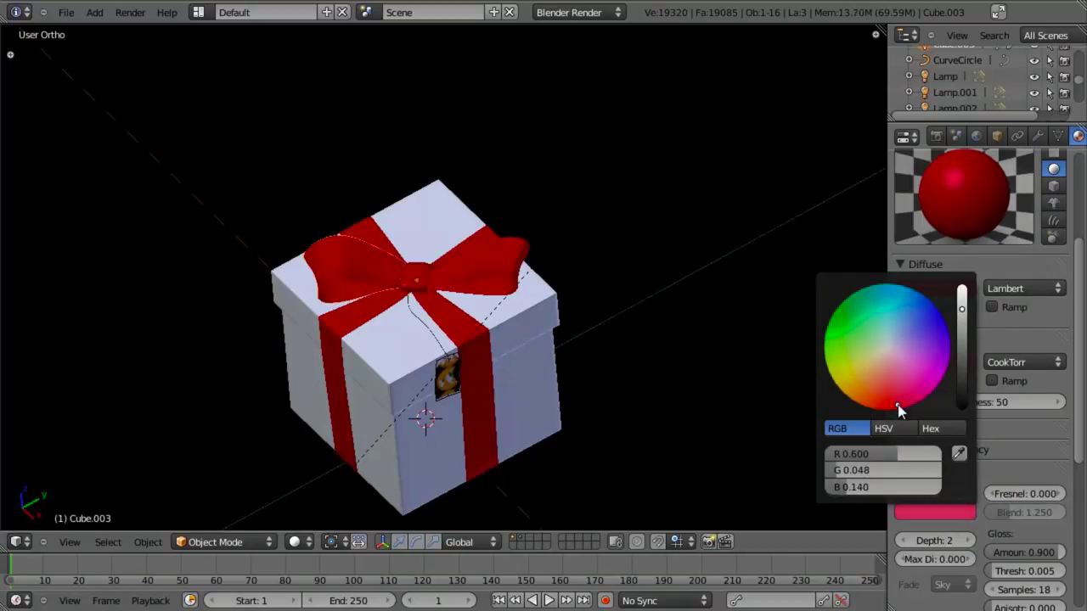
pyautogui.press('F12')
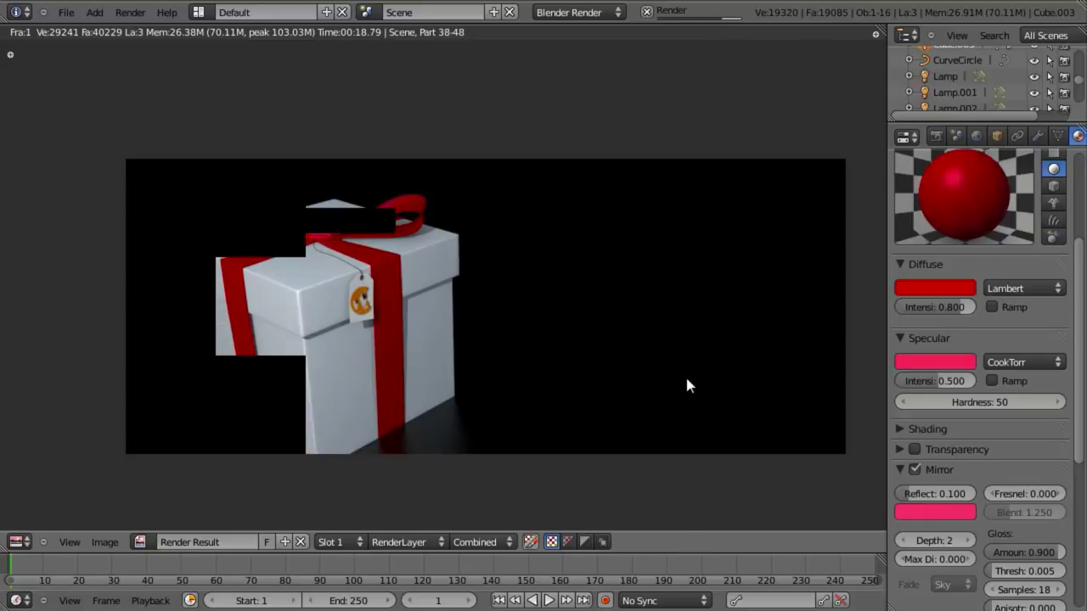
# Change the ribbon material's mirror colour to a deeper red and darken its diffuse colour to dark red
pyautogui.click(933, 512)
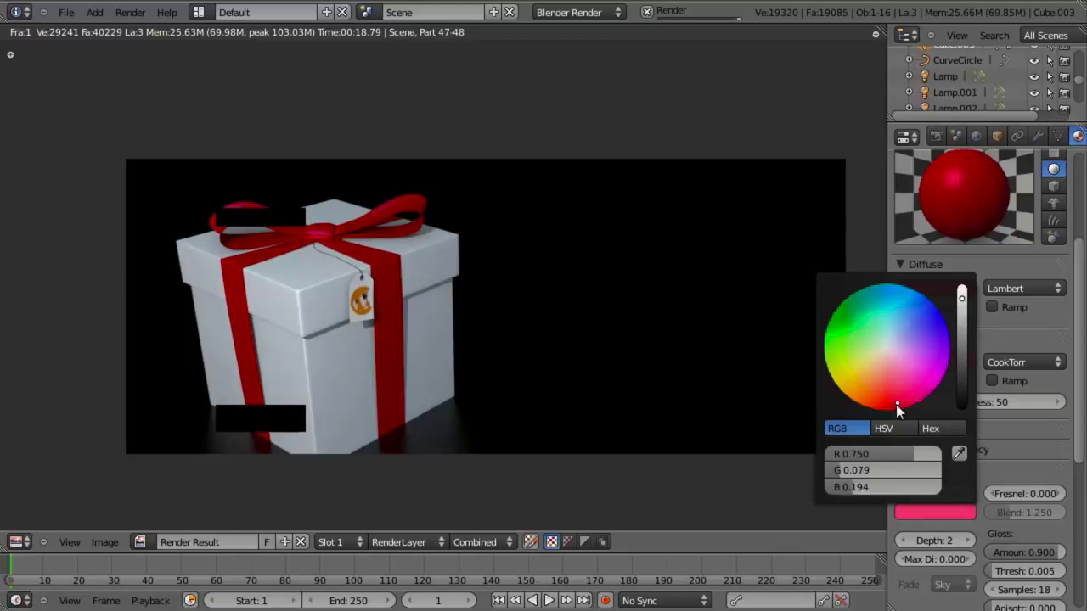
pyautogui.moveTo(891, 411); pyautogui.dragTo(897, 404)
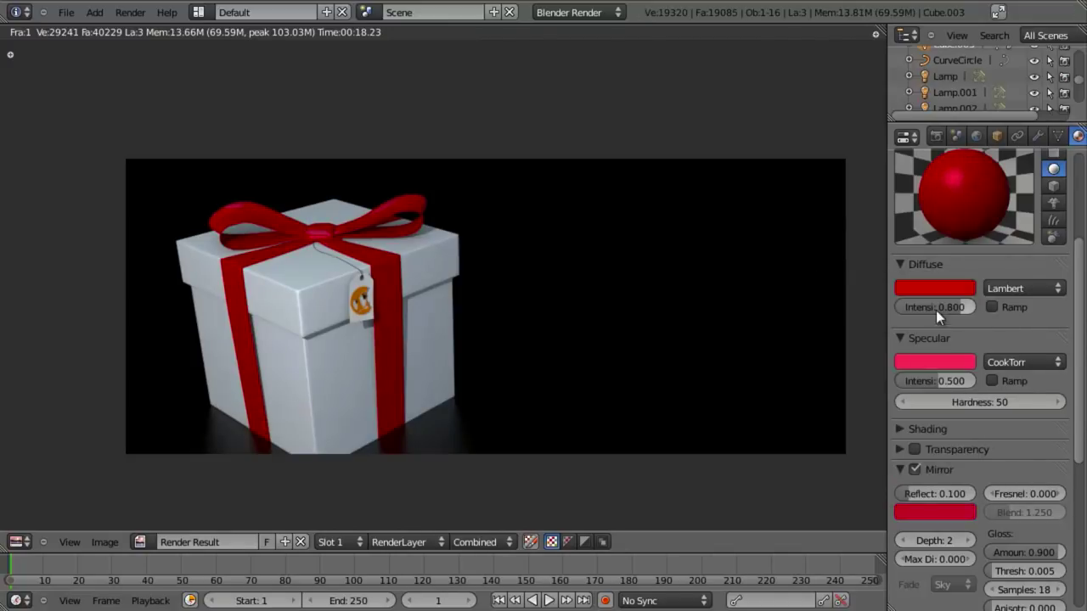
pyautogui.click(936, 289)
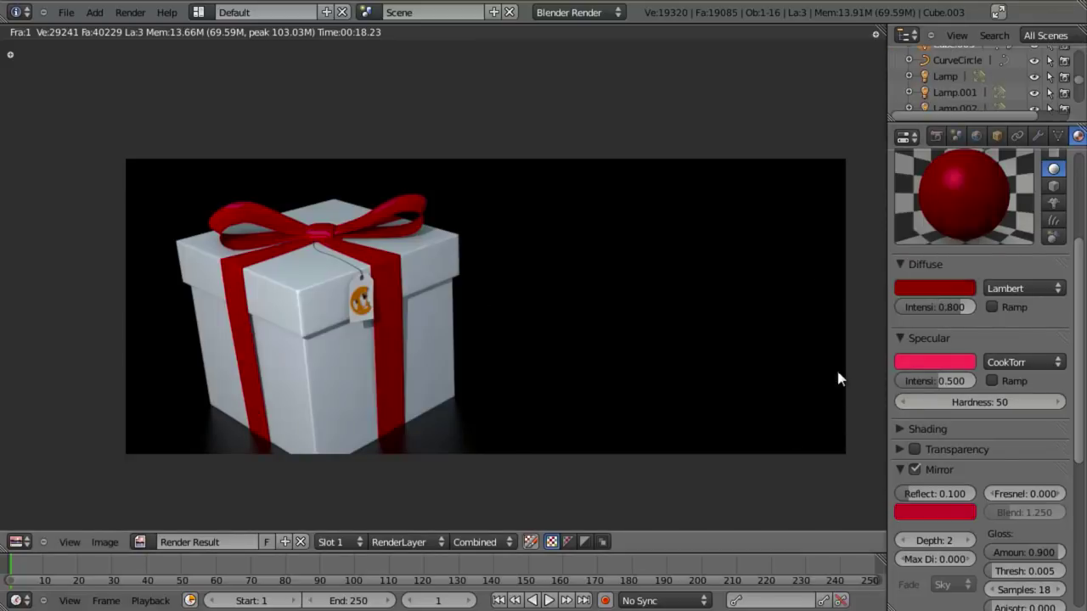
# Shift the ribbon material's specular colour from pink to a brighter light red with R about 0.850, and test-render
pyautogui.click(895, 360)
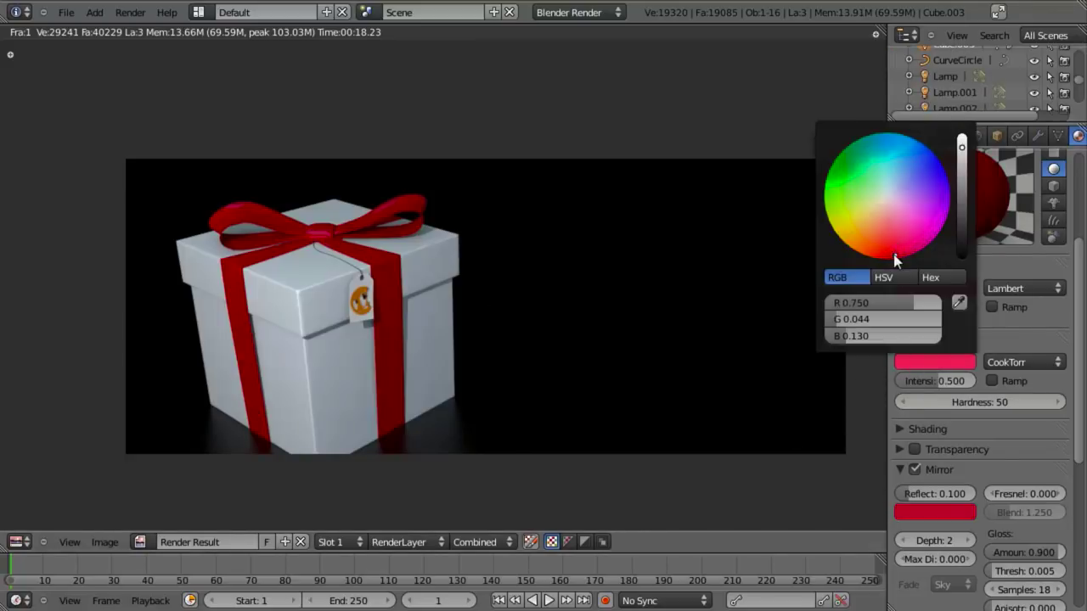
pyautogui.moveTo(894, 254)
pyautogui.mouseDown()
pyautogui.moveTo(885, 229)
pyautogui.moveTo(889, 253)
pyautogui.mouseUp()
pyautogui.scroll(2, 891, 255)
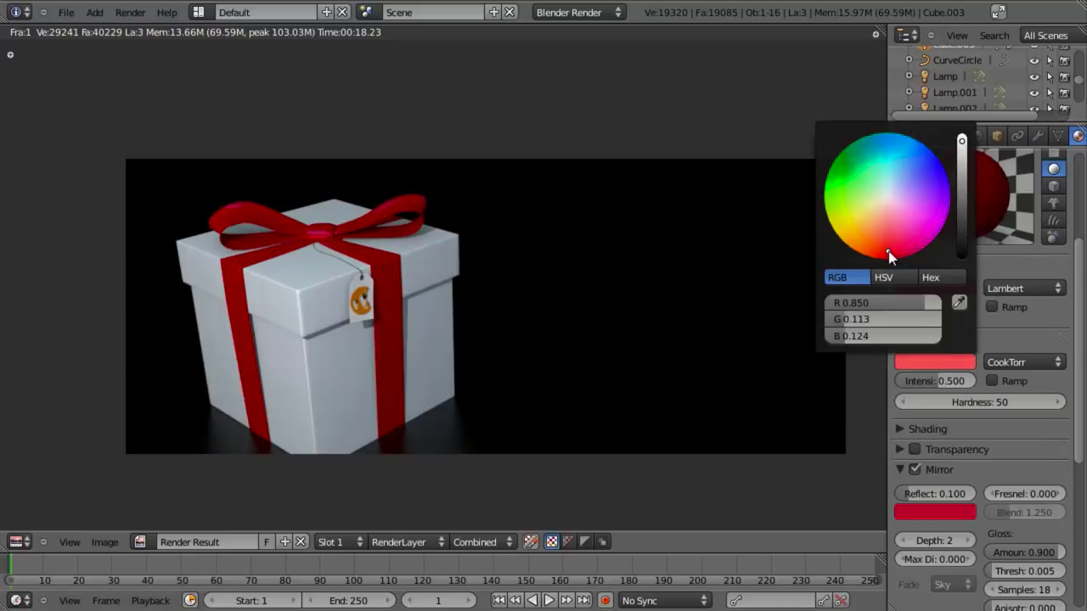
pyautogui.press('F12')
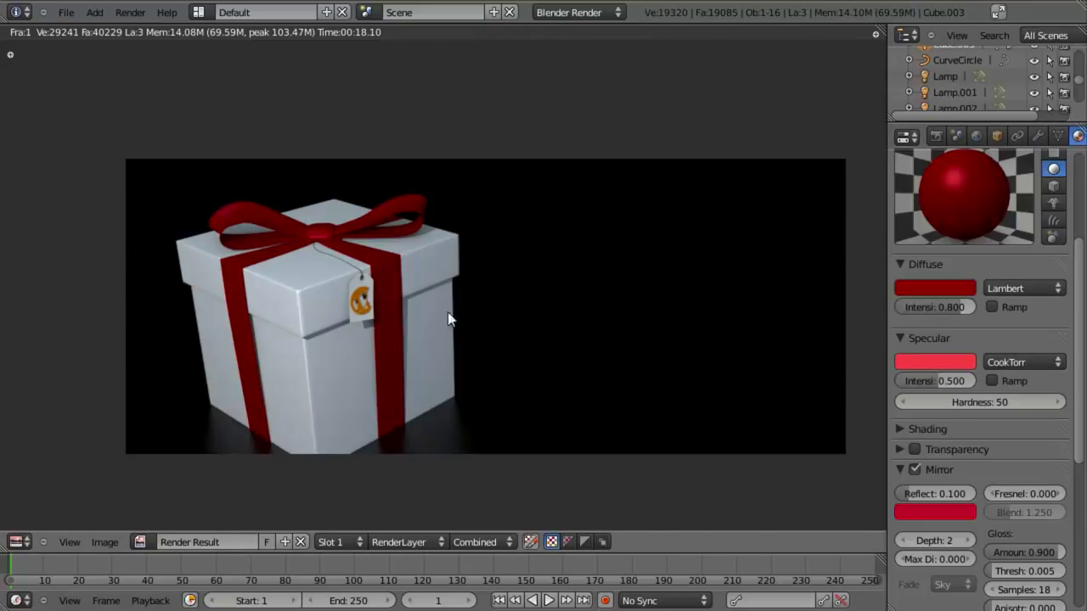
# Set the ribbon material's mirror reflectivity to 0.2
pyautogui.scroll(-2, 954, 446)
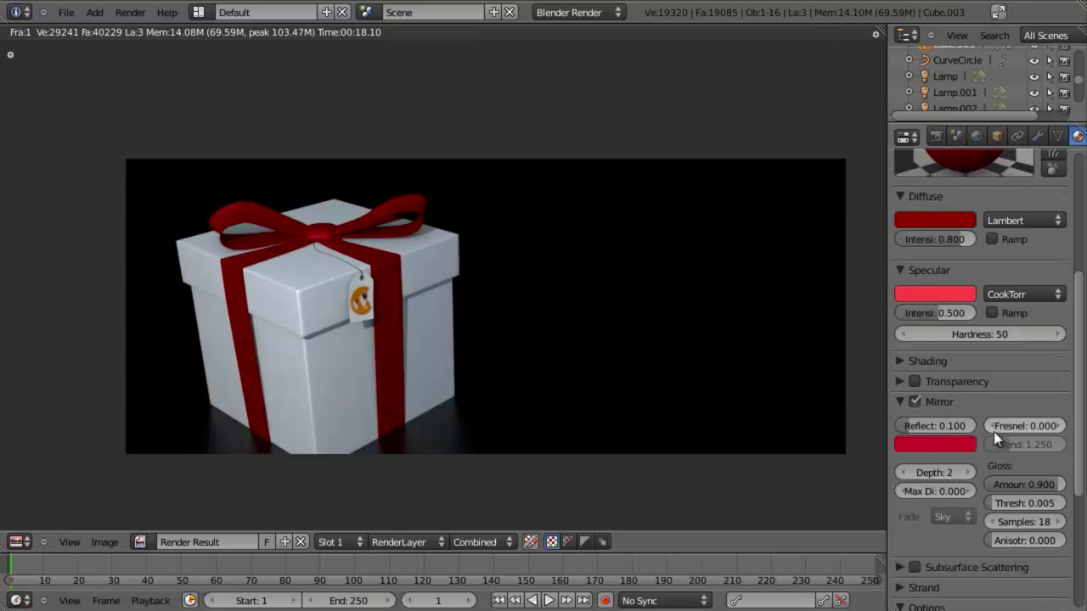
pyautogui.scroll(4, 994, 431)
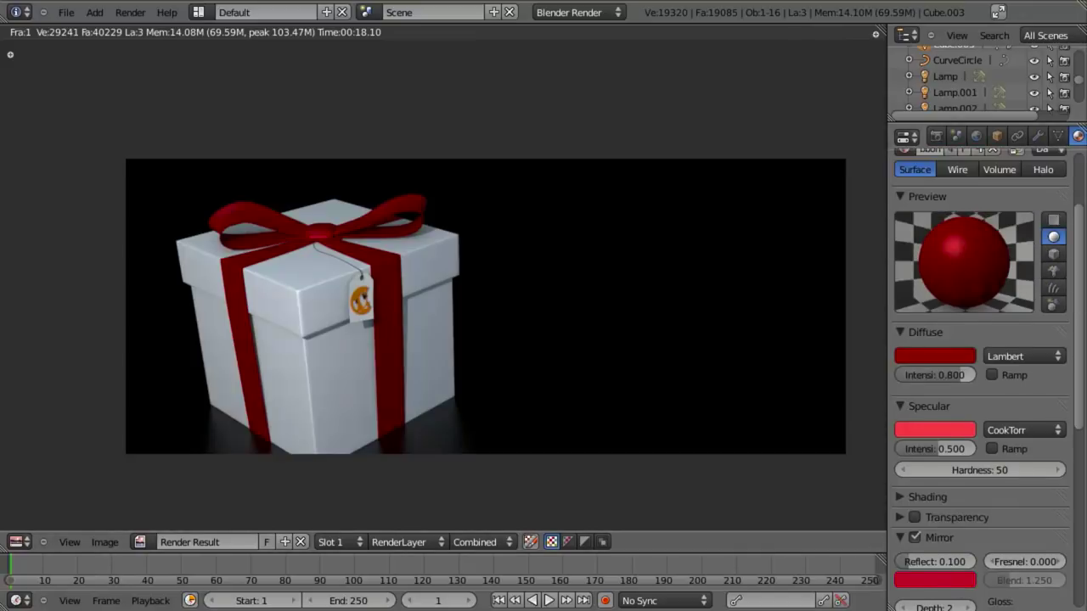
pyautogui.click(957, 562)
pyautogui.write('0.2')
pyautogui.press('Return')
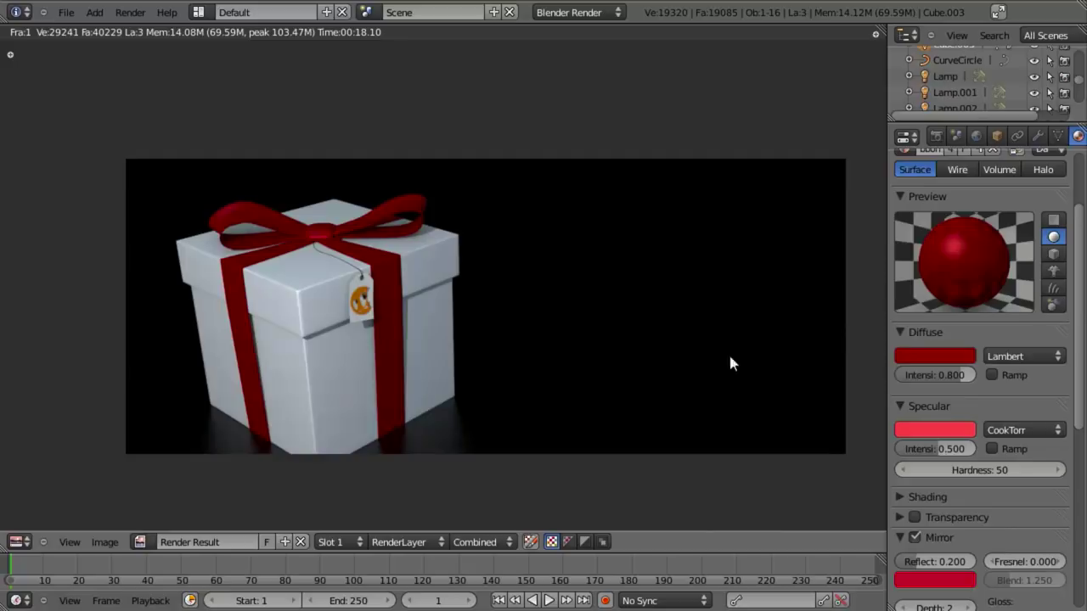
# Enable a diffuse ramp on the ribbon material with Normal input, Add blend, the black stop at 0.438 and B-Spline interpolation
pyautogui.click(991, 375)
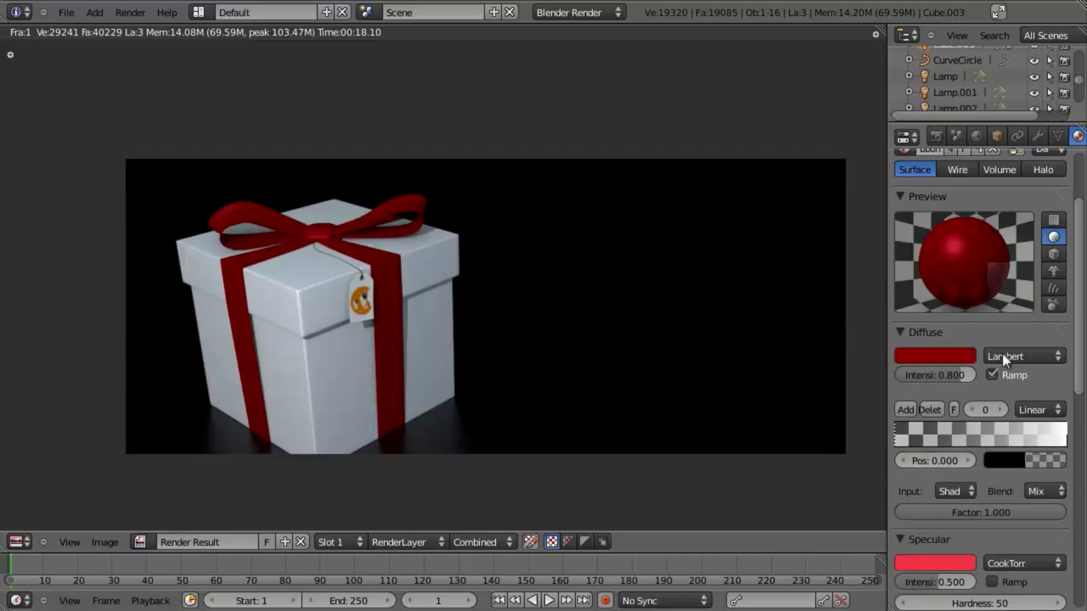
pyautogui.click(954, 490)
pyautogui.click(947, 435)
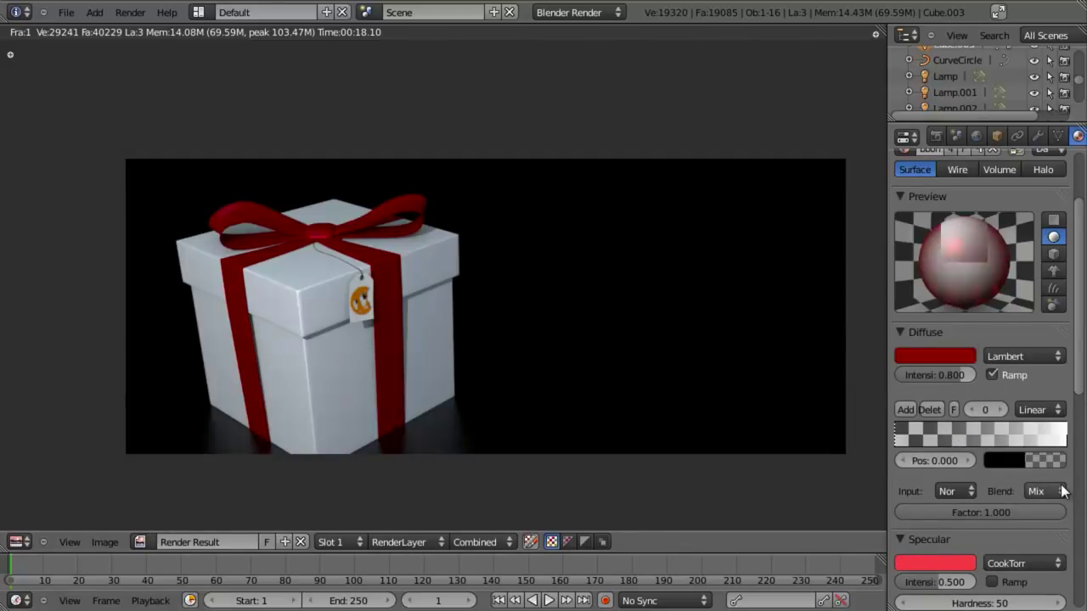
pyautogui.click(1053, 491)
pyautogui.click(1048, 455)
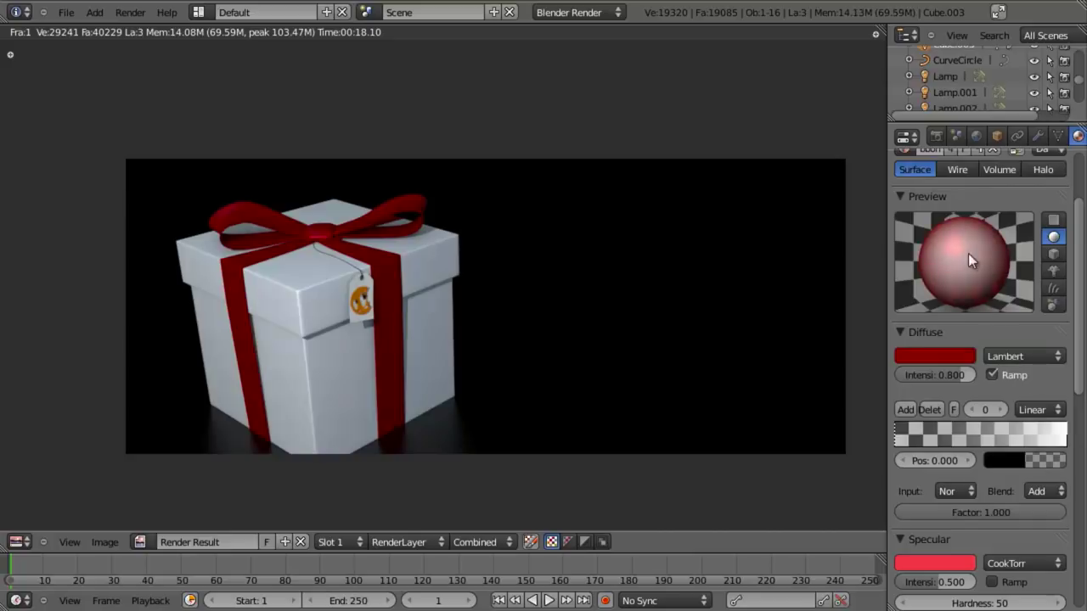
pyautogui.moveTo(914, 439); pyautogui.dragTo(972, 436)
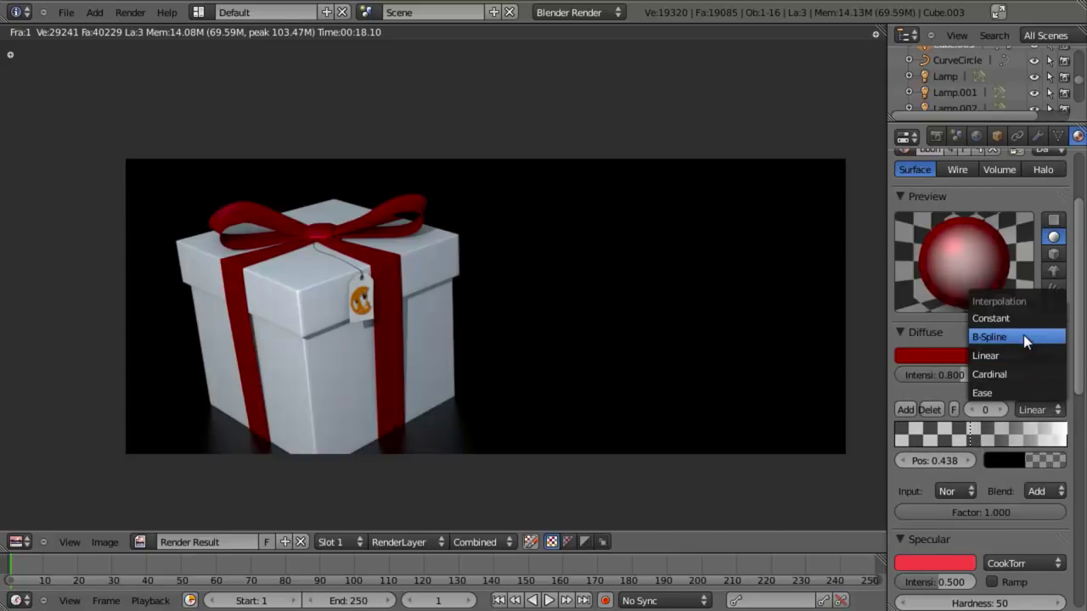
pyautogui.click(1023, 337)
# Set the present box material's diffuse ramp interpolation to B-Spline
pyautogui.press('Escape')
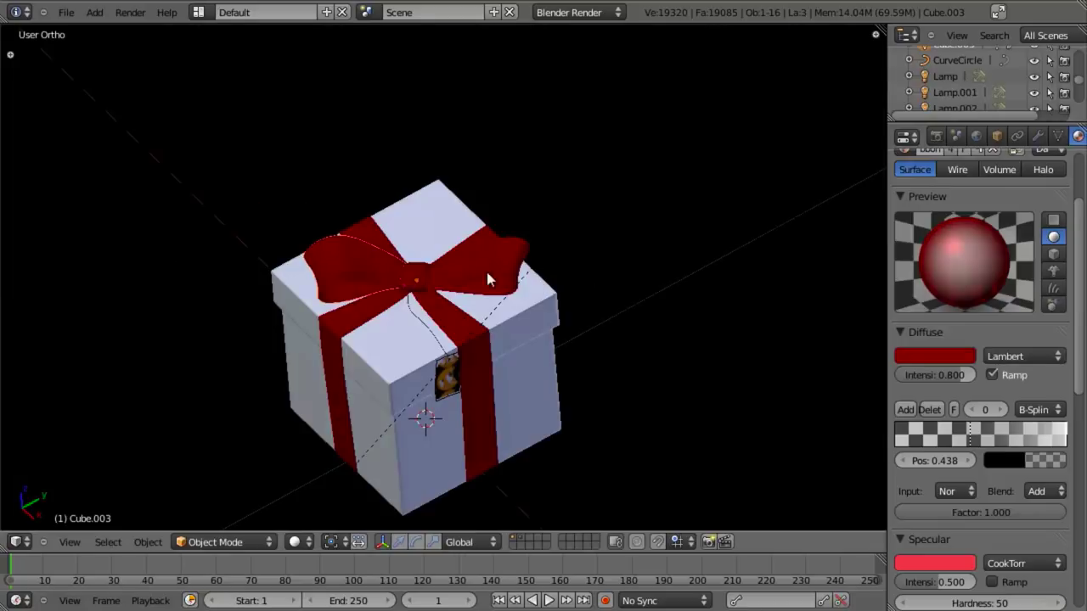
pyautogui.rightClick(544, 315)
pyautogui.click(1037, 409)
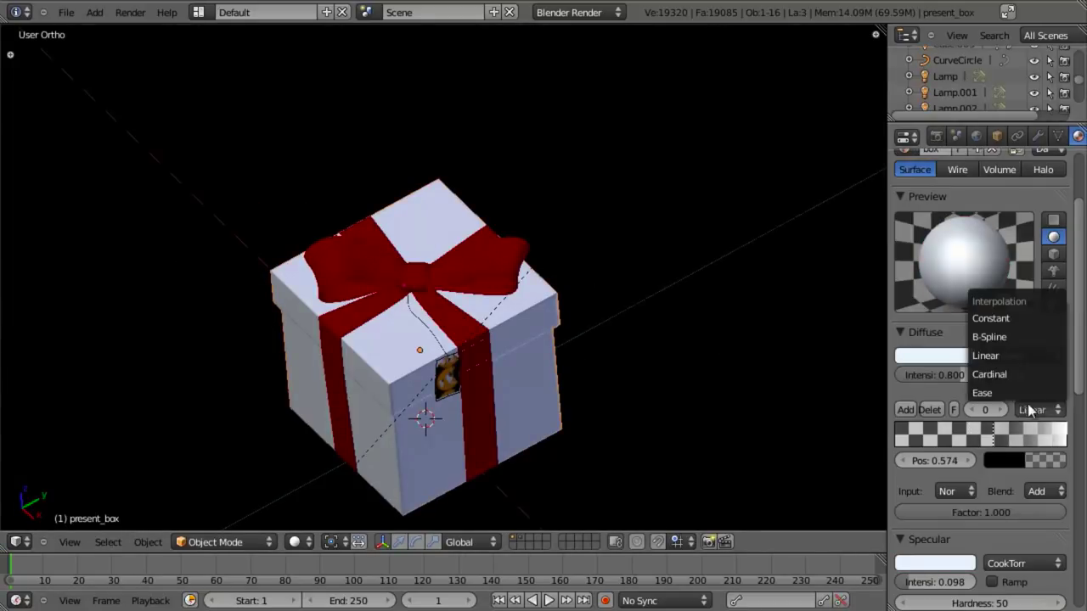
pyautogui.click(1028, 338)
# Save over the existing file and test-render the box and ribbons with the B-Spline ramps
pyautogui.hotkey('ctrl', 's')
pyautogui.click(547, 311)
pyautogui.press('F12')
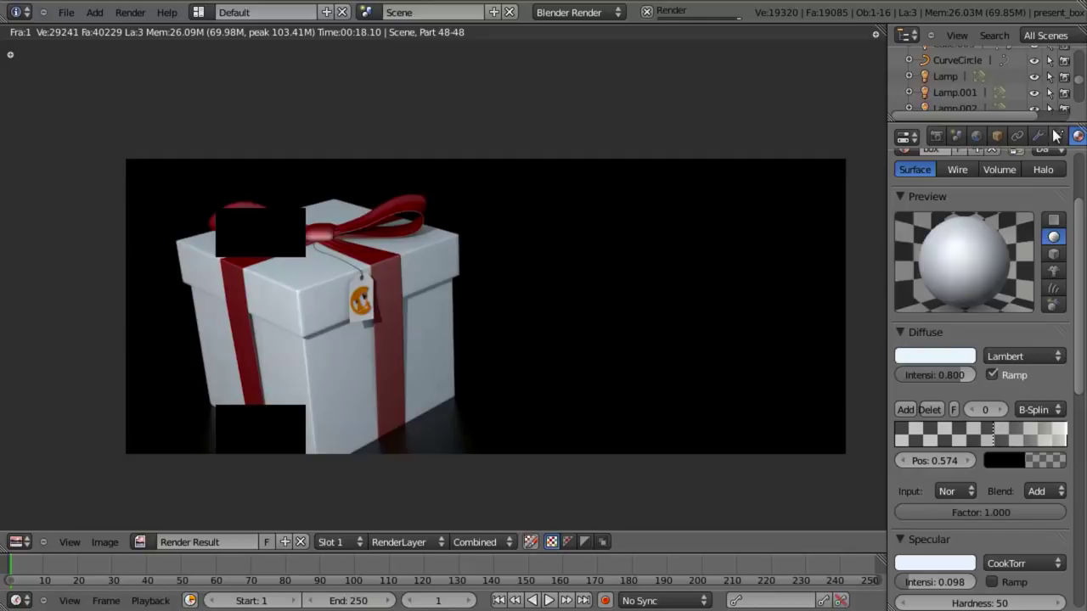
# Close the finished render and select the ribbon bow on top of the present
pyautogui.click(947, 63)
pyautogui.scroll(-5, 959, 92)
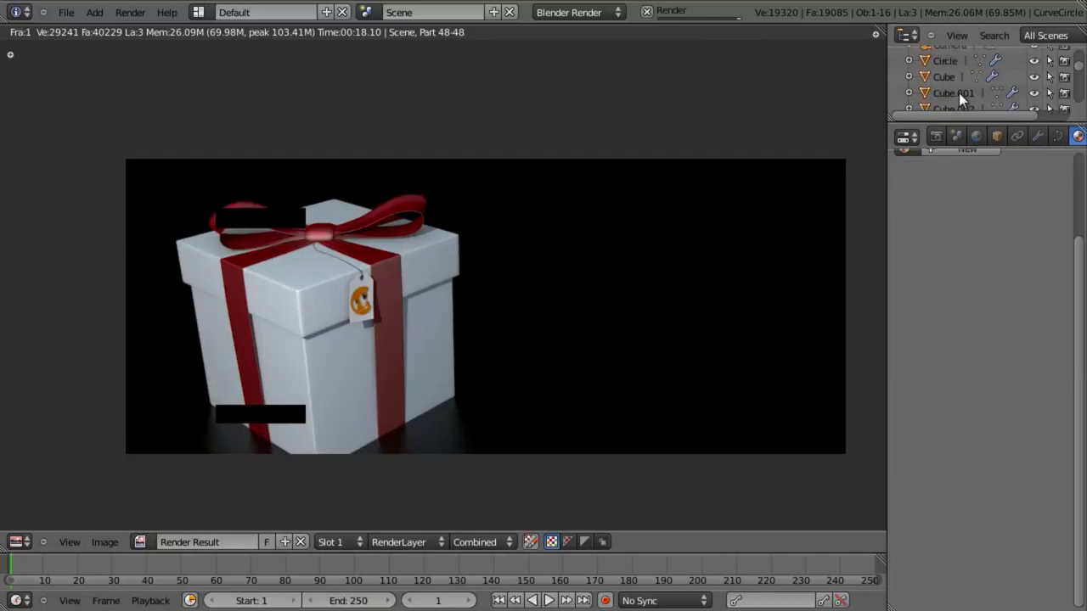
pyautogui.scroll(5, 957, 85)
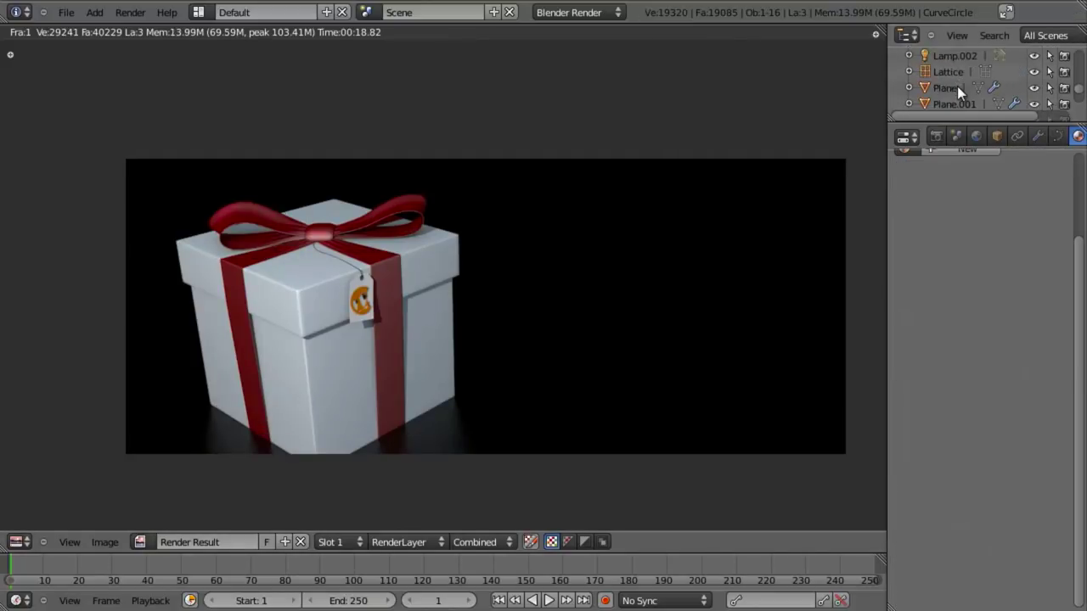
pyautogui.press('Escape')
pyautogui.rightClick(507, 283)
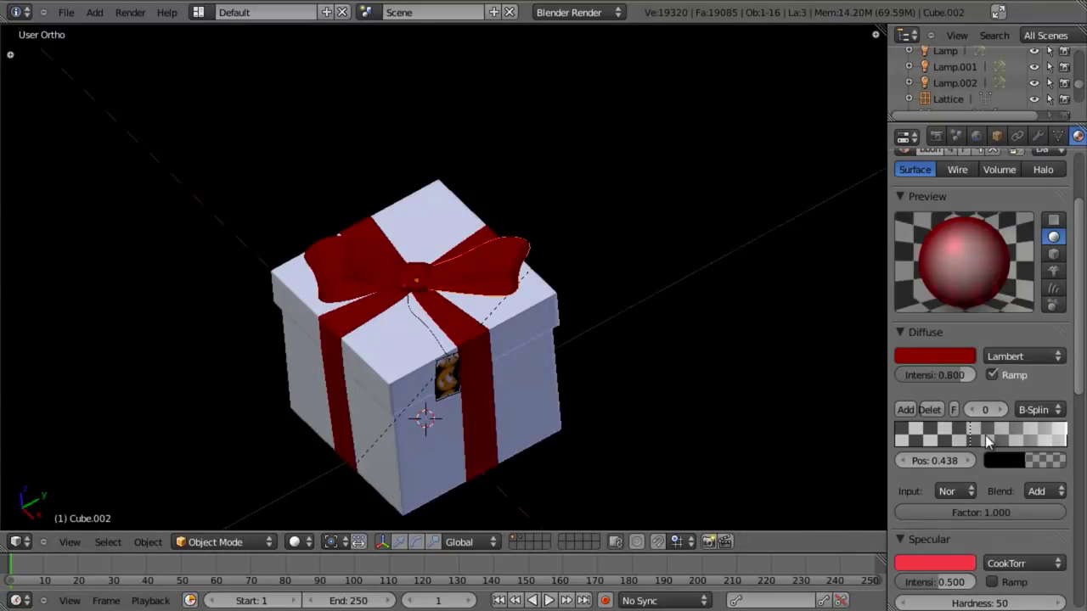
# Tint the end stop of the ribbon's diffuse ramp pale pink and lower the ramp factor to 0.510
pyautogui.click(1065, 436)
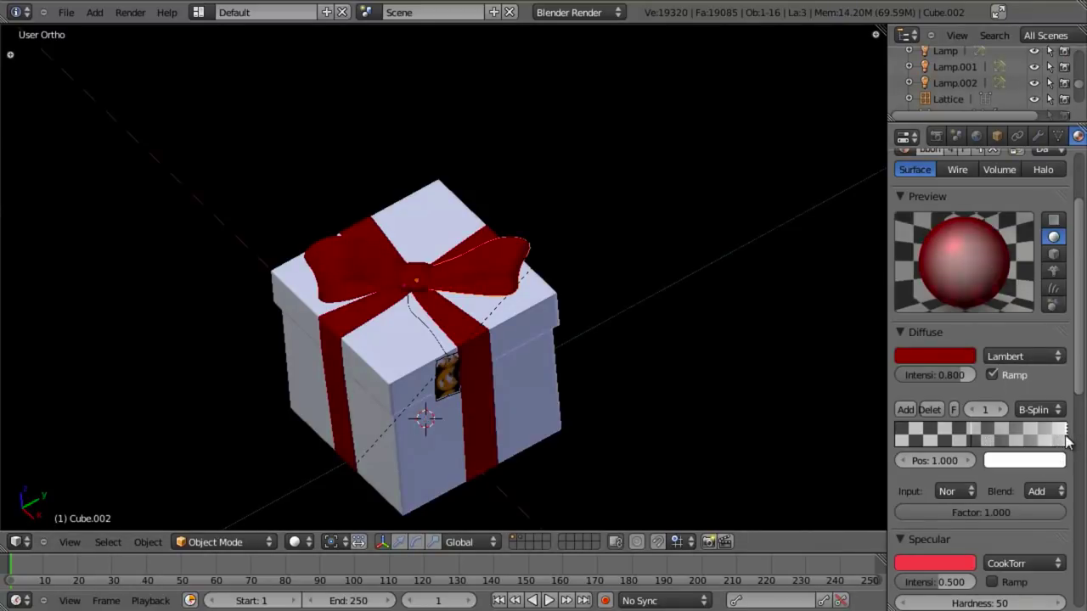
pyautogui.click(1024, 461)
pyautogui.click(975, 293)
pyautogui.moveTo(976, 293)
pyautogui.mouseDown()
pyautogui.moveTo(975, 318)
pyautogui.moveTo(977, 275)
pyautogui.moveTo(977, 298)
pyautogui.mouseUp()
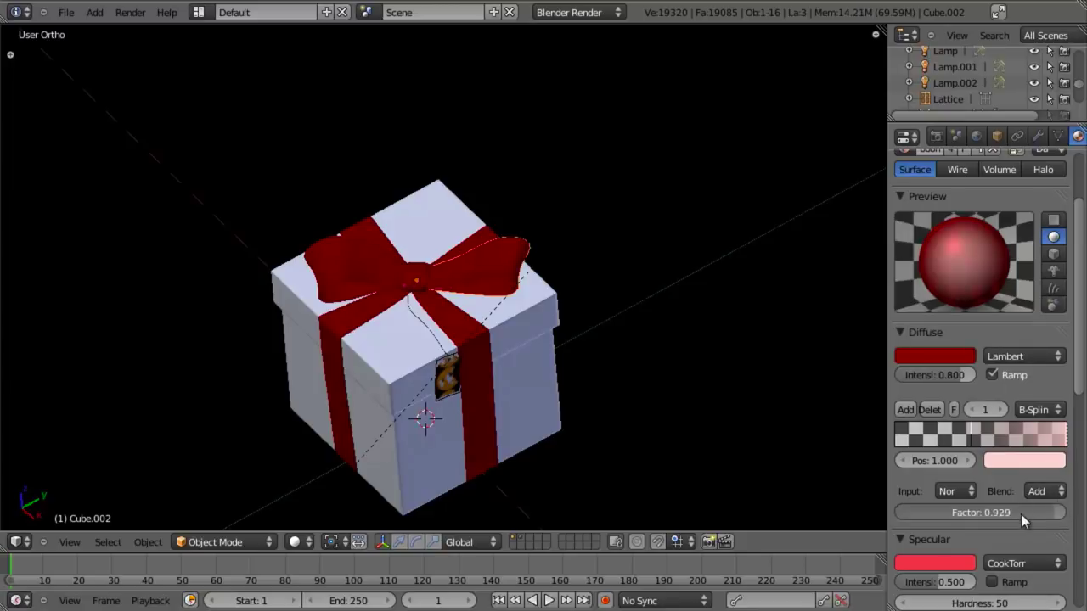
pyautogui.moveTo(1021, 514); pyautogui.dragTo(950, 512)
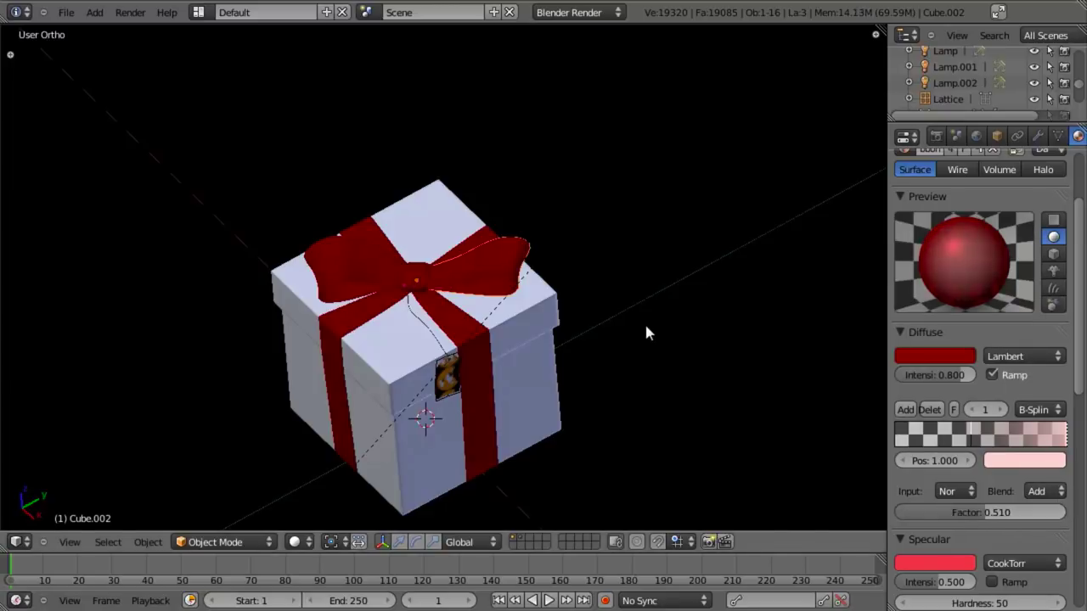
# Test-render the present to check the ribbons with the weaker pink ramp
pyautogui.press('F11')
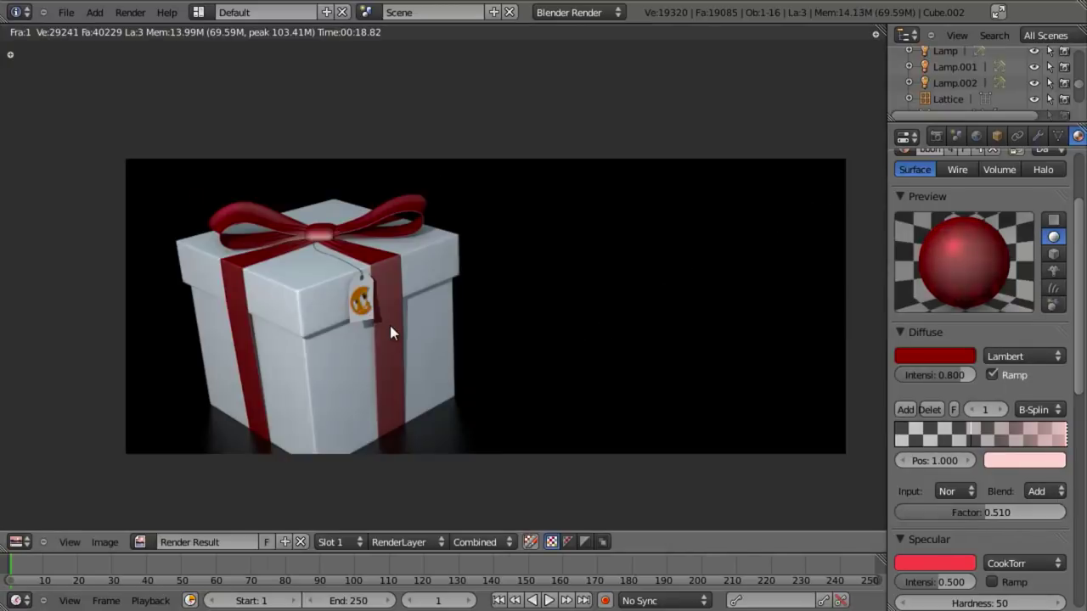
pyautogui.press('Escape')
pyautogui.scroll(-5, 965, 472)
pyautogui.press('F12')
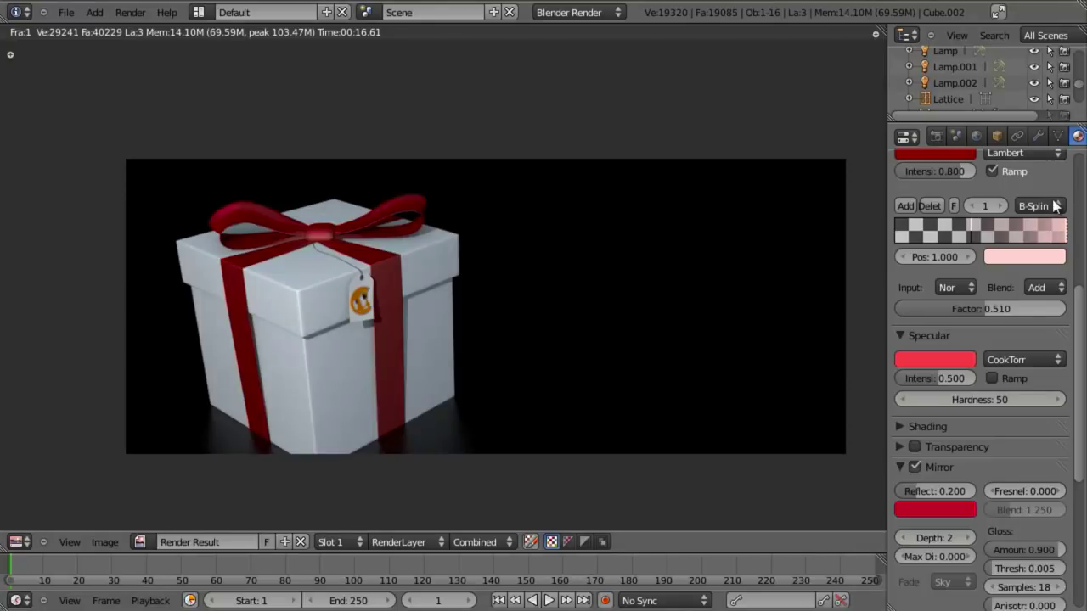
# Change the ribbon material's specular colour to white
pyautogui.scroll(3, 1049, 183)
pyautogui.click(947, 461)
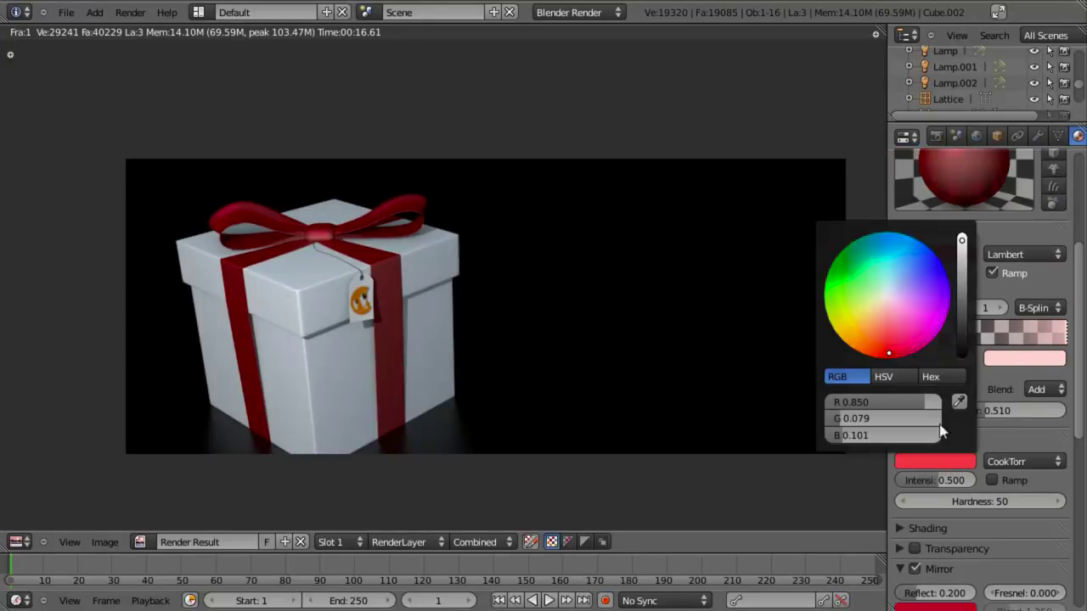
pyautogui.moveTo(894, 308); pyautogui.dragTo(888, 295)
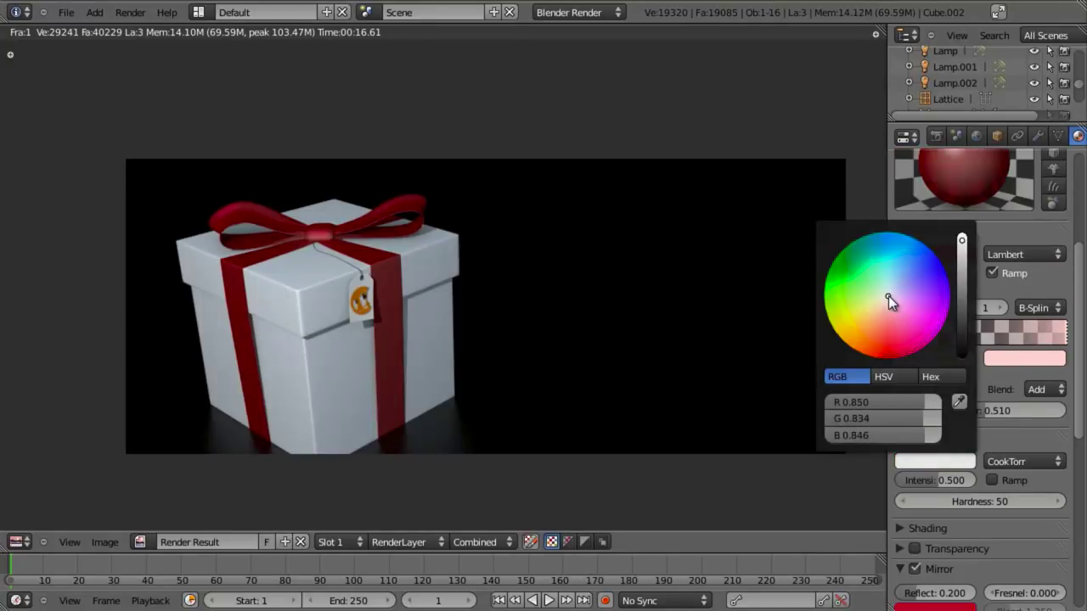
# Recolour the ribbon ramp's end stop crimson, move its black stop to position 0.335 and set the ramp factor to 0.848
pyautogui.click(1011, 358)
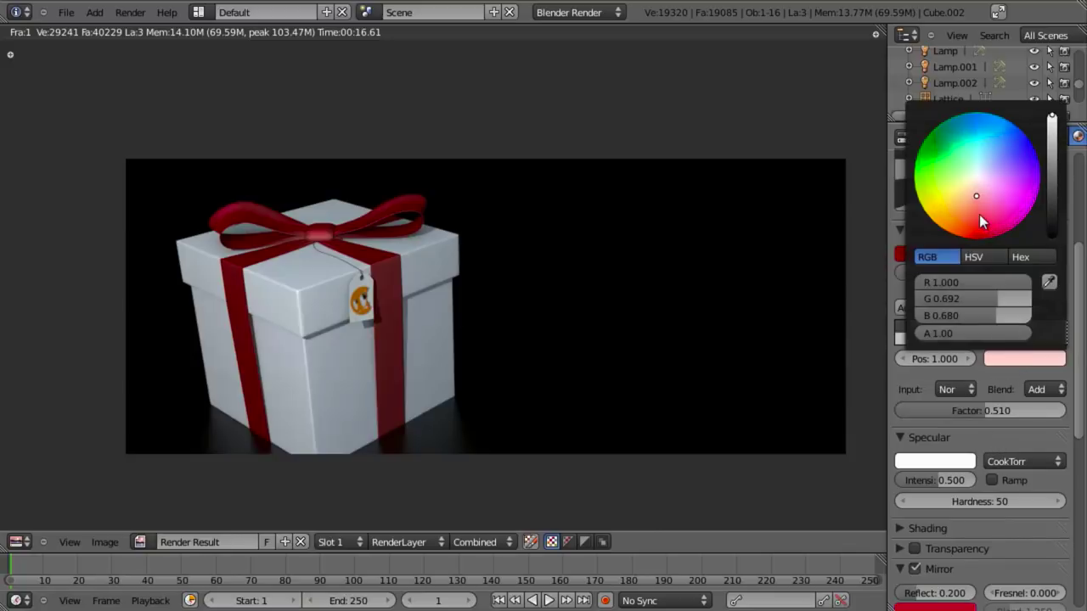
pyautogui.moveTo(979, 216); pyautogui.dragTo(979, 237)
pyautogui.scroll(-3, 976, 215)
pyautogui.scroll(2, 962, 528)
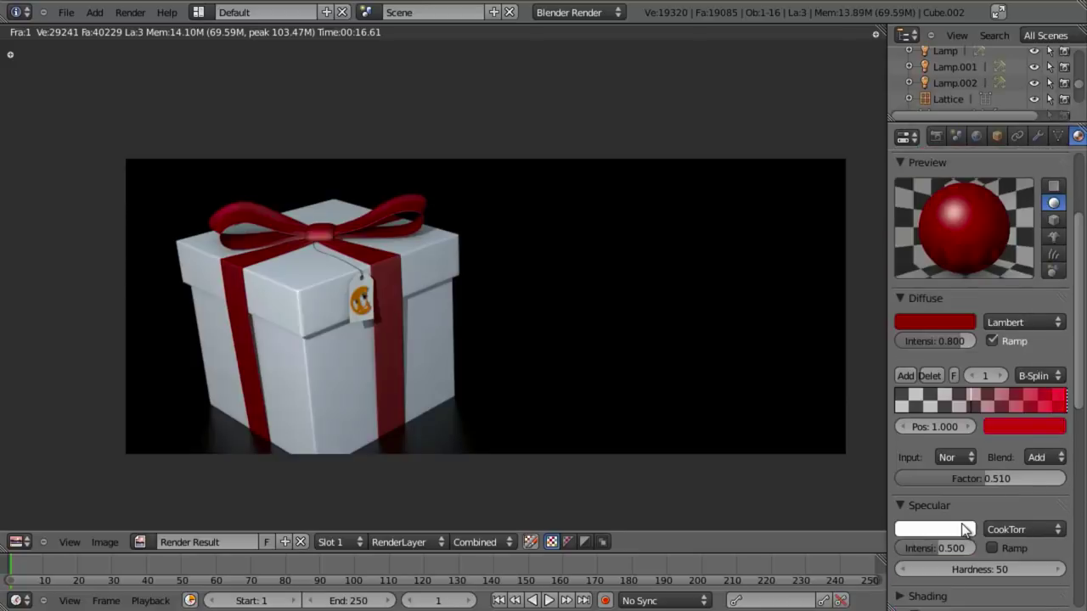
pyautogui.moveTo(969, 396); pyautogui.dragTo(955, 396)
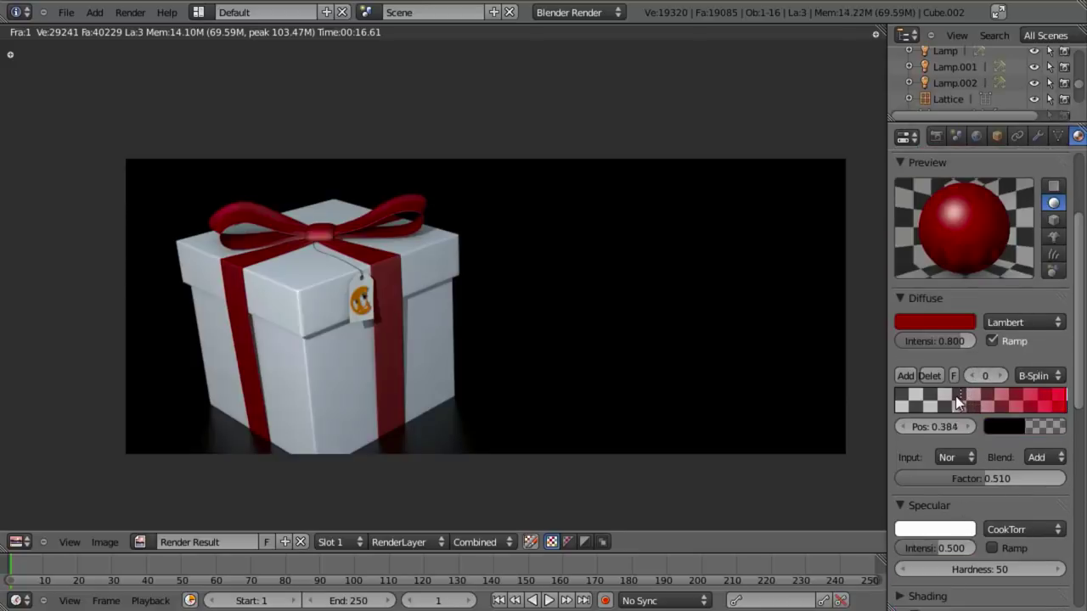
pyautogui.moveTo(999, 480); pyautogui.dragTo(1023, 484)
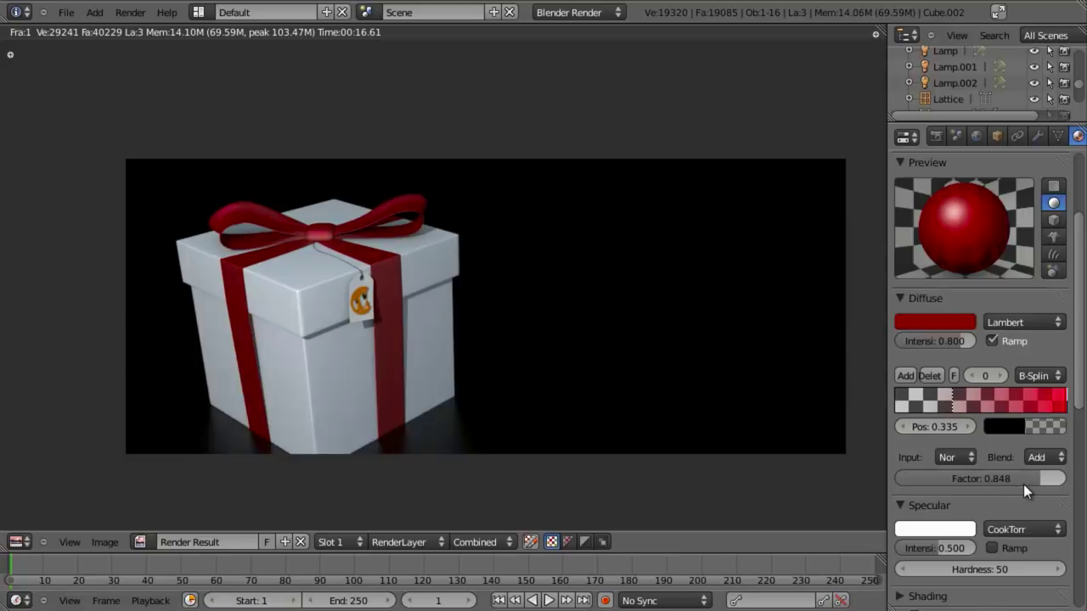
# Set the ribbon ramp's end stop colour to red with R 0.800, G 0.000 and B 0.009
pyautogui.click(1064, 399)
pyautogui.click(1033, 426)
pyautogui.moveTo(977, 303); pyautogui.dragTo(975, 313)
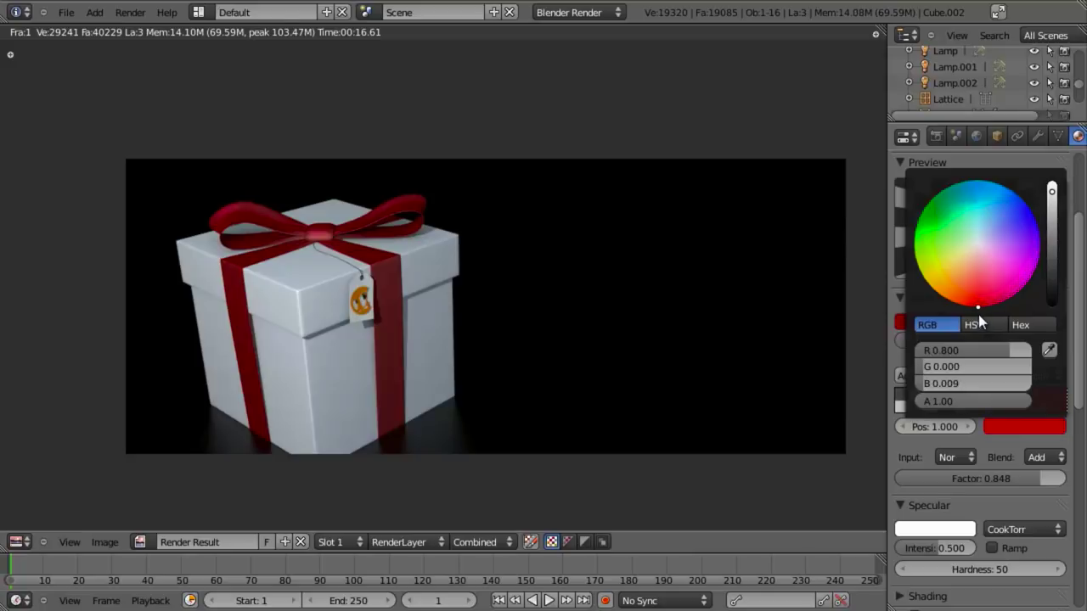
# Save over the existing file and test-render the present with the red ribbon ramp and white specular
pyautogui.scroll(-5, 986, 524)
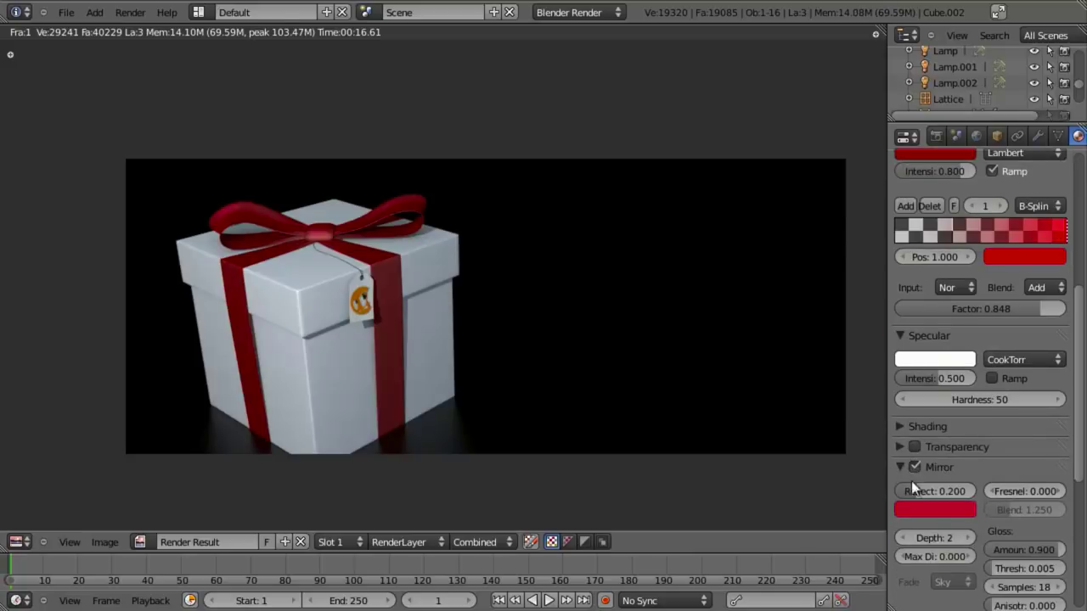
pyautogui.scroll(-1, 968, 491)
pyautogui.scroll(8, 968, 491)
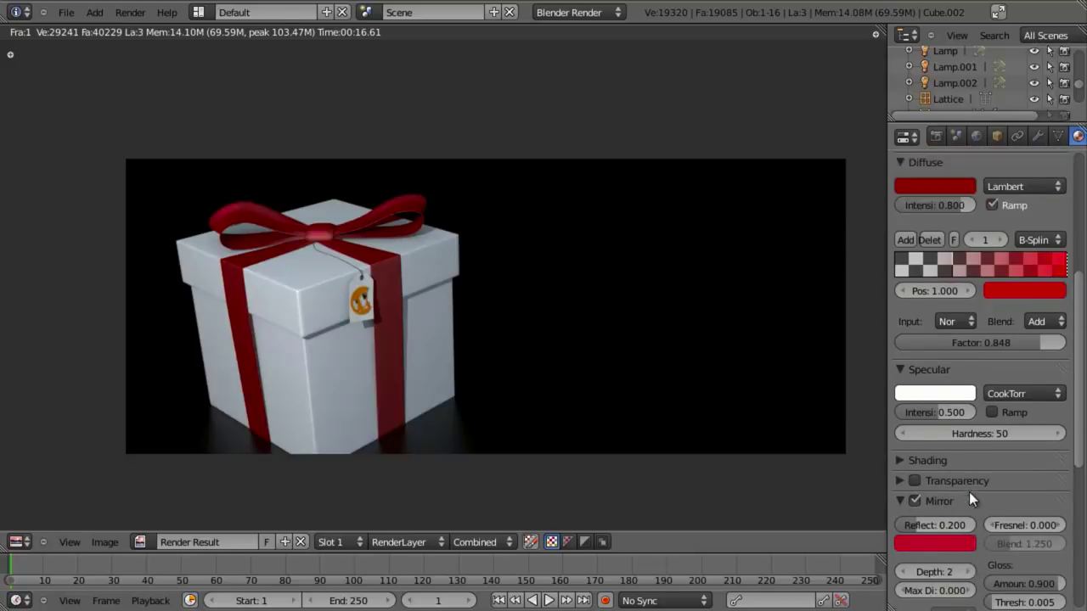
pyautogui.hotkey('ctrl', 's')
pyautogui.click(665, 378)
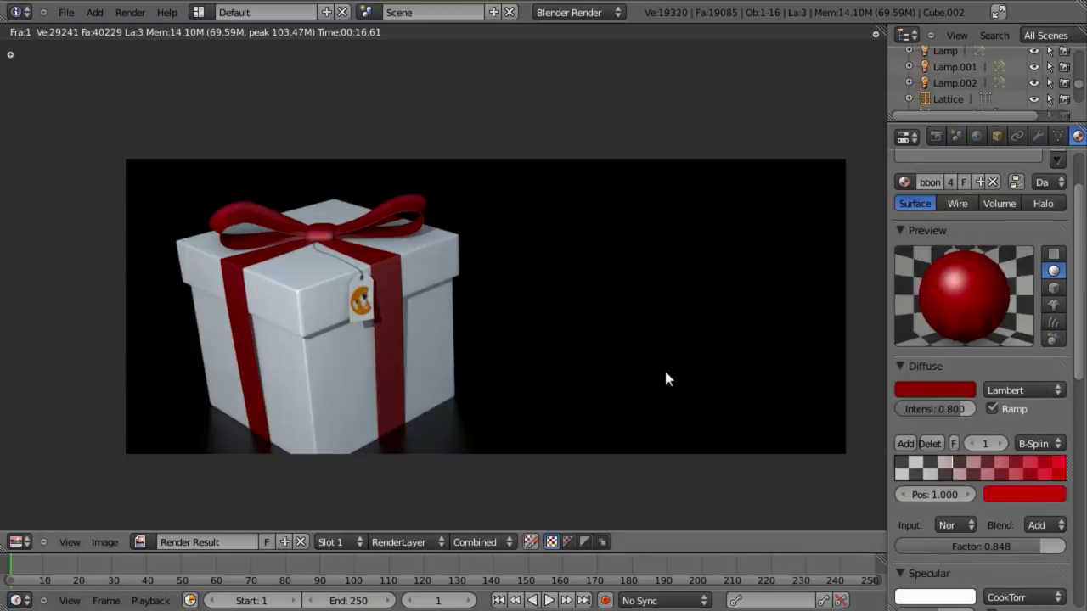
pyautogui.press('F12')
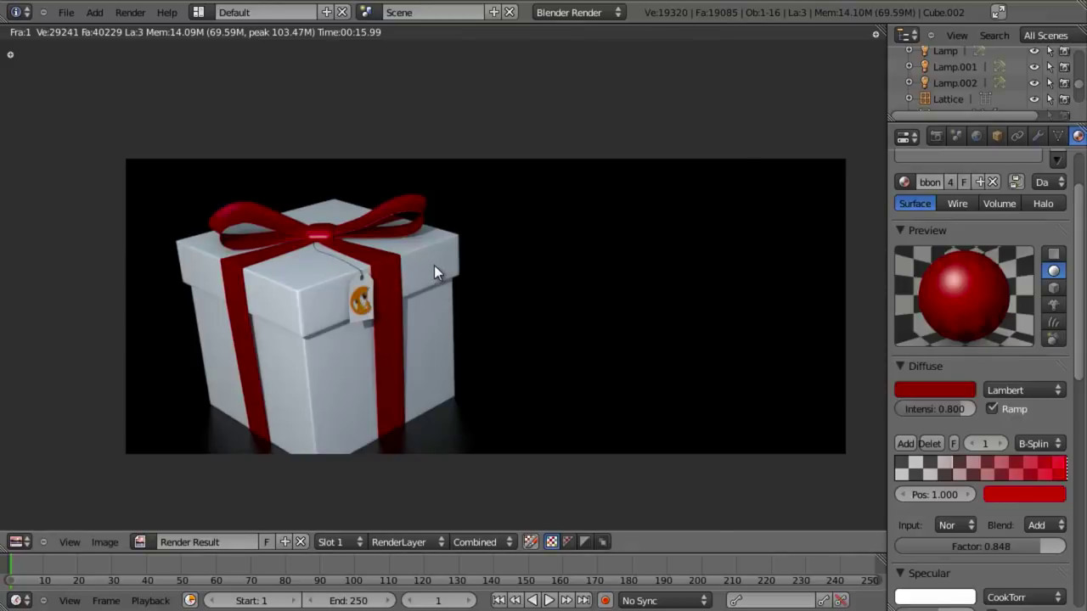
# Box-select all parts of the present in the top view with wireframe shading
pyautogui.press('Escape')
pyautogui.press('KP_7')
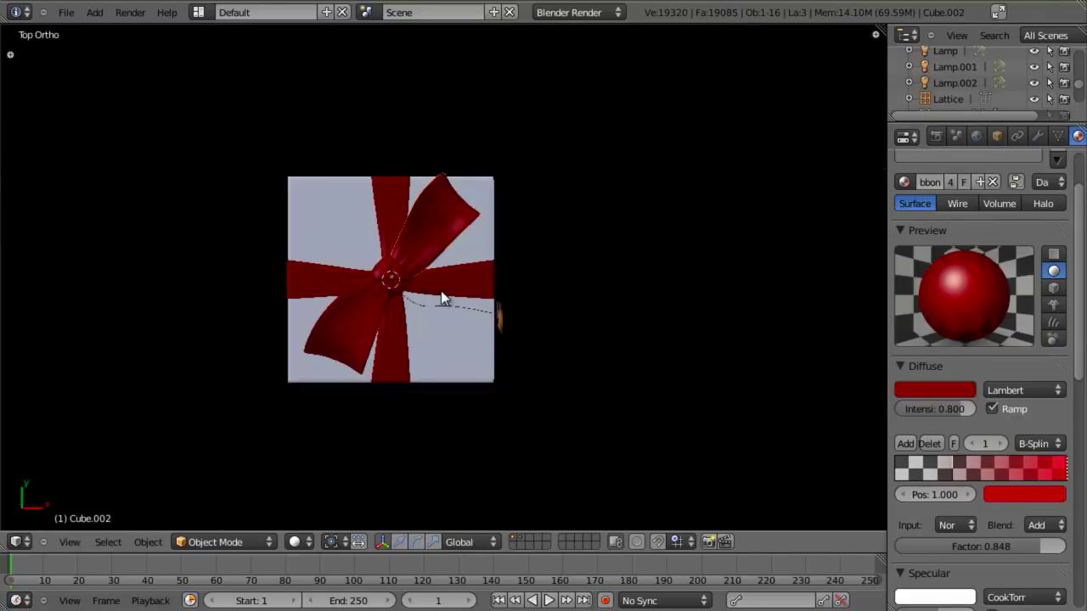
pyautogui.press('z')
pyautogui.press('b')
pyautogui.press('Escape')
pyautogui.rightClick(368, 249)
pyautogui.press('b')
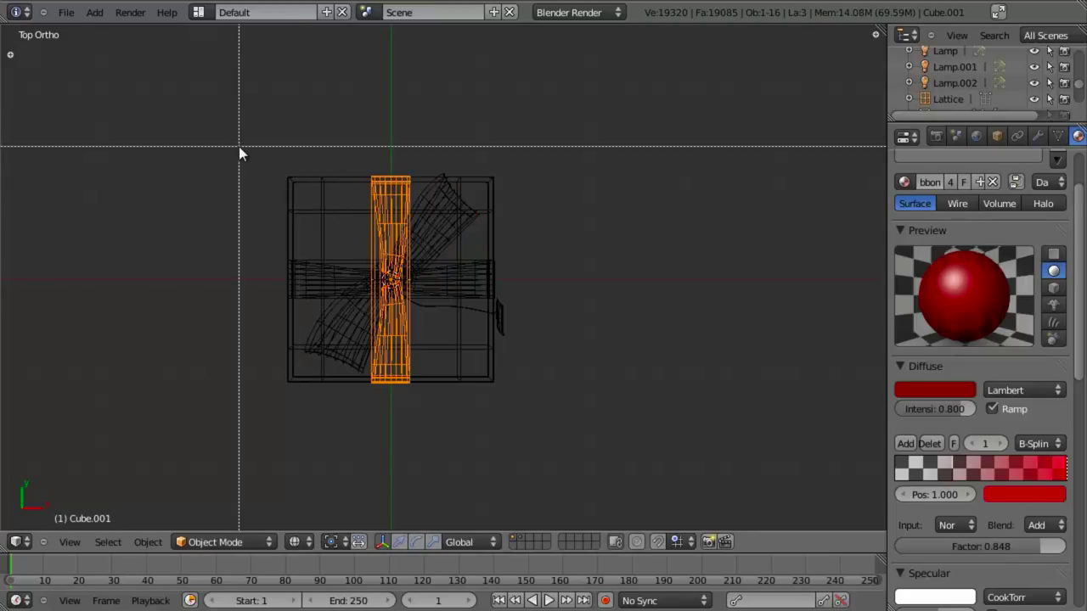
pyautogui.moveTo(239, 146); pyautogui.dragTo(515, 433)
# Duplicate the whole present in place and scale the copy around the 3D cursor to a little over half size
pyautogui.scroll(-4, 511, 428)
pyautogui.scroll(-6, 511, 429)
pyautogui.scroll(5, 514, 399)
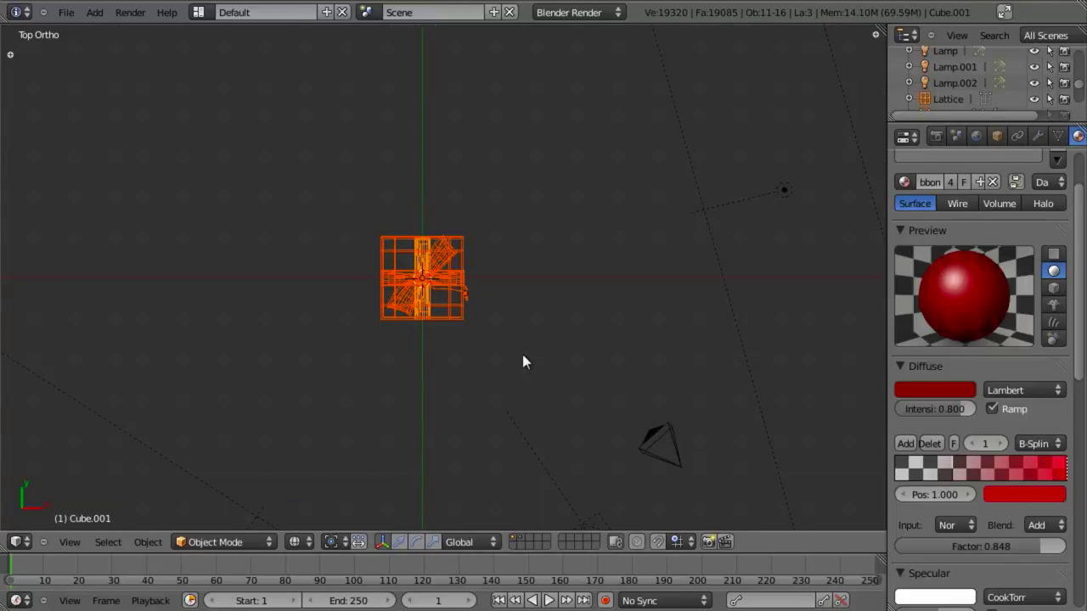
pyautogui.press('Home')
pyautogui.scroll(12, 450, 347)
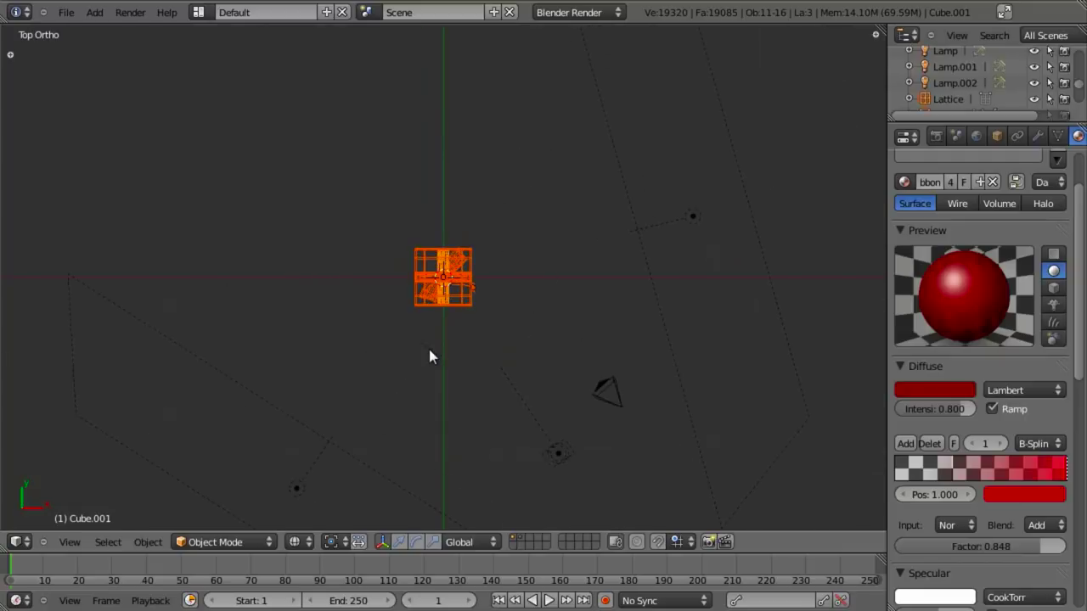
pyautogui.keyDown('shift'); pyautogui.moveTo(504, 313); pyautogui.dragTo(499, 352, button='middle'); pyautogui.keyUp('shift')
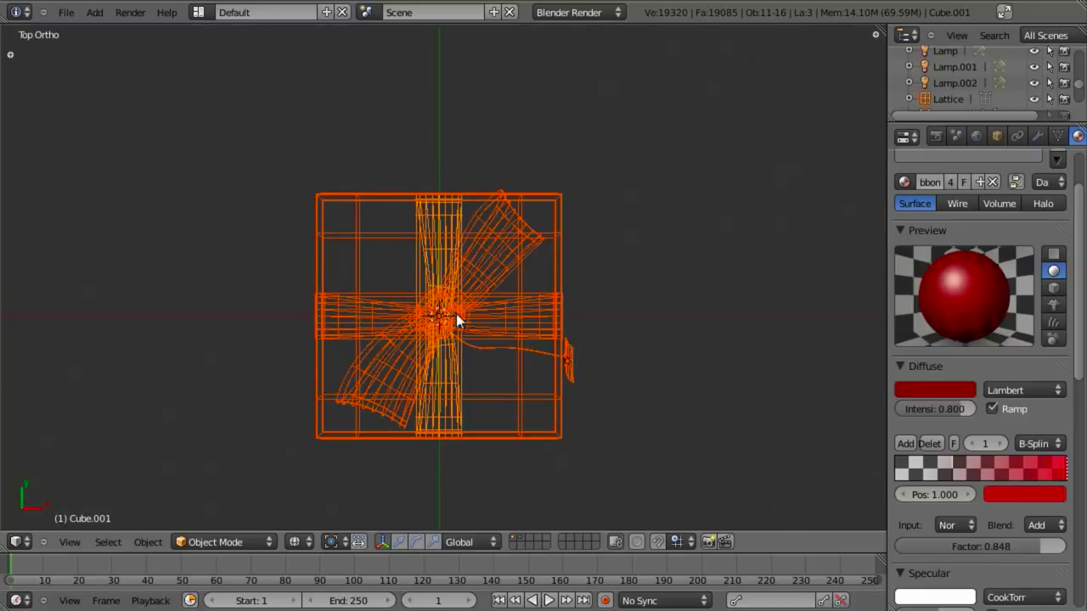
pyautogui.press('.')
pyautogui.hotkey('shift', 'd')
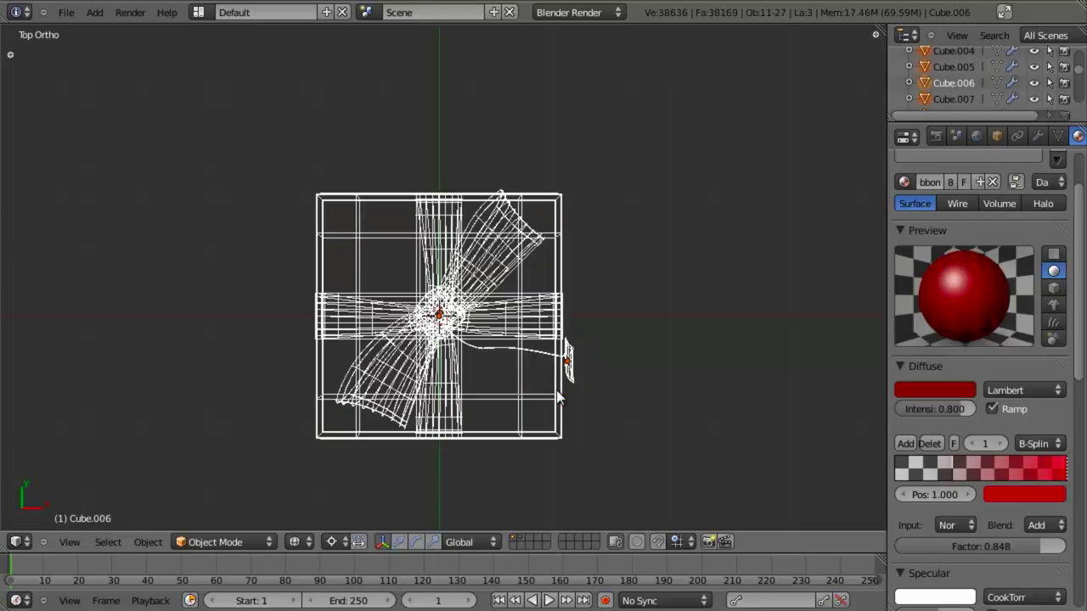
pyautogui.rightClick(558, 396)
pyautogui.press('s')
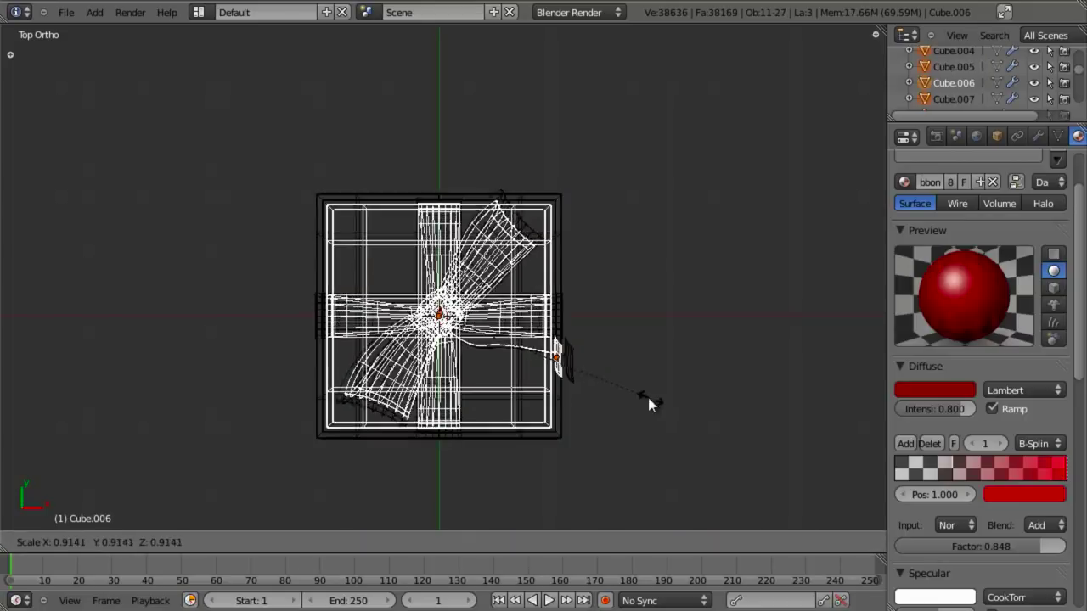
pyautogui.click(575, 367)
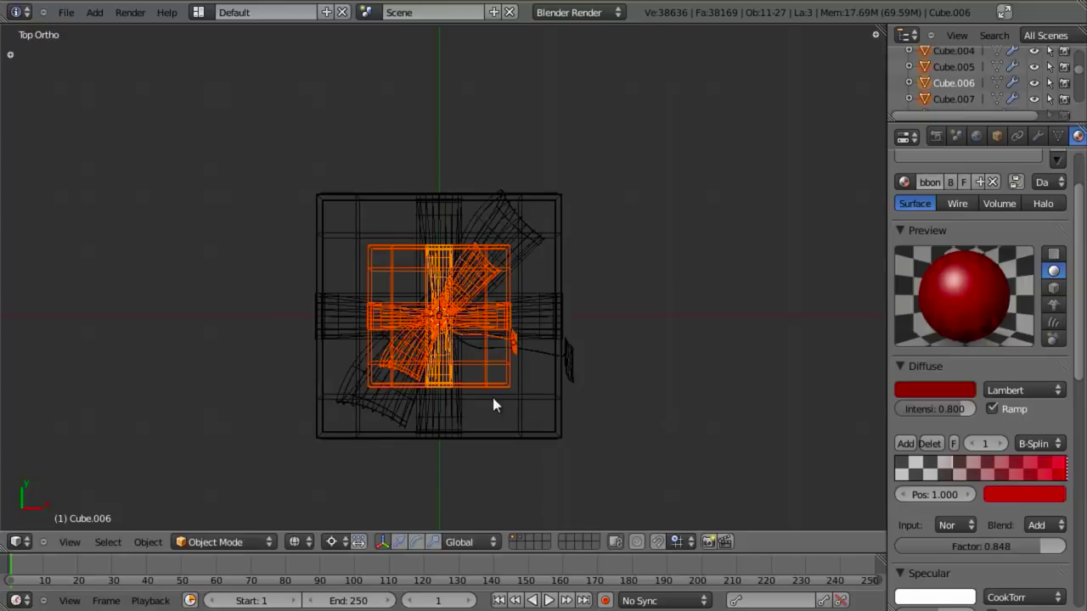
# Place the small present diagonally beyond the large one's upper-right corner in the top view and rotate it to a different angle
pyautogui.press('g')
pyautogui.click(711, 243)
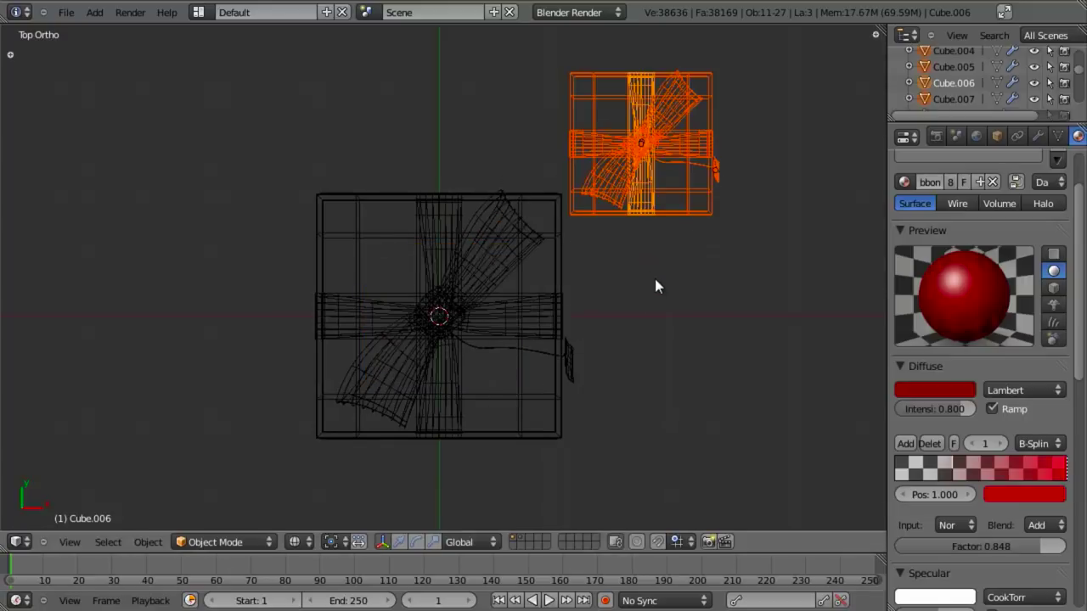
pyautogui.press('r')
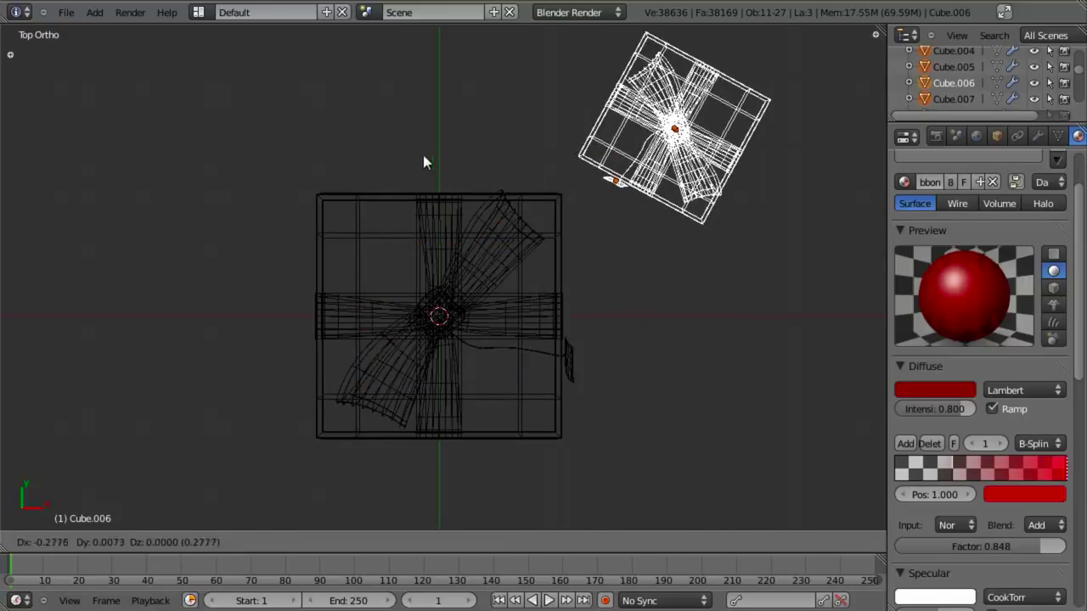
pyautogui.click(389, 163)
# In the solid-shaded camera view, enlarge the small present about 1.1 times around the 3D cursor and turn it slightly about Z
pyautogui.press('KP_0')
pyautogui.press('z')
pyautogui.scroll(-4, 582, 296)
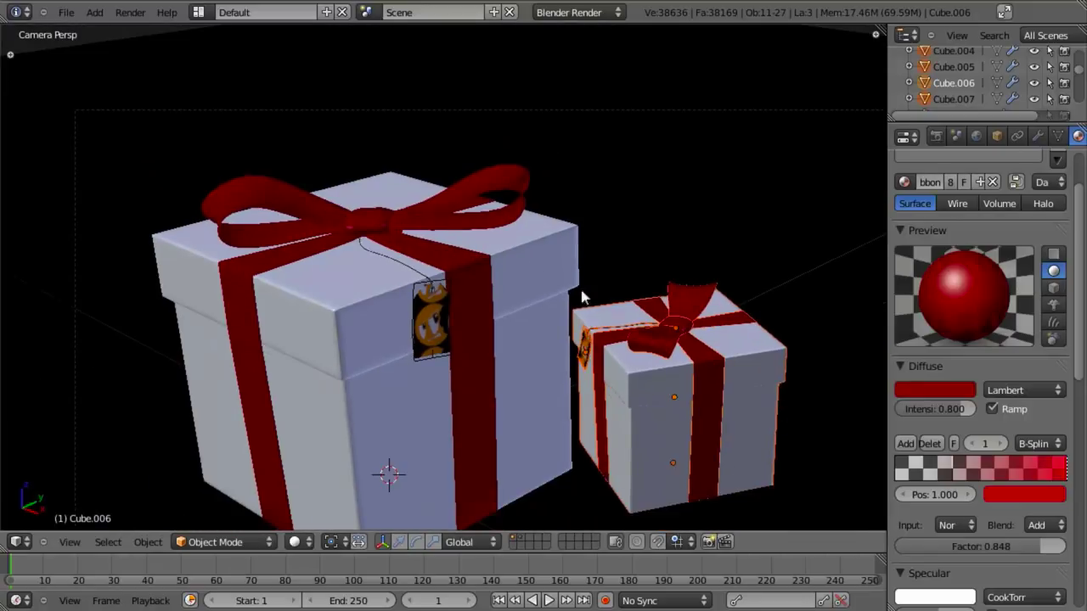
pyautogui.press('s')
pyautogui.press('Escape')
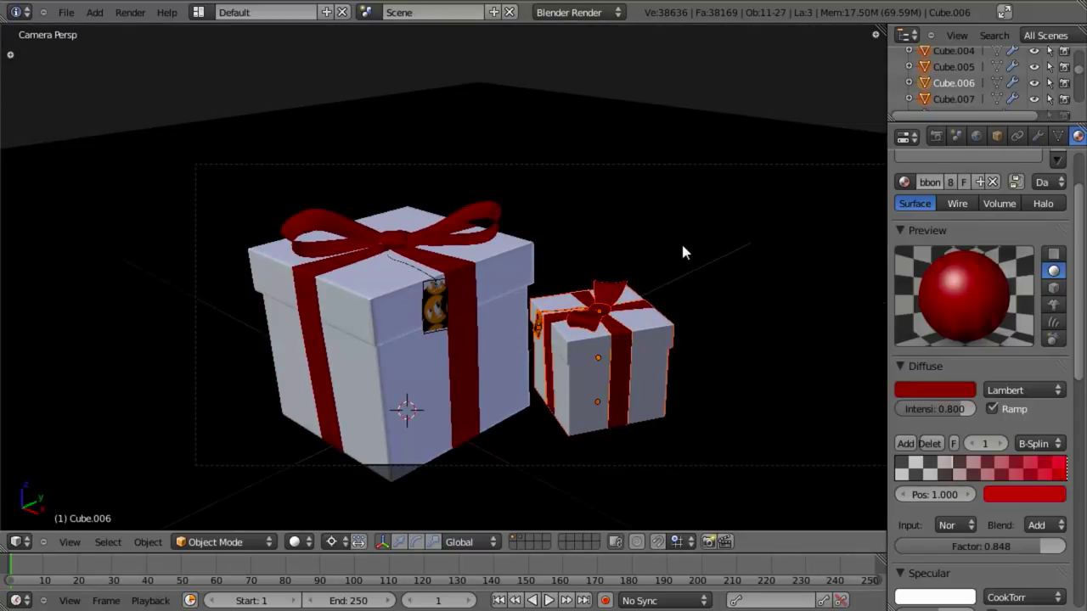
pyautogui.press('s')
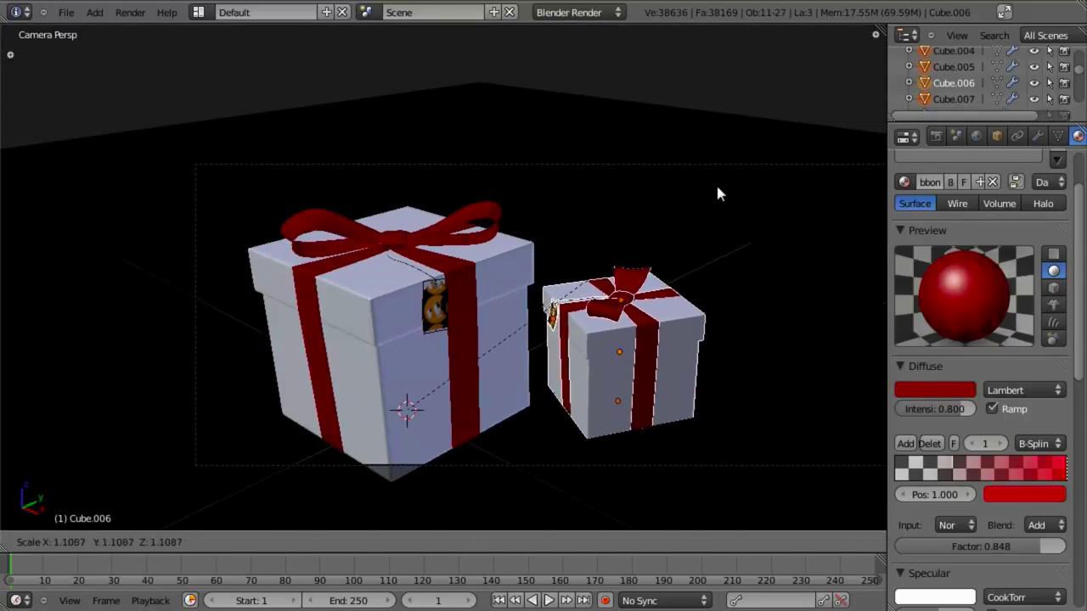
pyautogui.click(702, 253)
pyautogui.press('r')
pyautogui.press('z')
pyautogui.click(723, 246)
# Move the small present along X toward the large one and shift it farther back along Y
pyautogui.press('g')
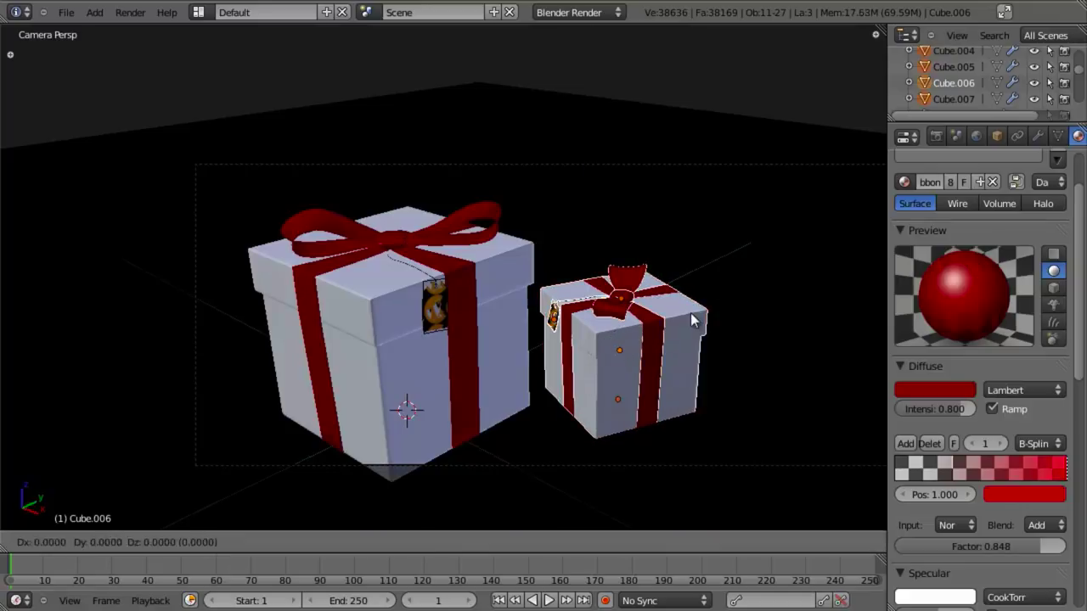
pyautogui.press('y')
pyautogui.press('x')
pyautogui.click(644, 278)
pyautogui.press('g')
pyautogui.press('y')
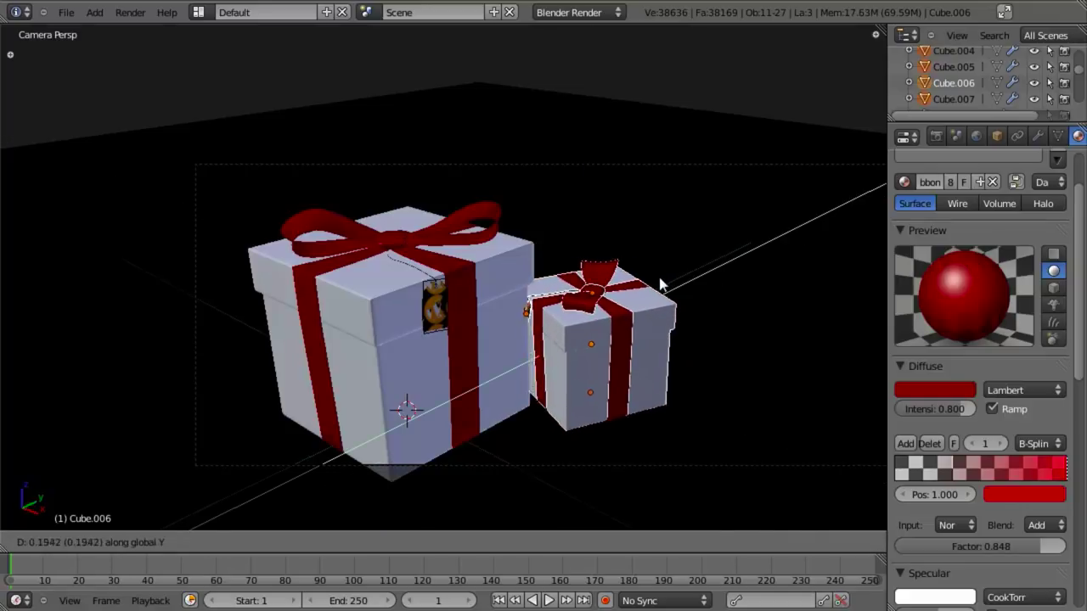
pyautogui.click(671, 284)
# Rotate the small present about -10 degrees around the Z axis, deselect everything and save over the existing file
pyautogui.press('r')
pyautogui.press('z')
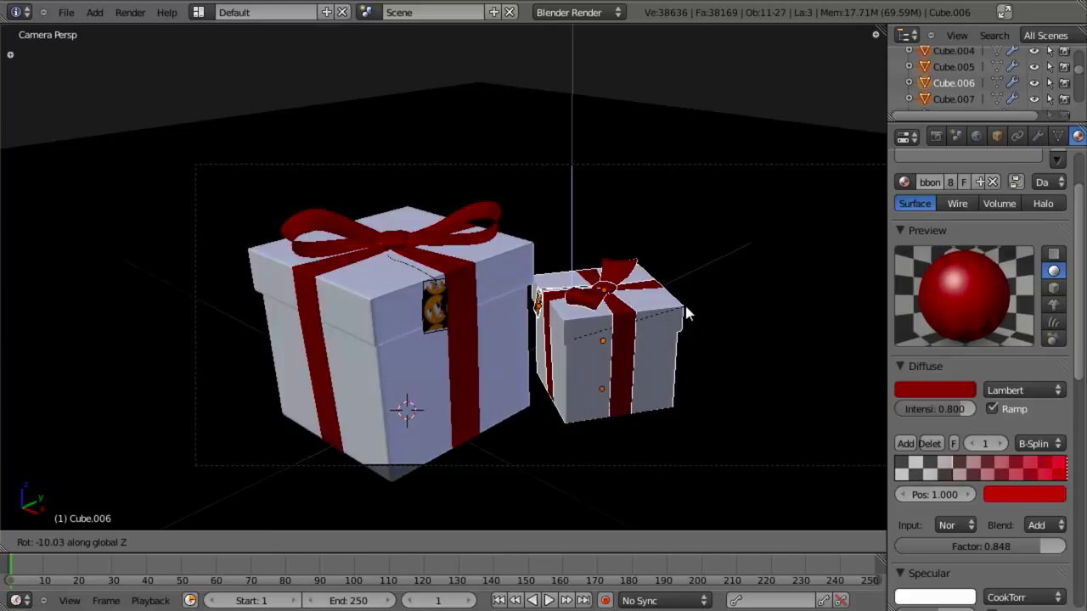
pyautogui.click(684, 302)
pyautogui.press('a')
pyautogui.hotkey('ctrl', 's')
pyautogui.click(648, 338)
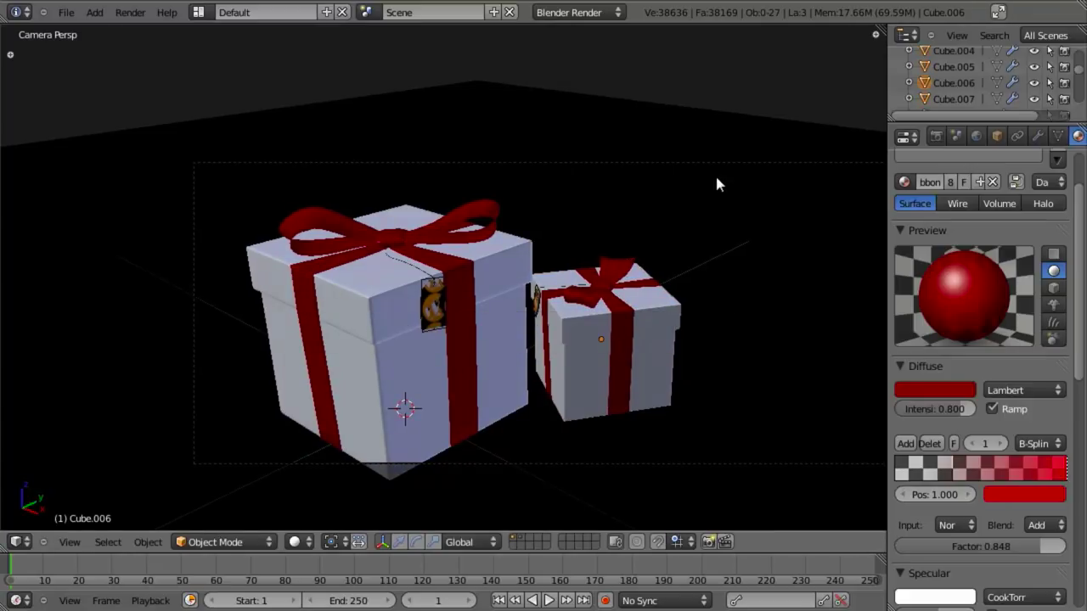
# Select the camera, move it closer to the presents along its local Z axis, and shift it slightly to adjust the framing
pyautogui.rightClick(714, 162)
pyautogui.scroll(2, 698, 280)
pyautogui.scroll(-4, 705, 272)
pyautogui.rightClick(730, 206)
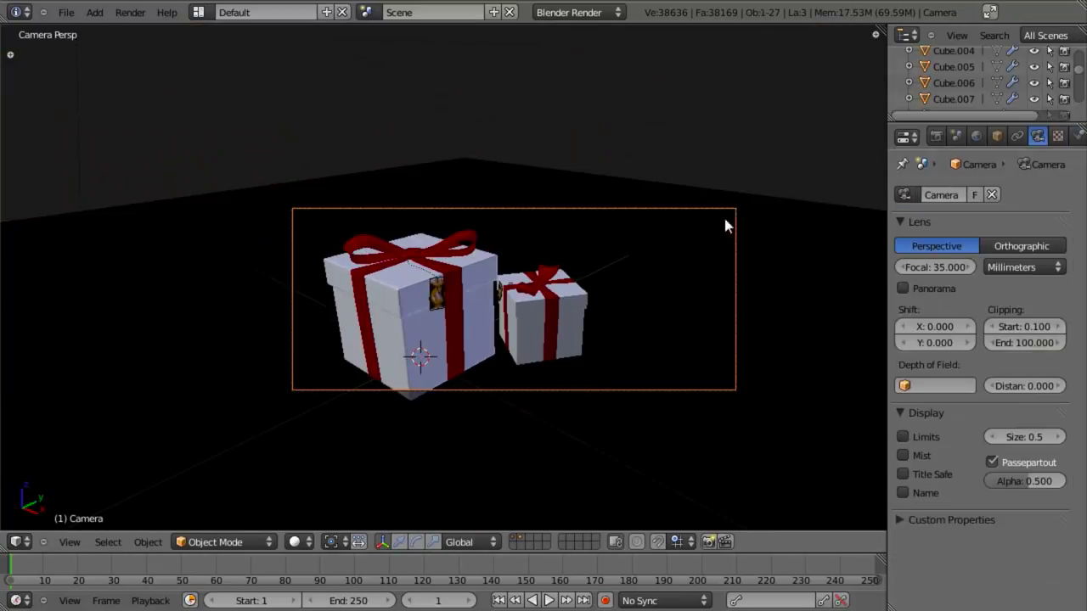
pyautogui.scroll(2, 663, 297)
pyautogui.press('g')
pyautogui.press('z')
pyautogui.press('z')
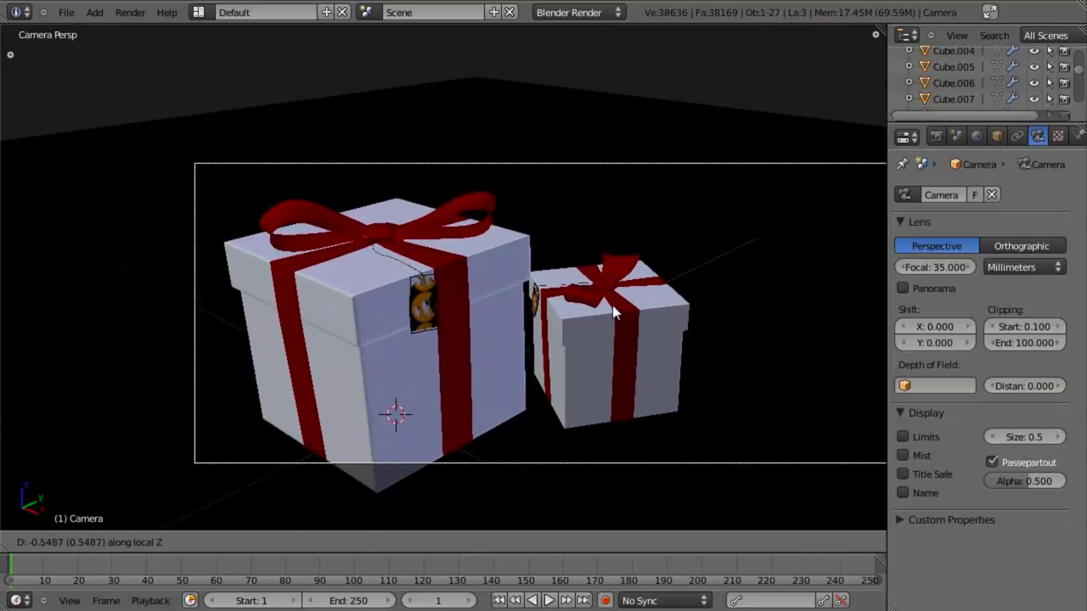
pyautogui.click(816, 358)
pyautogui.press('g')
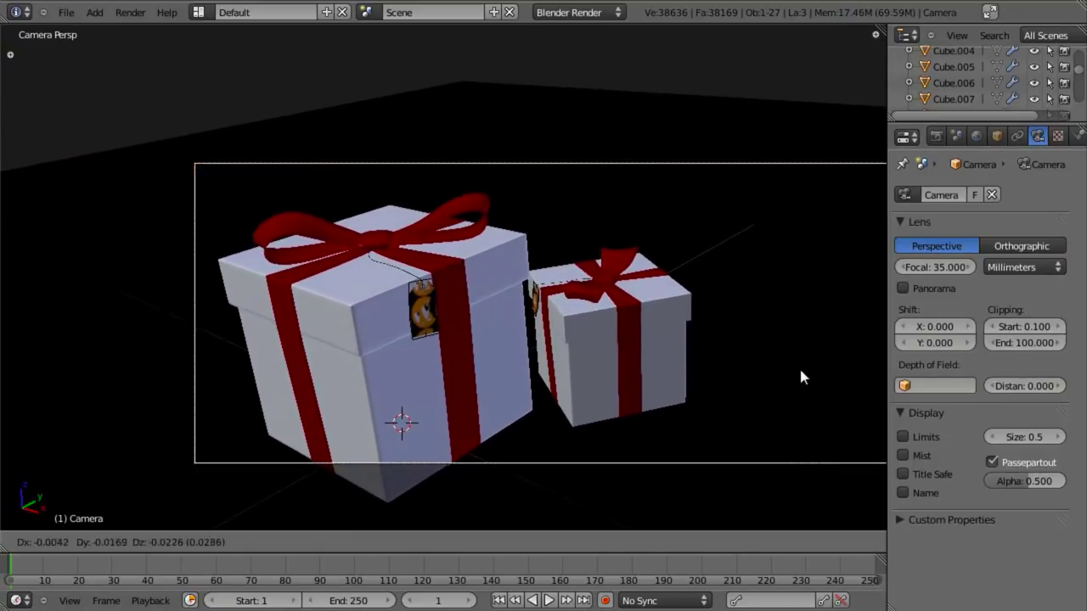
pyautogui.click(799, 374)
pyautogui.press('r')
pyautogui.press('x')
pyautogui.press('x')
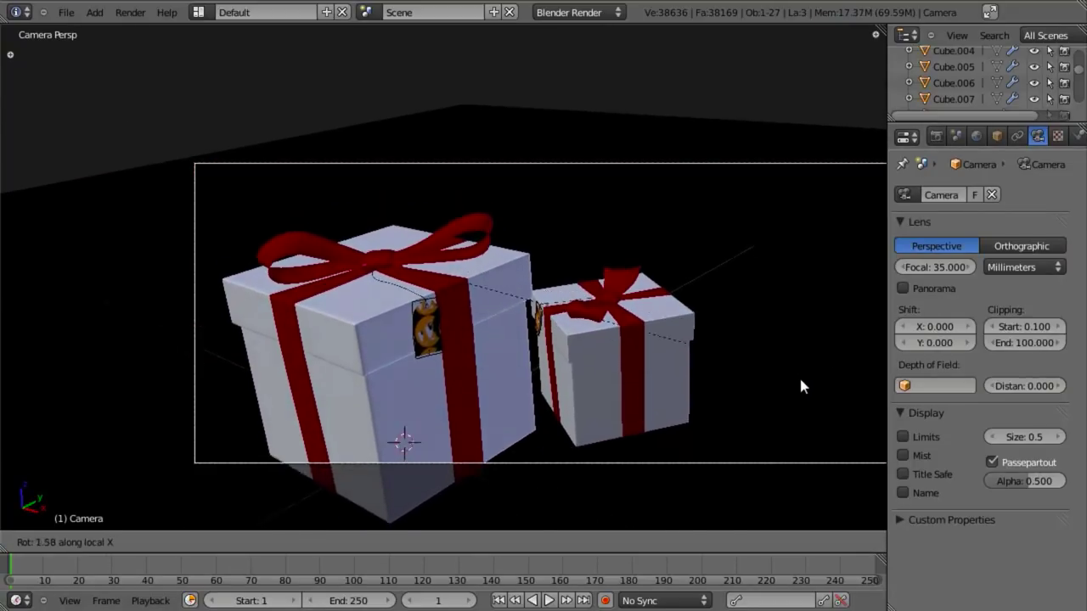
pyautogui.rightClick(803, 384)
# Rotate the camera around the 3D cursor on its local X axis for a higher angle, and reposition it to reframe the presents
pyautogui.press('r')
pyautogui.press('x')
pyautogui.press('x')
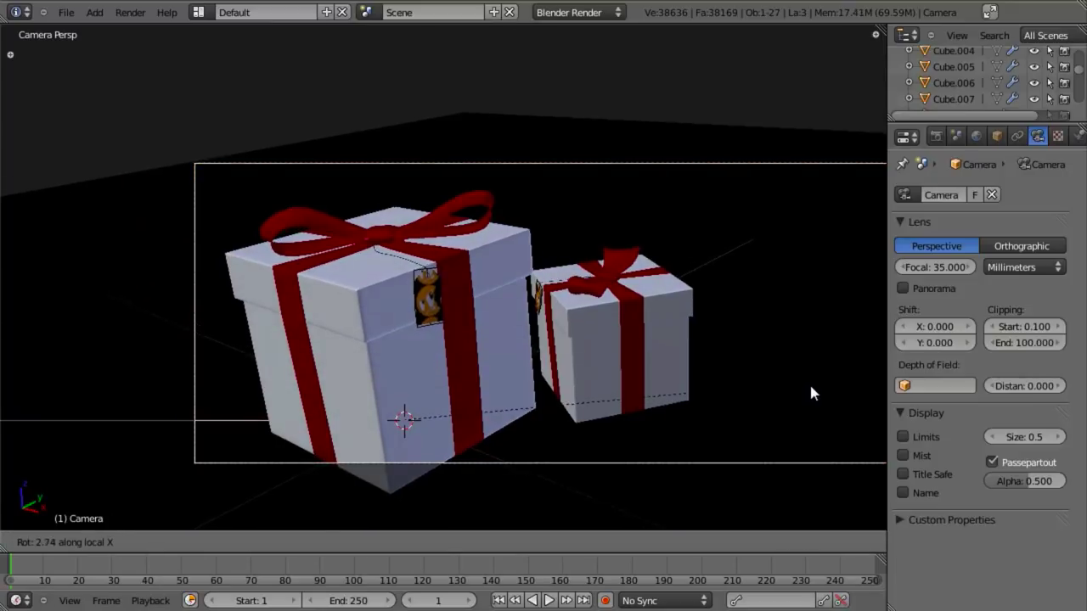
pyautogui.click(805, 429)
pyautogui.press('g')
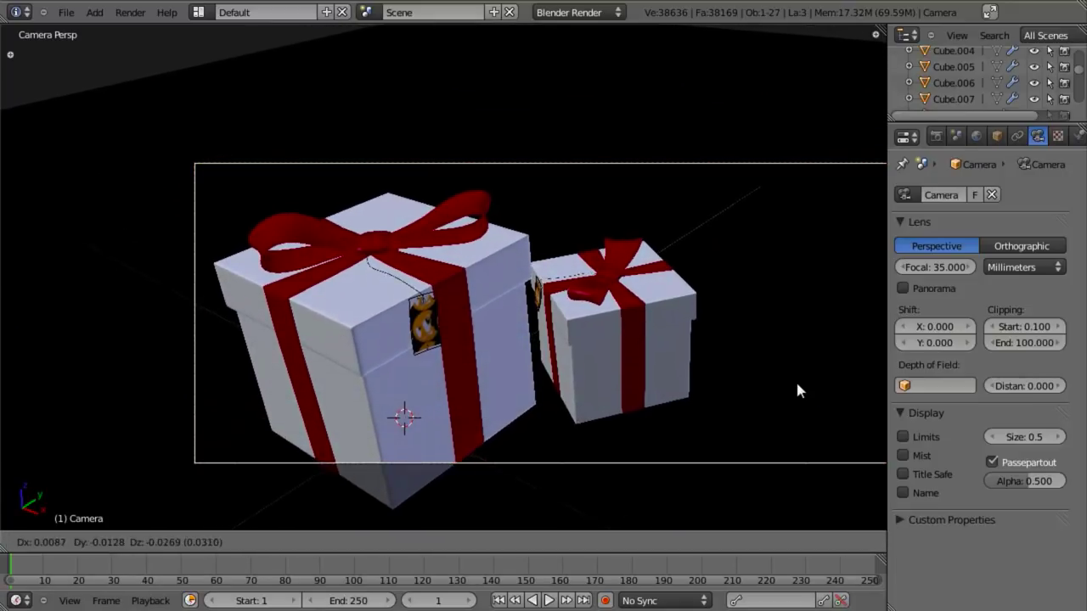
pyautogui.click(797, 394)
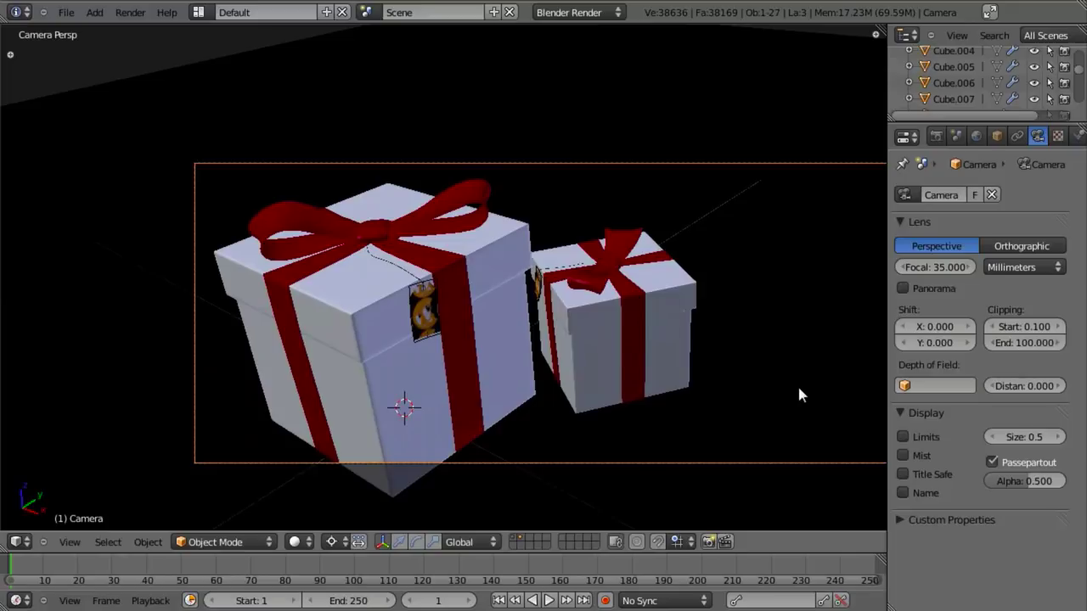
# Save the scene over the existing create_present.blend file
pyautogui.hotkey('ctrl', 's')
pyautogui.scroll(-3, 782, 376)
pyautogui.scroll(2, 754, 378)
pyautogui.hotkey('ctrl', 's')
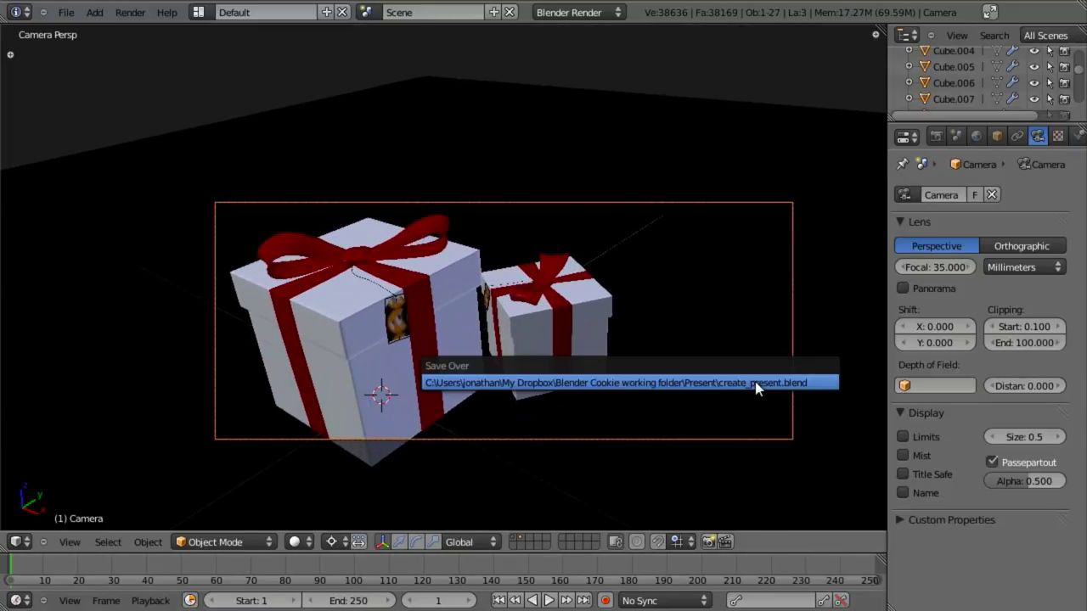
pyautogui.click(755, 383)
# Show the scene's render settings and render a still image of both presents from the camera
pyautogui.keyDown('shift'); pyautogui.moveTo(754, 381); pyautogui.dragTo(725, 358, button='middle'); pyautogui.keyUp('shift')
pyautogui.click(935, 137)
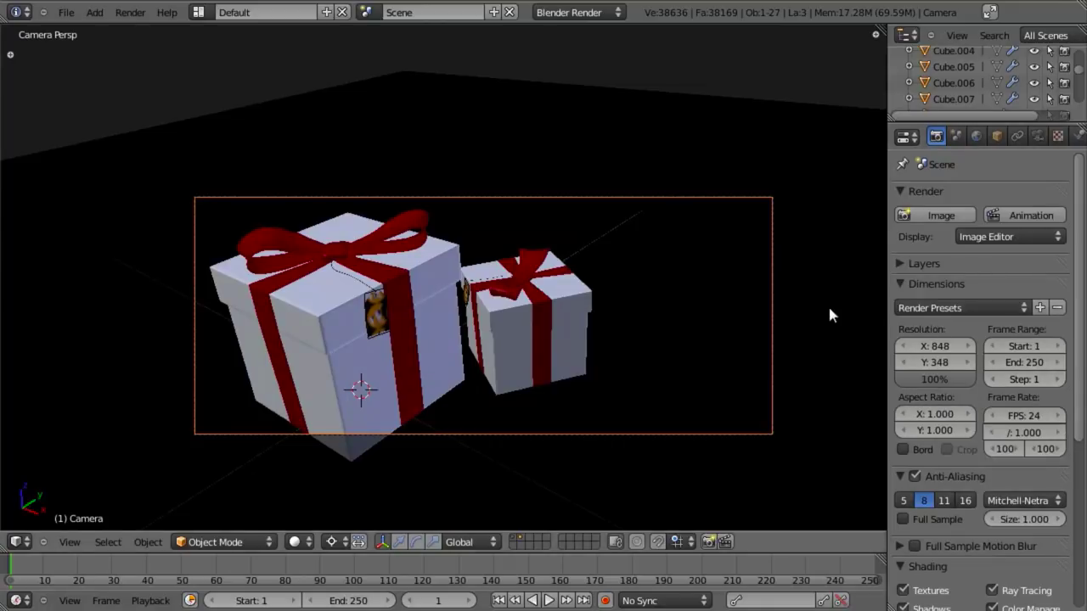
pyautogui.press('F12')
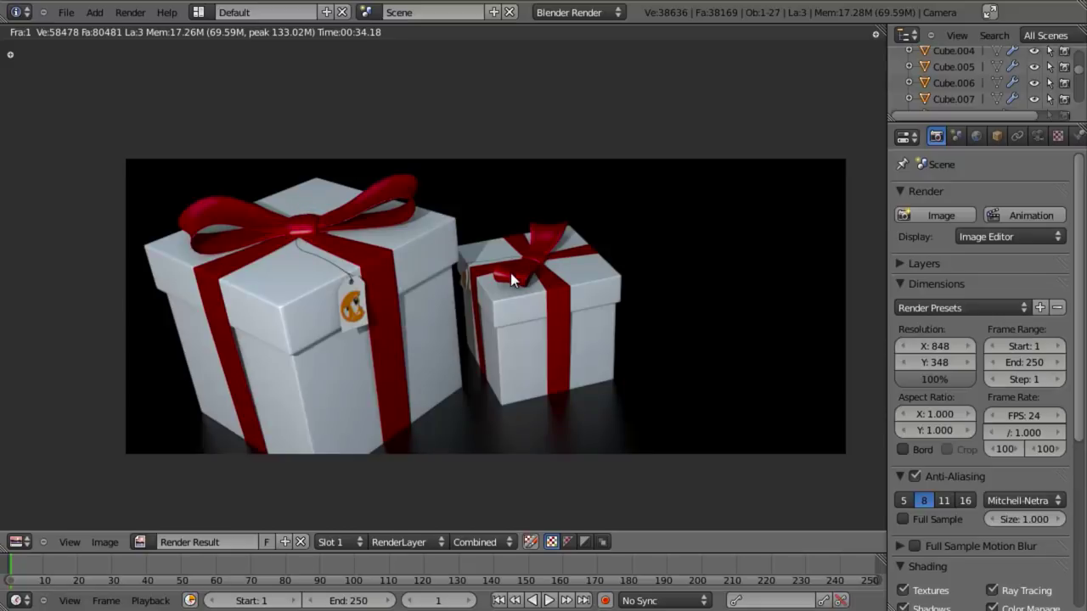
pyautogui.moveTo(534, 252); pyautogui.dragTo(511, 267, button='middle')
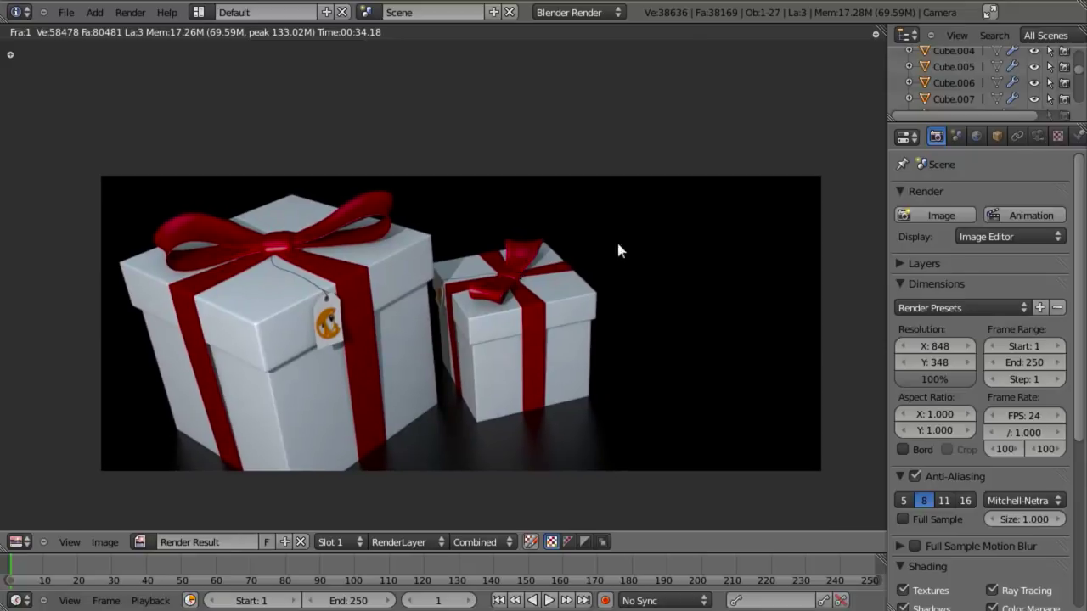